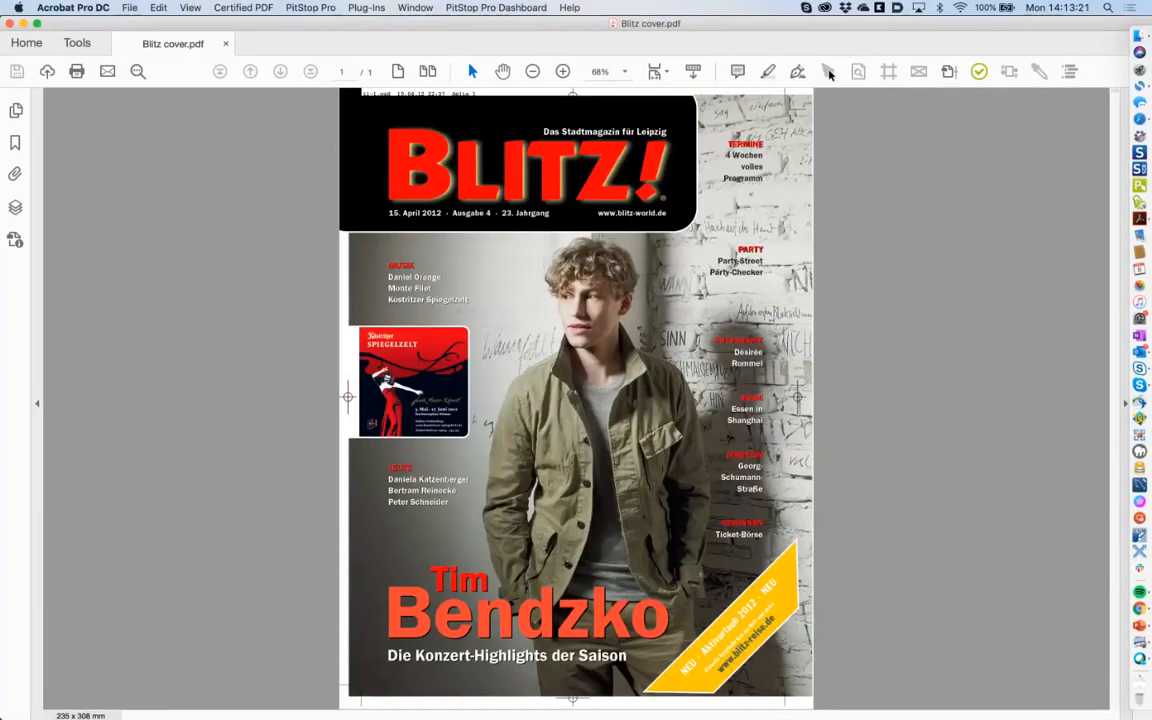
# Open the Enfocus Inspector via Select Object and park it beside the page, then return to Blitz cover.pdf.
pyautogui.click(829, 73)
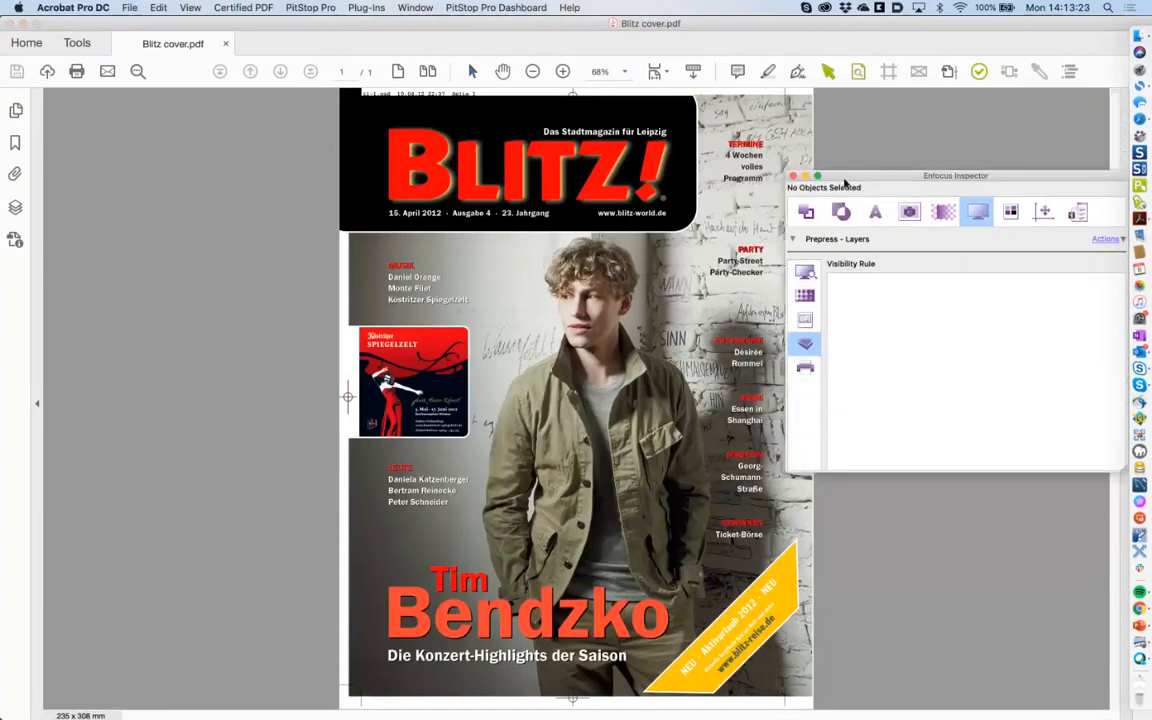
pyautogui.moveTo(907, 179); pyautogui.dragTo(760, 289)
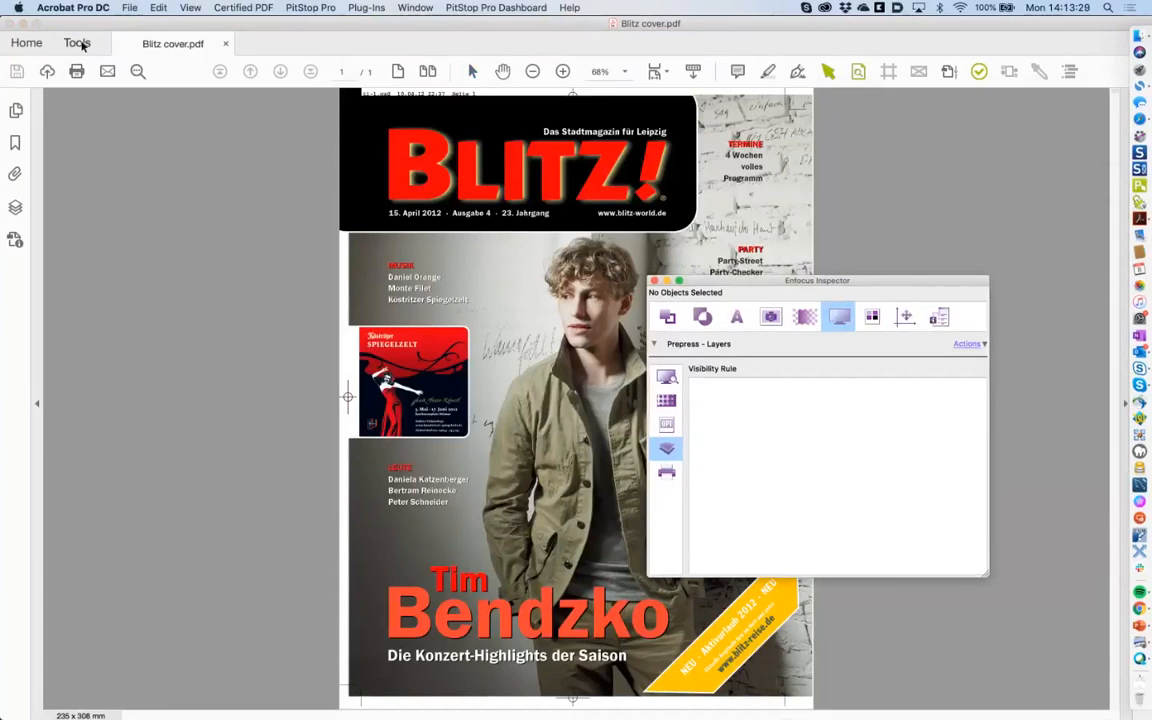
pyautogui.click(78, 43)
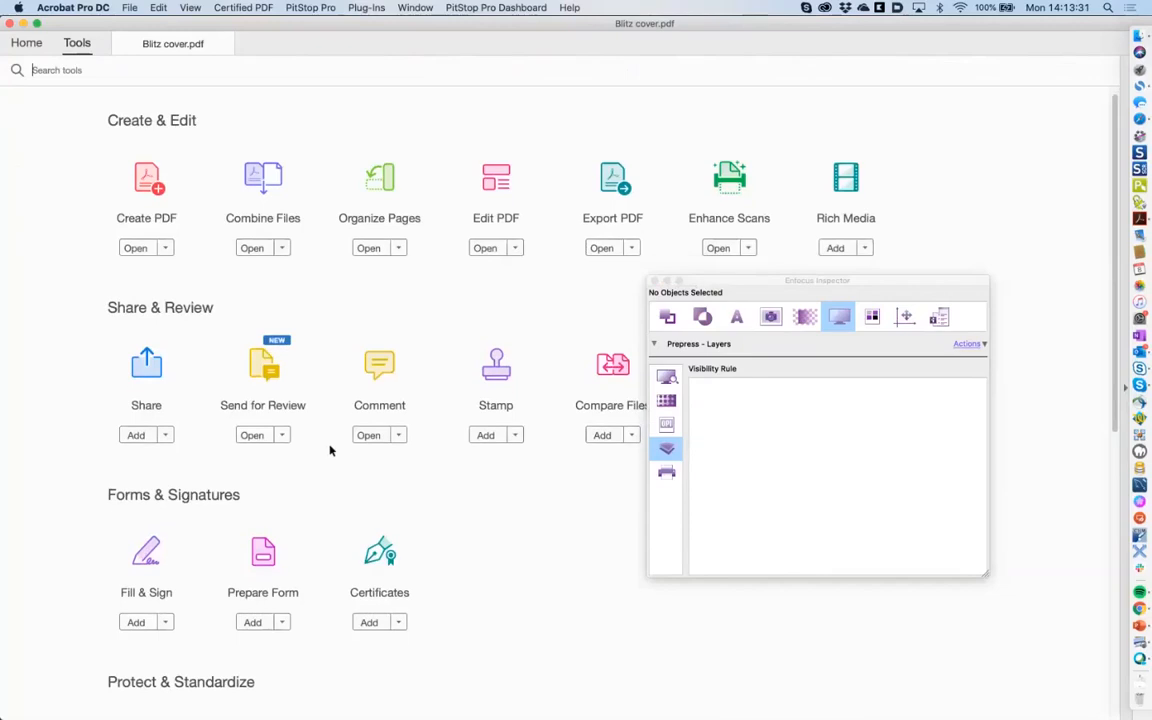
pyautogui.scroll(-5, 330, 450)
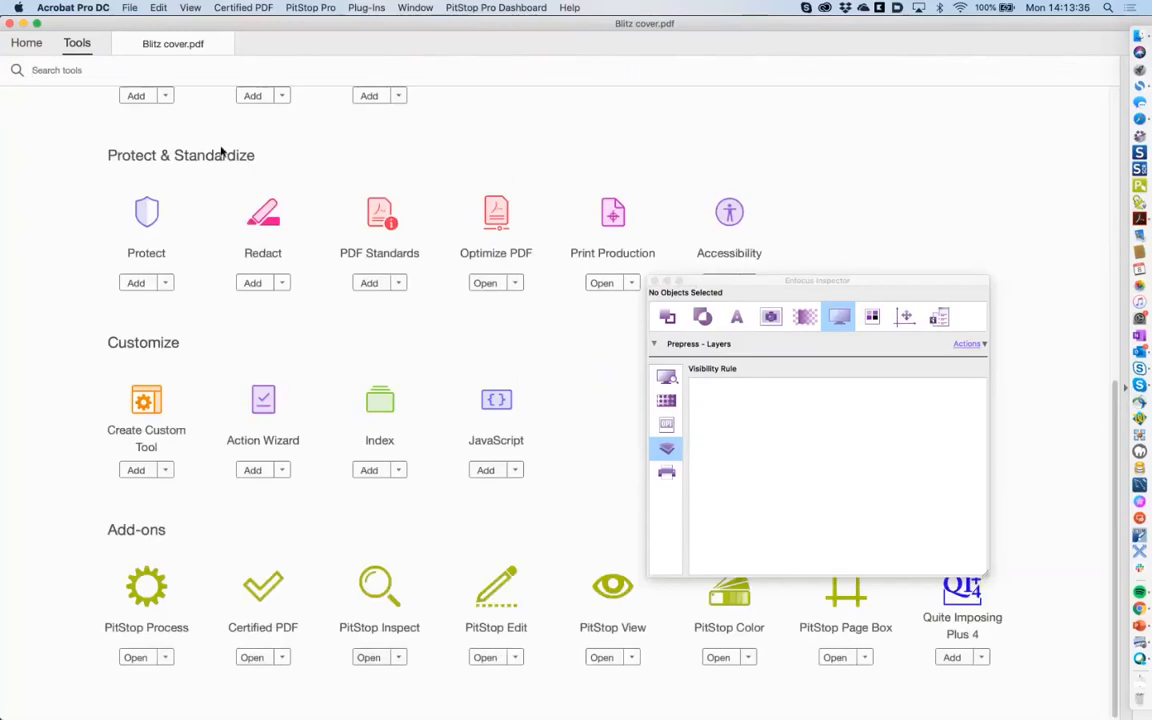
pyautogui.click(150, 44)
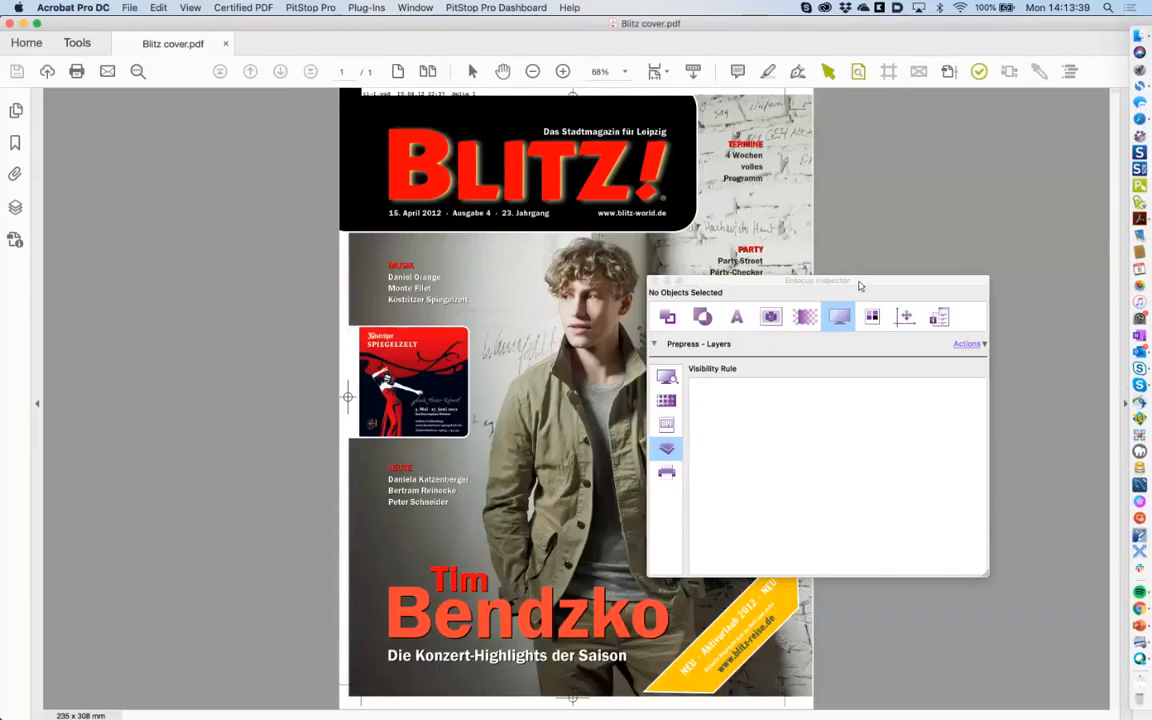
pyautogui.moveTo(859, 286); pyautogui.dragTo(879, 247)
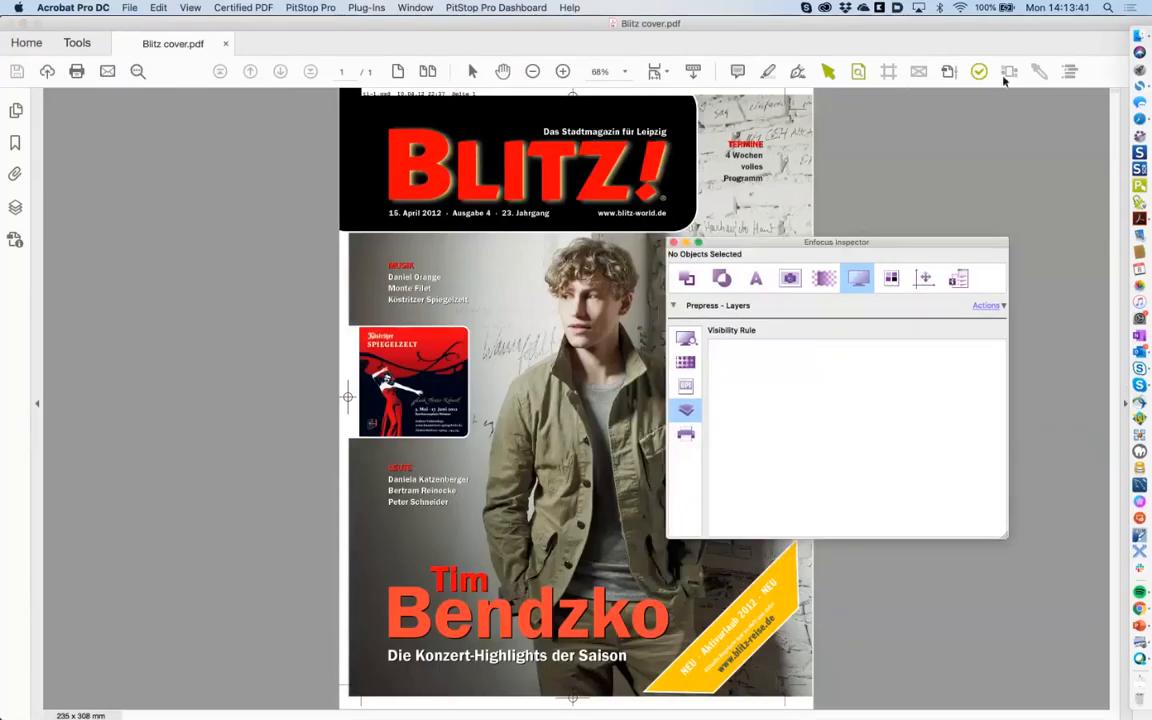
# Maximise the Acrobat window, expand the tools list, and reposition the Enfocus Inspector.
pyautogui.click(1122, 406)
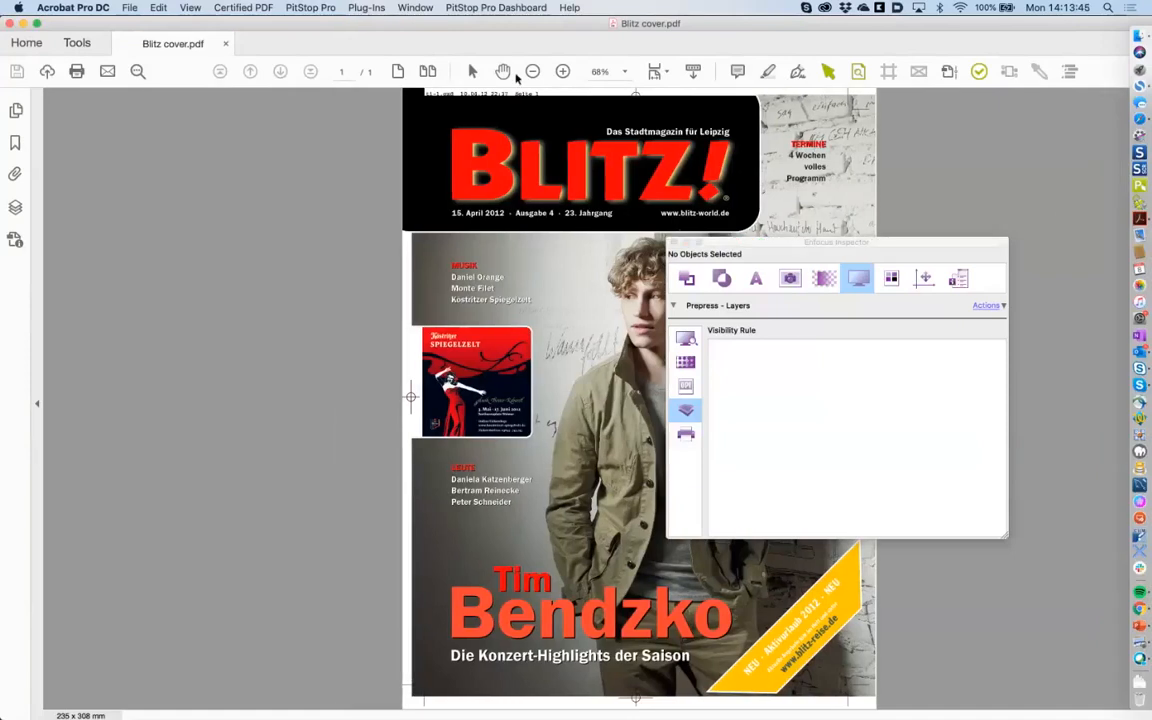
pyautogui.click(38, 24)
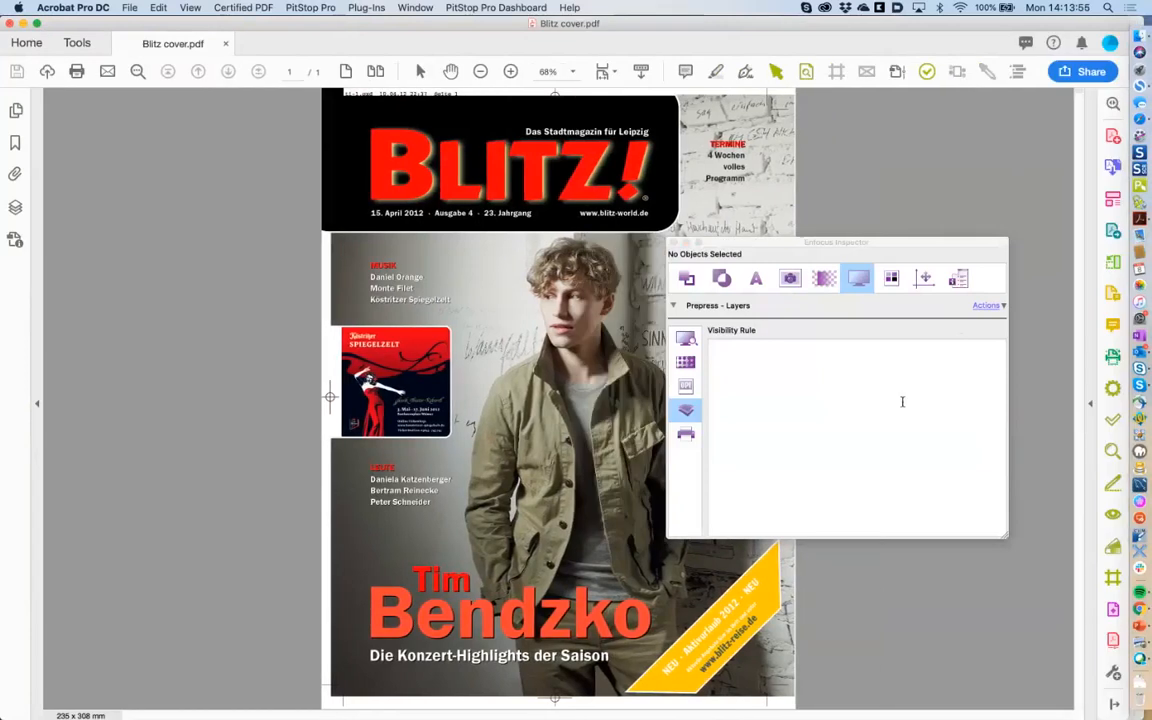
pyautogui.click(1090, 408)
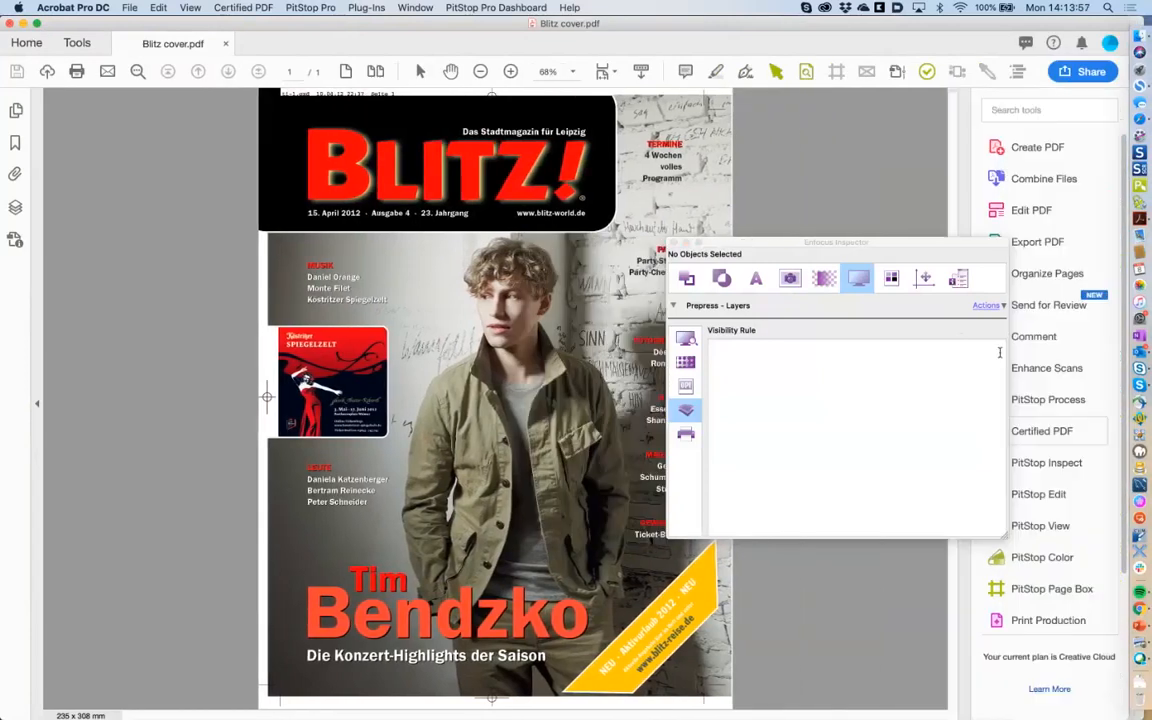
pyautogui.moveTo(912, 249); pyautogui.dragTo(799, 287)
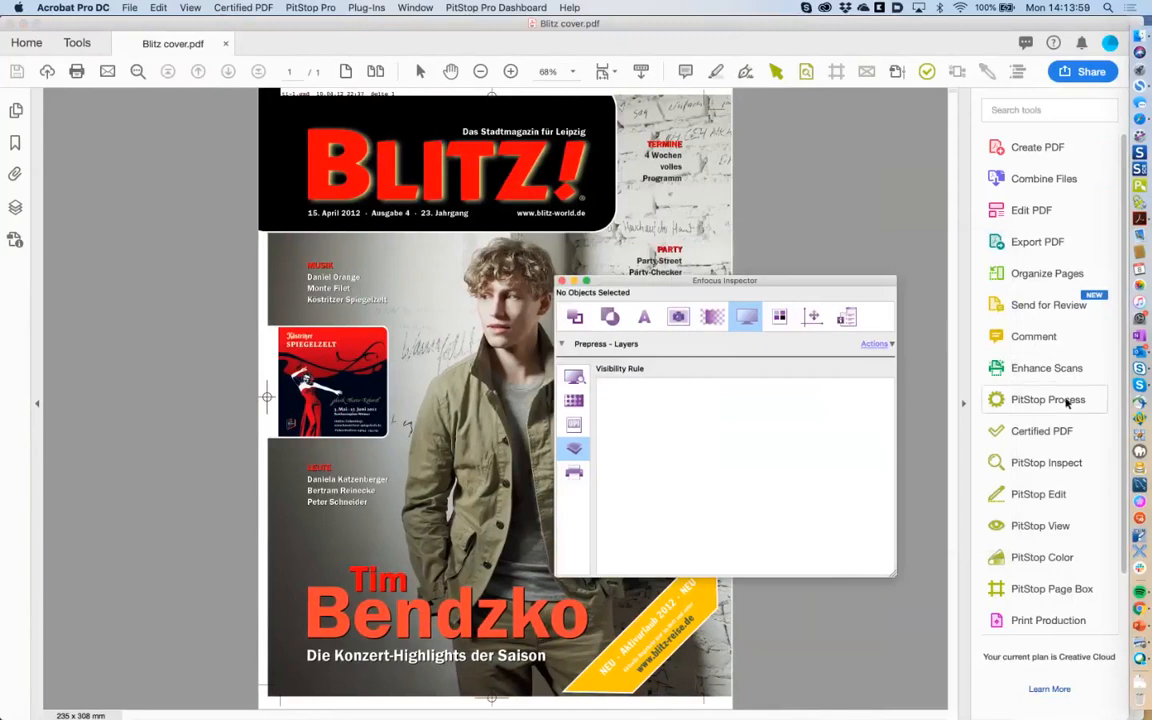
# Activate PitStop Select Object with the tools pane collapsed and the Inspector beside the cover.
pyautogui.click(1028, 463)
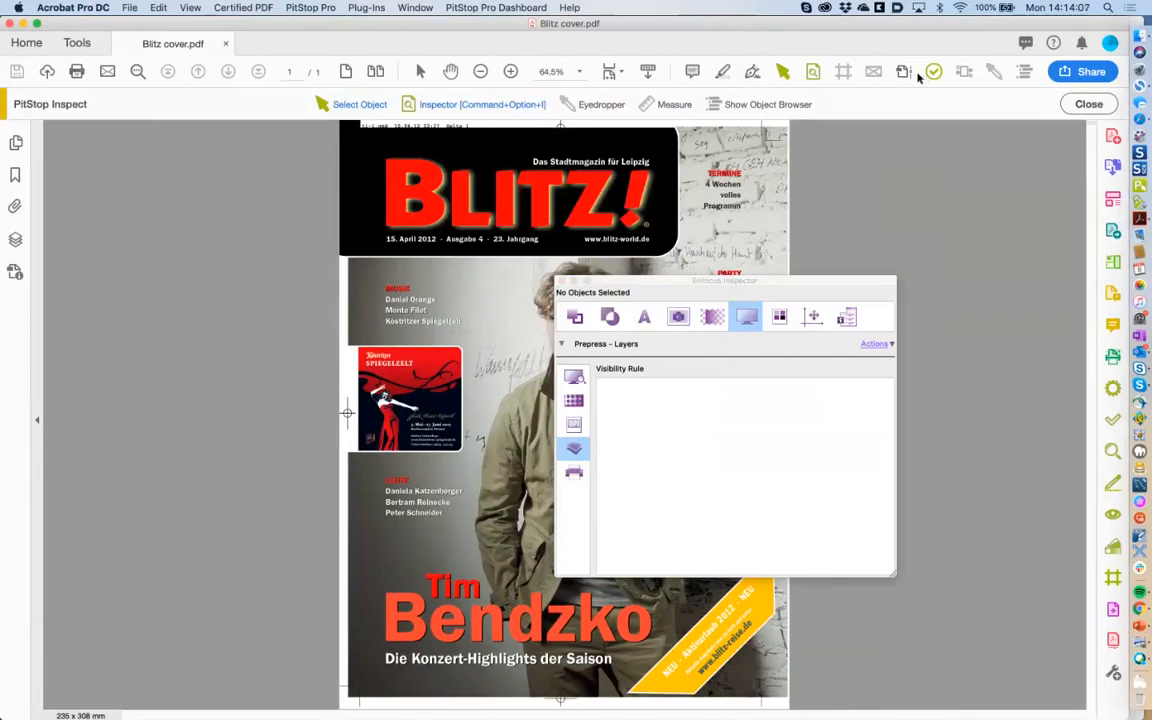
pyautogui.click(1088, 104)
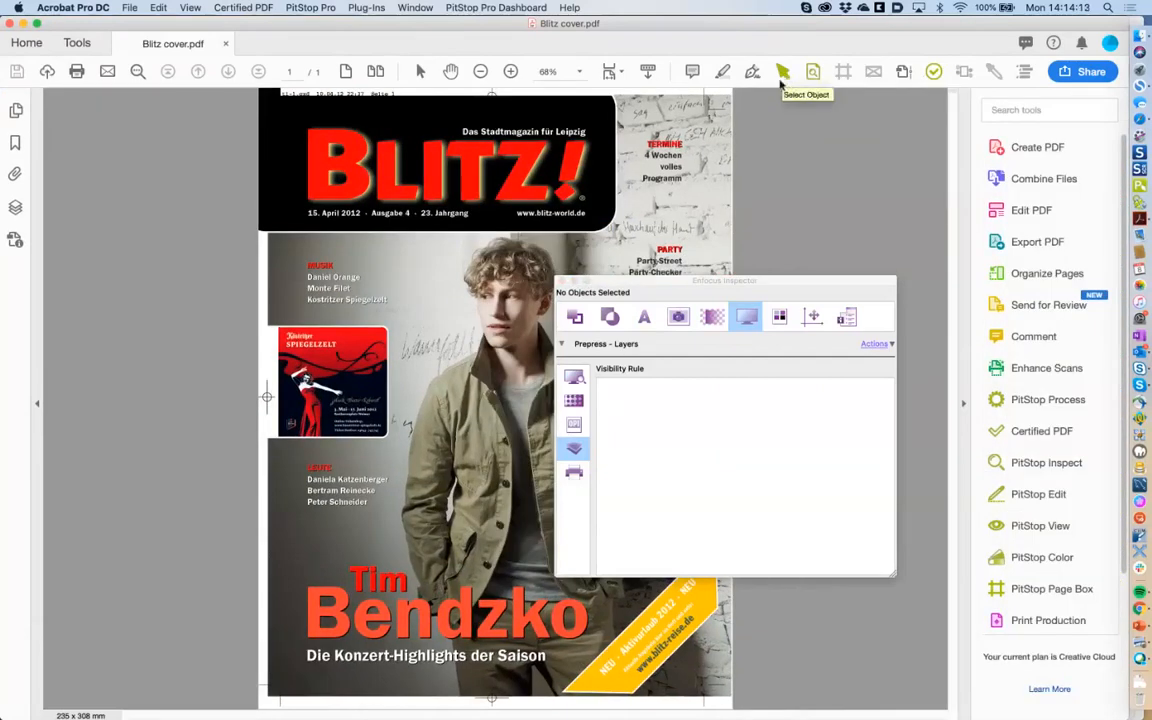
pyautogui.click(781, 84)
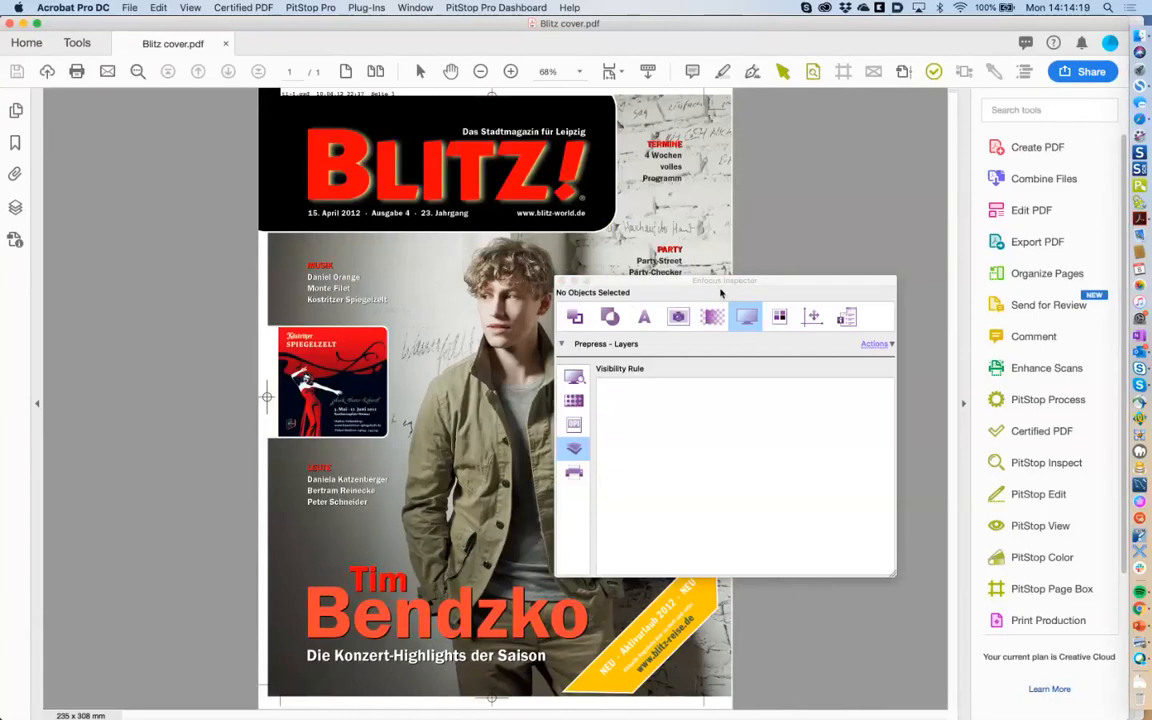
pyautogui.click(963, 406)
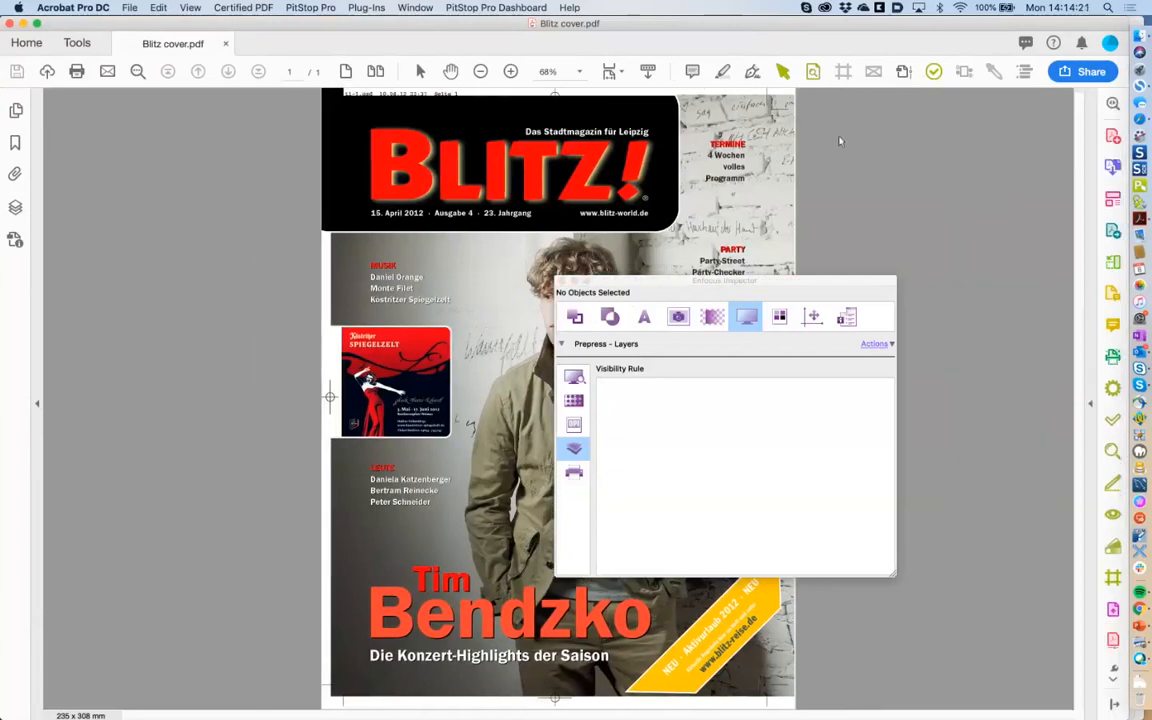
pyautogui.click(781, 72)
pyautogui.moveTo(716, 292); pyautogui.dragTo(792, 287)
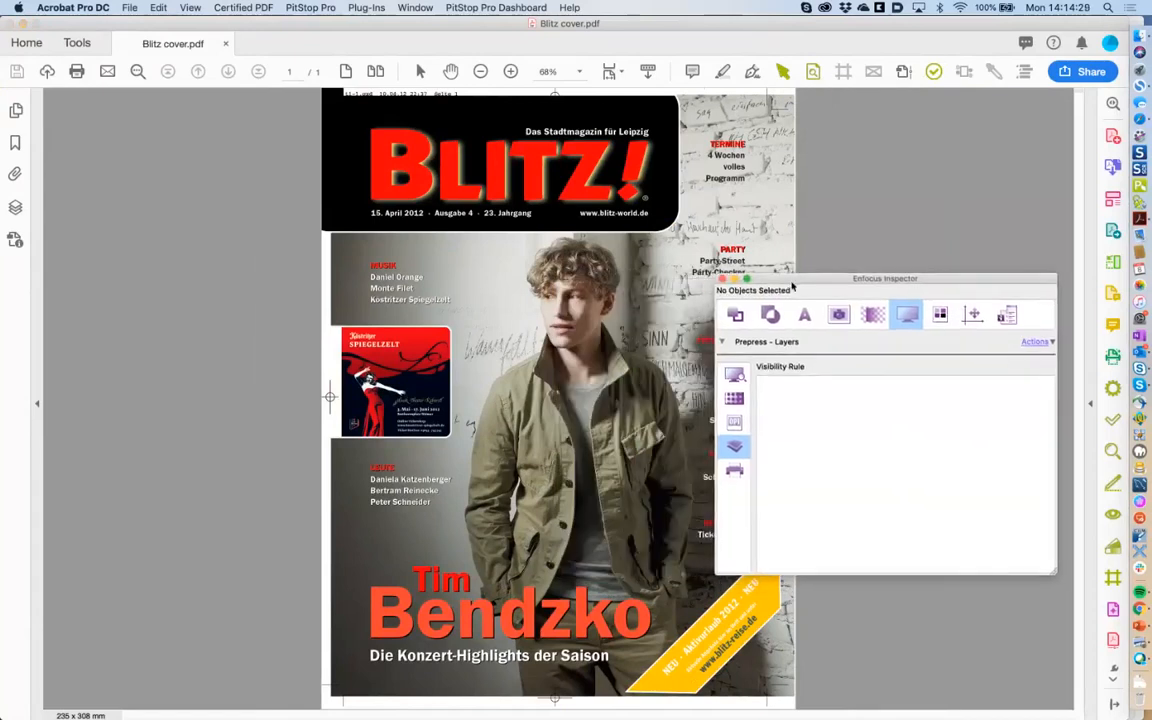
# Inspect the BLITZ logo's fill and overprint settings and the headline text colour.
pyautogui.click(449, 185)
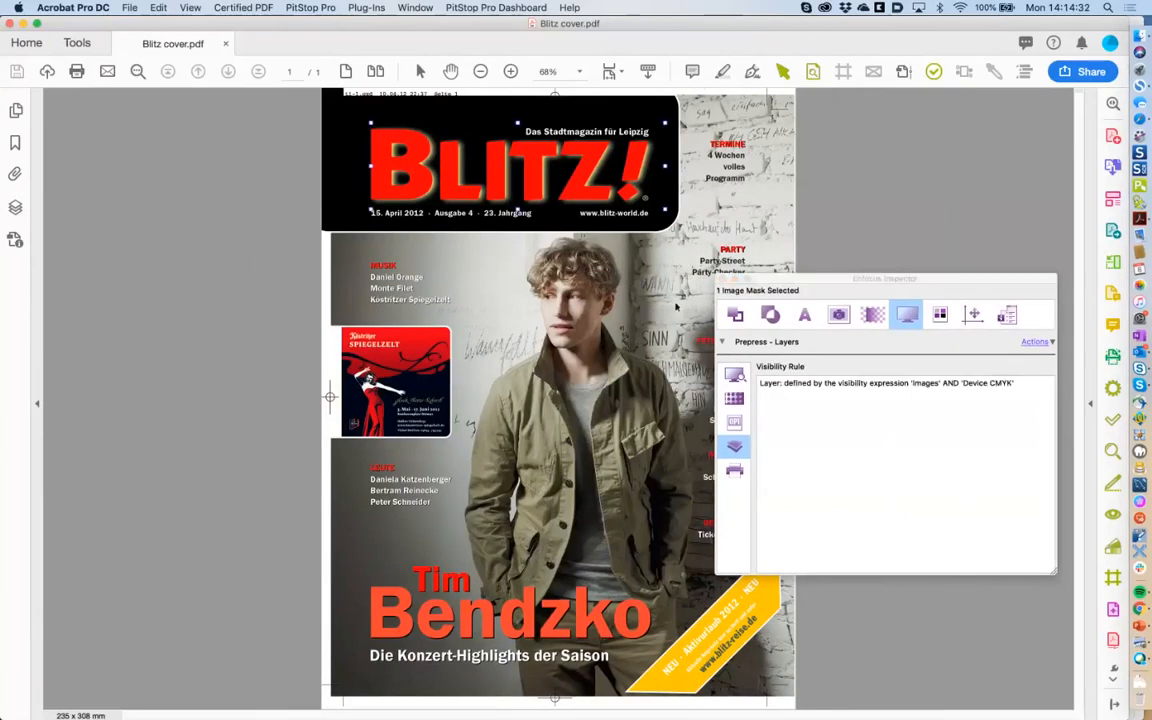
pyautogui.click(735, 316)
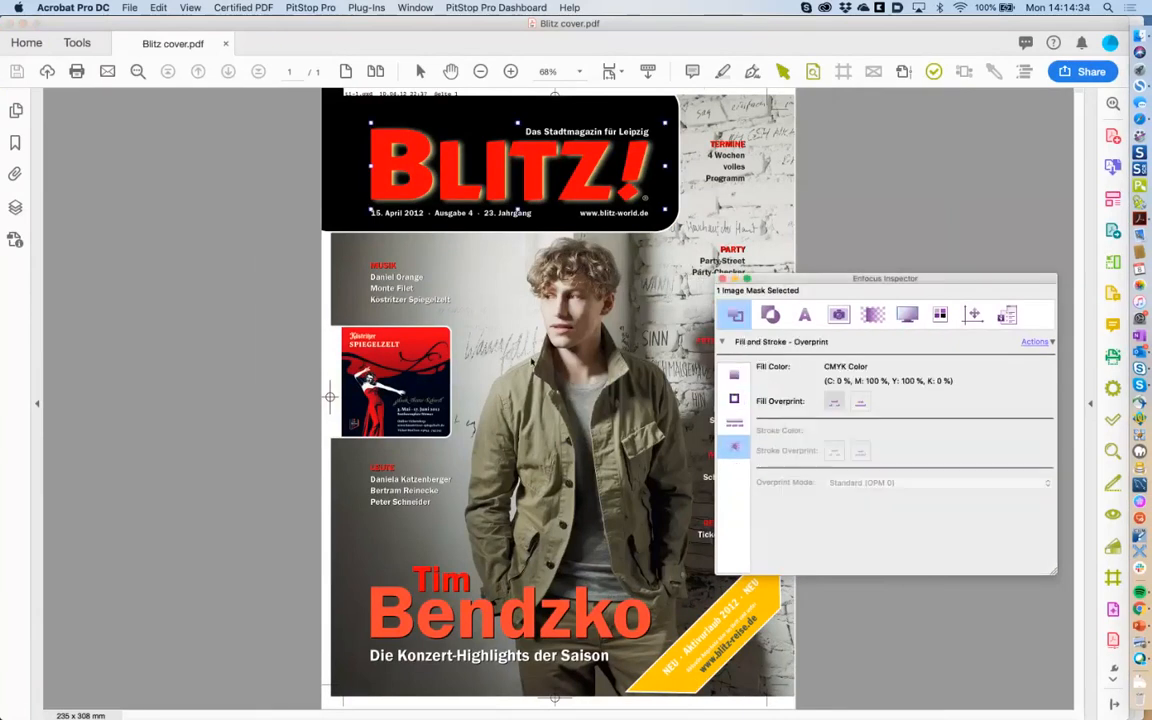
pyautogui.click(471, 614)
pyautogui.click(437, 586)
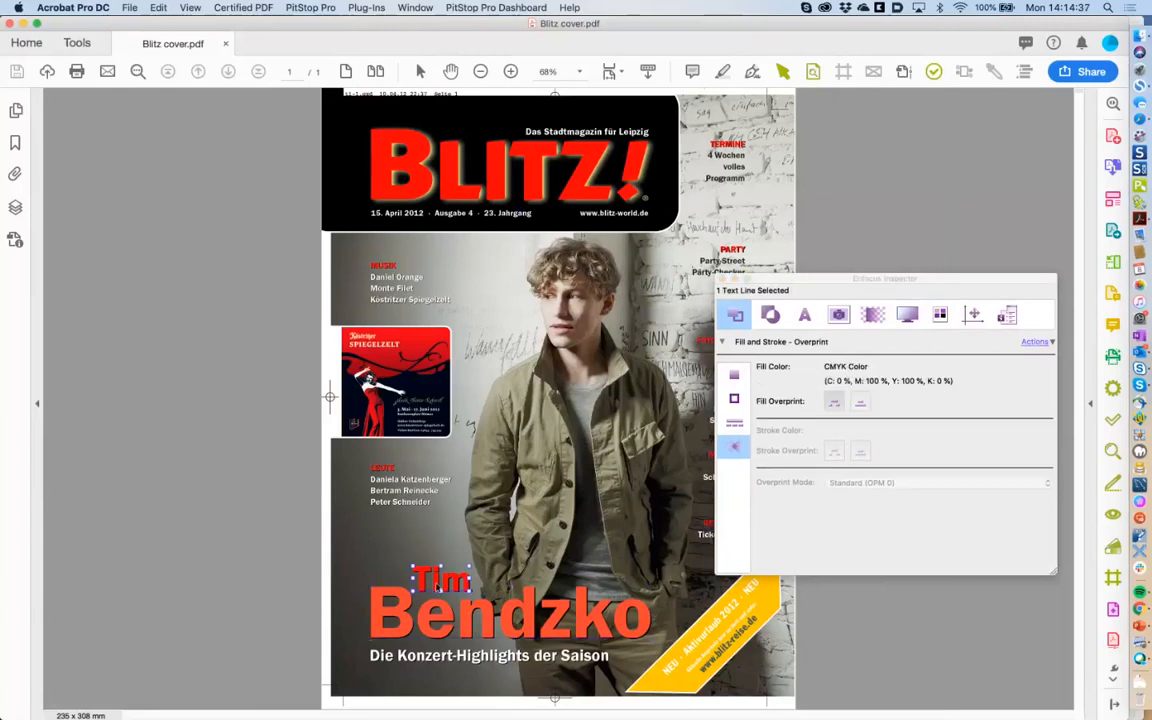
# Check the fill colours of the yellow banner and the Tim Bendzko headline.
pyautogui.click(656, 686)
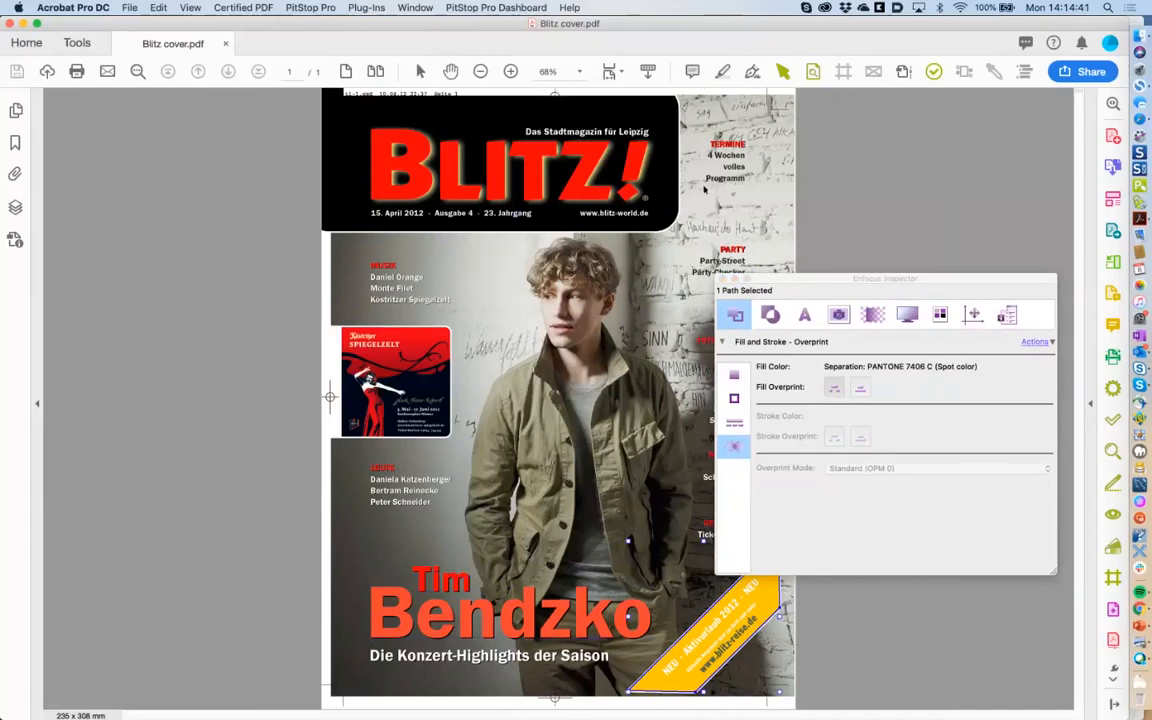
pyautogui.click(473, 444)
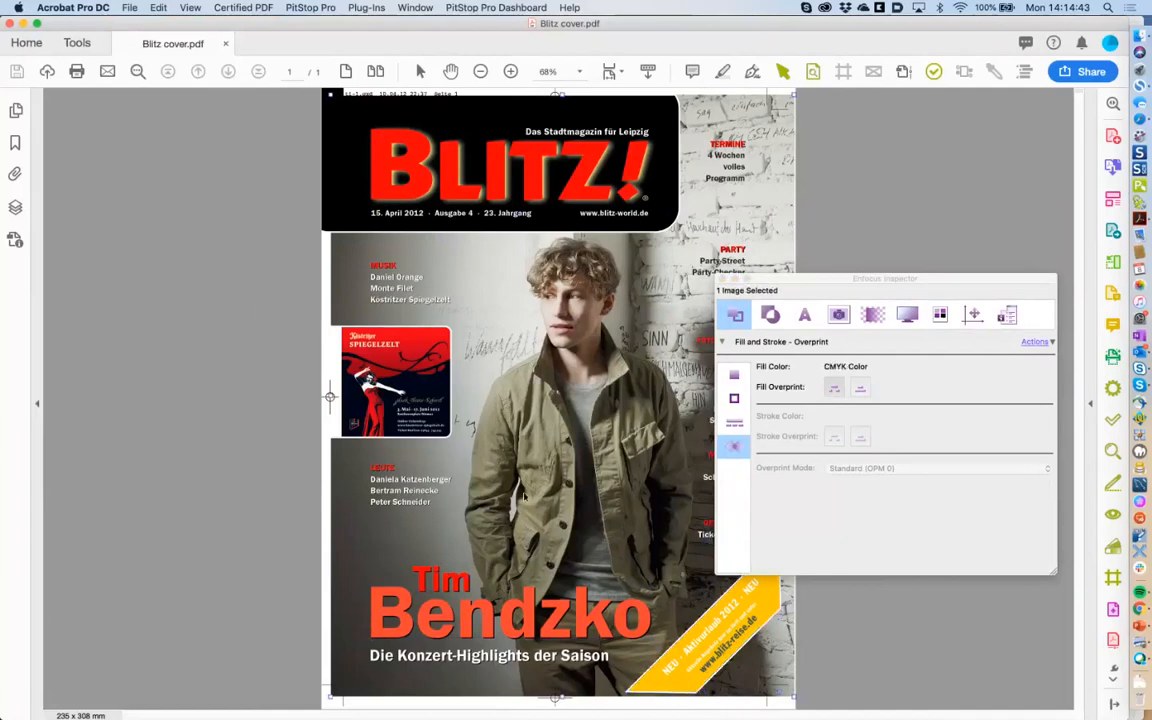
pyautogui.click(410, 610)
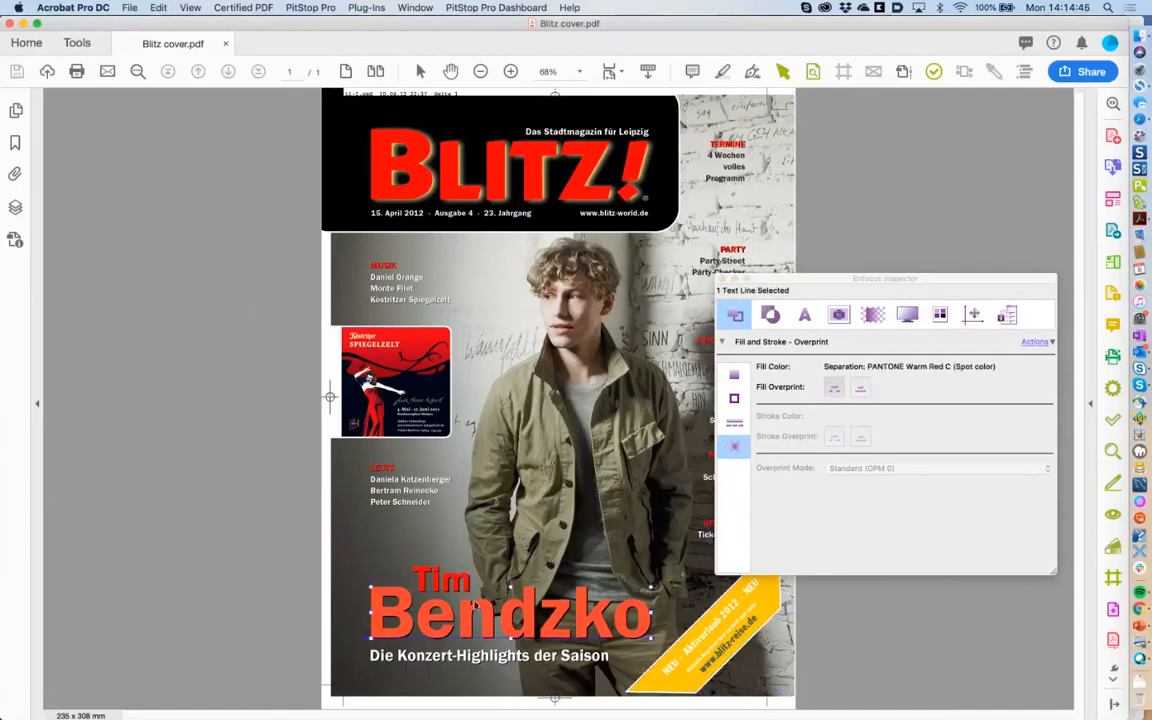
pyautogui.click(727, 608)
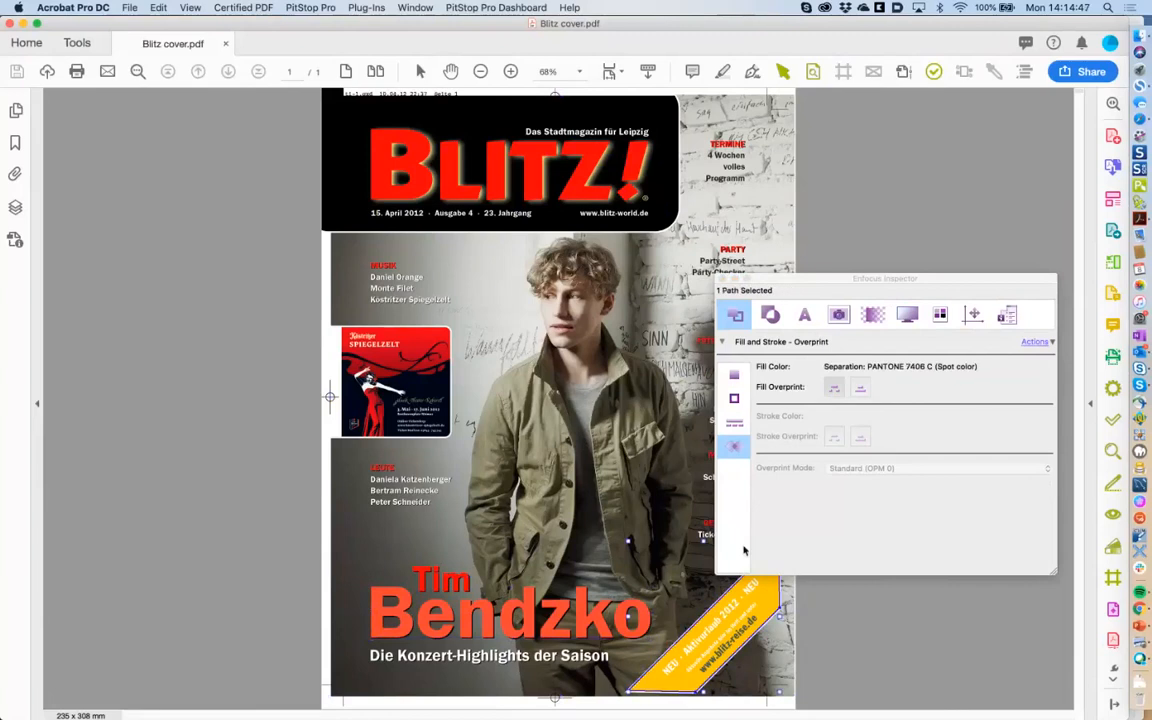
pyautogui.click(735, 376)
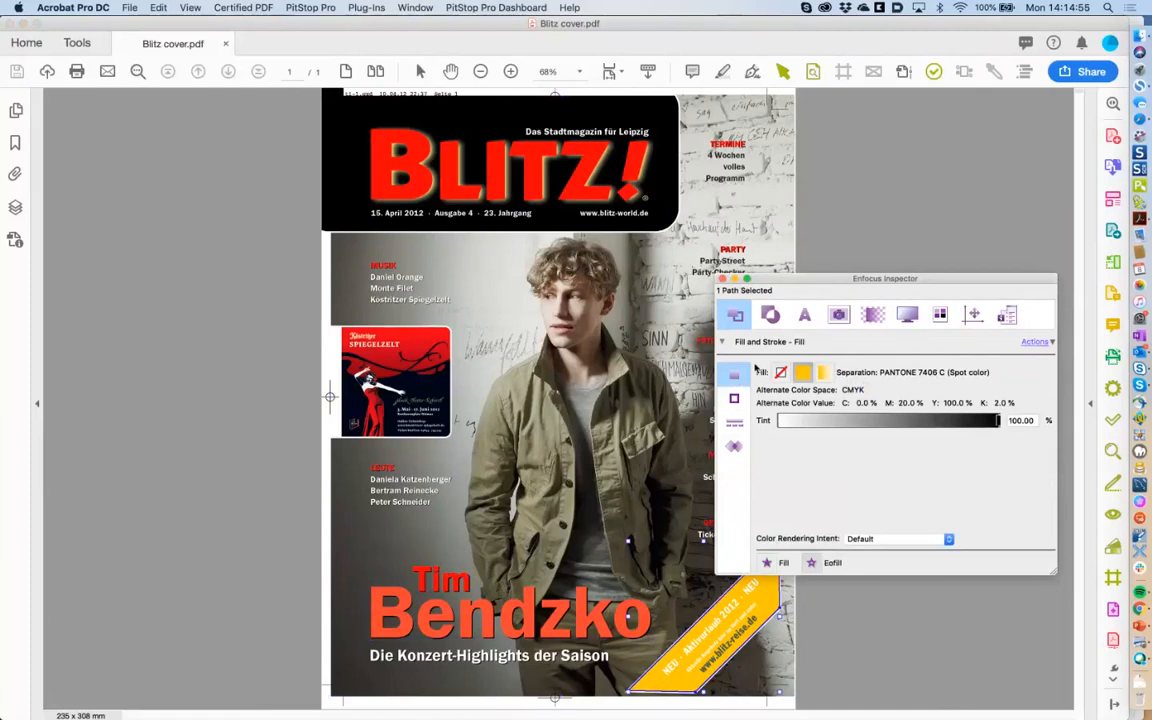
# Check the background photo's image properties and resolution, then select the Tim Bendzko headline.
pyautogui.click(697, 382)
pyautogui.click(838, 315)
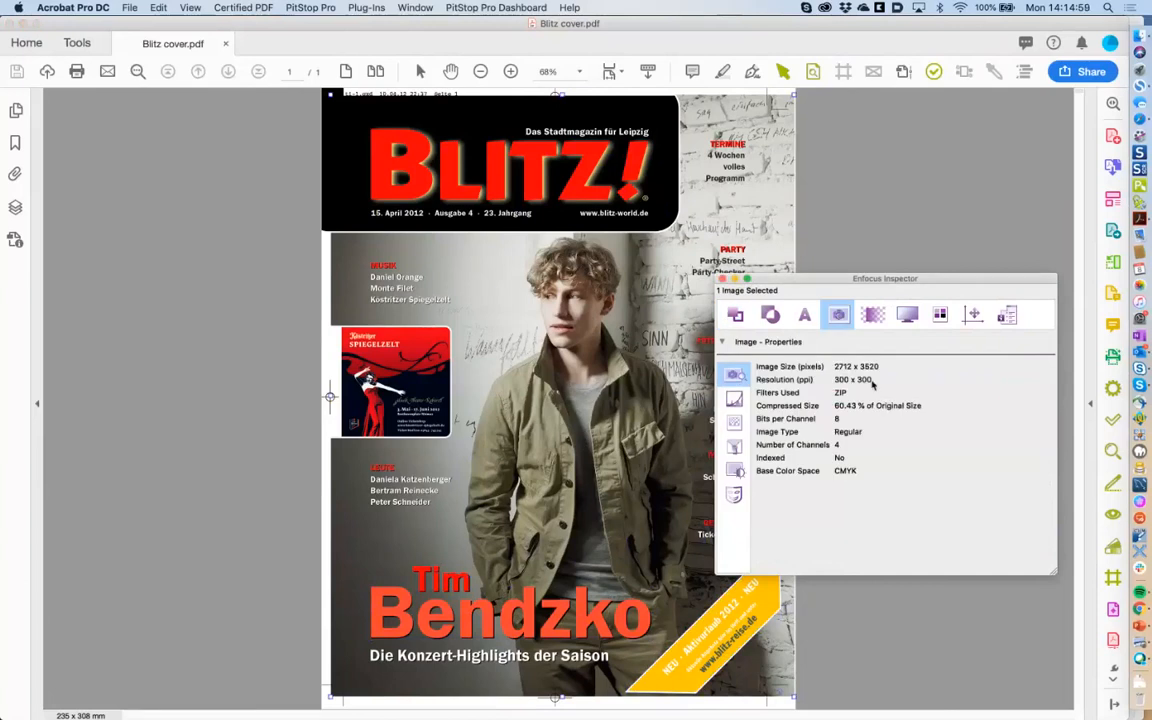
pyautogui.moveTo(833, 282); pyautogui.dragTo(856, 274)
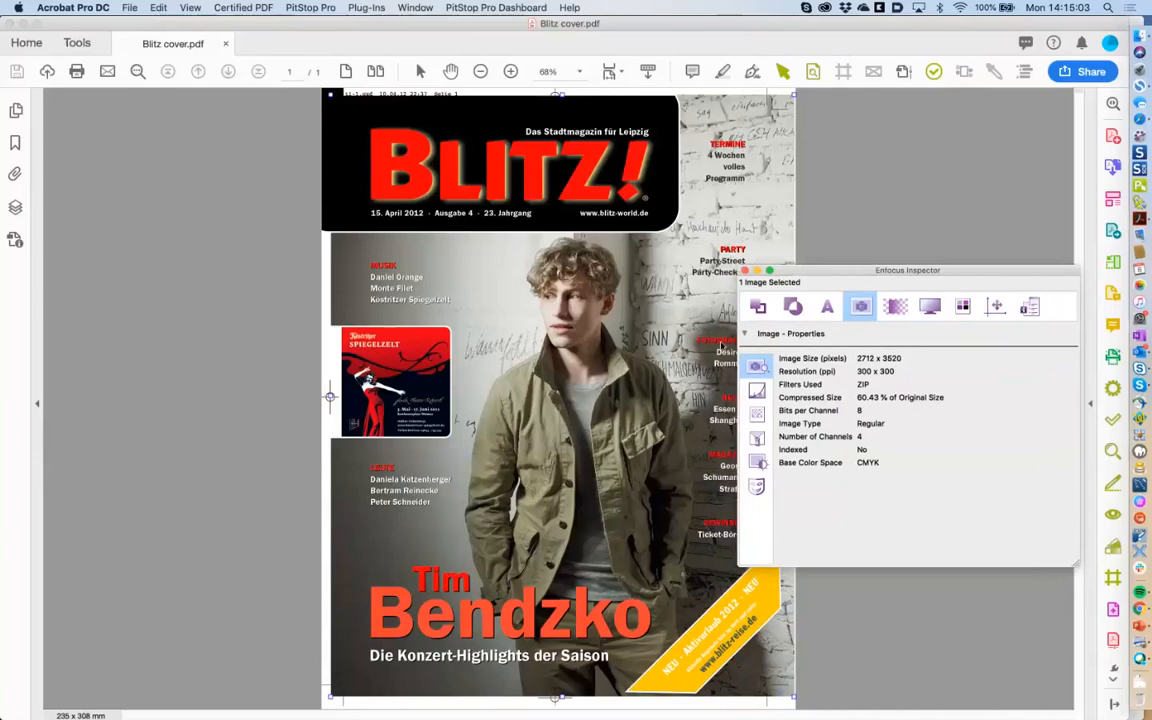
pyautogui.click(722, 346)
pyautogui.click(572, 360)
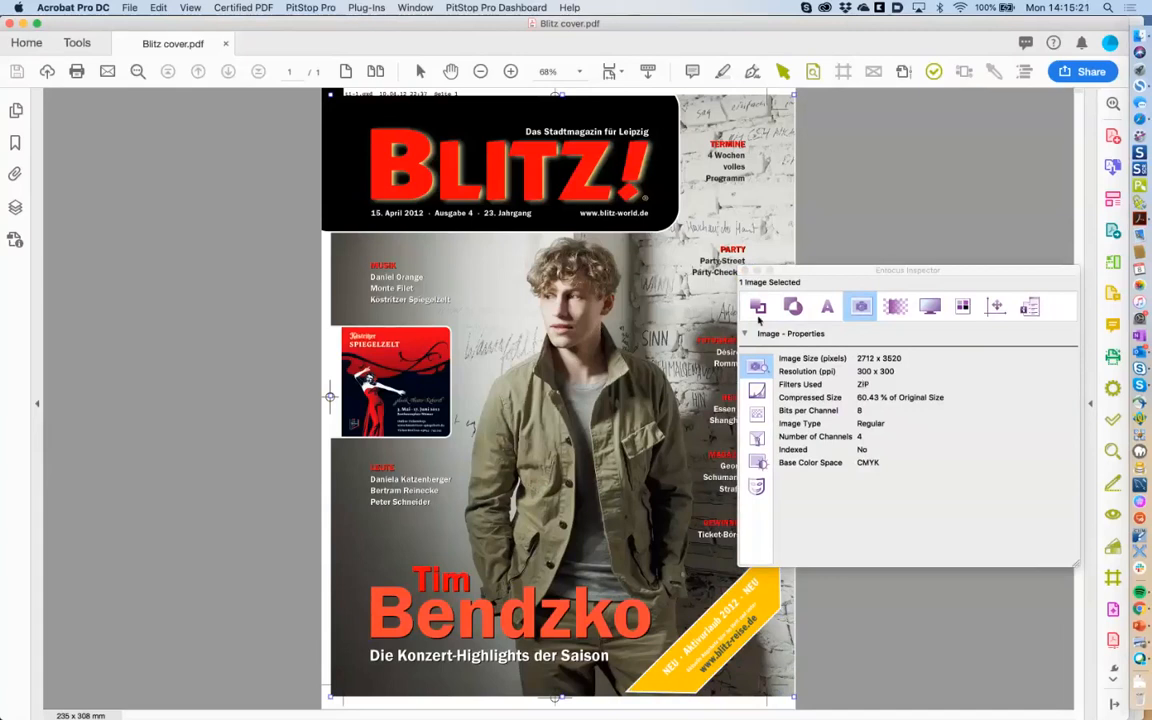
pyautogui.click(519, 634)
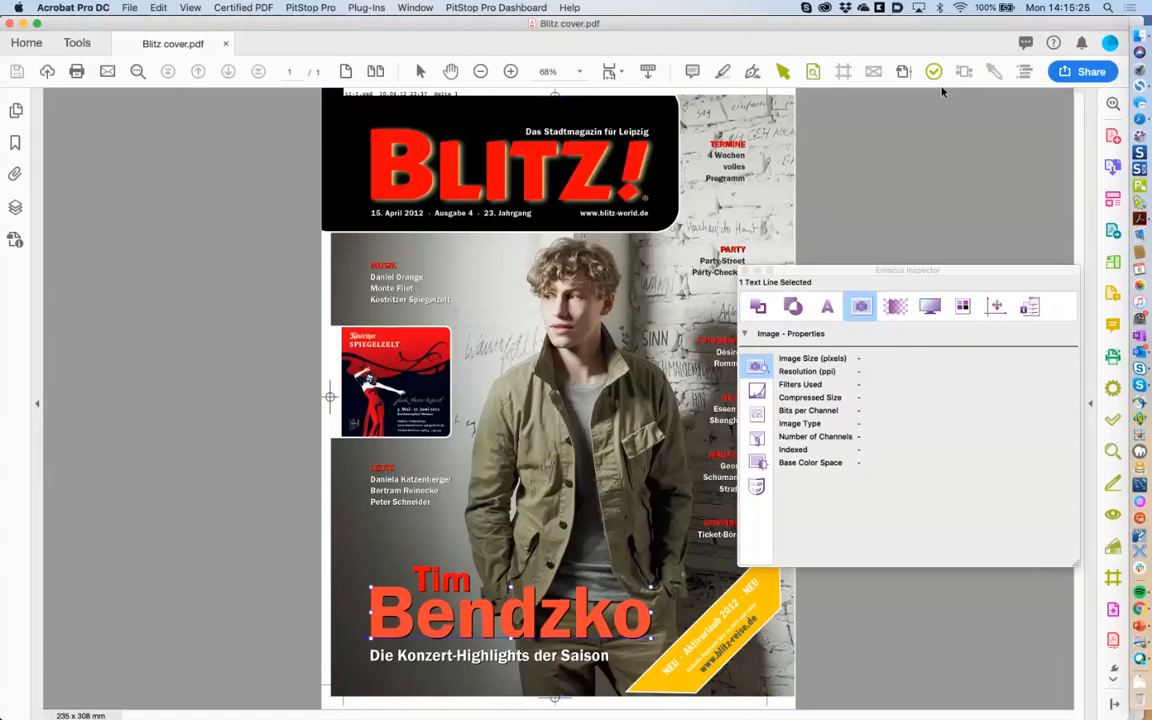
pyautogui.click(993, 72)
# Sample ink values of the photo, red Bendzko lettering, yellow banner and a red area, then close the Eyedropper.
pyautogui.moveTo(153, 18); pyautogui.dragTo(825, 196)
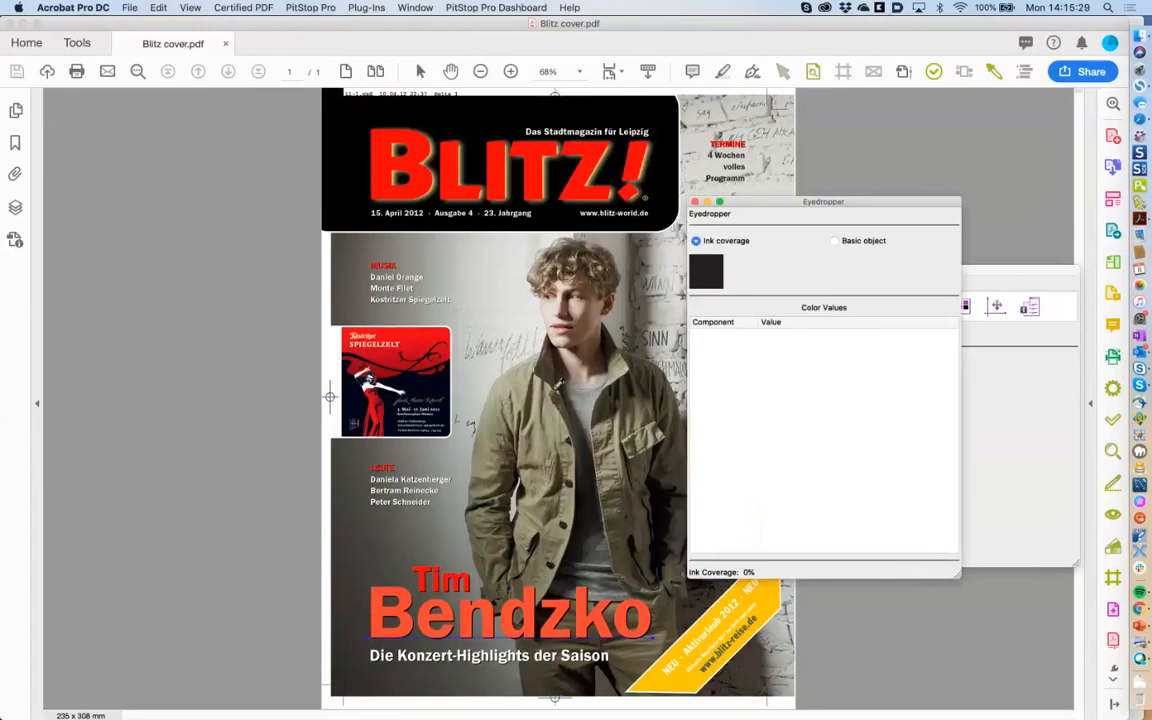
pyautogui.click(547, 403)
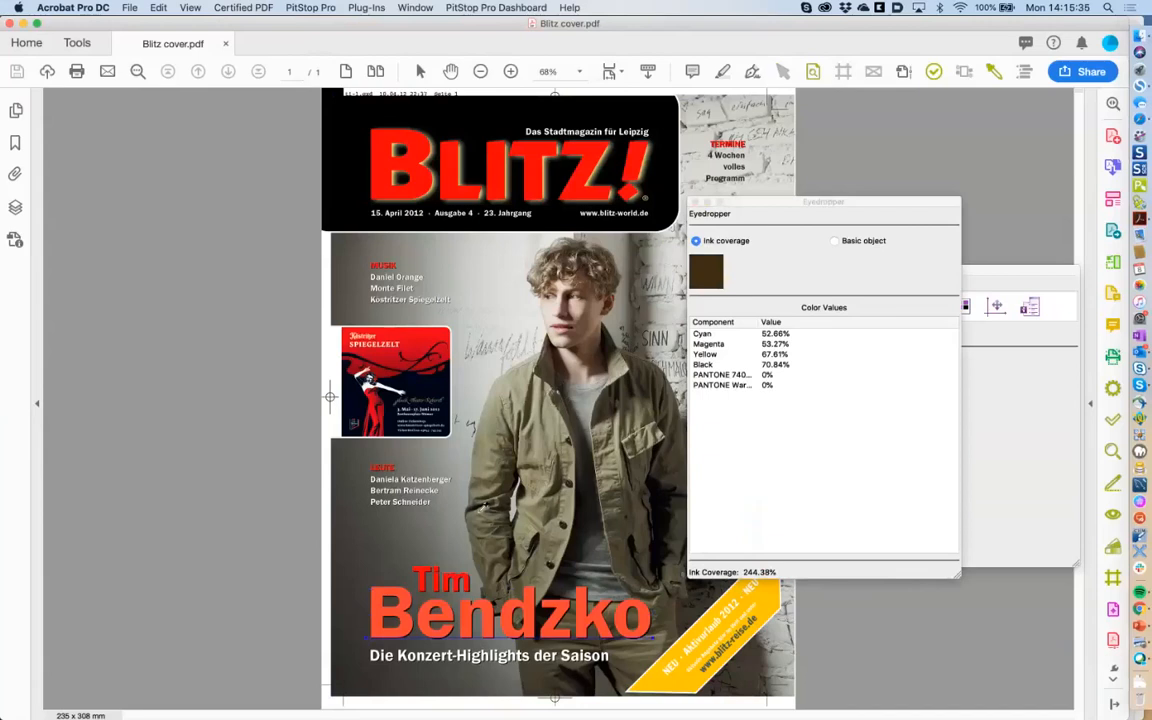
pyautogui.click(411, 595)
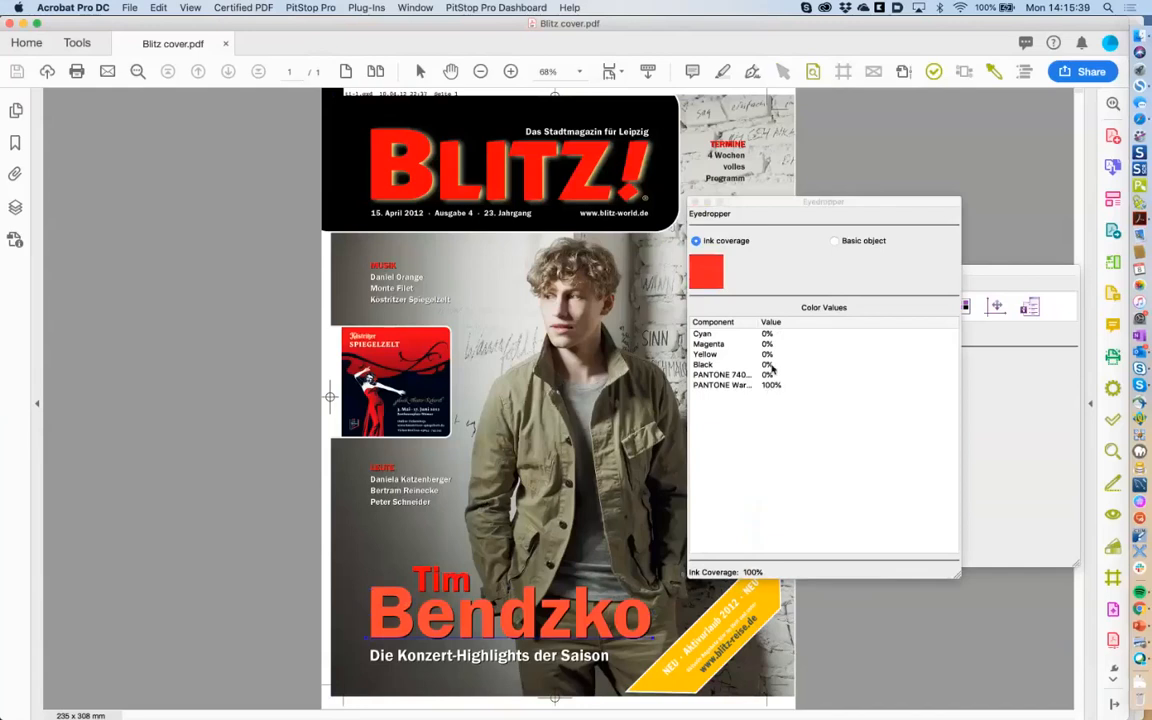
pyautogui.moveTo(758, 321); pyautogui.dragTo(787, 321)
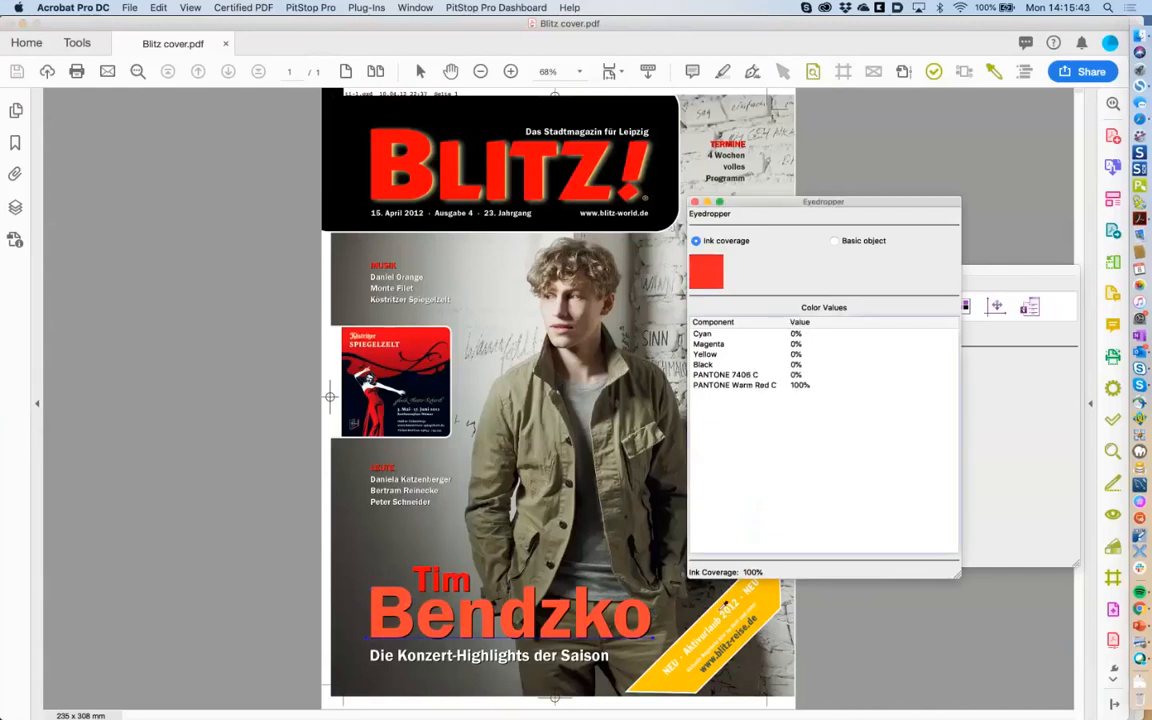
pyautogui.click(722, 611)
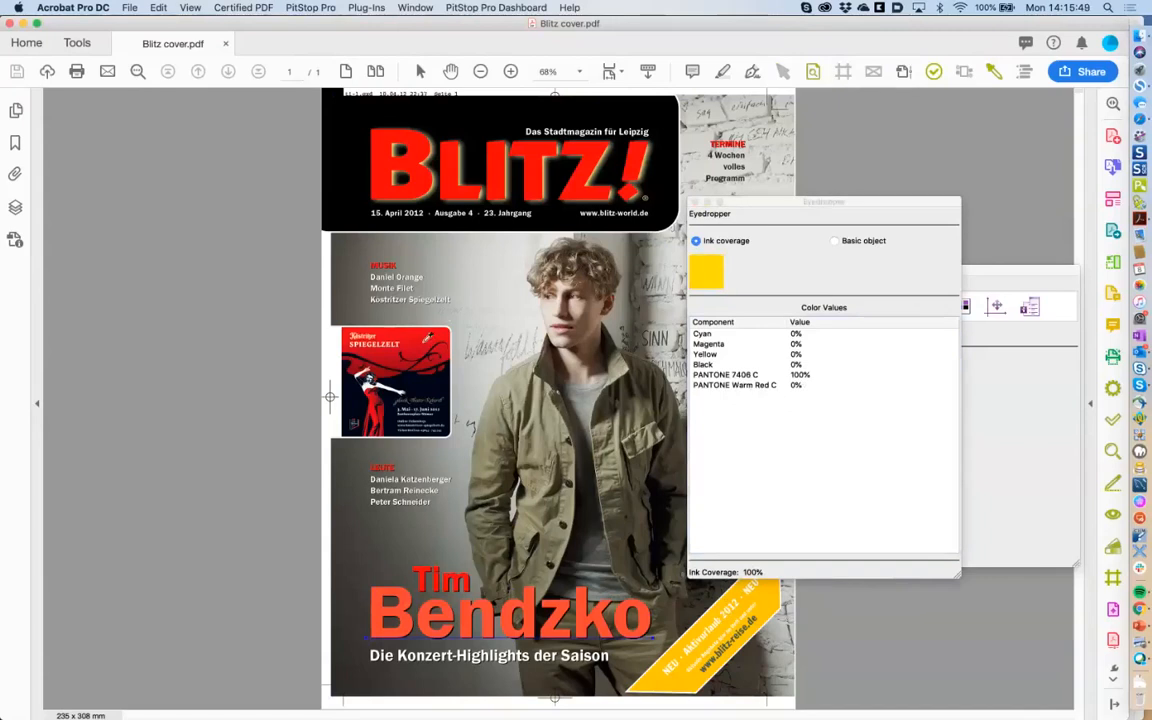
pyautogui.click(634, 187)
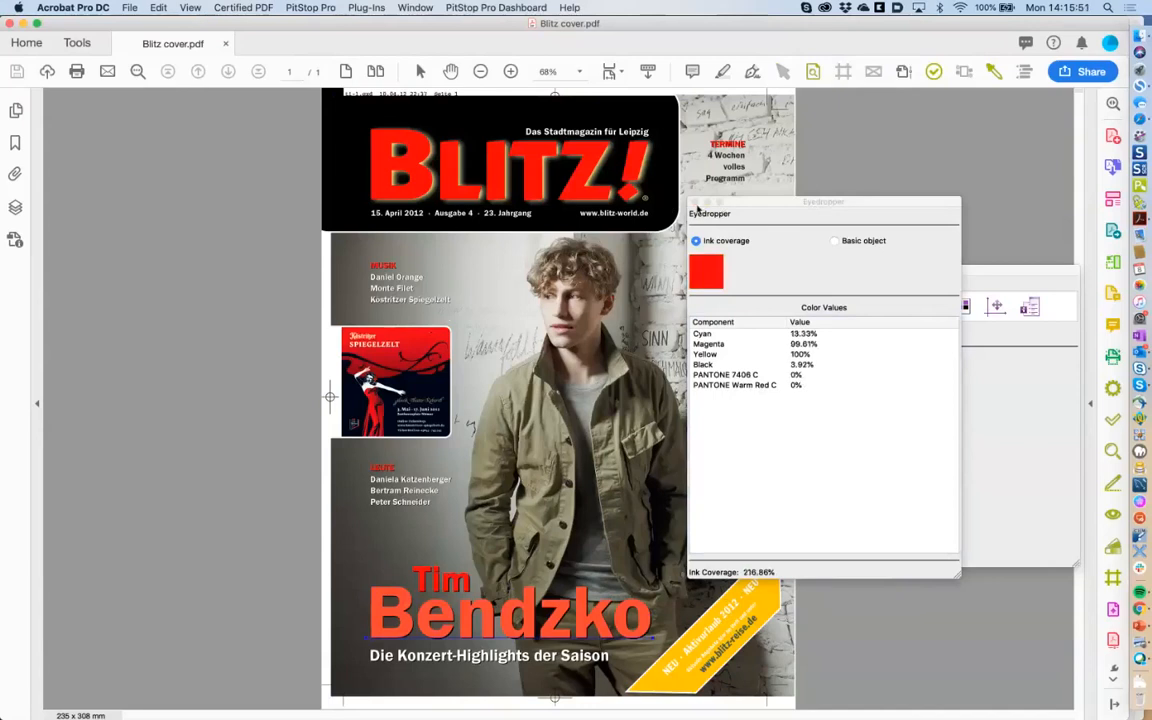
pyautogui.click(695, 187)
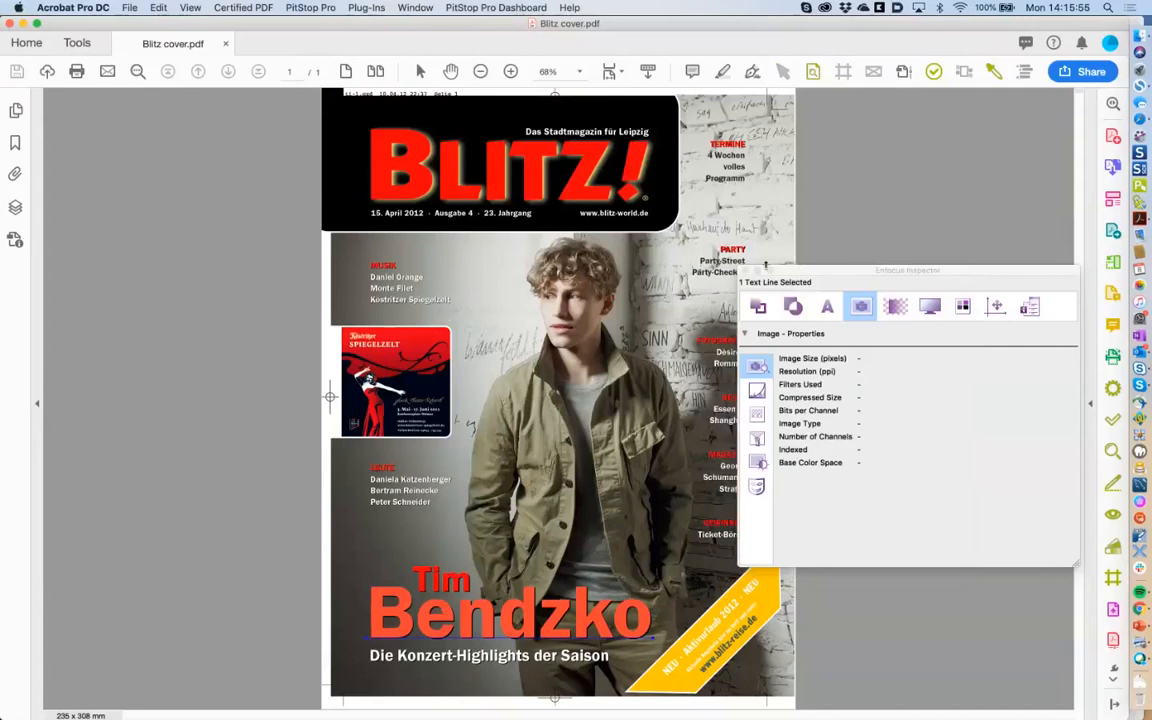
# Move the Enfocus Inspector out of the way and show the Print Production tool set.
pyautogui.moveTo(829, 266); pyautogui.dragTo(240, 376)
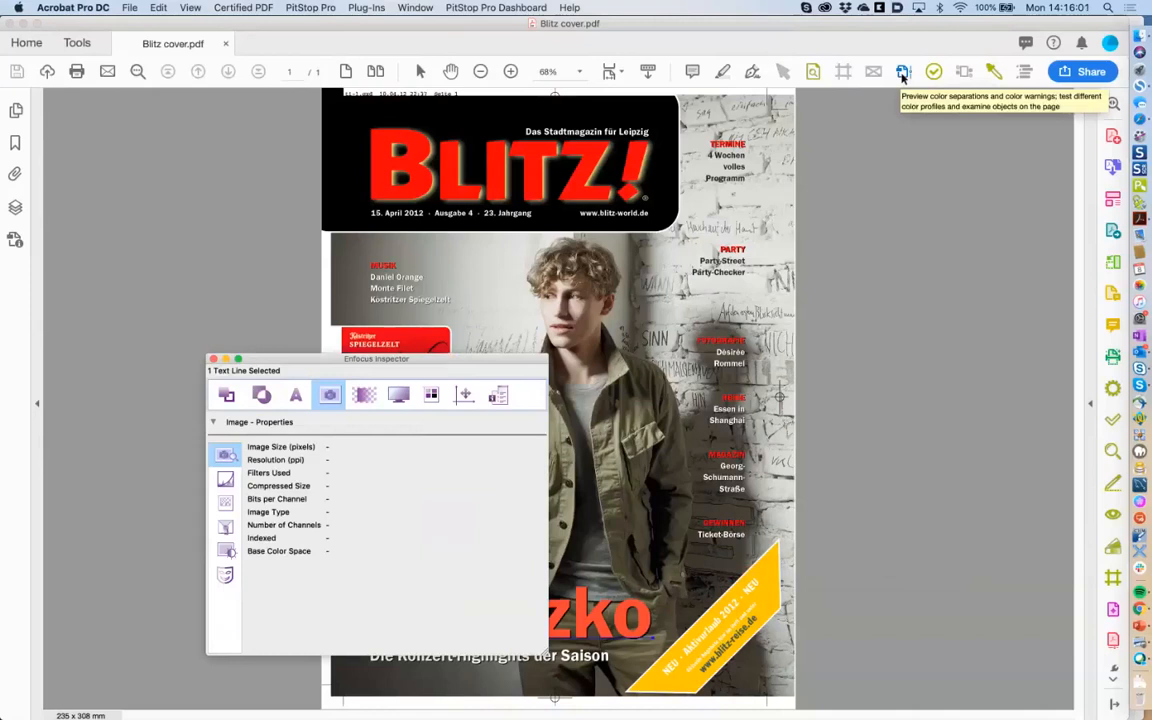
pyautogui.click(1091, 405)
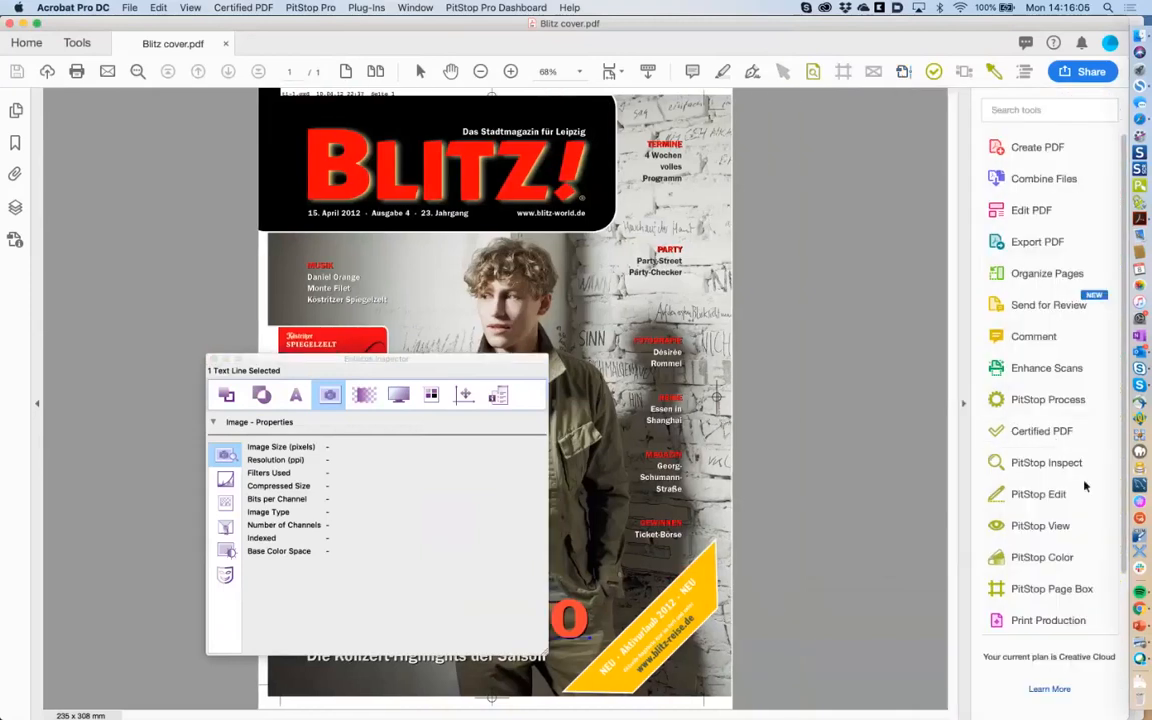
pyautogui.click(1047, 620)
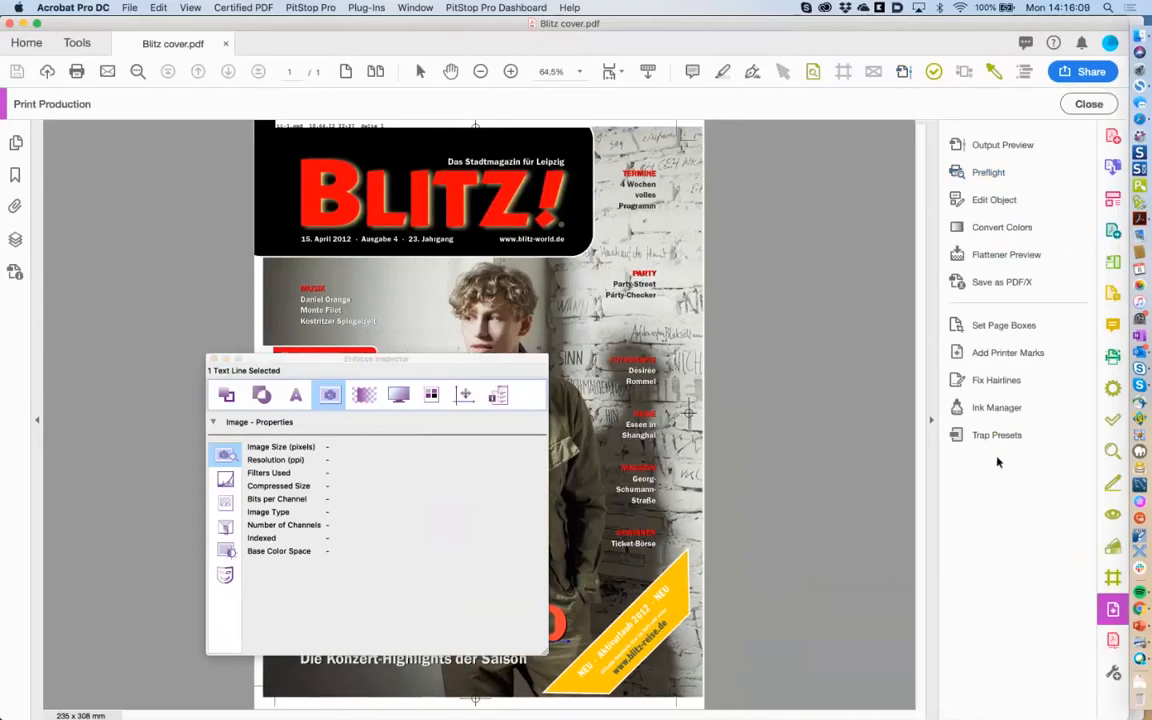
# Open Output Preview and close the Enfocus Inspector.
pyautogui.click(1003, 146)
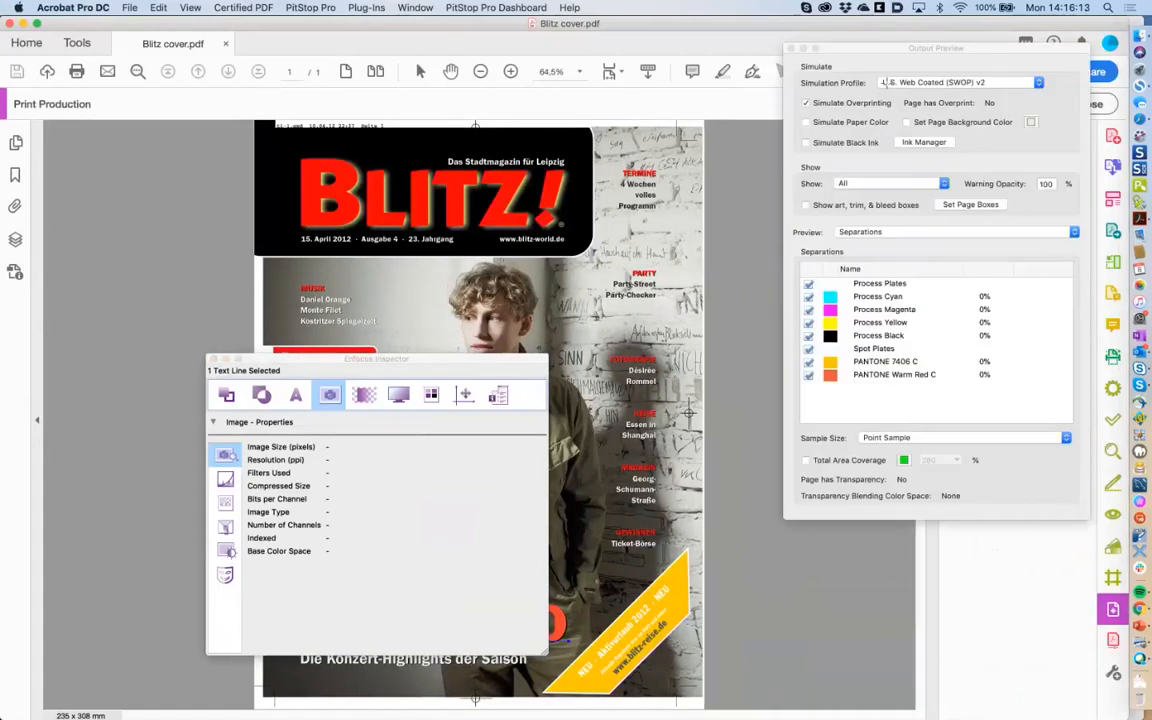
pyautogui.moveTo(876, 50); pyautogui.dragTo(872, 90)
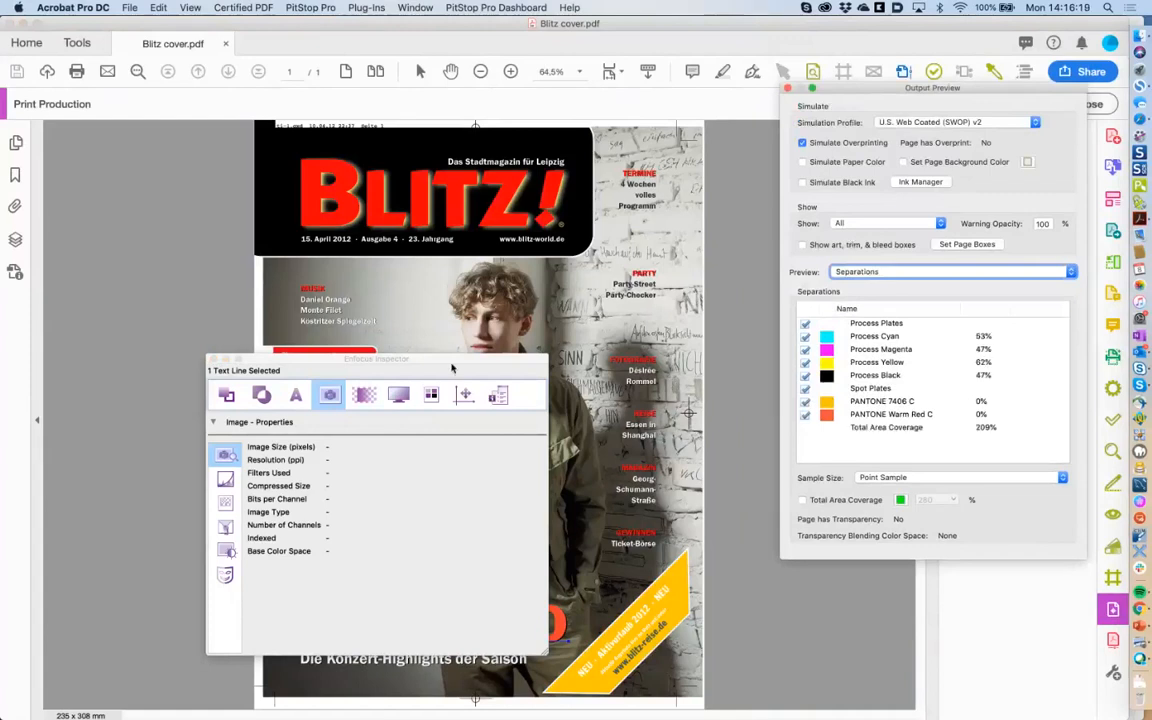
pyautogui.moveTo(450, 361); pyautogui.dragTo(284, 363)
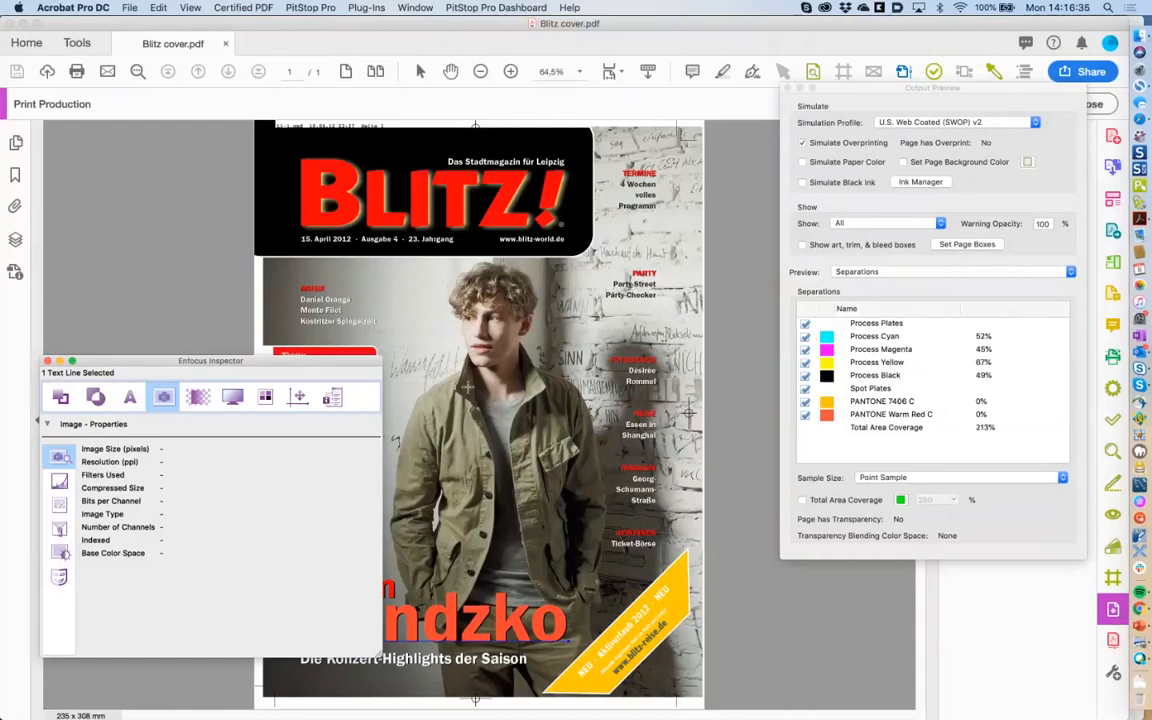
pyautogui.click(47, 362)
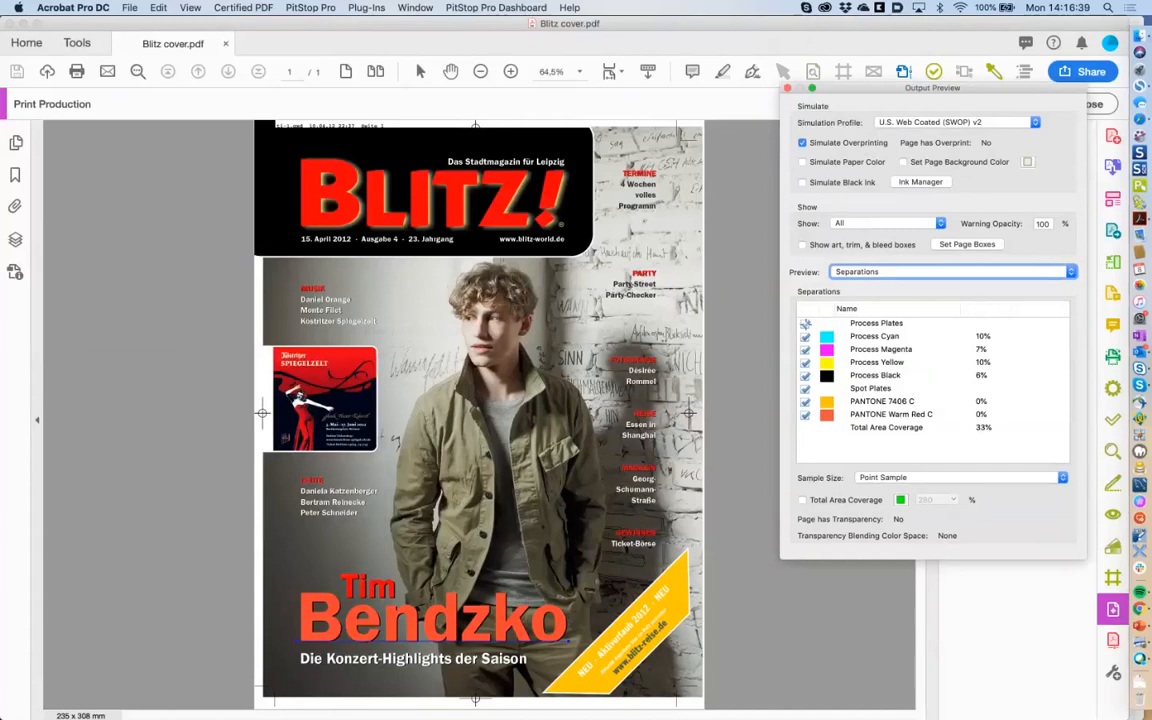
# Toggle Process Plates, PANTONE 7406 C and PANTONE Warm Red C off and back on.
pyautogui.click(805, 324)
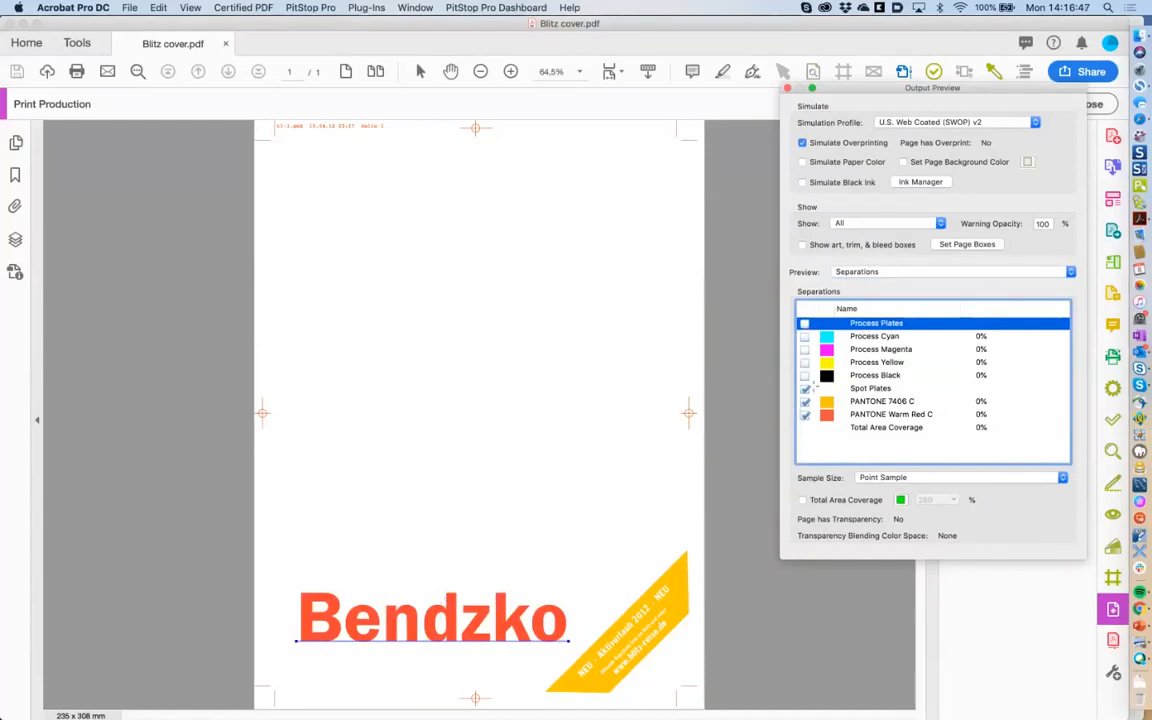
pyautogui.click(805, 402)
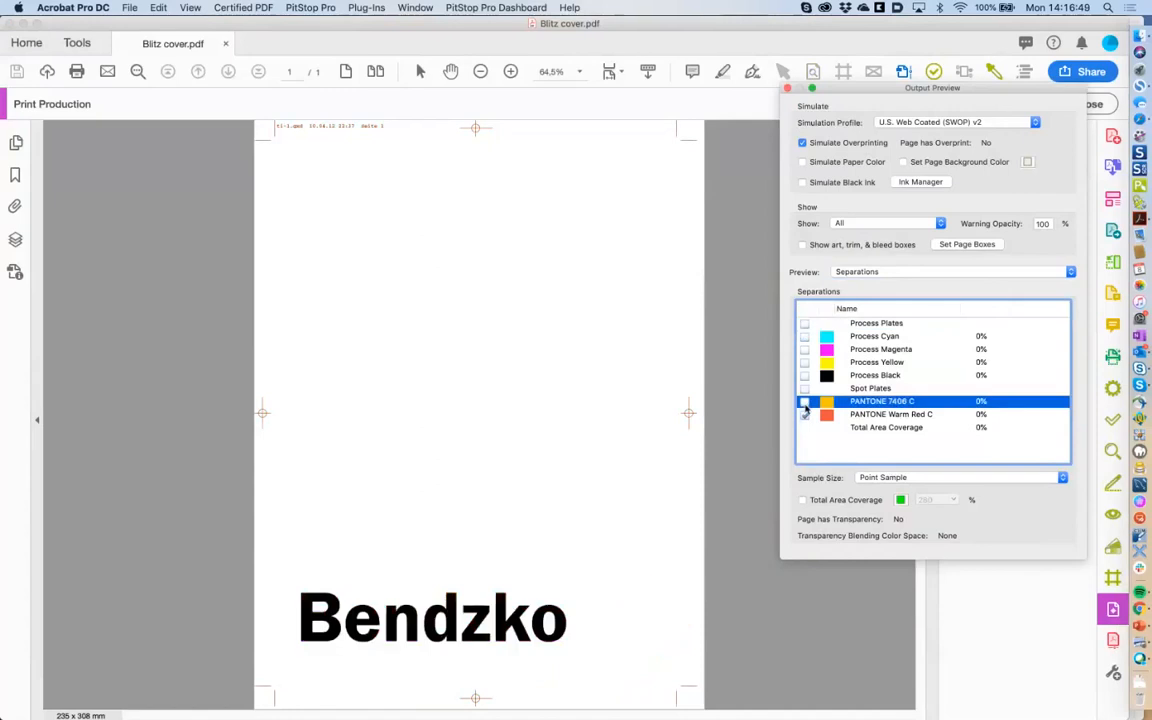
pyautogui.click(805, 402)
pyautogui.click(805, 415)
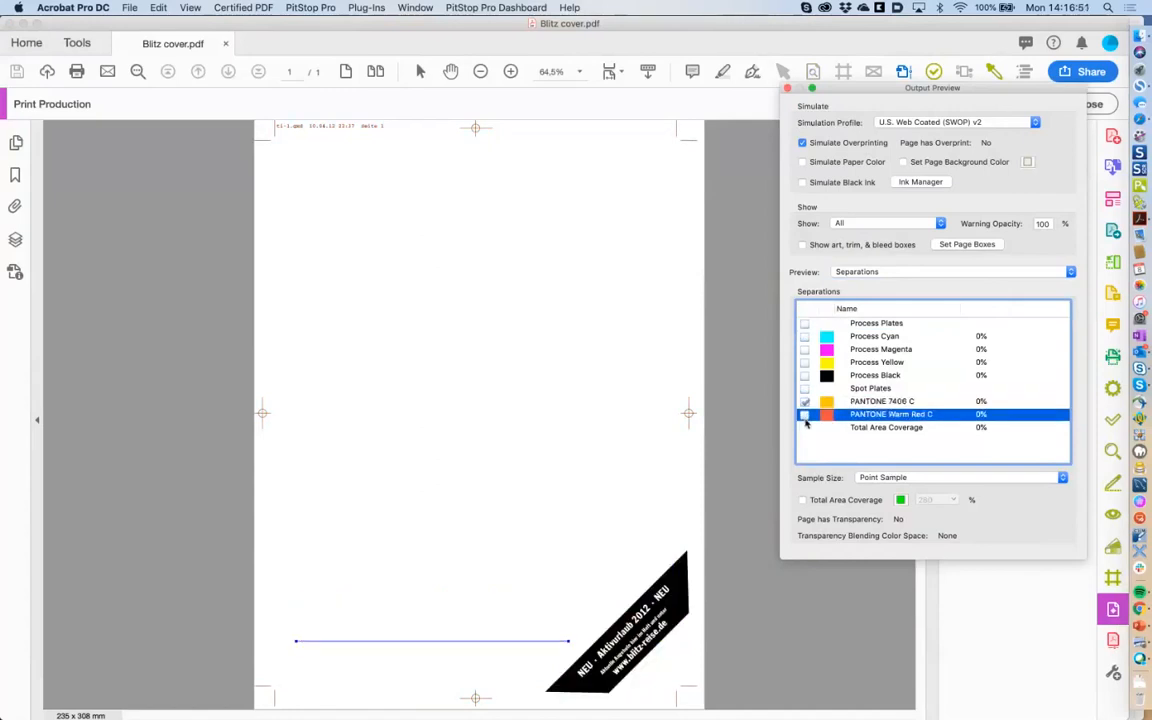
pyautogui.click(805, 415)
pyautogui.click(805, 323)
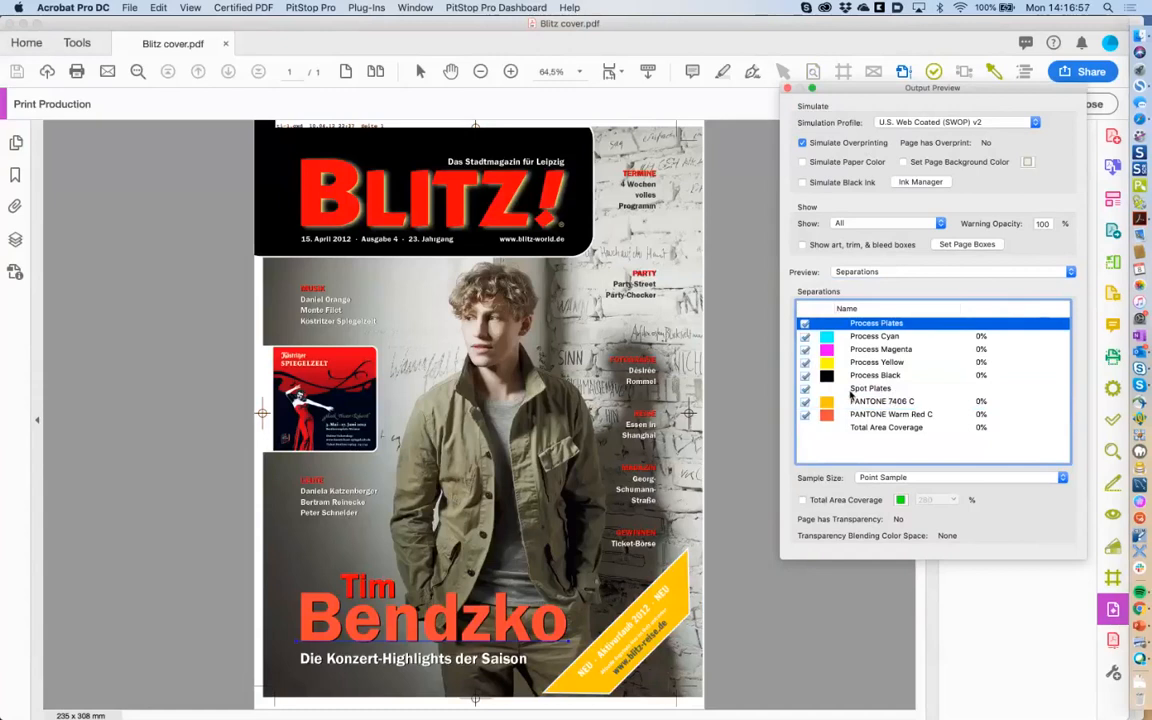
# Close Output Preview, zoom to 100% on the Tim Bendzko headline, and reopen the Enfocus Inspector.
pyautogui.click(787, 89)
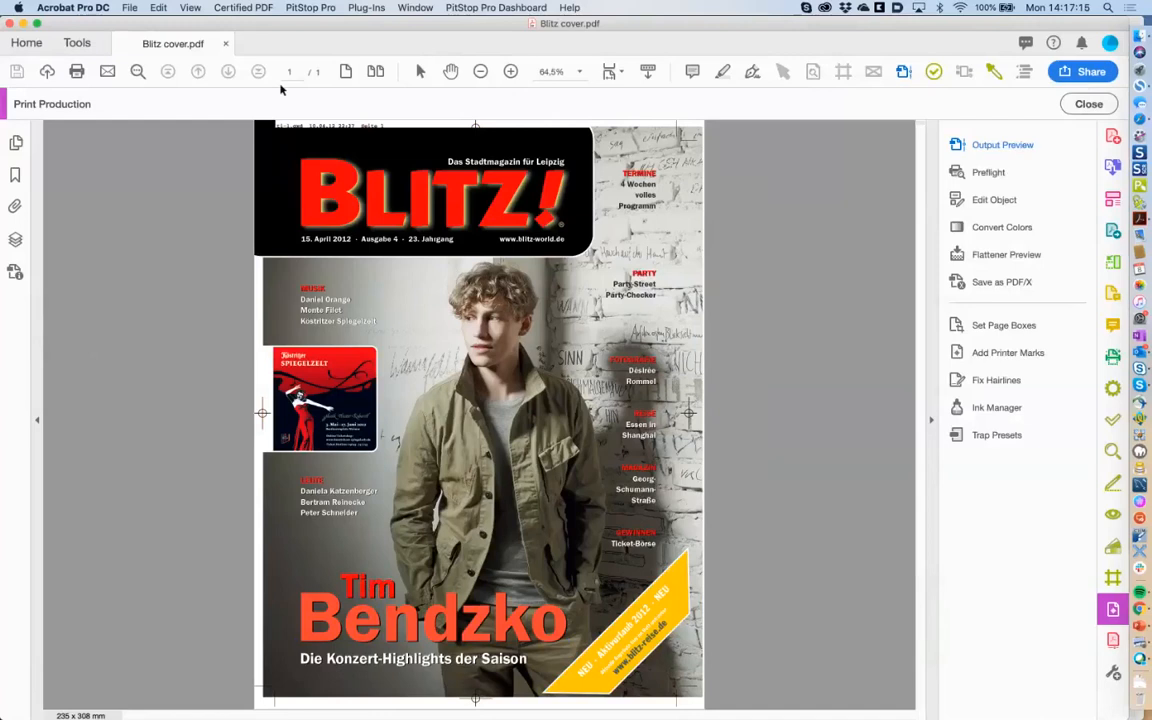
pyautogui.click(512, 73)
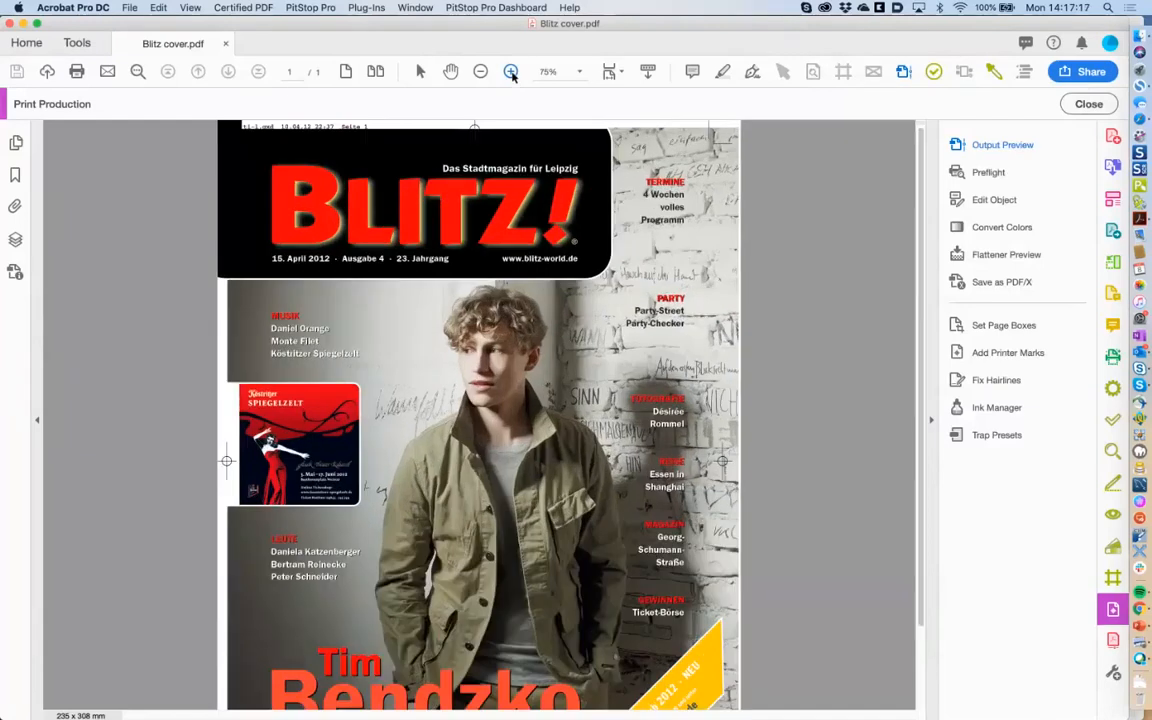
pyautogui.click(512, 73)
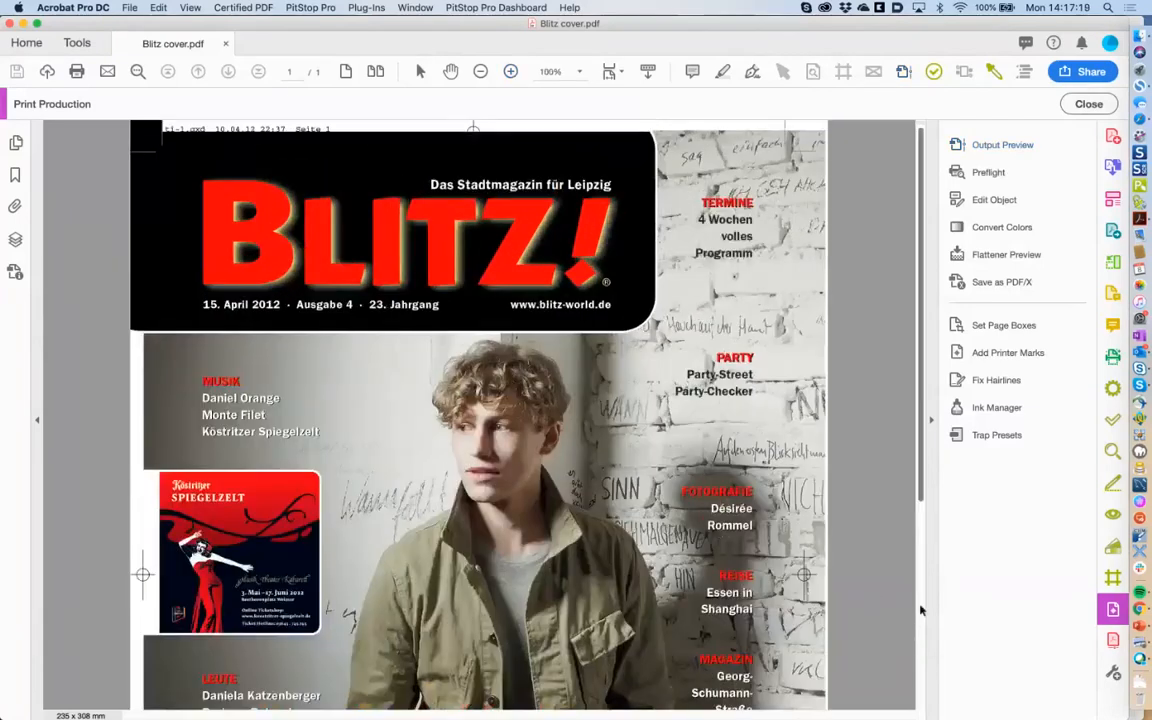
pyautogui.scroll(-5, 910, 608)
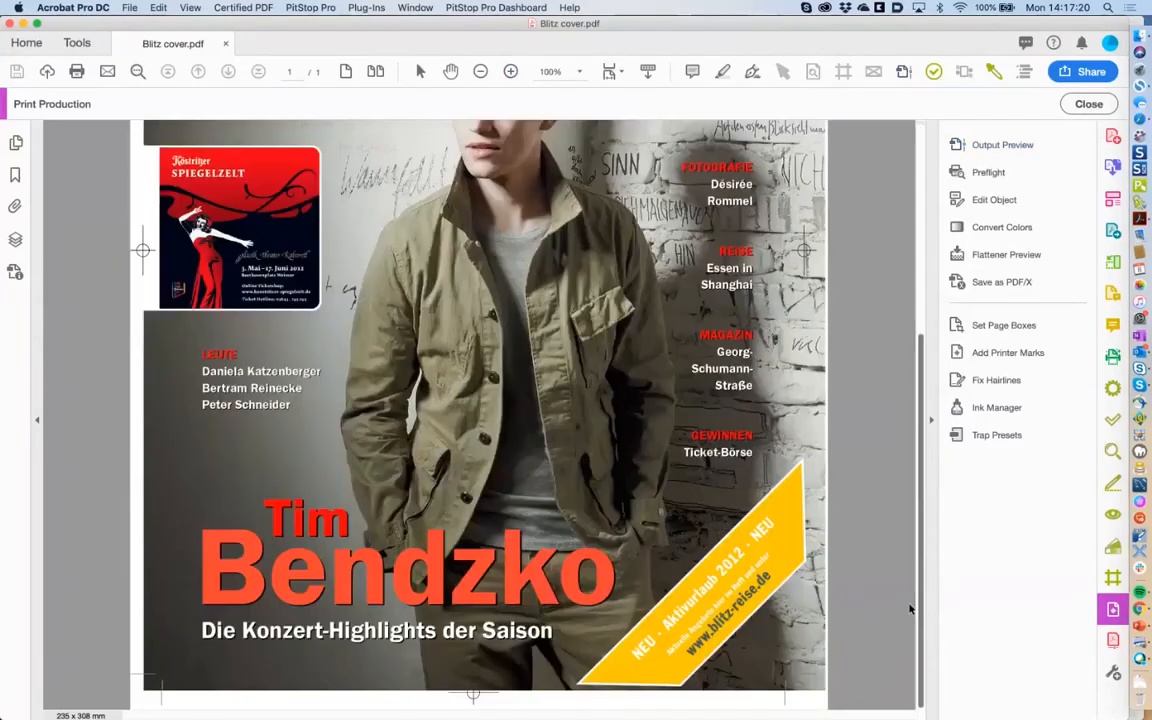
pyautogui.click(784, 73)
pyautogui.moveTo(335, 361); pyautogui.dragTo(879, 257)
# Show the Tim text line's CMYK 0/100/100/0 fill in Fill and Stroke, with the Actions menu open.
pyautogui.click(305, 518)
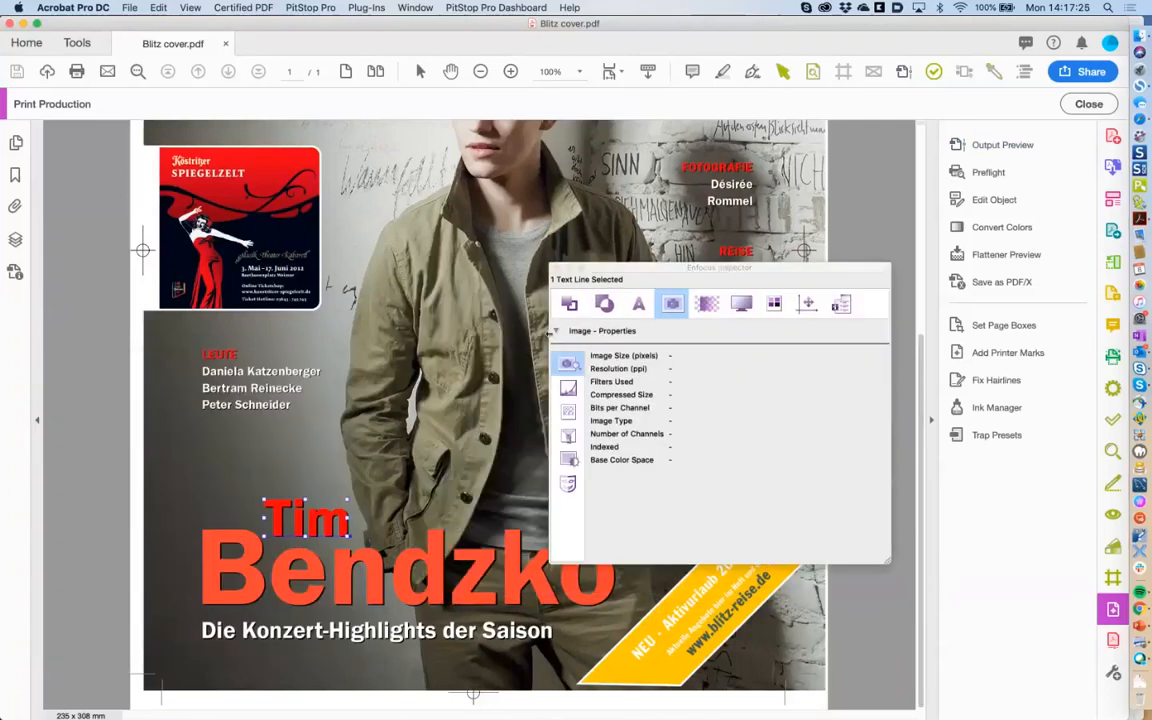
pyautogui.click(570, 304)
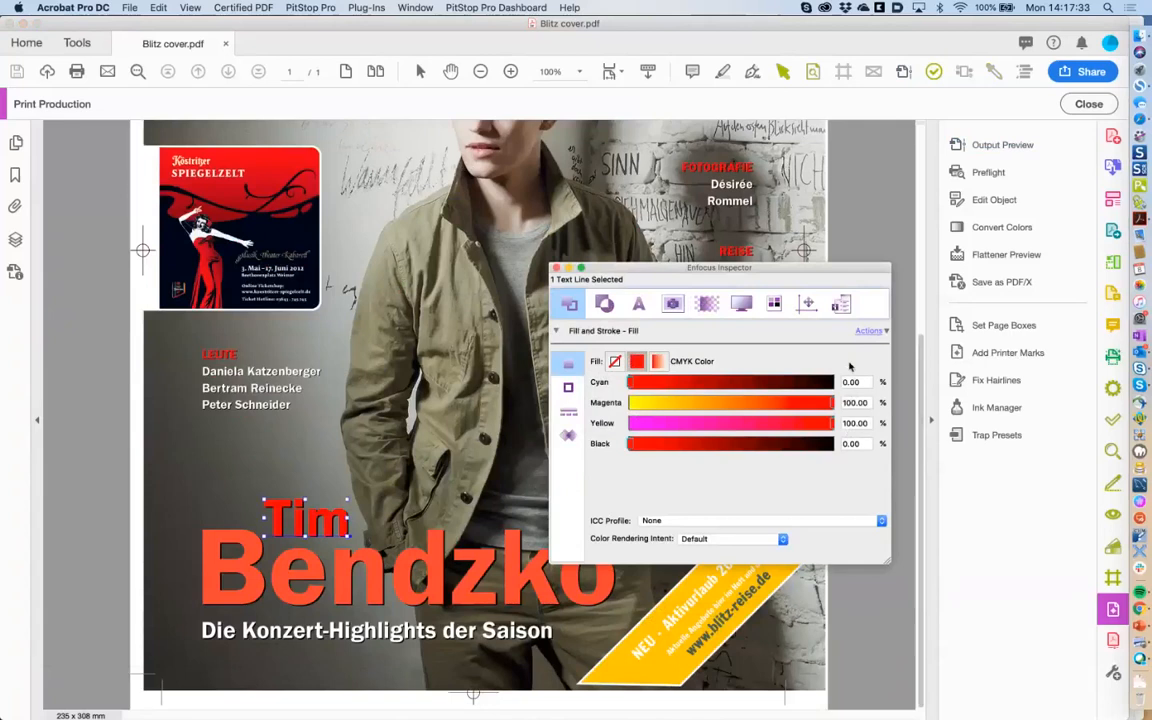
pyautogui.click(869, 331)
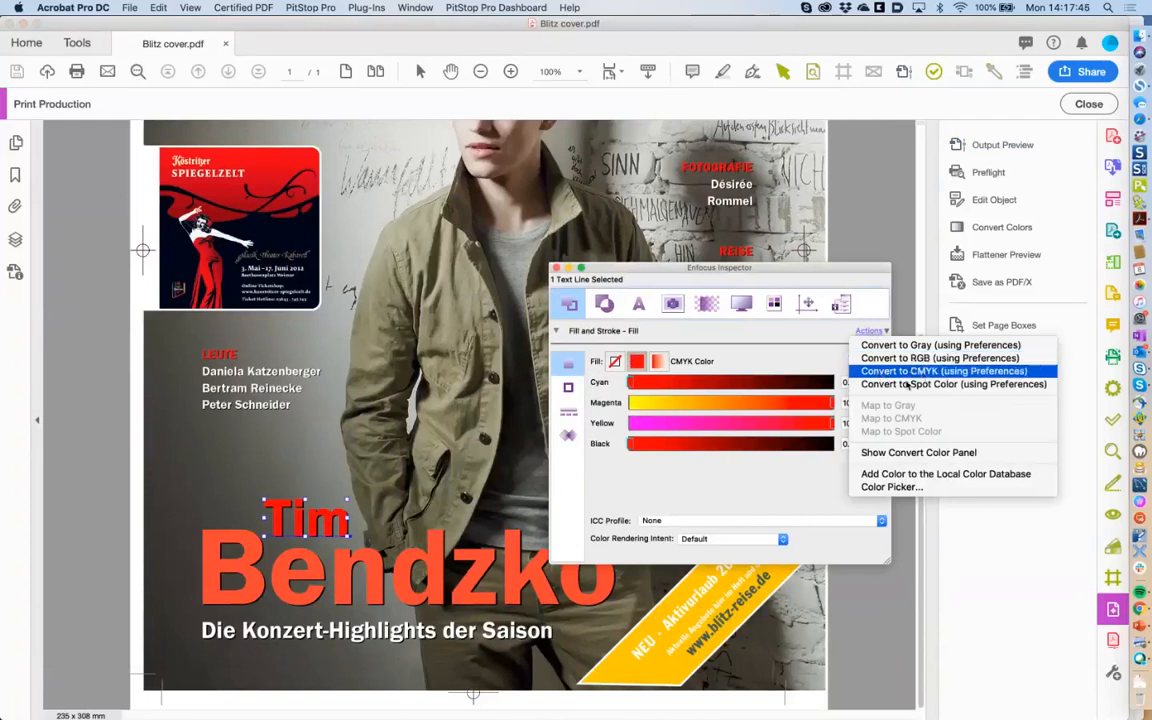
# Set the Tim text fill to PANTONE Warm Red C through the Color Picker's document spot colours.
pyautogui.click(886, 488)
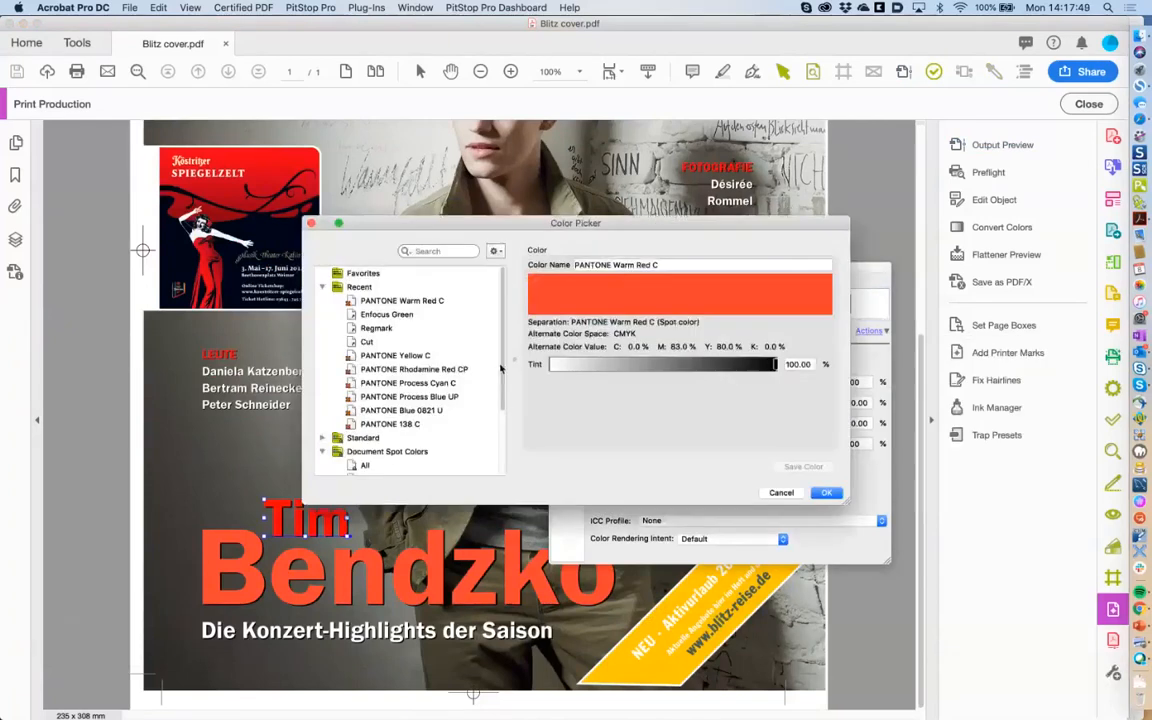
pyautogui.scroll(-3, 364, 418)
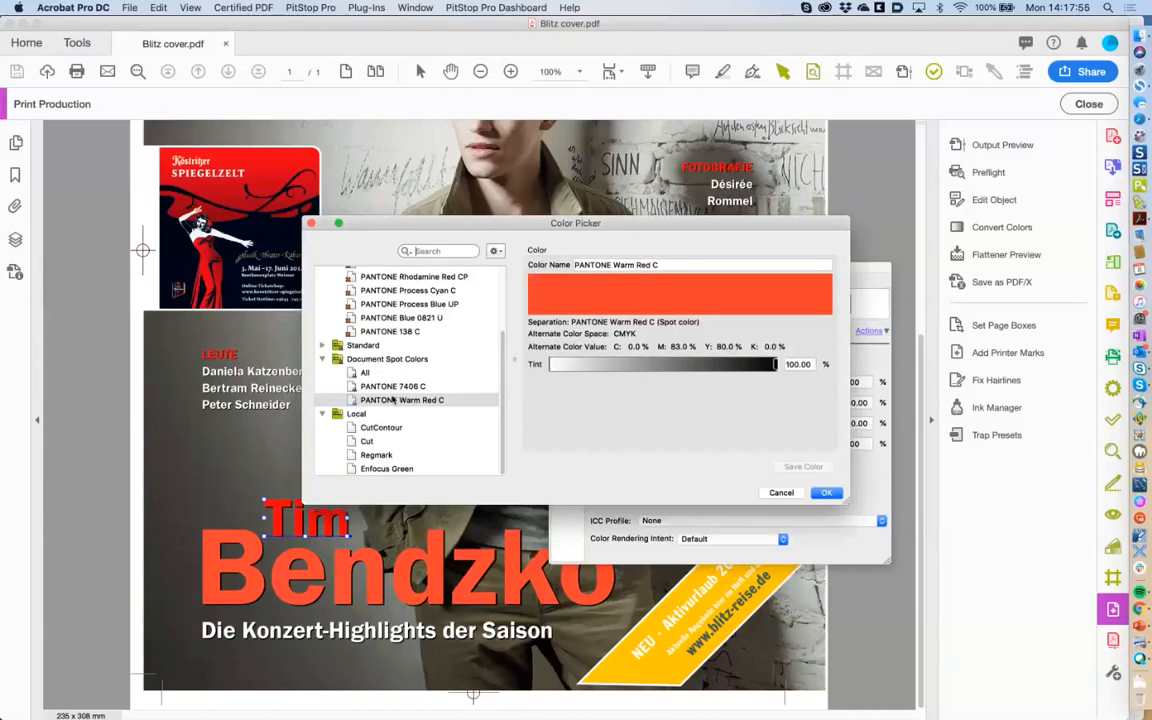
pyautogui.click(395, 388)
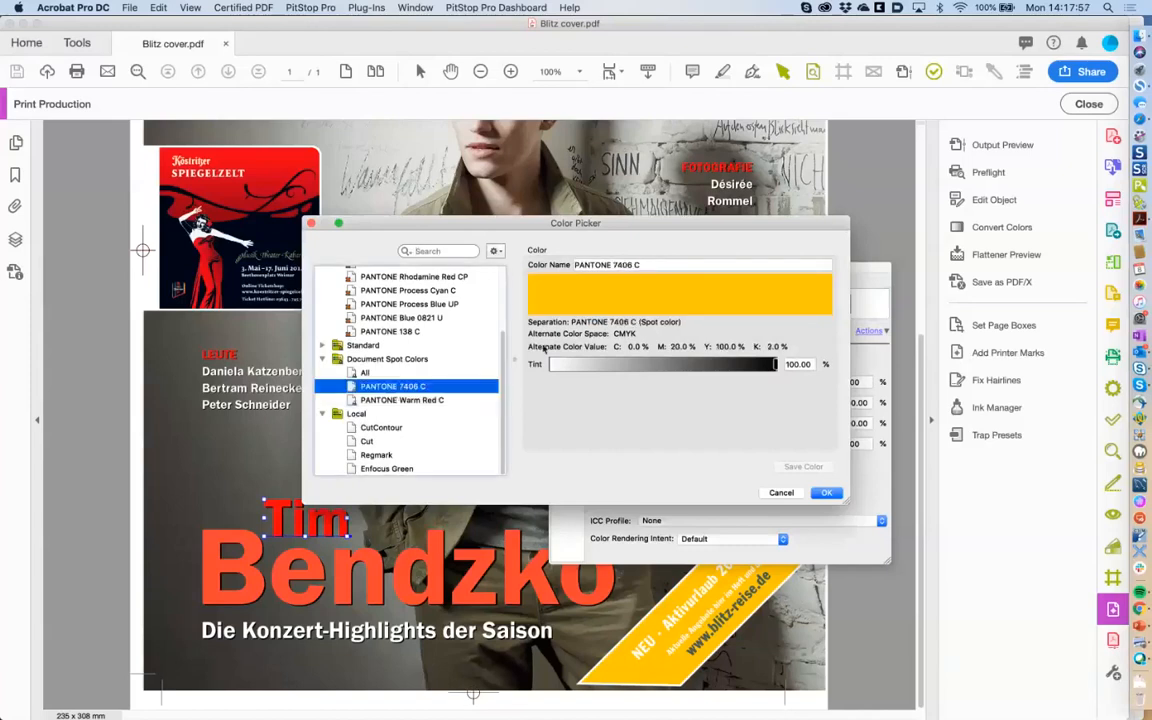
pyautogui.click(410, 400)
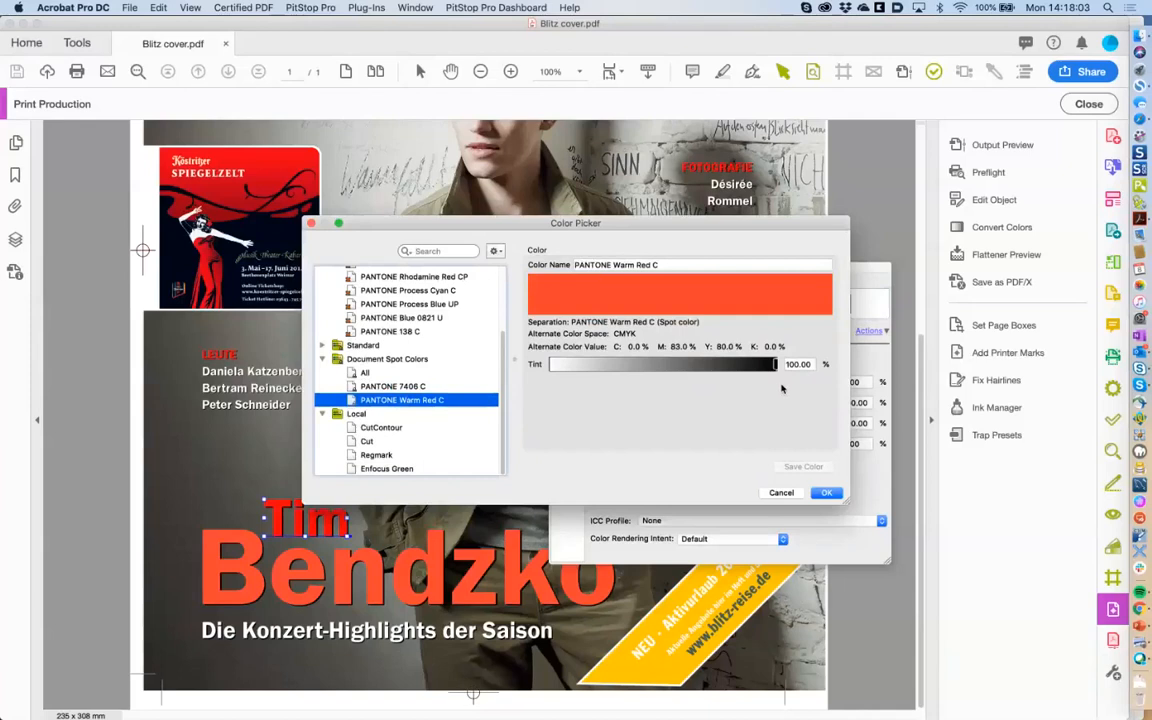
pyautogui.click(827, 493)
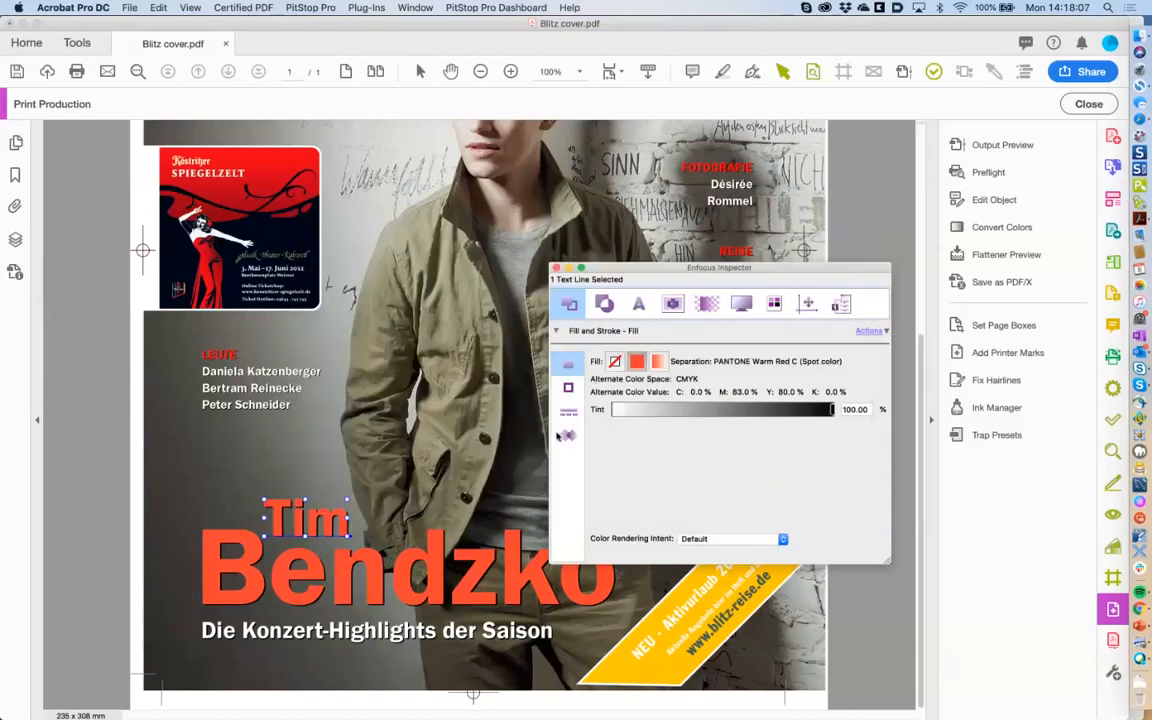
# Compare the Tim and Bendzko text lines, then close the Enfocus Inspector.
pyautogui.click(243, 567)
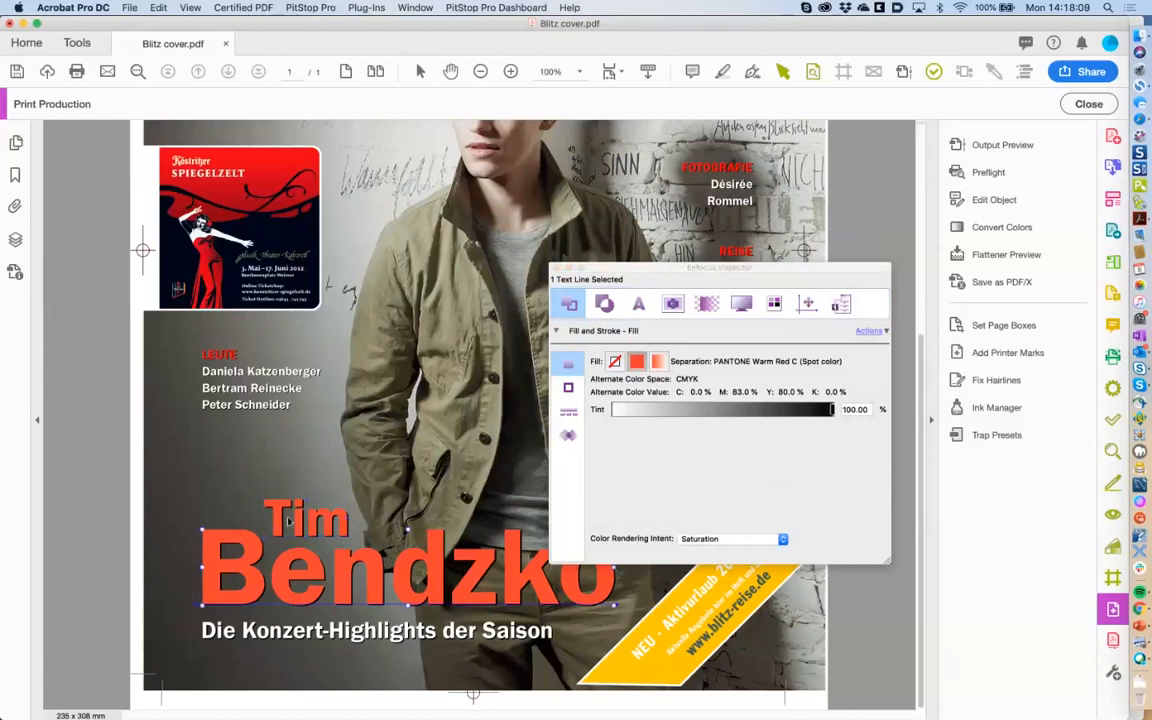
pyautogui.click(281, 525)
pyautogui.click(256, 563)
pyautogui.click(557, 268)
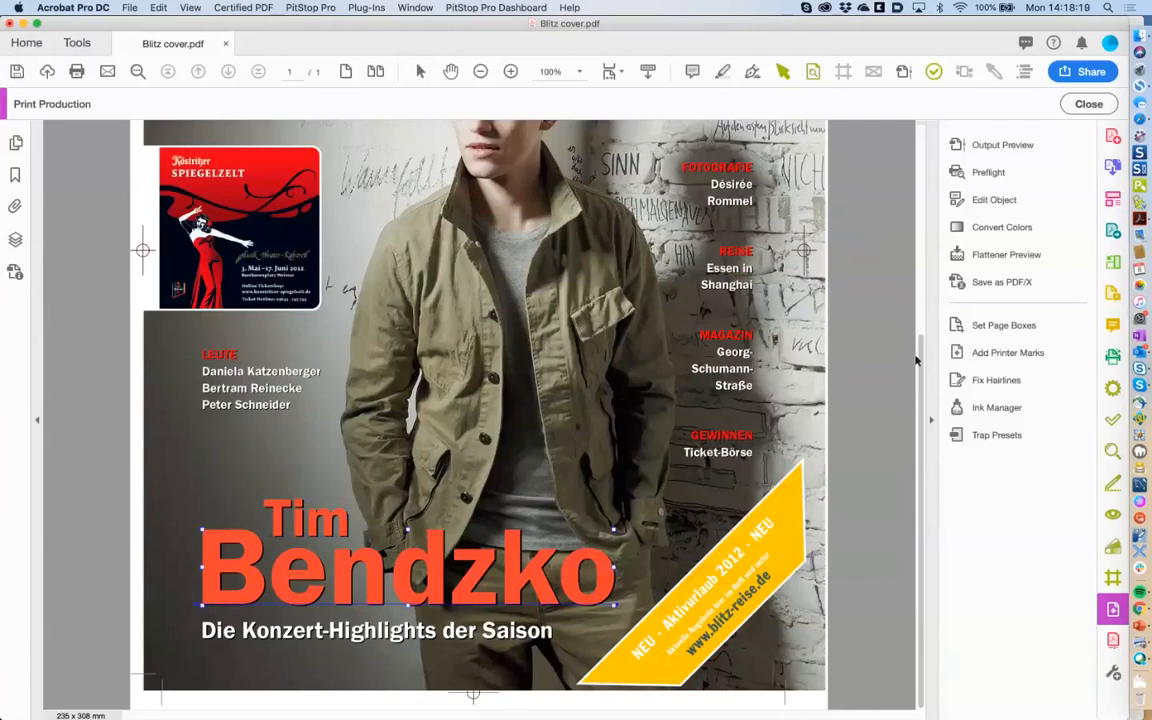
# Replace the first name on the red headline line with a new name using PitStop Edit Text Line.
pyautogui.click(1086, 104)
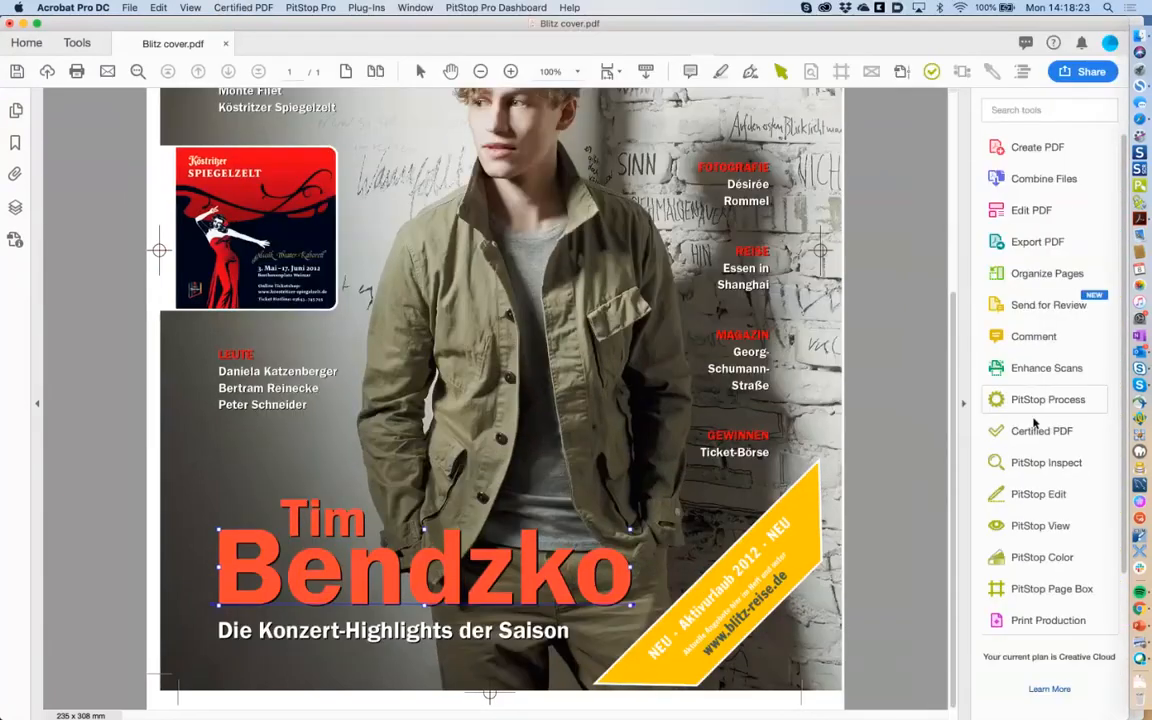
pyautogui.click(1025, 493)
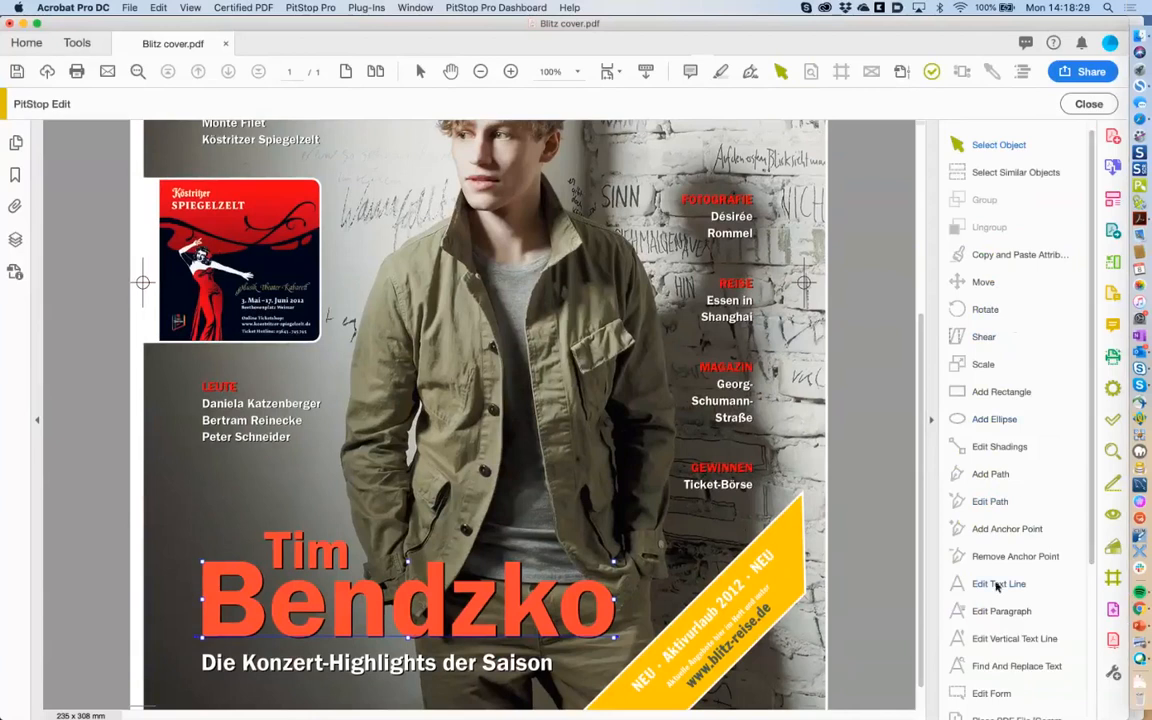
pyautogui.click(997, 585)
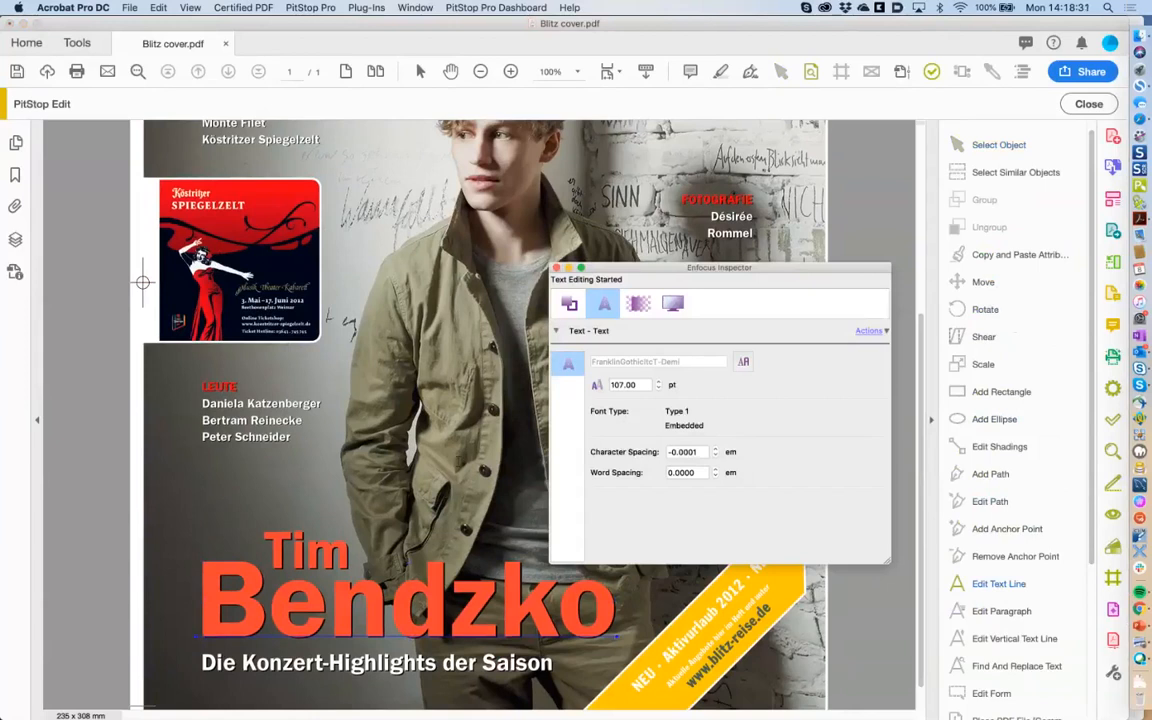
pyautogui.click(312, 555)
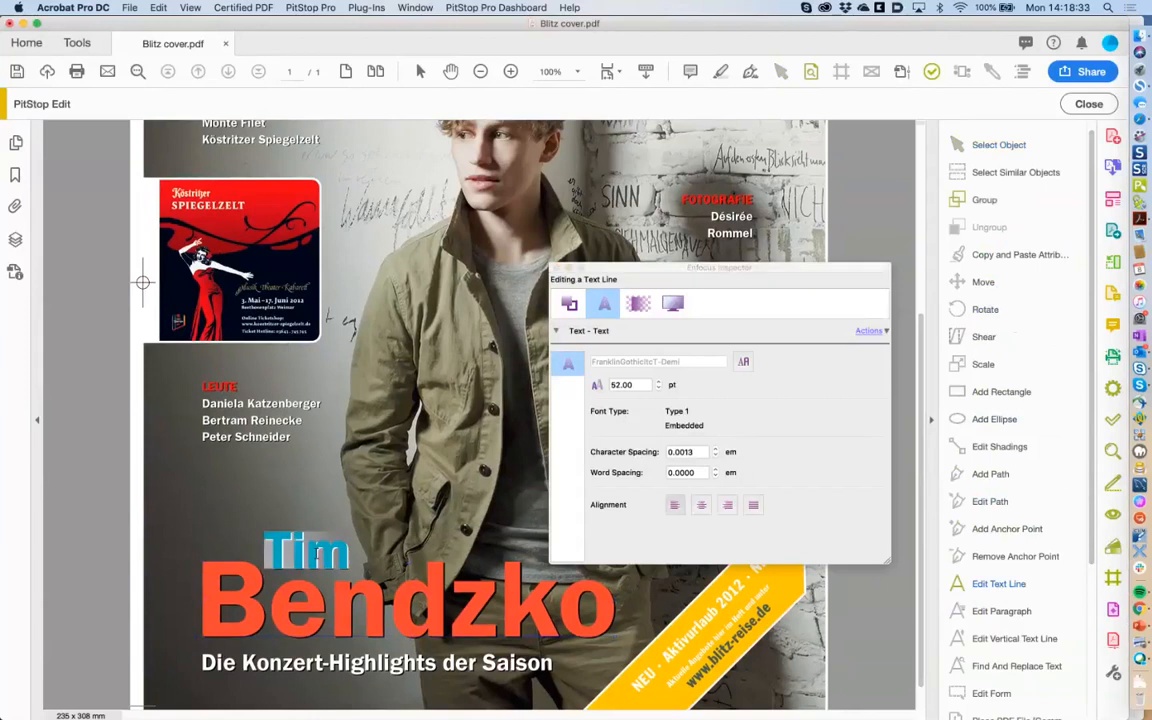
pyautogui.write('Lau')
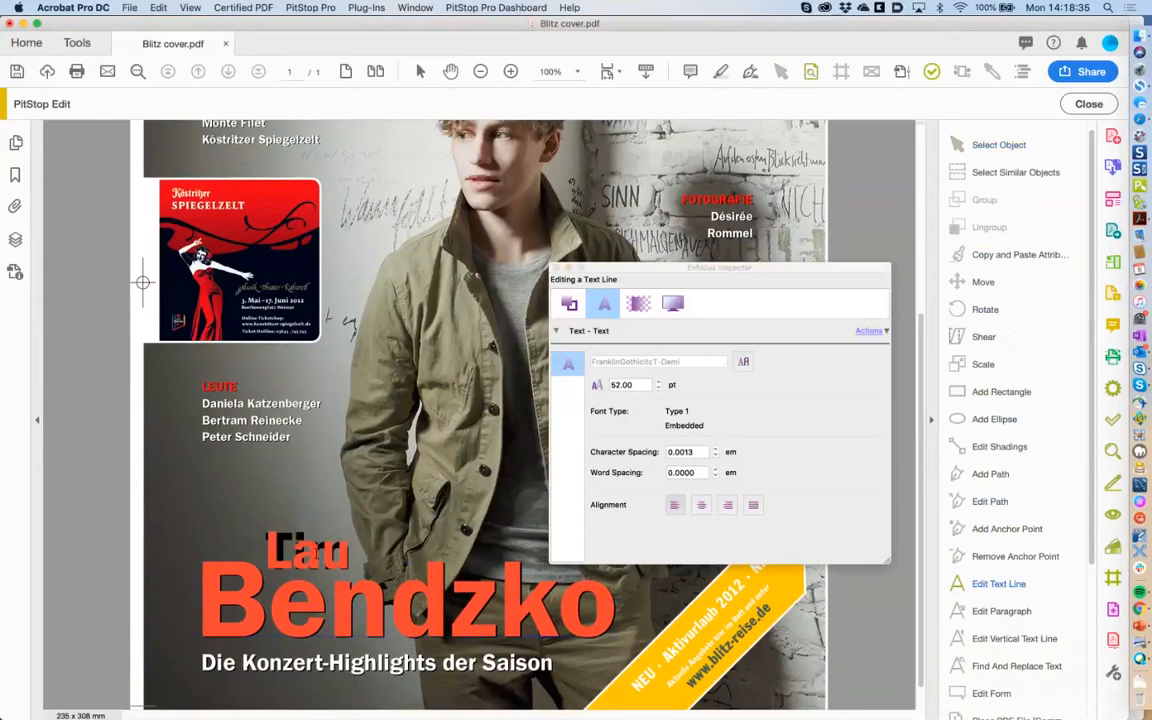
pyautogui.write('rent')
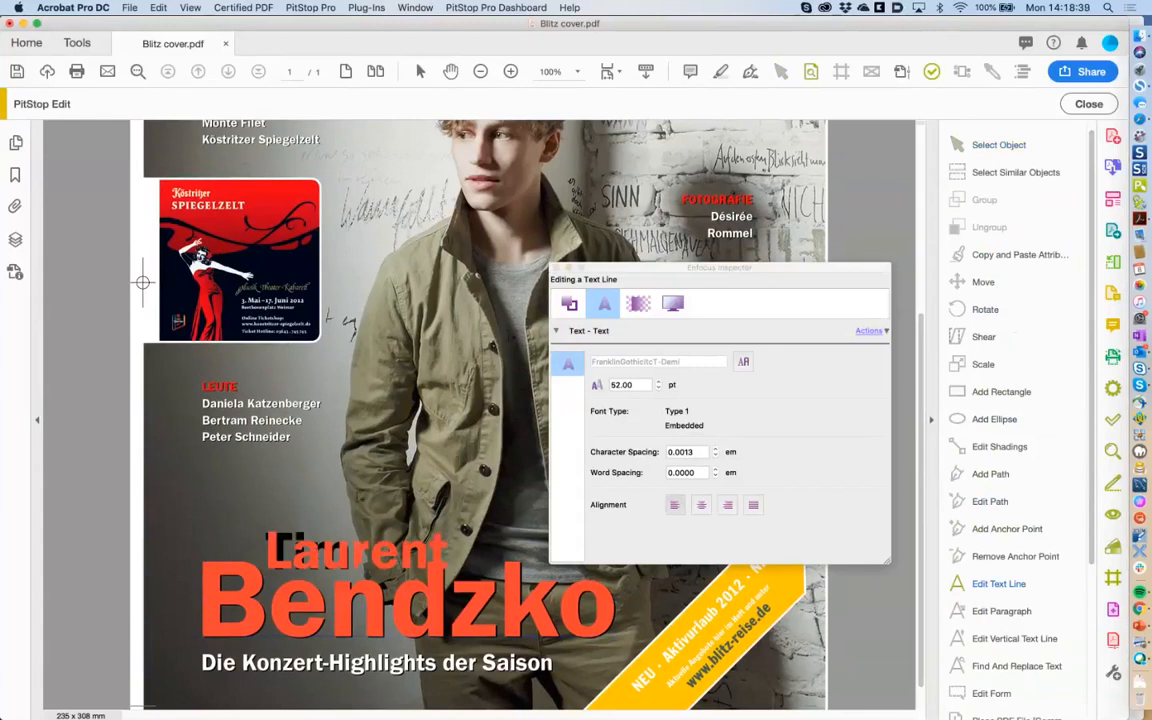
# Zoom in to verify the retyped name, then exit text editing with Esc.
pyautogui.click(510, 72)
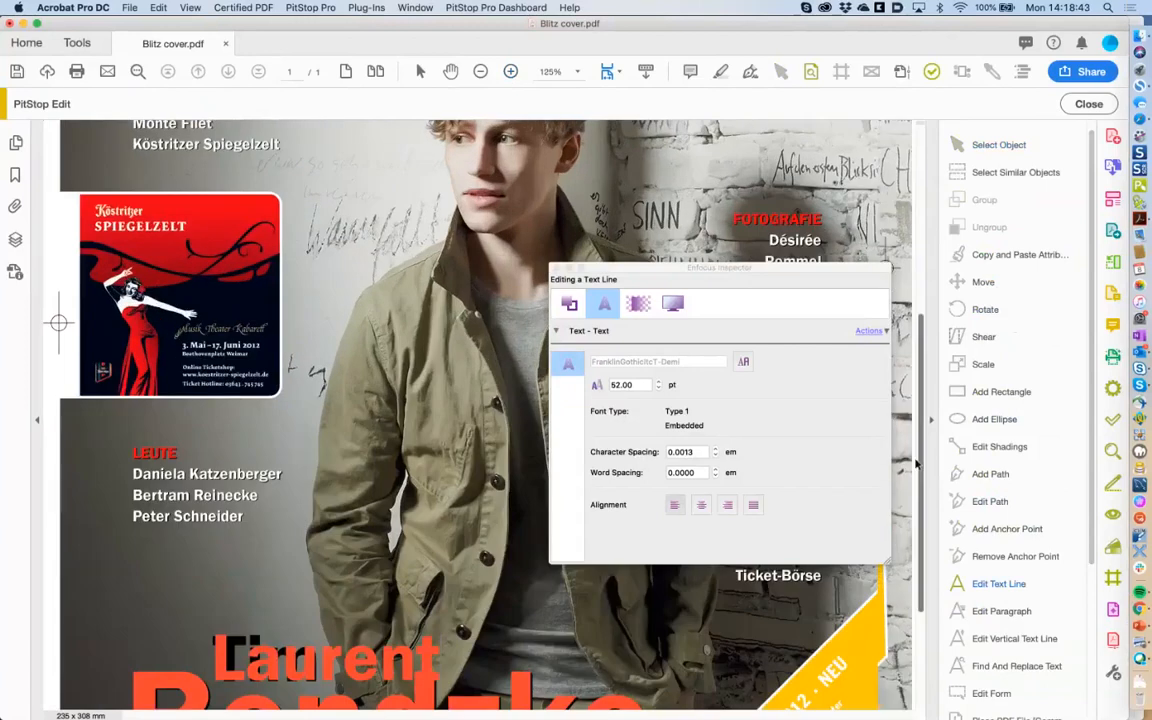
pyautogui.scroll(-3, 922, 496)
pyautogui.scroll(-1, 922, 496)
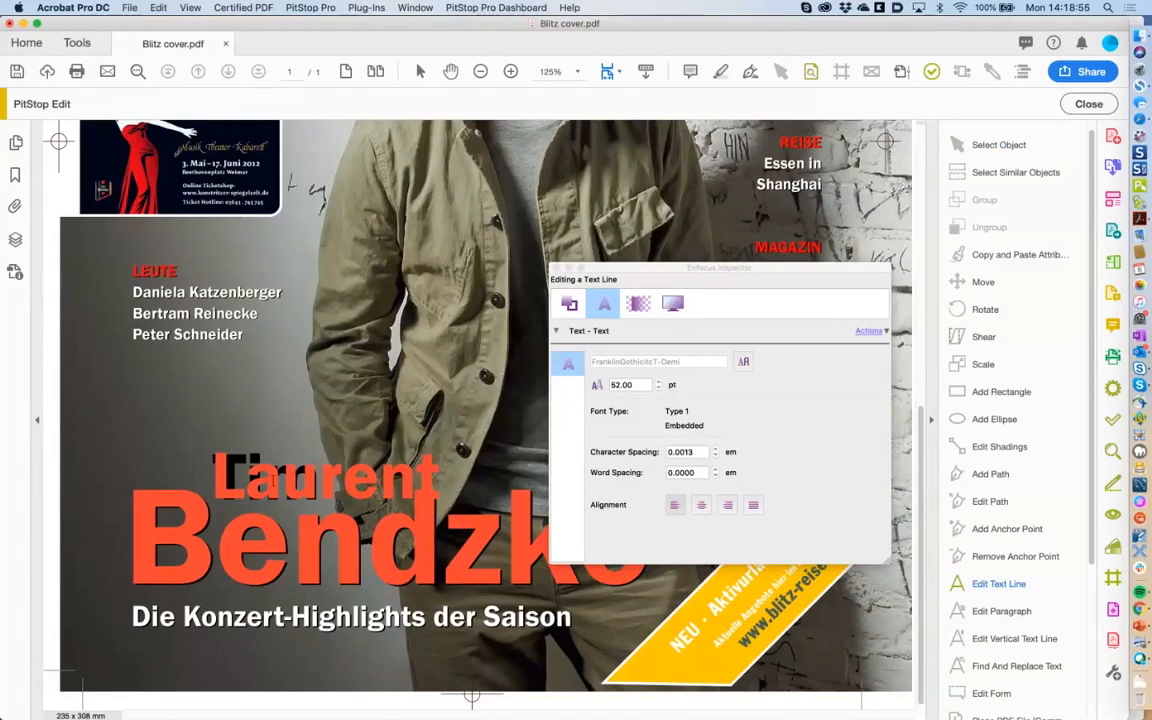
pyautogui.doubleClick(228, 474)
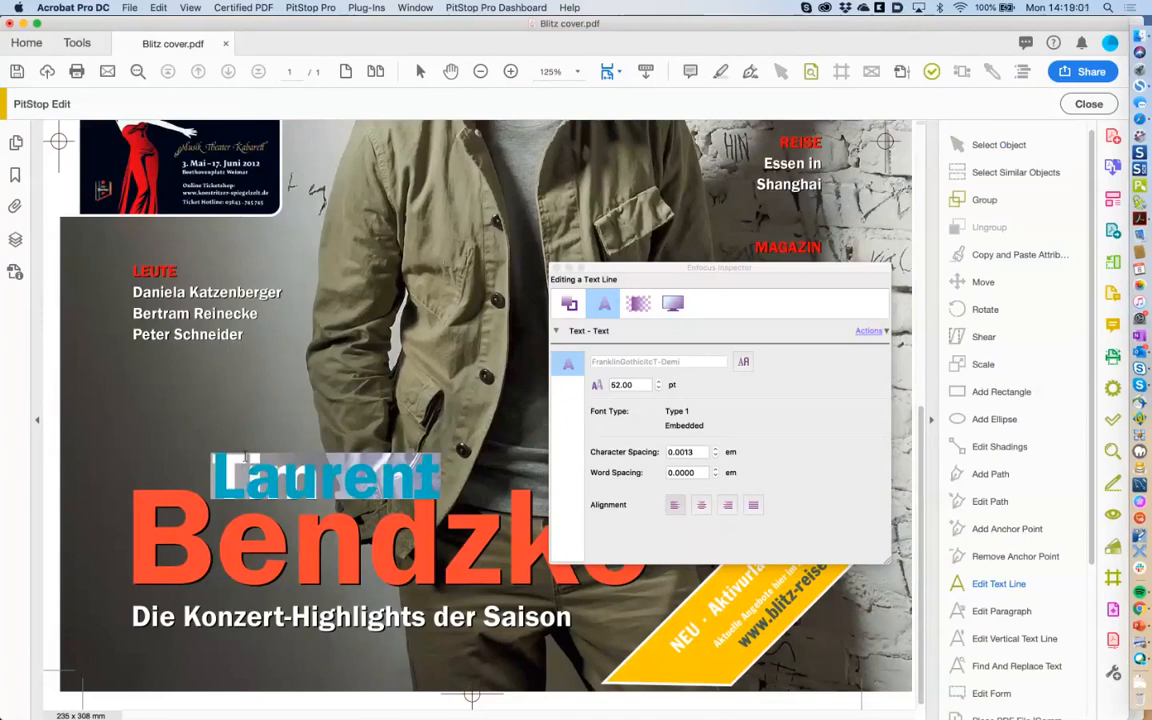
pyautogui.click(233, 458)
pyautogui.doubleClick(238, 463)
pyautogui.click(259, 483)
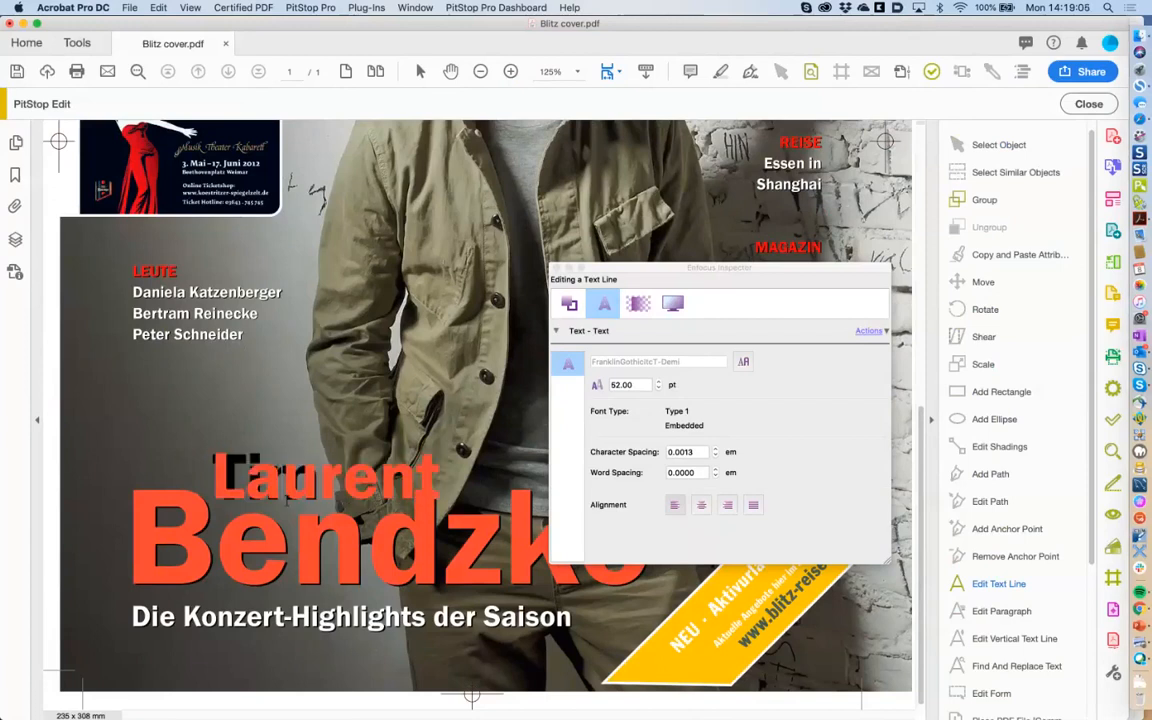
pyautogui.doubleClick(287, 497)
pyautogui.click(250, 472)
pyautogui.press('Escape')
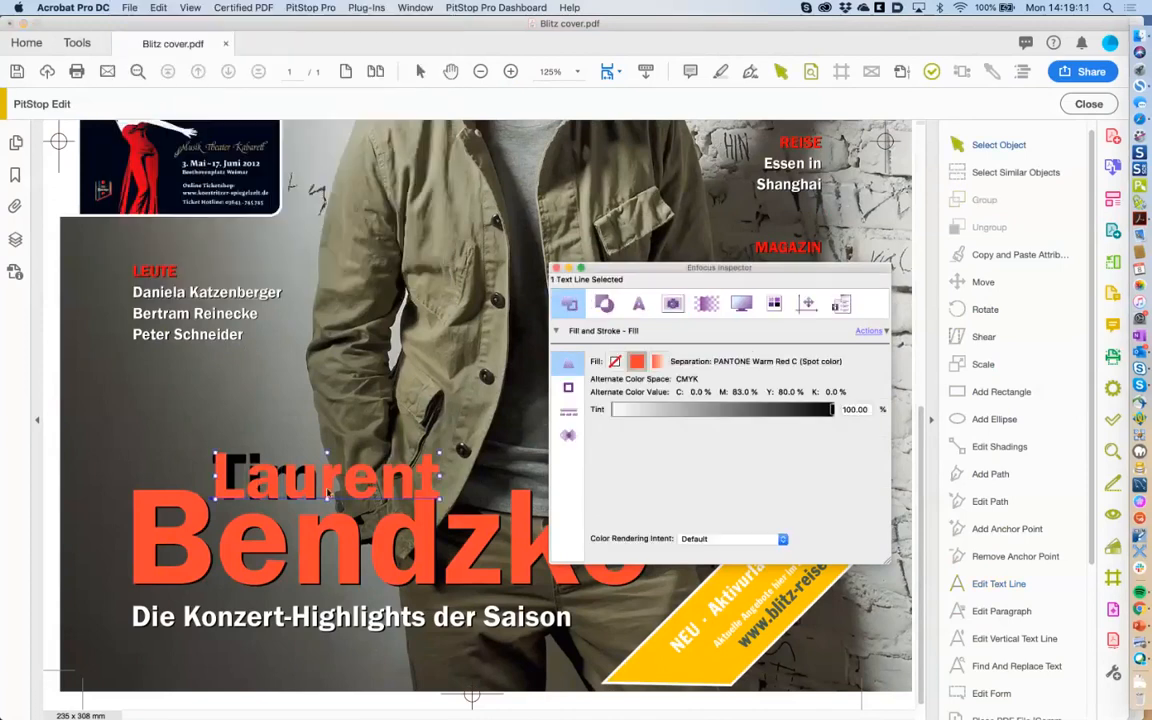
# Hide the red Laurent line and retype the black Tim beneath it as Laurent.
pyautogui.rightClick(329, 492)
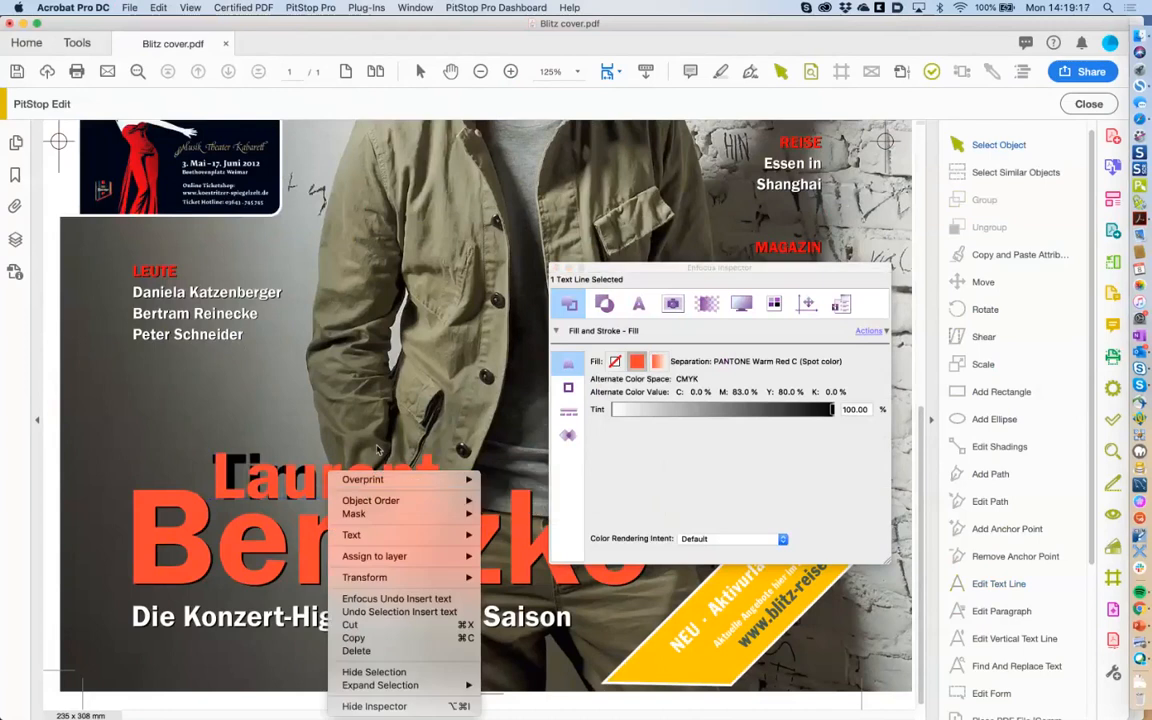
pyautogui.click(398, 673)
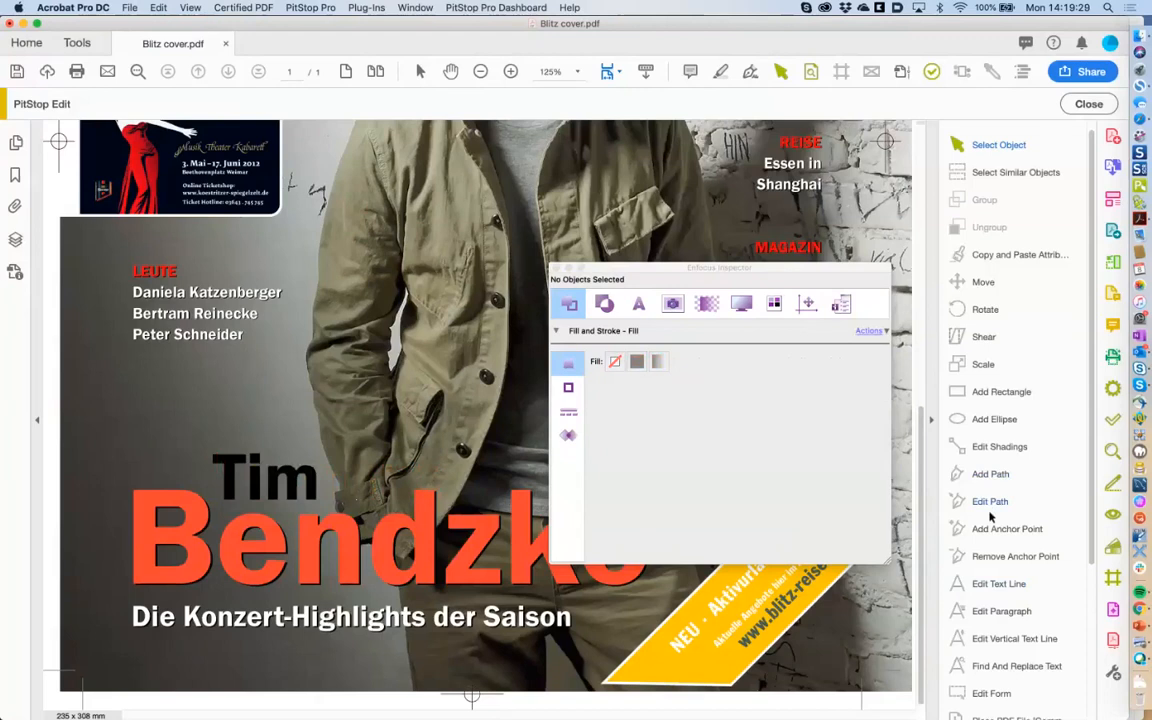
pyautogui.click(995, 584)
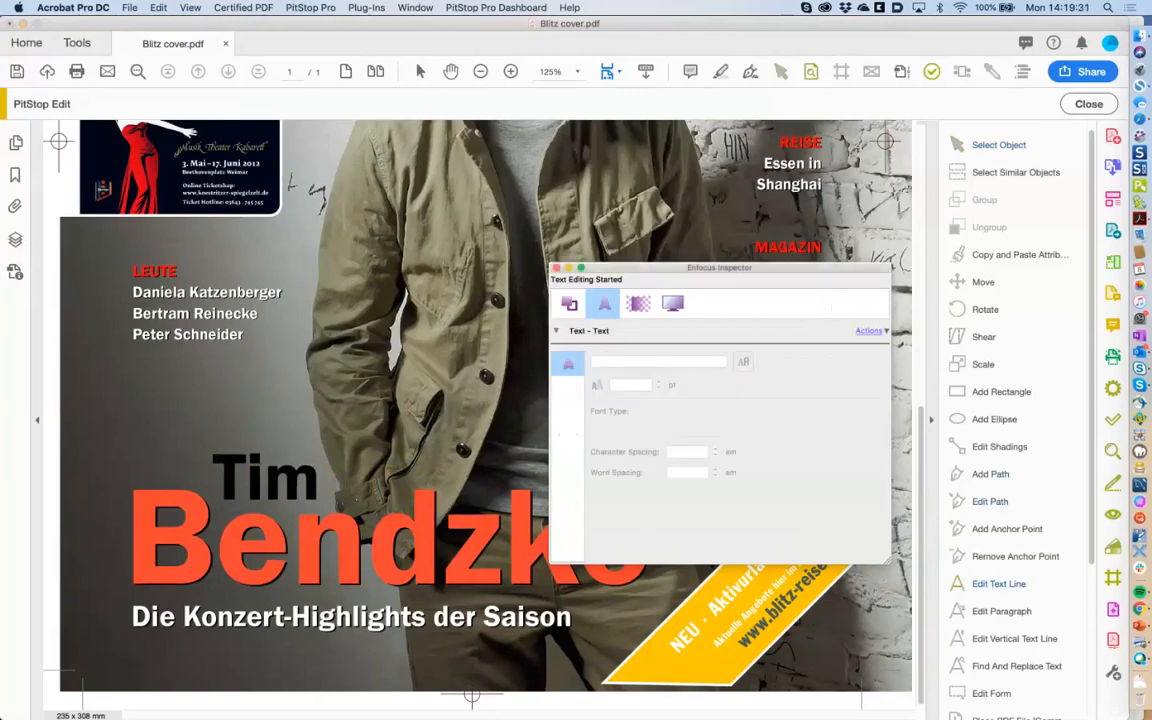
pyautogui.click(256, 488)
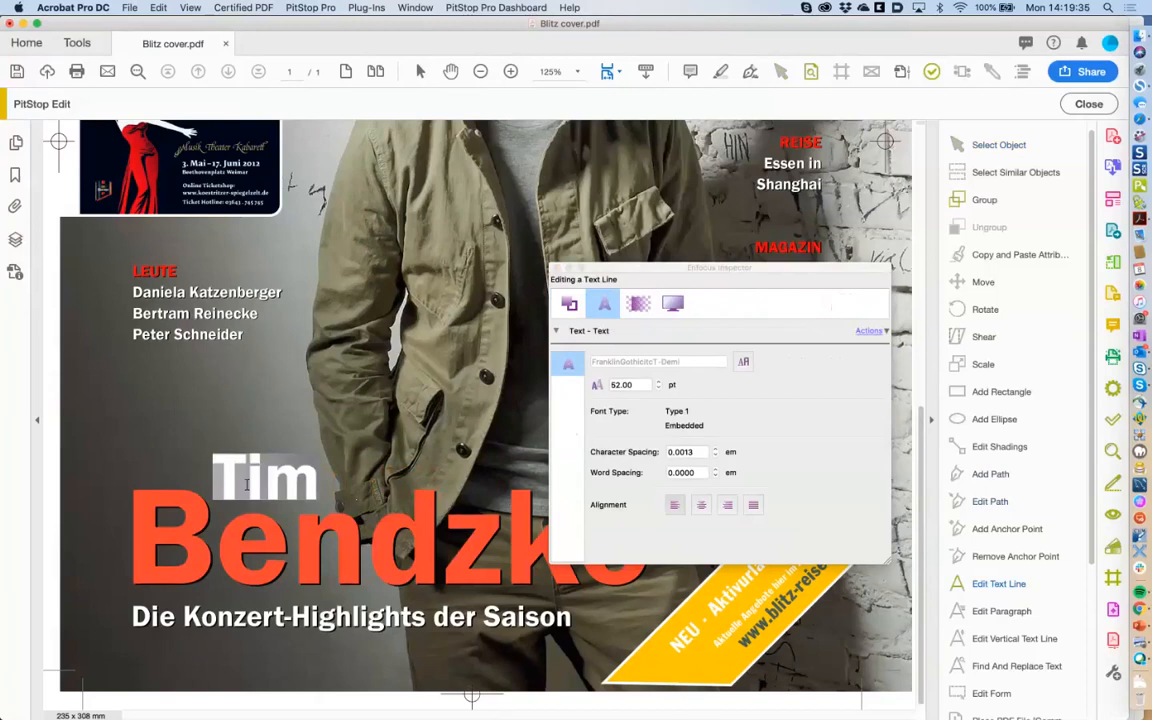
pyautogui.press('BackSpace')
pyautogui.write('Lauren')
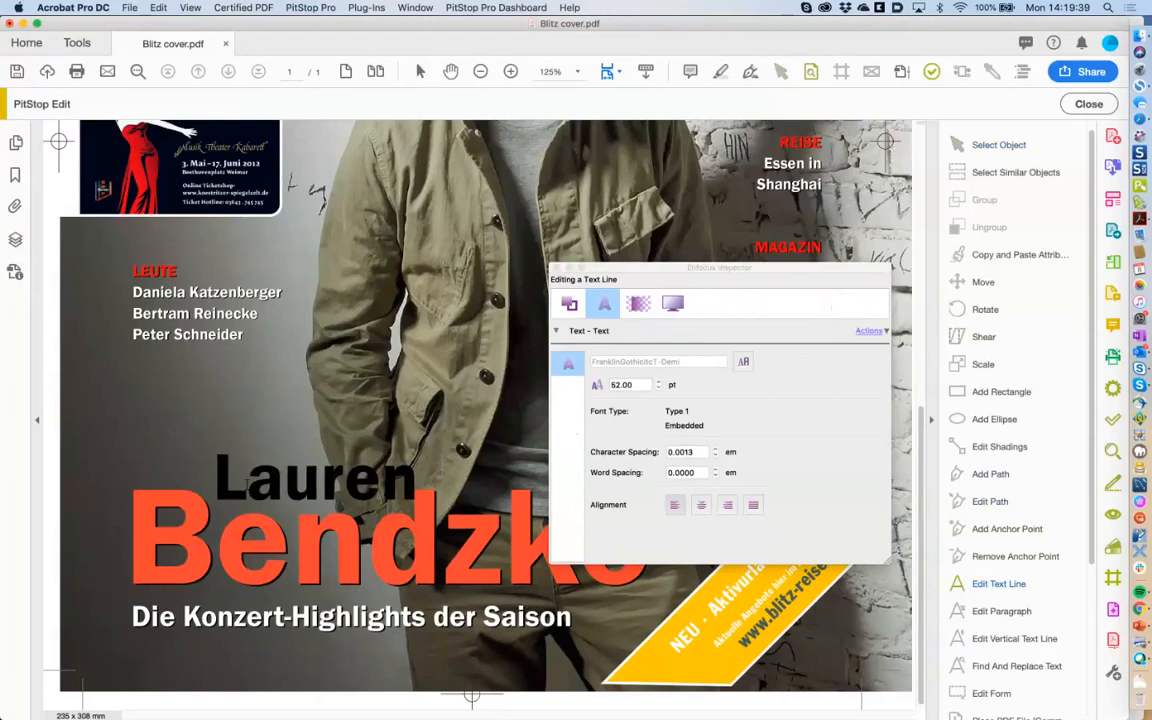
pyautogui.write('t')
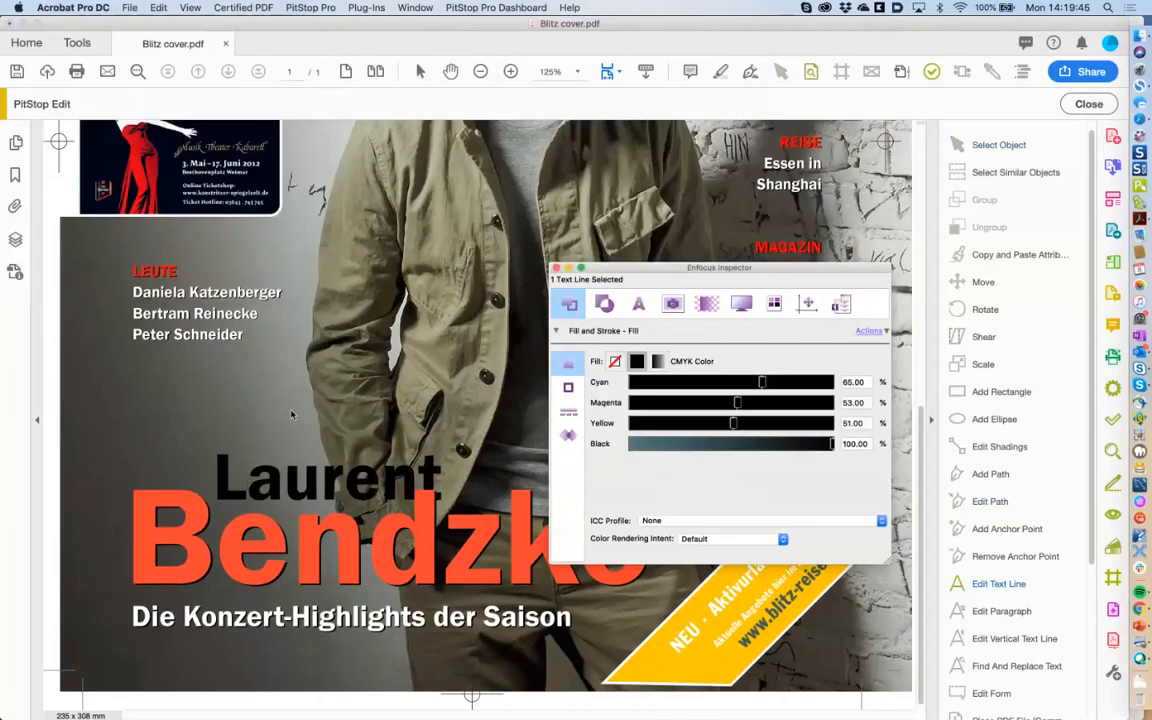
# Show all hidden objects so the red Laurent reappears over its black shadow.
pyautogui.click(291, 414)
pyautogui.rightClick(166, 405)
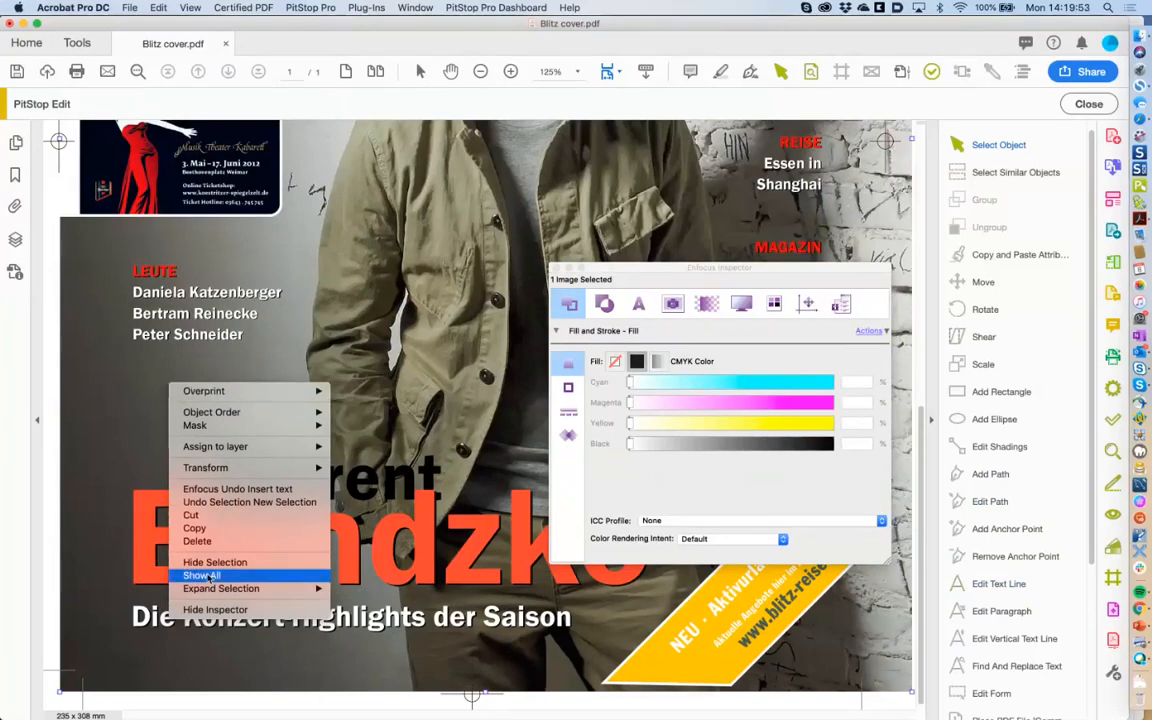
pyautogui.click(219, 577)
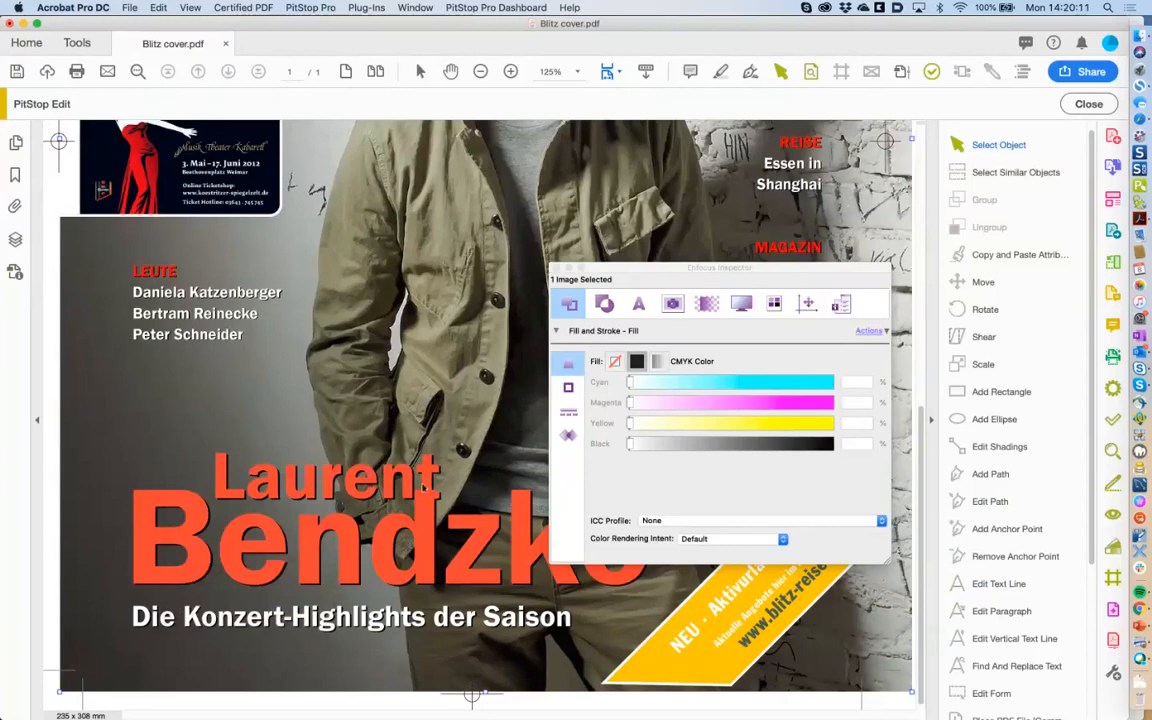
# Marquee-select both Laurent text lines and shift them slightly up and to the left.
pyautogui.click(214, 460)
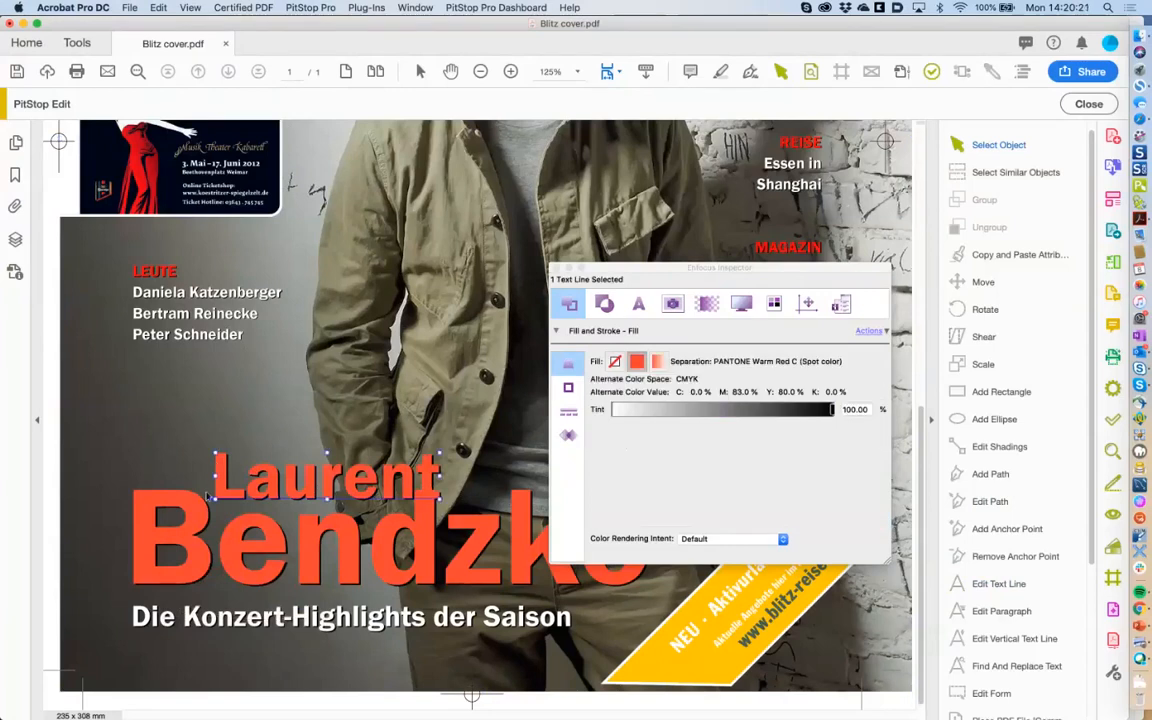
pyautogui.keyDown('shift'); pyautogui.click(212, 506); pyautogui.keyUp('shift')
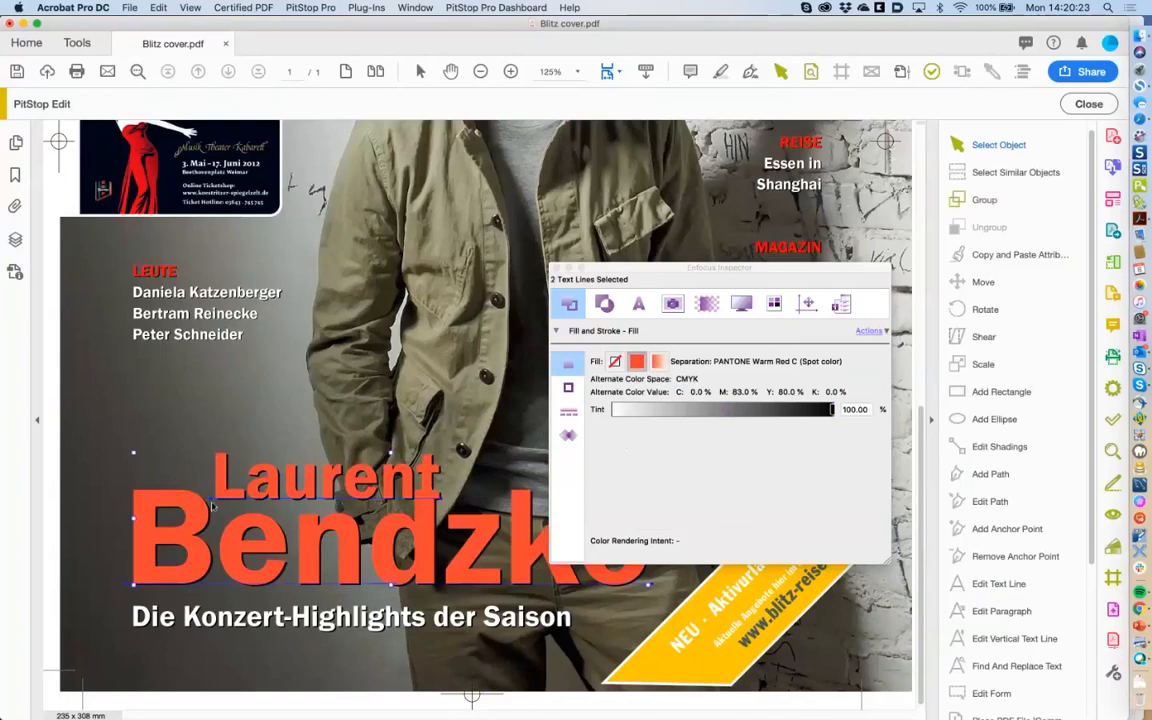
pyautogui.keyDown('shift'); pyautogui.click(207, 338); pyautogui.keyUp('shift')
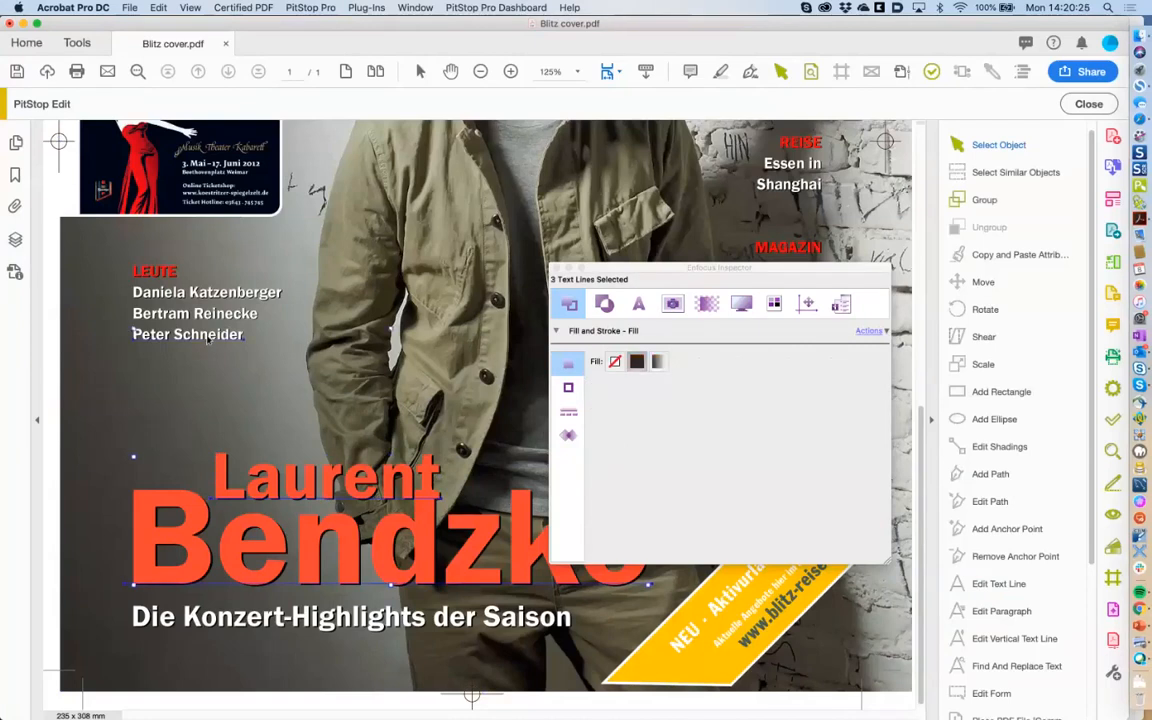
pyautogui.click(226, 317)
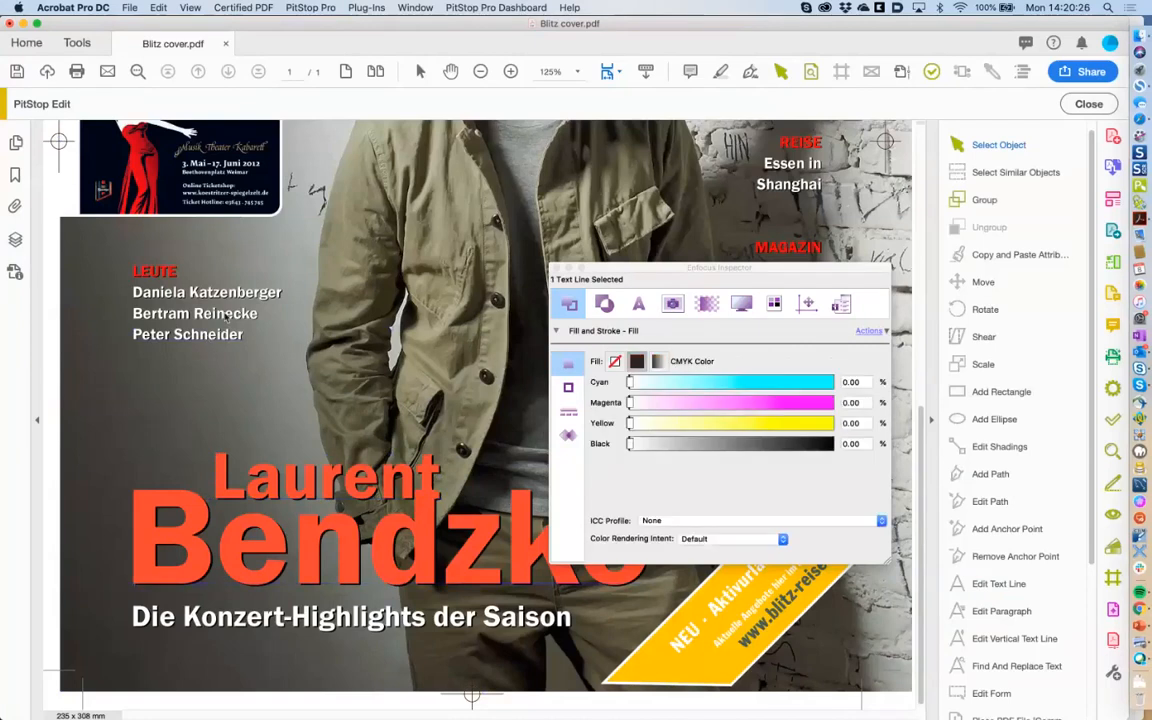
pyautogui.click(228, 497)
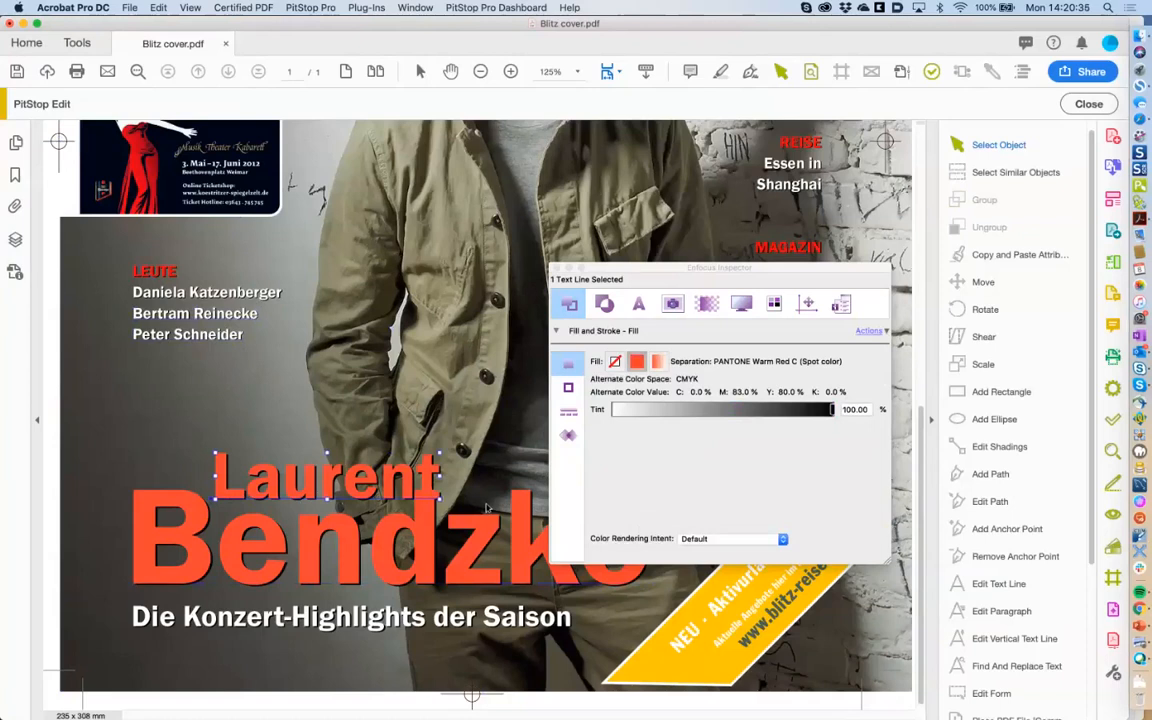
pyautogui.moveTo(193, 430); pyautogui.dragTo(463, 530)
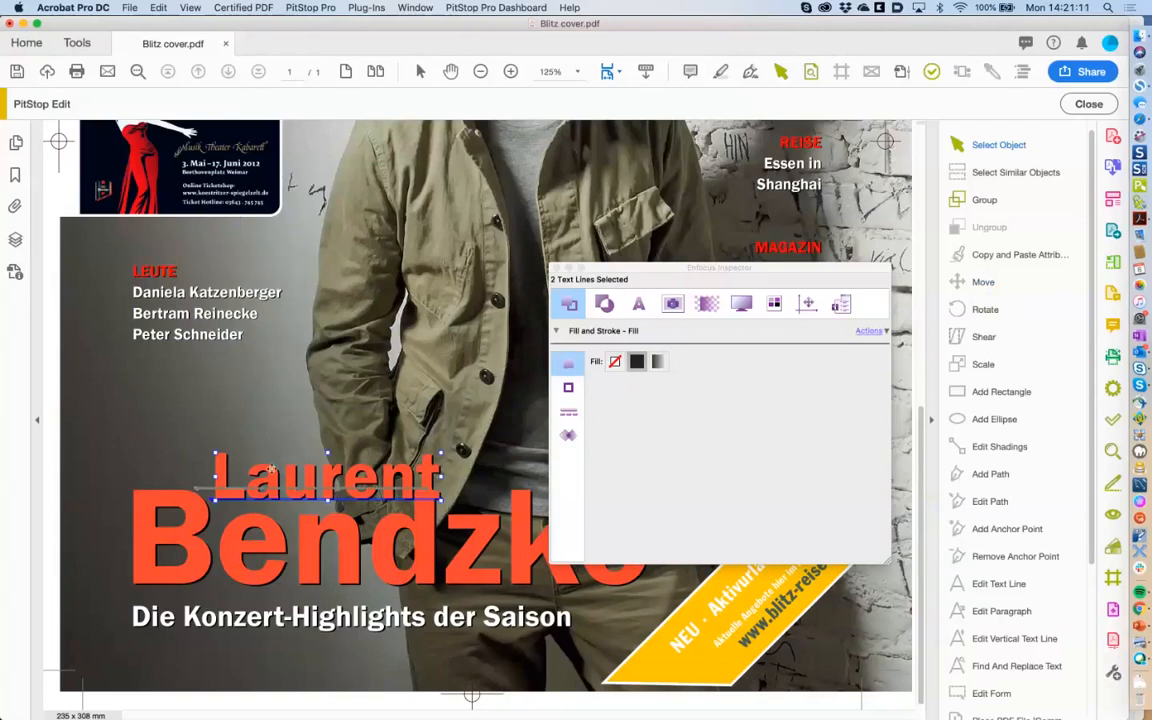
pyautogui.moveTo(290, 484); pyautogui.dragTo(256, 465)
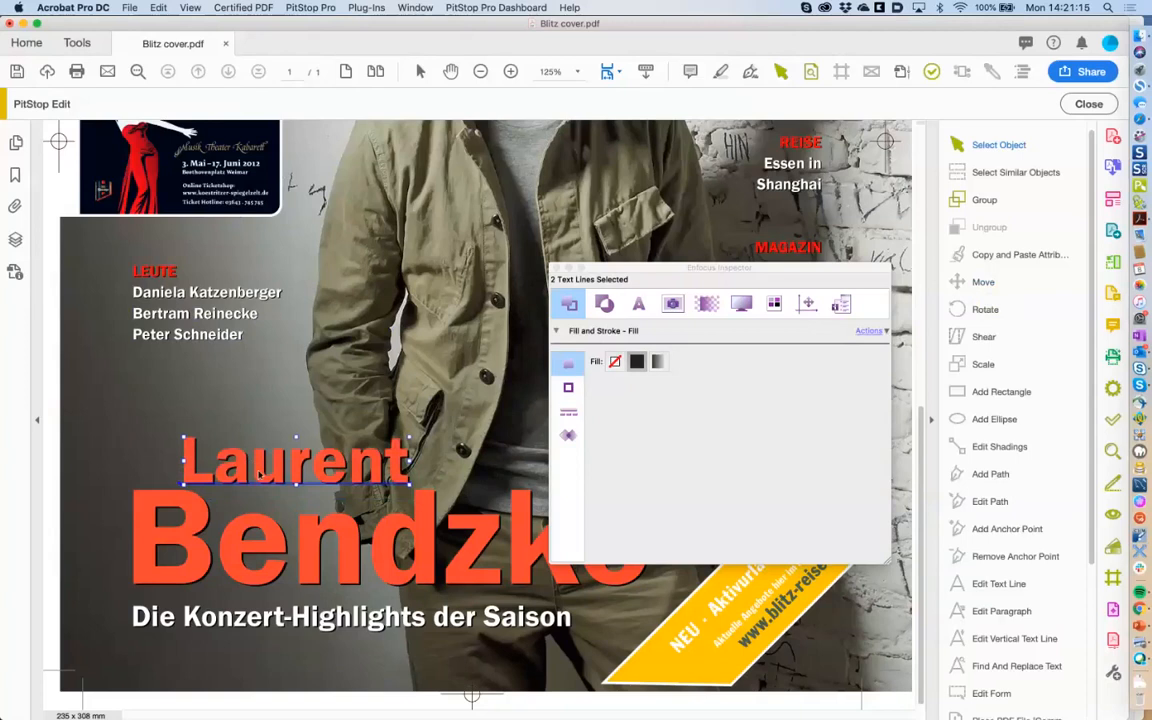
pyautogui.moveTo(254, 467); pyautogui.dragTo(253, 466)
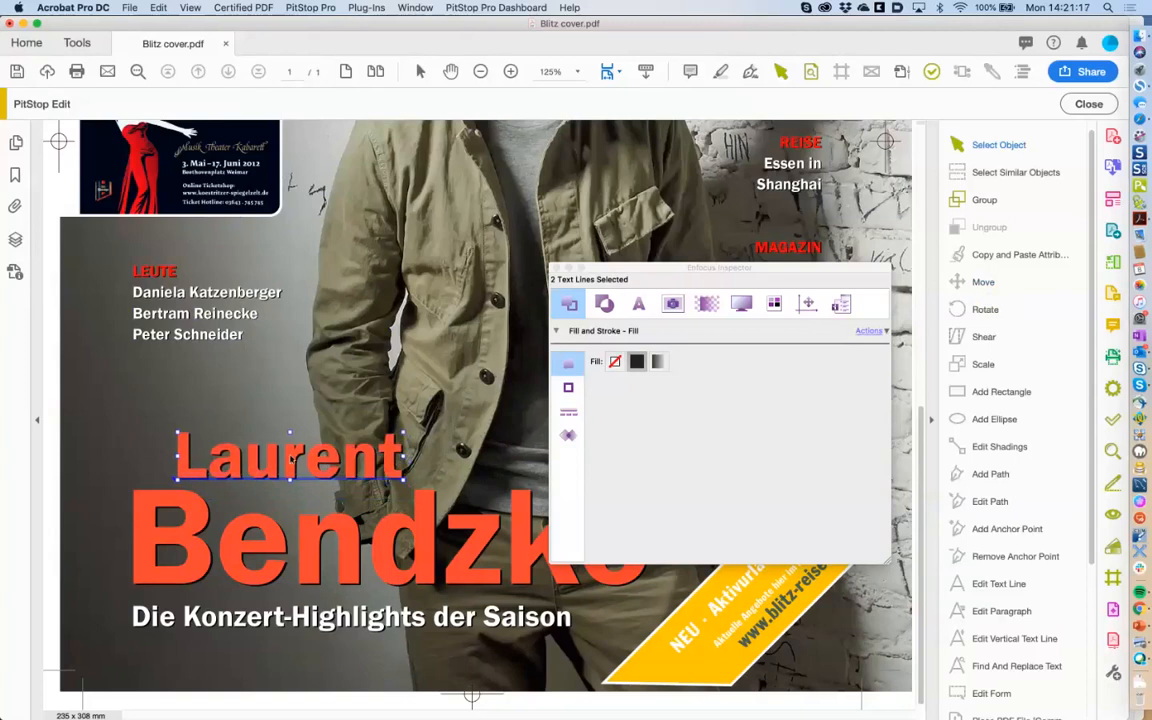
# Show the Position panel for the Laurent lines and set its reference point to the centre.
pyautogui.click(807, 303)
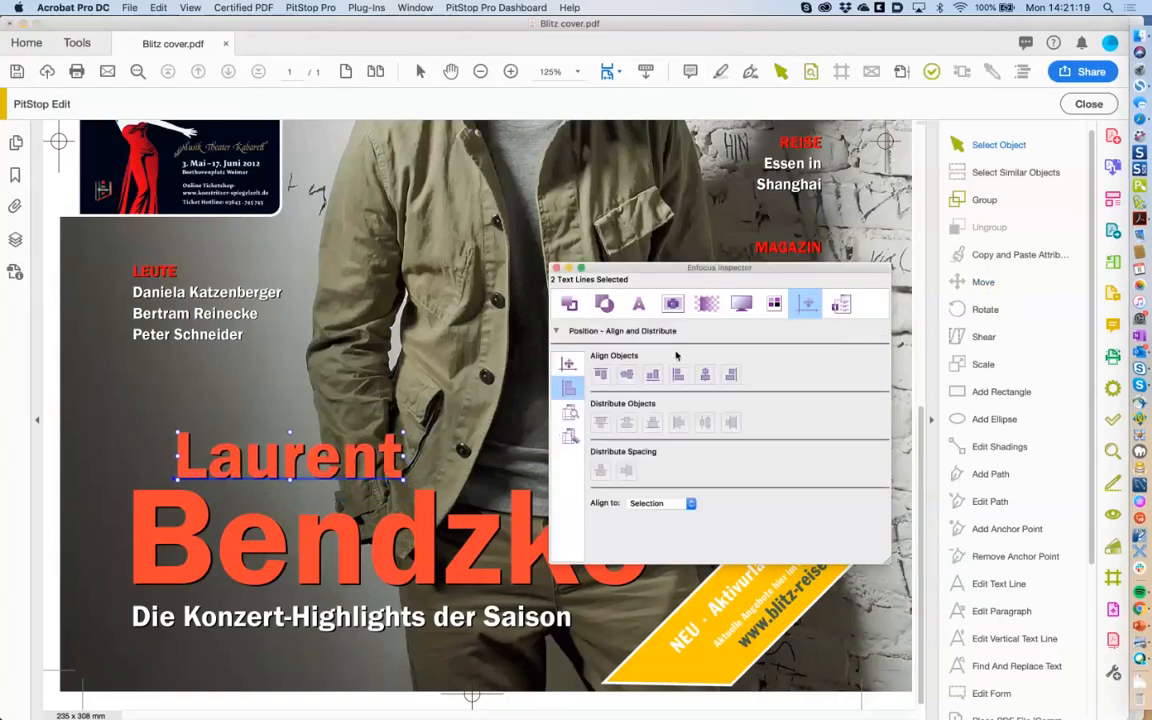
pyautogui.click(568, 366)
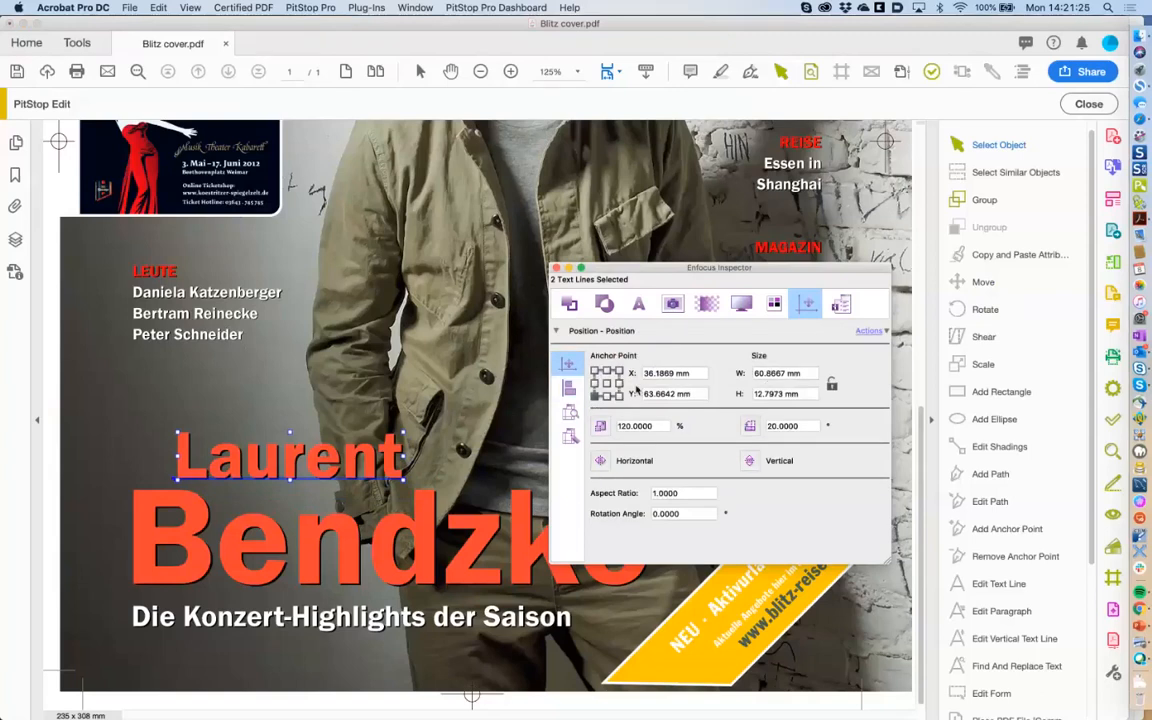
pyautogui.click(594, 372)
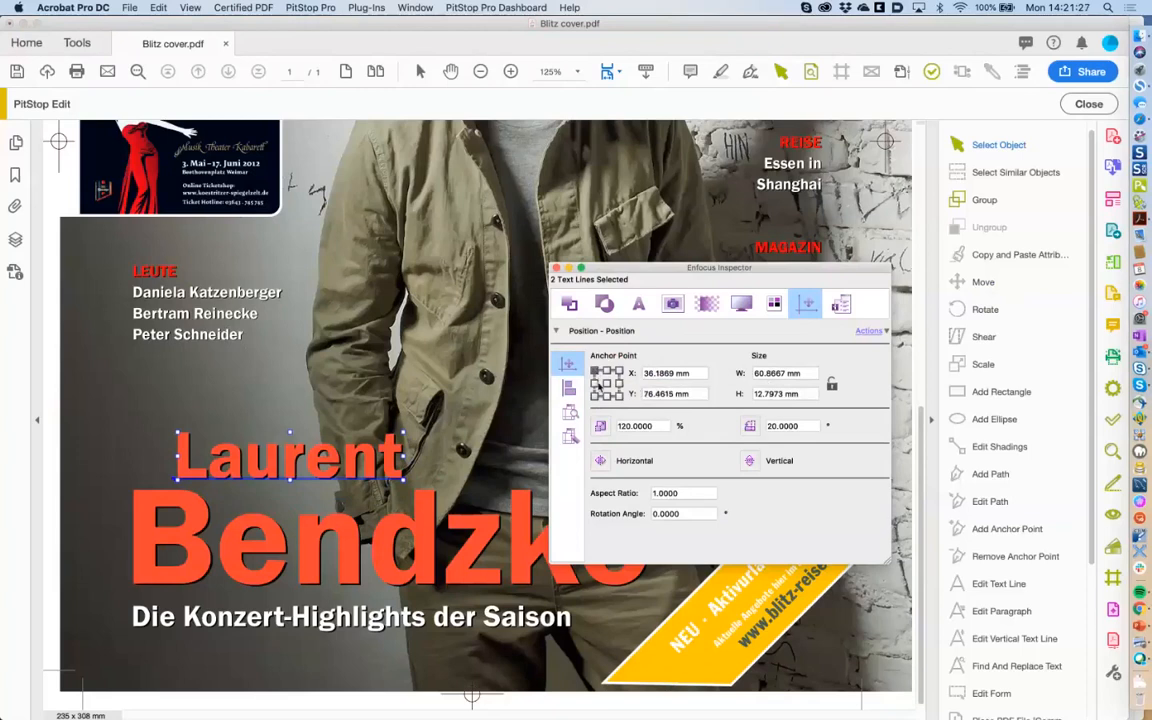
pyautogui.click(597, 394)
pyautogui.click(605, 383)
pyautogui.click(596, 372)
pyautogui.click(606, 383)
pyautogui.click(596, 372)
pyautogui.click(594, 395)
pyautogui.click(606, 385)
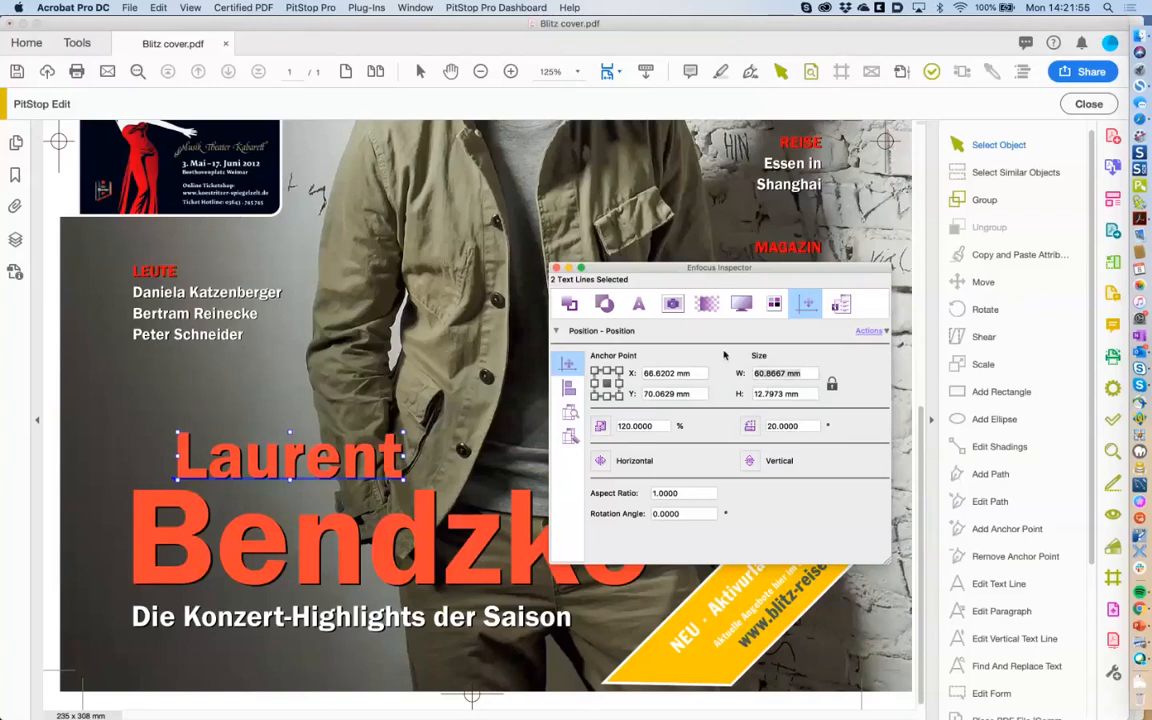
# Scale both Laurent lines down in 90% steps to 59.1825 × 12.439 mm.
pyautogui.write('50')
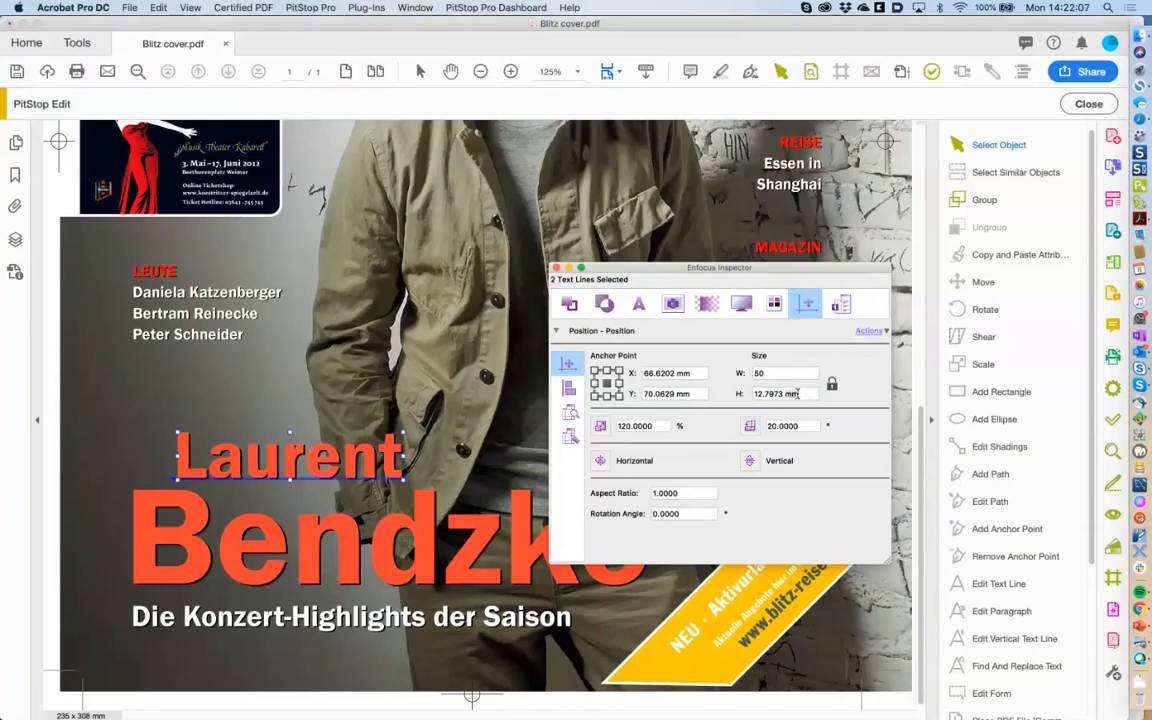
pyautogui.click(601, 427)
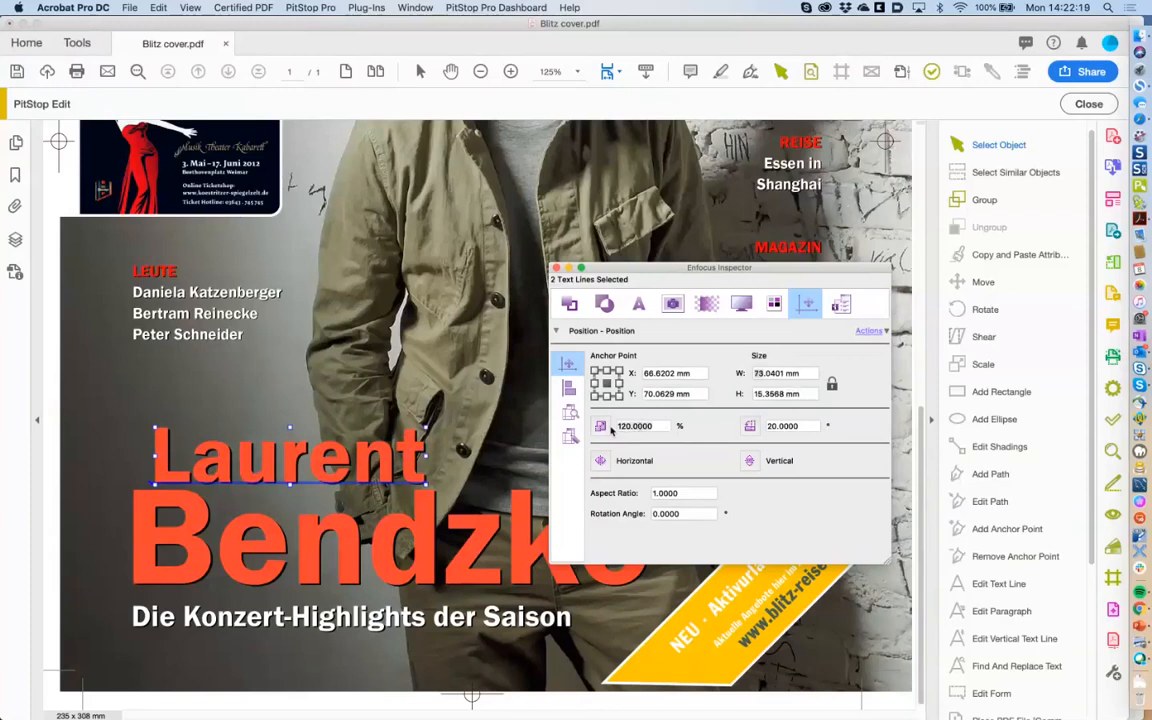
pyautogui.write('90')
pyautogui.press('Return')
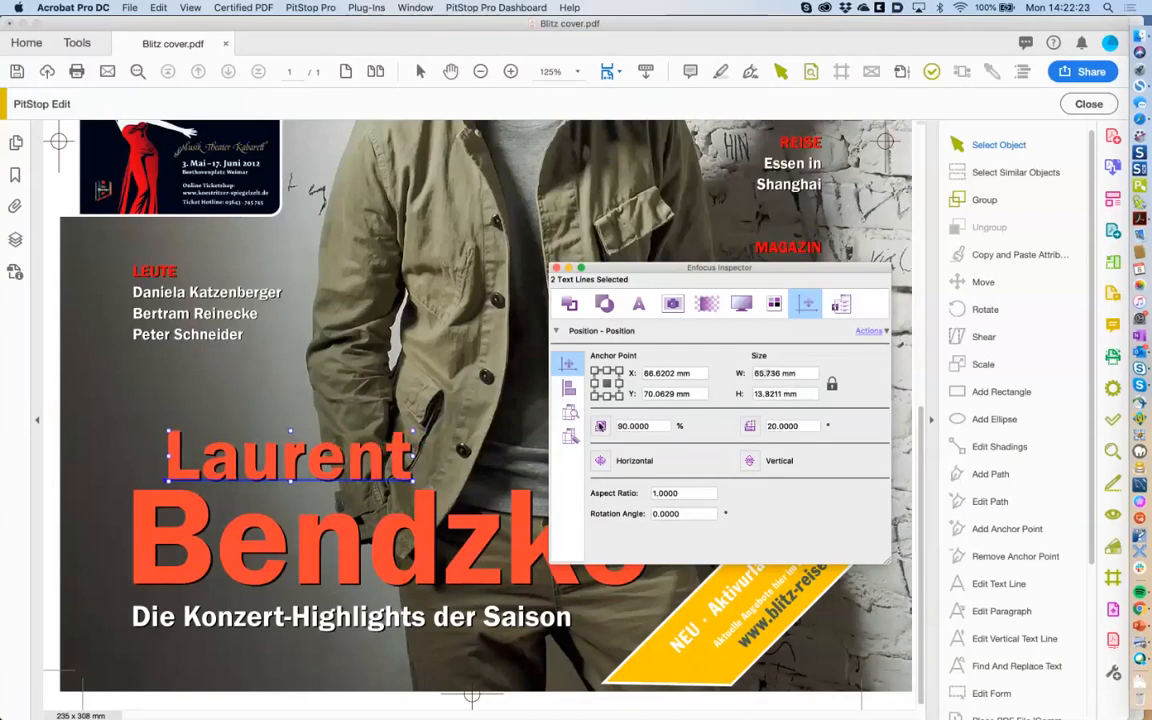
pyautogui.click(600, 426)
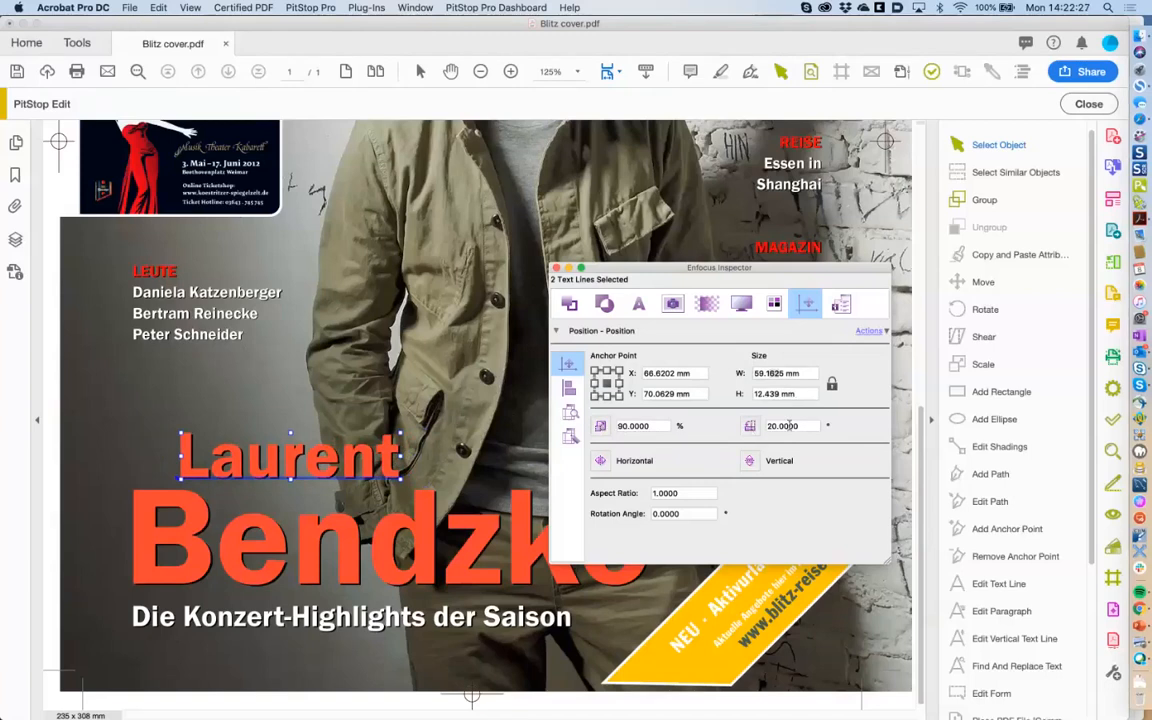
pyautogui.click(568, 390)
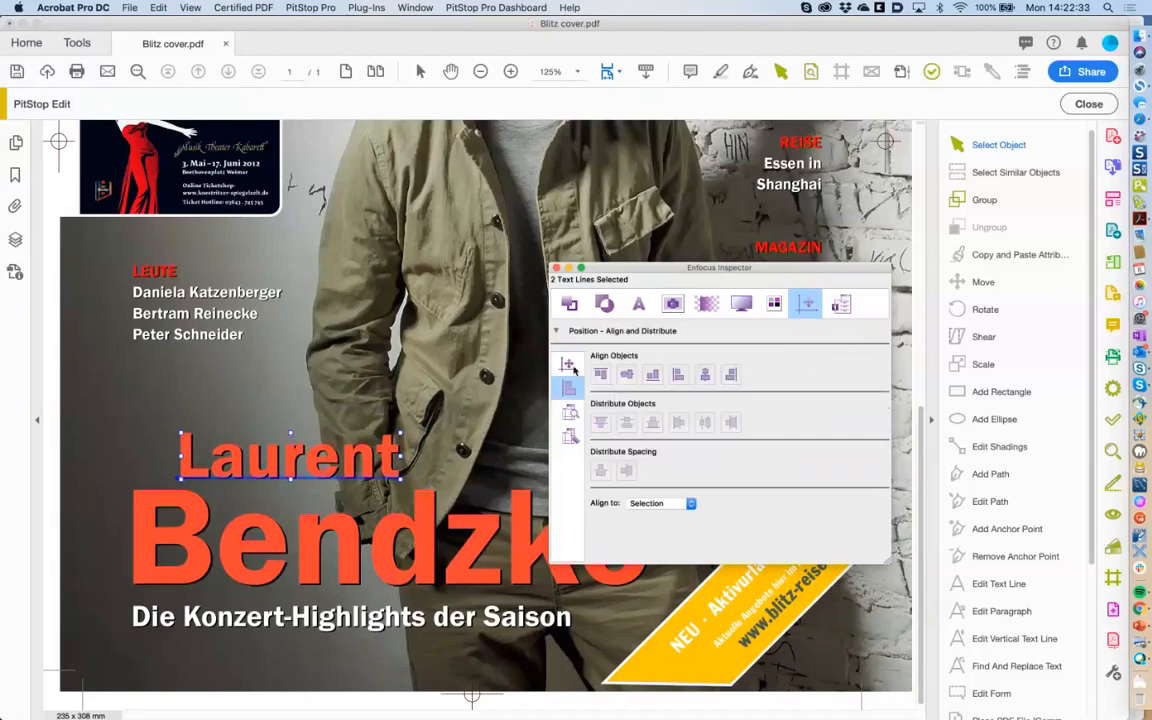
pyautogui.click(572, 368)
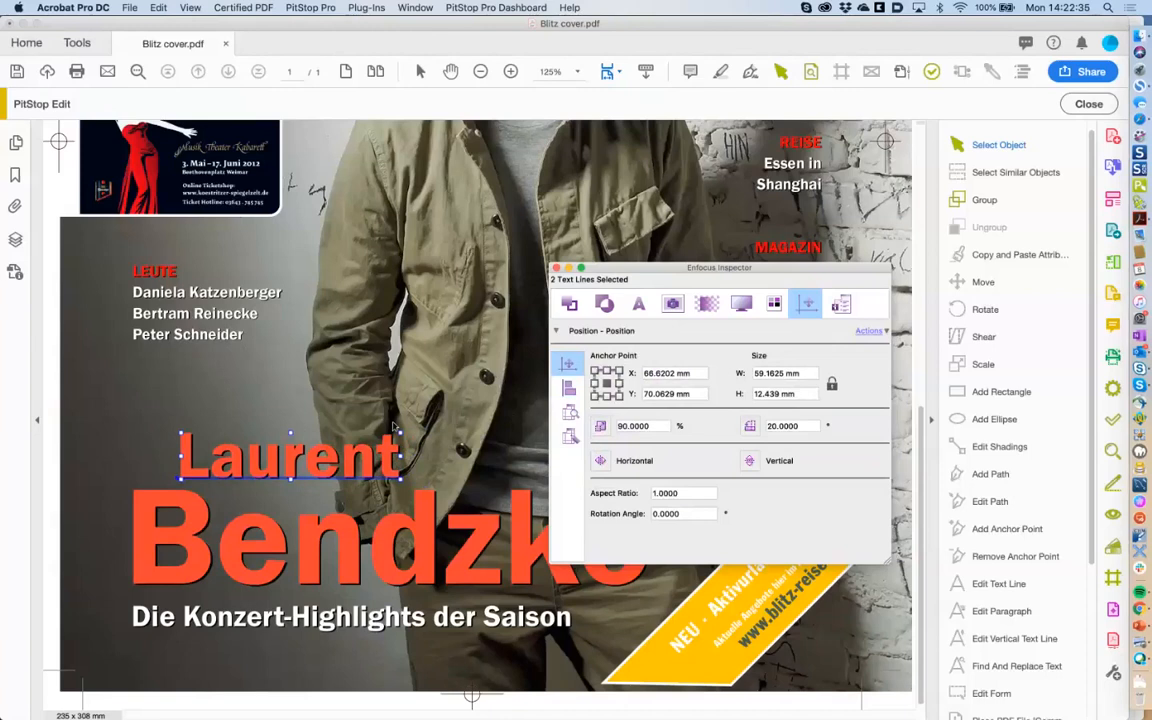
pyautogui.moveTo(629, 274); pyautogui.dragTo(675, 295)
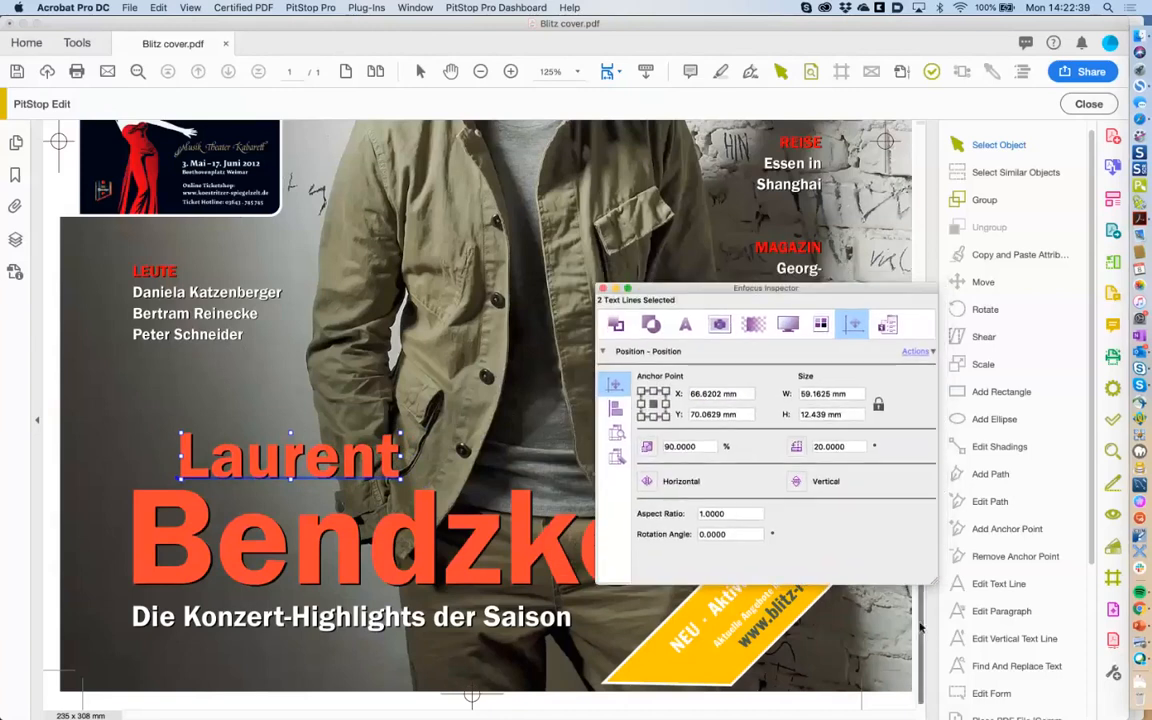
pyautogui.scroll(10, 920, 627)
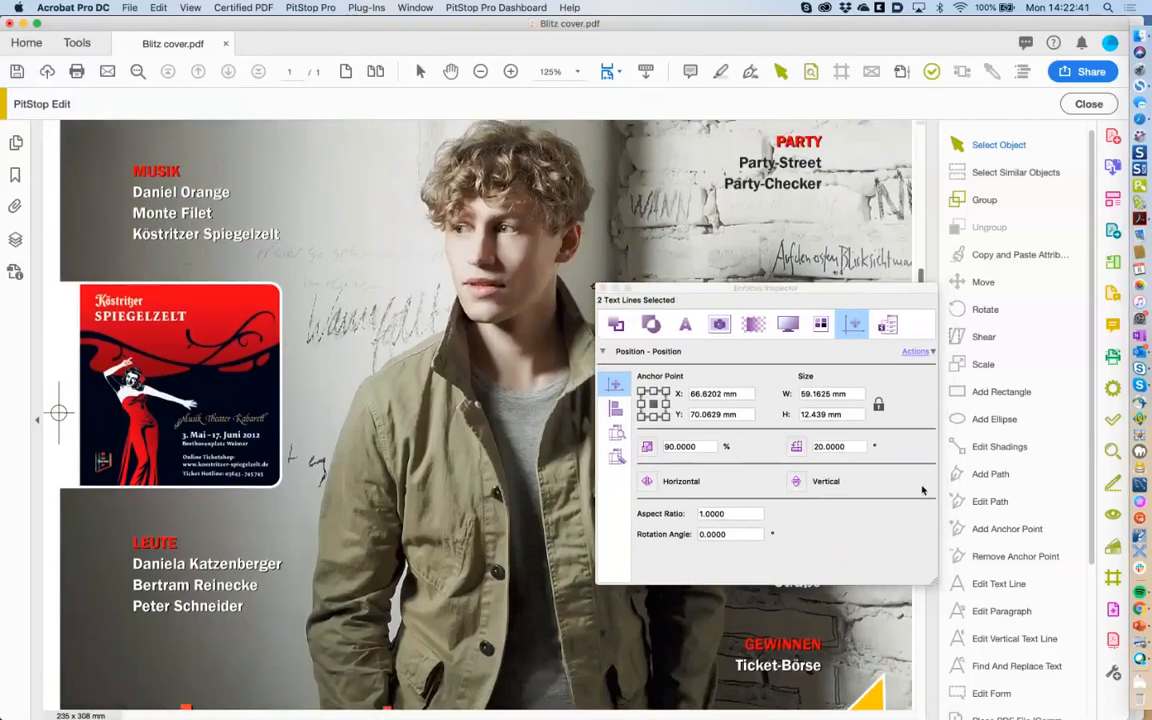
pyautogui.scroll(1, 922, 489)
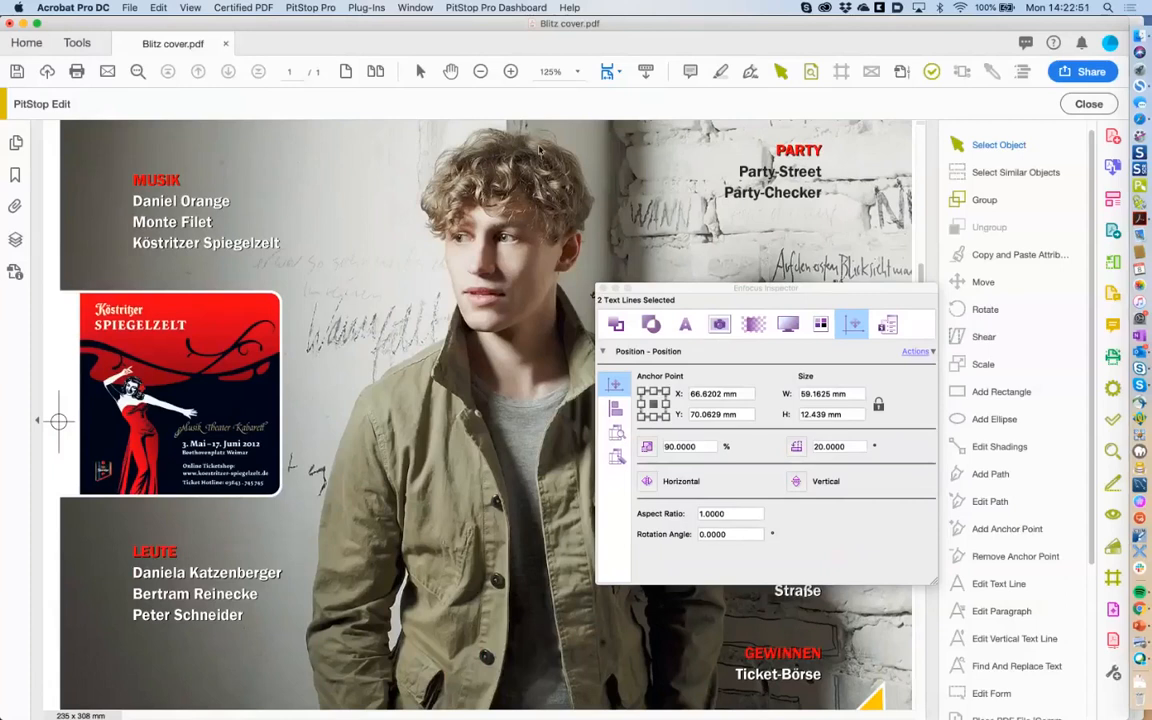
pyautogui.click(779, 73)
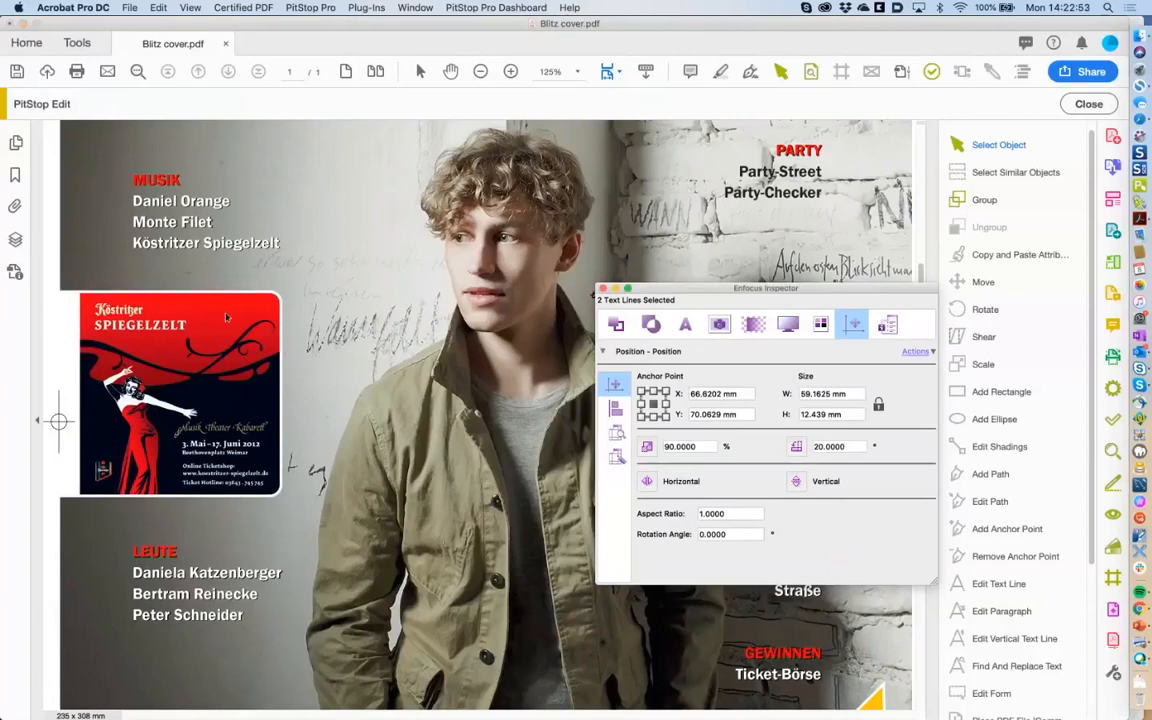
pyautogui.click(226, 317)
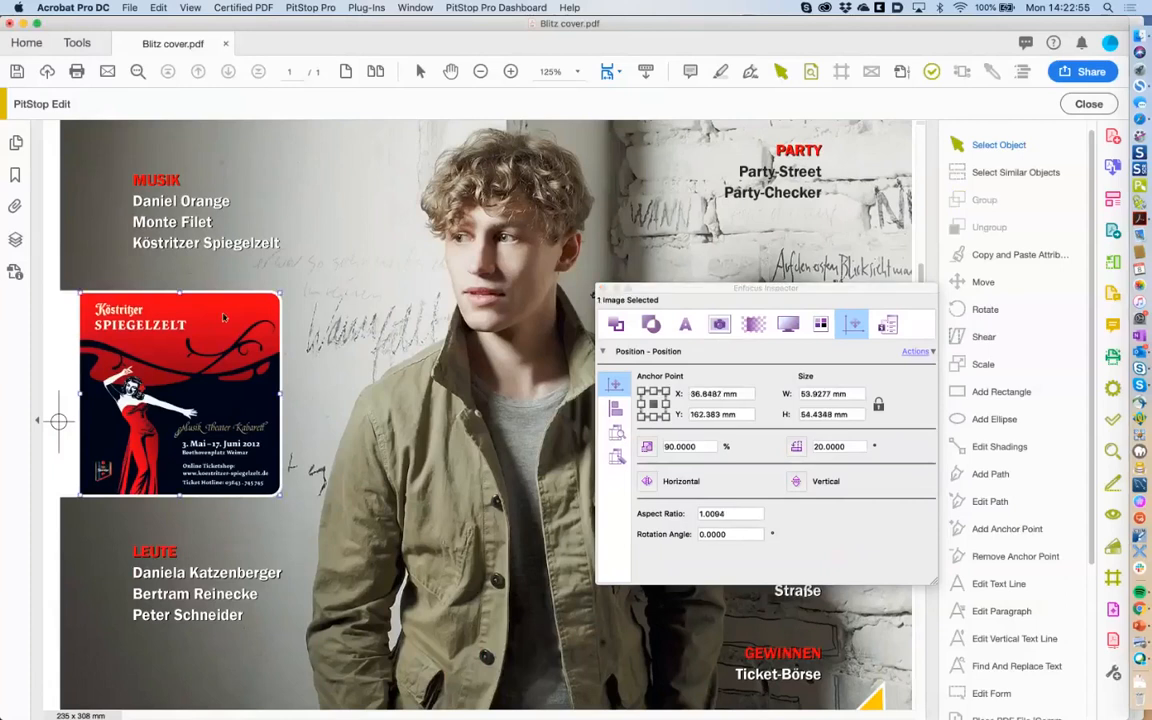
pyautogui.click(983, 283)
pyautogui.moveTo(212, 360); pyautogui.dragTo(226, 276)
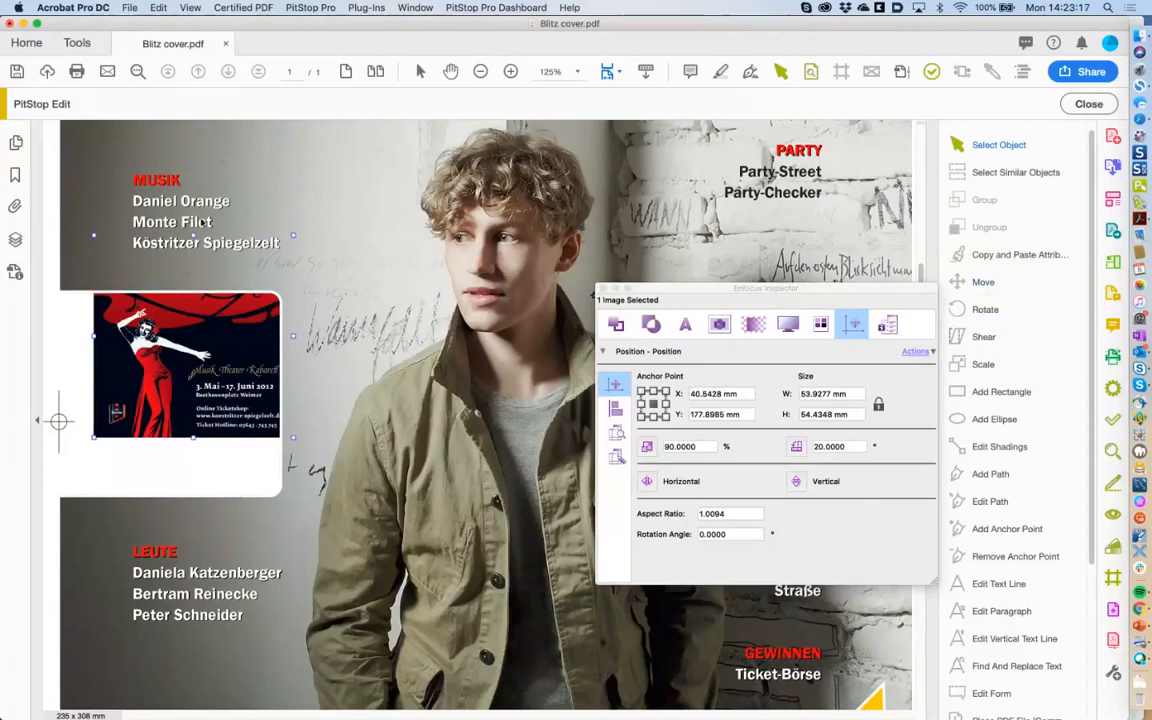
pyautogui.click(160, 7)
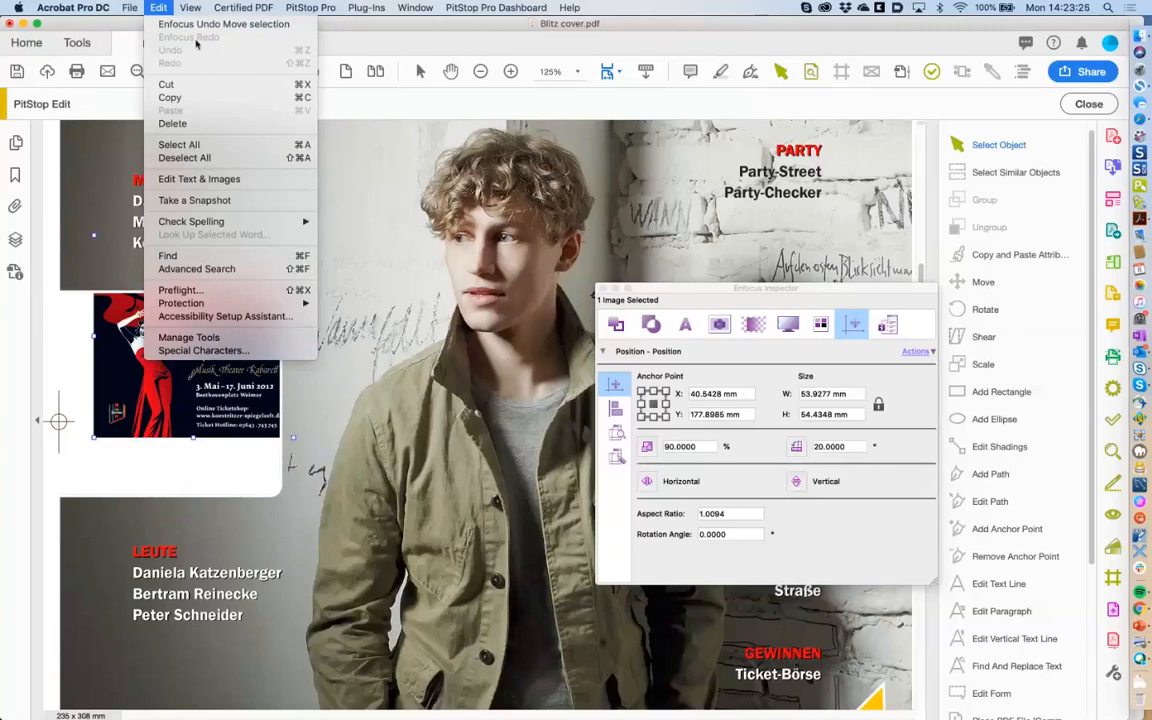
pyautogui.click(195, 24)
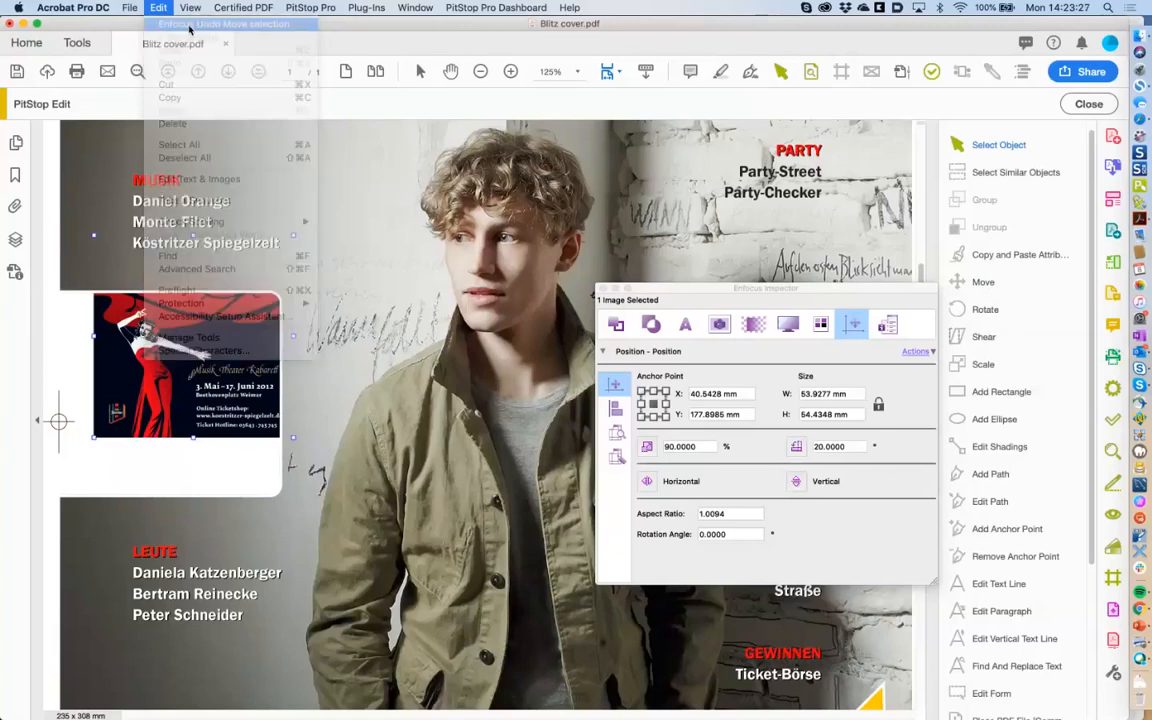
pyautogui.scroll(-5, 1004, 537)
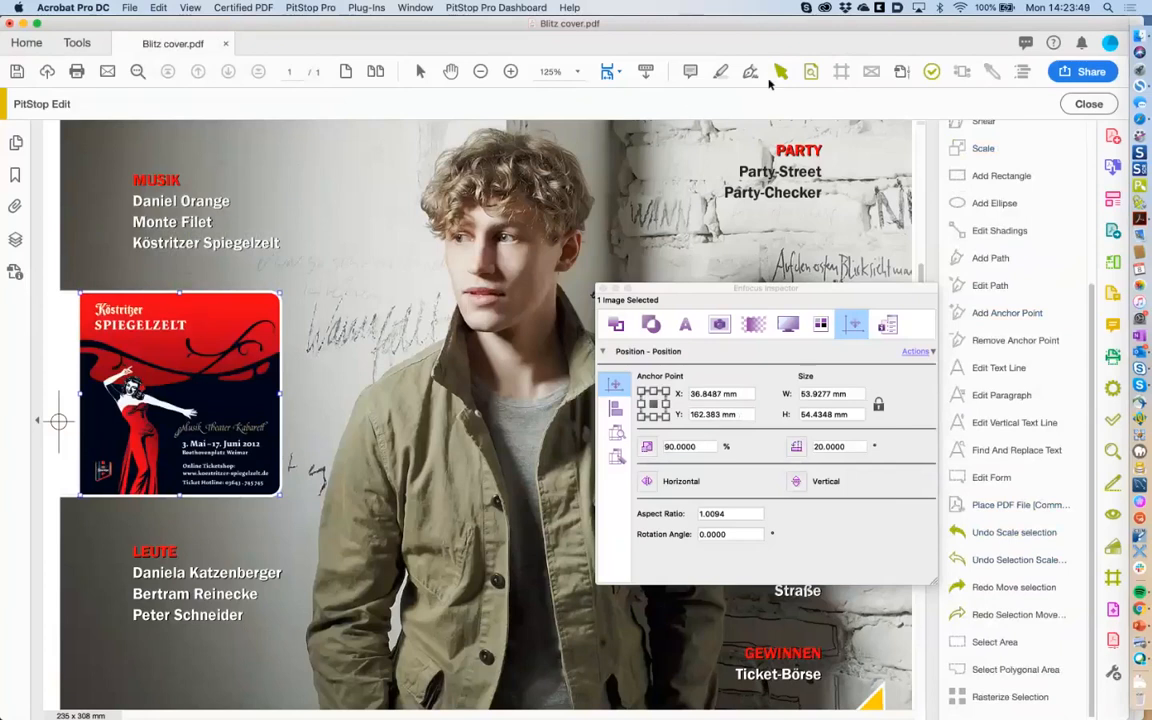
# Select the poster with its clipping paths and white frame, then drag everything up-right over MUSIK.
pyautogui.rightClick(219, 320)
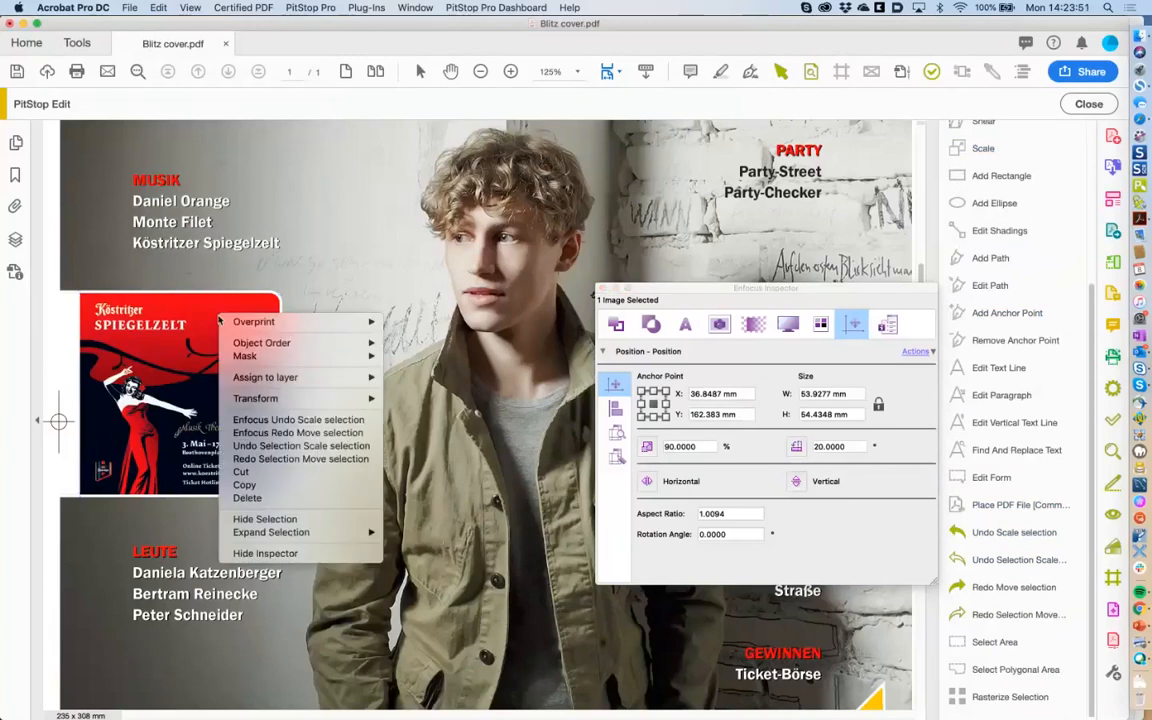
pyautogui.moveTo(308, 536)
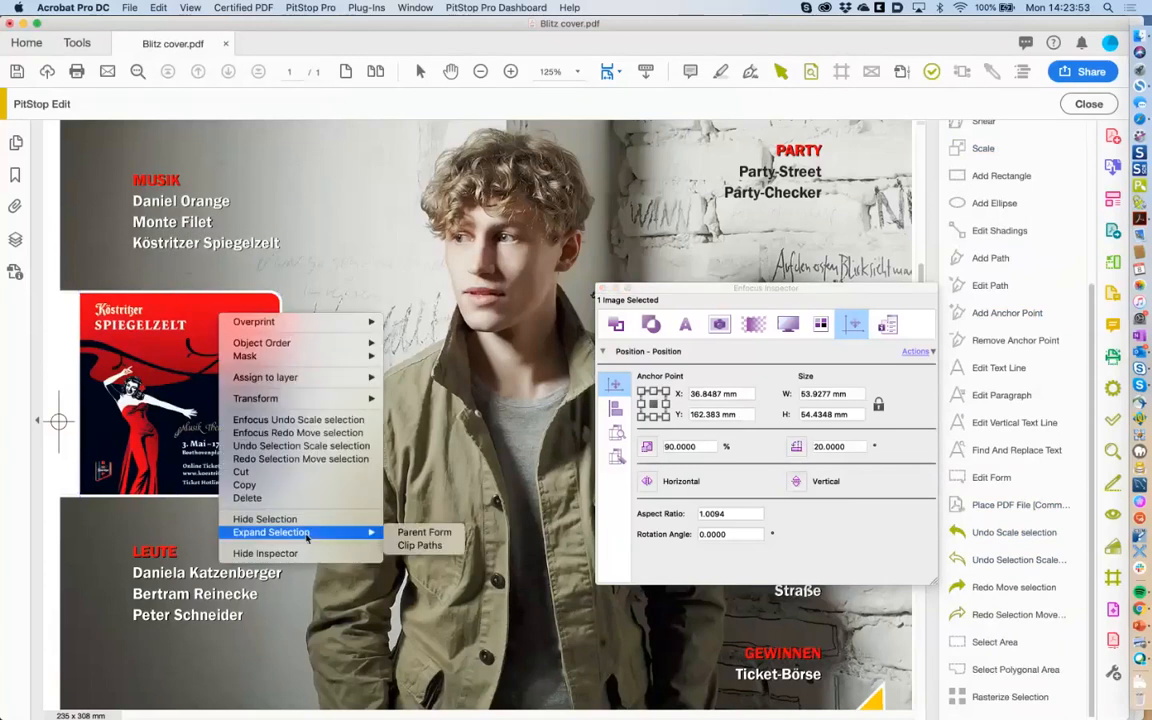
pyautogui.click(434, 546)
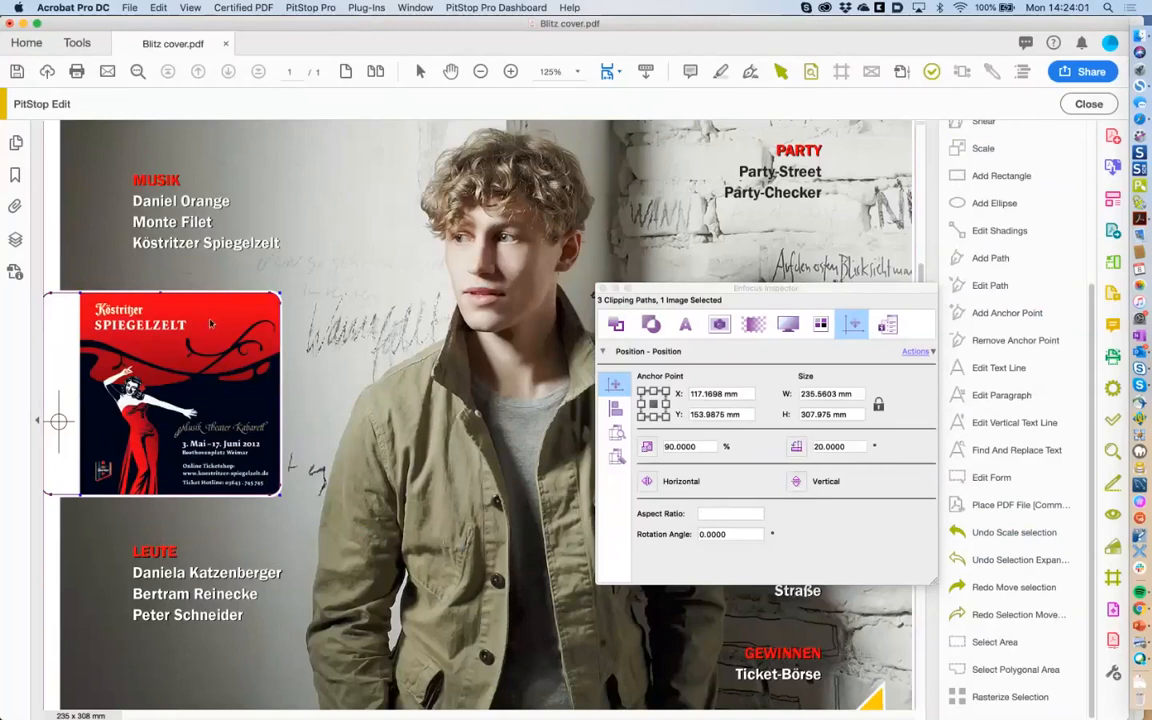
pyautogui.moveTo(211, 323); pyautogui.dragTo(283, 268)
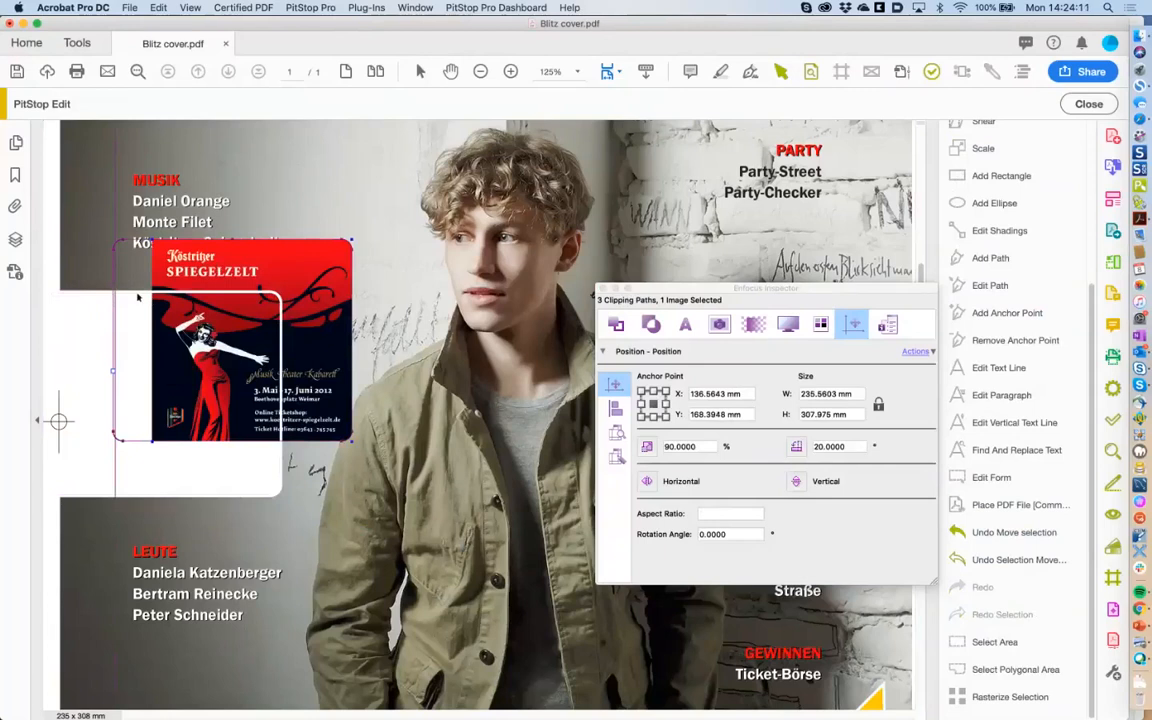
pyautogui.click(158, 7)
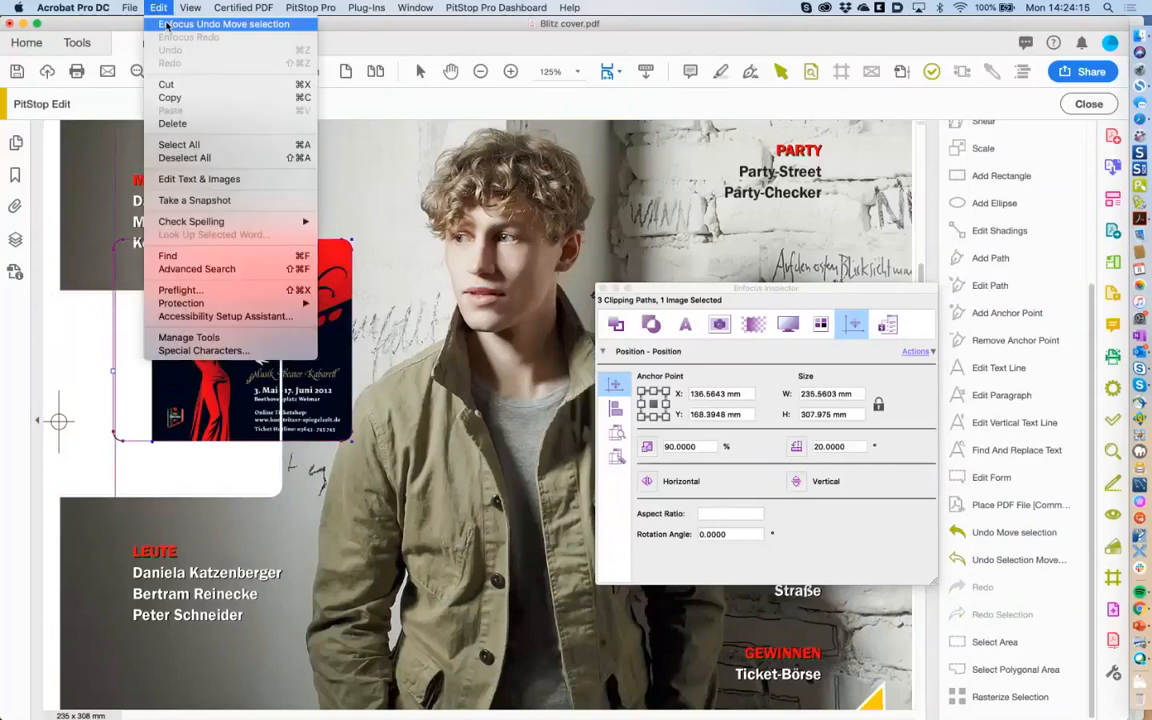
pyautogui.click(167, 24)
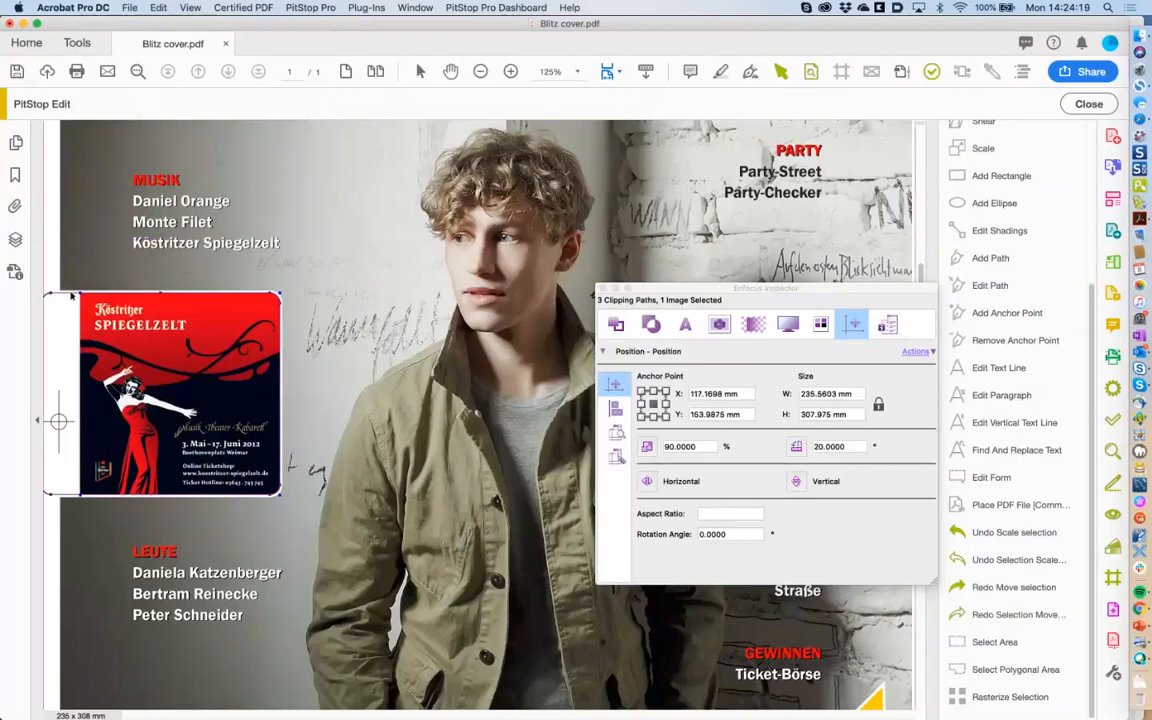
pyautogui.keyDown('shift'); pyautogui.click(71, 296); pyautogui.keyUp('shift')
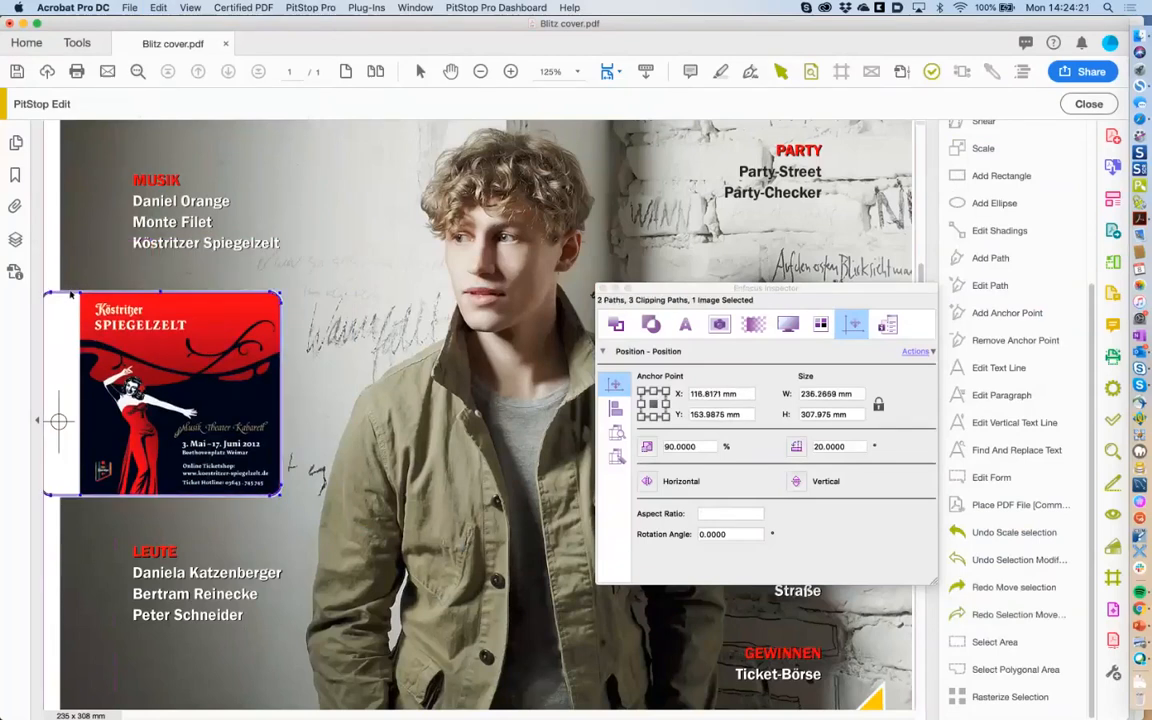
pyautogui.moveTo(104, 309); pyautogui.dragTo(196, 247)
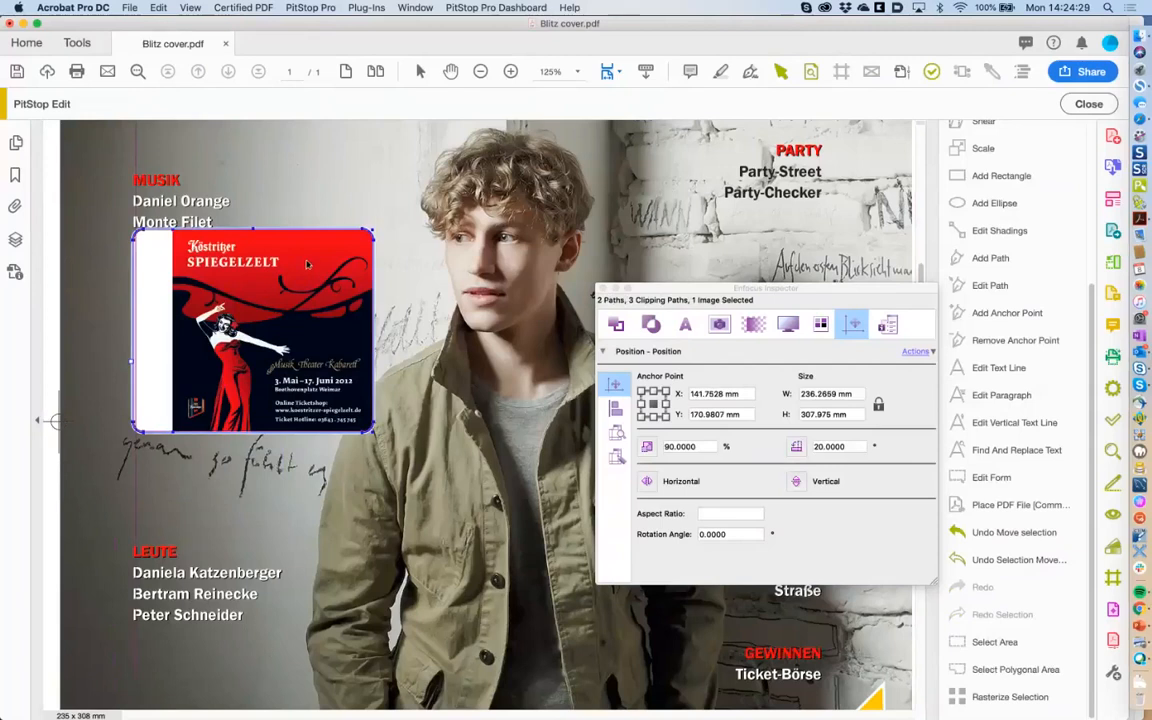
# Group the Köstritzer poster with its white frame and drag the group up and left.
pyautogui.rightClick(309, 265)
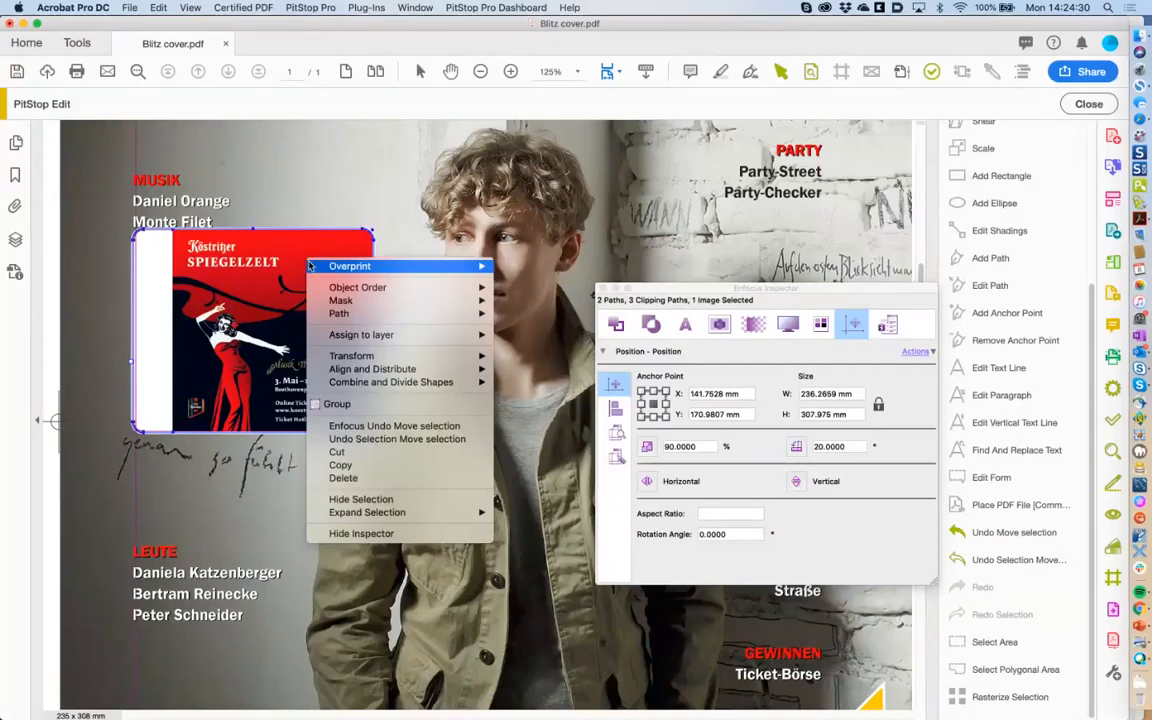
pyautogui.click(356, 405)
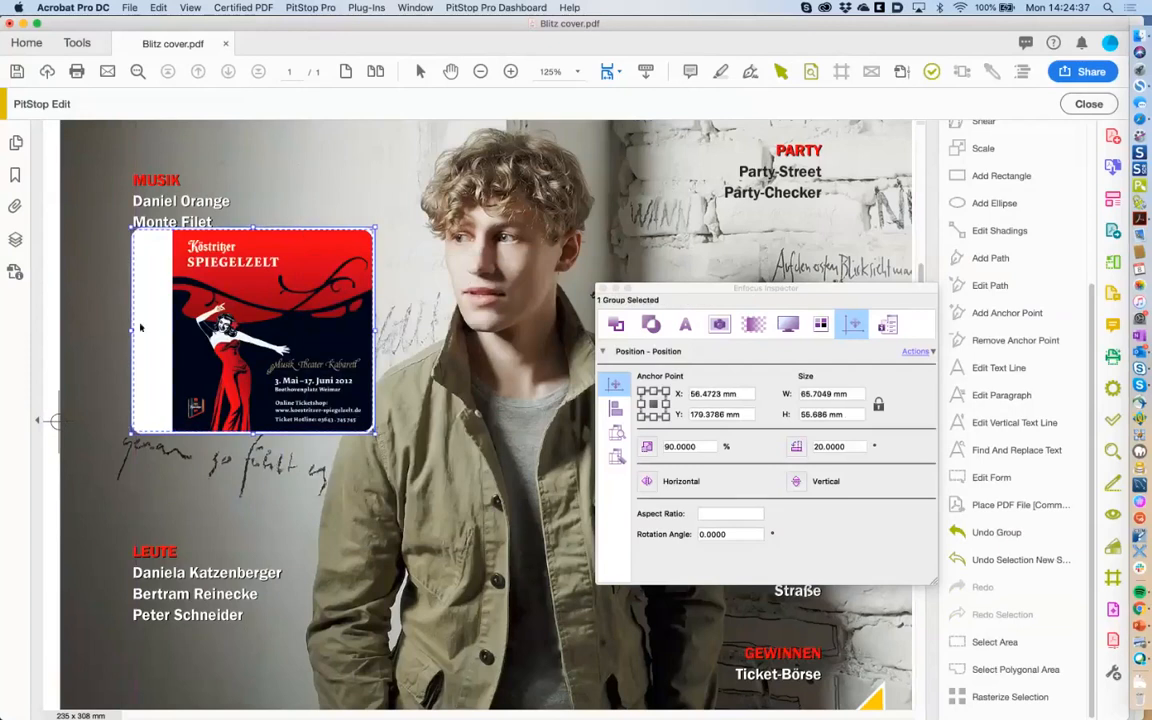
pyautogui.click(205, 576)
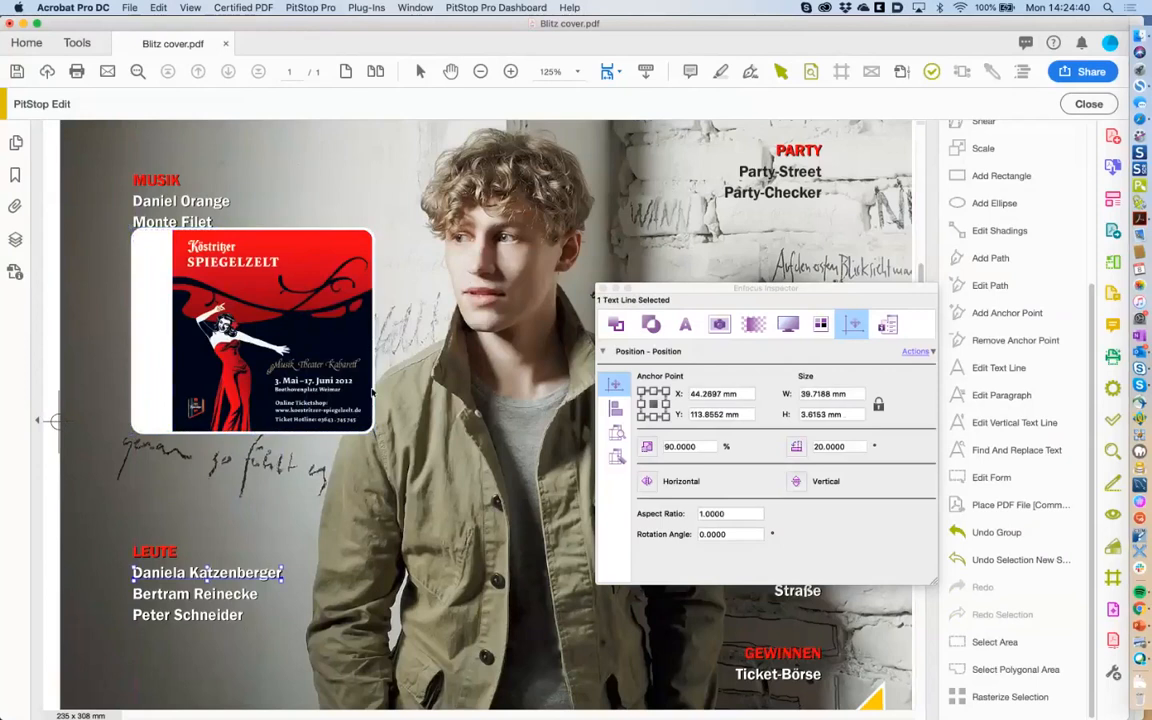
pyautogui.moveTo(326, 355); pyautogui.dragTo(253, 294)
# Undo the accidental shift of the photo and poster, then deselect everything.
pyautogui.scroll(-5, 302, 327)
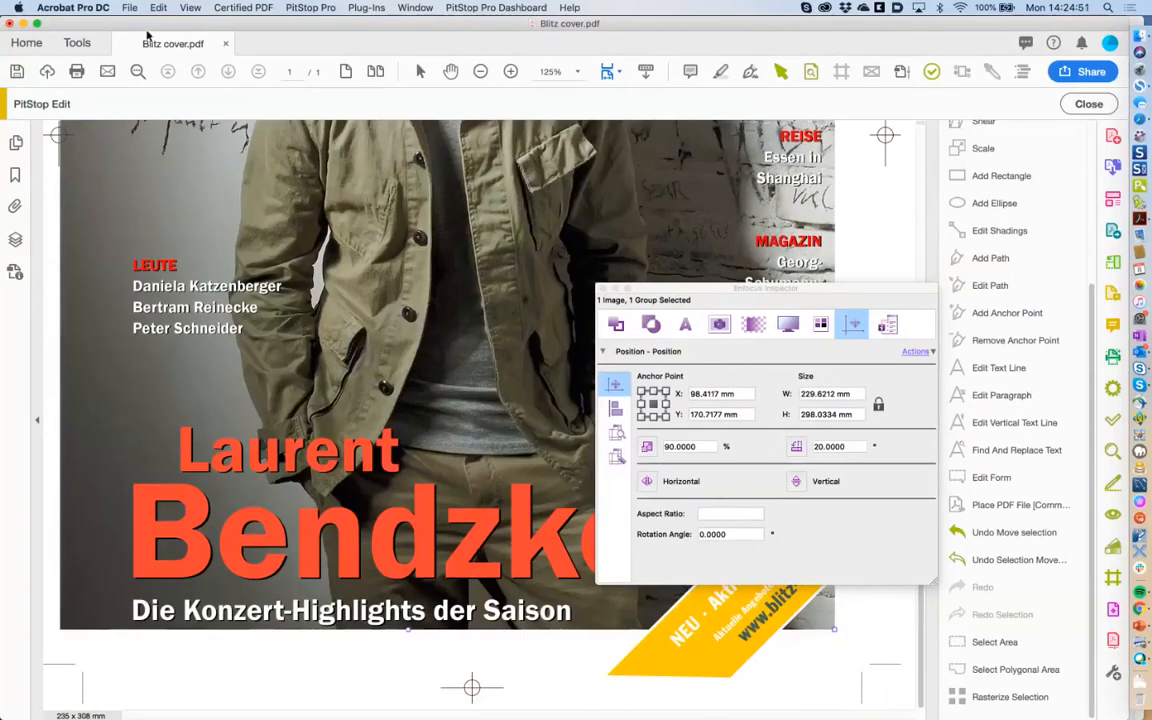
pyautogui.click(130, 7)
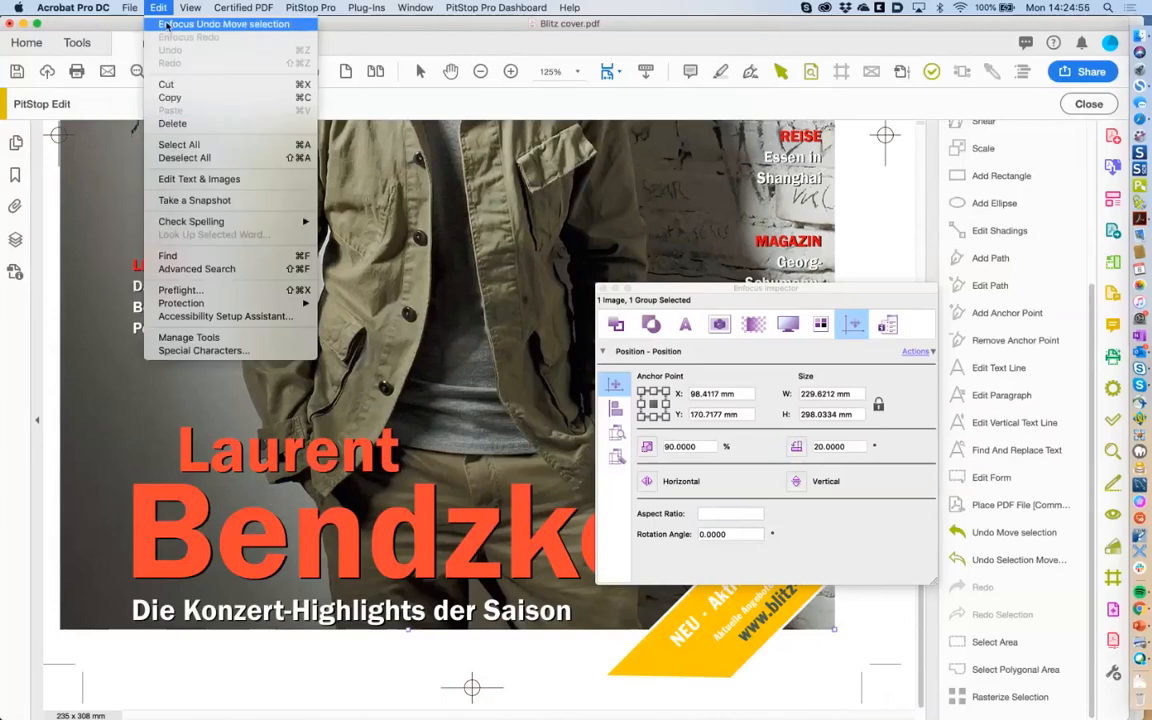
pyautogui.click(165, 24)
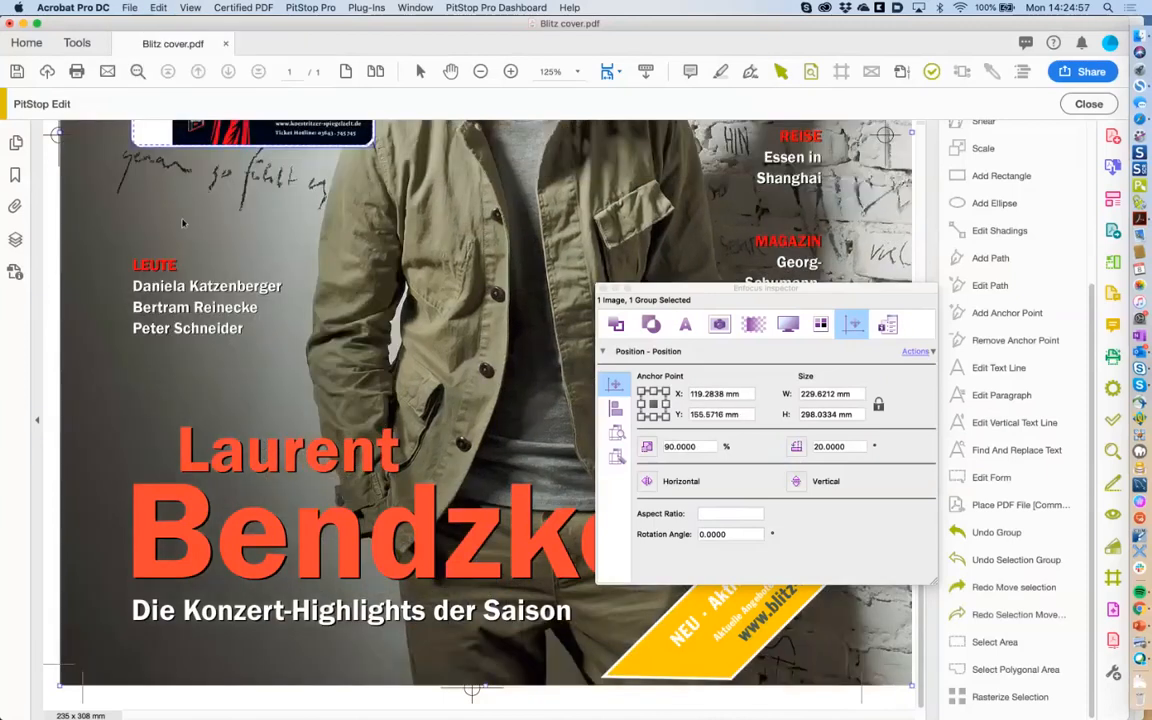
pyautogui.scroll(1, 182, 223)
pyautogui.click(52, 299)
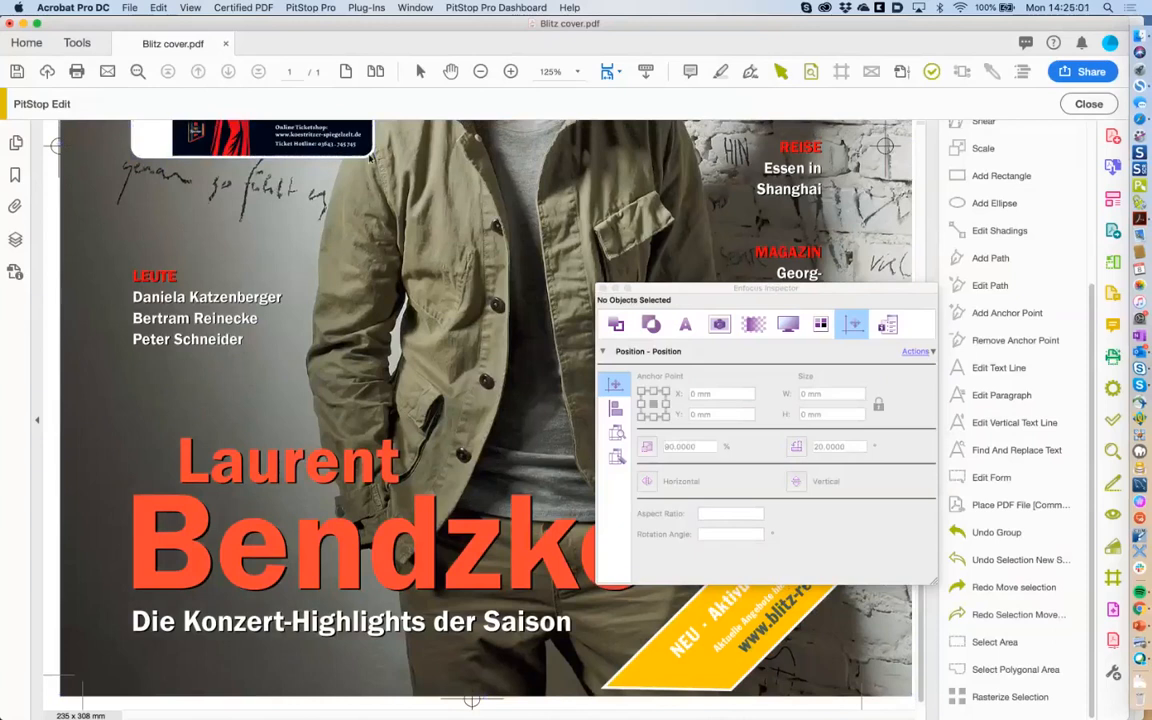
# Drag the poster group toward the page centre, to X 106.8978, Y 146.3157 mm.
pyautogui.click(270, 146)
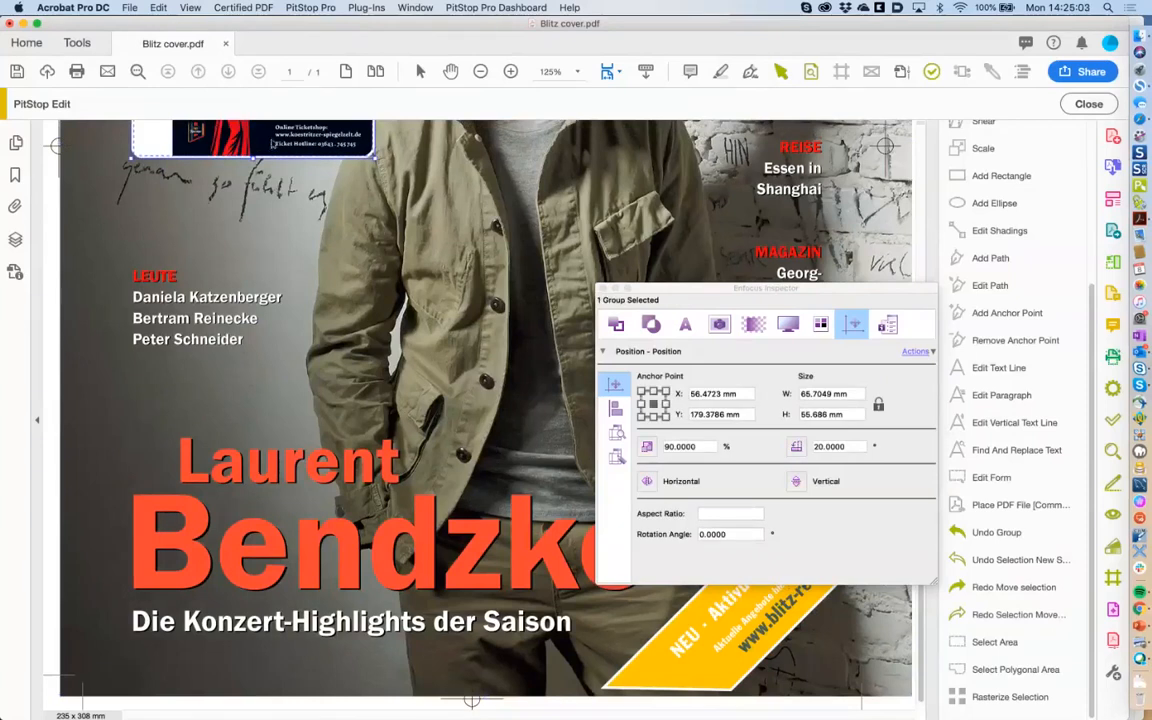
pyautogui.moveTo(270, 146); pyautogui.dragTo(290, 226)
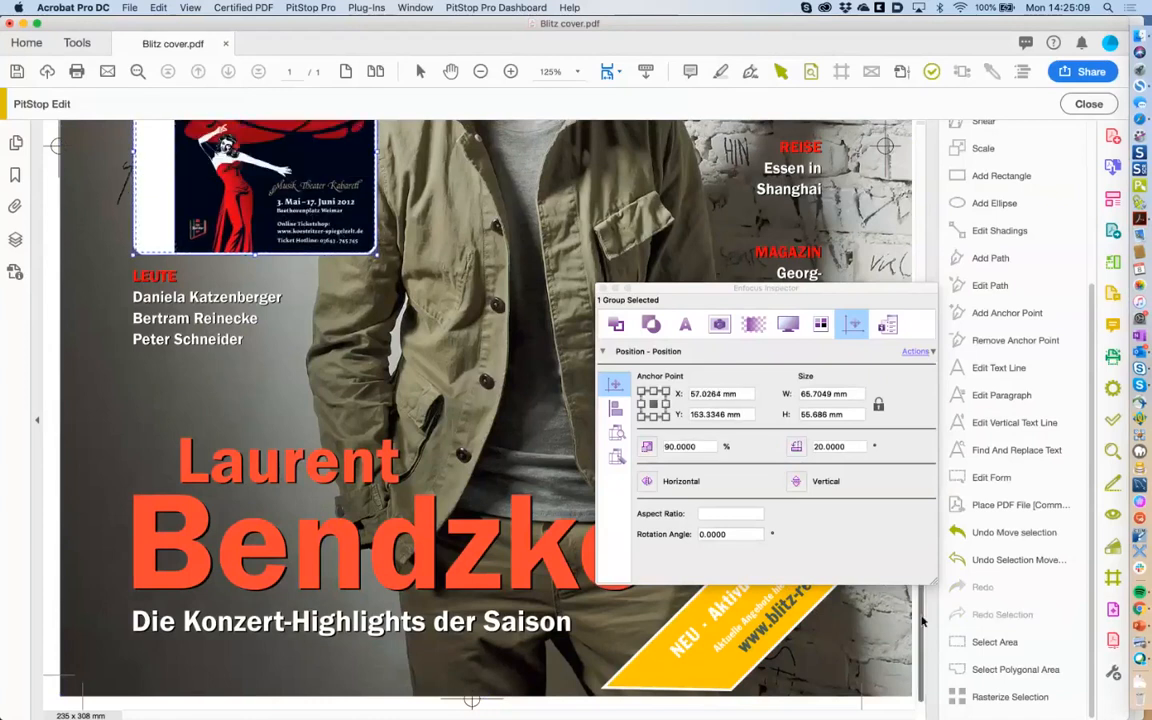
pyautogui.scroll(5, 930, 600)
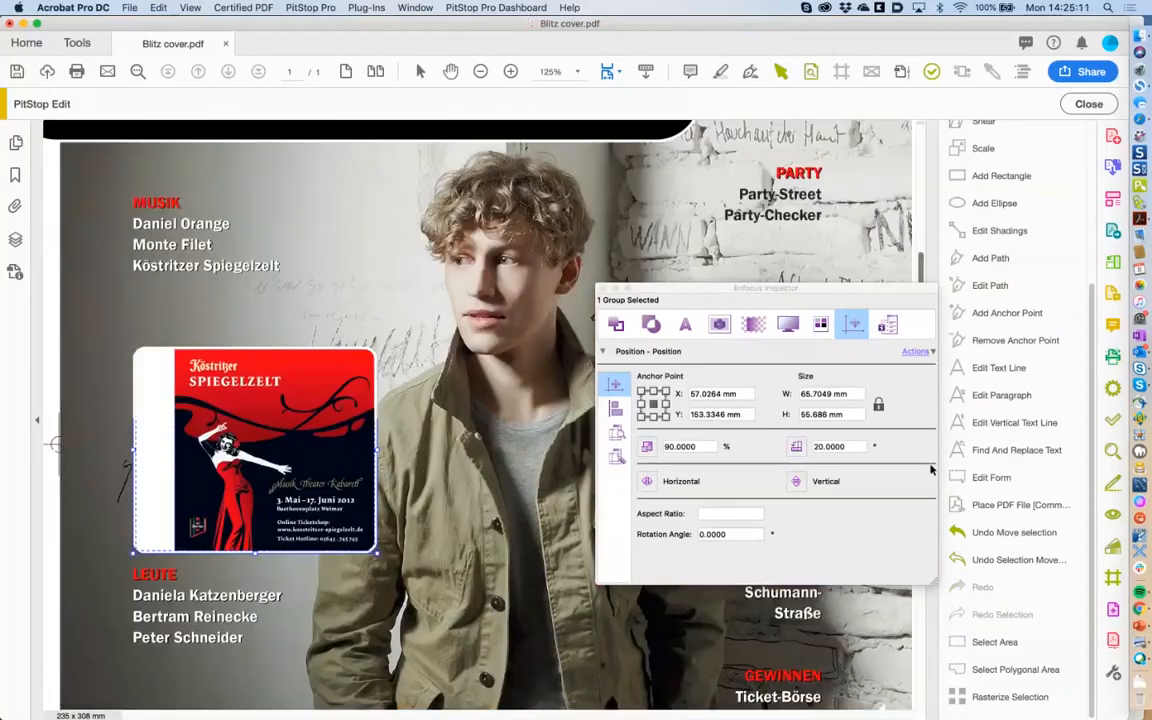
pyautogui.moveTo(344, 454); pyautogui.dragTo(501, 479)
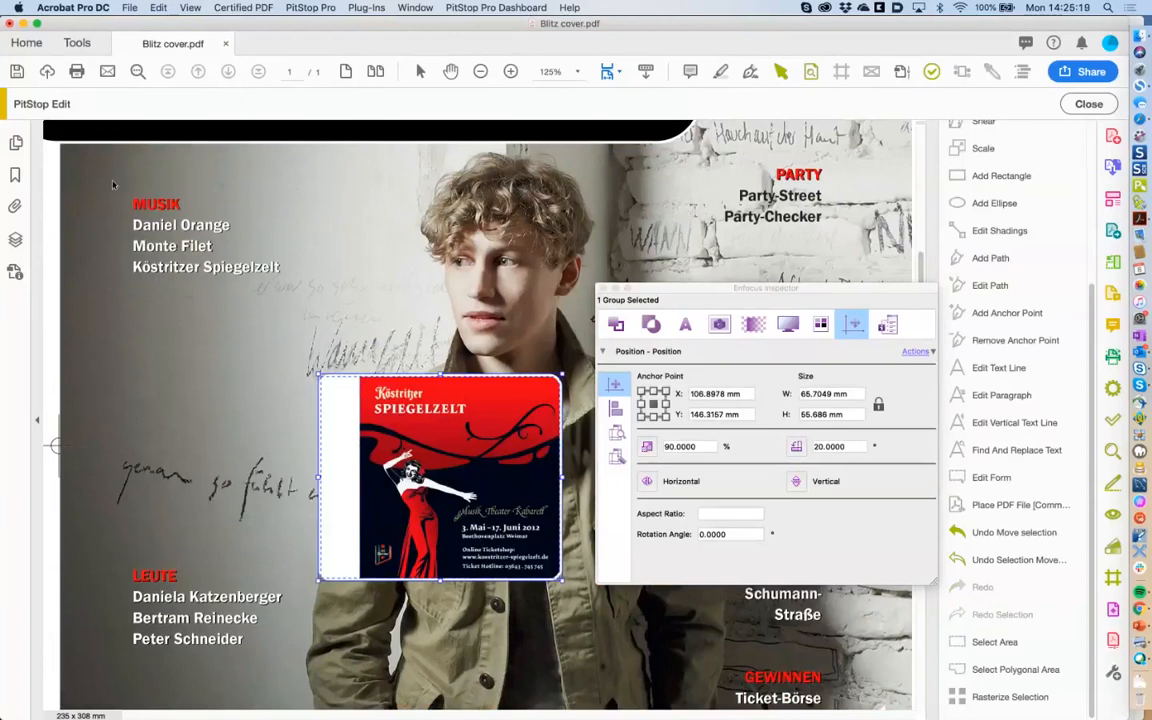
pyautogui.moveTo(113, 181); pyautogui.dragTo(318, 300)
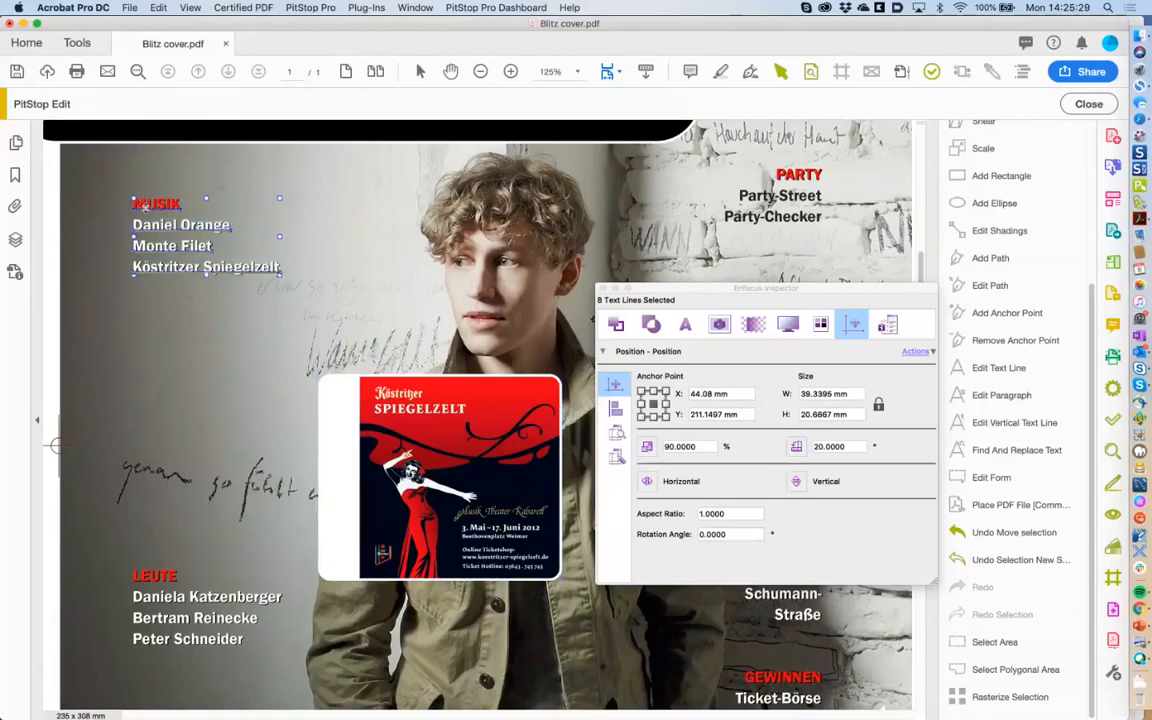
# Move the MUSIK names block down, shifting it together with the poster.
pyautogui.moveTo(144, 208); pyautogui.dragTo(149, 372)
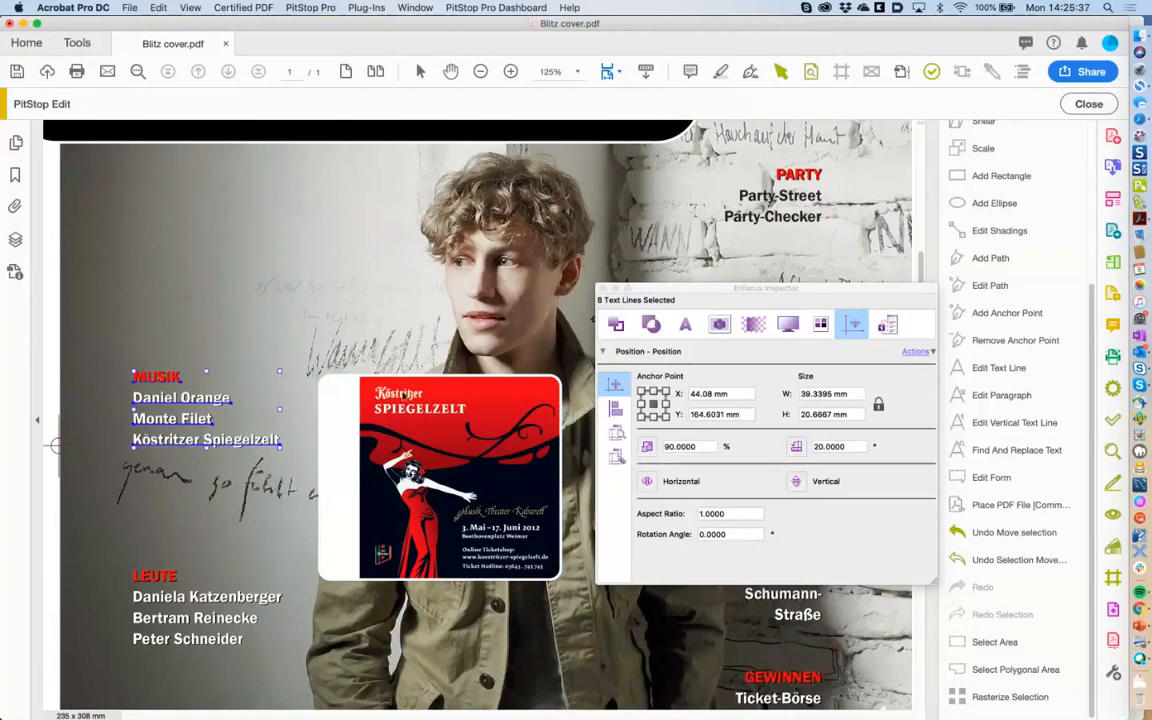
pyautogui.click(416, 409)
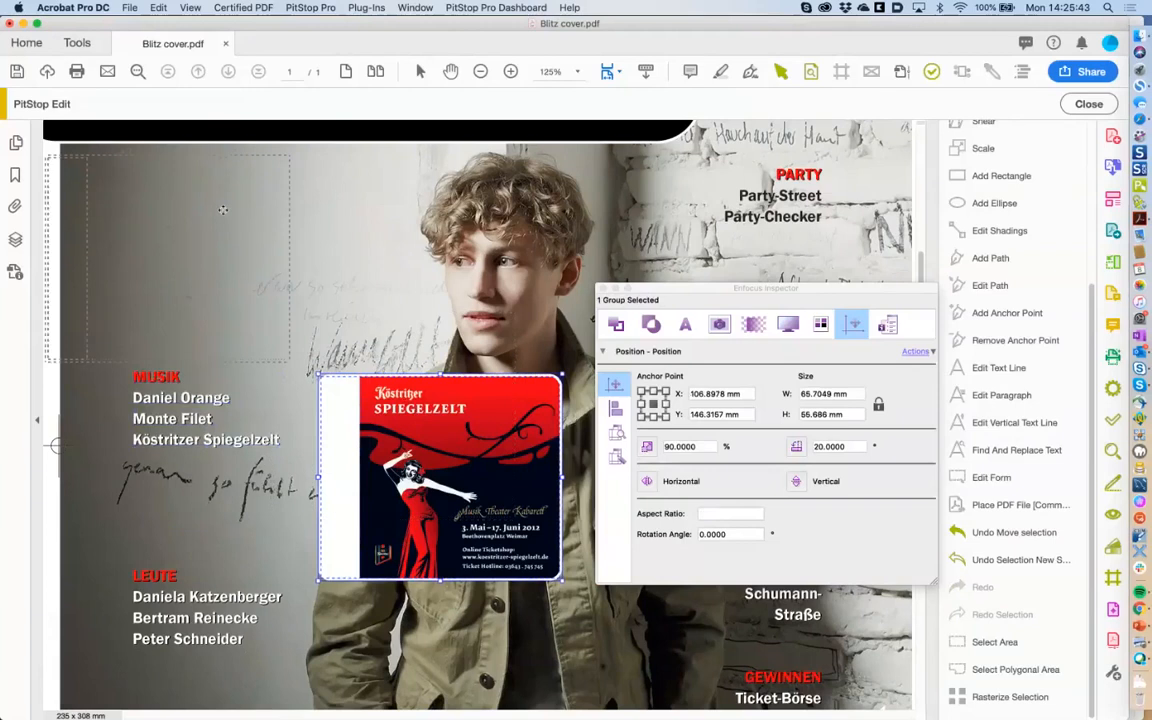
pyautogui.moveTo(223, 210); pyautogui.dragTo(223, 209)
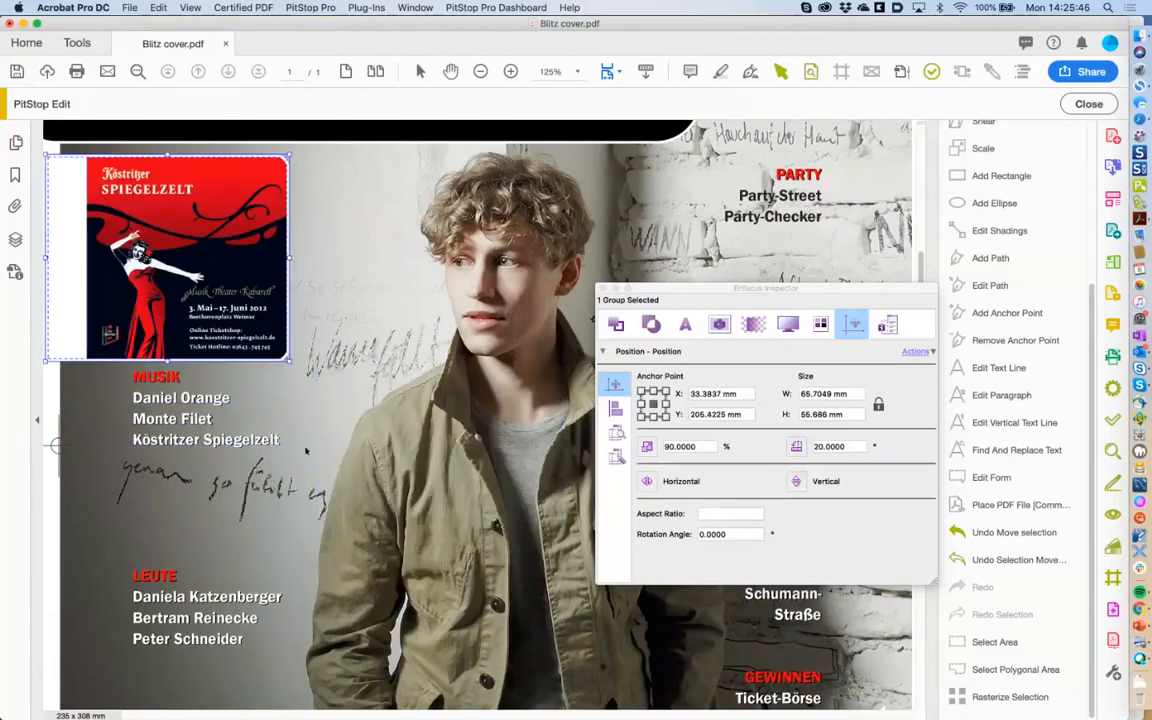
pyautogui.click(145, 378)
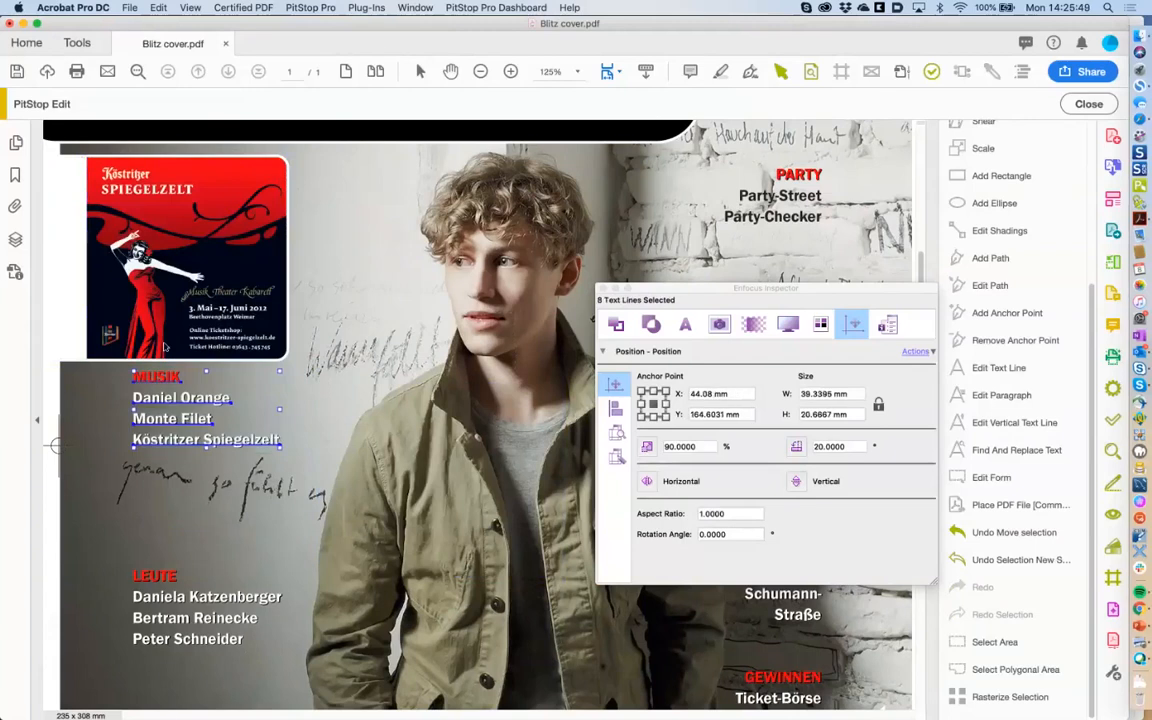
pyautogui.keyDown('shift'); pyautogui.click(172, 339); pyautogui.keyUp('shift')
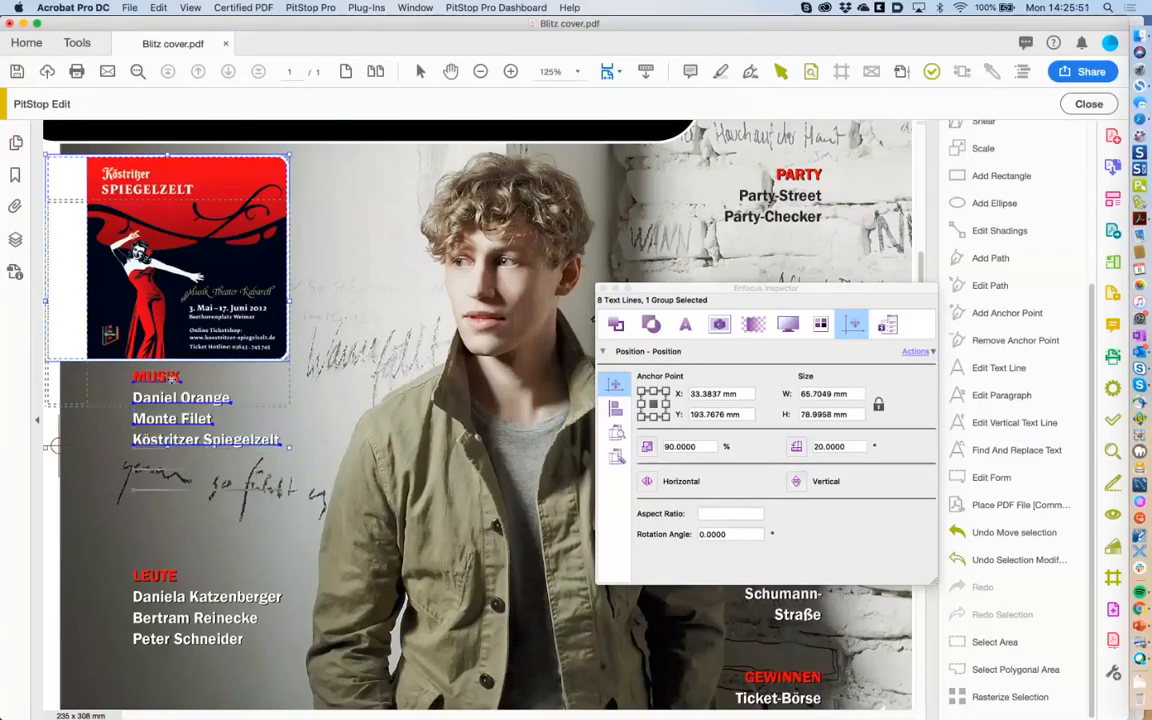
pyautogui.moveTo(172, 339); pyautogui.dragTo(172, 395)
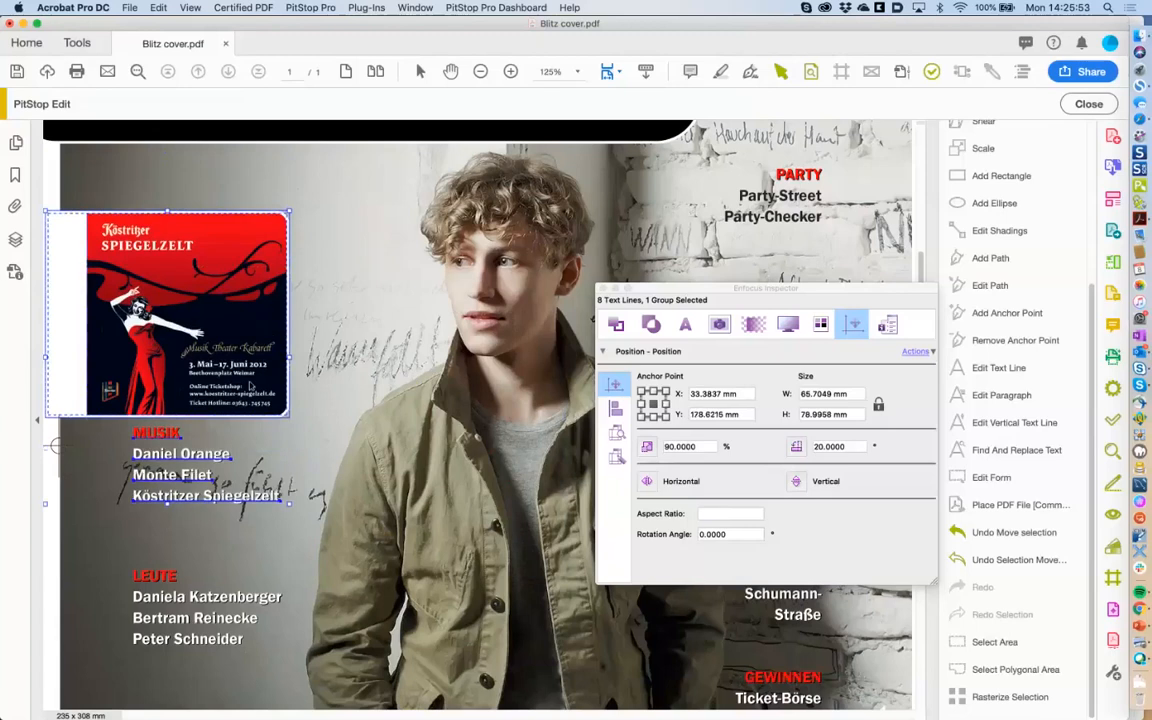
# Reposition the poster group in the cover's top-left corner at X 28.0271, Y 200.066 mm.
pyautogui.click(208, 348)
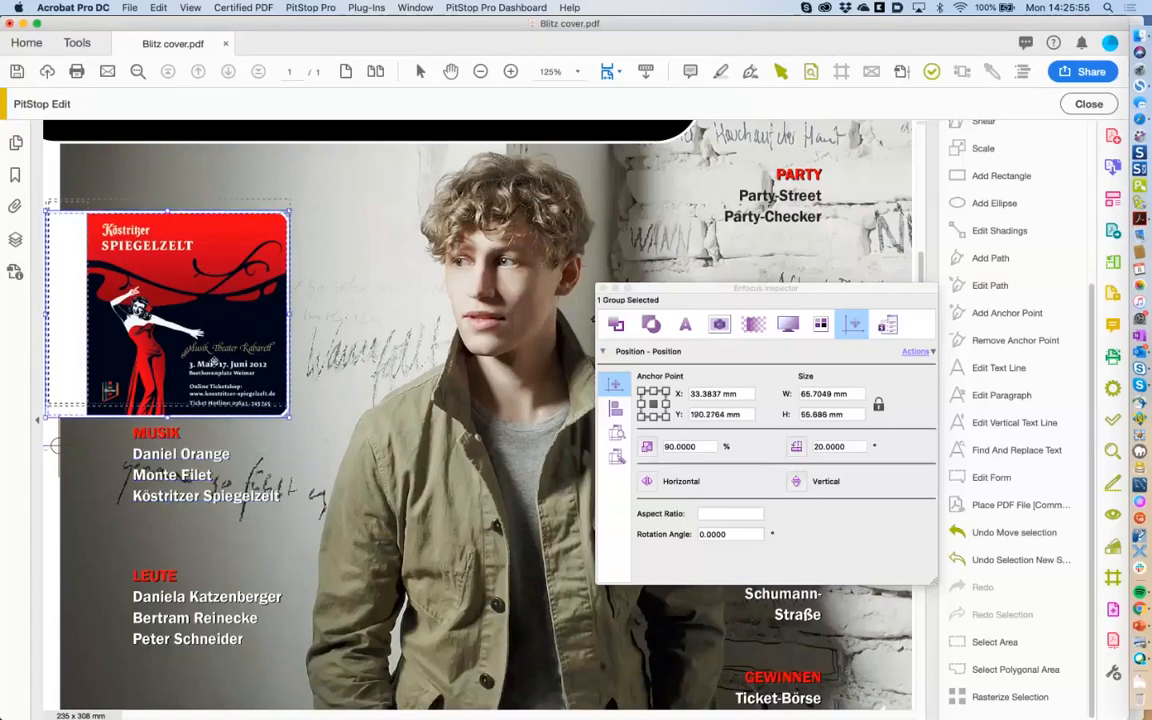
pyautogui.moveTo(208, 348); pyautogui.dragTo(200, 309)
pyautogui.click(59, 501)
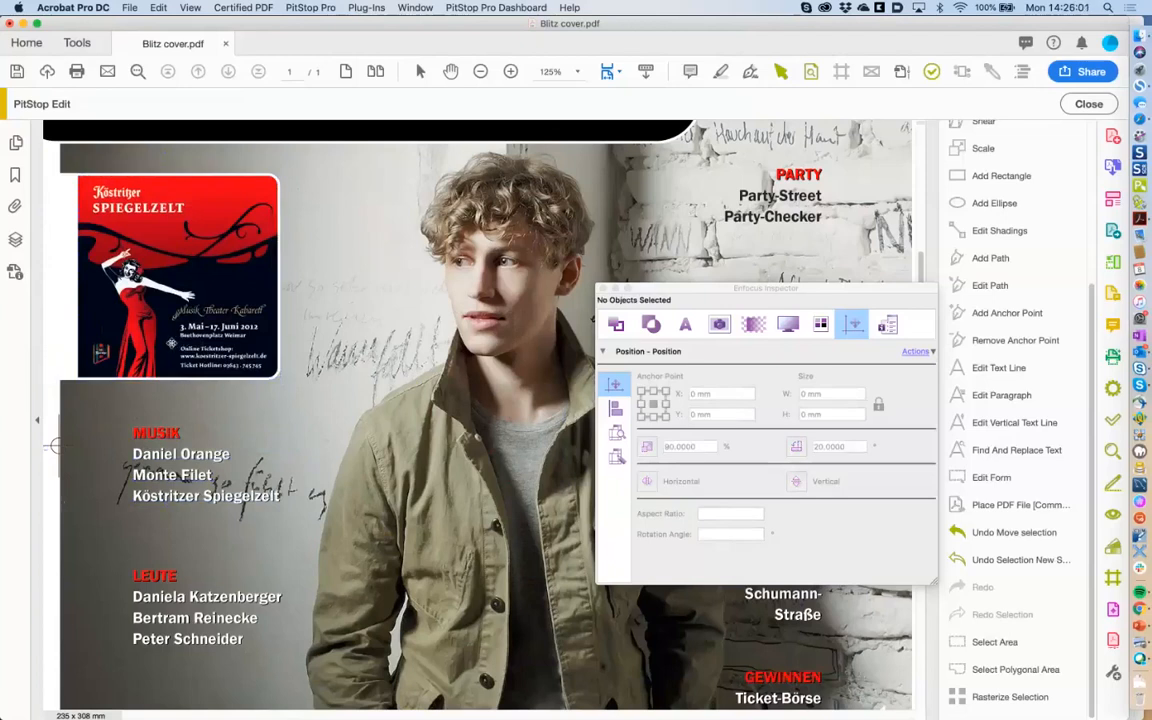
pyautogui.click(155, 310)
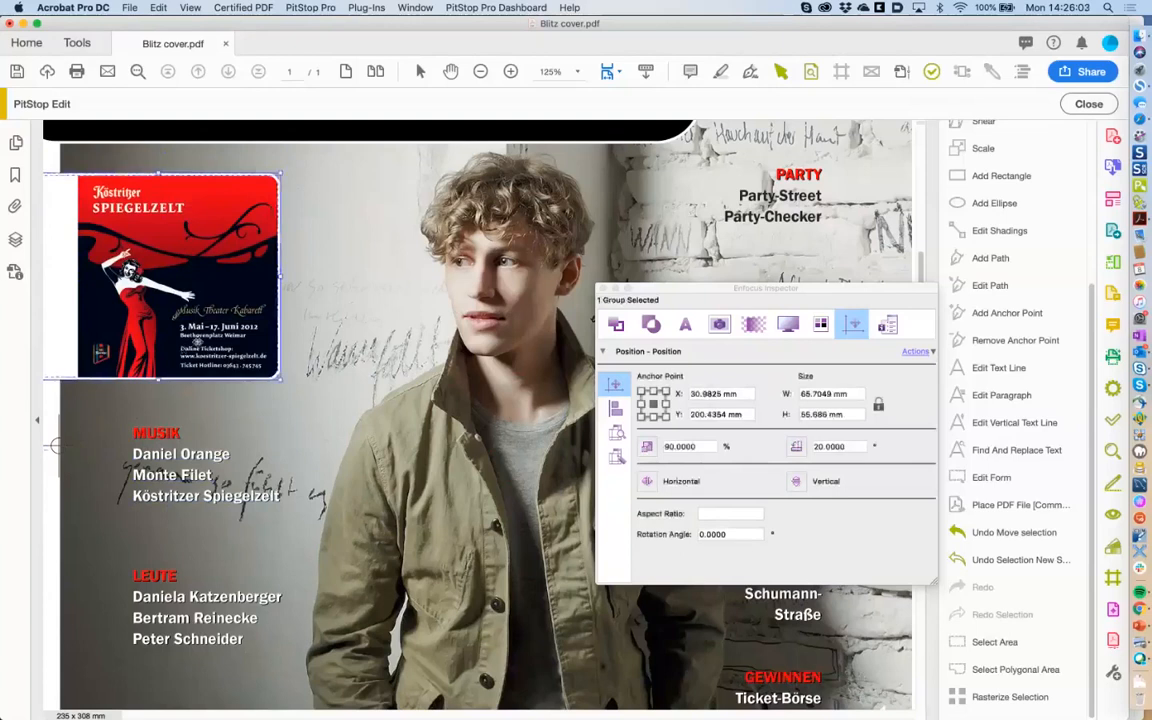
pyautogui.moveTo(233, 356); pyautogui.dragTo(222, 357)
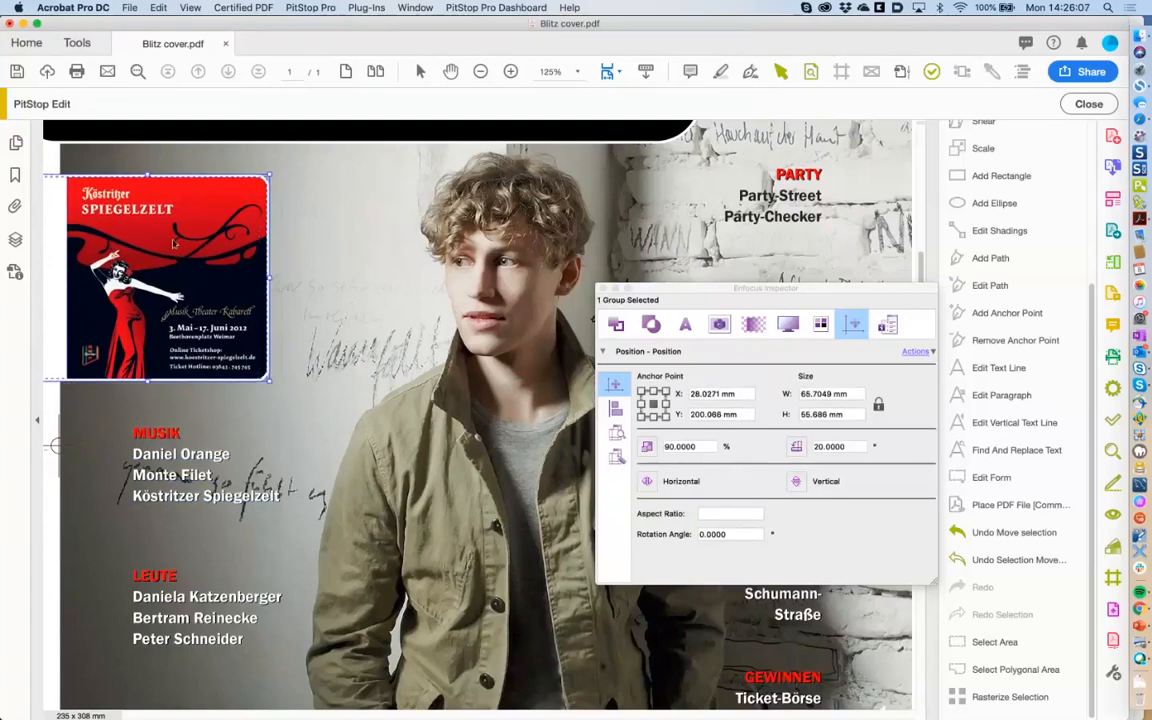
pyautogui.click(57, 470)
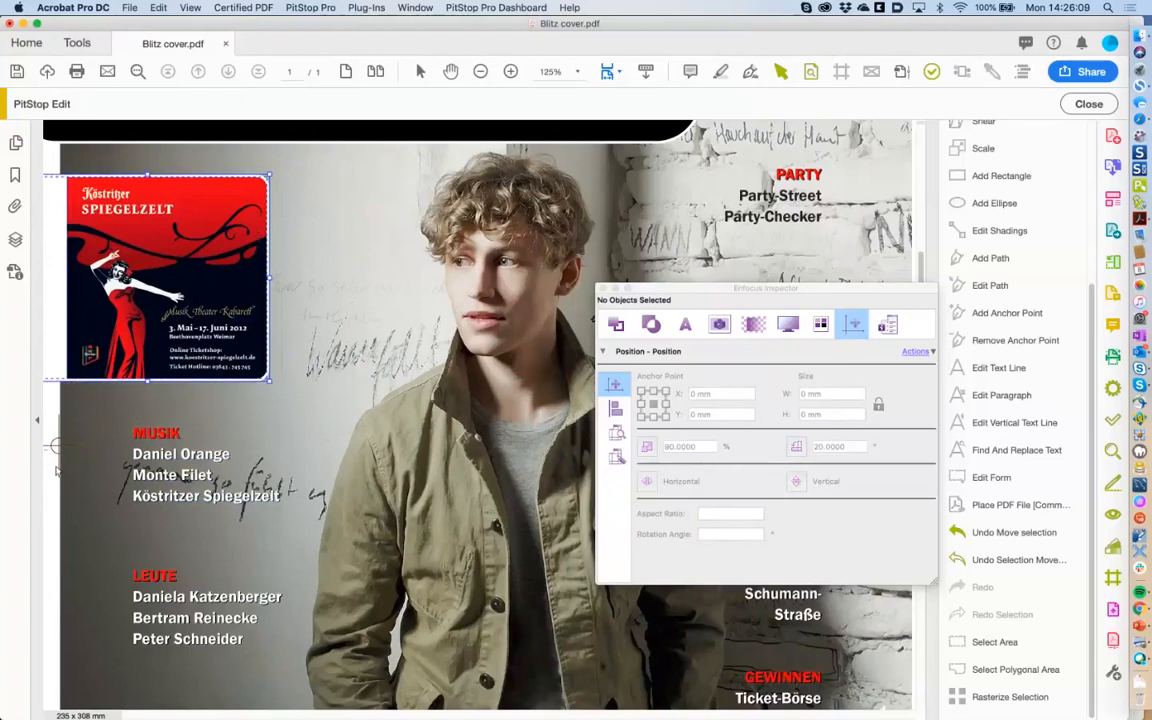
# Ungroup the poster and undo a trial image move, leaving it at X 33.3392, Y 200.0636 mm.
pyautogui.rightClick(186, 283)
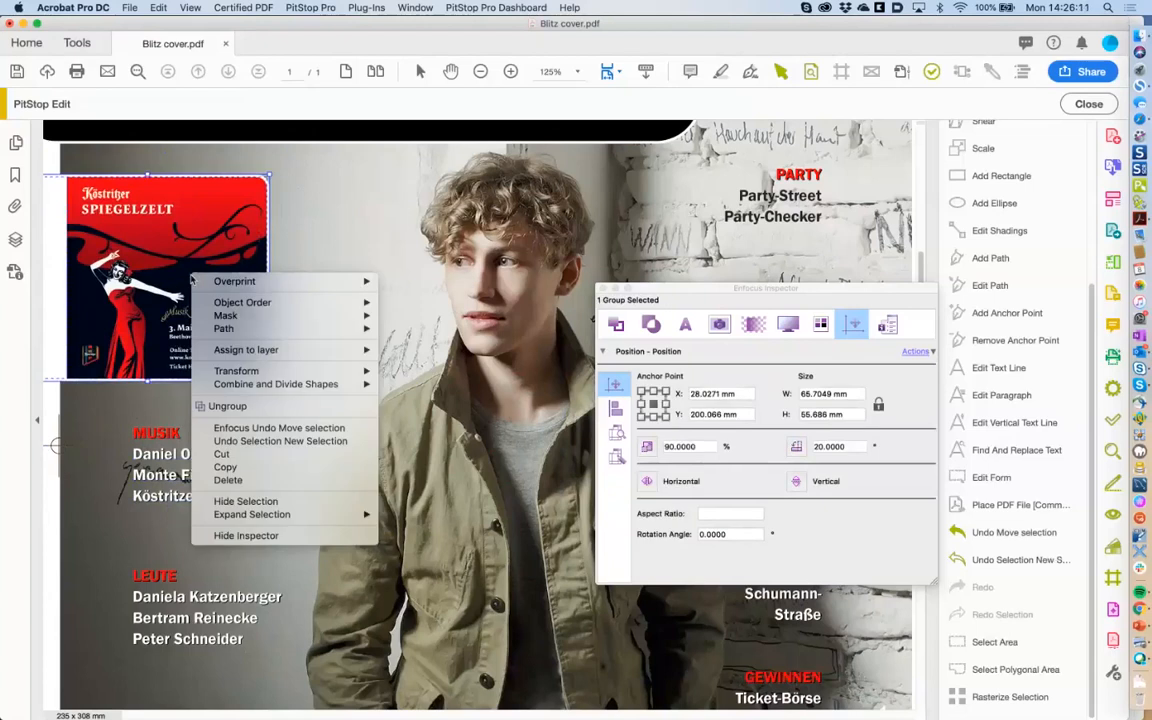
pyautogui.click(257, 407)
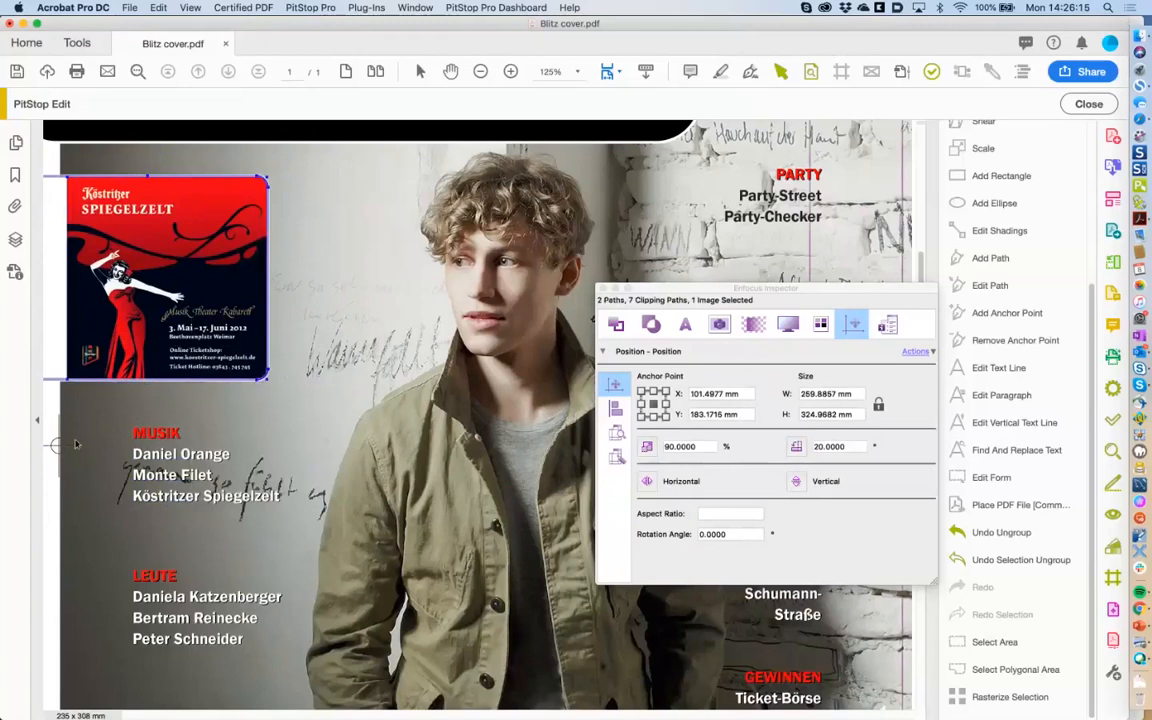
pyautogui.click(131, 325)
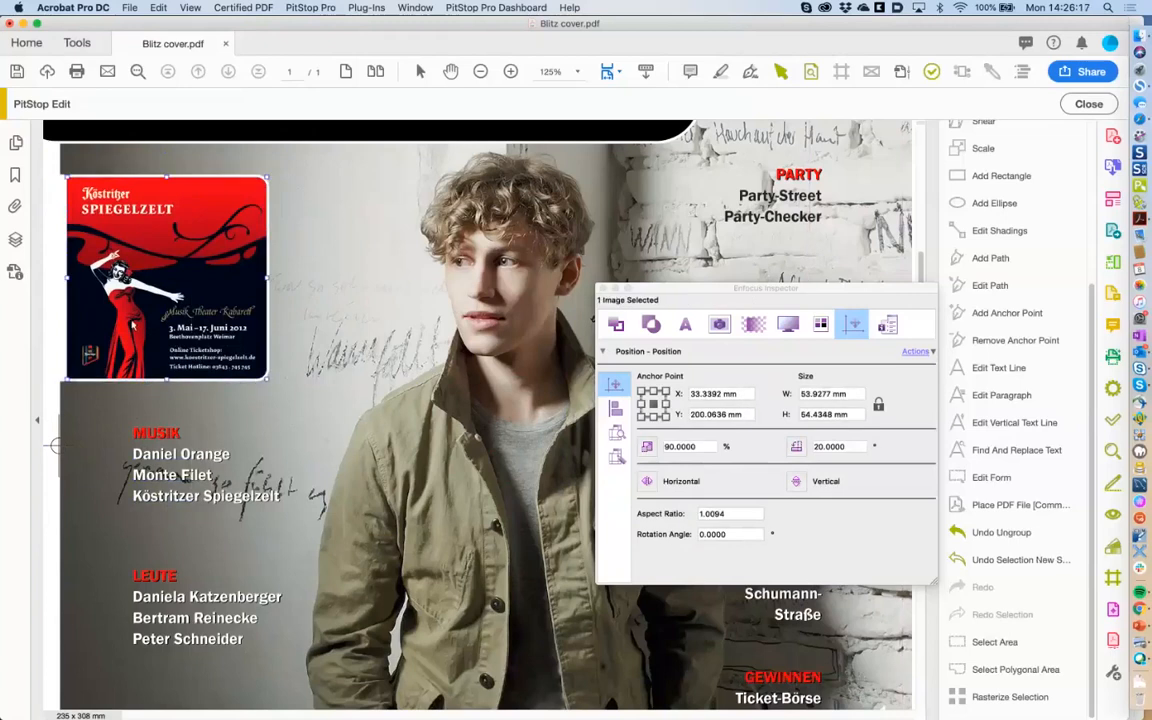
pyautogui.moveTo(170, 272); pyautogui.dragTo(204, 250)
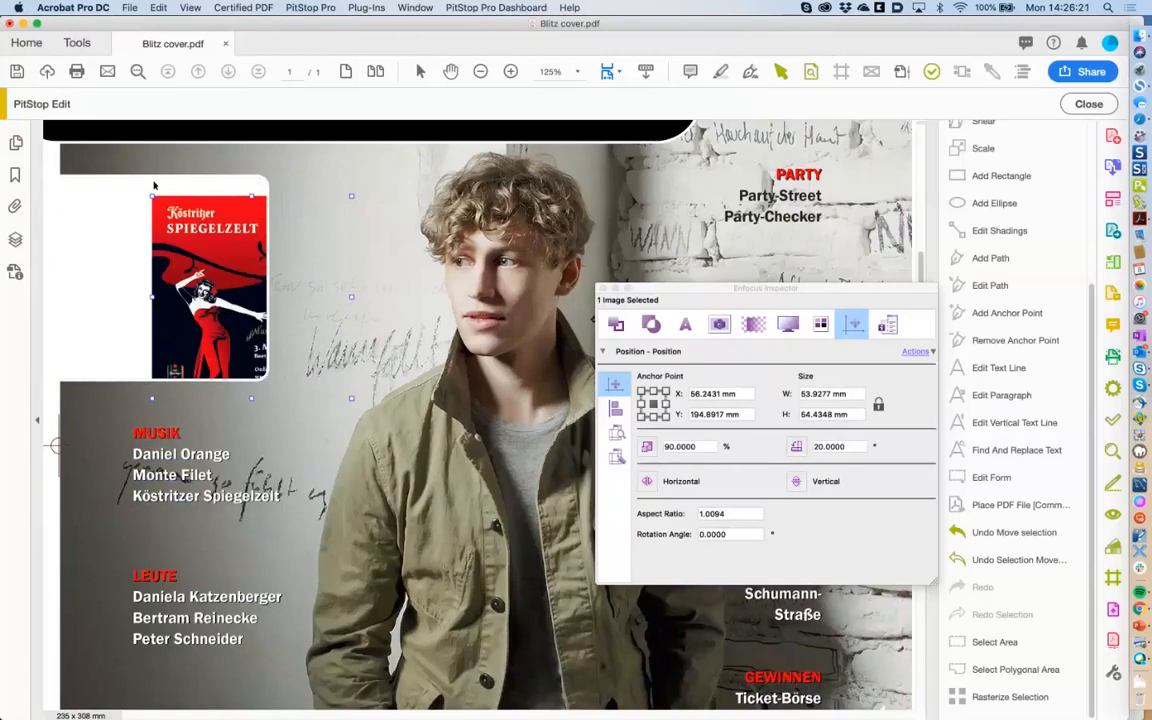
pyautogui.click(158, 8)
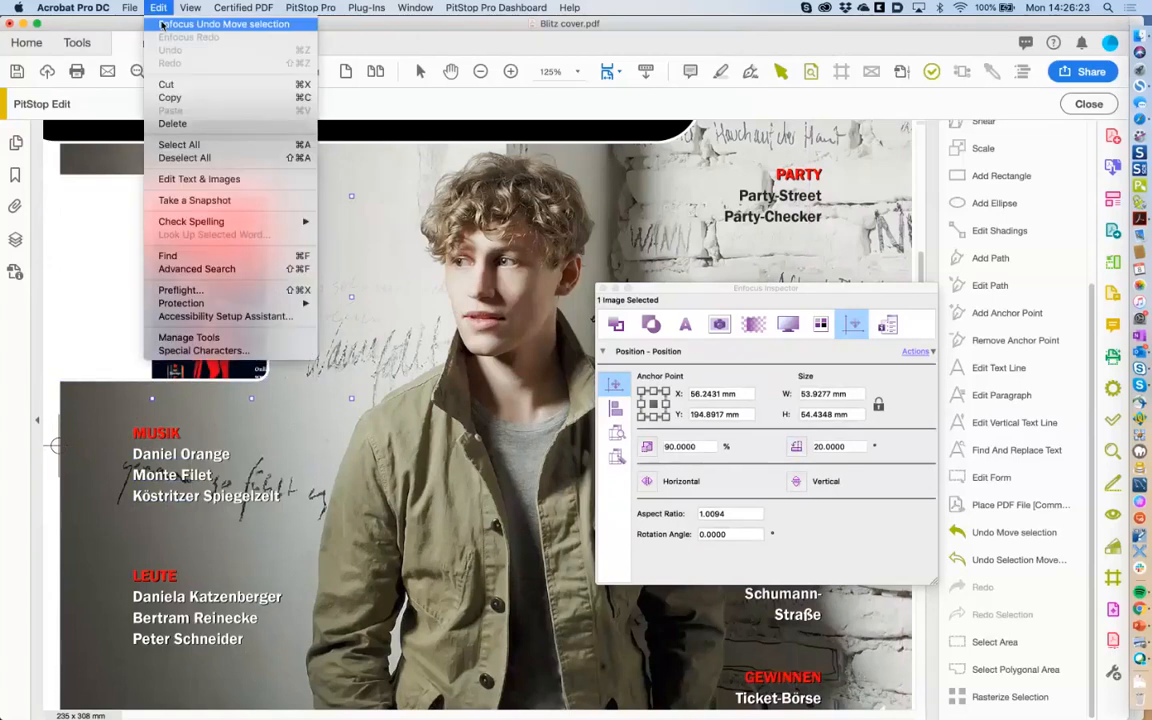
pyautogui.click(162, 24)
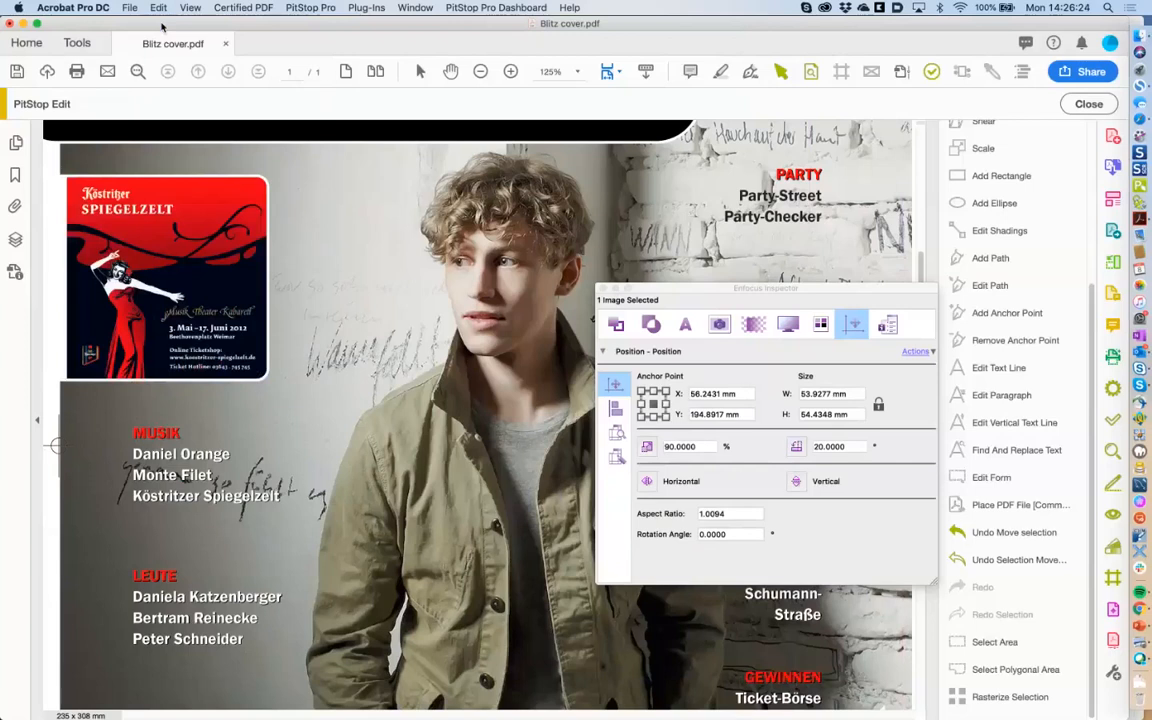
pyautogui.click(319, 7)
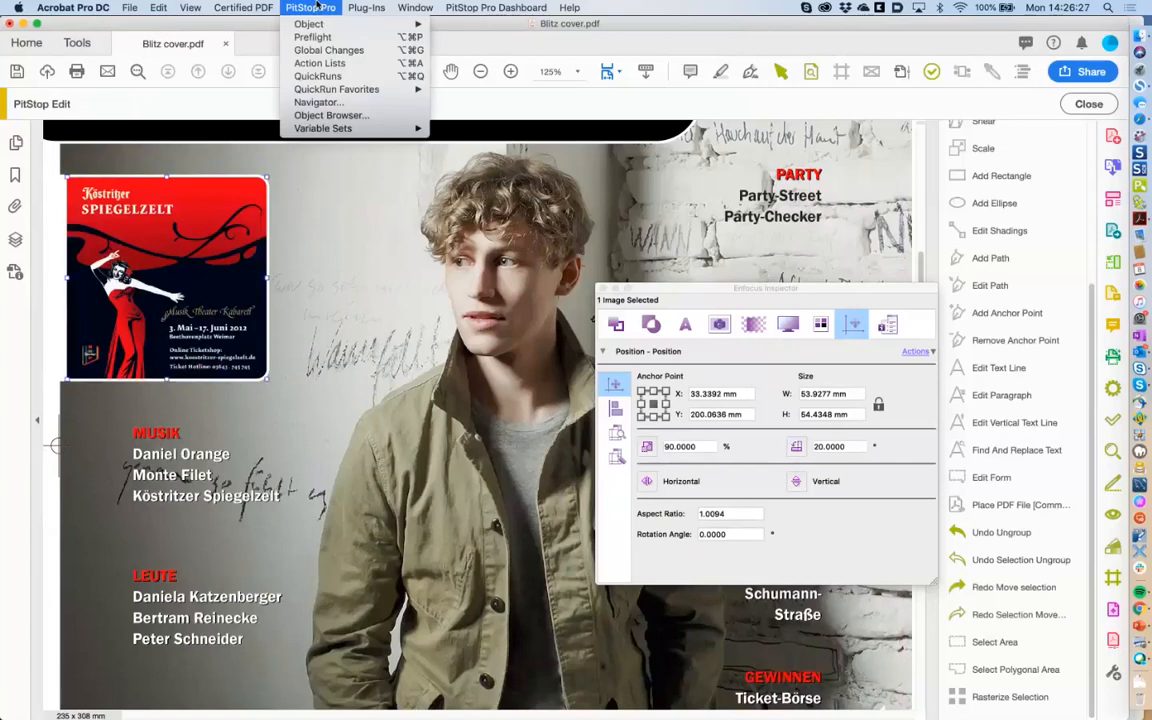
# Open the PitStop Object Browser and select the poster's Clipped Object group.
pyautogui.click(345, 116)
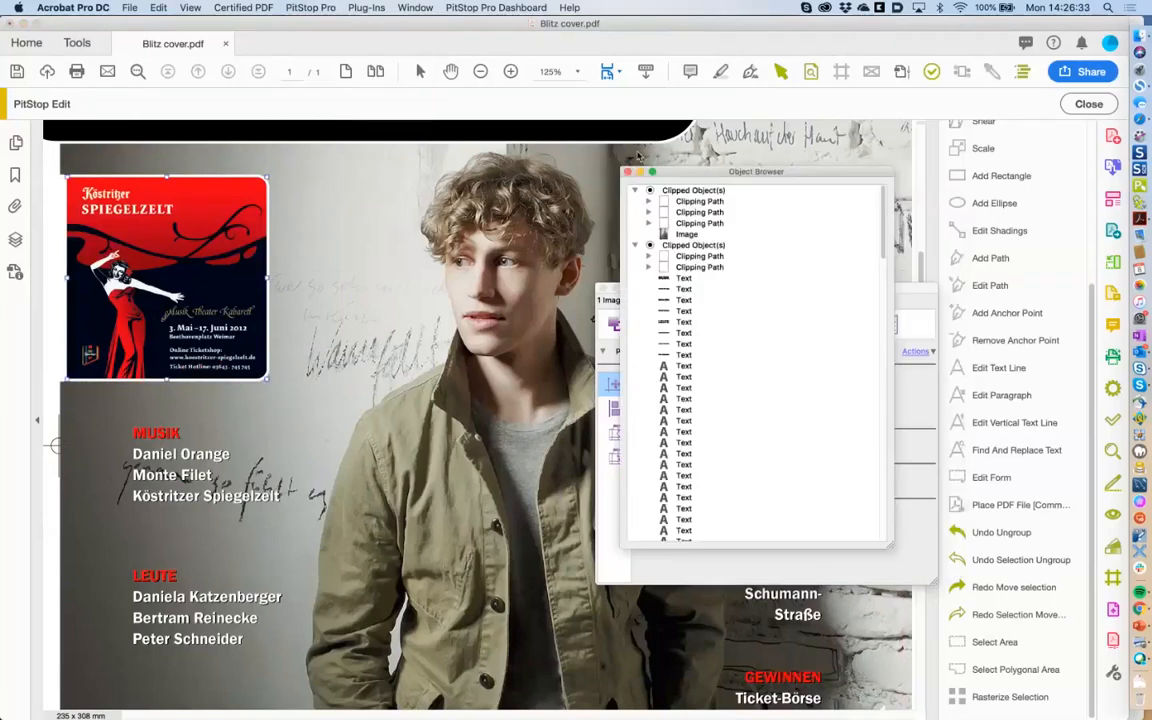
pyautogui.scroll(-2, 637, 258)
pyautogui.scroll(-5, 637, 258)
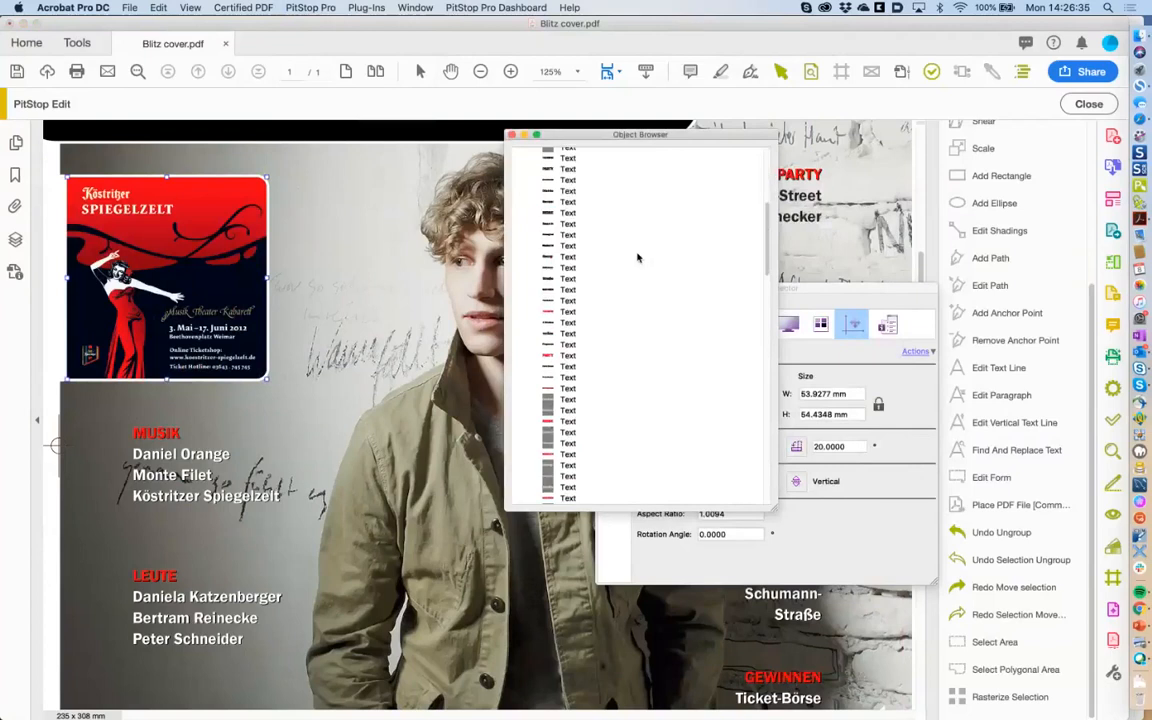
pyautogui.scroll(-15, 637, 258)
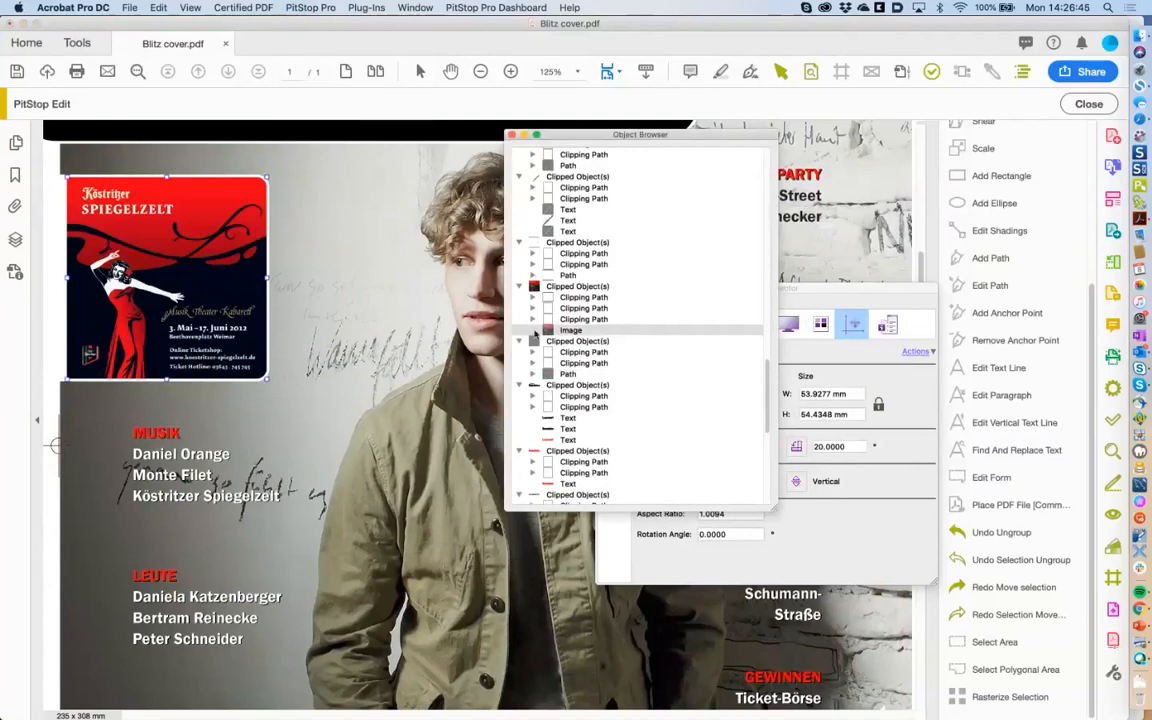
pyautogui.keyDown('shift'); pyautogui.click(598, 300); pyautogui.keyUp('shift')
pyautogui.click(588, 307)
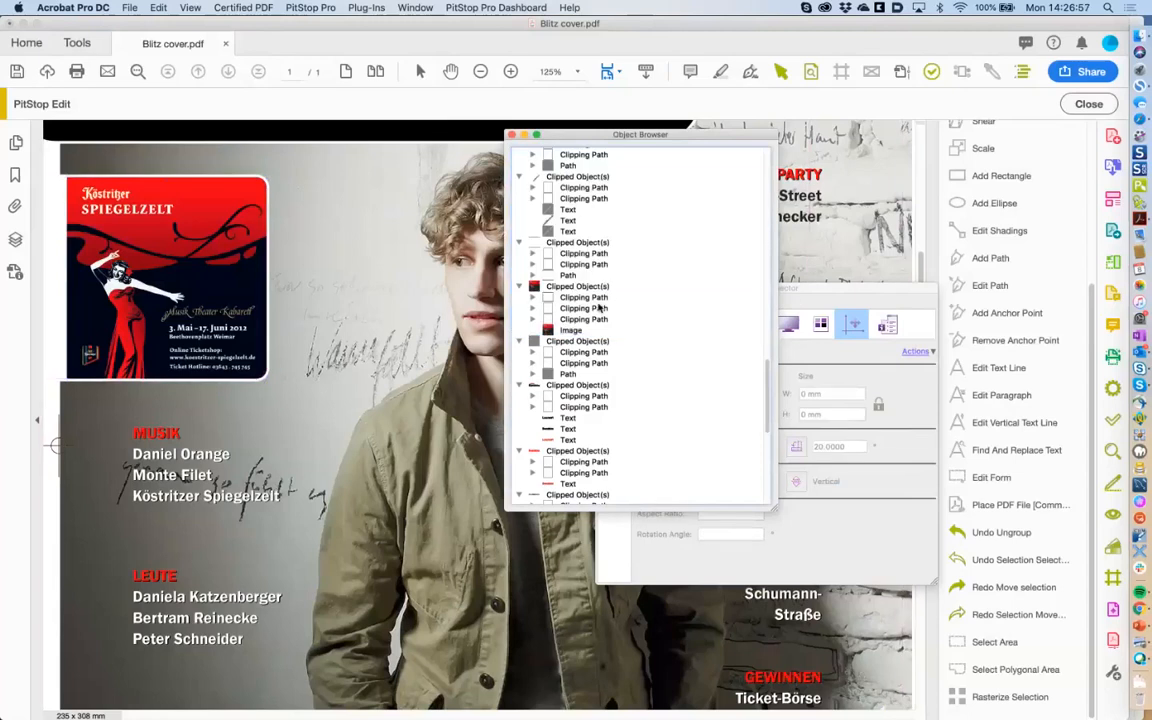
pyautogui.keyDown('shift'); pyautogui.click(583, 297); pyautogui.keyUp('shift')
pyautogui.click(575, 288)
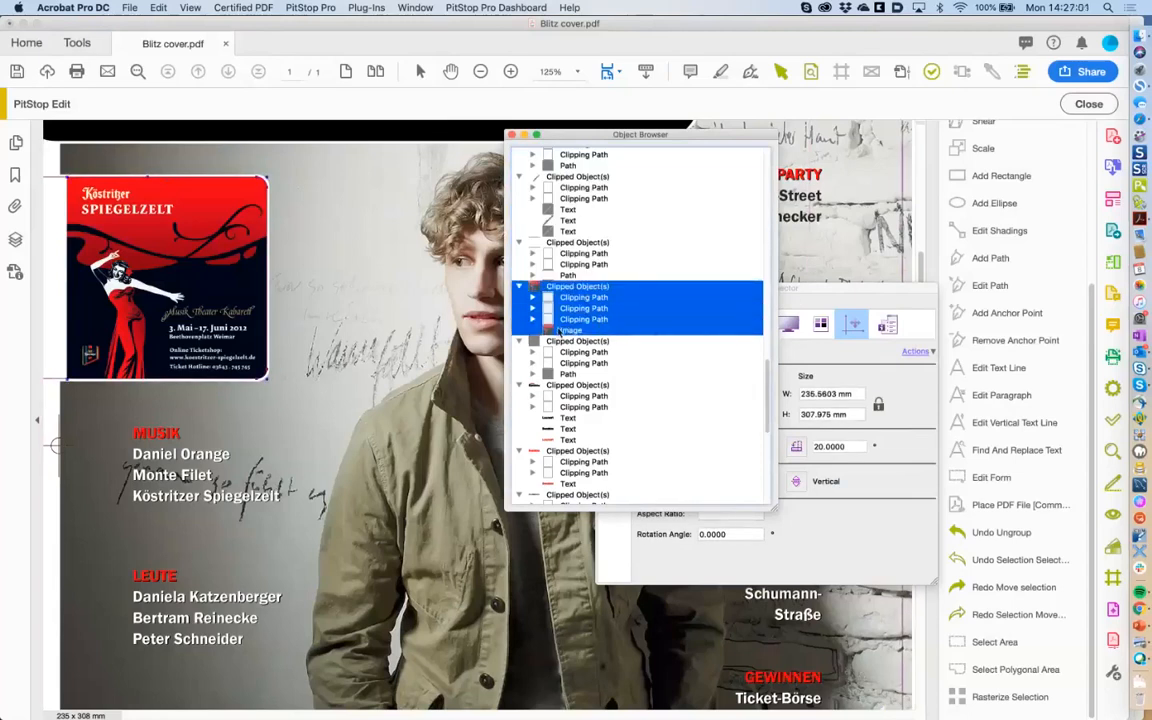
# Undo the nudge of the clipped poster so it stays in its white card, then deselect.
pyautogui.click(328, 305)
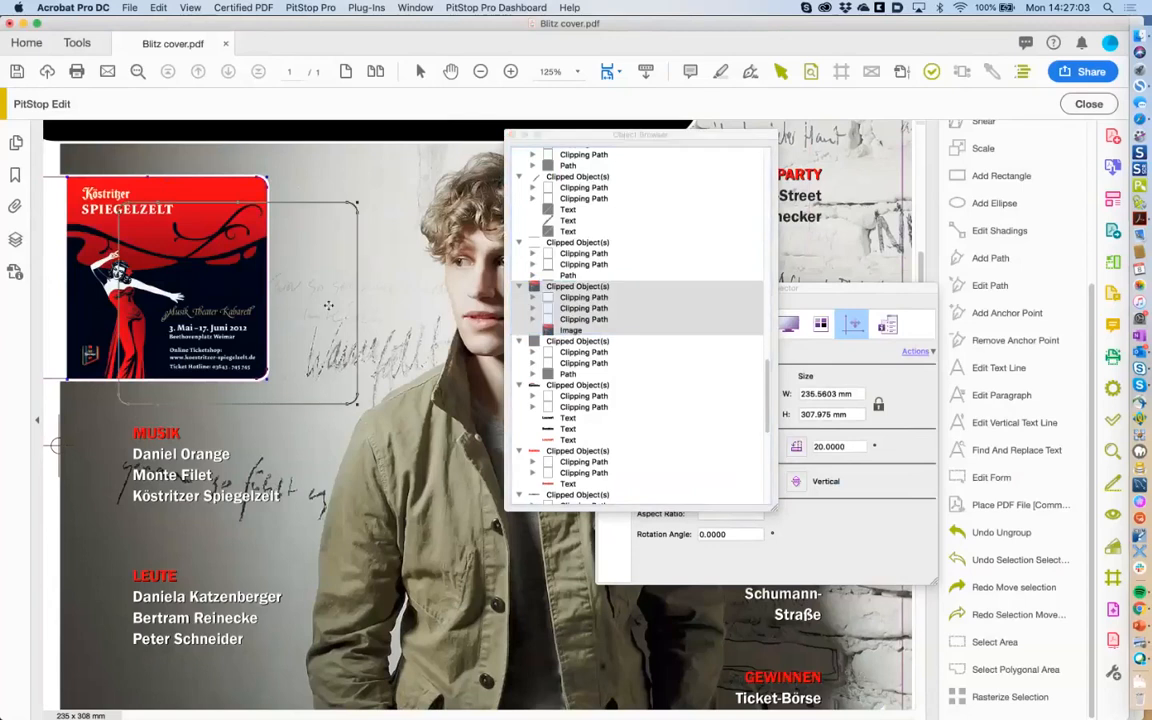
pyautogui.press('super+shift+z')
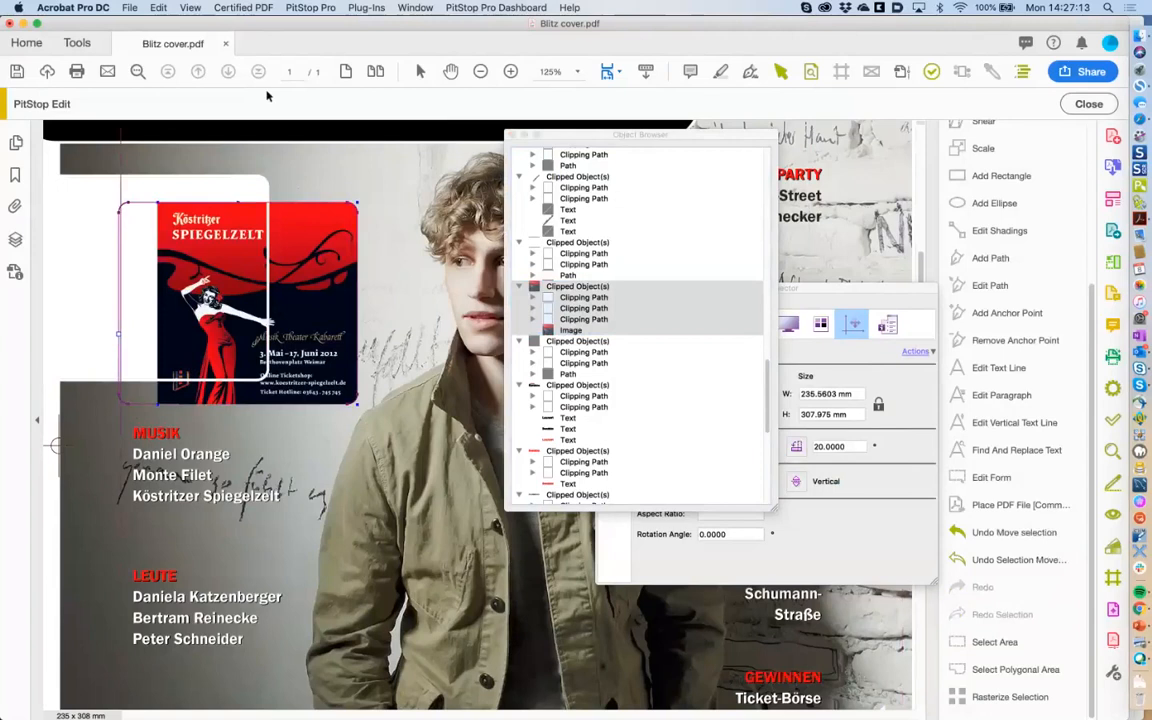
pyautogui.click(162, 9)
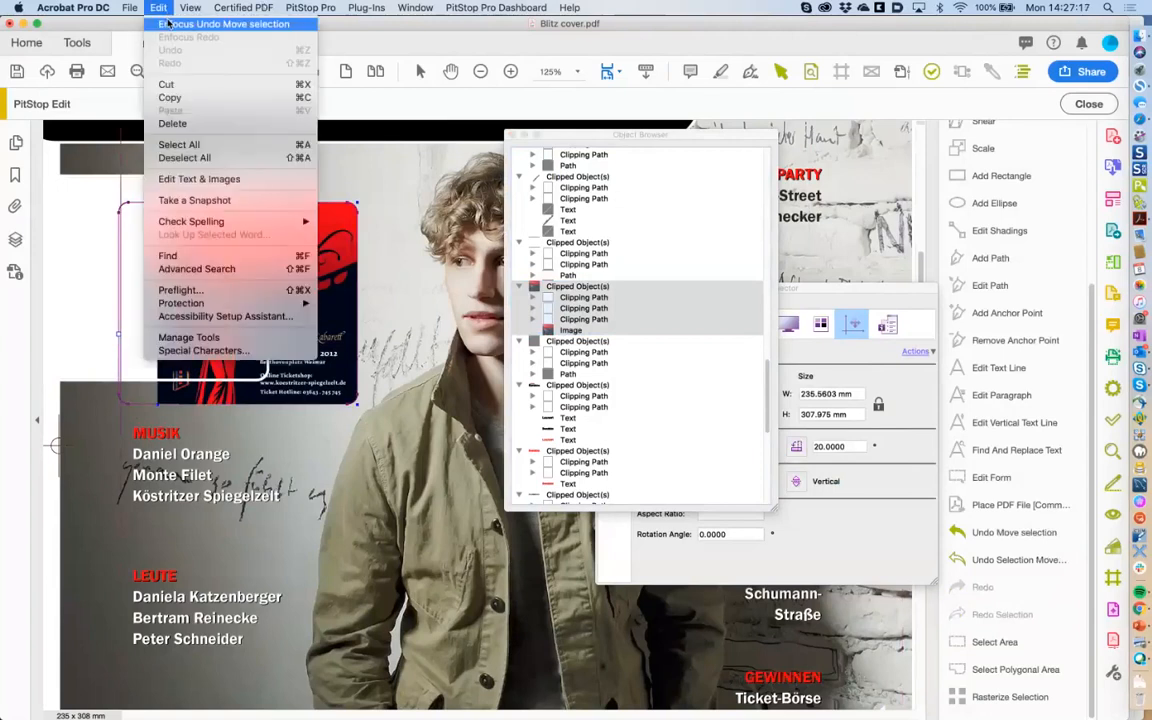
pyautogui.click(169, 22)
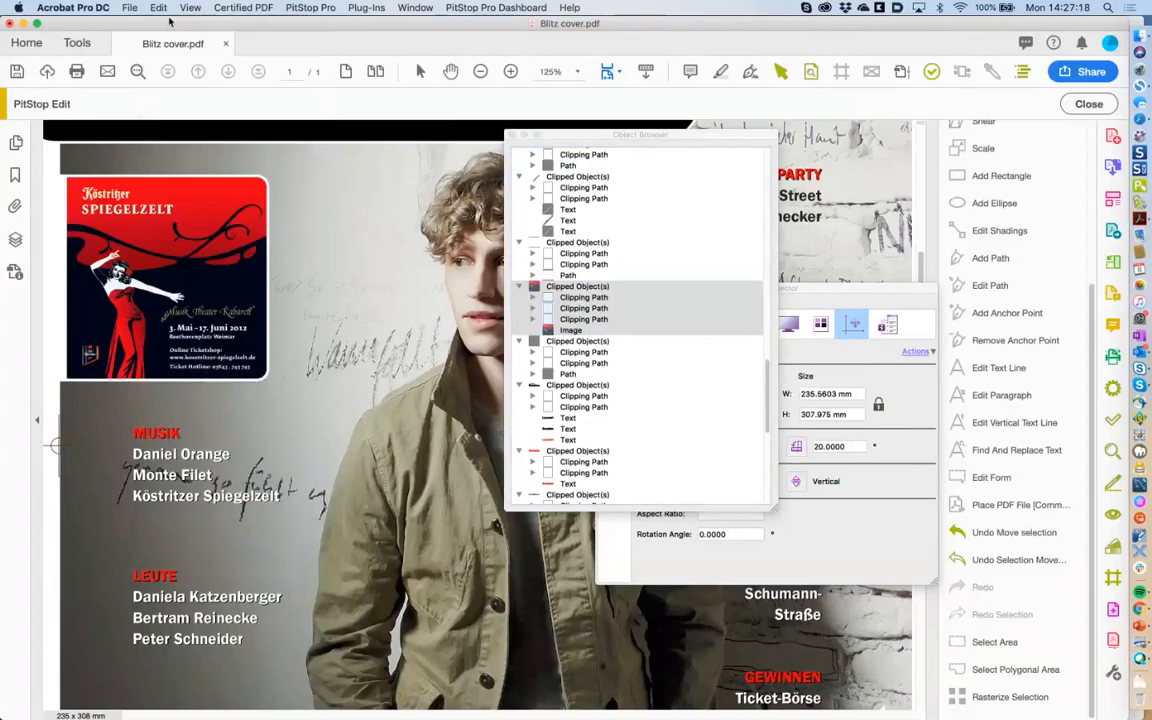
pyautogui.click(60, 487)
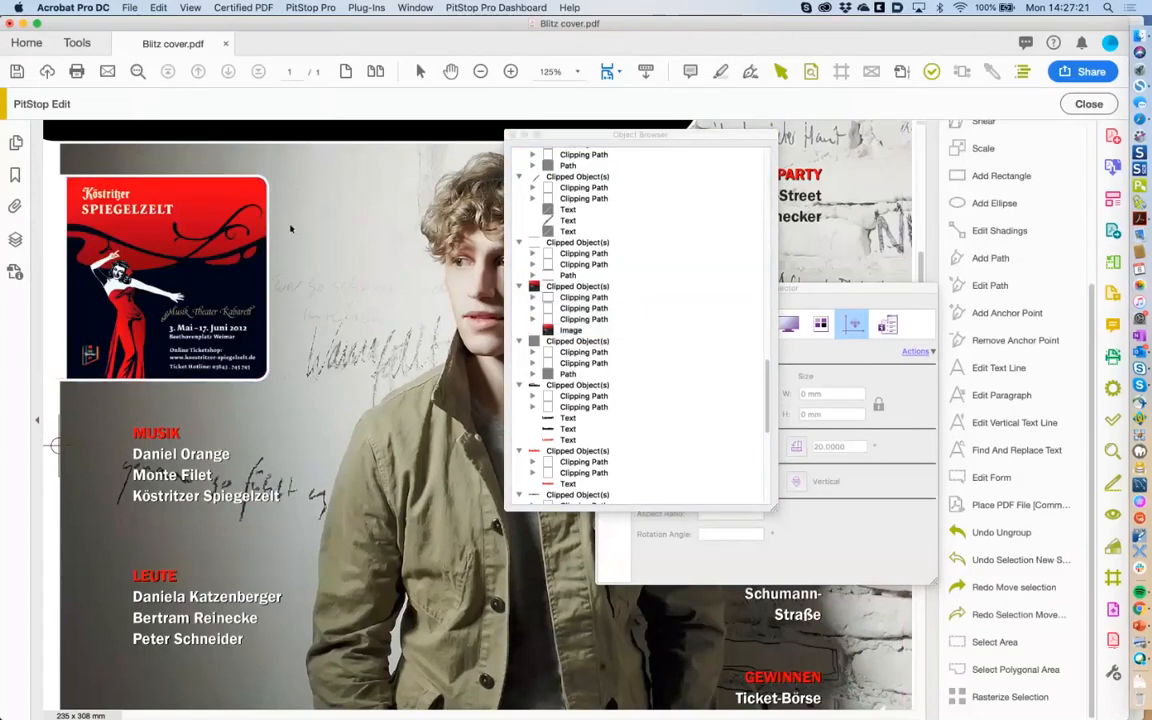
# Select the Spiegelzelt poster image with its frame paths and nudge it slightly lower.
pyautogui.moveTo(289, 162); pyautogui.dragTo(27, 404)
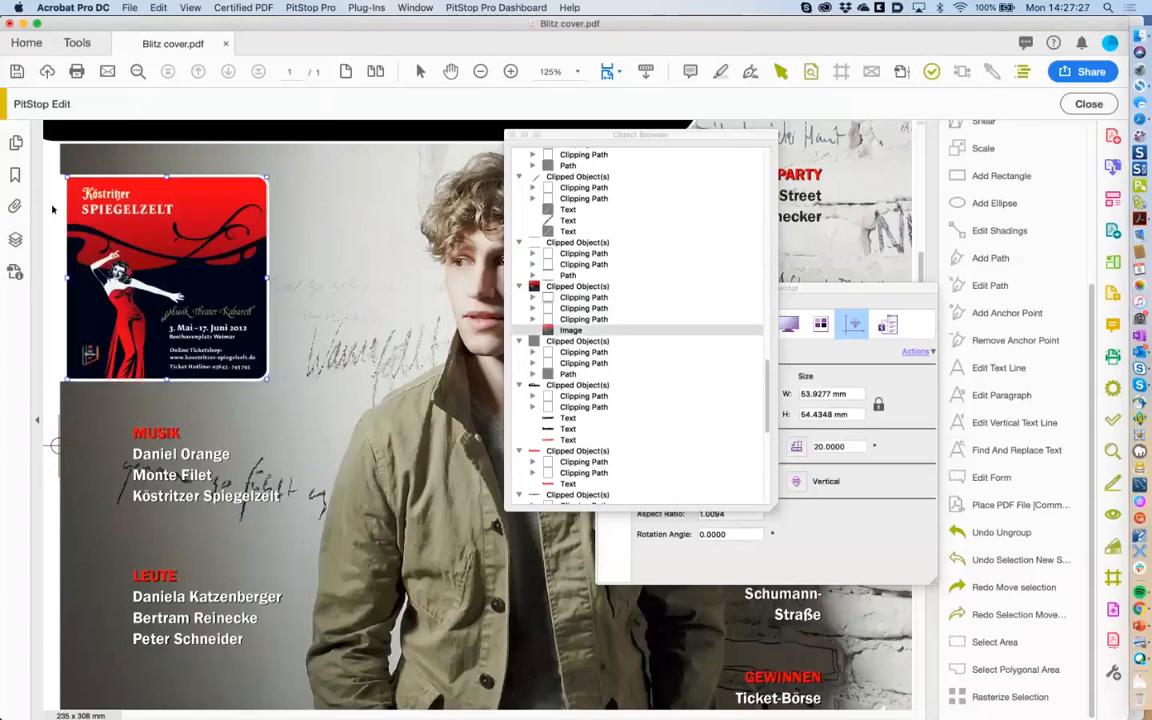
pyautogui.keyDown('shift'); pyautogui.click(53, 211); pyautogui.keyUp('shift')
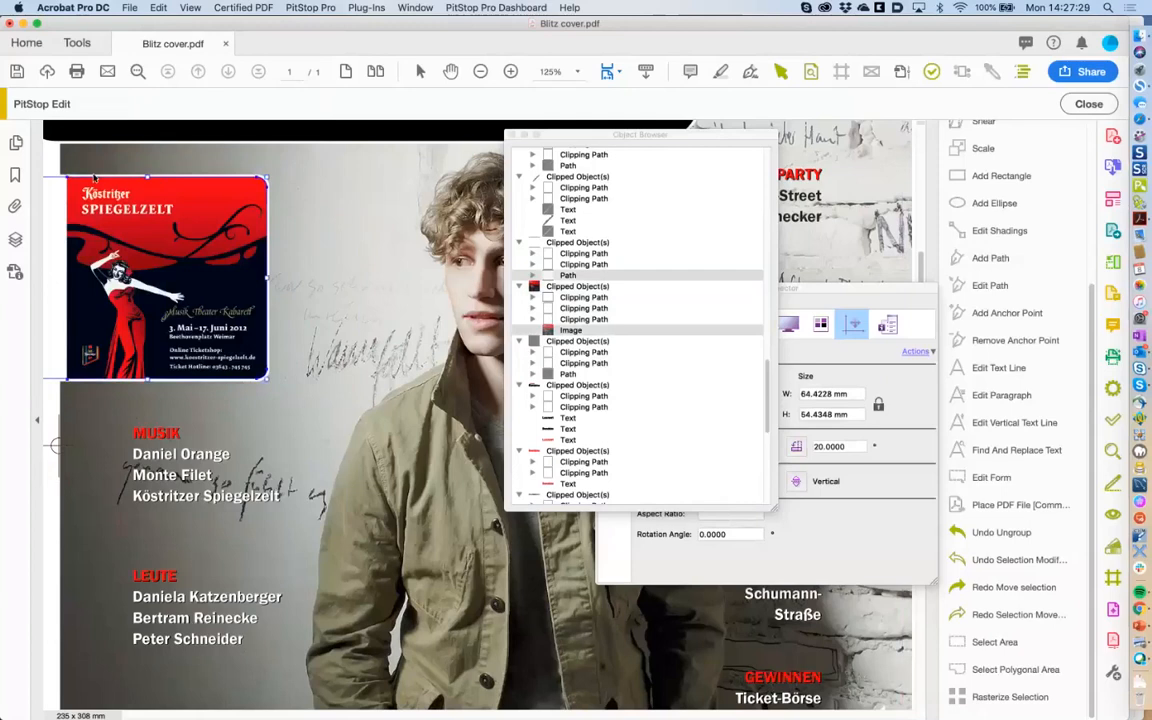
pyautogui.keyDown('shift'); pyautogui.click(93, 179); pyautogui.keyUp('shift')
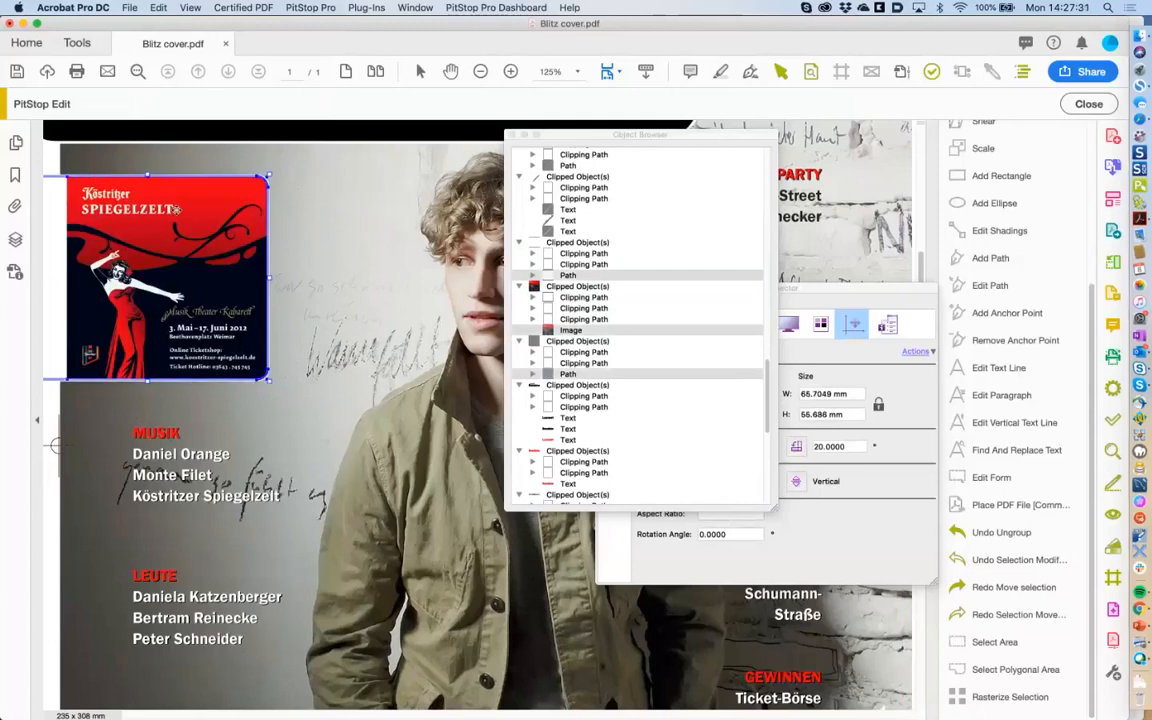
pyautogui.moveTo(177, 209); pyautogui.dragTo(179, 214)
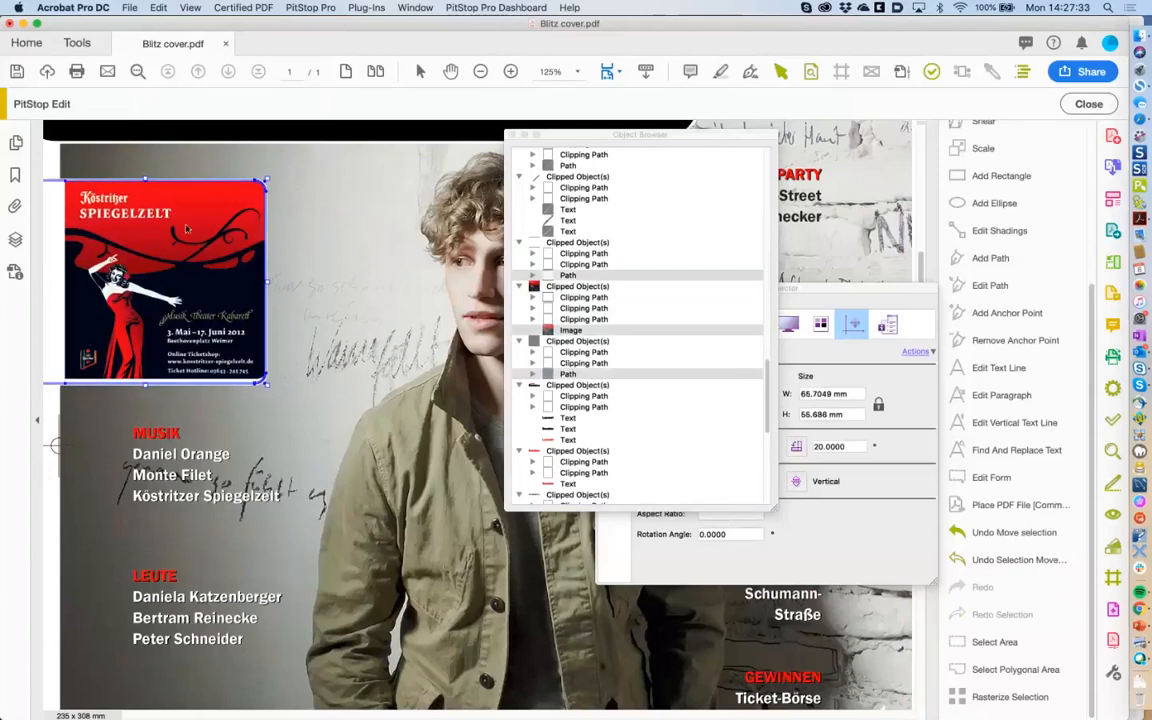
# Group the poster's image and paths, deselect, and close the Object Browser.
pyautogui.rightClick(188, 224)
pyautogui.click(114, 397)
pyautogui.click(68, 485)
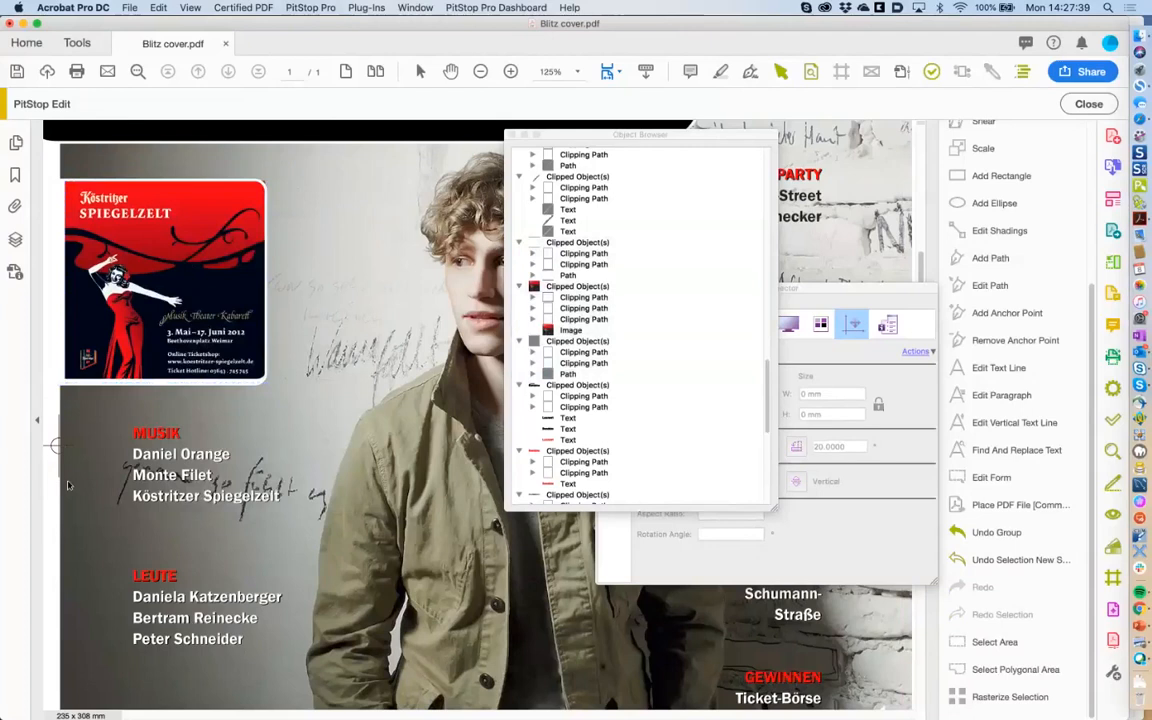
pyautogui.click(511, 136)
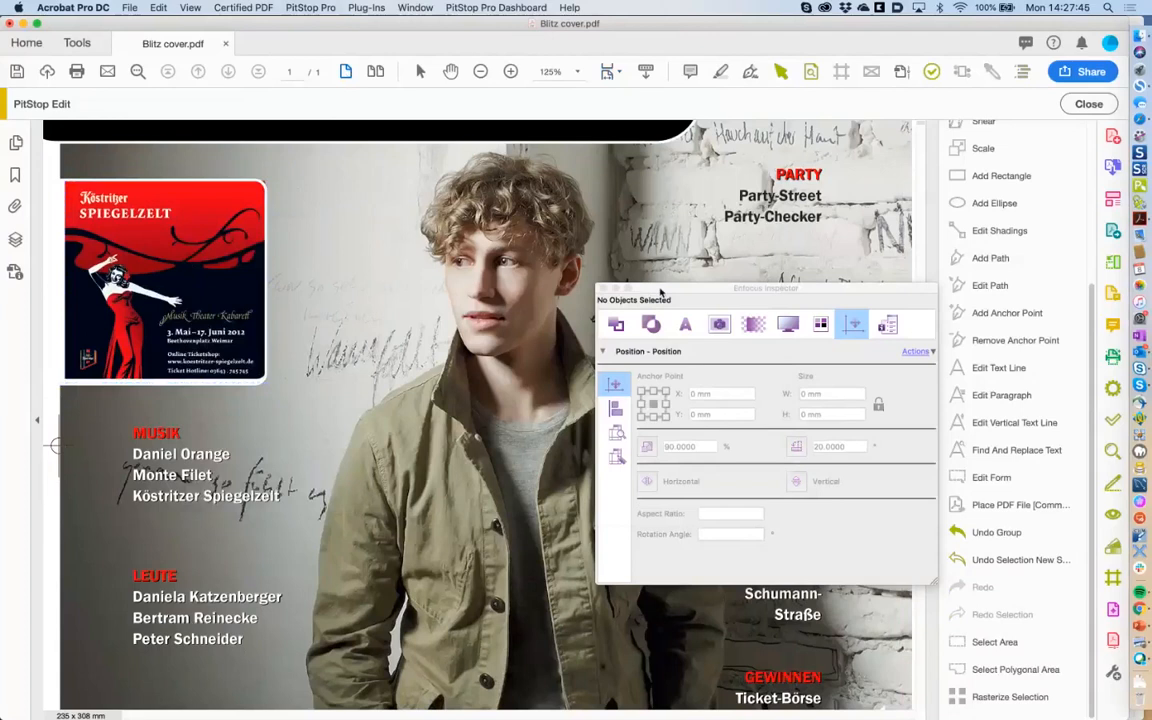
# Close the Enfocus Inspector, scroll to the cover's top, and show the Layers pane.
pyautogui.moveTo(660, 291); pyautogui.dragTo(527, 288)
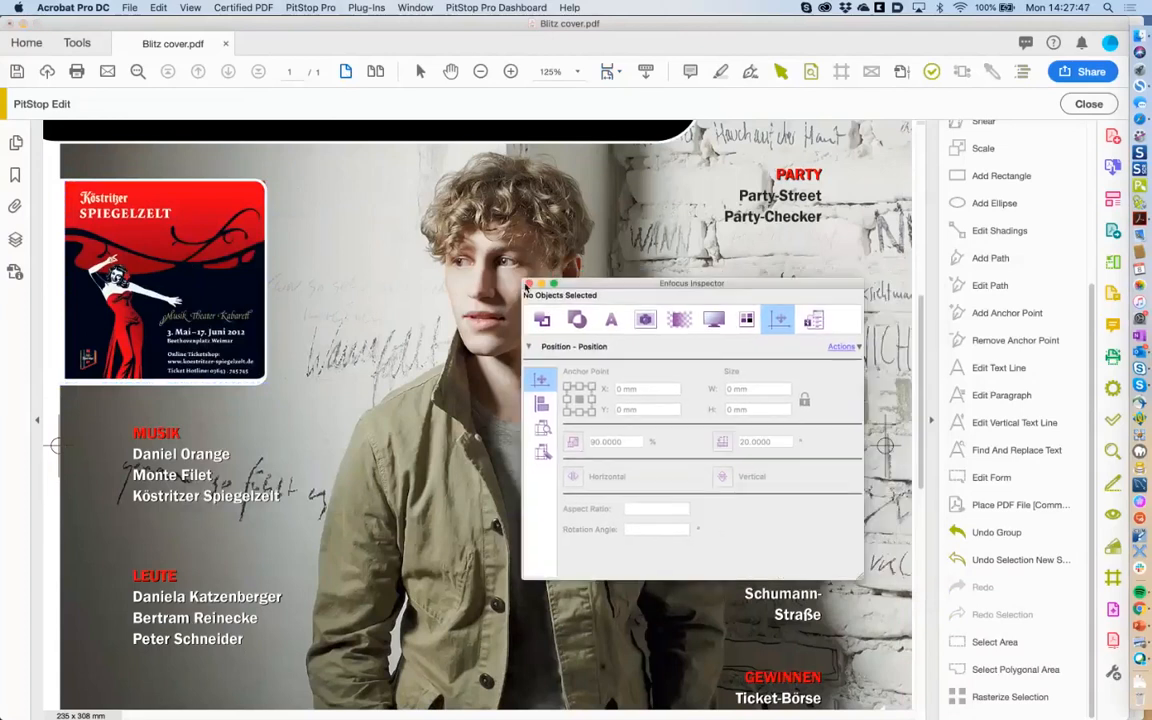
pyautogui.click(529, 285)
pyautogui.moveTo(922, 386); pyautogui.dragTo(901, 256)
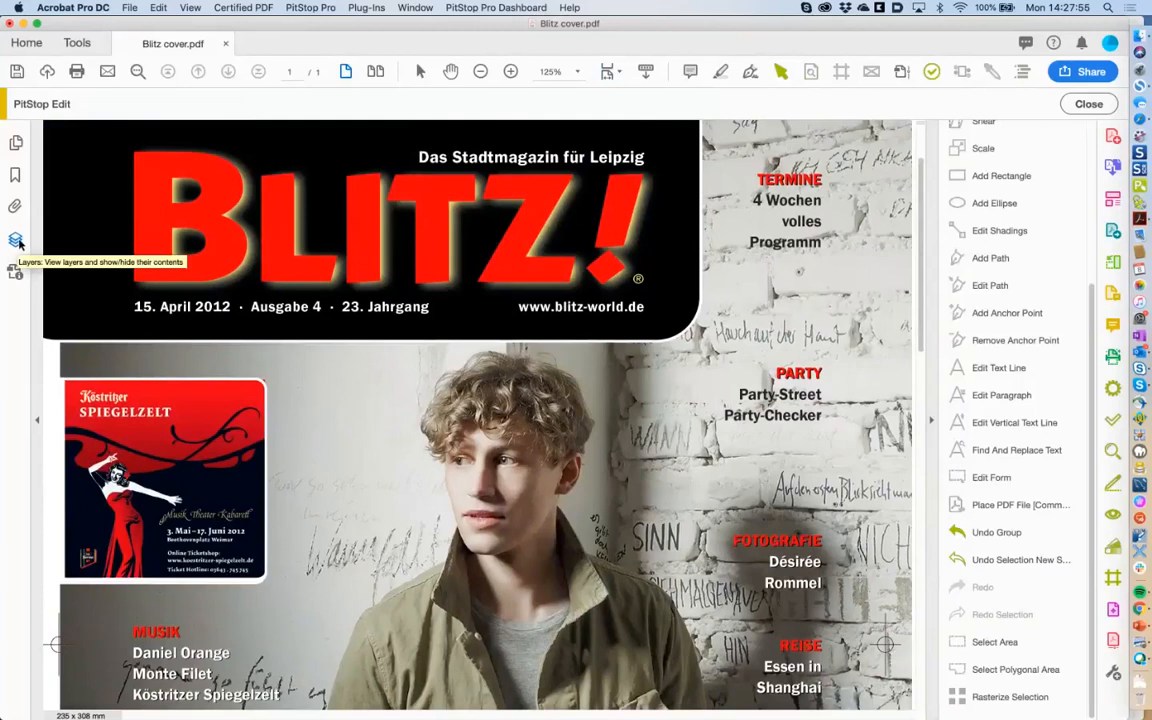
pyautogui.click(16, 241)
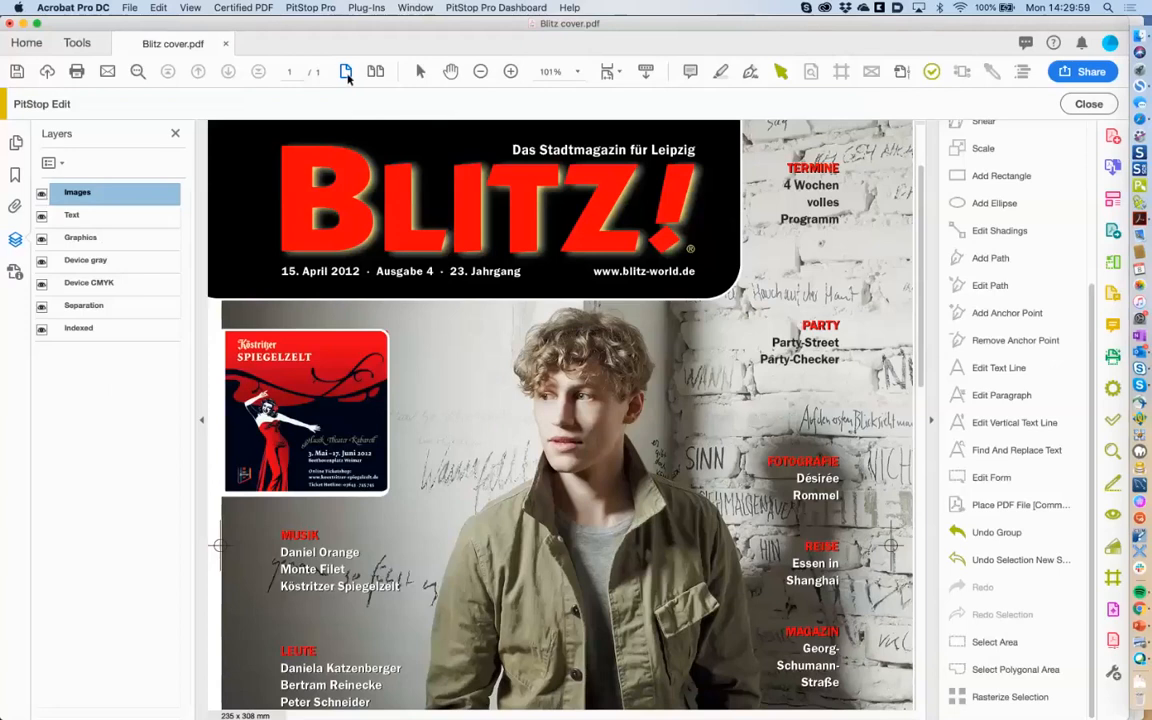
# Zoom out to 64.5% and toggle the Images and Text layers off and back on.
pyautogui.click(481, 72)
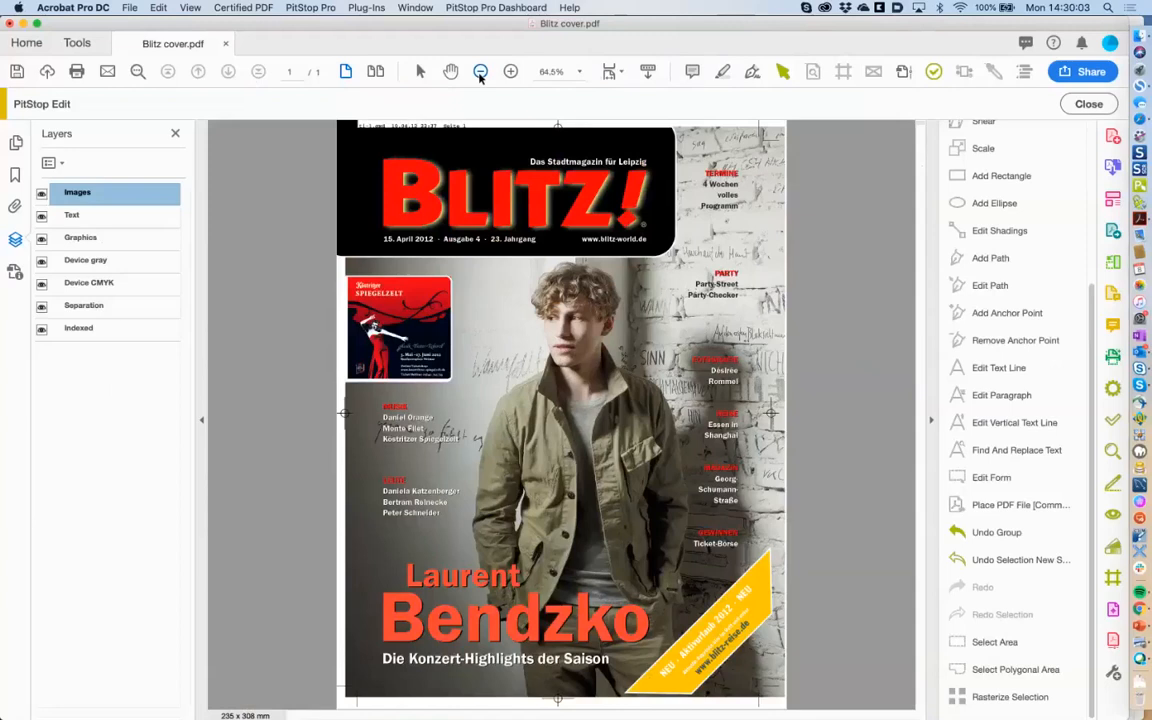
pyautogui.click(41, 194)
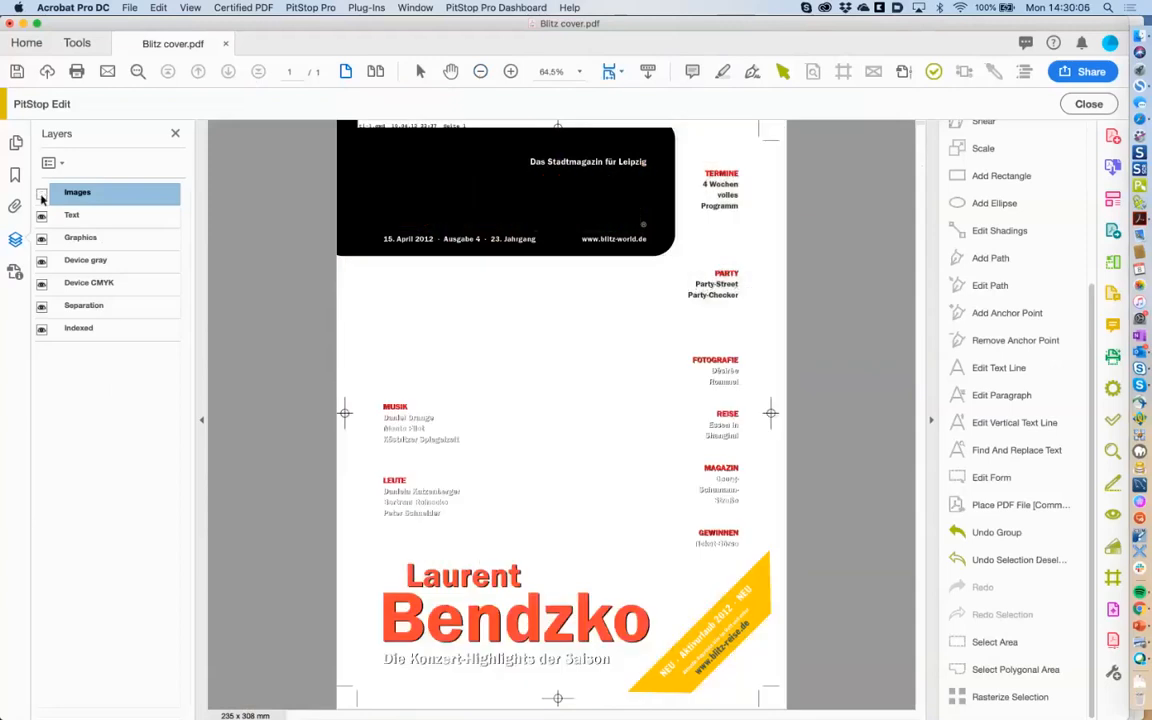
pyautogui.click(41, 194)
pyautogui.click(41, 194)
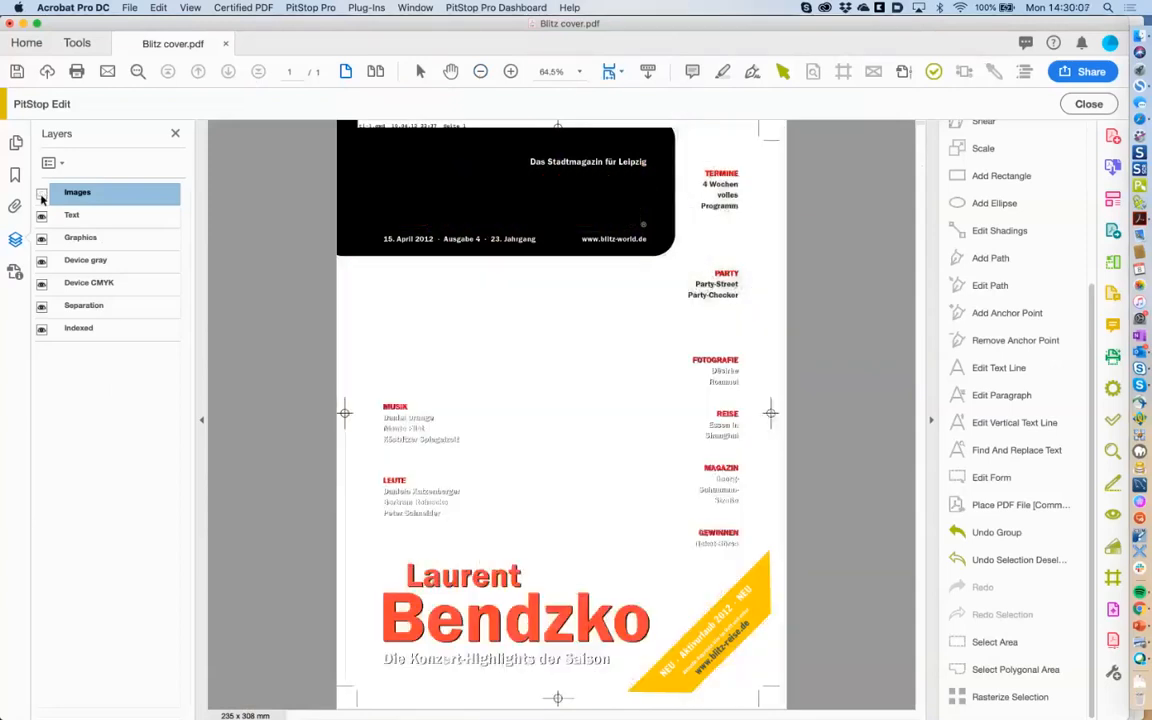
pyautogui.click(41, 194)
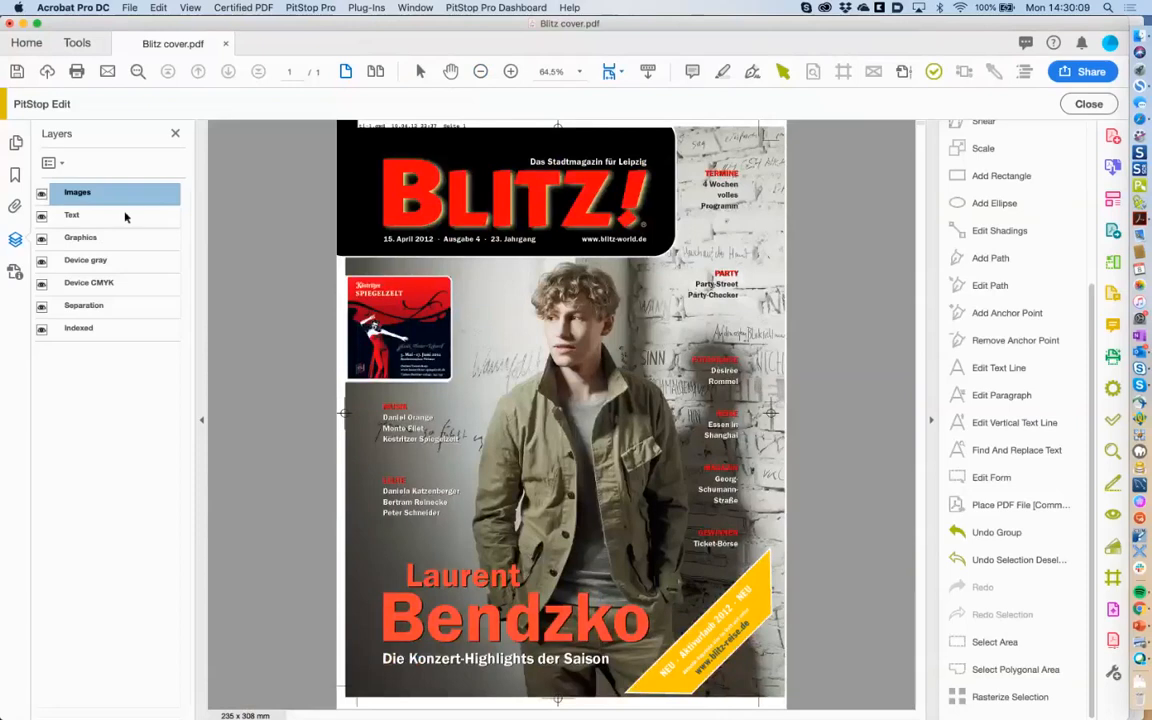
pyautogui.click(41, 216)
pyautogui.click(41, 216)
# Toggle the Separation layer off and on repeatedly, leaving it visible.
pyautogui.click(42, 307)
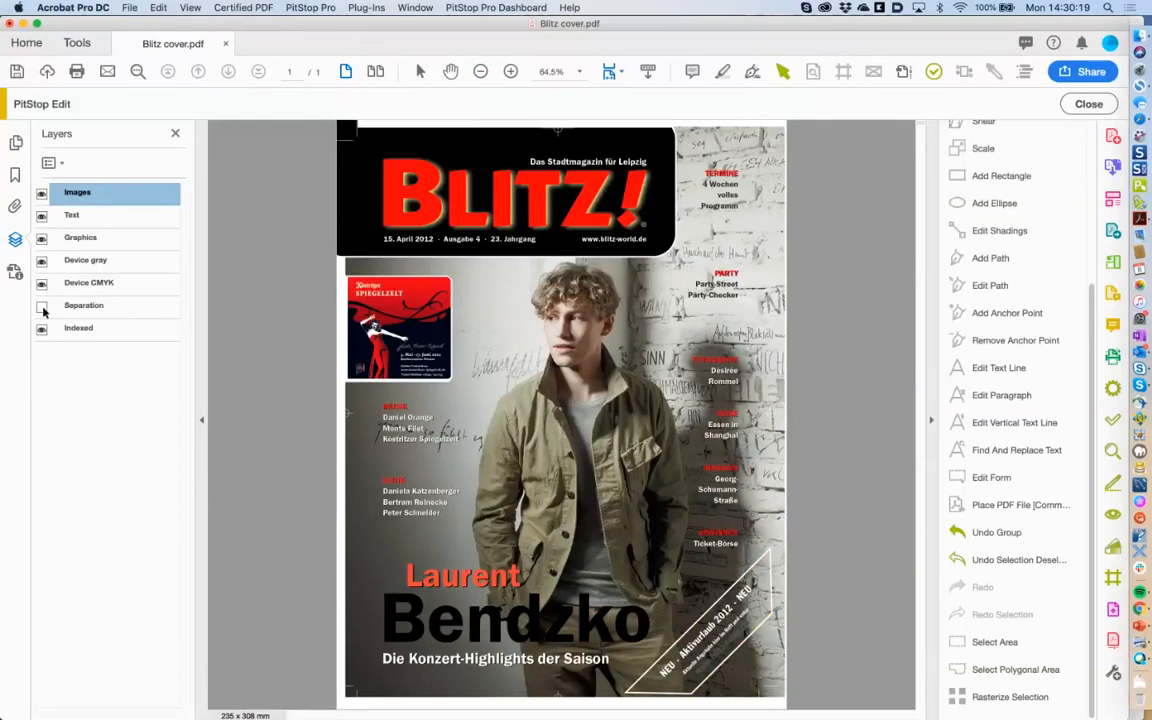
pyautogui.click(42, 307)
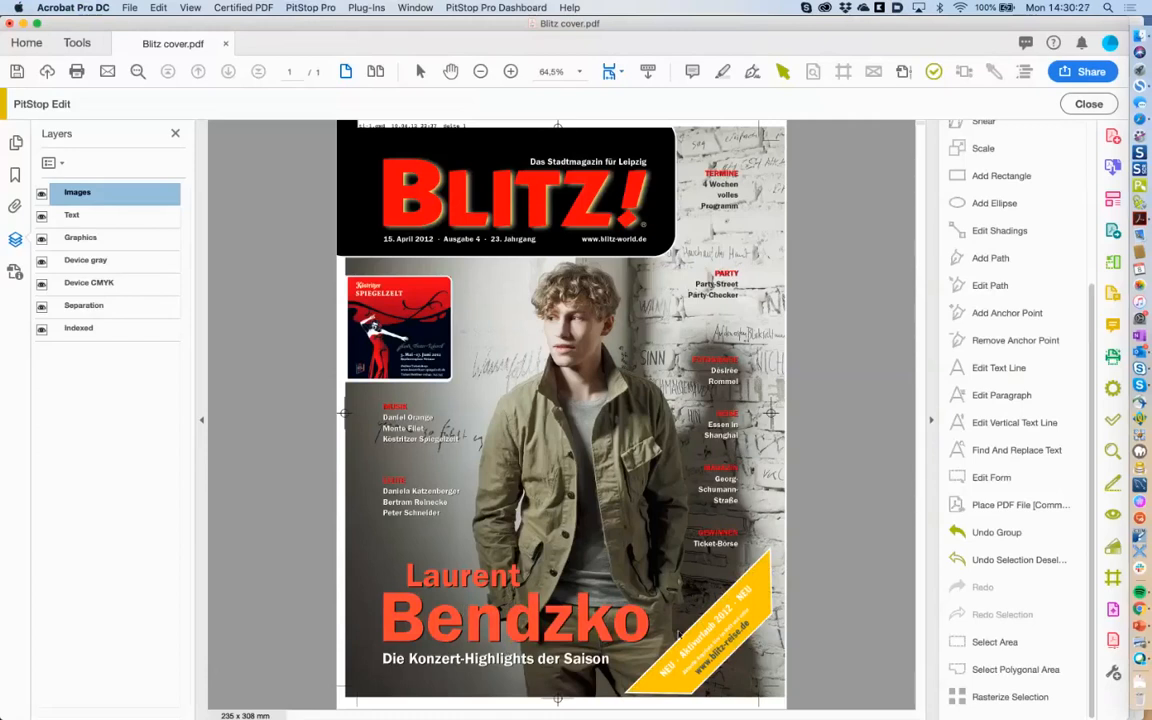
pyautogui.click(41, 306)
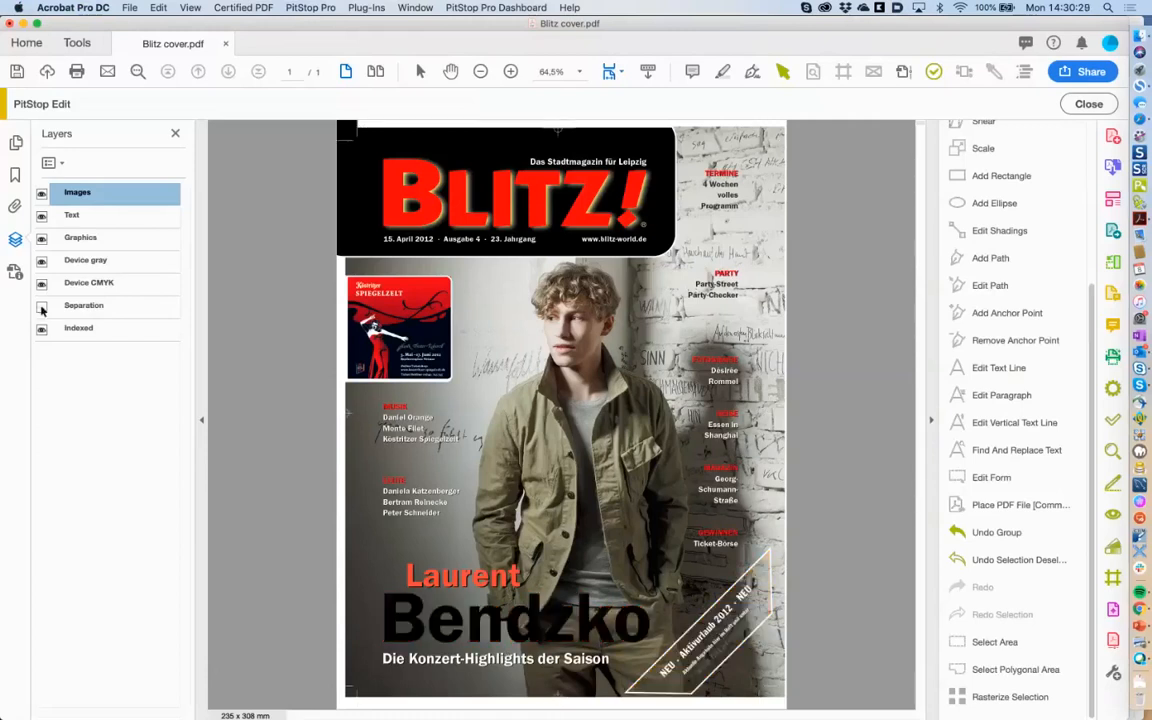
pyautogui.click(41, 306)
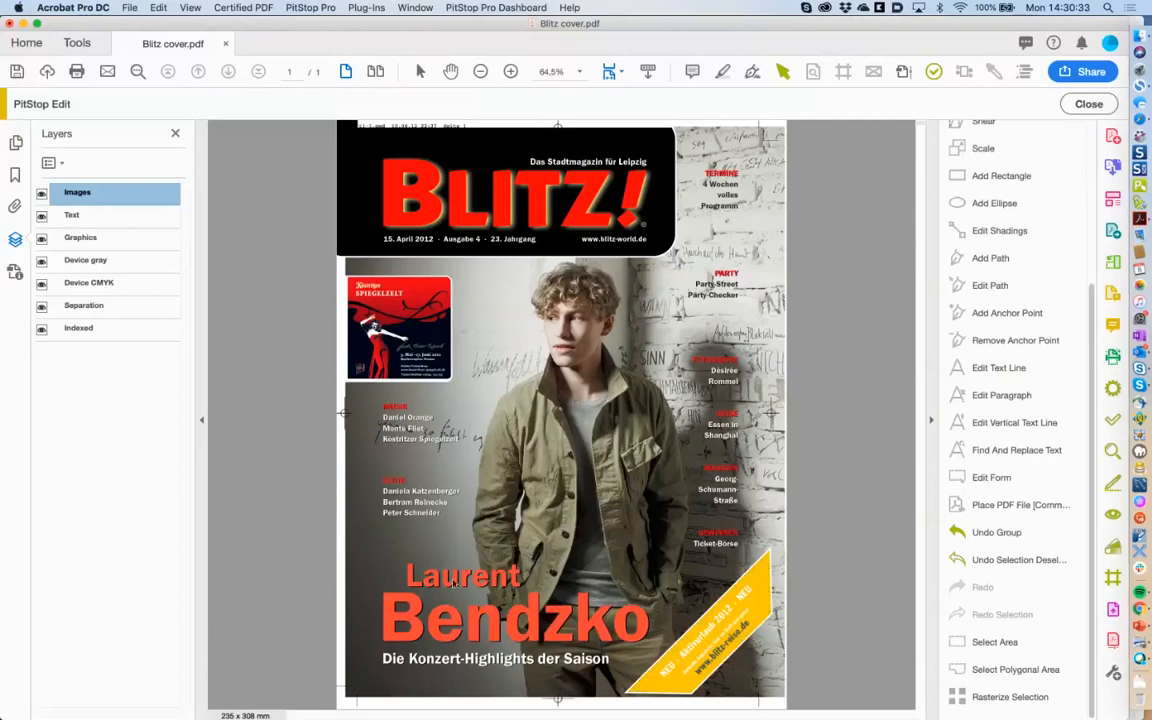
pyautogui.click(41, 306)
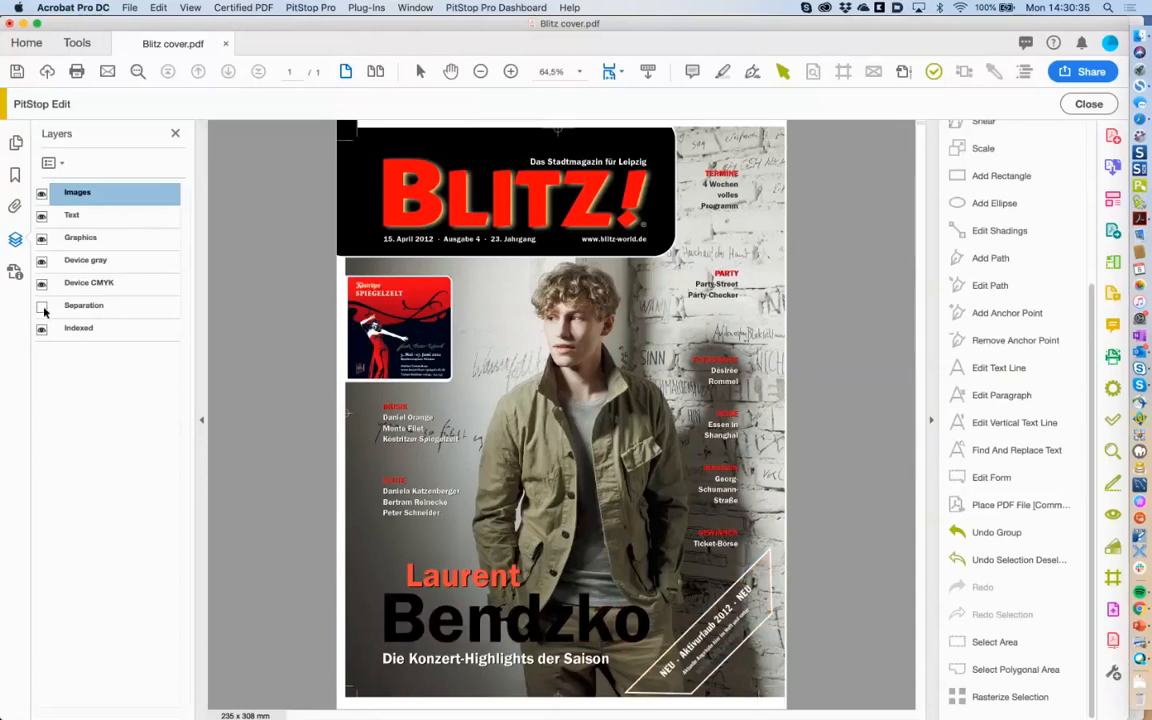
pyautogui.click(41, 306)
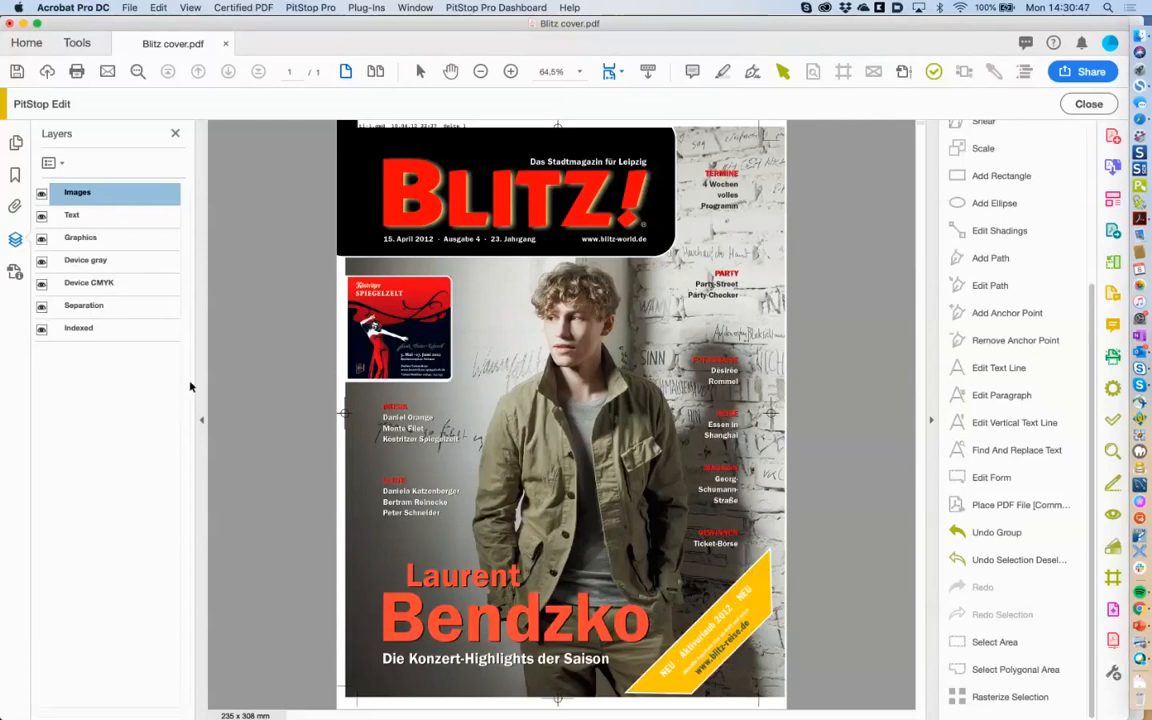
pyautogui.click(41, 307)
pyautogui.click(41, 307)
# Select the Laurent text line in the Enfocus Inspector and view its Prepress layer rule.
pyautogui.click(812, 71)
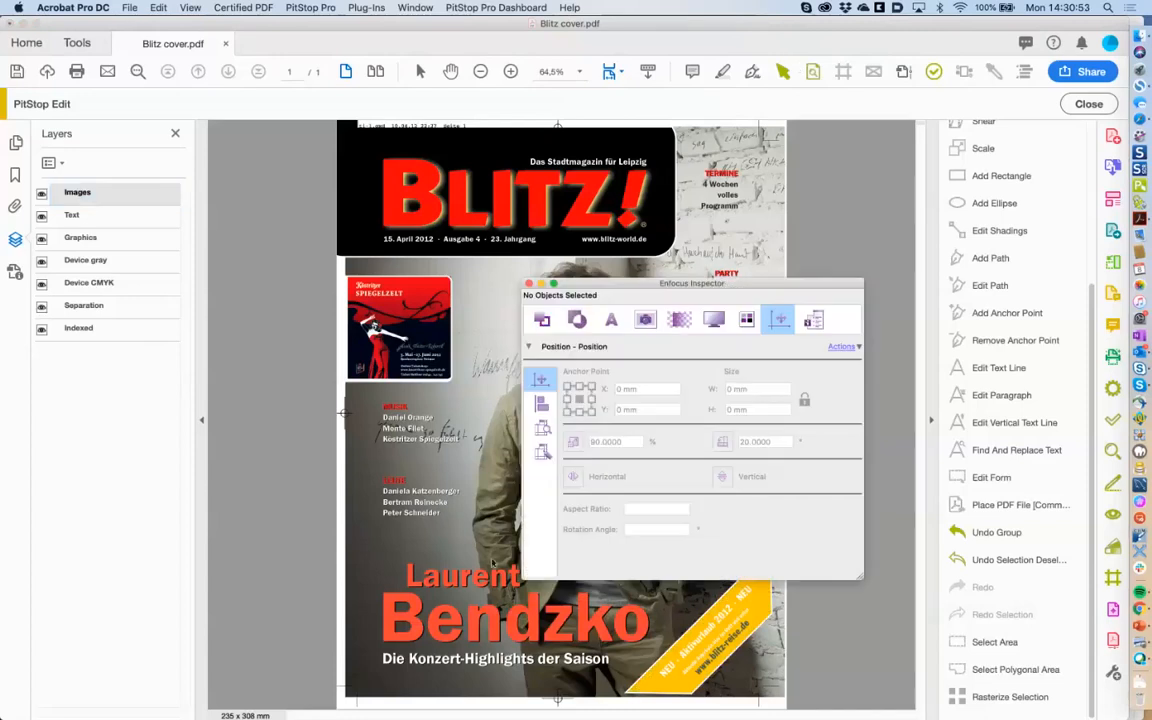
pyautogui.click(436, 580)
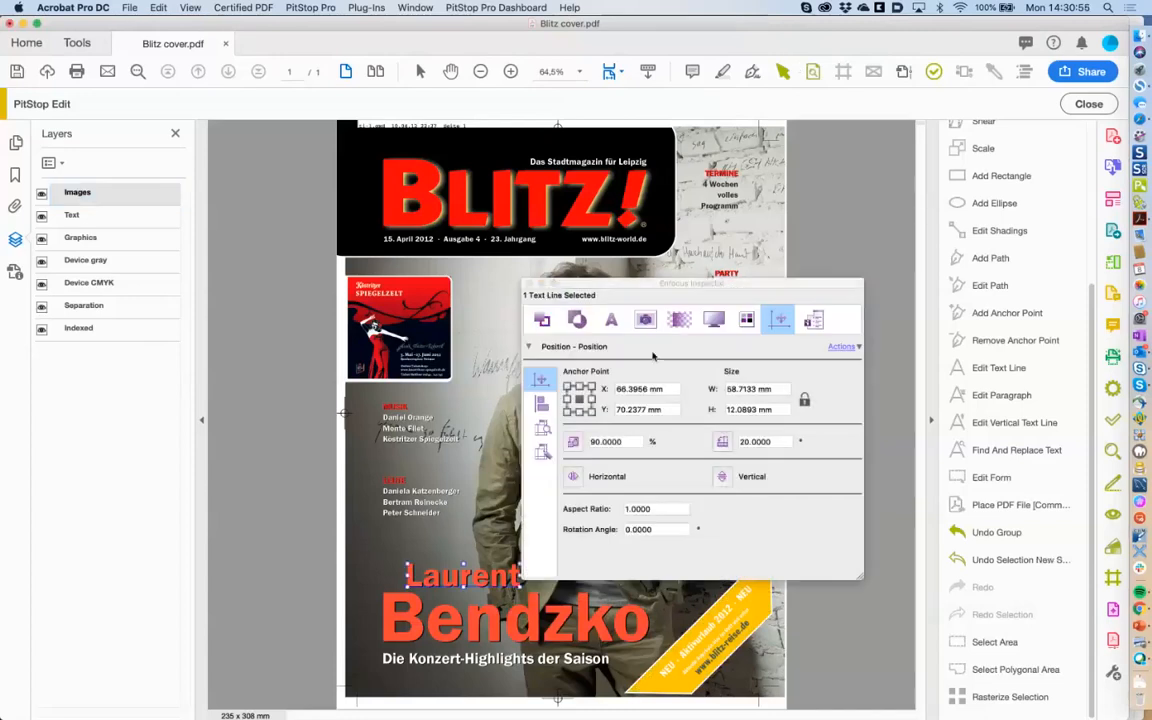
pyautogui.click(746, 320)
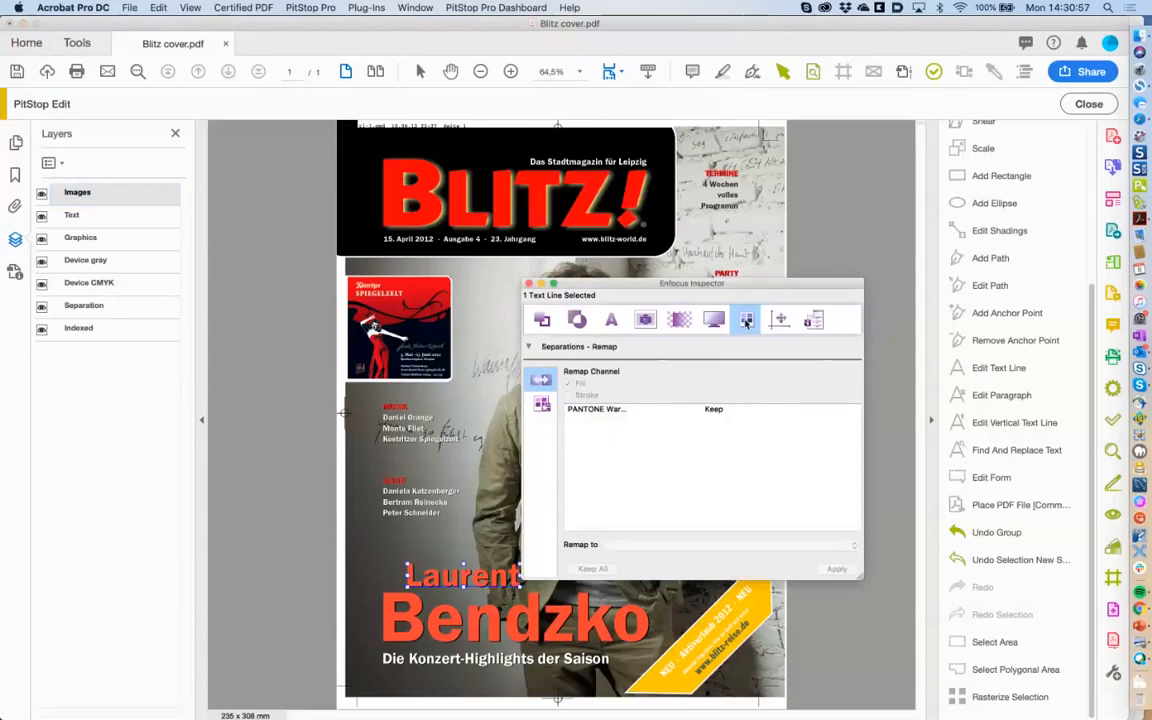
pyautogui.click(714, 320)
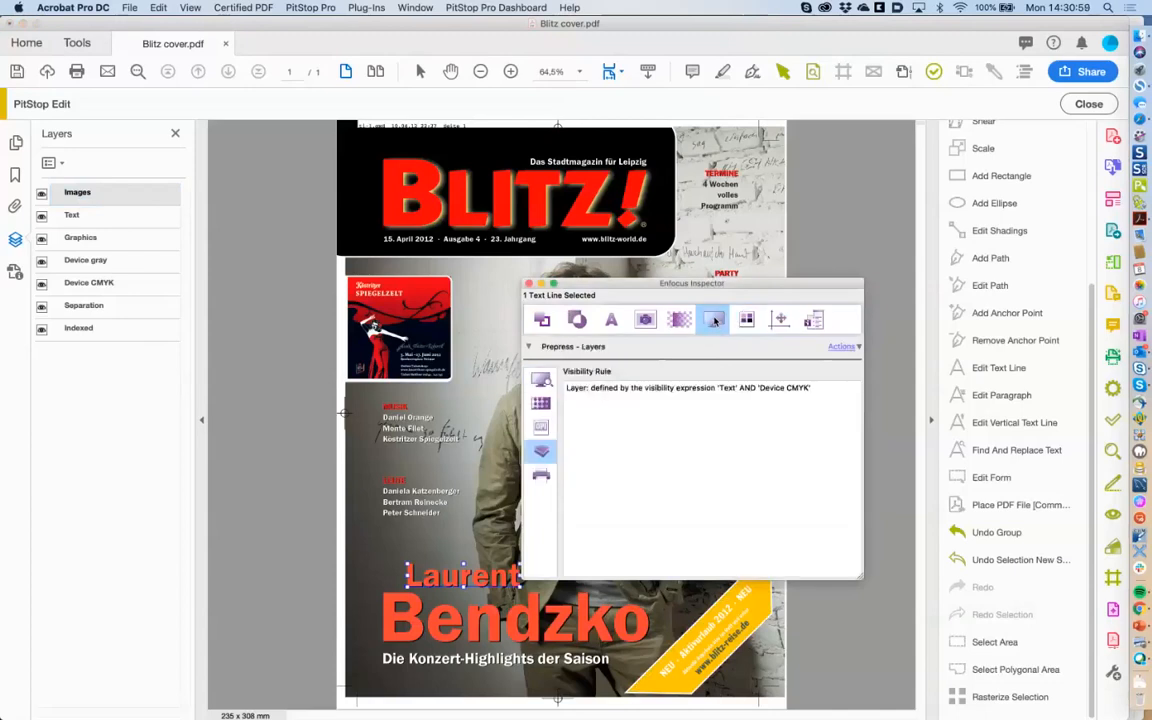
pyautogui.click(541, 379)
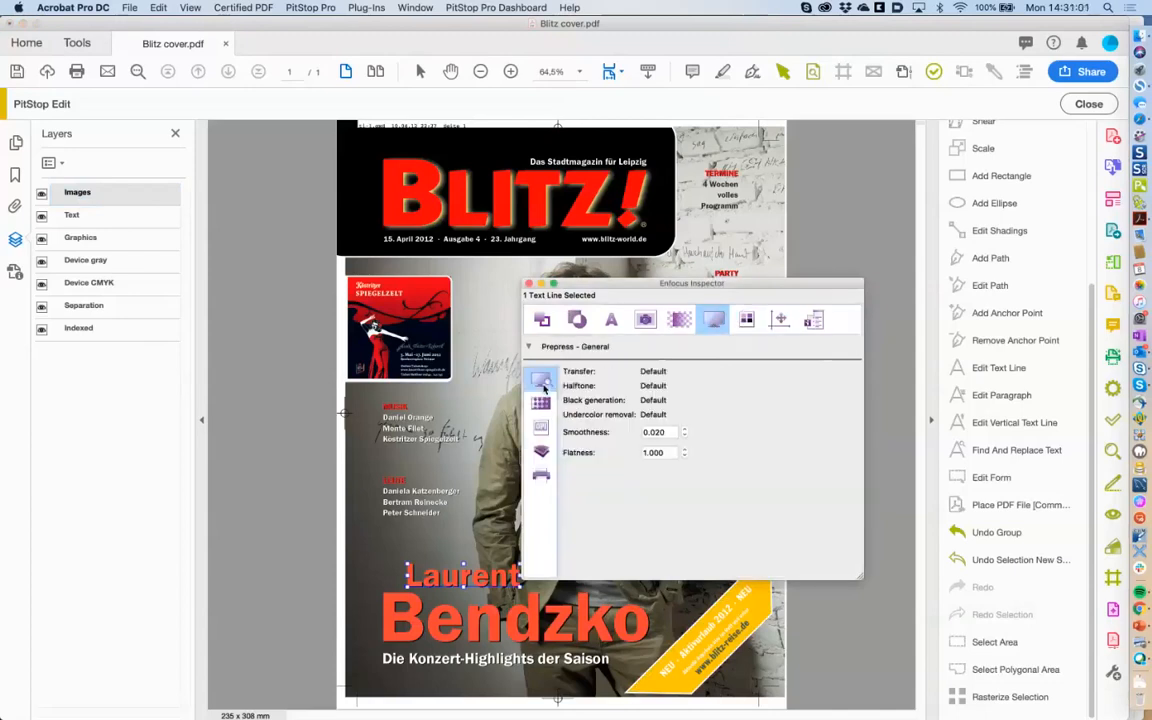
pyautogui.click(541, 452)
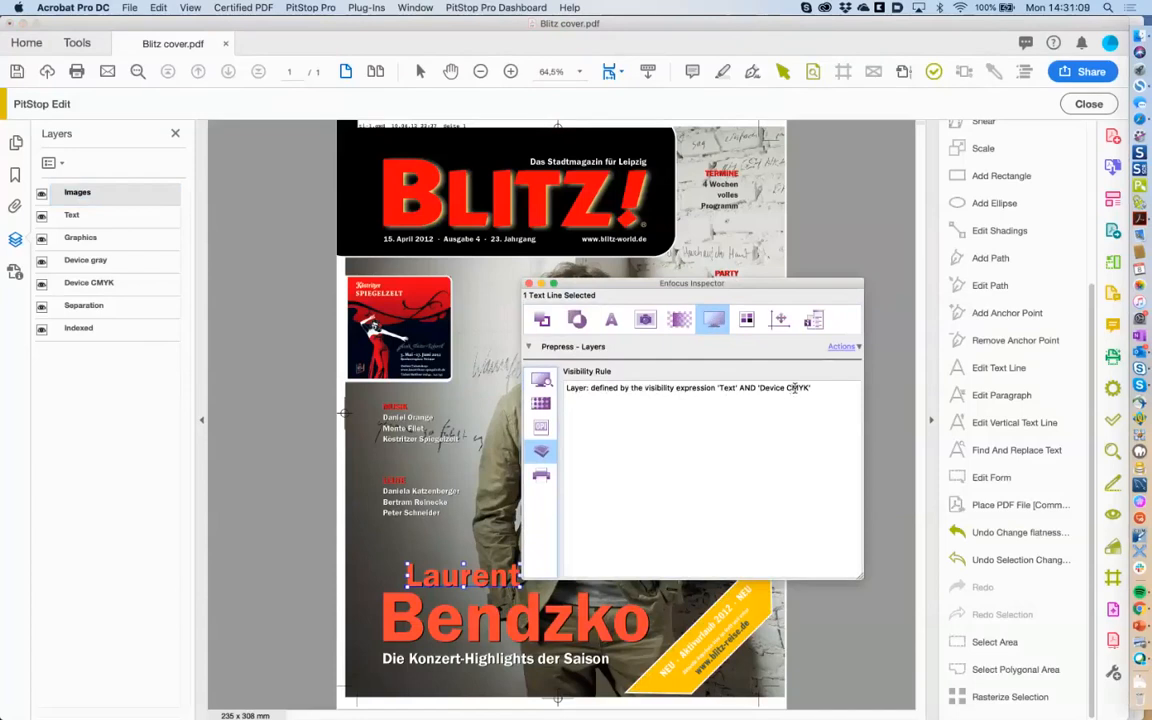
# Assign the Laurent text to another layer, then to the Text layer.
pyautogui.click(841, 346)
pyautogui.moveTo(852, 374)
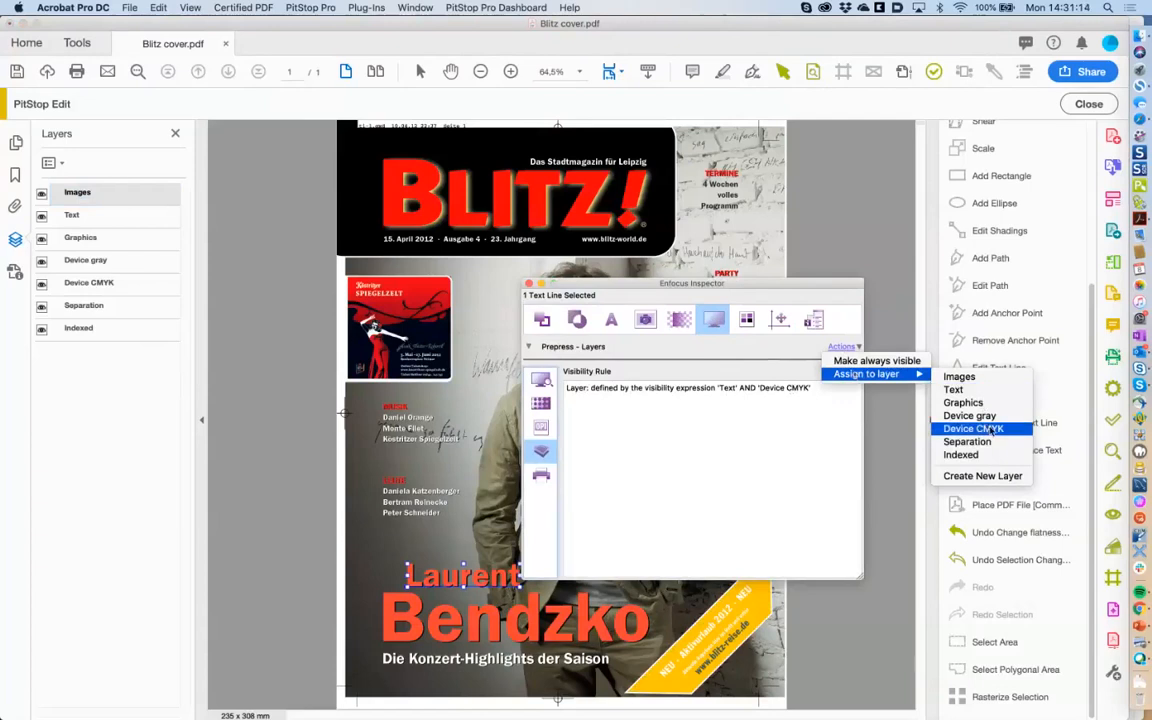
pyautogui.click(992, 430)
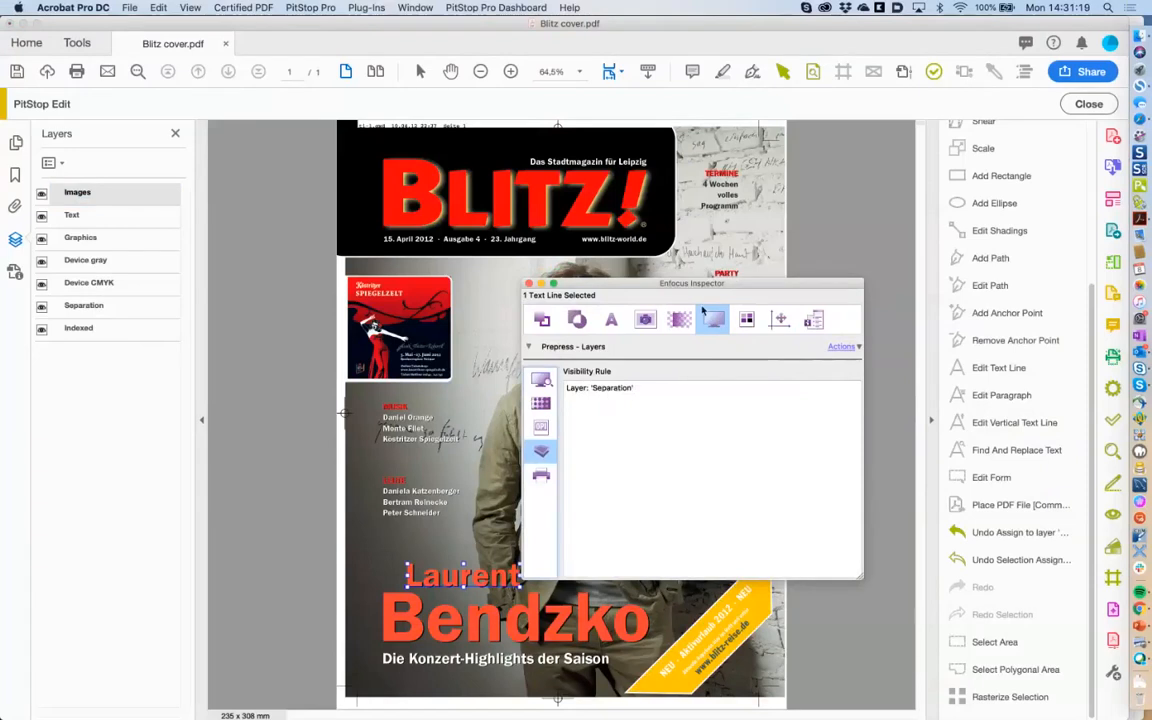
pyautogui.click(842, 347)
pyautogui.moveTo(851, 373)
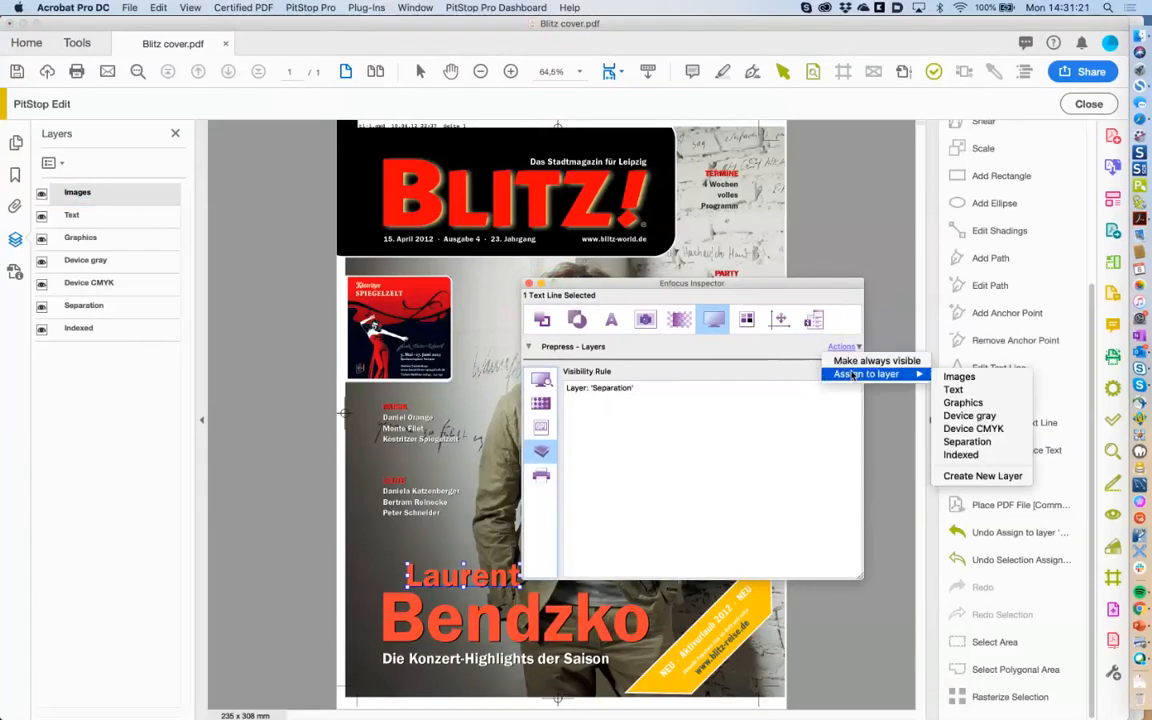
pyautogui.click(975, 390)
# Assign the Laurent text to the Separation layer and hide that layer to test it.
pyautogui.click(842, 347)
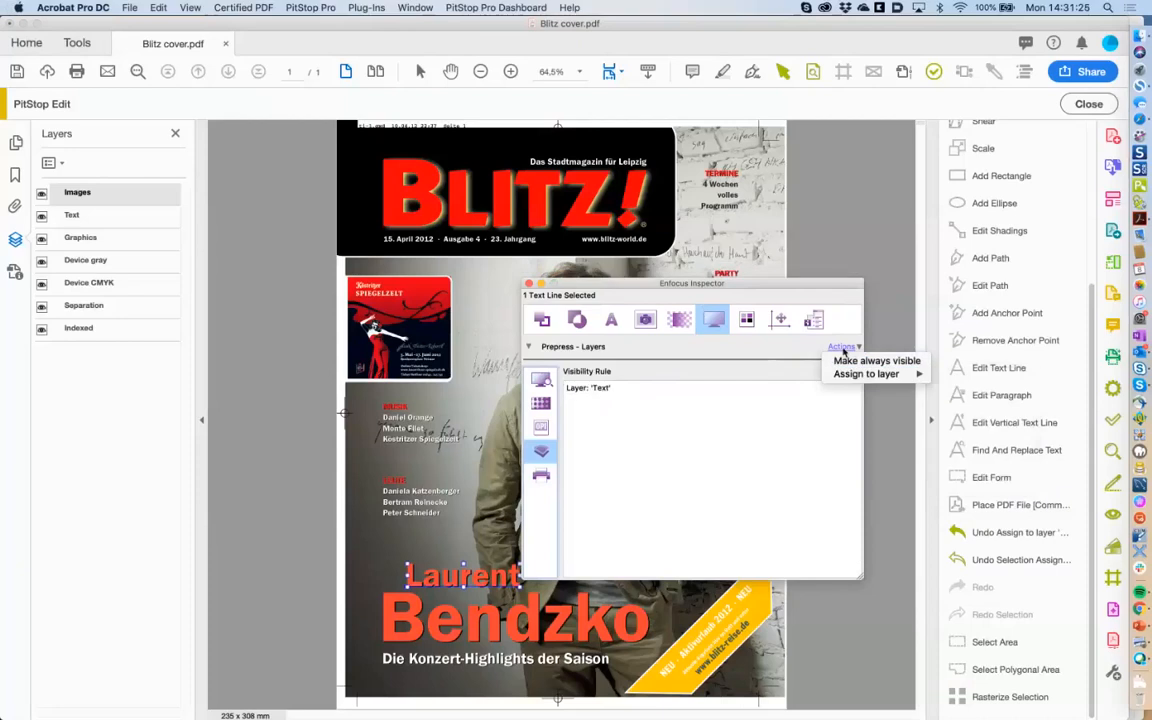
pyautogui.moveTo(866, 373)
pyautogui.click(966, 440)
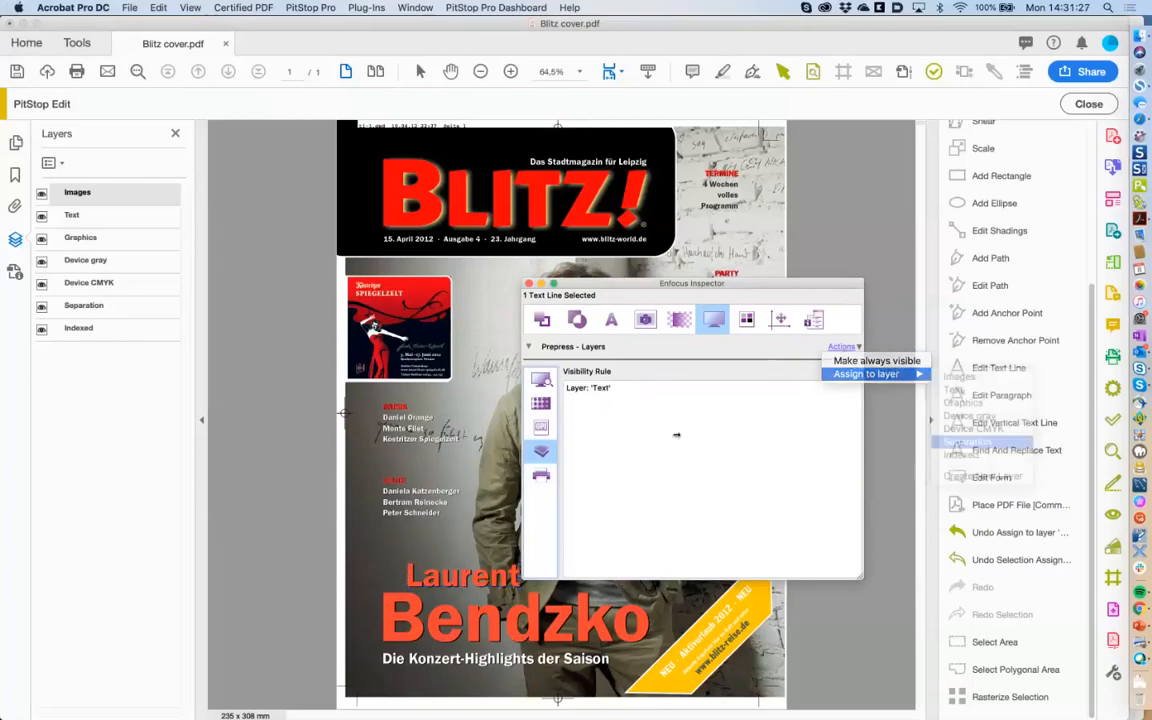
pyautogui.click(42, 309)
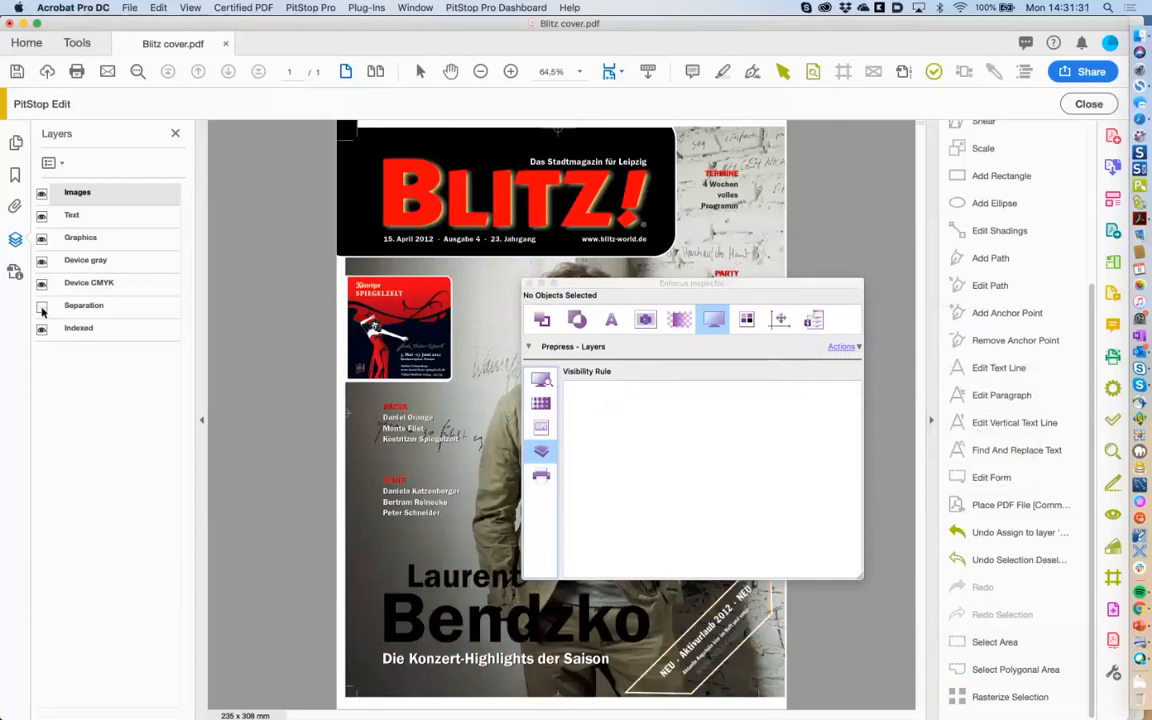
# Show the Separation layer again, move the Inspector aside, and select the Bendzko line.
pyautogui.click(42, 307)
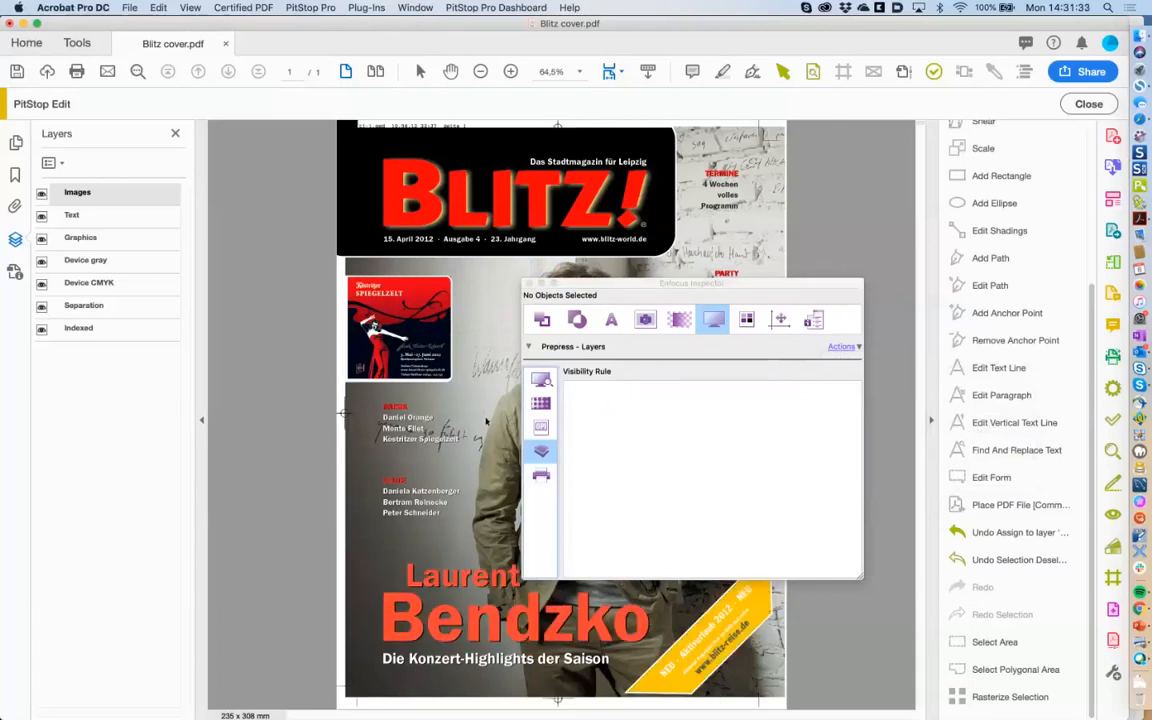
pyautogui.moveTo(564, 288); pyautogui.dragTo(657, 289)
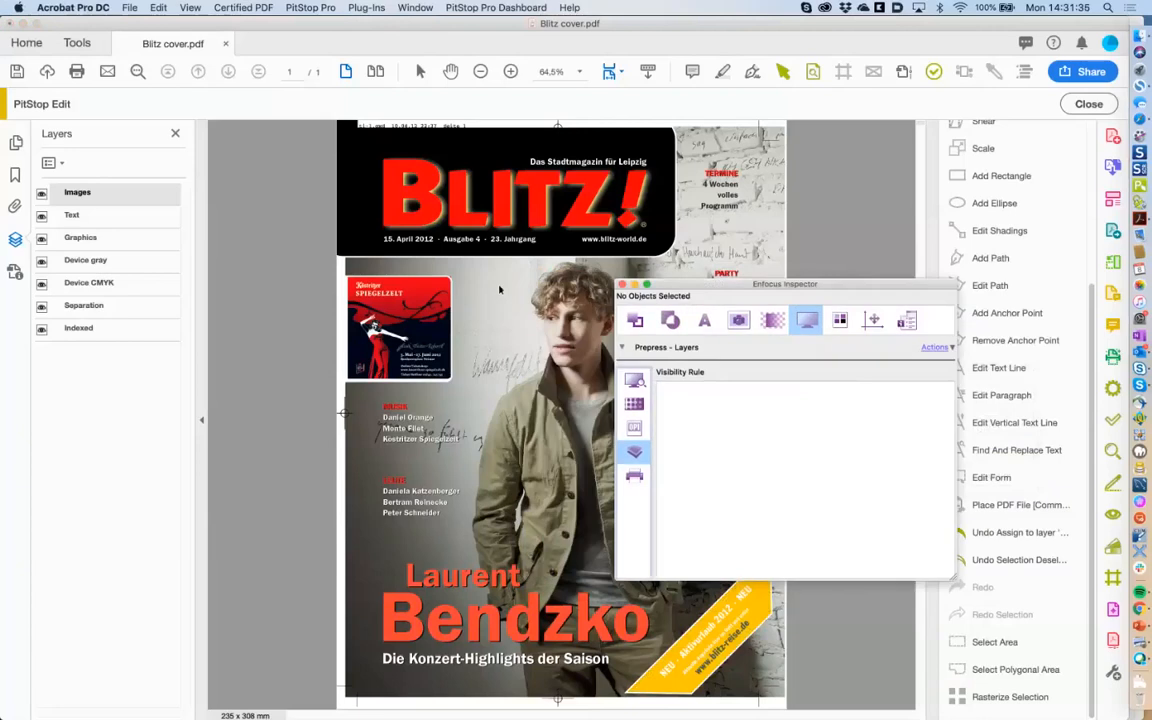
pyautogui.click(418, 626)
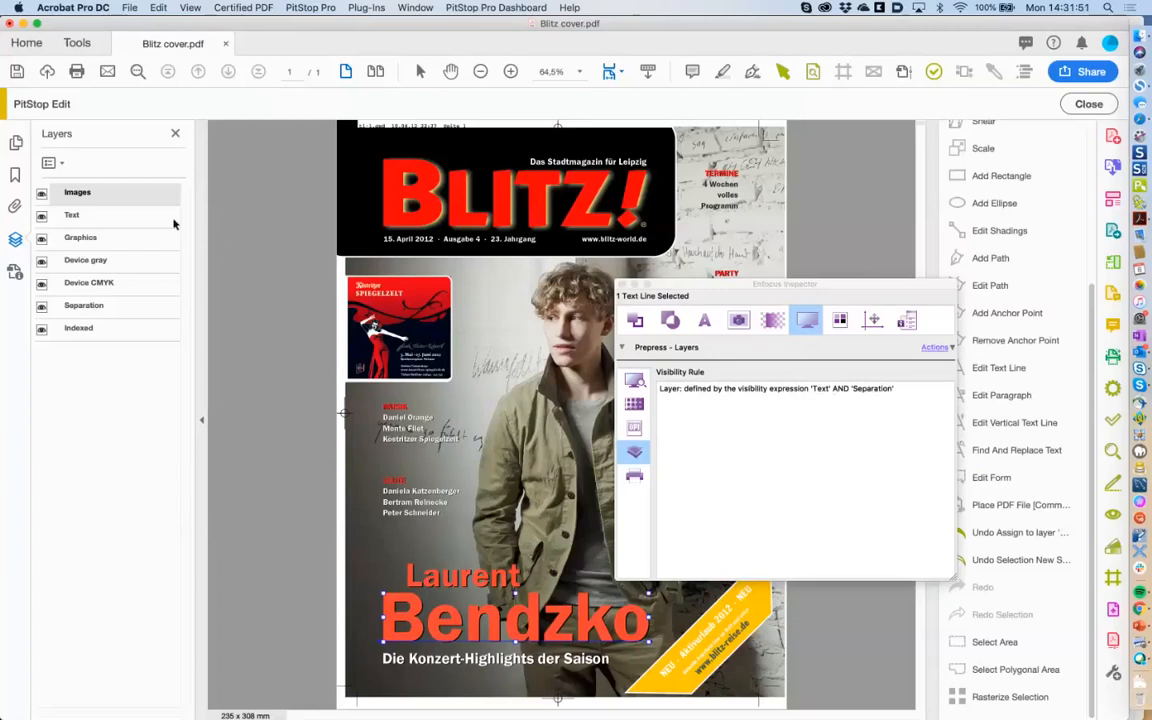
# Toggle Text, Graphics and Device gray layers off and on, then select the Laurent line to check its layer.
pyautogui.click(42, 216)
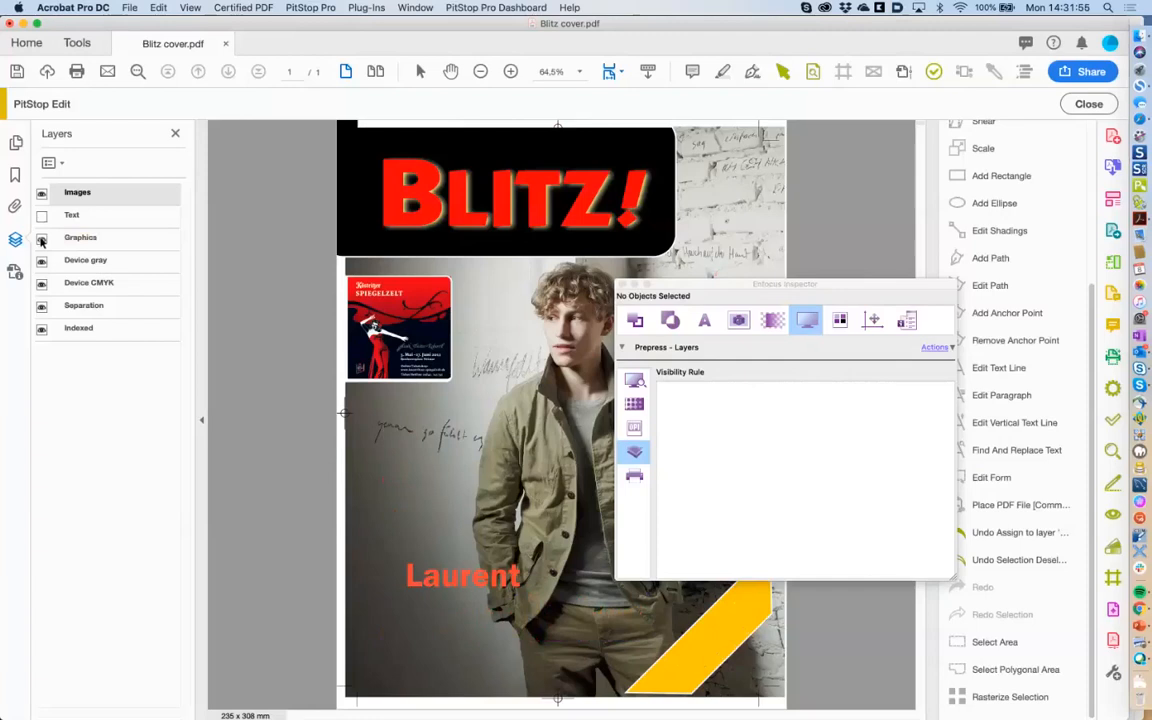
pyautogui.click(42, 239)
pyautogui.click(42, 261)
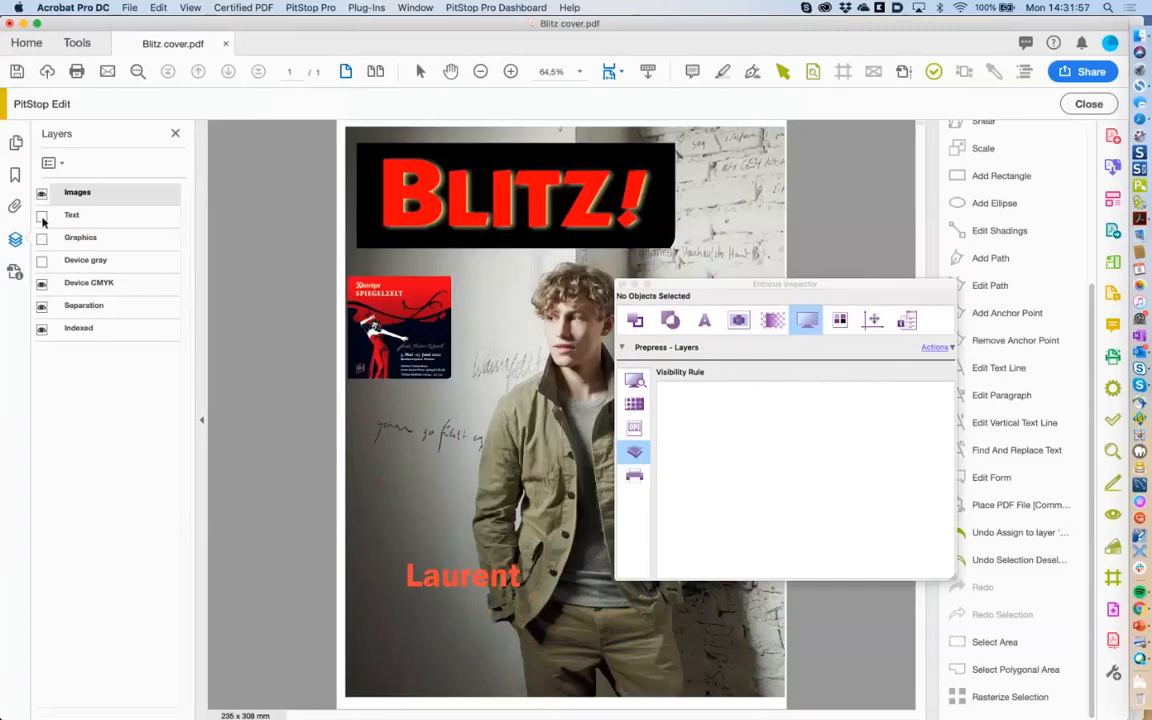
pyautogui.click(42, 217)
pyautogui.click(42, 239)
pyautogui.click(42, 261)
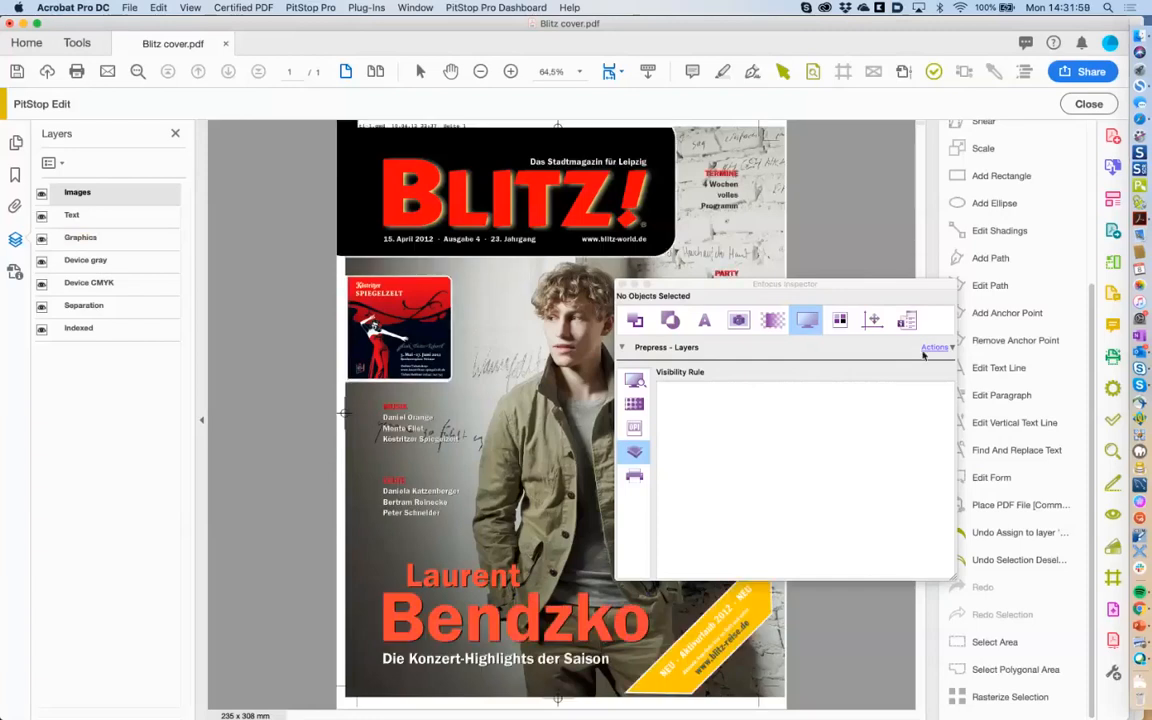
pyautogui.click(933, 348)
pyautogui.click(936, 349)
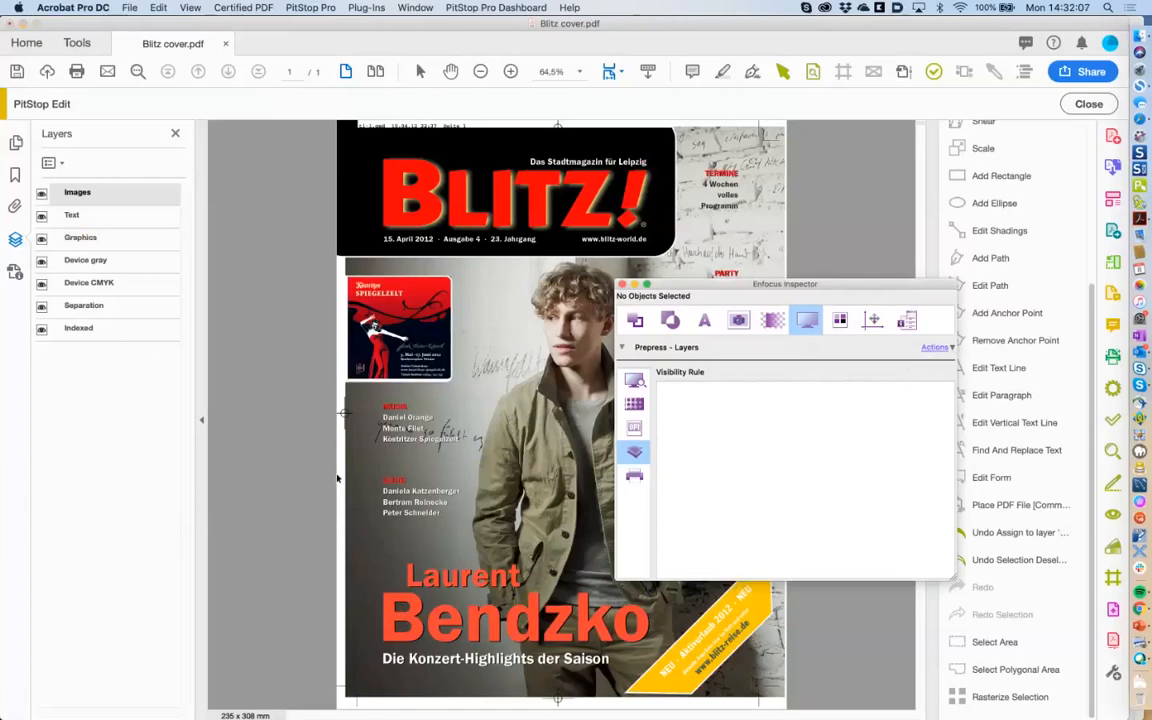
pyautogui.click(462, 576)
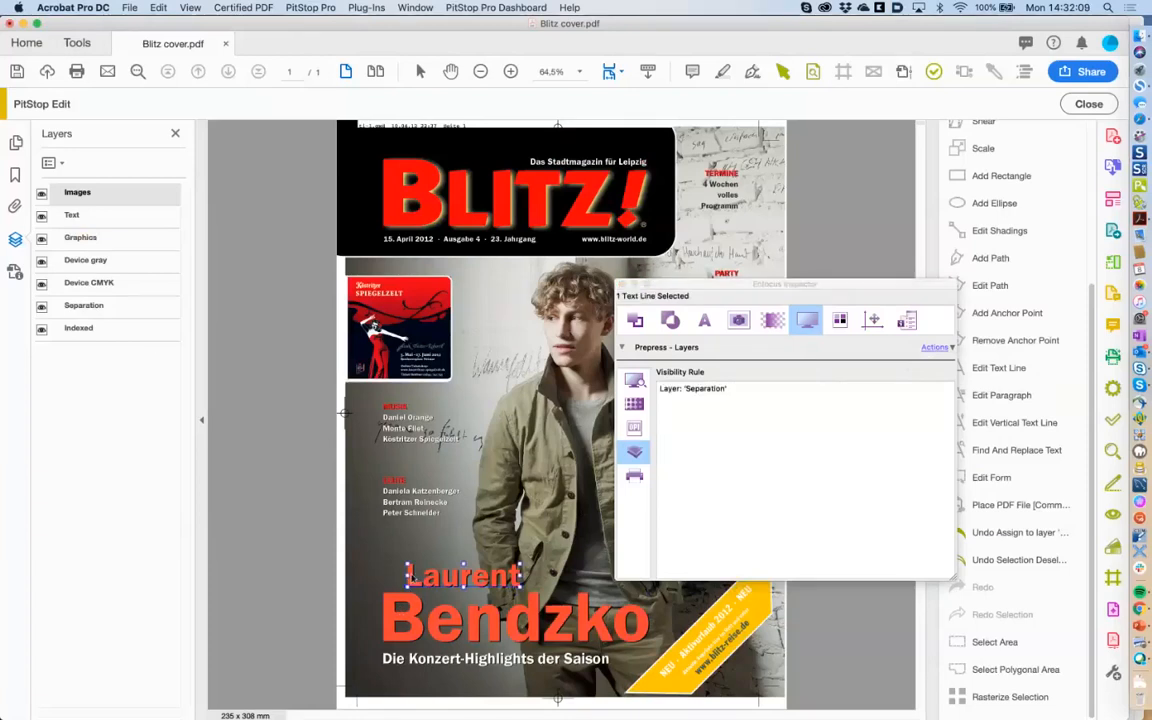
# Make the Laurent line 'always visible' regardless of layer and close the Enfocus Inspector.
pyautogui.click(935, 347)
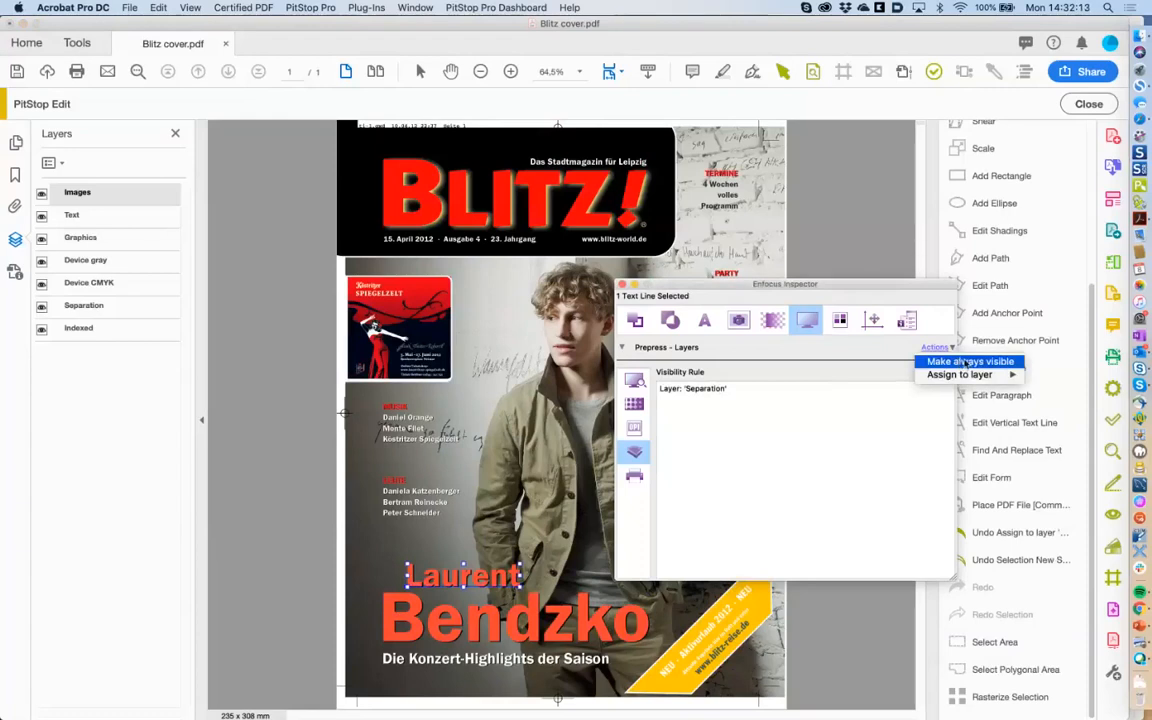
pyautogui.click(955, 362)
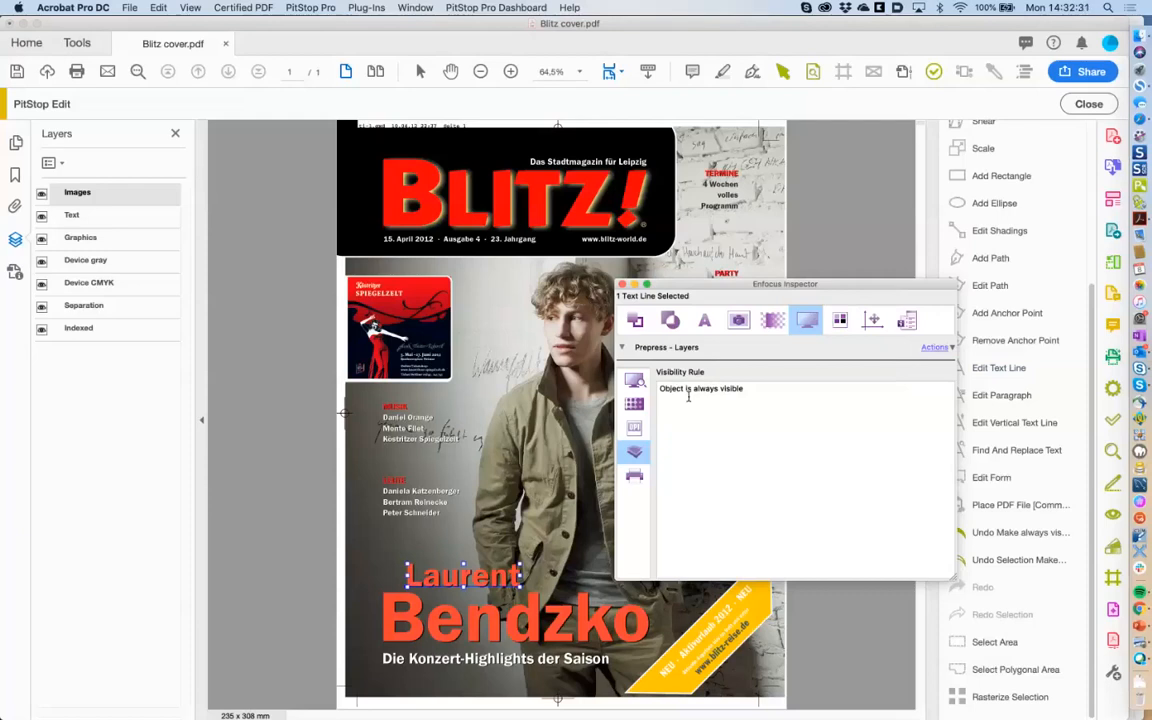
pyautogui.click(622, 284)
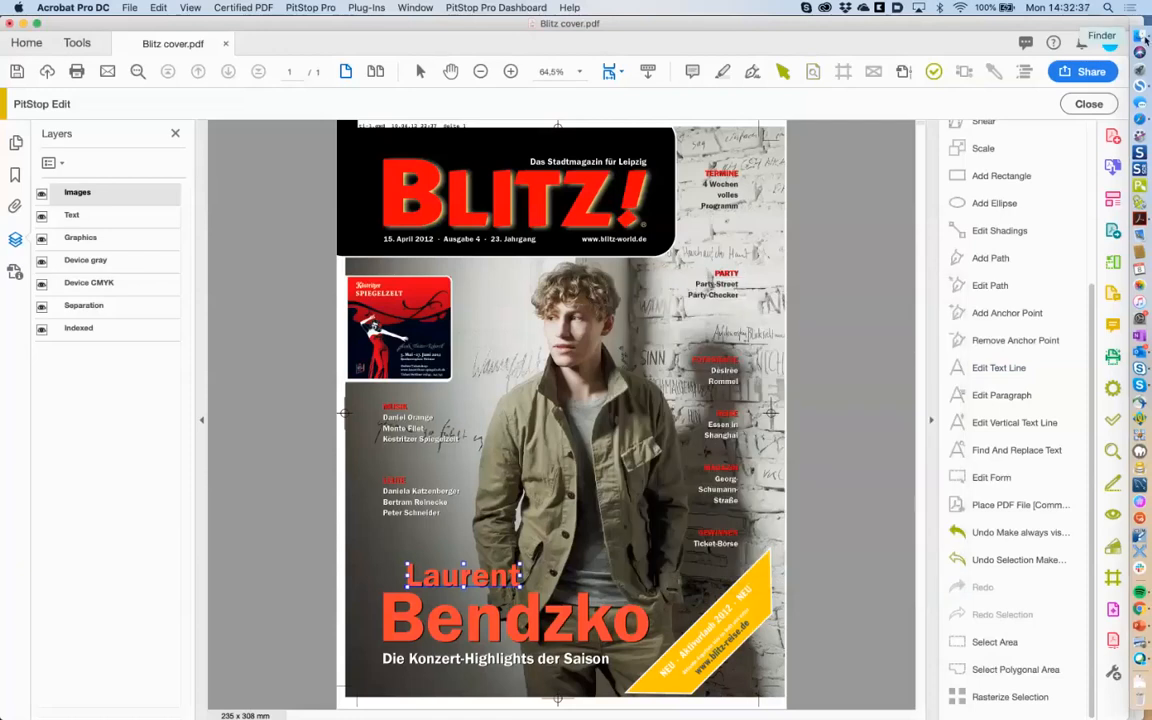
# Open HP-EPM-Preflight-product-guide v2.pdf from the 'place pdf, page boxes' folder in Finder.
pyautogui.click(1145, 38)
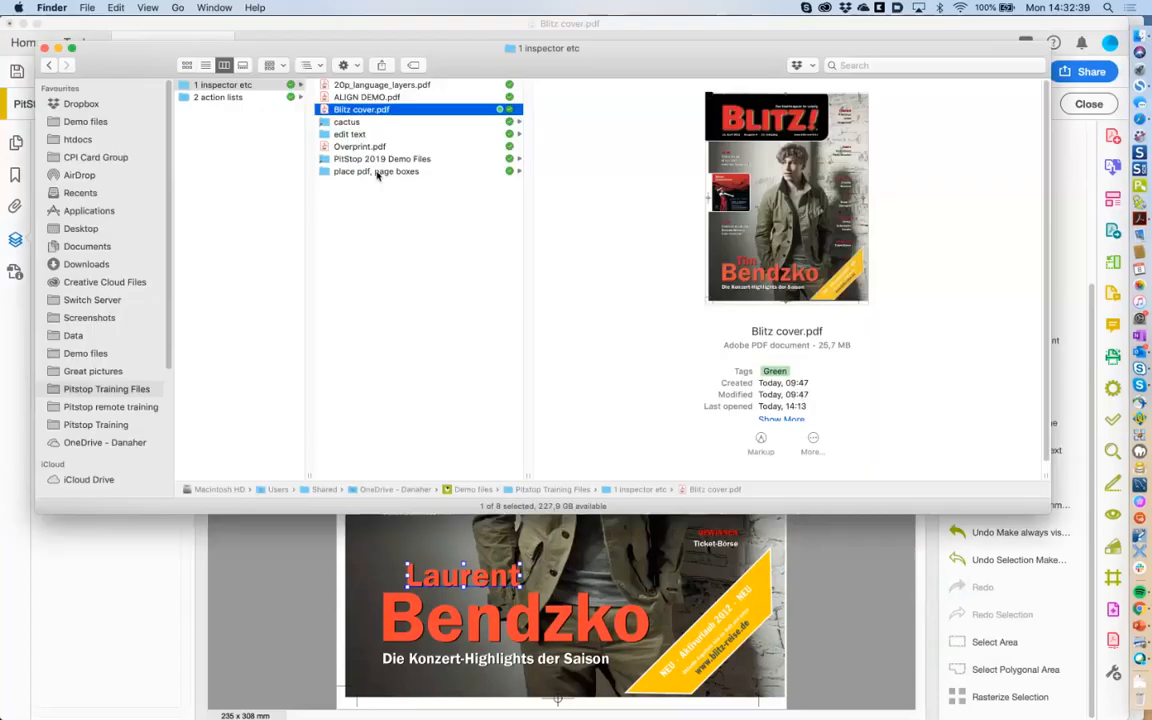
pyautogui.click(385, 171)
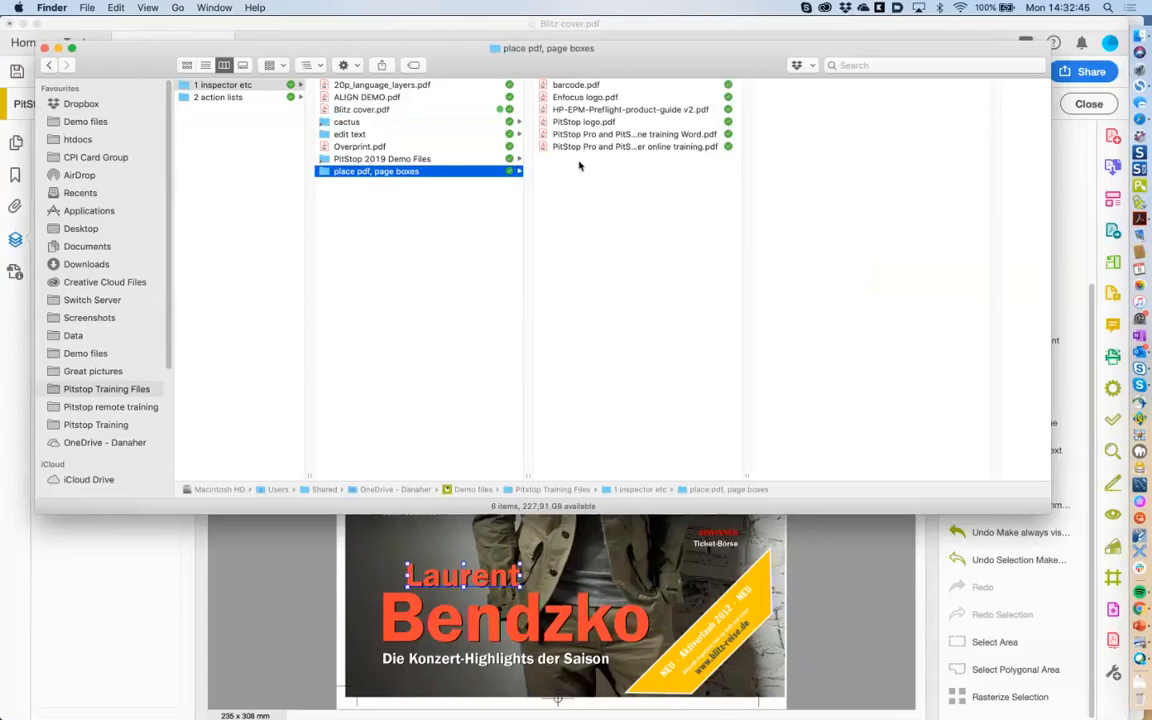
pyautogui.click(638, 111)
pyautogui.click(645, 111)
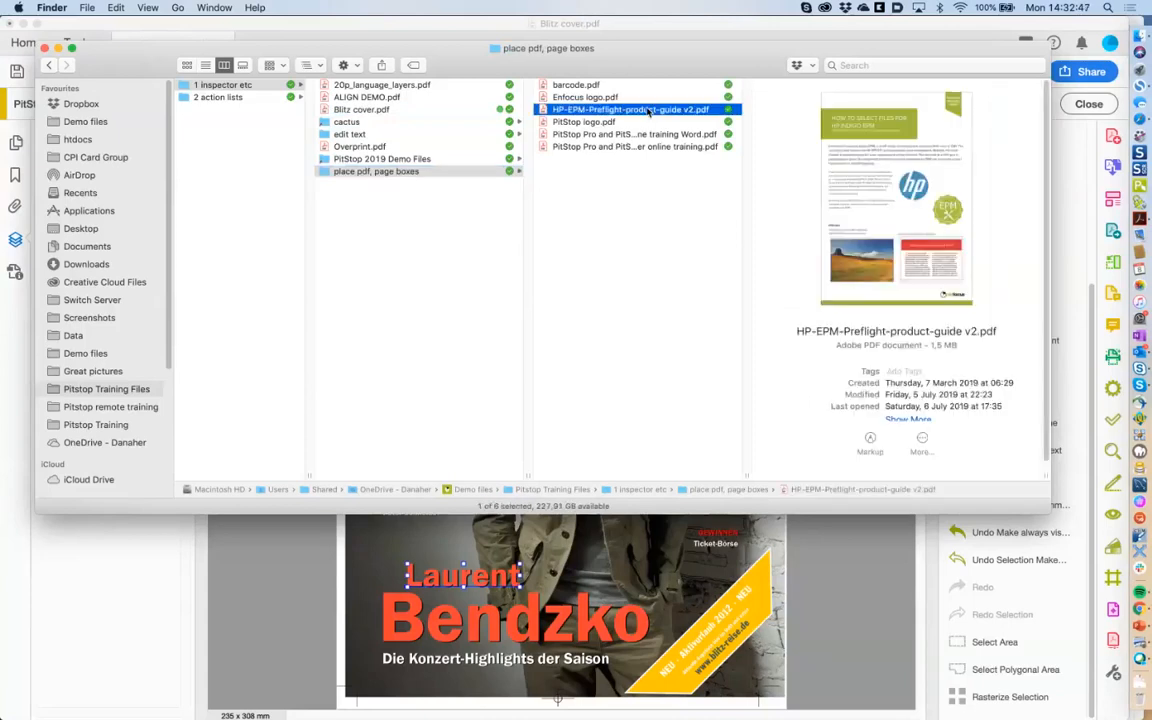
pyautogui.doubleClick(648, 111)
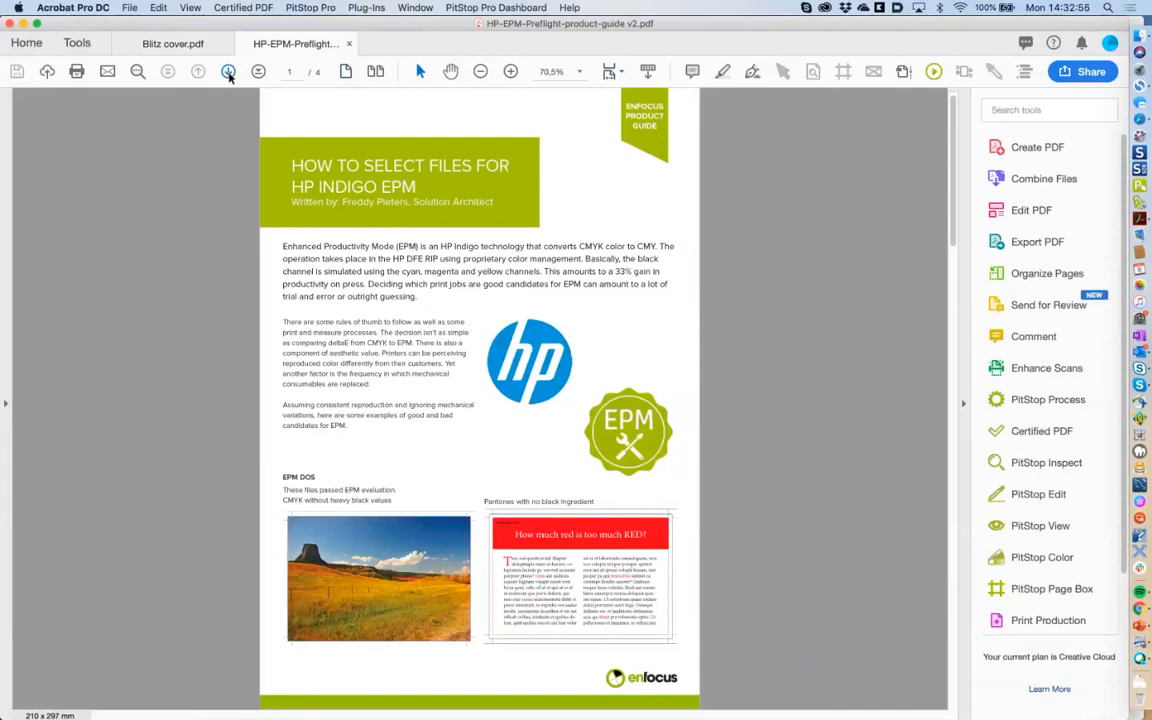
# Go to page 4 and zoom to 125% on the Contact Us box, then select barcode.pdf in Finder.
pyautogui.click(228, 72)
pyautogui.click(228, 72)
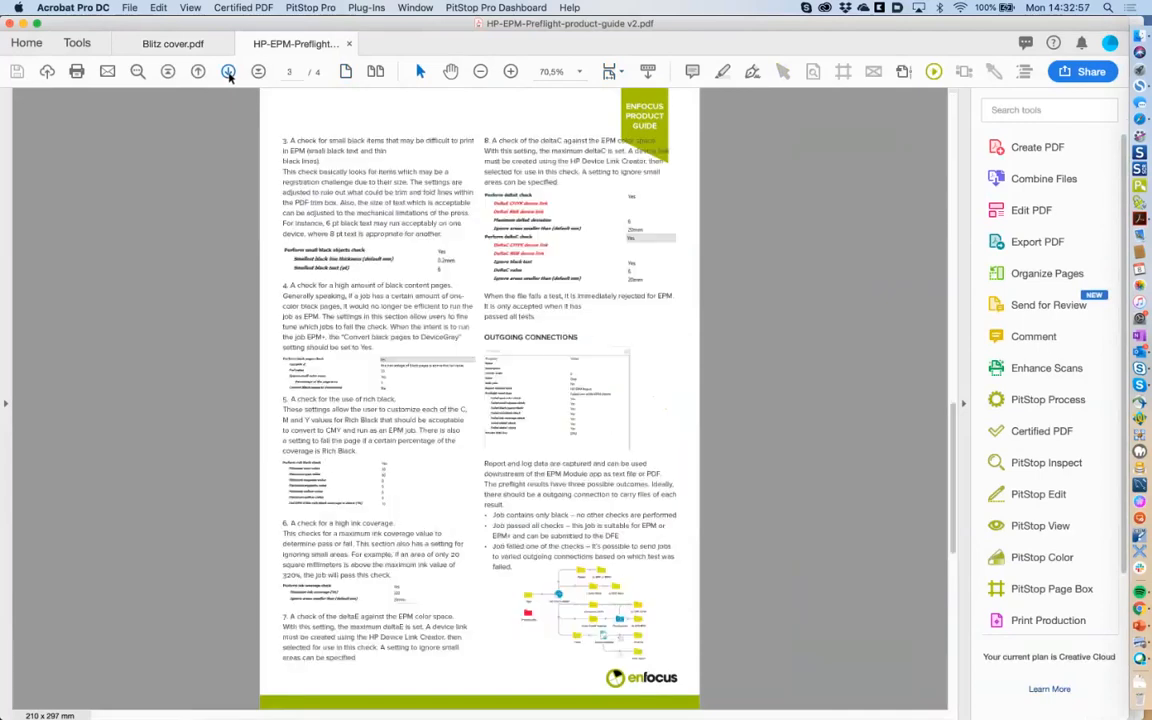
pyautogui.click(228, 72)
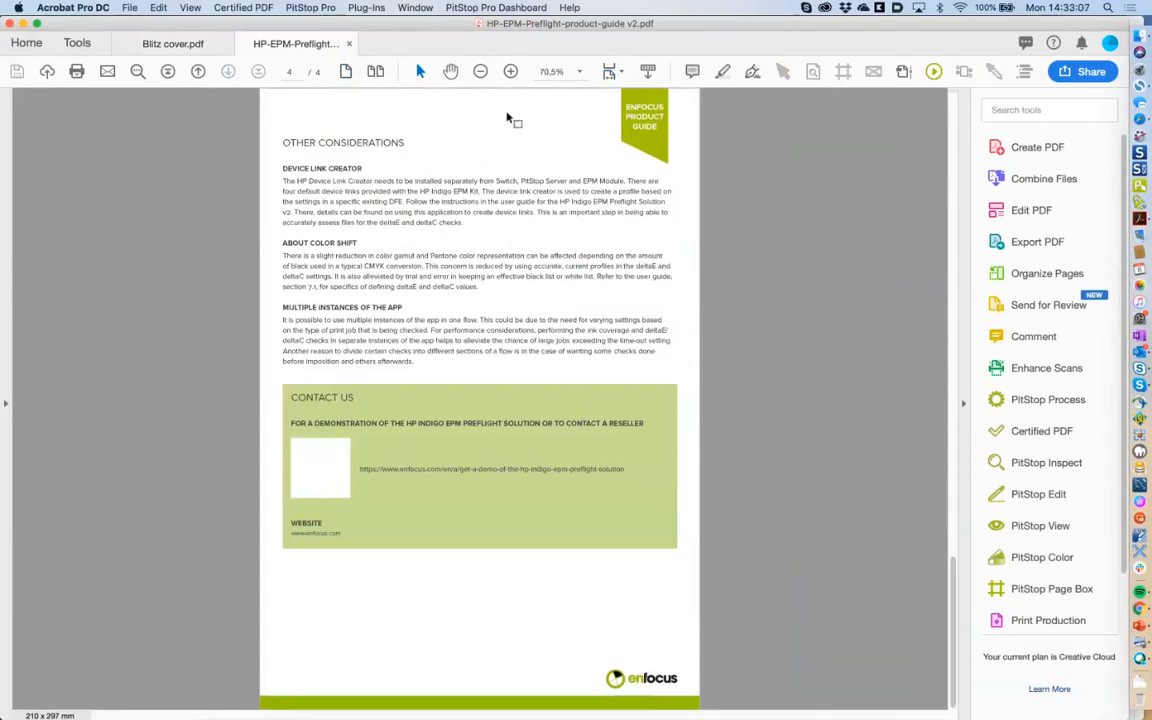
pyautogui.click(511, 71)
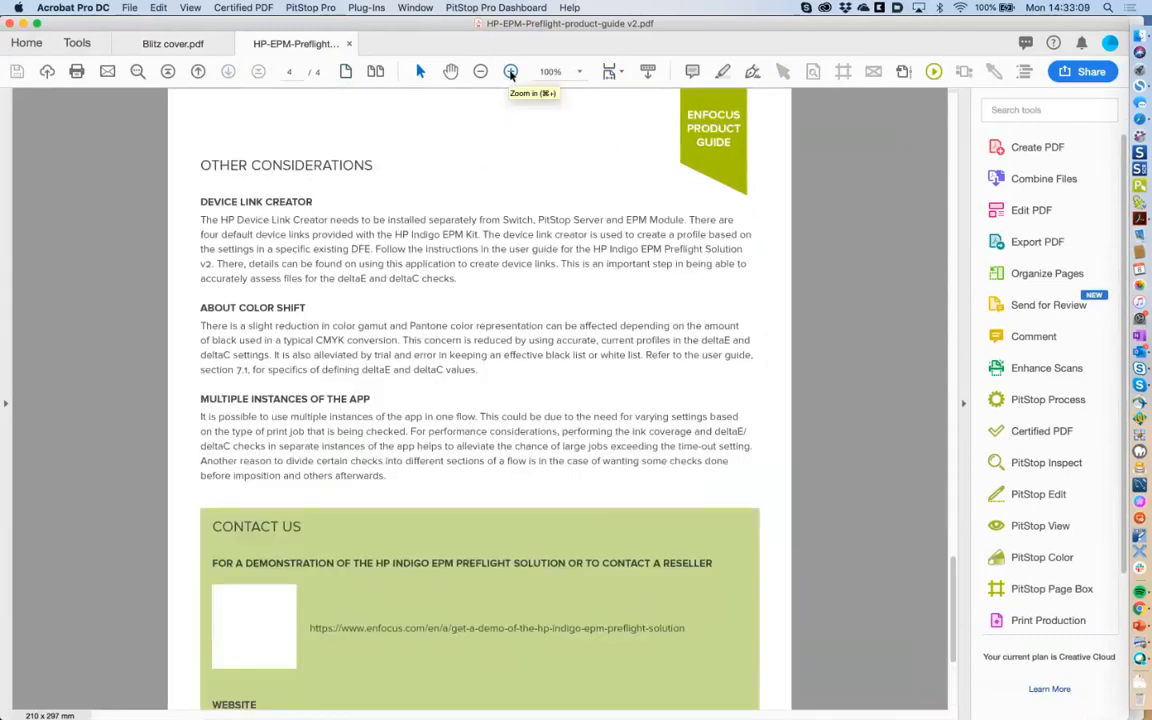
pyautogui.click(511, 71)
pyautogui.moveTo(954, 571); pyautogui.dragTo(958, 637)
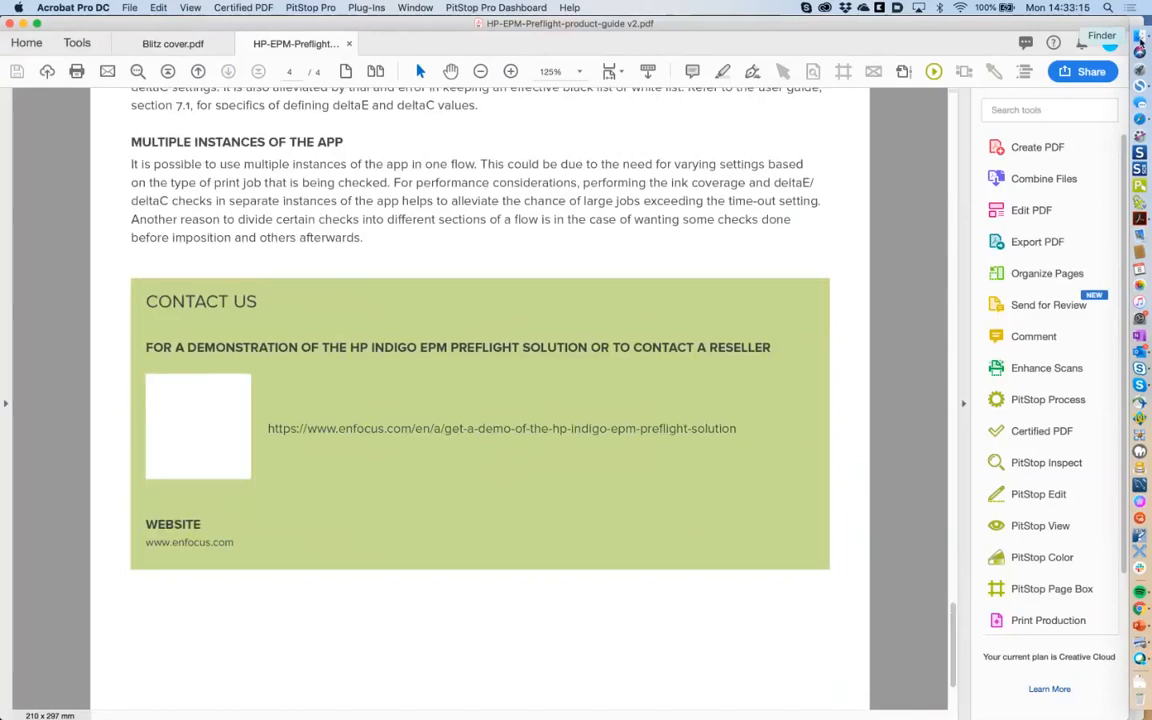
pyautogui.click(1139, 47)
pyautogui.click(565, 86)
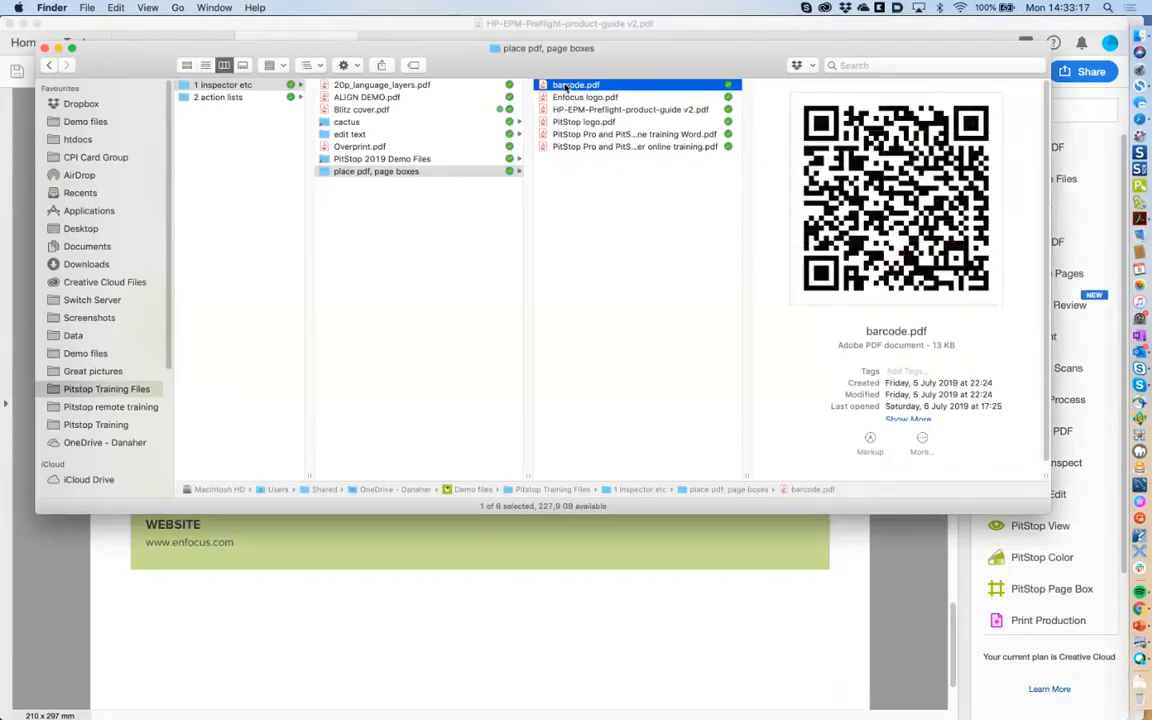
# Open barcode.pdf from Finder in a new Acrobat tab.
pyautogui.doubleClick(573, 86)
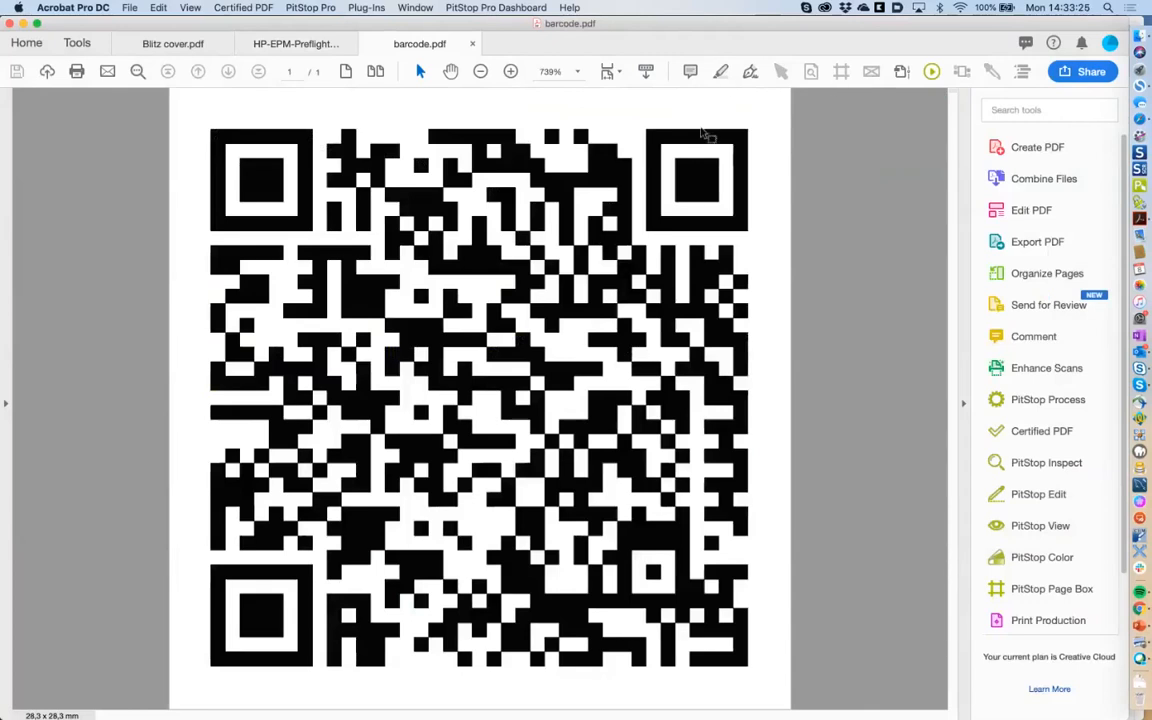
# Toggle PitStop's Show Wireframe view on and off for the barcode.pdf QR code.
pyautogui.click(870, 72)
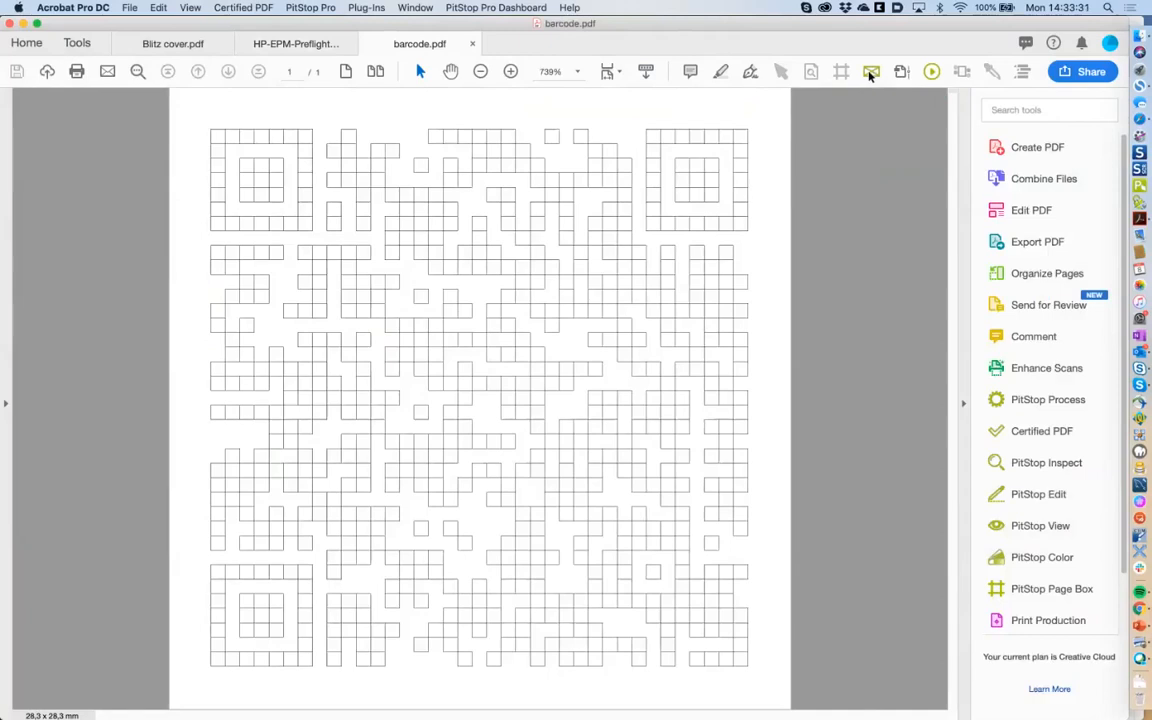
pyautogui.click(870, 72)
pyautogui.click(870, 72)
# Return to the guide, preview its pages in wireframe, then choose PitStop's Select Object tool.
pyautogui.click(300, 44)
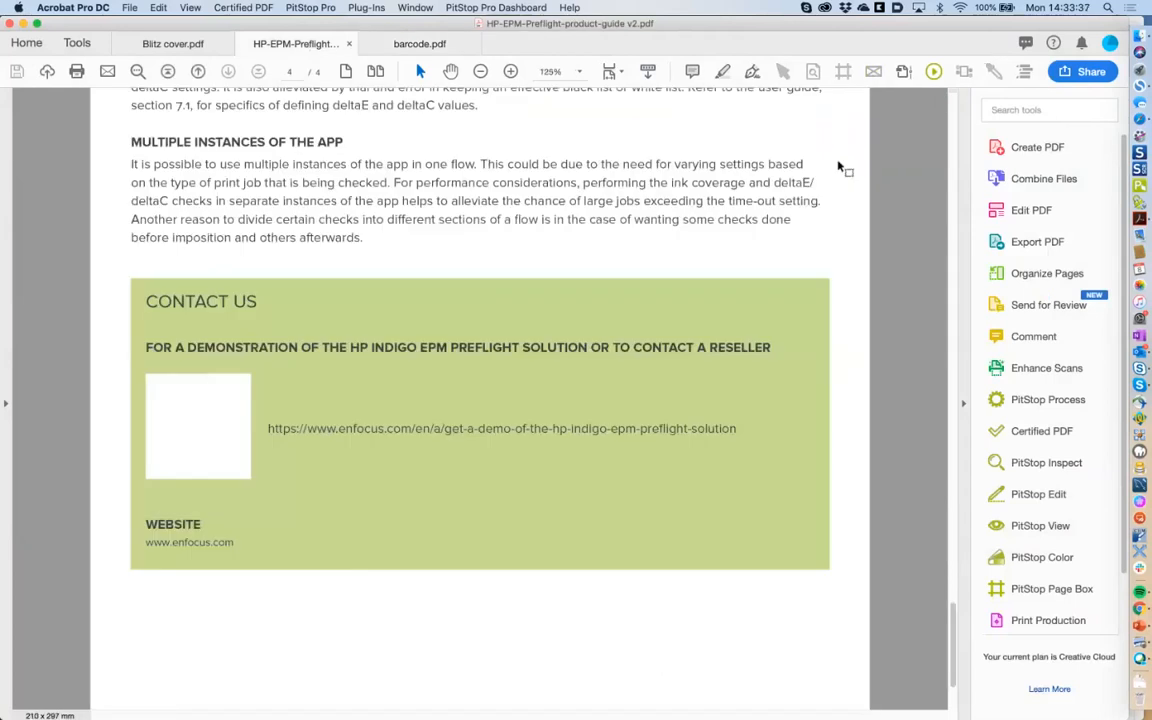
pyautogui.scroll(10, 956, 621)
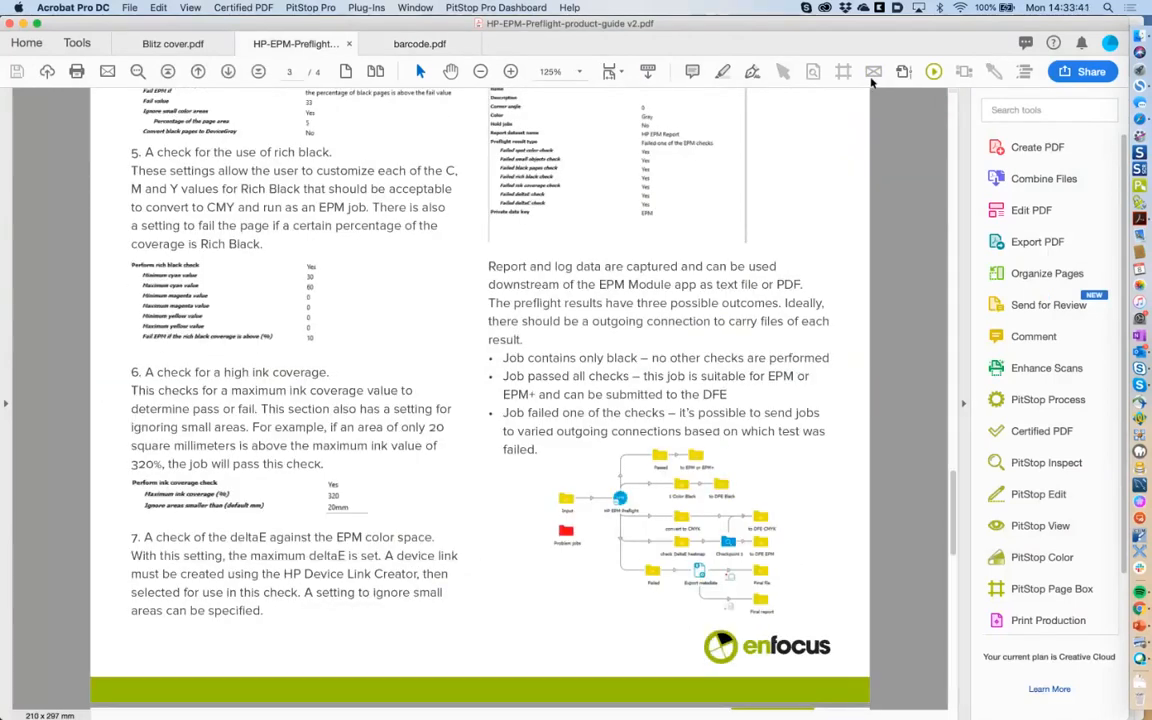
pyautogui.click(873, 72)
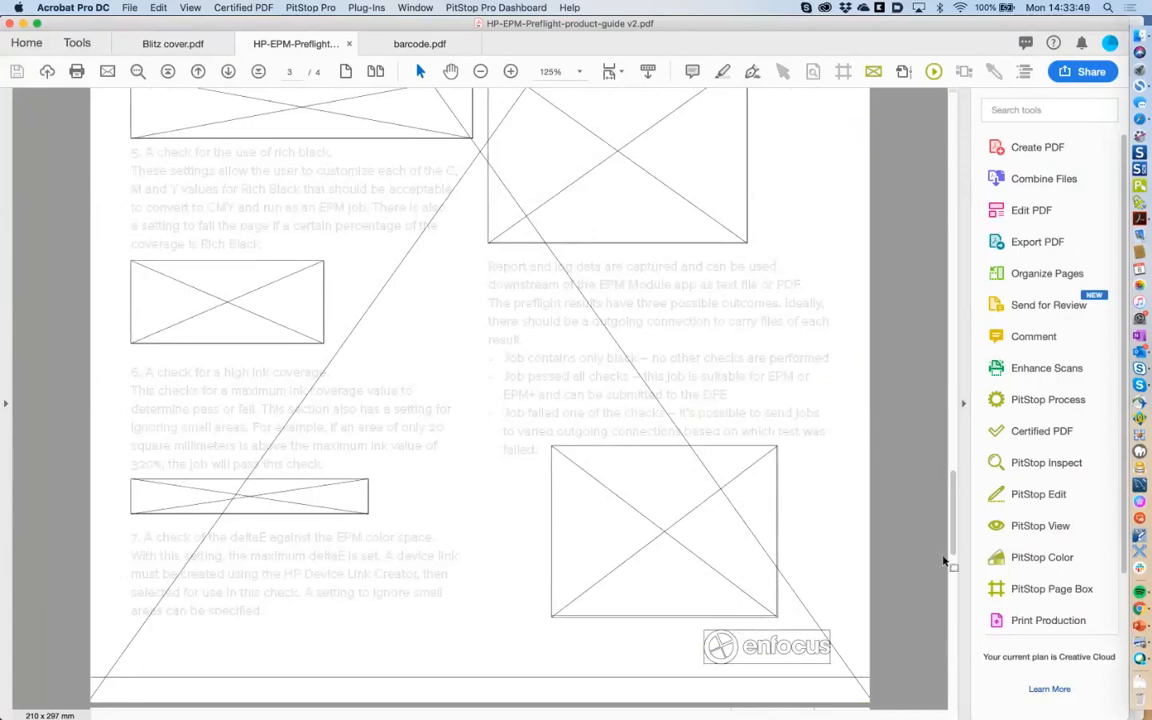
pyautogui.moveTo(953, 545); pyautogui.dragTo(953, 690)
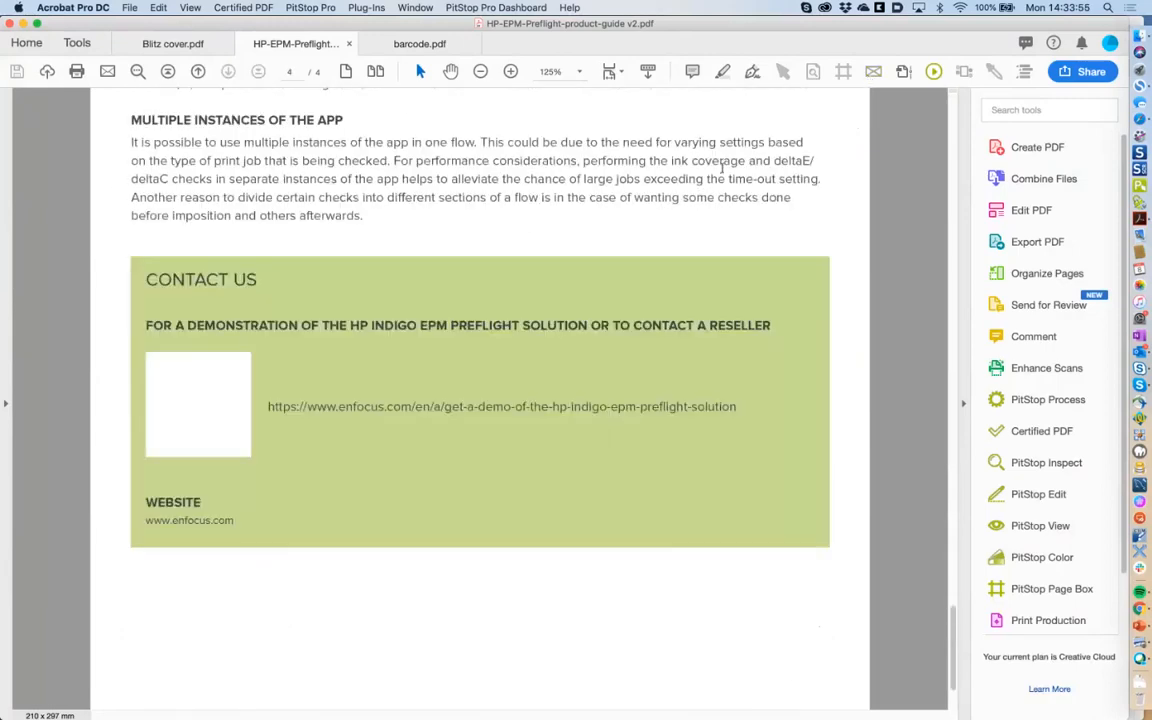
pyautogui.moveTo(953, 618); pyautogui.dragTo(963, 479)
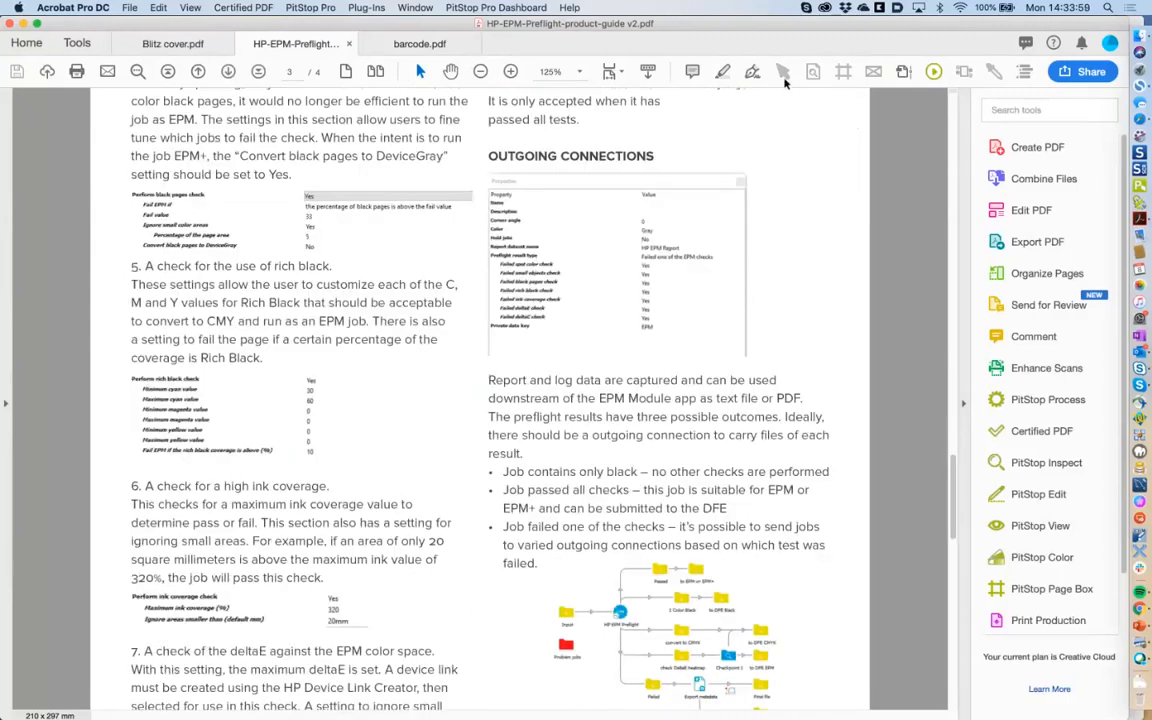
pyautogui.click(786, 77)
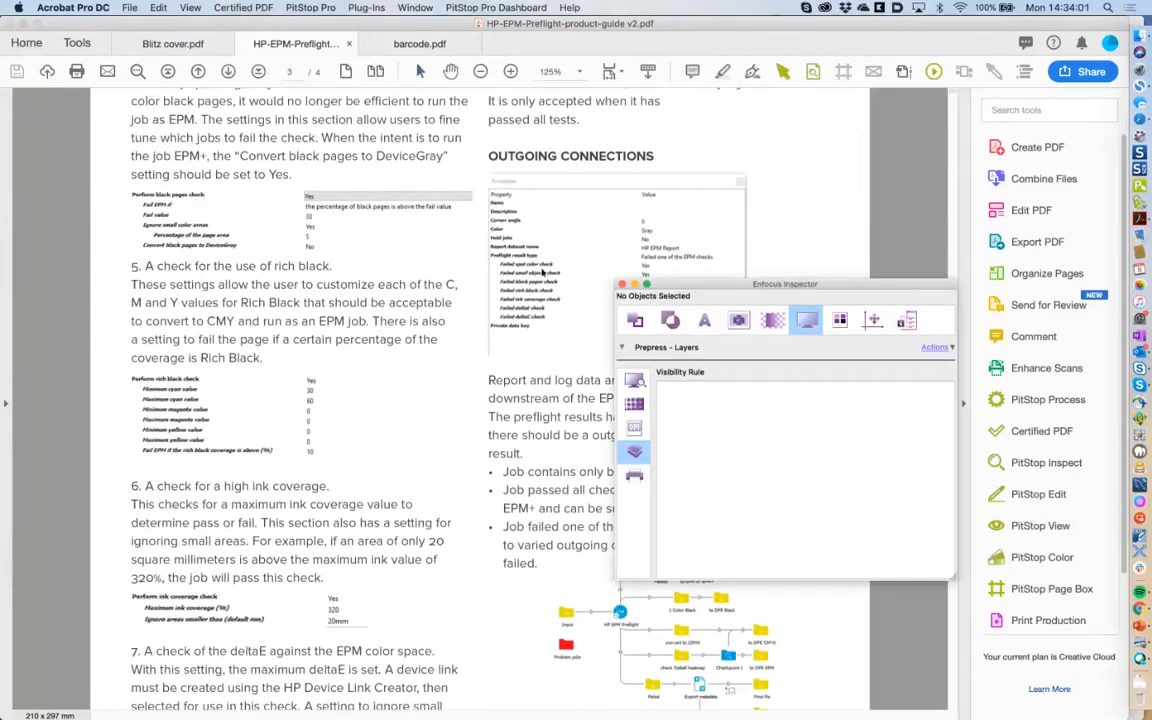
# Inspect the page 3 screenshot image's properties in the Inspector's Image - Properties tab.
pyautogui.click(542, 272)
pyautogui.click(738, 320)
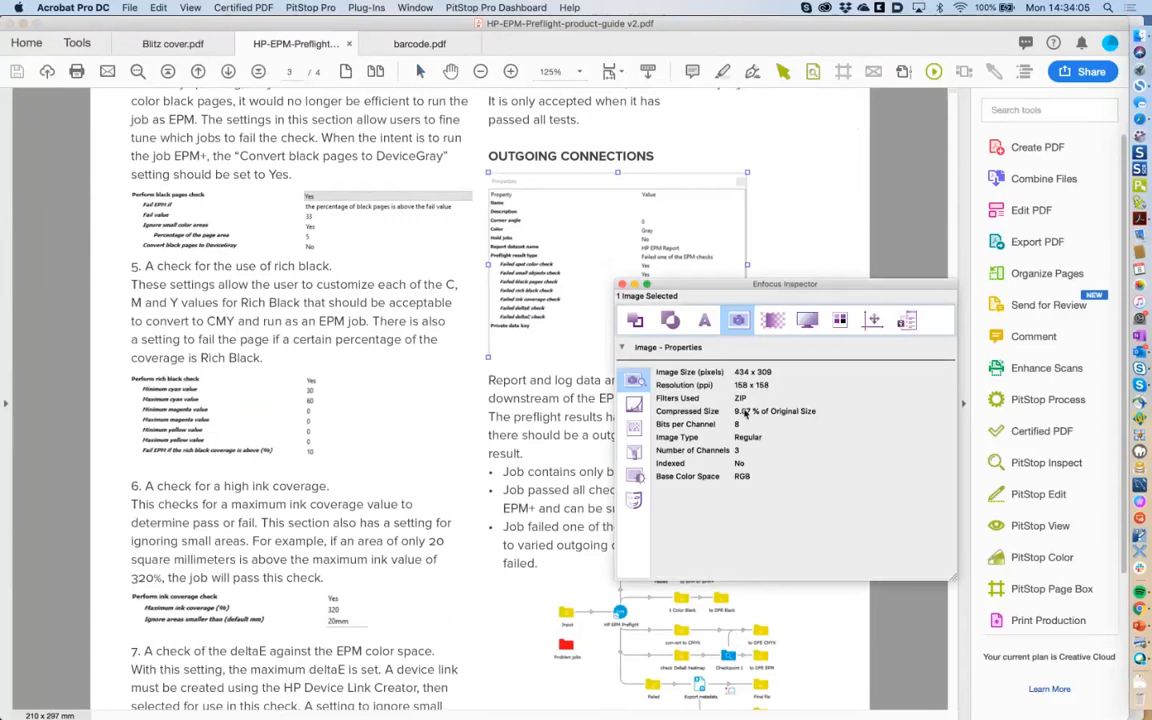
pyautogui.moveTo(747, 287); pyautogui.dragTo(774, 394)
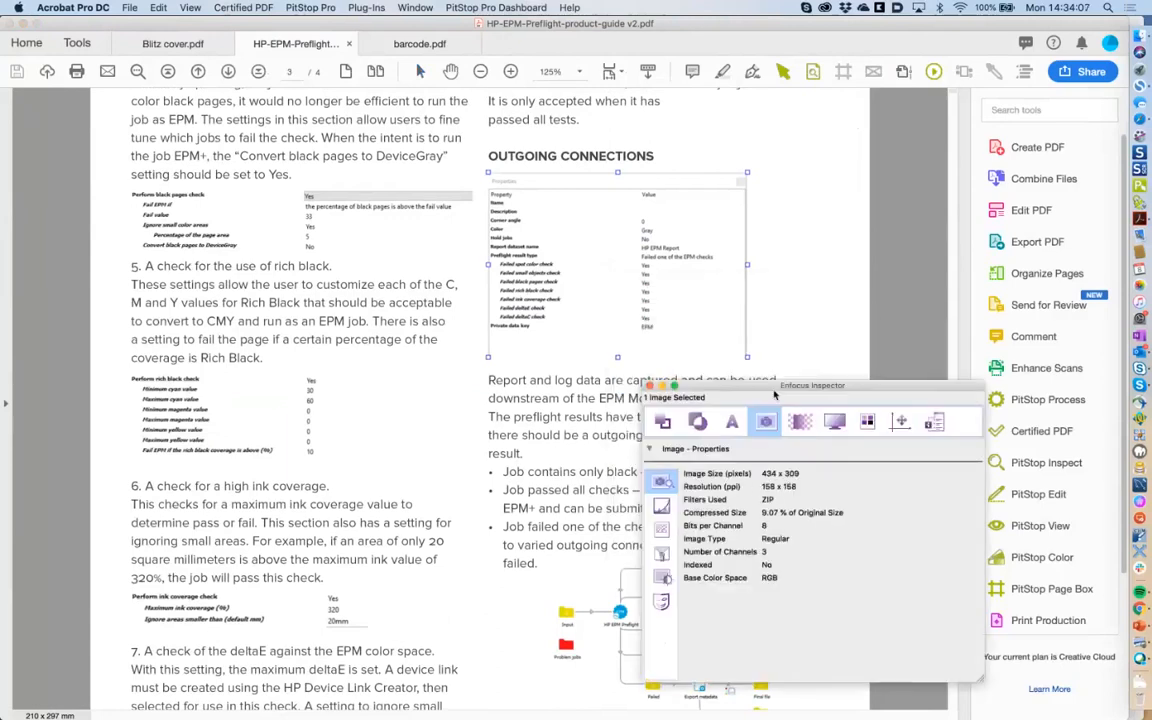
pyautogui.moveTo(895, 392); pyautogui.dragTo(838, 390)
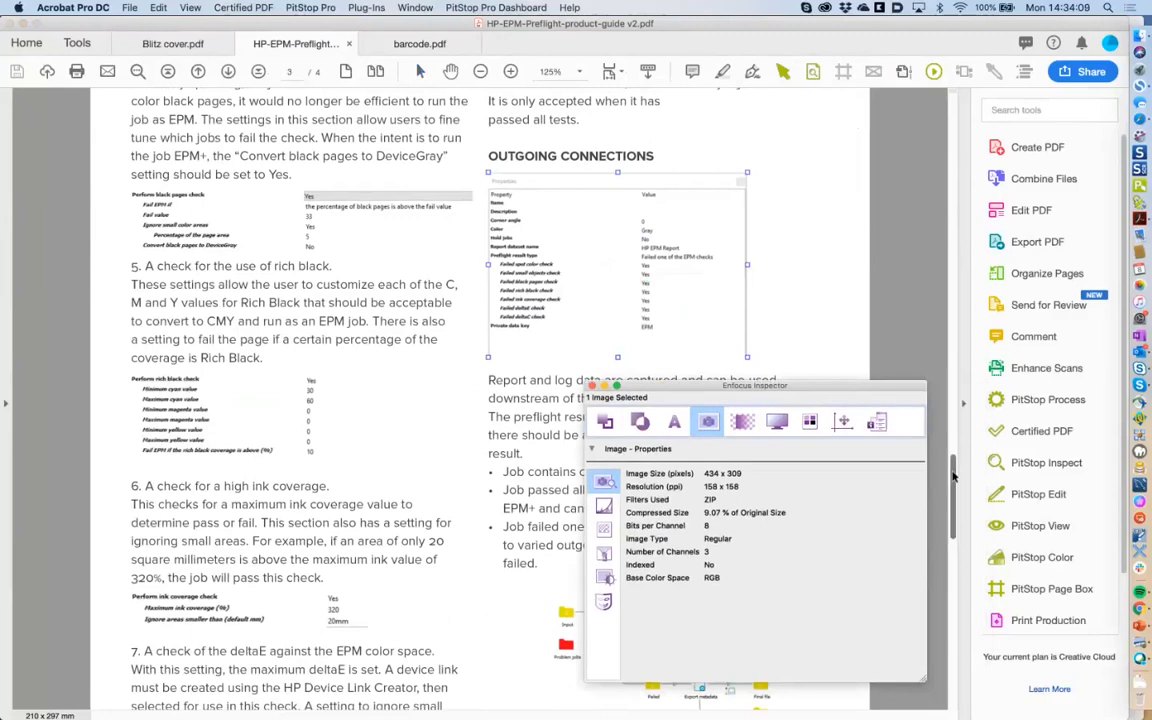
pyautogui.moveTo(953, 478); pyautogui.dragTo(953, 620)
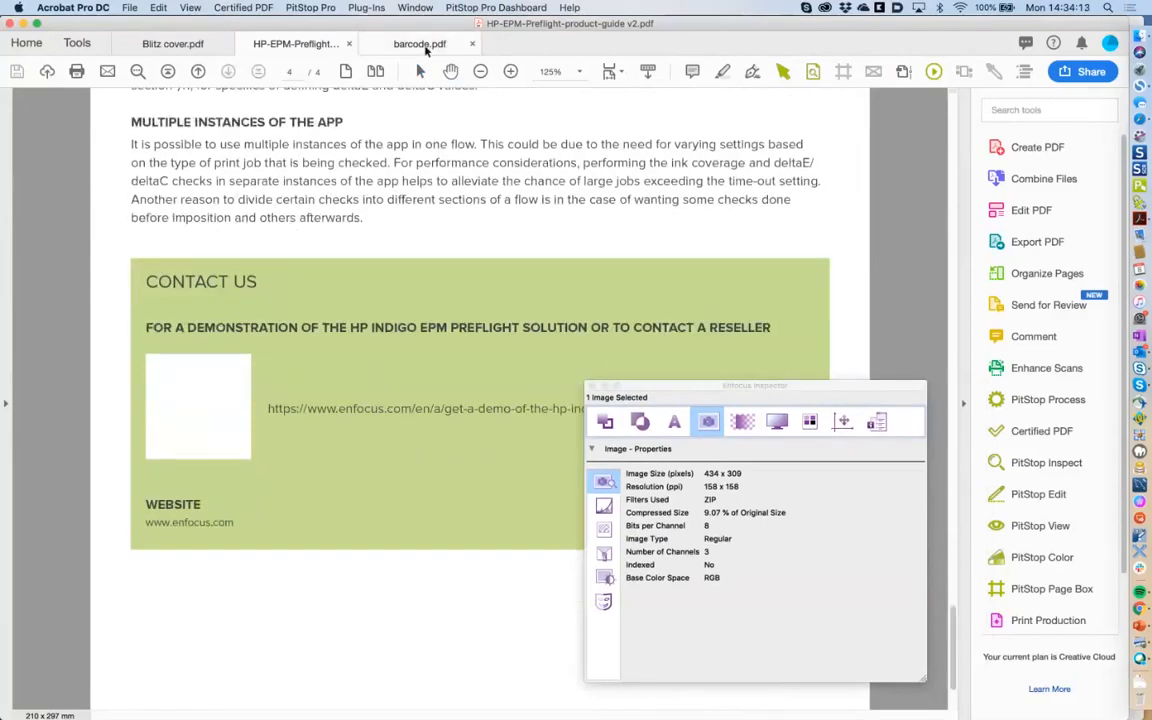
# Close barcode.pdf and select the white box in the guide's Contact Us section on page 4.
pyautogui.click(424, 46)
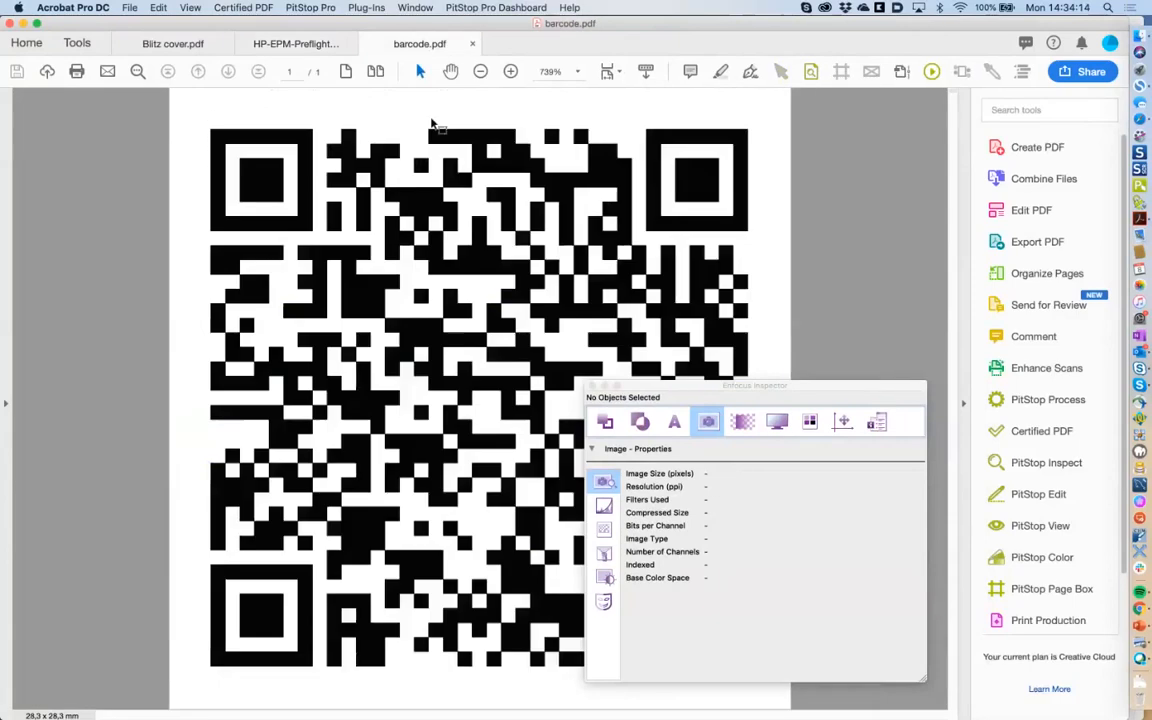
pyautogui.click(474, 47)
pyautogui.click(213, 373)
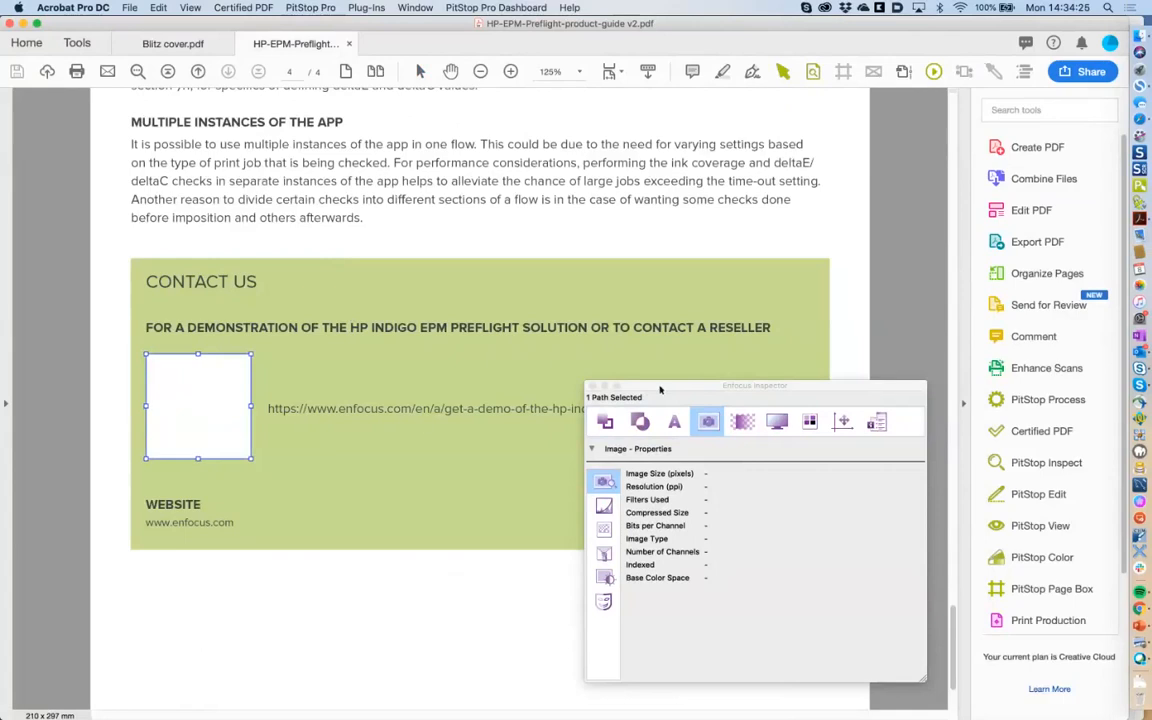
# Start Place PDF from the PitStop Edit tools and reach the Enfocus Place PDF dialog, centred on screen.
pyautogui.moveTo(660, 389); pyautogui.dragTo(636, 384)
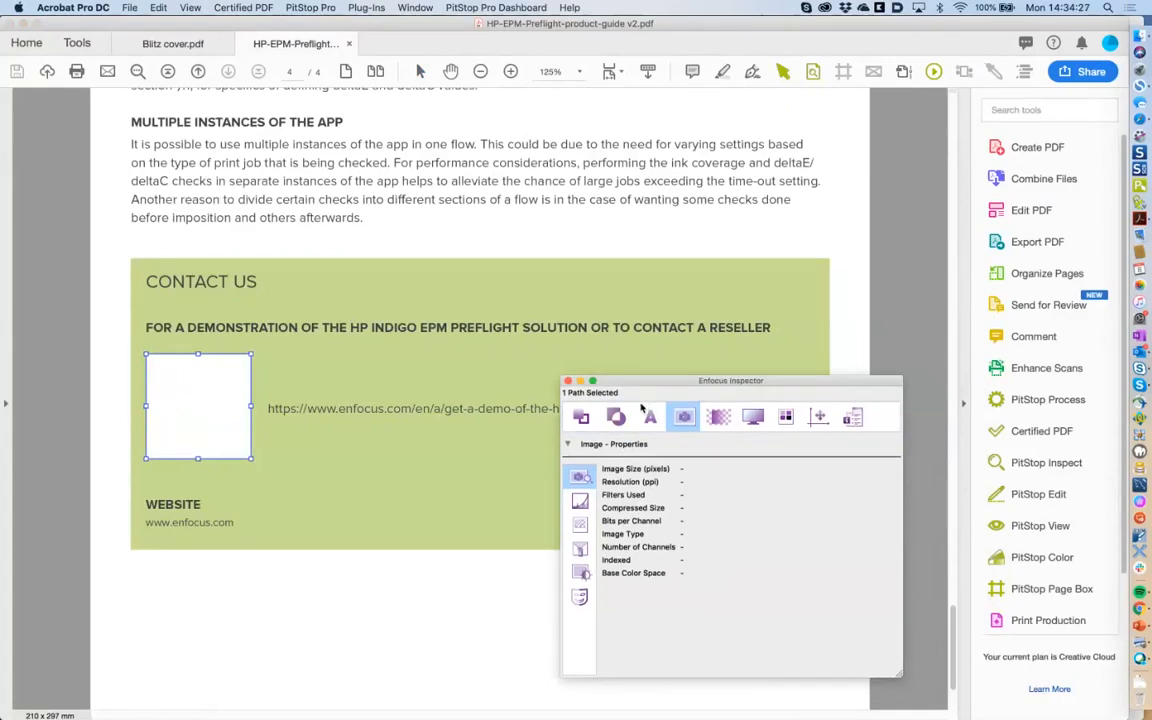
pyautogui.click(1030, 494)
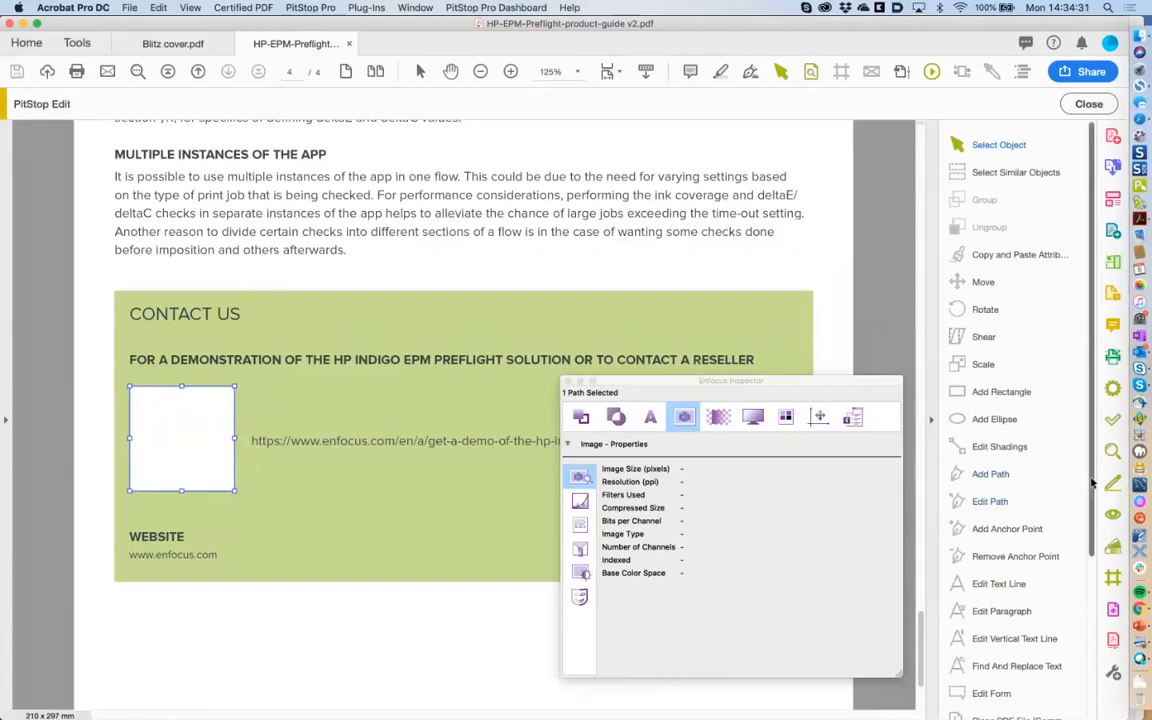
pyautogui.moveTo(1093, 483); pyautogui.dragTo(1095, 545)
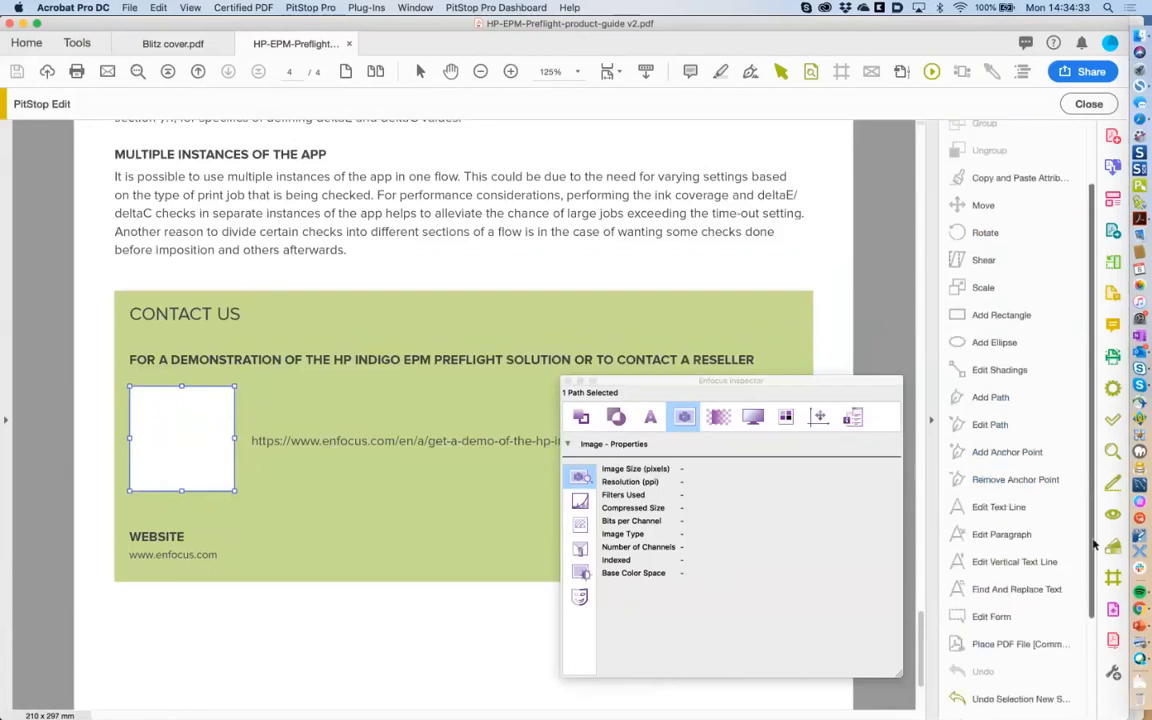
pyautogui.click(1007, 647)
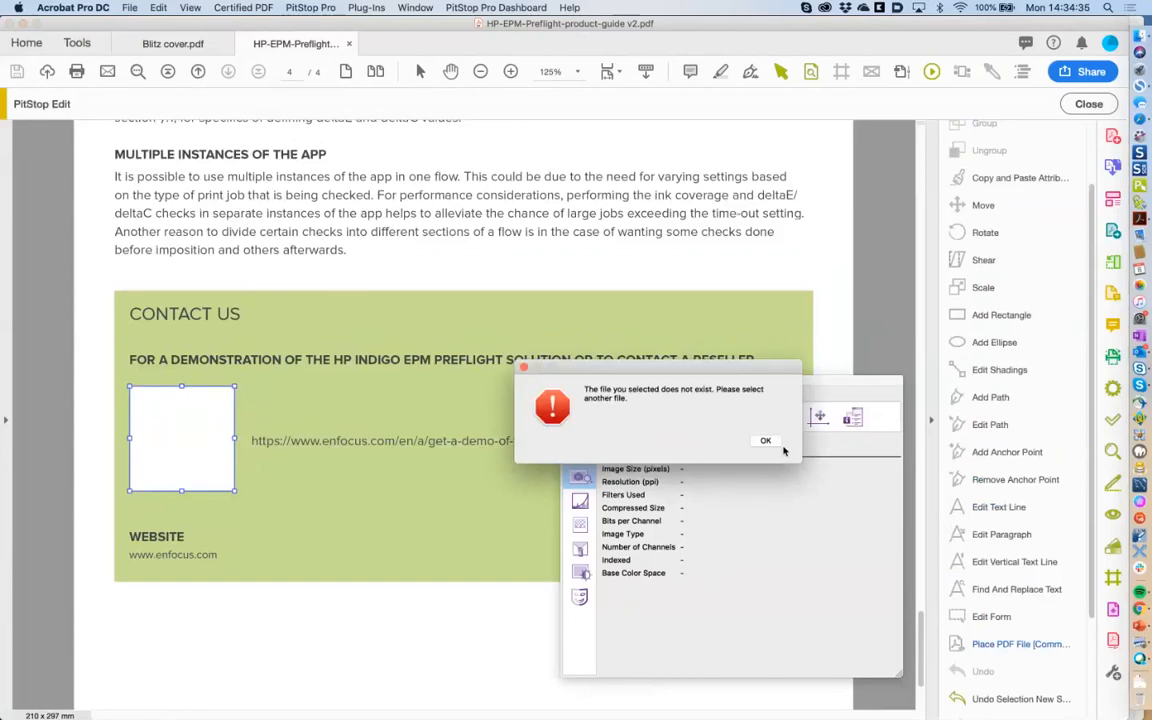
pyautogui.click(766, 441)
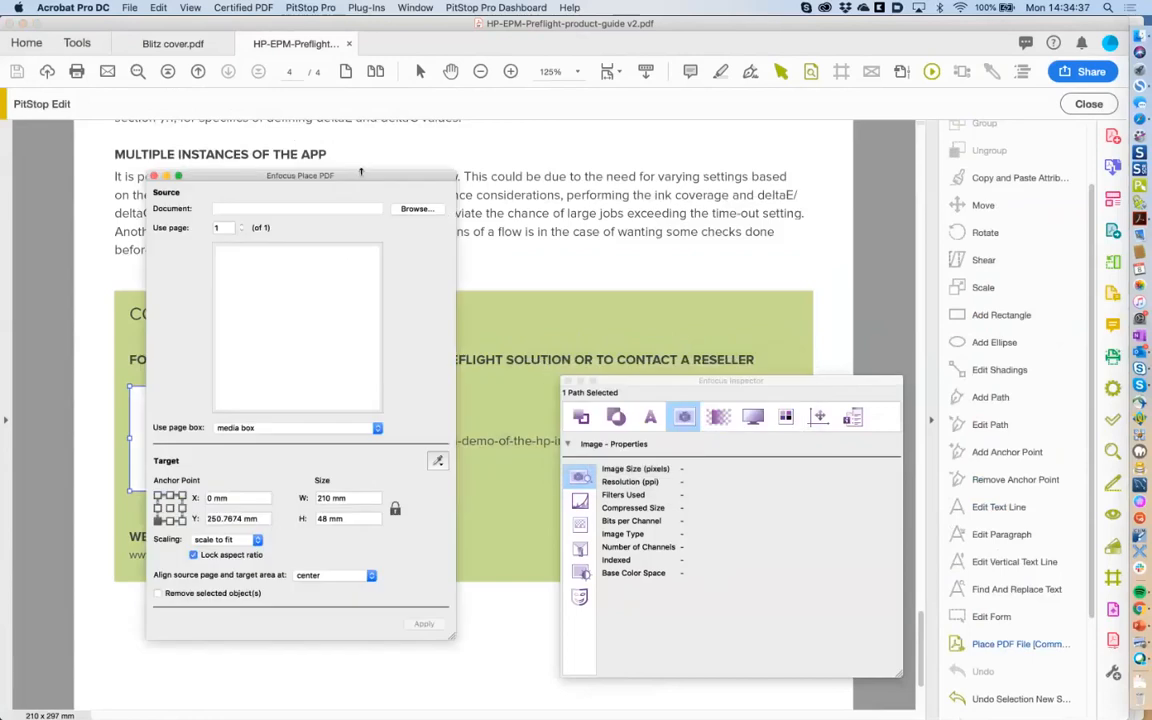
pyautogui.moveTo(361, 172); pyautogui.dragTo(623, 157)
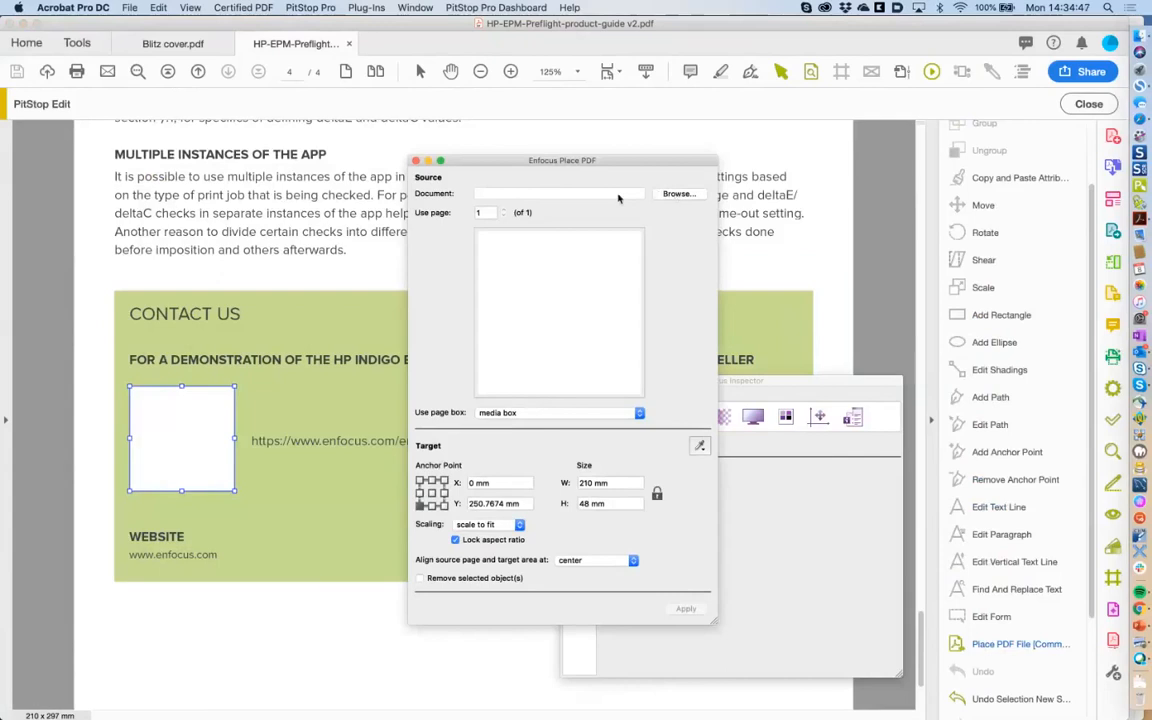
pyautogui.moveTo(607, 164); pyautogui.dragTo(627, 163)
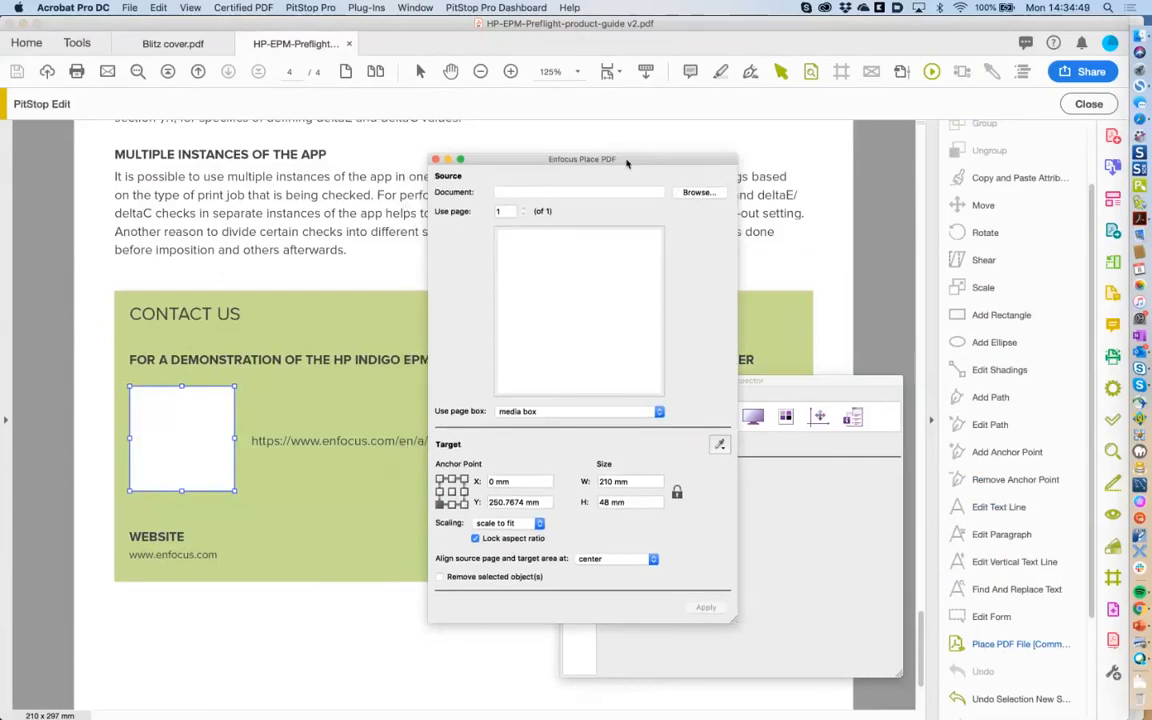
# Load barcode.pdf from Pitstop Training Files > 1 inspector etc > place pdf, page boxes as the source.
pyautogui.click(697, 193)
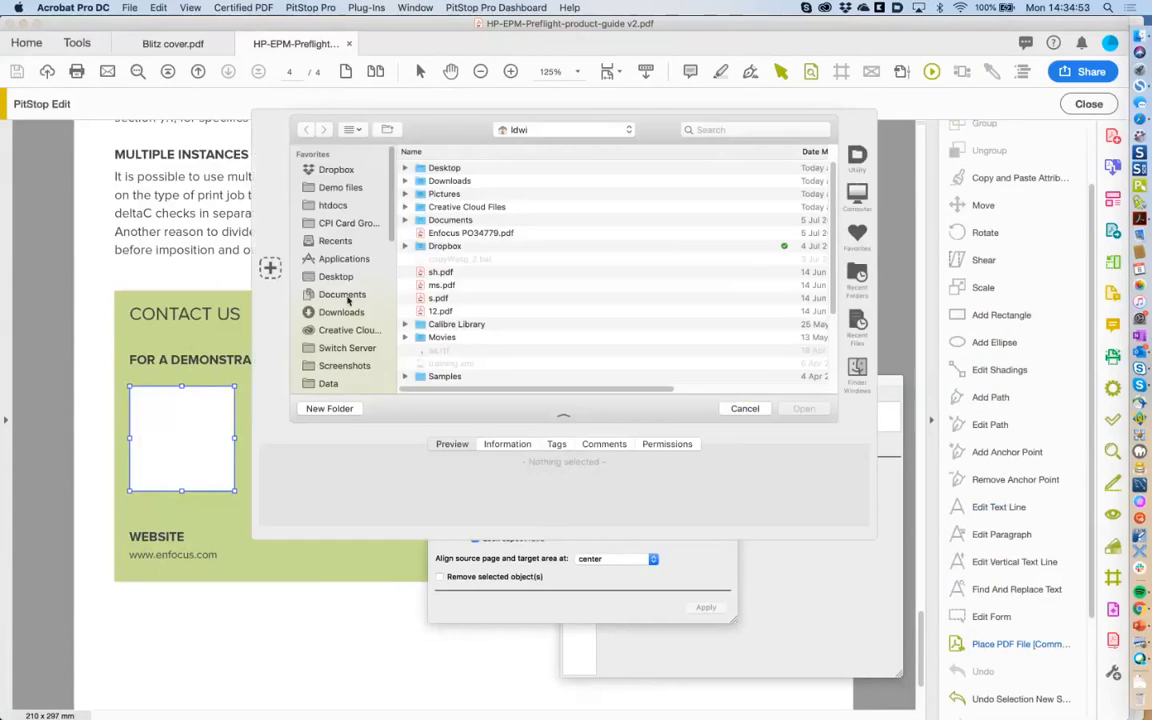
pyautogui.moveTo(392, 239); pyautogui.dragTo(392, 295)
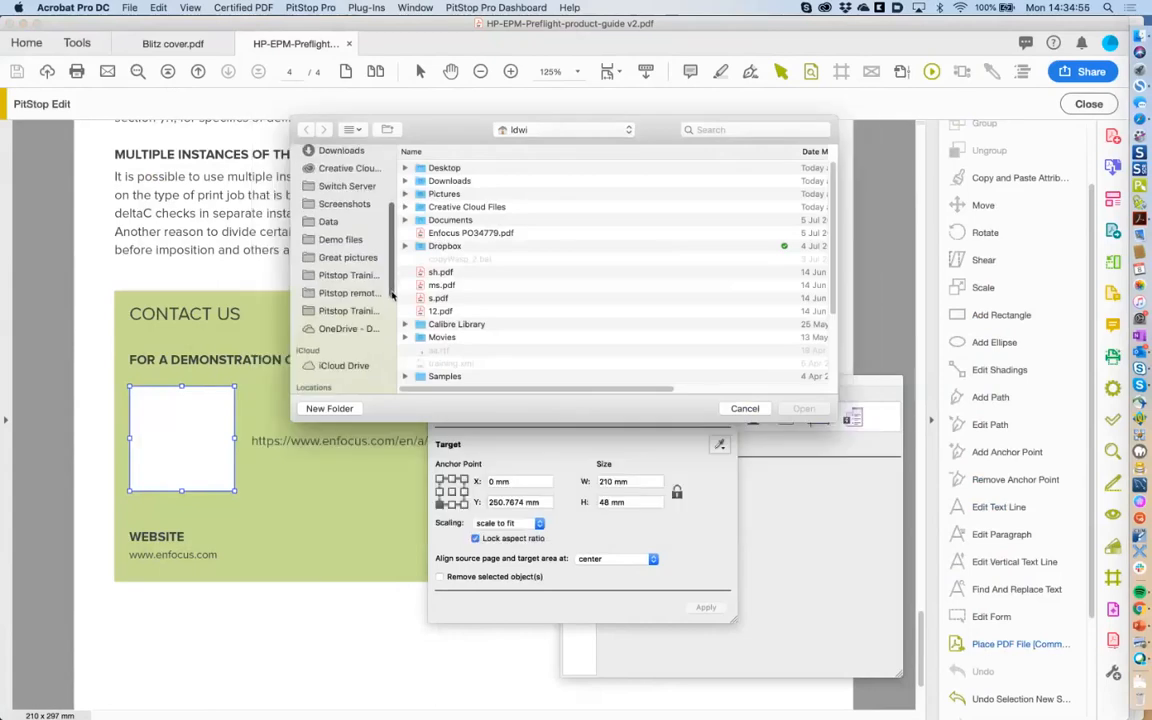
pyautogui.click(365, 275)
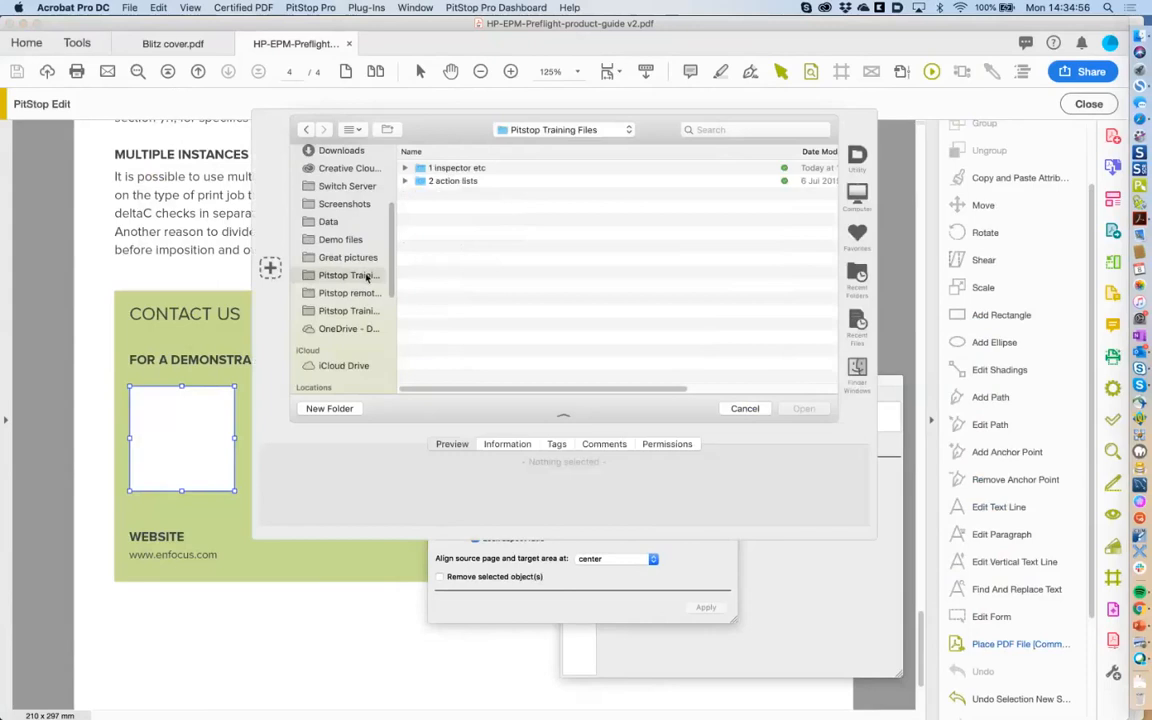
pyautogui.doubleClick(466, 172)
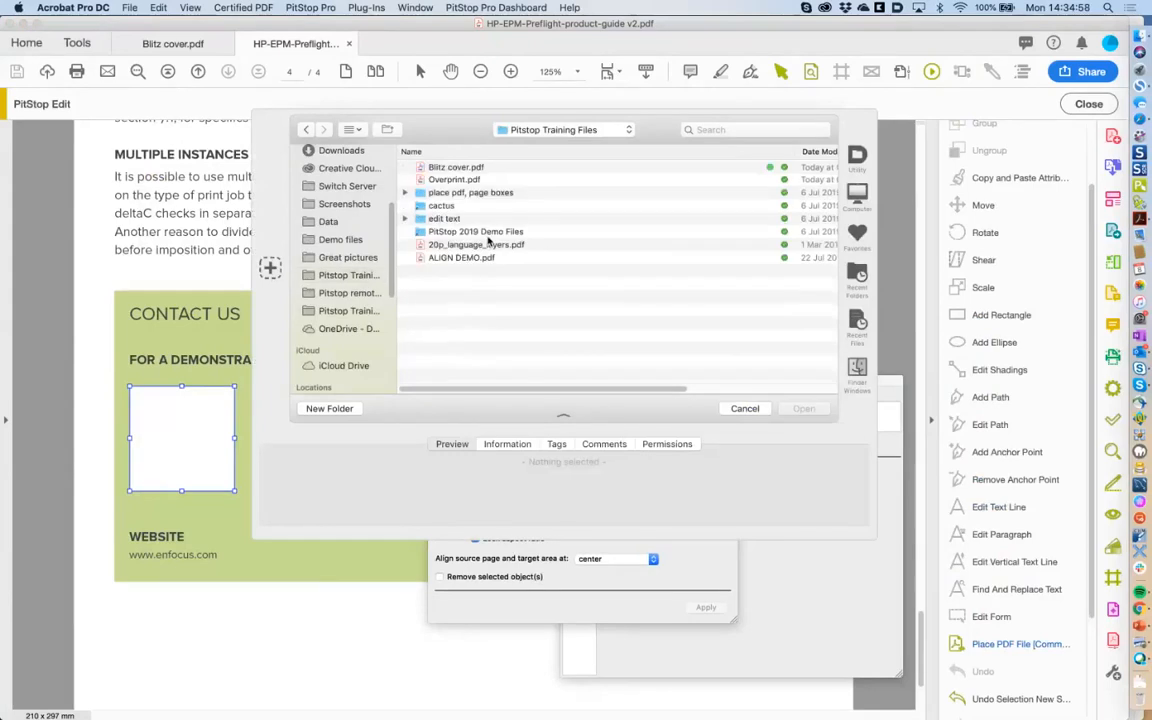
pyautogui.doubleClick(455, 193)
pyautogui.click(452, 193)
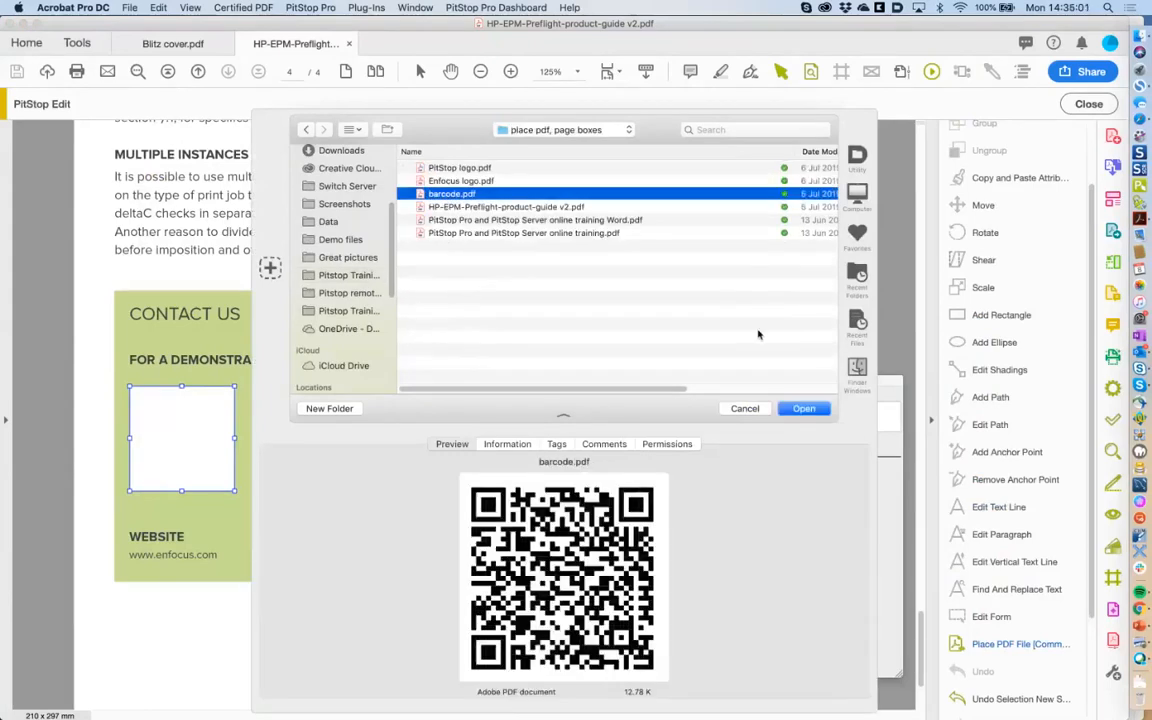
pyautogui.click(805, 410)
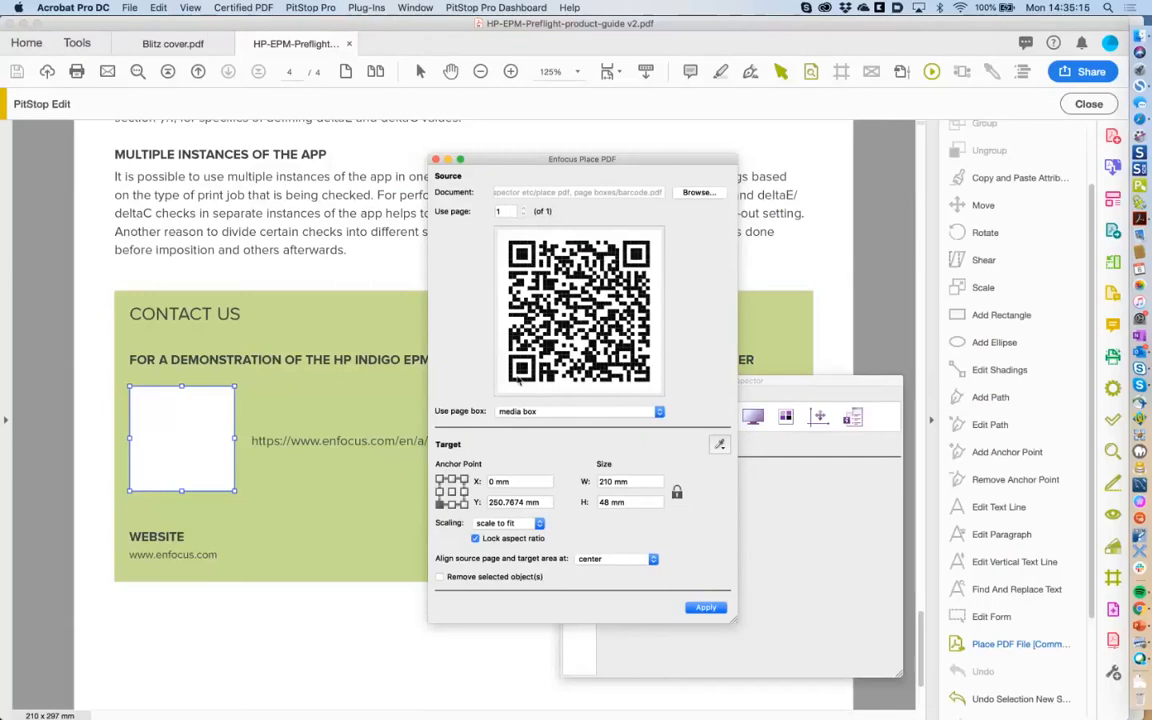
pyautogui.click(523, 413)
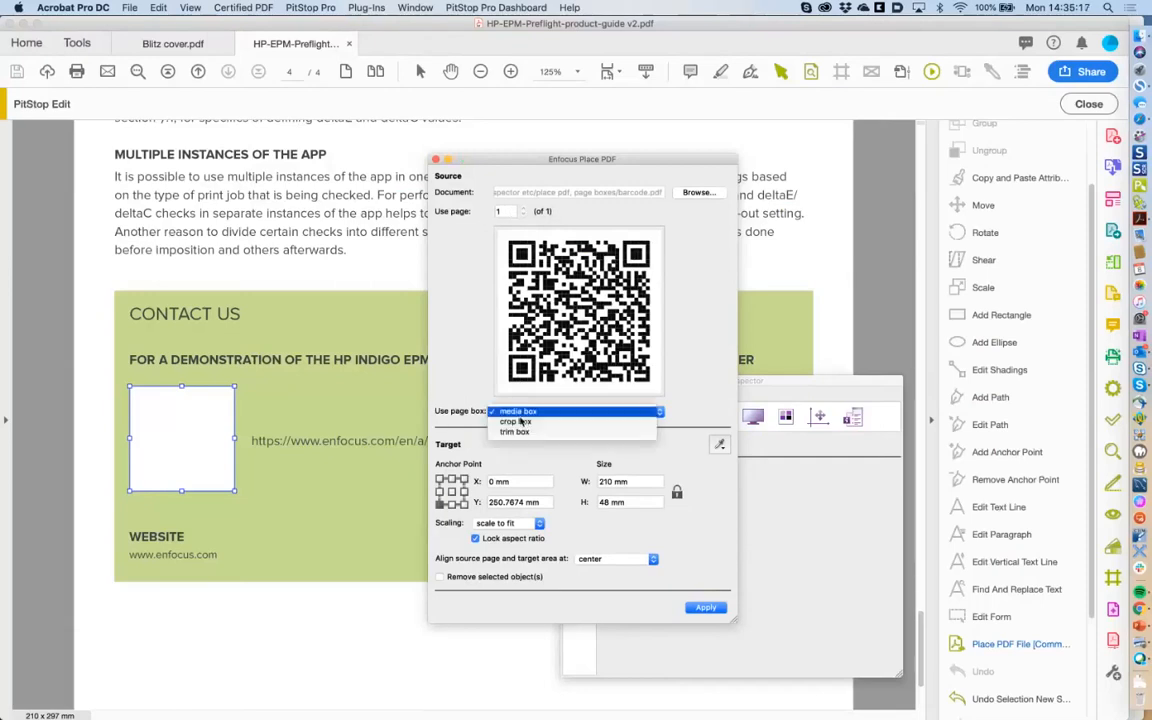
pyautogui.click(523, 422)
pyautogui.click(525, 416)
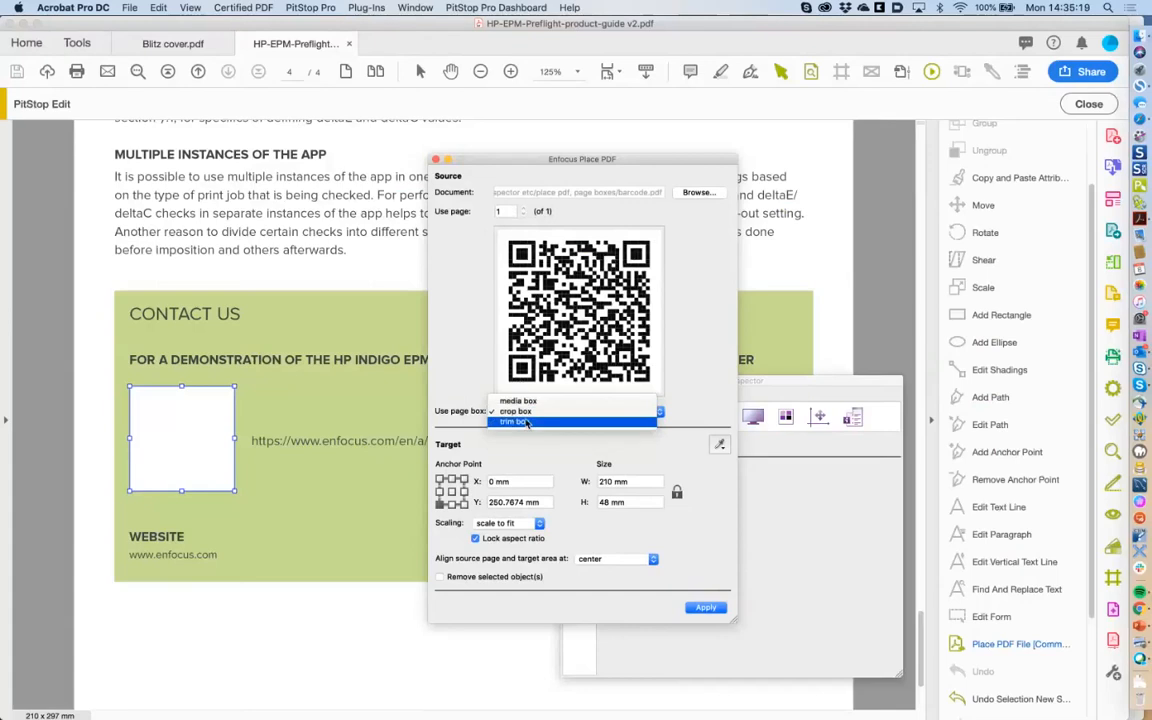
pyautogui.click(527, 423)
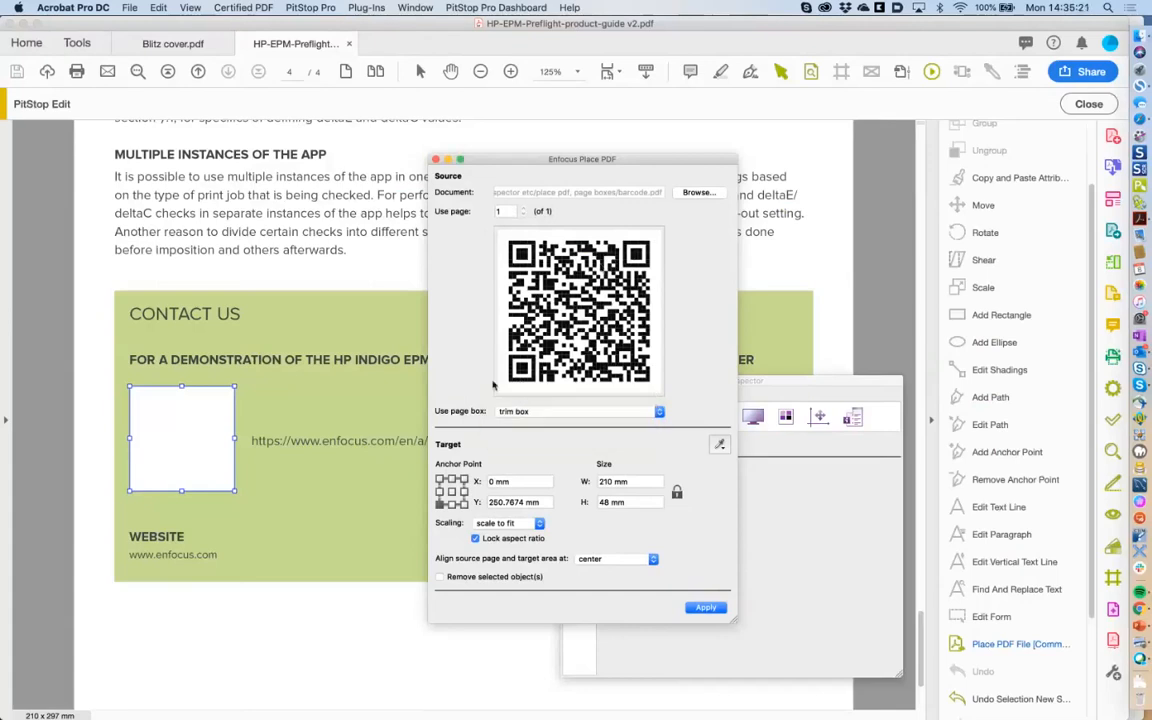
pyautogui.click(522, 415)
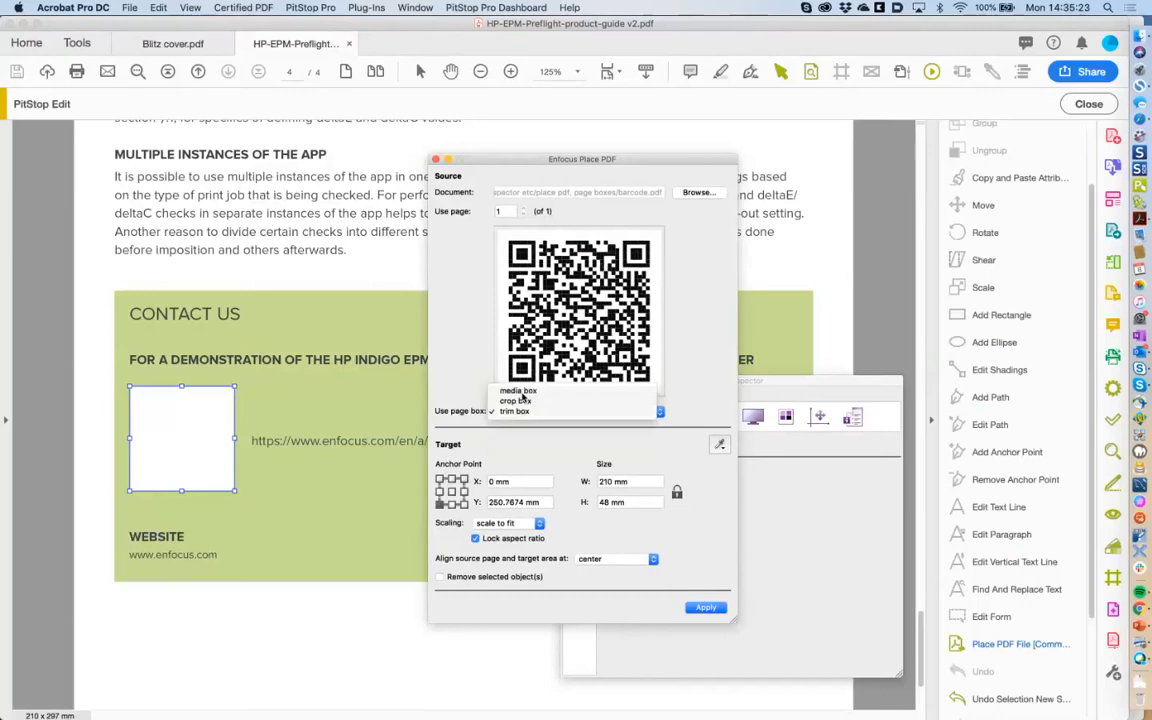
pyautogui.click(514, 390)
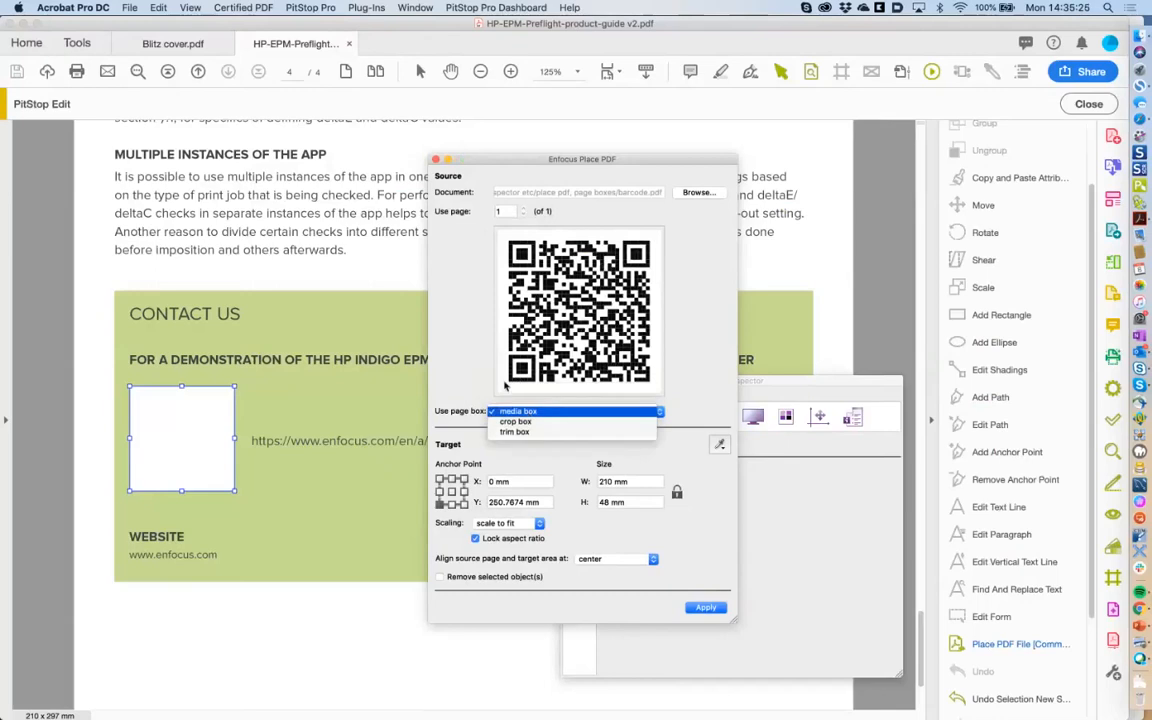
pyautogui.click(522, 422)
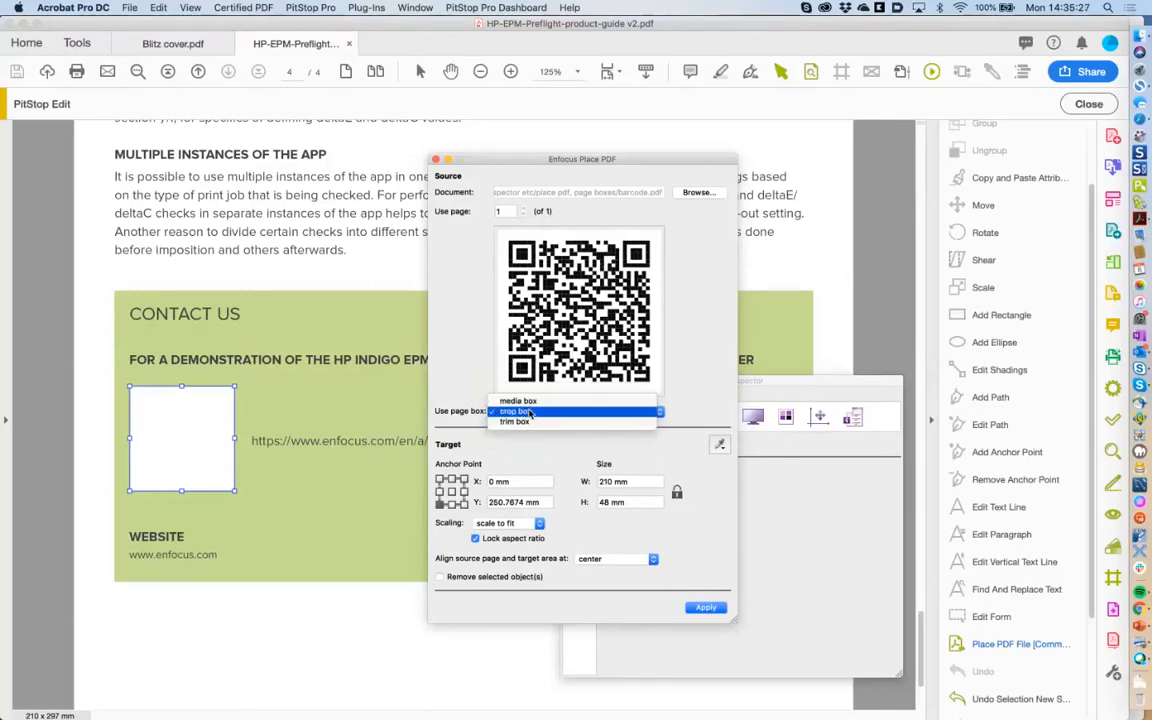
pyautogui.click(528, 411)
pyautogui.click(530, 401)
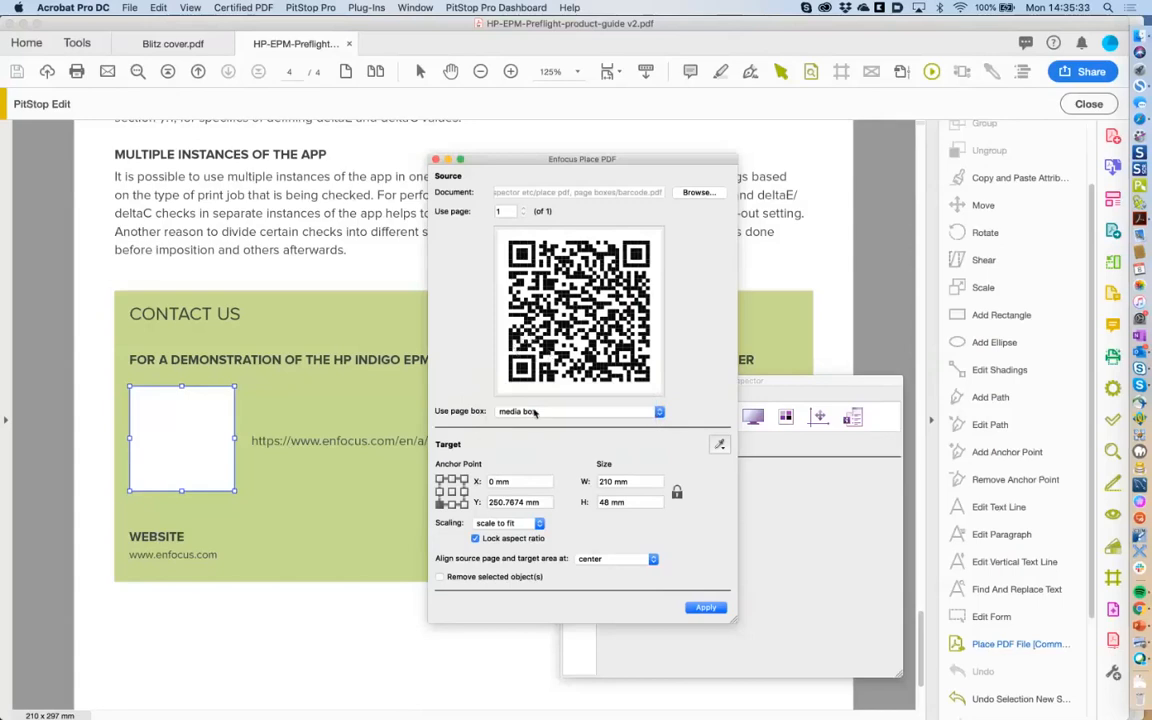
pyautogui.click(532, 412)
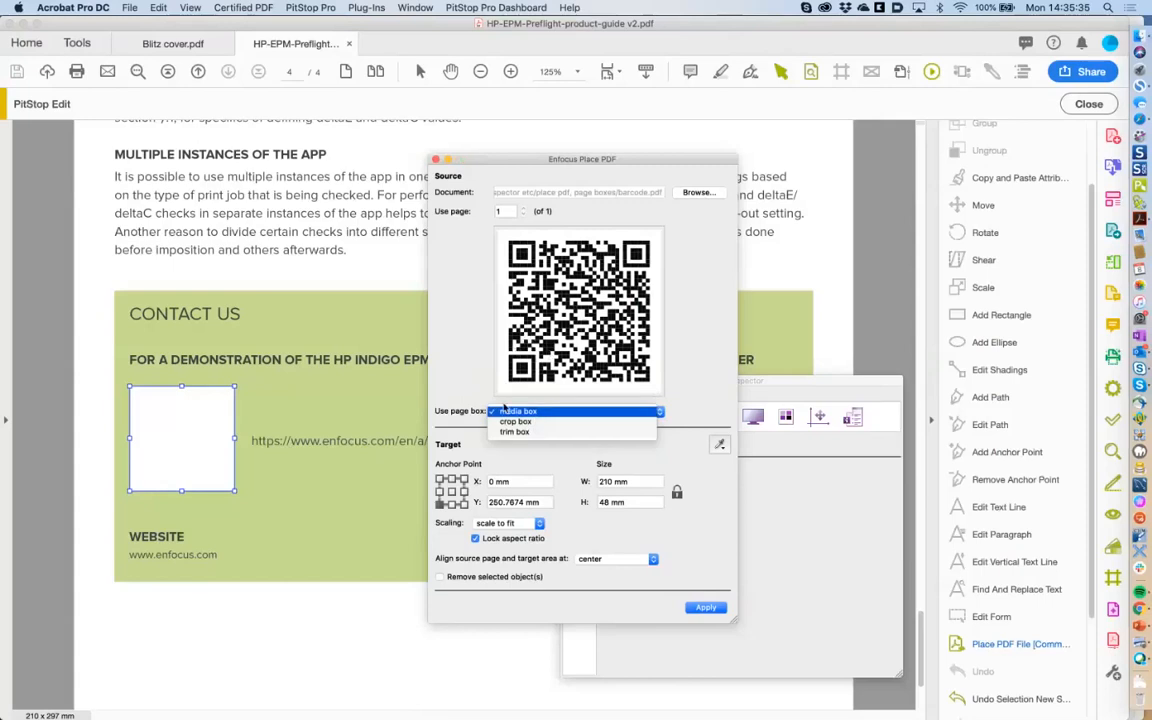
pyautogui.click(504, 410)
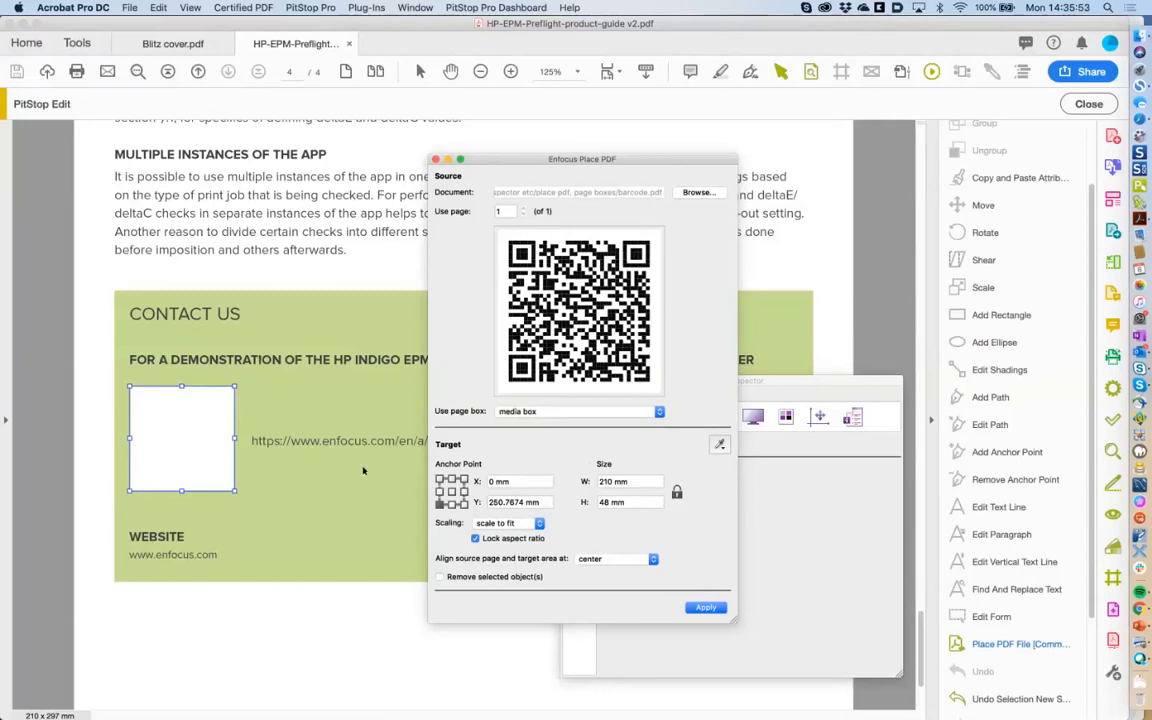
# Take the target area from the selected white box, 28.3333 mm square, keeping scale to fit and aspect ratio locked.
pyautogui.click(721, 445)
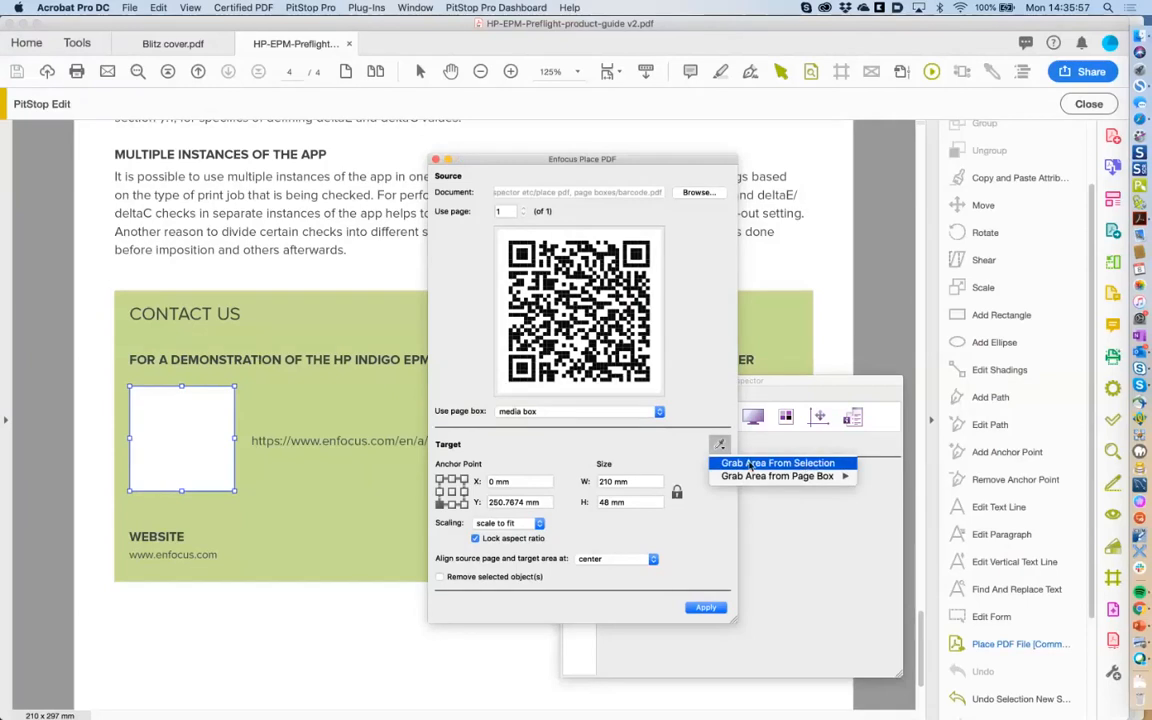
pyautogui.click(800, 464)
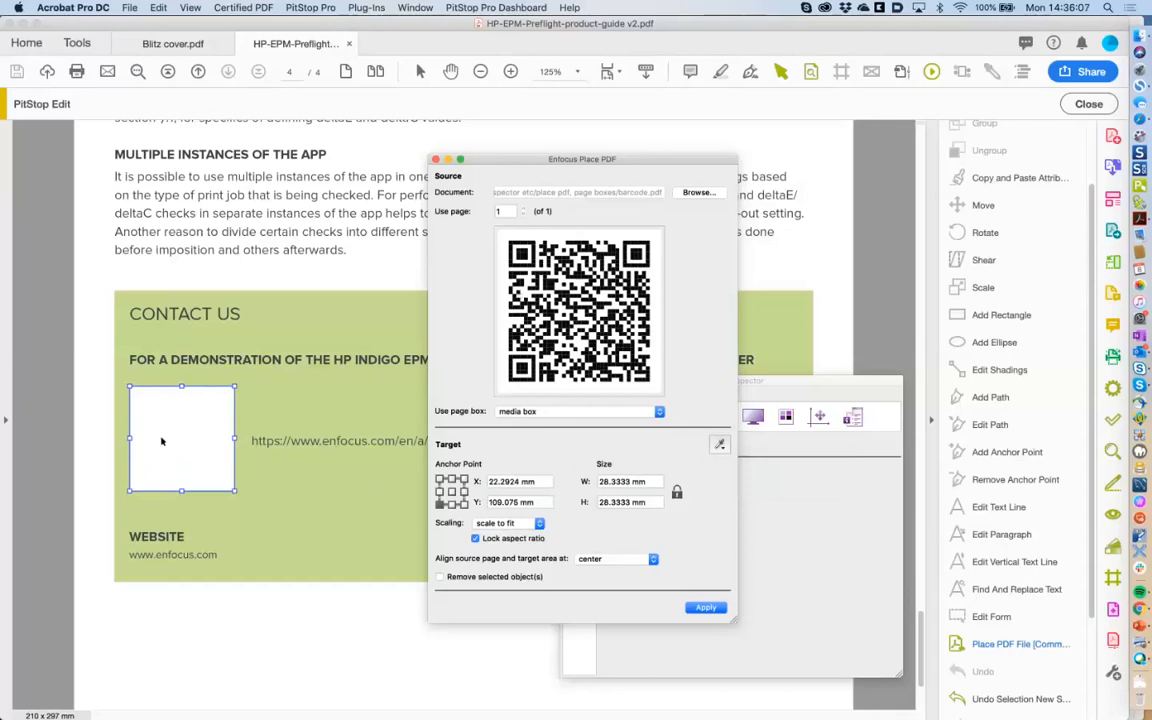
pyautogui.click(505, 524)
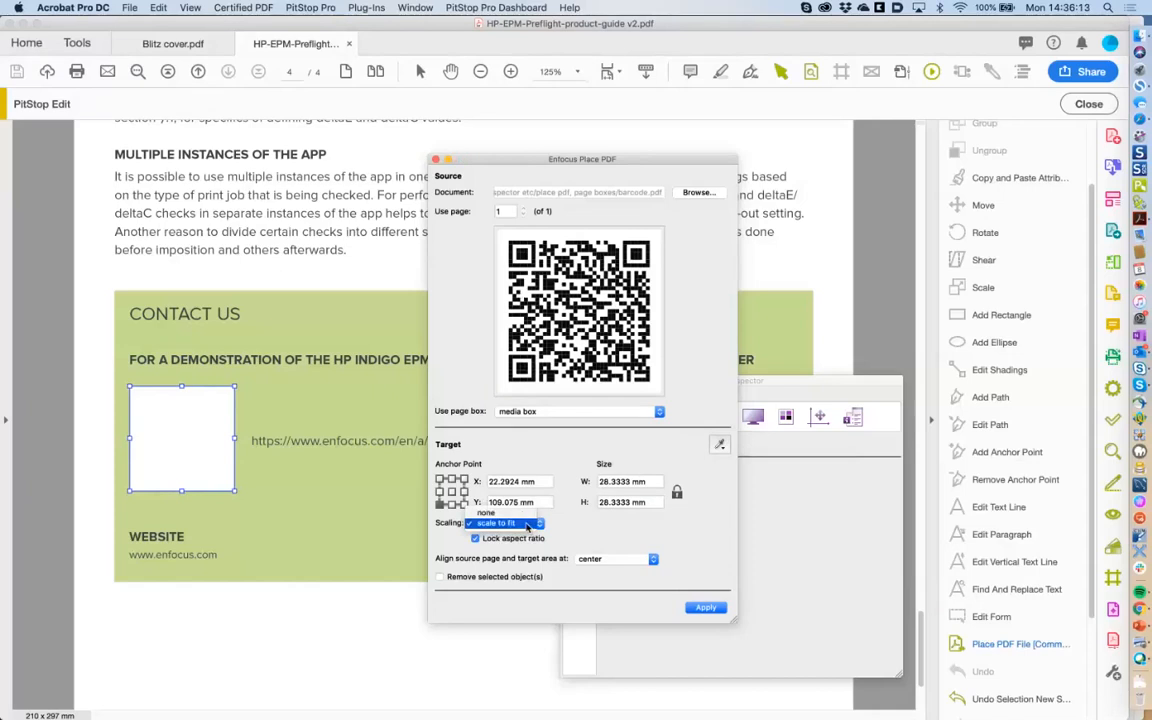
pyautogui.click(521, 526)
pyautogui.click(527, 530)
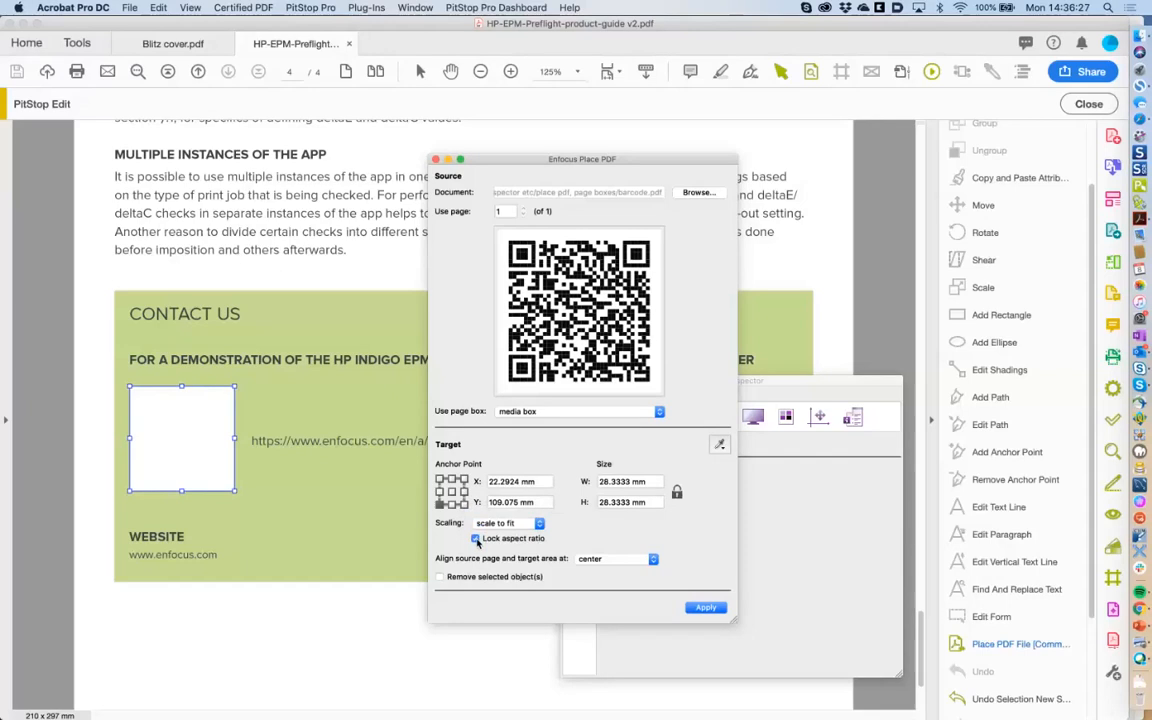
pyautogui.click(477, 539)
pyautogui.click(476, 539)
# Apply the placement so the QR code fills the Contact Us box beside the demo link.
pyautogui.click(706, 609)
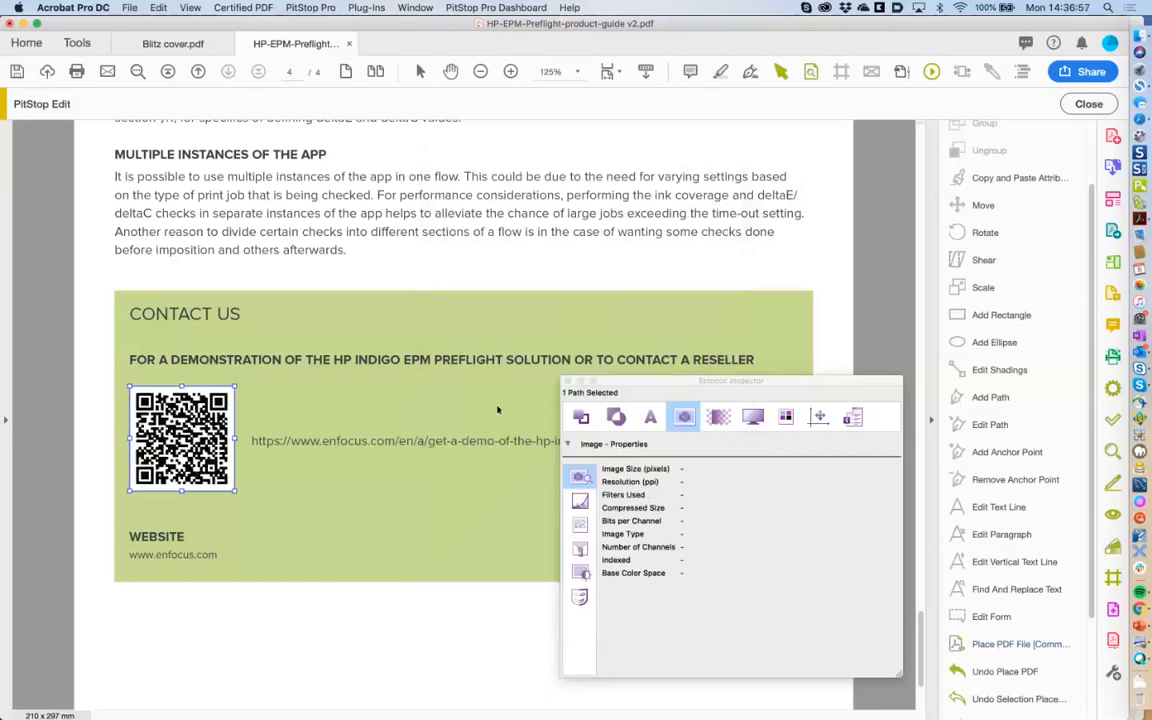
pyautogui.moveTo(618, 385); pyautogui.dragTo(553, 414)
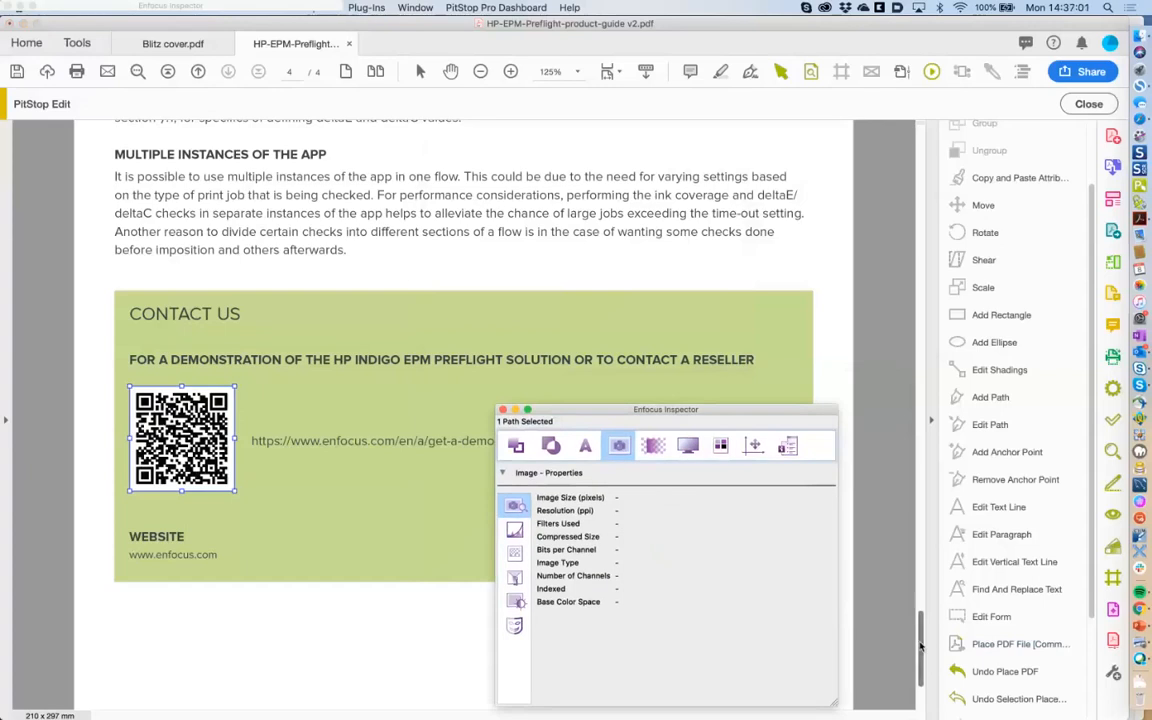
pyautogui.moveTo(921, 646); pyautogui.dragTo(918, 617)
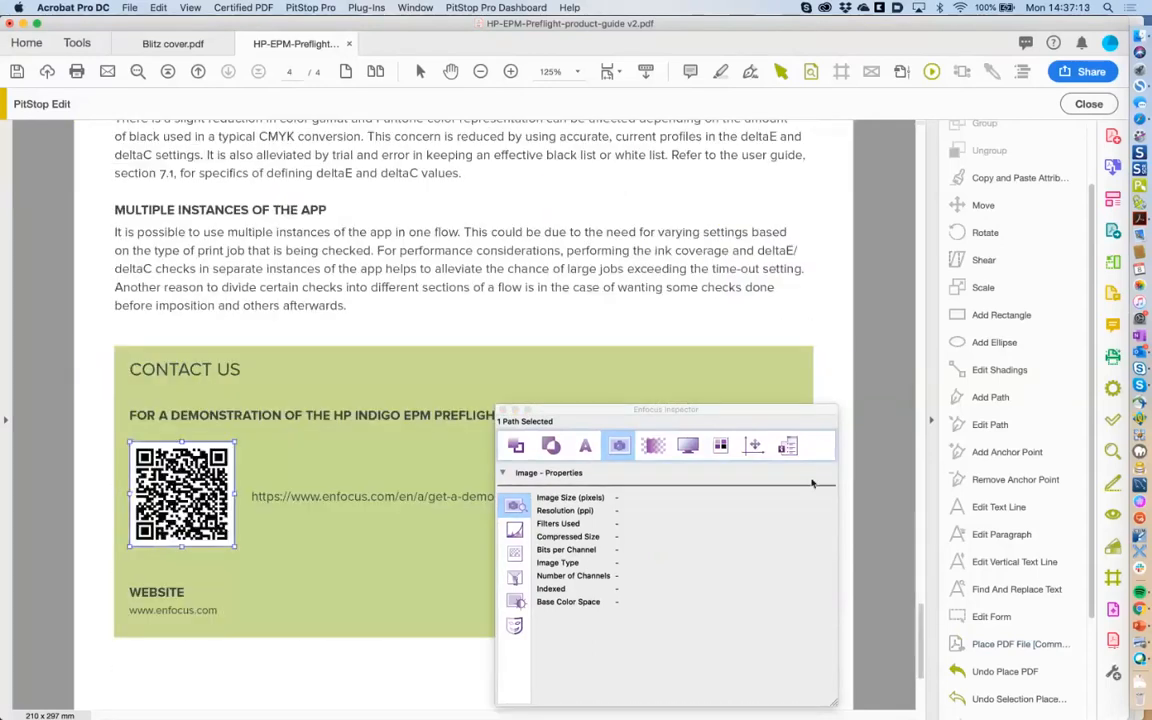
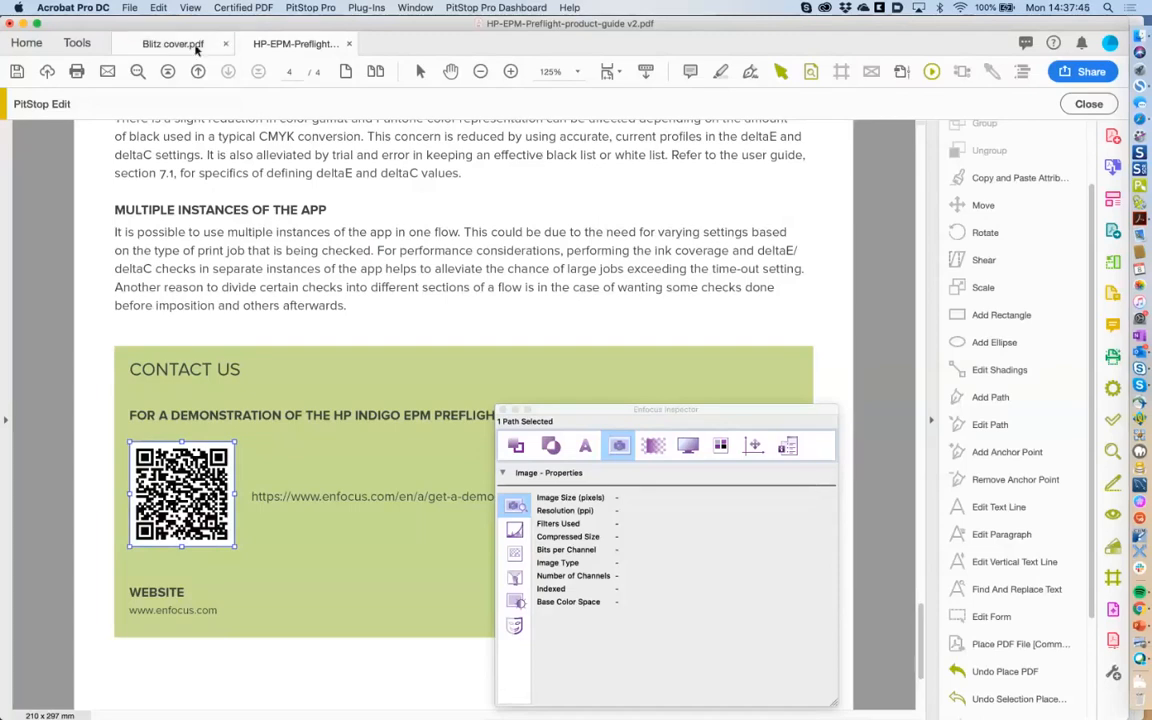
# Open barcode.pdf from Finder in Acrobat and copy all 704 QR code paths.
pyautogui.click(1139, 46)
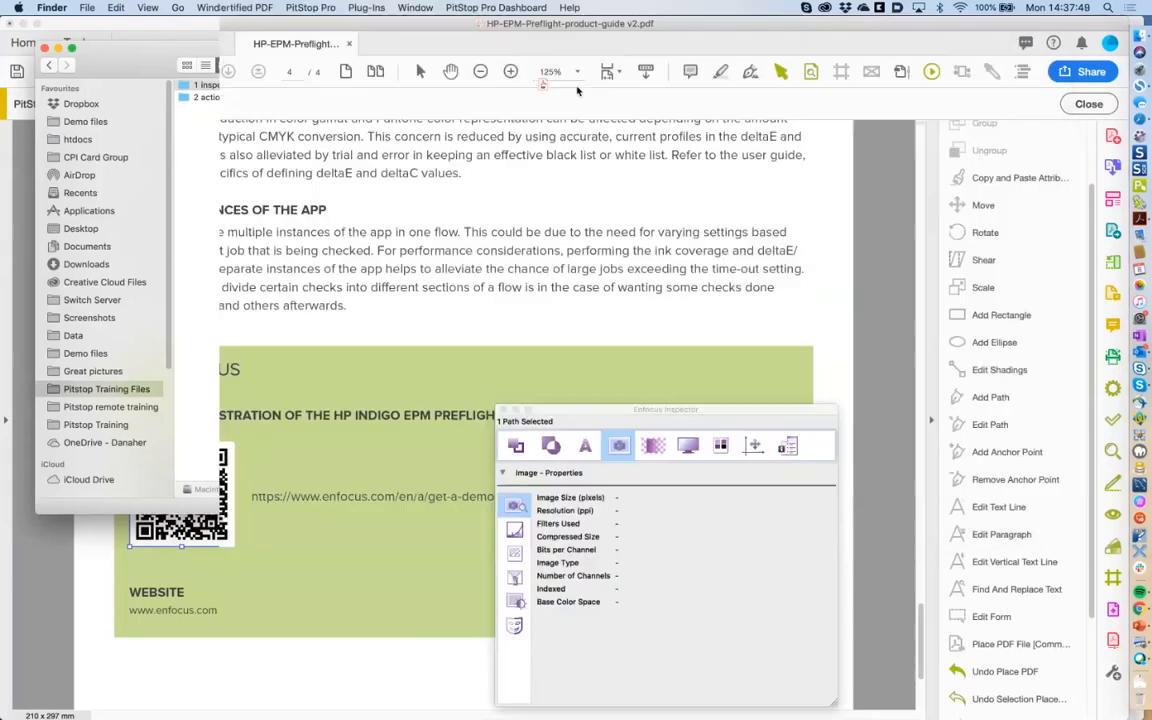
pyautogui.moveTo(577, 91); pyautogui.dragTo(578, 91)
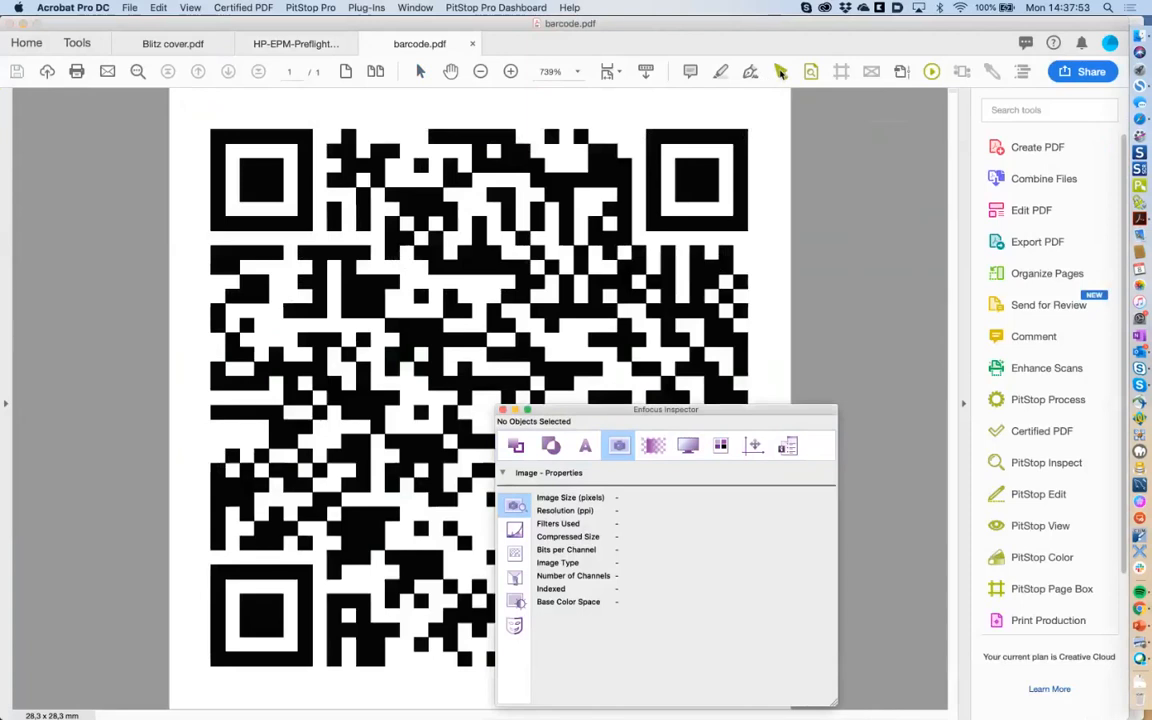
pyautogui.moveTo(195, 116); pyautogui.dragTo(782, 700)
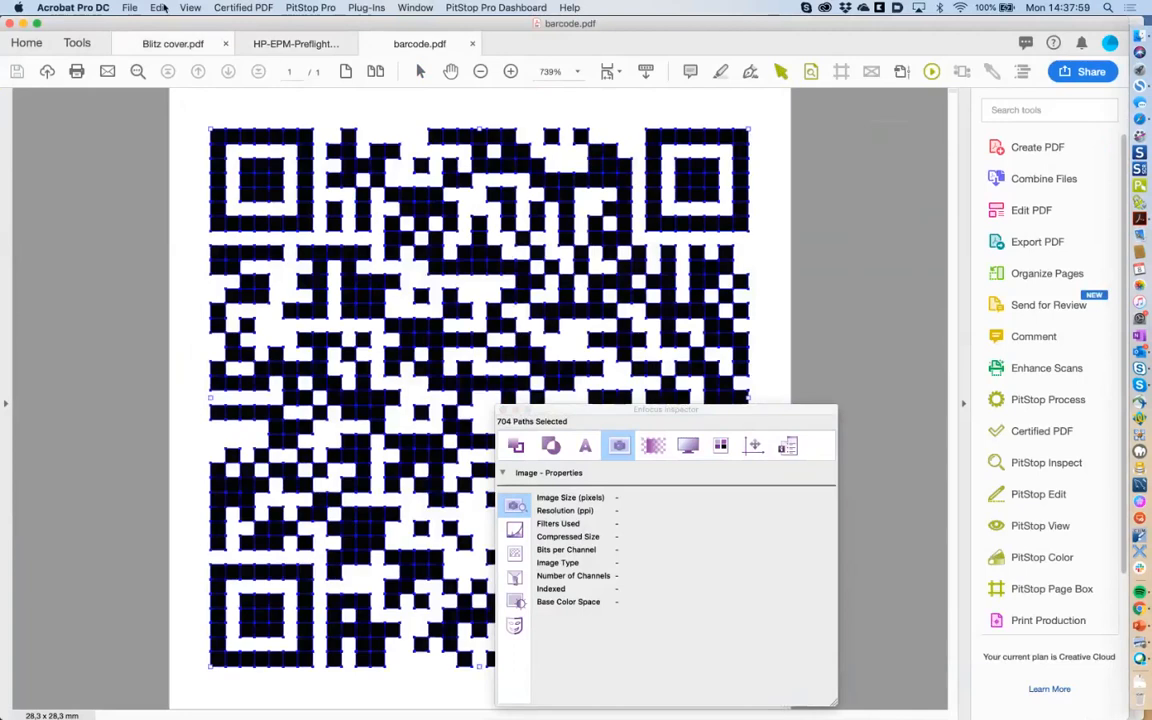
pyautogui.click(160, 7)
pyautogui.click(185, 98)
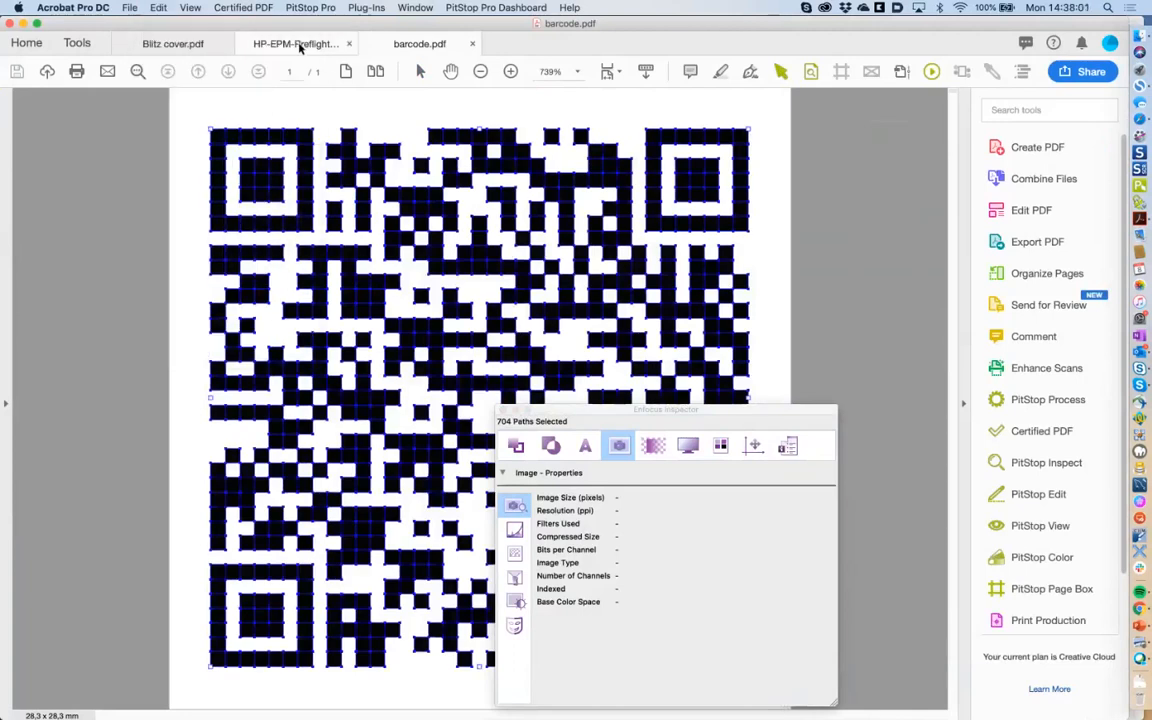
# Switch between the open documents and settle on the Blitz cover.
pyautogui.click(299, 47)
pyautogui.click(388, 44)
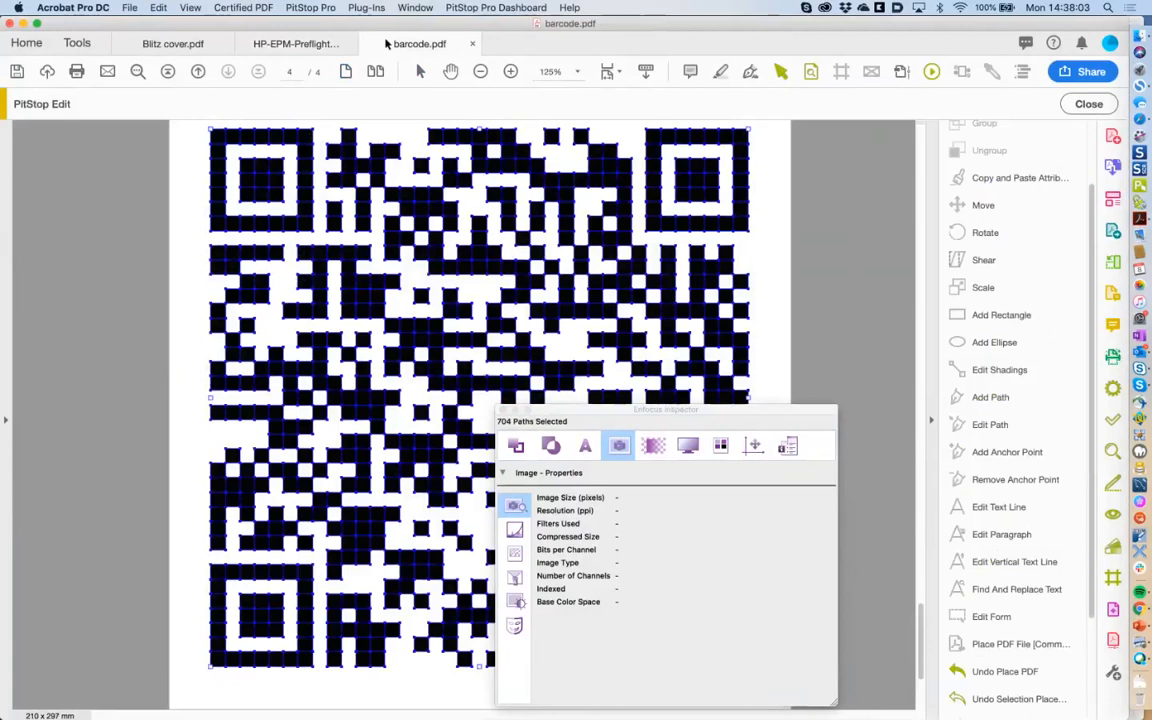
pyautogui.click(311, 44)
pyautogui.click(190, 46)
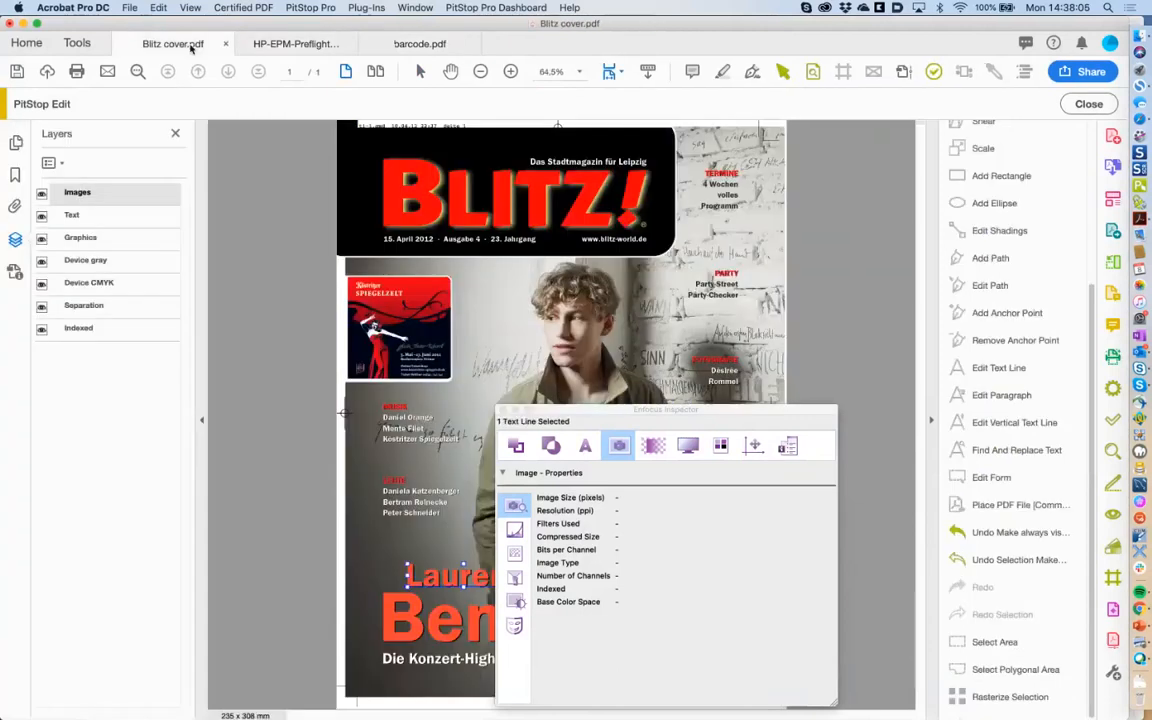
pyautogui.click(287, 45)
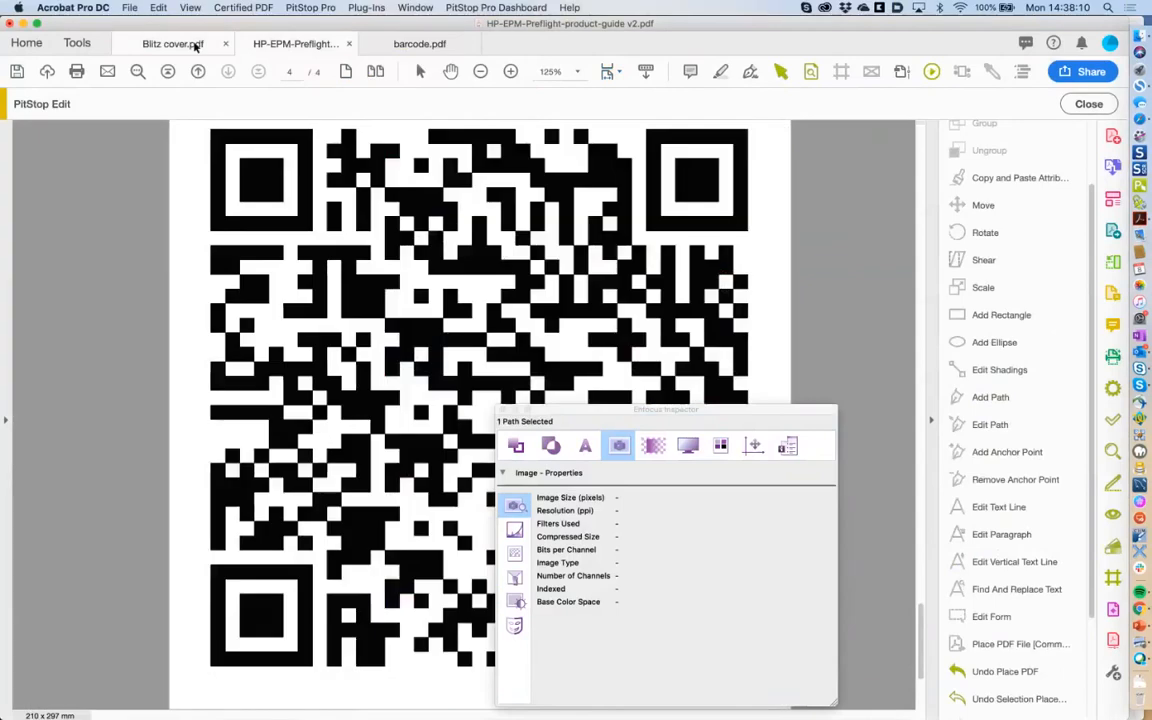
pyautogui.click(193, 46)
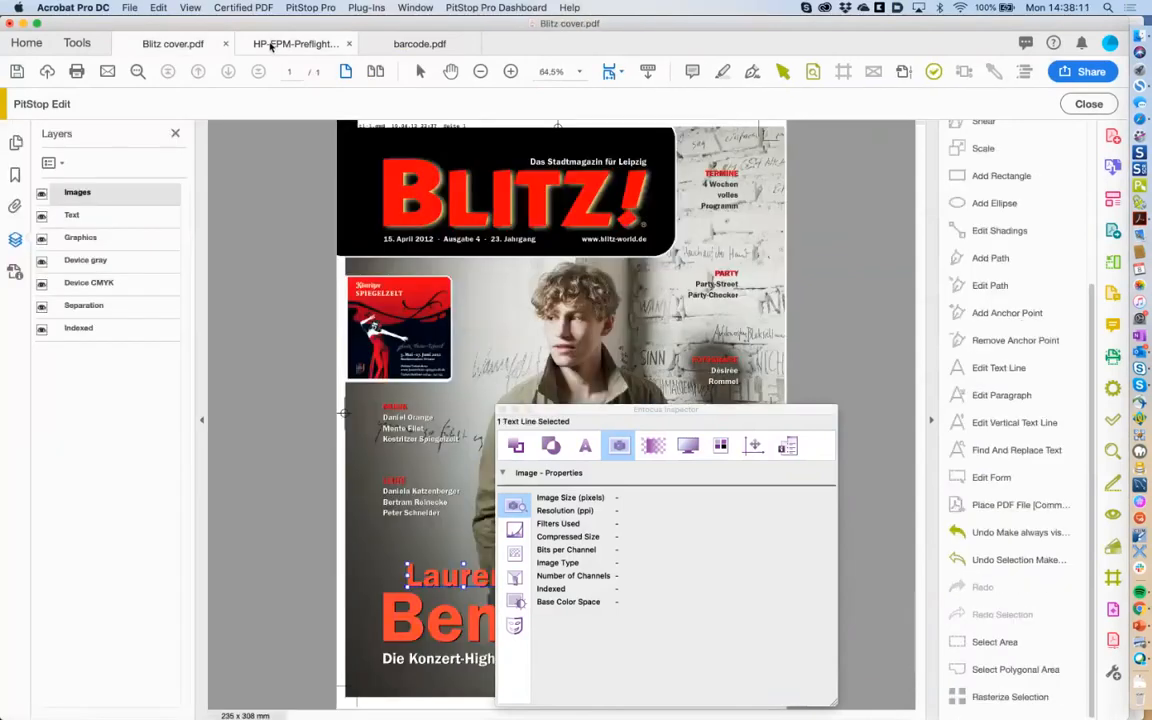
pyautogui.click(270, 46)
pyautogui.click(400, 45)
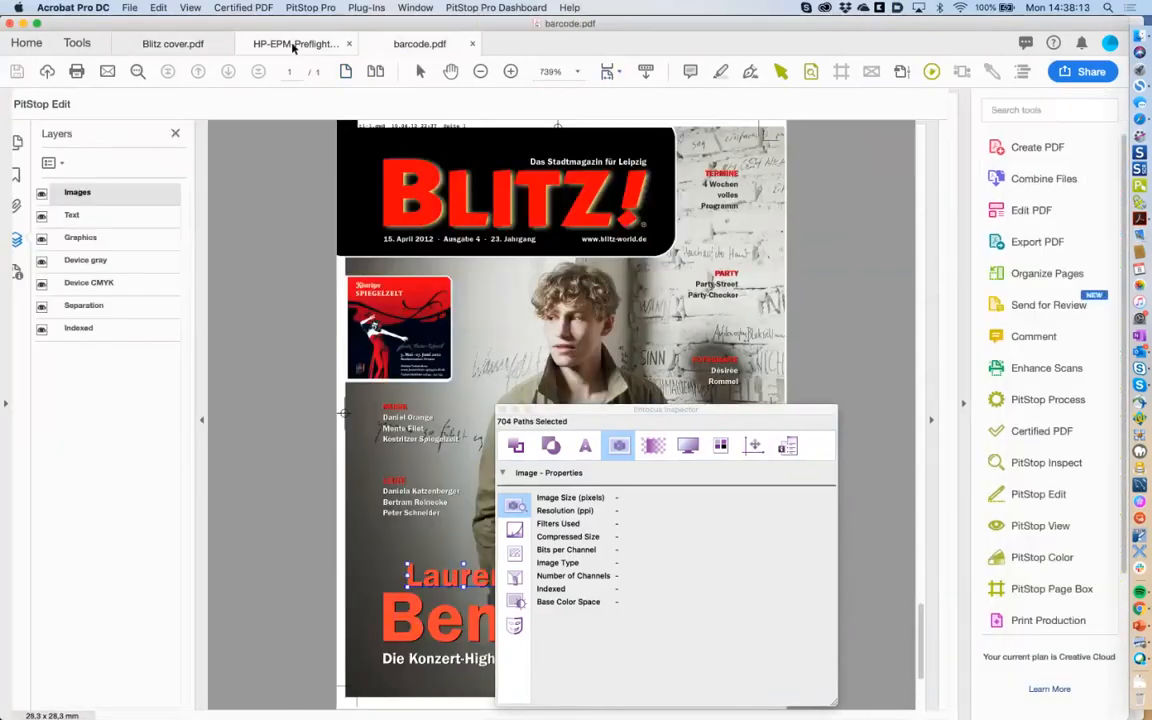
pyautogui.click(172, 42)
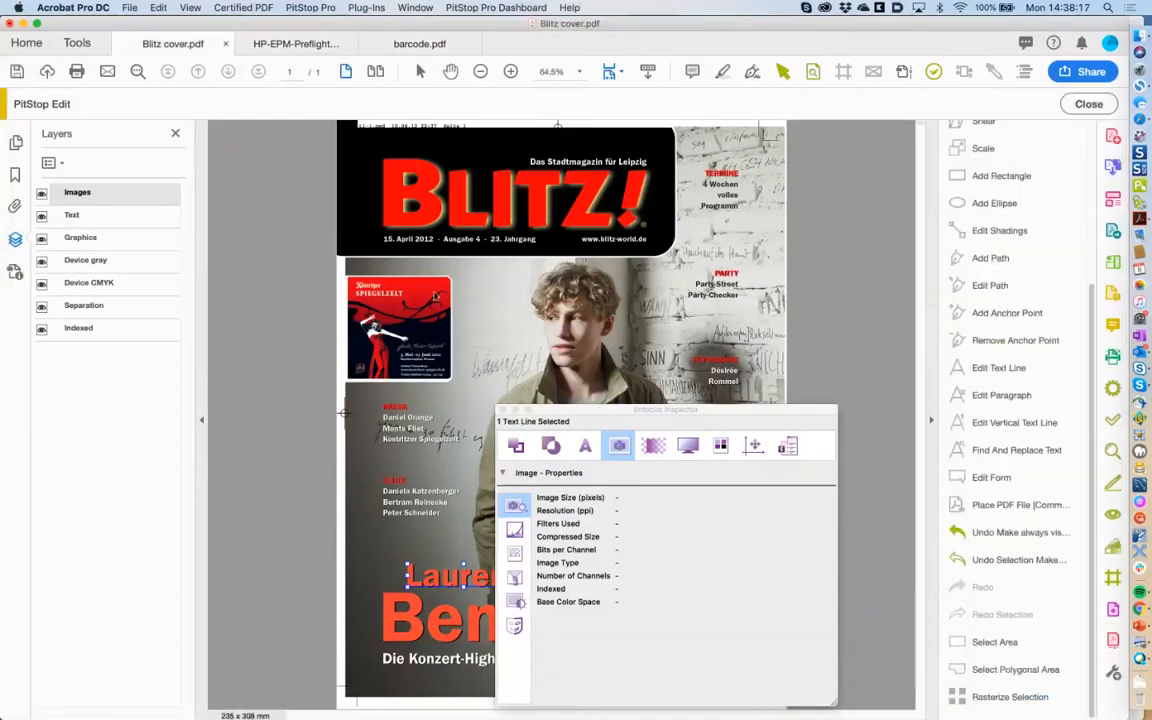
# Paste the QR code onto the Blitz cover and move it up beside the man's face.
pyautogui.moveTo(547, 413); pyautogui.dragTo(791, 408)
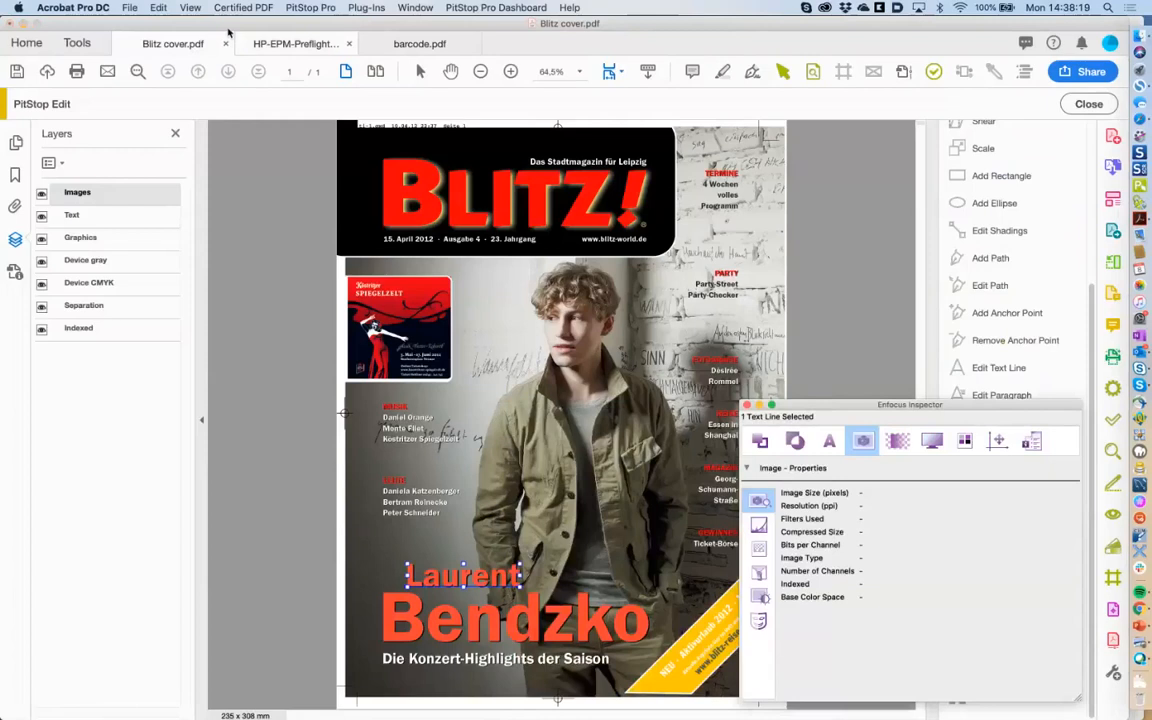
pyautogui.click(158, 7)
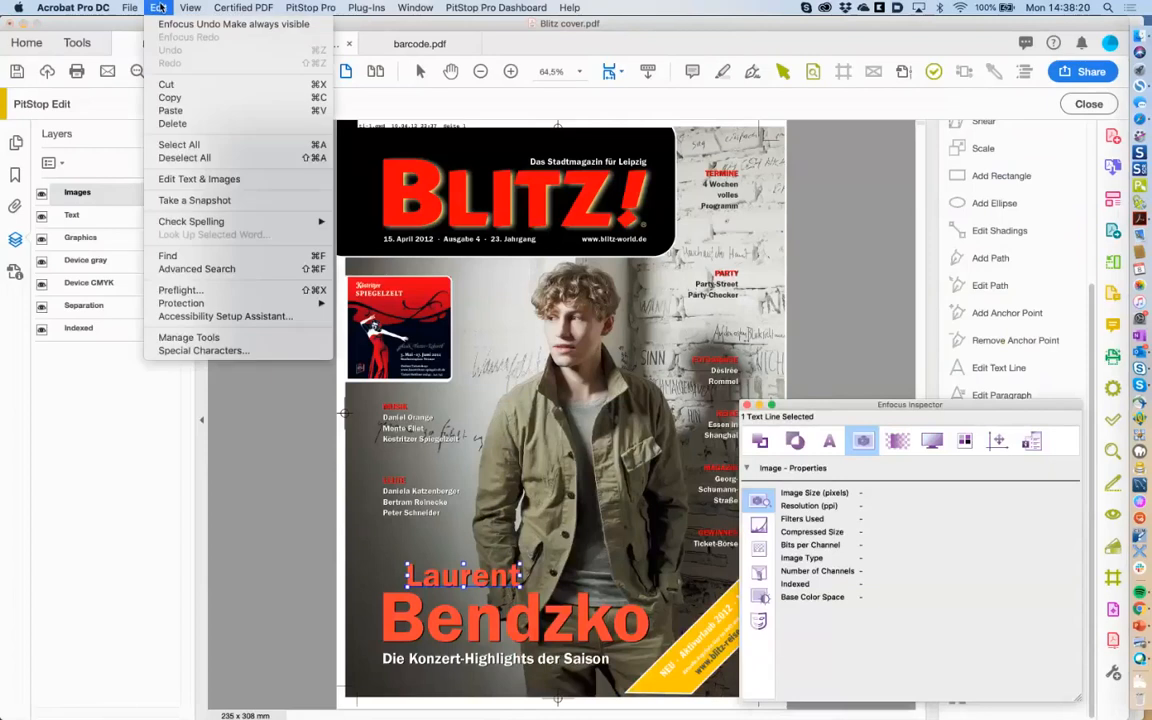
pyautogui.click(195, 111)
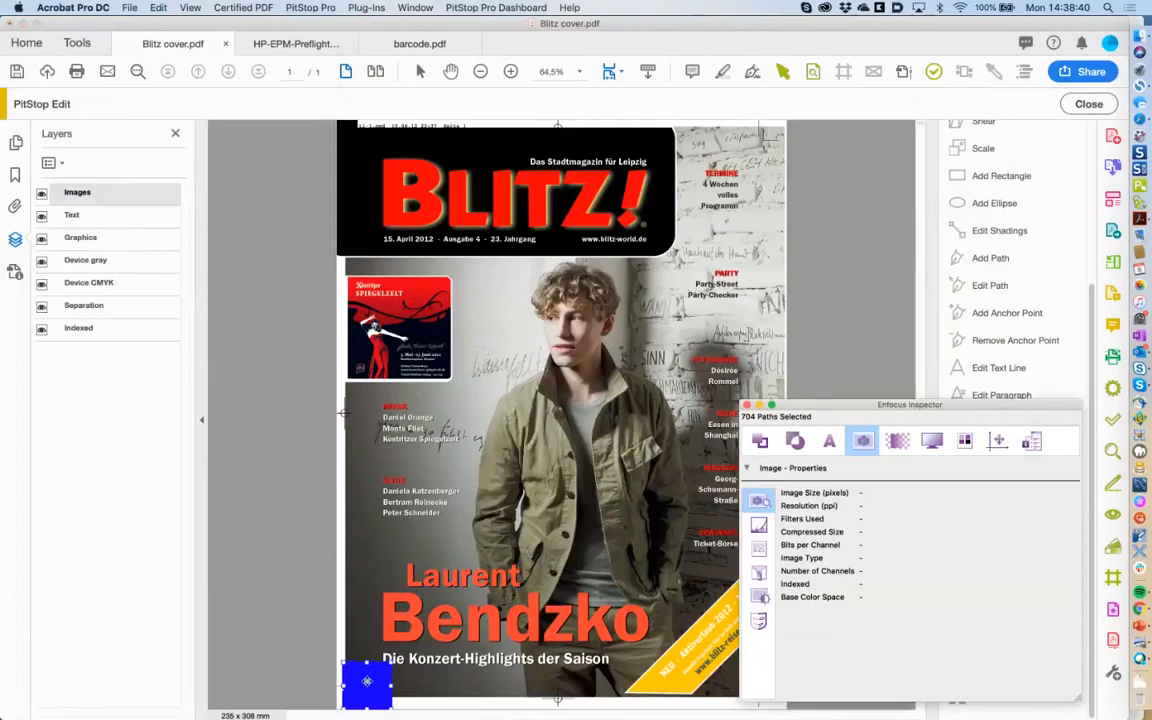
pyautogui.moveTo(367, 681); pyautogui.dragTo(501, 321)
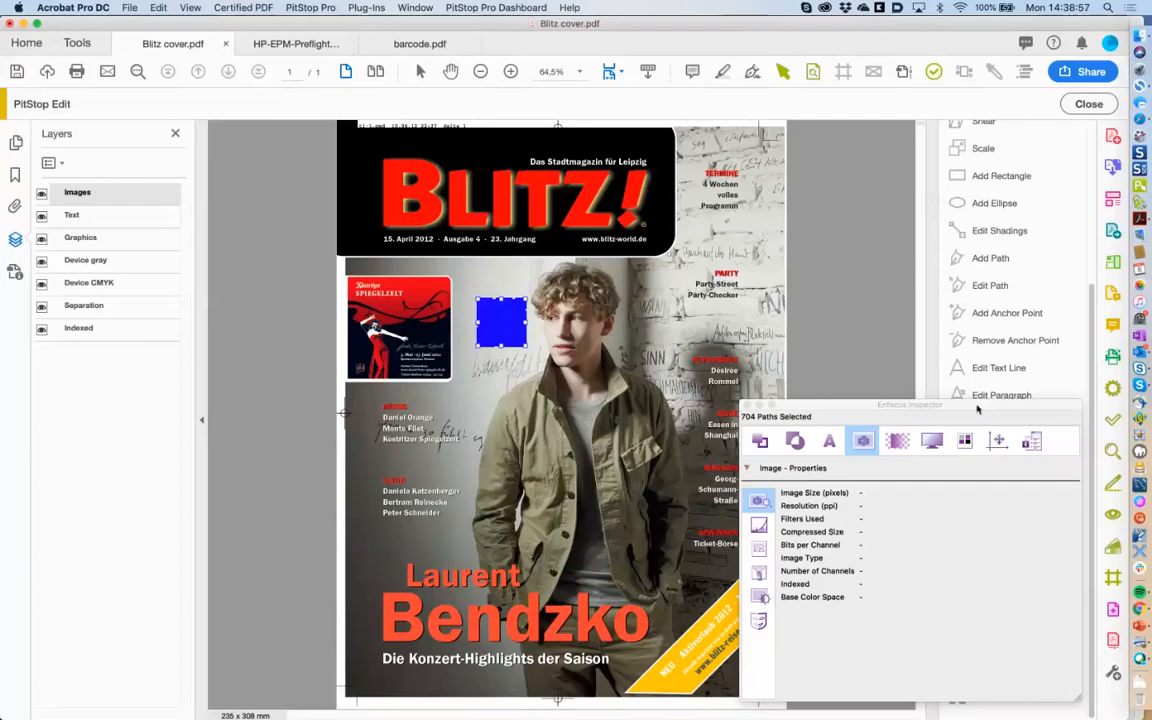
pyautogui.moveTo(977, 406); pyautogui.dragTo(775, 409)
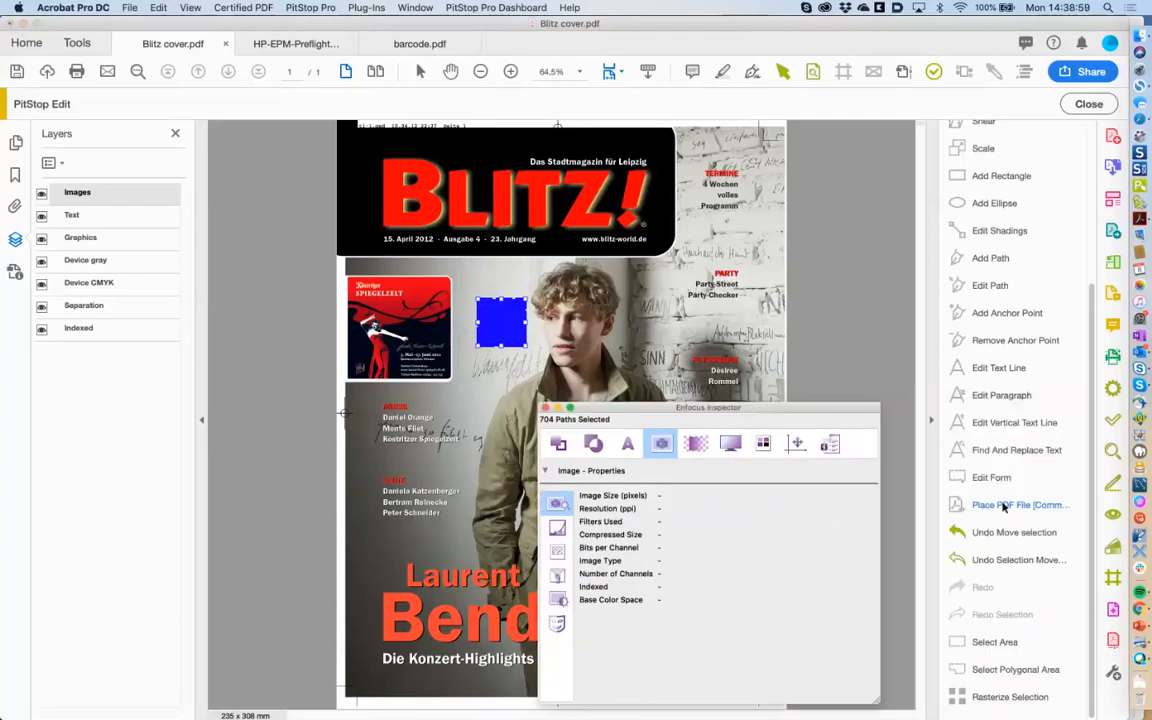
pyautogui.click(1003, 506)
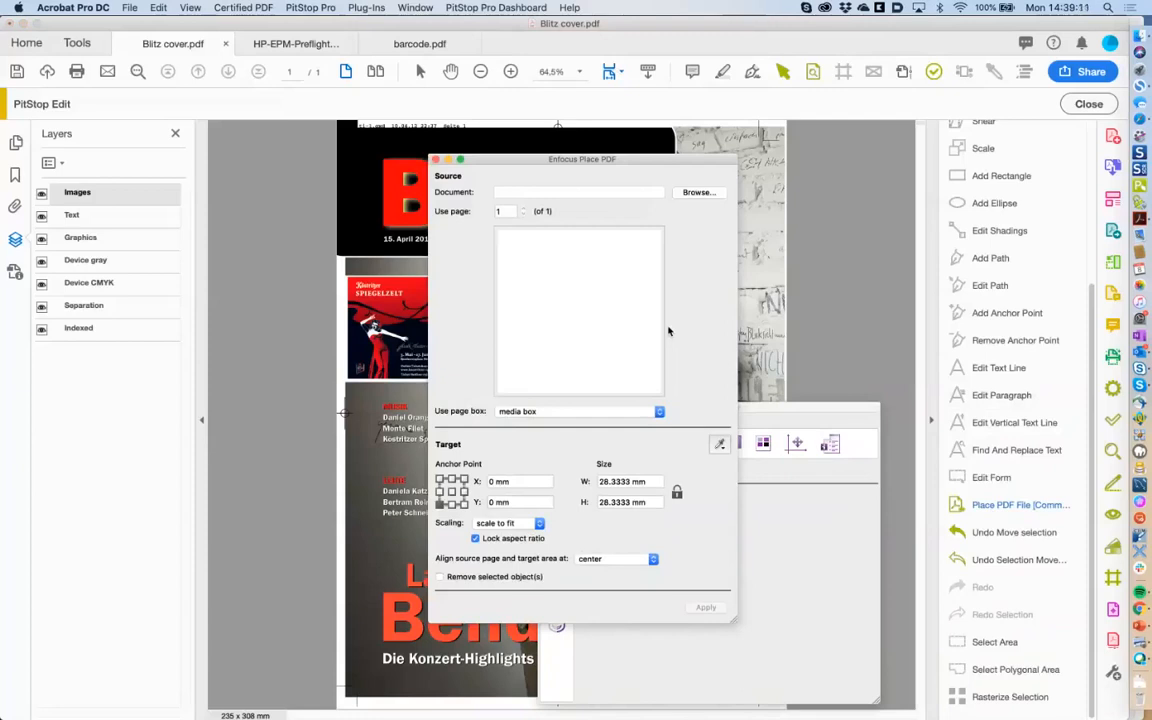
pyautogui.click(435, 161)
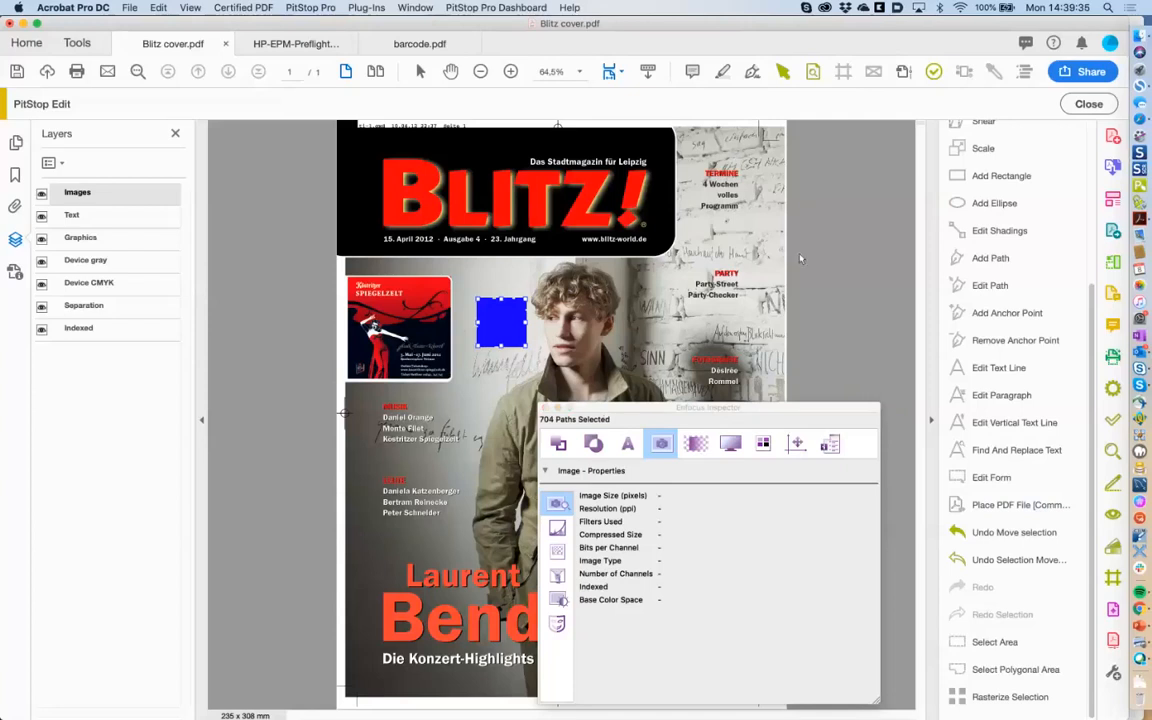
# Close the Blitz cover without saving and reopen HP-EPM-Preflight-product-guide v2.
pyautogui.click(546, 408)
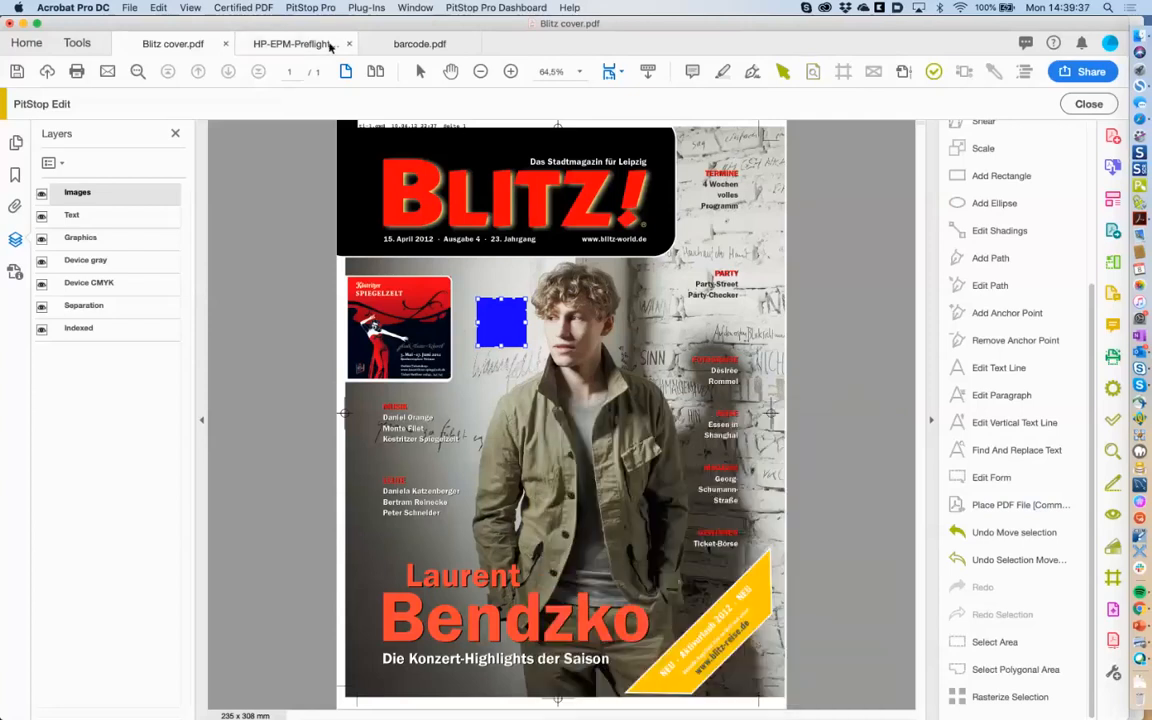
pyautogui.click(400, 46)
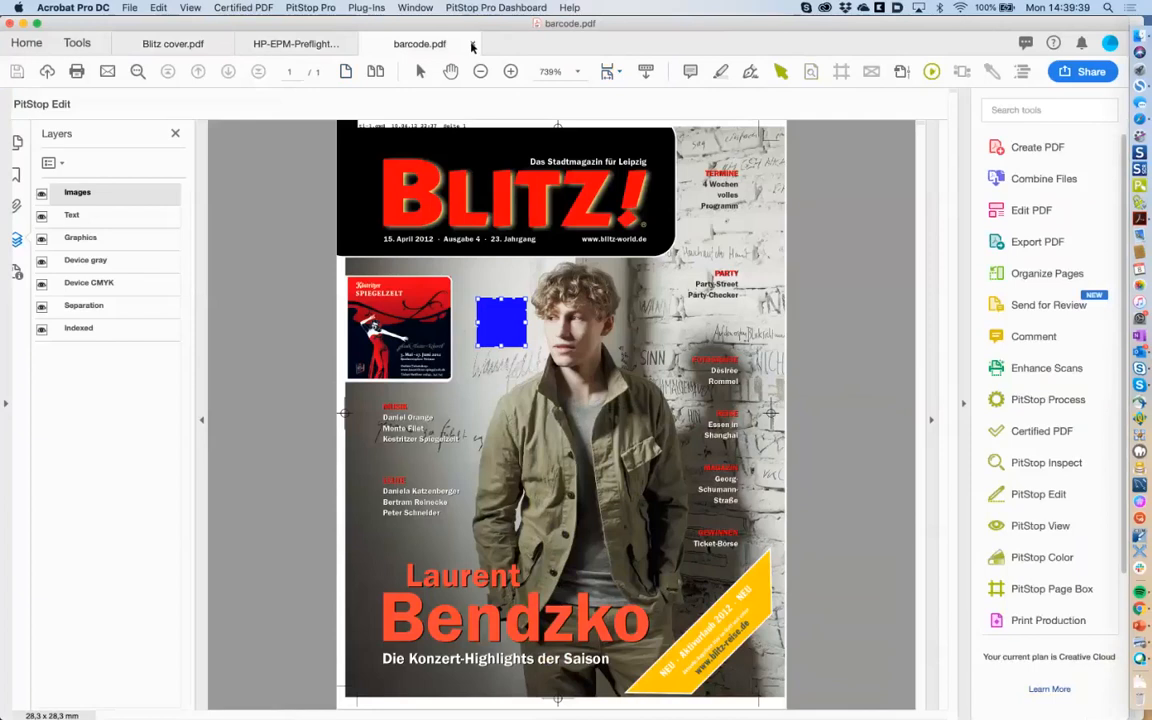
pyautogui.click(298, 44)
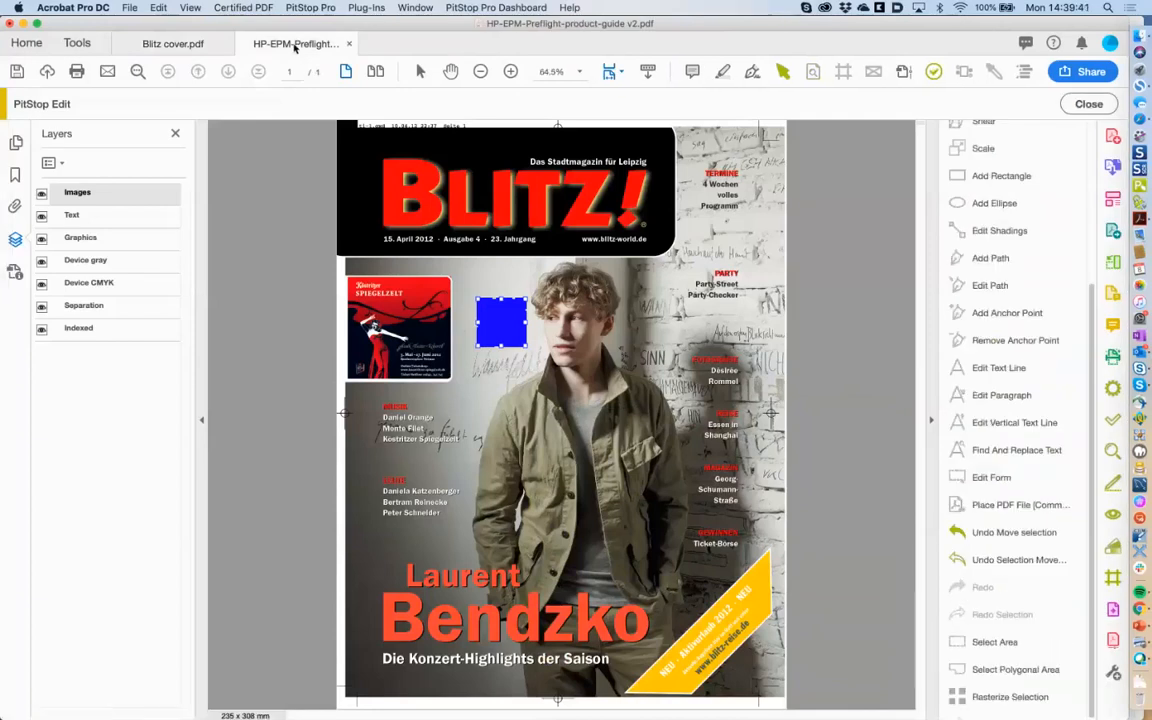
pyautogui.click(205, 44)
pyautogui.click(226, 44)
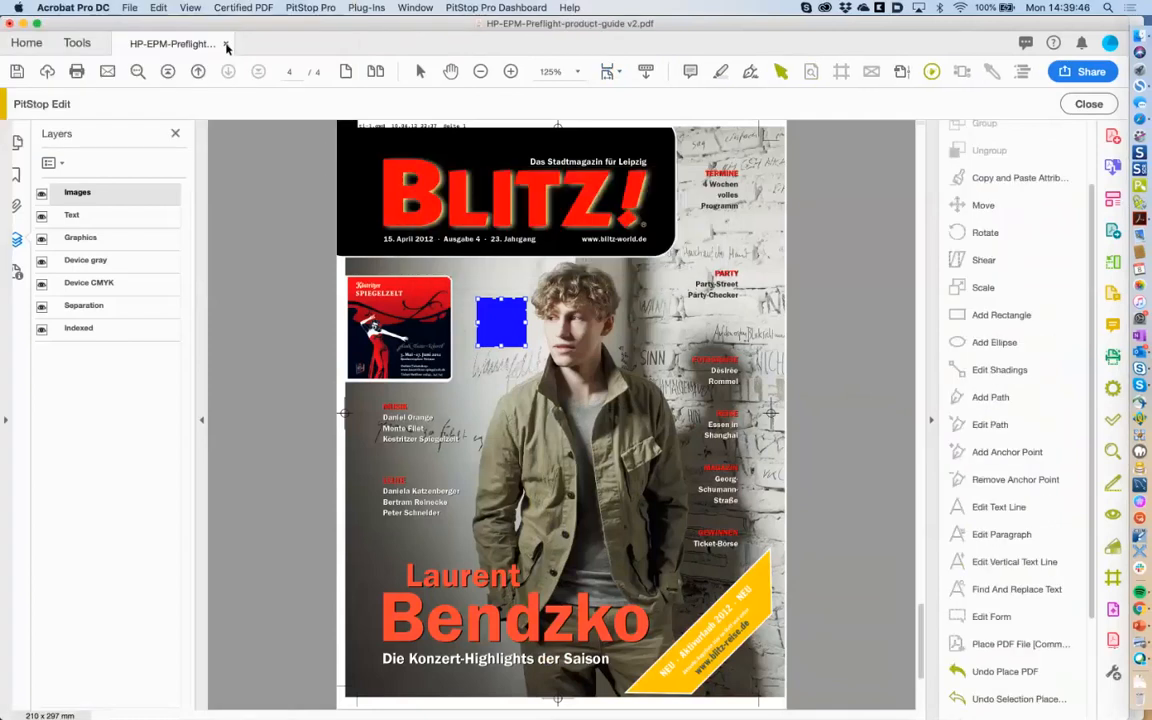
pyautogui.click(226, 44)
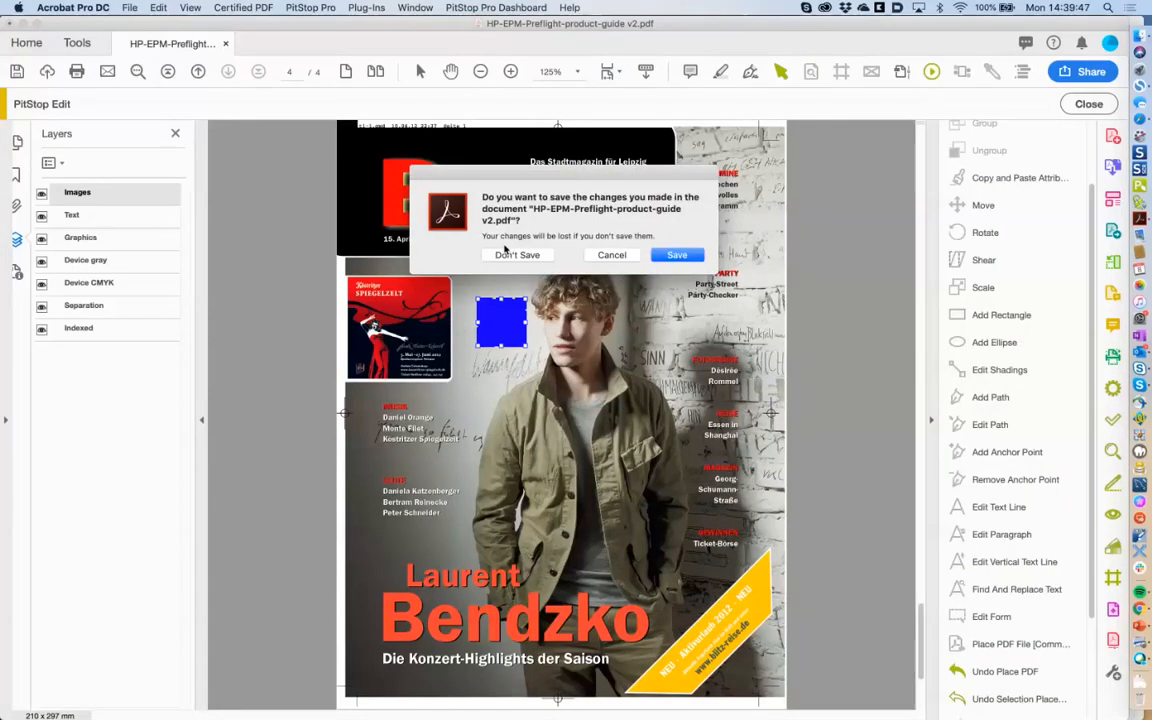
pyautogui.click(514, 252)
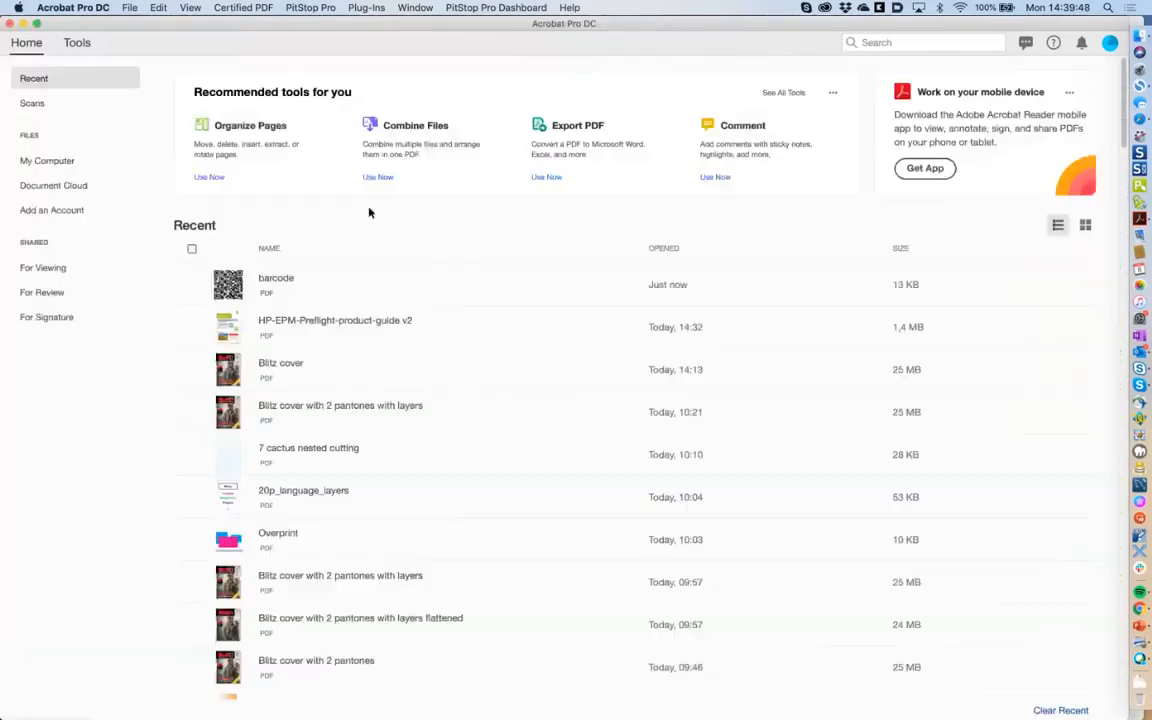
pyautogui.click(300, 322)
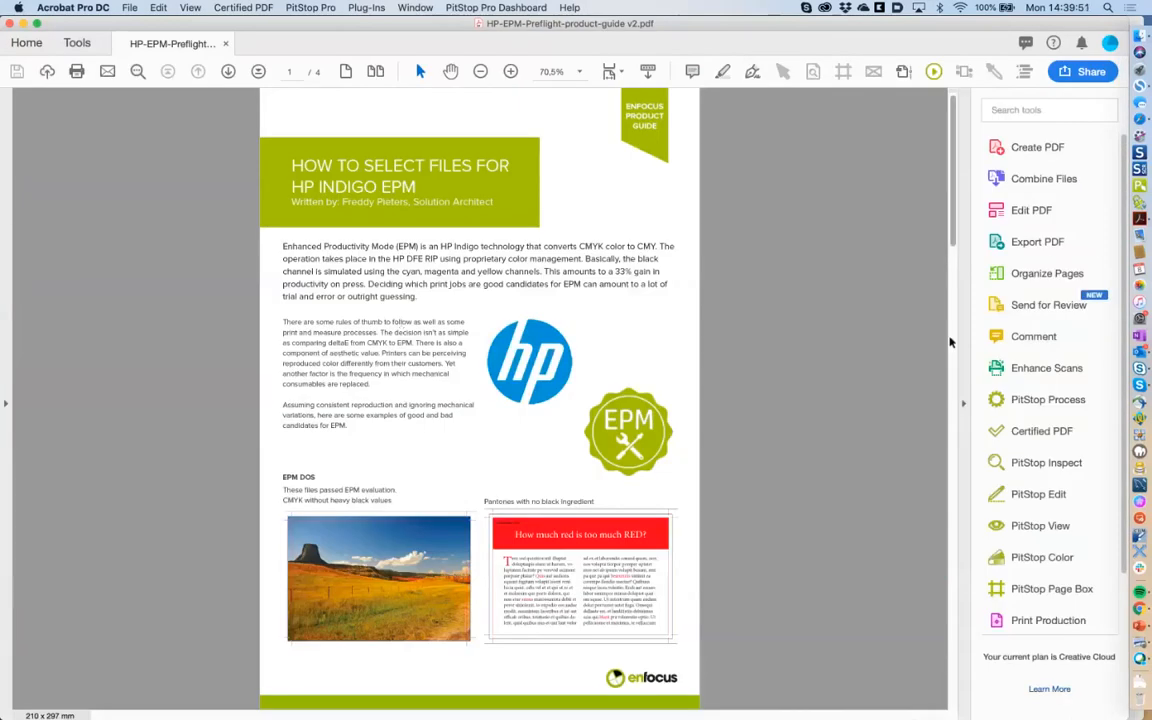
# Scroll to page 4 and select the empty square in the Contact Us box.
pyautogui.scroll(-10, 948, 417)
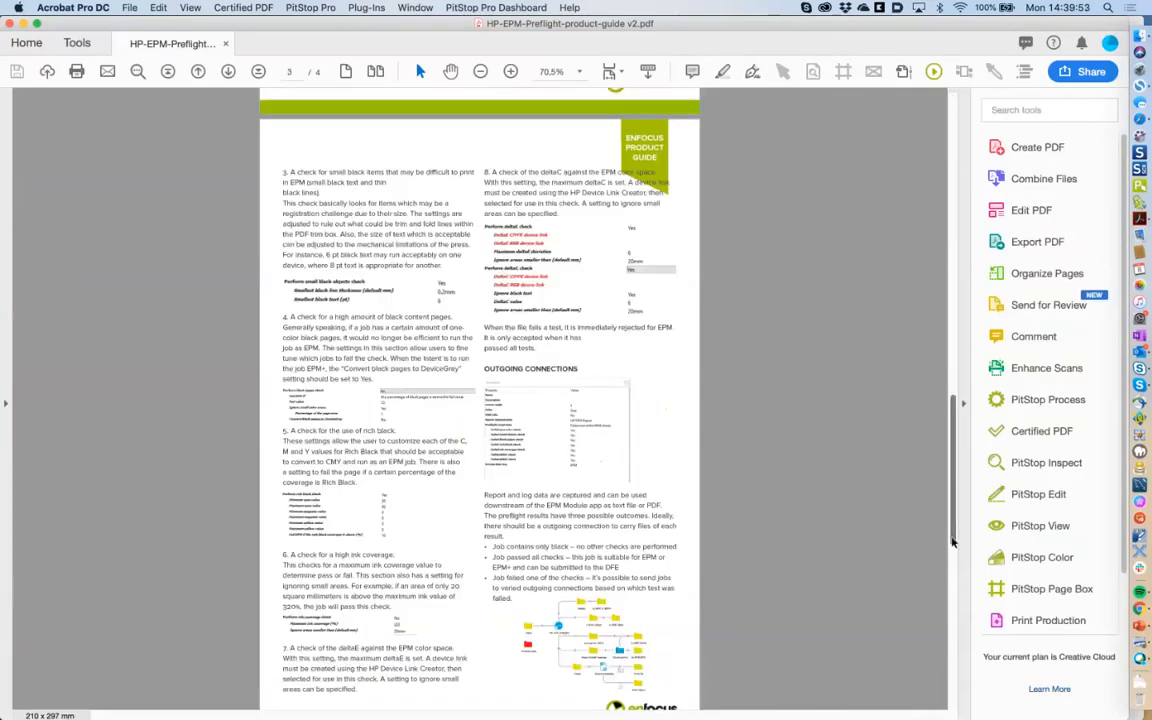
pyautogui.scroll(-10, 858, 537)
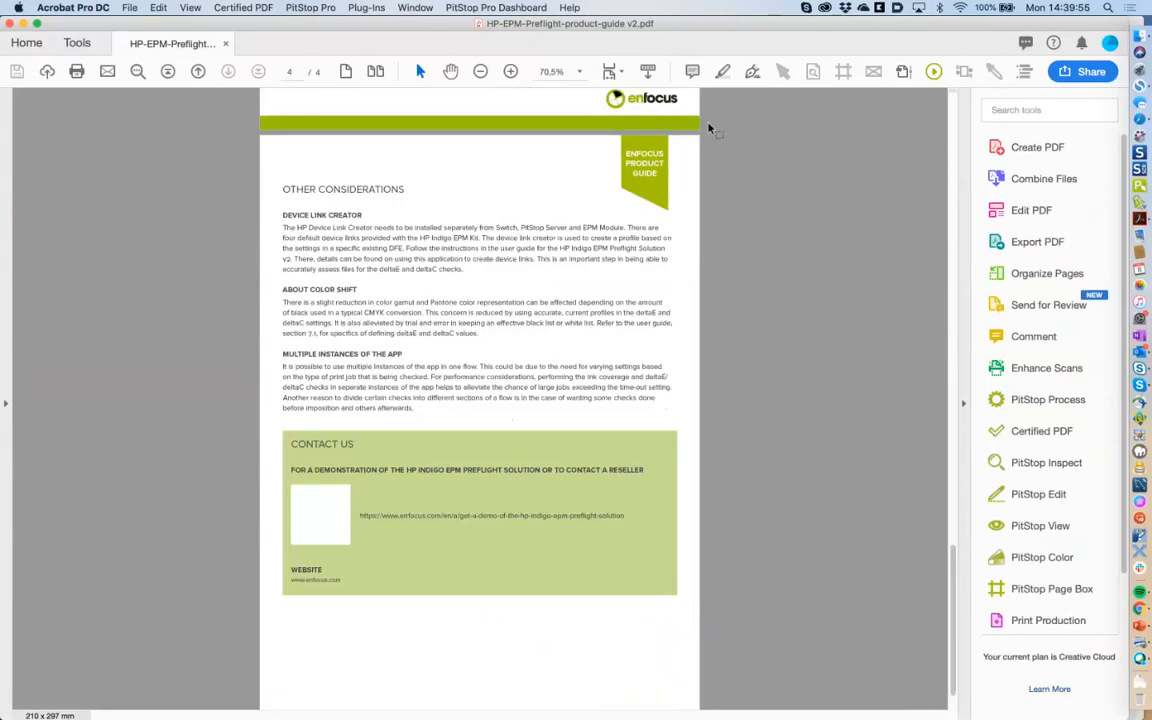
pyautogui.press('alt+super+i')
pyautogui.click(322, 508)
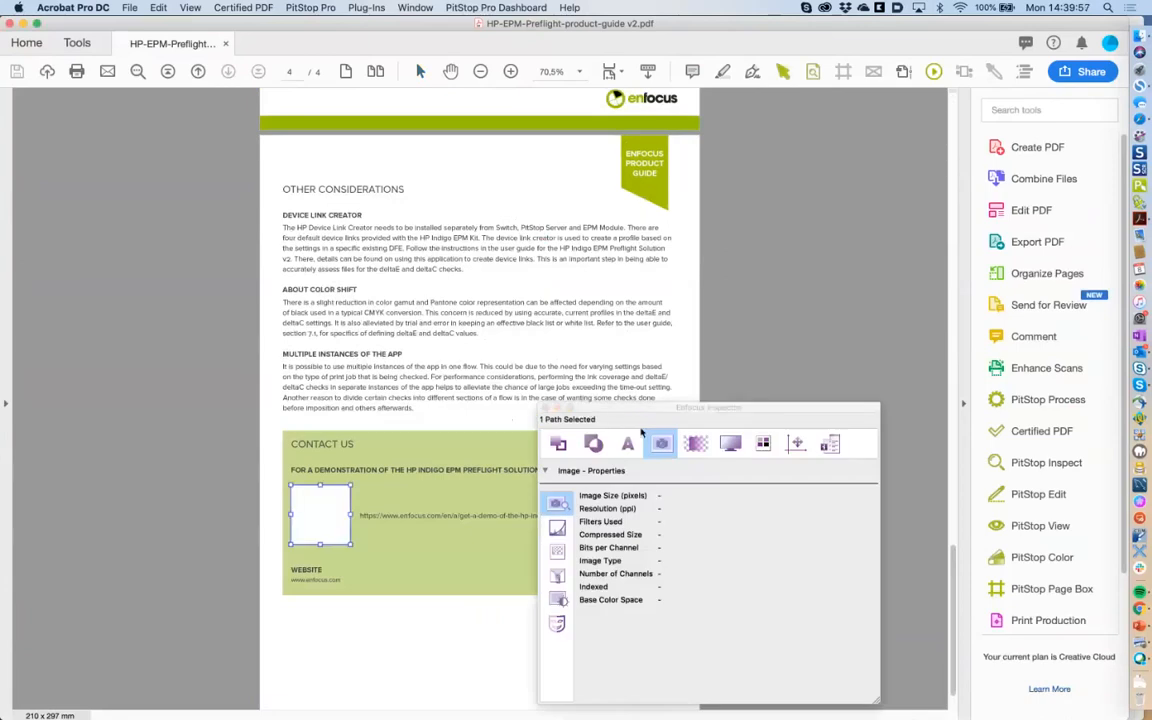
pyautogui.click(1025, 494)
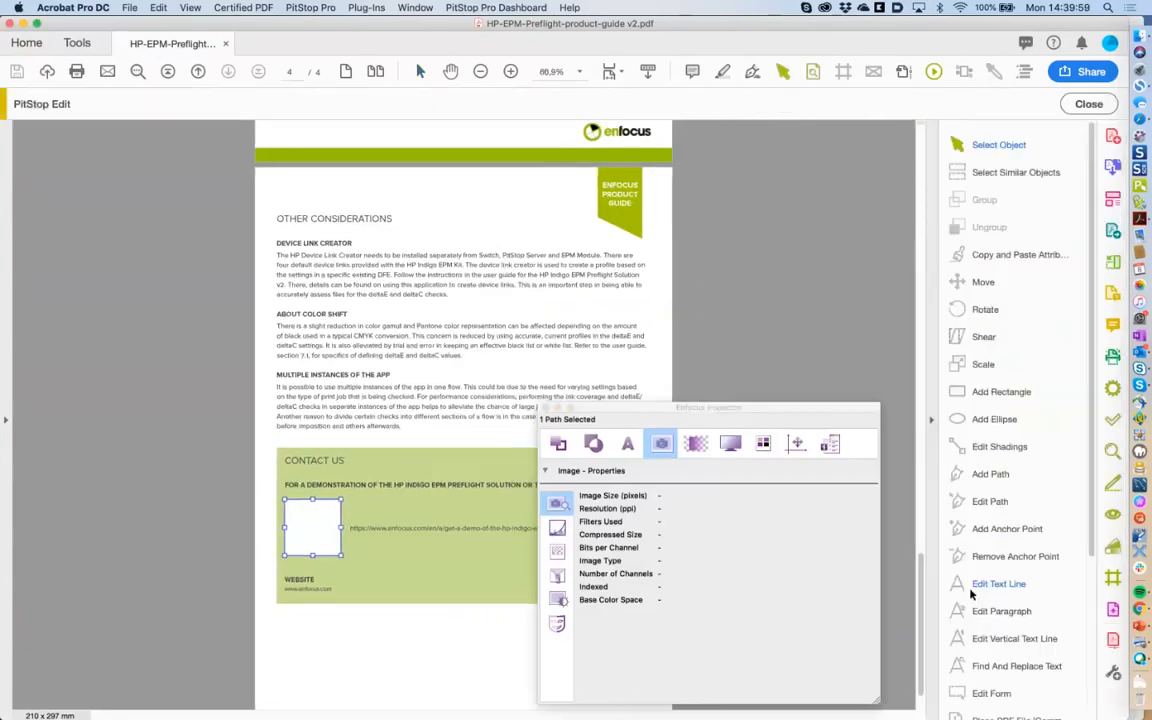
# Place barcode.pdf from the 'place pdf, page boxes' folder into the selected square.
pyautogui.scroll(-5, 1020, 600)
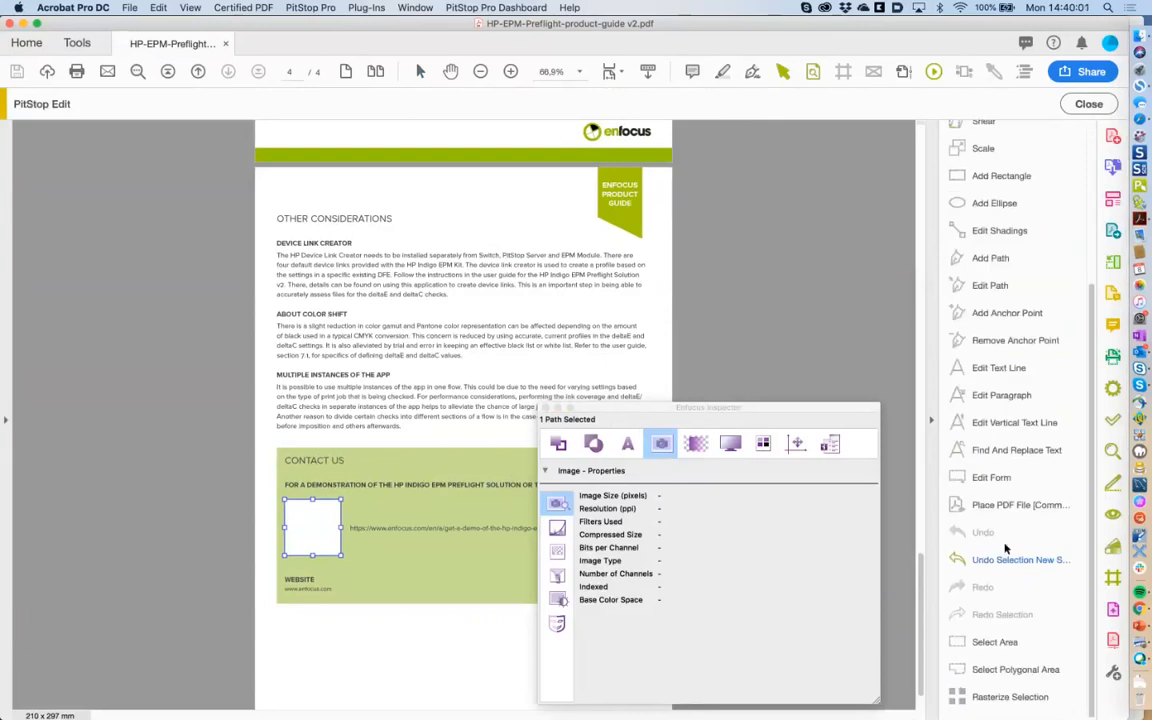
pyautogui.click(1018, 505)
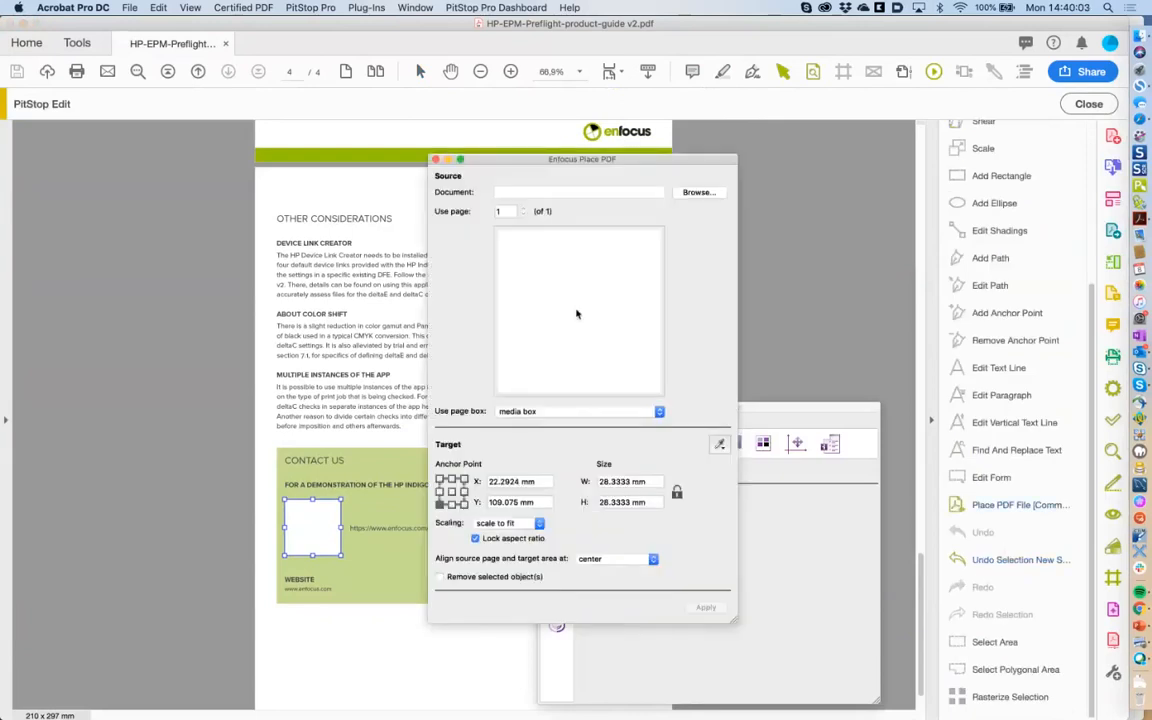
pyautogui.click(699, 193)
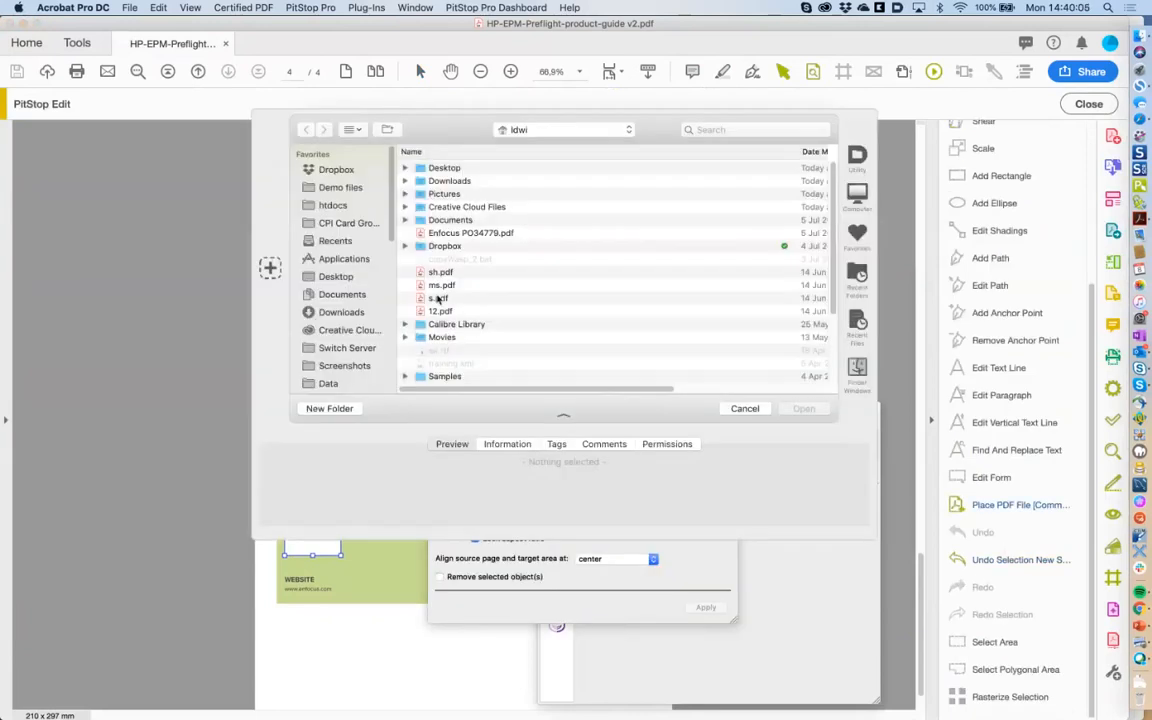
pyautogui.click(253, 327)
pyautogui.click(459, 195)
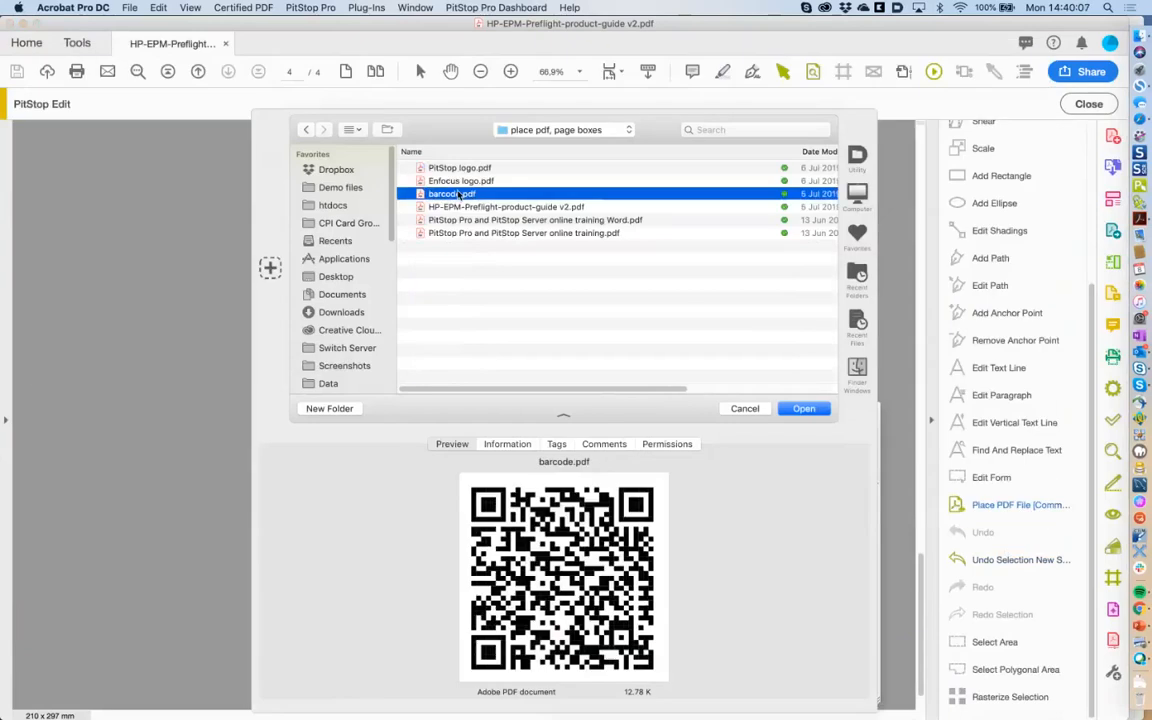
pyautogui.click(812, 409)
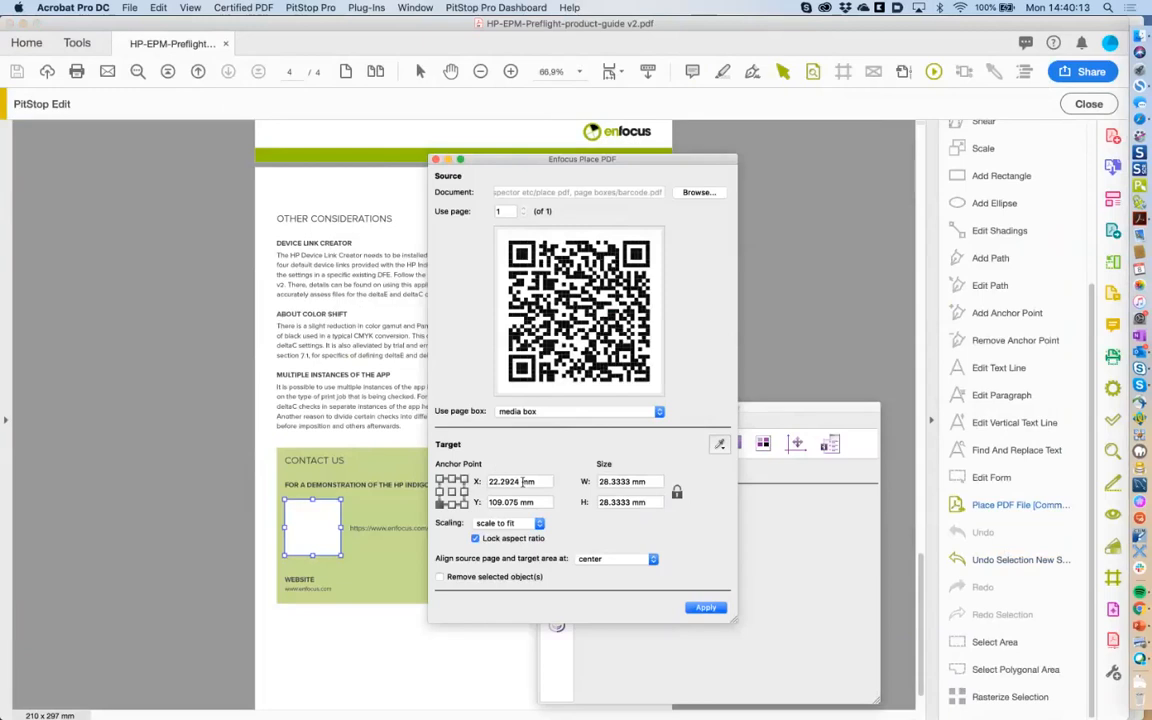
pyautogui.click(706, 609)
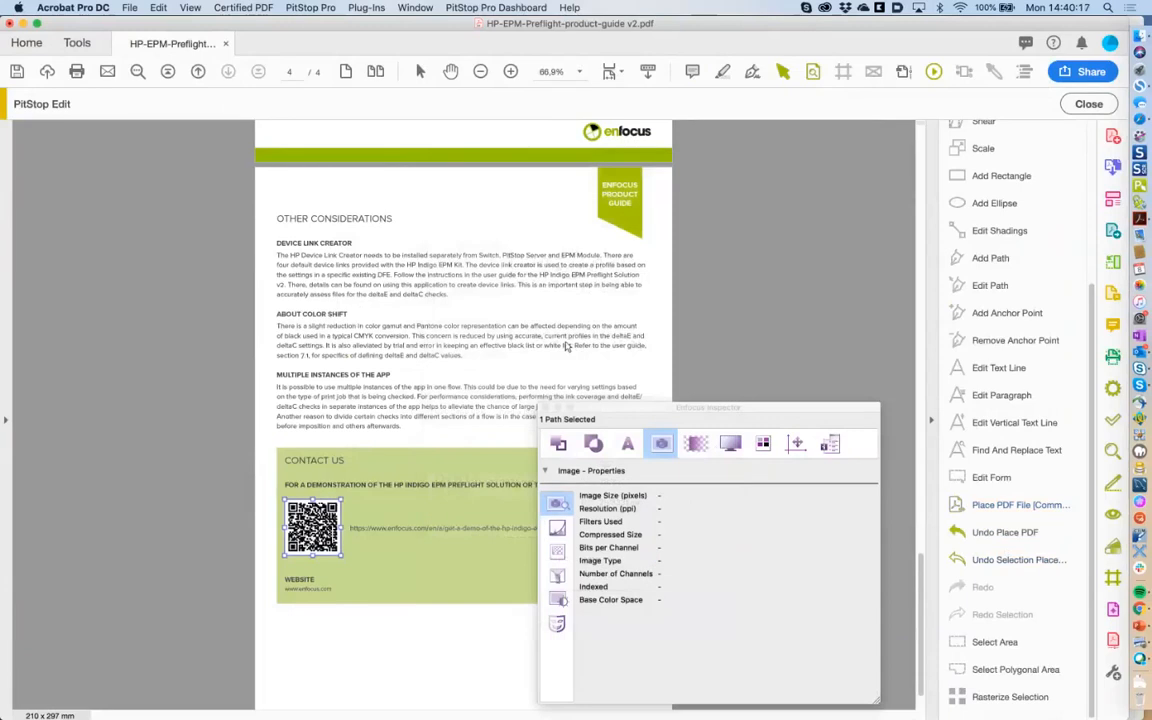
# Move the Inspector aside and drag a square Select Area marquee beneath the Contact Us box.
pyautogui.click(918, 497)
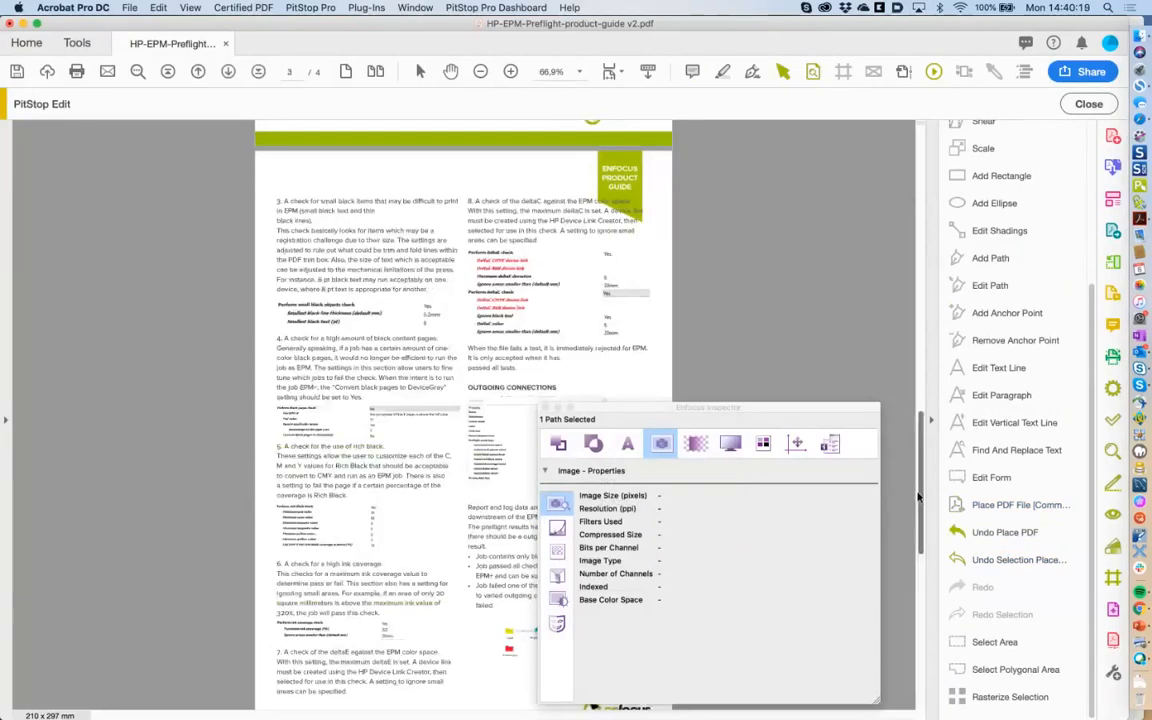
pyautogui.moveTo(918, 497); pyautogui.dragTo(953, 677)
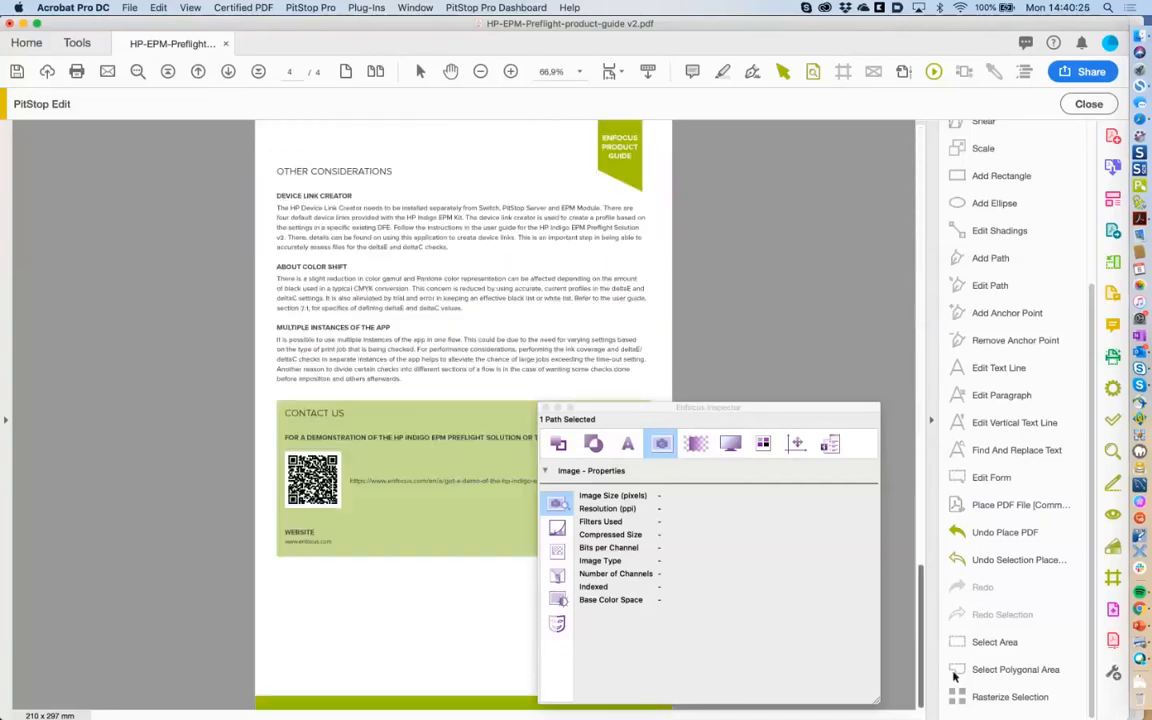
pyautogui.moveTo(631, 407); pyautogui.dragTo(668, 185)
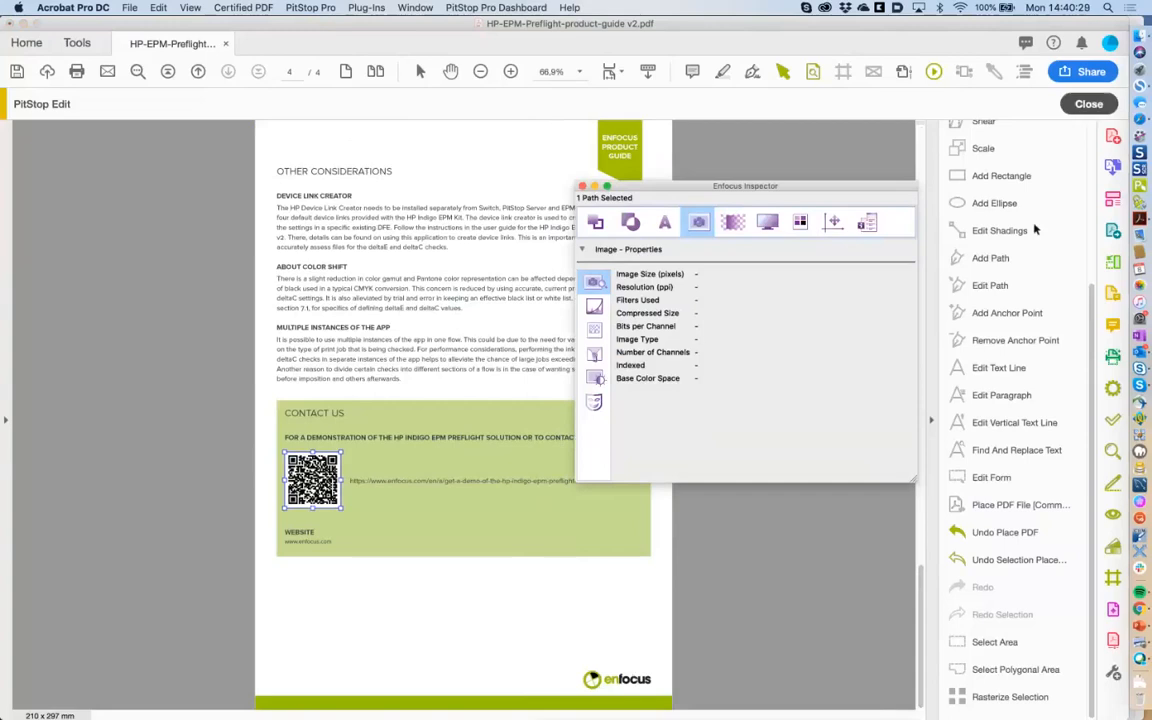
pyautogui.click(968, 646)
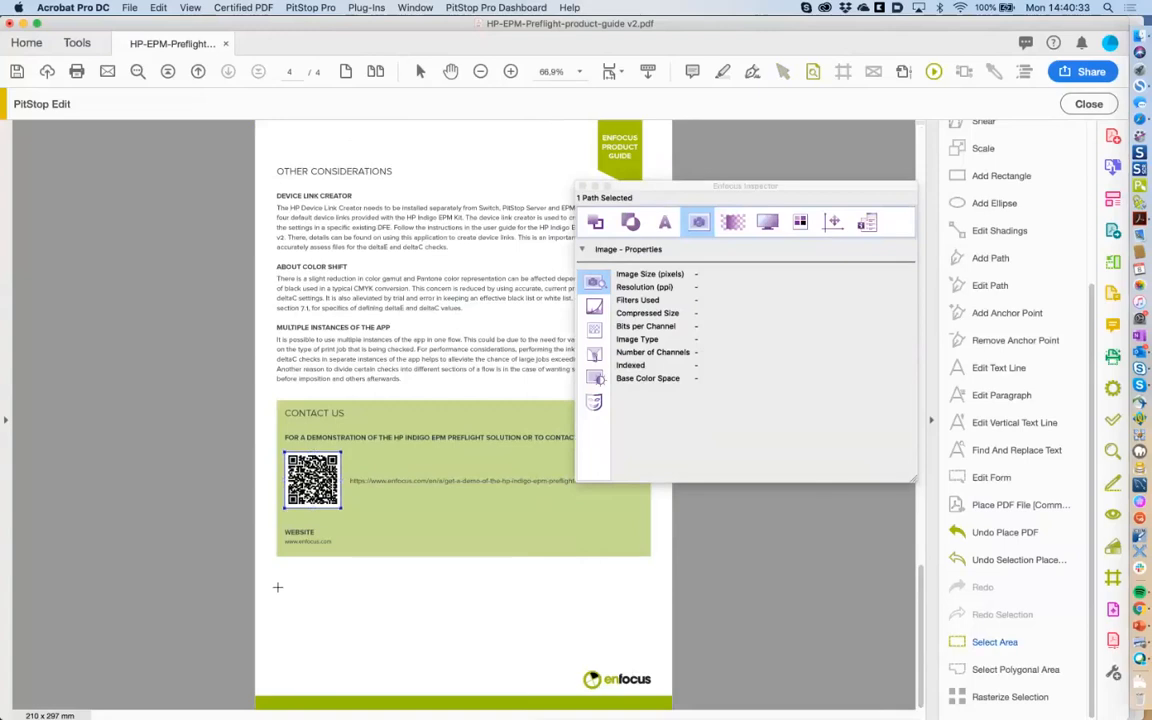
pyautogui.moveTo(256, 579); pyautogui.dragTo(604, 618)
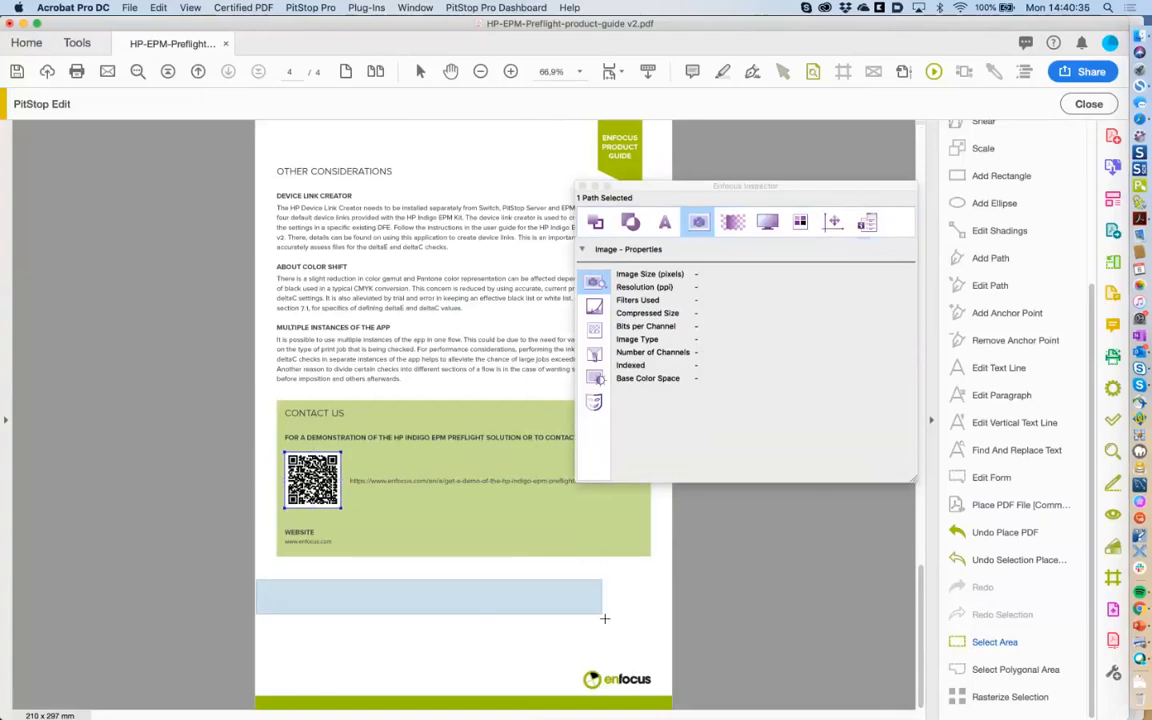
pyautogui.moveTo(297, 593); pyautogui.dragTo(406, 682)
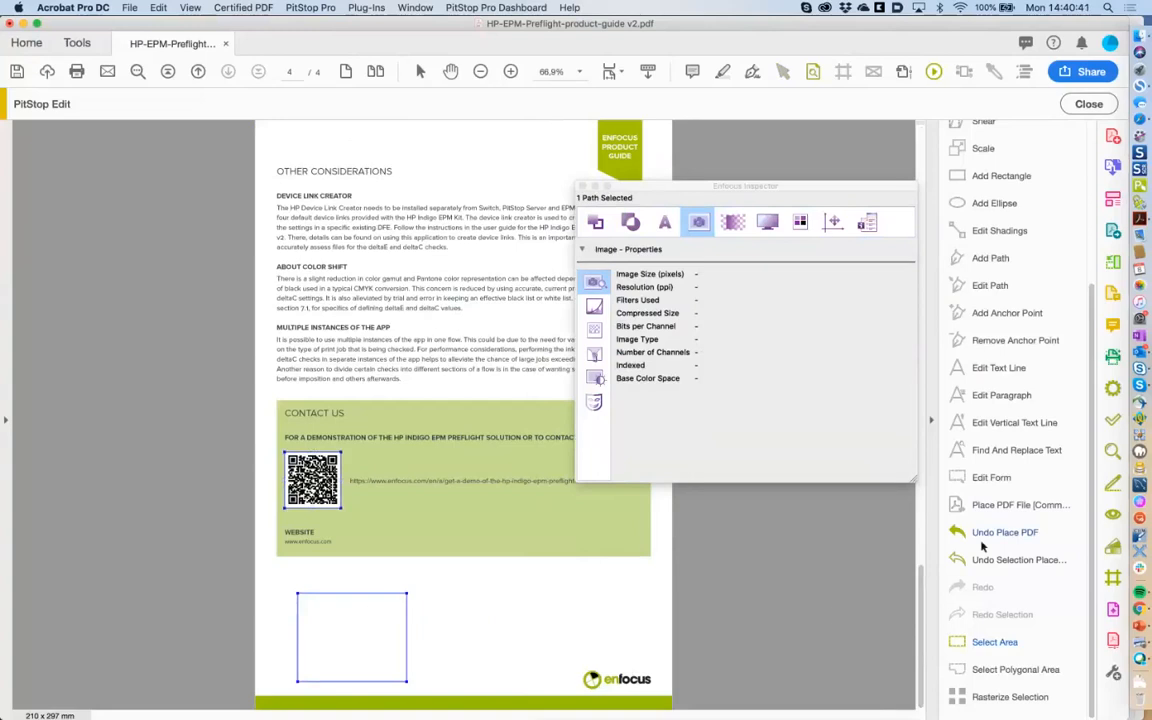
# Place Enfocus logo.pdf into the marked square using Grab Area From Selection.
pyautogui.click(1010, 505)
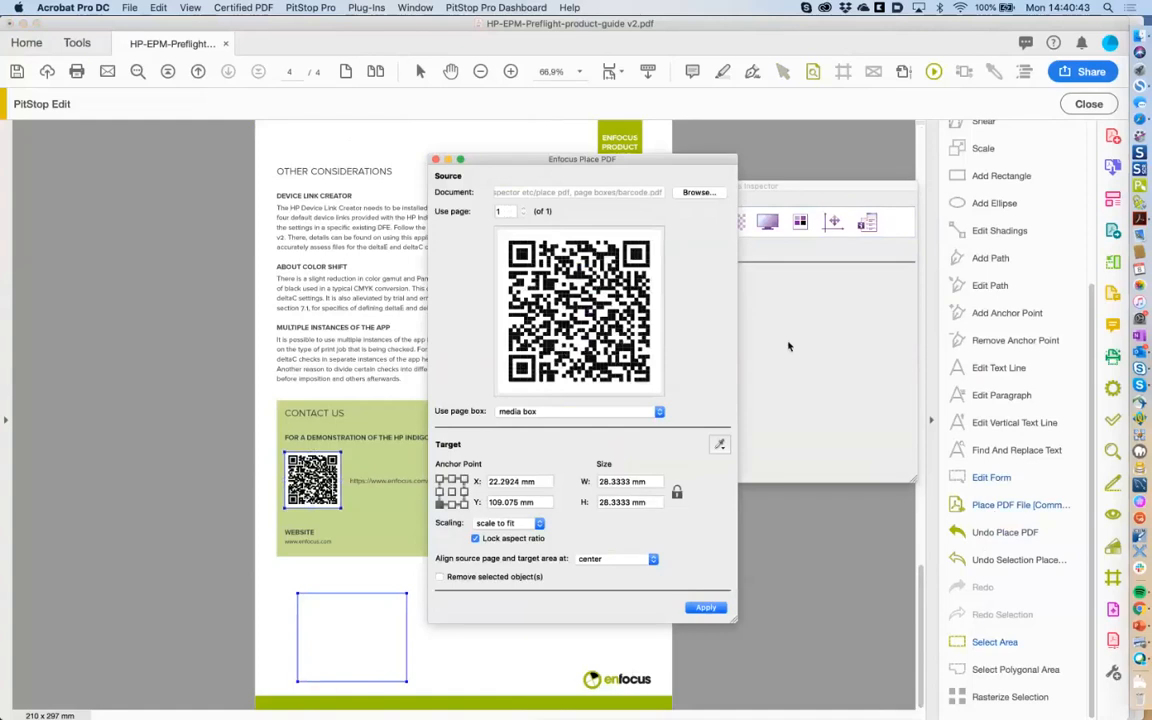
pyautogui.click(696, 193)
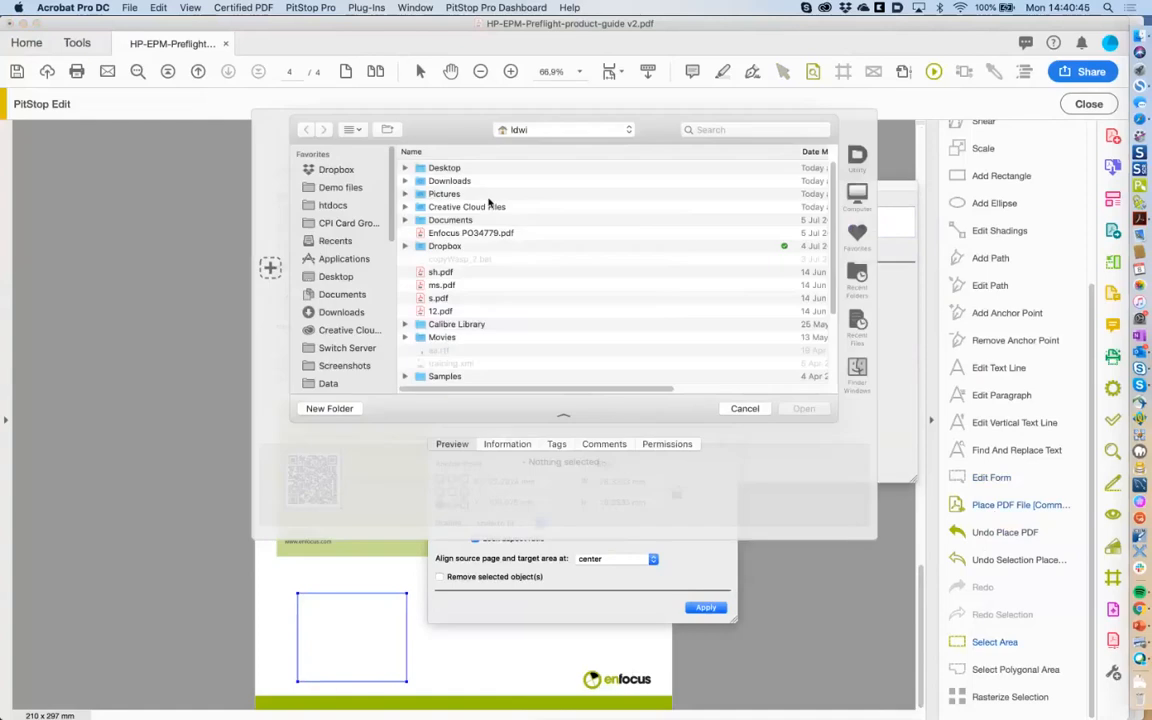
pyautogui.click(245, 303)
pyautogui.click(468, 197)
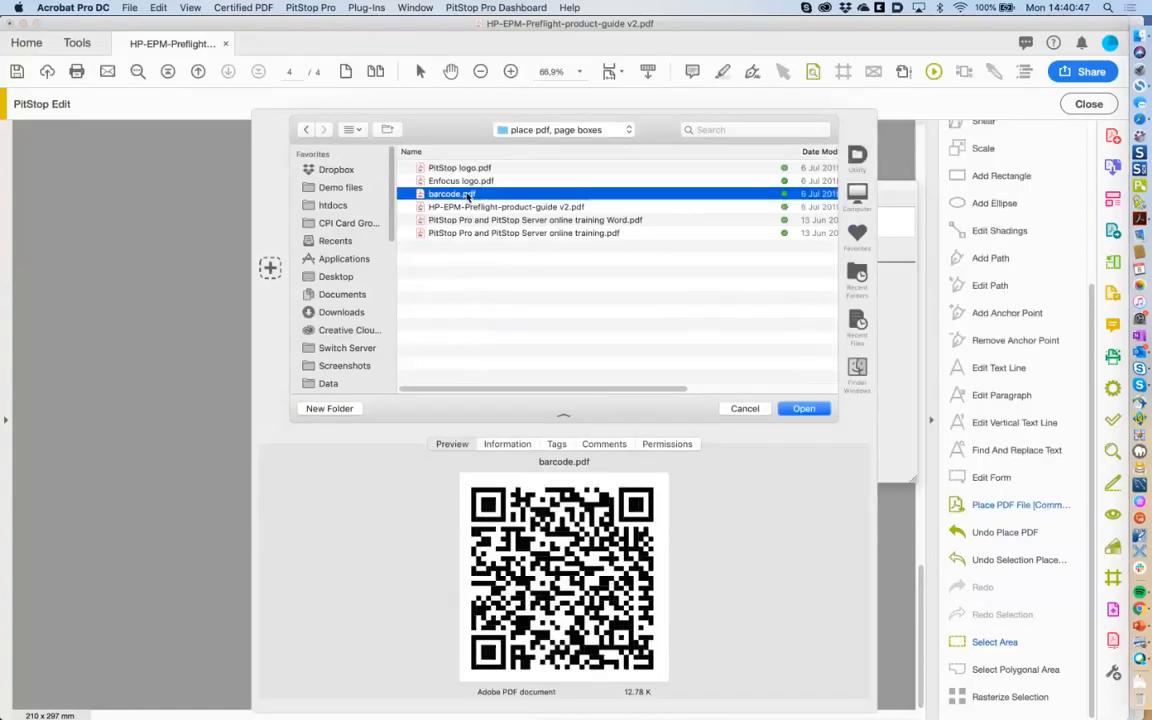
pyautogui.click(466, 183)
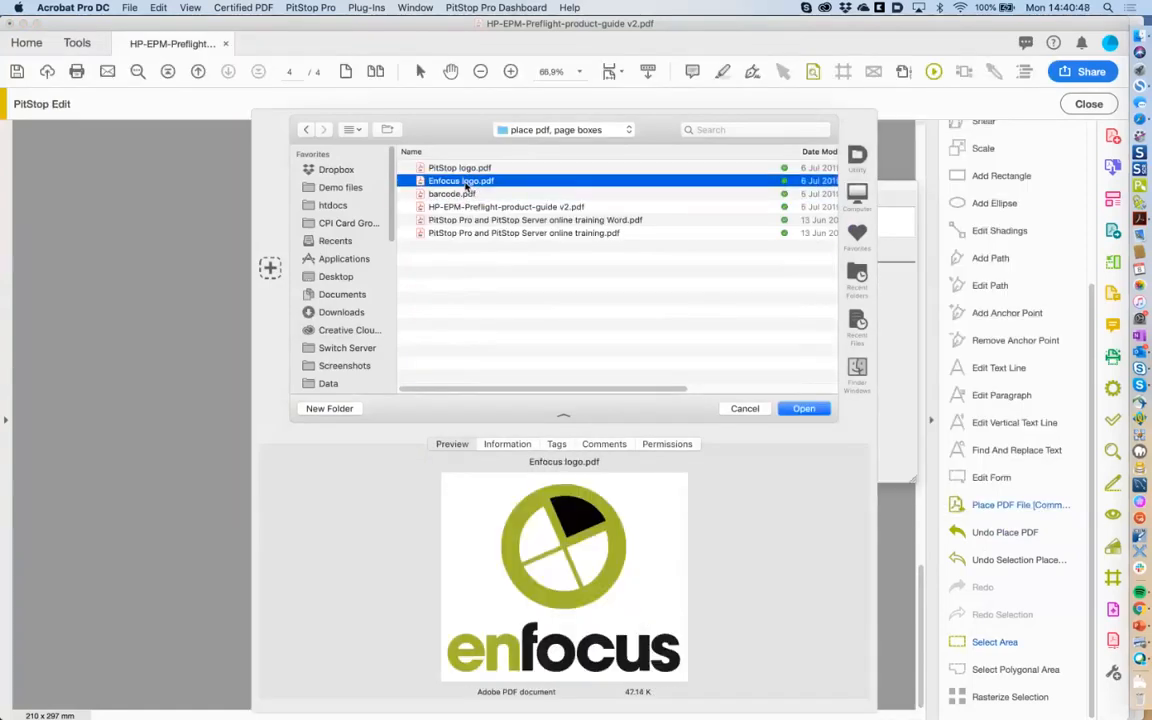
pyautogui.click(804, 408)
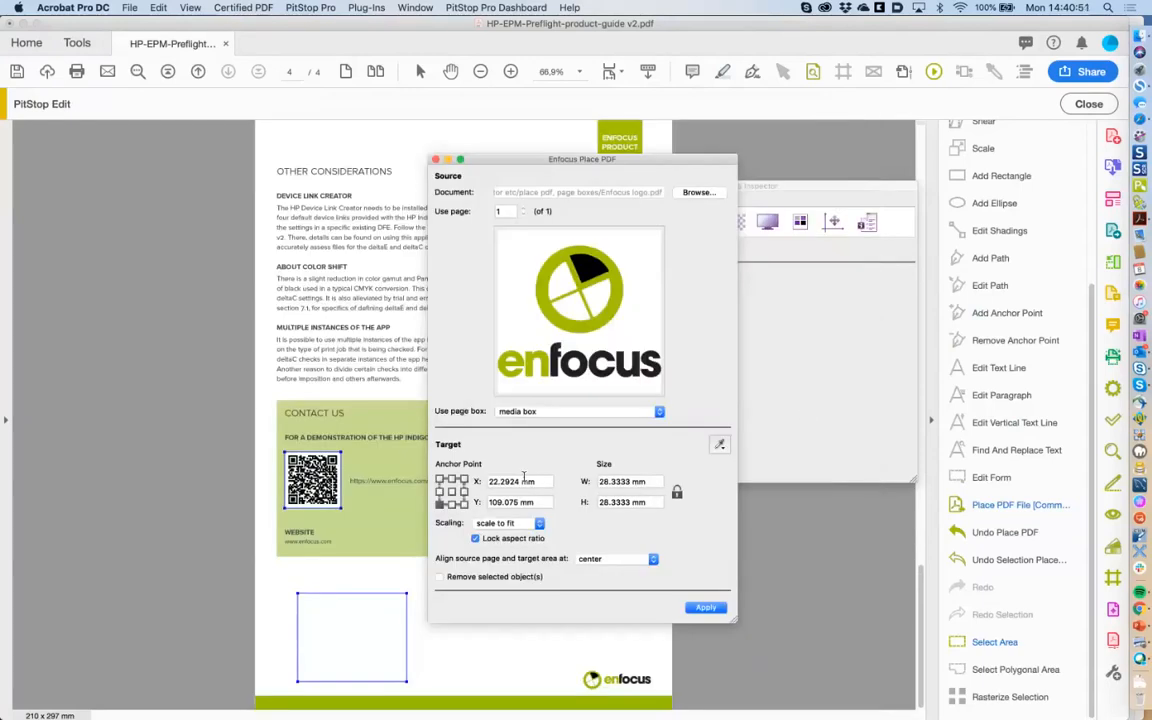
pyautogui.click(719, 445)
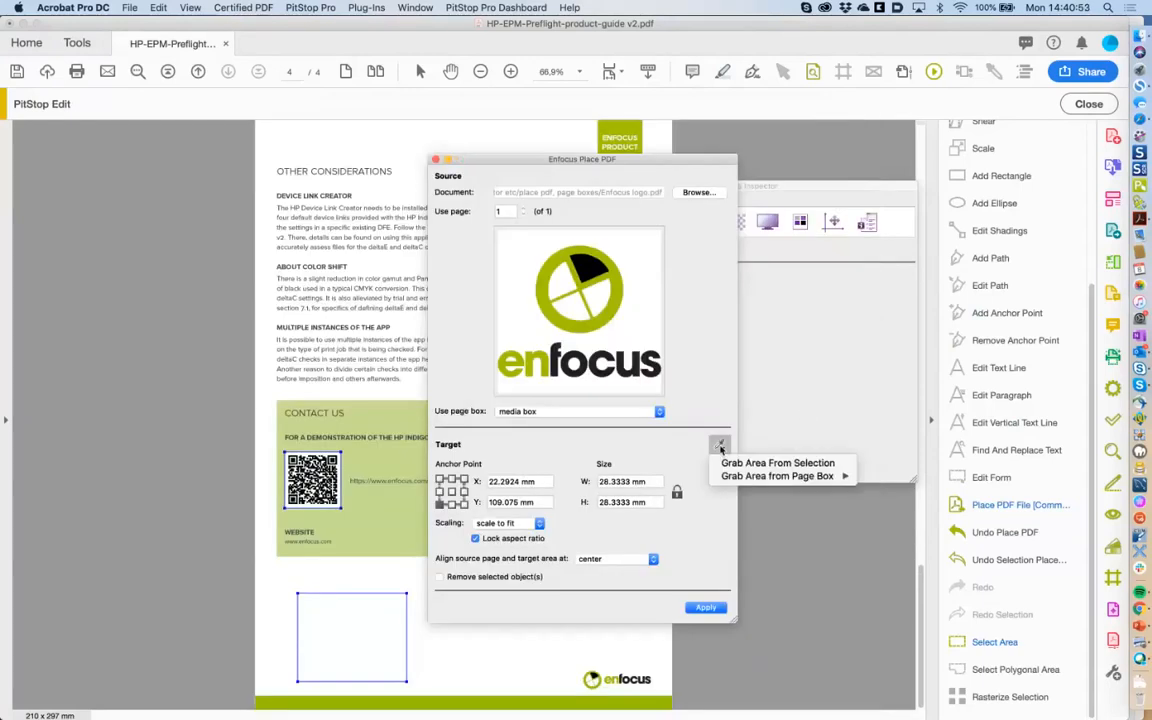
pyautogui.click(765, 463)
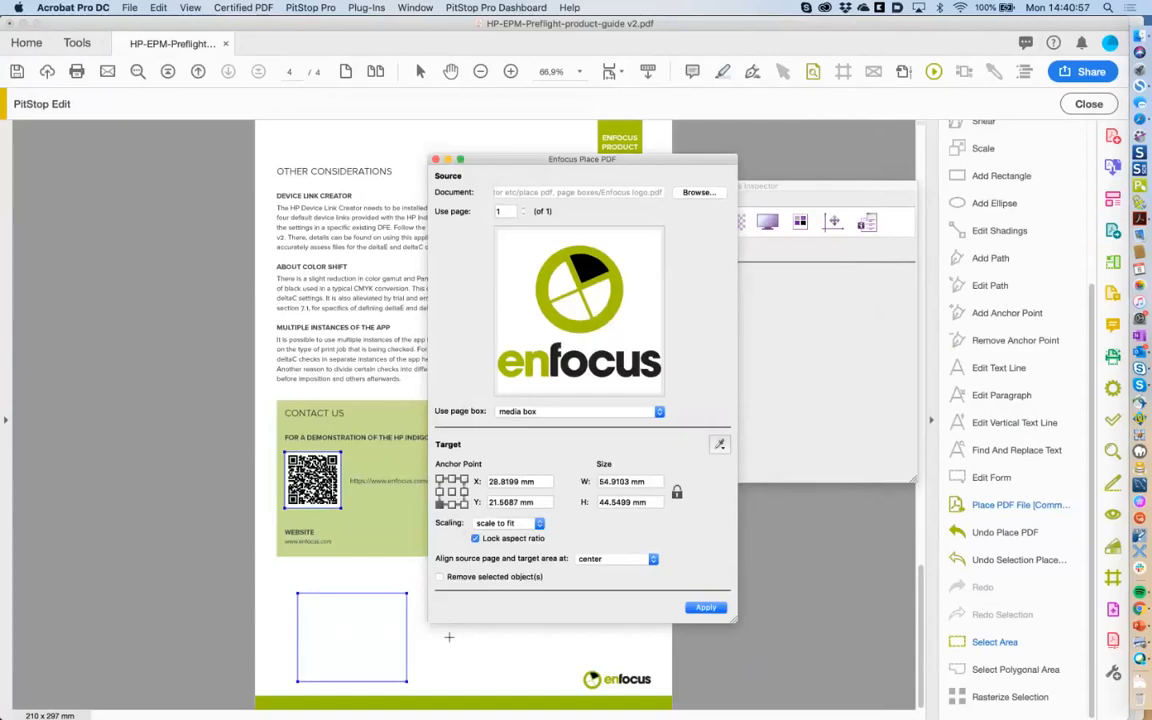
pyautogui.click(706, 608)
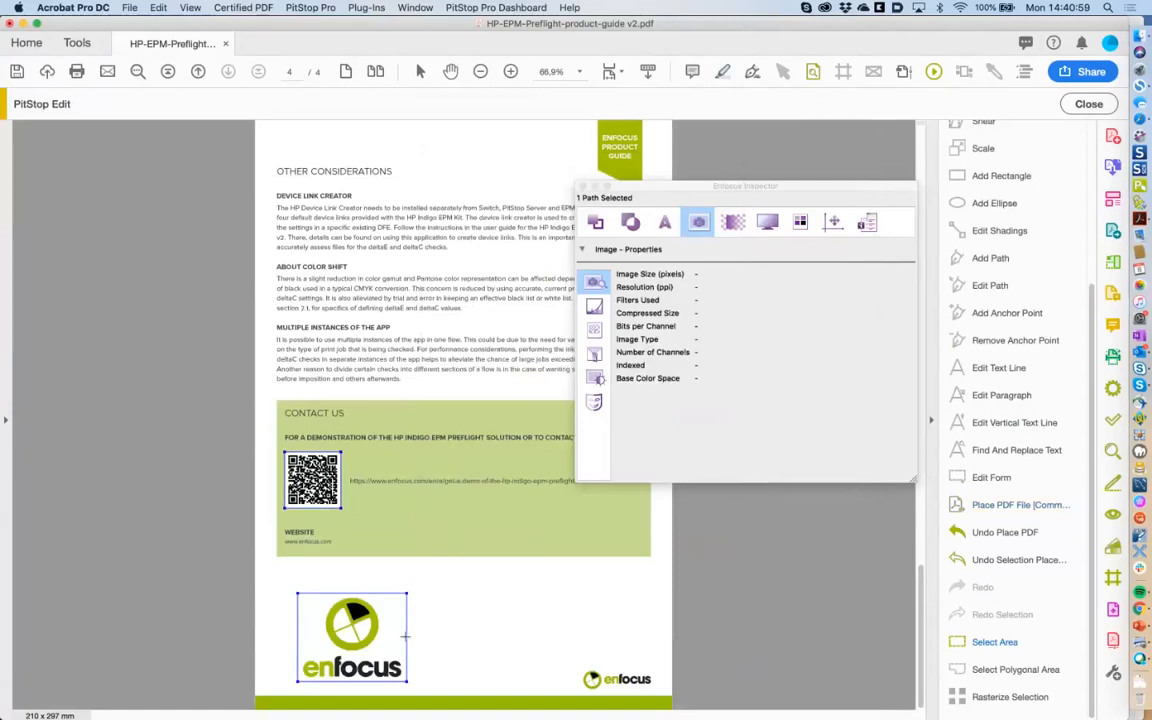
# Reopen the Place PDF settings, reapply the placement unchanged, and close the dialog.
pyautogui.click(985, 645)
pyautogui.click(1005, 505)
pyautogui.click(719, 444)
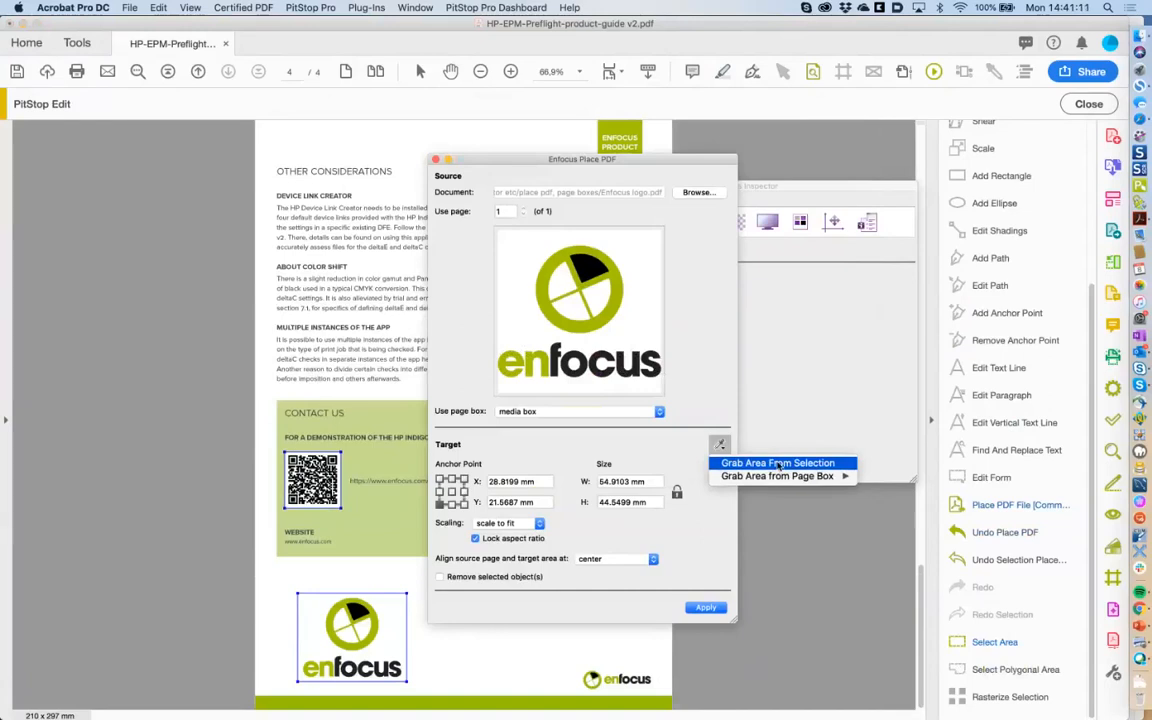
pyautogui.click(664, 453)
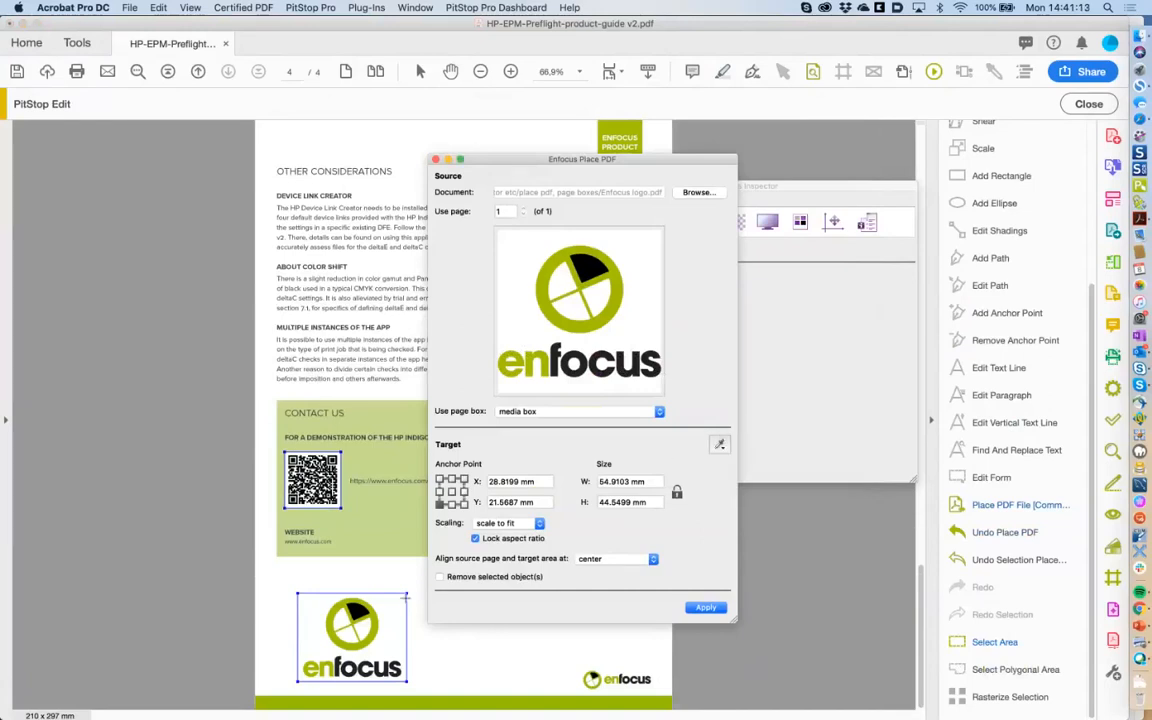
pyautogui.click(707, 609)
pyautogui.click(436, 162)
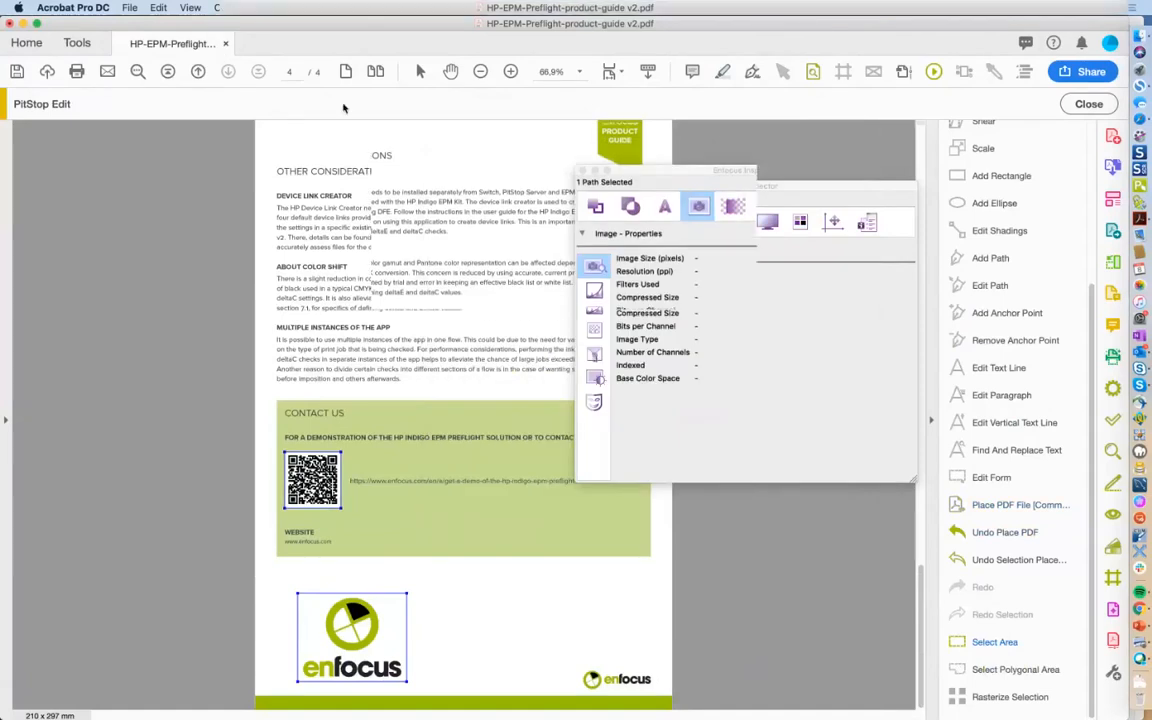
# Close the guide without saving and browse Finder to the 'place pdf, page boxes' folder.
pyautogui.click(226, 43)
pyautogui.click(513, 258)
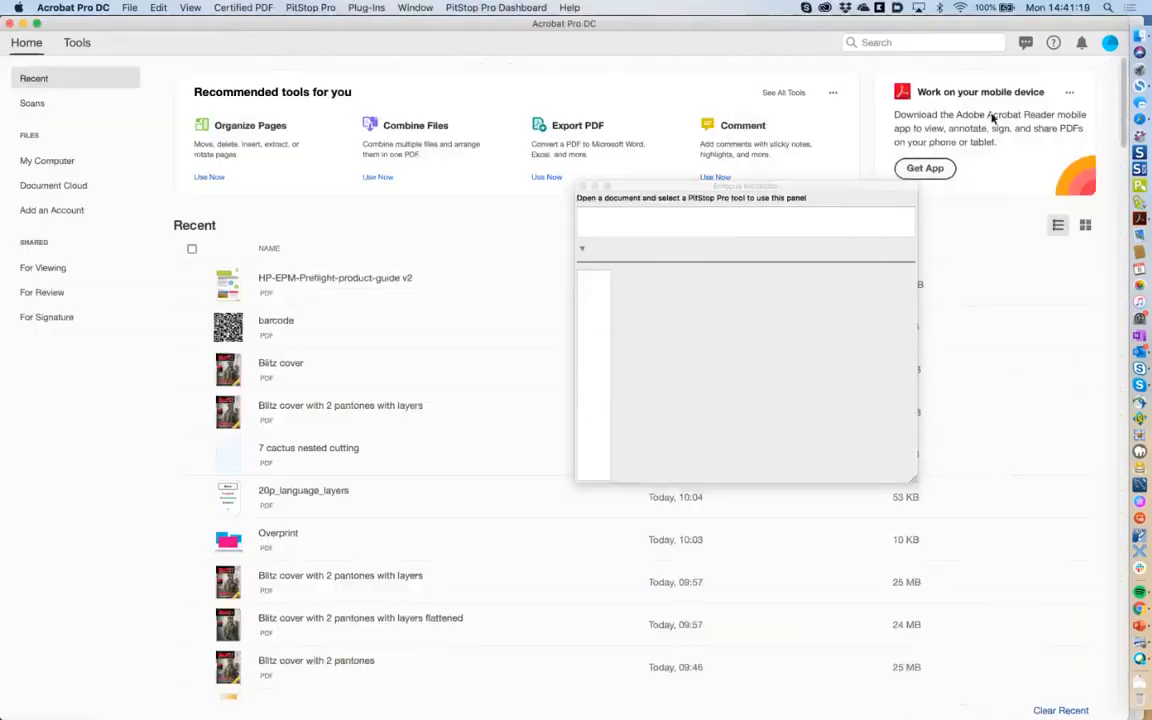
pyautogui.click(1139, 37)
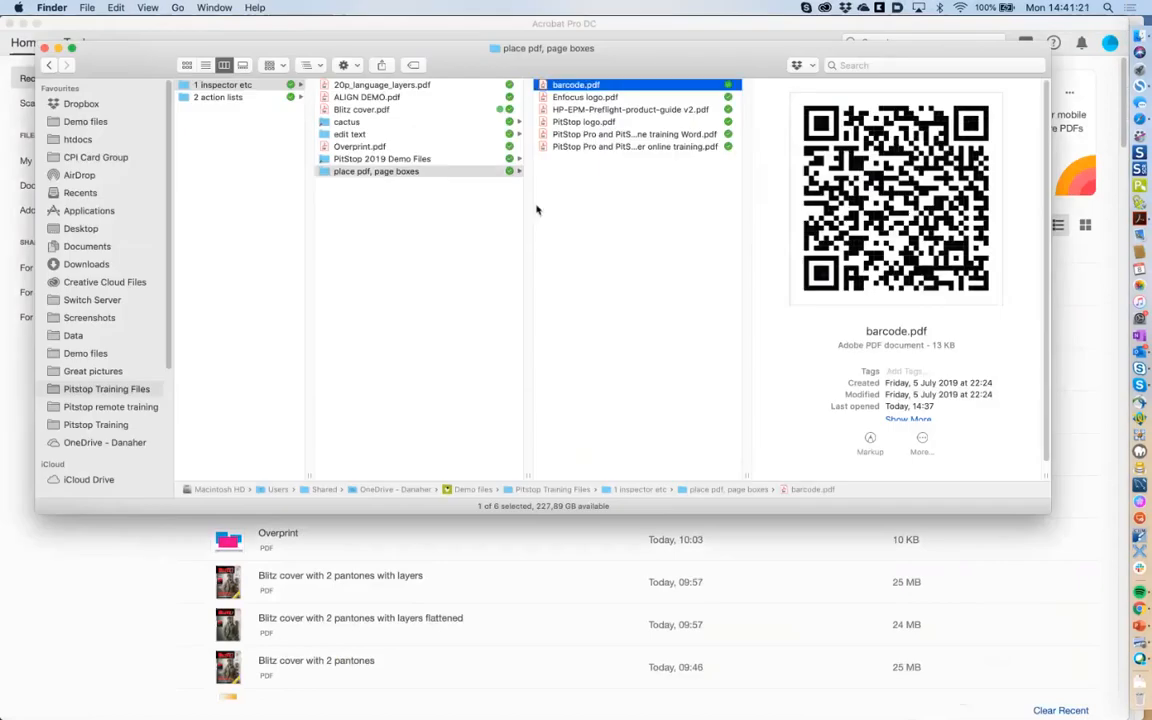
pyautogui.click(494, 221)
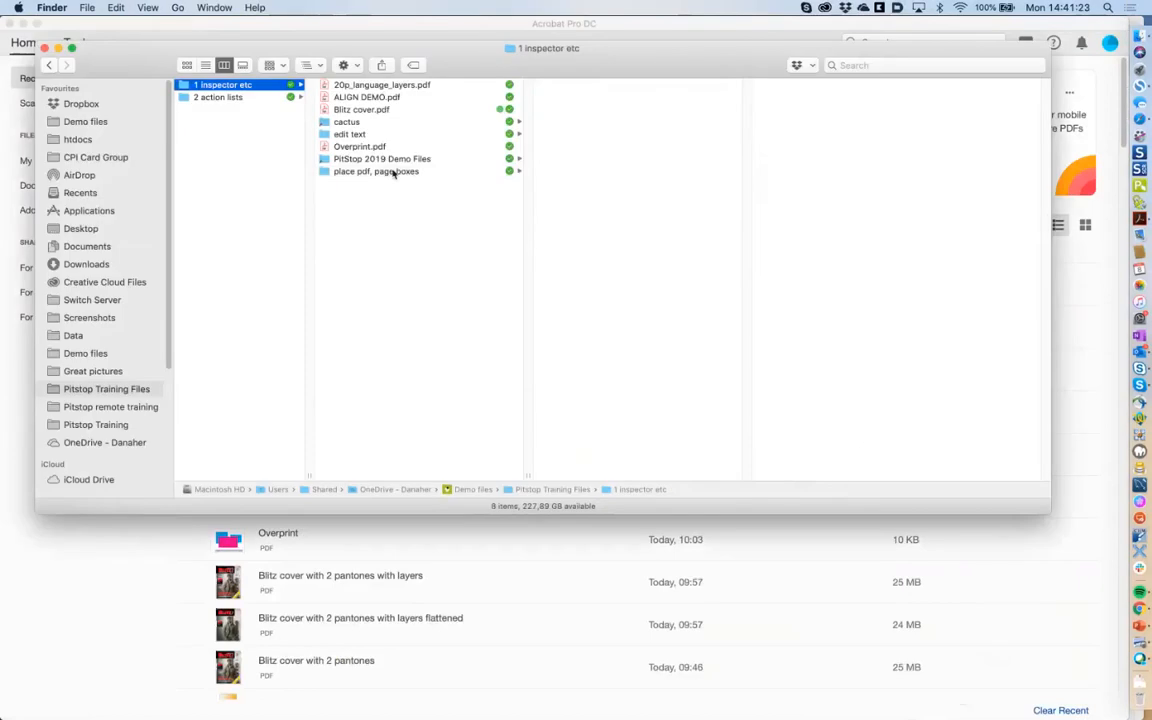
pyautogui.click(394, 172)
pyautogui.moveTo(743, 388); pyautogui.dragTo(836, 471)
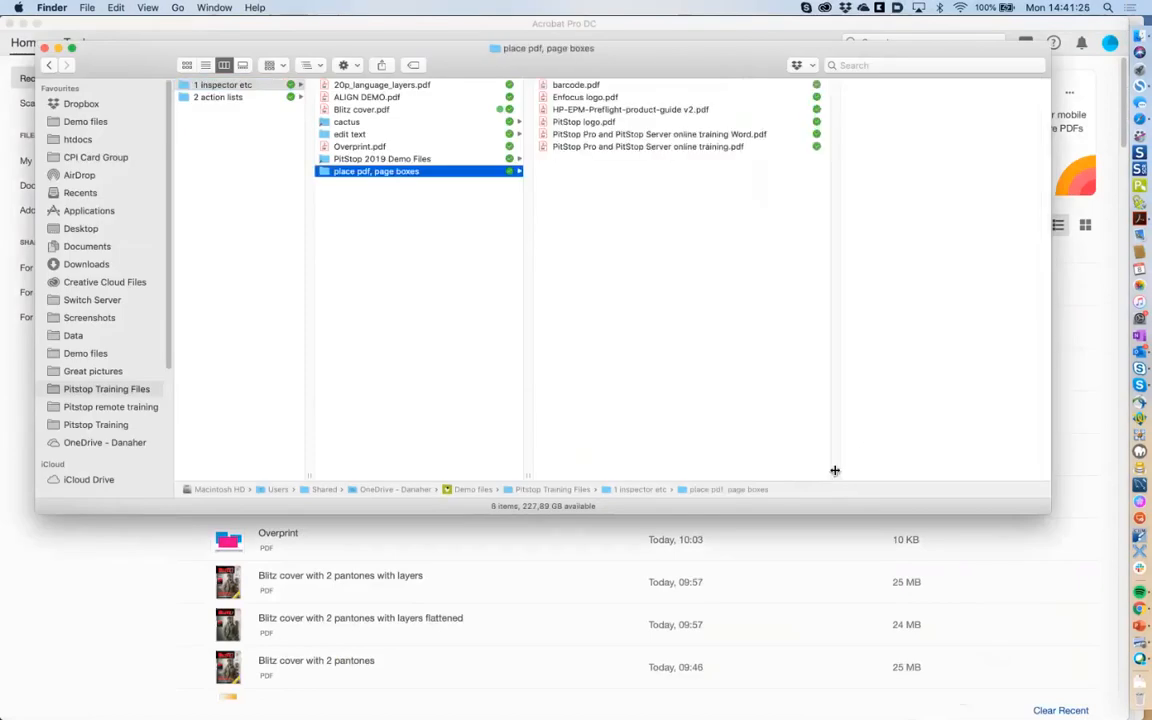
# Quick Look the training PDFs and open PitStop Pro and PitStop Server online training Word.pdf in Acrobat.
pyautogui.click(663, 147)
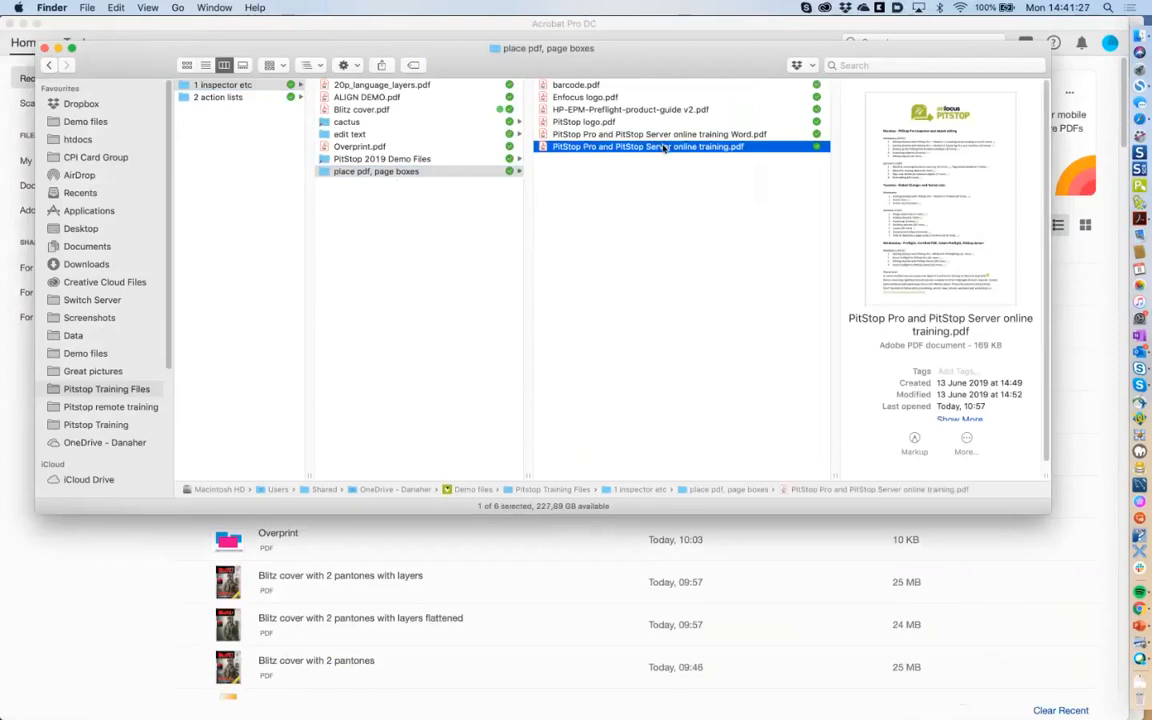
pyautogui.click(668, 135)
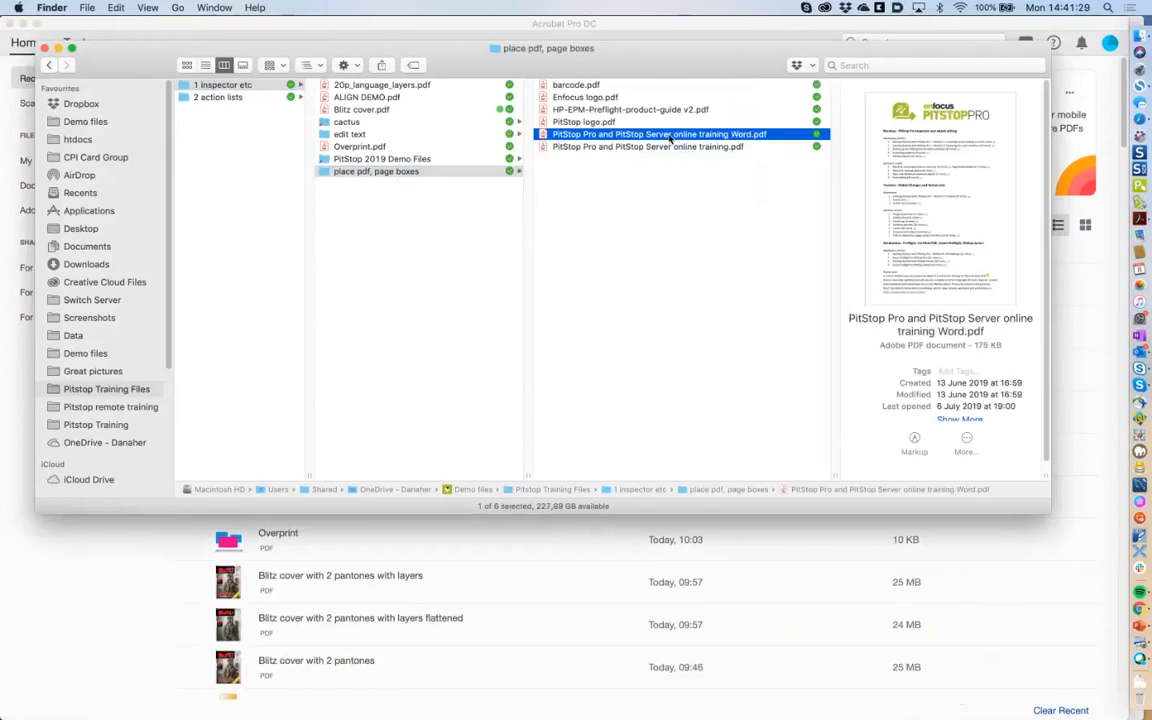
pyautogui.click(664, 147)
pyautogui.press('space')
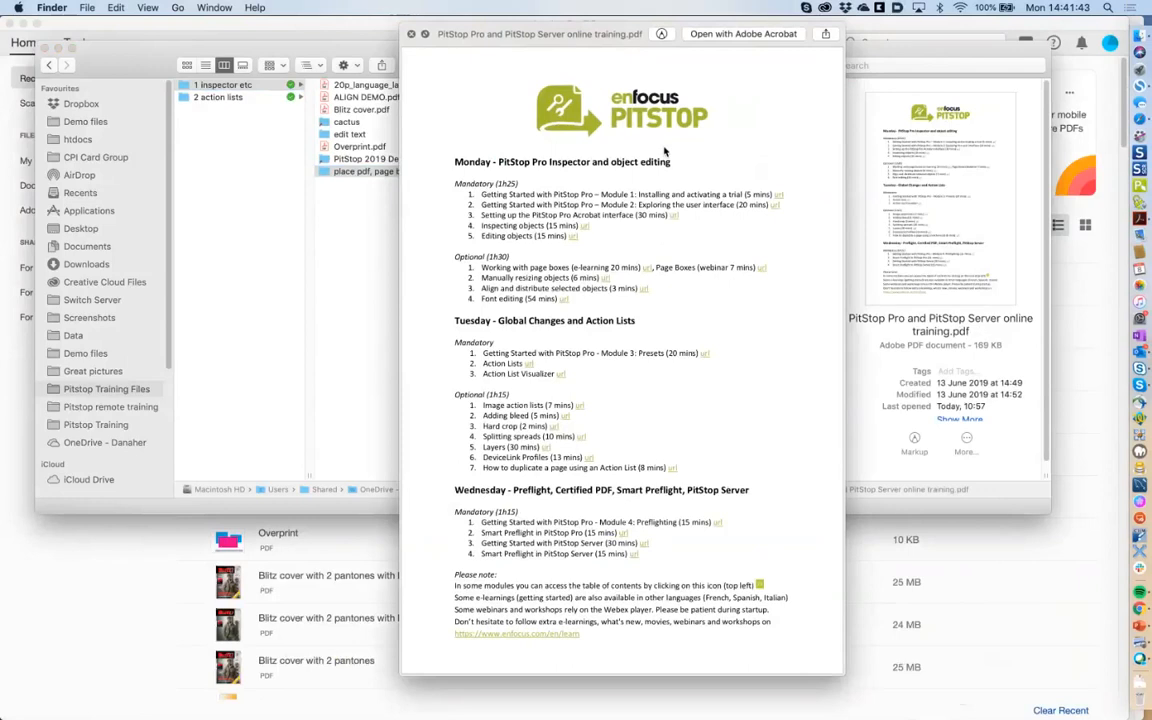
pyautogui.press('space')
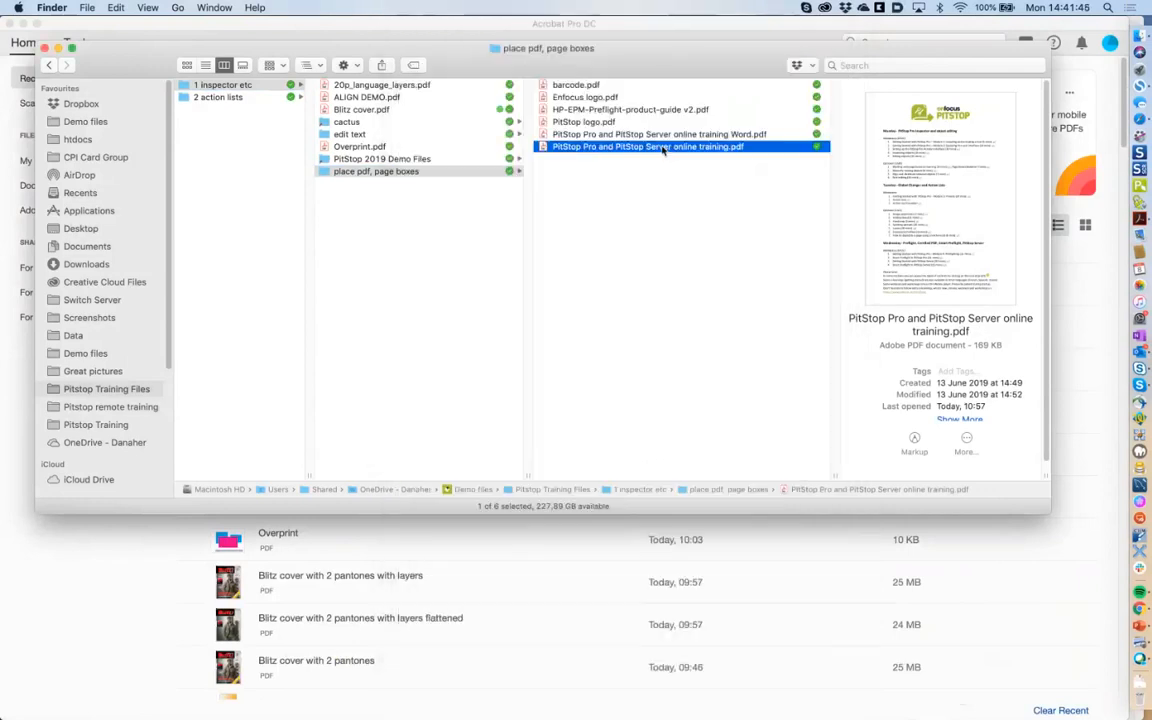
pyautogui.click(665, 135)
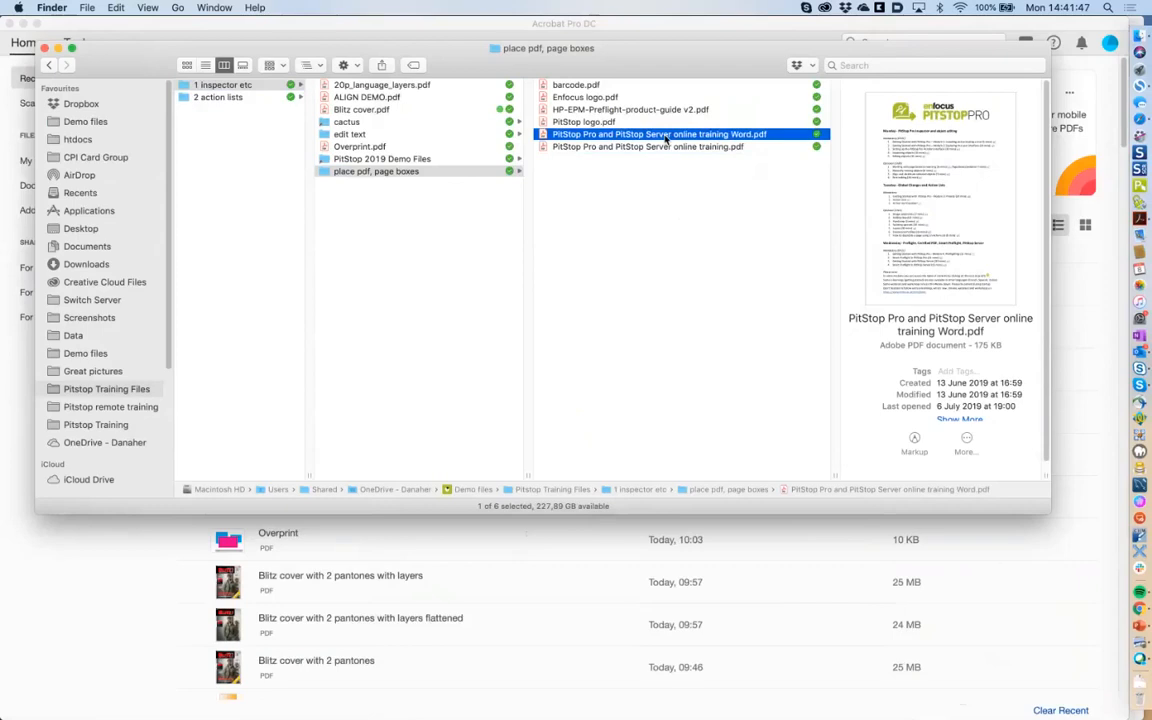
pyautogui.press('space')
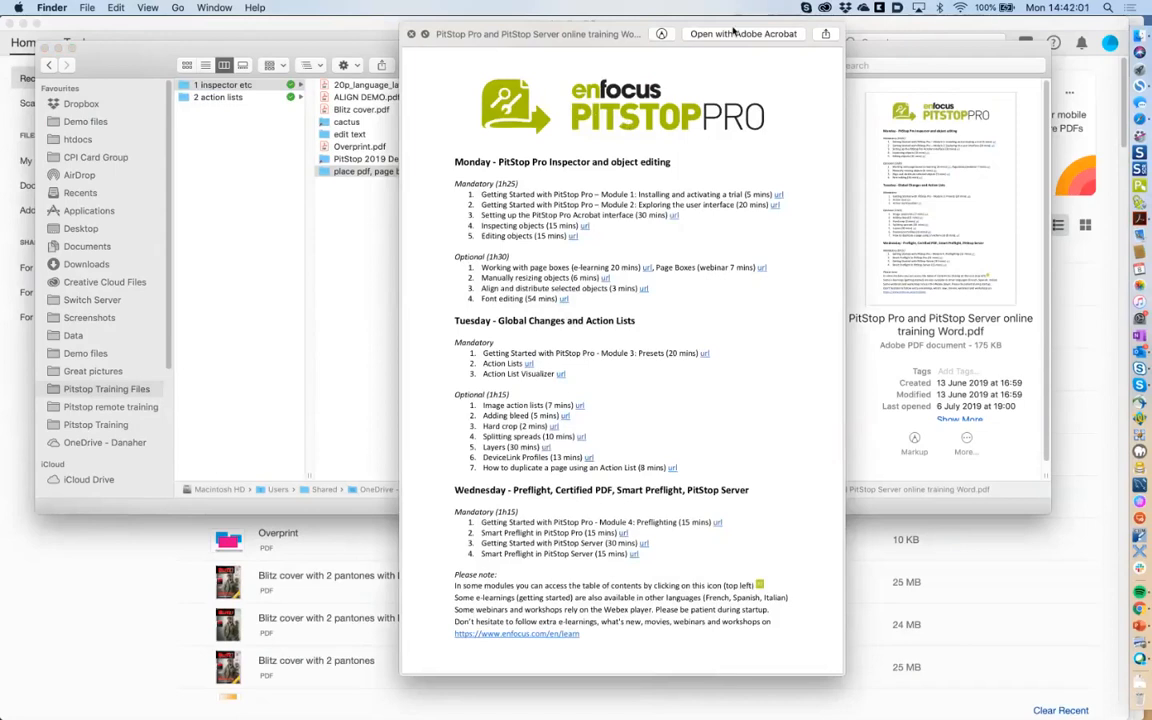
pyautogui.click(735, 33)
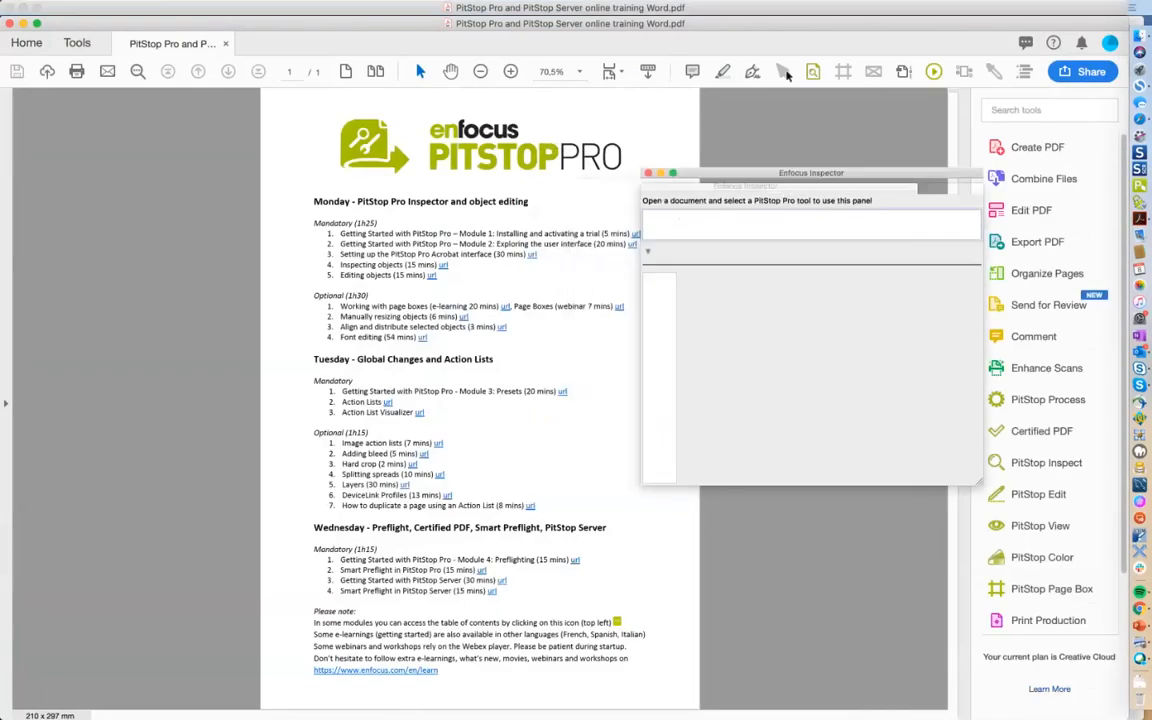
# Select the PitStop Pro logo, zoom in to examine it, then zoom back out.
pyautogui.click(543, 163)
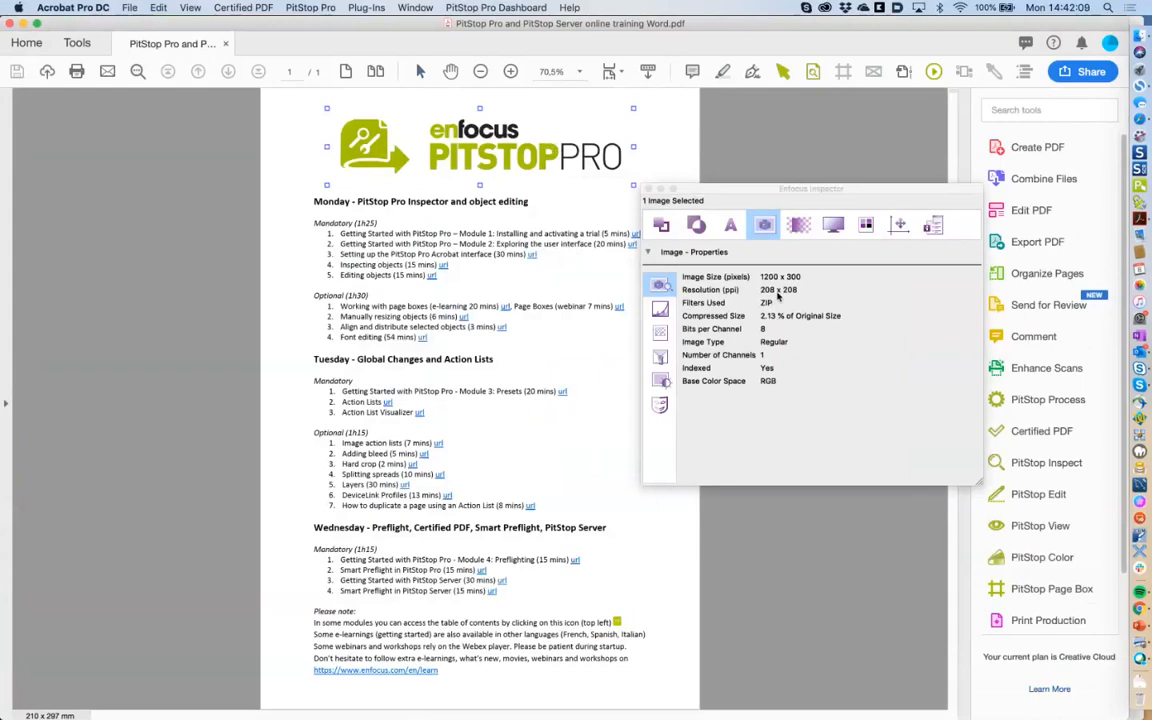
pyautogui.click(511, 72)
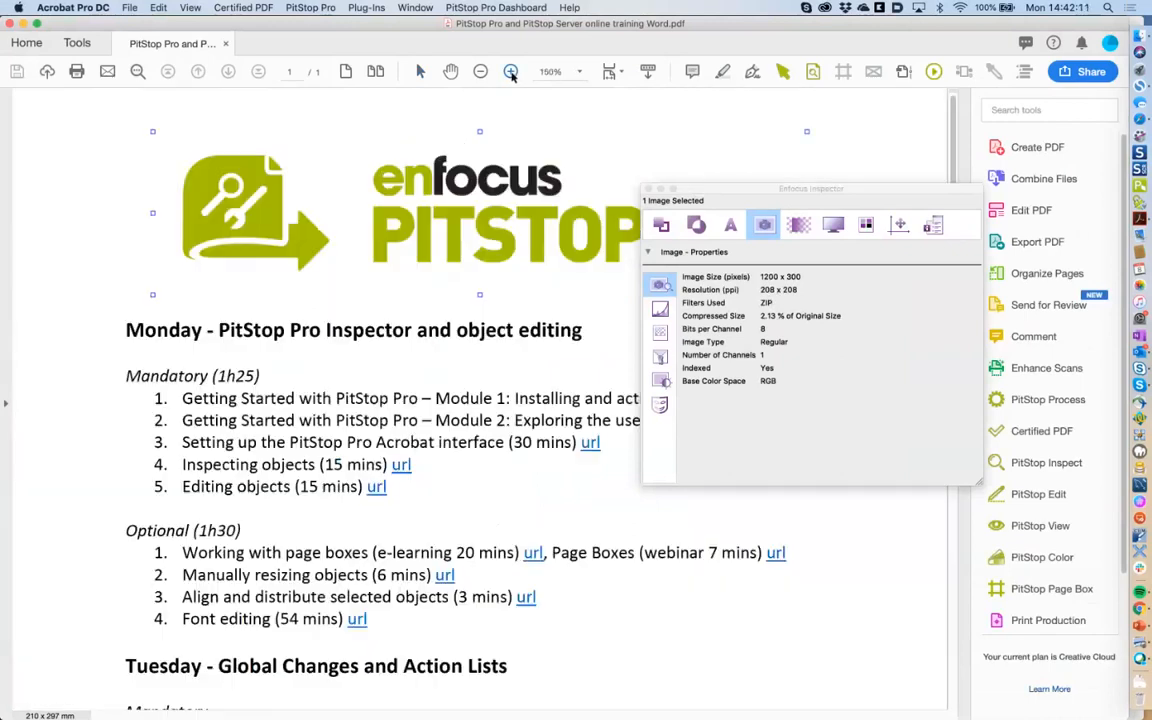
pyautogui.click(511, 72)
pyautogui.click(511, 72)
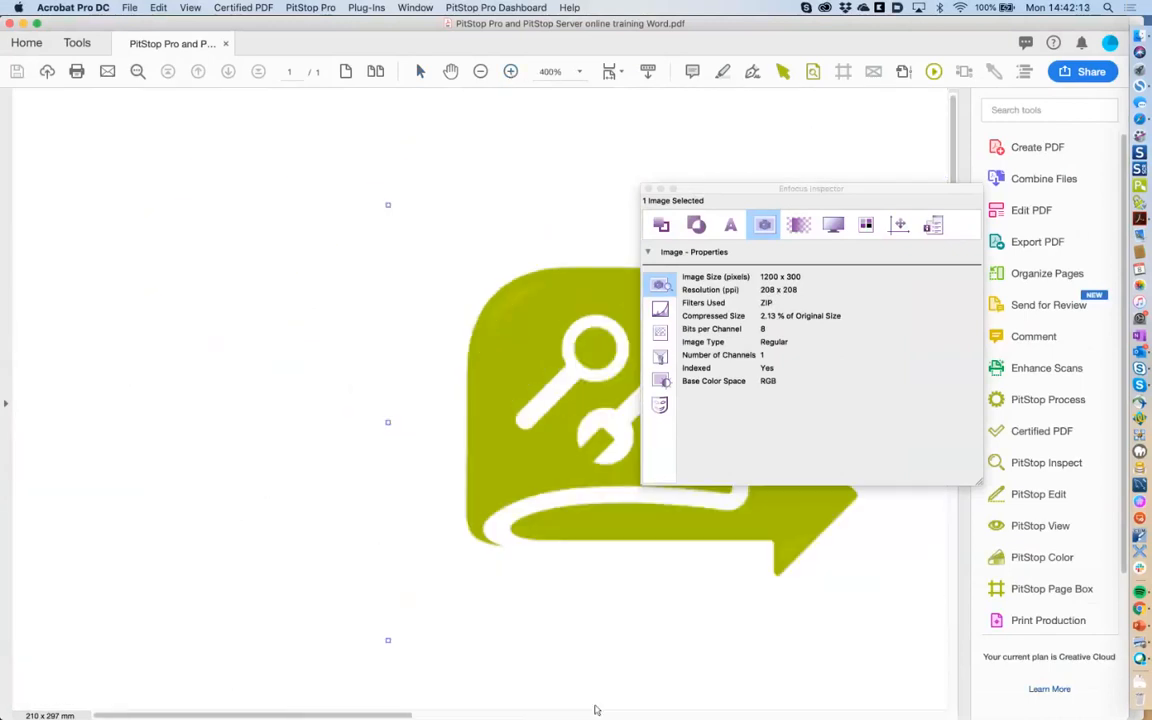
pyautogui.hscroll(8, 595, 710)
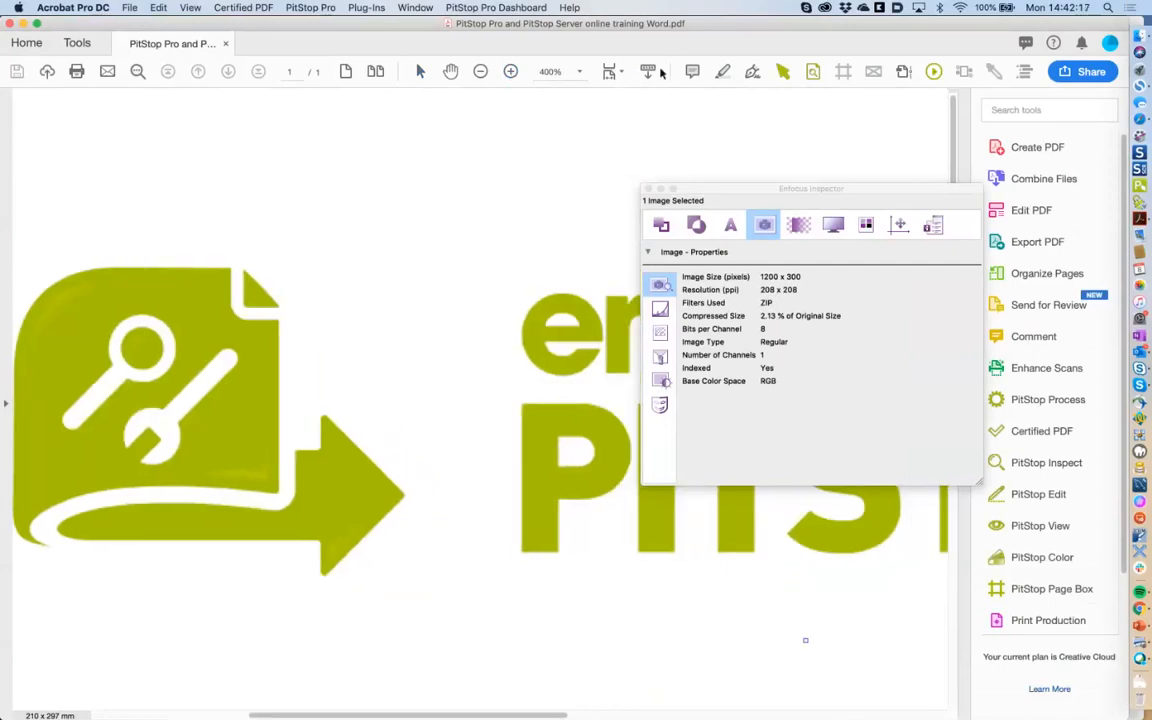
pyautogui.click(481, 72)
pyautogui.tripleClick(481, 72)
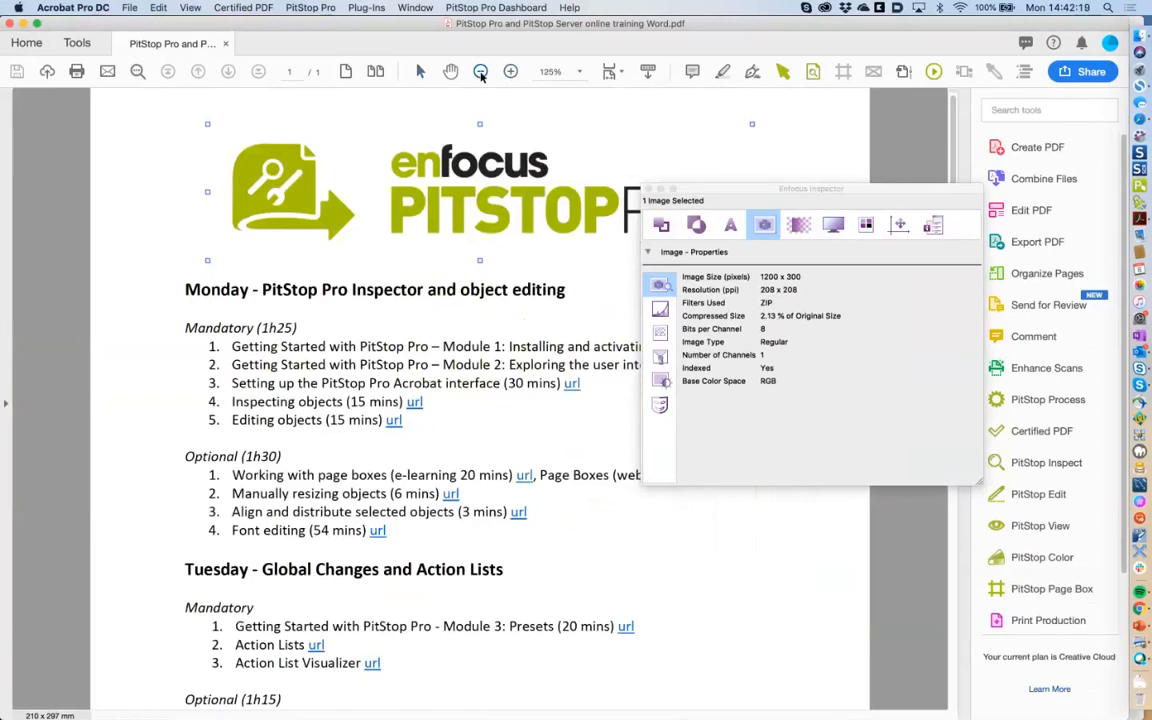
# Check the url link, then reselect the logo to read 1200 × 300, 208 ppi RGB.
pyautogui.click(399, 426)
pyautogui.click(429, 424)
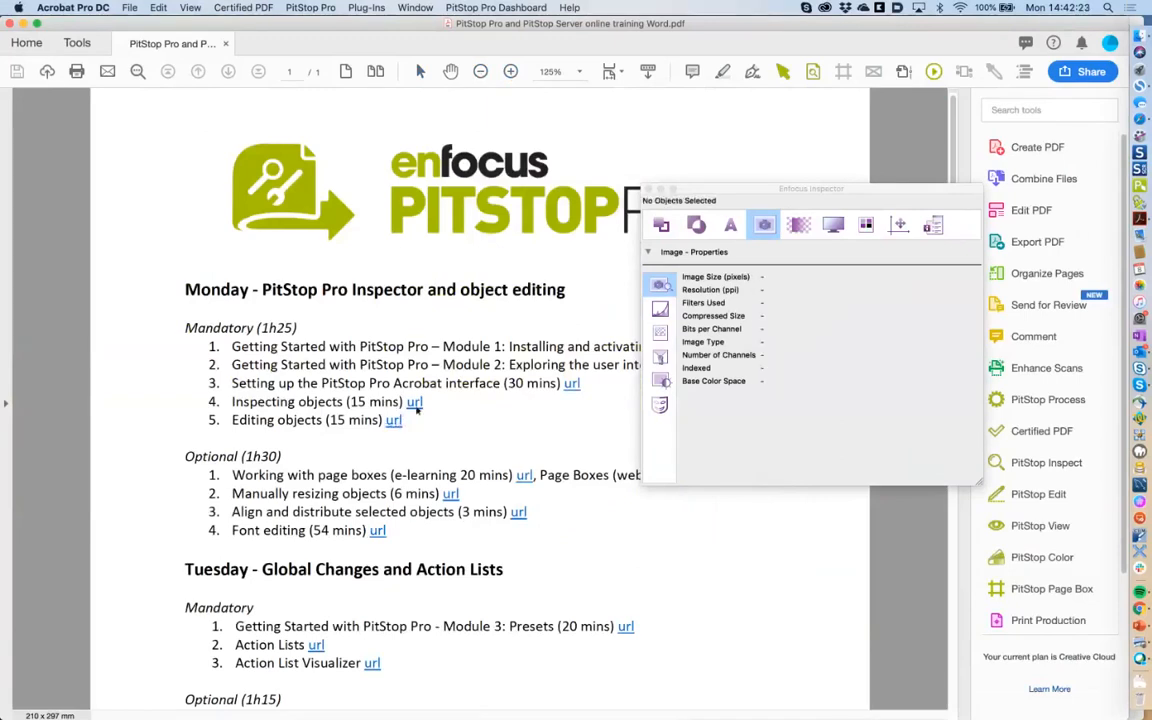
pyautogui.click(416, 403)
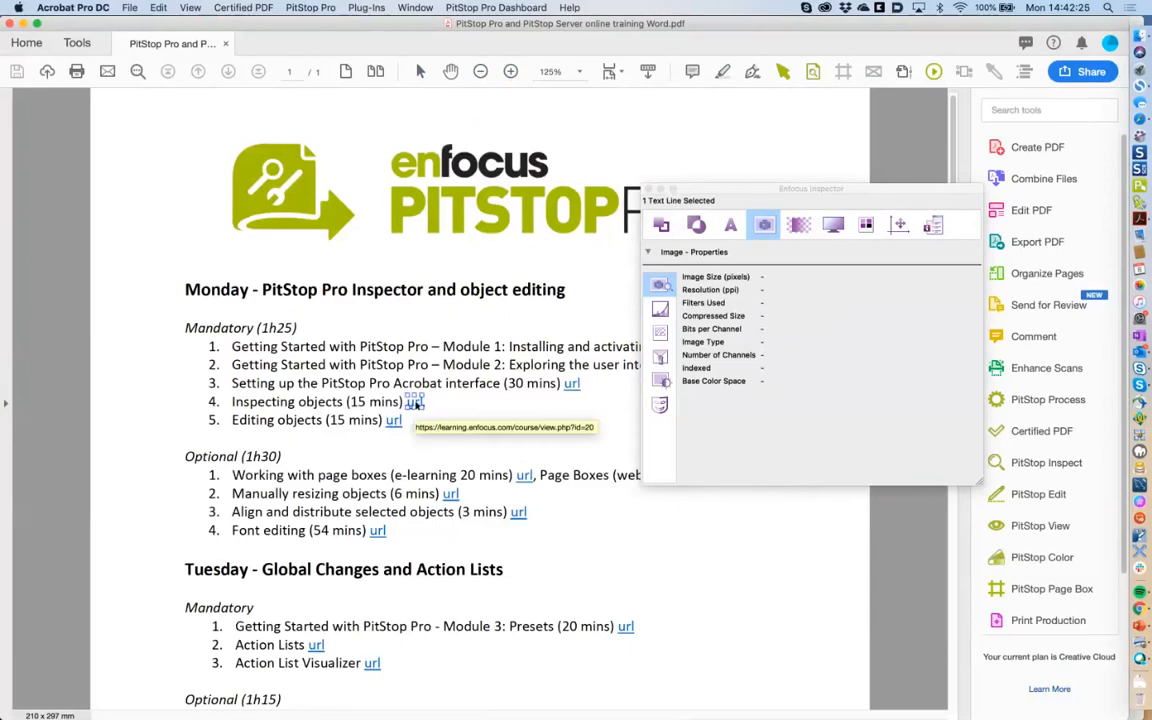
pyautogui.click(415, 427)
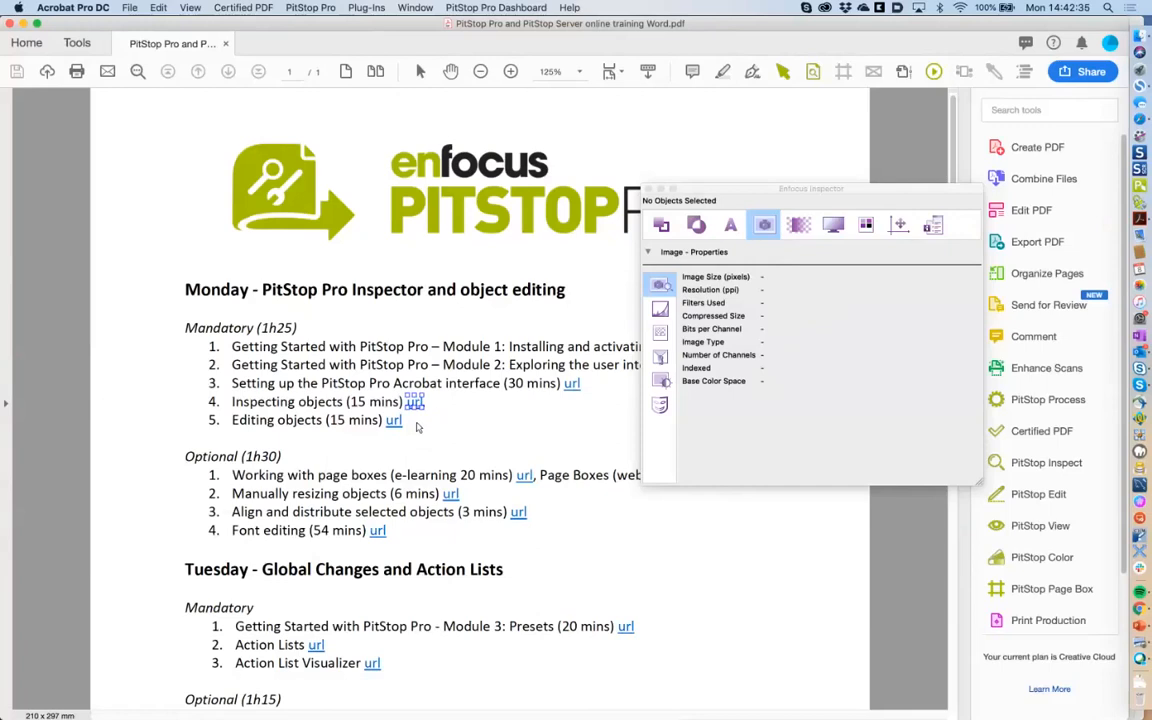
pyautogui.moveTo(737, 192); pyautogui.dragTo(727, 341)
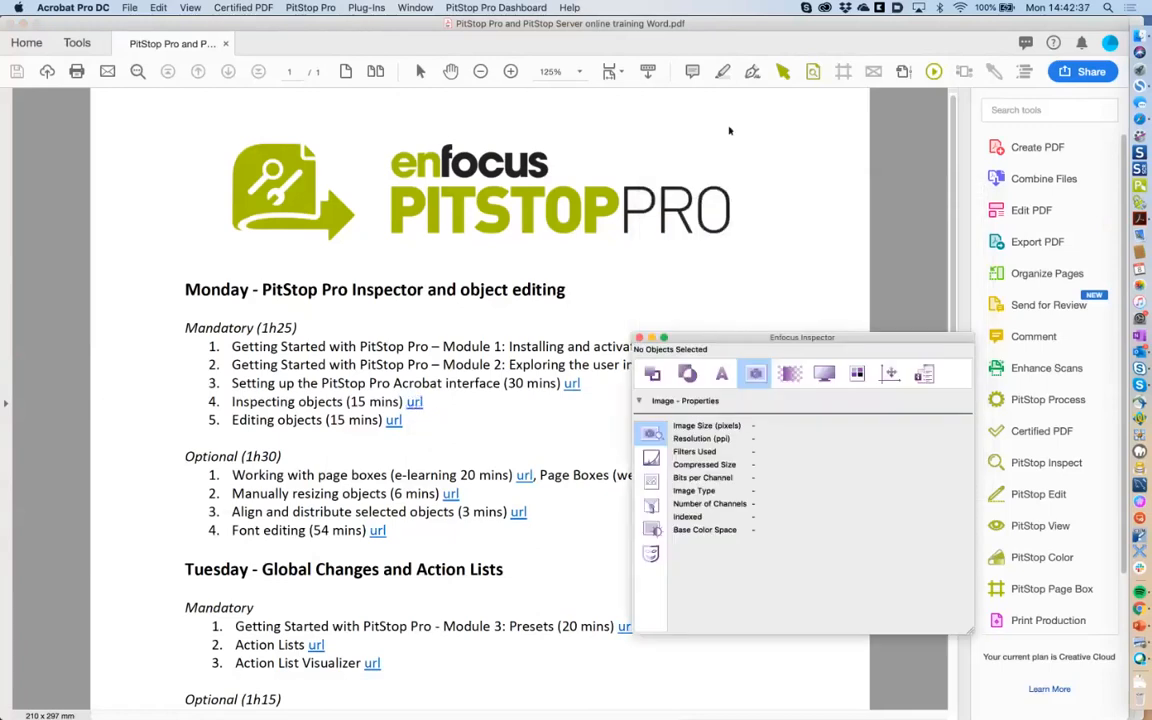
pyautogui.click(544, 198)
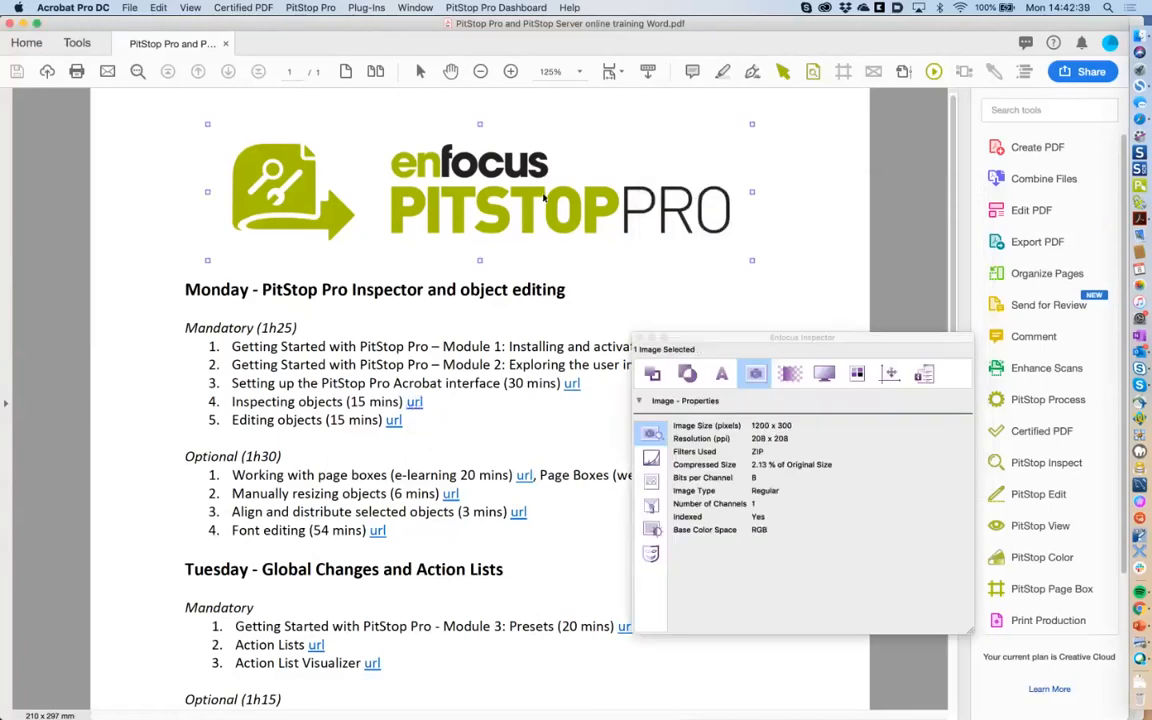
# Delete the PitStop Pro logo and marquee the empty header across the page top.
pyautogui.press('Delete')
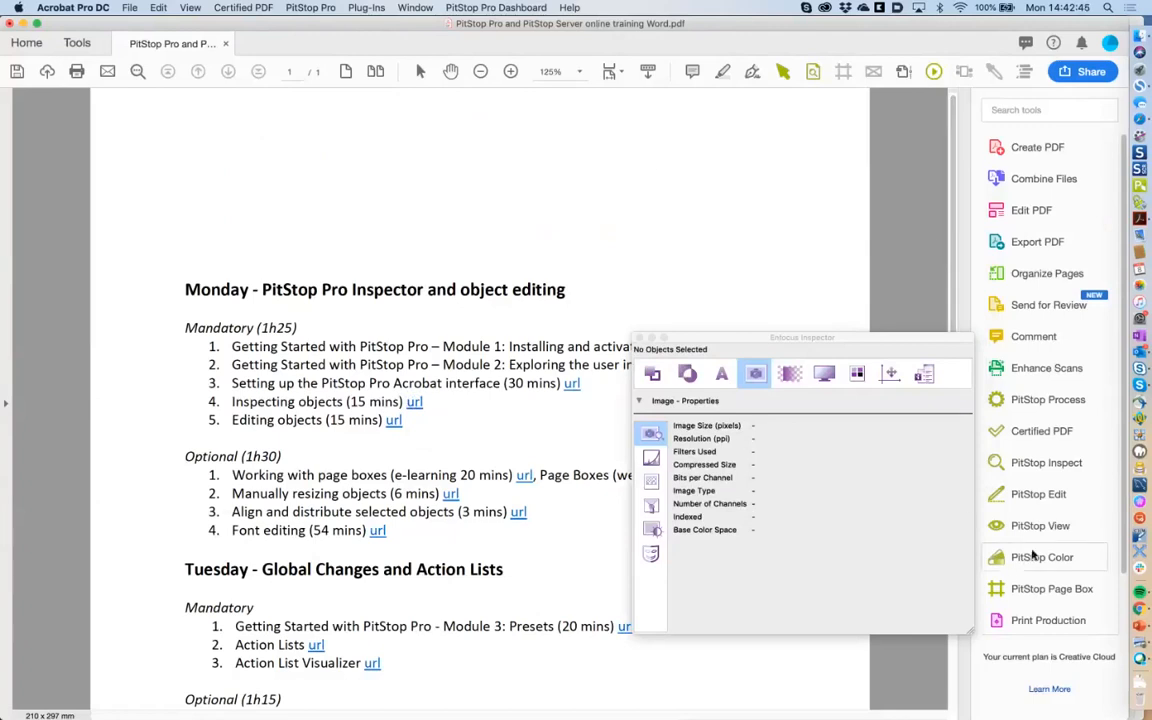
pyautogui.click(1030, 490)
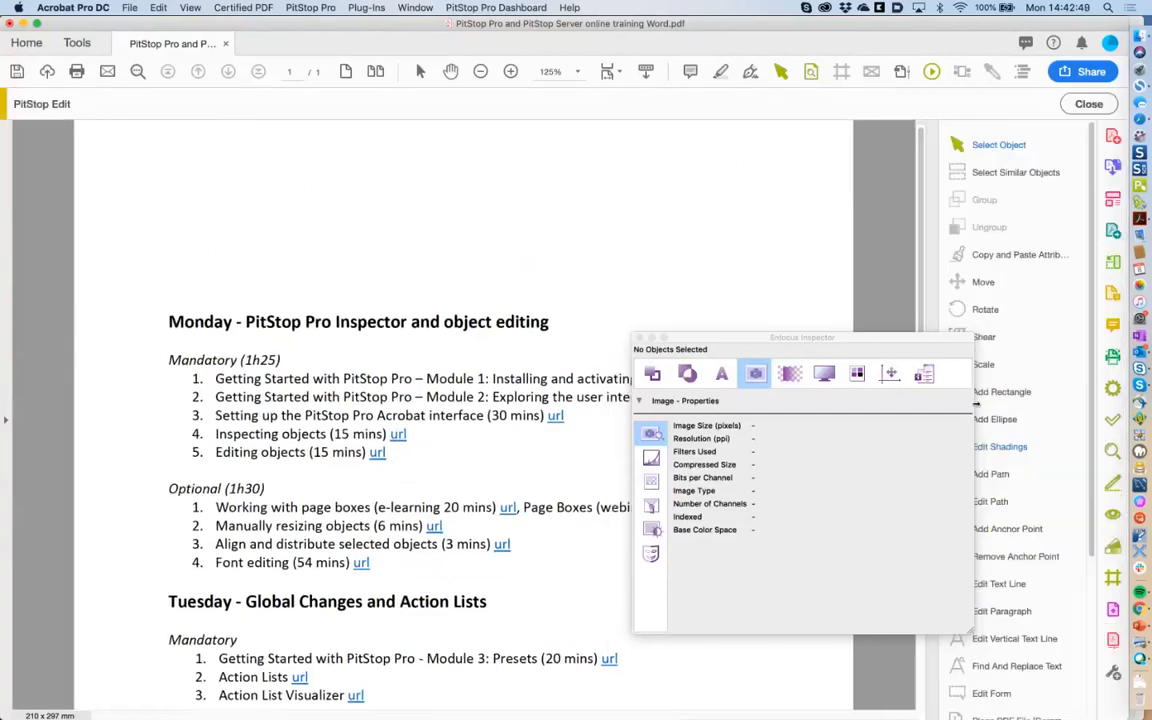
pyautogui.moveTo(931, 342); pyautogui.dragTo(817, 353)
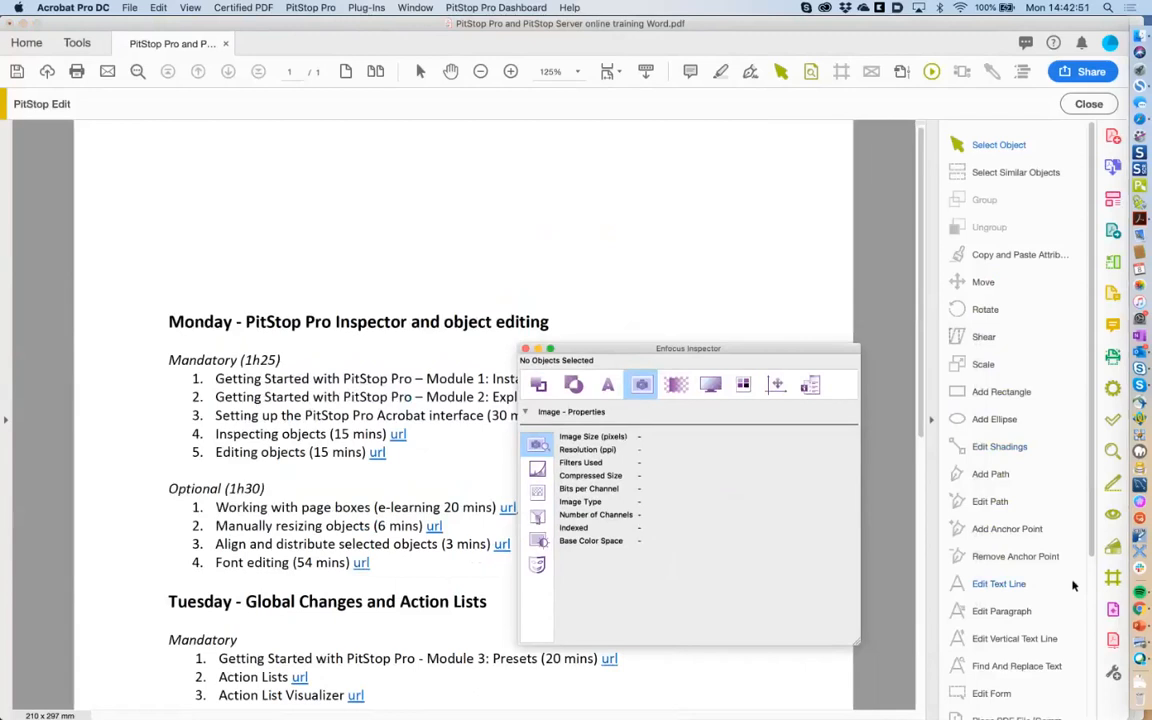
pyautogui.scroll(-5, 1073, 586)
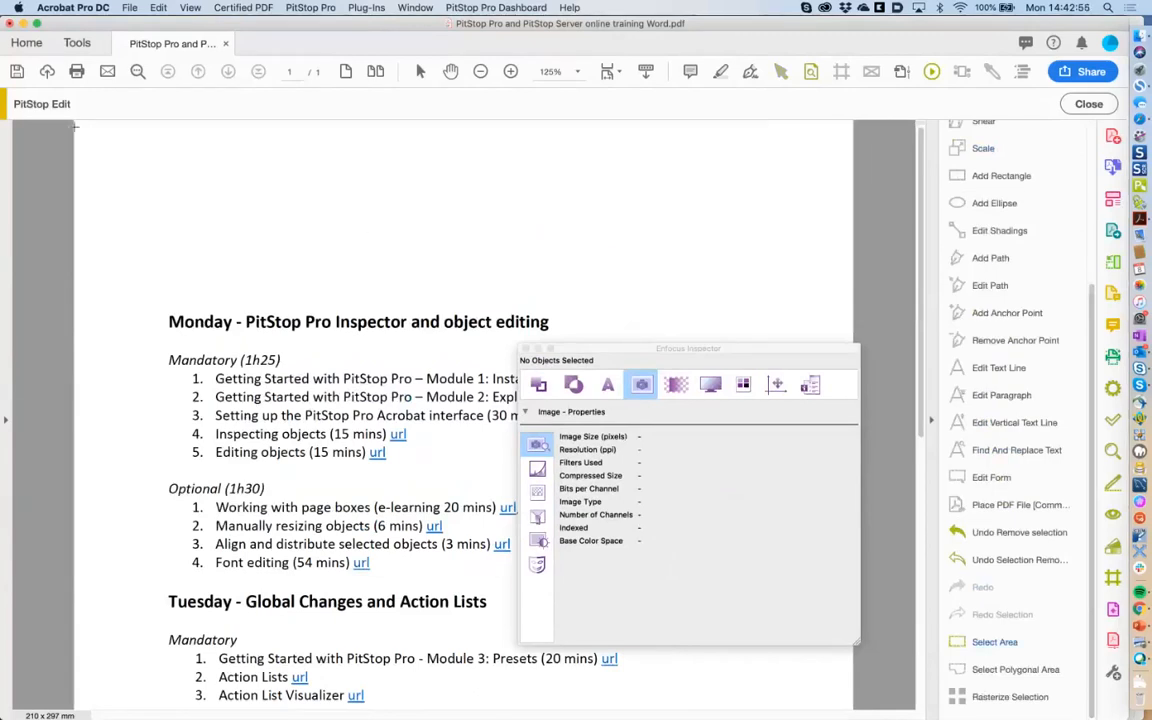
pyautogui.moveTo(74, 126); pyautogui.dragTo(823, 299)
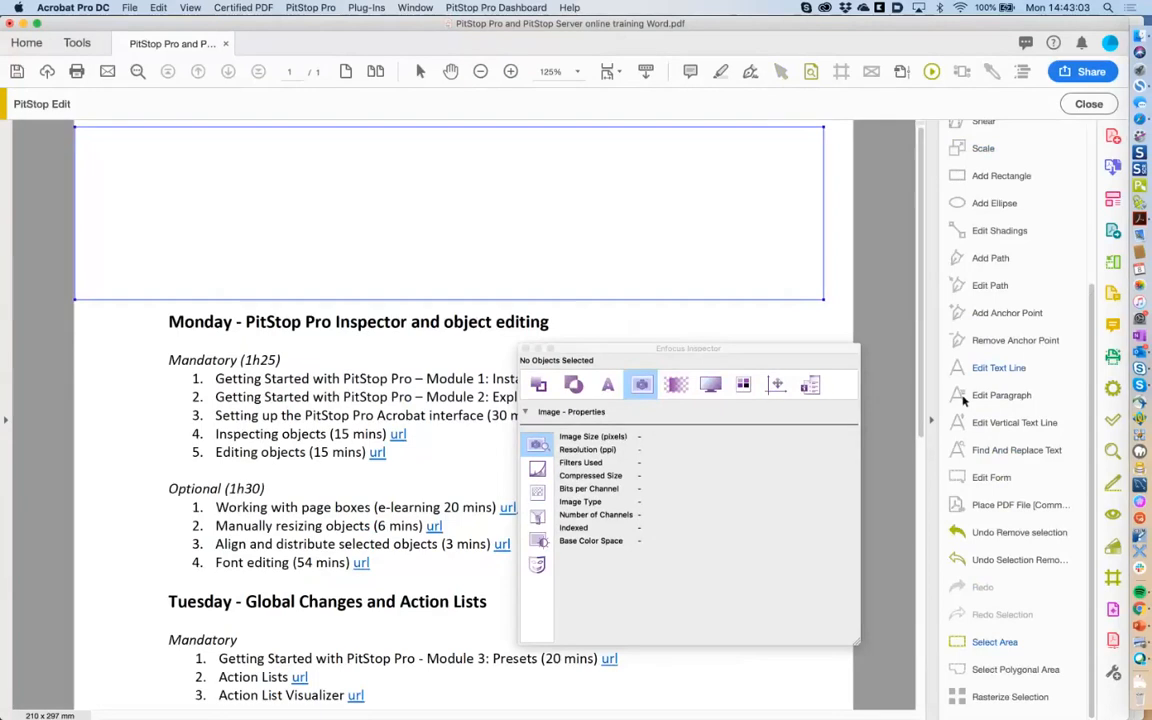
# Choose PitStop logo.pdf as the source and grab the target area from the header selection.
pyautogui.click(1003, 507)
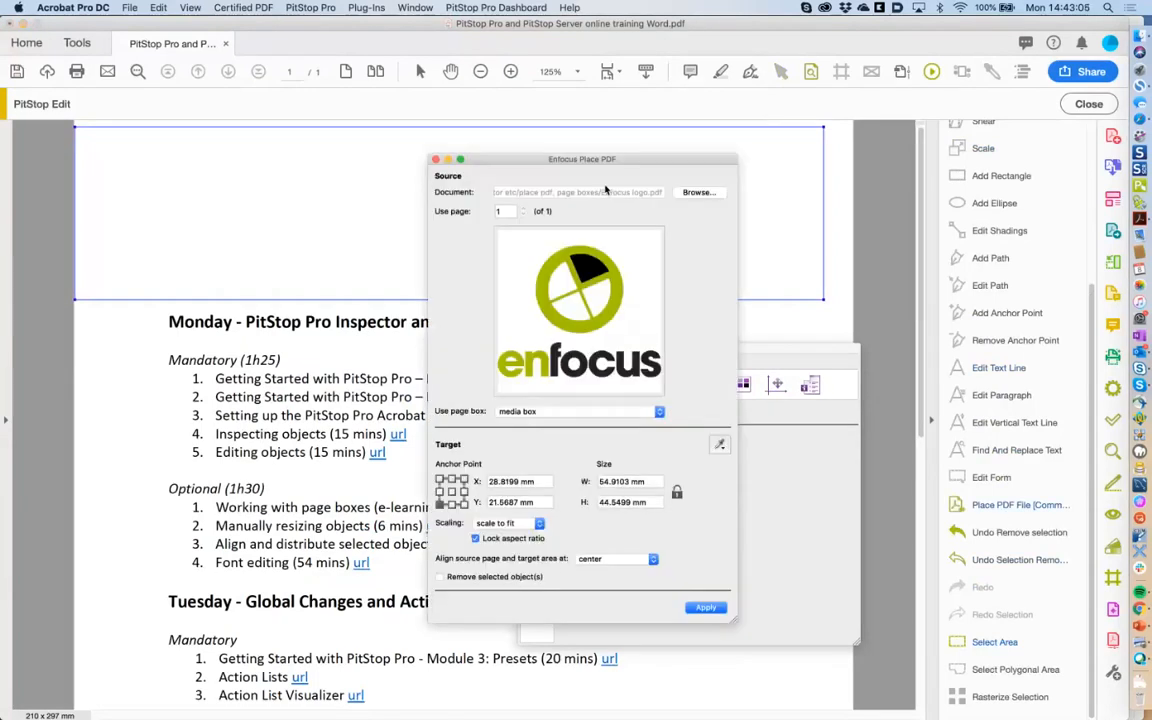
pyautogui.moveTo(605, 189); pyautogui.dragTo(705, 204)
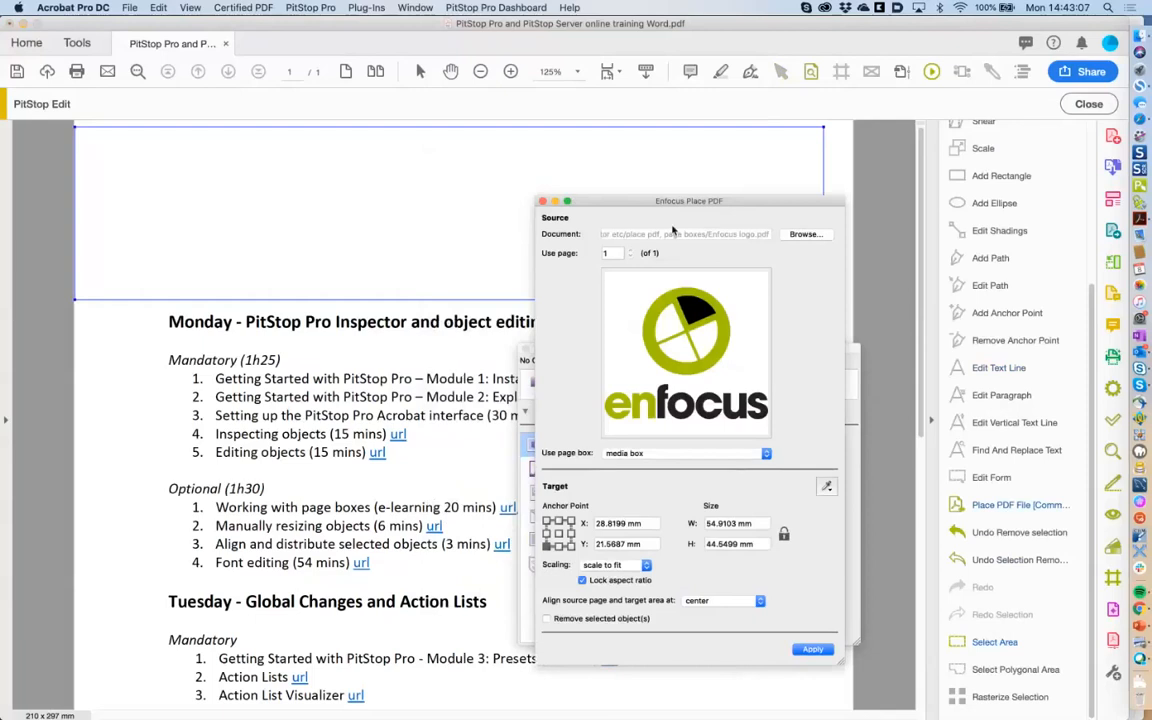
pyautogui.click(804, 234)
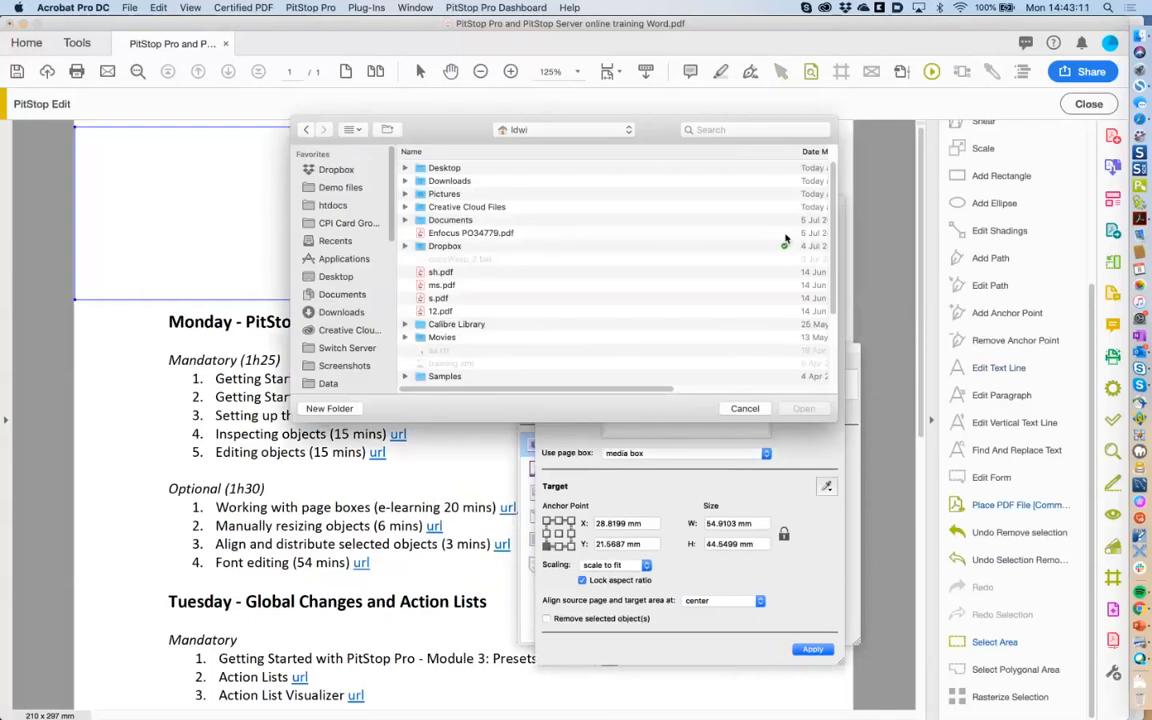
pyautogui.moveTo(786, 240); pyautogui.dragTo(479, 217)
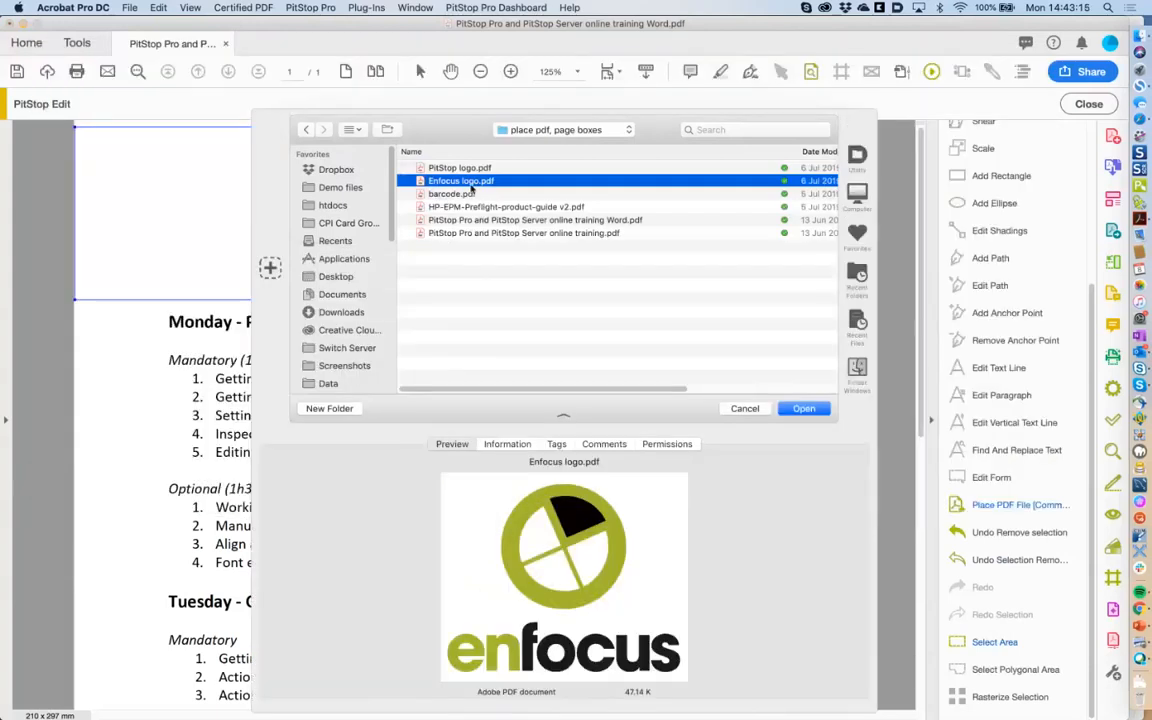
pyautogui.press('Up')
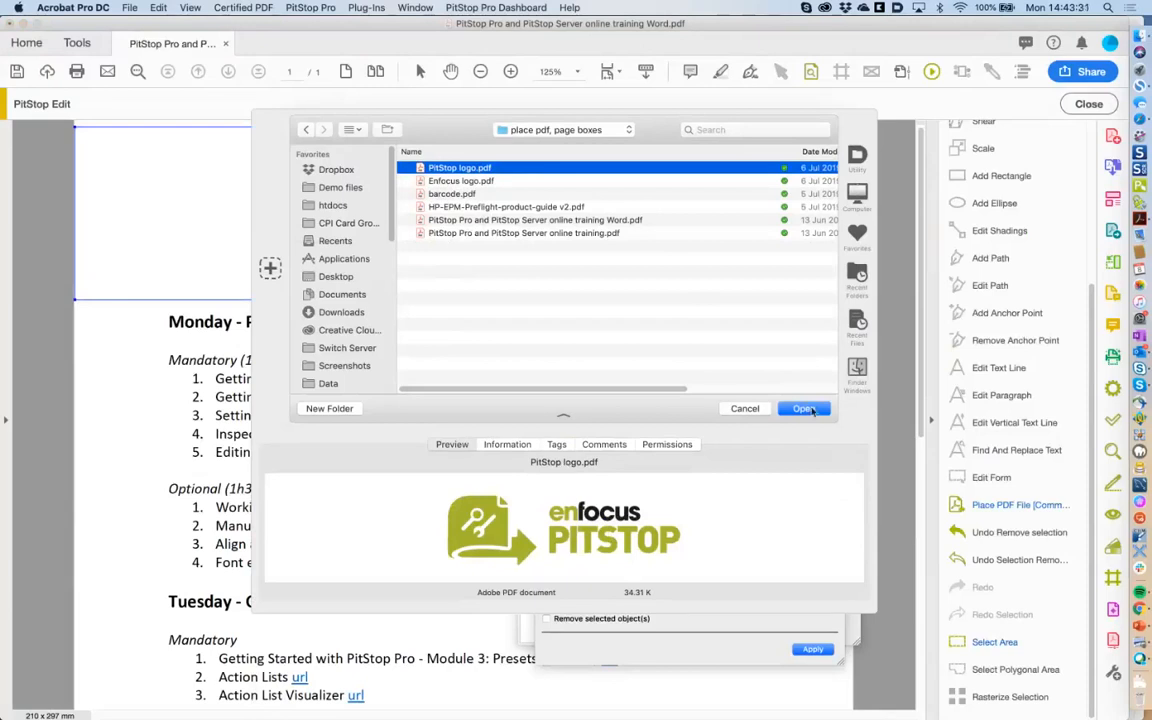
pyautogui.click(804, 409)
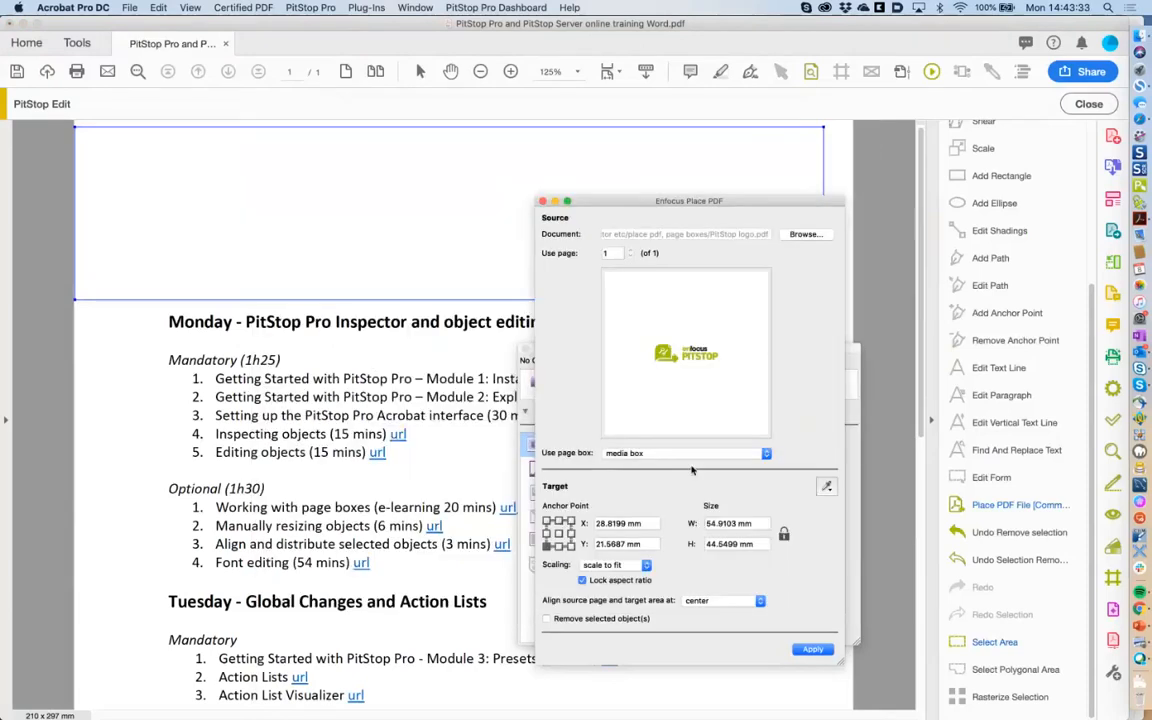
pyautogui.click(826, 488)
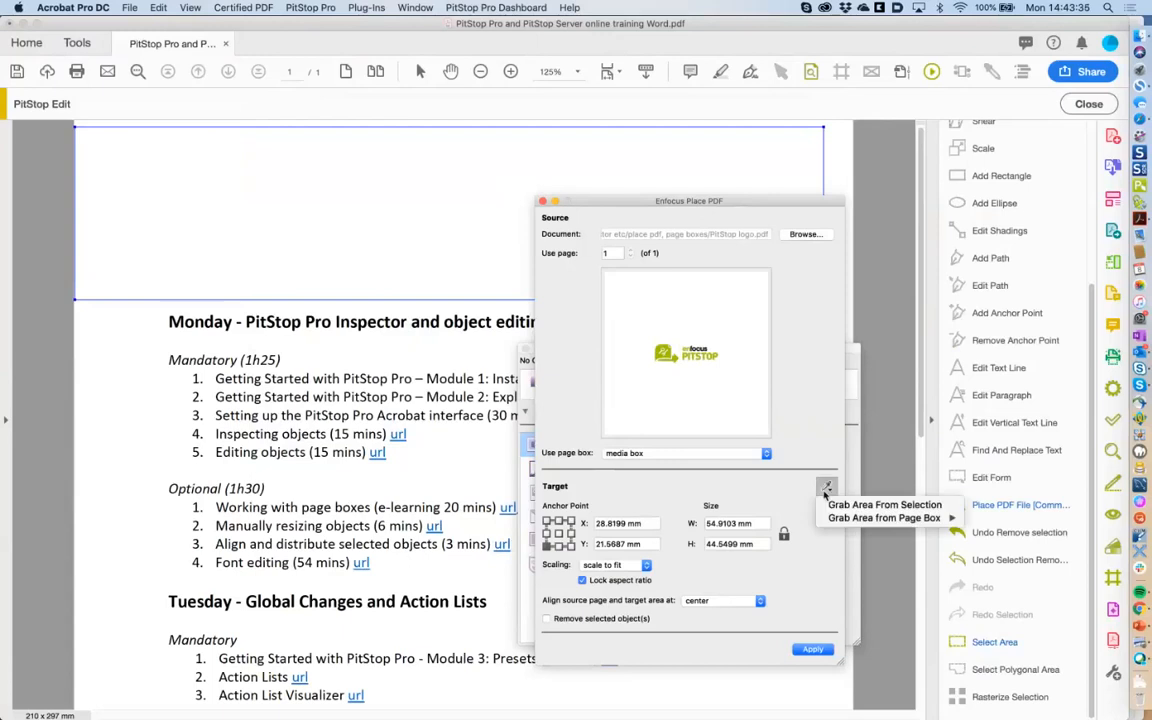
pyautogui.click(841, 506)
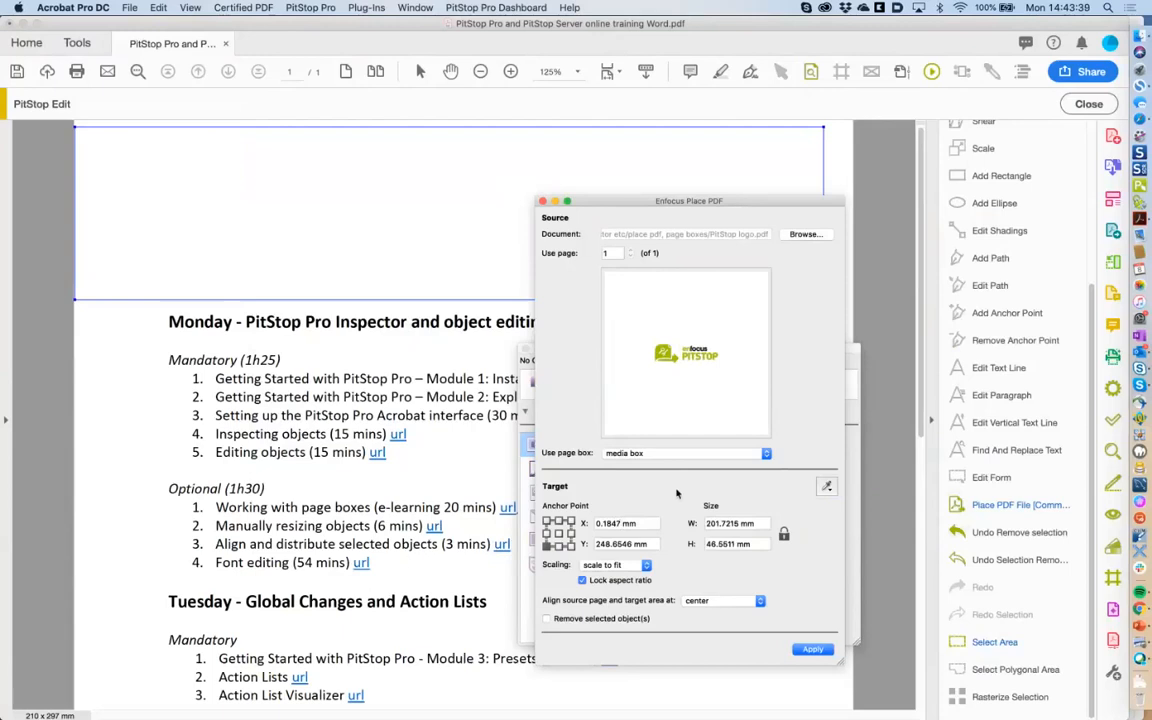
# Set the target X position to 0 mm and width to 210 mm.
pyautogui.moveTo(634, 523); pyautogui.dragTo(566, 483)
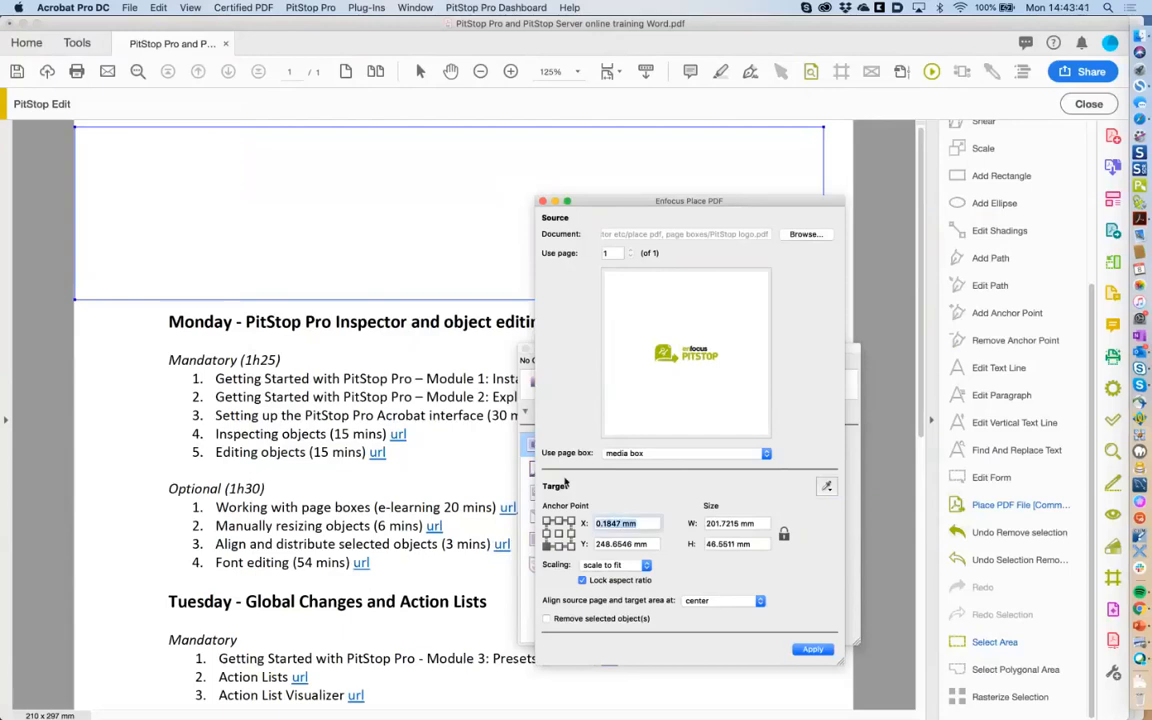
pyautogui.write('0')
pyautogui.press('Tab')
pyautogui.moveTo(755, 524); pyautogui.dragTo(680, 524)
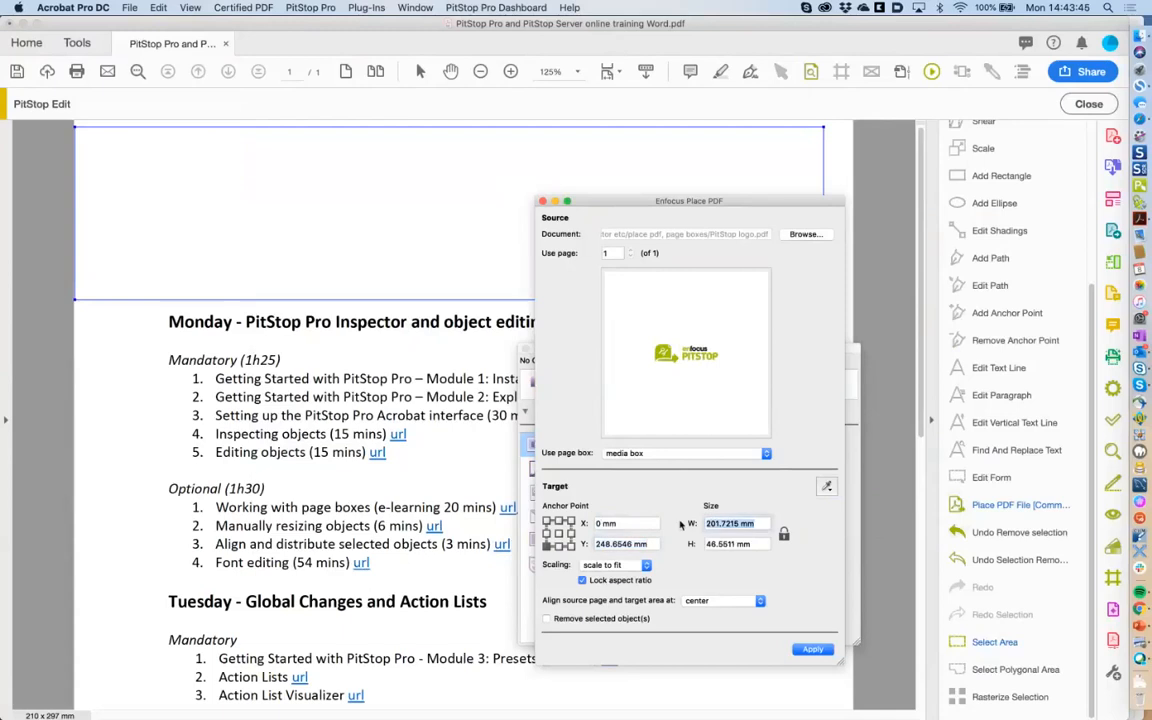
pyautogui.write('210')
pyautogui.press('Tab')
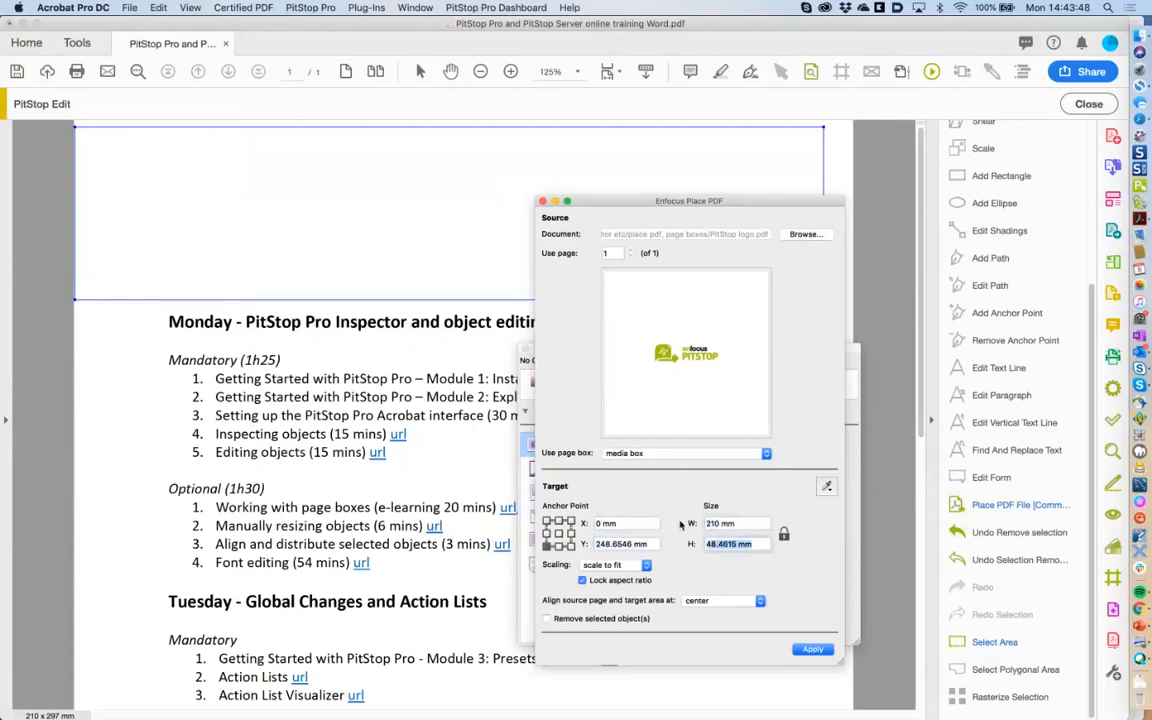
# Apply the placement so the PitStop logo spans the header.
pyautogui.click(811, 650)
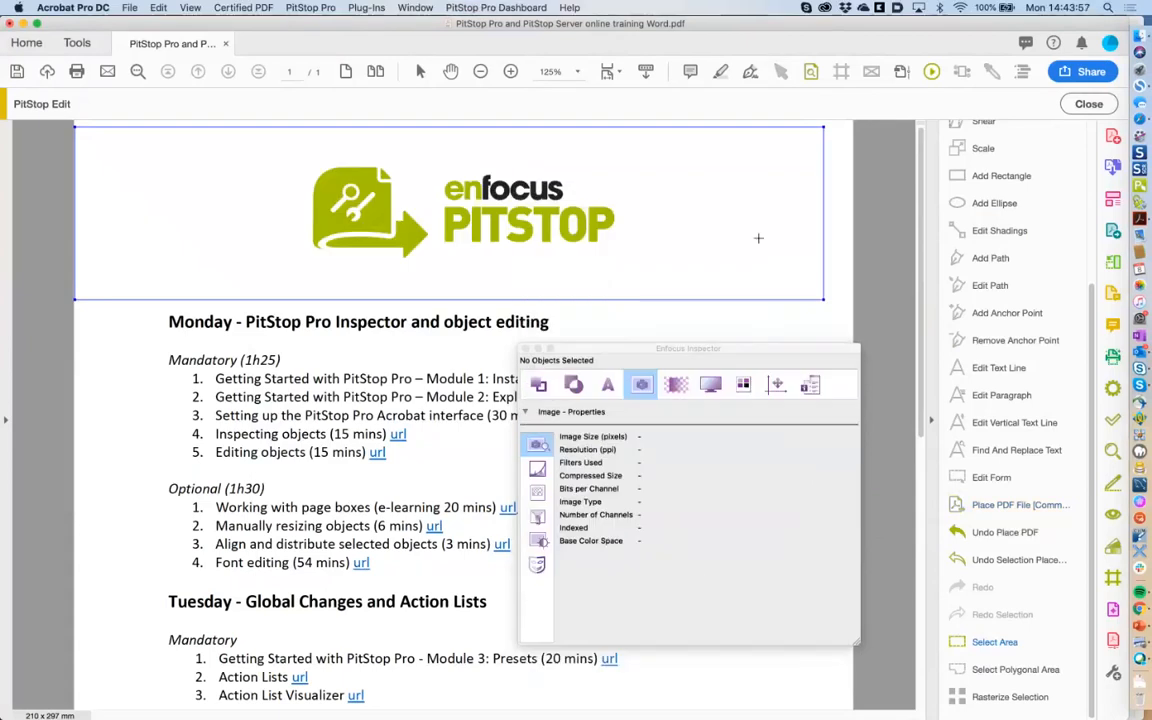
pyautogui.click(465, 313)
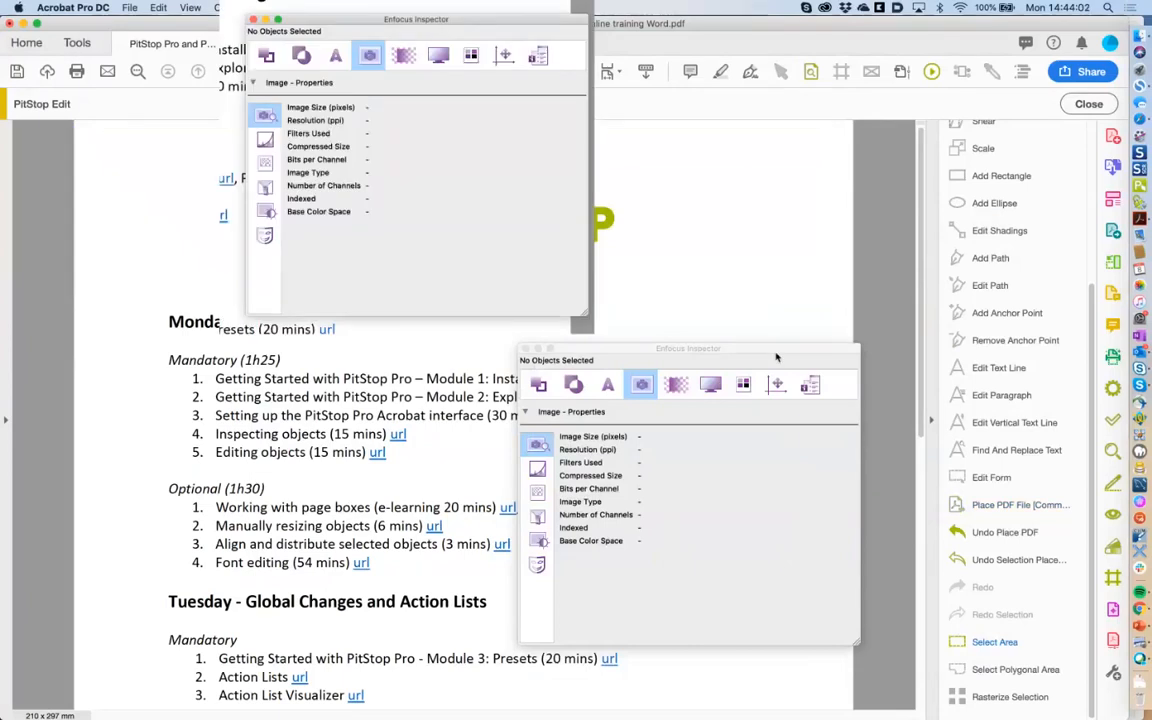
pyautogui.moveTo(530, 351); pyautogui.dragTo(598, 293)
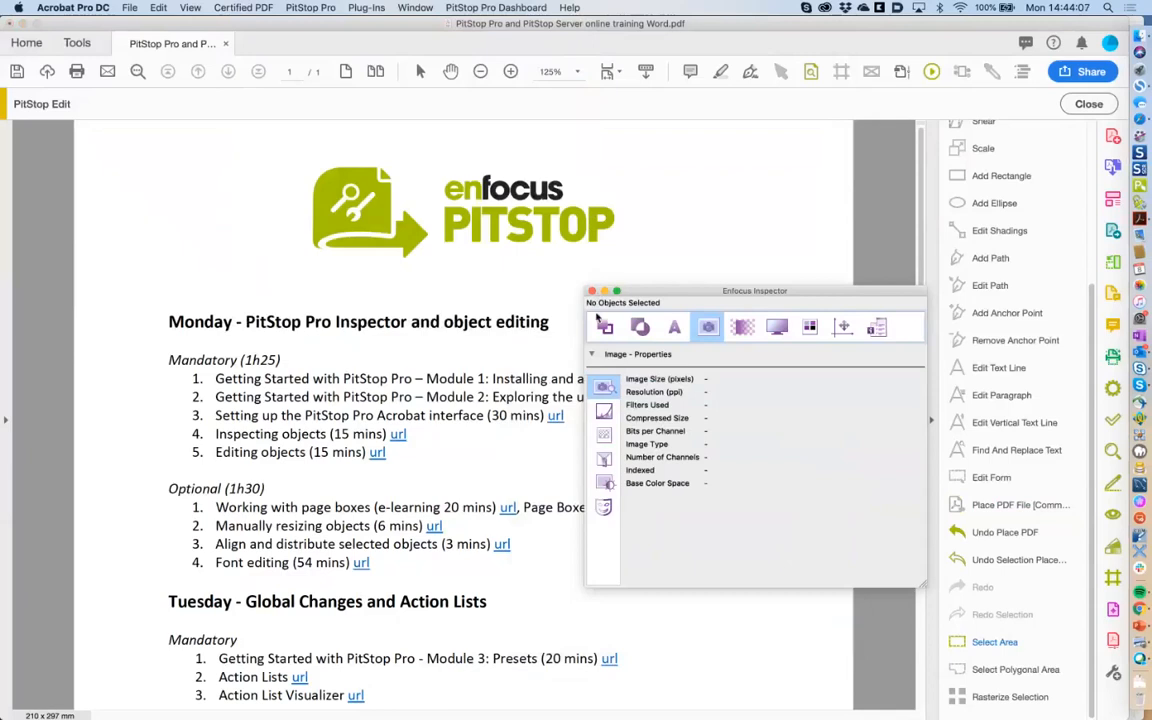
# Select the blue url link after 'Editing objects' to view its RGB fill.
pyautogui.click(603, 326)
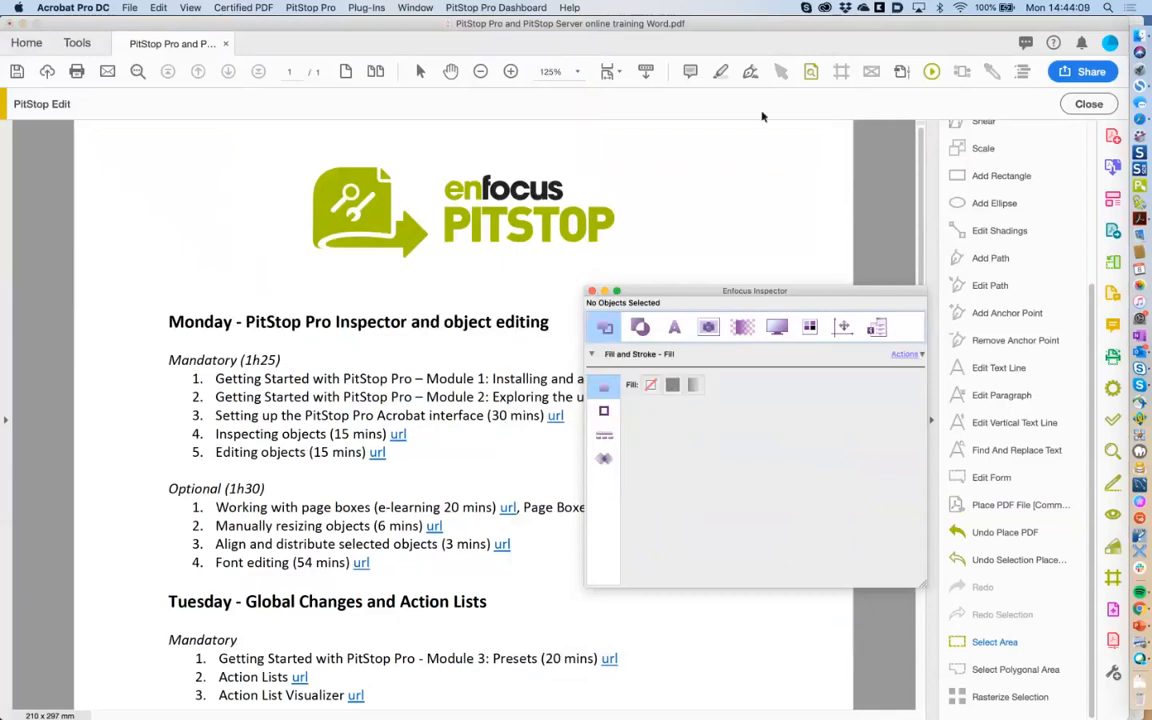
pyautogui.click(782, 72)
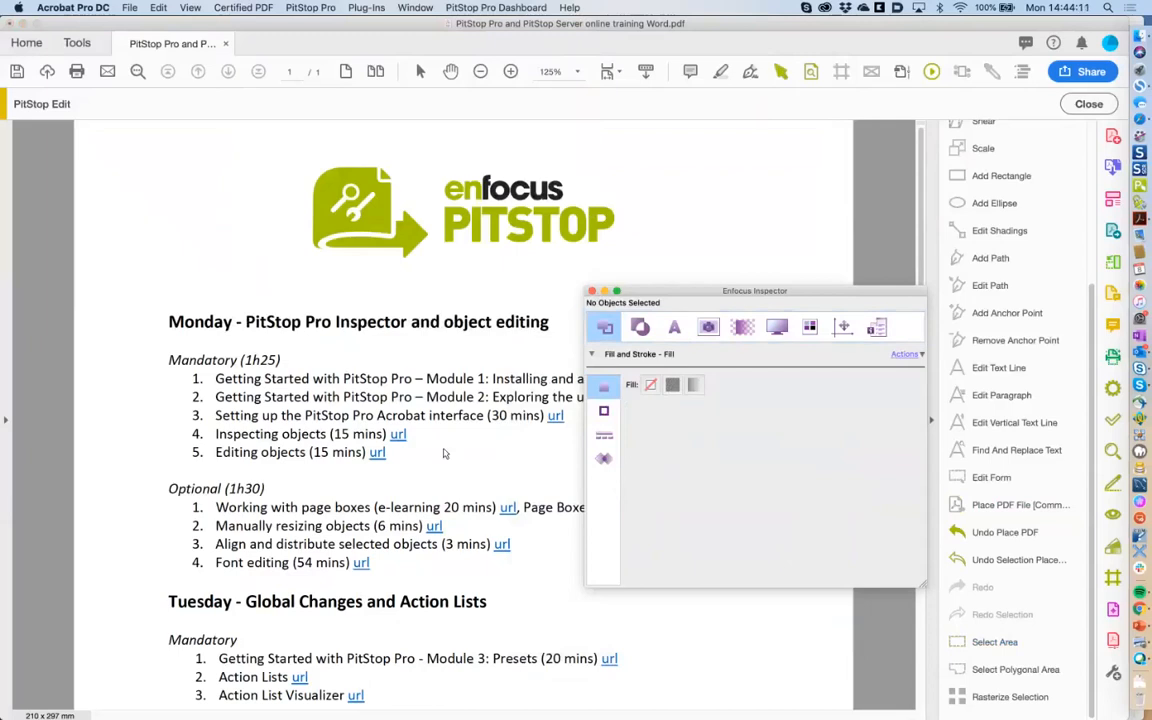
pyautogui.click(377, 453)
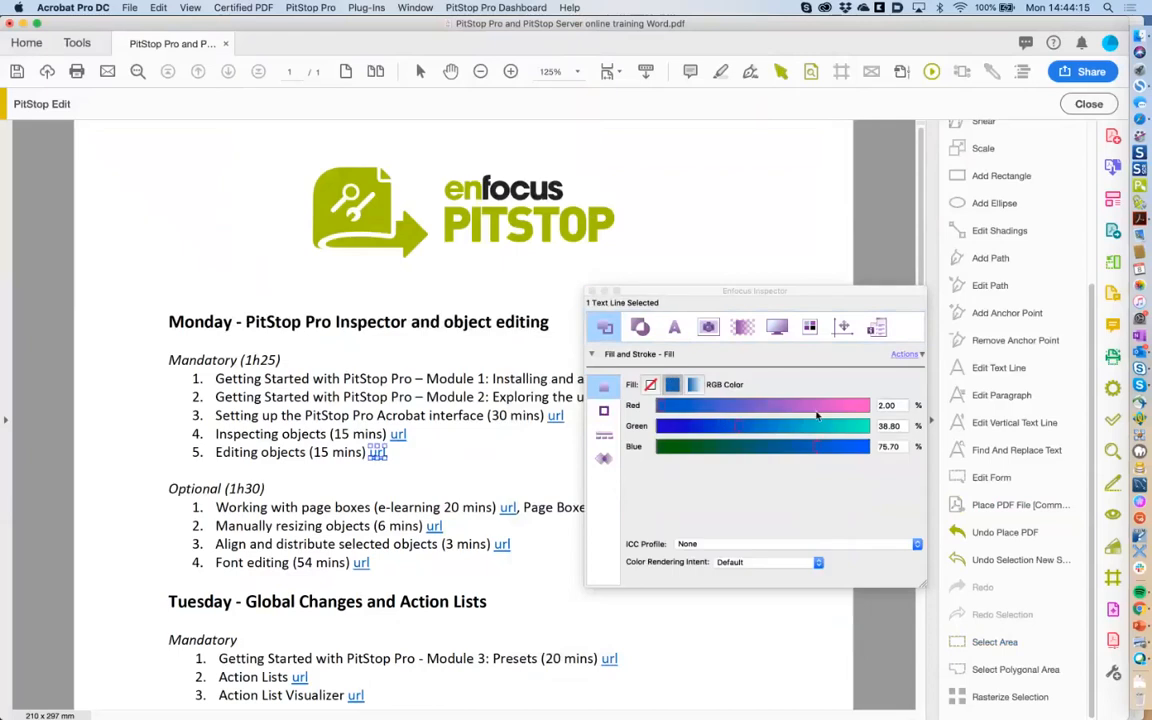
# Open the Color Picker for the link's fill and check the Enfocus Green swatch's CMYK values.
pyautogui.click(904, 355)
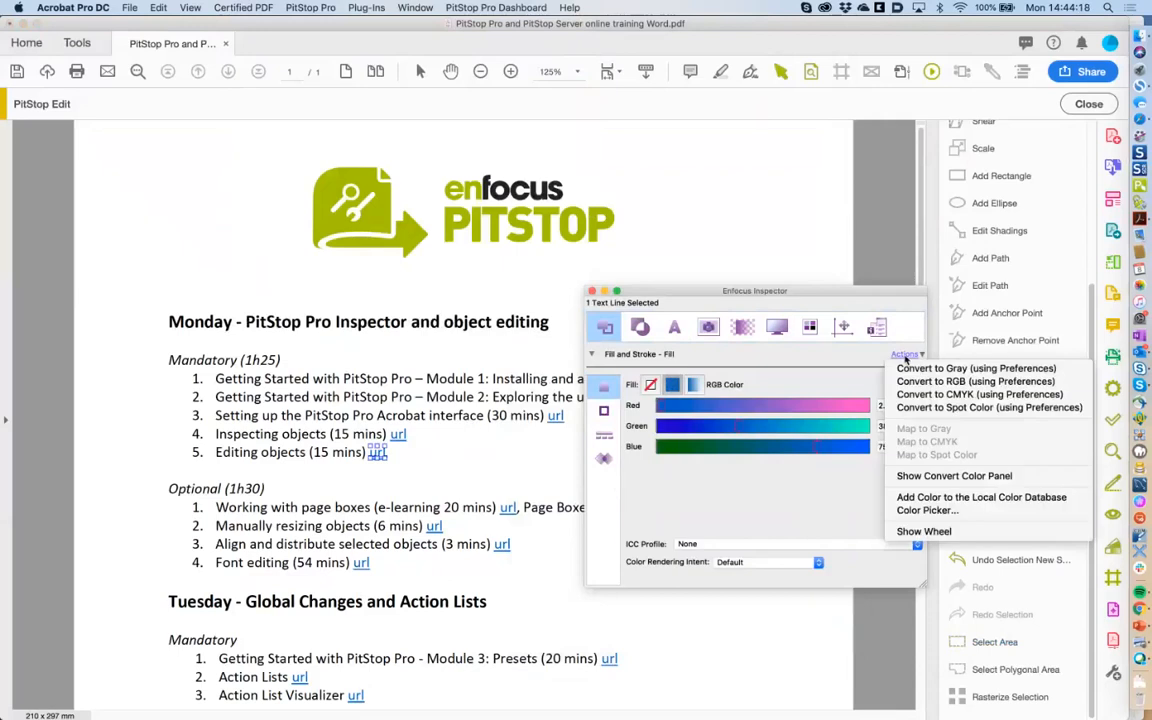
pyautogui.click(922, 511)
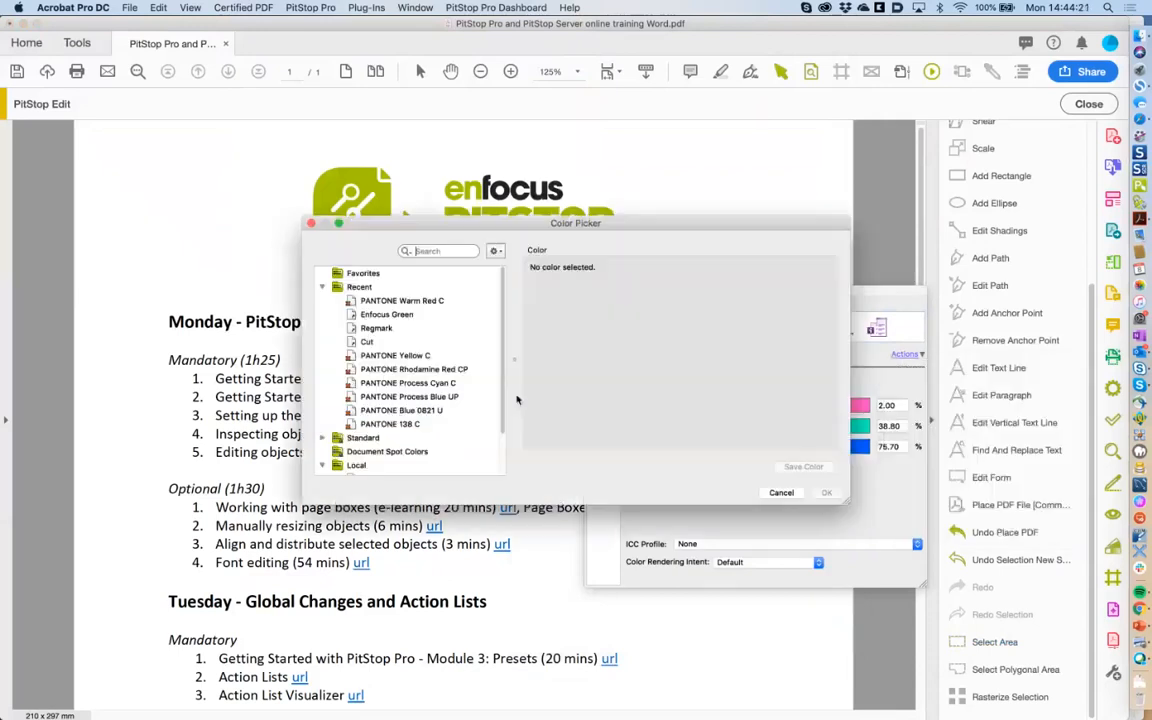
pyautogui.scroll(-3, 502, 375)
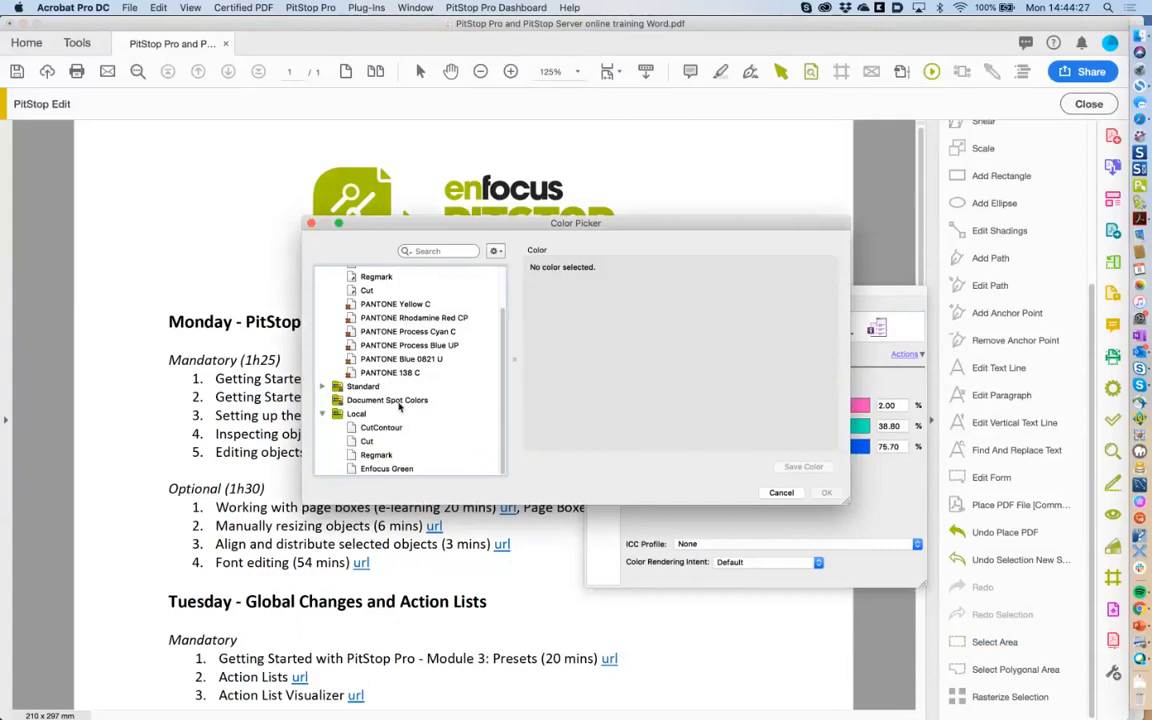
pyautogui.click(381, 469)
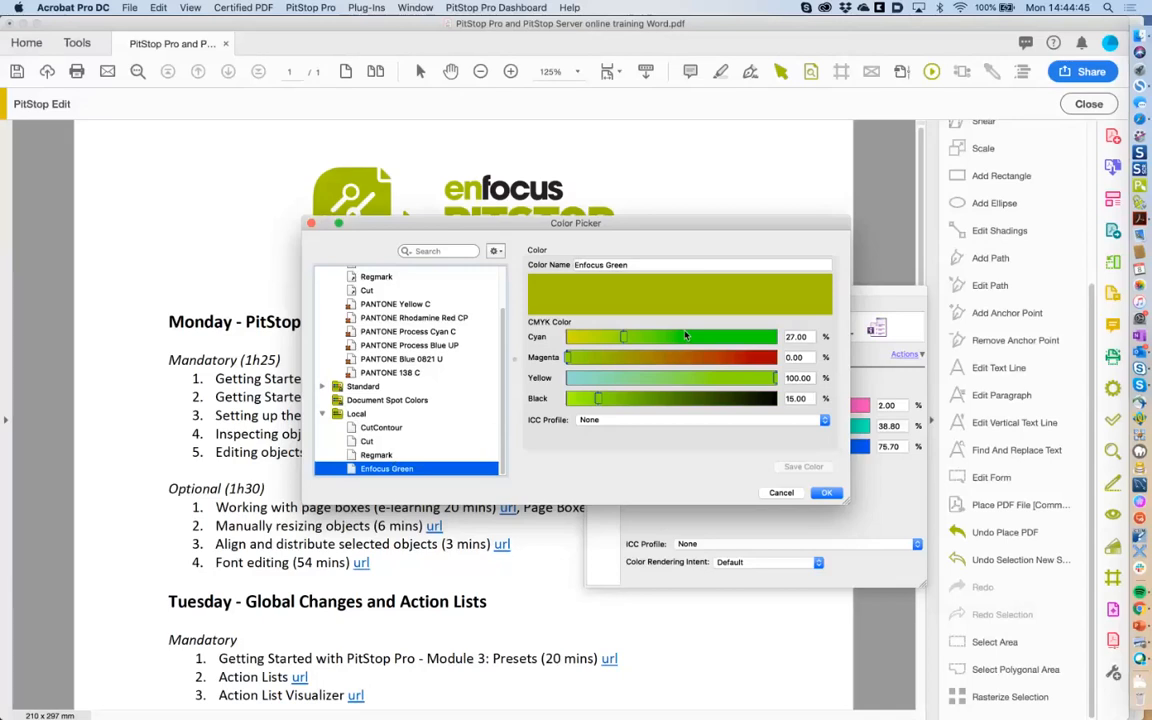
# Start a new colour from the swatch library's gear menu, New > New.
pyautogui.click(495, 251)
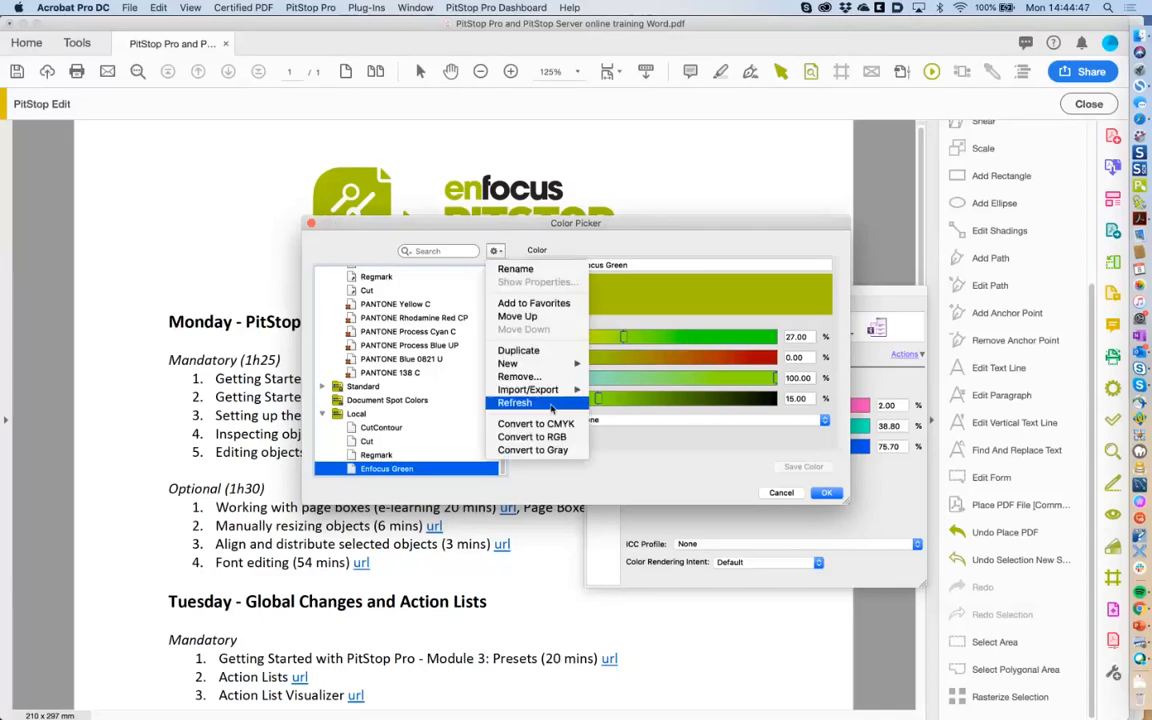
pyautogui.moveTo(545, 363)
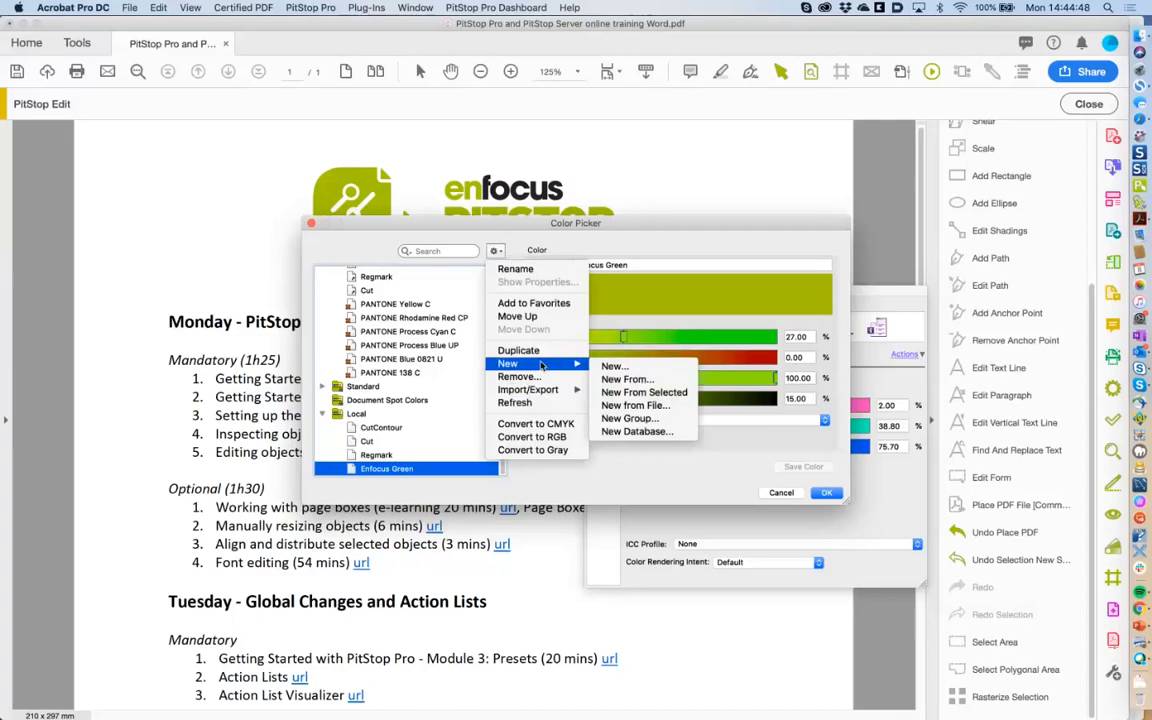
pyautogui.click(612, 367)
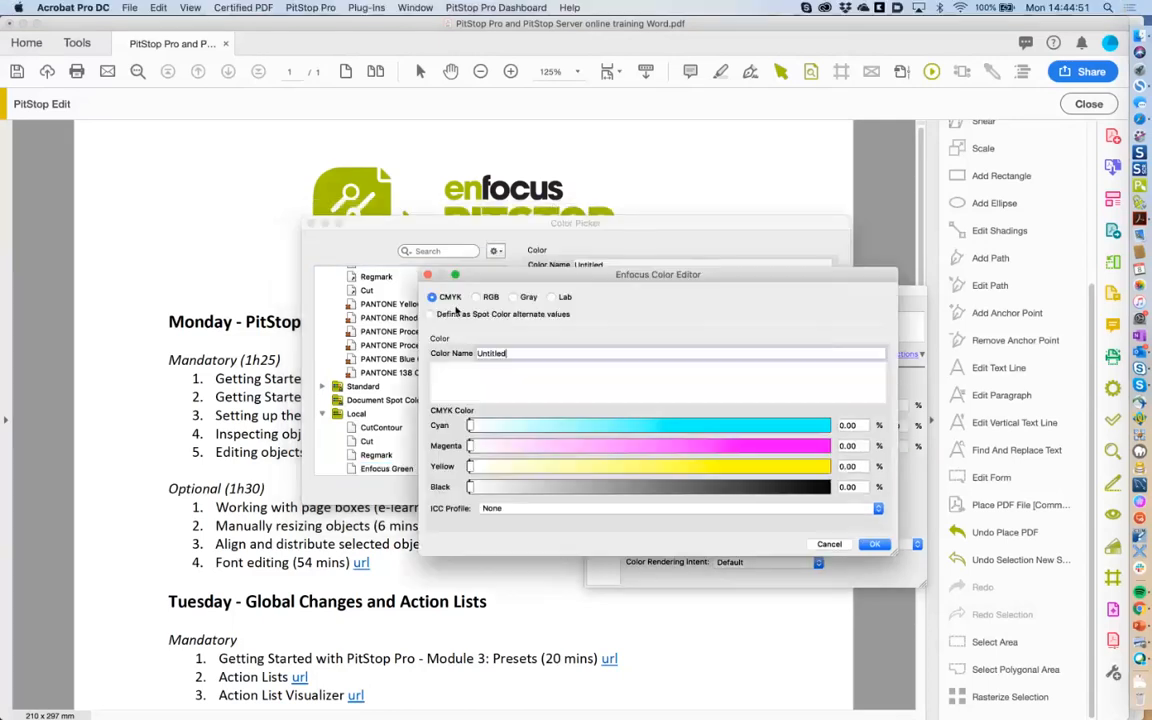
# Name the new colour 'Enfocus Green 2'.
pyautogui.doubleClick(474, 355)
pyautogui.write('Enfoc')
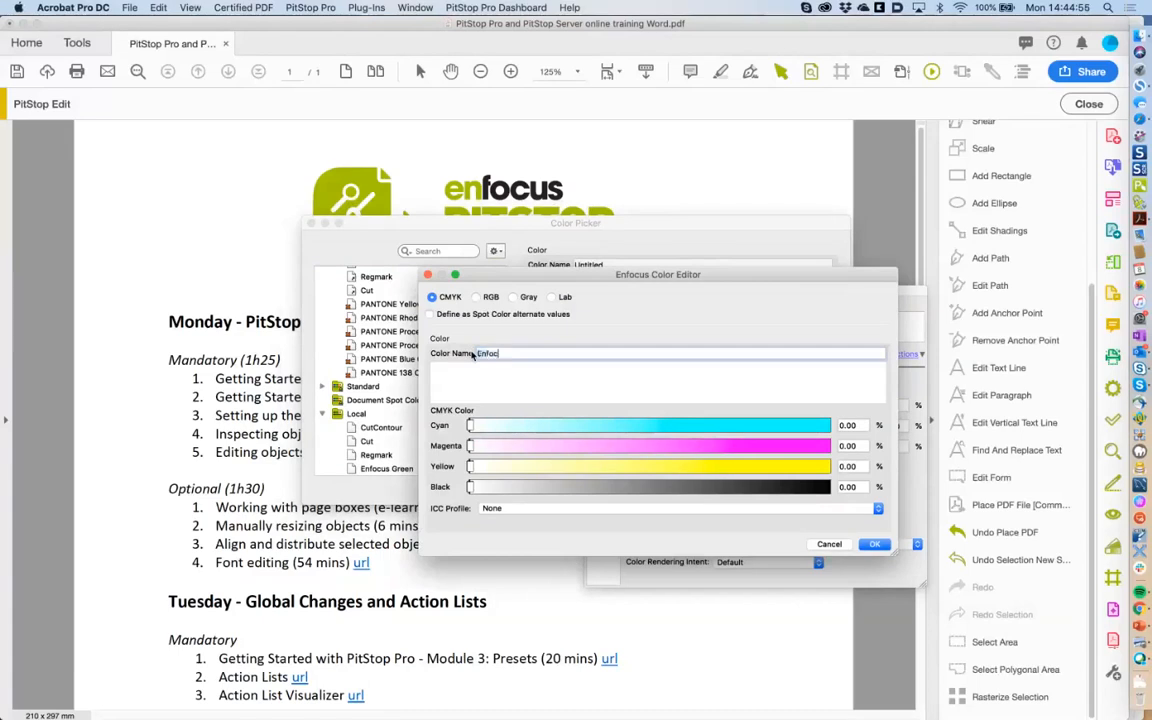
pyautogui.write('us Green 2')
pyautogui.click(480, 315)
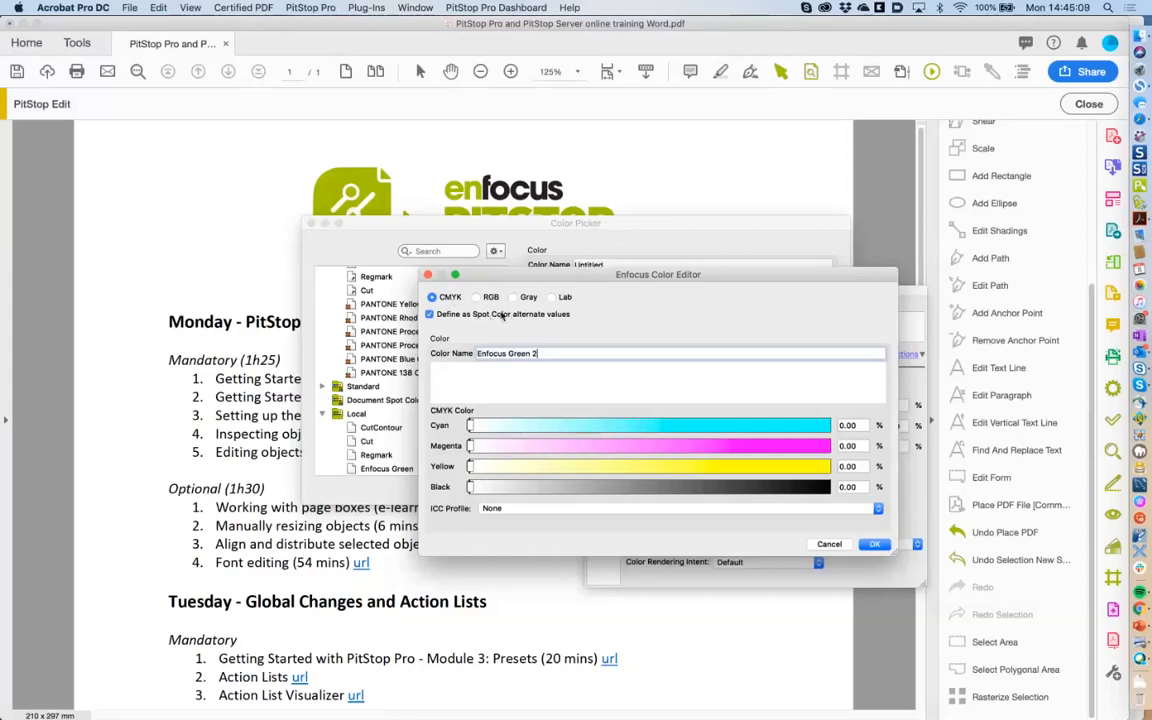
pyautogui.click(485, 317)
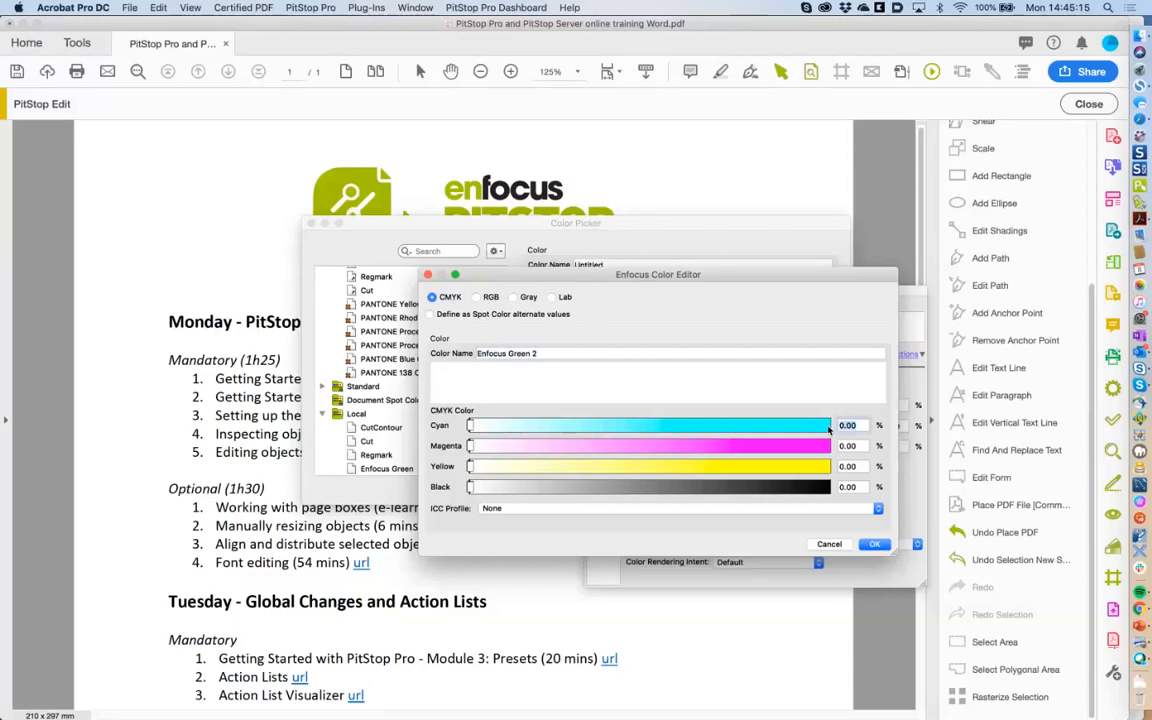
# Set its CMYK values to C 27, M 0, Y 100, K 15.
pyautogui.write('27')
pyautogui.press('Tab')
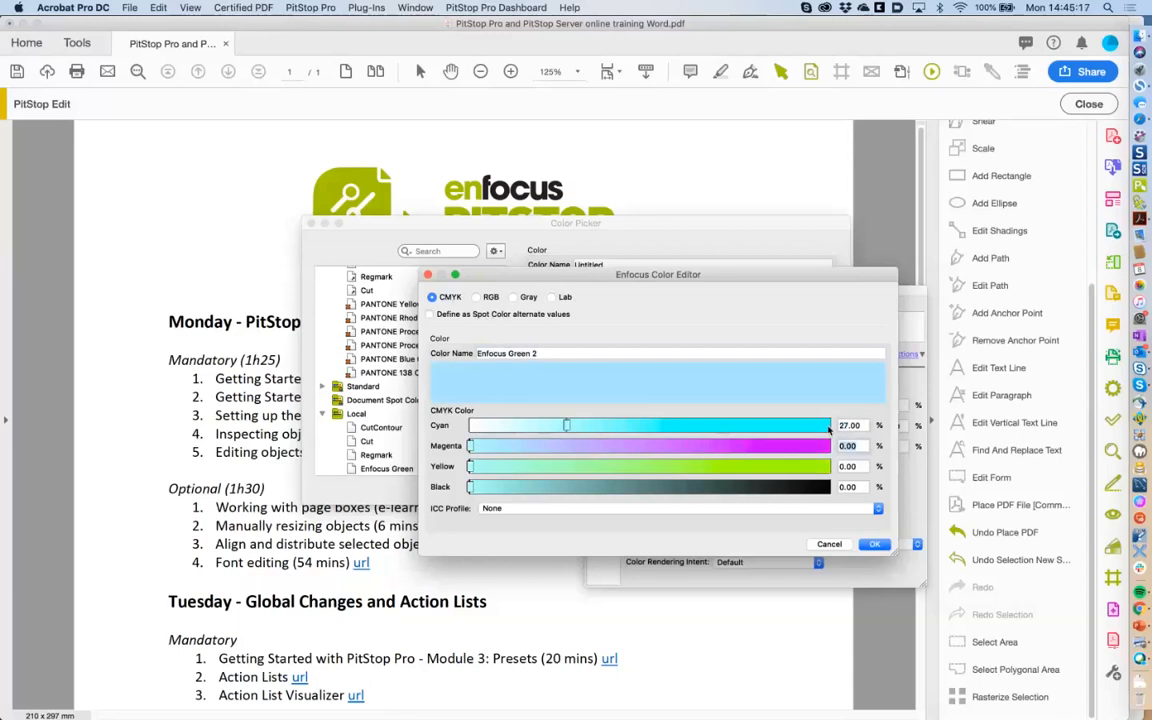
pyautogui.press('Tab')
pyautogui.write('100')
pyautogui.press('Tab')
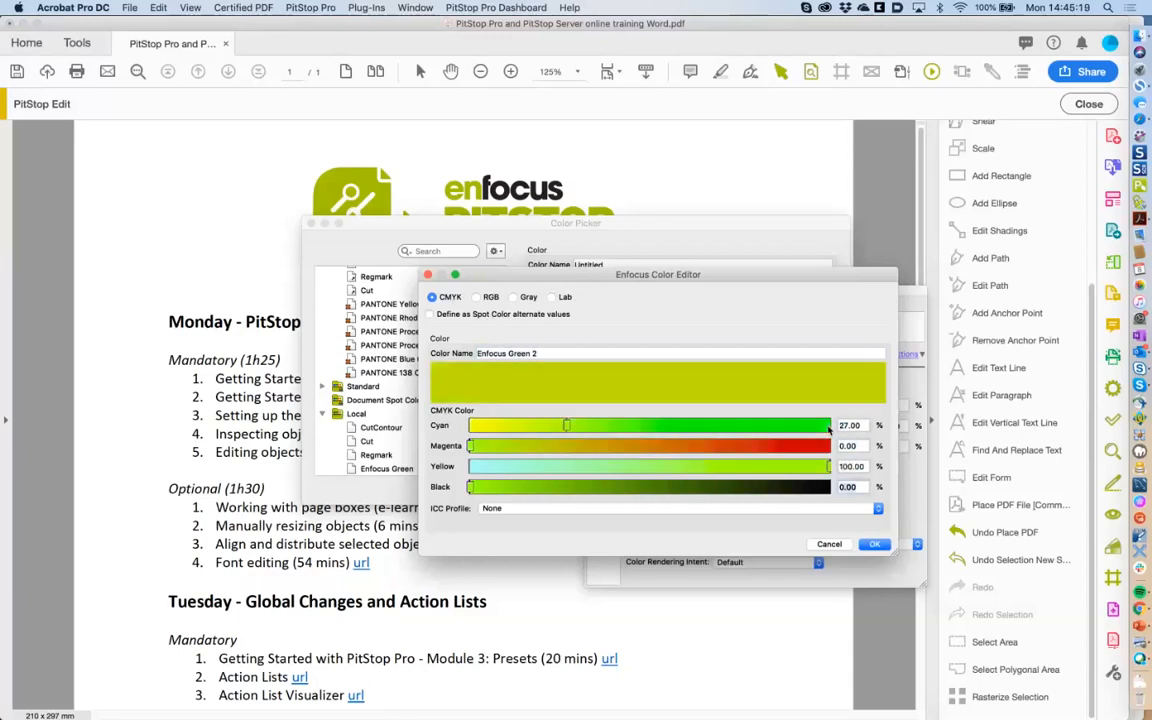
pyautogui.write('15')
pyautogui.press('Tab')
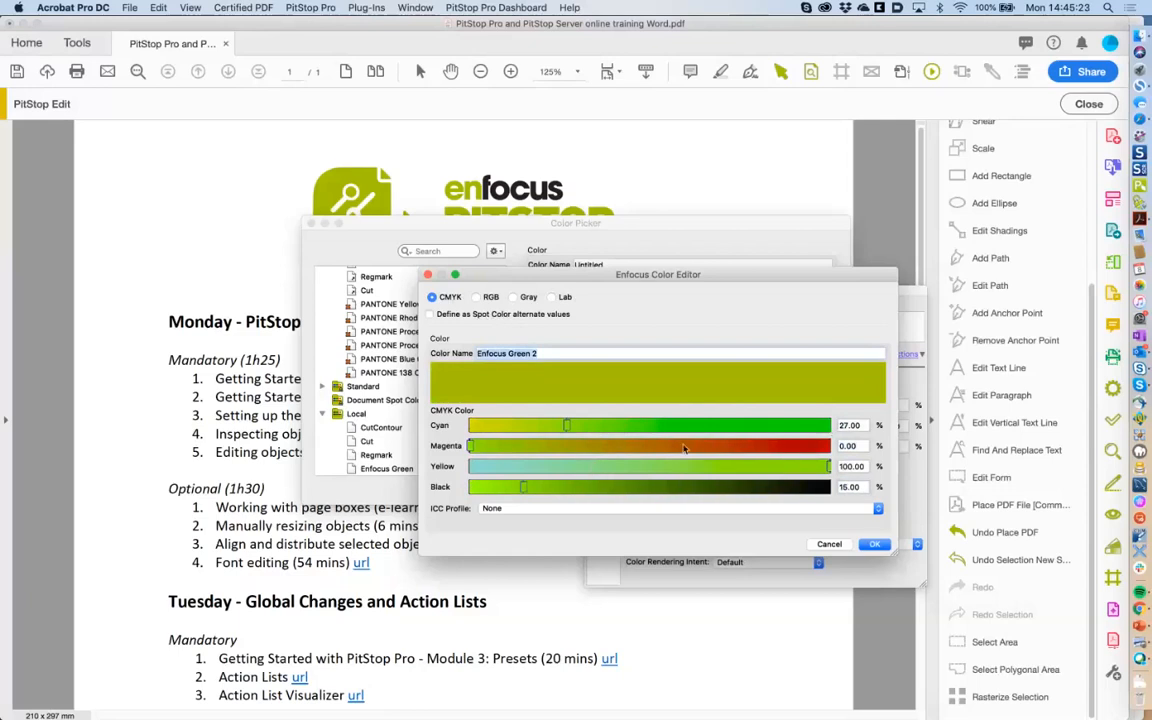
# Tick Define as Spot Color and save the Enfocus Green 2 colour.
pyautogui.click(875, 545)
pyautogui.click(430, 314)
pyautogui.click(877, 545)
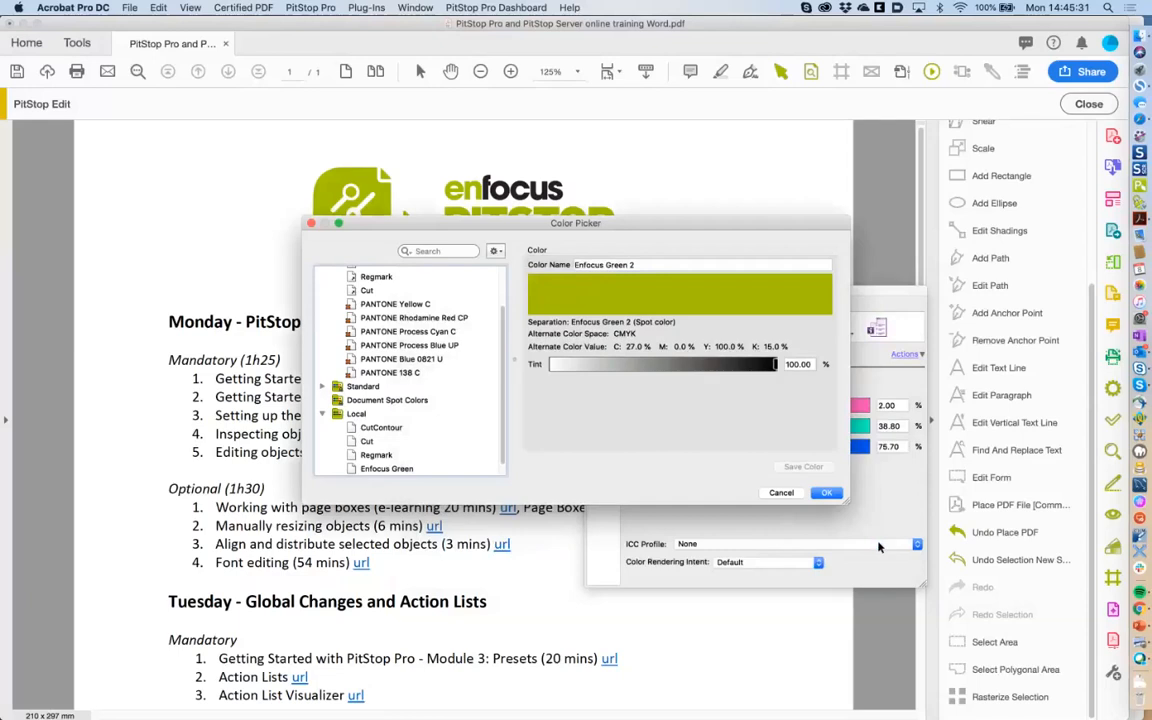
# Rename the Enfocus Green 2 swatch to 'Enfocus Green Spot'.
pyautogui.scroll(-1, 402, 461)
pyautogui.rightClick(394, 474)
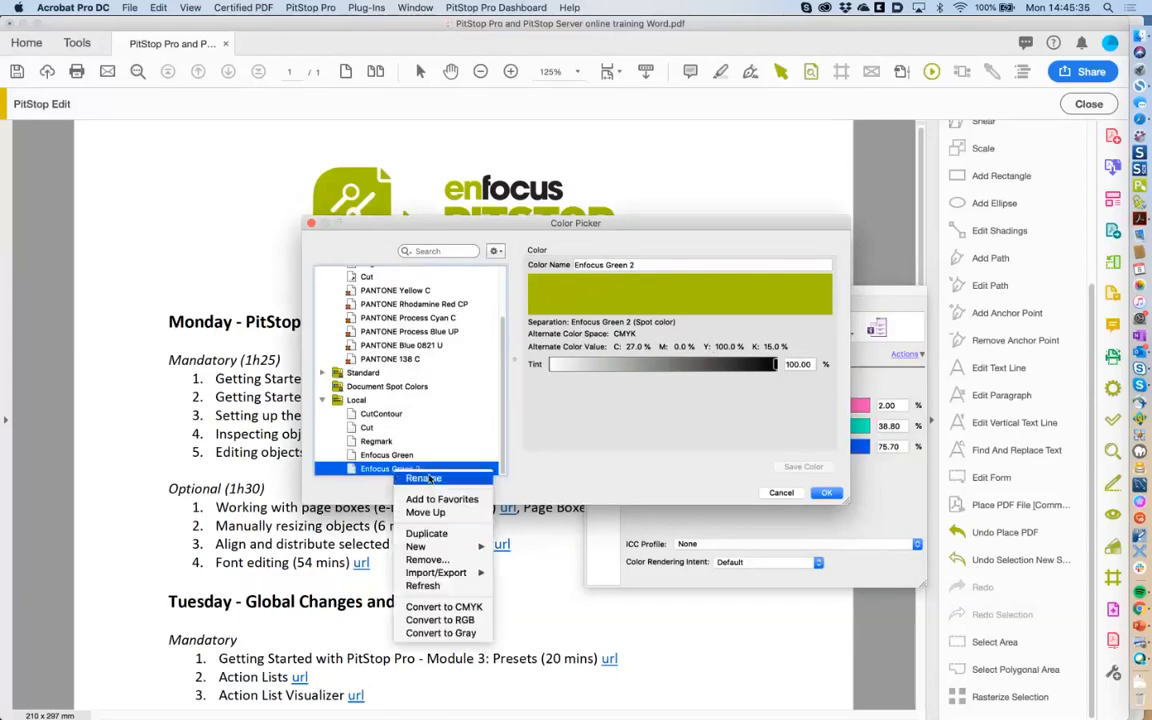
pyautogui.click(425, 479)
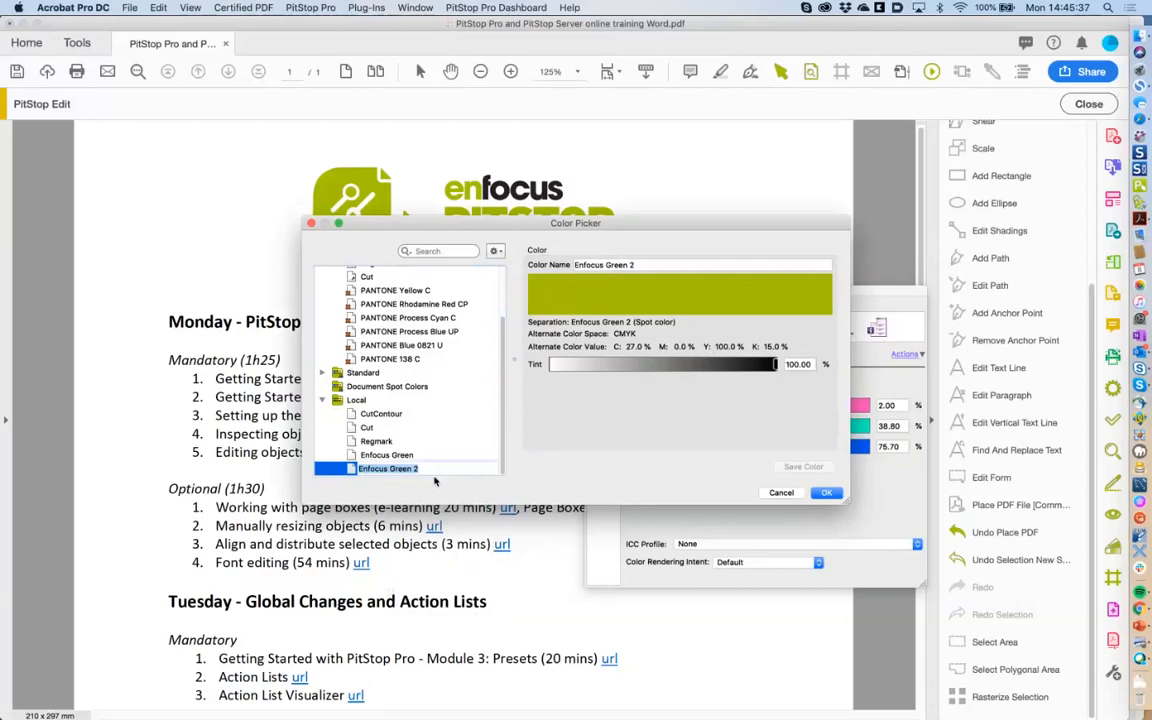
pyautogui.press('BackSpace')
pyautogui.write('Spot')
# Rename the original Enfocus Green swatch to 'Enfocus Green CMYK'.
pyautogui.click(412, 456)
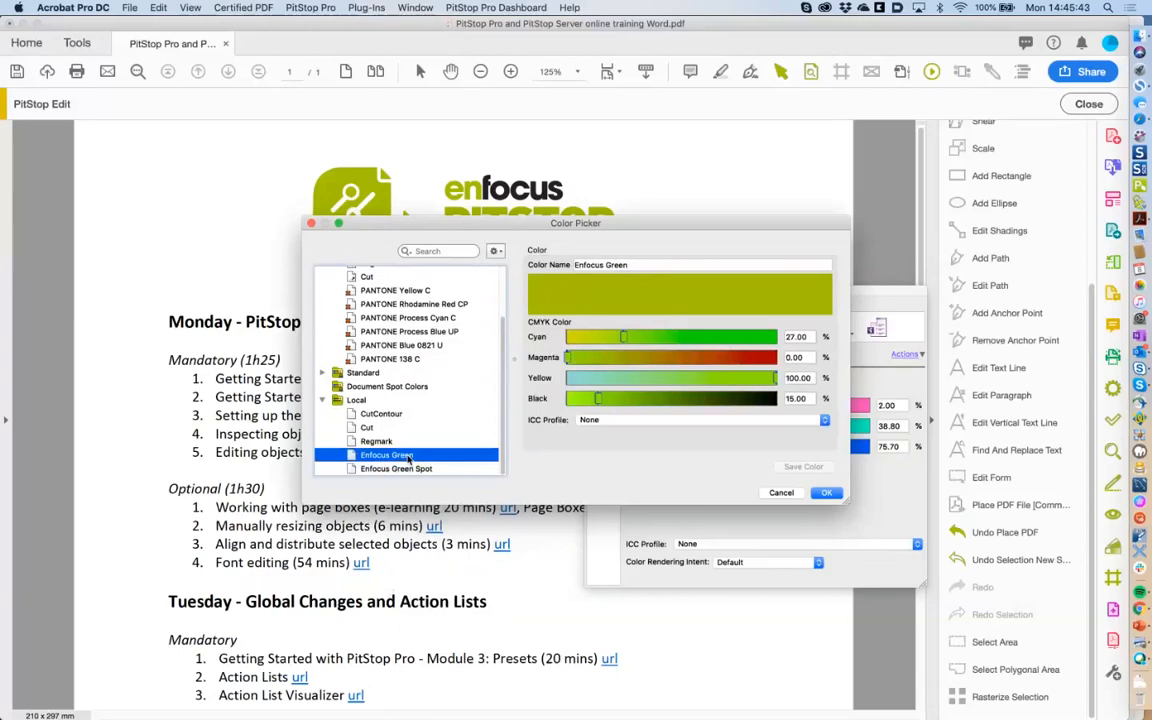
pyautogui.rightClick(409, 458)
pyautogui.click(432, 464)
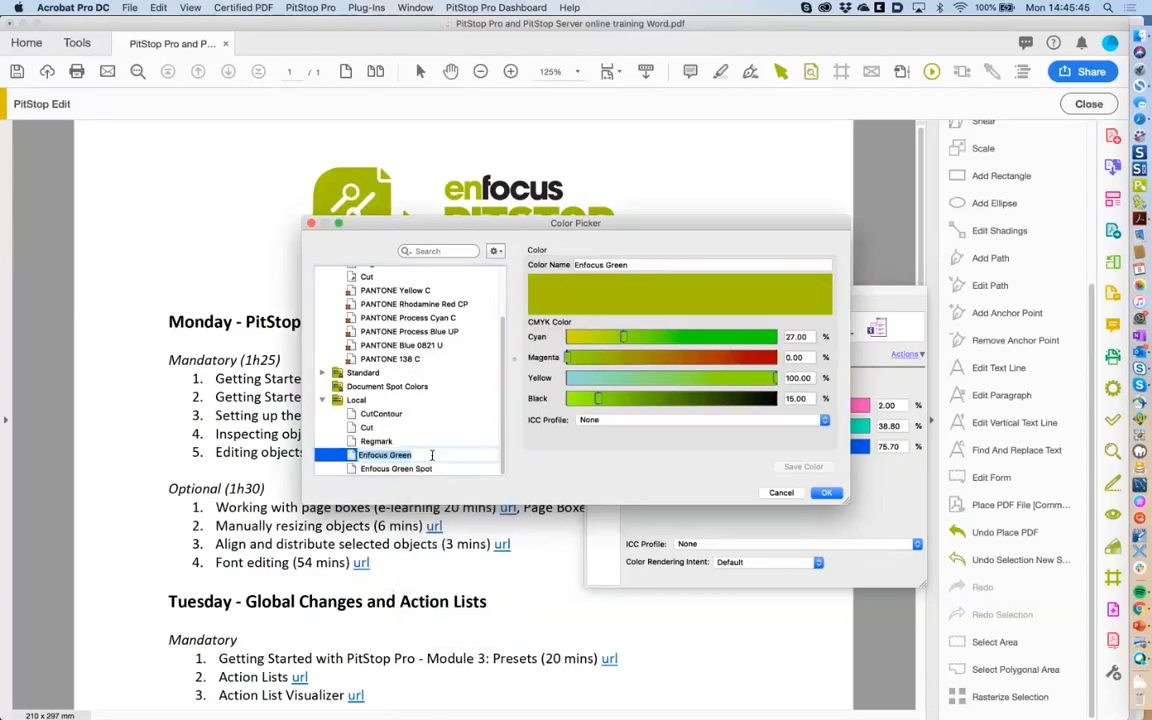
pyautogui.click(450, 455)
pyautogui.write('CMYK')
pyautogui.press('Return')
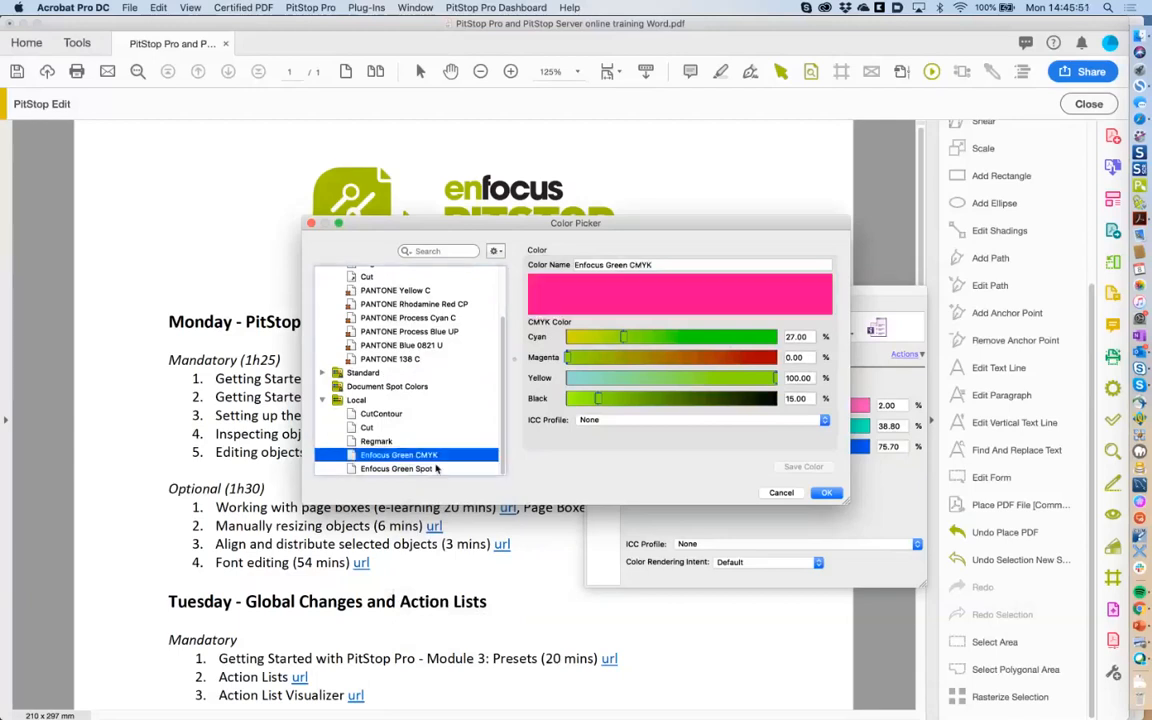
# Apply the Enfocus Green Spot swatch to the link's fill.
pyautogui.click(436, 468)
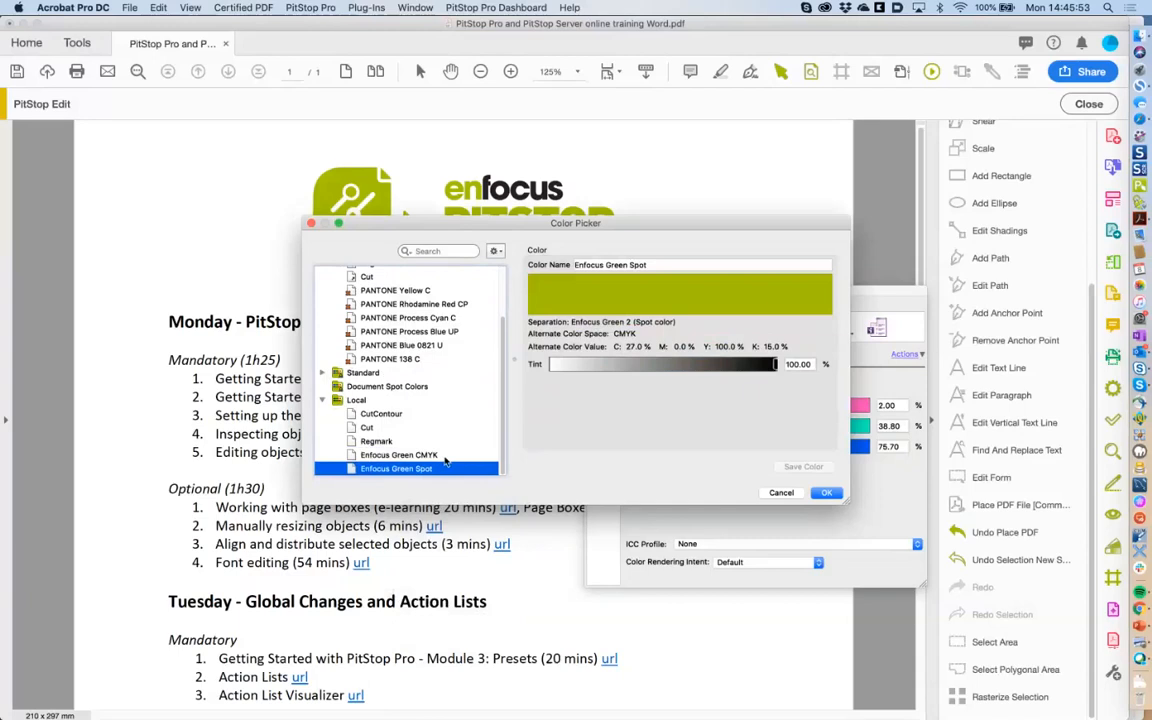
pyautogui.click(444, 456)
pyautogui.click(426, 469)
pyautogui.click(828, 493)
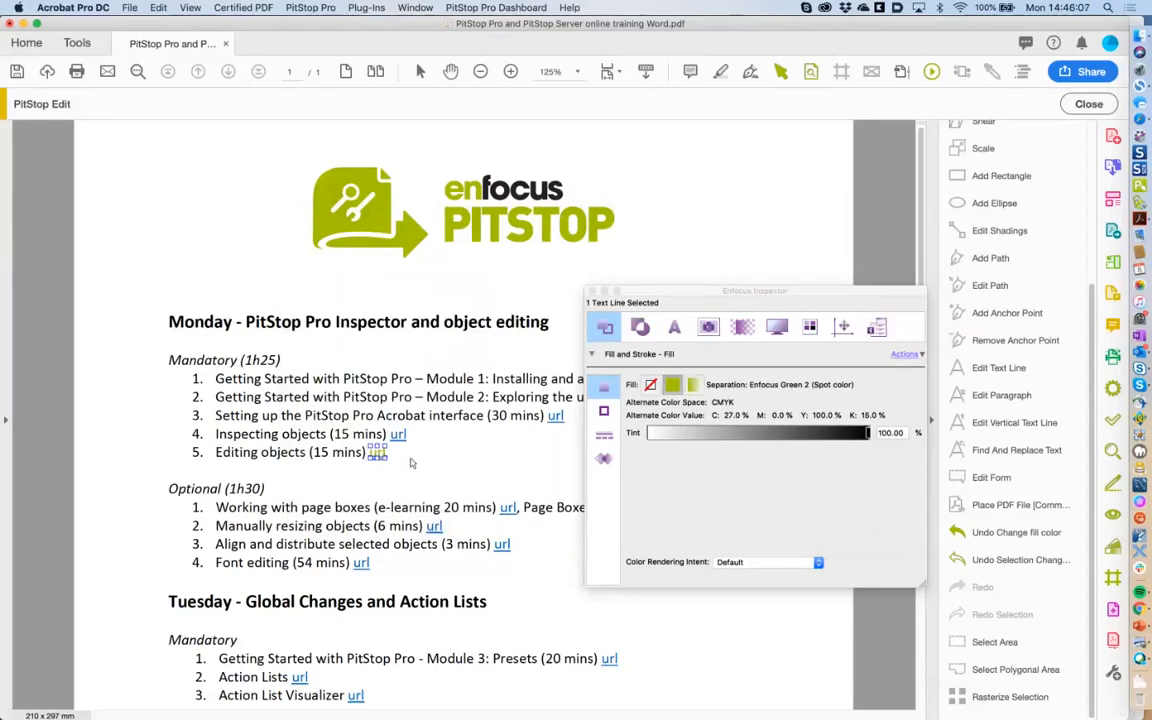
# Deselect the now-green link, nudge the Inspector aside, and open Output Preview.
pyautogui.click(461, 466)
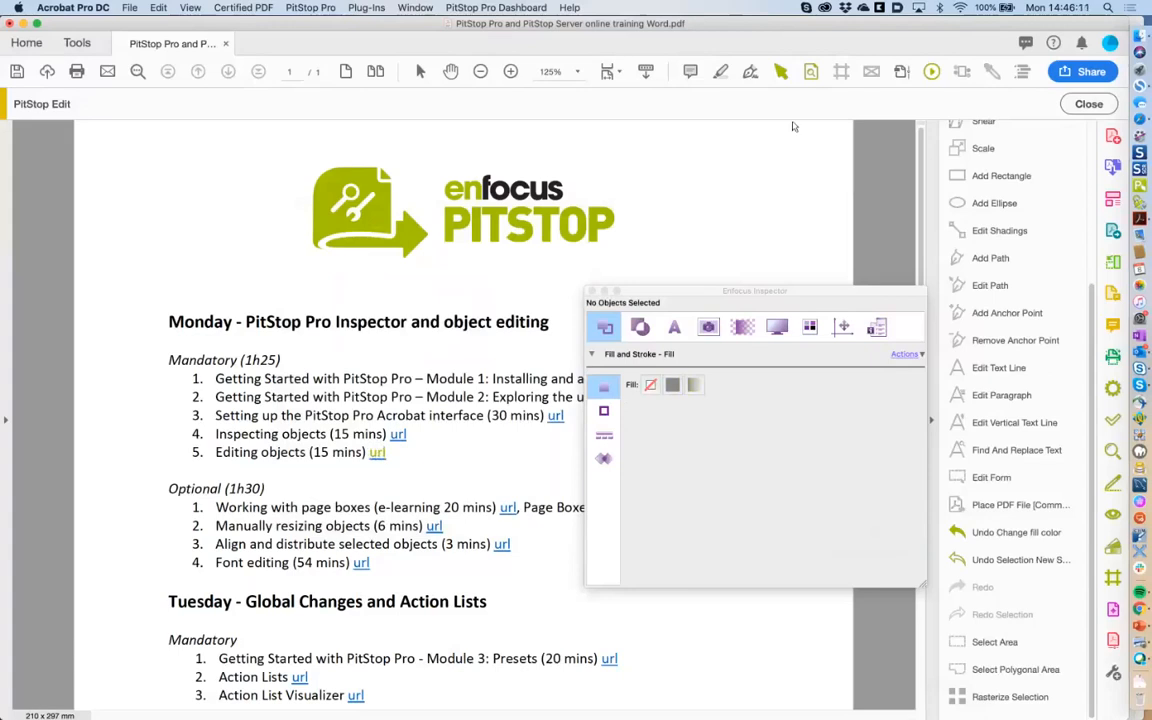
pyautogui.moveTo(701, 294); pyautogui.dragTo(720, 304)
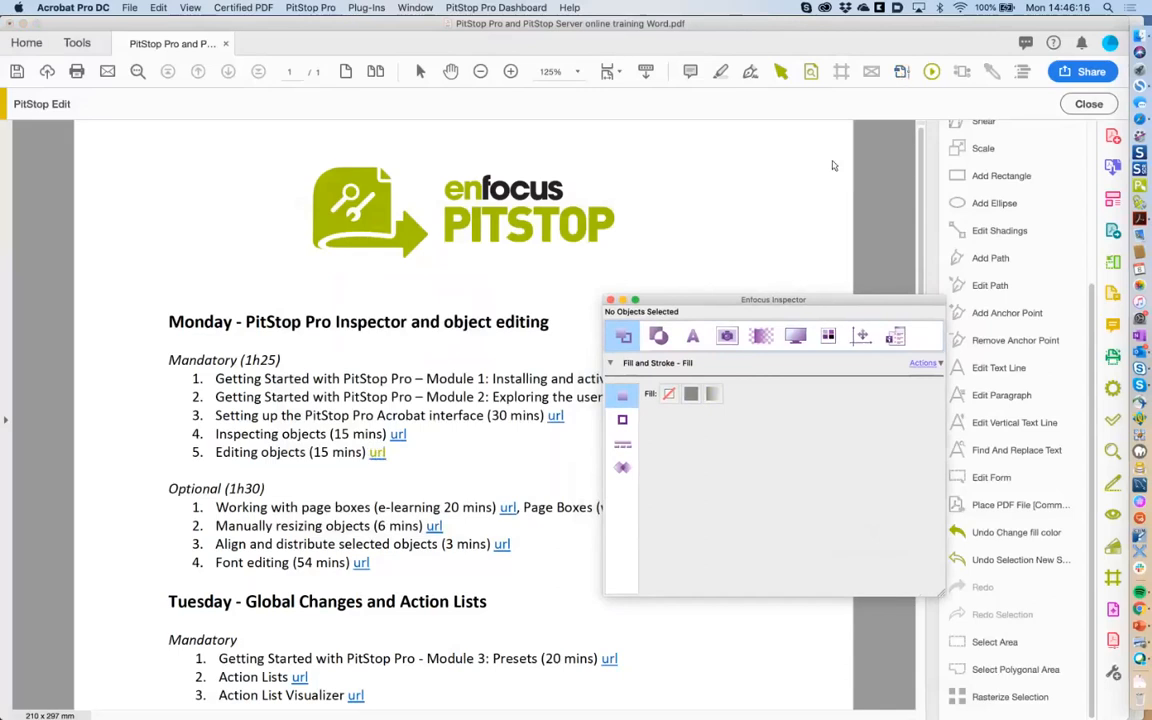
pyautogui.click(901, 71)
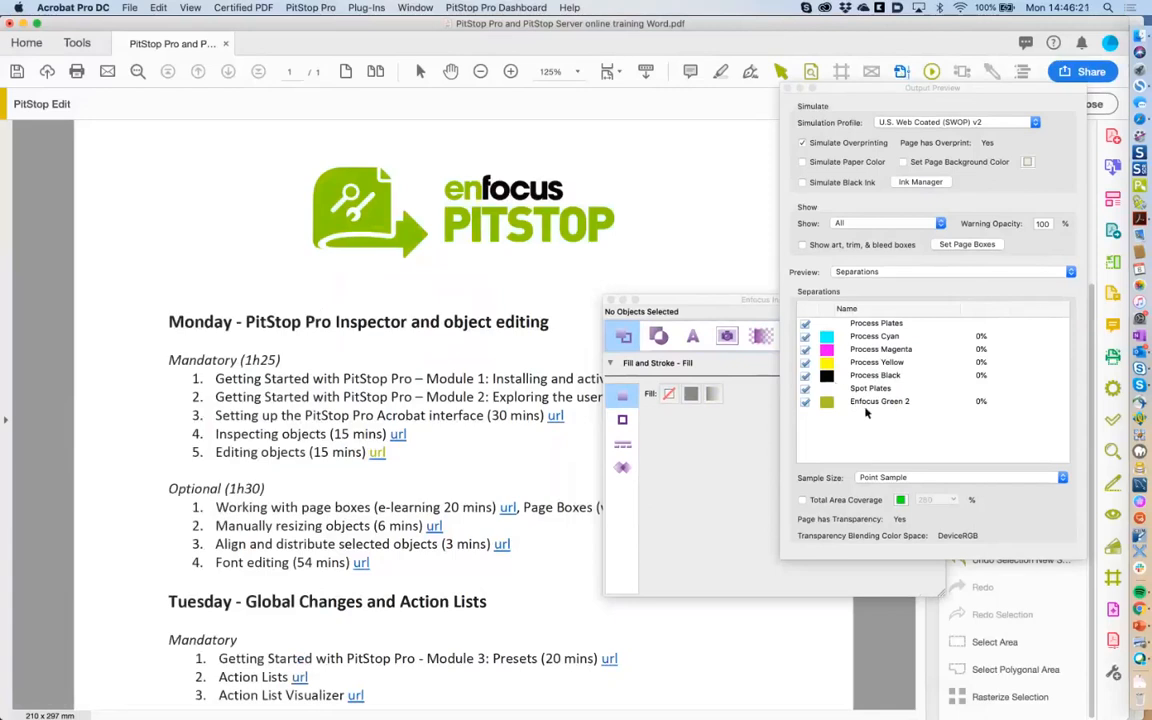
# Toggle the Enfocus Green 2 plate to verify the link, close Output Preview, and select the Inspecting objects link.
pyautogui.click(805, 402)
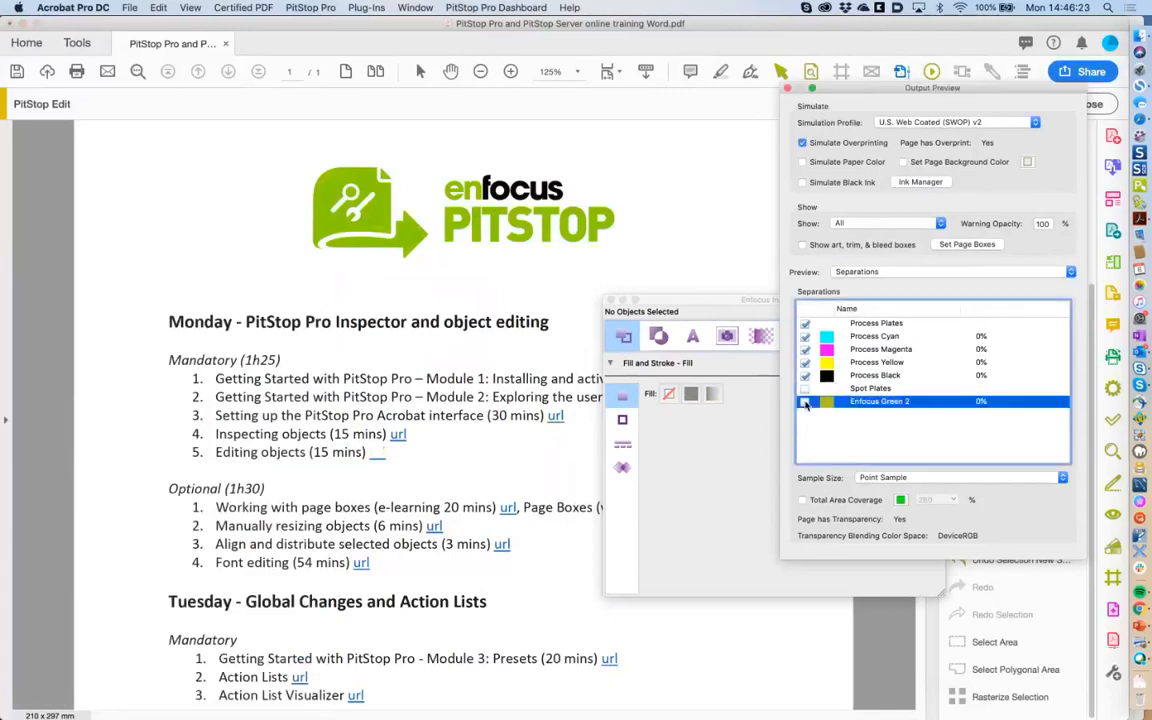
pyautogui.click(805, 402)
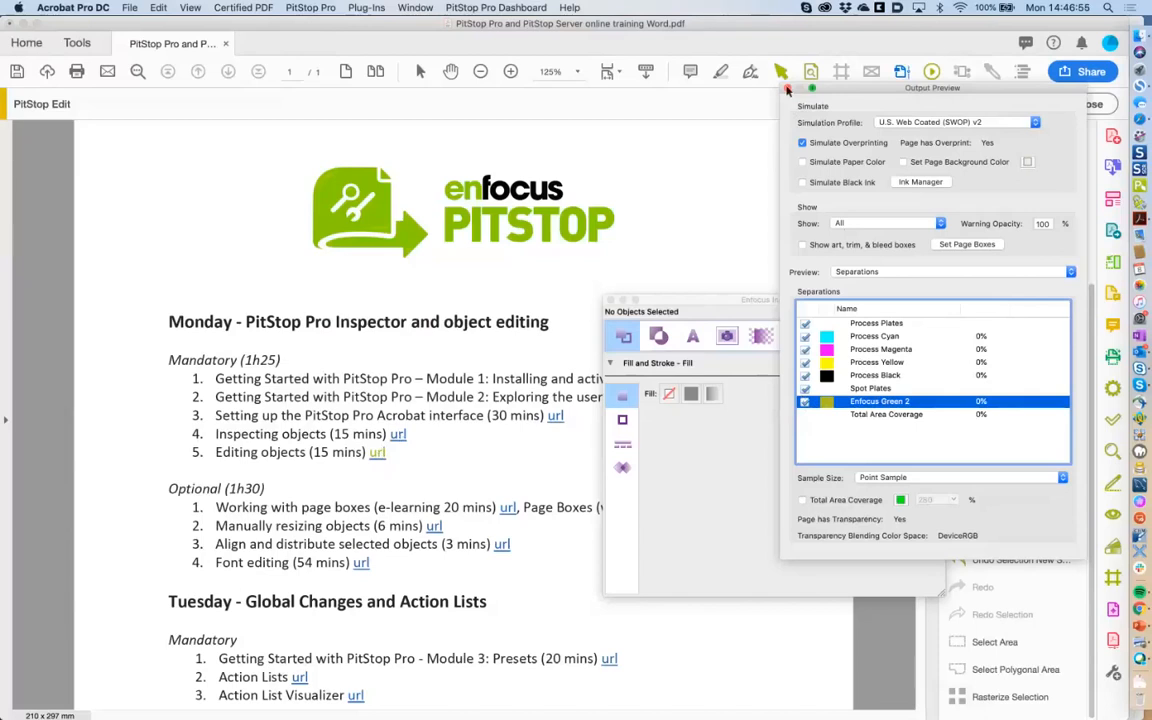
pyautogui.click(788, 90)
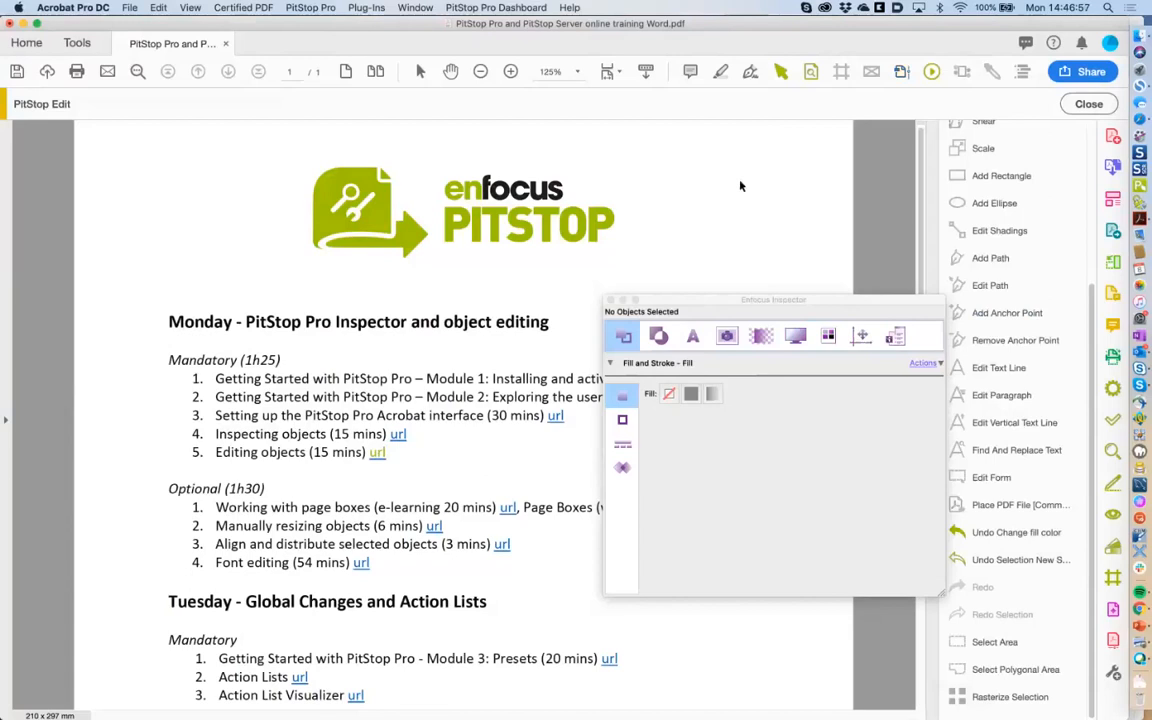
pyautogui.click(406, 434)
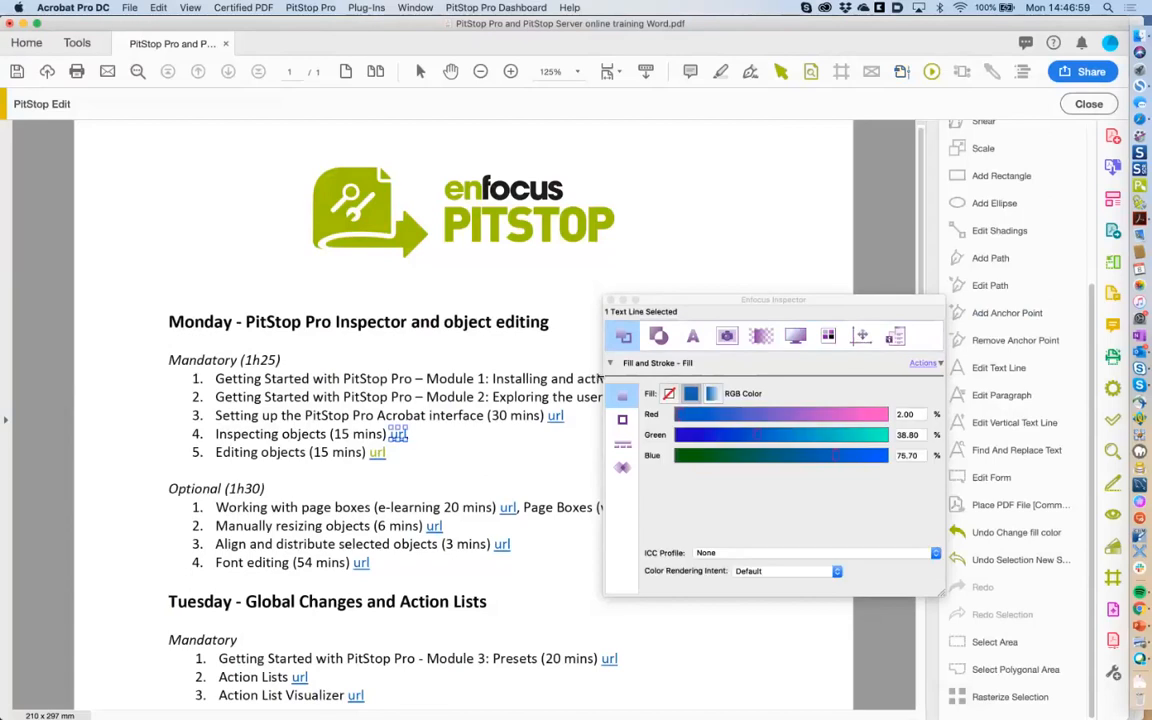
pyautogui.scroll(4, 1068, 418)
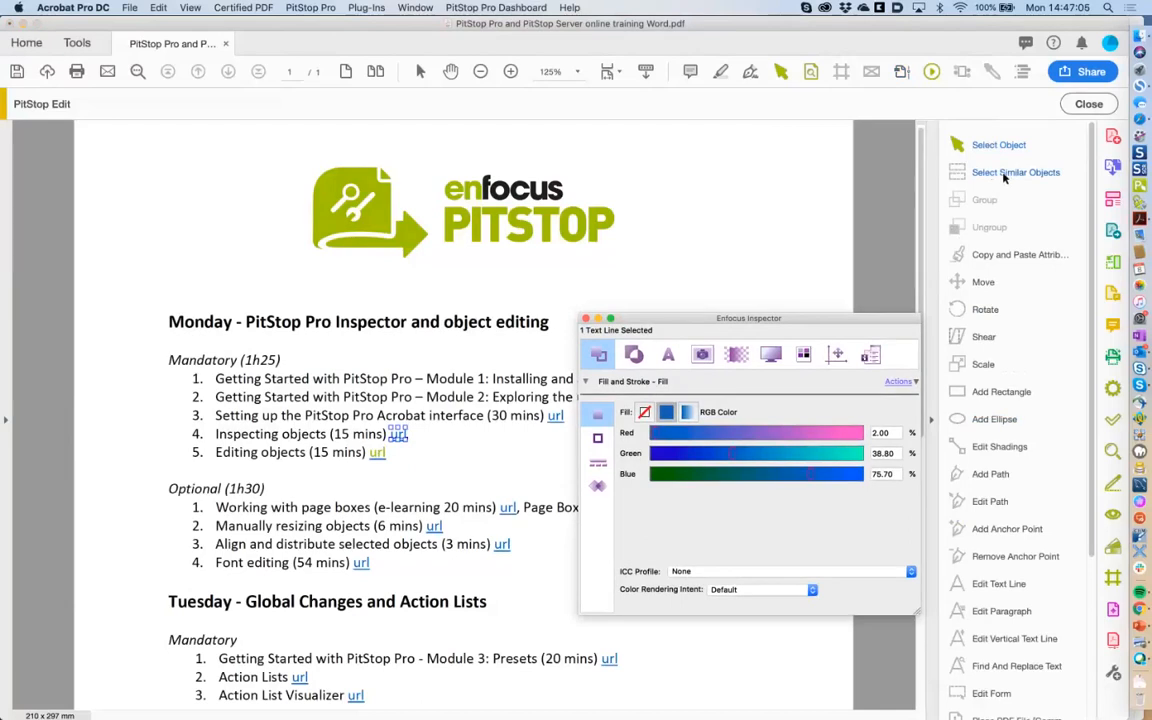
# Set Select Similar Objects to match Fill Color only, excluding stroke, fill type and text.
pyautogui.click(1004, 174)
pyautogui.click(599, 356)
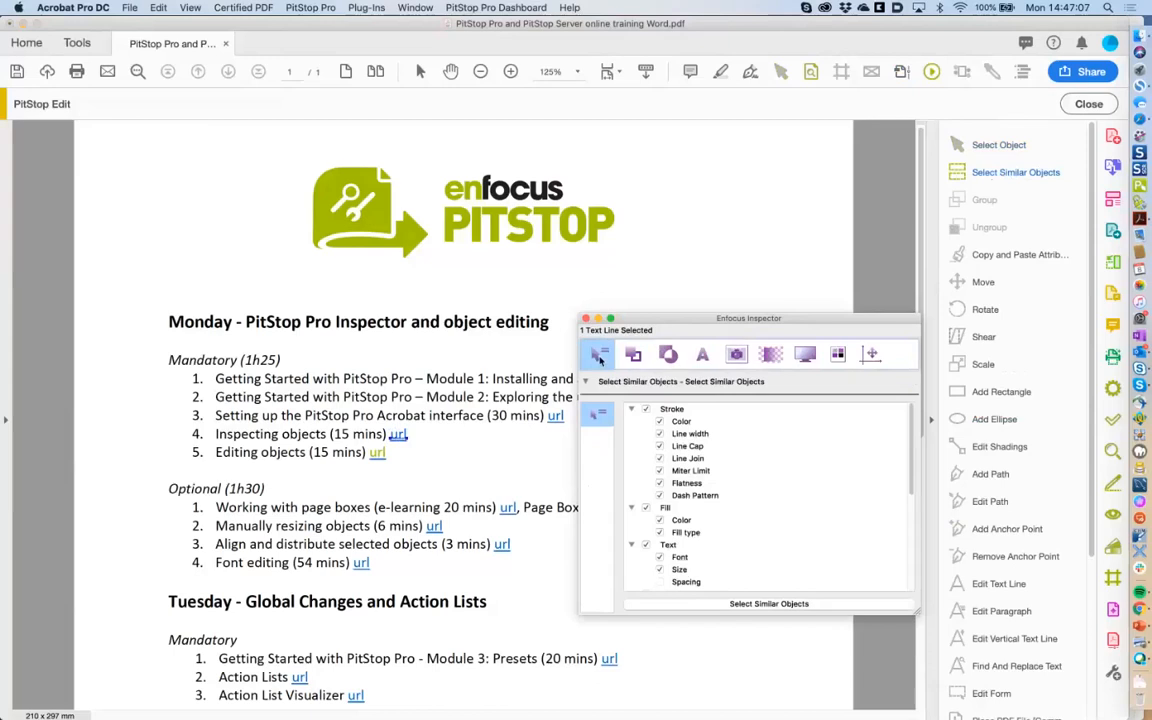
pyautogui.click(987, 174)
pyautogui.click(646, 410)
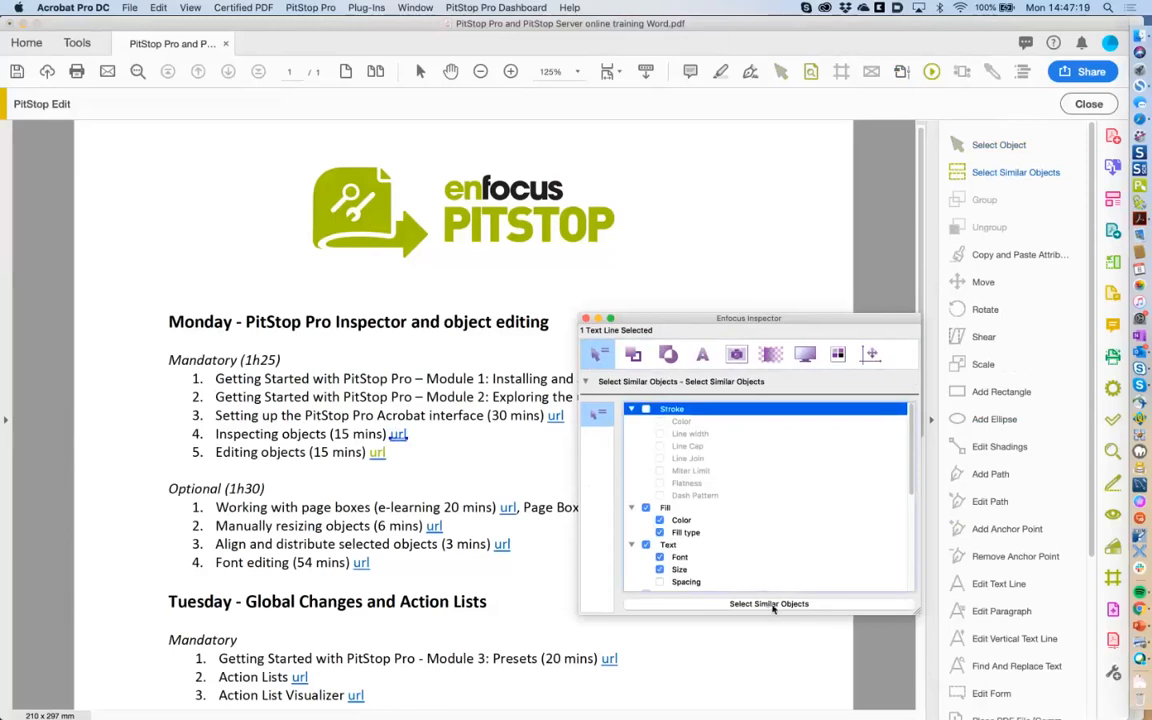
pyautogui.click(659, 532)
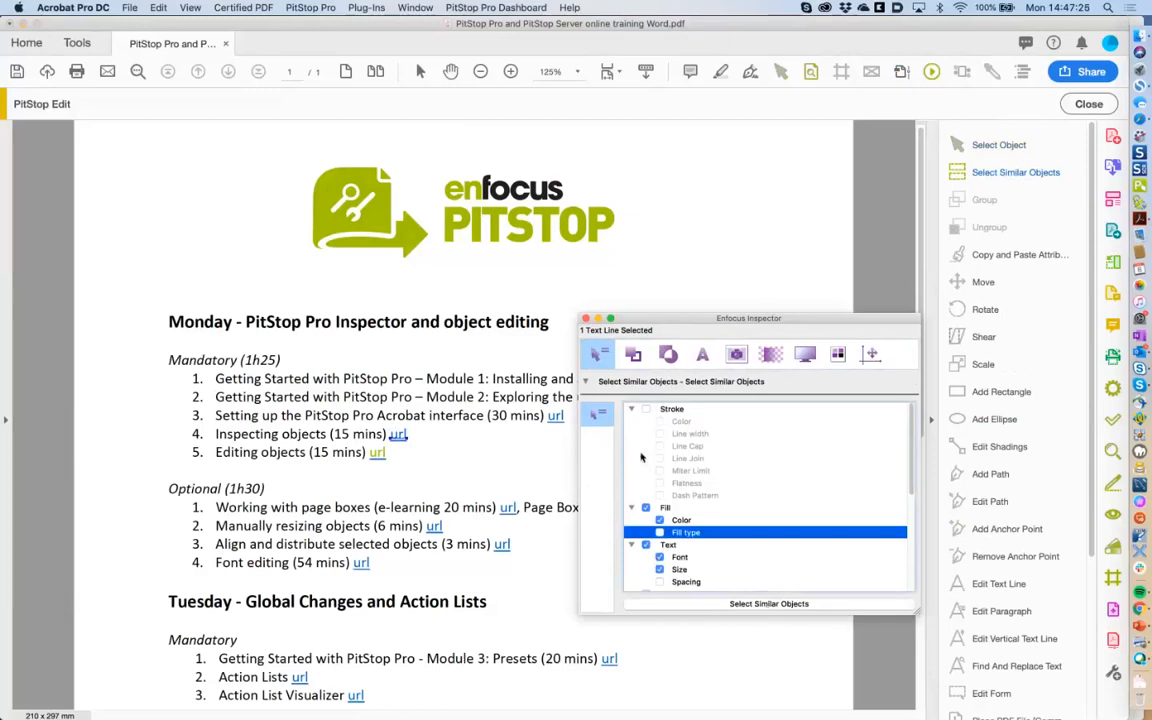
pyautogui.click(645, 507)
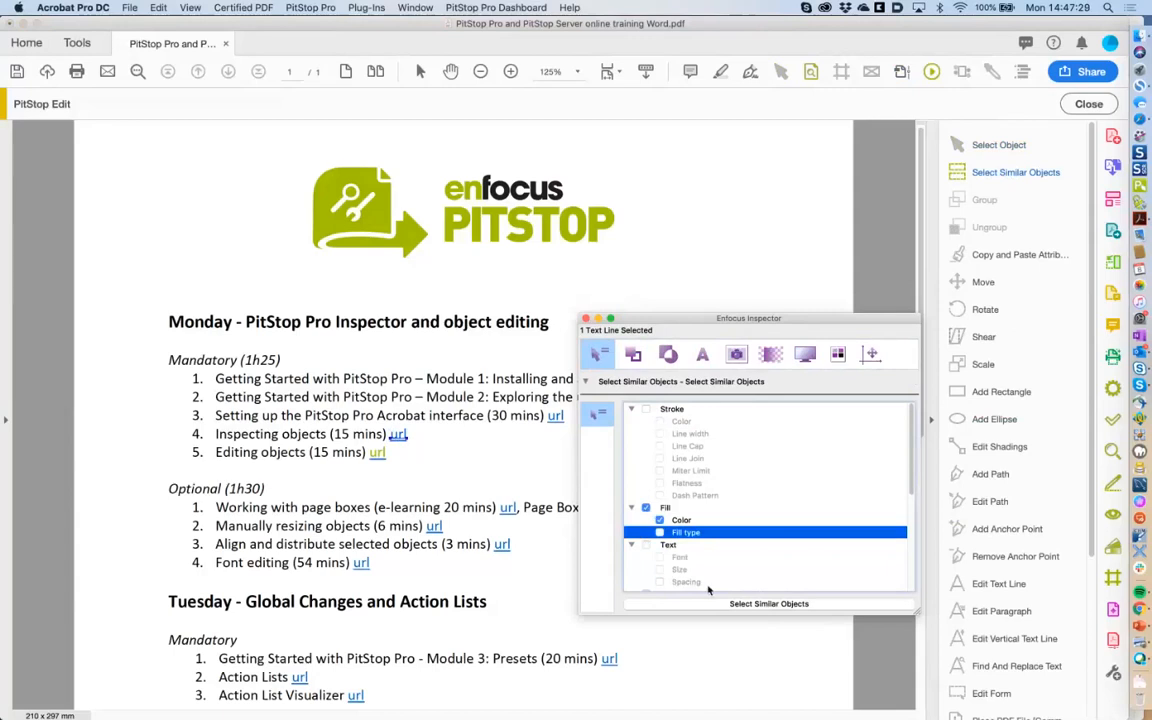
pyautogui.click(645, 545)
# Pick a url link as sample and select all objects sharing its blue fill.
pyautogui.click(555, 420)
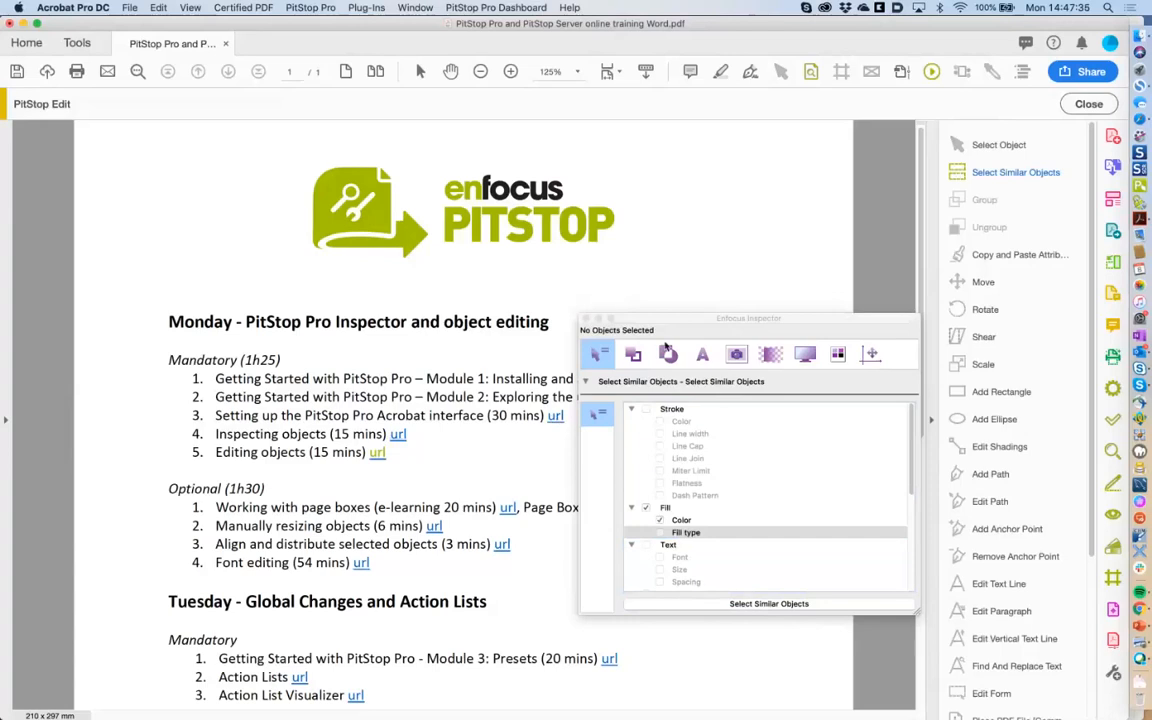
pyautogui.click(781, 71)
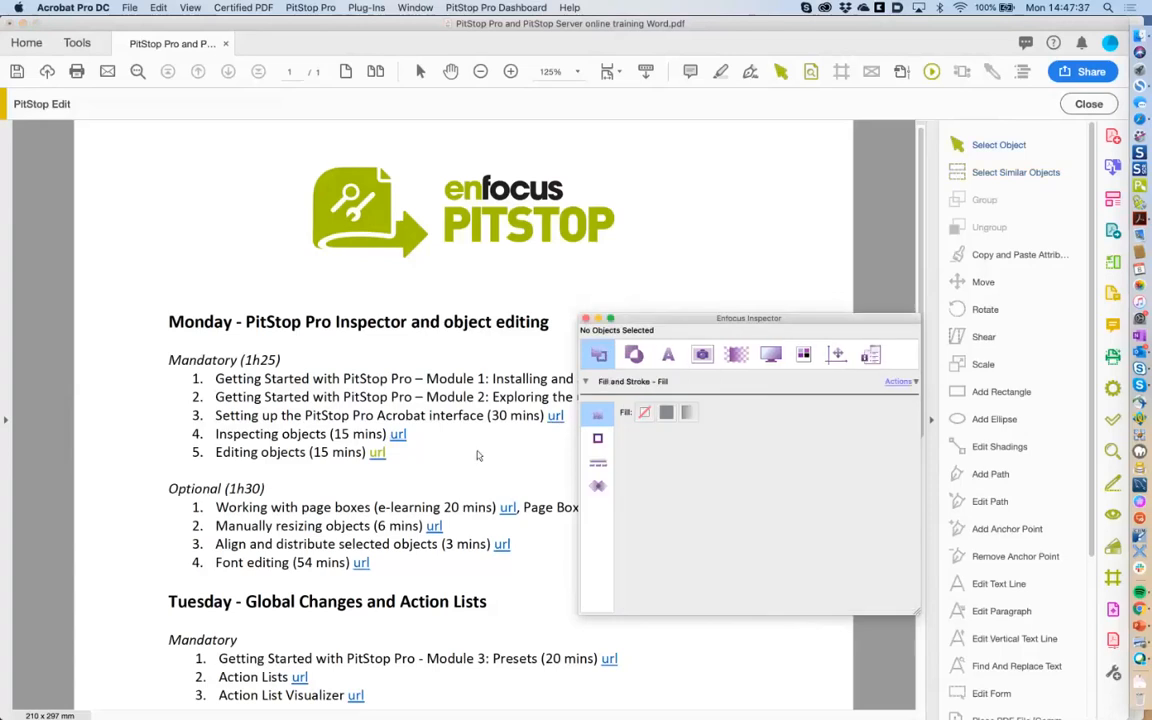
pyautogui.click(508, 511)
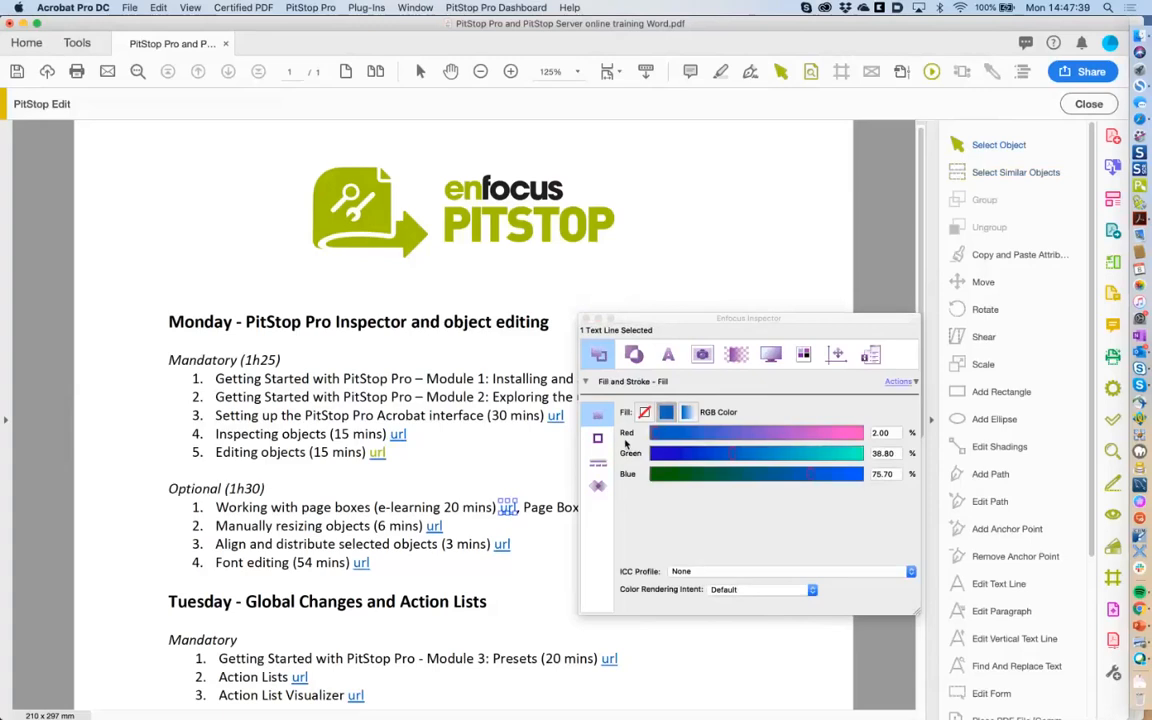
pyautogui.click(992, 175)
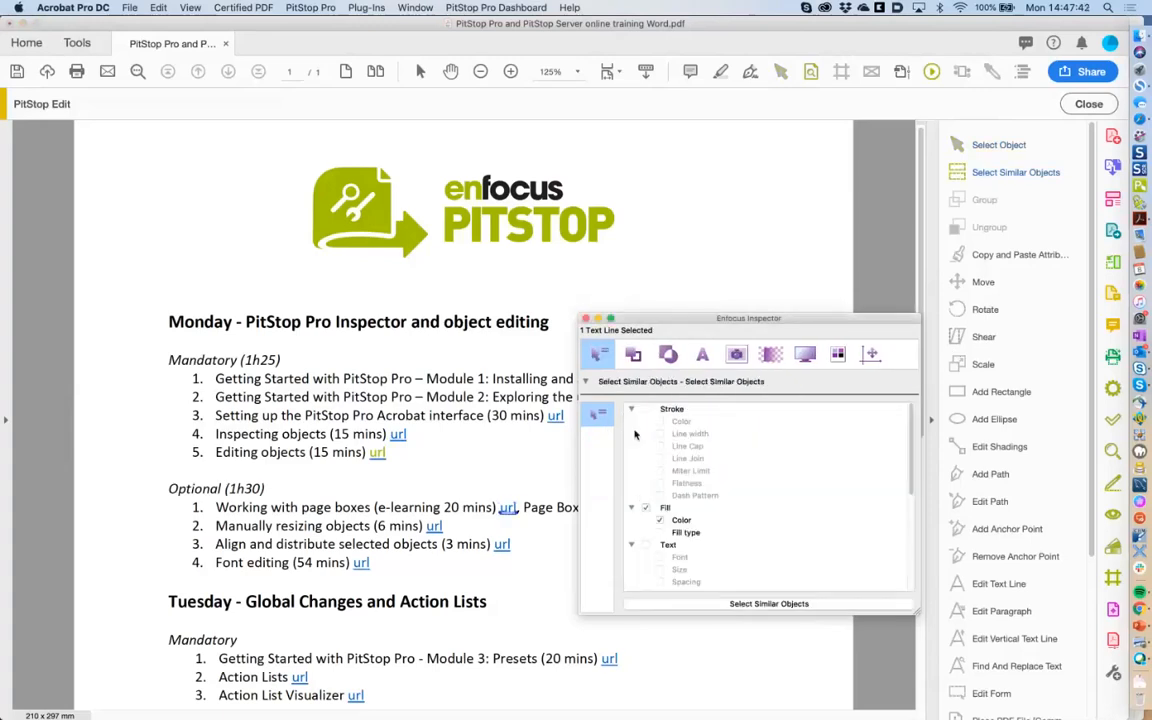
pyautogui.click(646, 508)
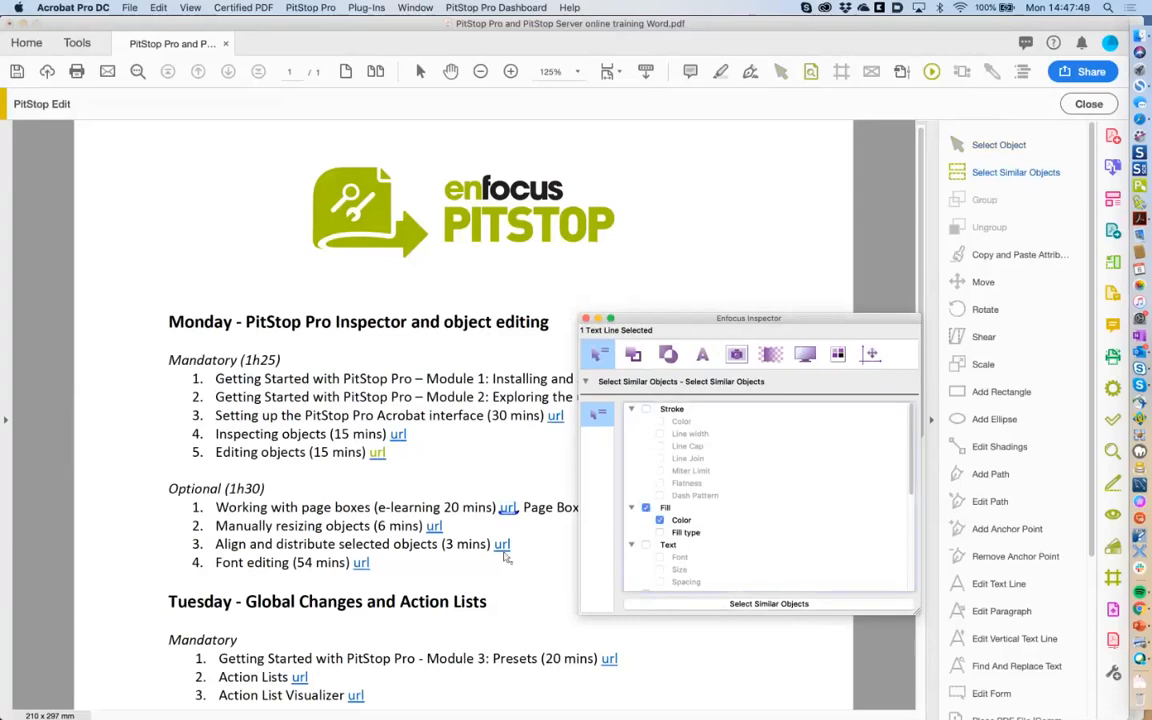
pyautogui.click(398, 436)
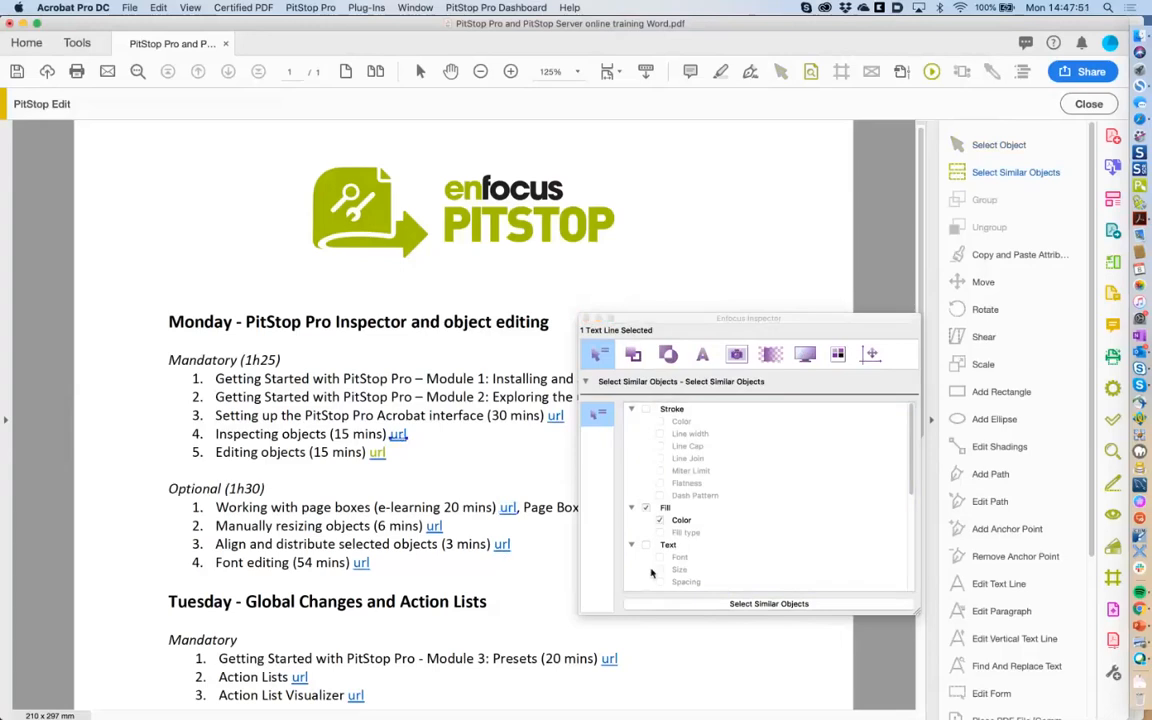
pyautogui.click(651, 572)
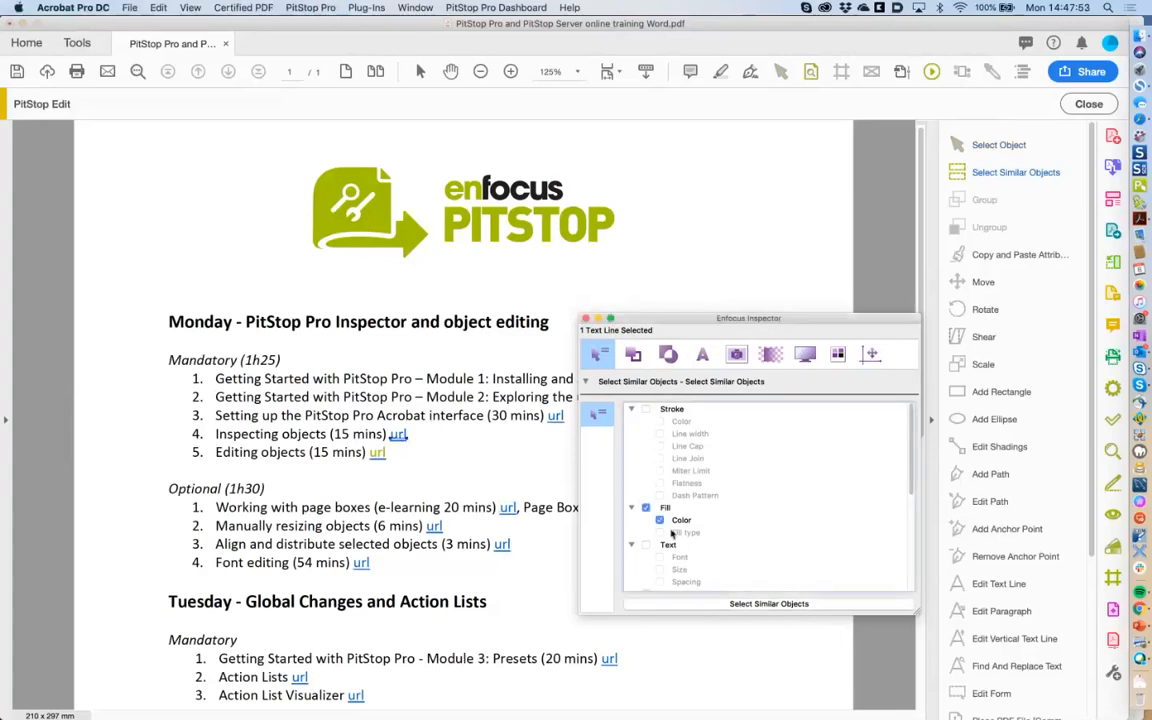
pyautogui.click(716, 604)
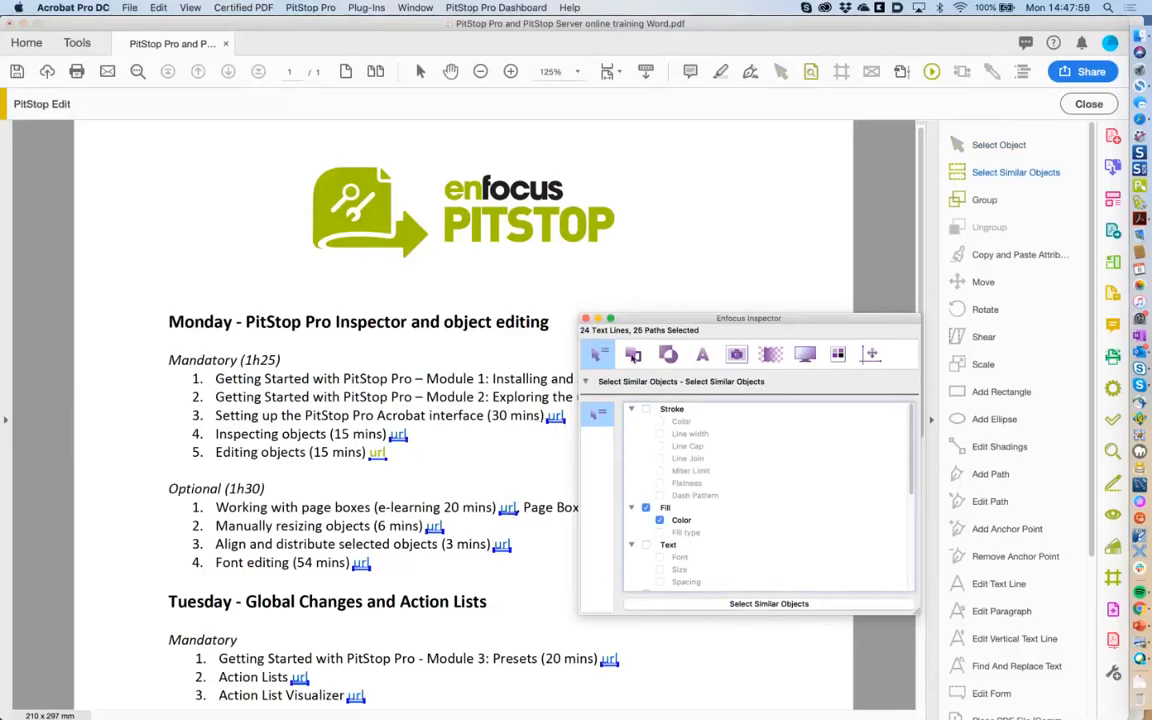
# Apply Enfocus Green Spot from the Color Picker to the selected links' fill.
pyautogui.click(634, 356)
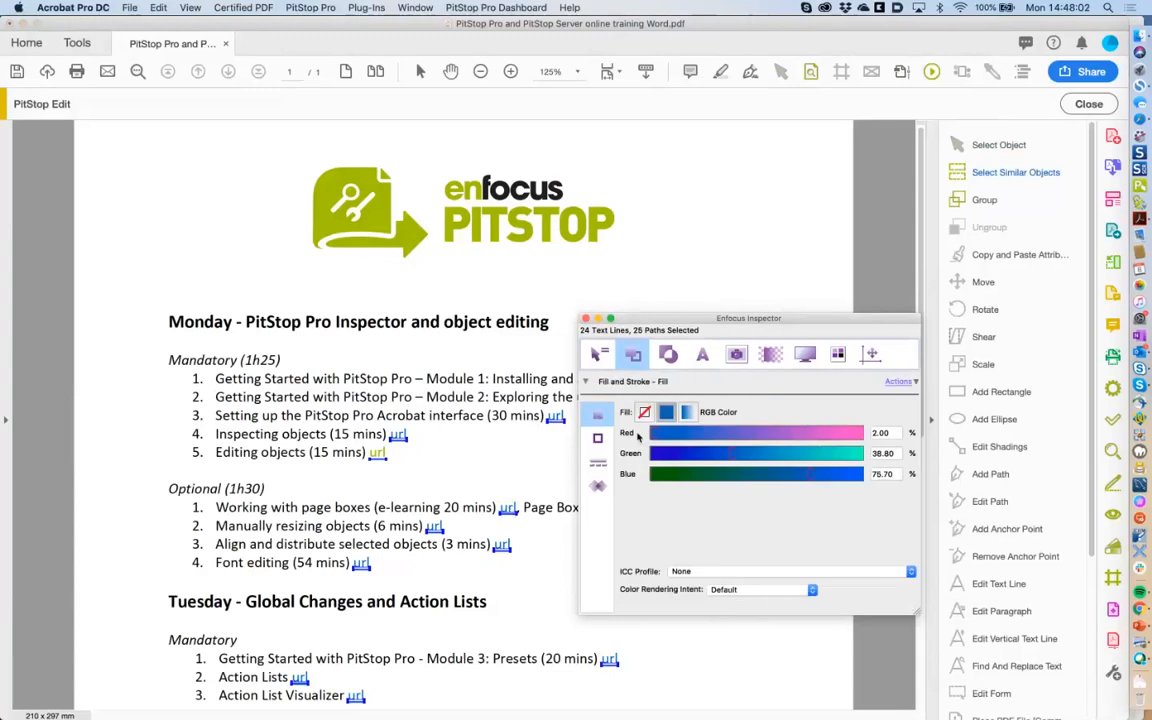
pyautogui.click(898, 382)
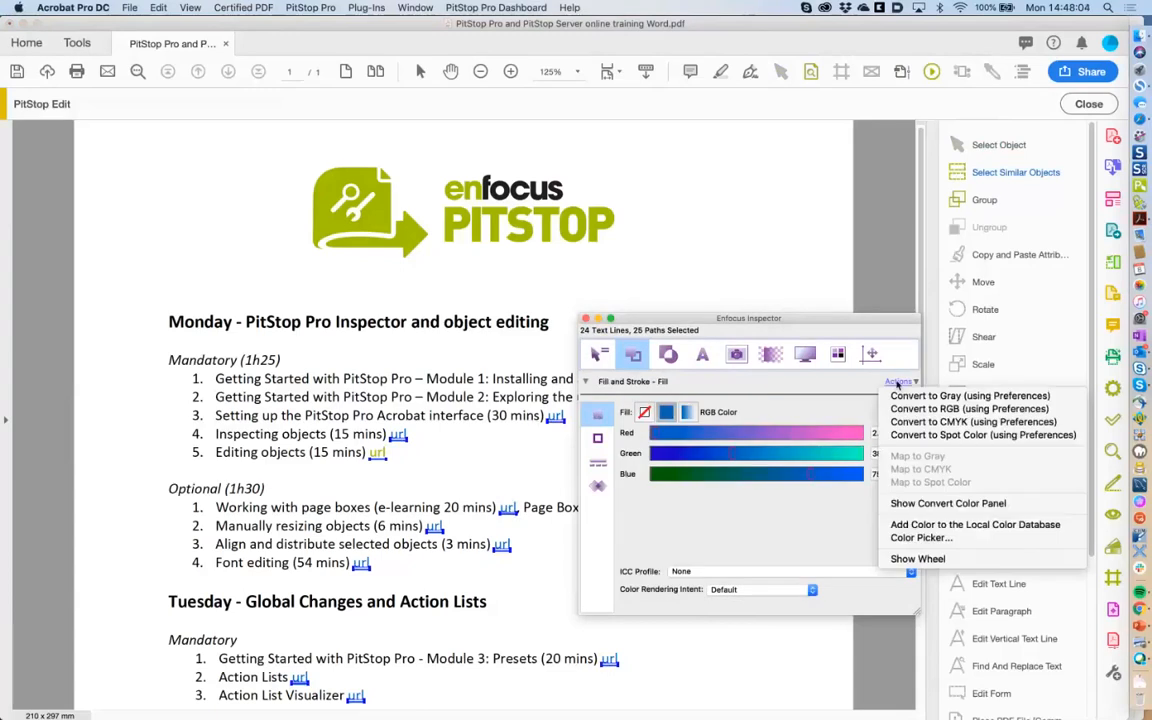
pyautogui.click(912, 558)
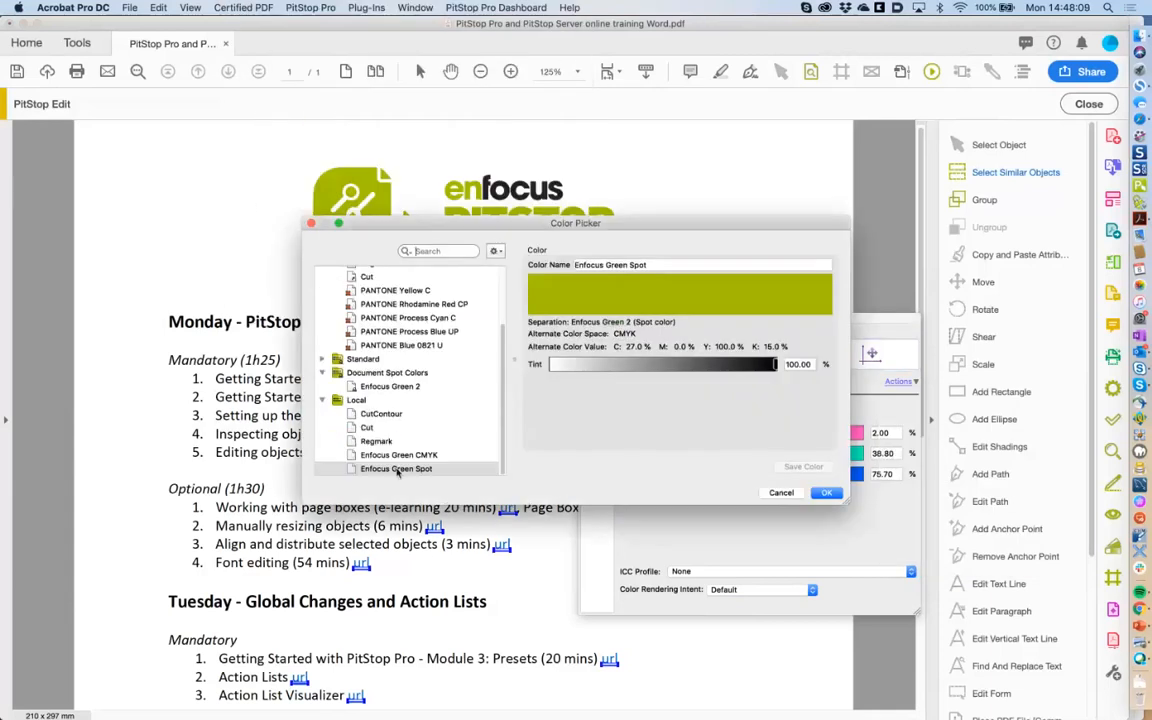
pyautogui.click(824, 492)
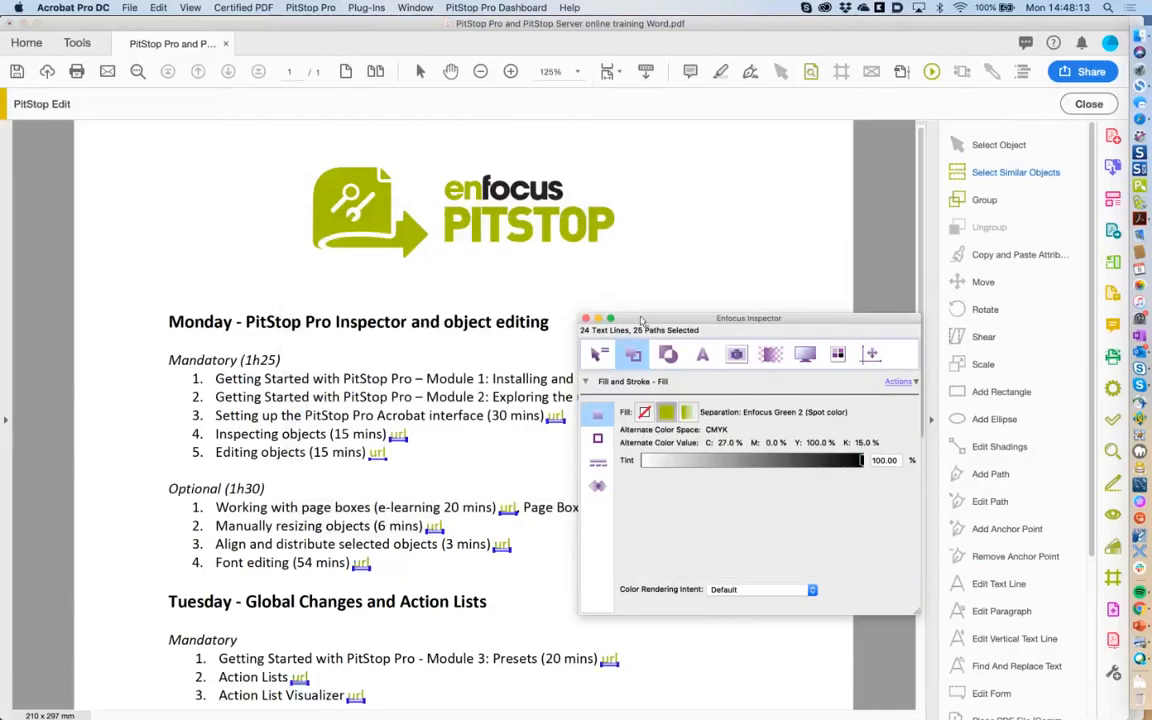
# Move the Inspector off the page text and deselect the url links.
pyautogui.moveTo(637, 319); pyautogui.dragTo(829, 412)
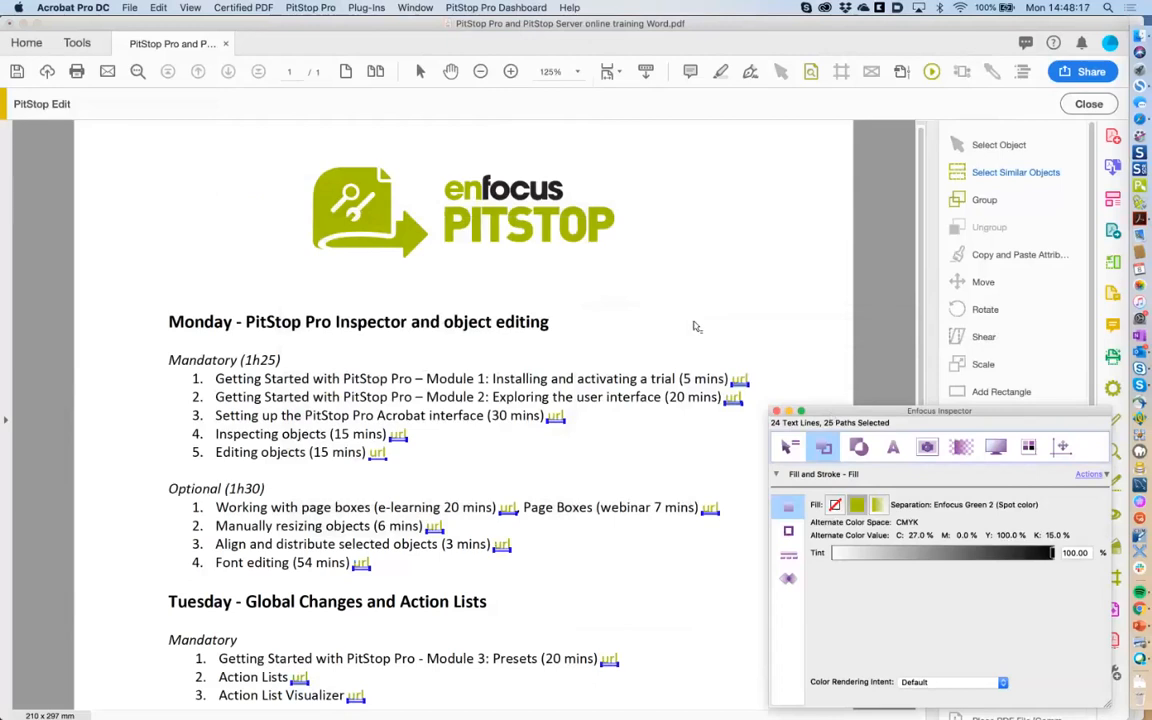
pyautogui.moveTo(835, 412); pyautogui.dragTo(823, 369)
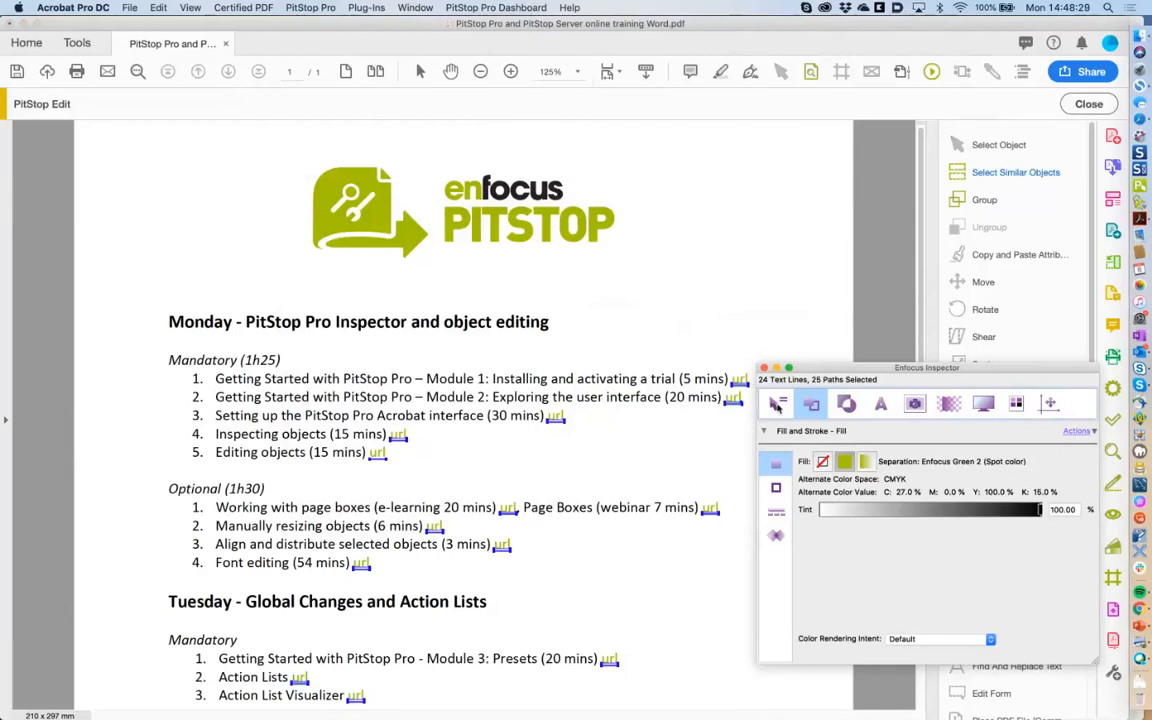
pyautogui.click(777, 404)
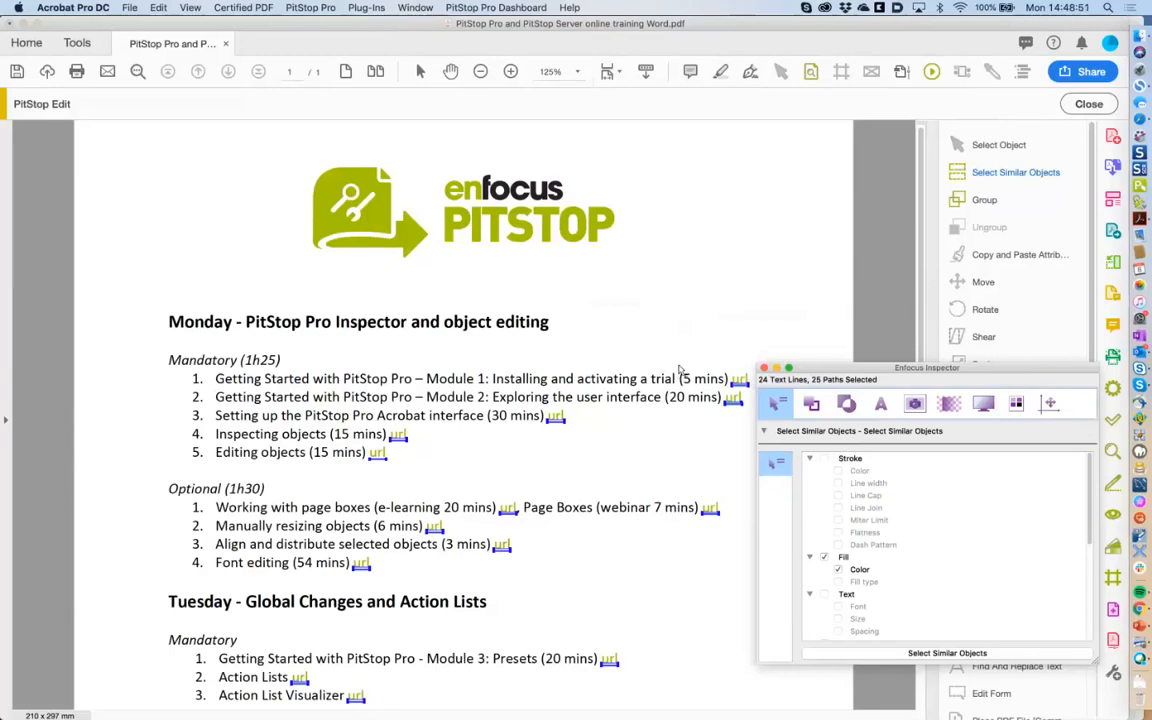
pyautogui.click(674, 313)
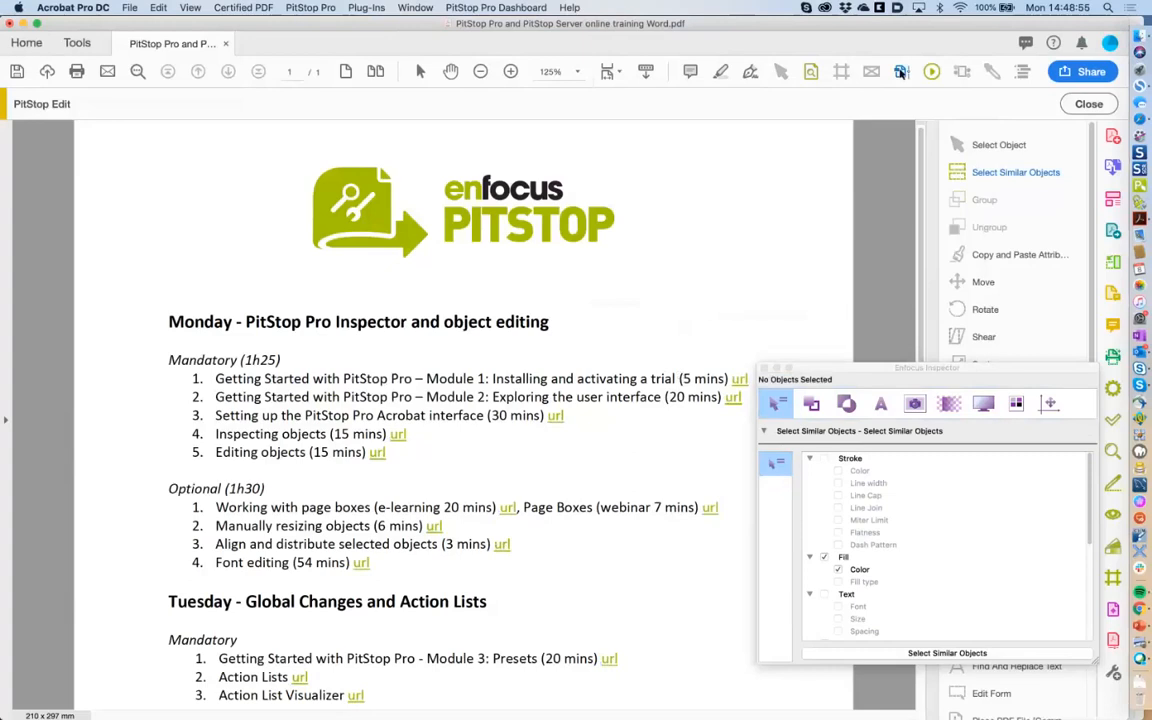
# Toggle Process Plates in Output Preview to check the links, close it, and select the logo's S.
pyautogui.click(901, 72)
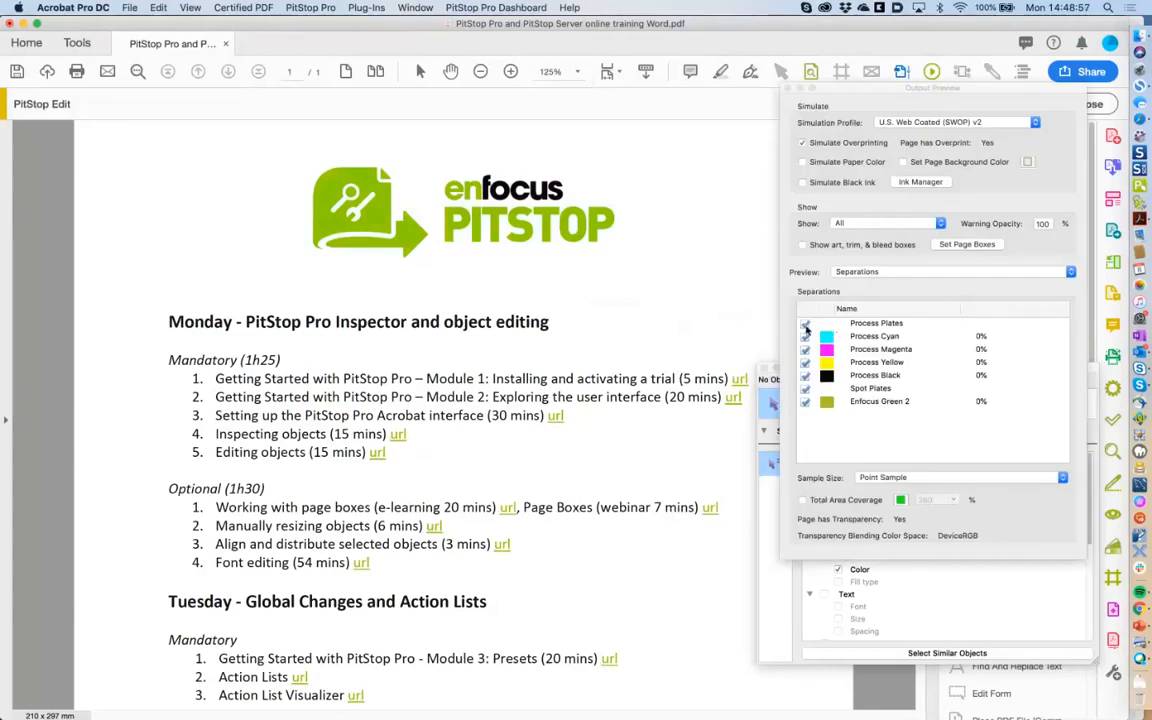
pyautogui.click(805, 325)
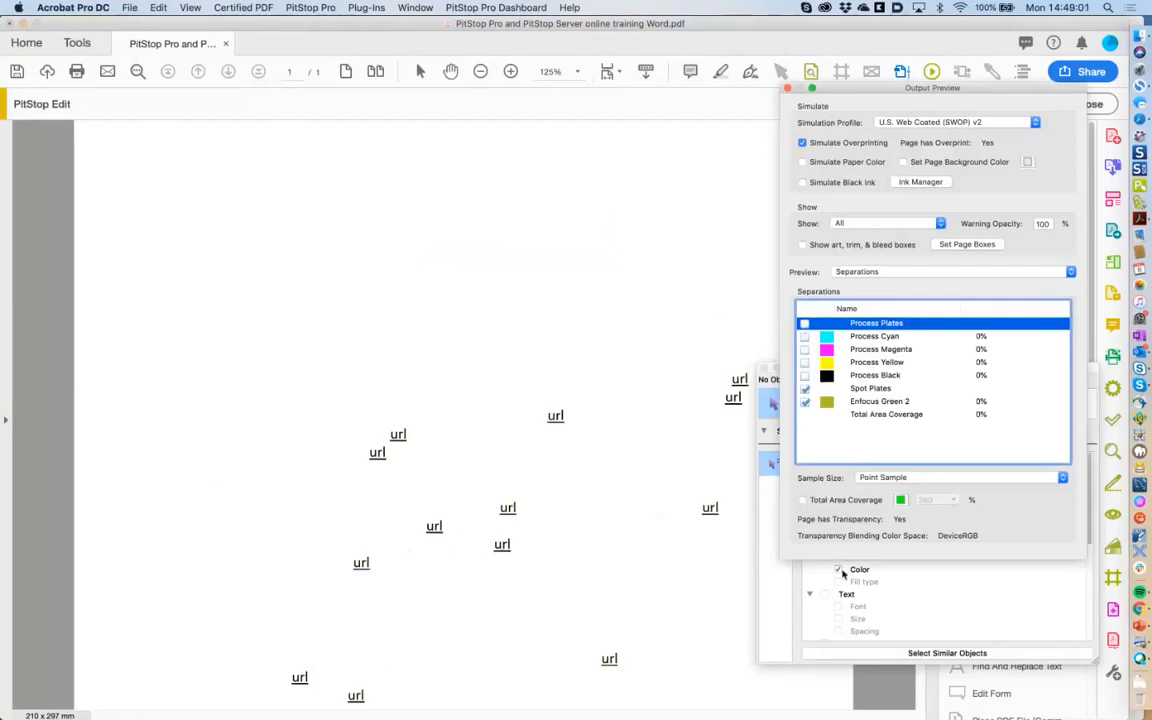
pyautogui.click(805, 325)
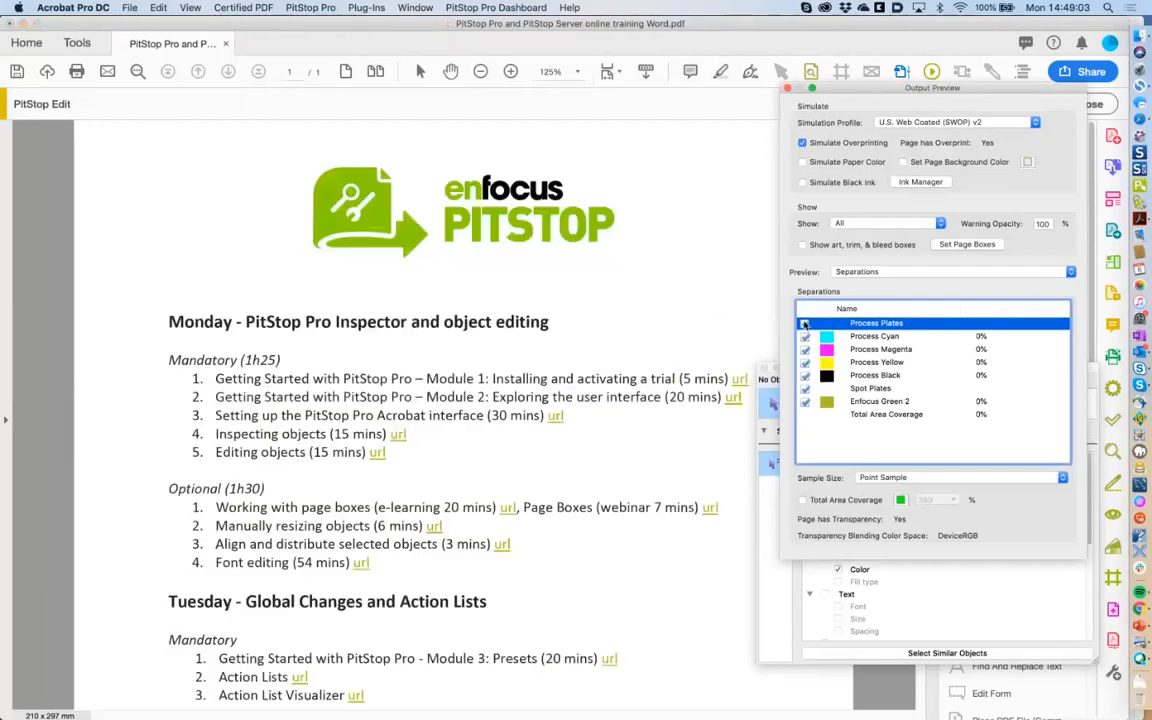
pyautogui.click(787, 88)
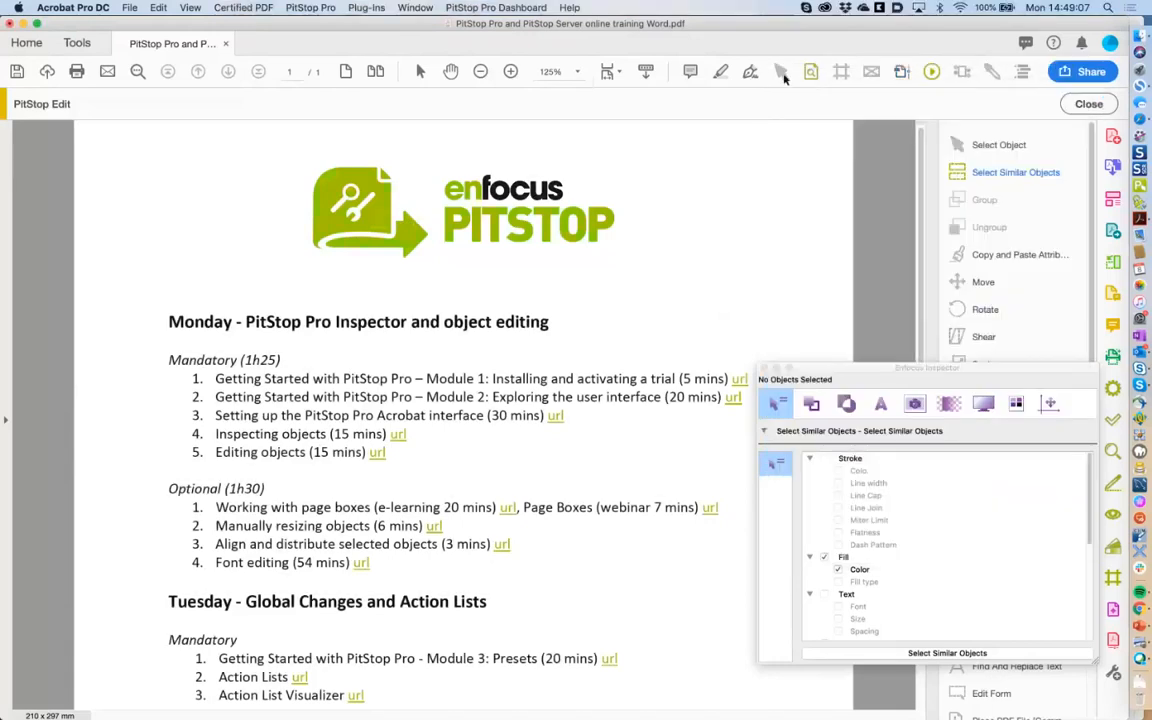
pyautogui.click(781, 72)
pyautogui.click(519, 230)
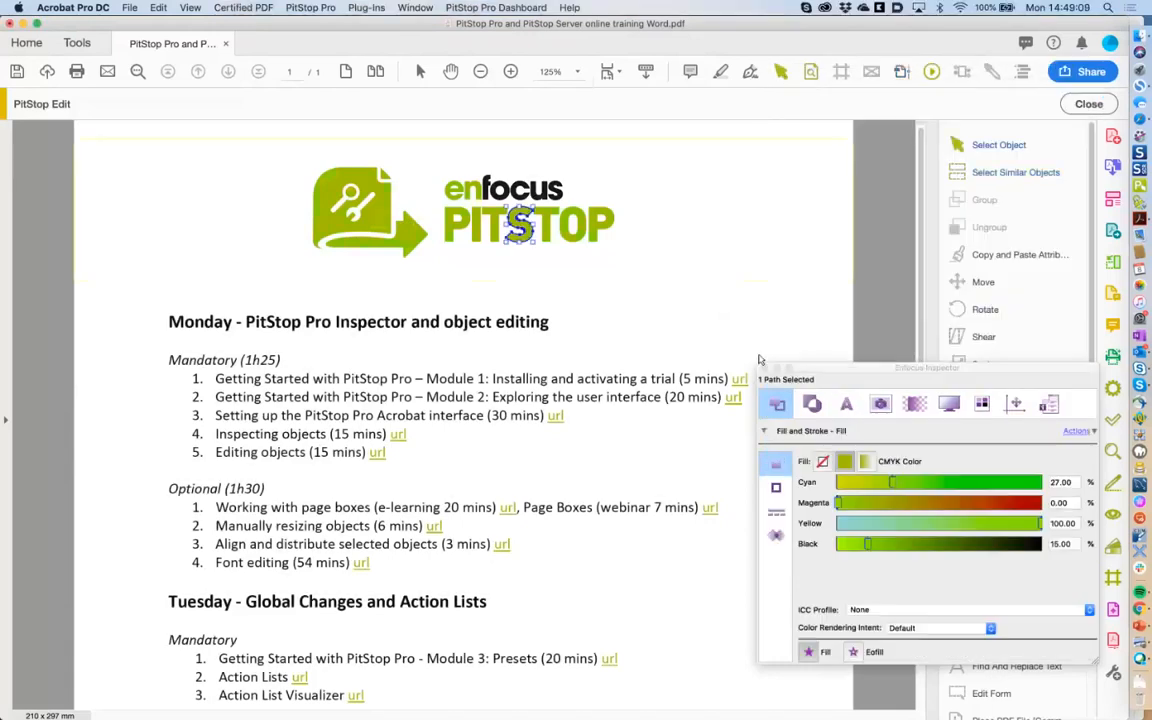
# Select all PITSTOP logo paths sharing the same green fill.
pyautogui.click(984, 174)
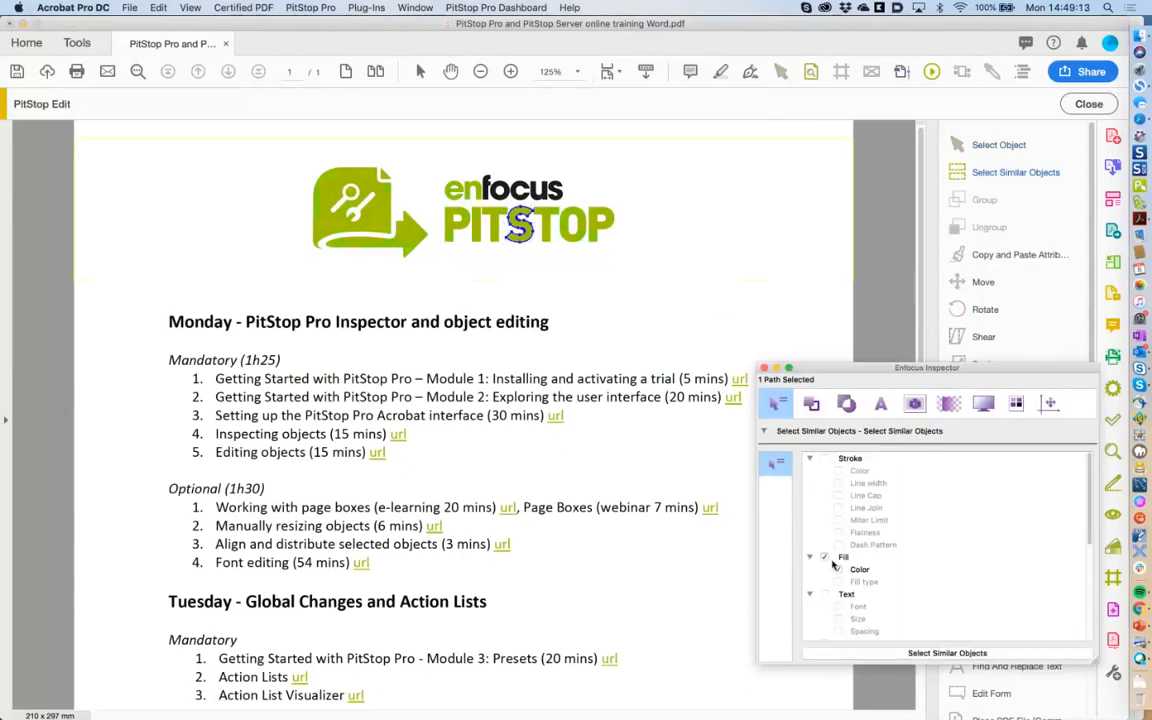
pyautogui.click(908, 653)
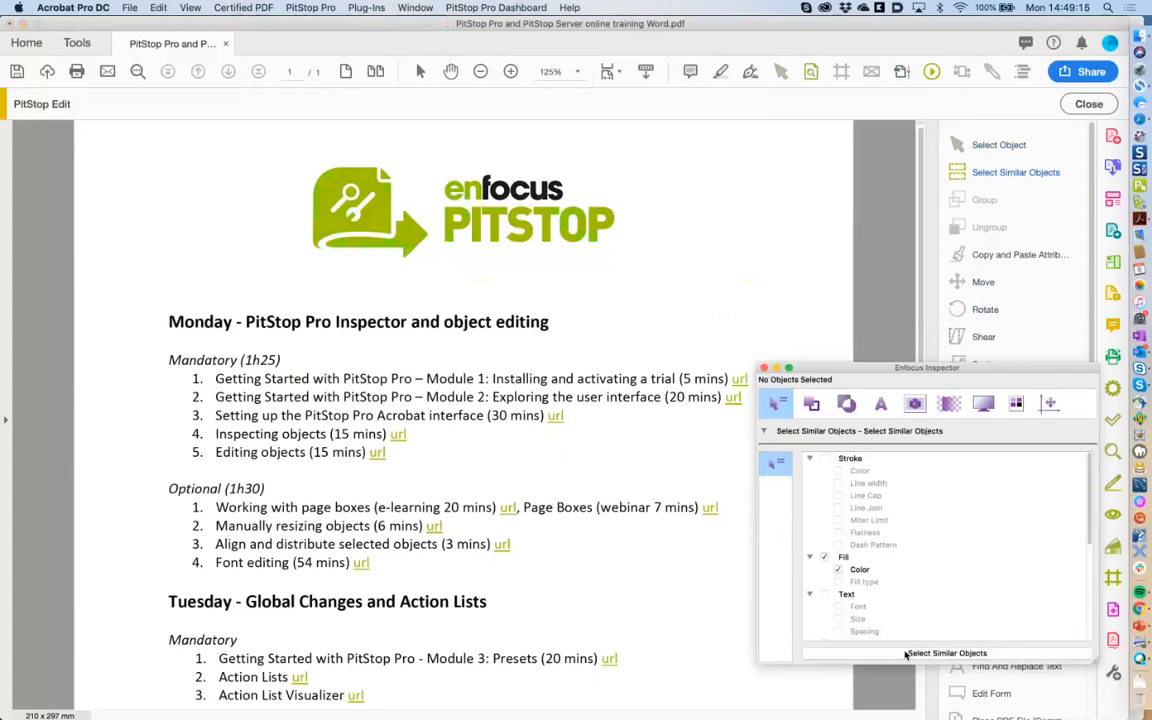
pyautogui.click(545, 231)
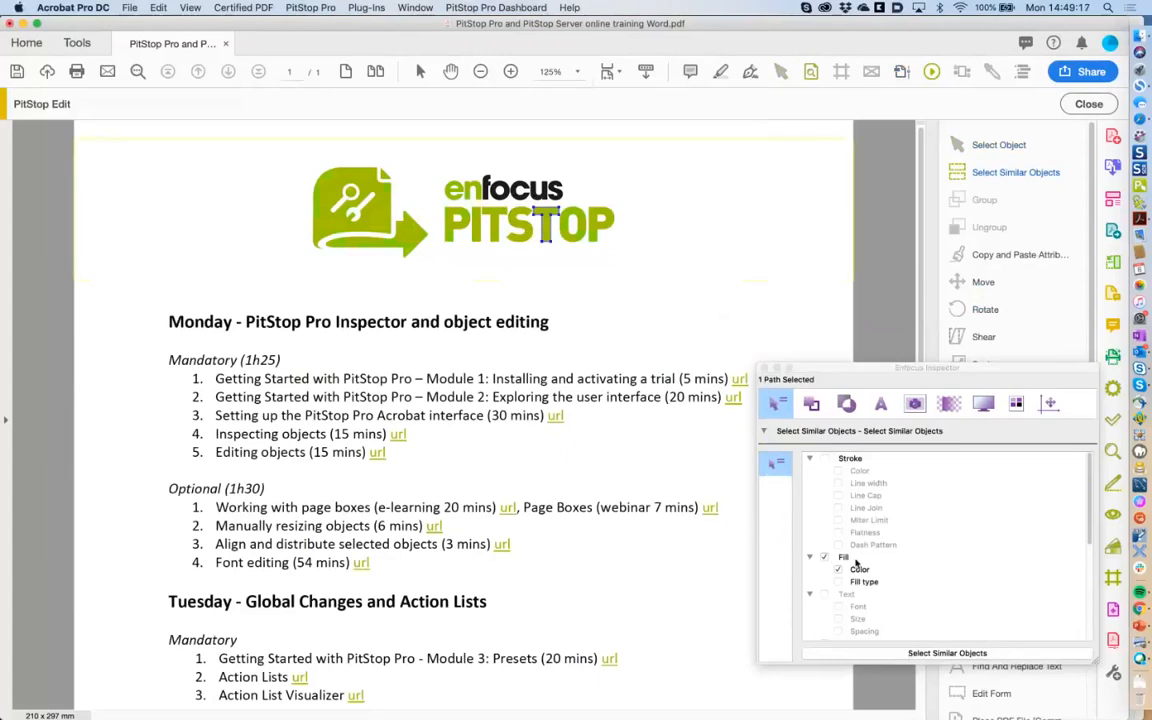
pyautogui.click(824, 558)
pyautogui.click(824, 558)
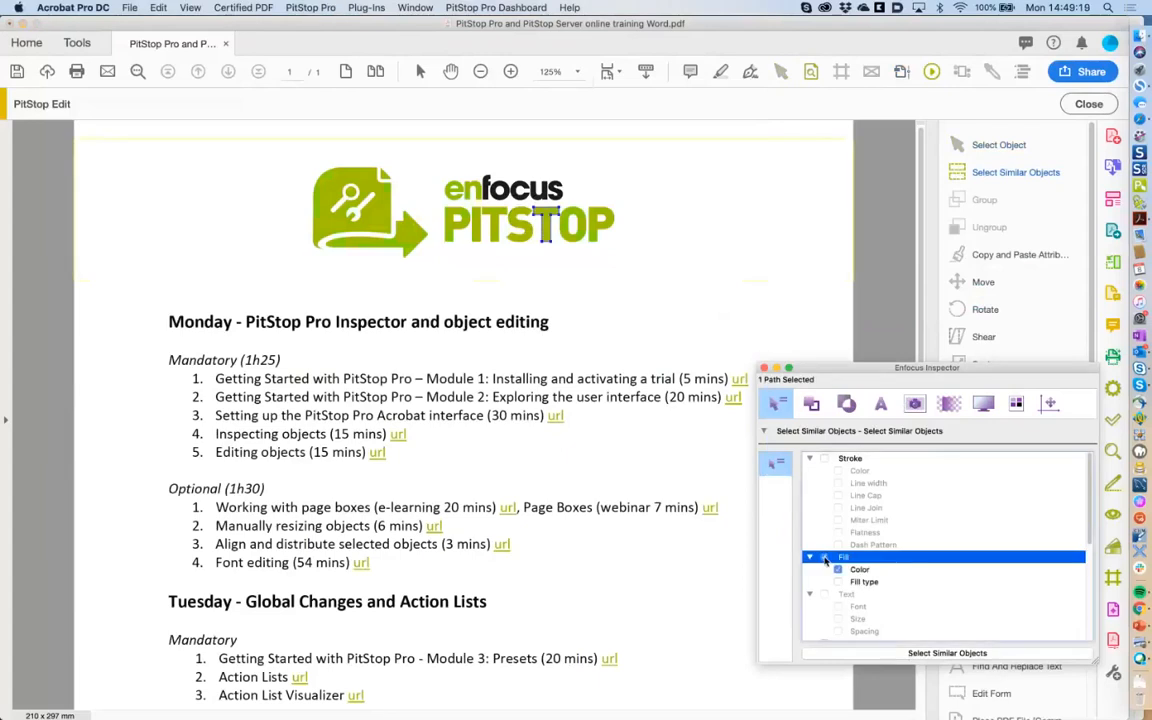
pyautogui.click(880, 653)
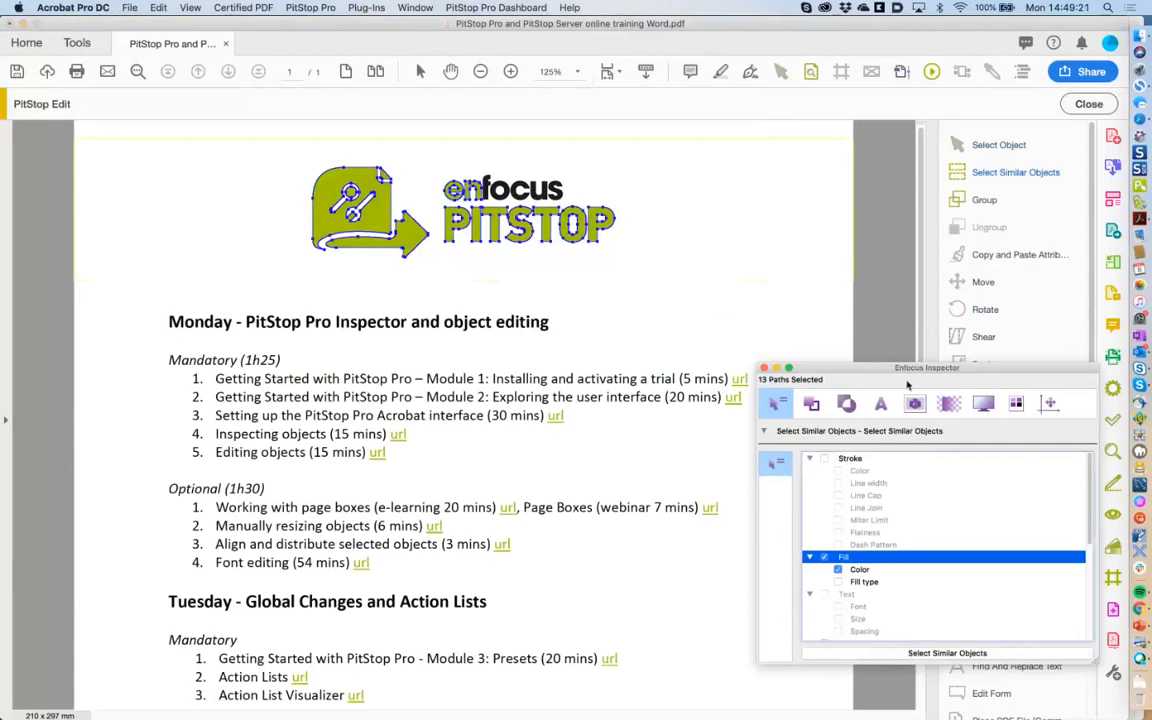
# Recolour the logo paths with Enfocus Green Spot, deselect them, and open Output Preview.
pyautogui.click(811, 403)
pyautogui.click(1078, 431)
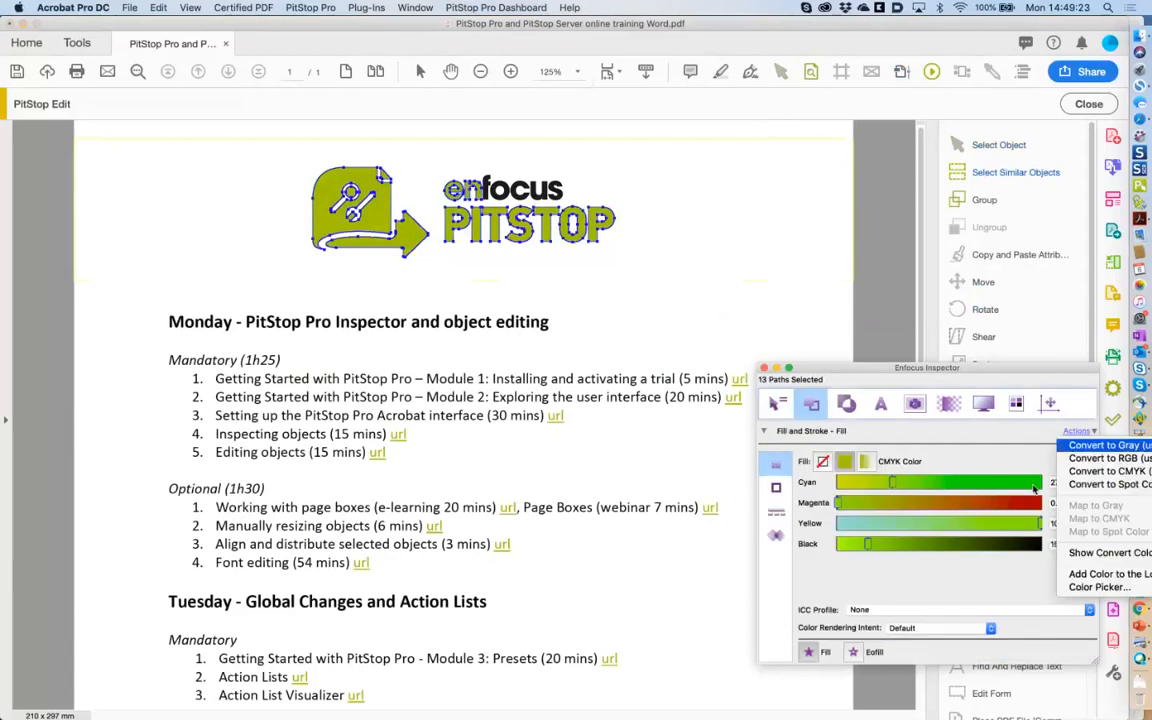
pyautogui.click(1090, 575)
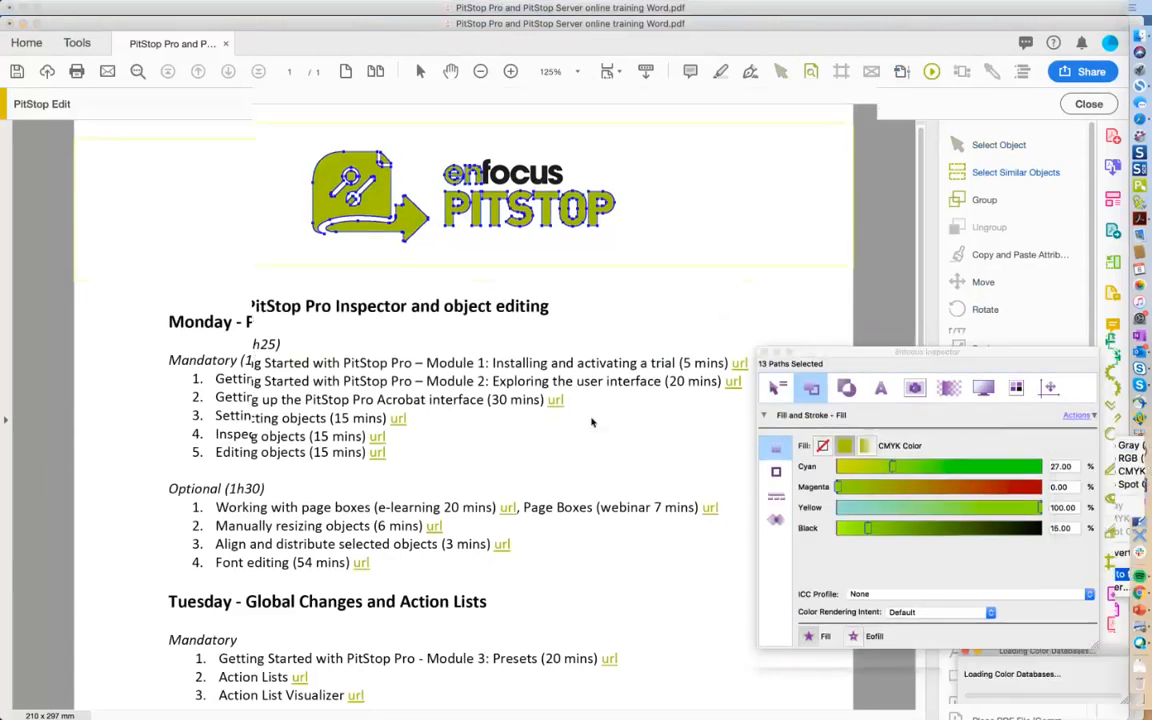
pyautogui.click(399, 469)
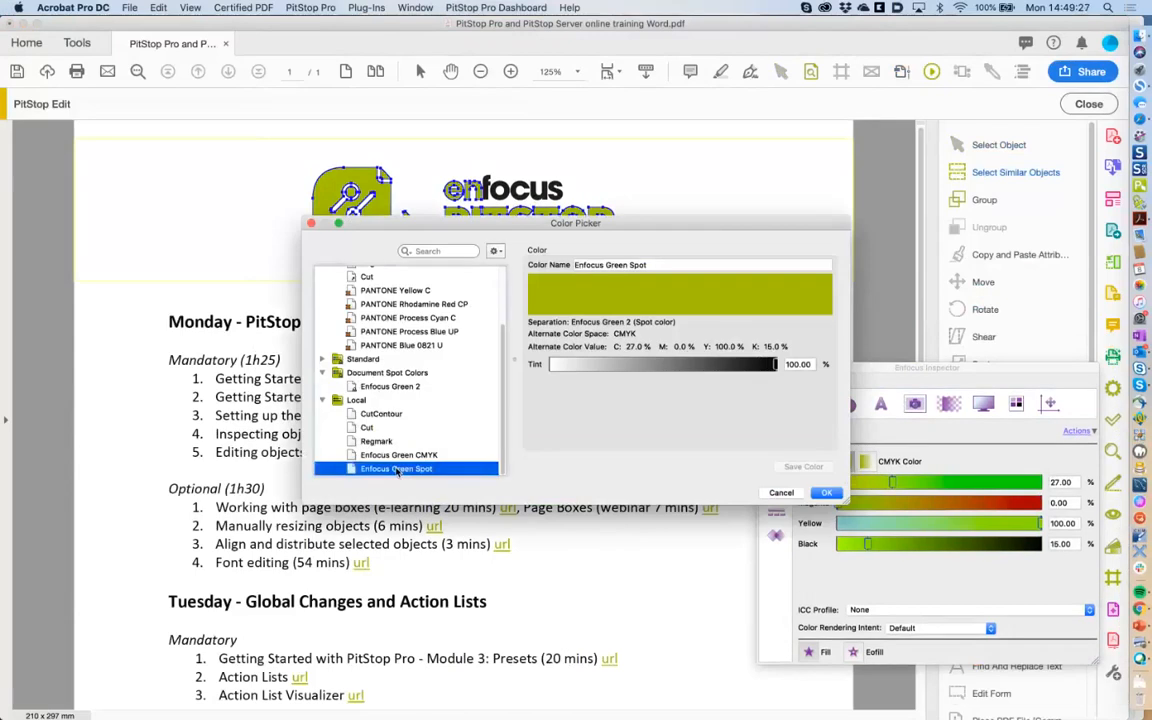
pyautogui.click(829, 494)
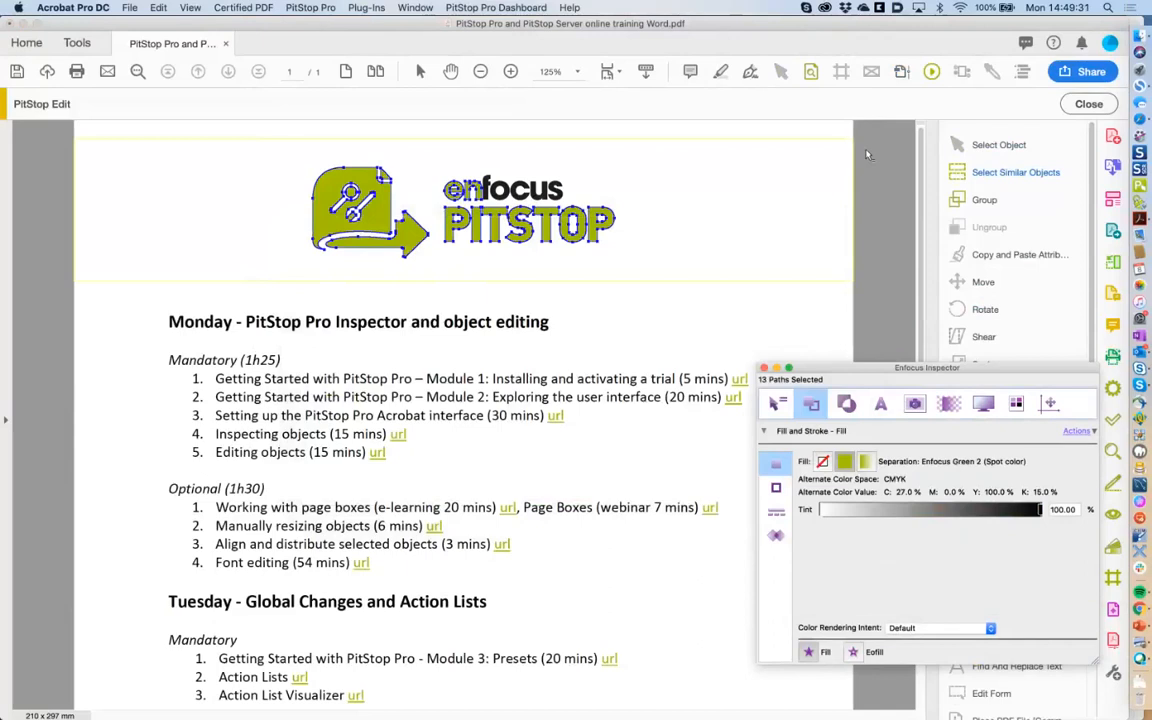
pyautogui.click(868, 155)
pyautogui.click(902, 72)
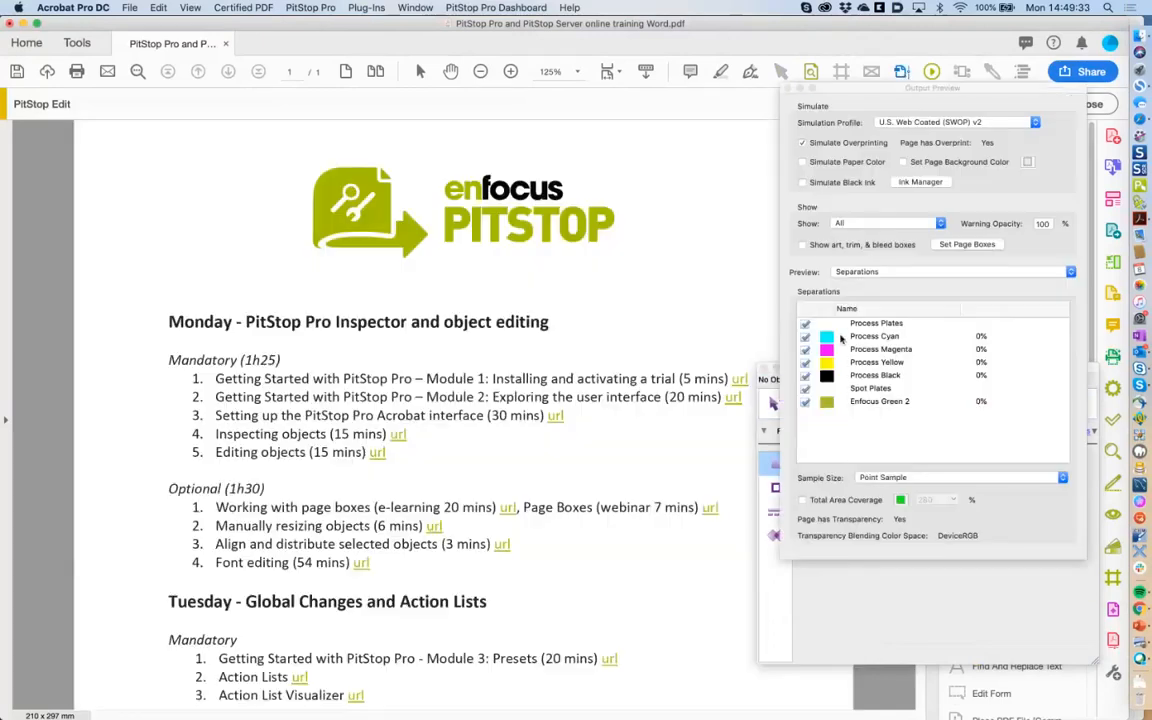
# Toggle Process Plates and Process Magenta to check the logo's separation, restore all plates, and close the preview.
pyautogui.click(805, 324)
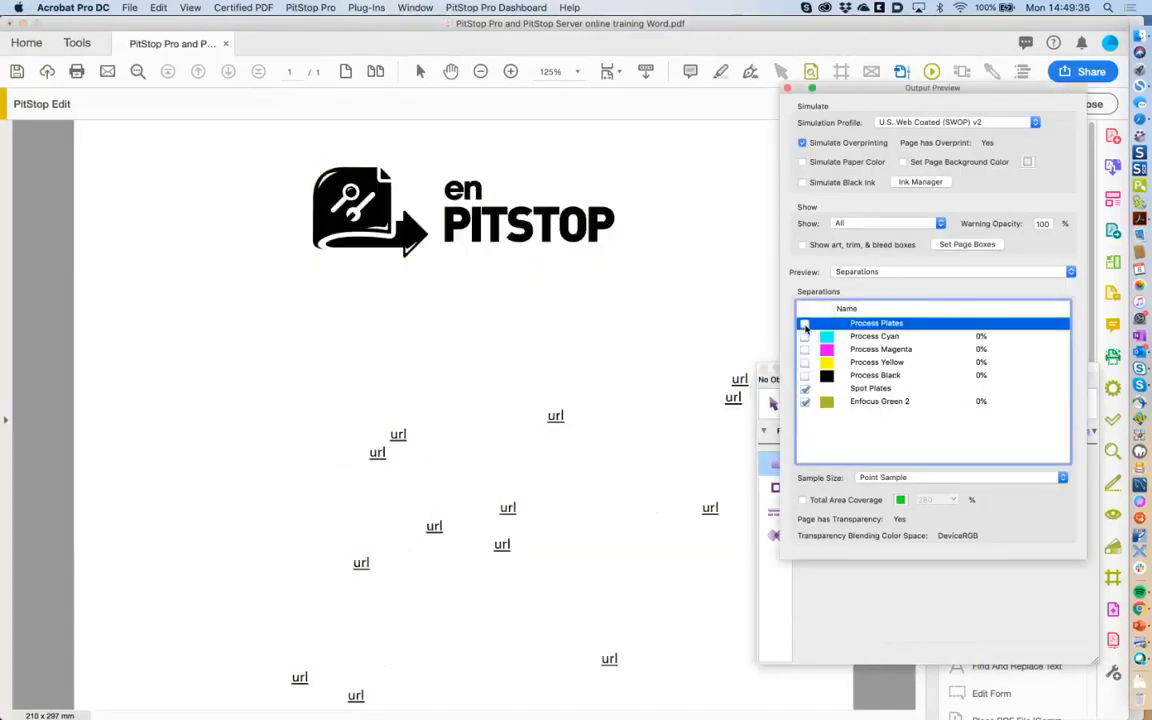
pyautogui.click(805, 324)
pyautogui.click(805, 324)
pyautogui.click(805, 350)
pyautogui.click(805, 350)
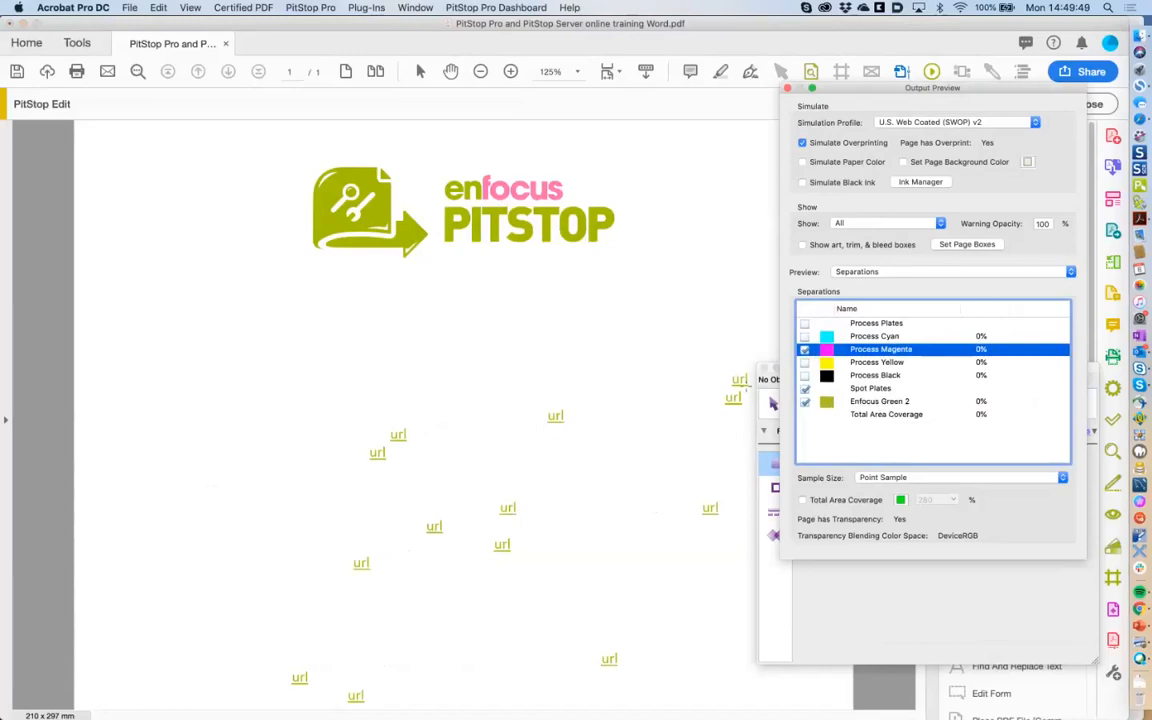
pyautogui.click(805, 350)
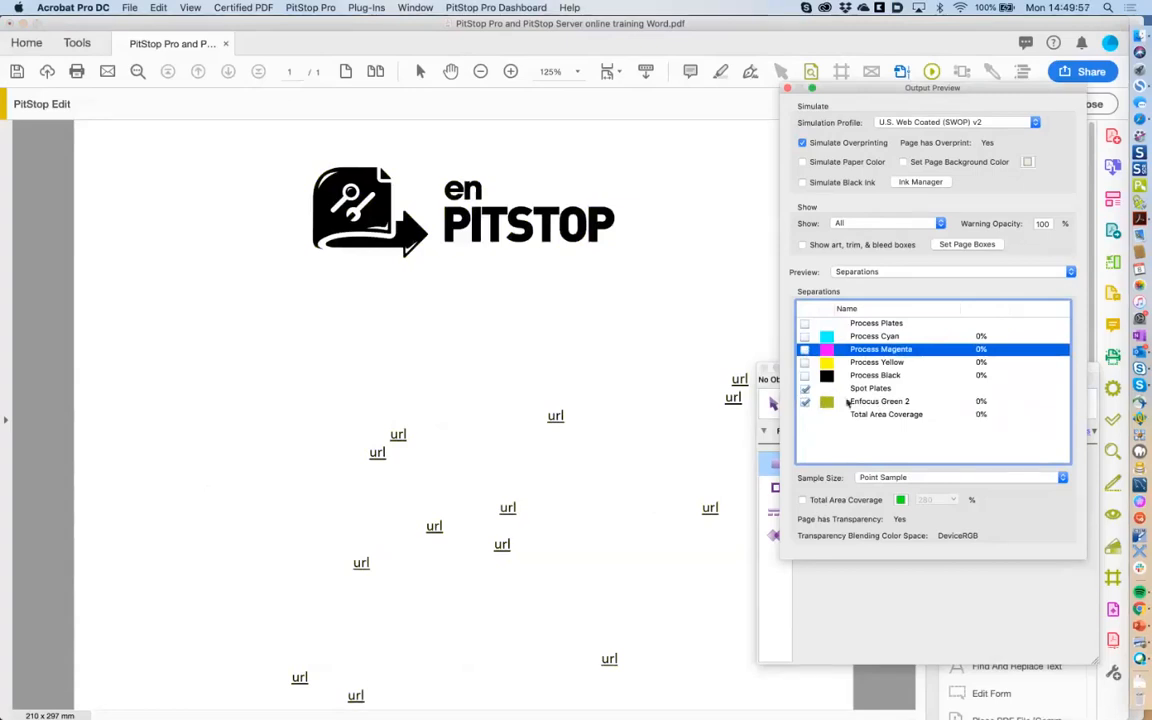
pyautogui.click(804, 350)
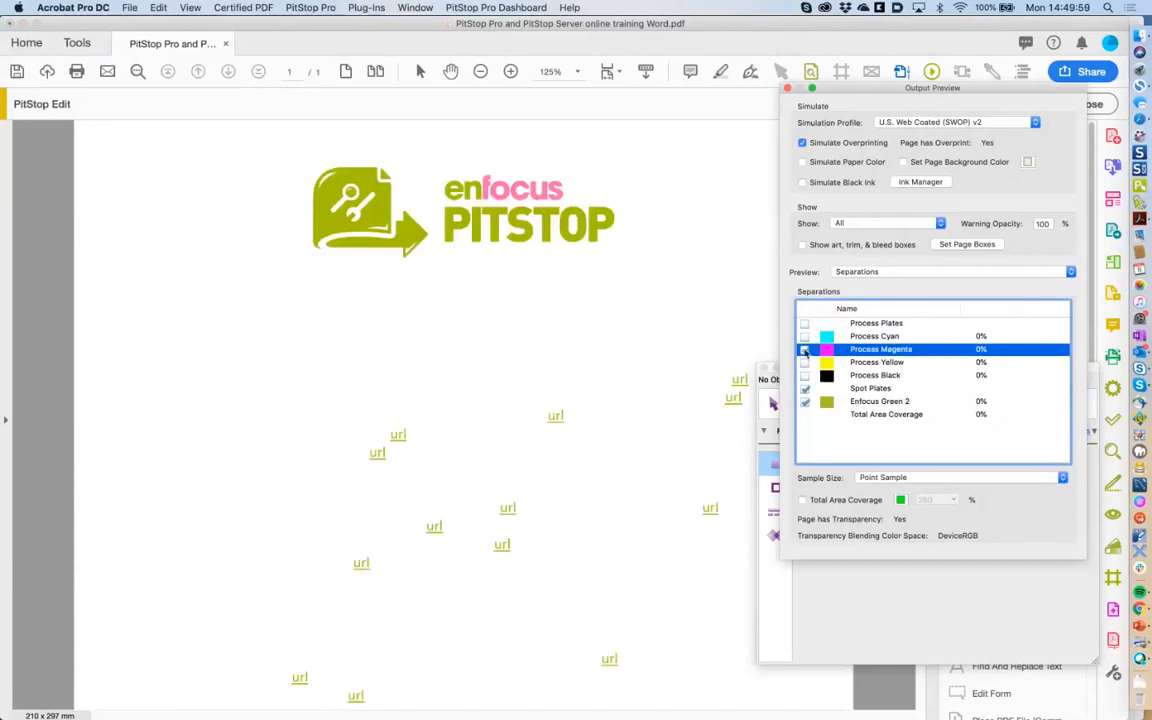
pyautogui.click(804, 324)
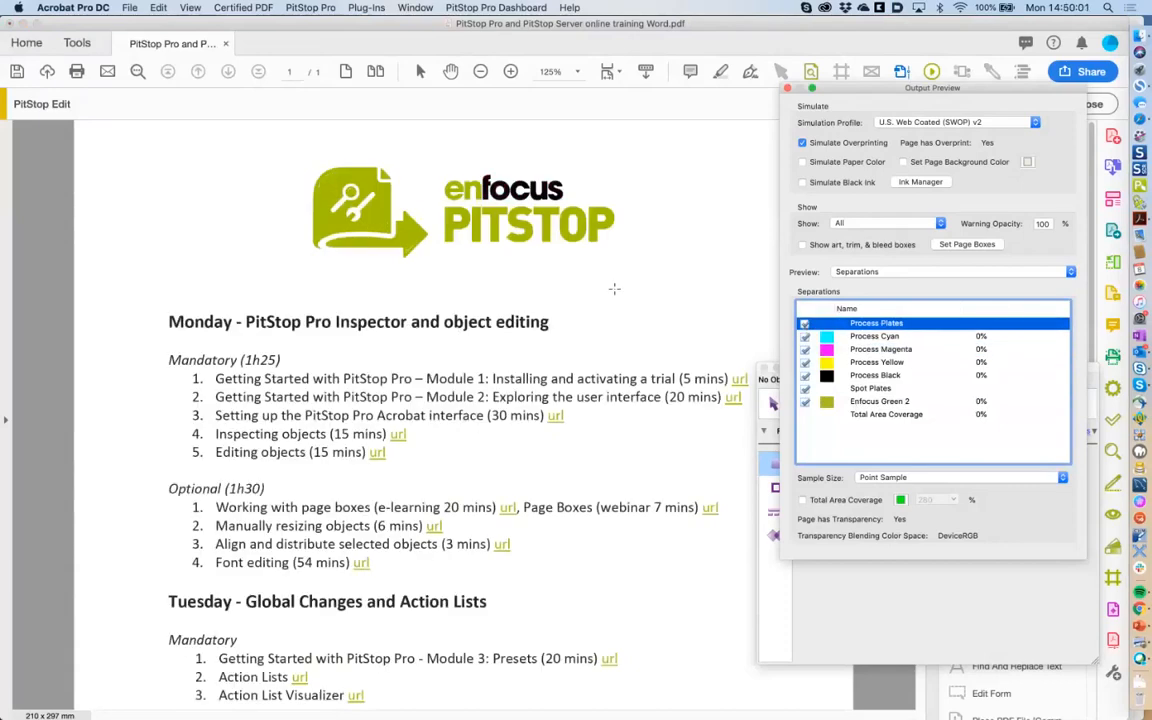
pyautogui.click(788, 90)
# Save a copy as 'PitStop Pro and PitStop Server online training Spot.pdf', replacing 'Word' with 'Spot'.
pyautogui.click(129, 7)
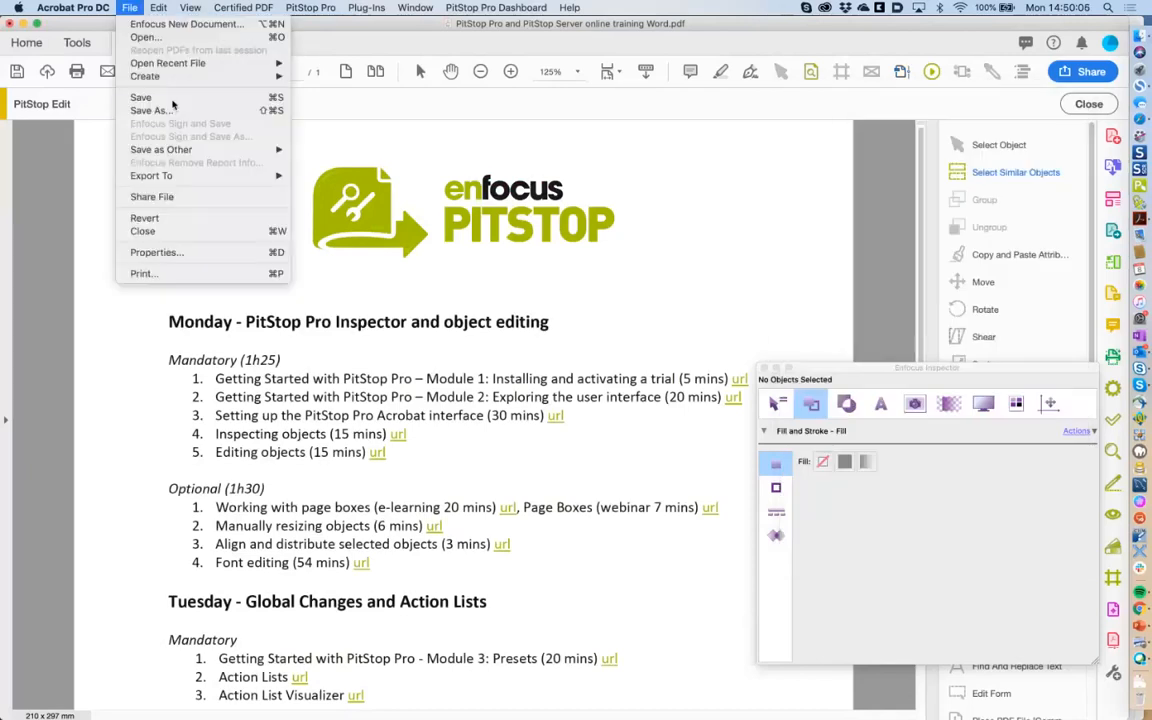
pyautogui.click(174, 110)
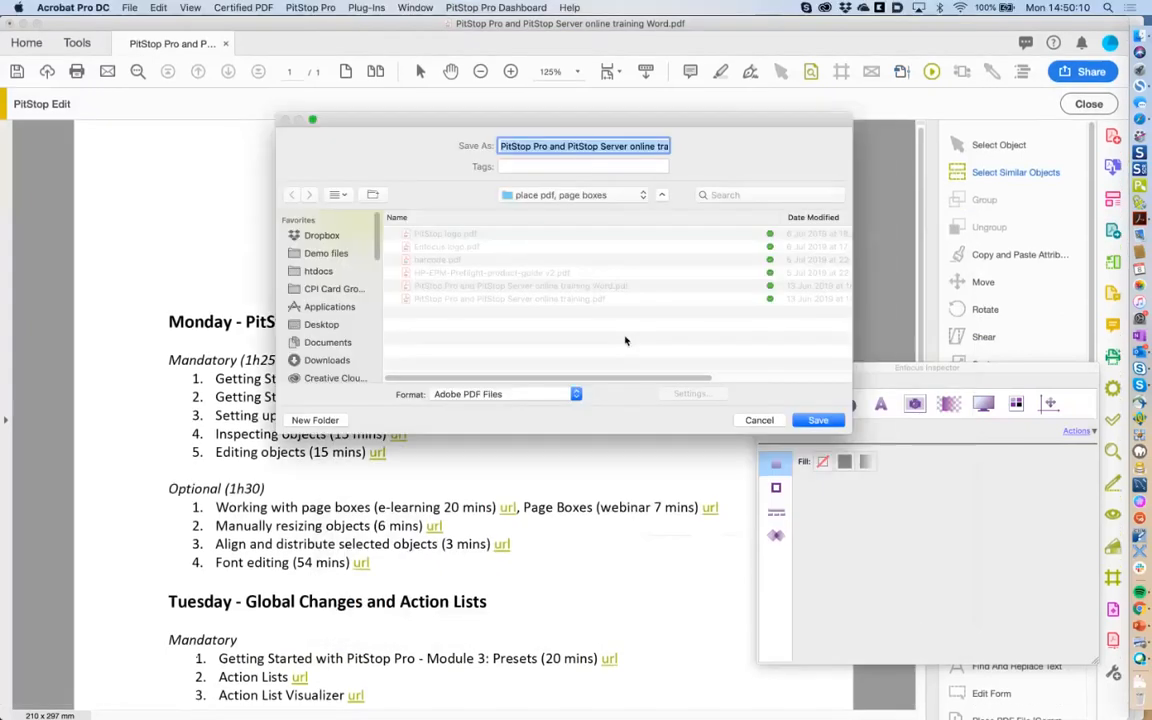
pyautogui.click(577, 167)
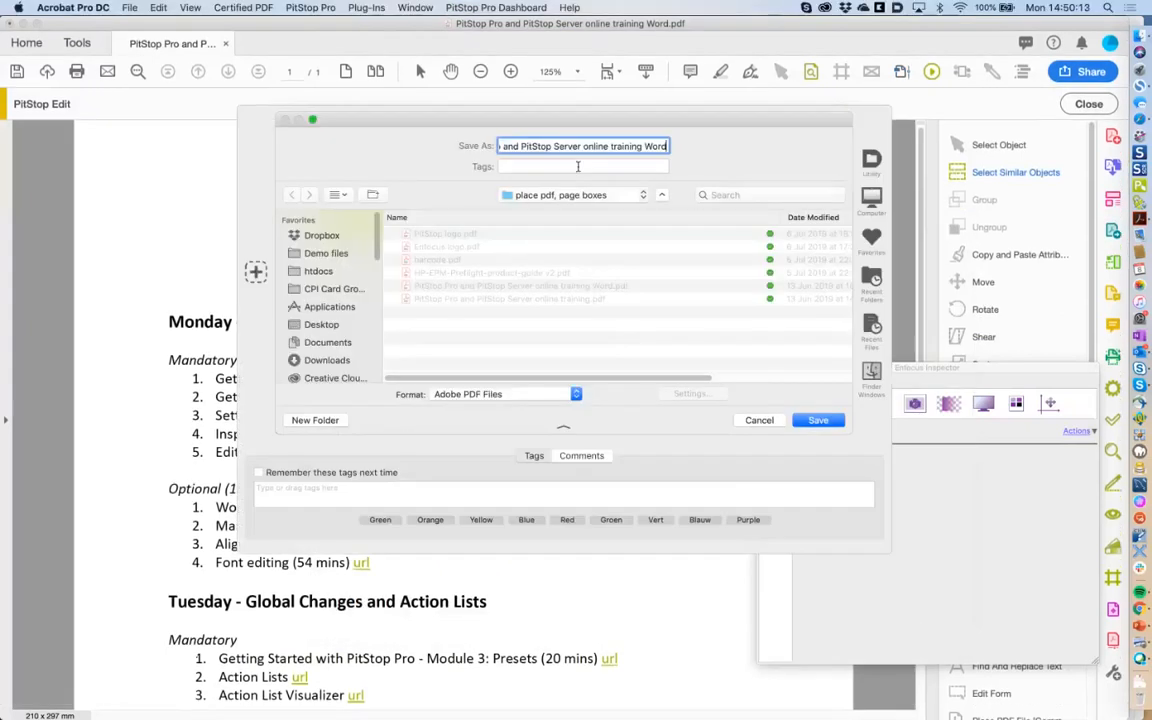
pyautogui.doubleClick(652, 147)
pyautogui.write('Spot')
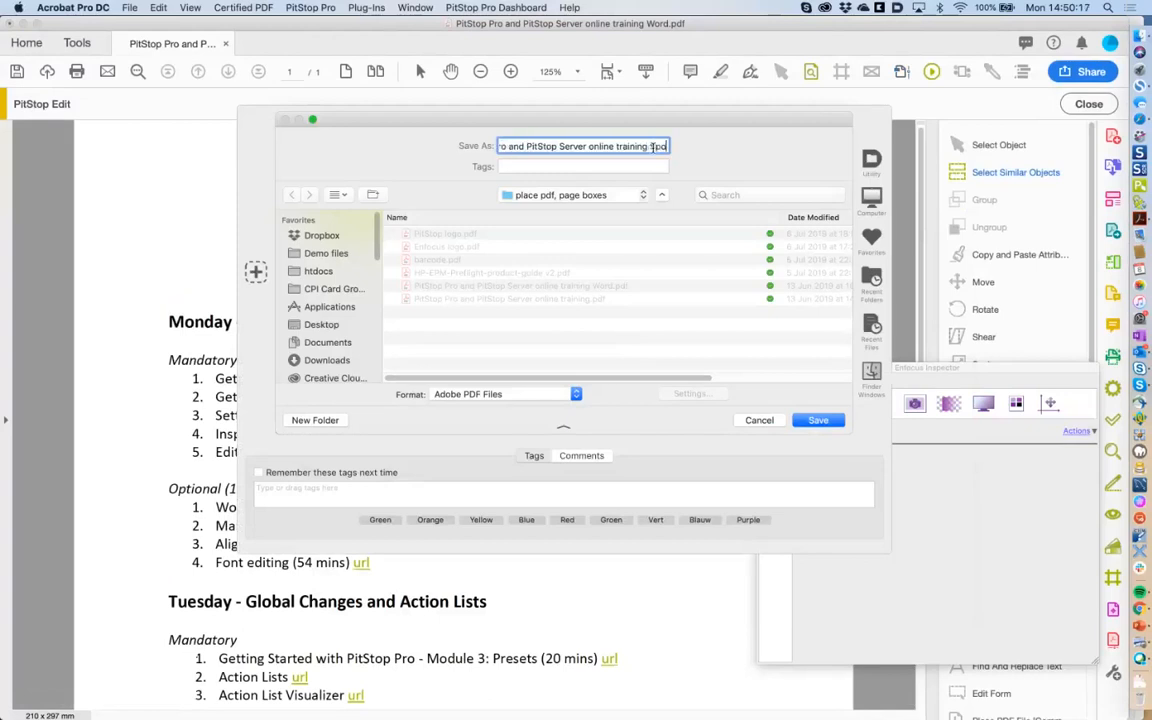
pyautogui.click(812, 420)
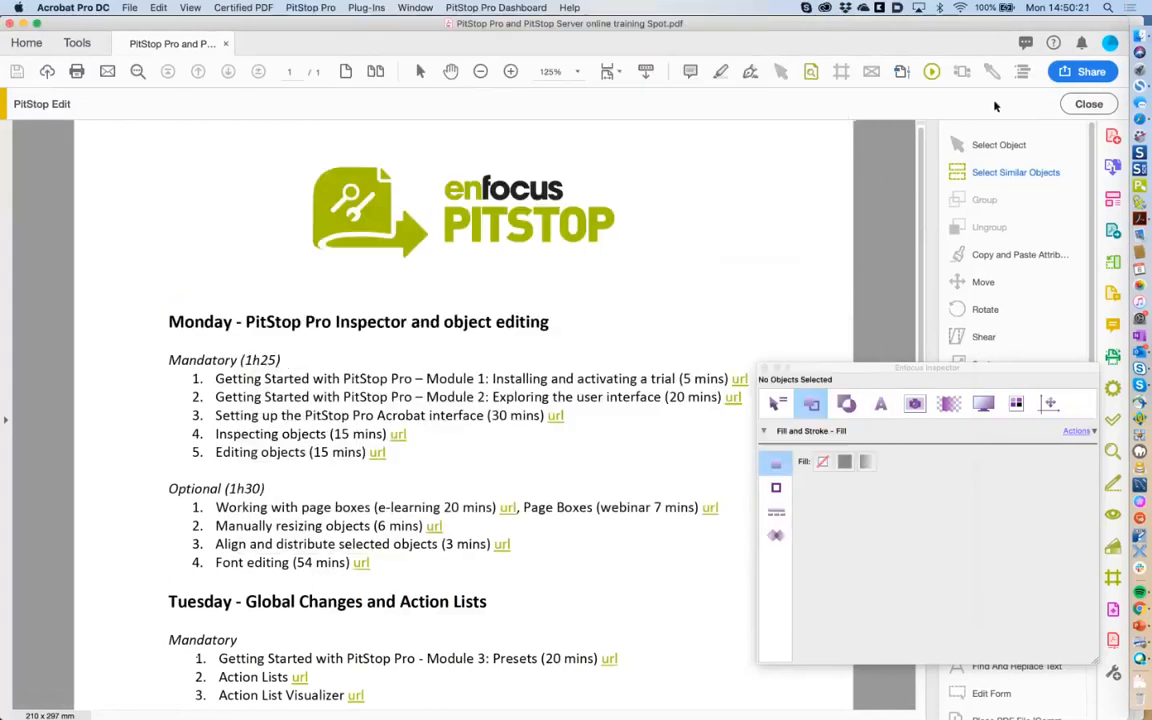
# In Finder's cactus folder, preview 1 Cactus.pdf and 5 cactus nested with CutContour.pdf full size.
pyautogui.click(1139, 44)
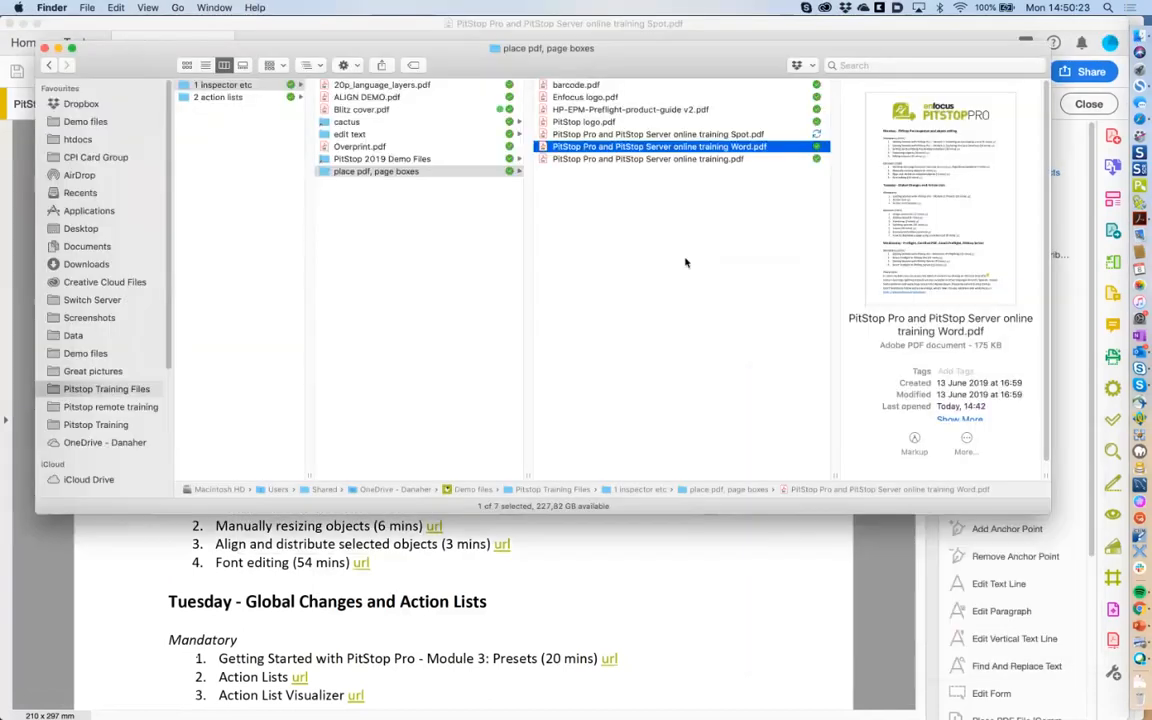
pyautogui.click(630, 261)
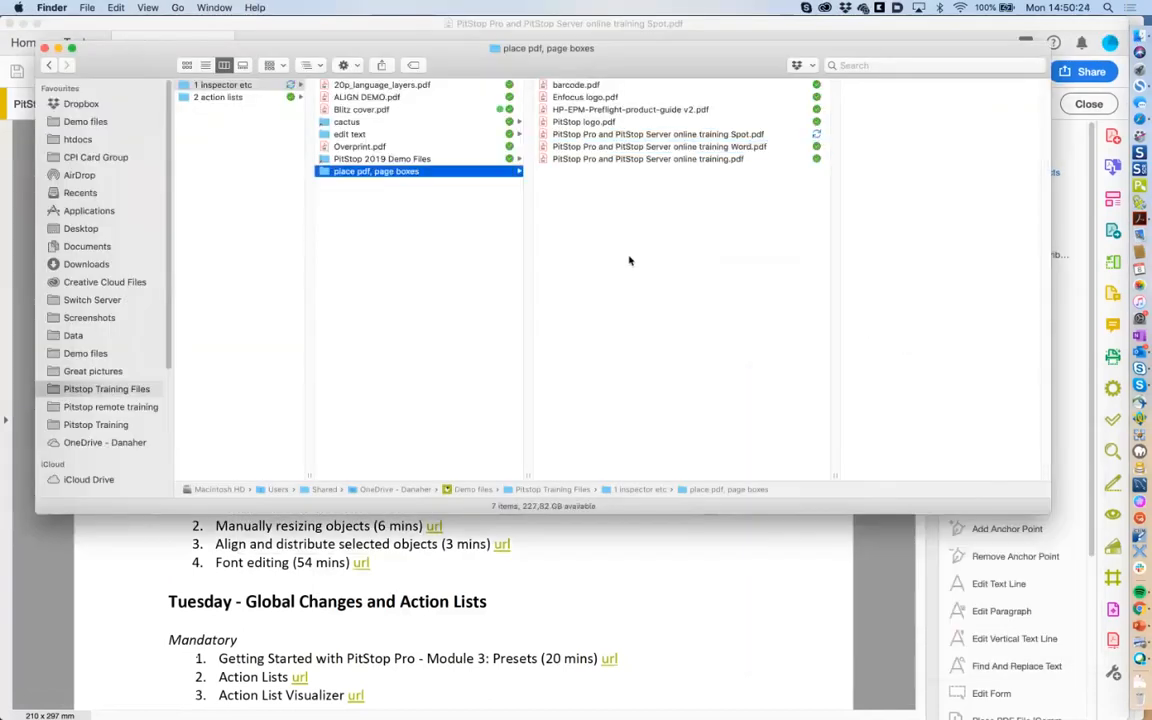
pyautogui.click(406, 124)
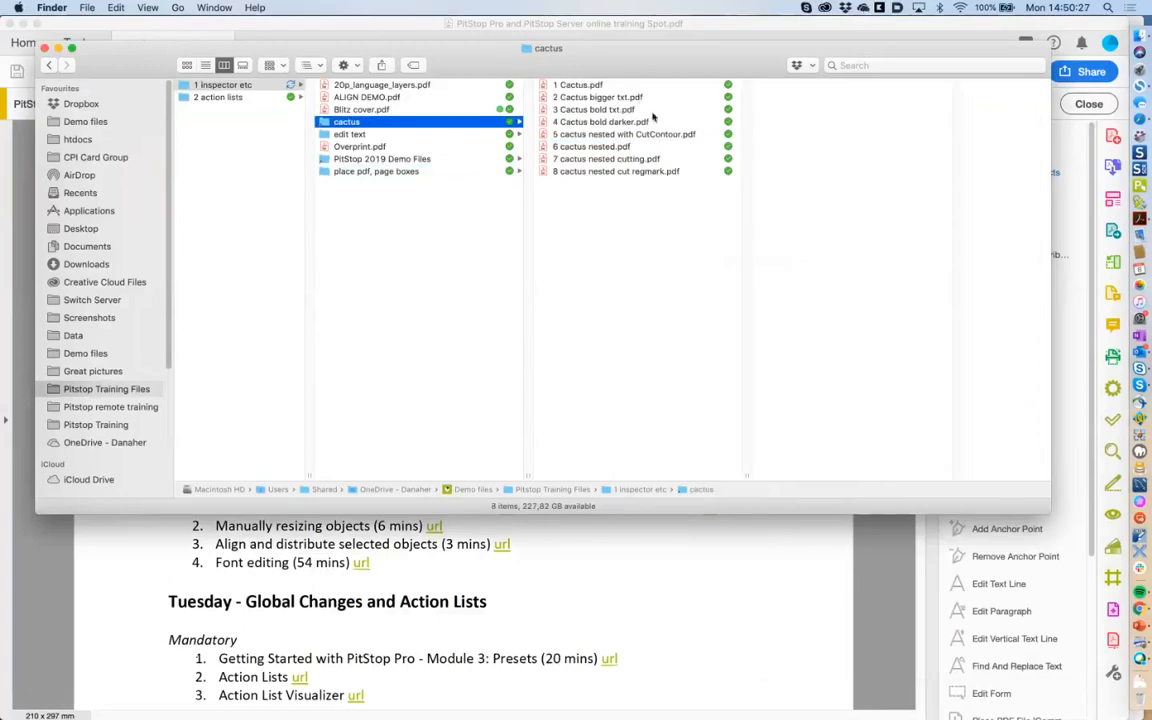
pyautogui.click(627, 86)
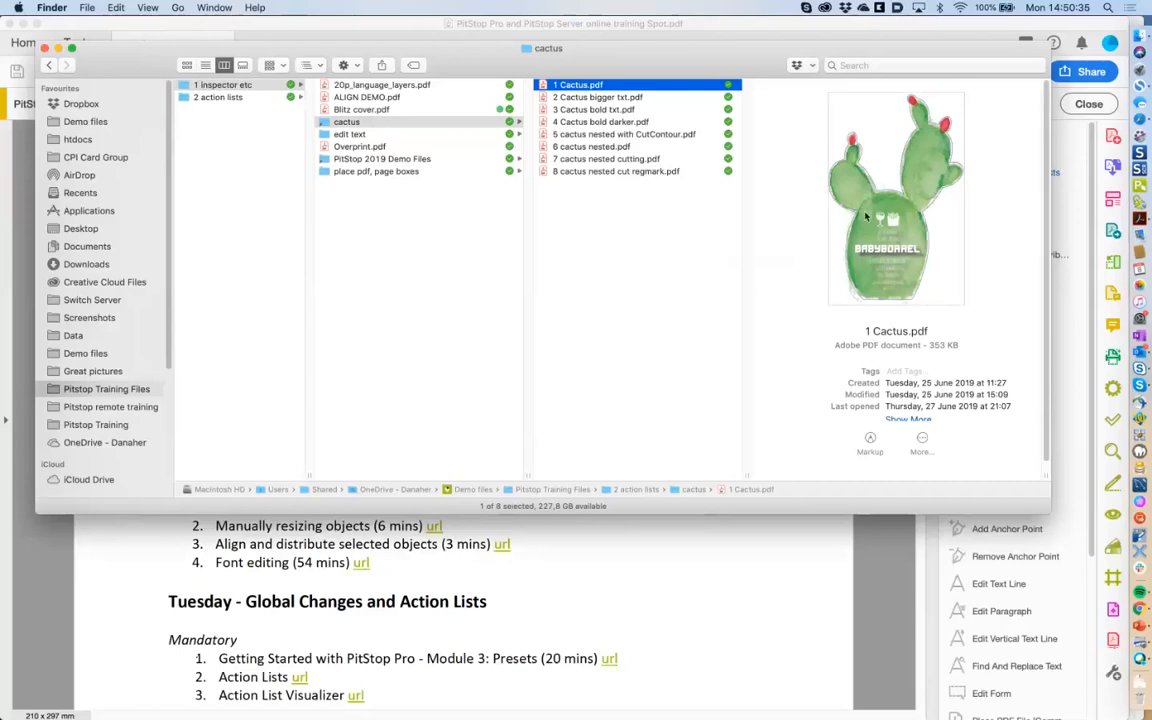
pyautogui.click(612, 136)
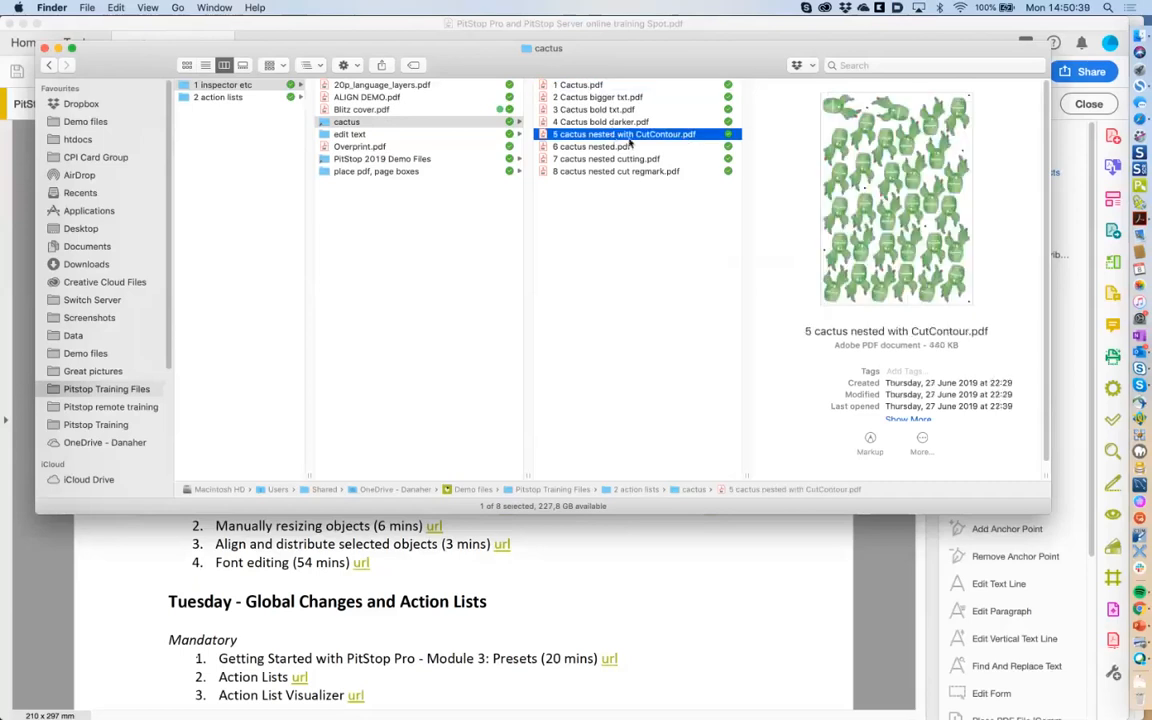
pyautogui.press('space')
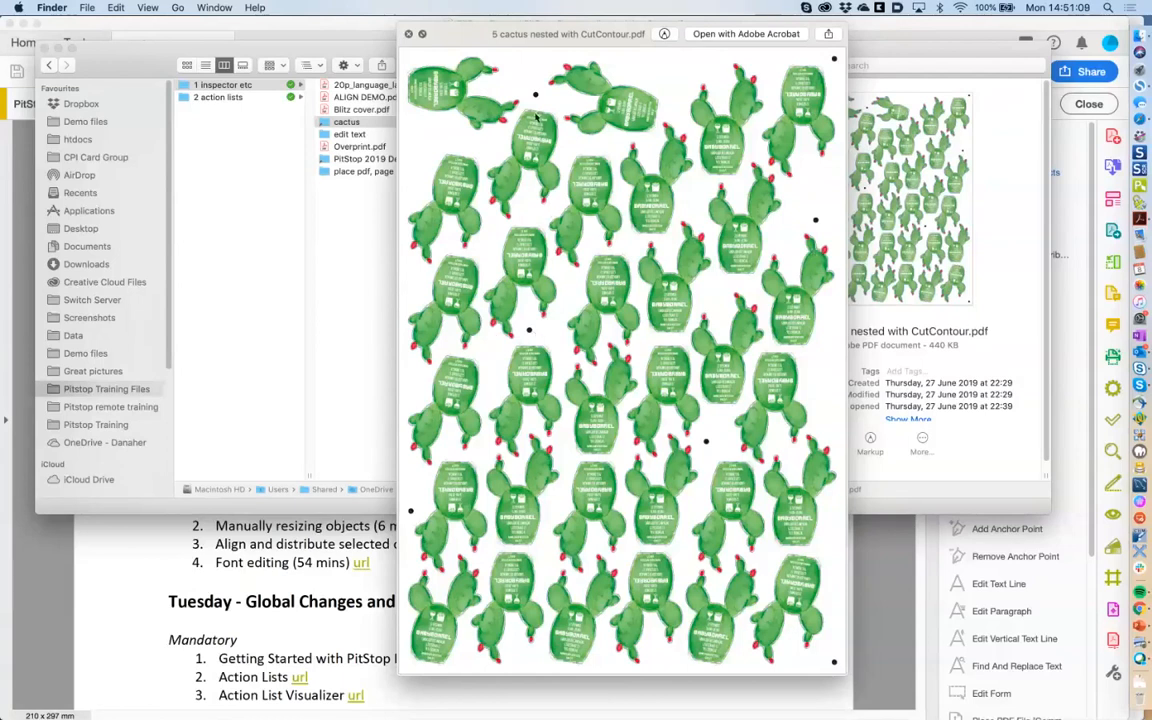
pyautogui.click(408, 34)
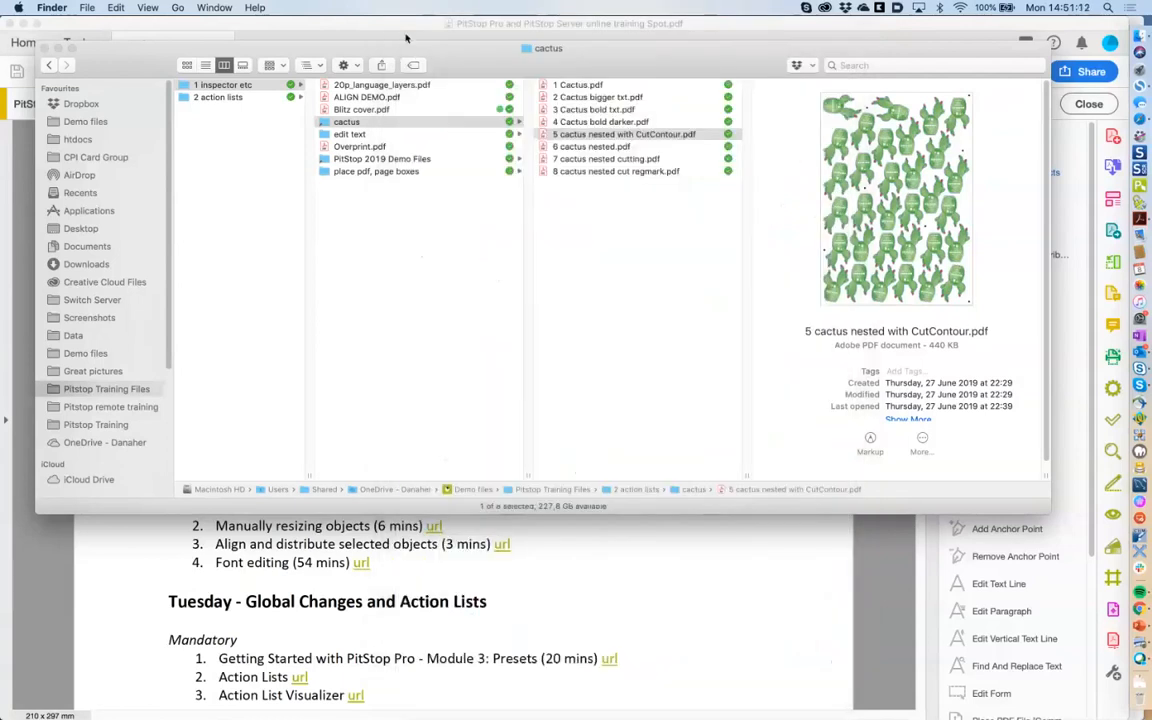
# Quick Look 6 cactus nested.pdf and 7 cactus nested cutting.pdf, then open the cutting file in Acrobat.
pyautogui.click(648, 147)
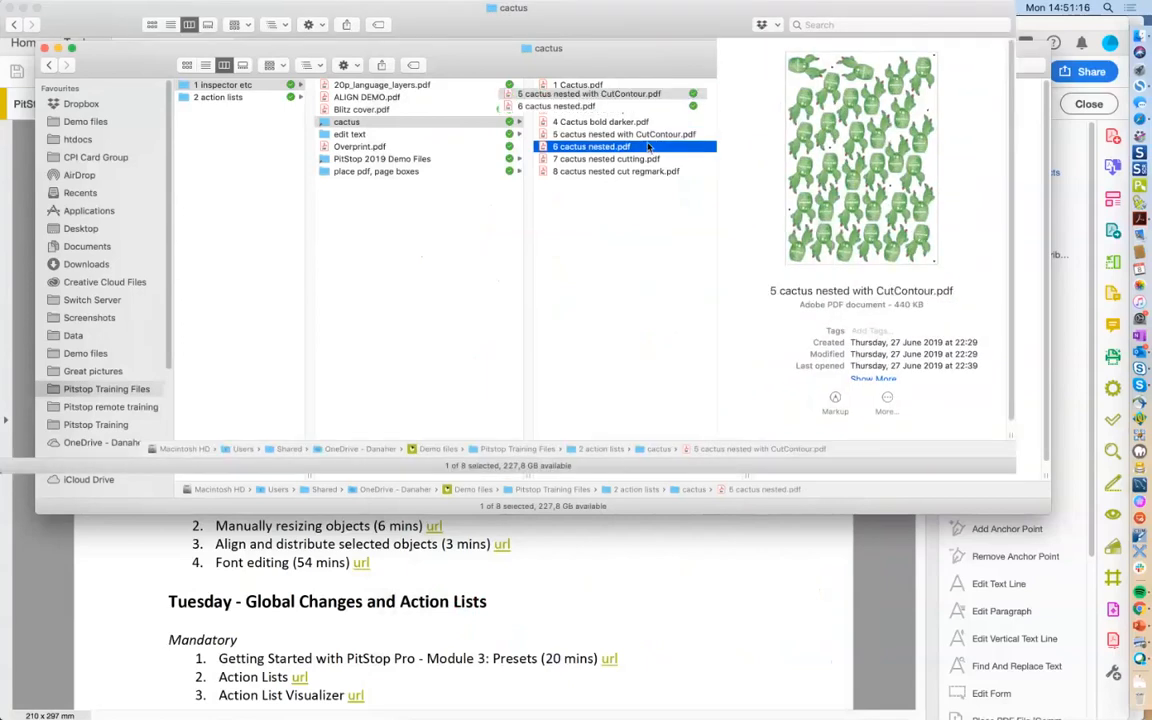
pyautogui.press('space')
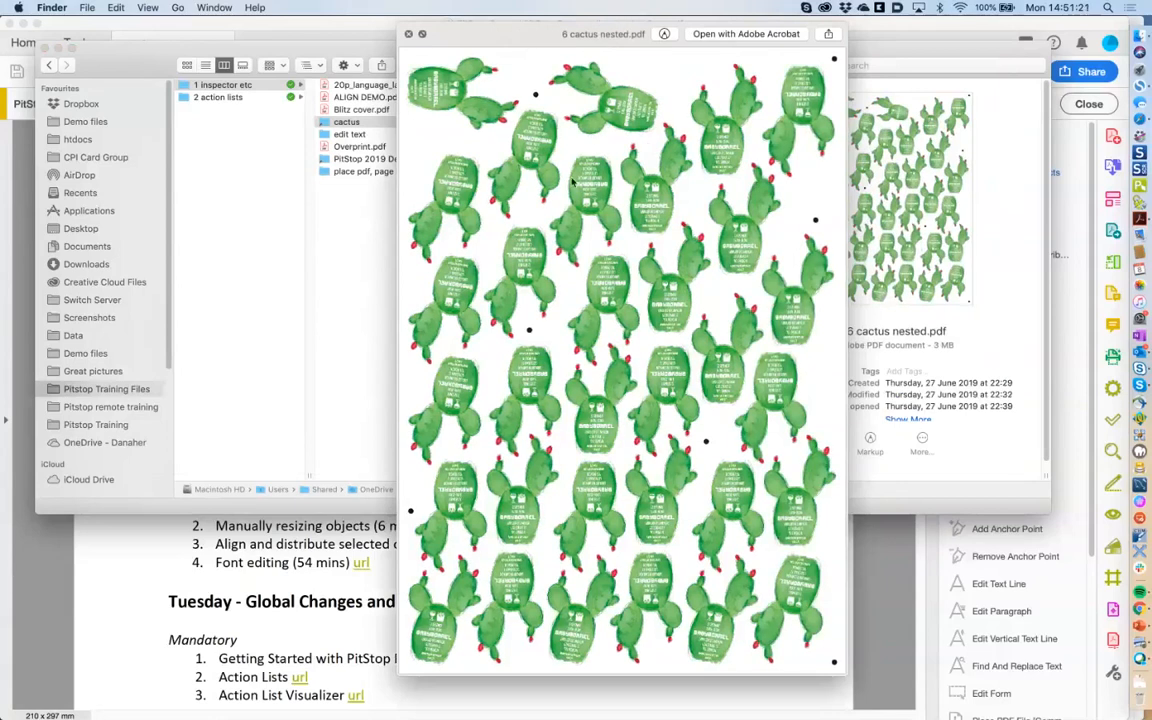
pyautogui.press('space')
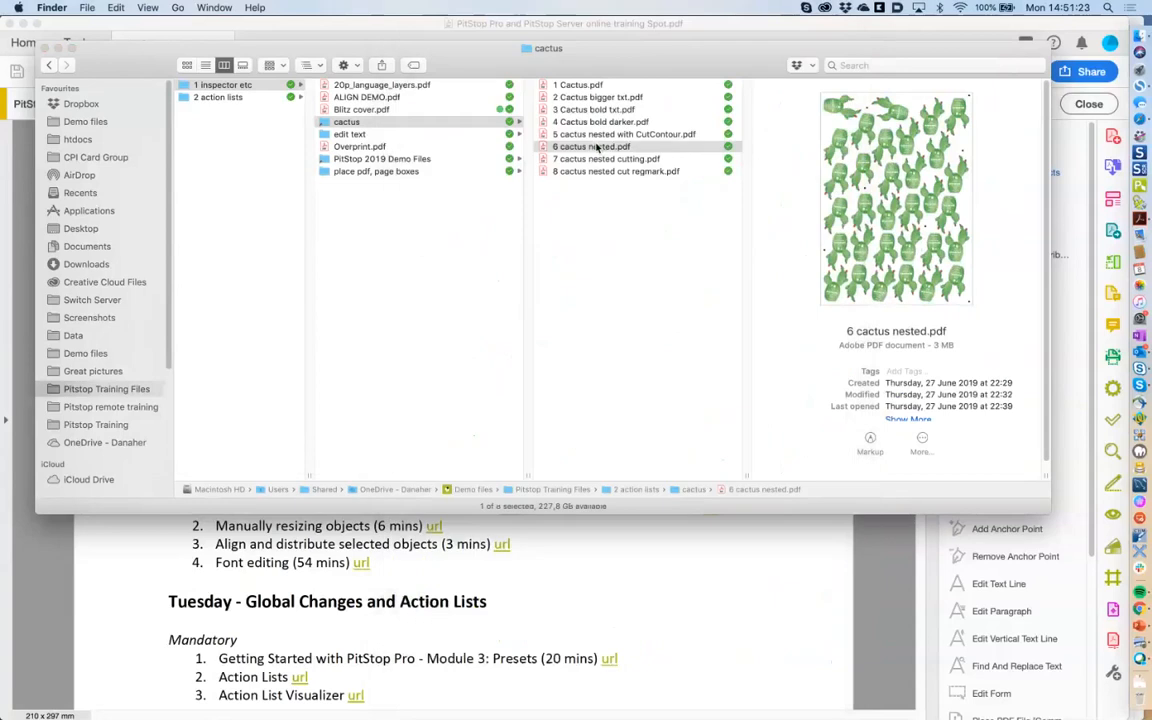
pyautogui.press('Down')
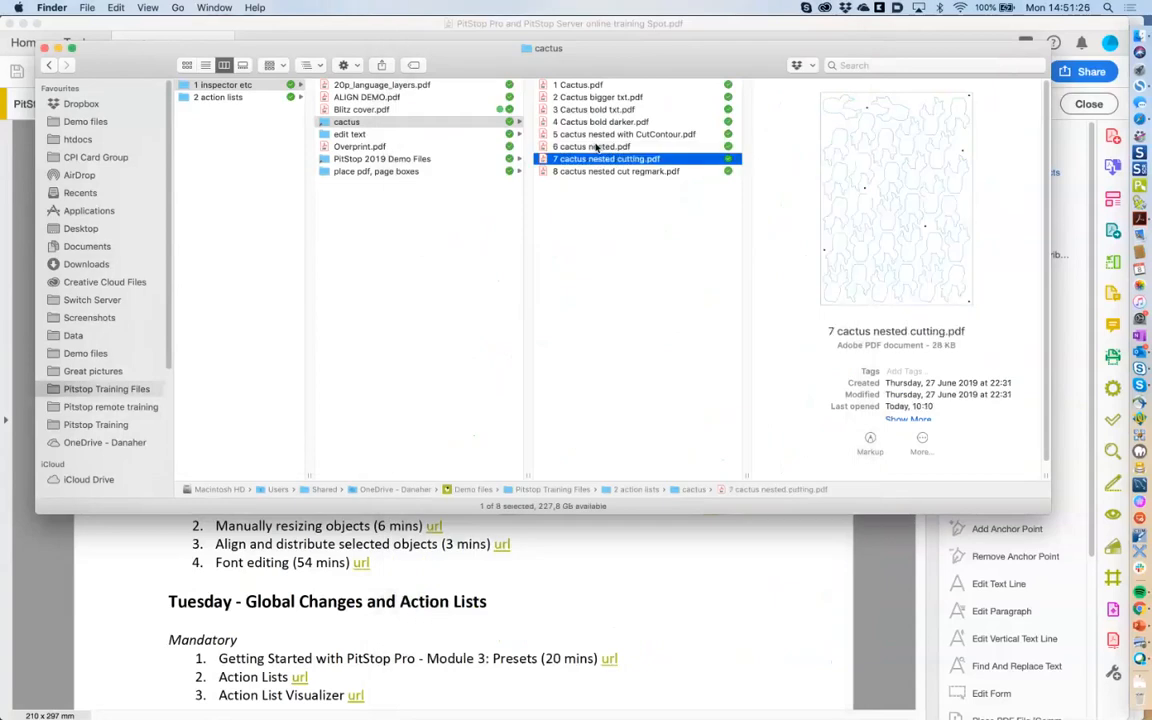
pyautogui.press('space')
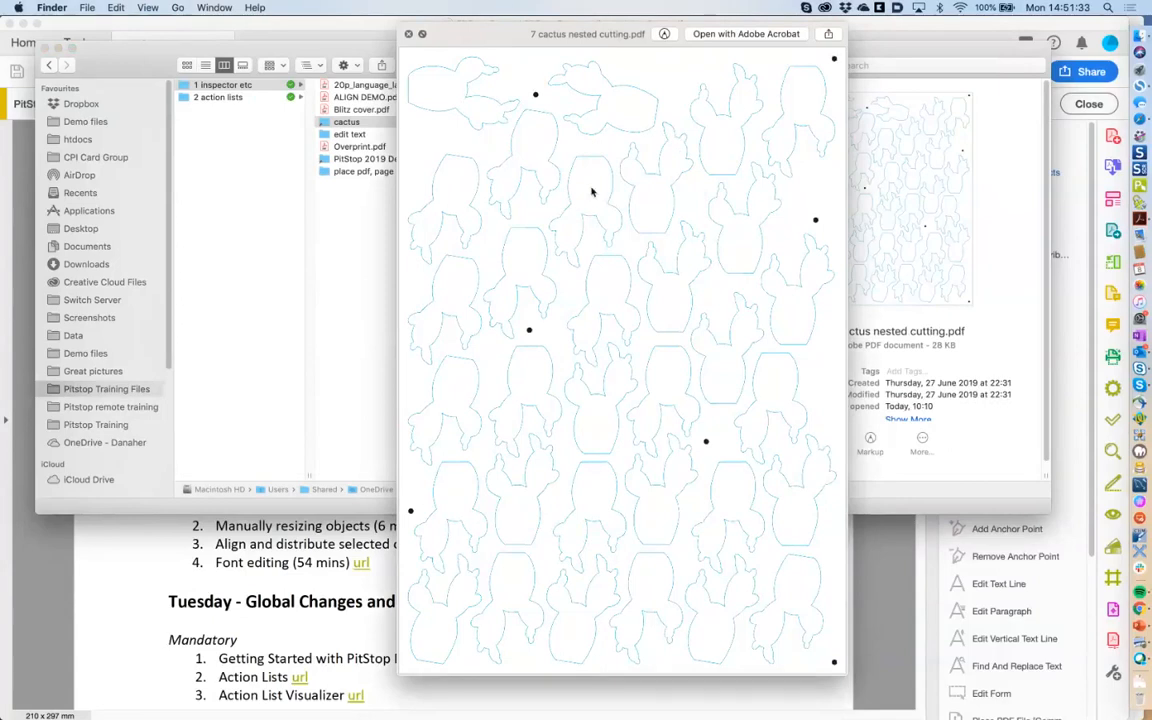
pyautogui.press('space')
pyautogui.press('super+Tab')
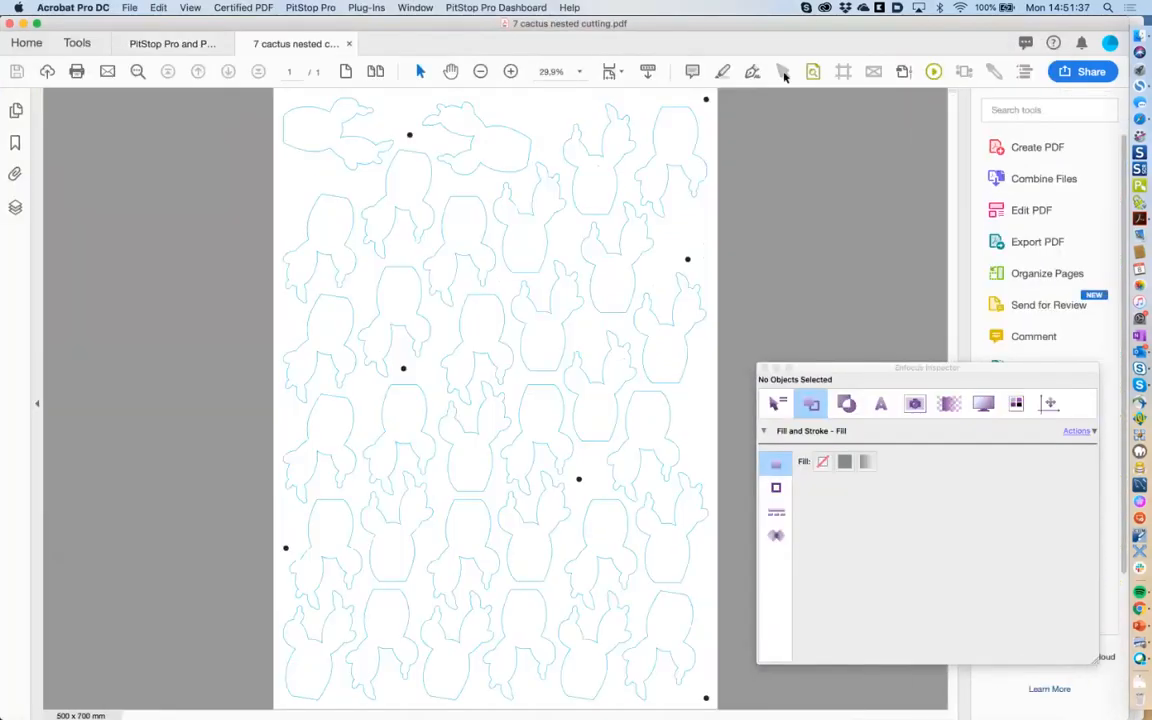
# Toggle the cyan and black plates in Output Preview to confirm the contours are Process Cyan, then close it.
pyautogui.click(903, 72)
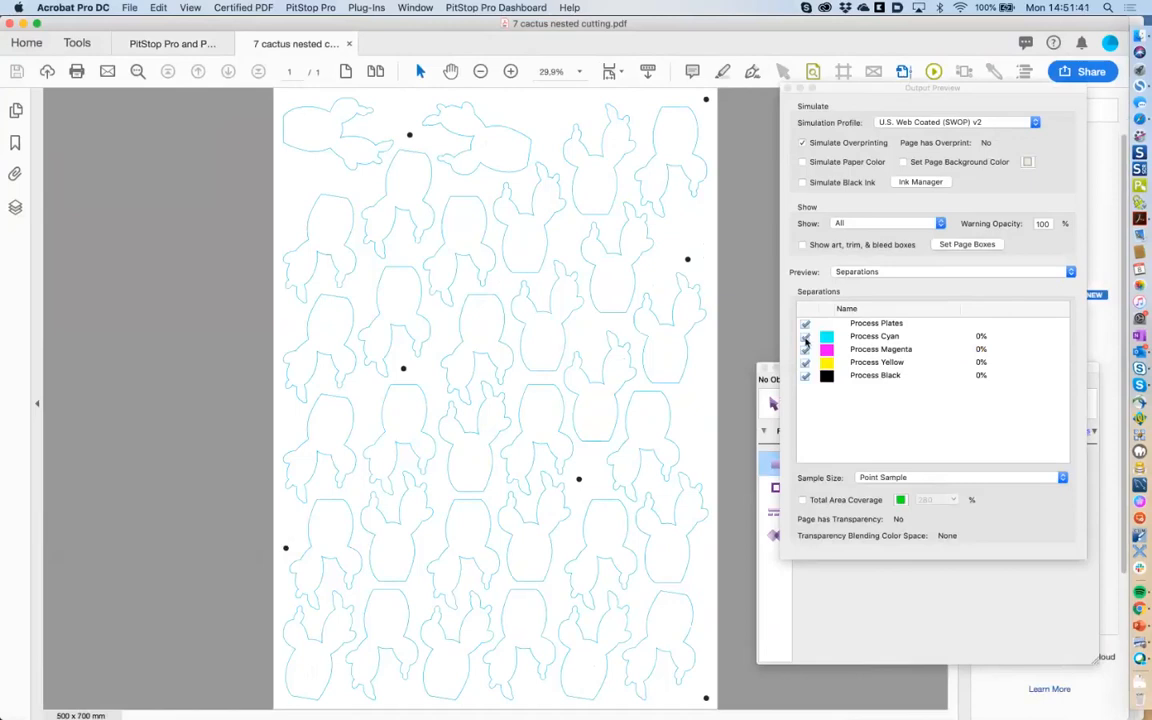
pyautogui.click(806, 342)
pyautogui.click(805, 339)
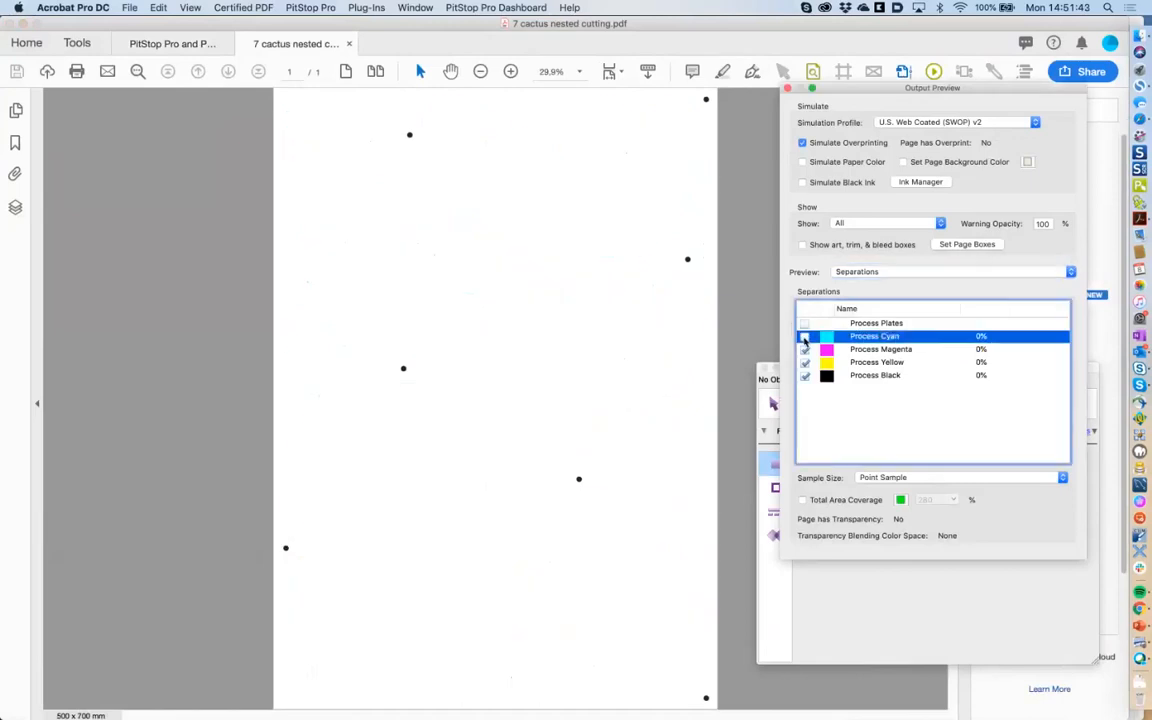
pyautogui.click(805, 339)
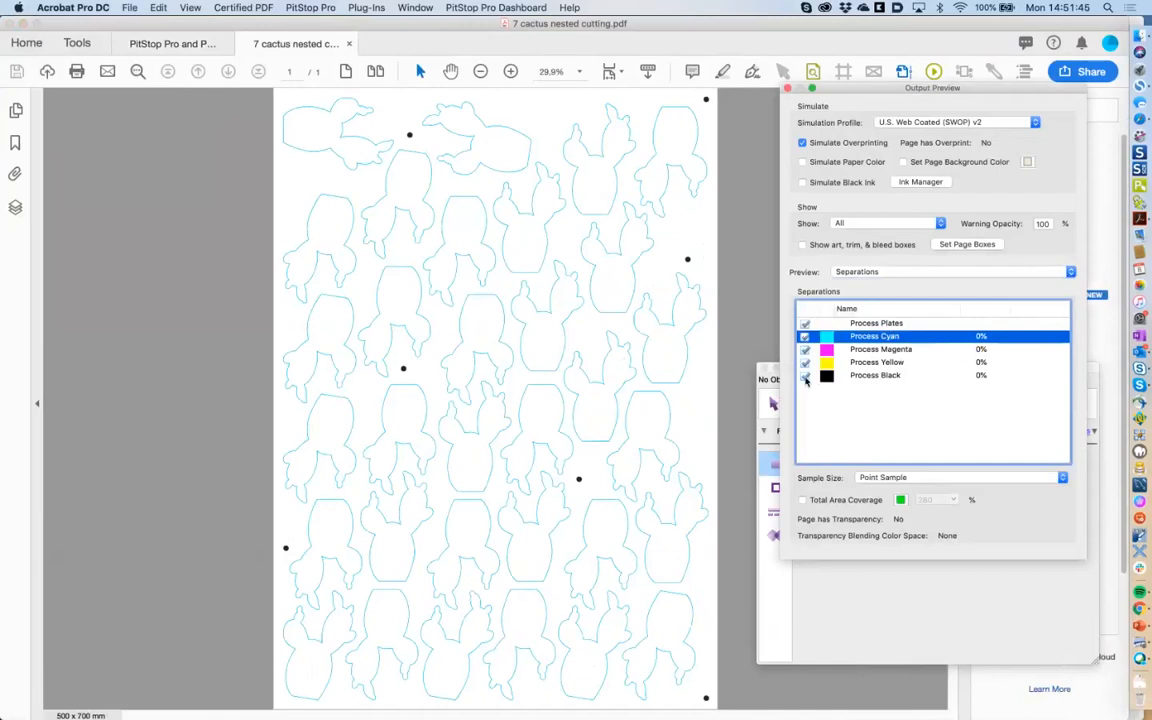
pyautogui.click(805, 376)
pyautogui.click(805, 376)
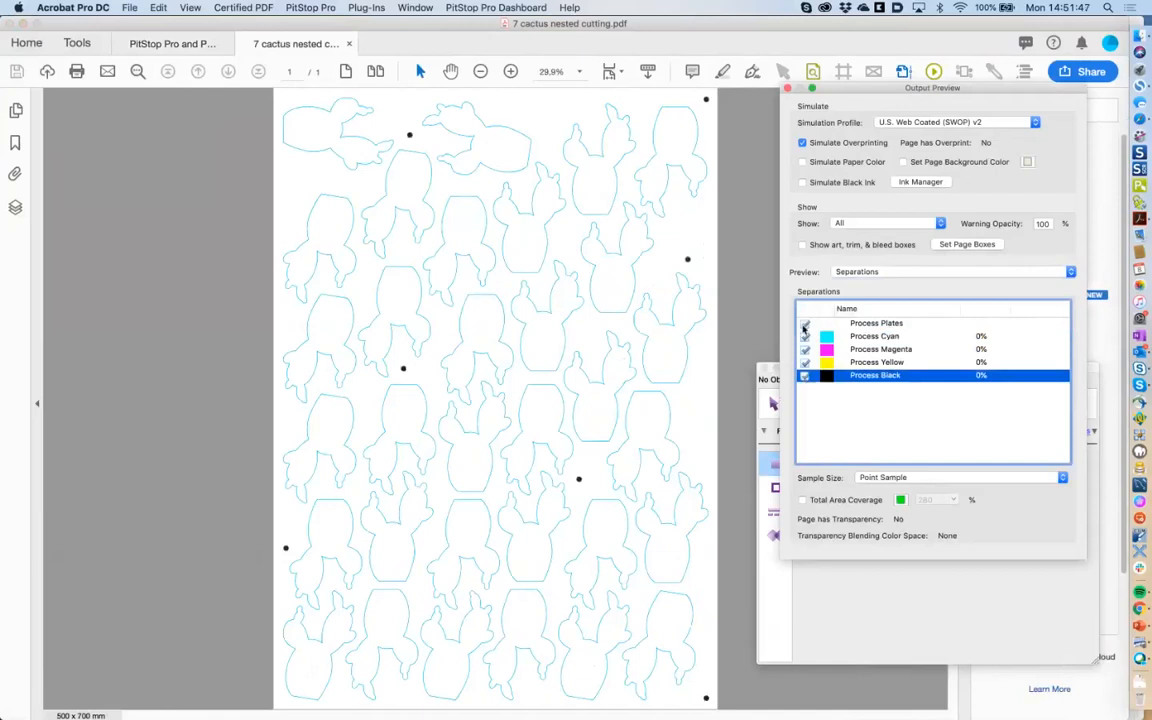
pyautogui.click(788, 89)
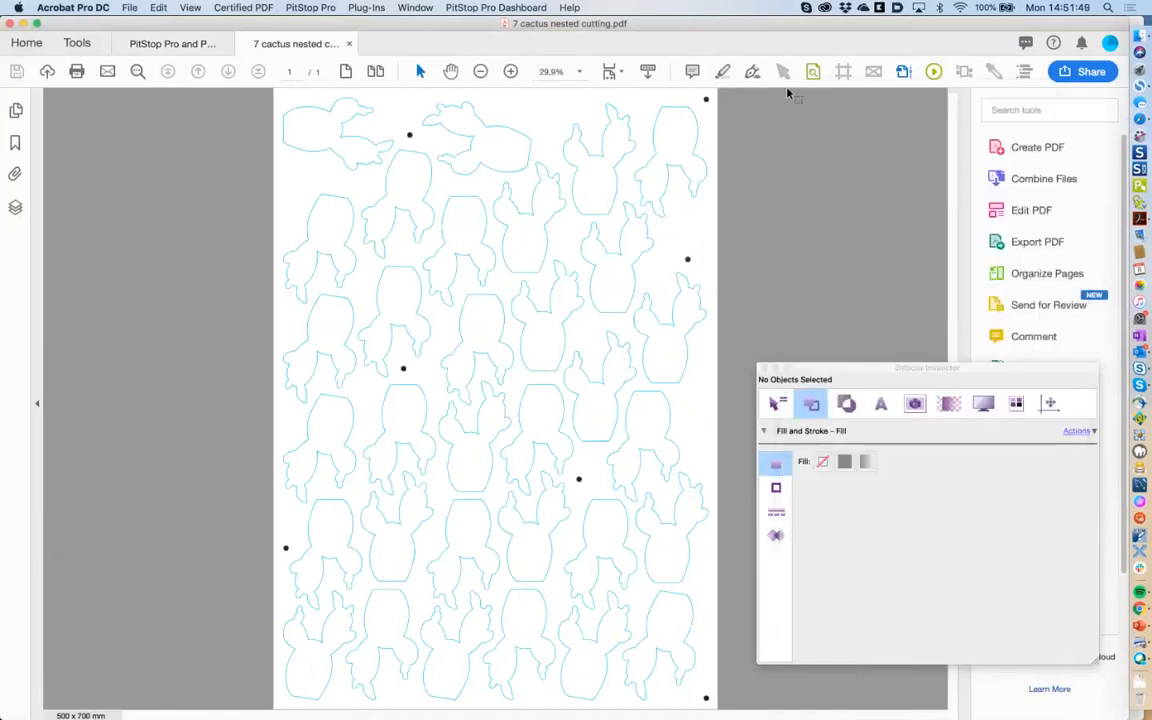
# Select the top-right cactus outline and run Select Similar Objects matching stroke only, not fill.
pyautogui.click(784, 72)
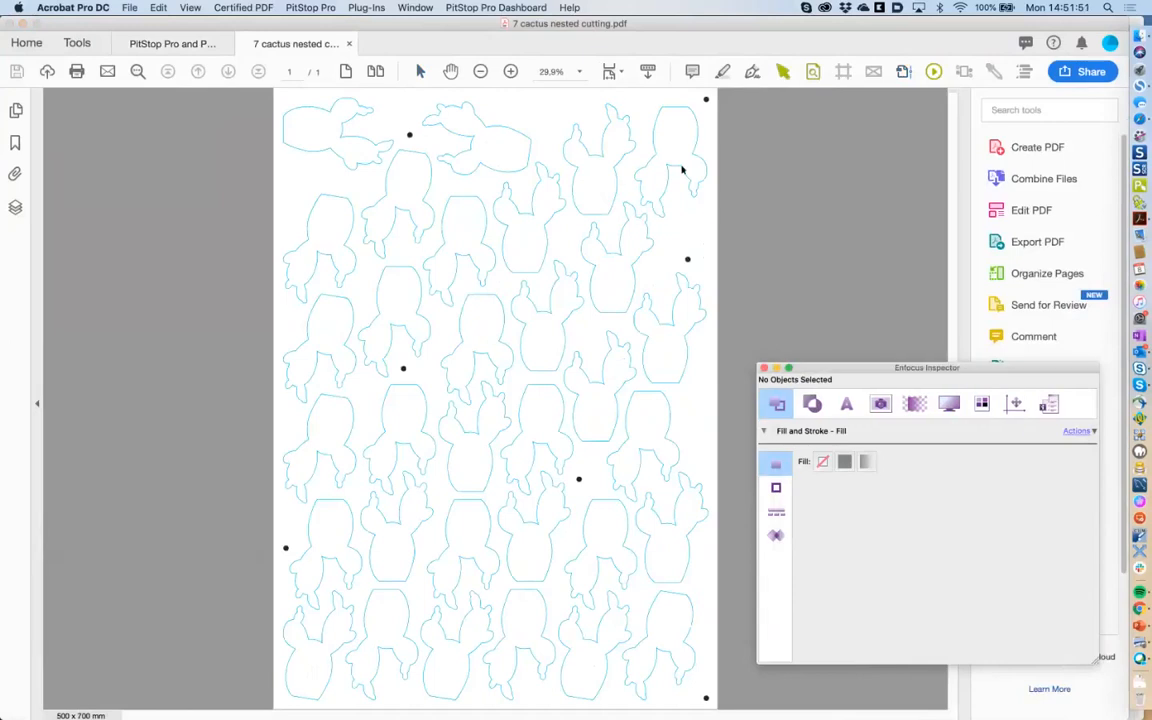
pyautogui.click(683, 170)
pyautogui.moveTo(900, 367); pyautogui.dragTo(750, 395)
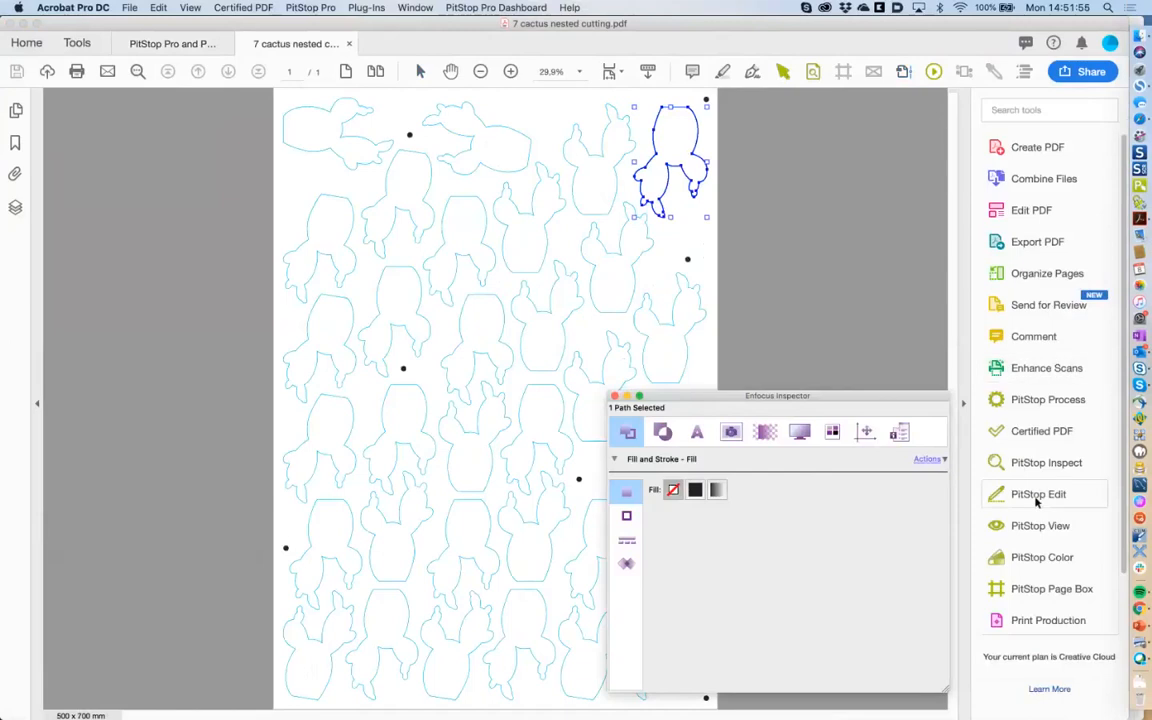
pyautogui.click(1036, 494)
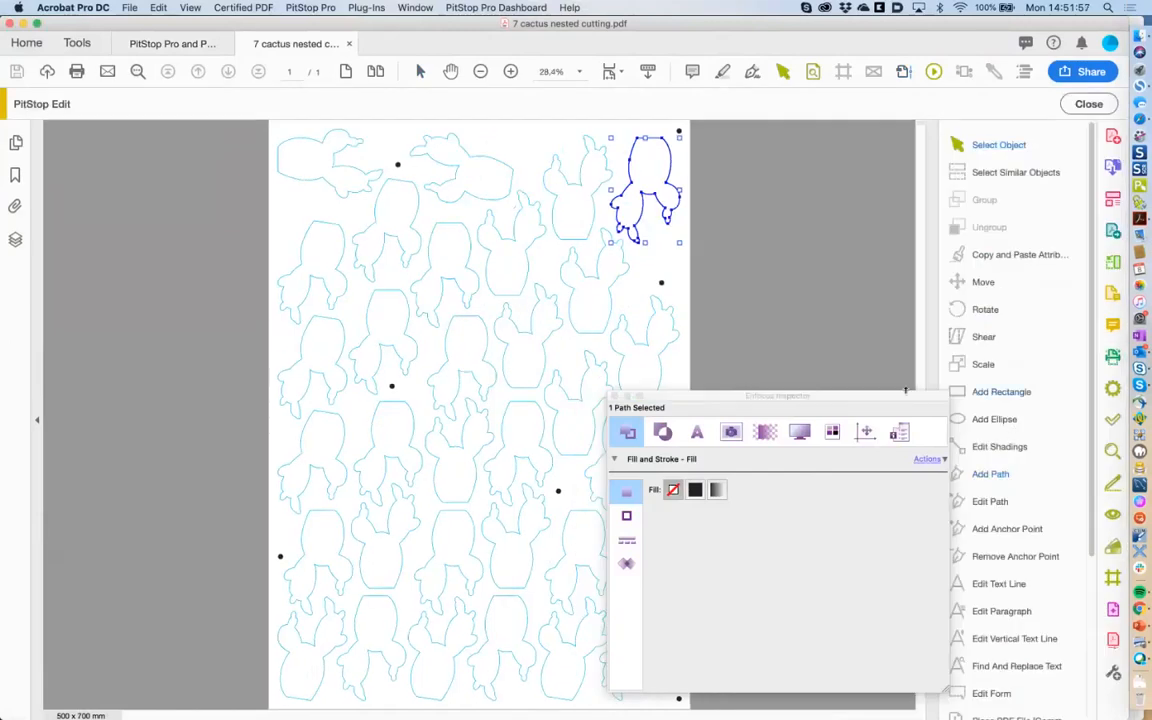
pyautogui.click(998, 172)
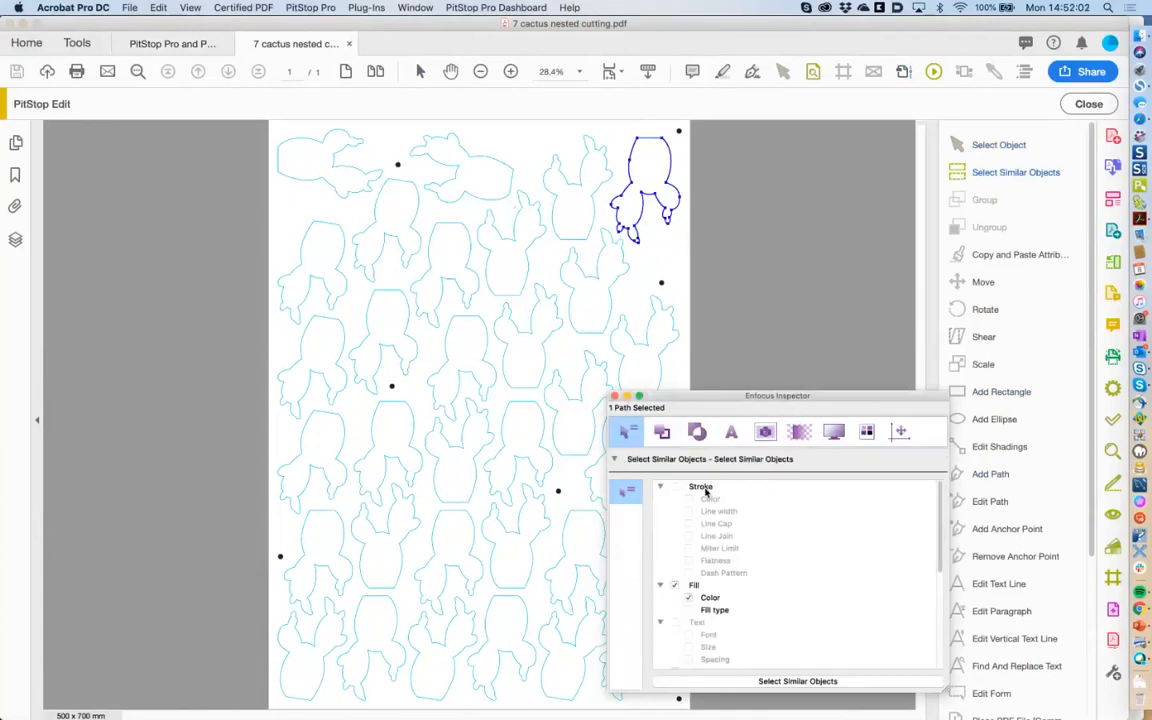
pyautogui.click(674, 586)
pyautogui.click(675, 486)
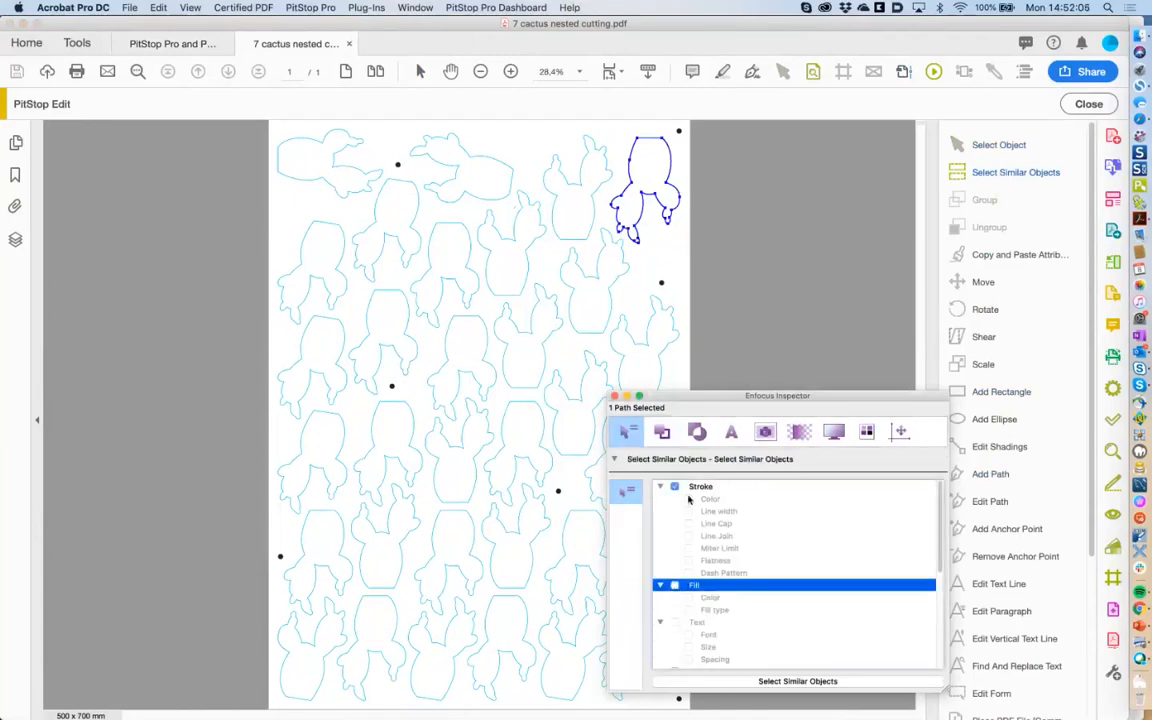
pyautogui.click(777, 681)
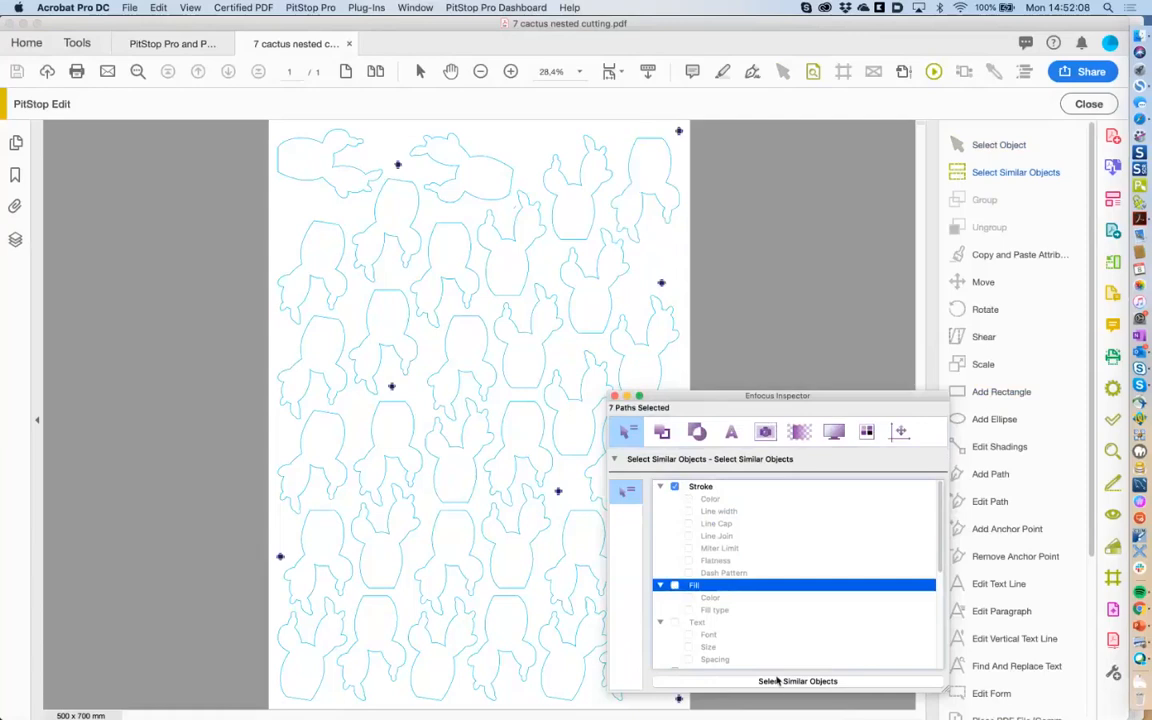
# Reselect the top-right cactus, select all 32 outlines sharing its stroke, and show their Fill and Stroke settings.
pyautogui.click(678, 488)
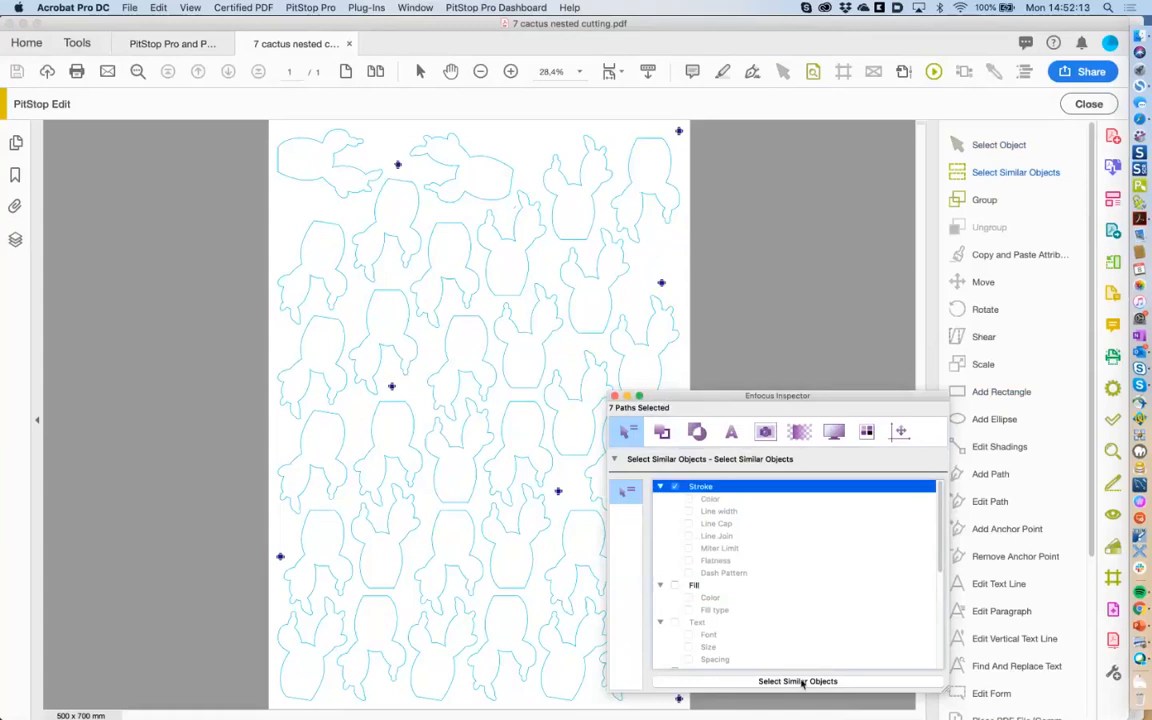
pyautogui.click(648, 232)
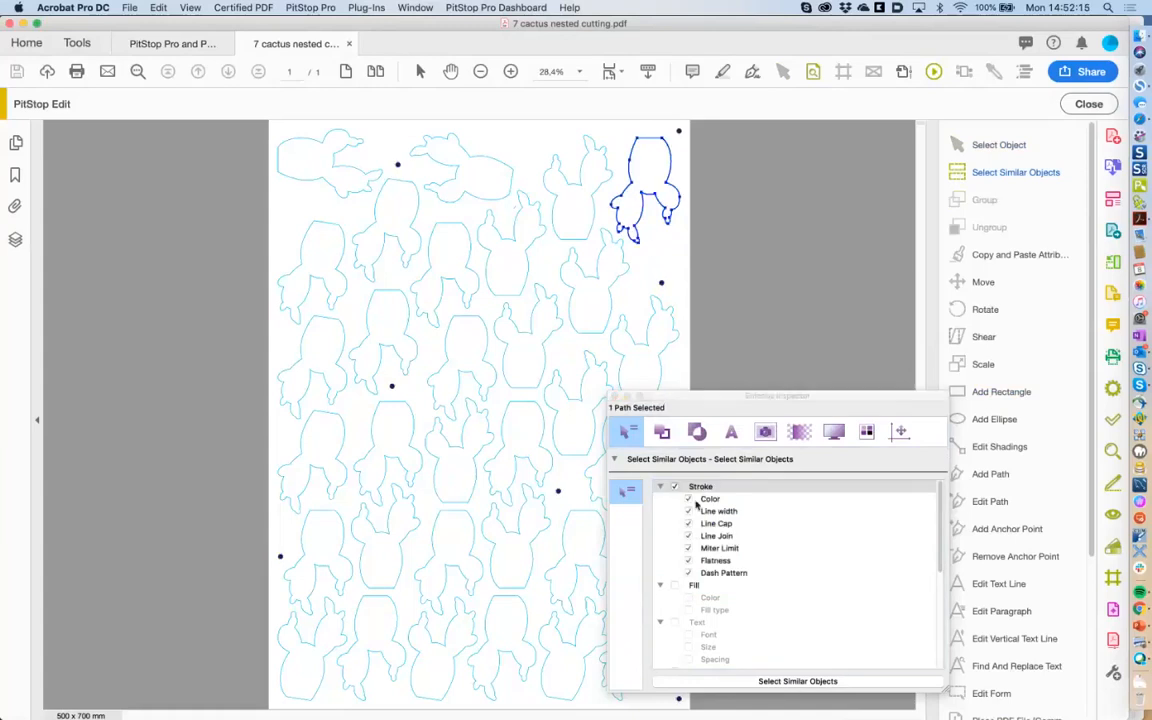
pyautogui.click(787, 682)
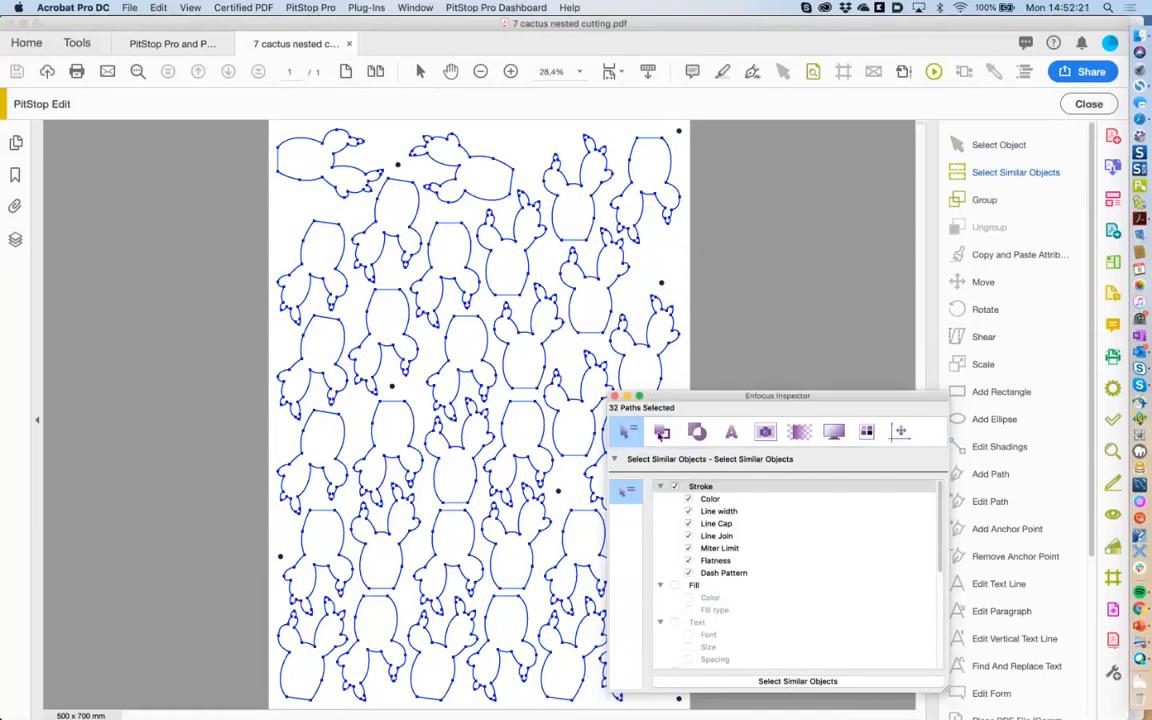
pyautogui.click(661, 432)
pyautogui.click(928, 459)
pyautogui.click(858, 517)
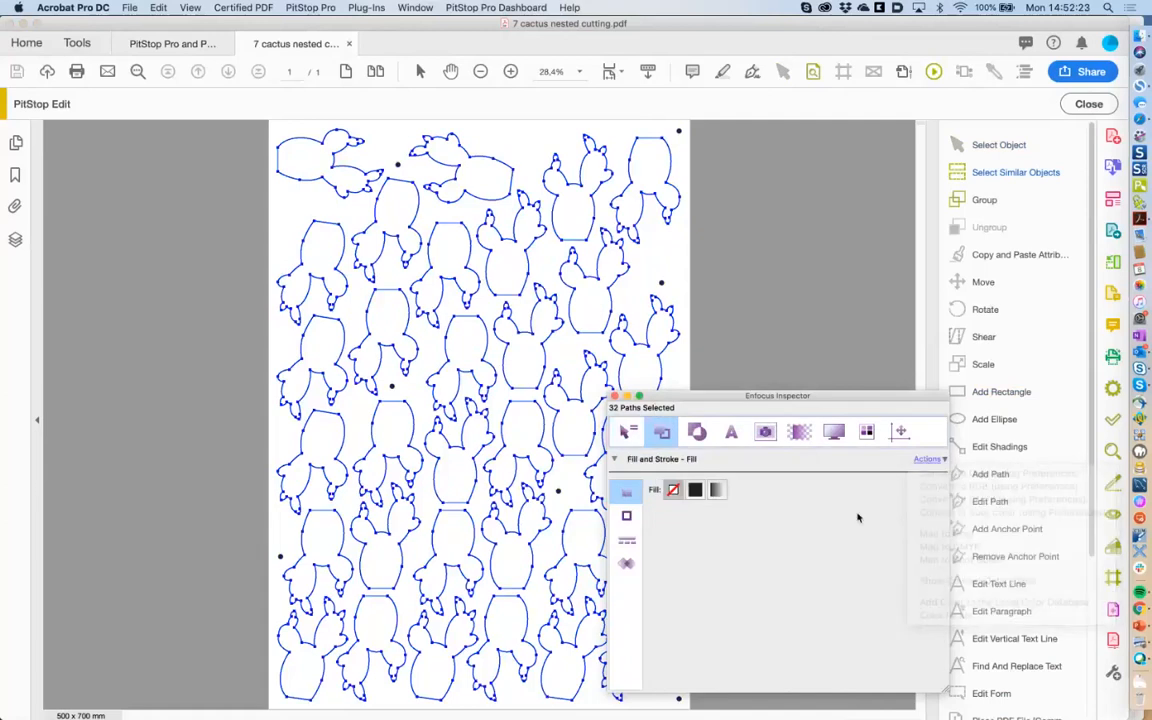
# Set the stroke of all 32 cactus outlines to the Local 'Cut' spot colour via the Color Picker.
pyautogui.click(626, 515)
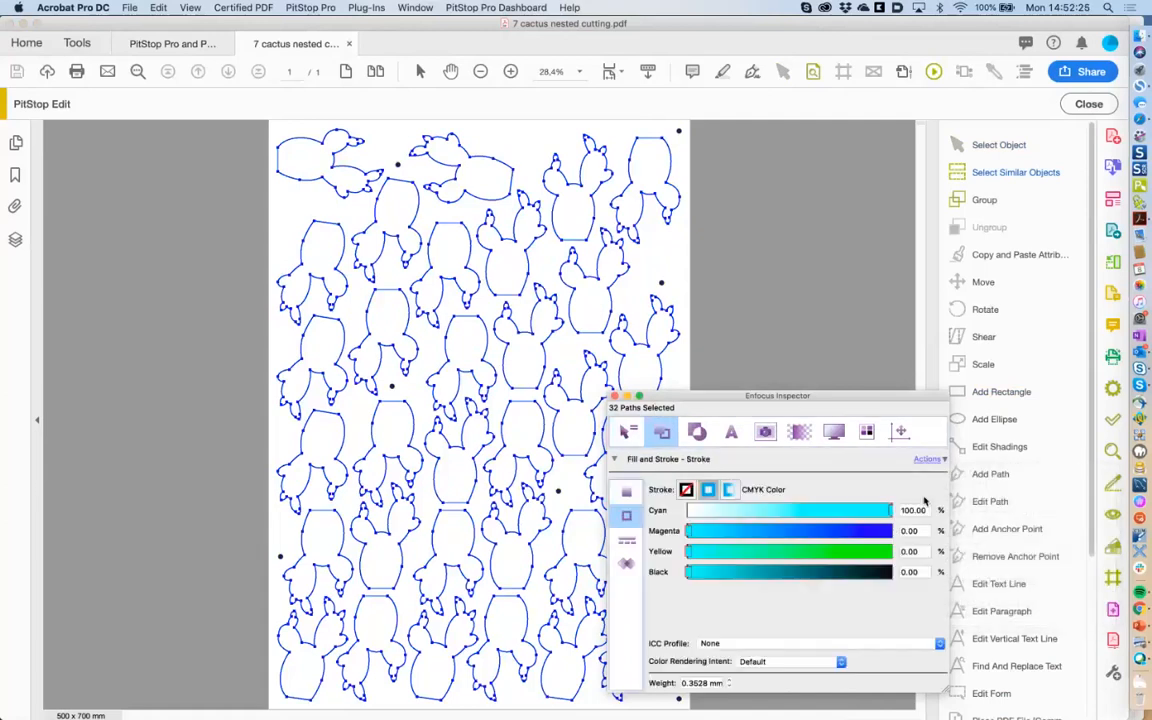
pyautogui.click(928, 459)
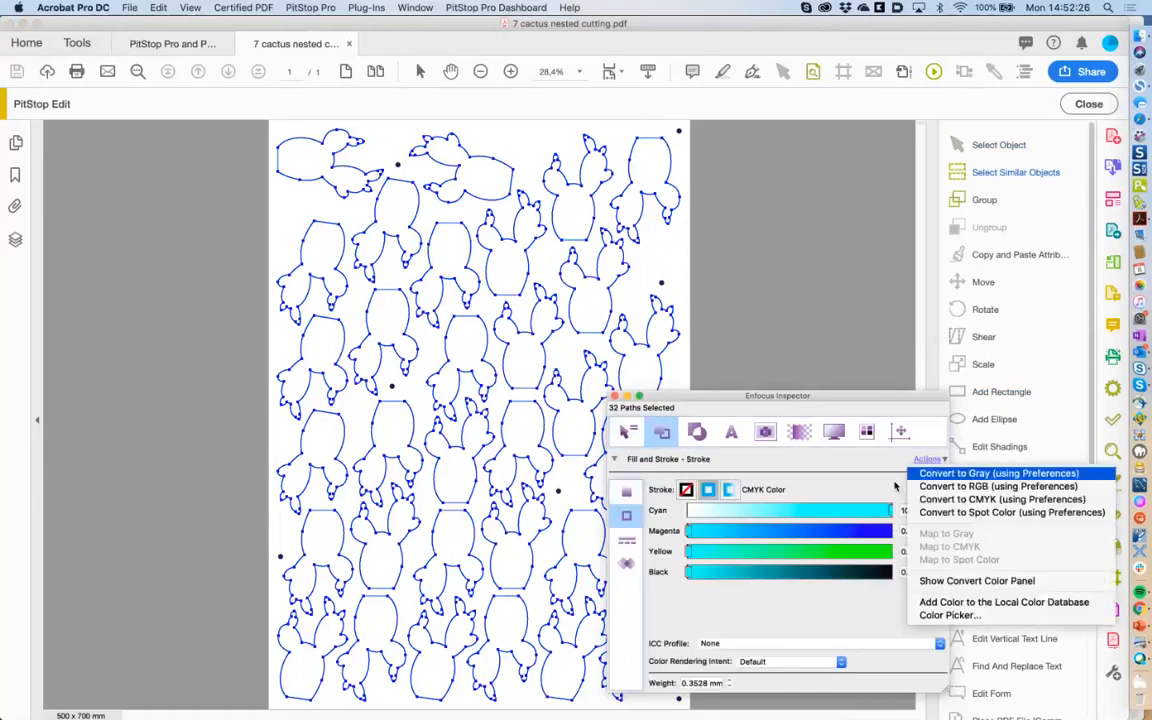
pyautogui.click(952, 614)
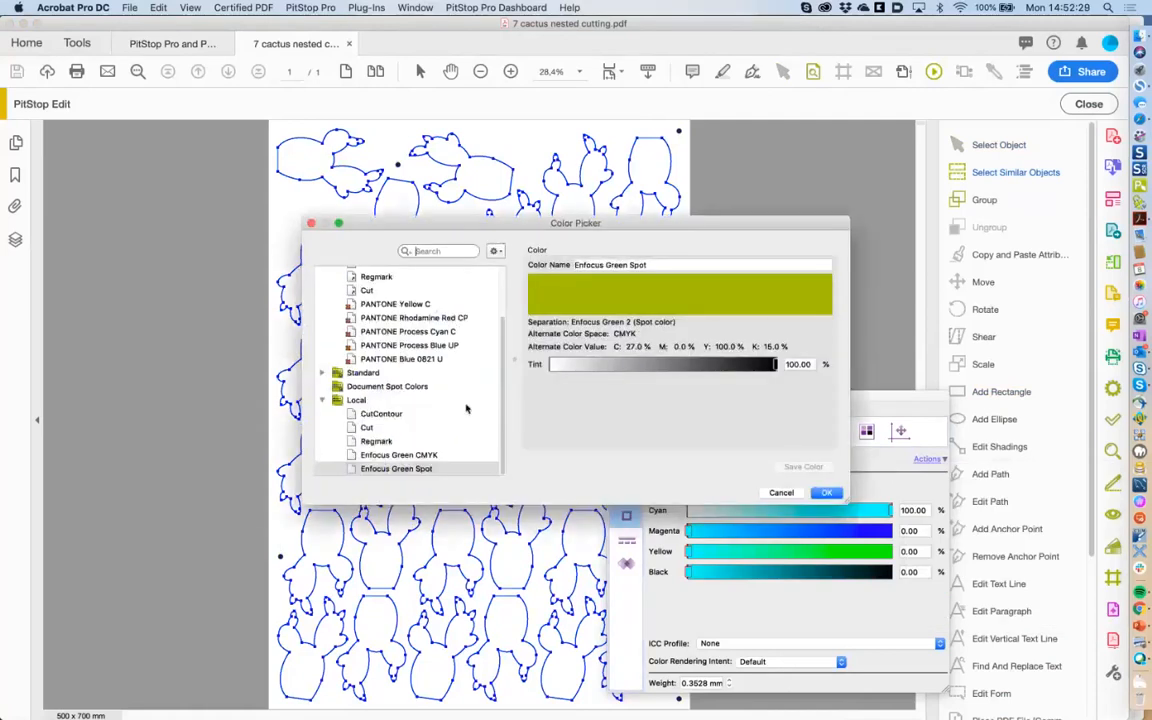
pyautogui.click(375, 428)
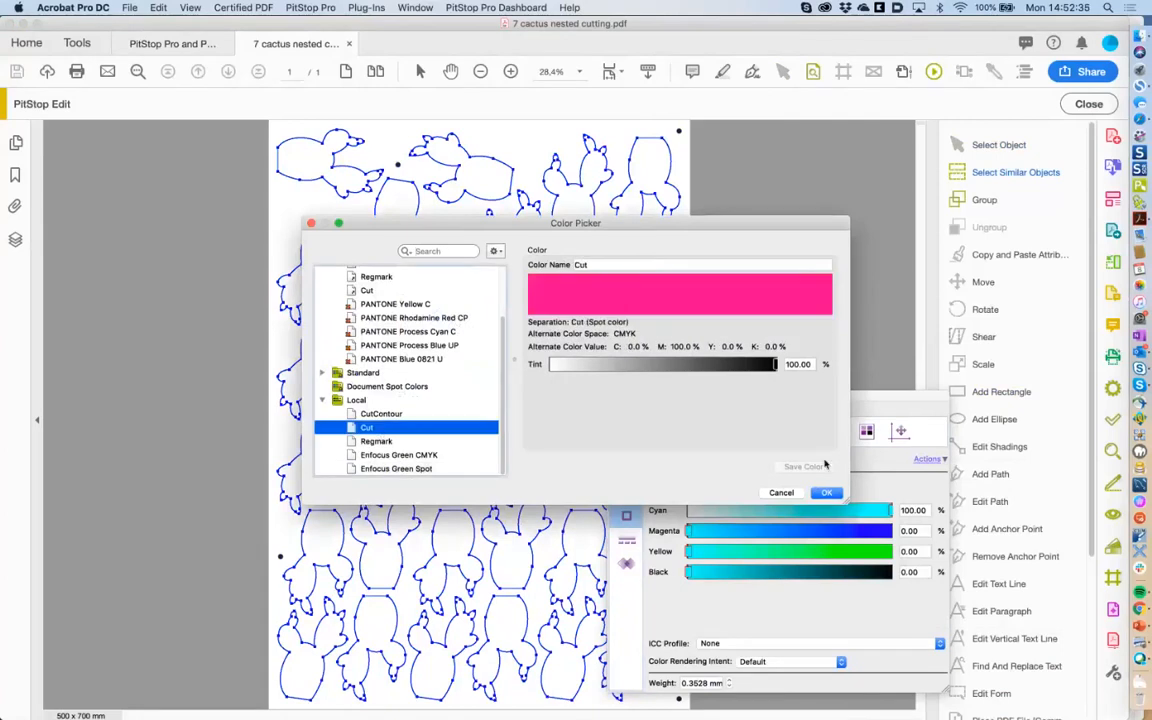
pyautogui.click(830, 494)
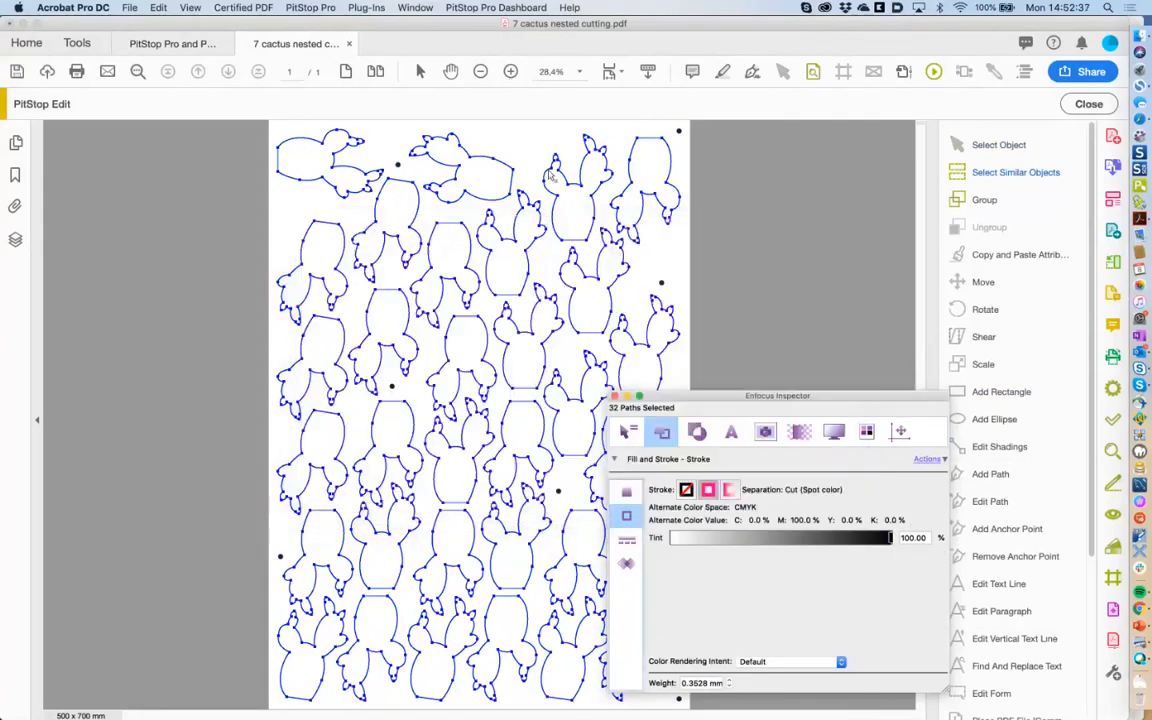
pyautogui.click(679, 132)
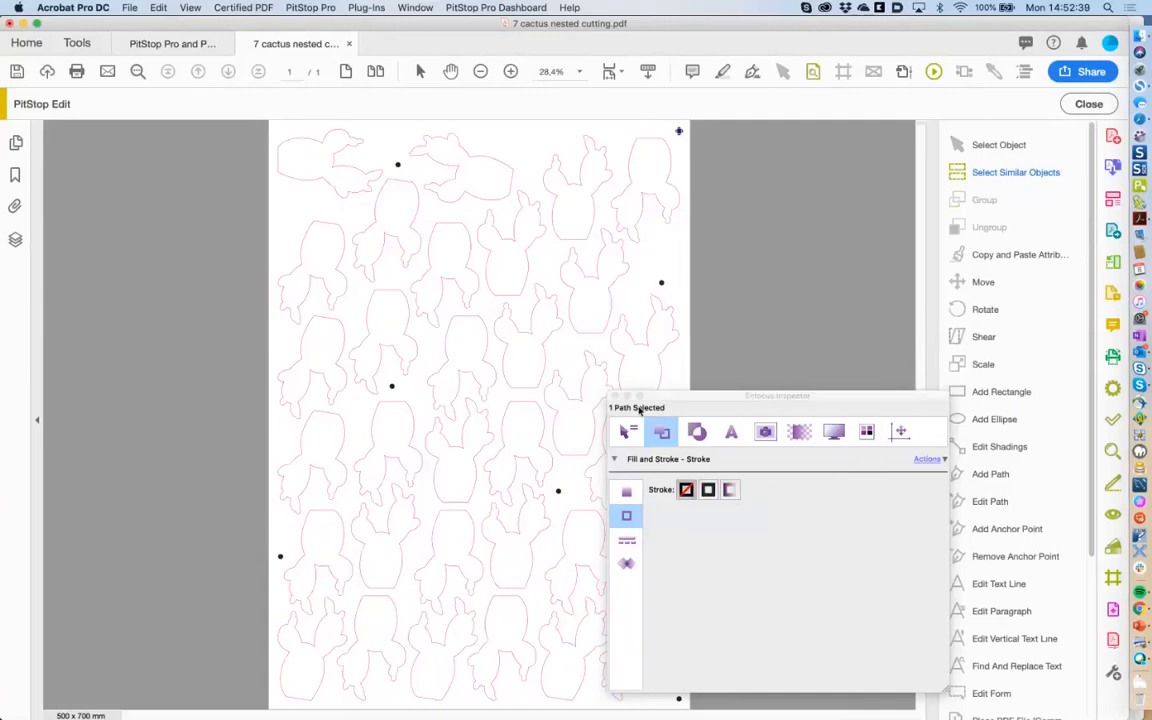
# Select a registration dot and all similar objects matching fill colour instead of stroke.
pyautogui.click(627, 431)
pyautogui.click(398, 165)
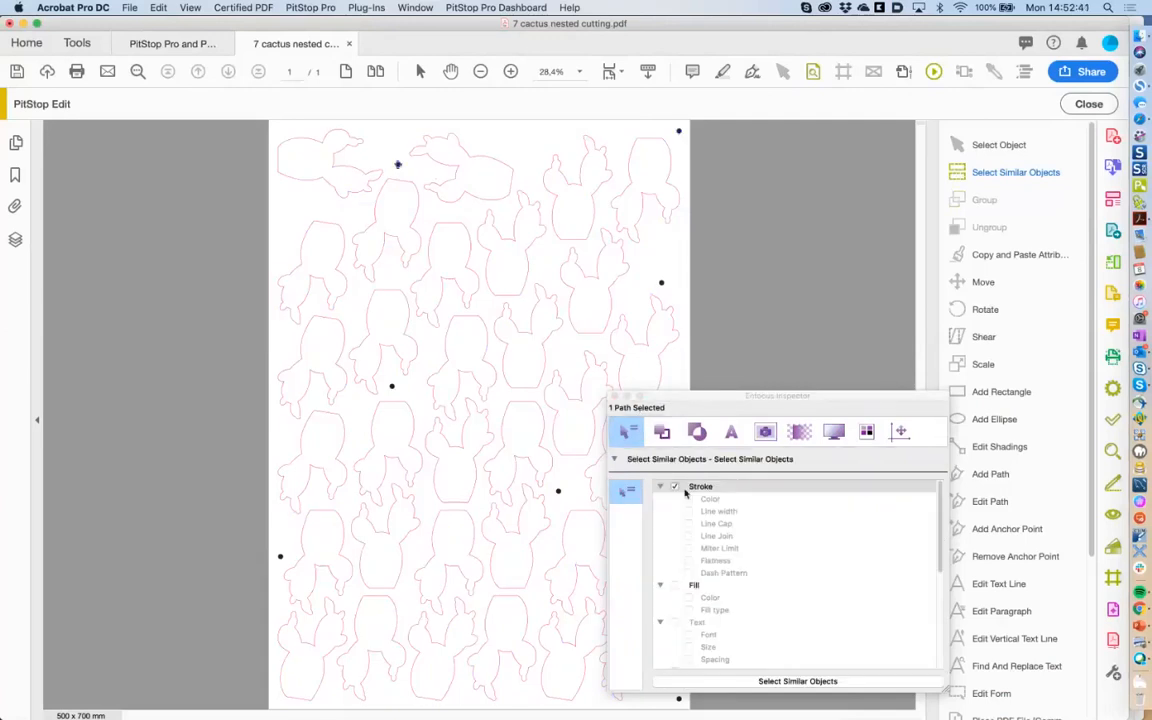
pyautogui.click(675, 487)
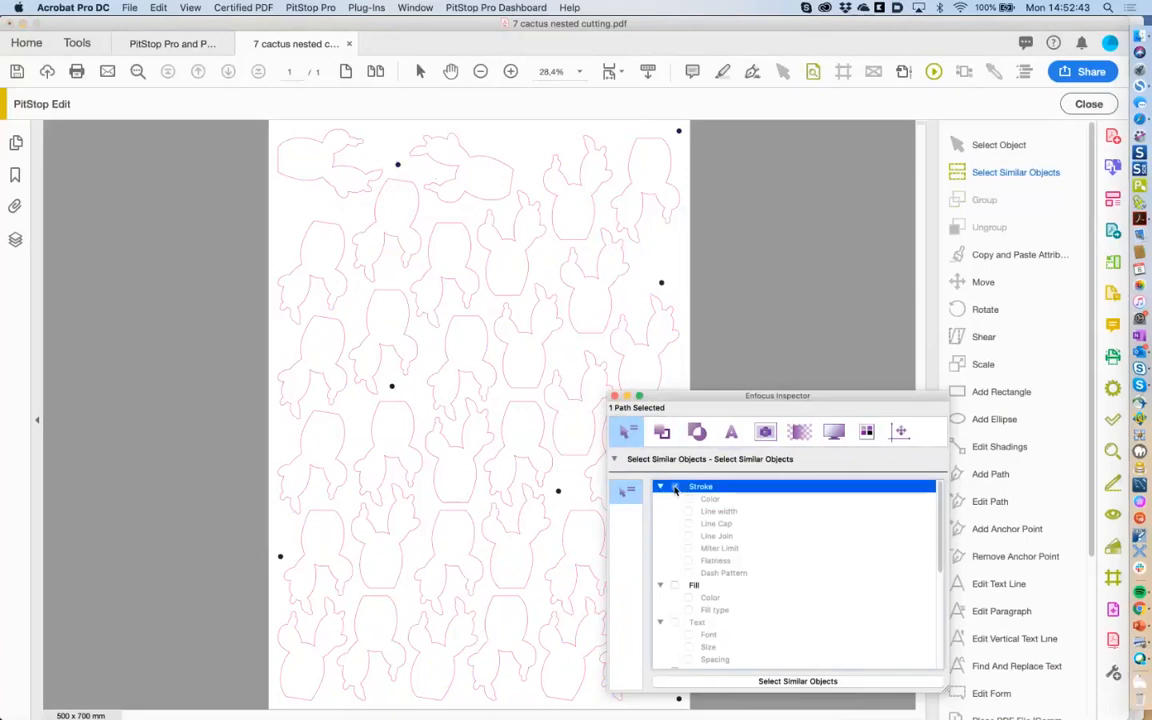
pyautogui.click(688, 597)
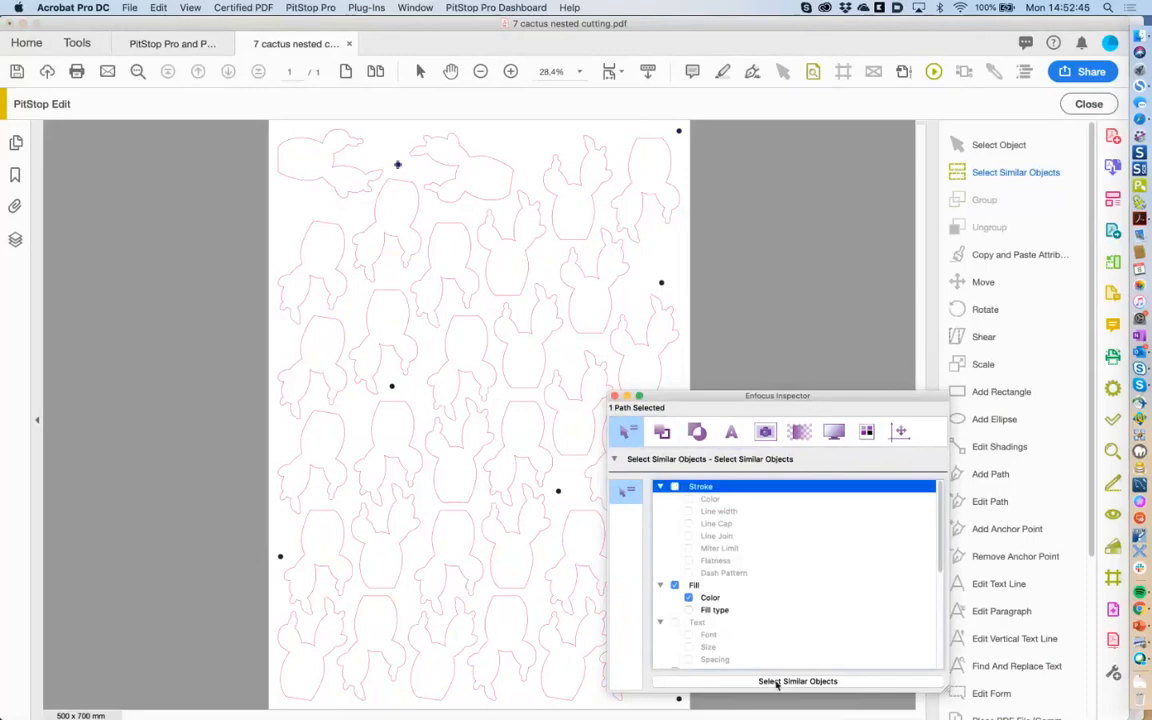
pyautogui.click(777, 681)
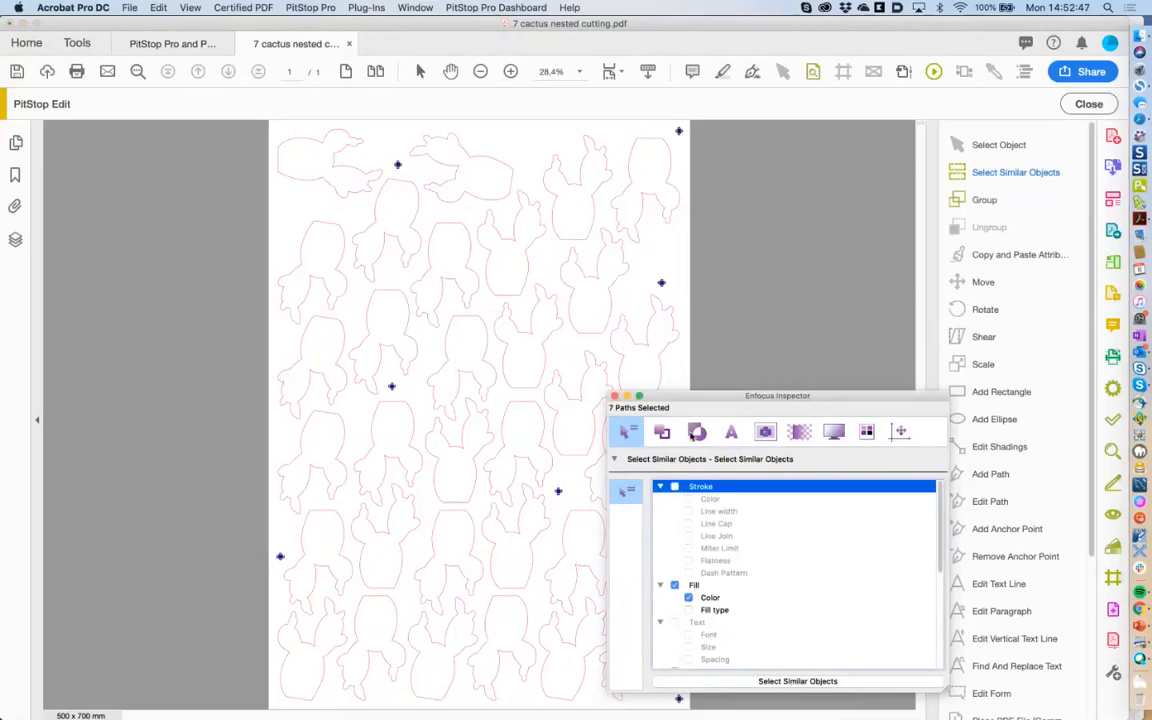
# Fill the seven selected dots with the Local 'Regmark' spot colour and close the PitStop inspector.
pyautogui.click(662, 431)
pyautogui.click(626, 493)
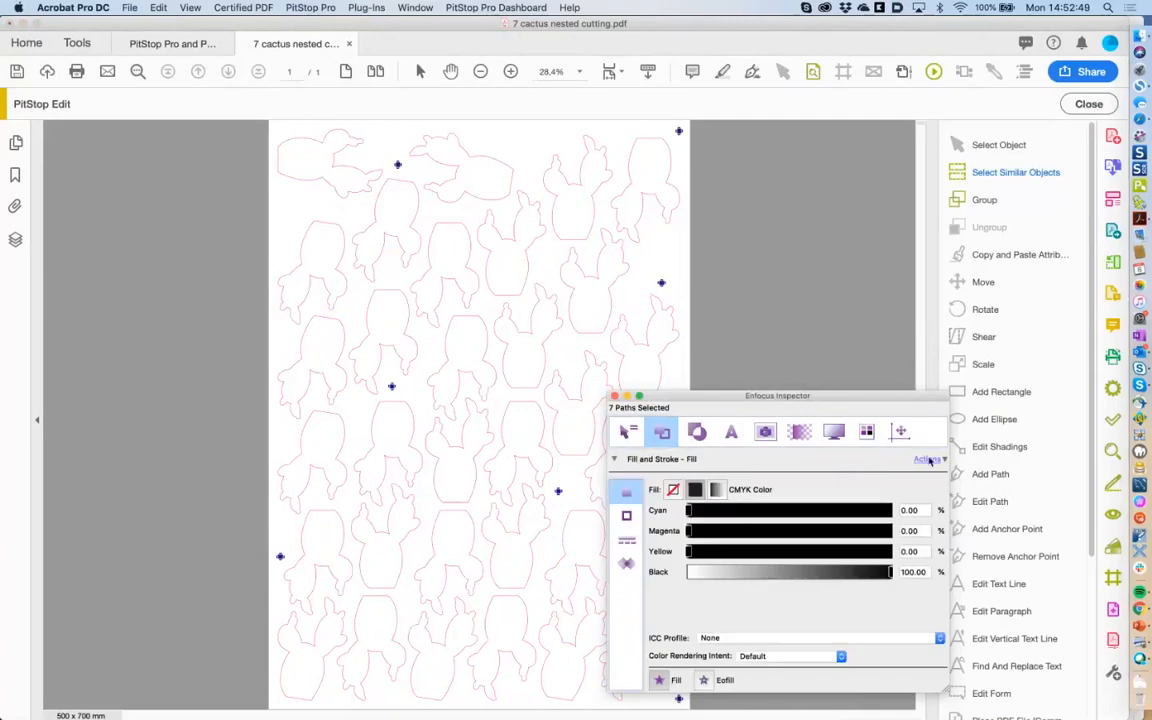
pyautogui.click(928, 459)
pyautogui.click(940, 615)
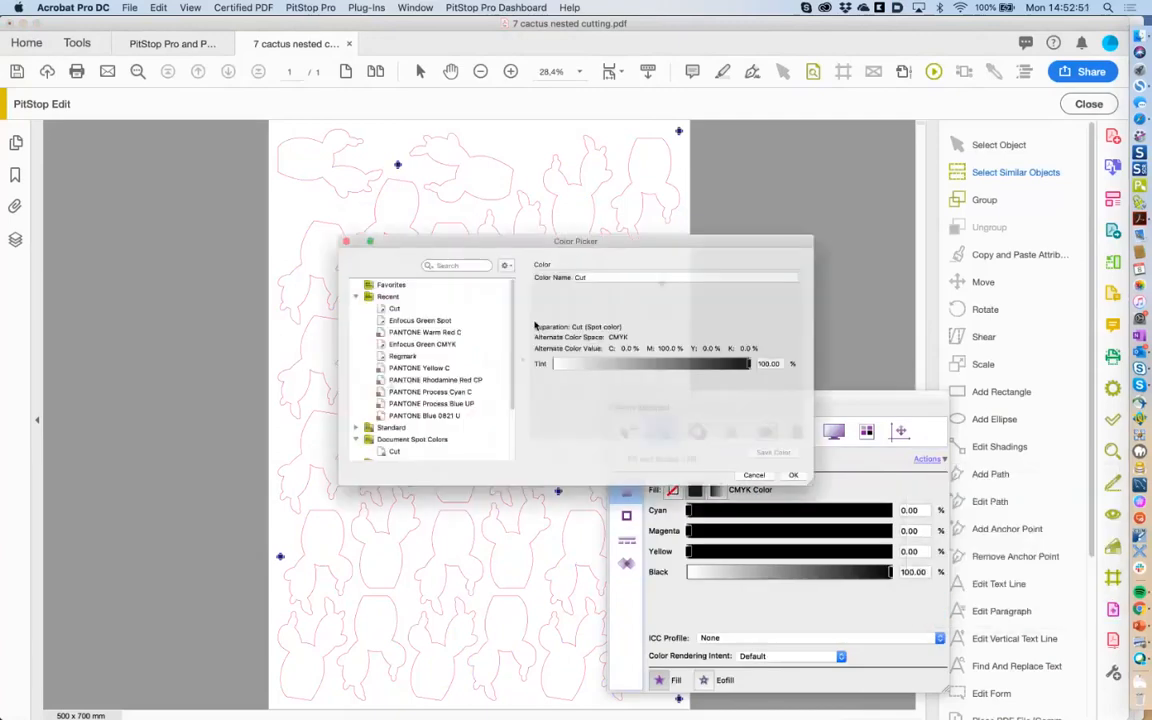
pyautogui.scroll(-3, 428, 388)
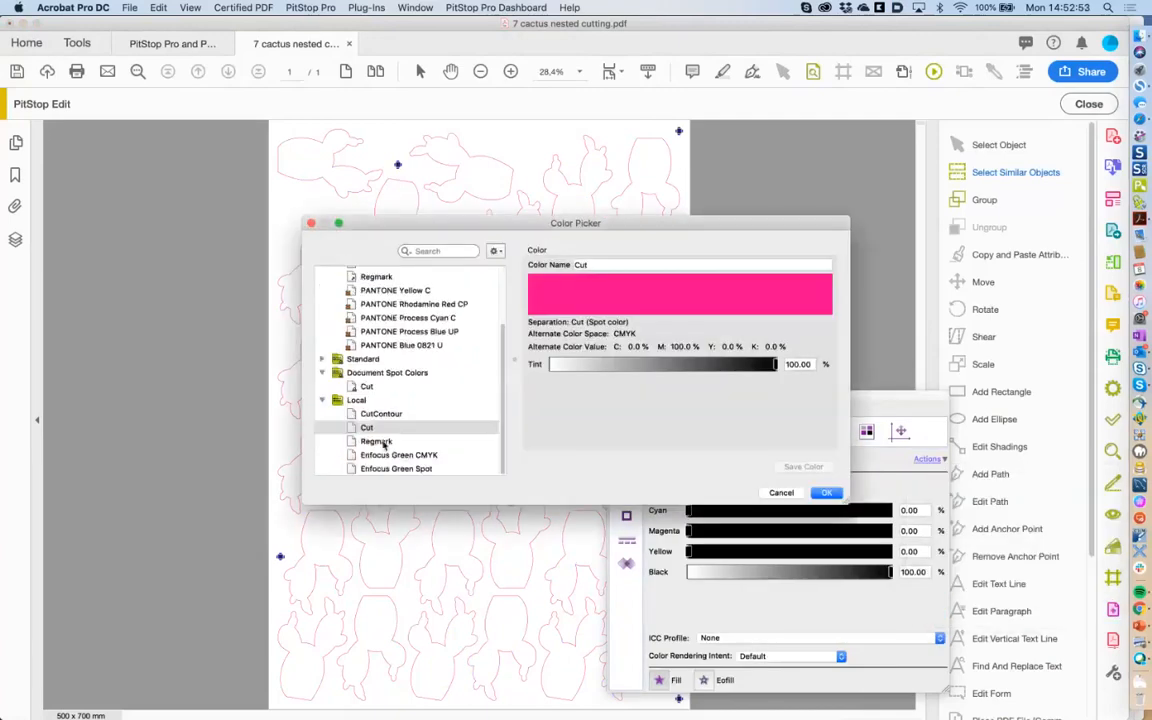
pyautogui.click(377, 441)
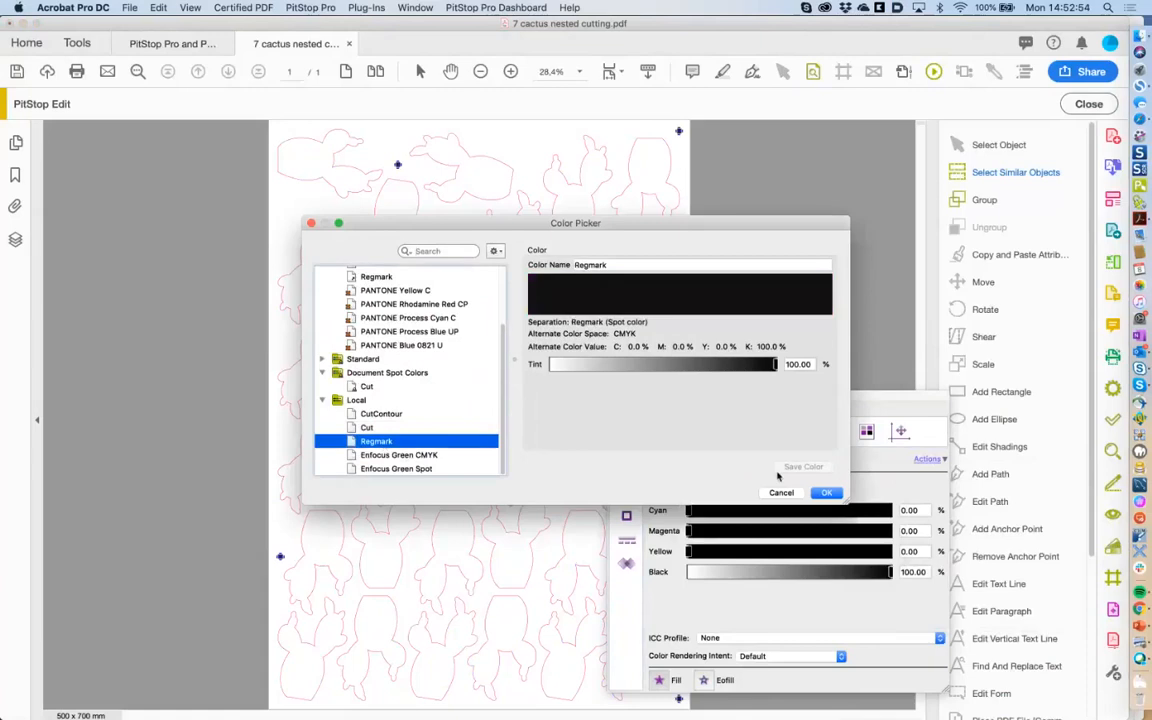
pyautogui.click(826, 492)
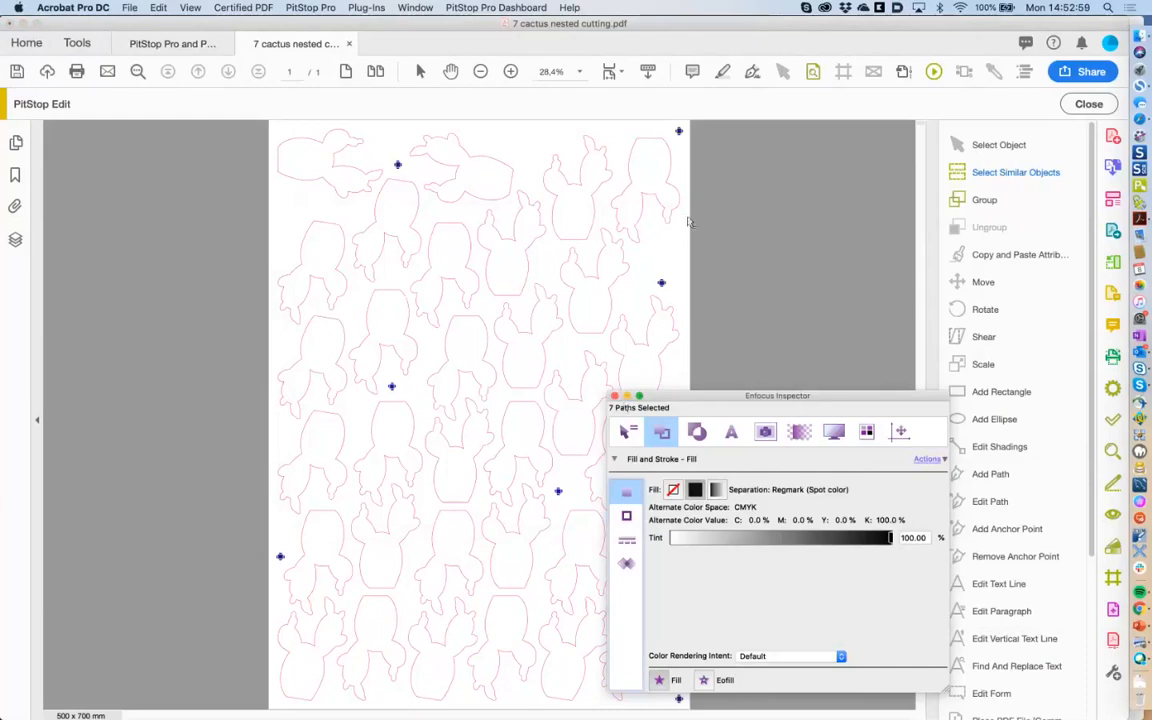
pyautogui.click(980, 146)
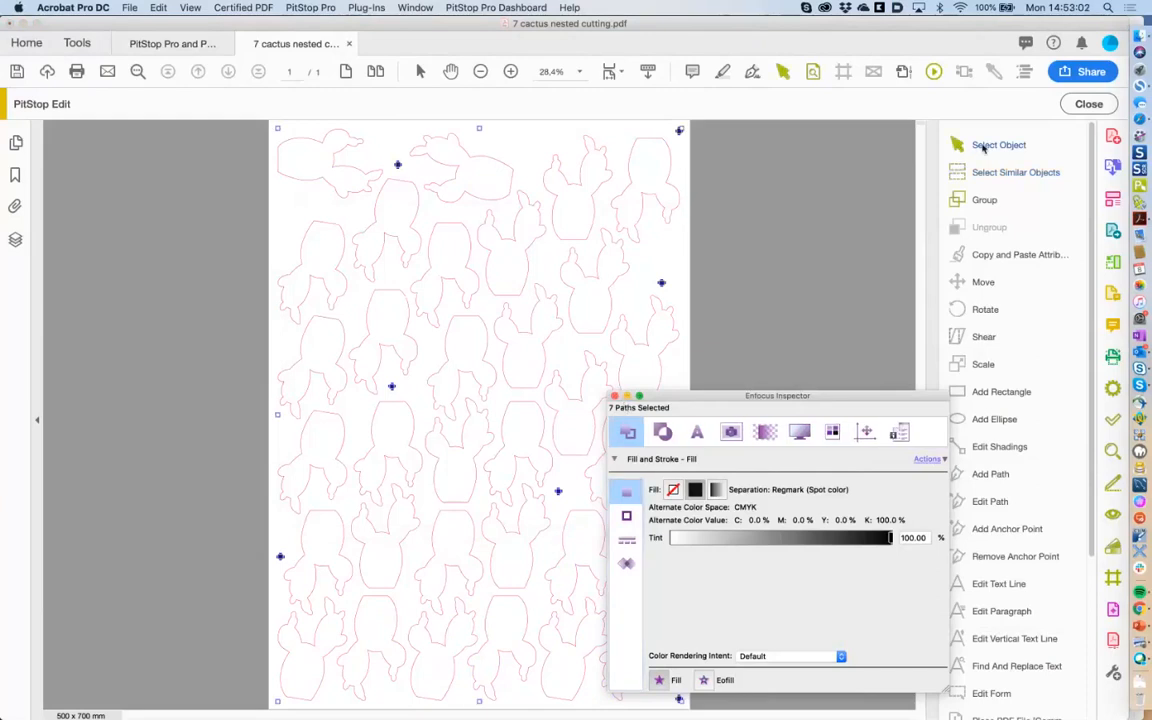
pyautogui.click(614, 396)
# Save the cactus file as '7 cactus nested cutting OK', then close it and the PitStop training document.
pyautogui.click(873, 71)
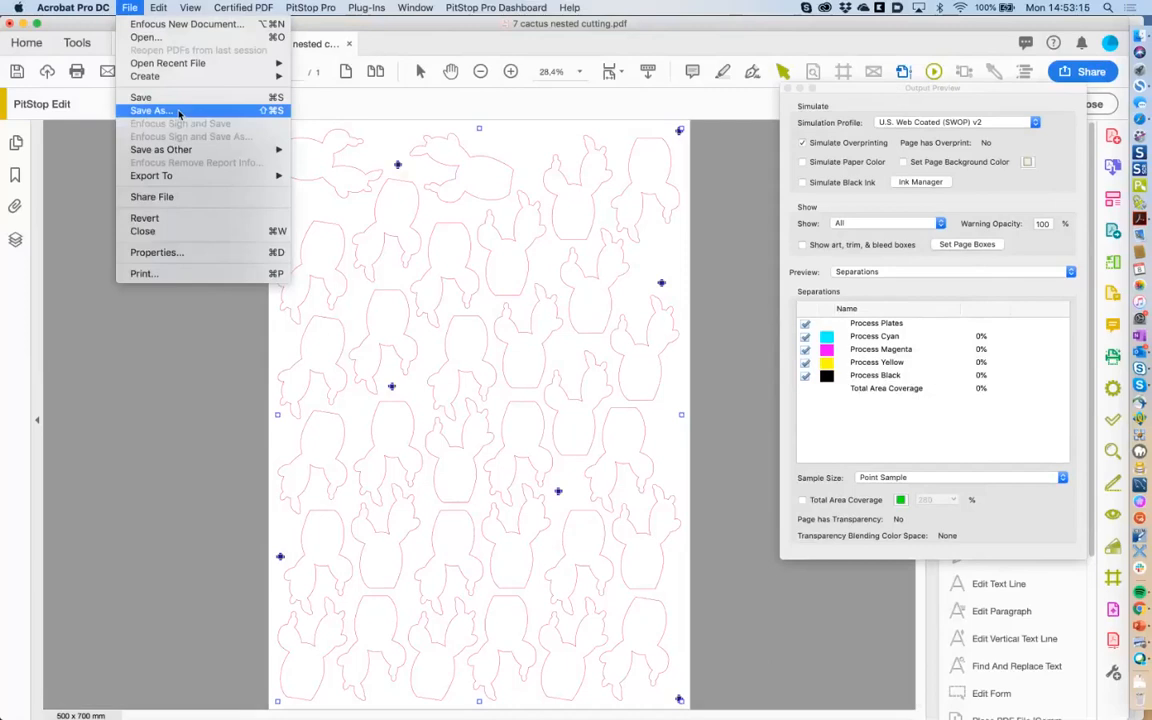
pyautogui.click(179, 111)
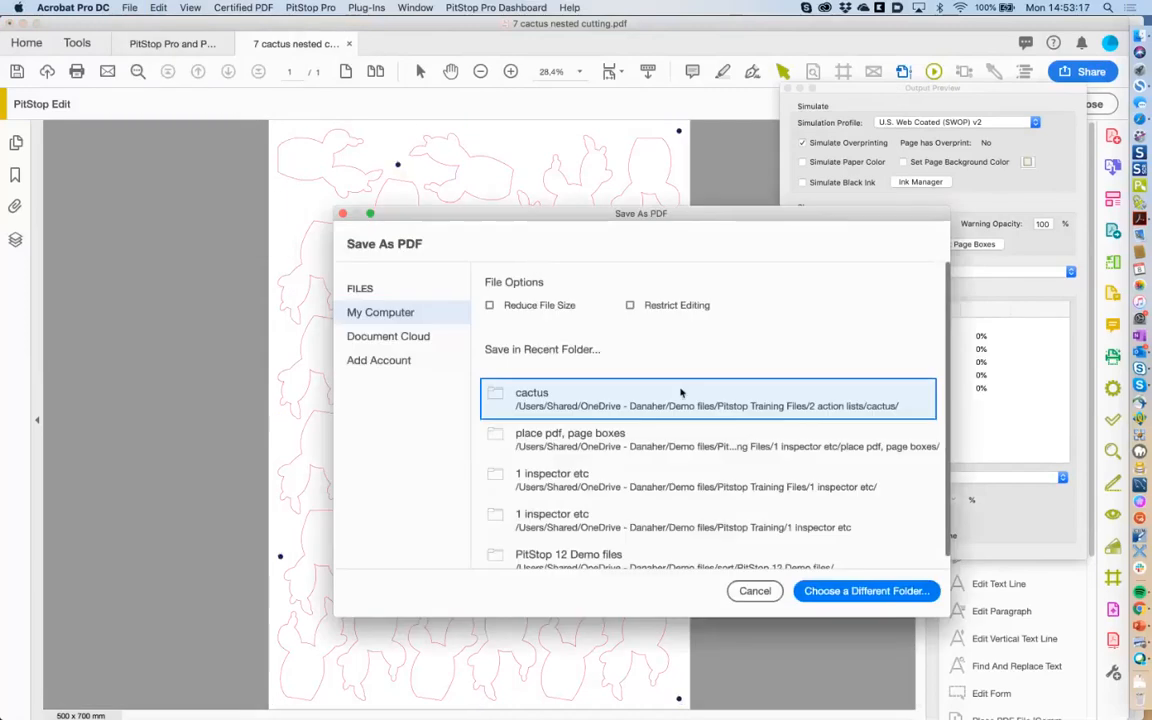
pyautogui.click(680, 397)
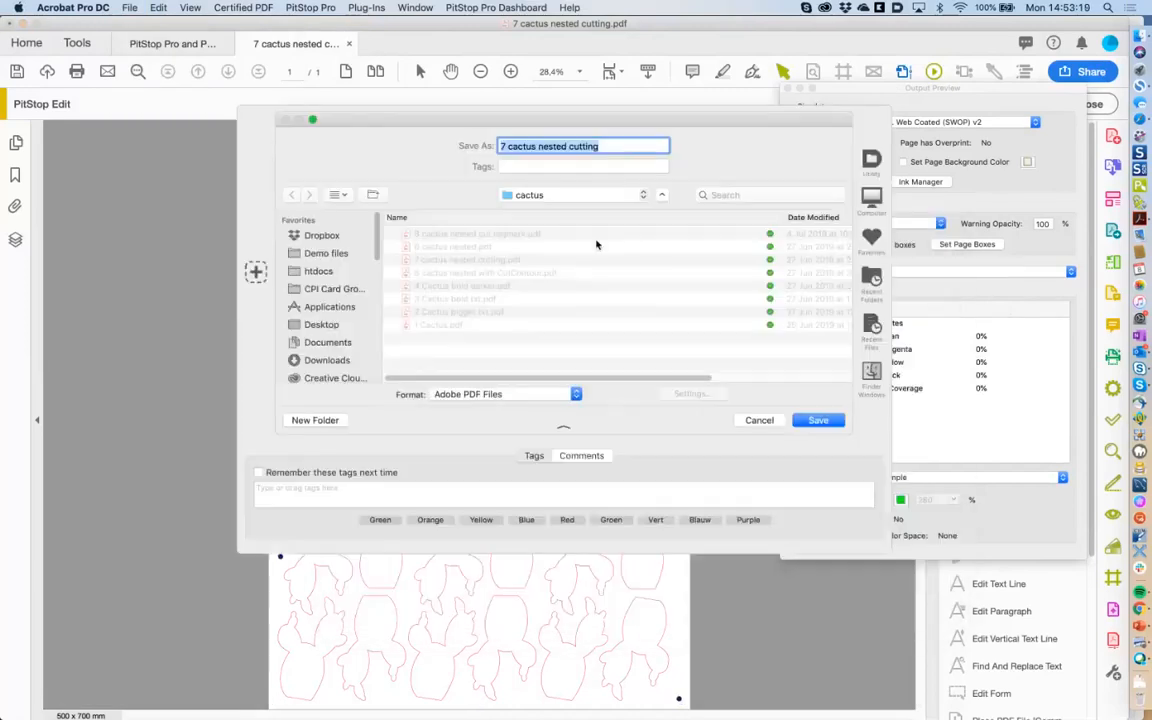
pyautogui.click(618, 148)
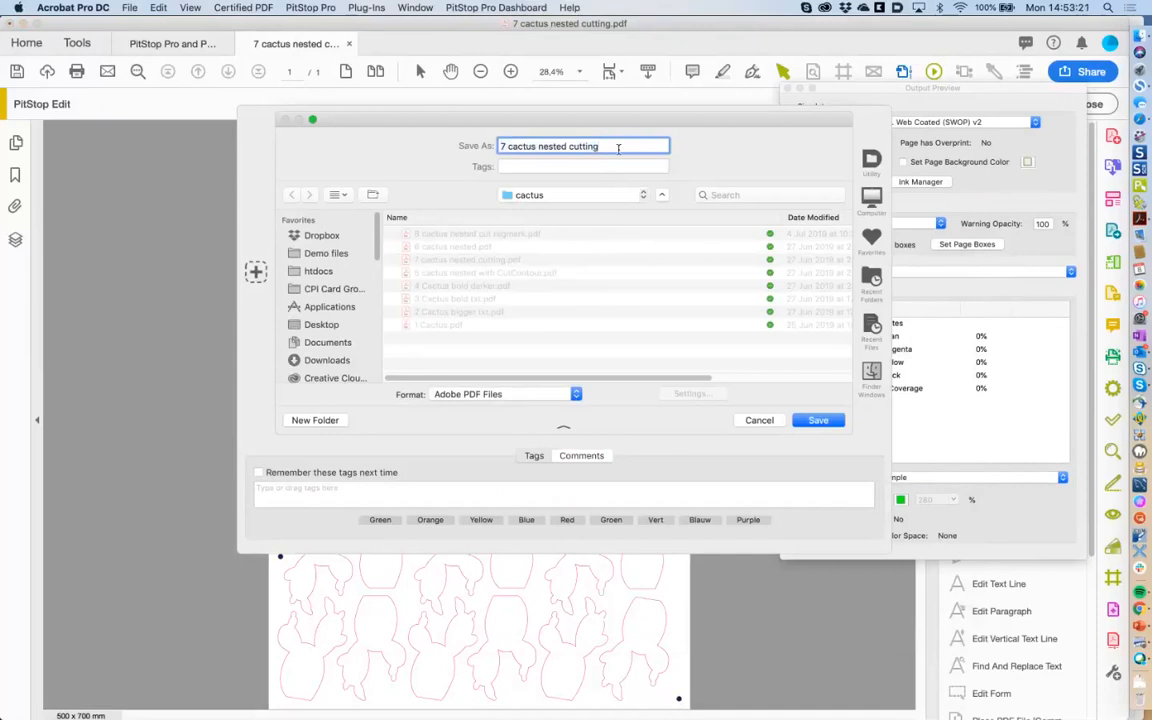
pyautogui.write('OK')
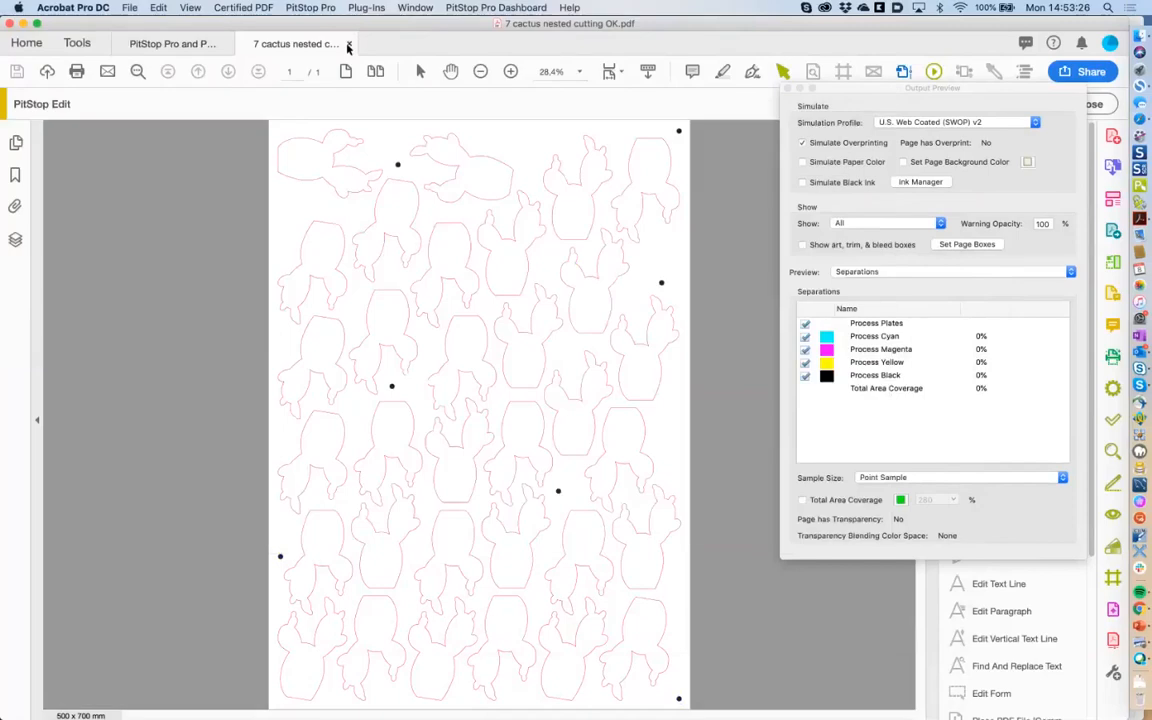
pyautogui.click(347, 44)
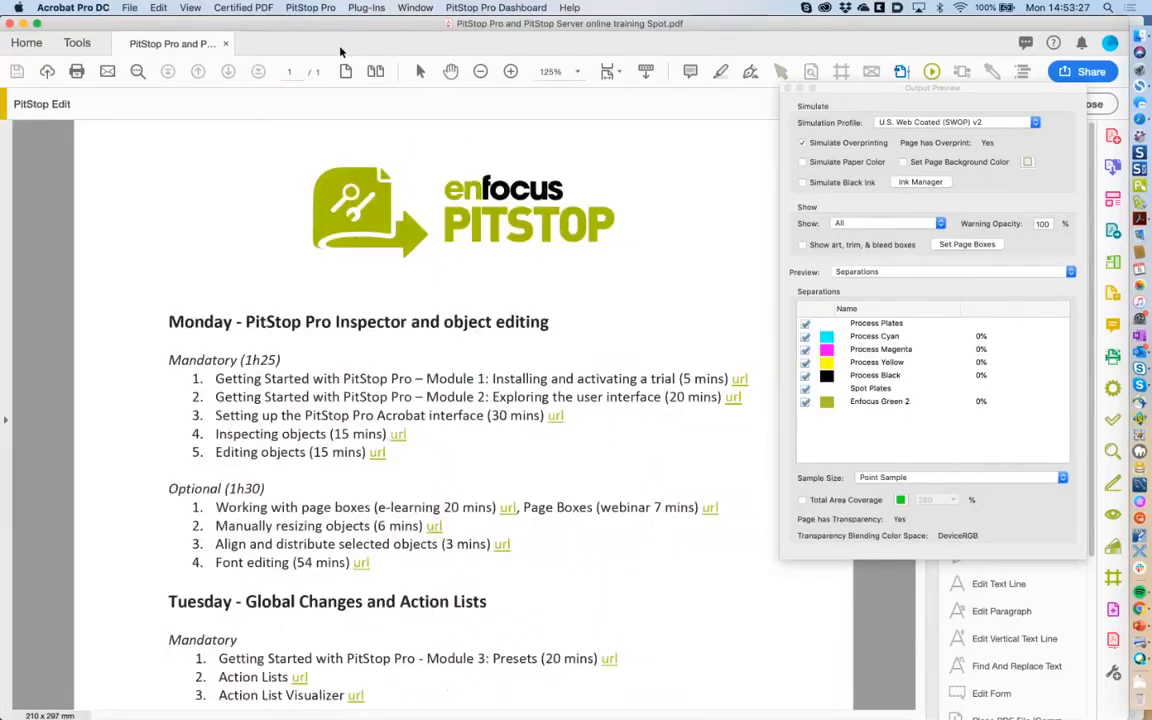
pyautogui.click(226, 44)
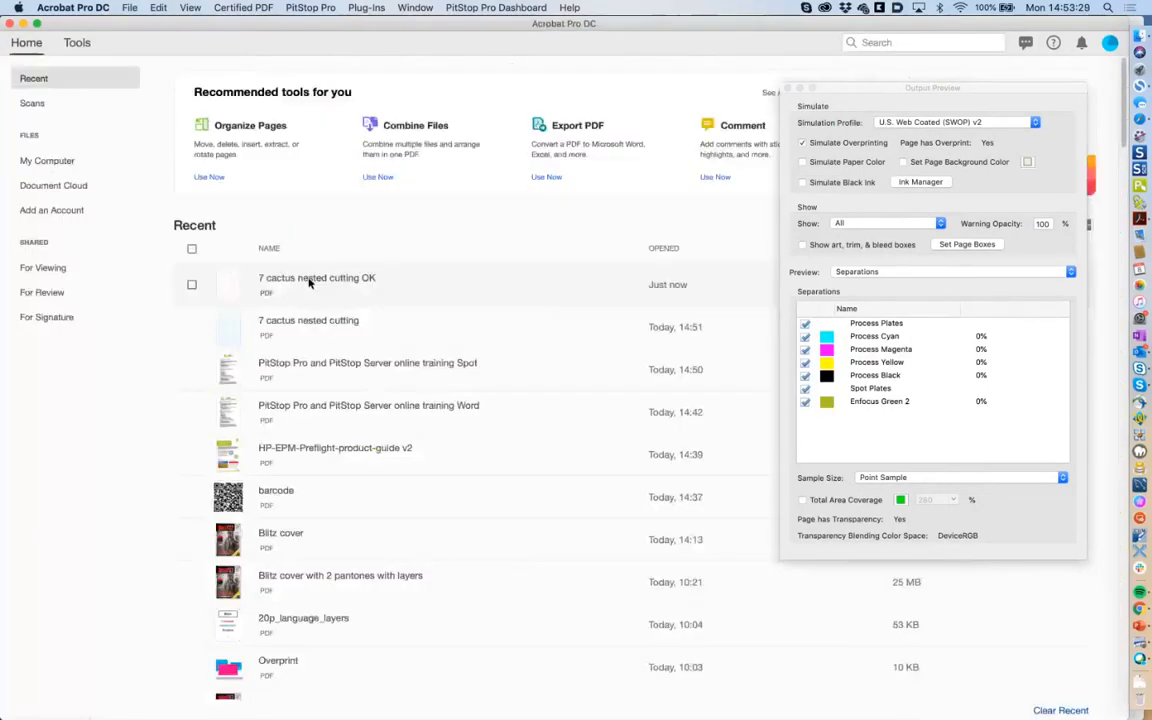
# Reopen '7 cactus nested cutting OK' from Recent, confirm Cut and Regmark separations, then close Output Preview.
pyautogui.click(310, 283)
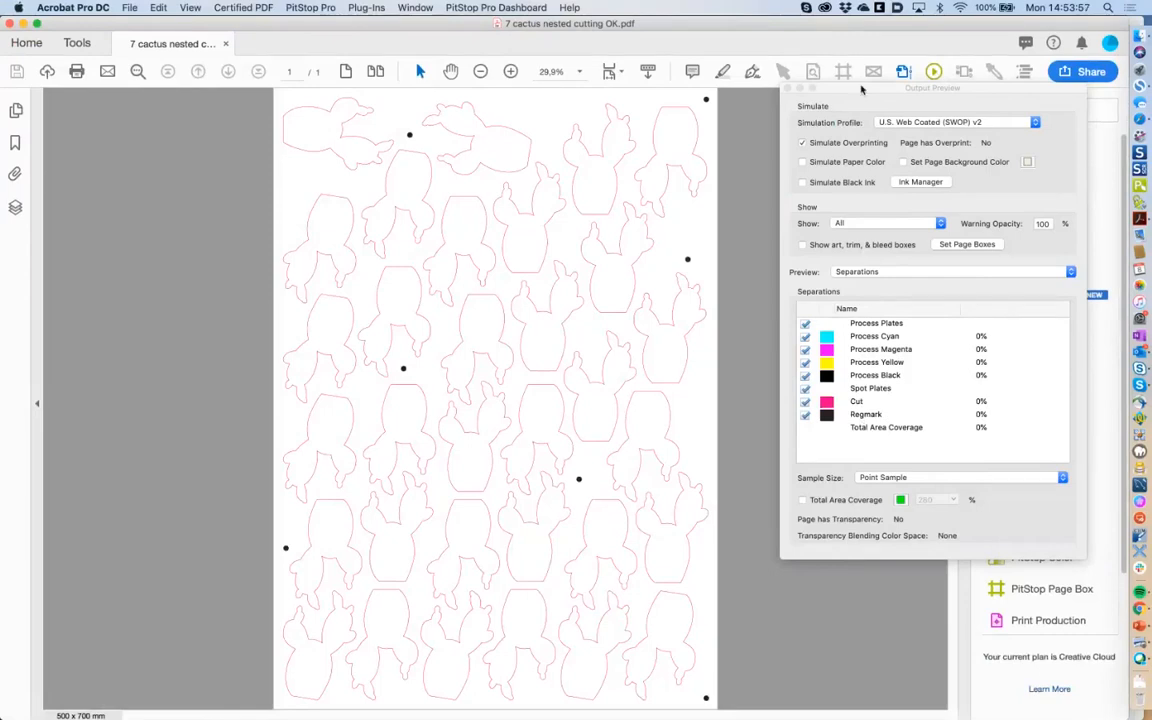
pyautogui.moveTo(862, 90); pyautogui.dragTo(855, 112)
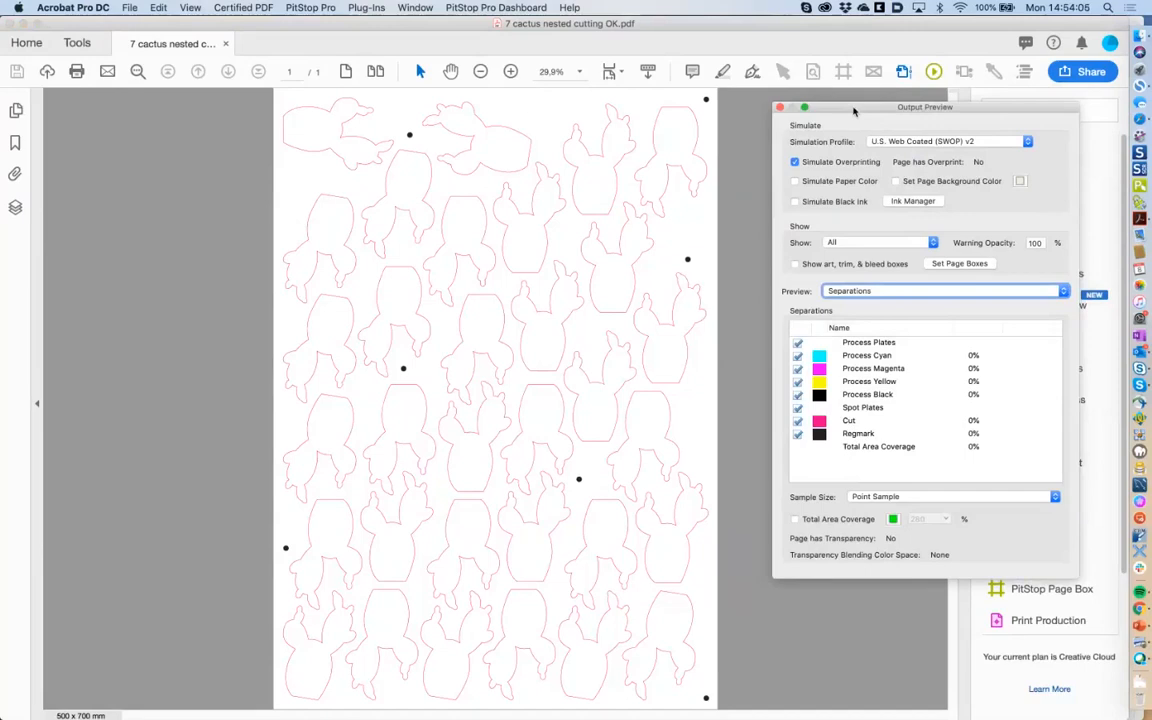
pyautogui.click(780, 107)
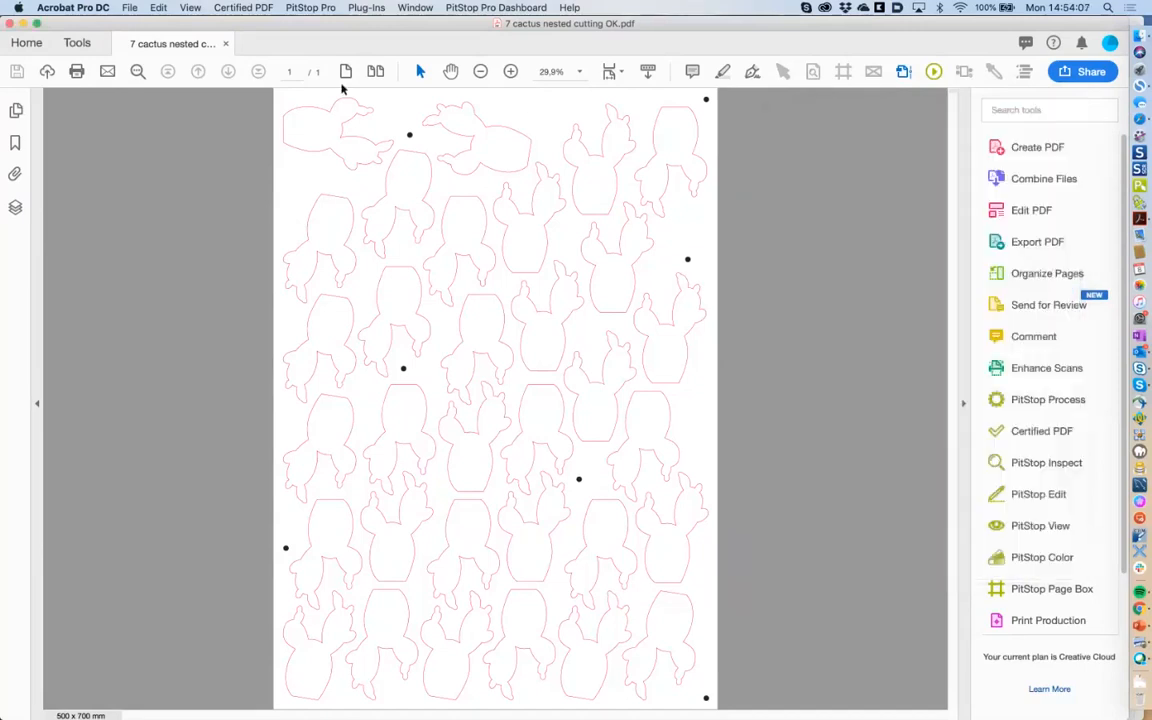
# Close the cactus OK file and open HP-EPM-Preflight-product-guide v2.pdf from the 'place pdf, page boxes' folder.
pyautogui.press('super+w')
pyautogui.press('super+Tab')
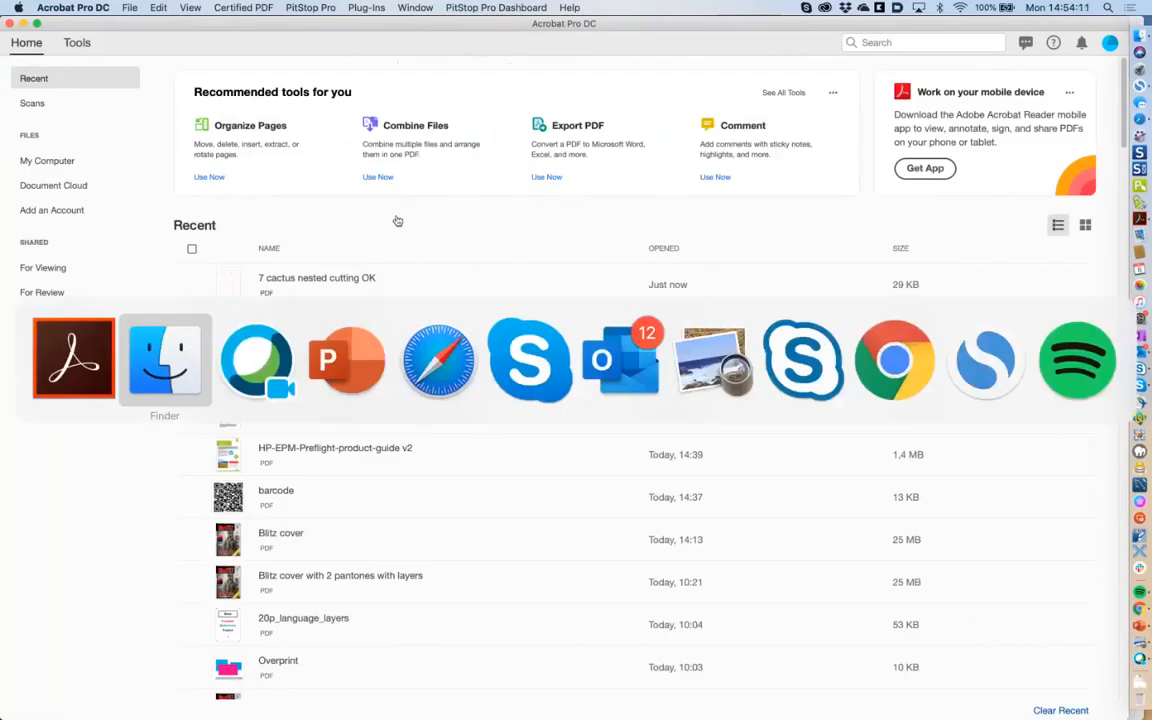
pyautogui.press('Escape')
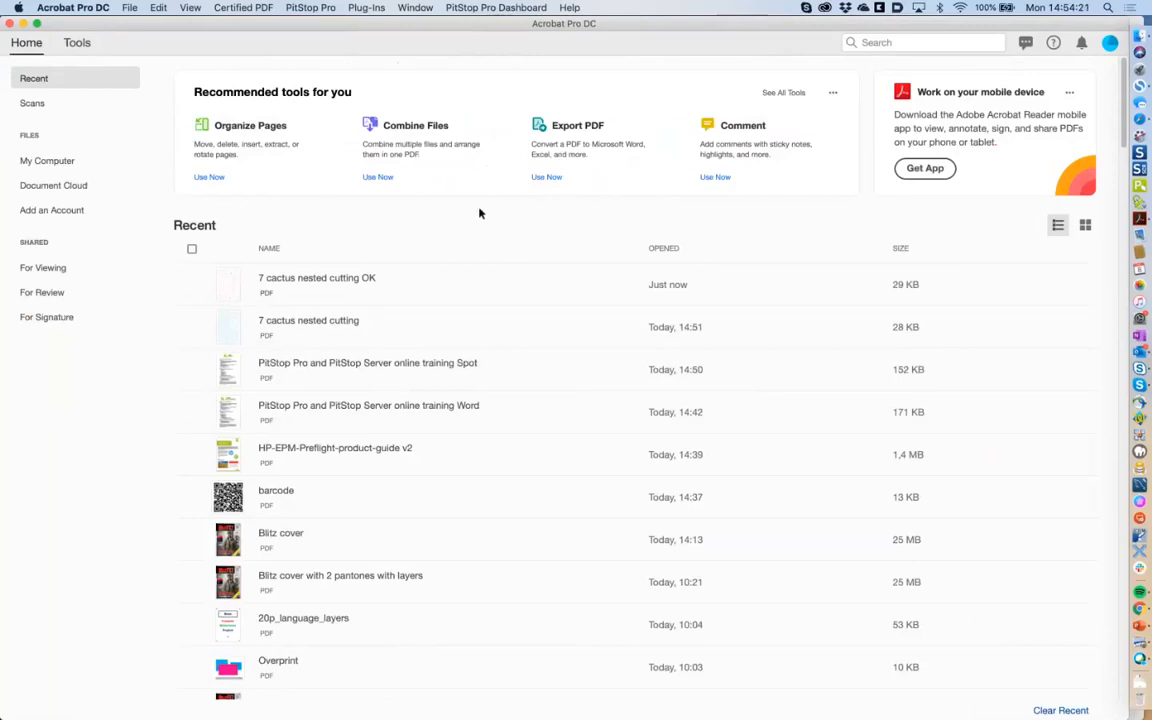
pyautogui.click(1137, 36)
pyautogui.press('Left')
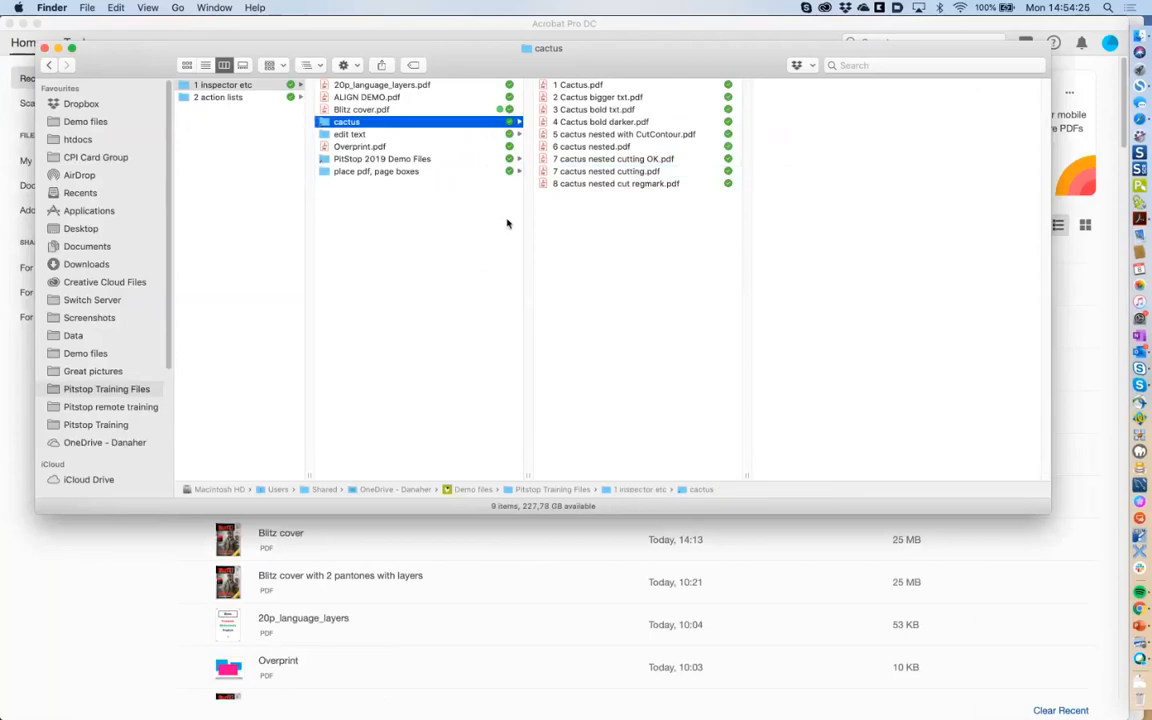
pyautogui.click(388, 171)
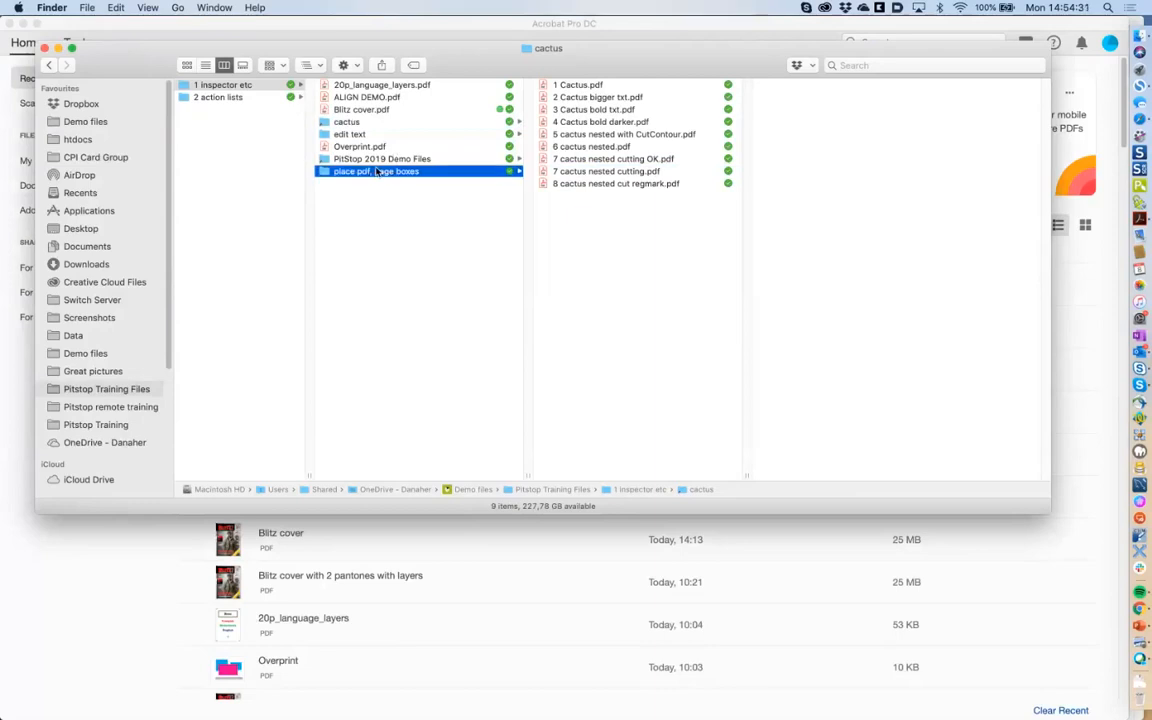
pyautogui.doubleClick(603, 111)
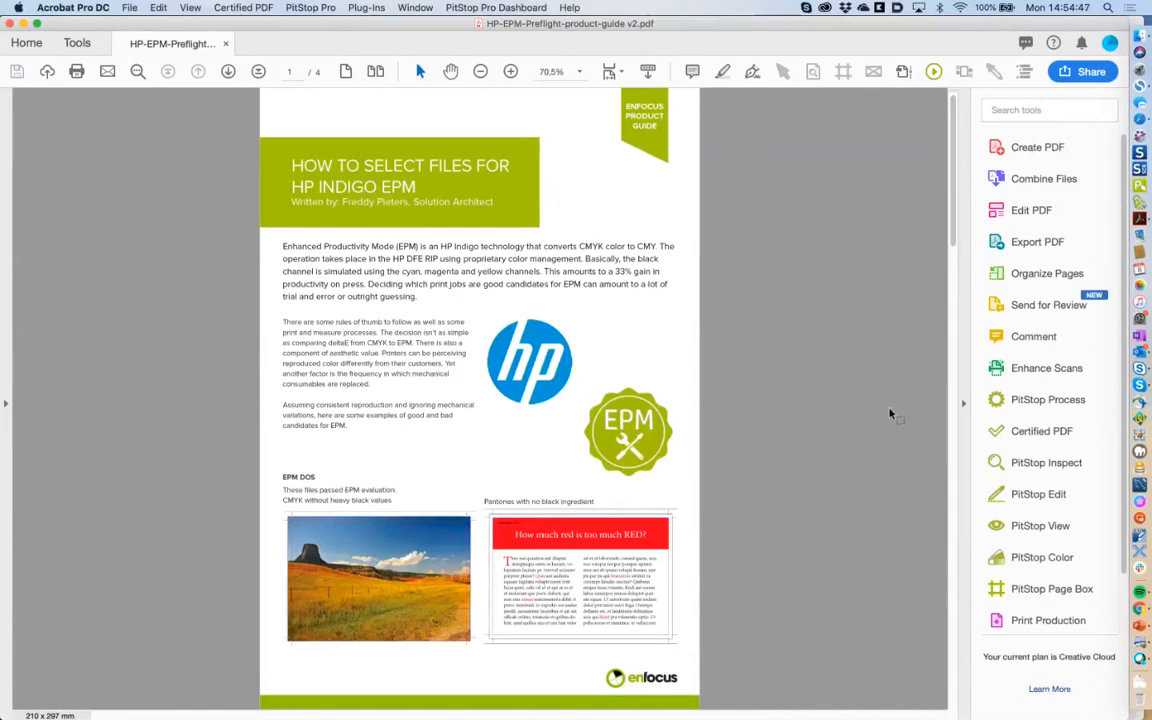
pyautogui.scroll(-10, 920, 430)
pyautogui.scroll(-10, 950, 450)
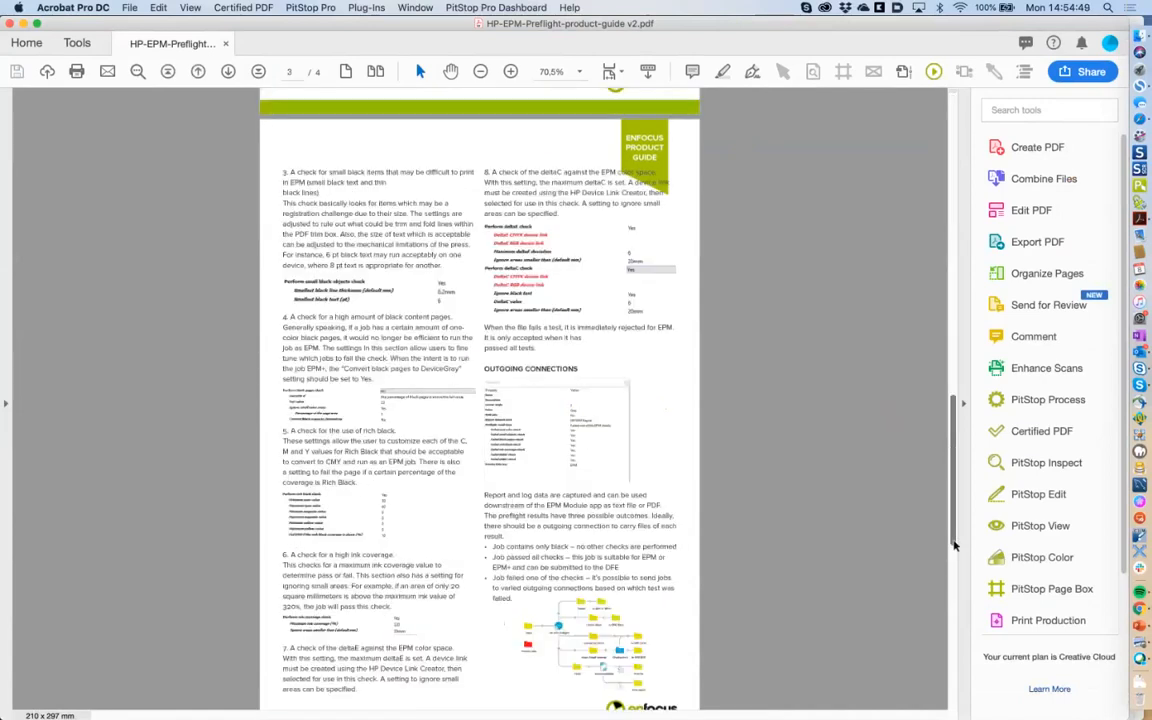
pyautogui.scroll(-10, 950, 540)
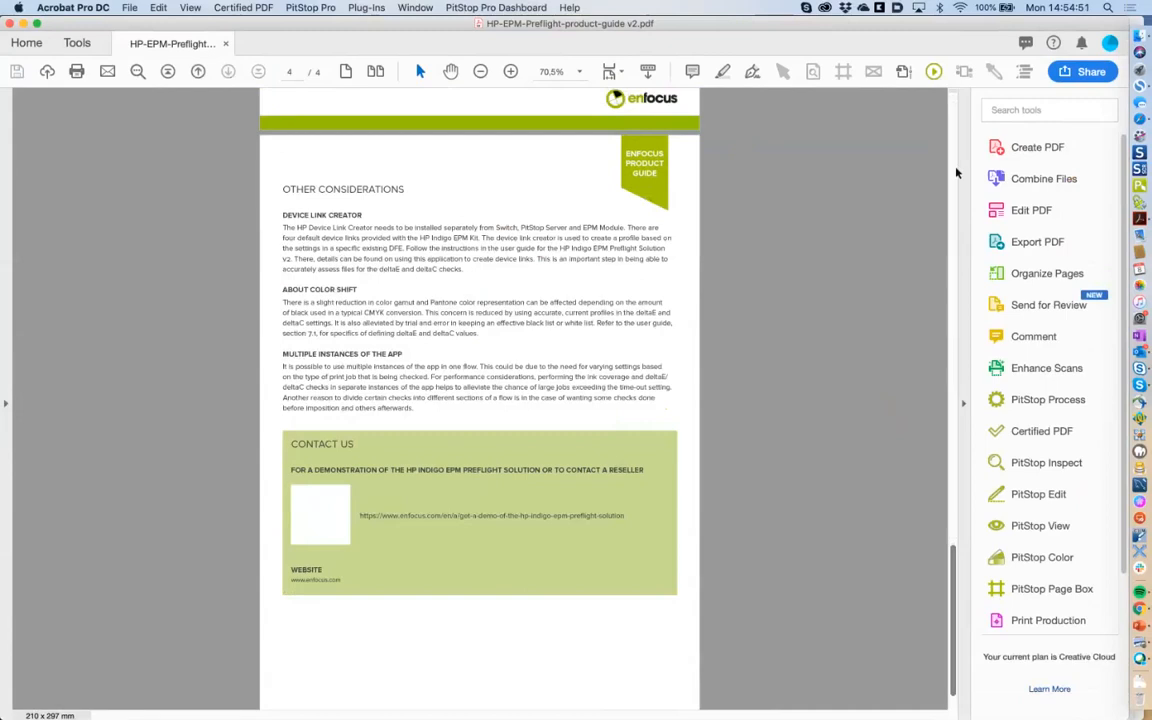
pyautogui.scroll(20, 956, 160)
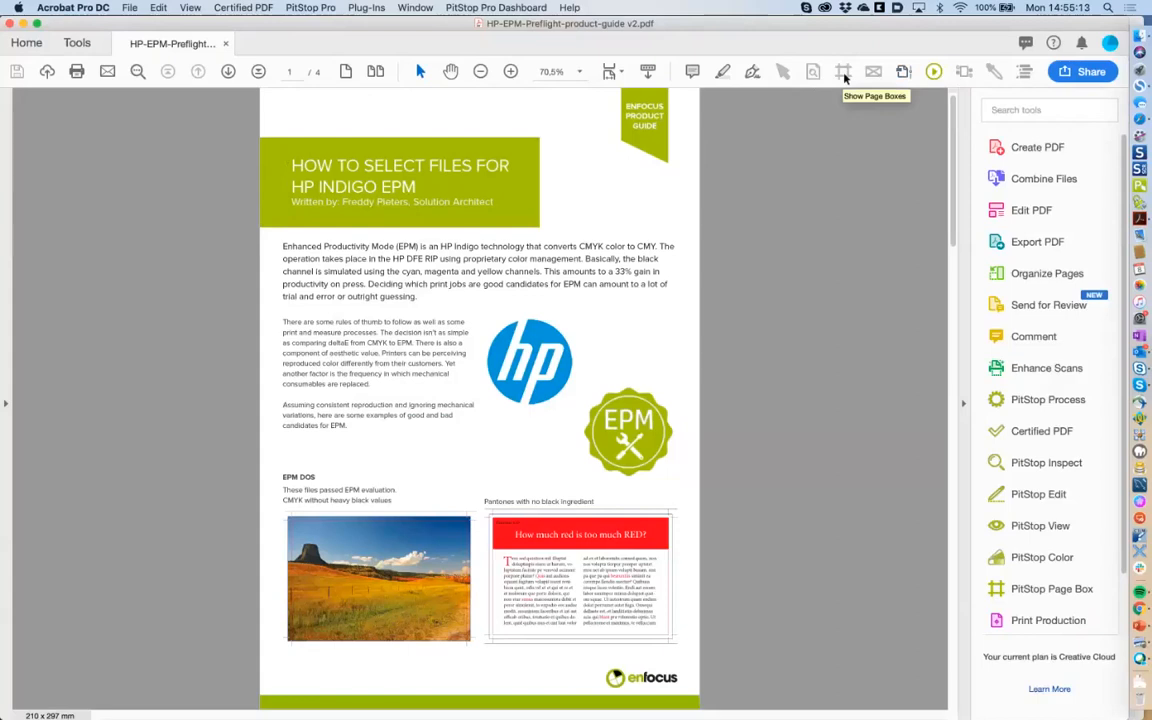
# Open PitStop View and turn on Show Page Boxes to outline the HP guide's first page.
pyautogui.click(1040, 525)
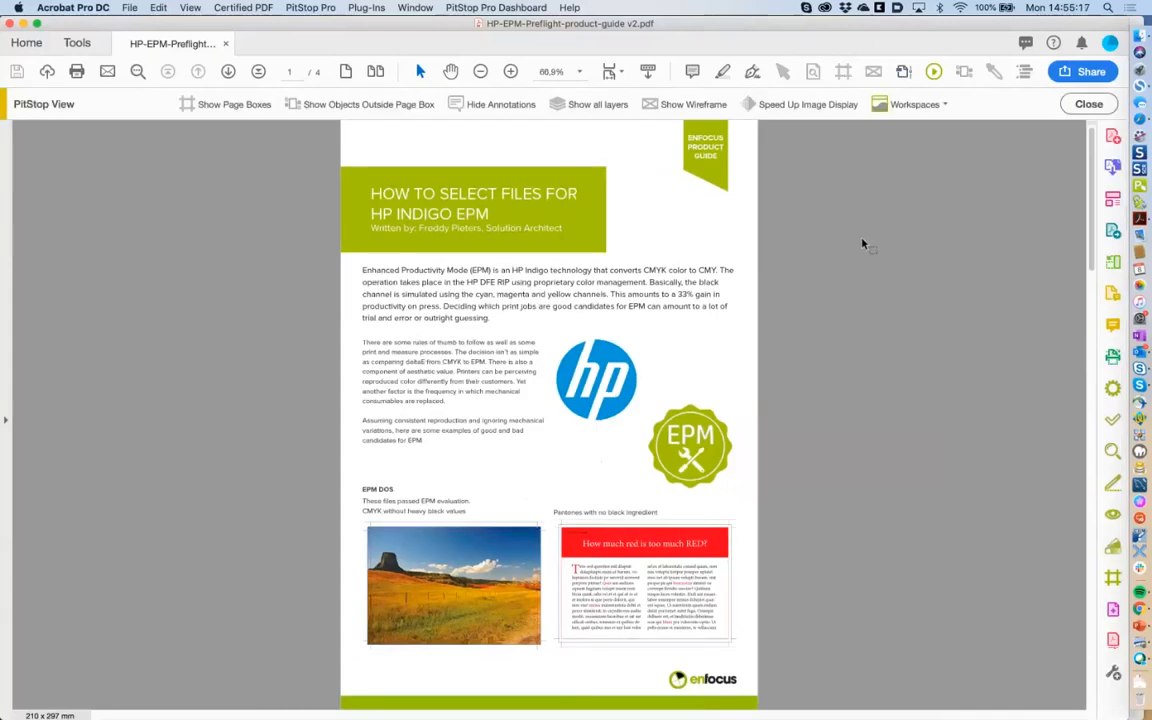
pyautogui.click(241, 107)
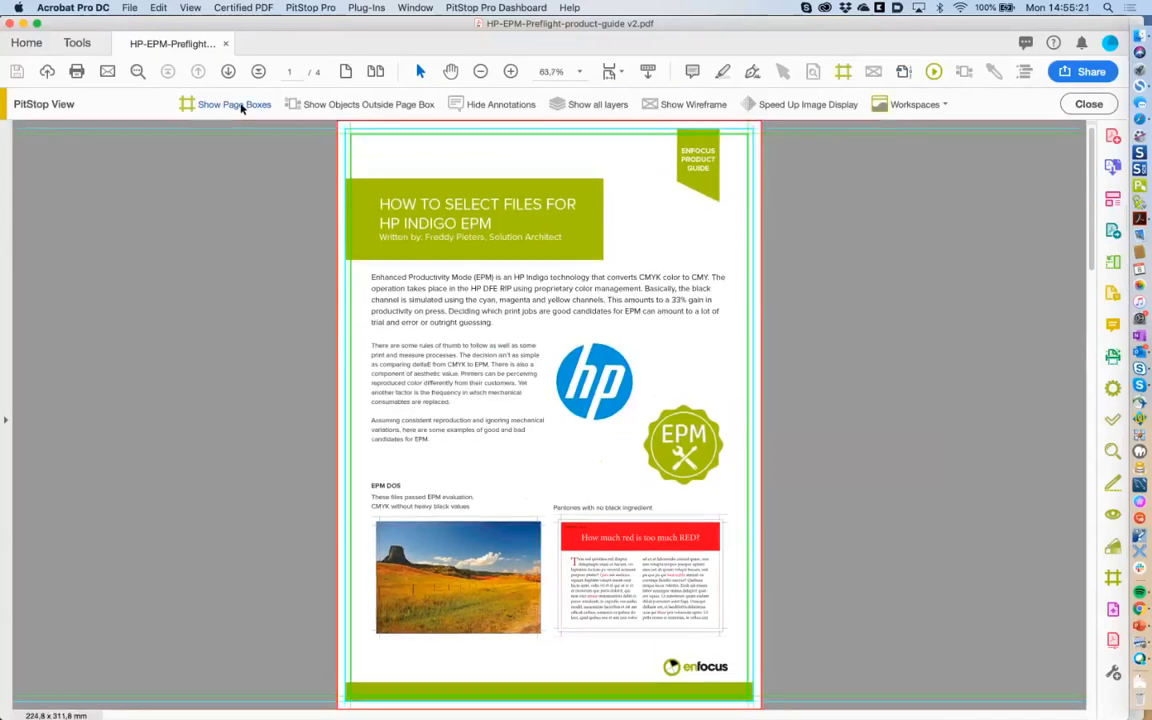
pyautogui.click(241, 107)
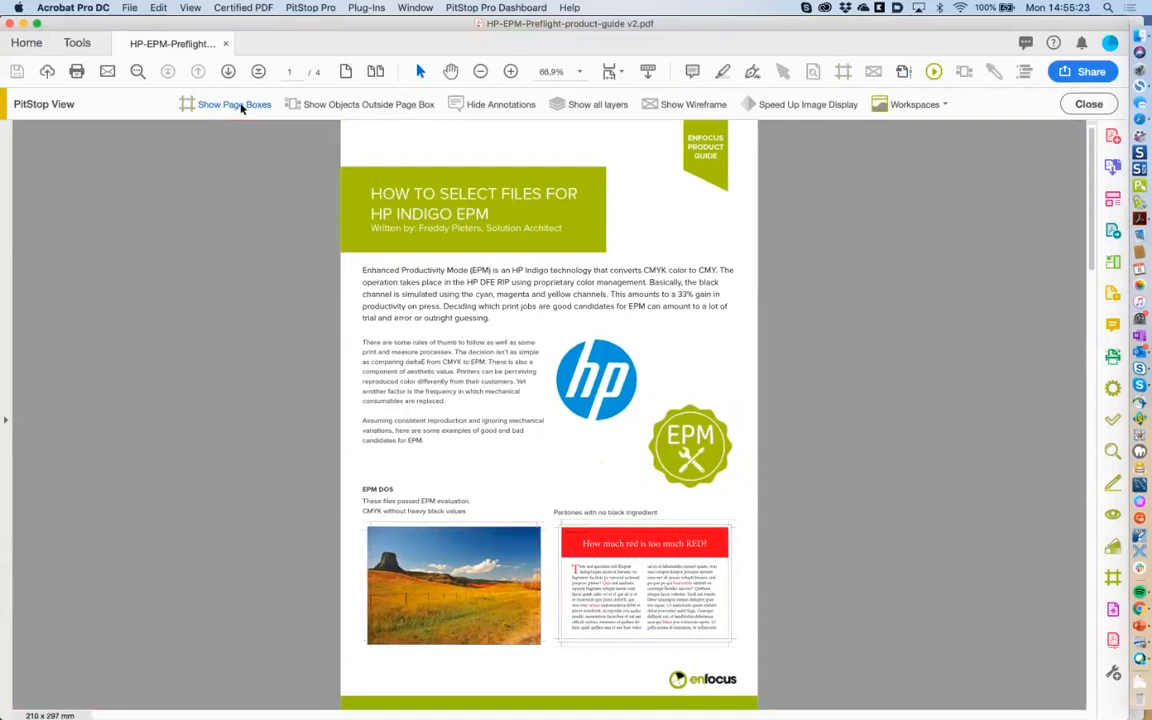
pyautogui.click(241, 107)
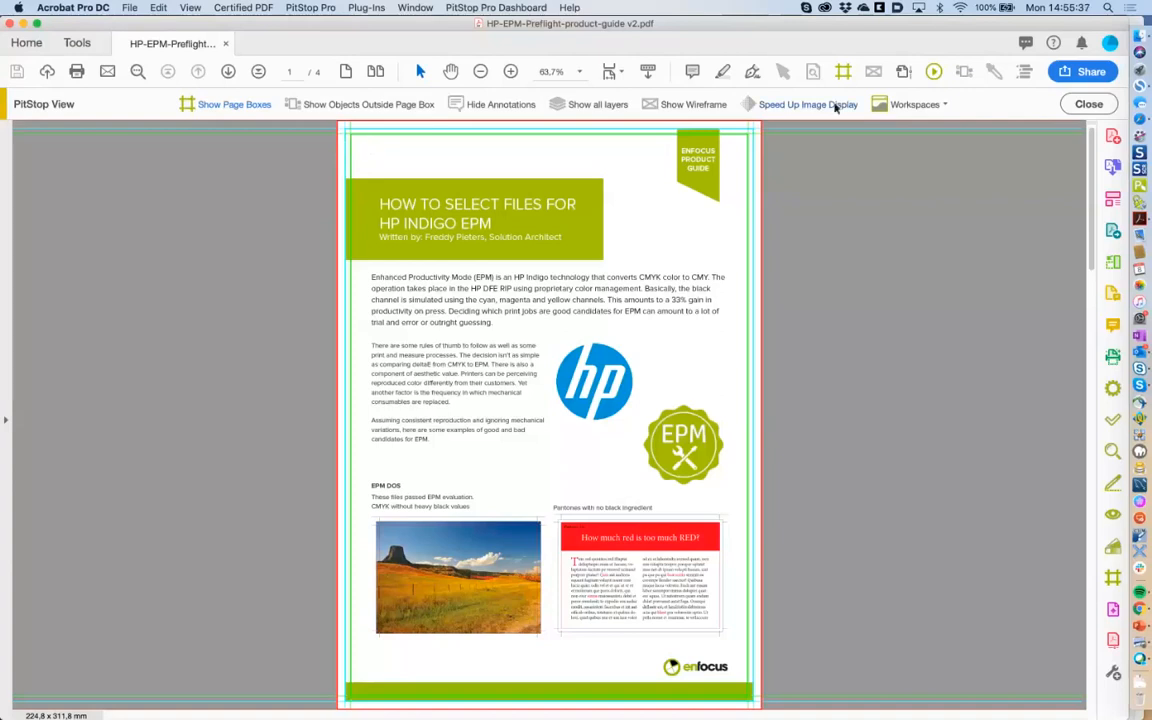
# Open the Enfocus Inspector's Edit Page Boxes for page 1 and check the Media Box and Art Box sizes.
pyautogui.click(785, 75)
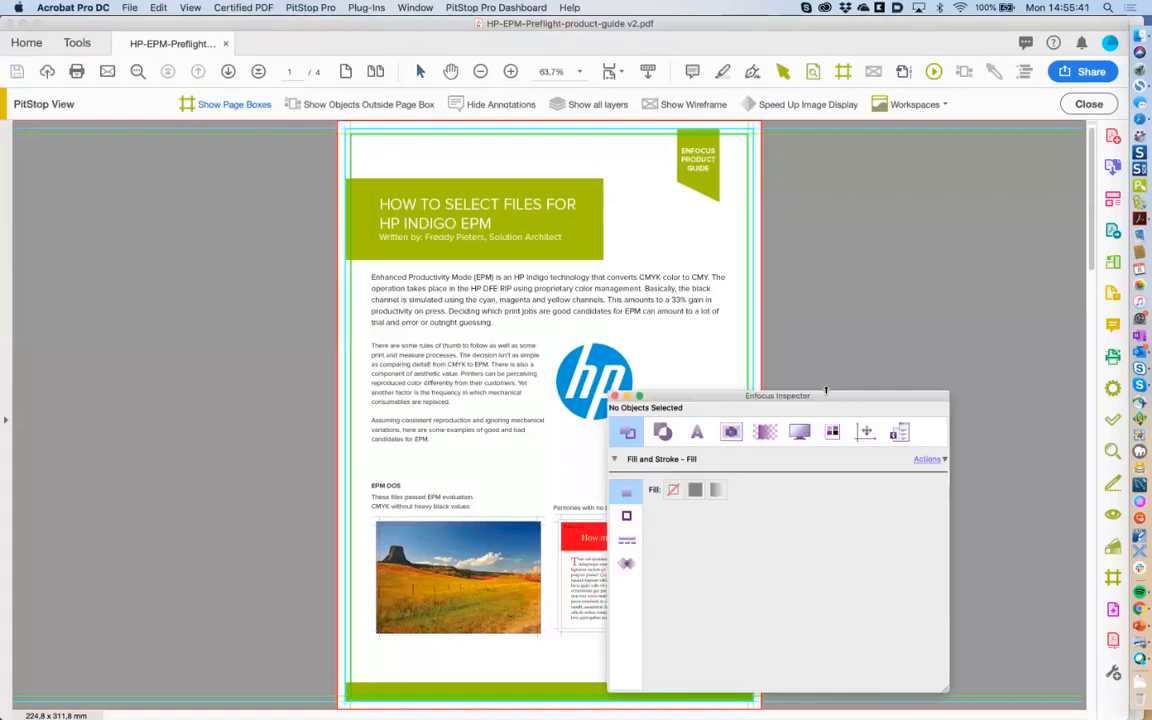
pyautogui.click(866, 340)
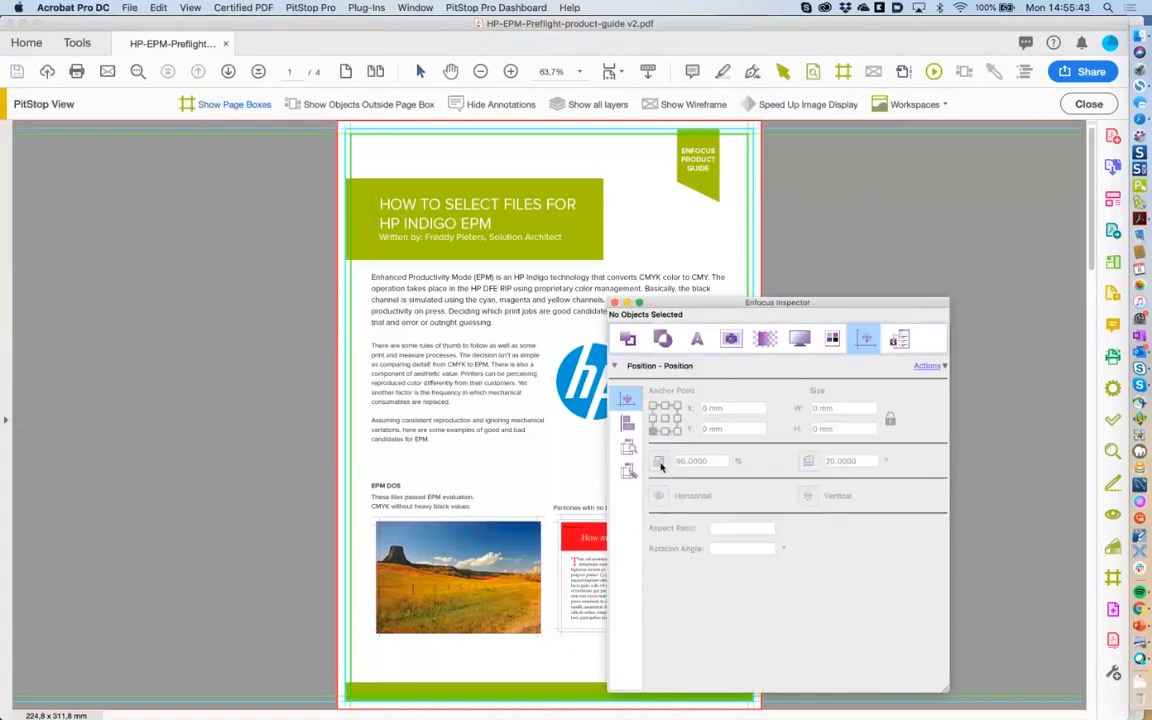
pyautogui.click(628, 470)
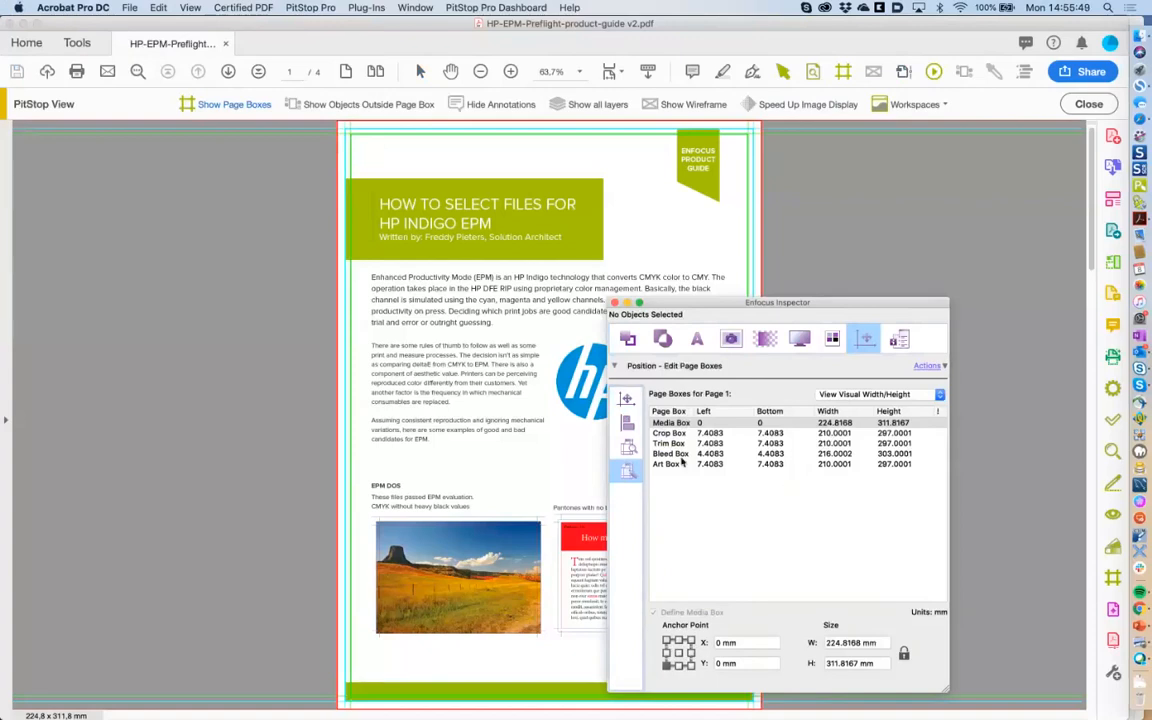
pyautogui.click(682, 423)
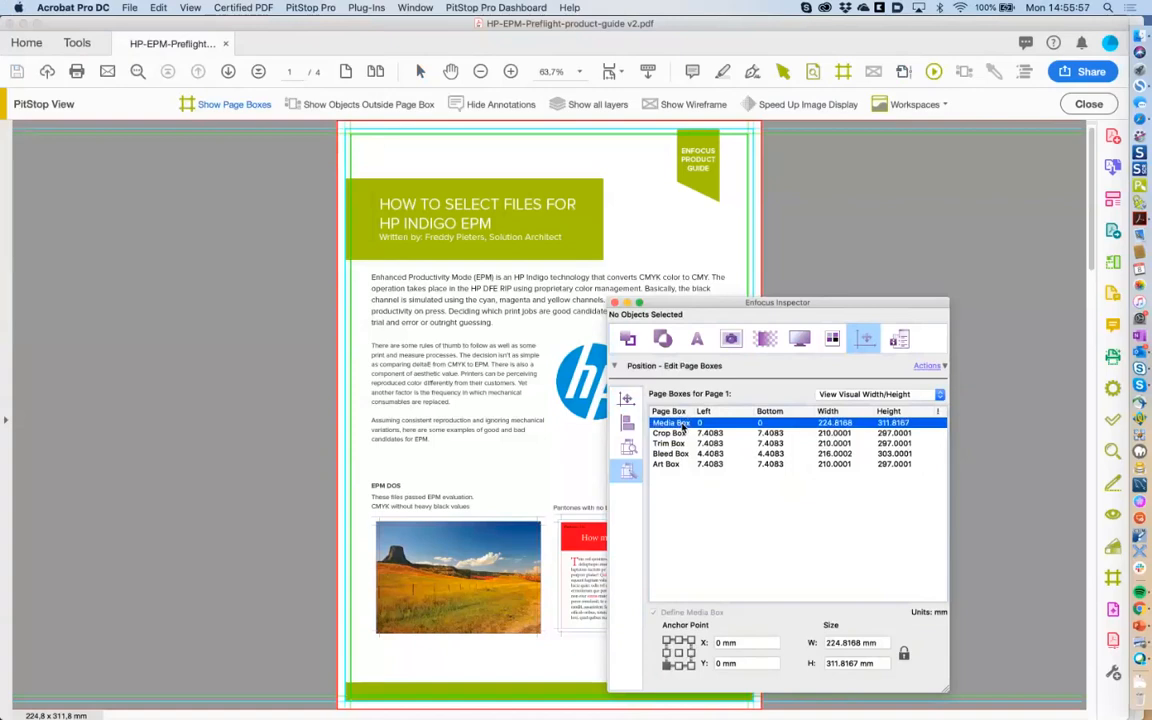
pyautogui.click(688, 465)
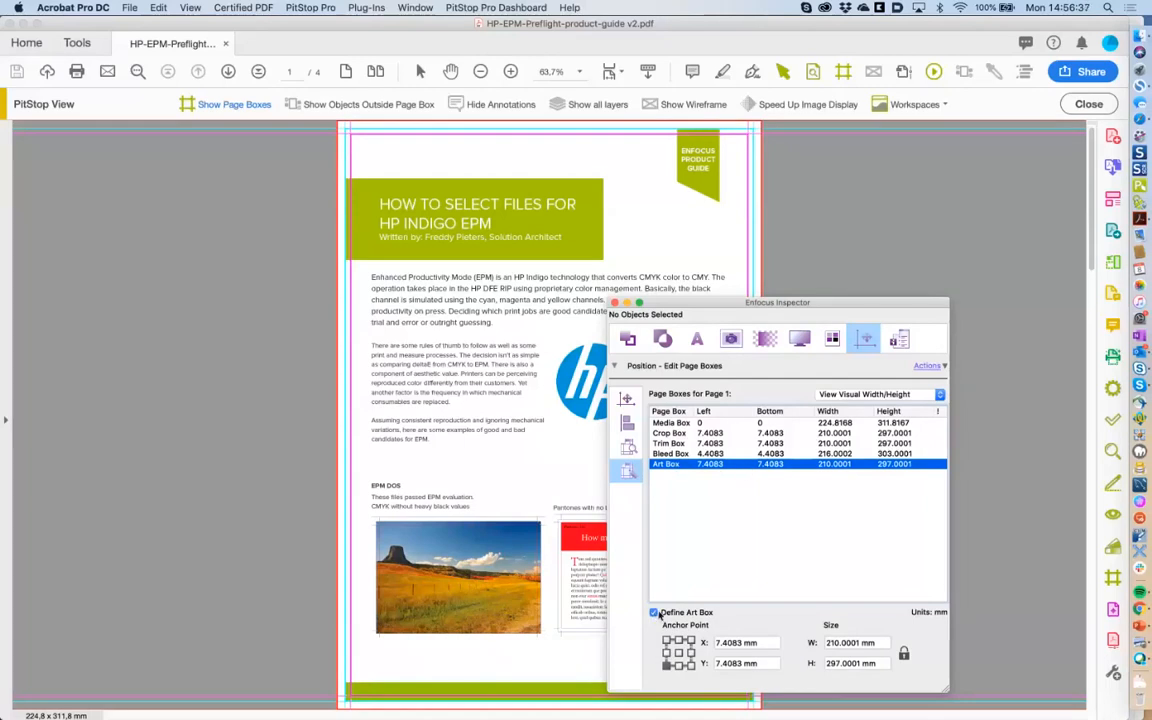
# Browse the page box Actions menu and dismiss it without choosing a command.
pyautogui.click(928, 367)
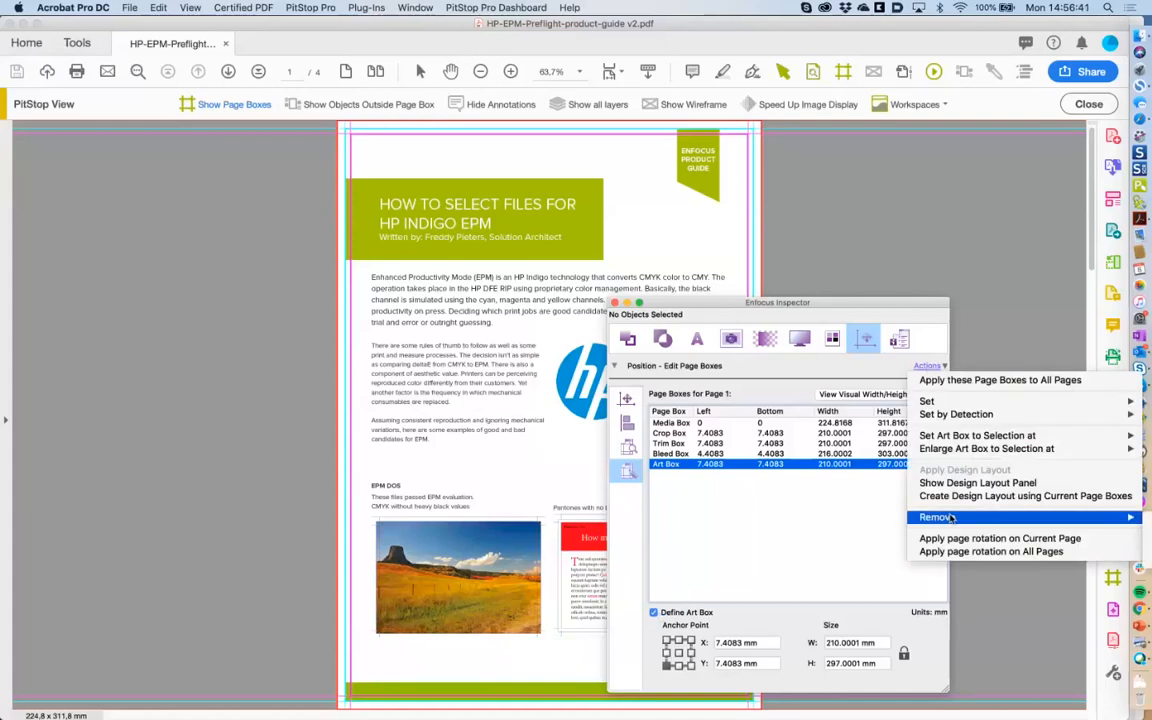
pyautogui.click(857, 303)
pyautogui.moveTo(857, 303); pyautogui.dragTo(688, 305)
pyautogui.click(758, 366)
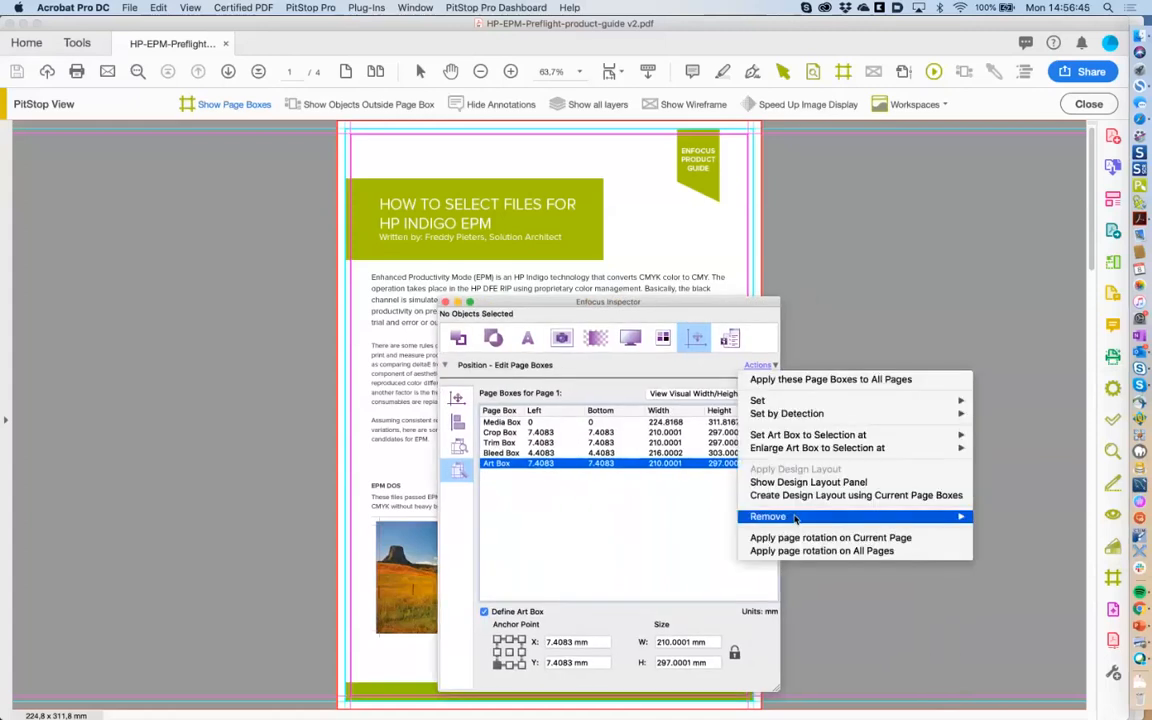
pyautogui.moveTo(804, 519)
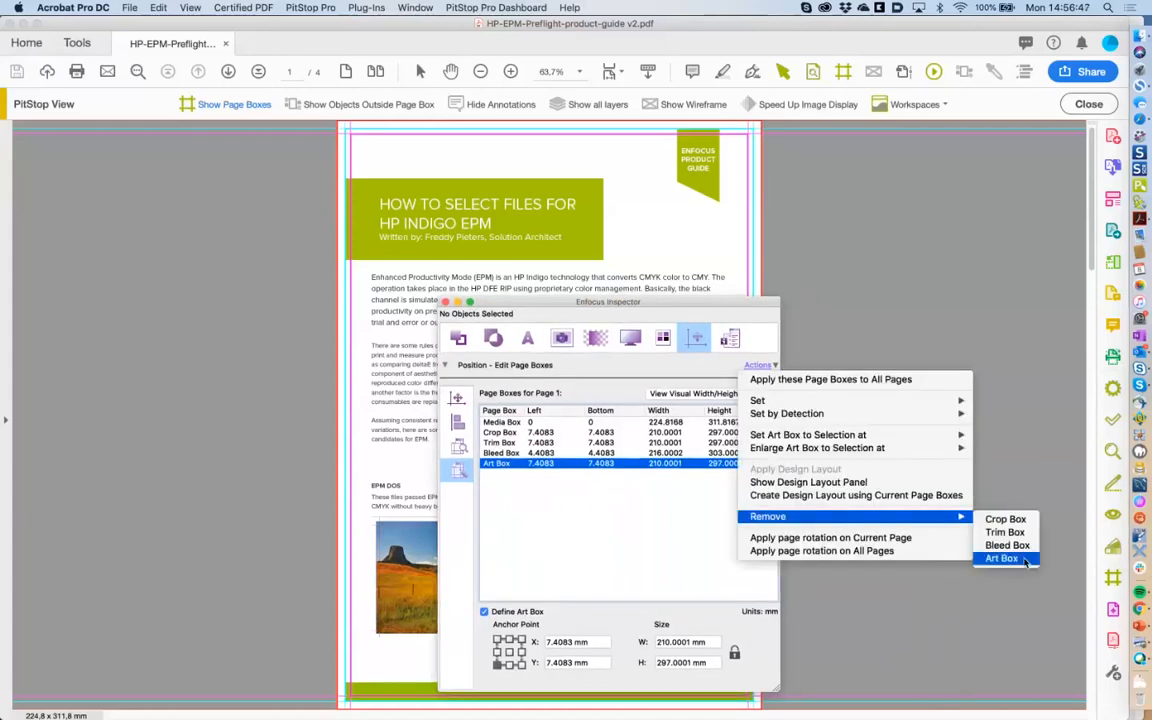
pyautogui.click(602, 561)
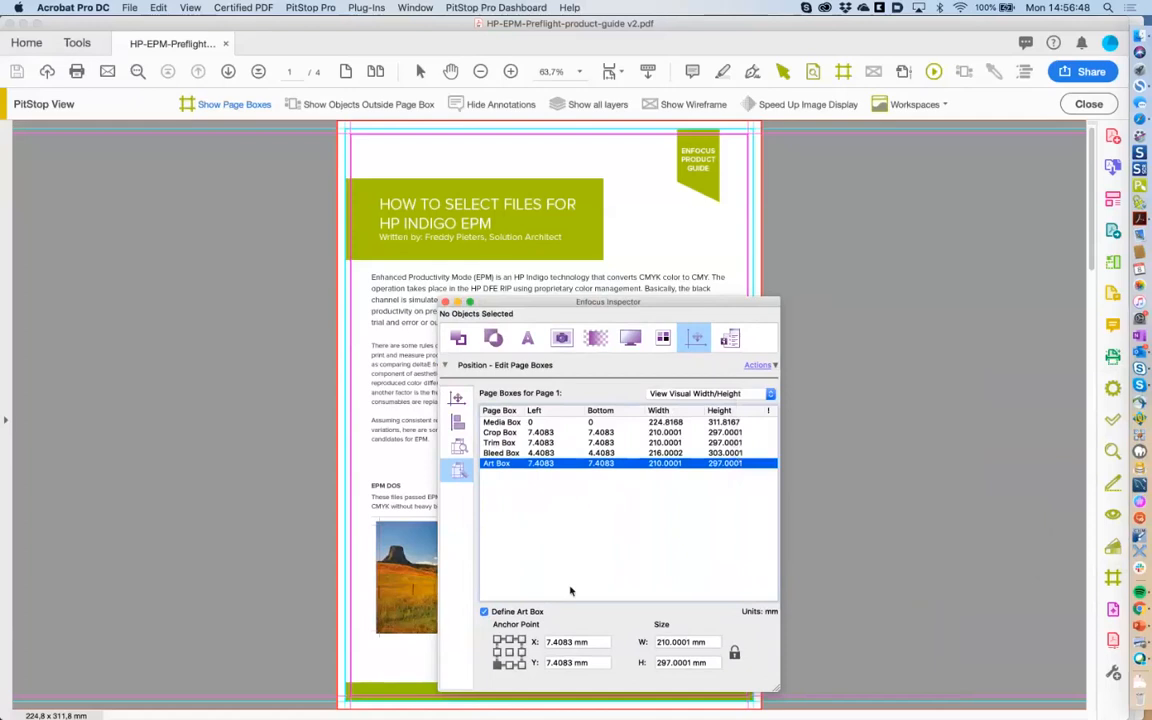
# Uncheck Define Art Box to delete the Art Box, then select the Trim Box to check its size.
pyautogui.click(485, 612)
pyautogui.moveTo(532, 305); pyautogui.dragTo(790, 296)
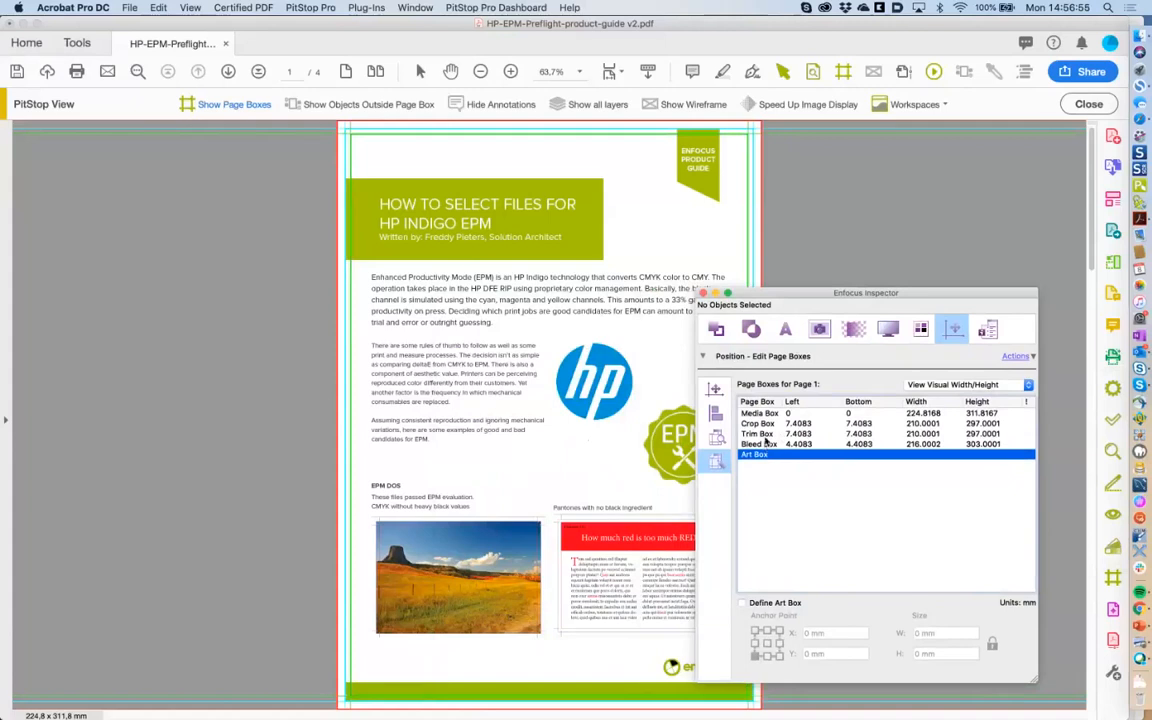
pyautogui.click(757, 435)
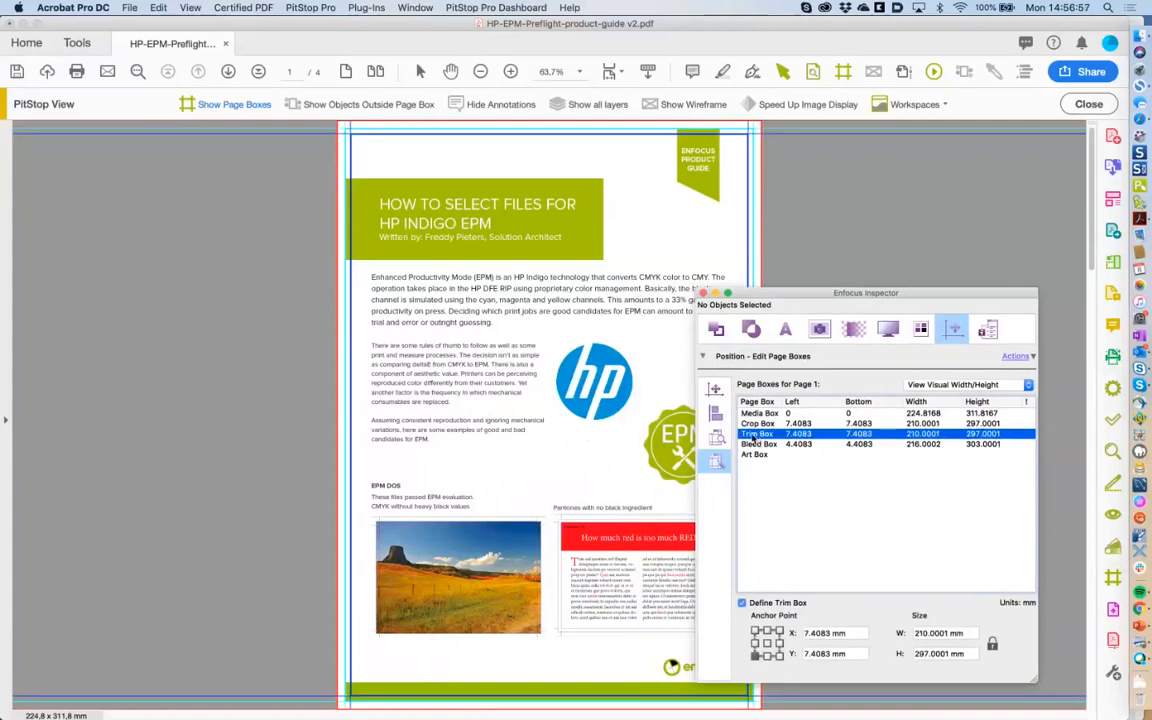
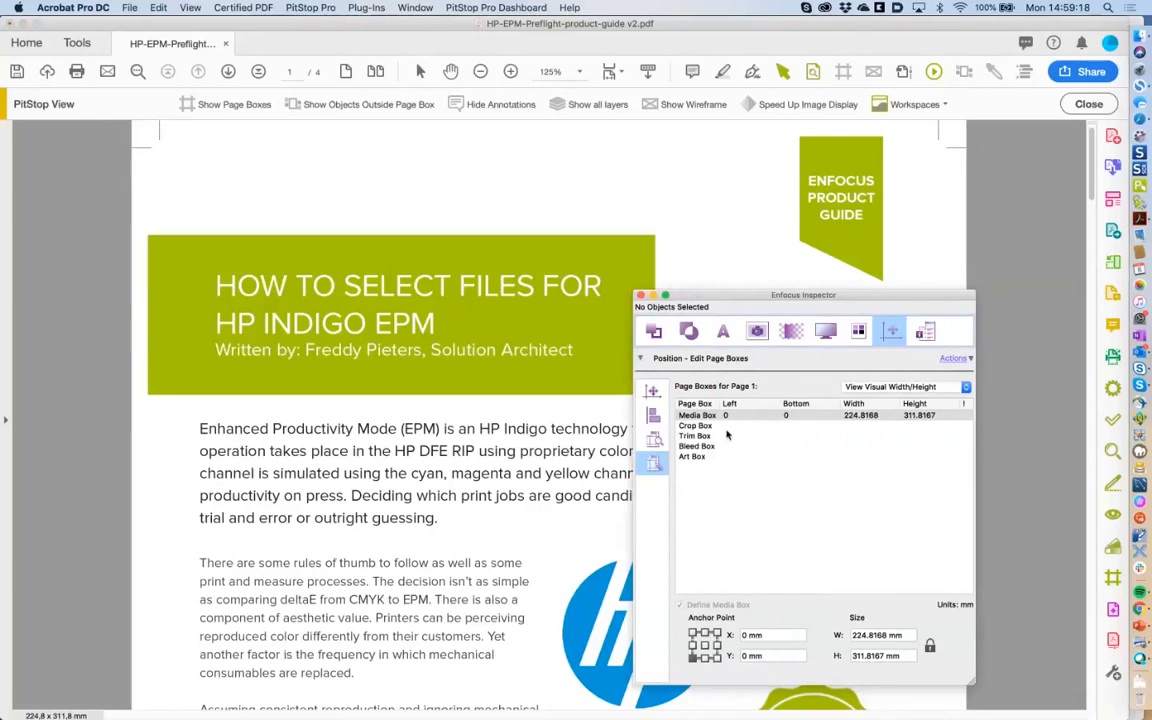
# Select the Trim Box in the Inspector and move the panel further left.
pyautogui.click(712, 437)
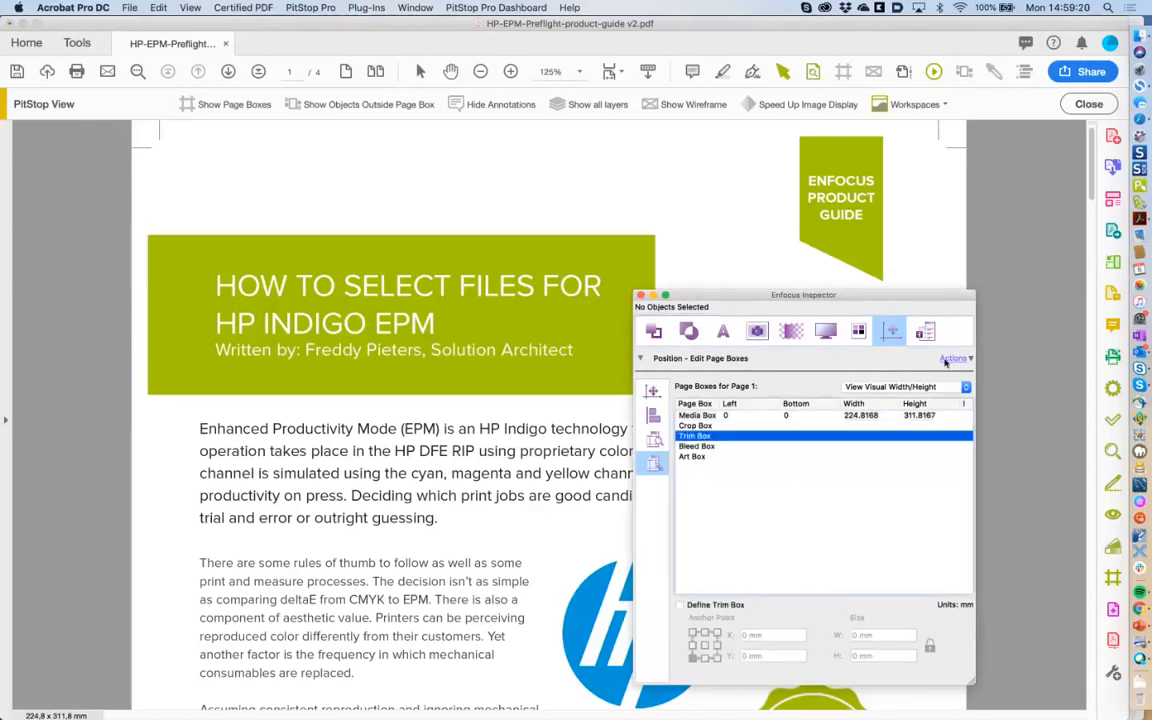
pyautogui.click(952, 359)
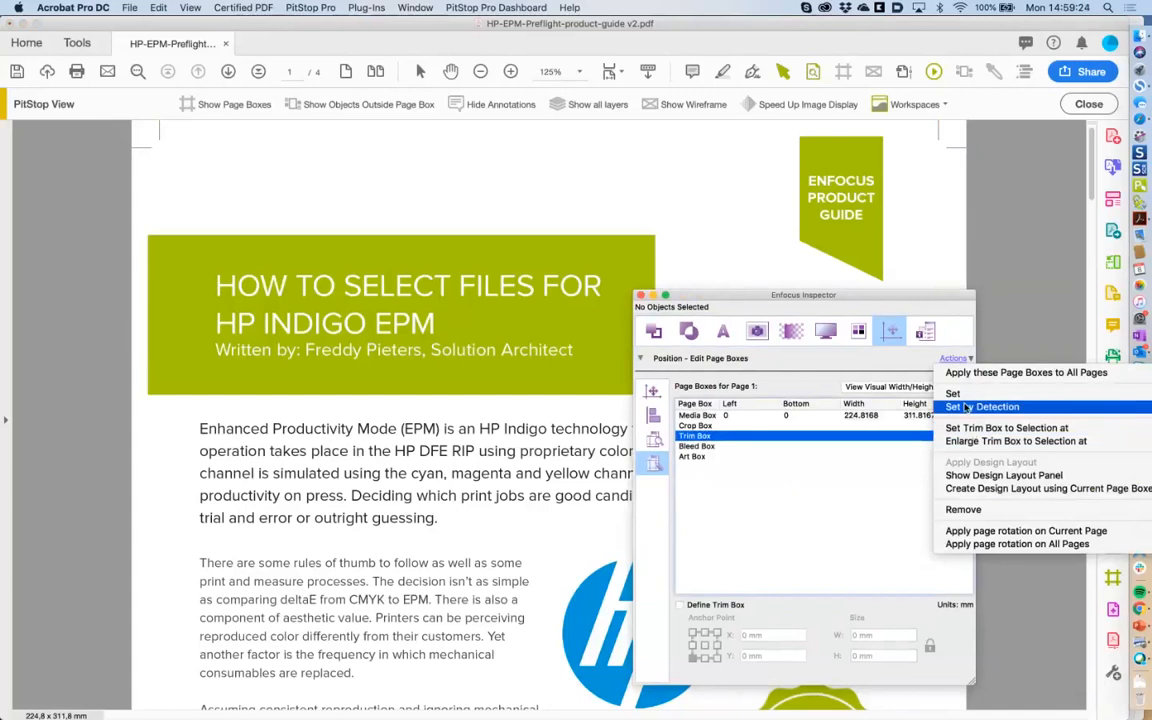
pyautogui.click(927, 298)
pyautogui.moveTo(927, 297); pyautogui.dragTo(724, 298)
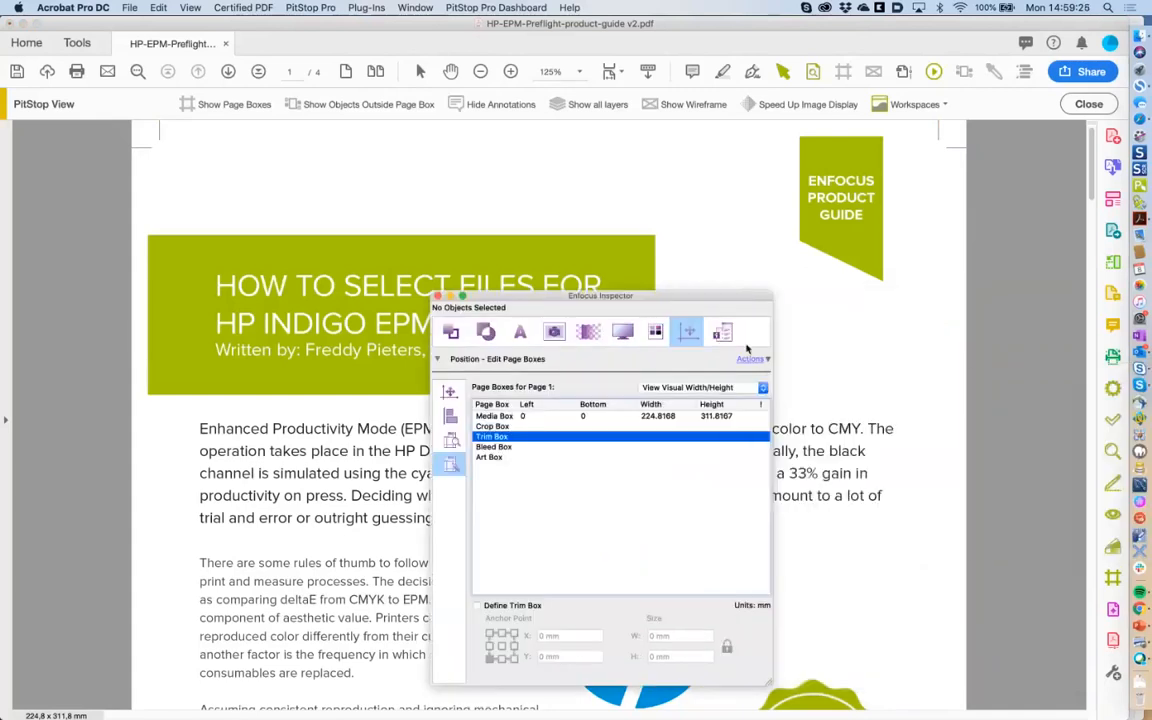
# Auto-detect the trim box (210 × 297 mm, 7.4083 mm offset) and show the page-box outlines.
pyautogui.click(750, 358)
pyautogui.moveTo(803, 415)
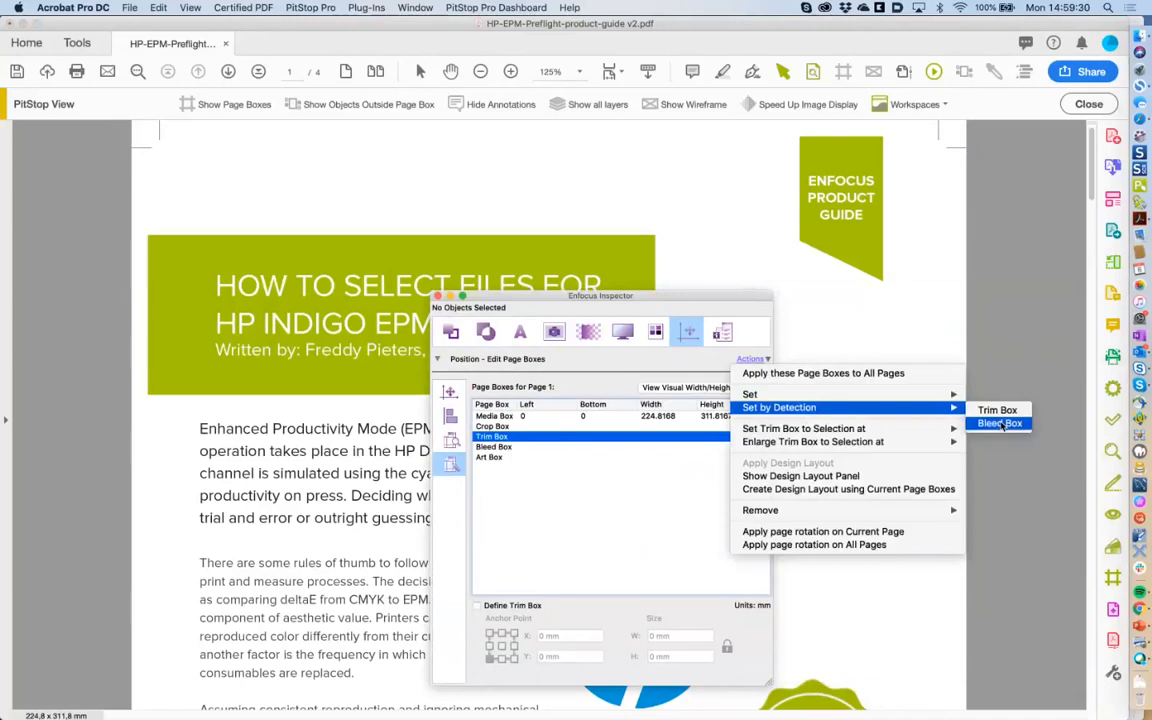
pyautogui.click(985, 412)
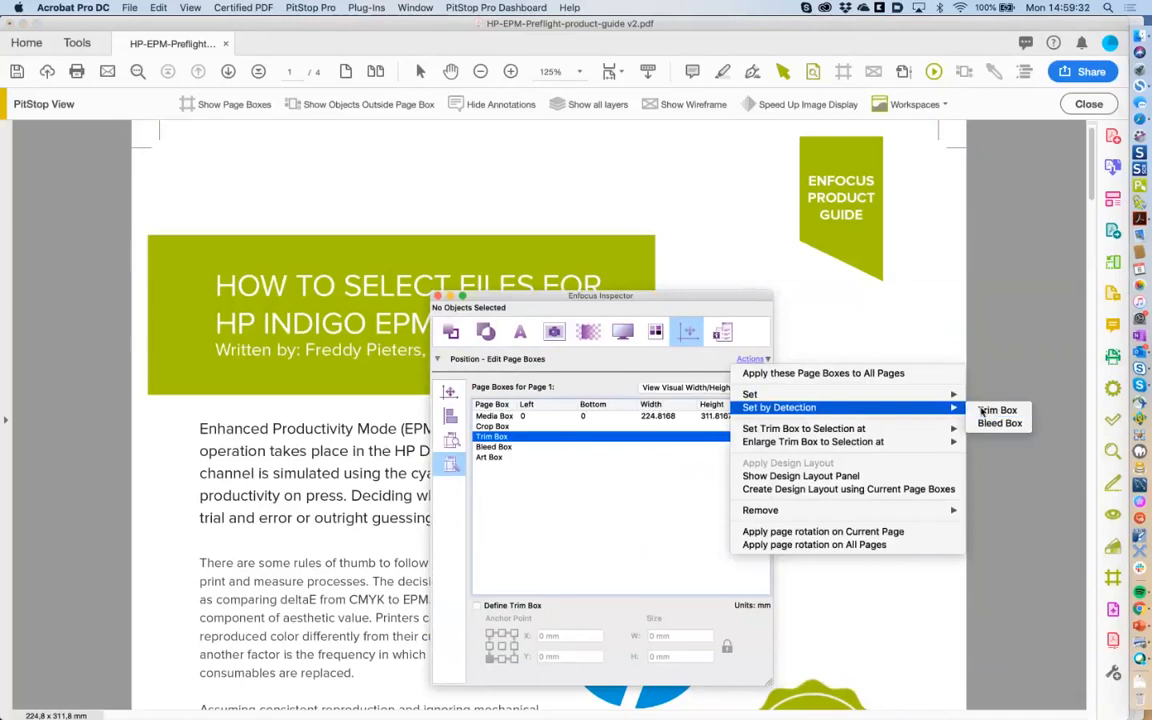
pyautogui.click(990, 411)
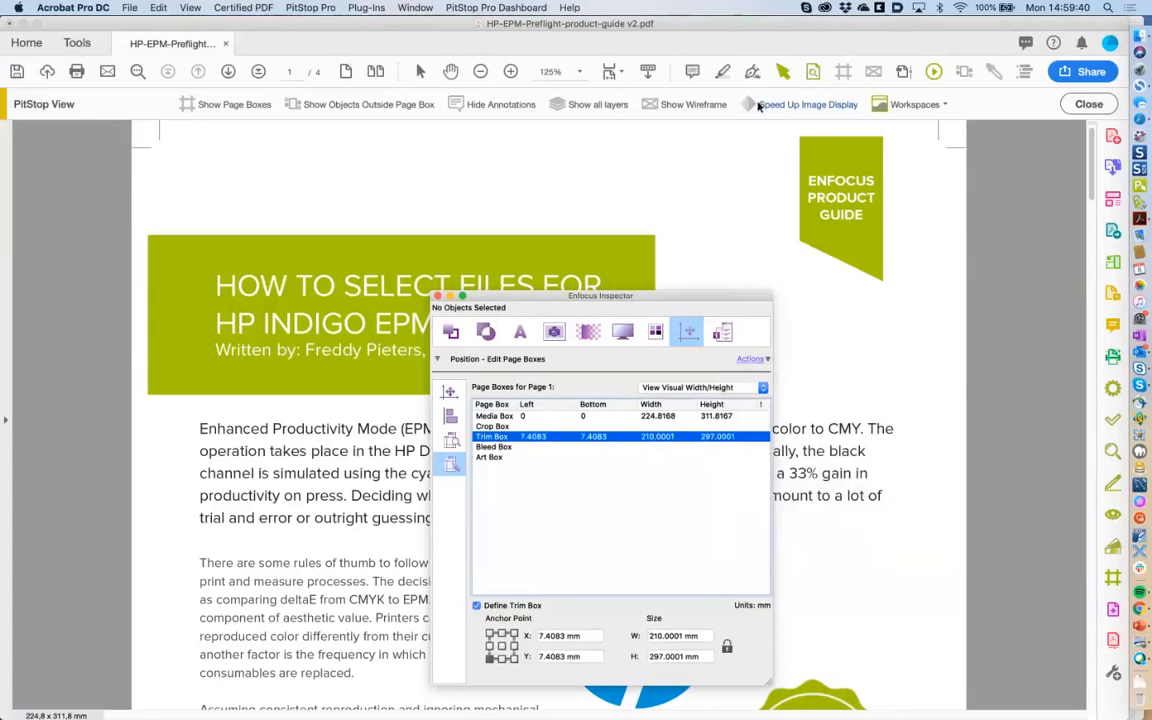
pyautogui.click(843, 74)
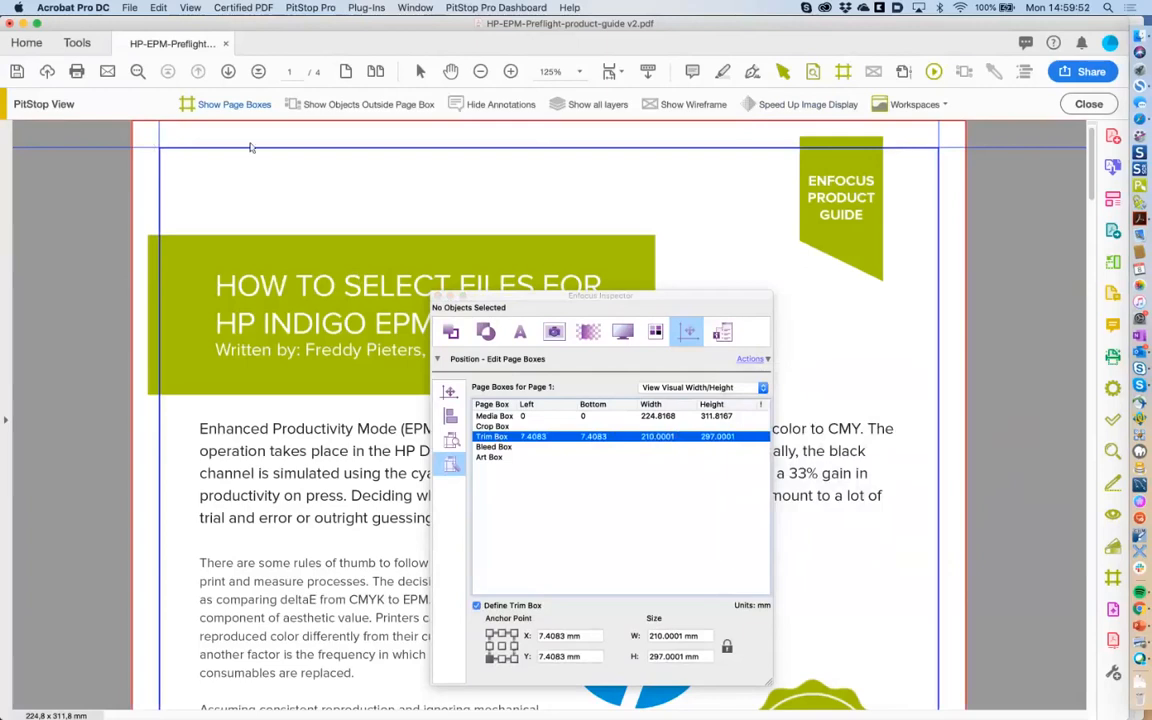
pyautogui.click(517, 447)
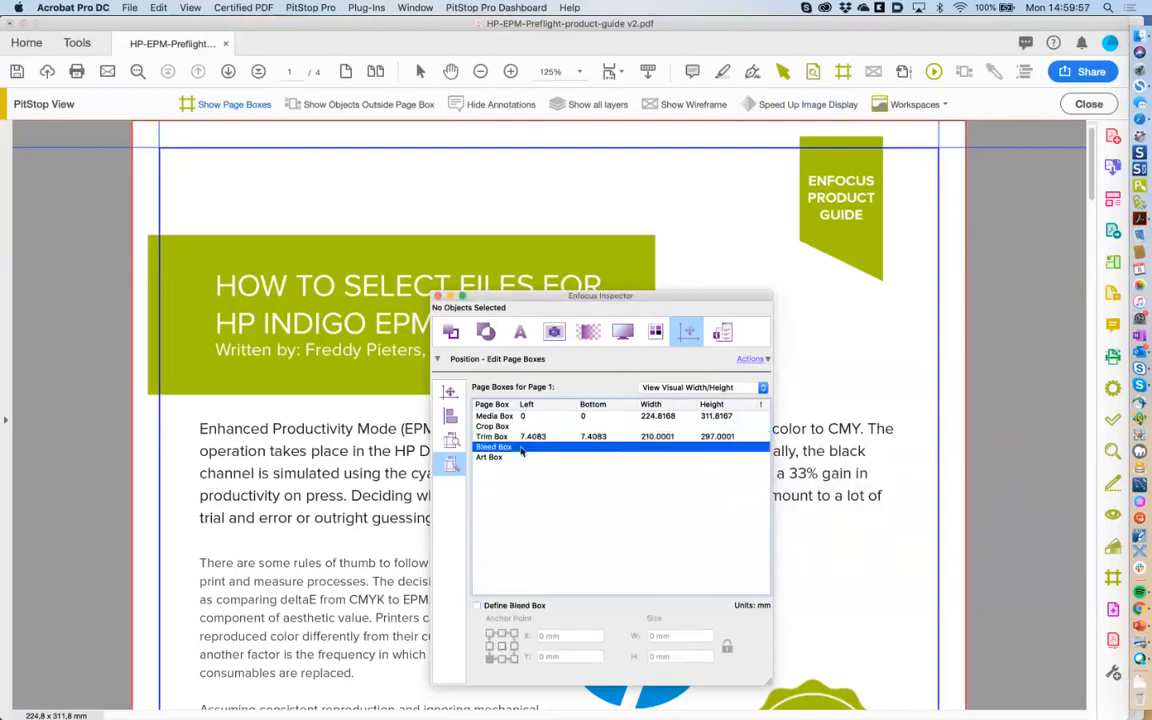
# Define a centre-anchored bleed box with width 216 and height 303 mm, then hide the outlines.
pyautogui.click(477, 605)
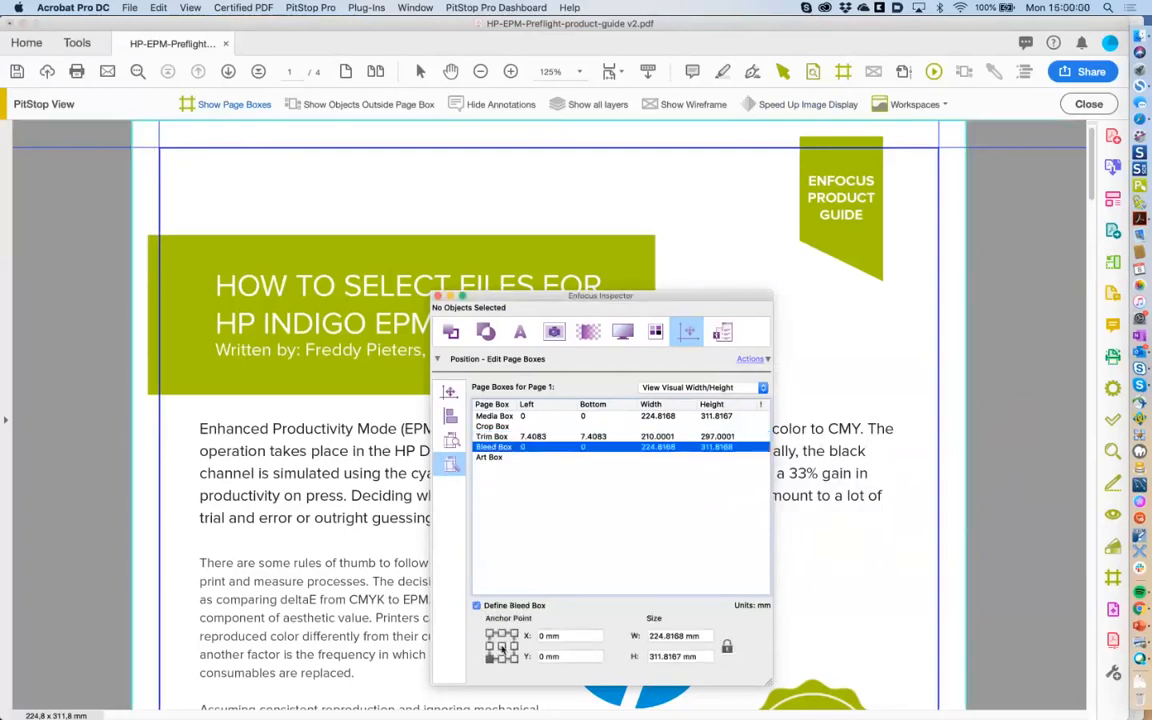
pyautogui.click(502, 646)
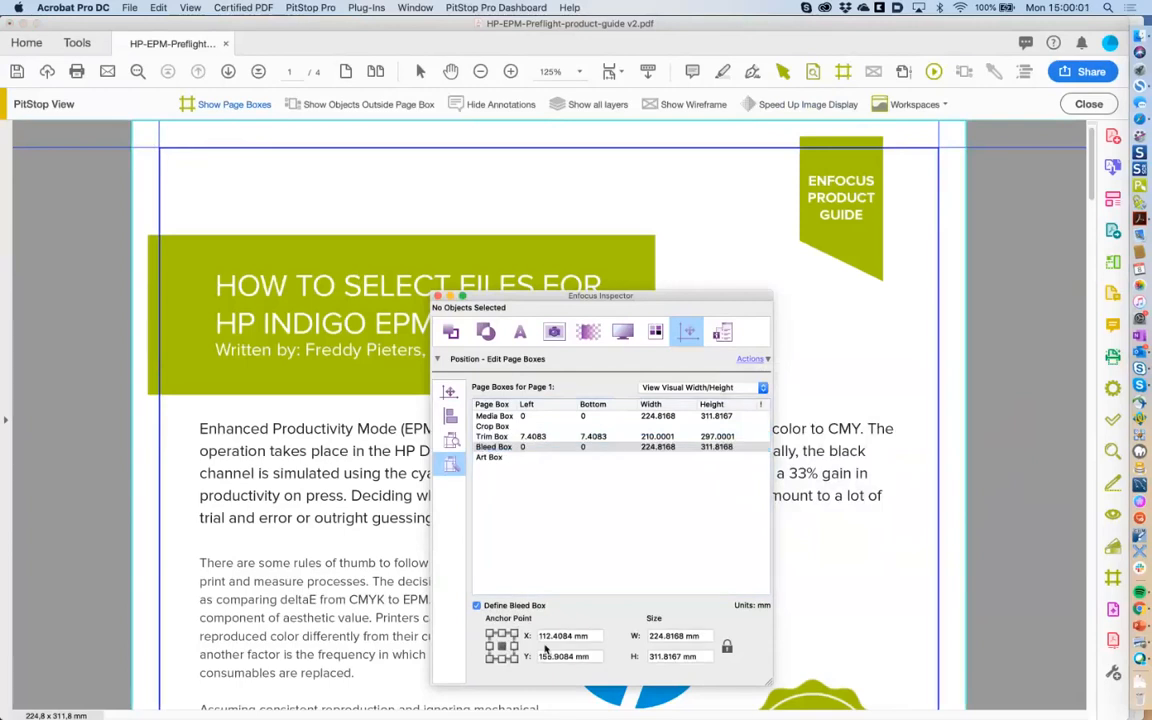
pyautogui.tripleClick(701, 637)
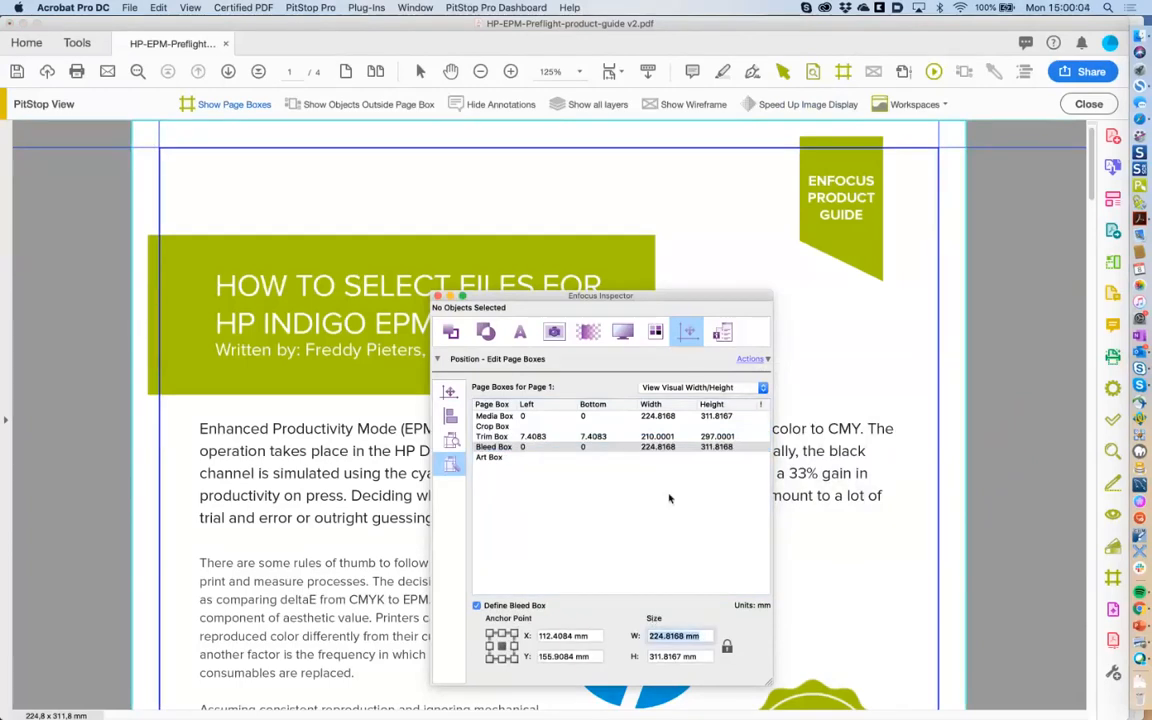
pyautogui.write('216')
pyautogui.press('Tab')
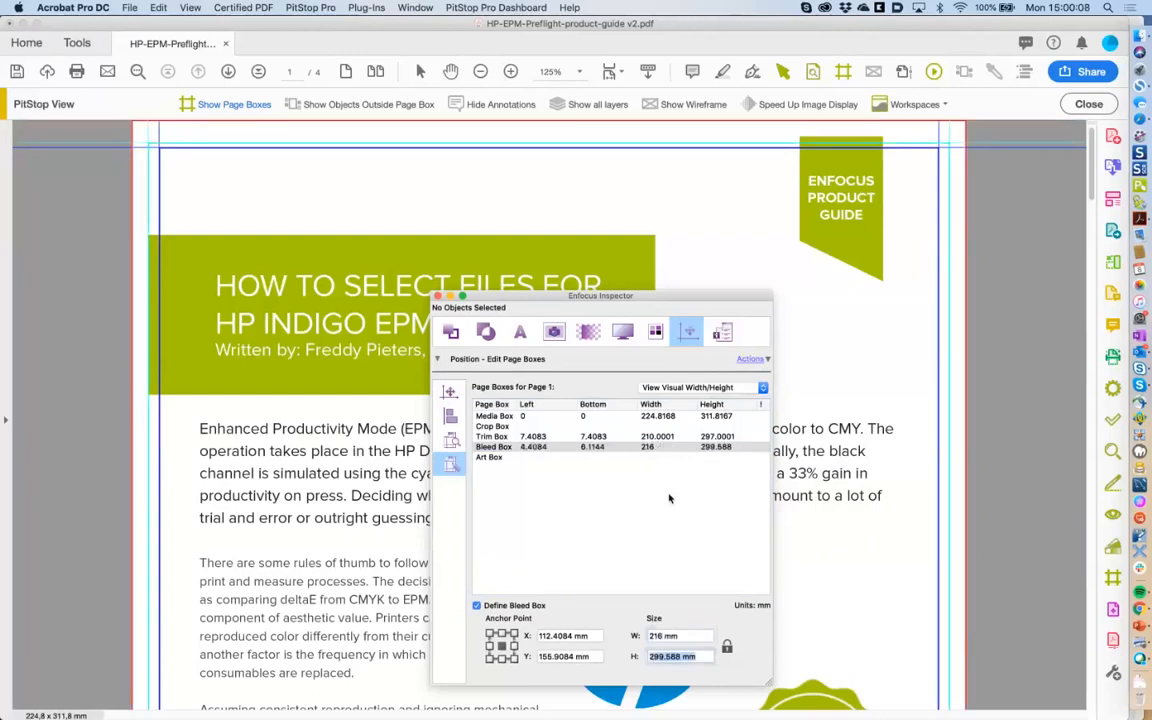
pyautogui.write('303')
pyautogui.press('Return')
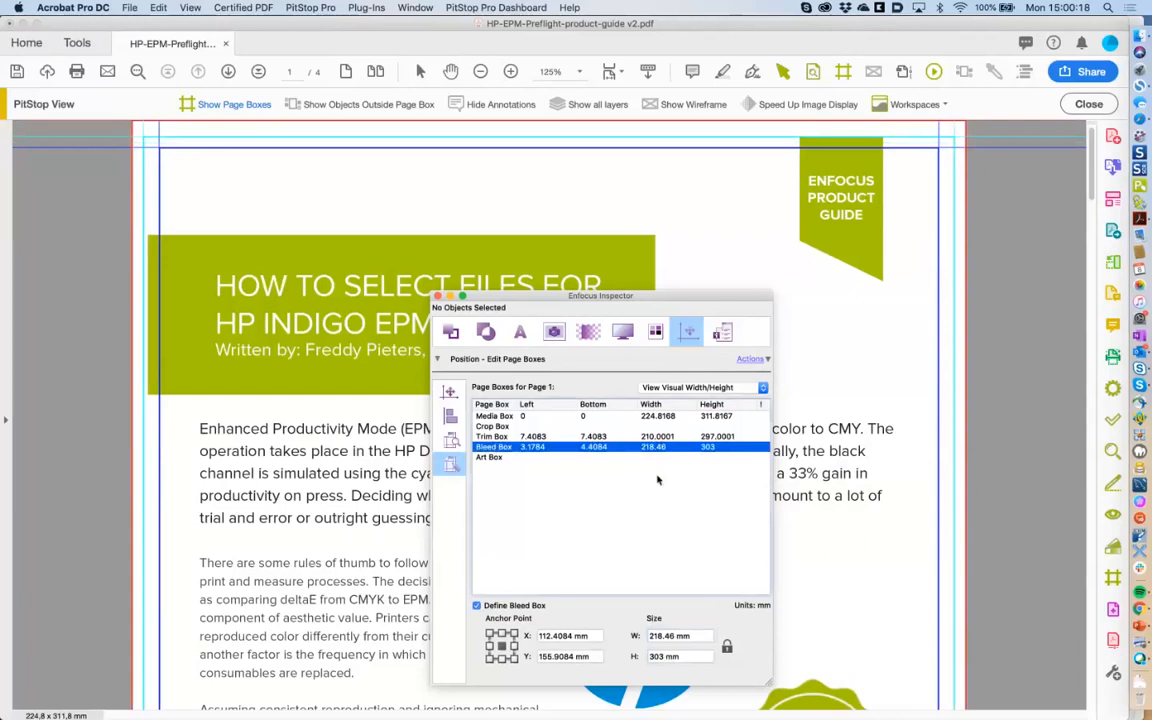
pyautogui.click(530, 427)
pyautogui.click(843, 72)
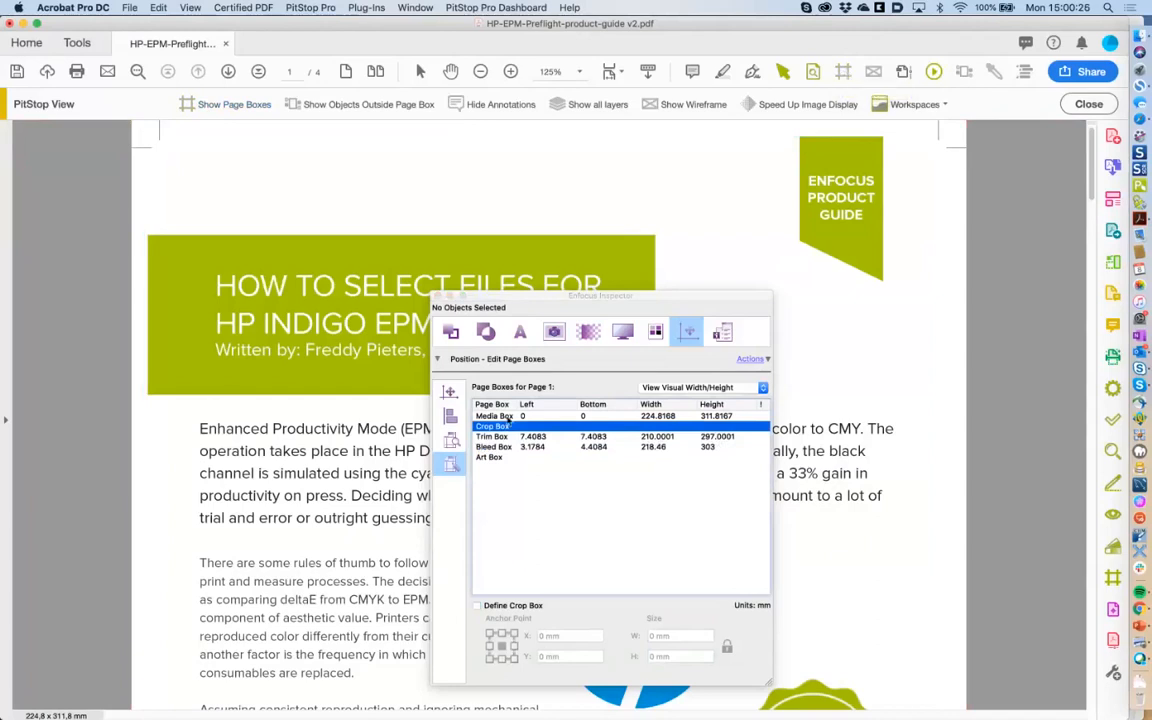
# Set the crop box to the trim box (210 × 297 mm), check the outlines, and move the Inspector aside.
pyautogui.click(508, 417)
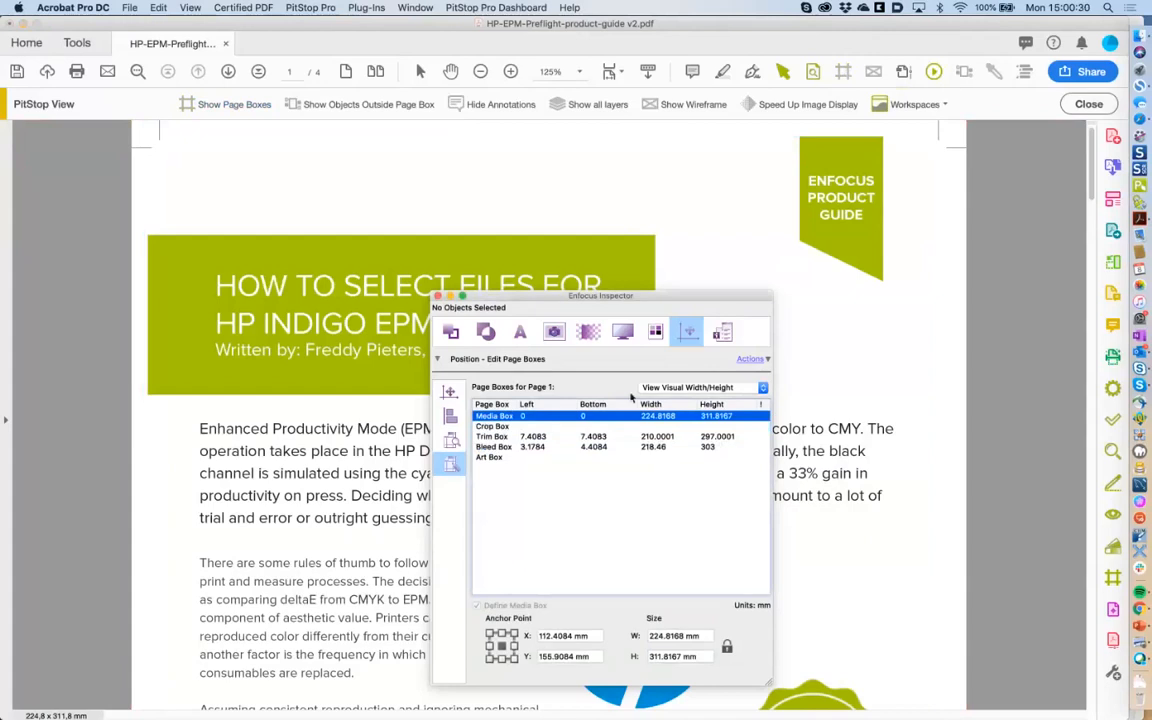
pyautogui.click(586, 427)
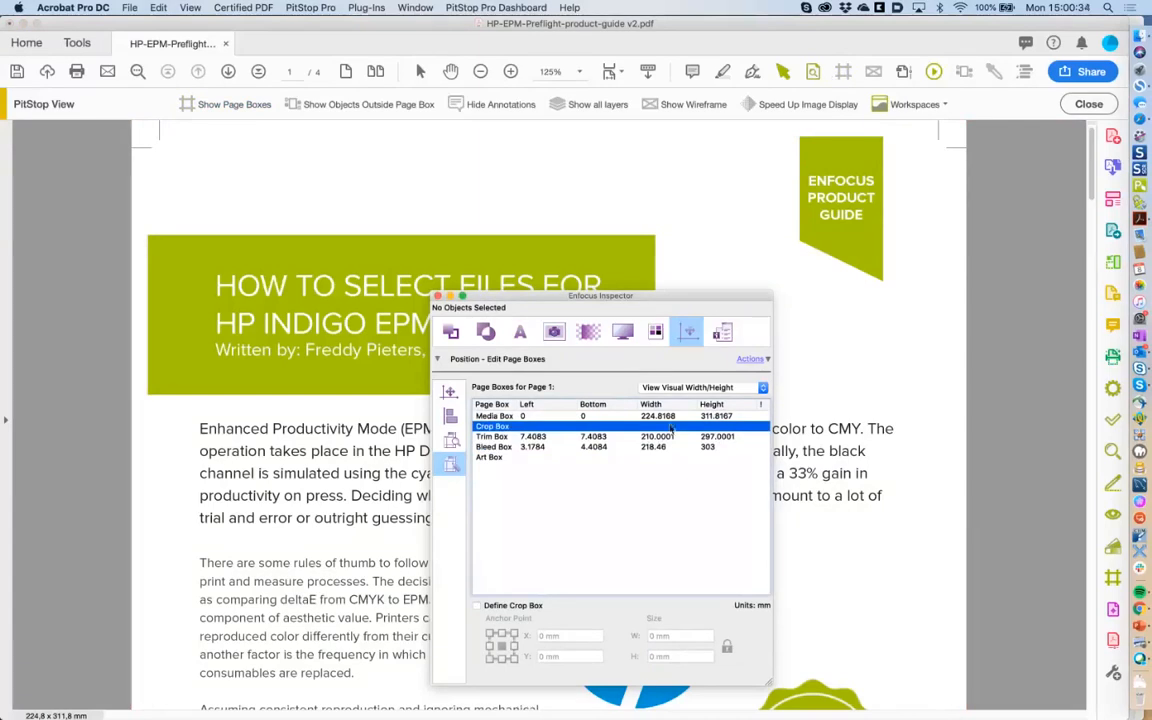
pyautogui.click(752, 359)
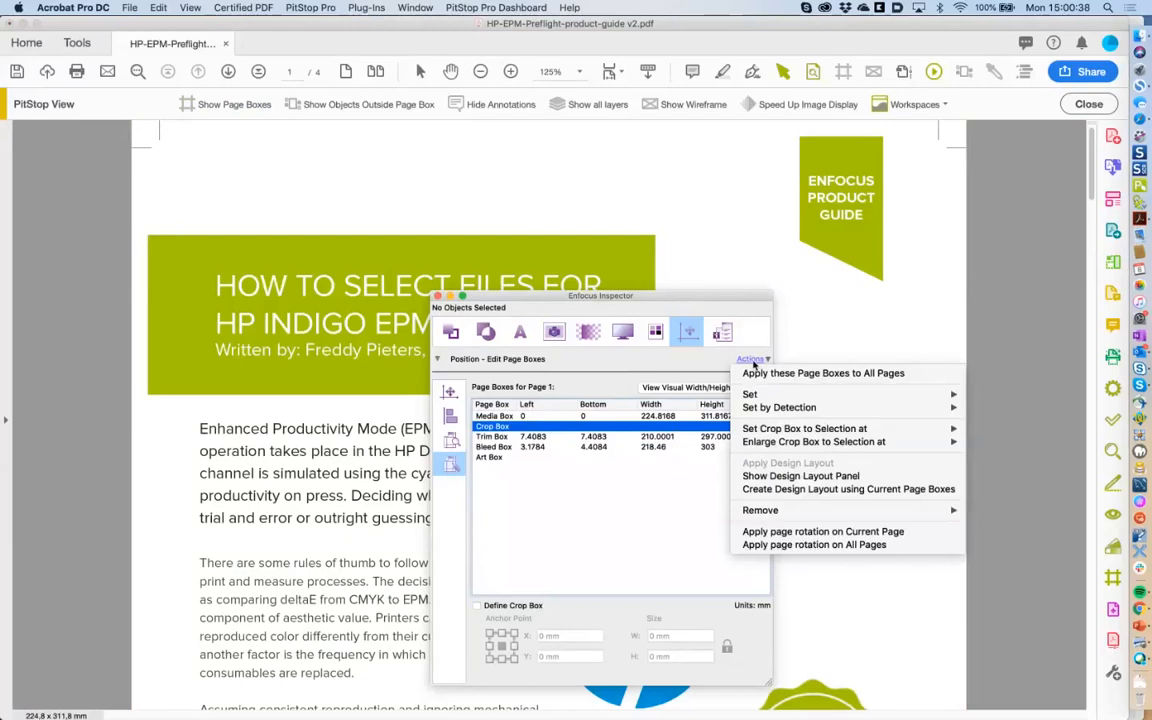
pyautogui.moveTo(762, 432)
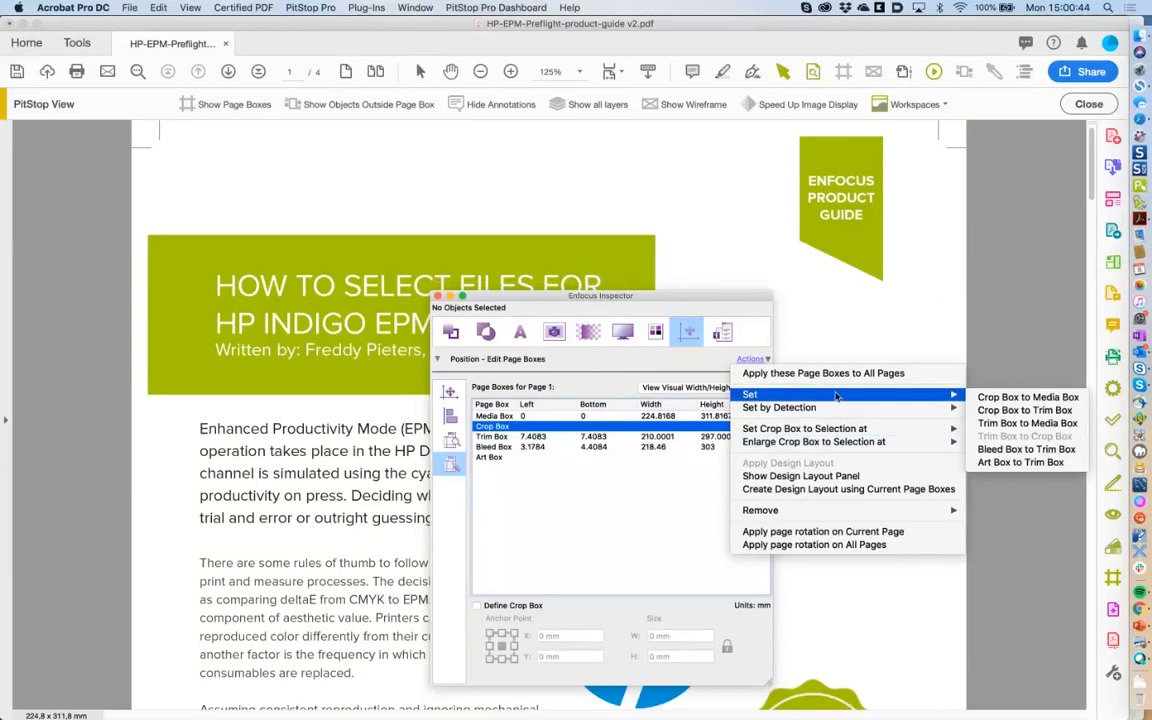
pyautogui.click(1007, 411)
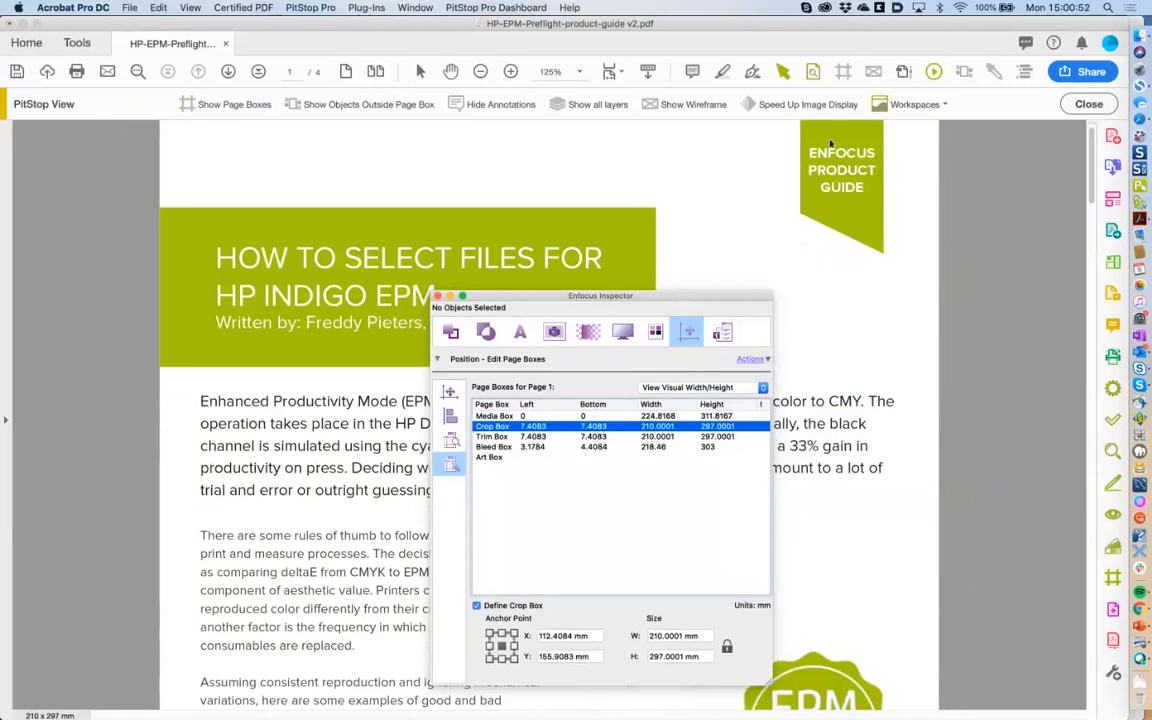
pyautogui.click(843, 73)
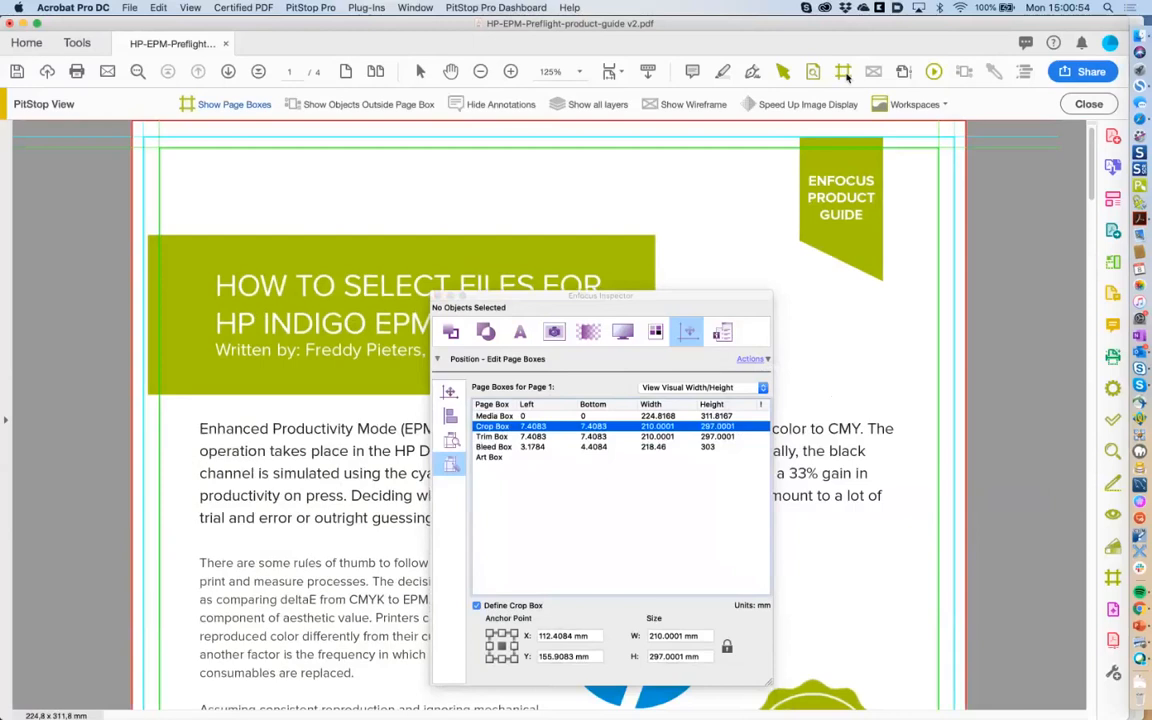
pyautogui.click(847, 77)
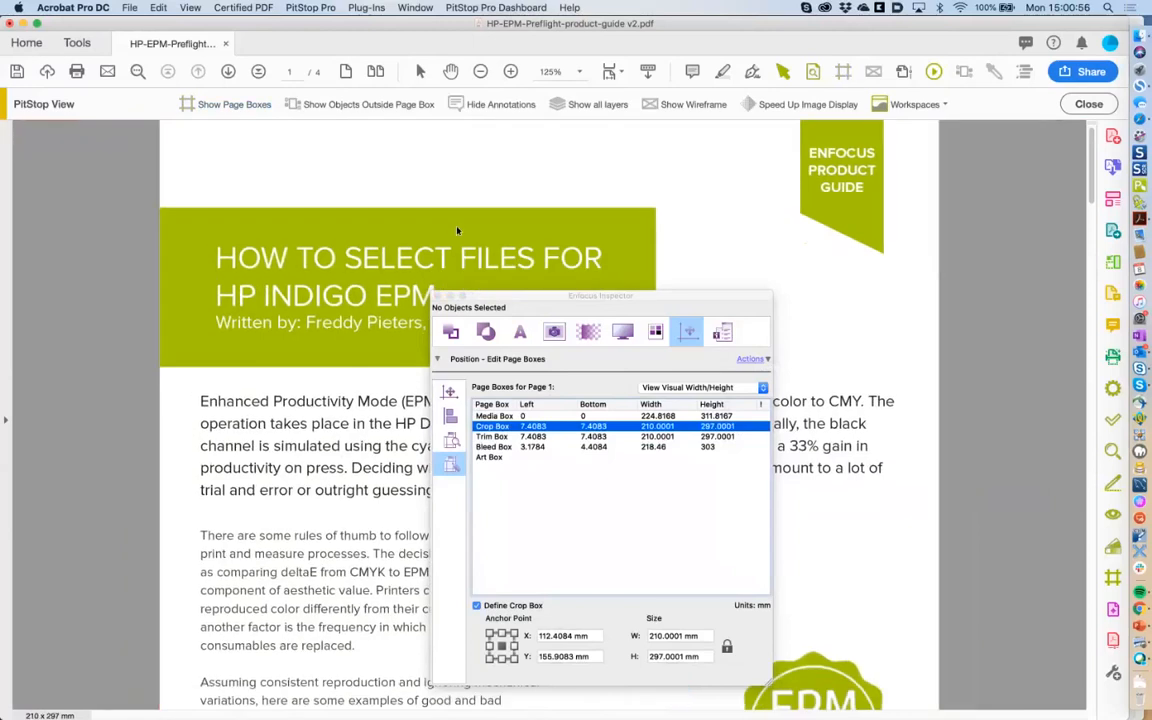
pyautogui.moveTo(566, 304); pyautogui.dragTo(768, 253)
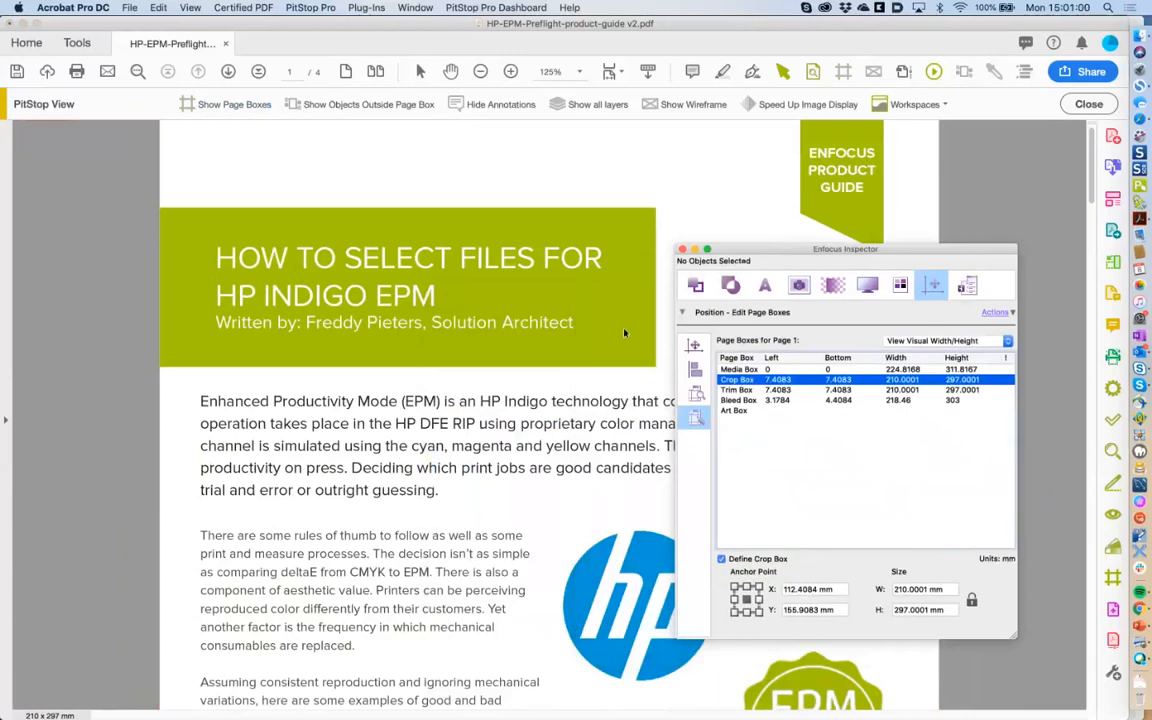
# Jump to page 4 and select the empty white image box, briefly checking barcode.pdf in Finder.
pyautogui.press('End')
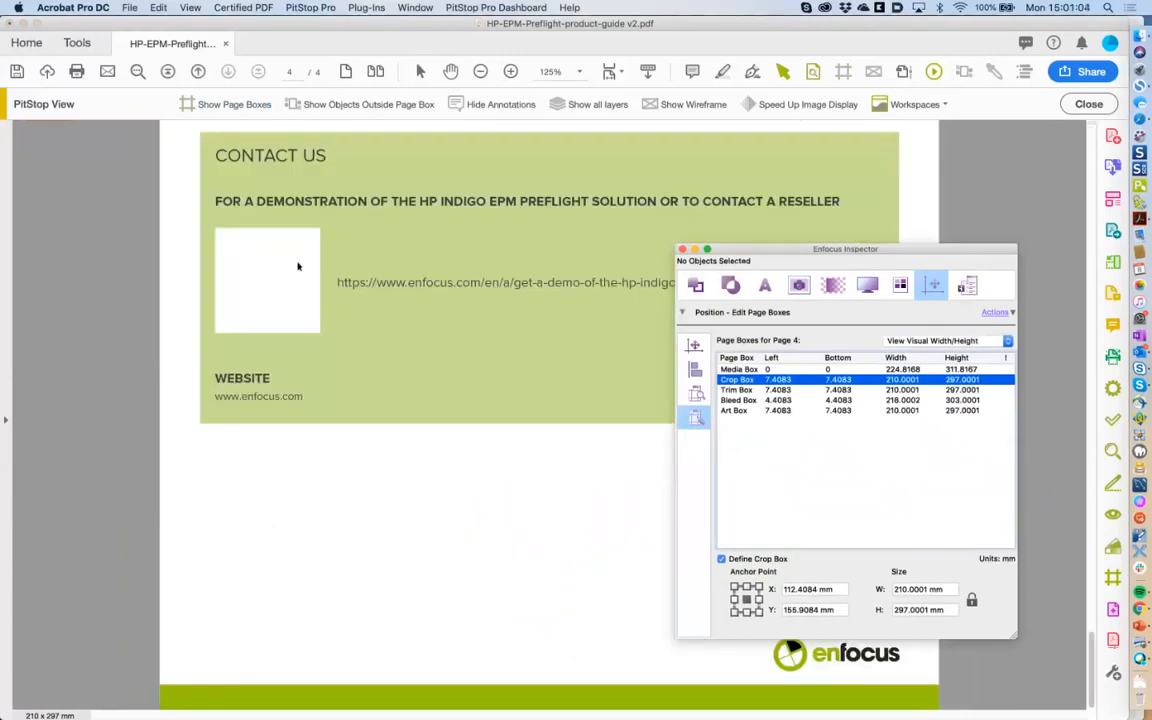
pyautogui.click(520, 201)
pyautogui.click(267, 280)
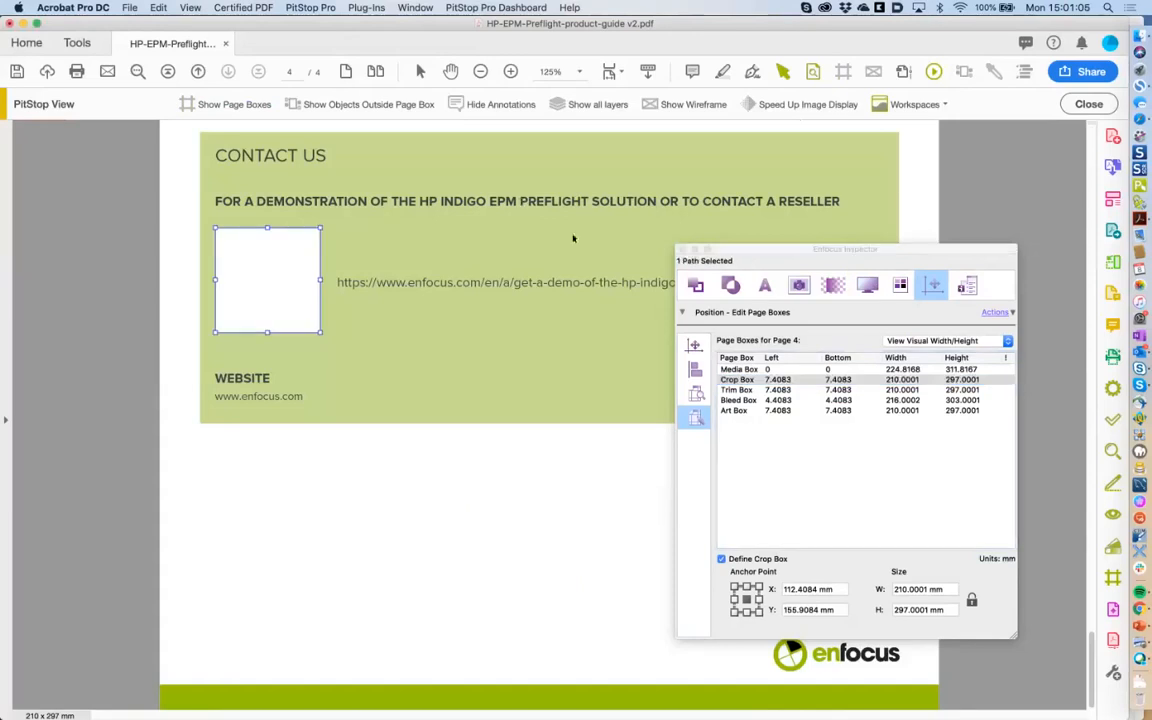
pyautogui.click(1140, 36)
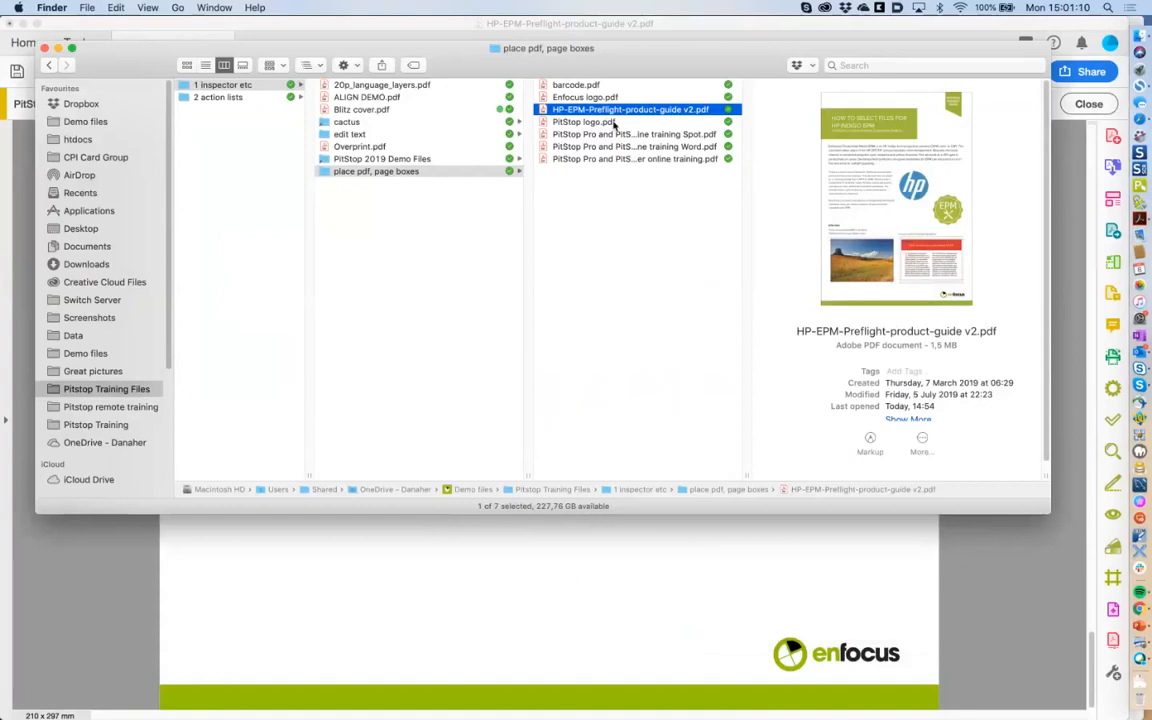
pyautogui.press('Up')
pyautogui.press('Up')
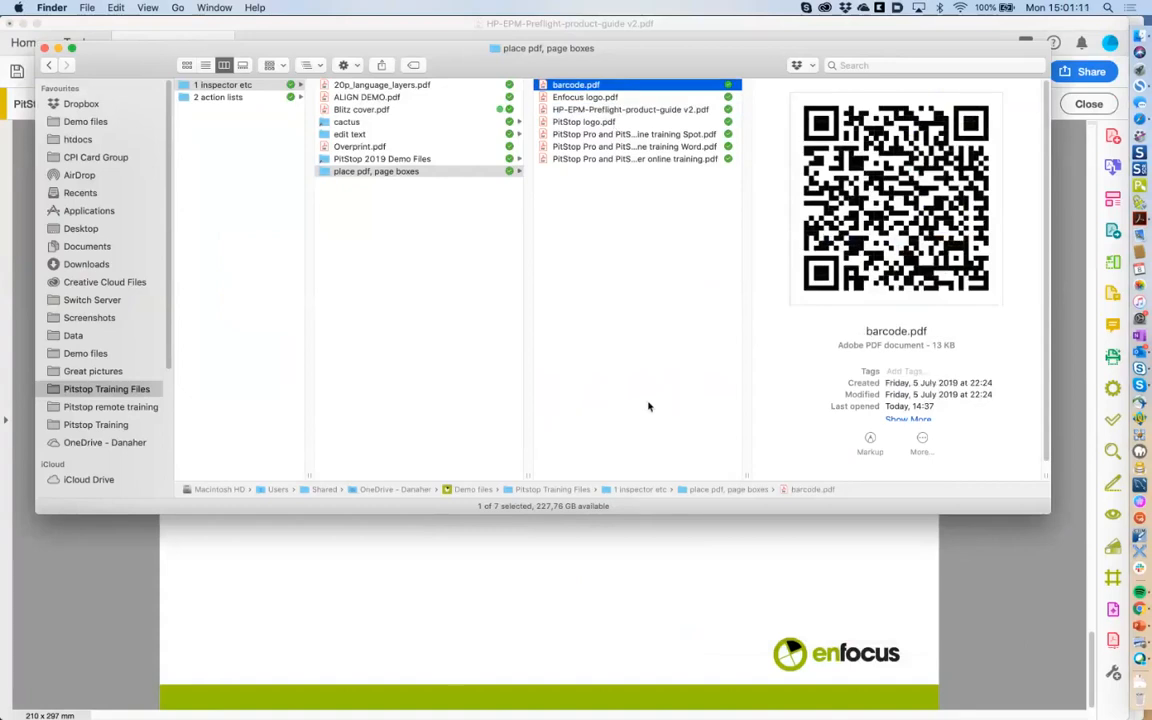
pyautogui.press('super+Tab')
pyautogui.click(267, 280)
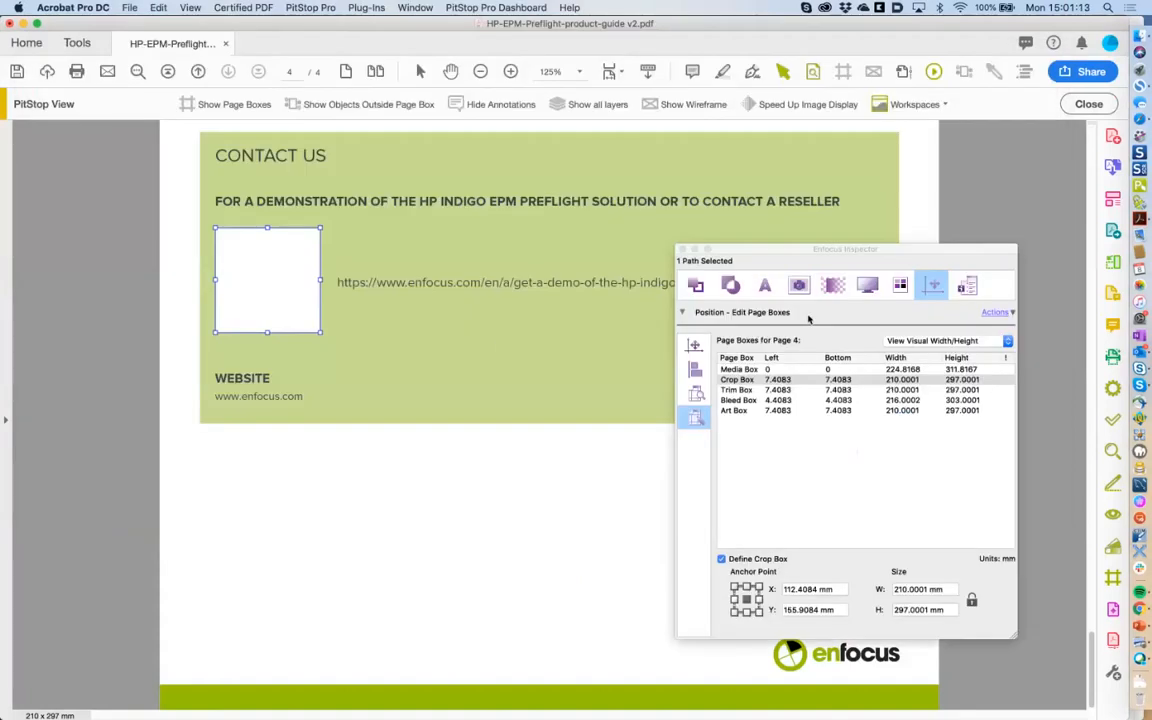
# Switch to the PitStop Edit tool set and bring up the Place PDF File options.
pyautogui.click(996, 314)
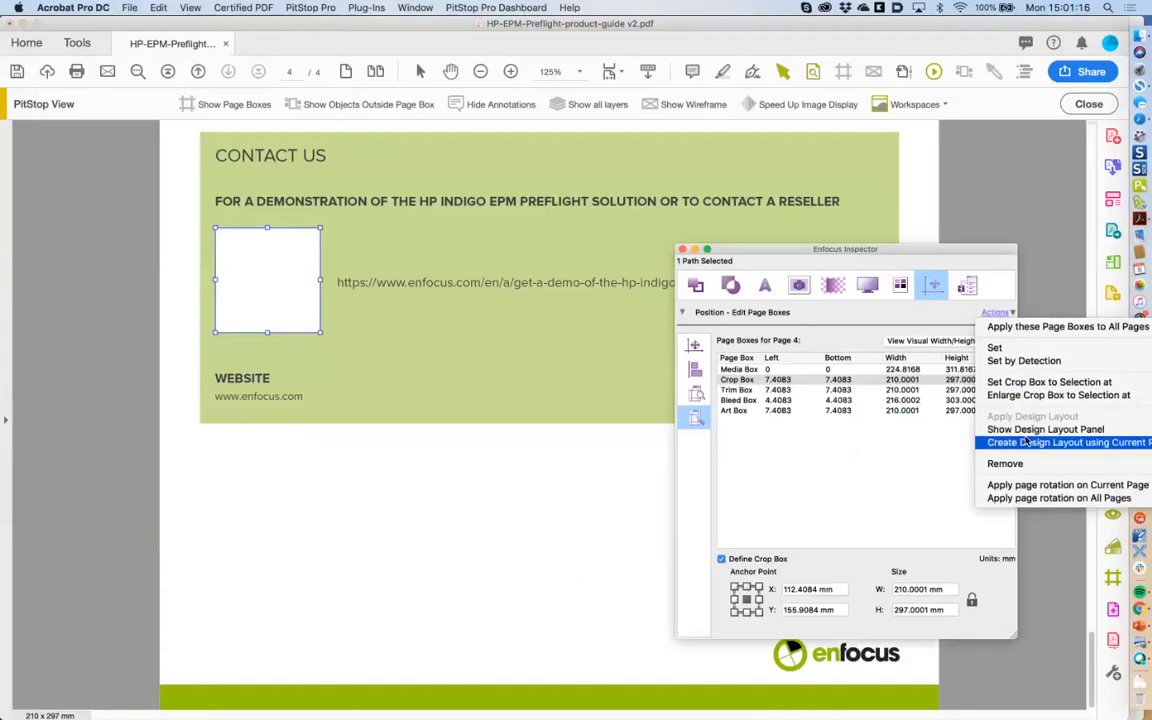
pyautogui.click(1027, 441)
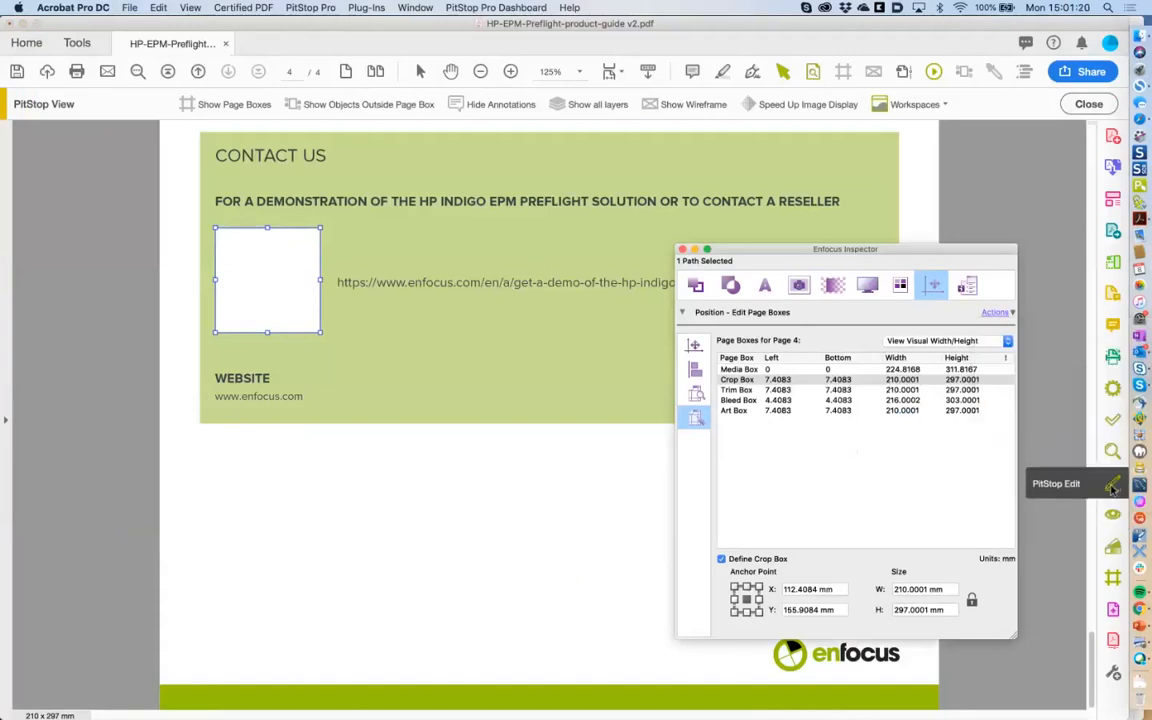
pyautogui.click(1113, 485)
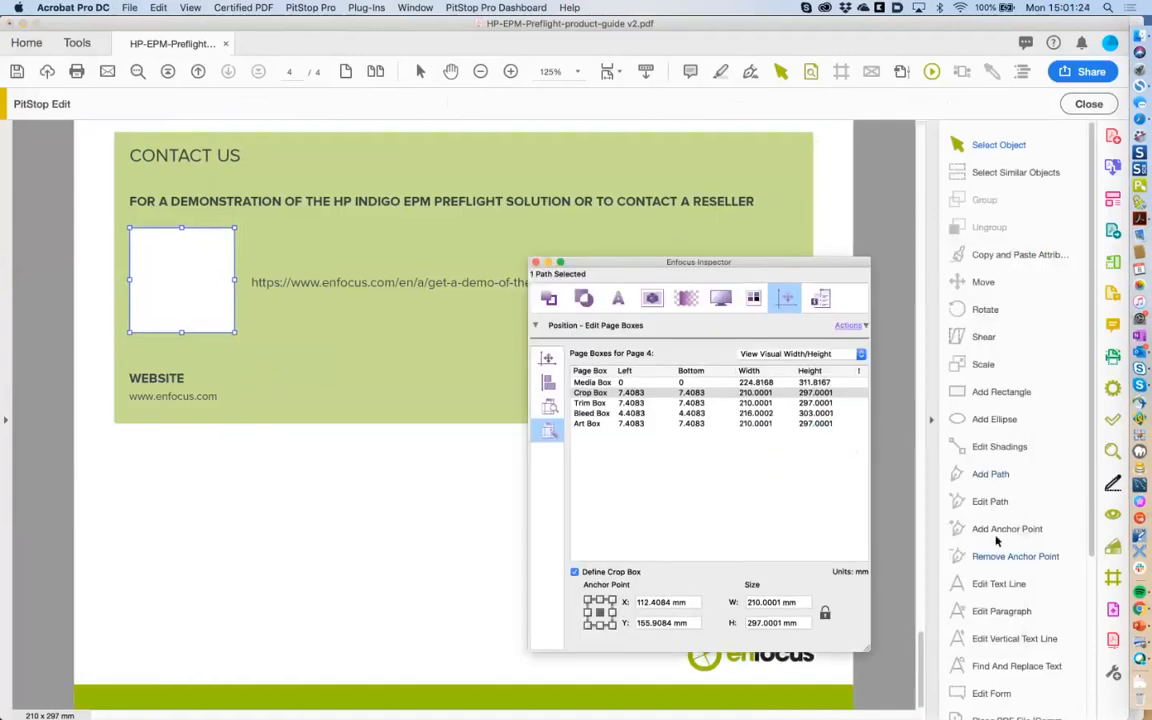
pyautogui.scroll(-5, 996, 540)
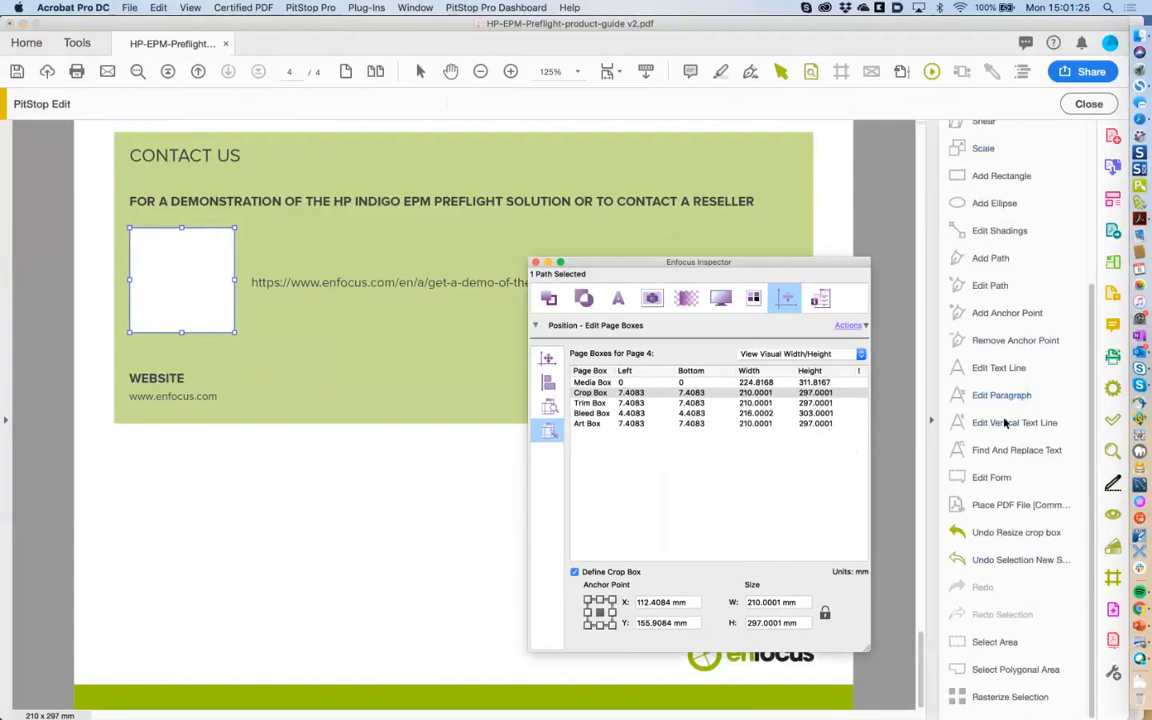
pyautogui.click(968, 505)
# Place barcode.pdf from the place pdf, page boxes folder into the selected white square.
pyautogui.click(805, 218)
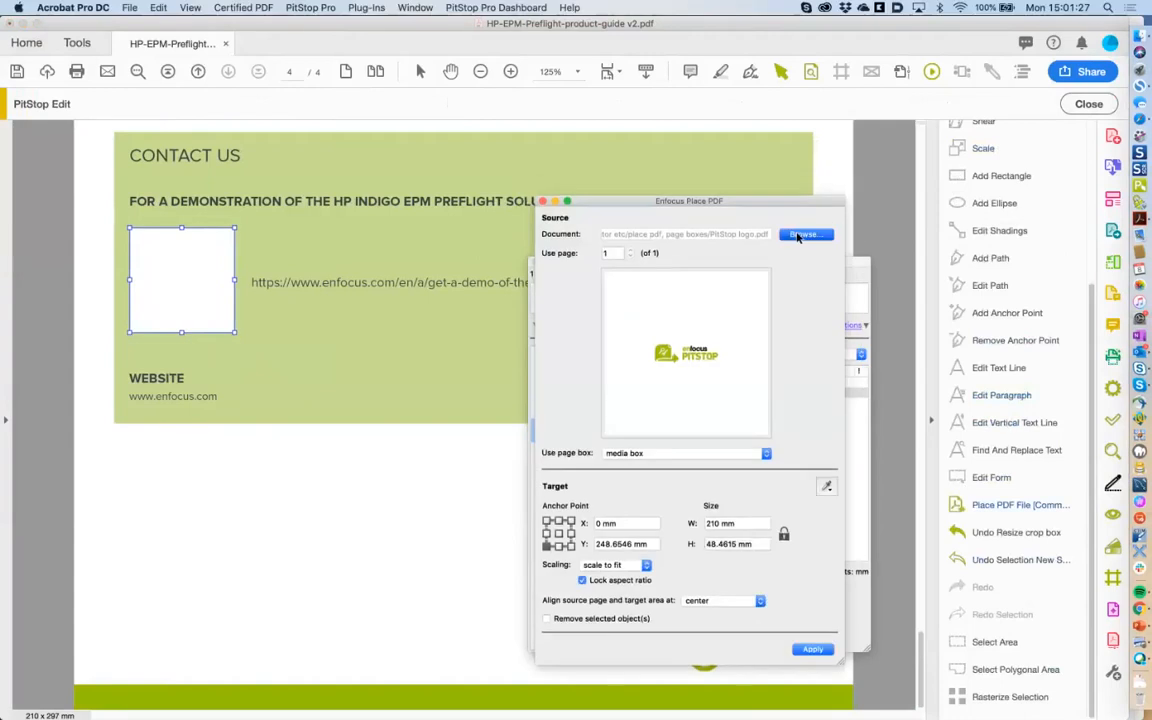
pyautogui.click(247, 307)
pyautogui.click(453, 207)
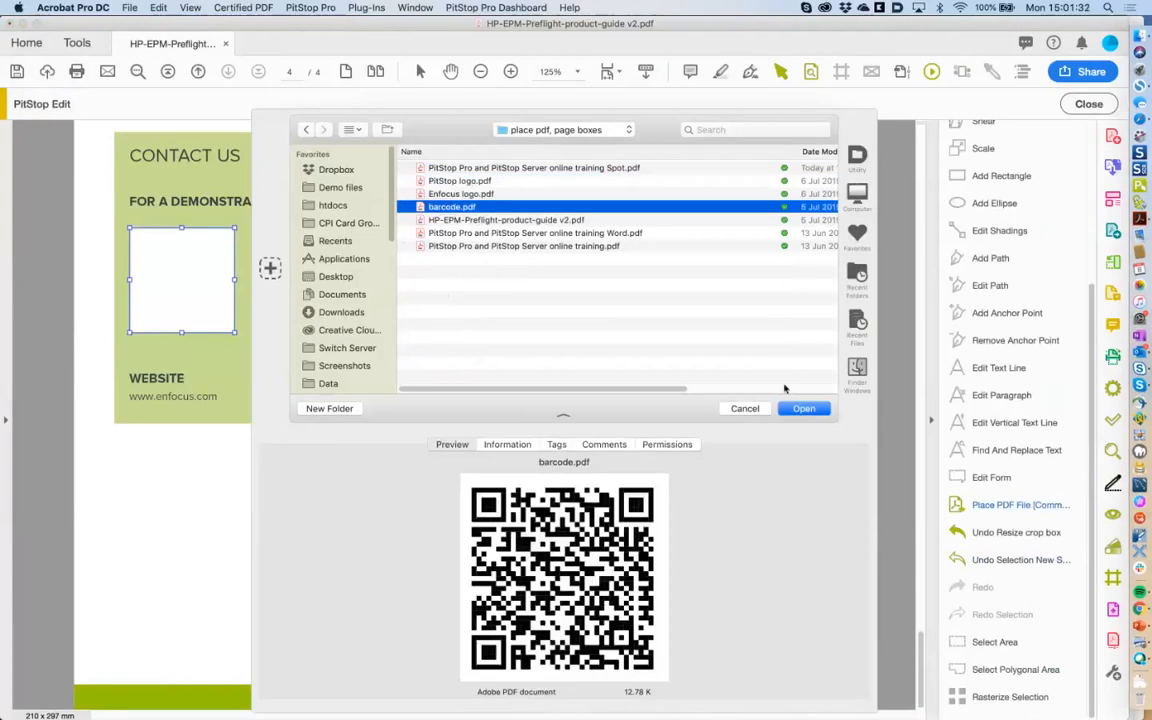
pyautogui.click(788, 408)
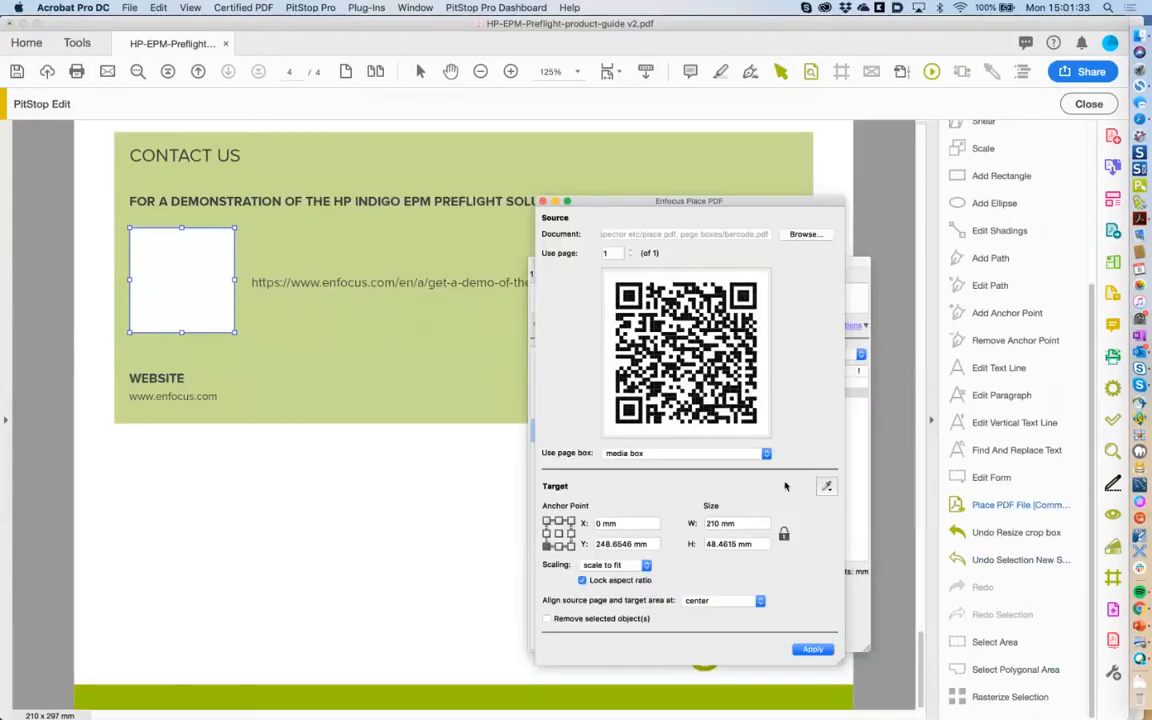
pyautogui.click(826, 486)
pyautogui.click(850, 494)
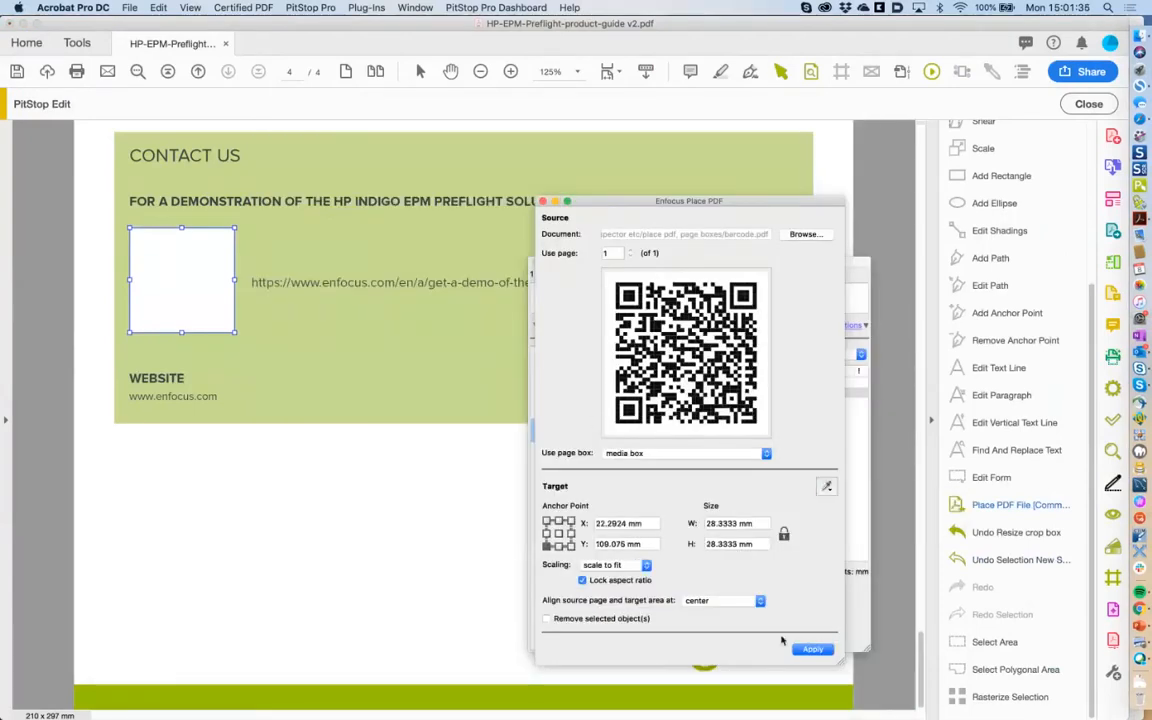
pyautogui.click(812, 649)
pyautogui.click(219, 283)
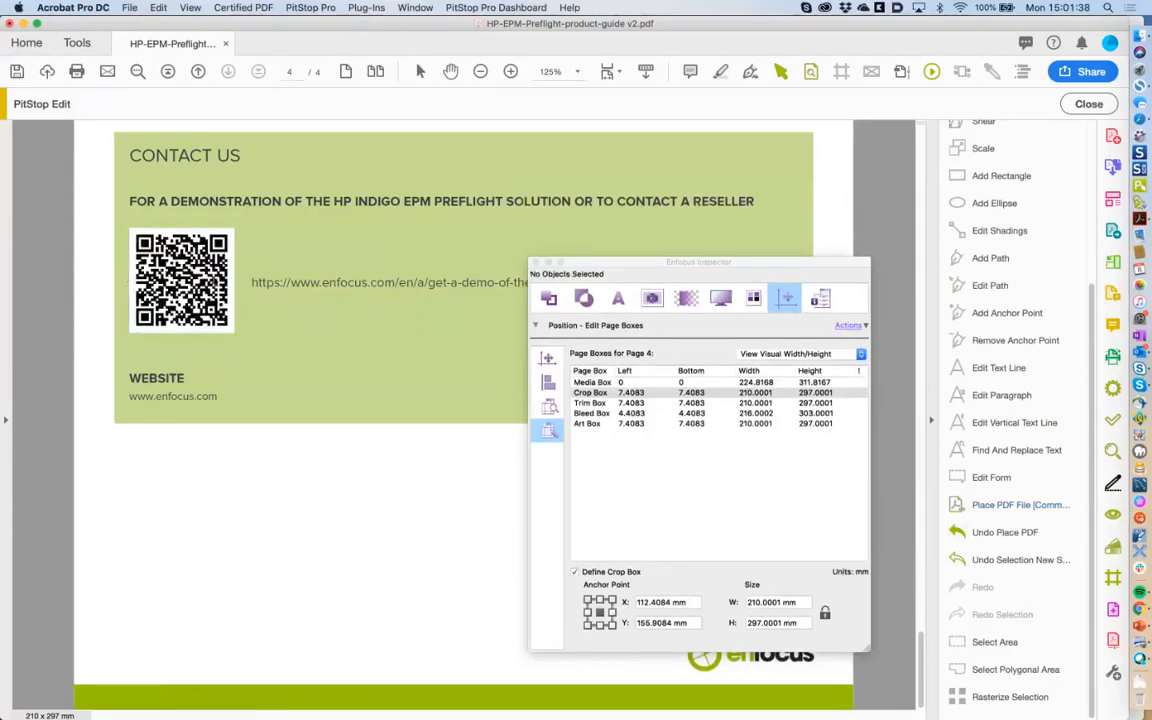
# Save the guide as 'Barcode 2' and display thumbnails of all four pages.
pyautogui.click(130, 7)
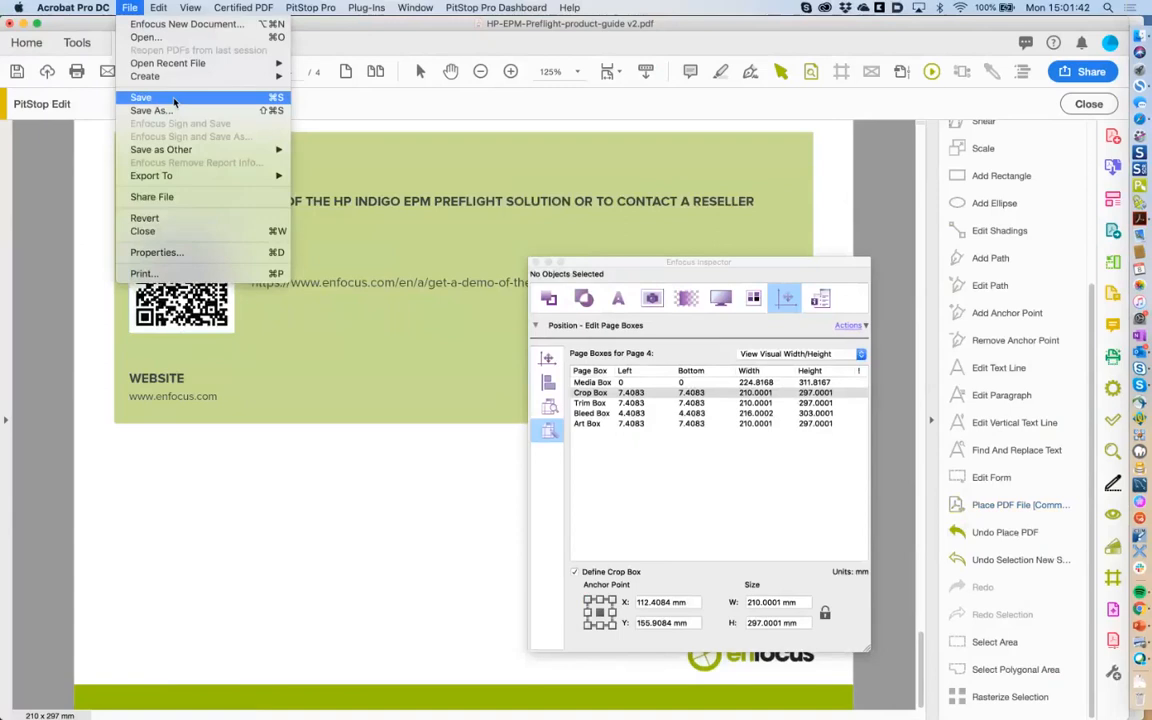
pyautogui.click(174, 98)
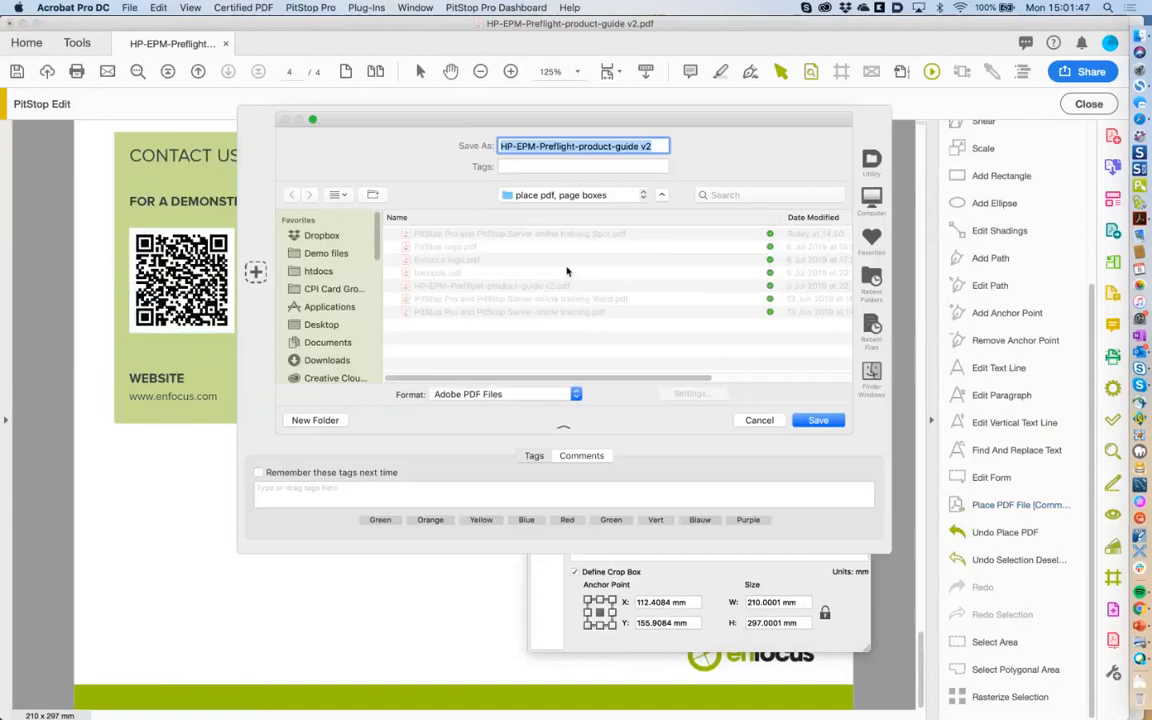
pyautogui.write('Barcode 2')
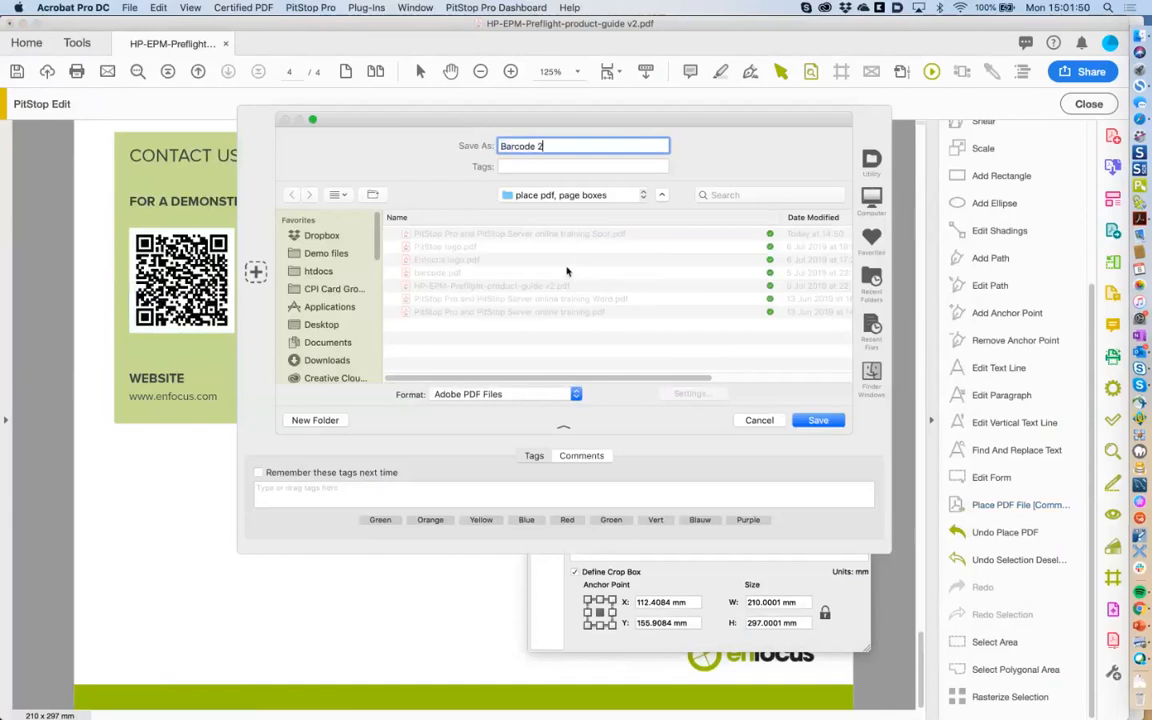
pyautogui.press('Return')
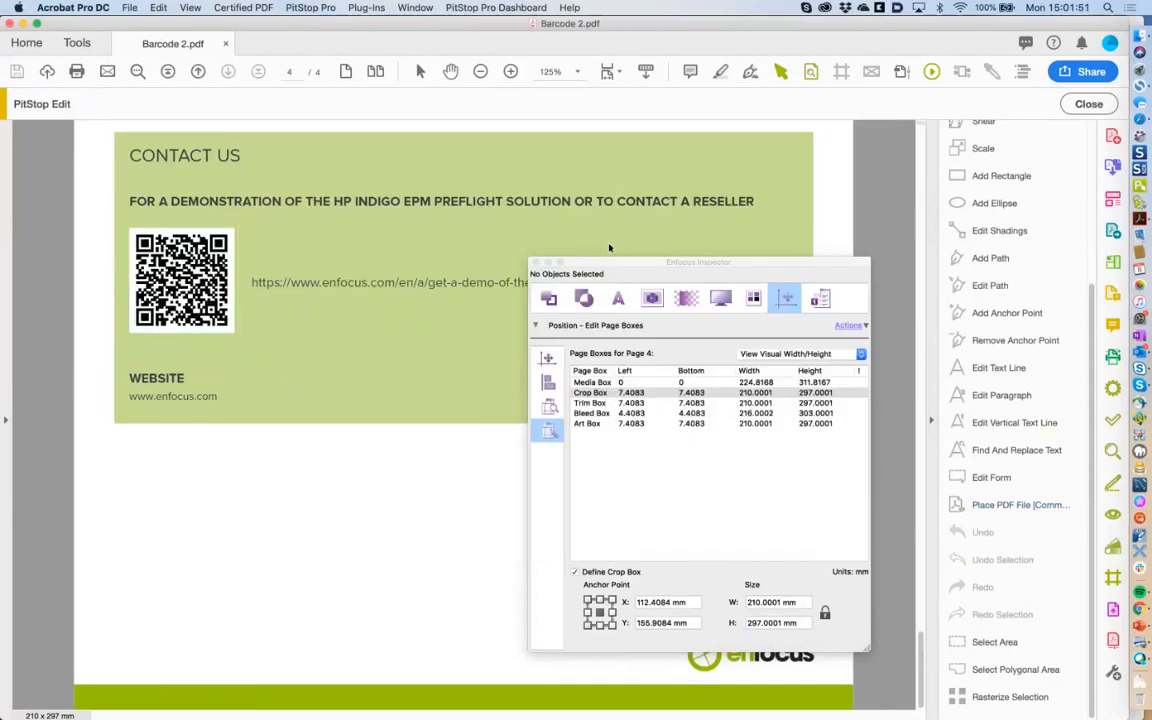
pyautogui.click(7, 423)
pyautogui.click(16, 143)
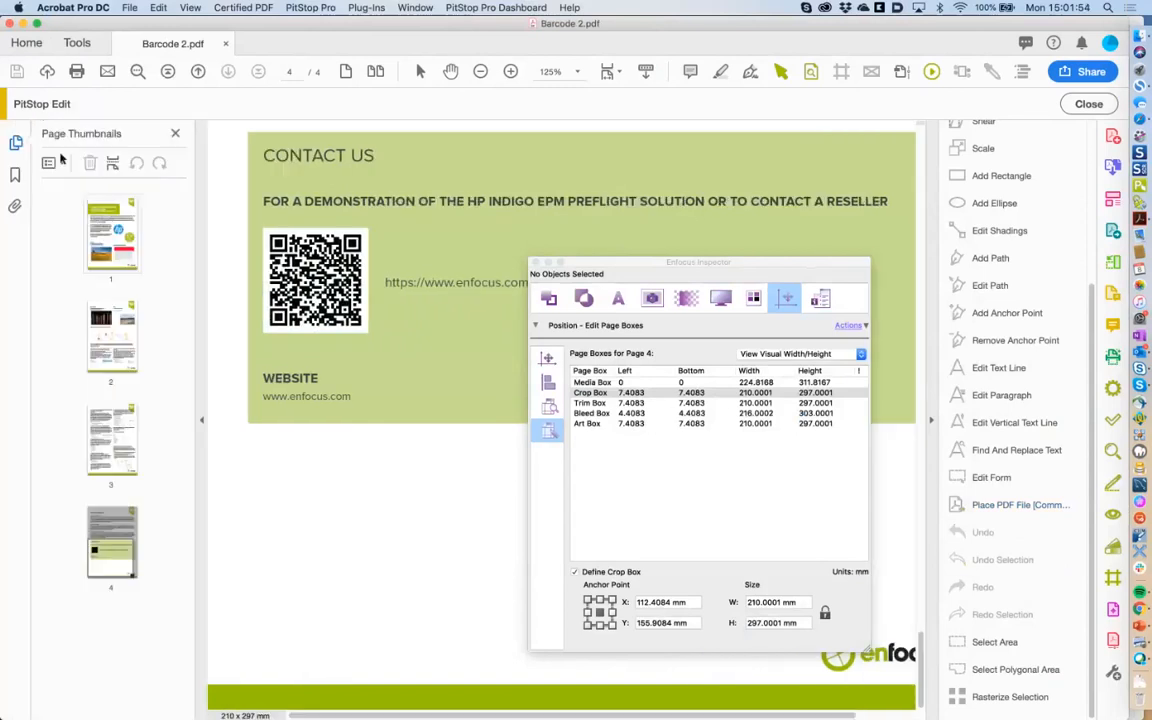
# Select and delete pages 1–3 in the thumbnails, then select Barcode 2.pdf in Finder.
pyautogui.click(119, 232)
pyautogui.keyDown('shift'); pyautogui.click(120, 416); pyautogui.keyUp('shift')
pyautogui.press('Delete')
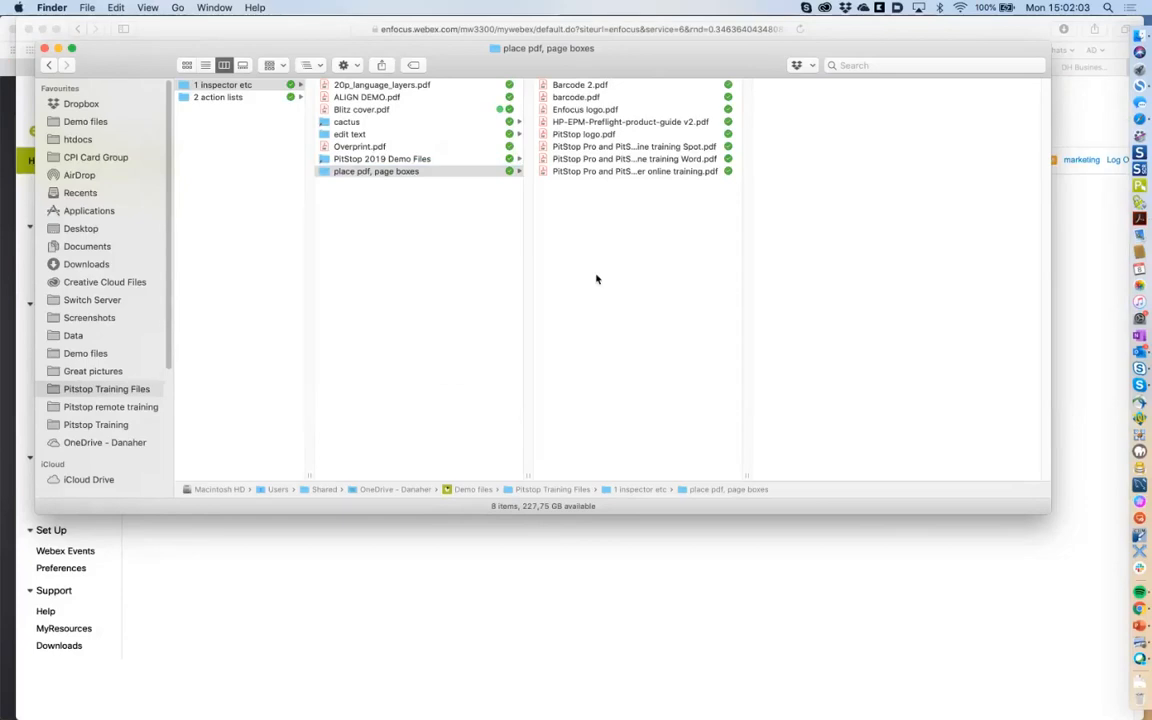
pyautogui.press('super+Tab')
pyautogui.press('super+Tab')
pyautogui.press('Escape')
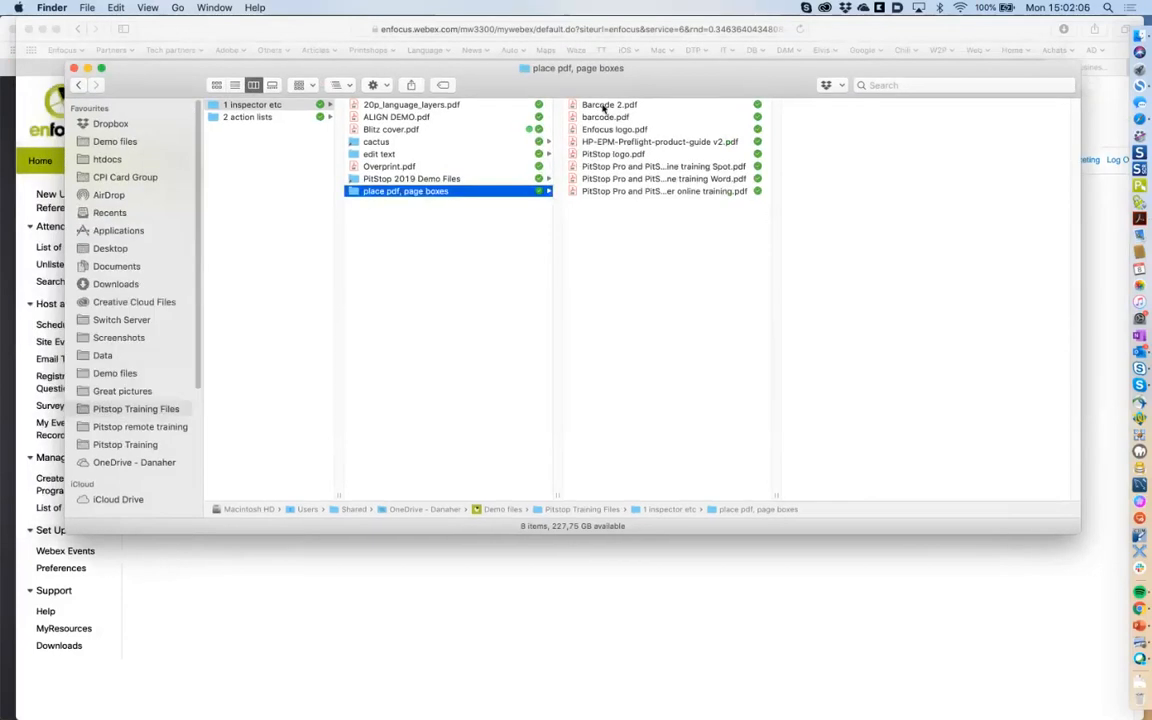
pyautogui.click(603, 106)
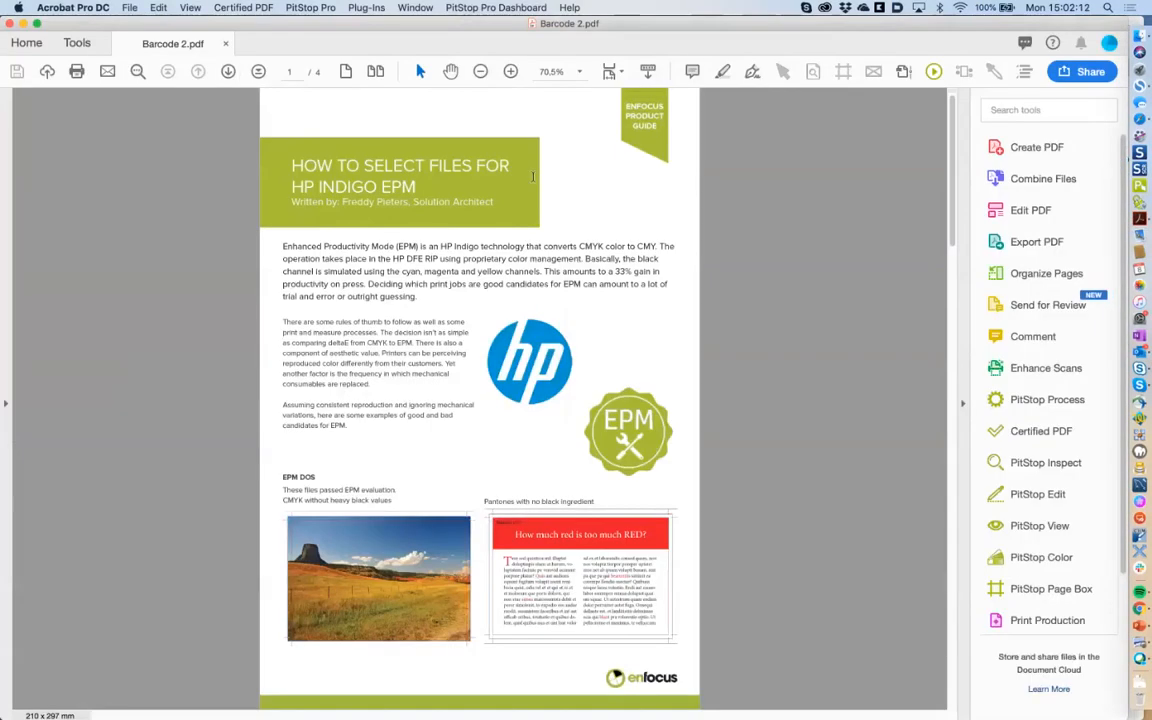
# Select pages 1–3 in the Page Thumbnails of Barcode 2.pdf and delete them, confirming OK.
pyautogui.scroll(-20, 950, 324)
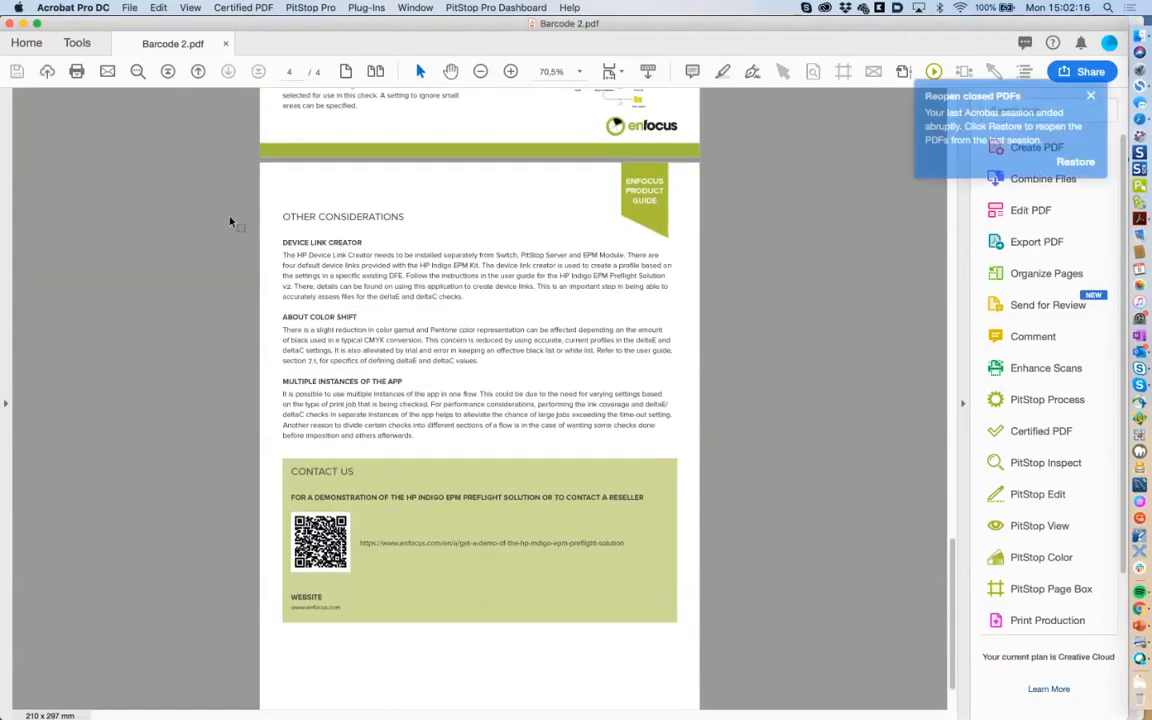
pyautogui.click(5, 406)
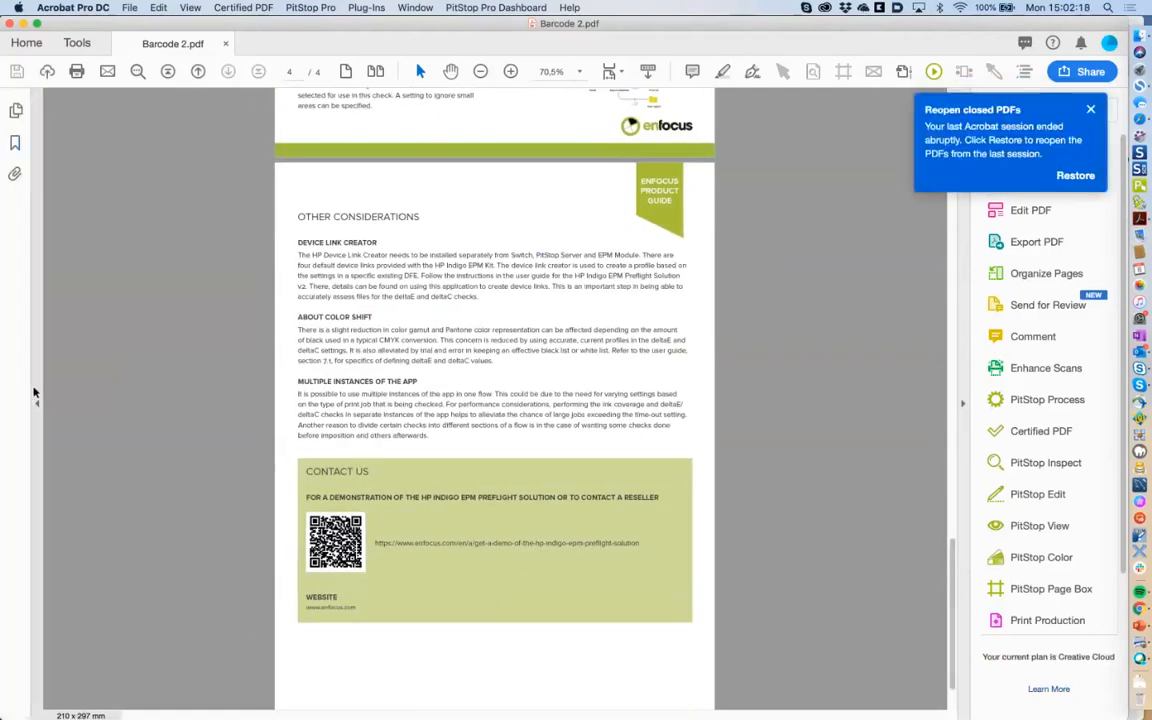
pyautogui.click(16, 110)
pyautogui.click(113, 420)
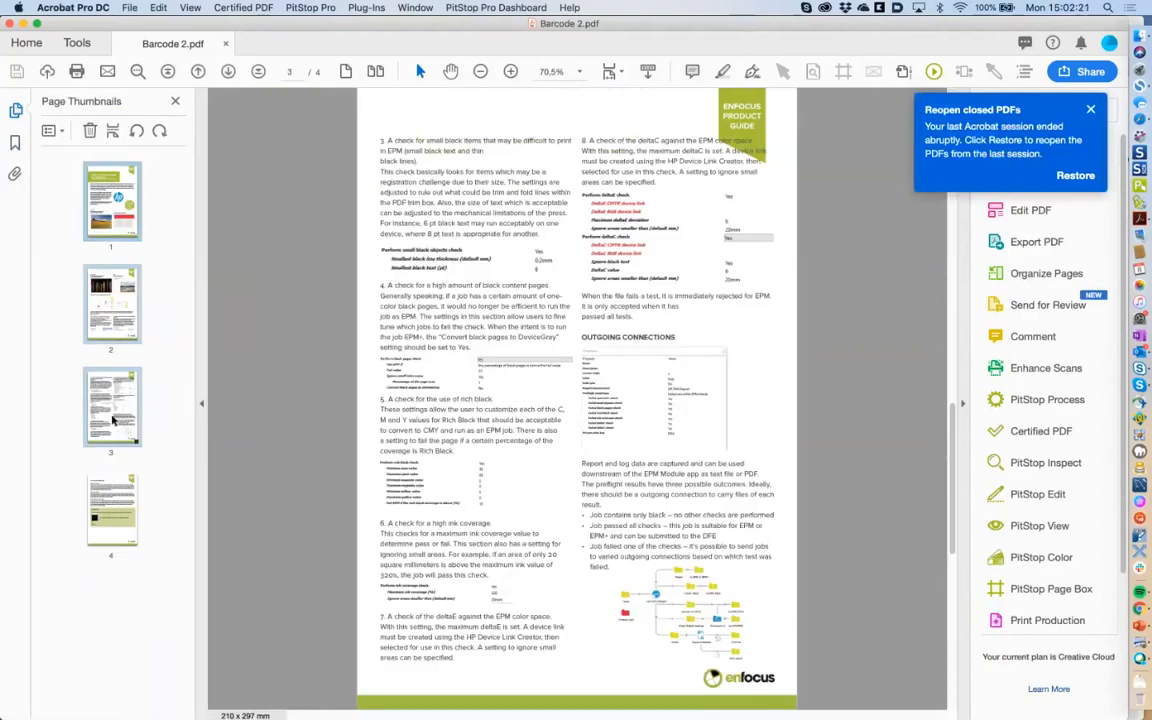
pyautogui.click(89, 130)
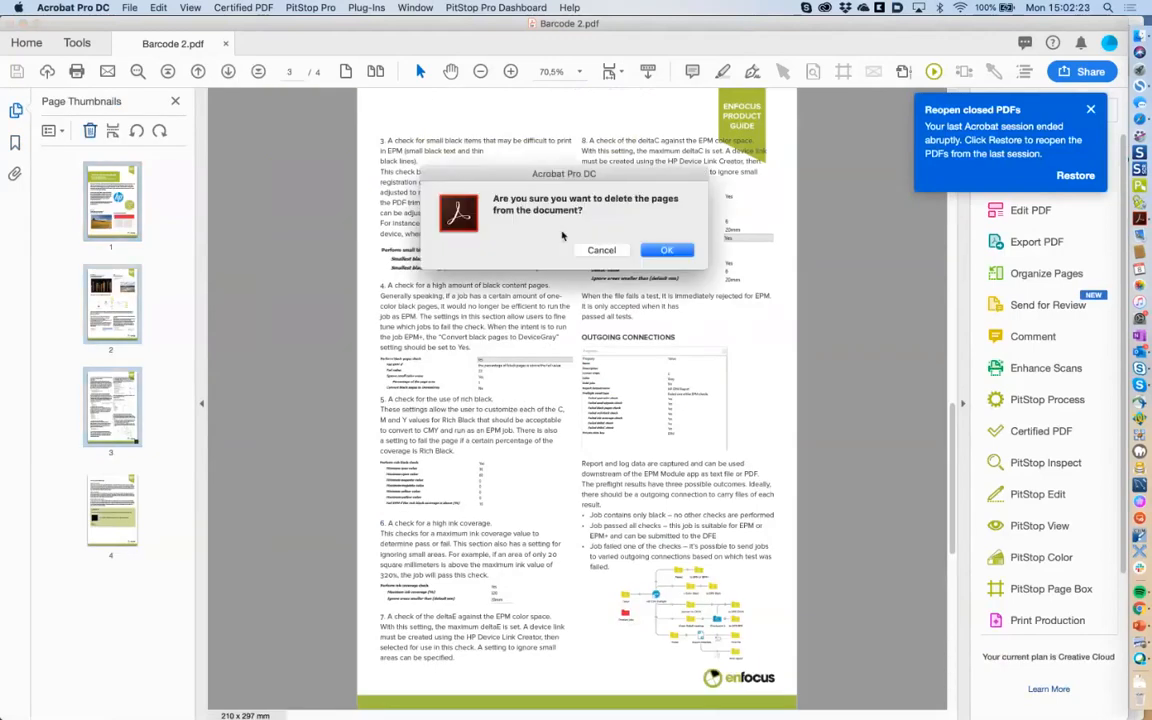
pyautogui.click(663, 251)
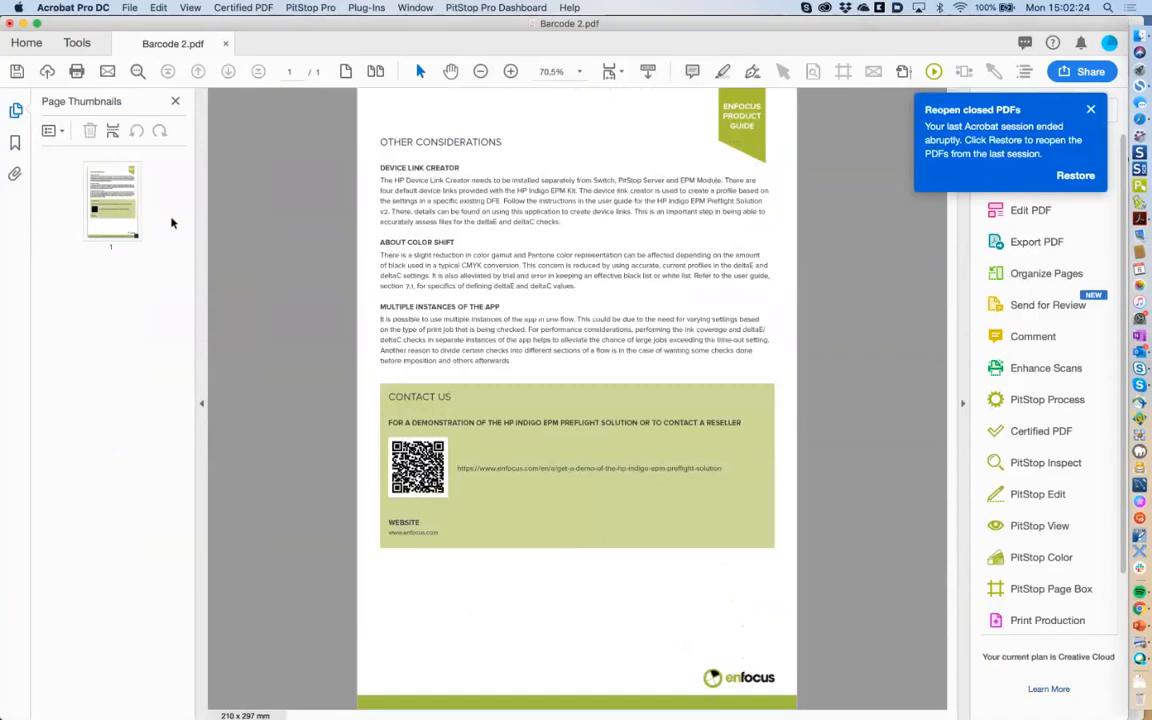
# Marquee-select and delete the top text lines and the badge with the PitStop select tool.
pyautogui.click(785, 74)
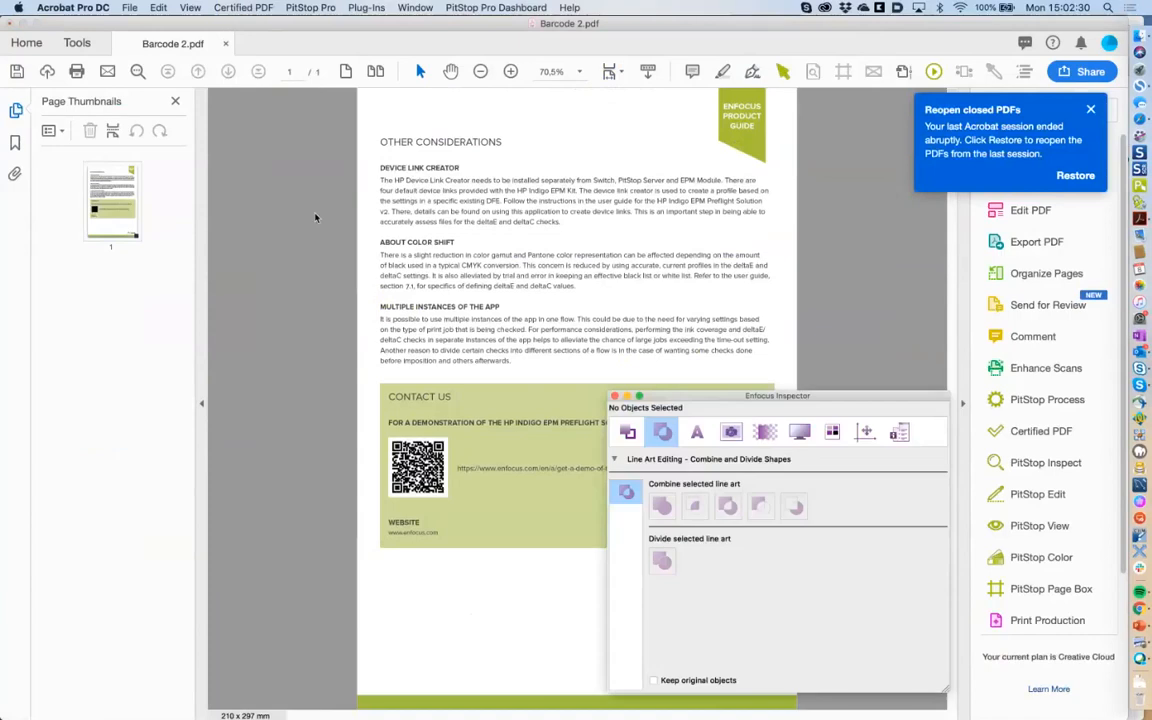
pyautogui.moveTo(315, 214); pyautogui.dragTo(880, 317)
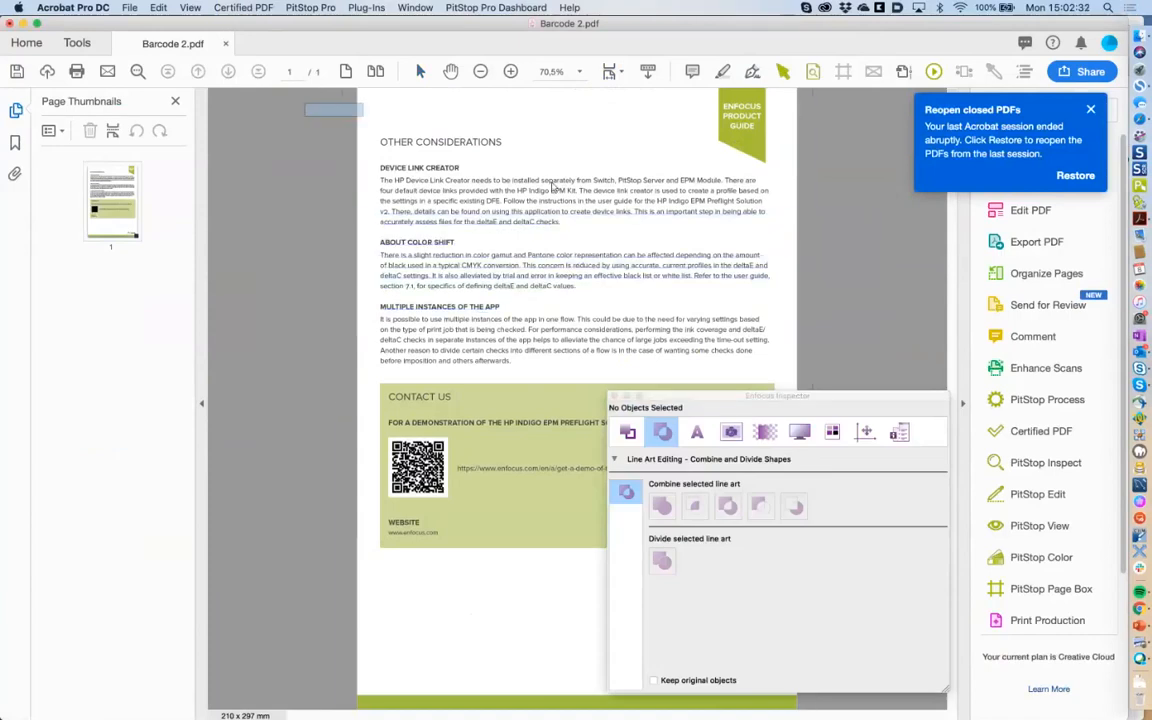
pyautogui.moveTo(305, 103); pyautogui.dragTo(824, 357)
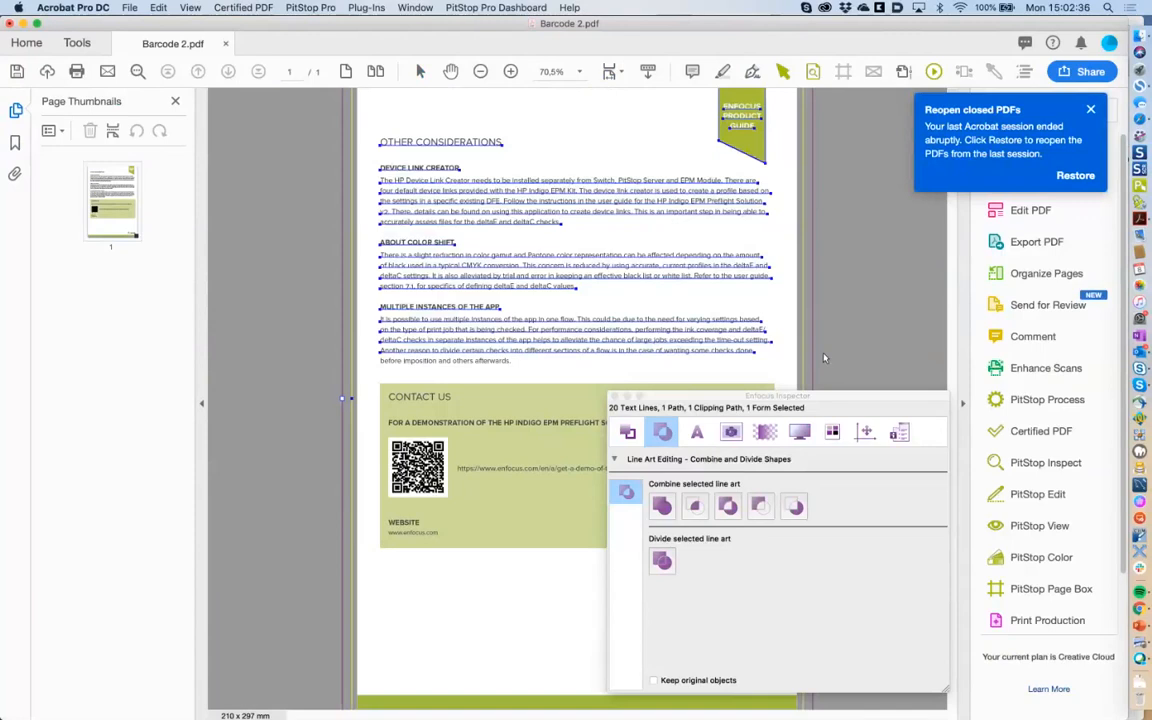
pyautogui.press('Delete')
# Delete the green contact block, WEBSITE lines and CONTACT US heading, then fit the page width.
pyautogui.moveTo(725, 399); pyautogui.dragTo(837, 392)
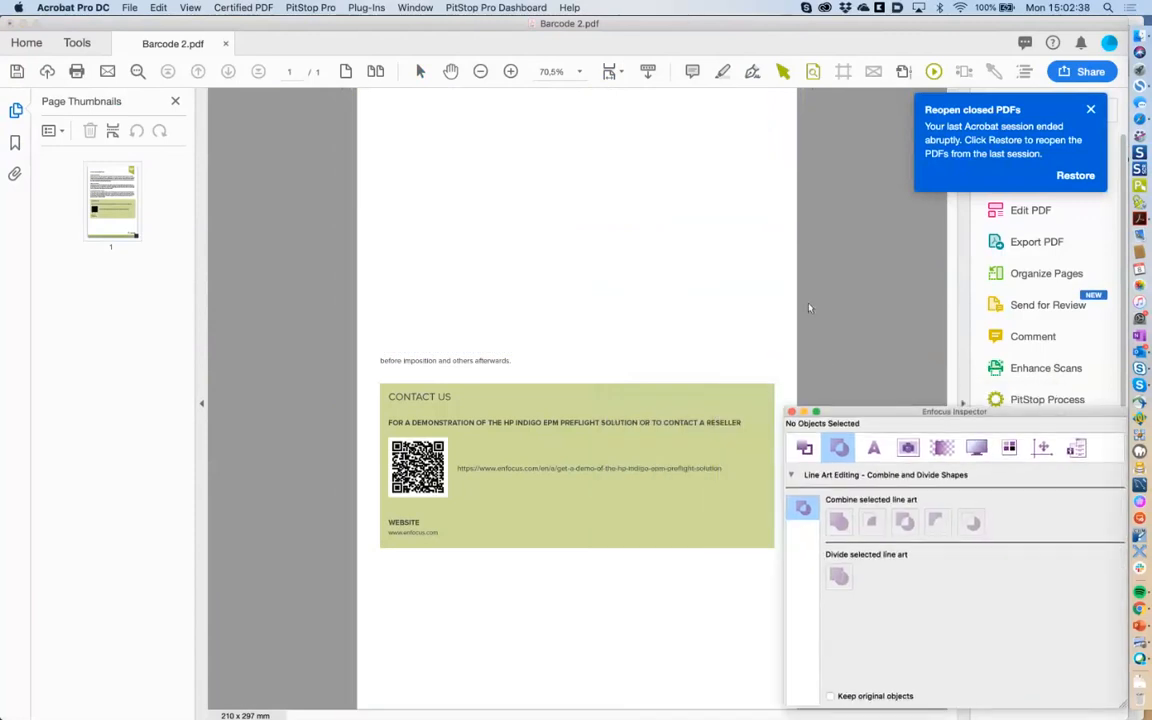
pyautogui.moveTo(808, 302); pyautogui.dragTo(479, 618)
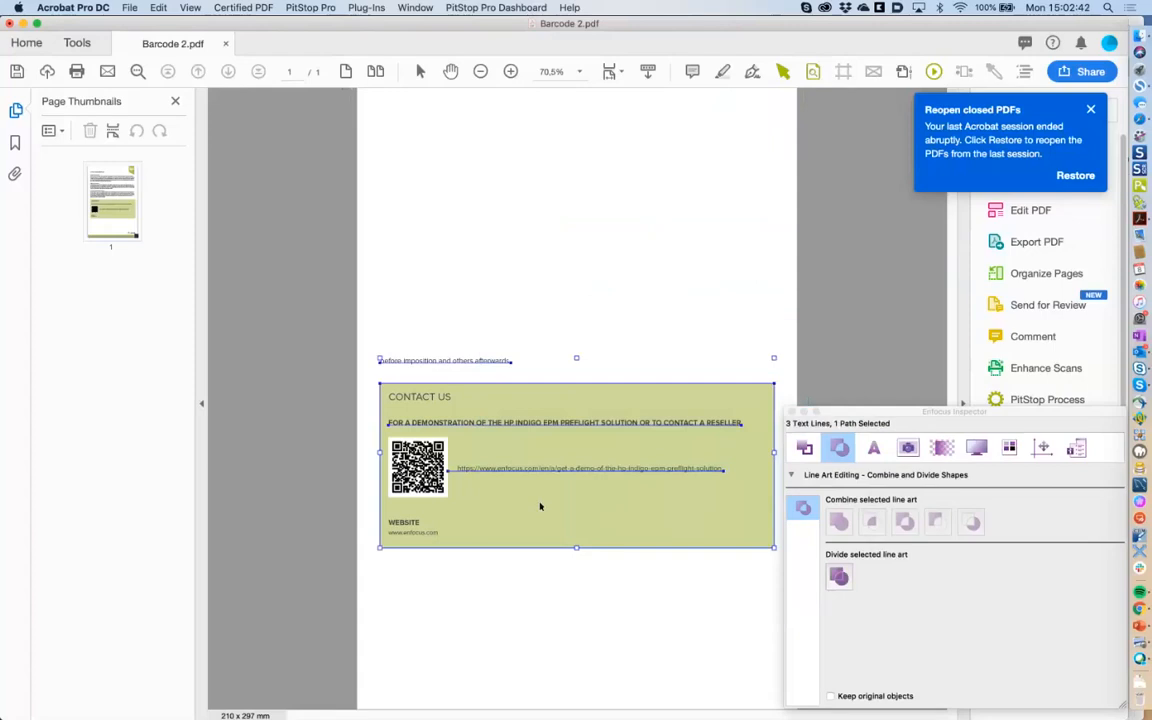
pyautogui.press('Delete')
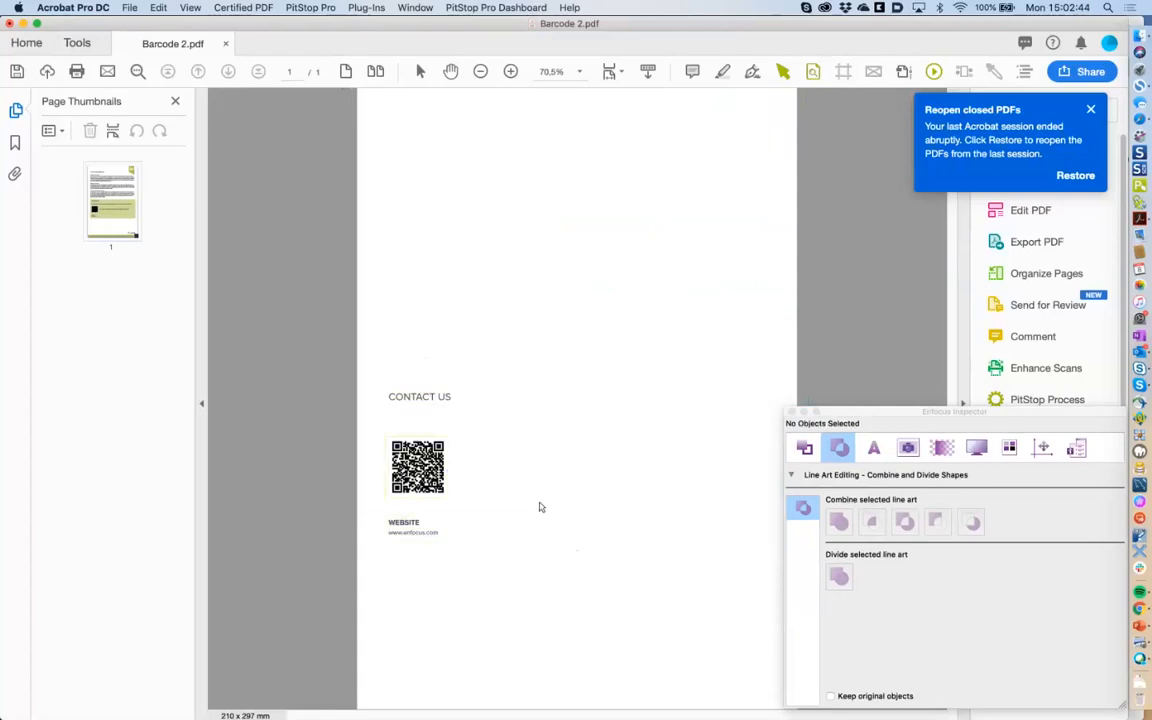
pyautogui.moveTo(532, 579); pyautogui.dragTo(350, 519)
pyautogui.press('Delete')
pyautogui.moveTo(331, 353); pyautogui.dragTo(493, 414)
pyautogui.press('Delete')
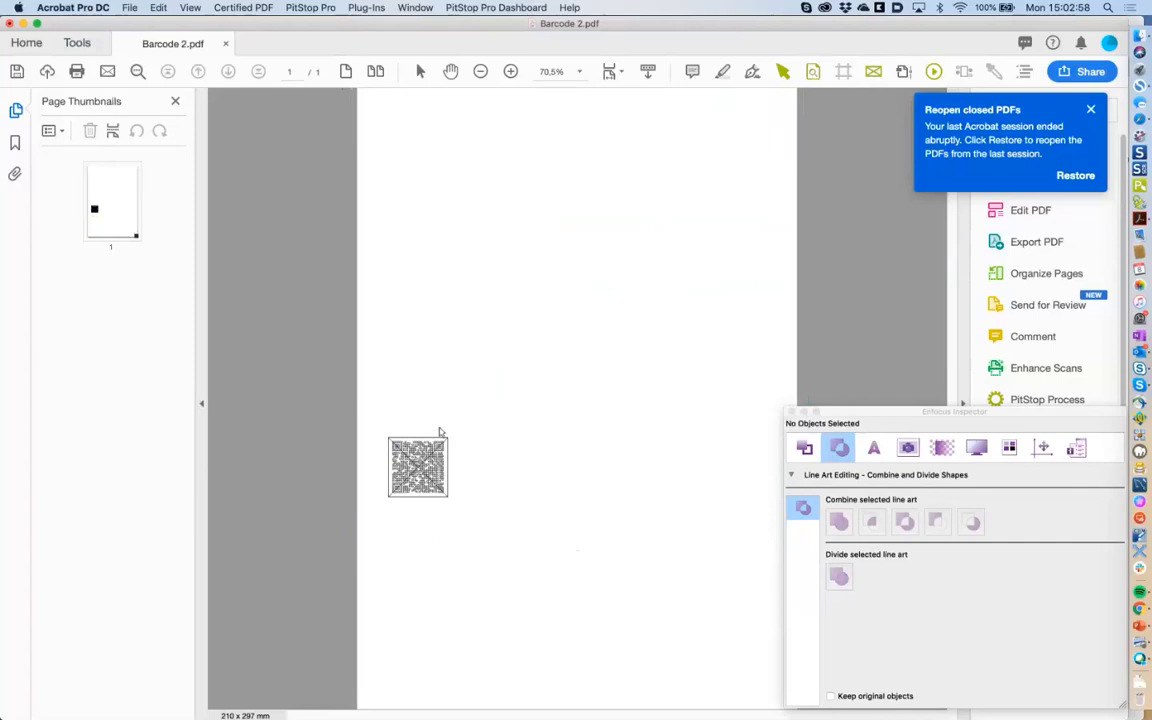
pyautogui.press('super+2')
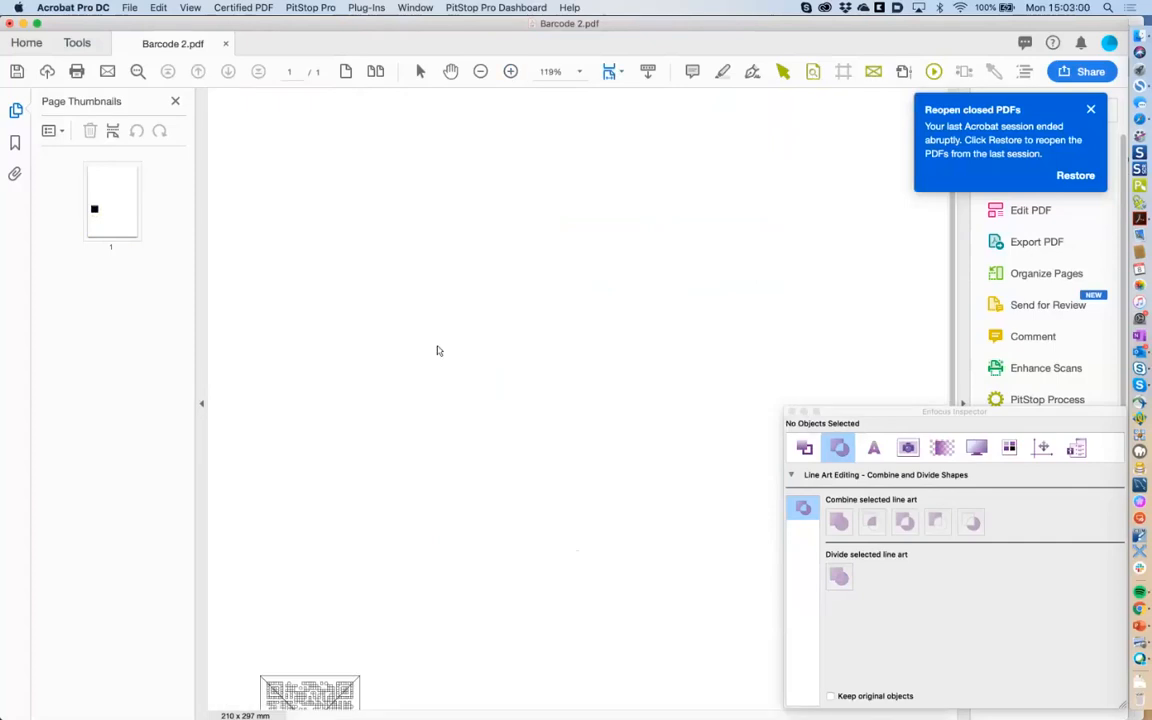
# Zoom in, select the QR code, and review the Inspector's page box overview and editing panels.
pyautogui.scroll(-5, 437, 351)
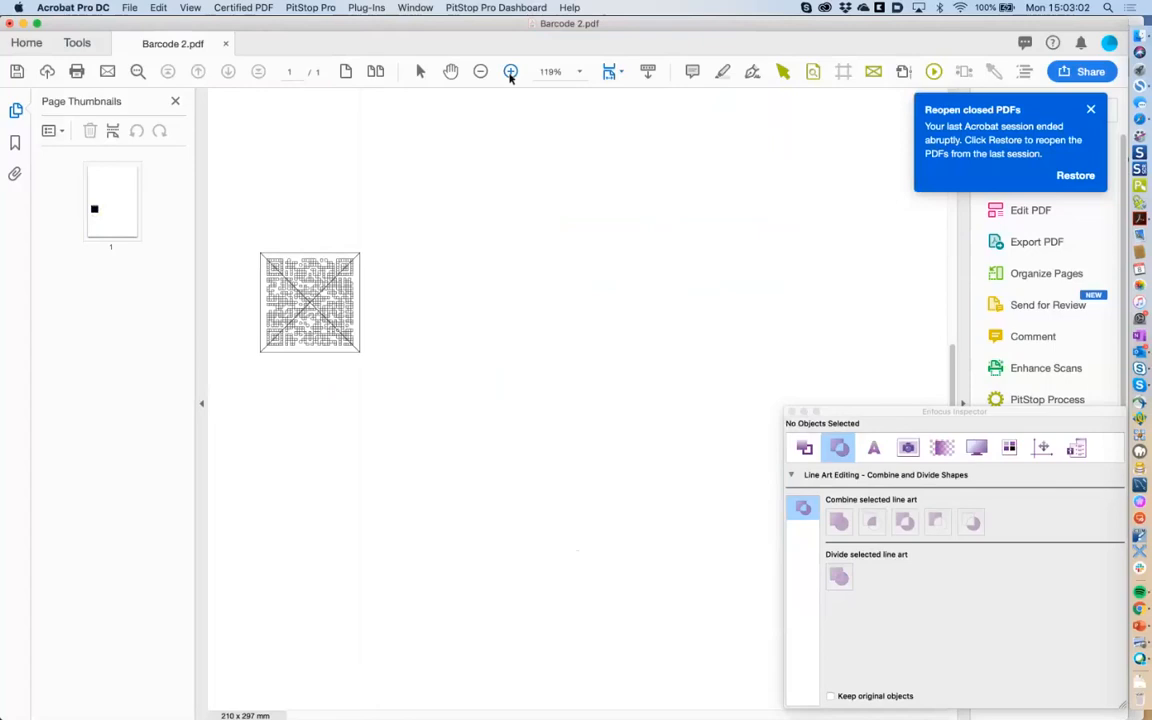
pyautogui.click(510, 72)
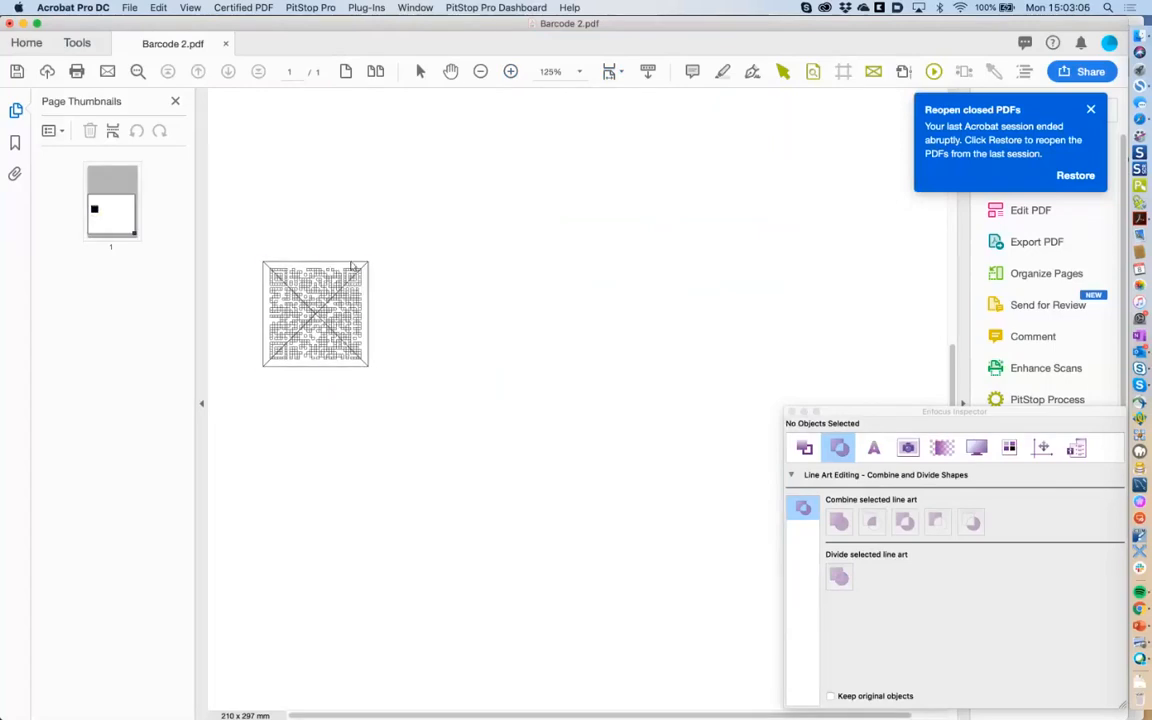
pyautogui.click(353, 267)
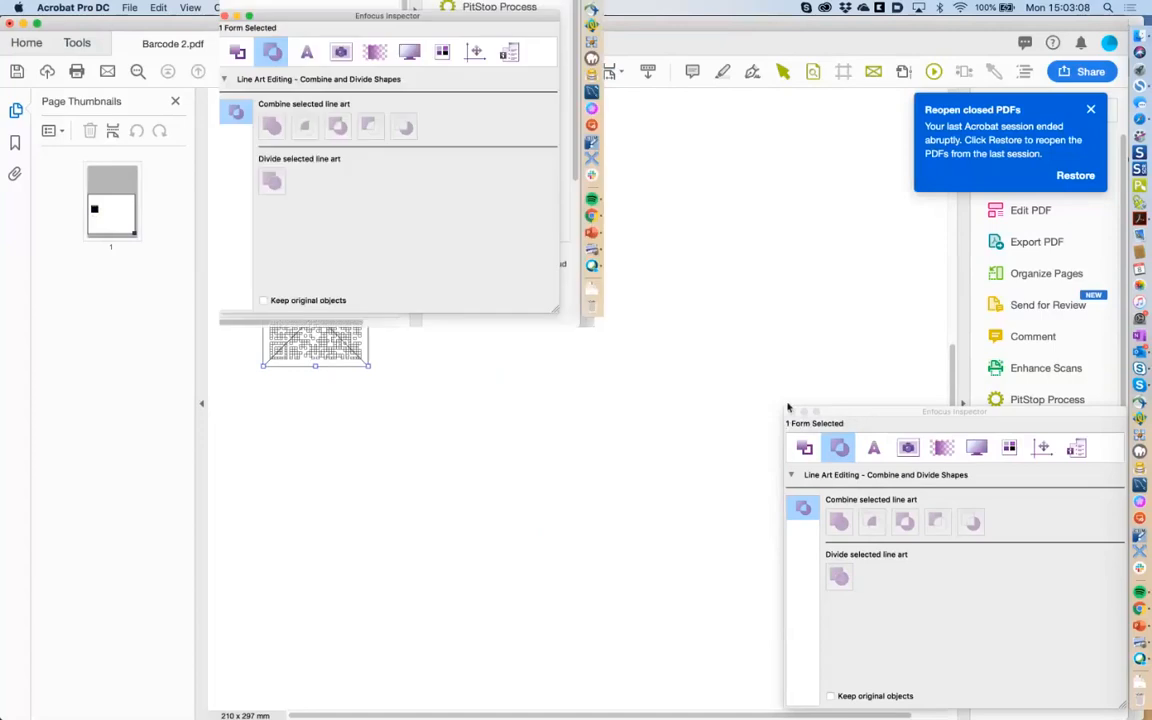
pyautogui.moveTo(787, 407); pyautogui.dragTo(662, 397)
pyautogui.click(836, 436)
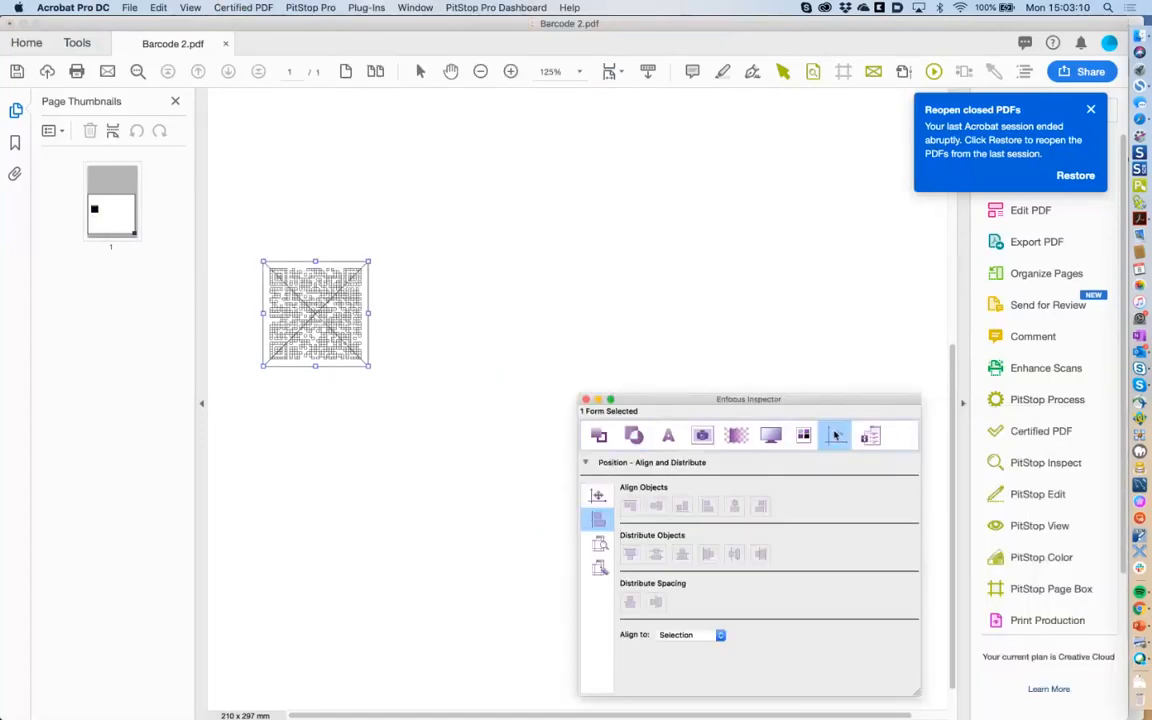
pyautogui.click(599, 567)
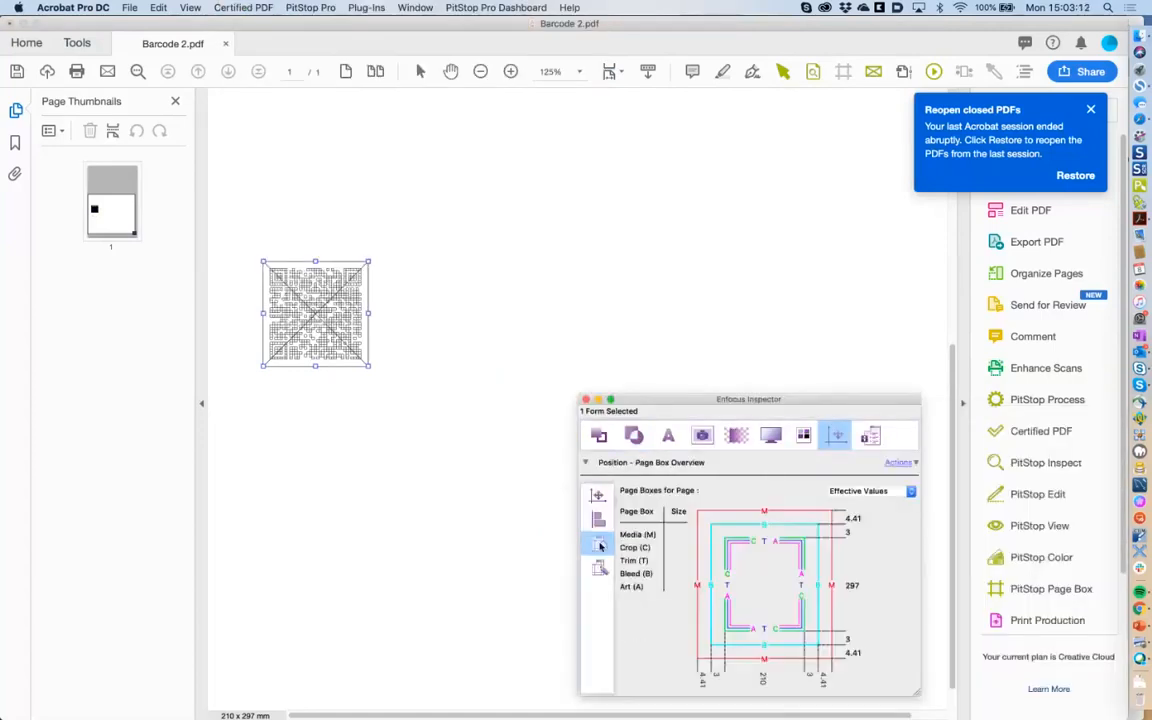
pyautogui.click(599, 543)
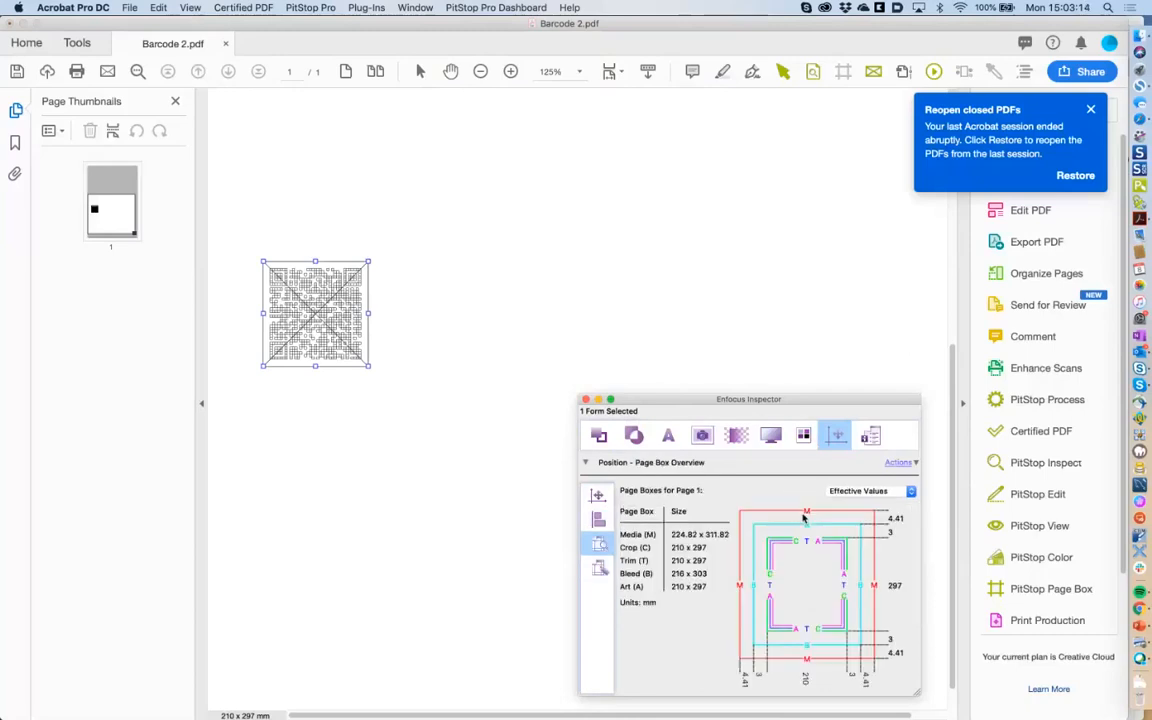
pyautogui.click(599, 568)
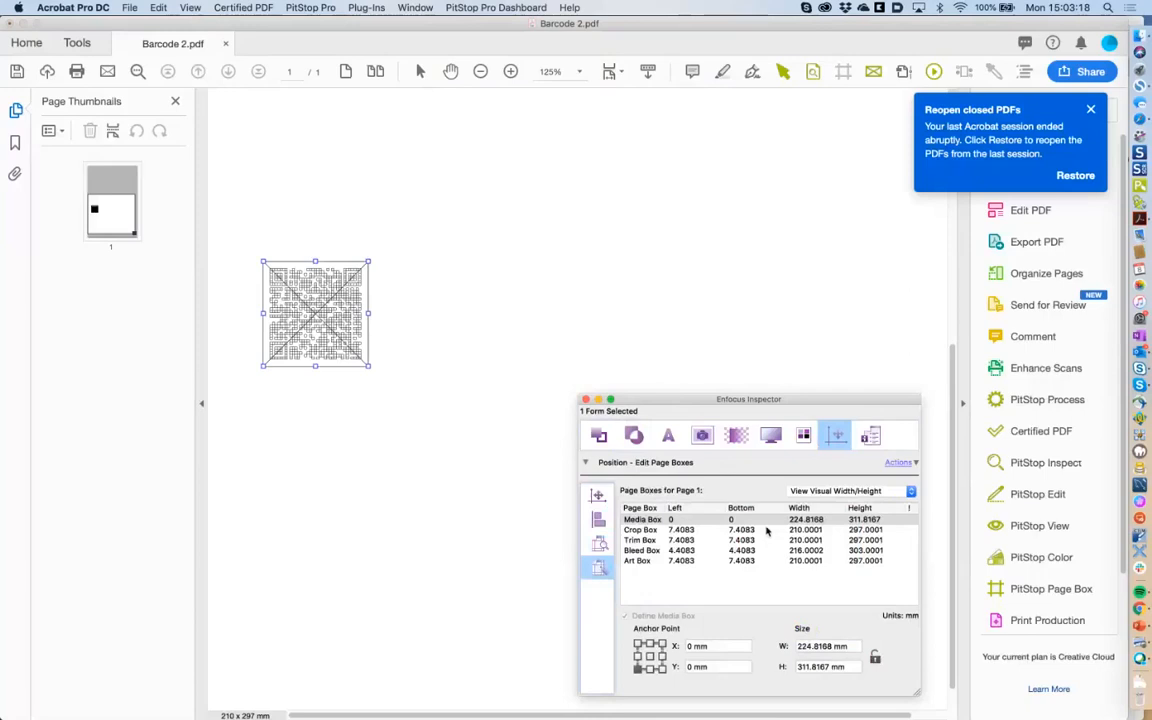
# Remove the Art, Bleed, Trim and Crop box definitions, then select the Media Box's actions.
pyautogui.click(675, 561)
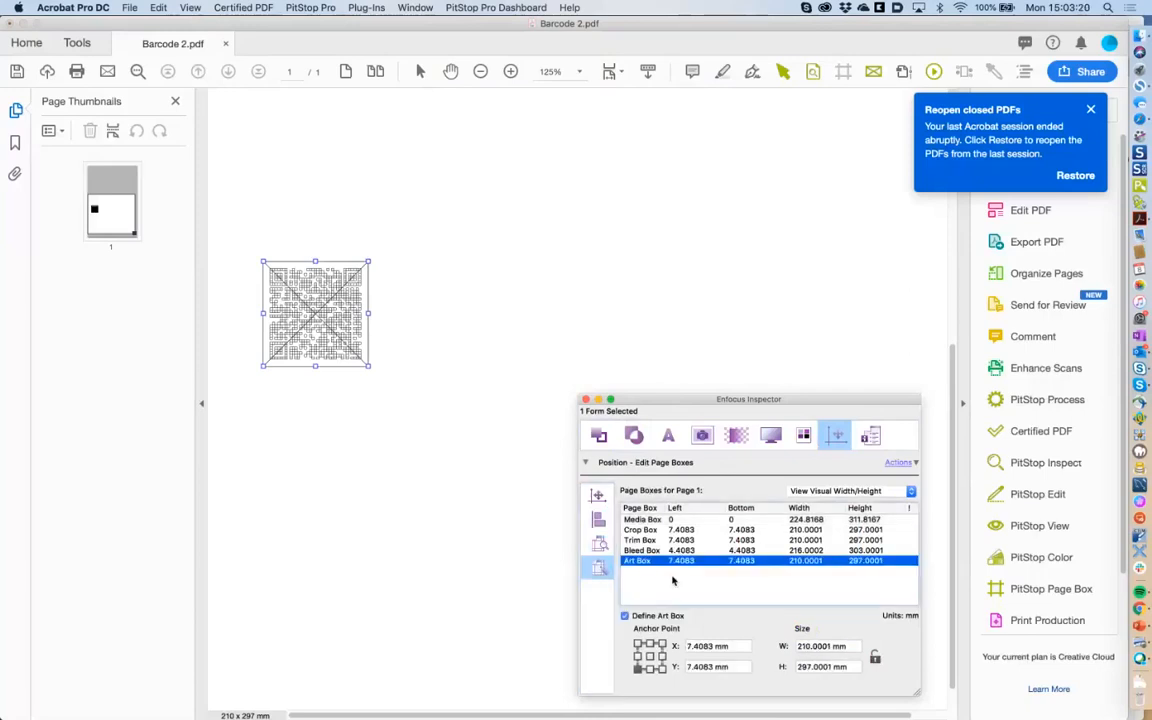
pyautogui.click(641, 616)
pyautogui.click(642, 551)
pyautogui.click(642, 616)
pyautogui.click(642, 540)
pyautogui.click(660, 616)
pyautogui.click(656, 529)
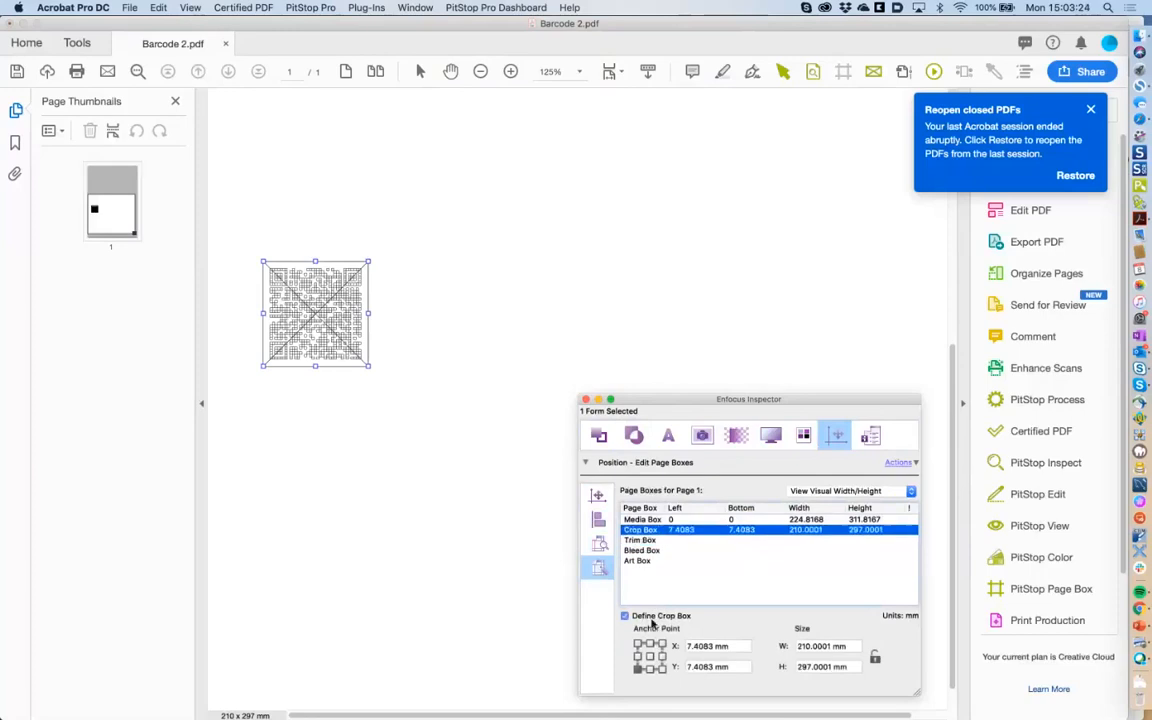
pyautogui.click(651, 618)
pyautogui.click(641, 519)
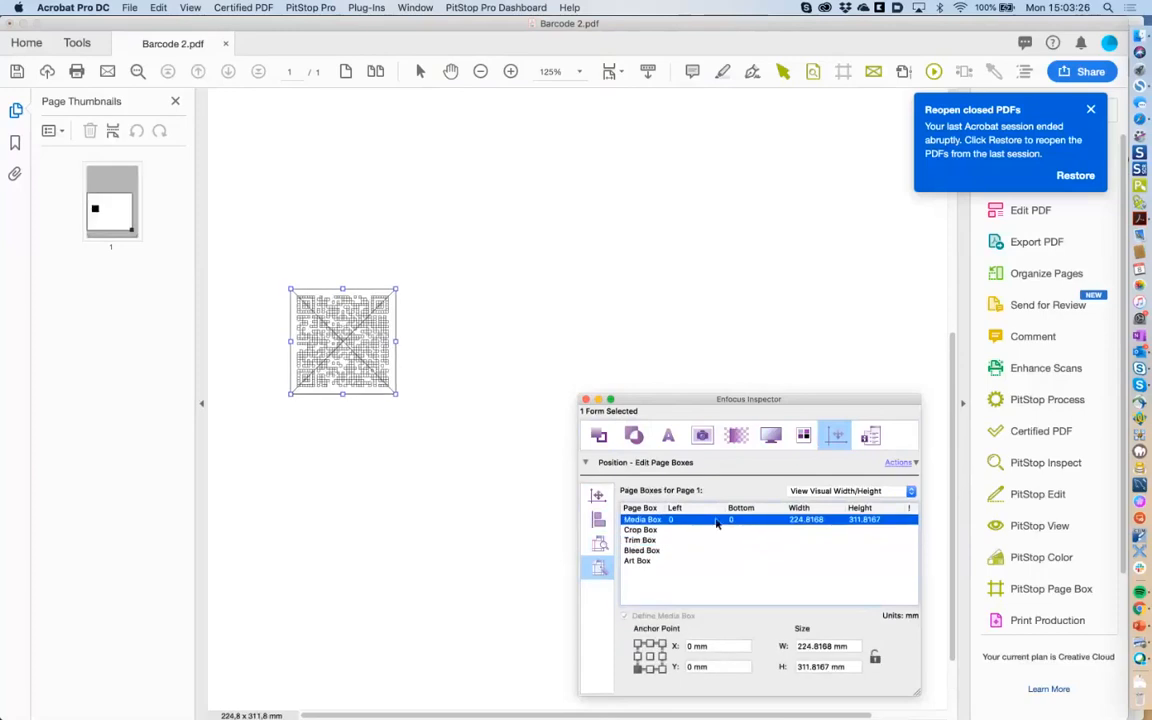
pyautogui.click(910, 464)
pyautogui.moveTo(933, 534)
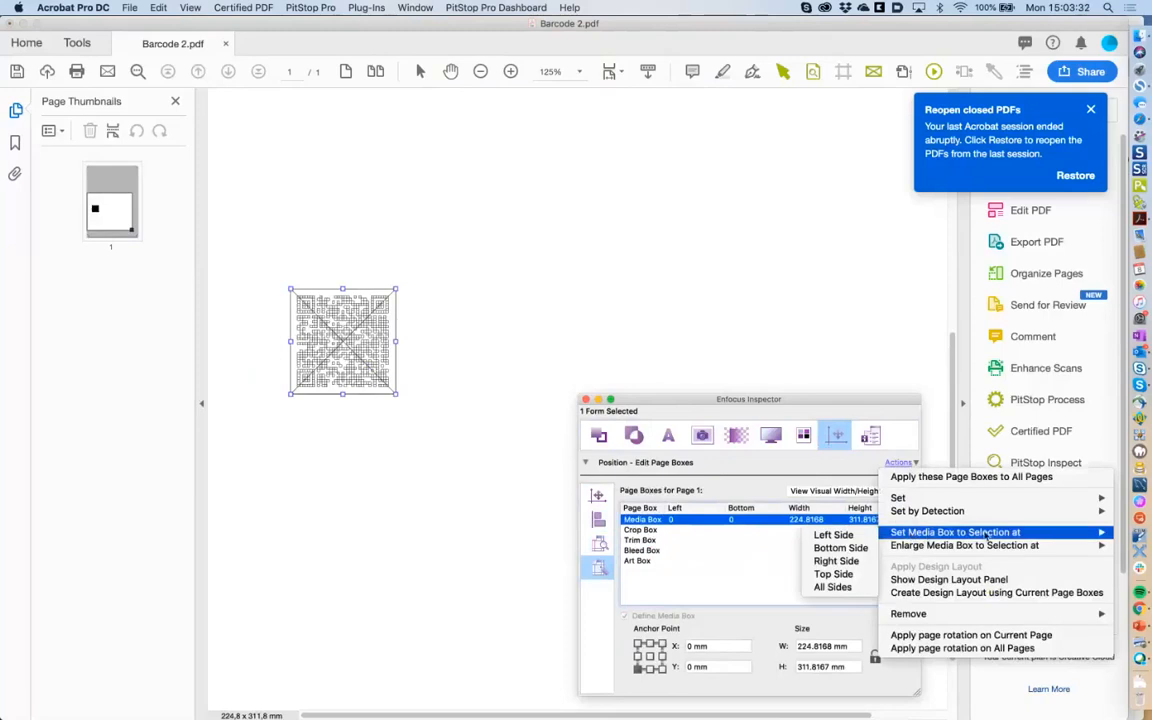
# Fit the media box to the QR code on all sides (28.3333 mm square), then view it filled at 300%.
pyautogui.click(838, 589)
pyautogui.moveTo(649, 405); pyautogui.dragTo(766, 407)
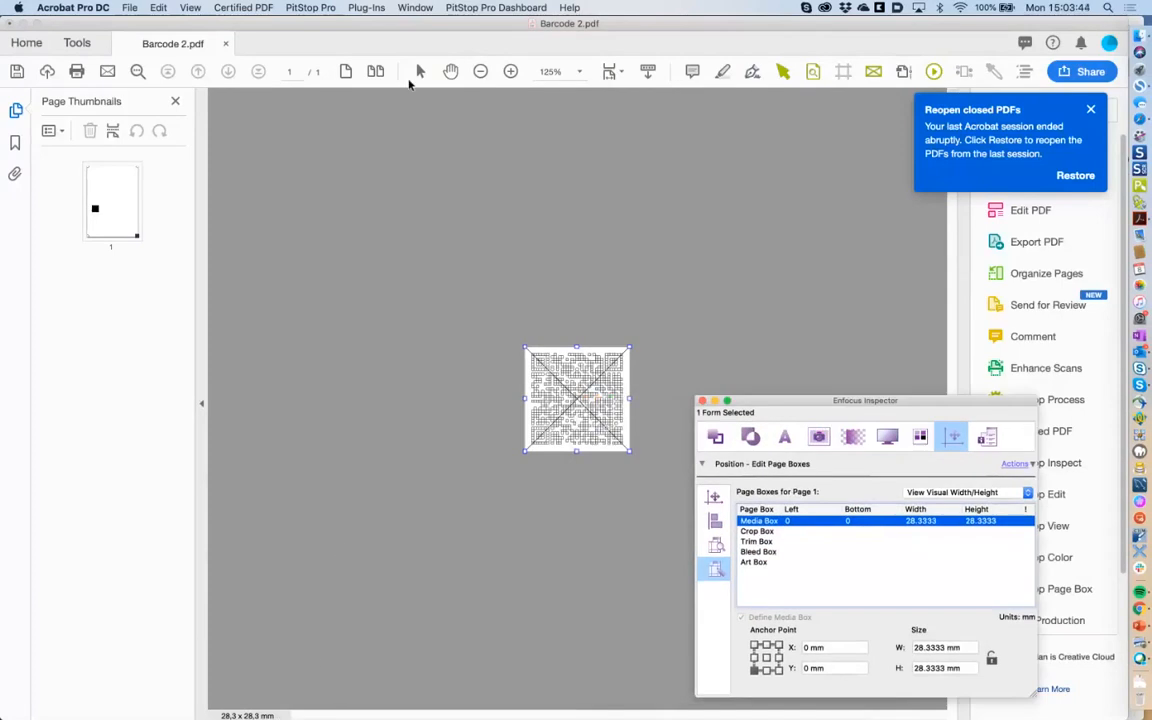
pyautogui.click(511, 71)
pyautogui.doubleClick(511, 71)
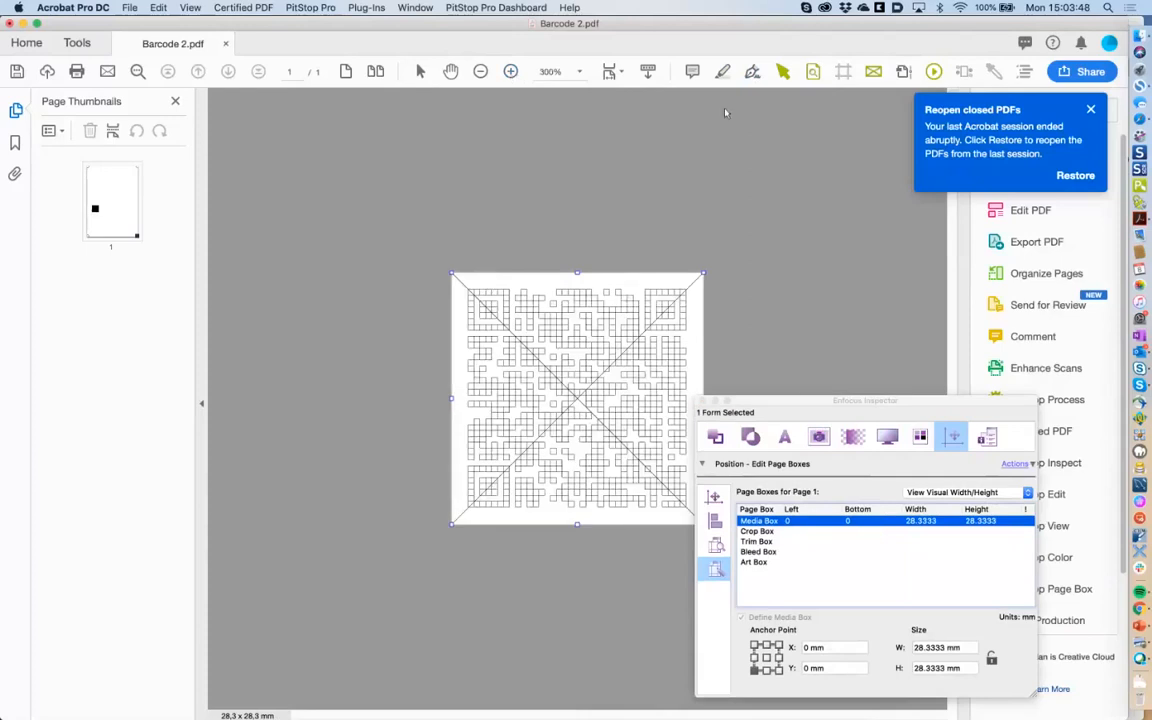
pyautogui.click(873, 76)
pyautogui.click(642, 256)
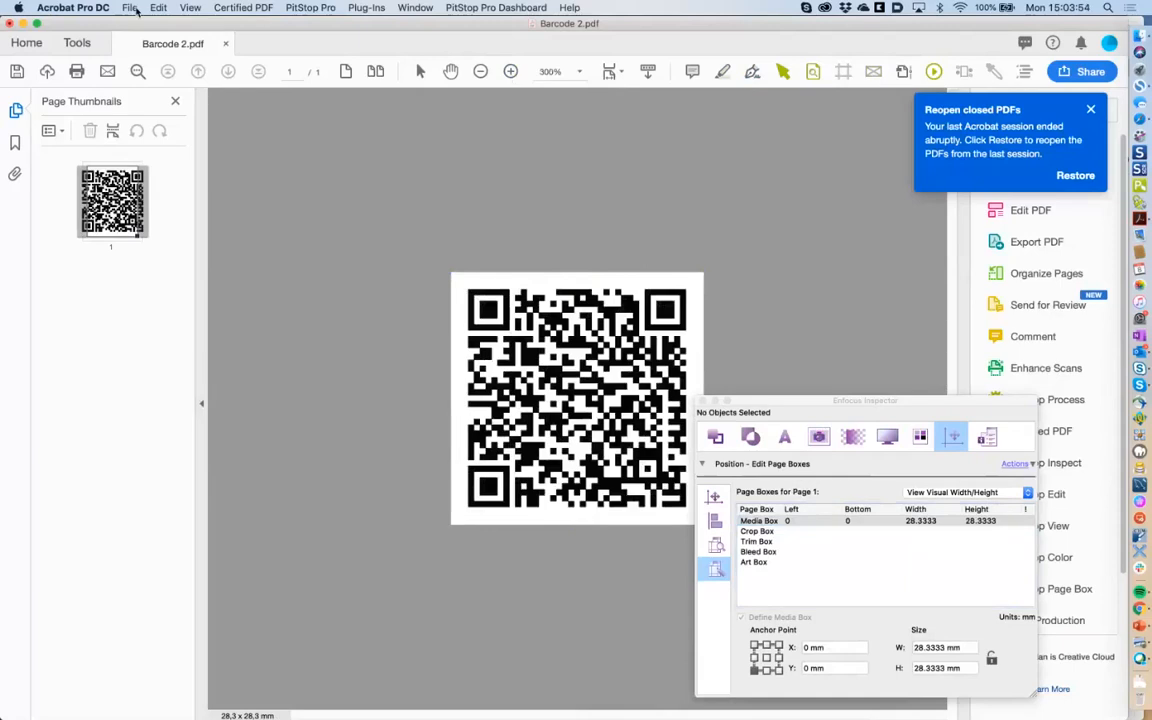
# Close the resized Barcode 2.pdf document window.
pyautogui.click(130, 7)
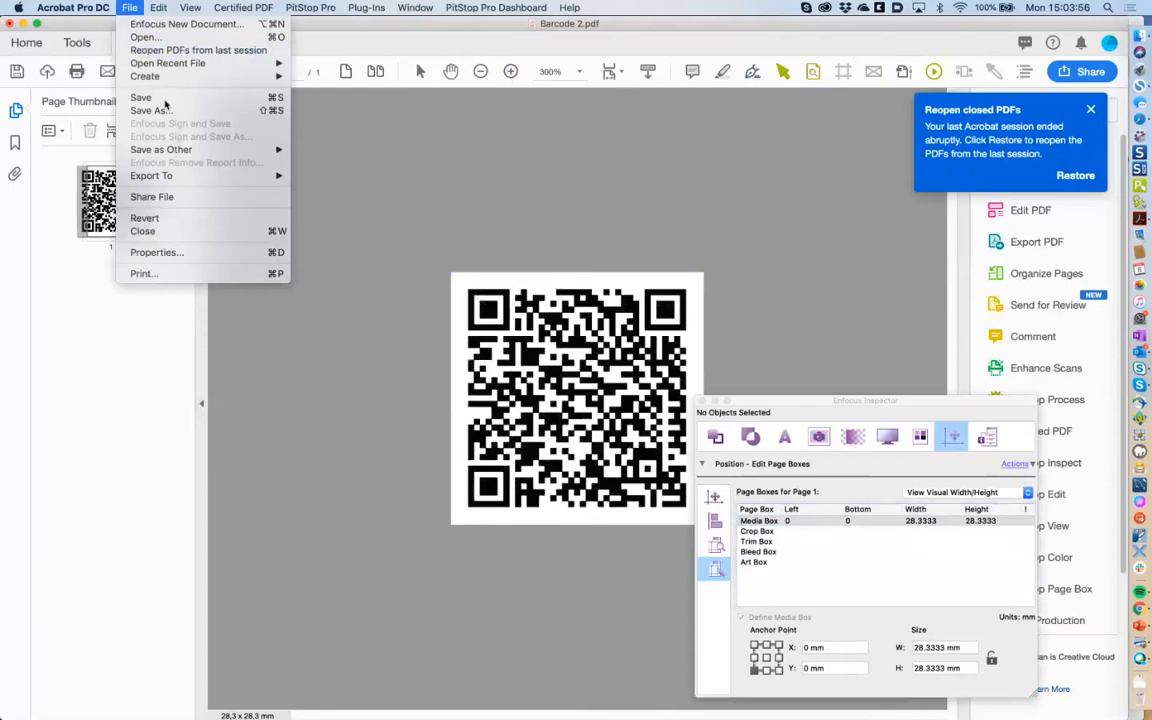
pyautogui.click(305, 124)
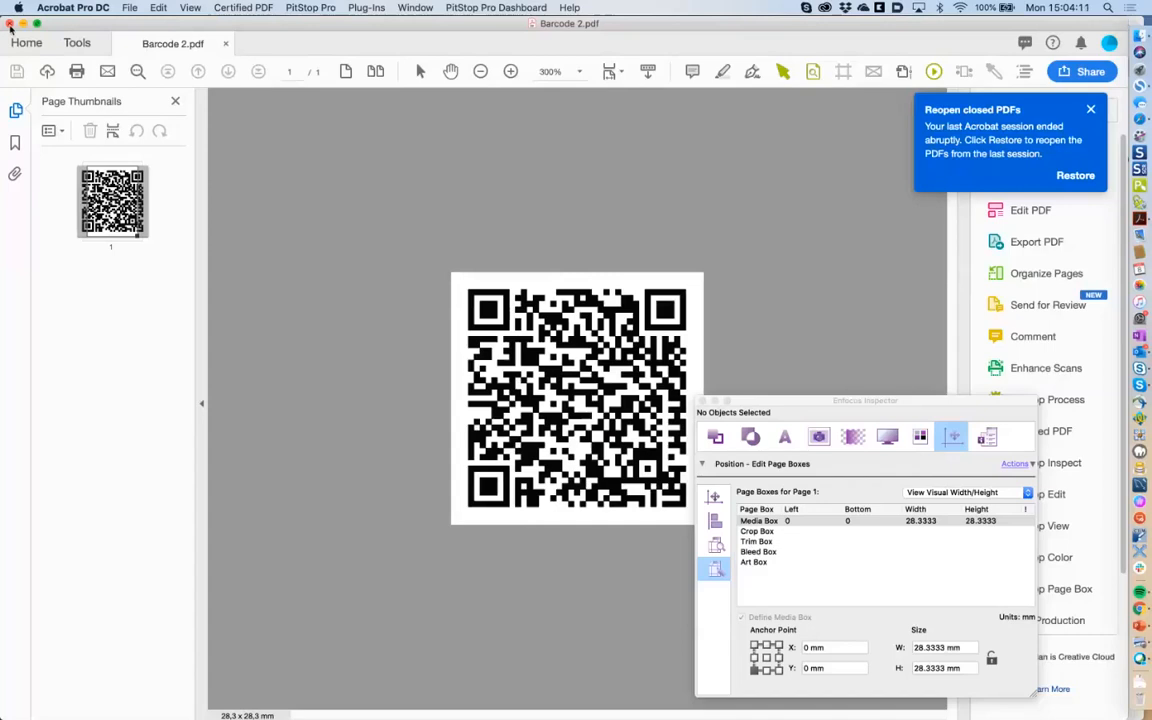
pyautogui.click(10, 23)
# Open 'enfocus businesscards EU WISW bis subset.pdf' from Finder's edit text folder in Acrobat.
pyautogui.click(510, 238)
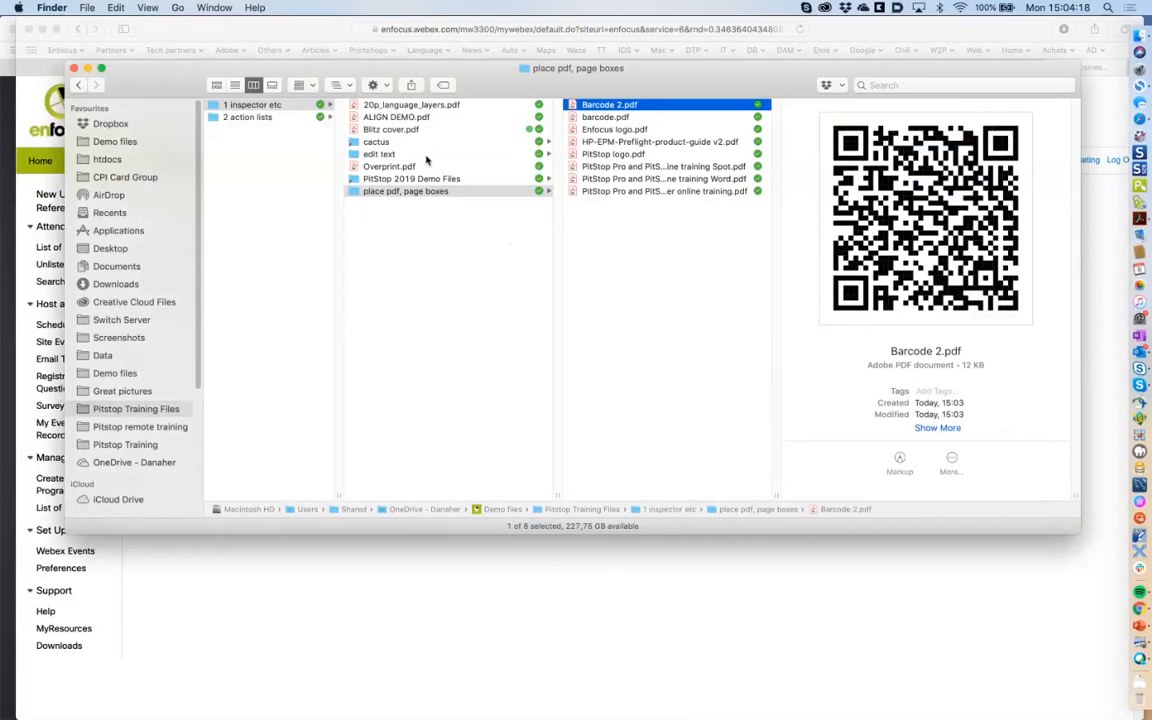
pyautogui.click(386, 154)
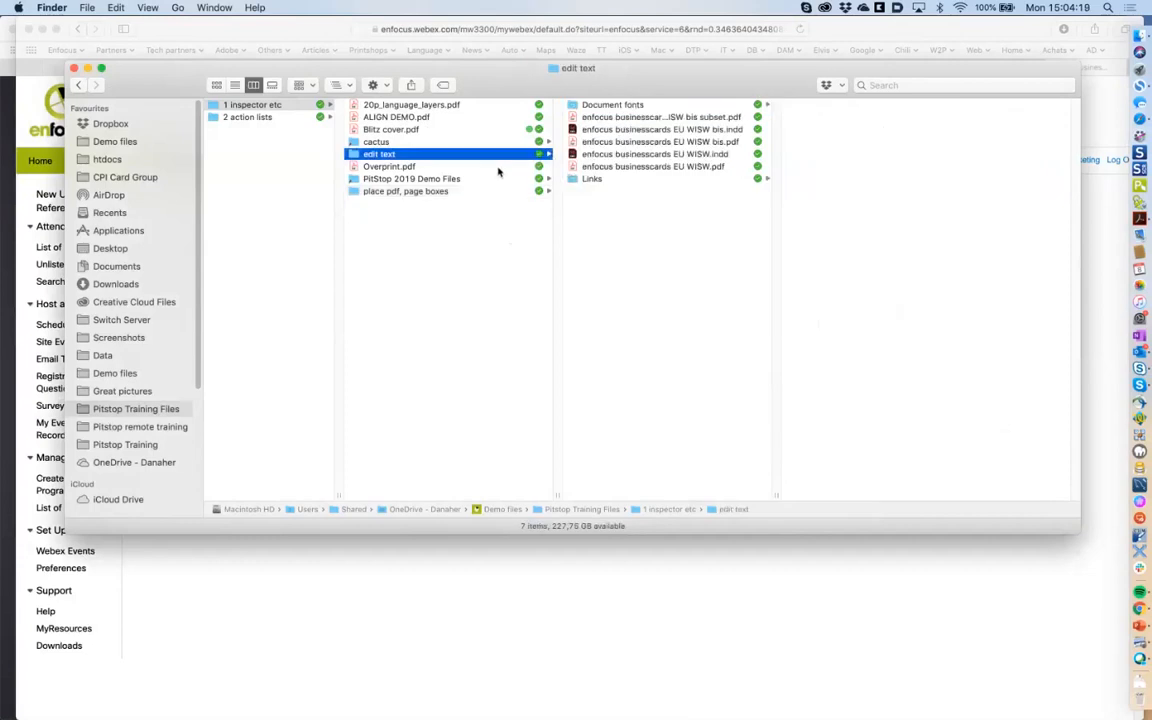
pyautogui.click(654, 142)
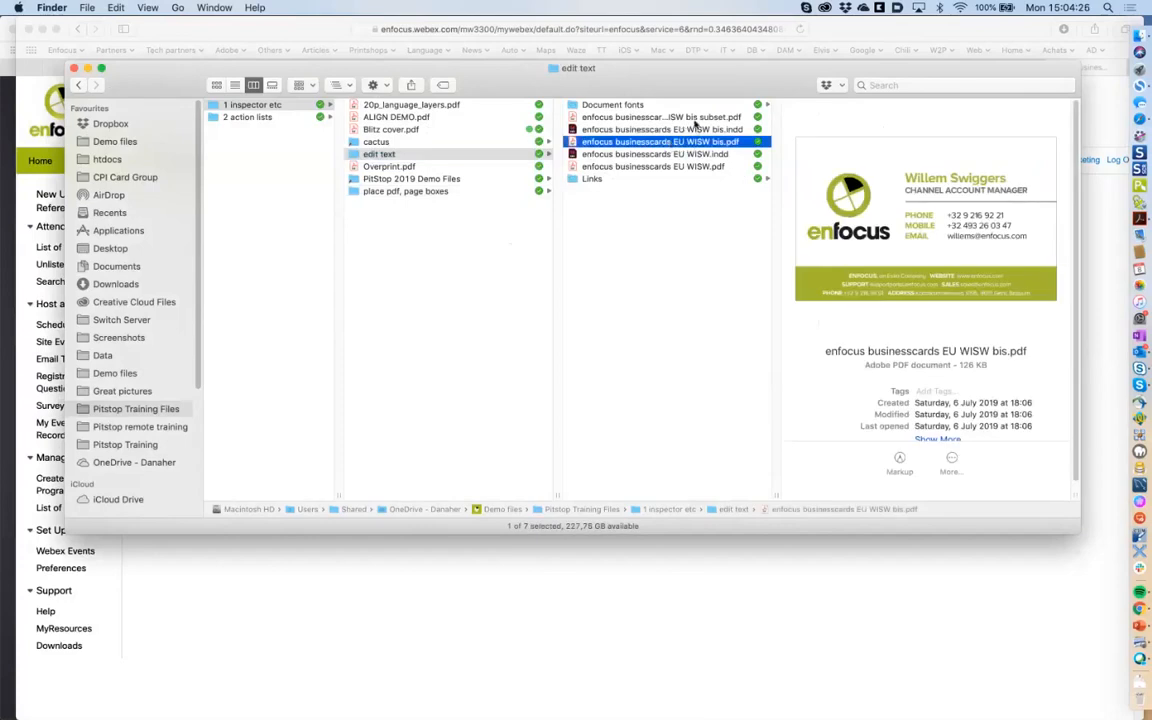
pyautogui.click(657, 119)
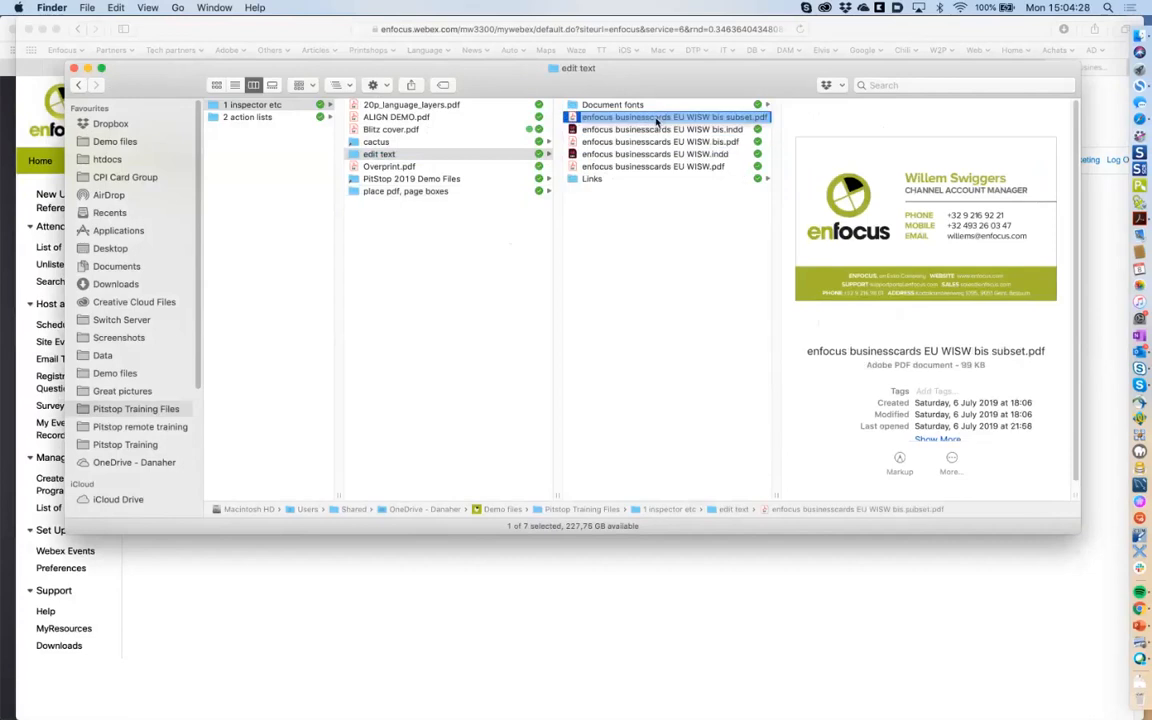
pyautogui.doubleClick(657, 119)
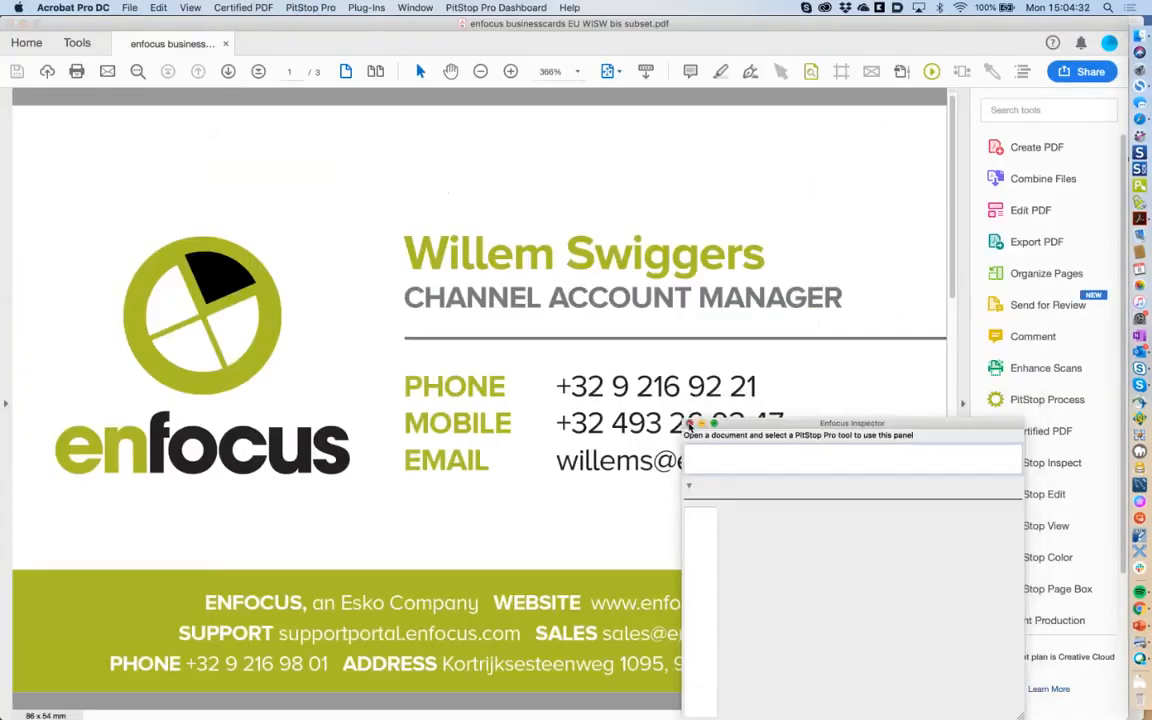
# Close the empty Inspector, then view pages 3 and 2 in thumbnails before returning to page 1.
pyautogui.click(688, 424)
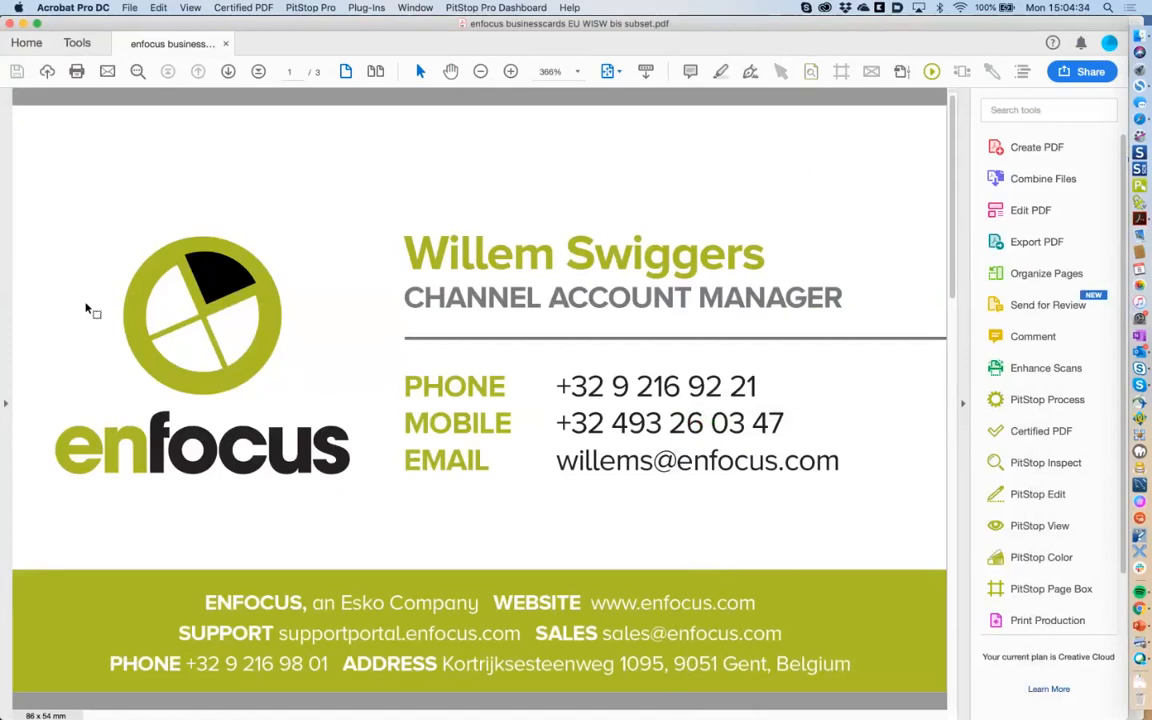
pyautogui.click(5, 403)
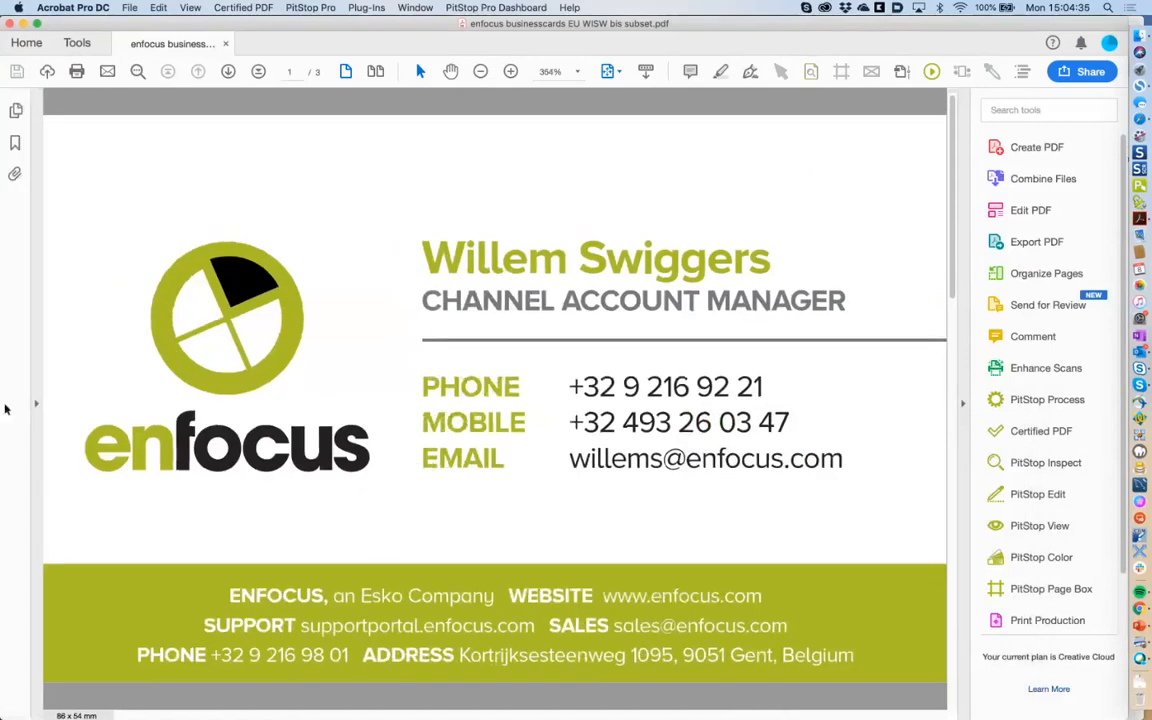
pyautogui.click(16, 110)
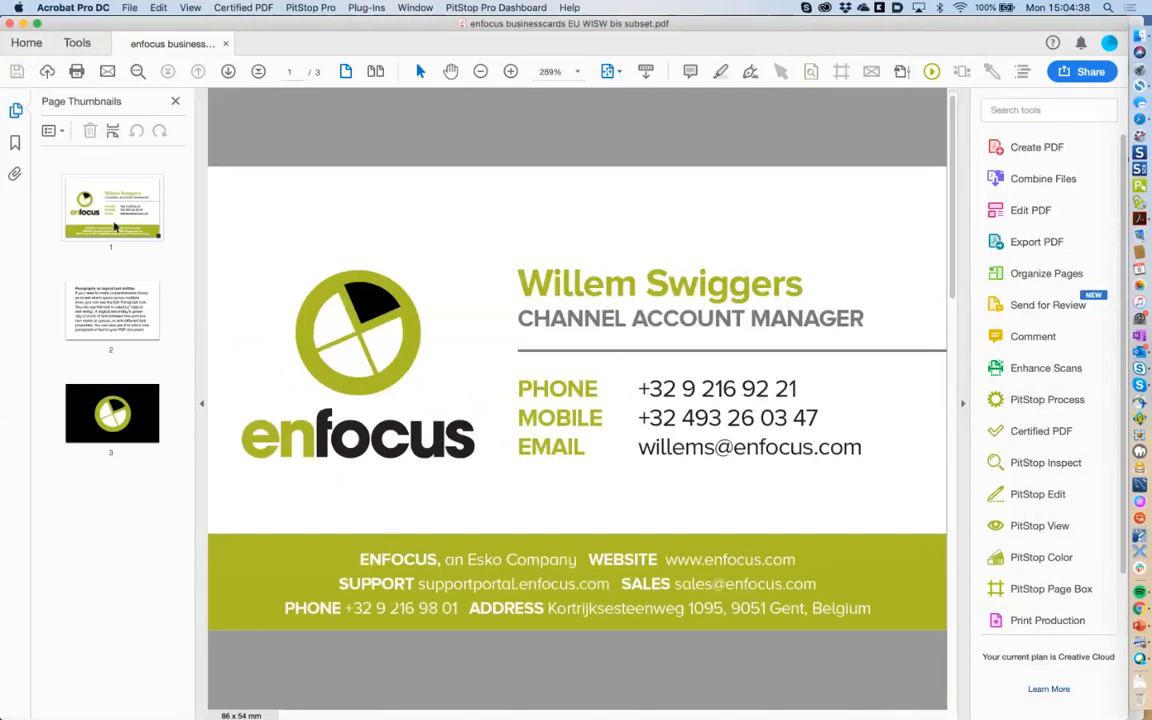
pyautogui.click(134, 421)
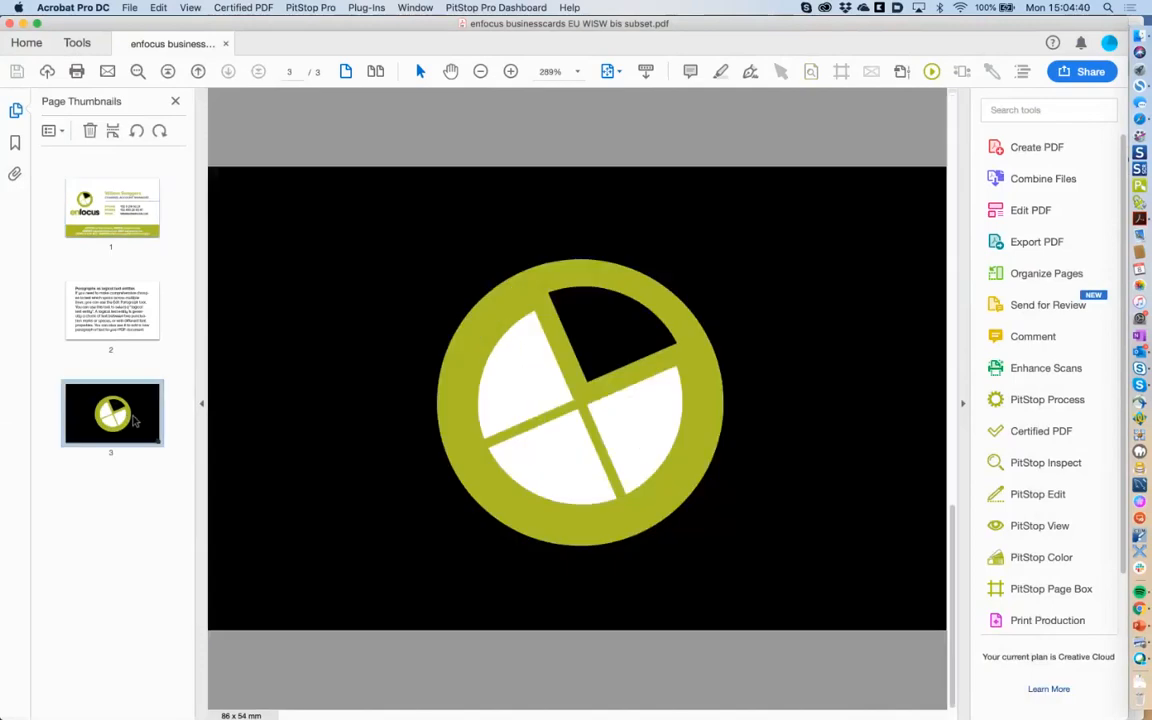
pyautogui.click(134, 305)
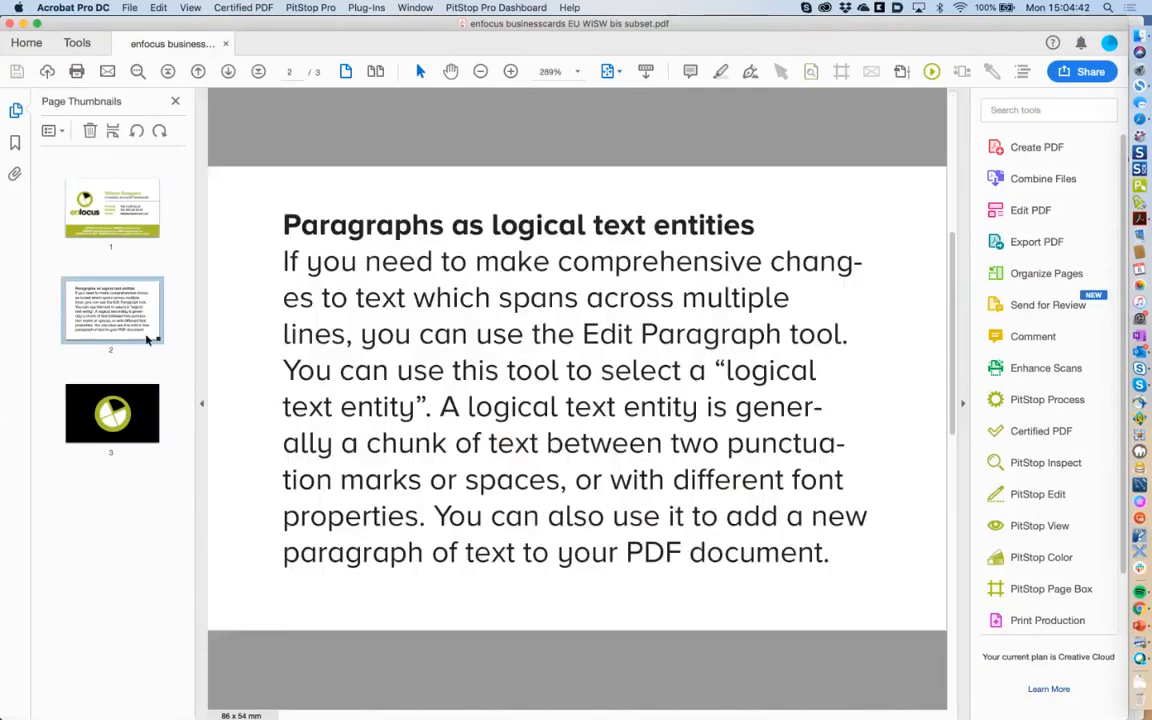
pyautogui.click(158, 232)
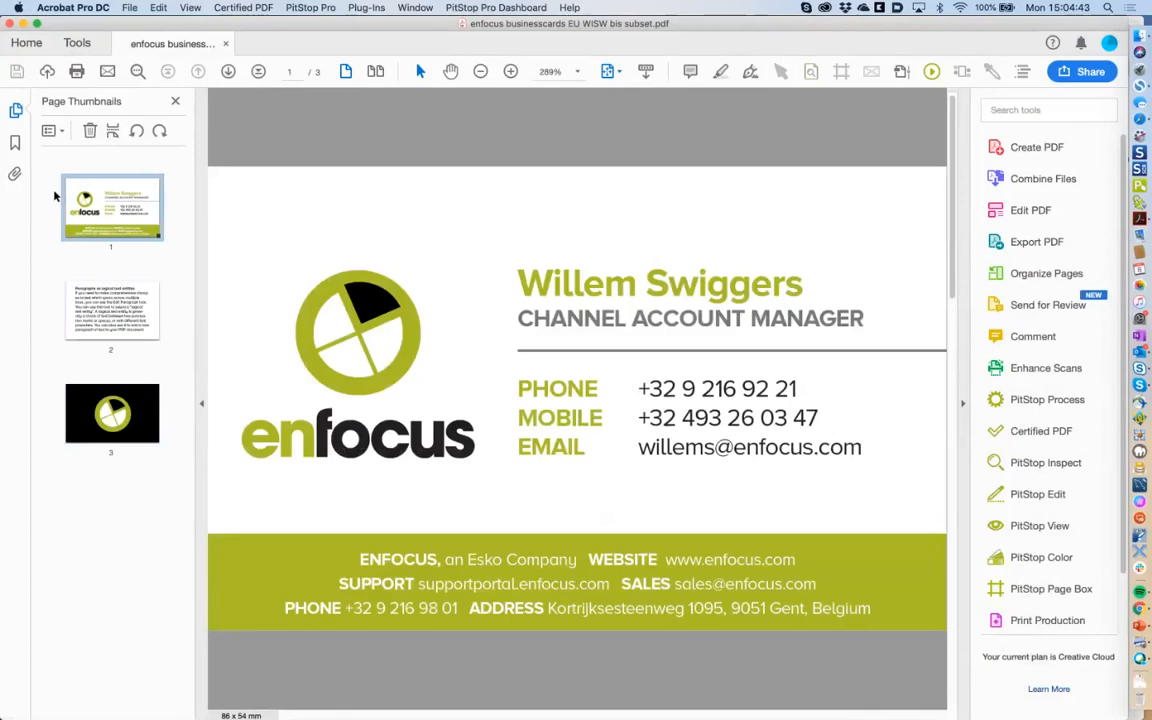
pyautogui.click(16, 113)
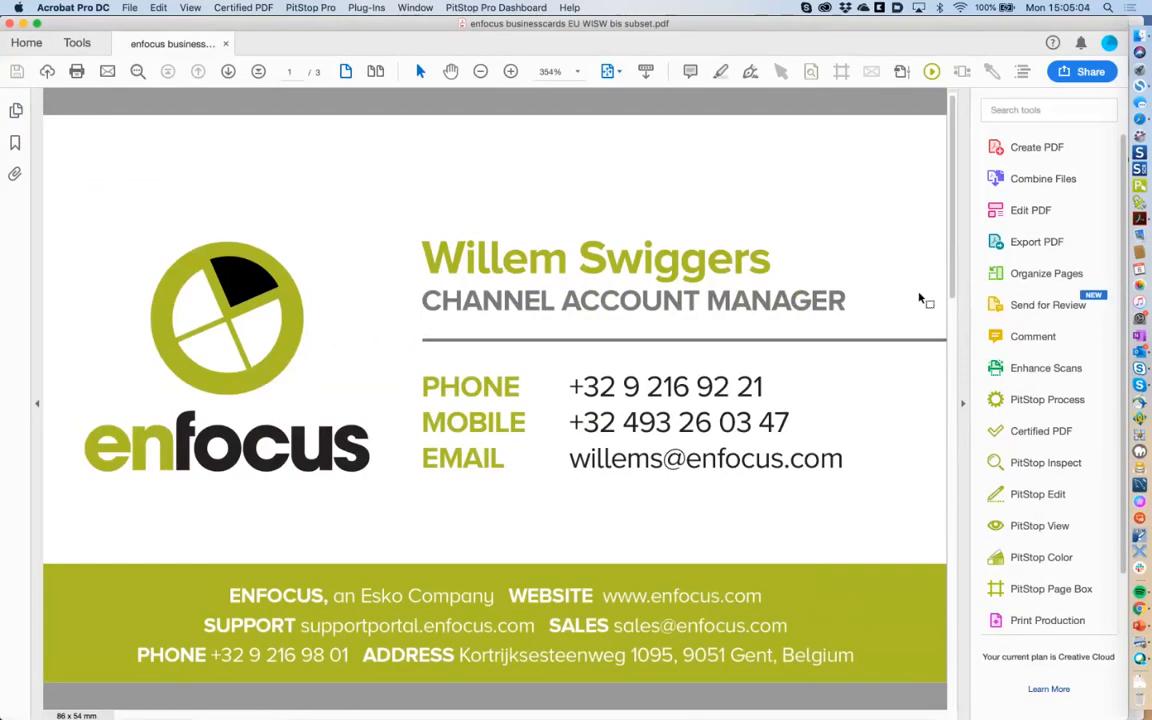
# Select the CHANNEL ACCOUNT MANAGER line with Edit Text Line and cancel the subset-font warning.
pyautogui.click(1040, 494)
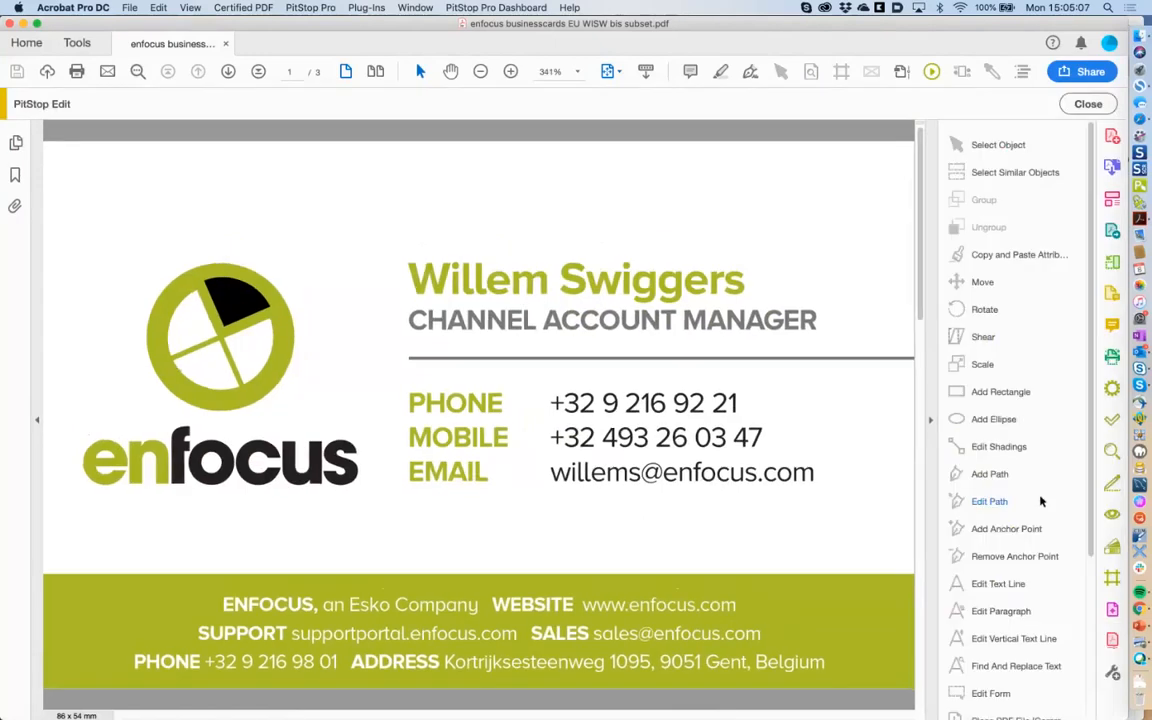
pyautogui.click(1000, 586)
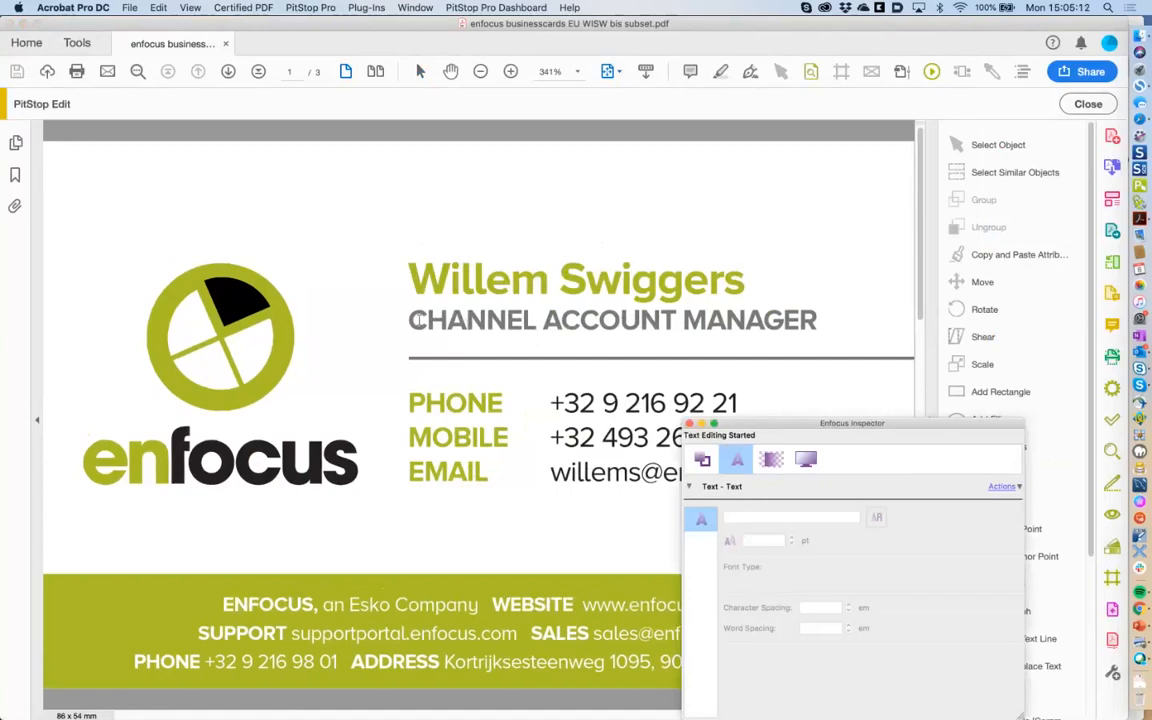
pyautogui.moveTo(410, 320); pyautogui.dragTo(818, 316)
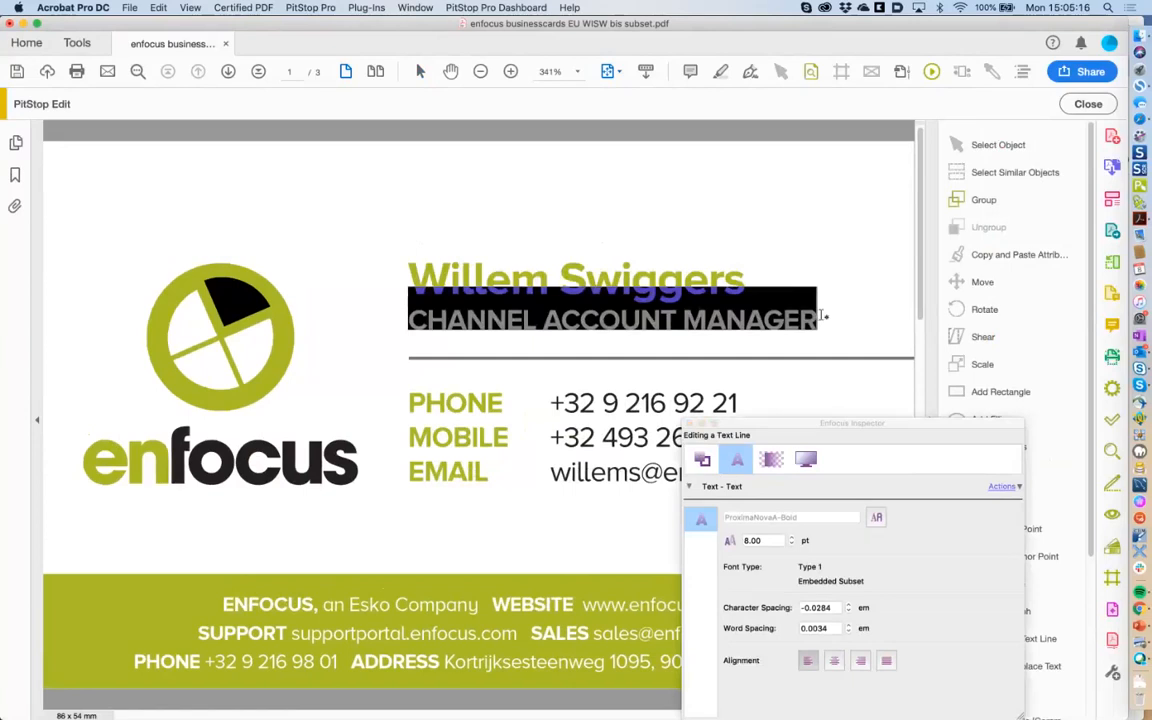
pyautogui.press('BackSpace')
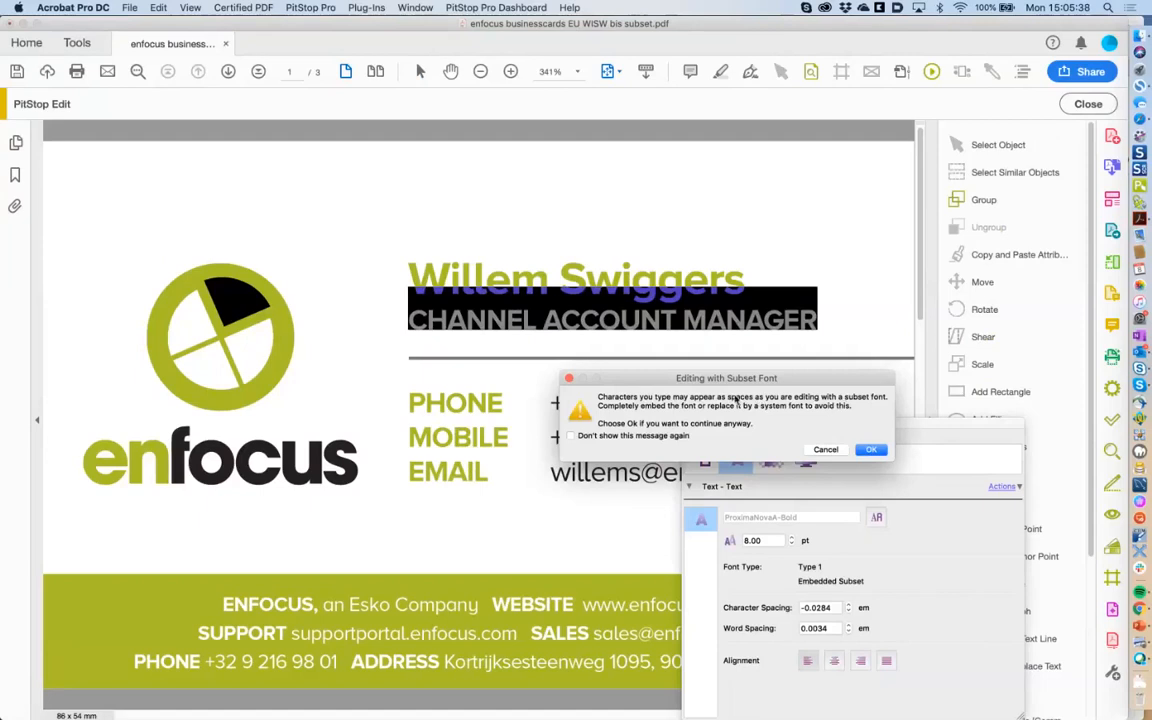
pyautogui.click(833, 452)
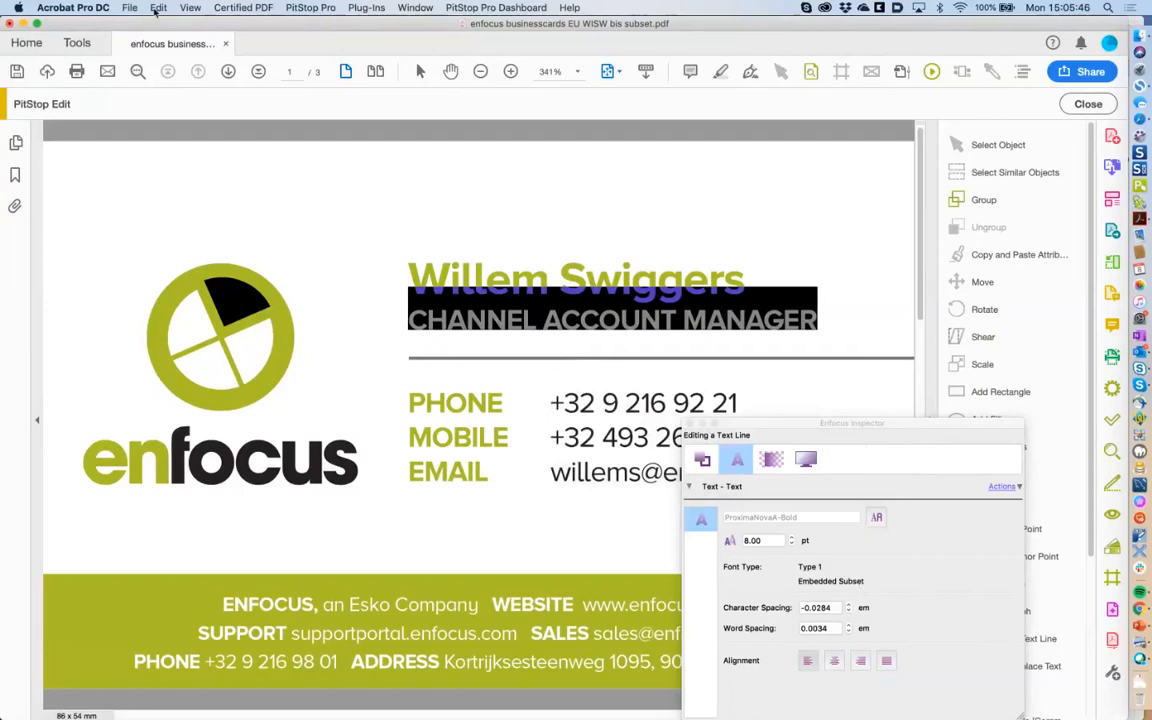
pyautogui.click(129, 7)
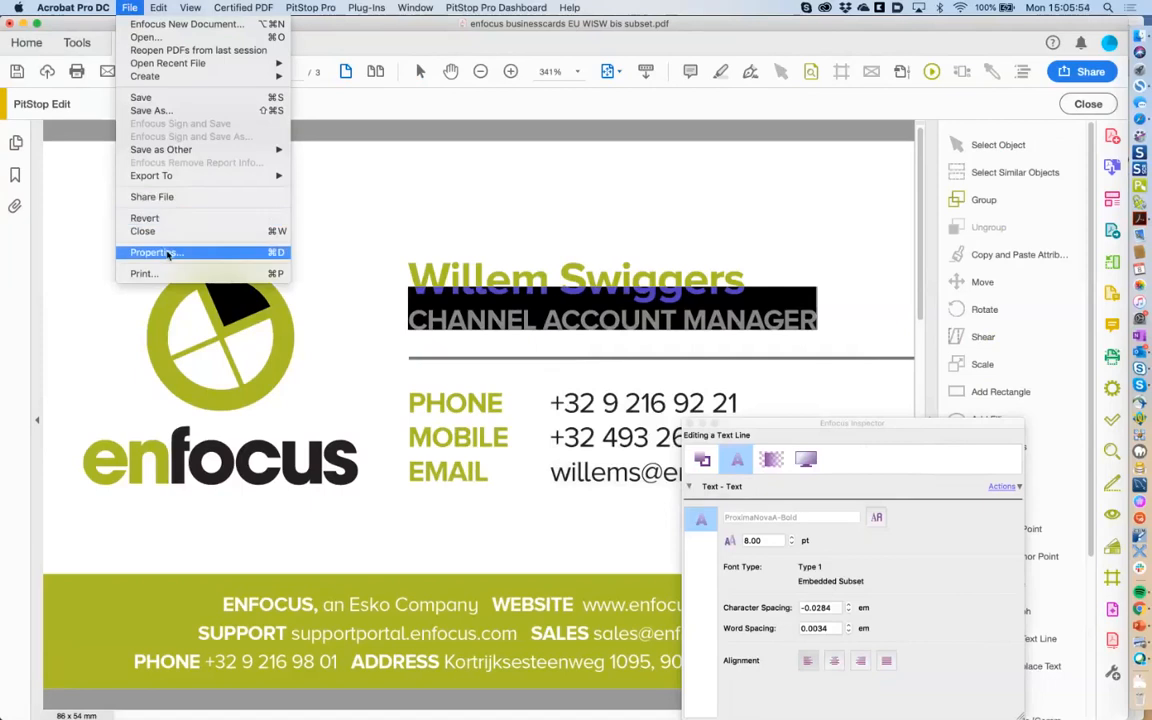
# Review the embedded subset fonts in Document Properties, then close it without changes.
pyautogui.click(167, 253)
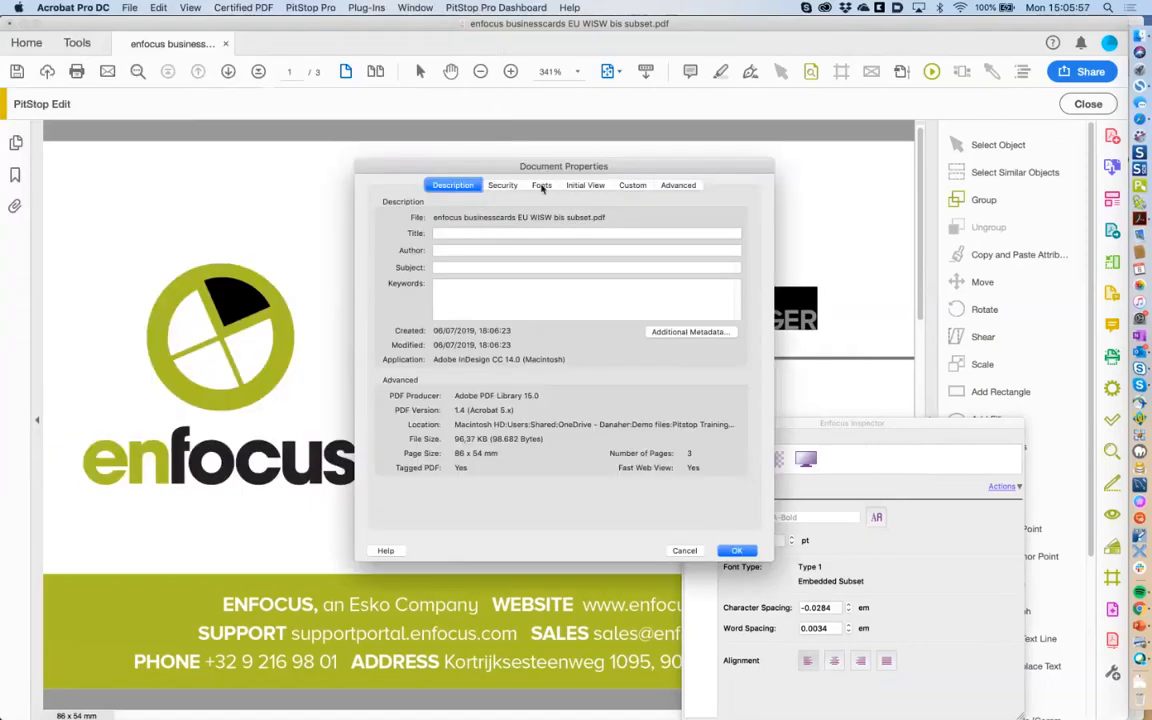
pyautogui.click(542, 186)
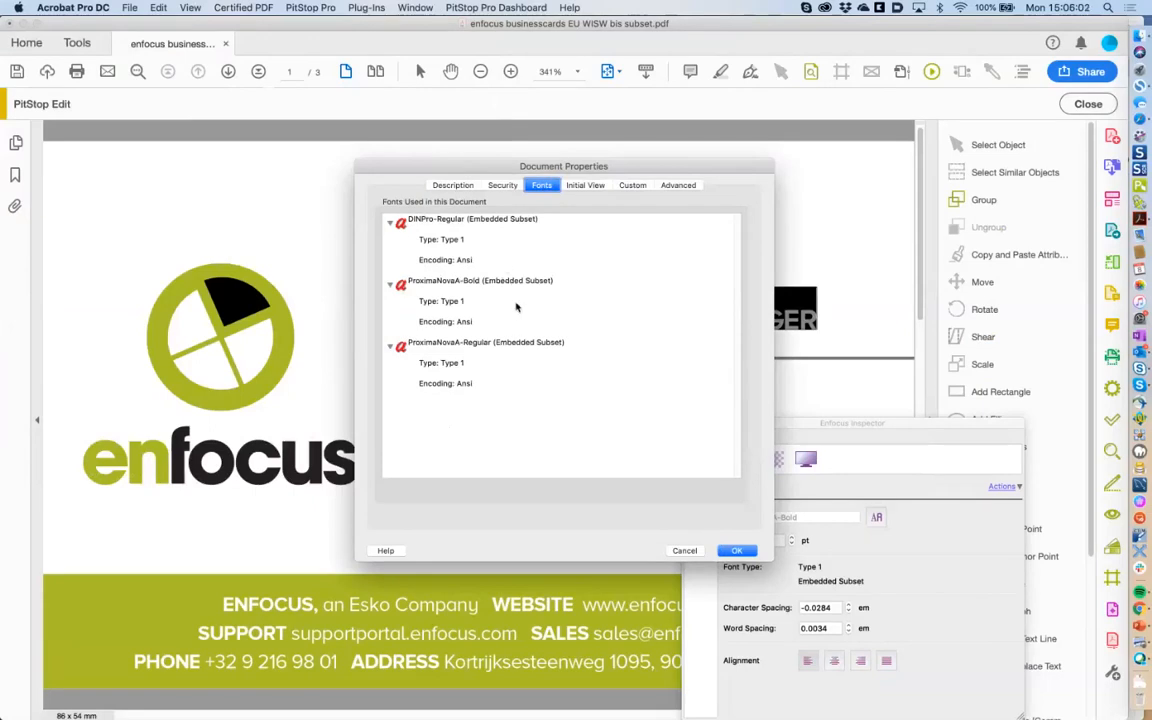
pyautogui.click(682, 551)
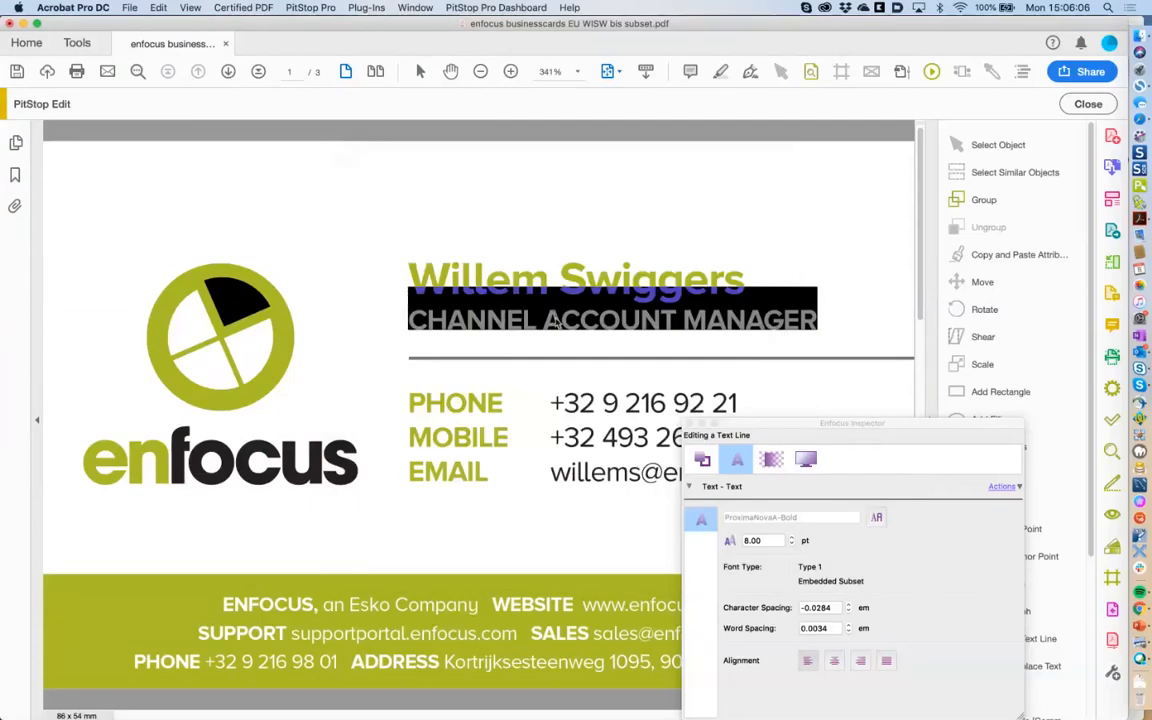
# Retype the job title as 'SOLUTION ARCHITECT', accepting the subset-font warning.
pyautogui.write('a')
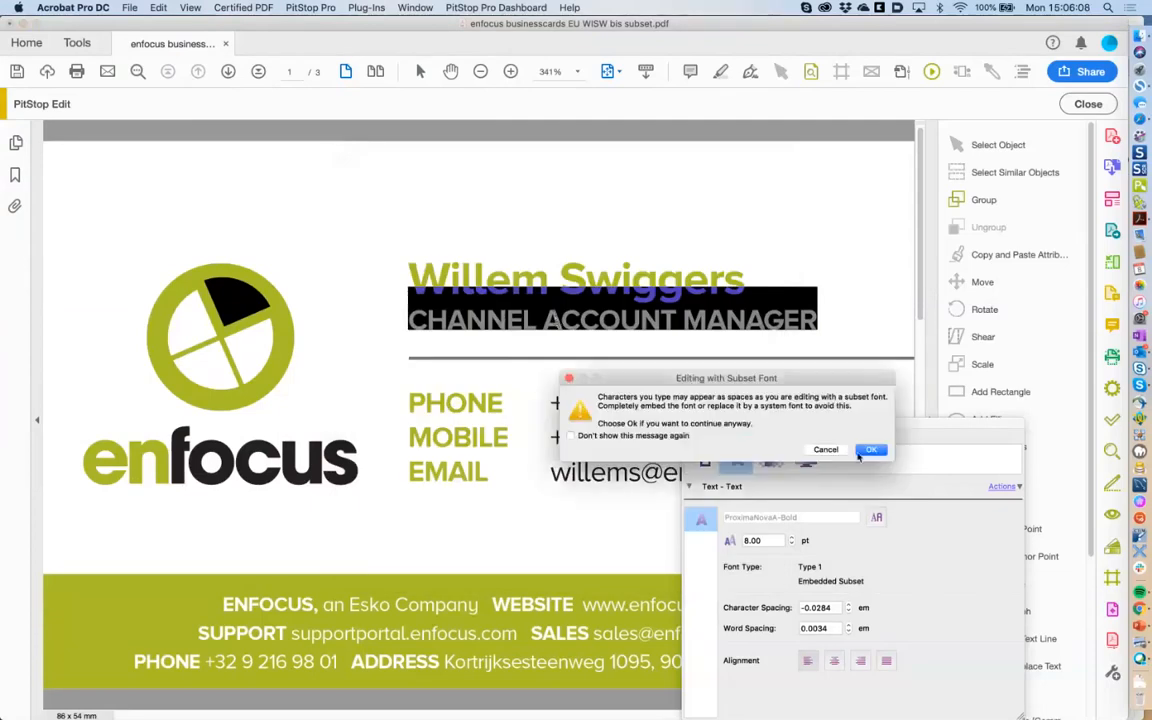
pyautogui.click(866, 451)
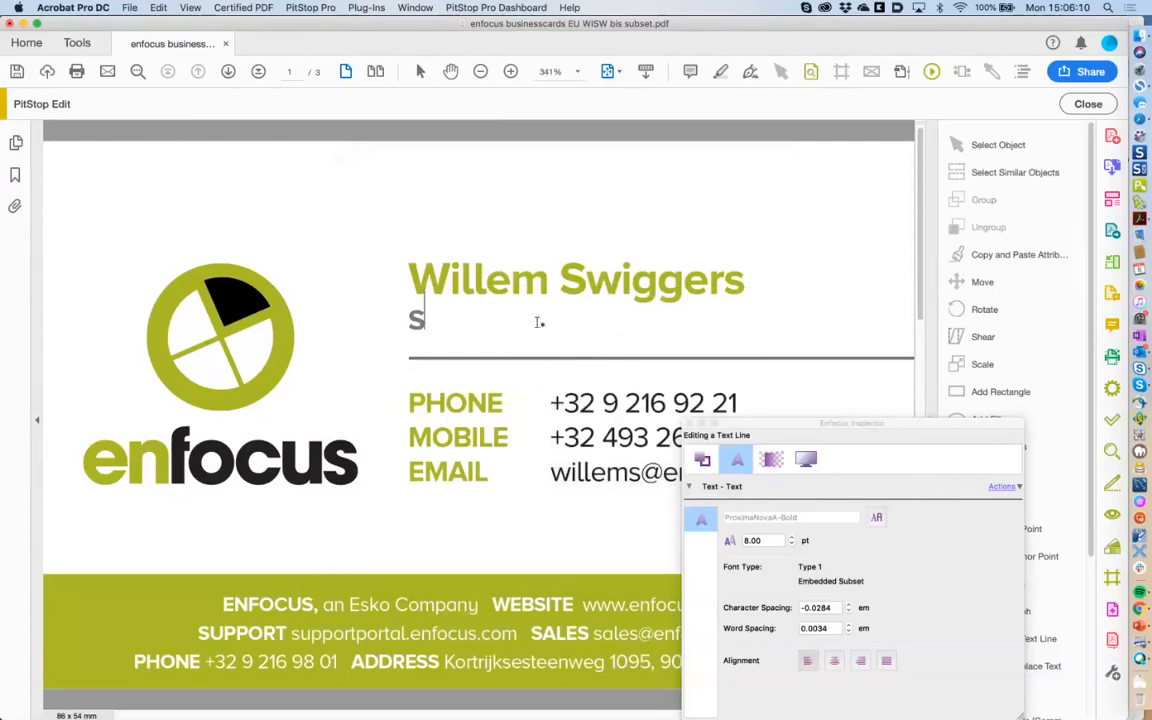
pyautogui.write('OLUTIO')
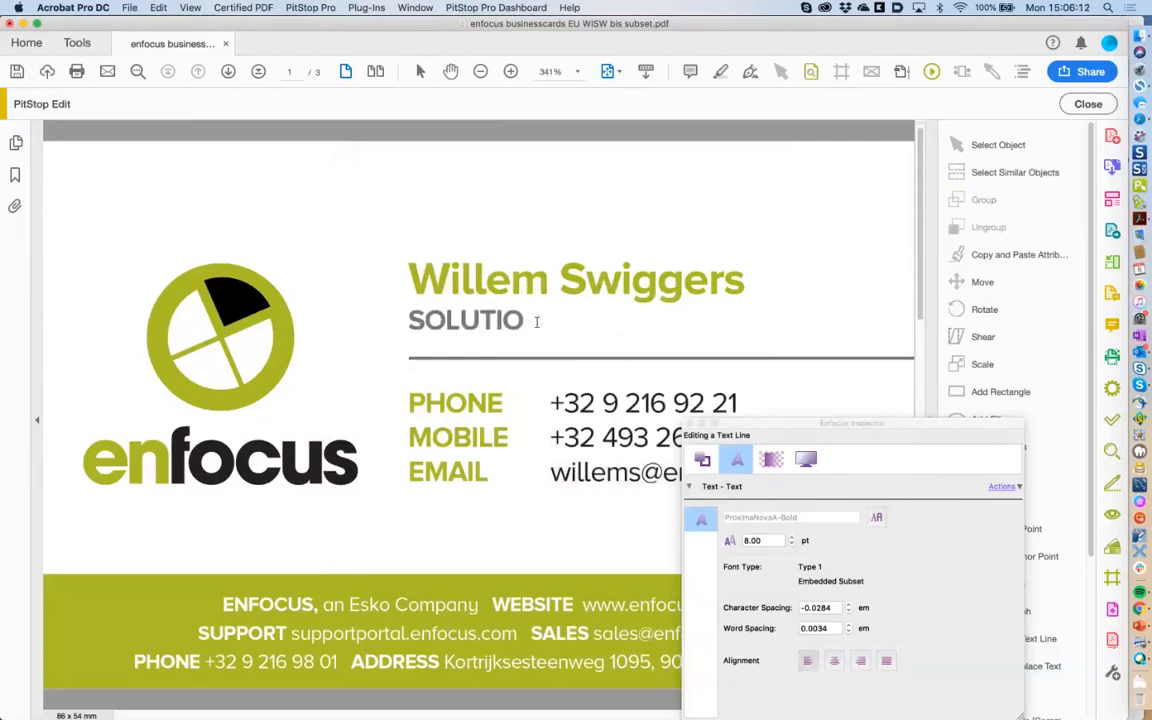
pyautogui.write('N ARCHITECT')
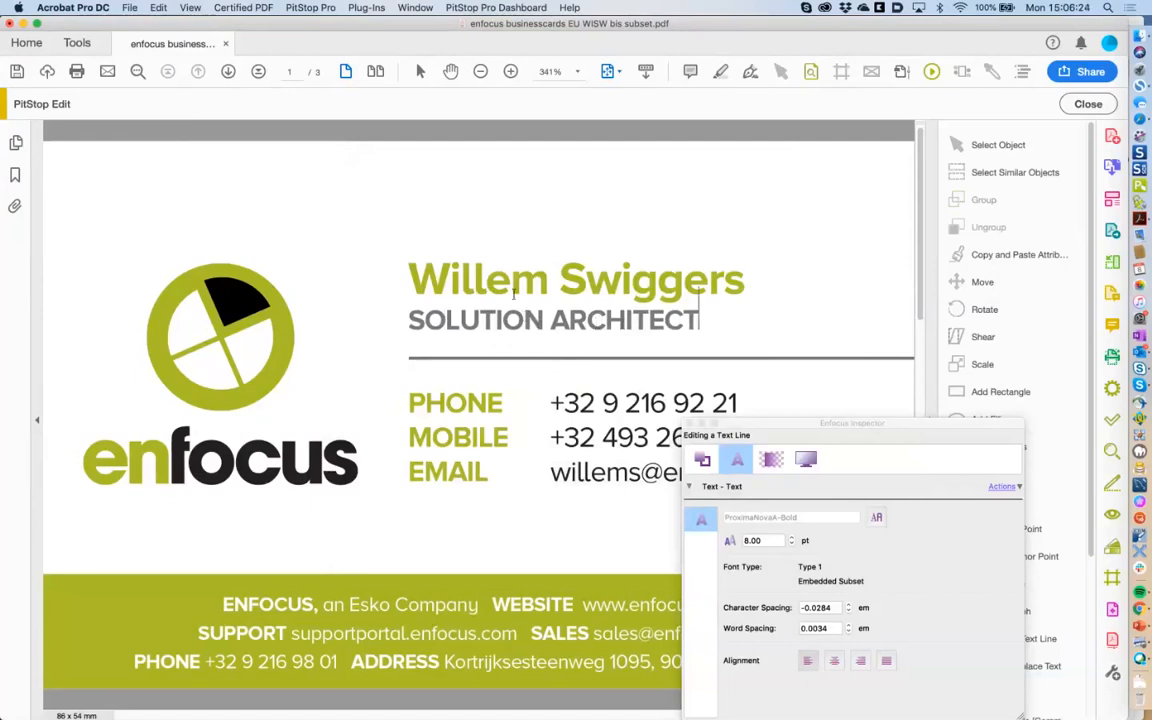
# Select the surname on the name line and type a new full name over it.
pyautogui.click(460, 318)
pyautogui.doubleClick(592, 298)
pyautogui.click(597, 267)
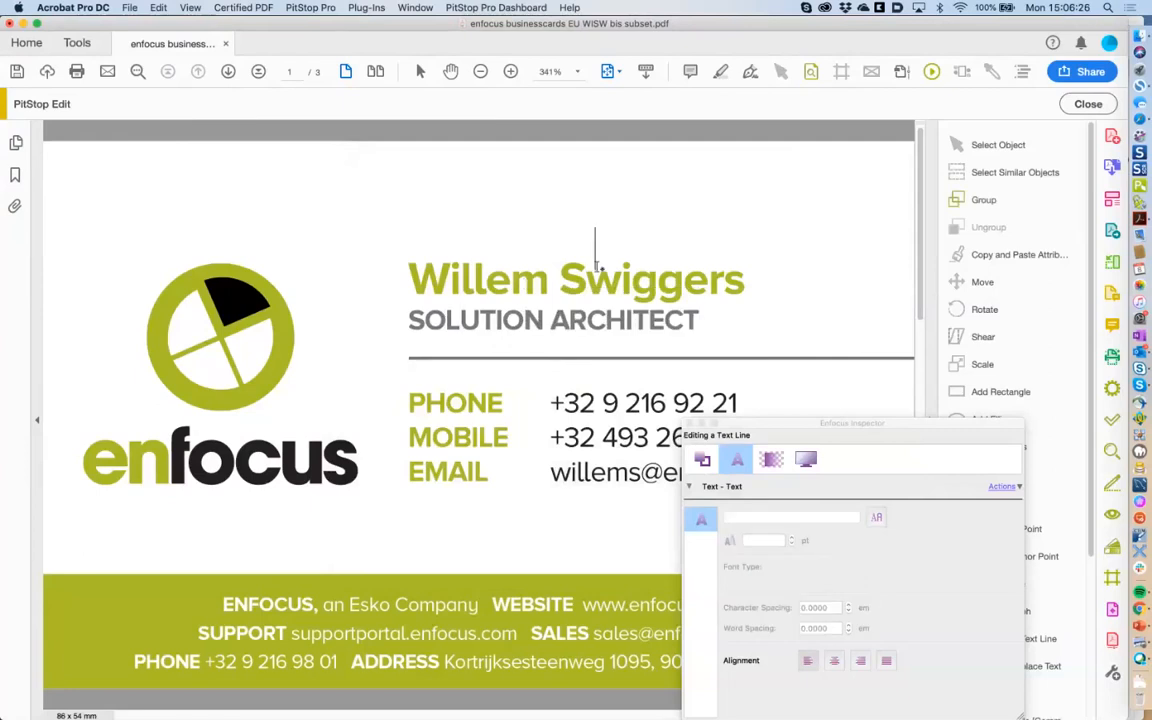
pyautogui.moveTo(560, 280); pyautogui.dragTo(746, 280)
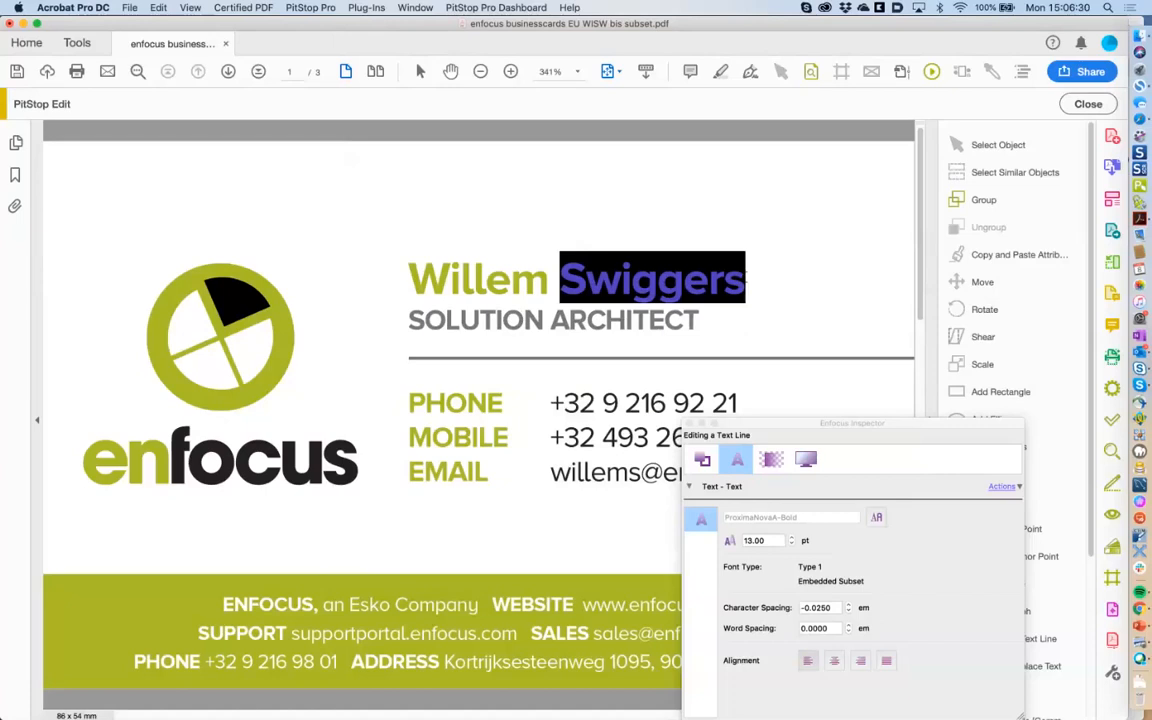
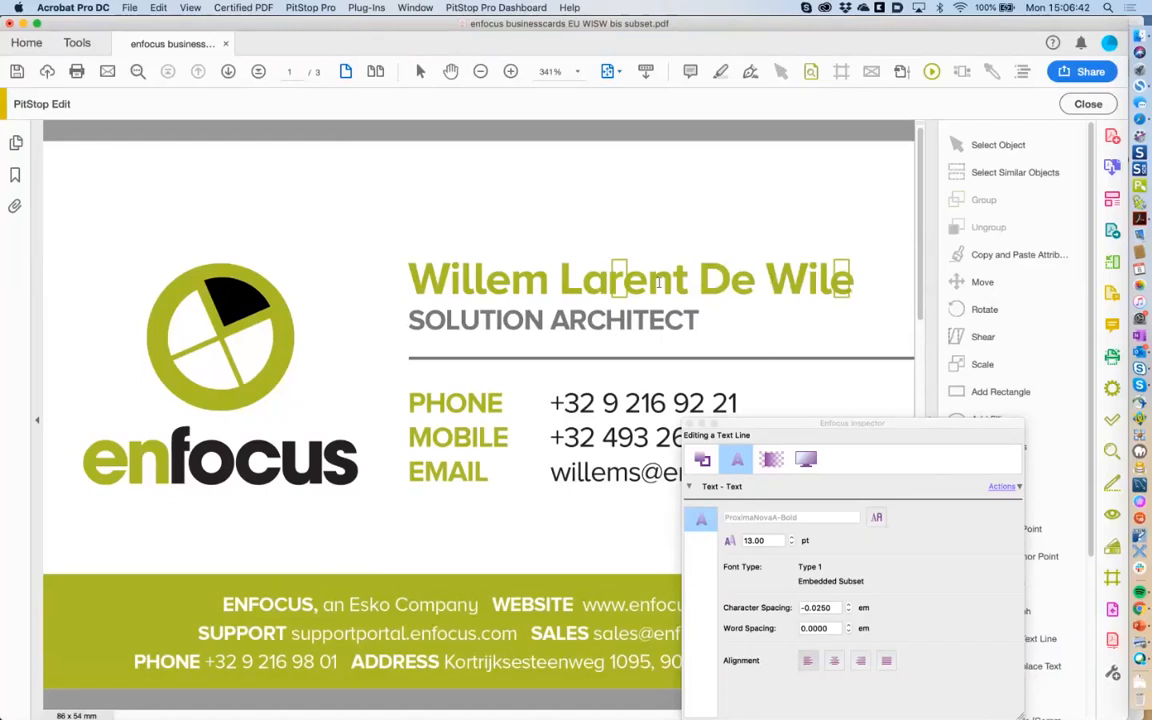
# Select the name line as an object and open its font chooser from the Inspector's Text tab.
pyautogui.click(781, 72)
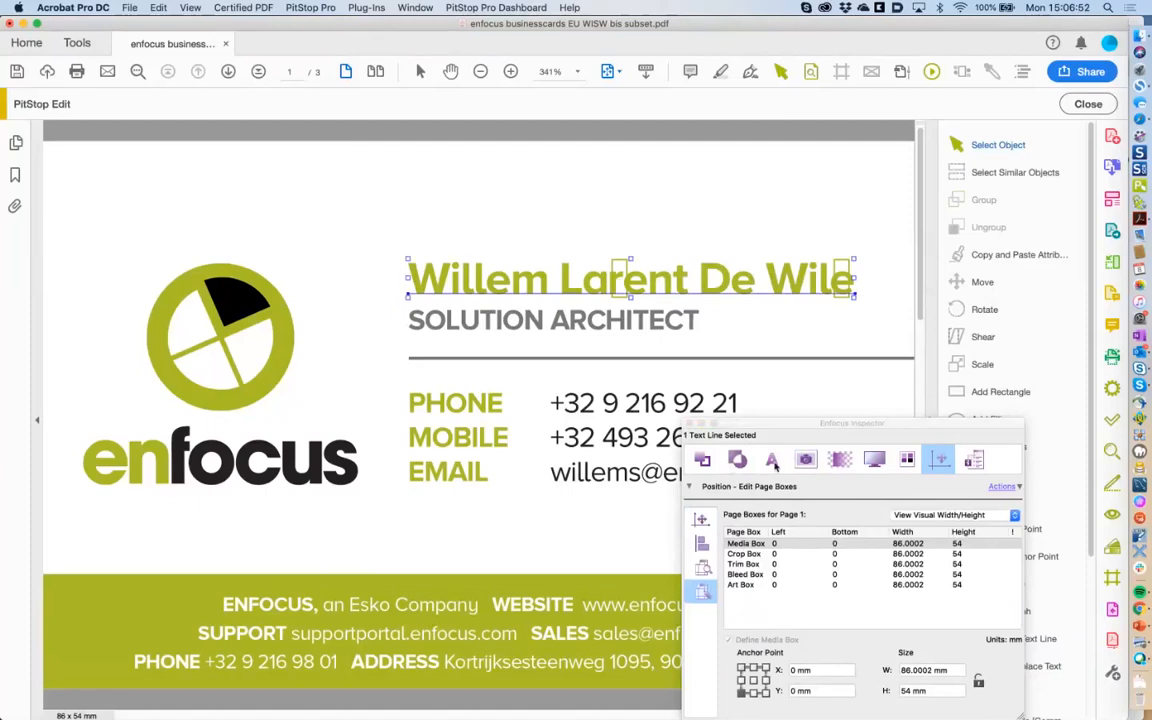
pyautogui.click(772, 460)
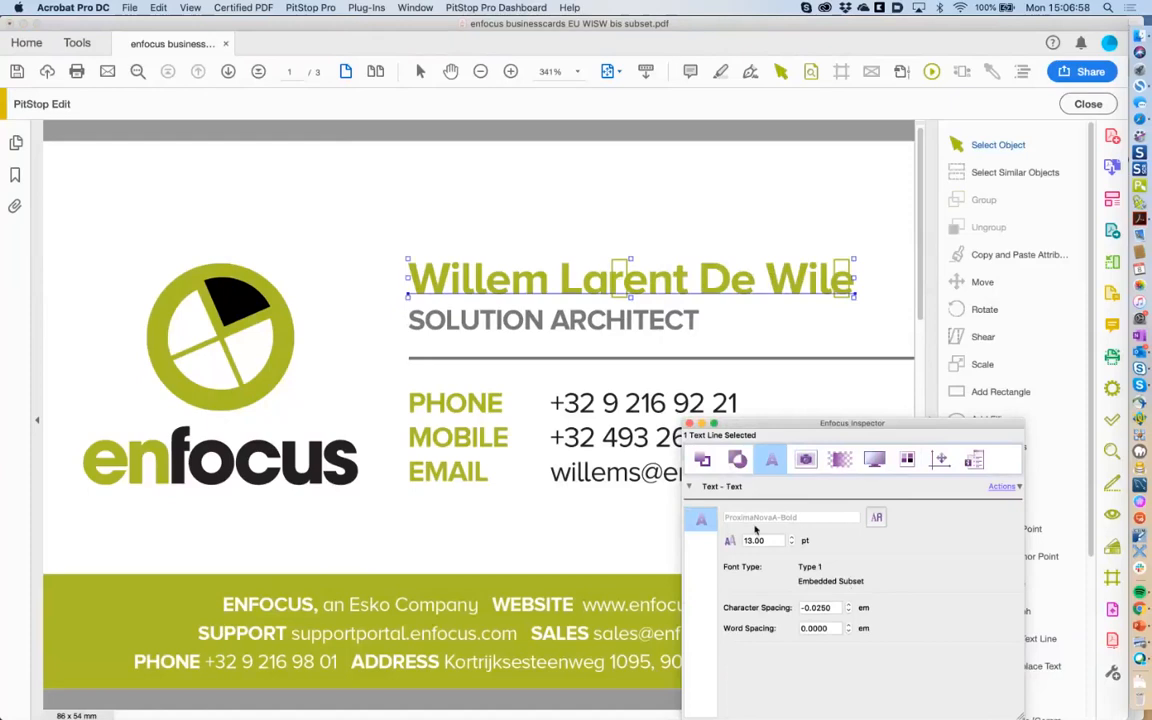
pyautogui.click(877, 519)
pyautogui.moveTo(771, 250); pyautogui.dragTo(385, 246)
# Preview the name in the page's fonts: ProximaNovaA-Regular, ProximaNovaA-Bold and DINPro-Regular.
pyautogui.click(329, 265)
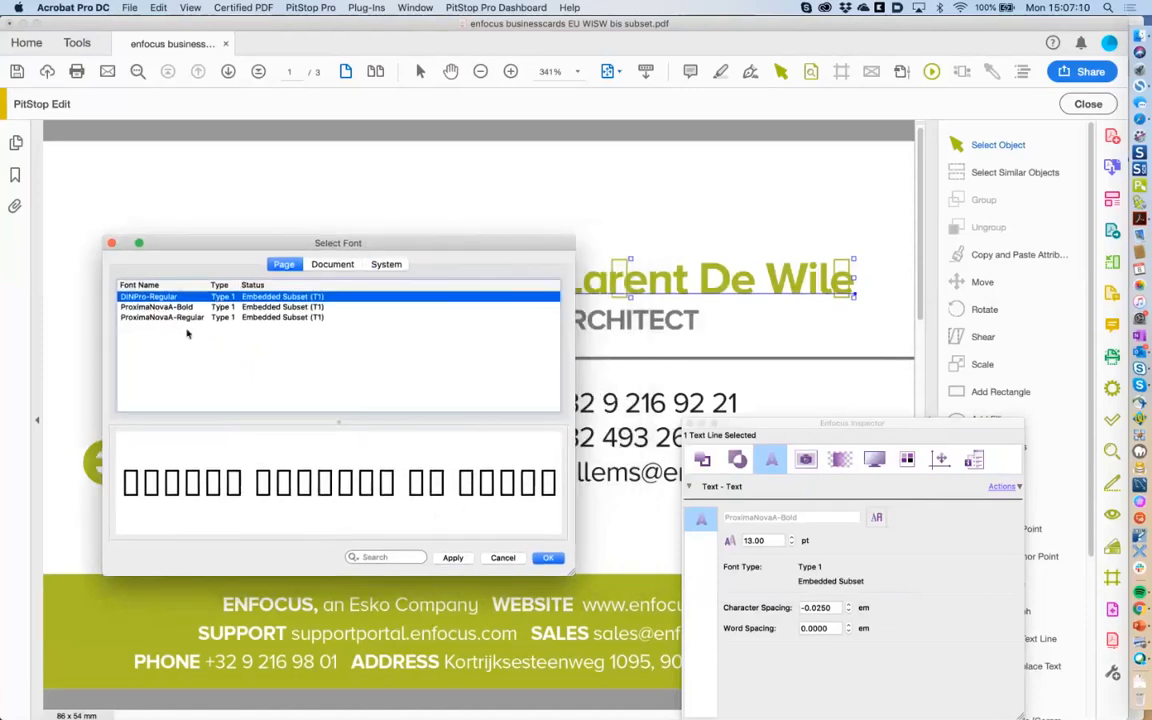
pyautogui.click(180, 317)
pyautogui.click(181, 308)
pyautogui.click(170, 297)
pyautogui.click(180, 318)
pyautogui.click(172, 298)
pyautogui.click(152, 307)
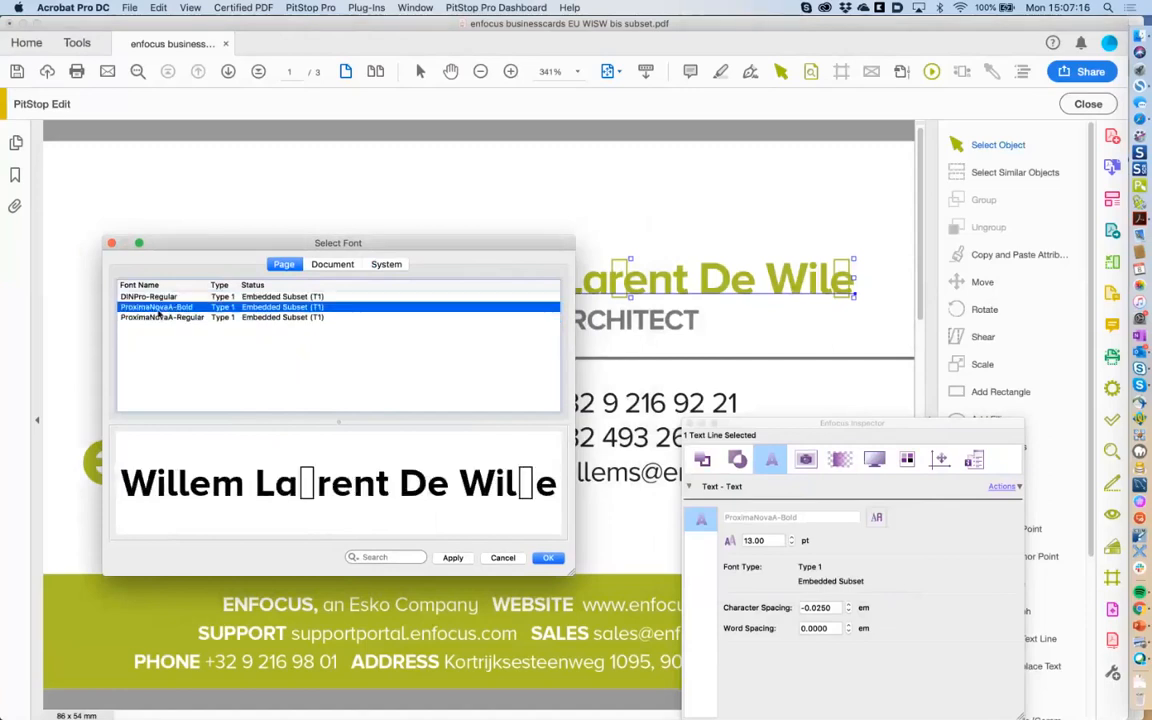
pyautogui.click(150, 317)
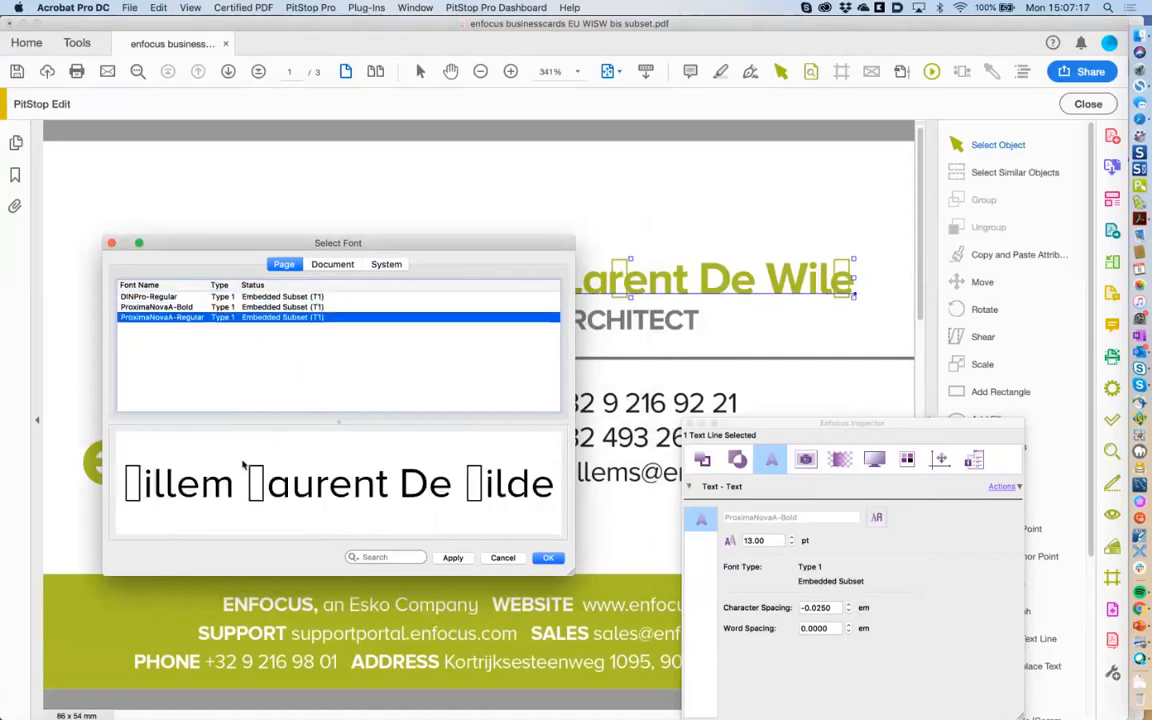
pyautogui.click(163, 307)
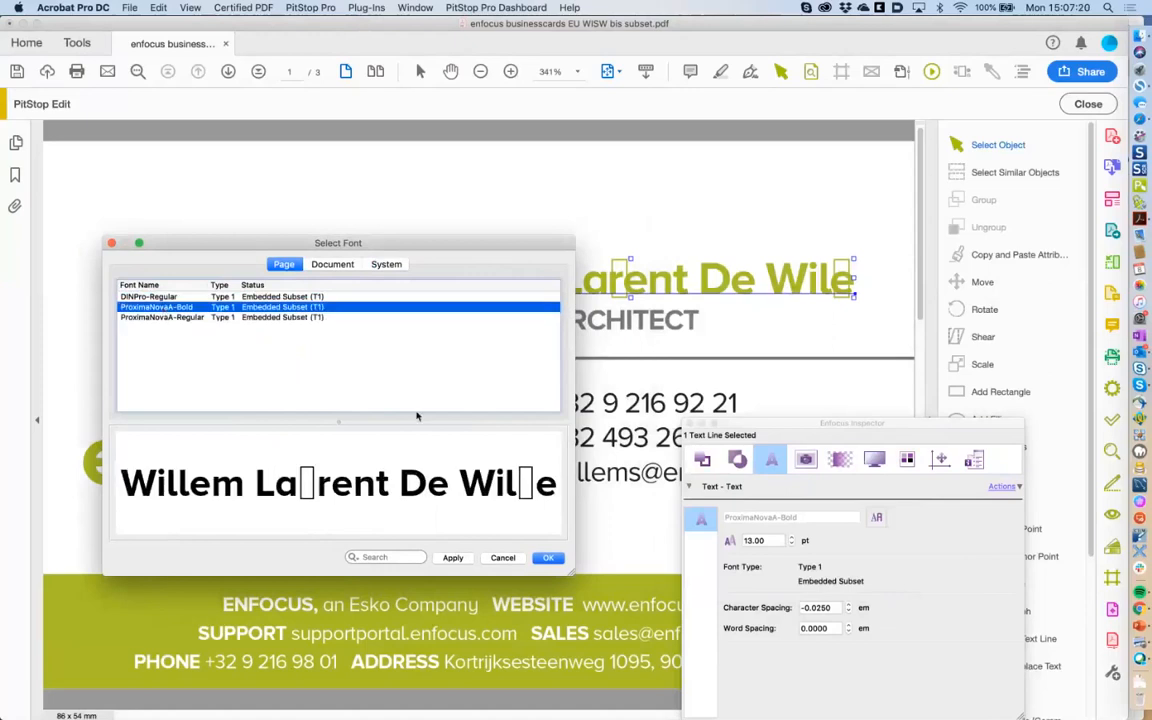
pyautogui.click(334, 265)
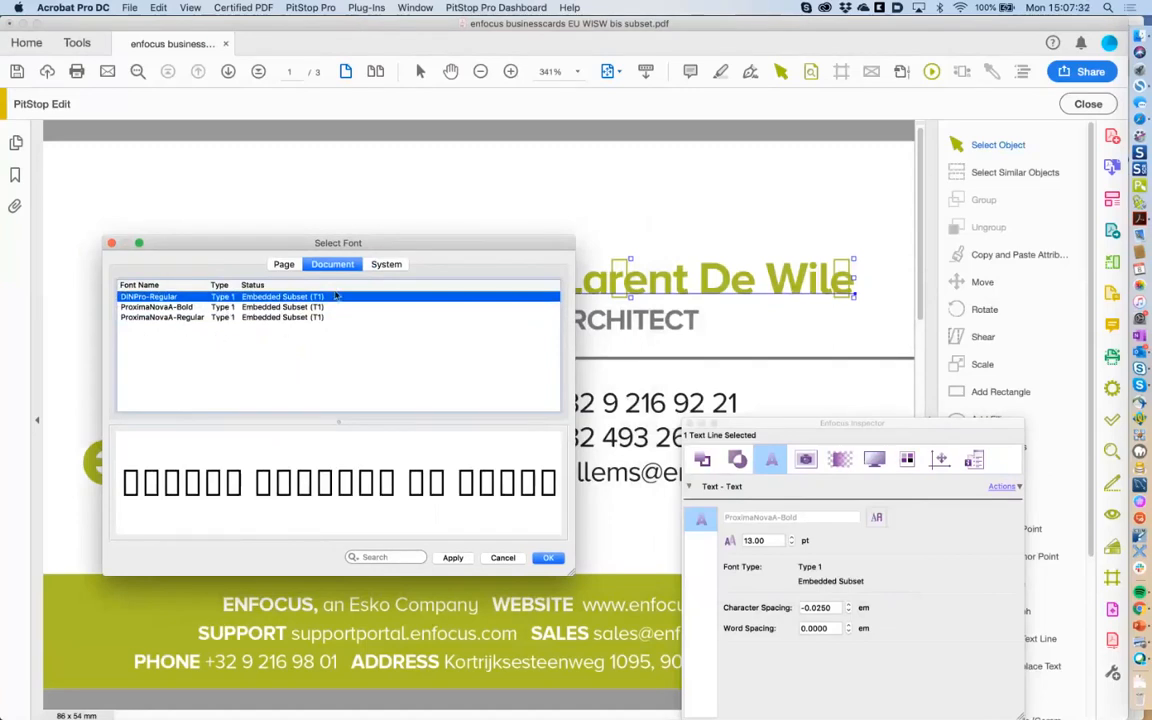
# Apply the installed system ProximaNovaA-Bold to the name line, filtering 'pro' with duplicates hidden.
pyautogui.click(384, 266)
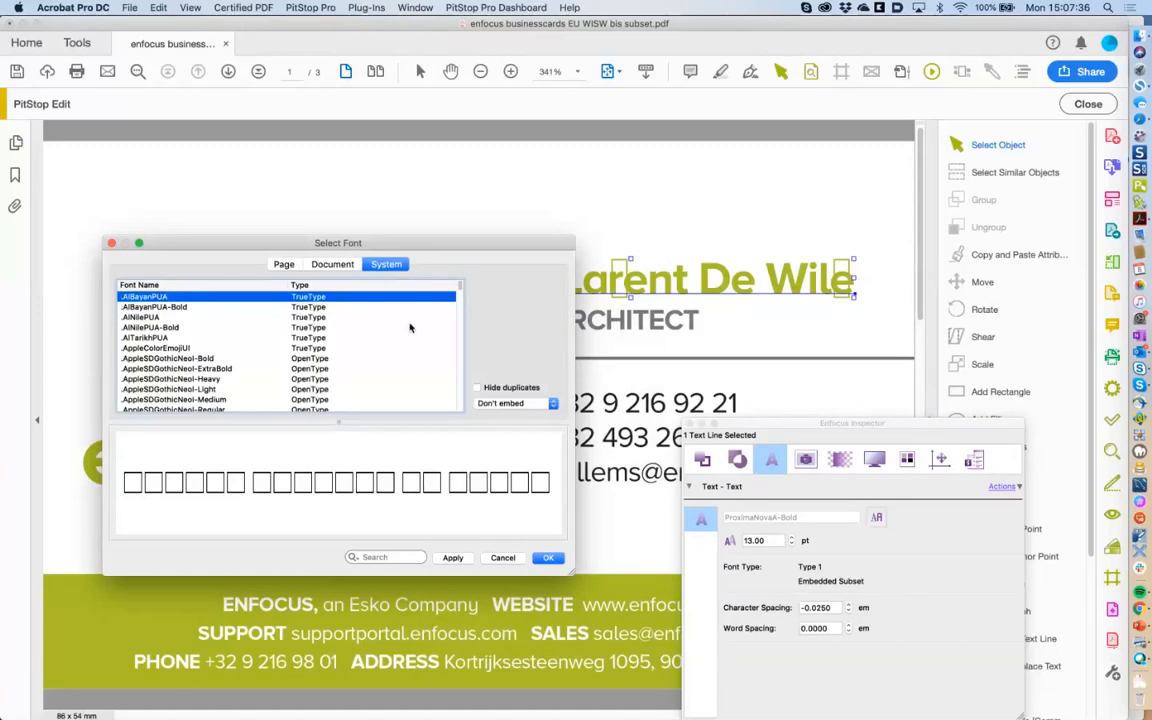
pyautogui.click(476, 387)
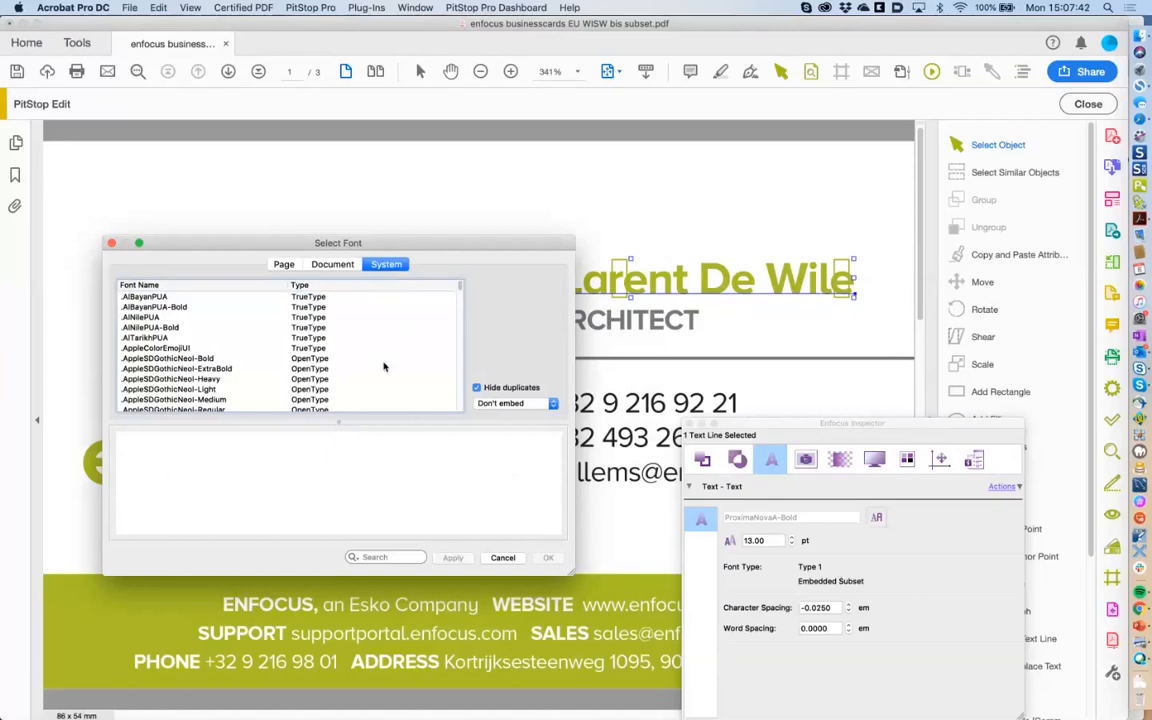
pyautogui.write('pro')
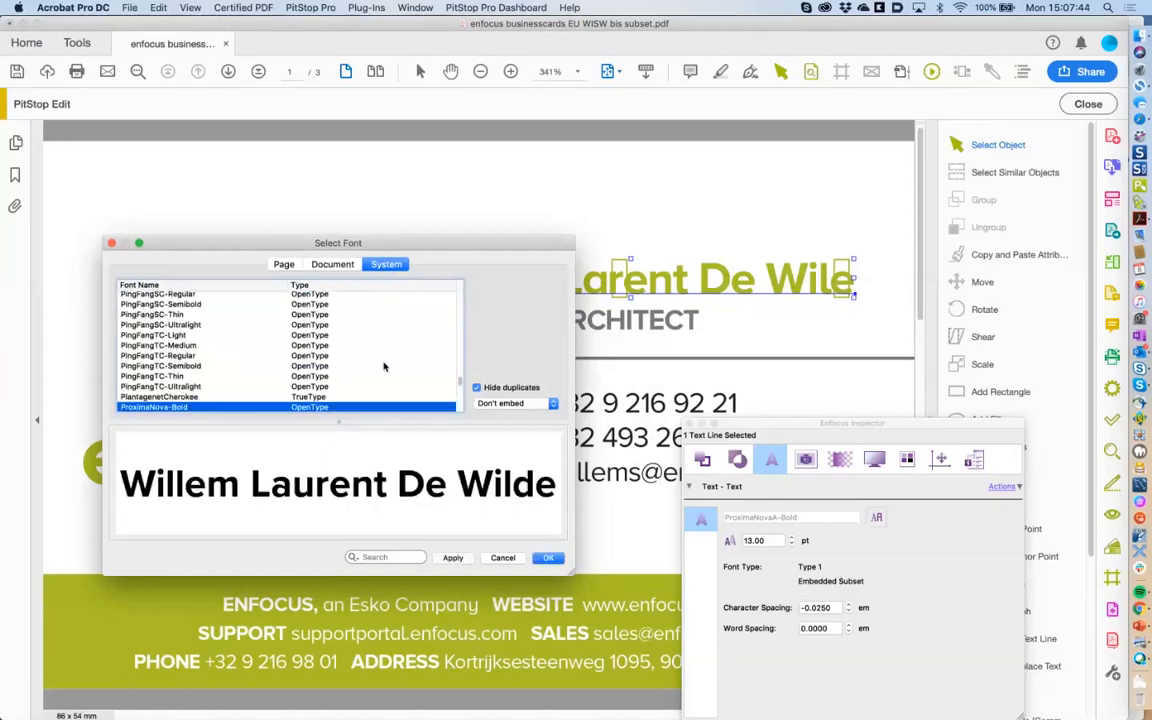
pyautogui.scroll(-3, 415, 346)
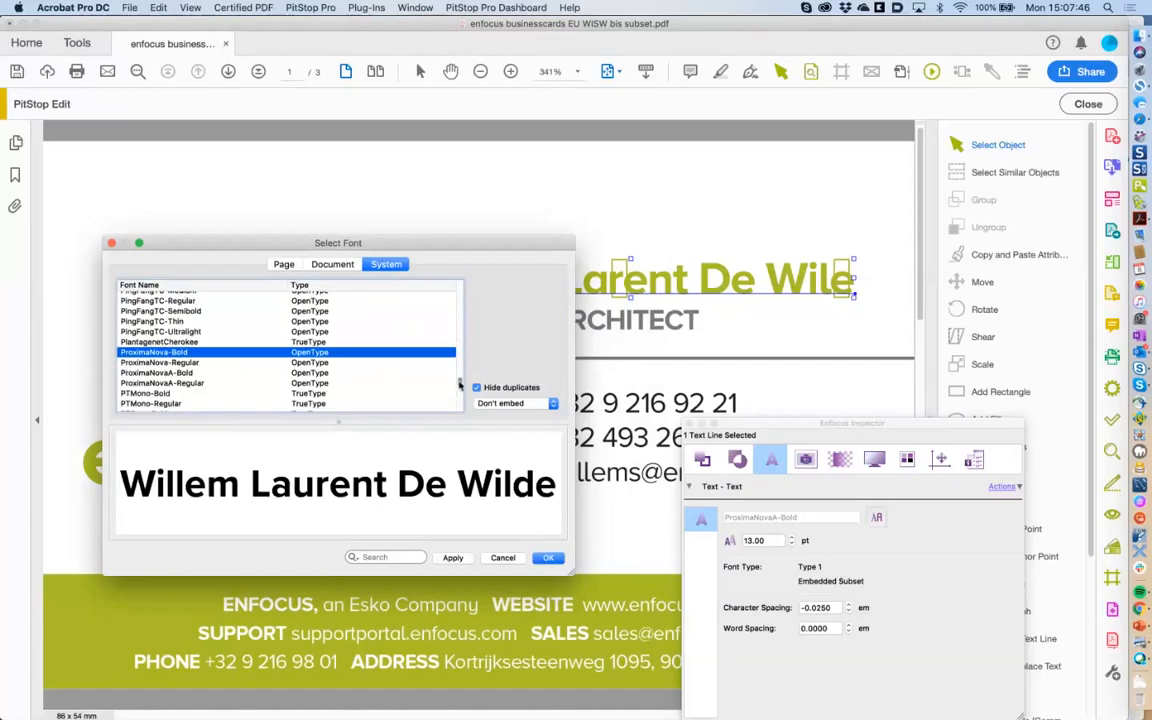
pyautogui.click(183, 374)
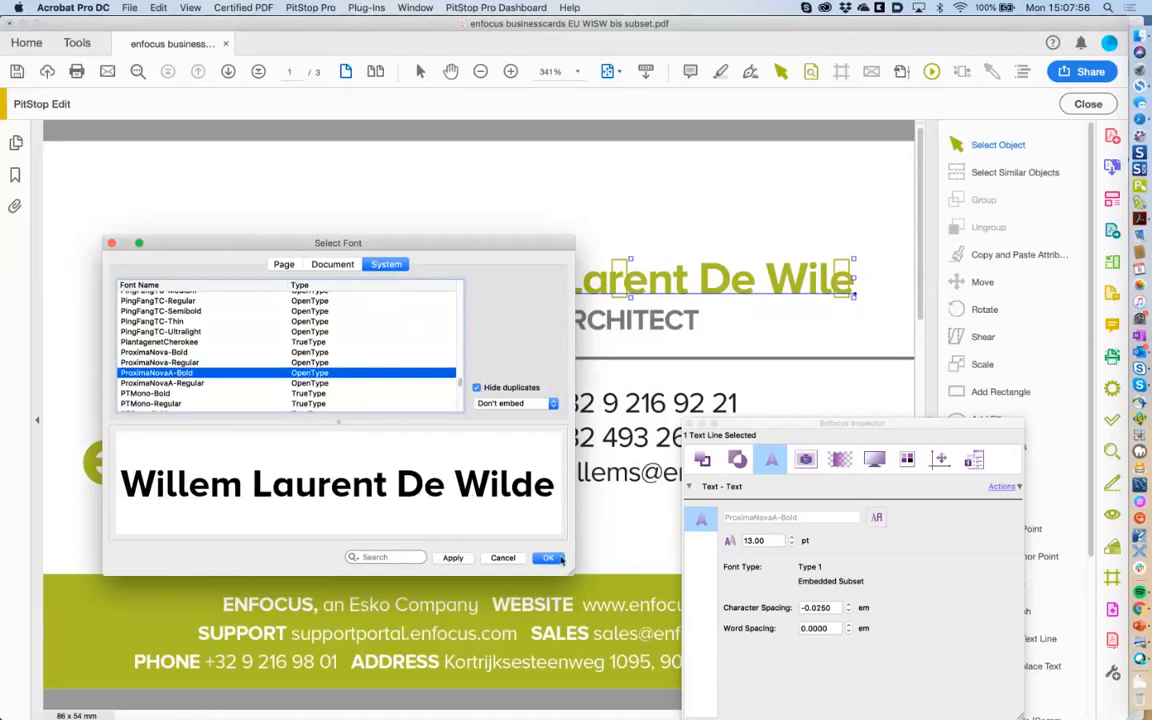
pyautogui.click(453, 557)
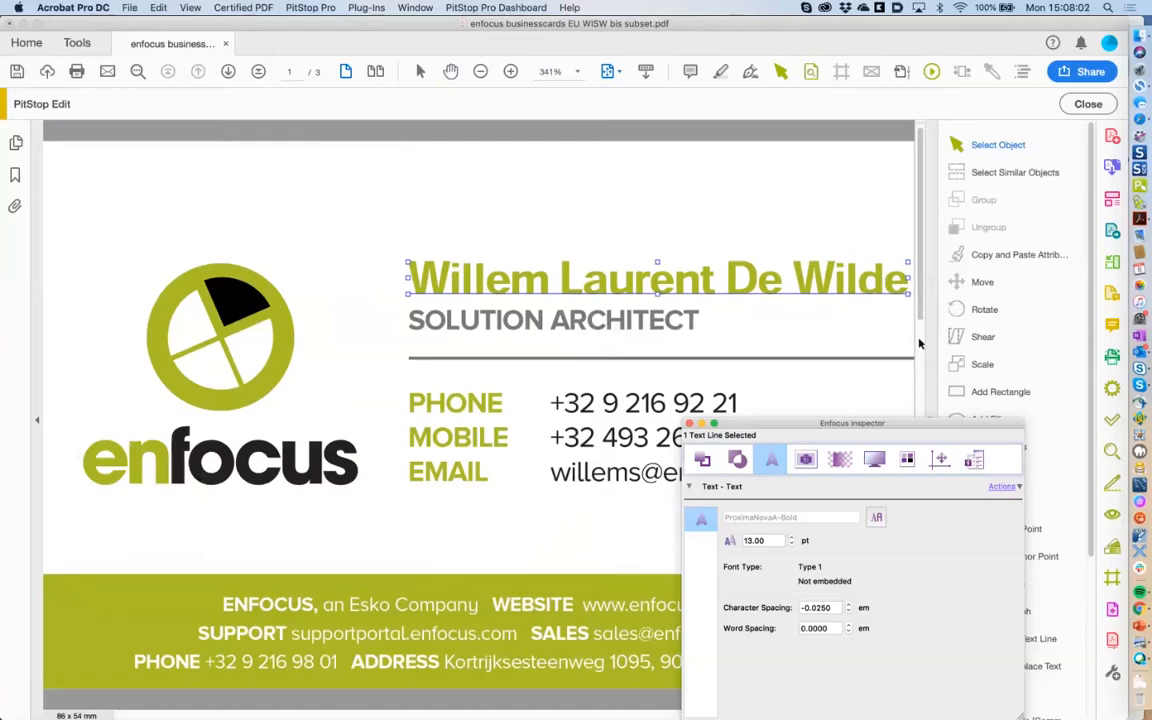
pyautogui.moveTo(975, 459); pyautogui.dragTo(877, 458)
# Delete the first name and its following space from the name line.
pyautogui.click(989, 584)
pyautogui.click(519, 287)
pyautogui.doubleClick(520, 280)
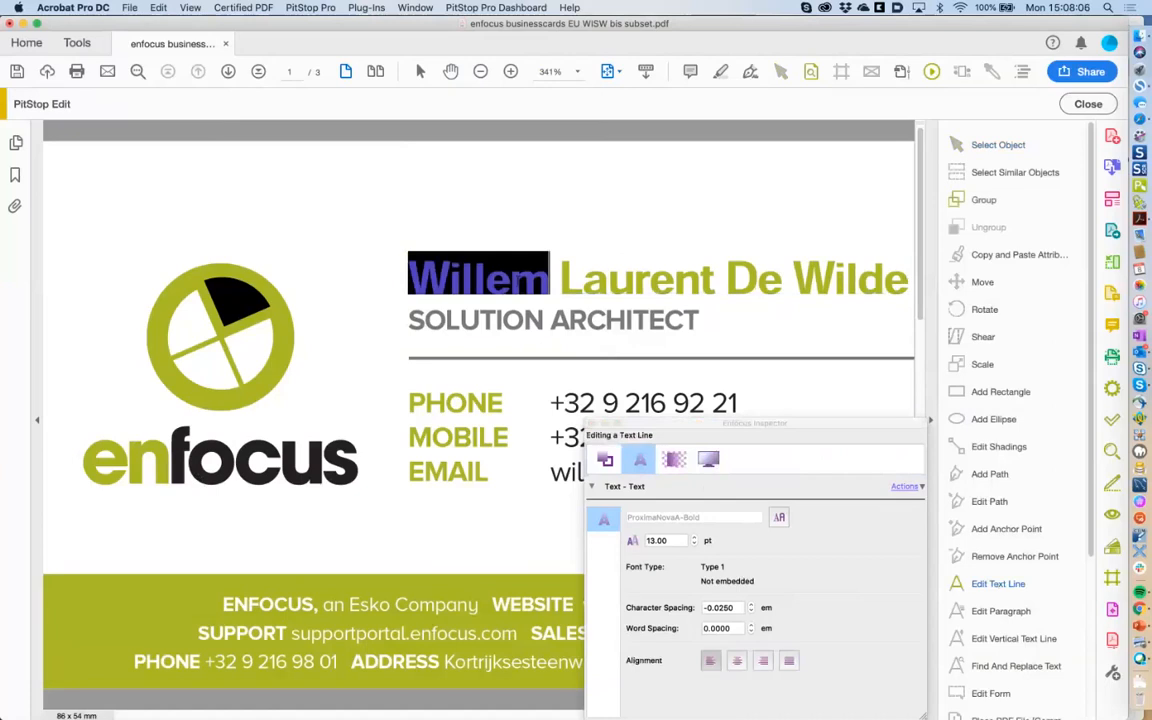
pyautogui.click(518, 283)
pyautogui.press('BackSpace')
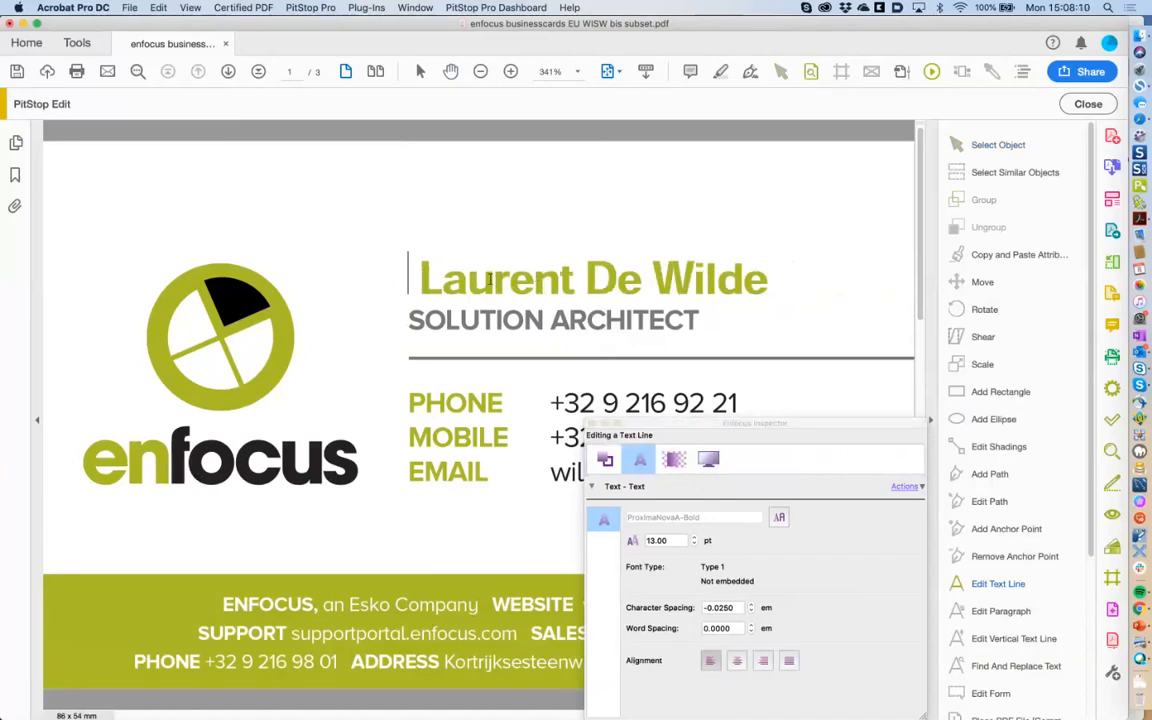
pyautogui.press('Delete')
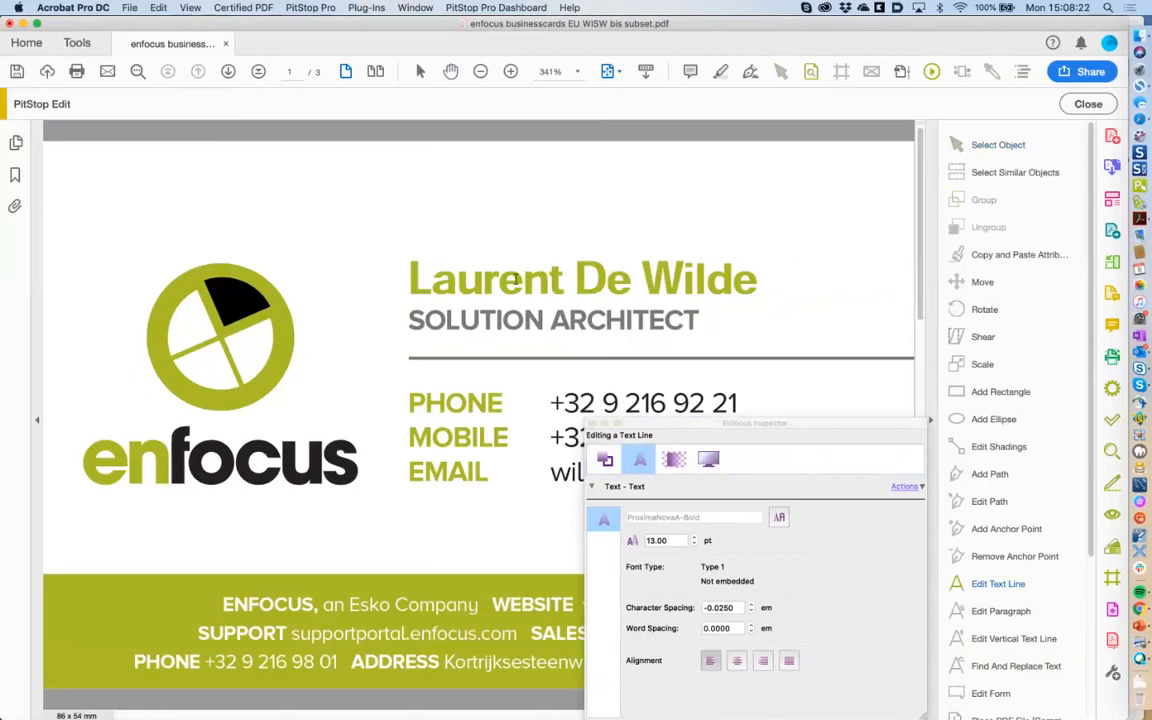
# Set the whole name line to ProximaNovaA-Bold with the font set to Embed.
pyautogui.tripleClick(515, 282)
pyautogui.click(779, 517)
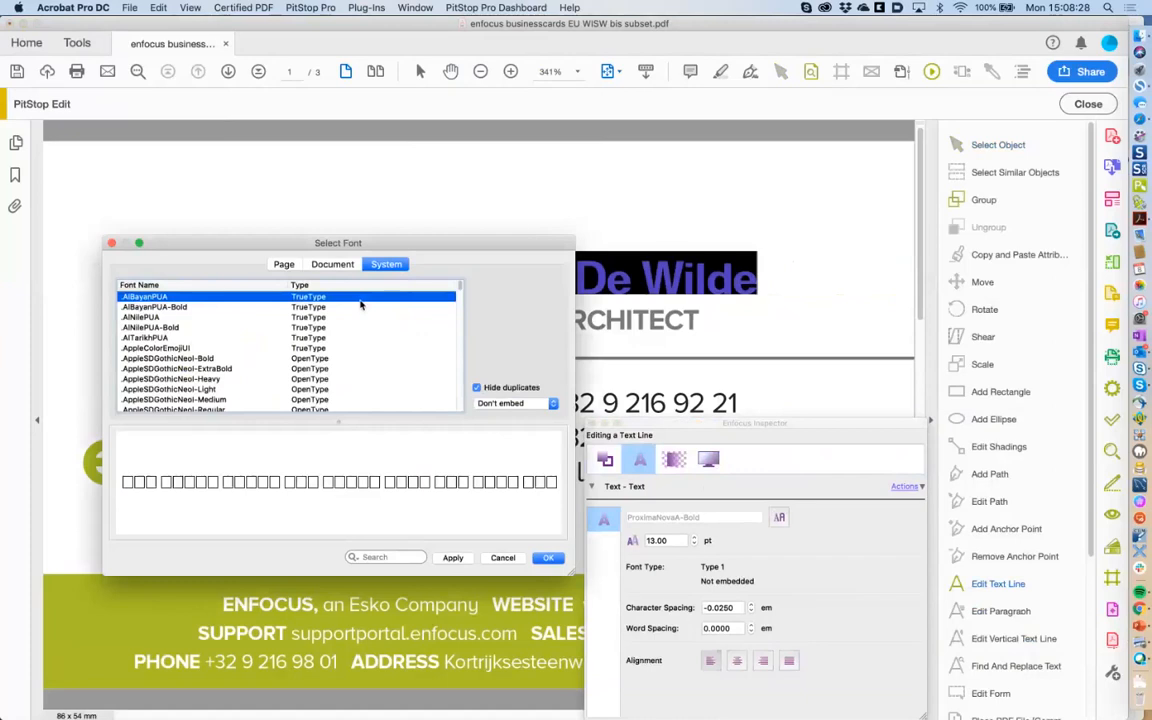
pyautogui.write('pro')
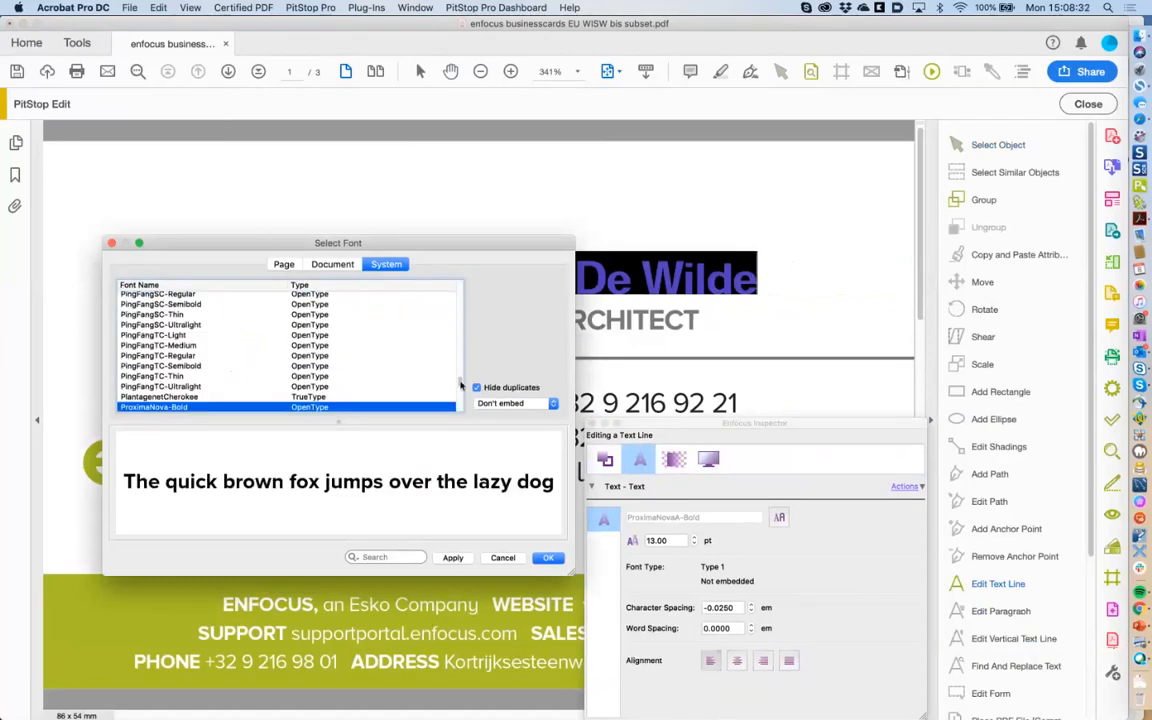
pyautogui.moveTo(461, 382); pyautogui.dragTo(461, 385)
pyautogui.click(168, 373)
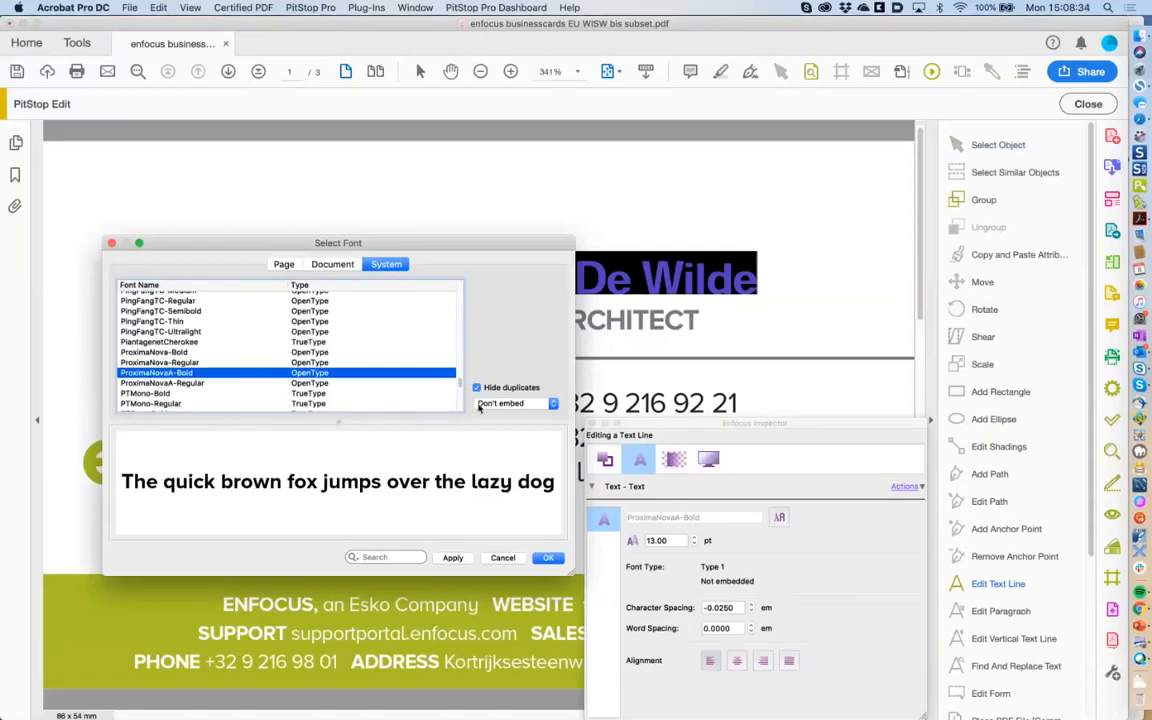
pyautogui.click(515, 404)
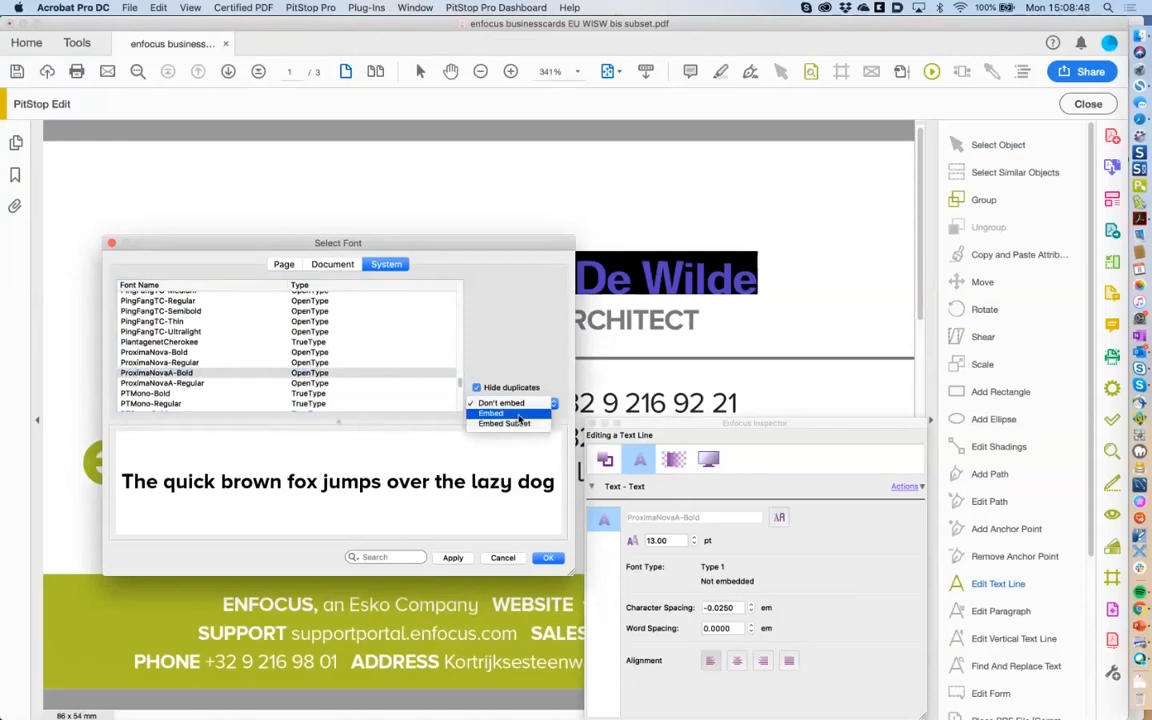
pyautogui.click(518, 414)
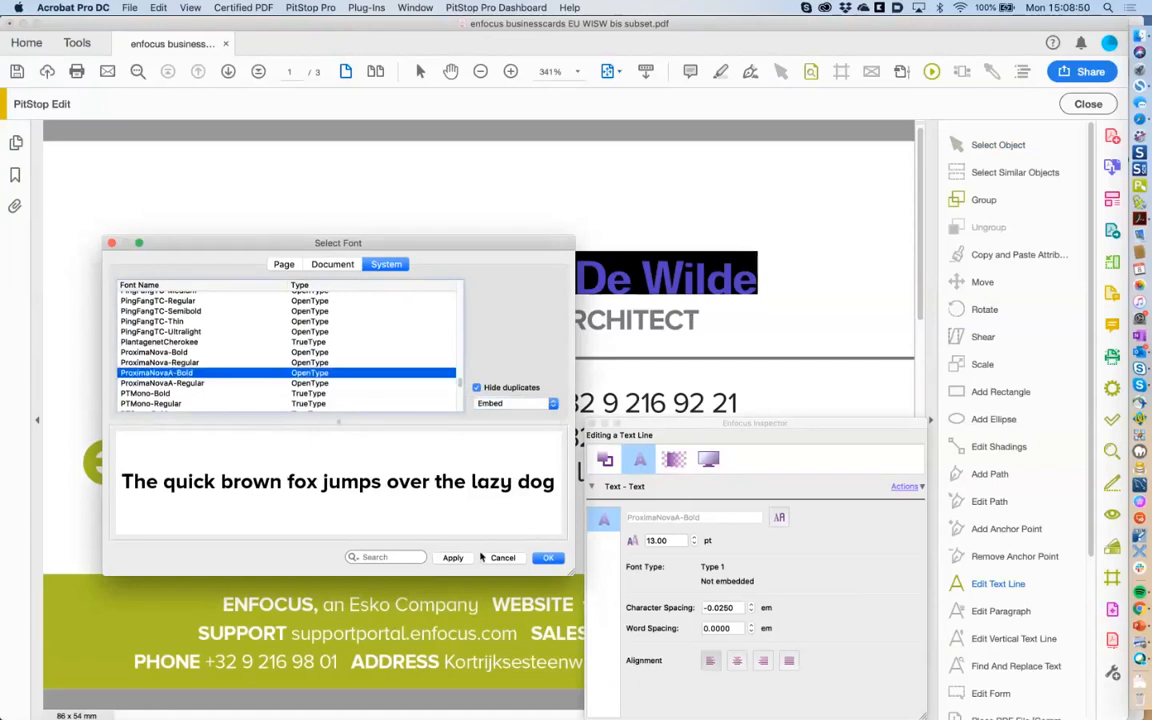
pyautogui.click(556, 561)
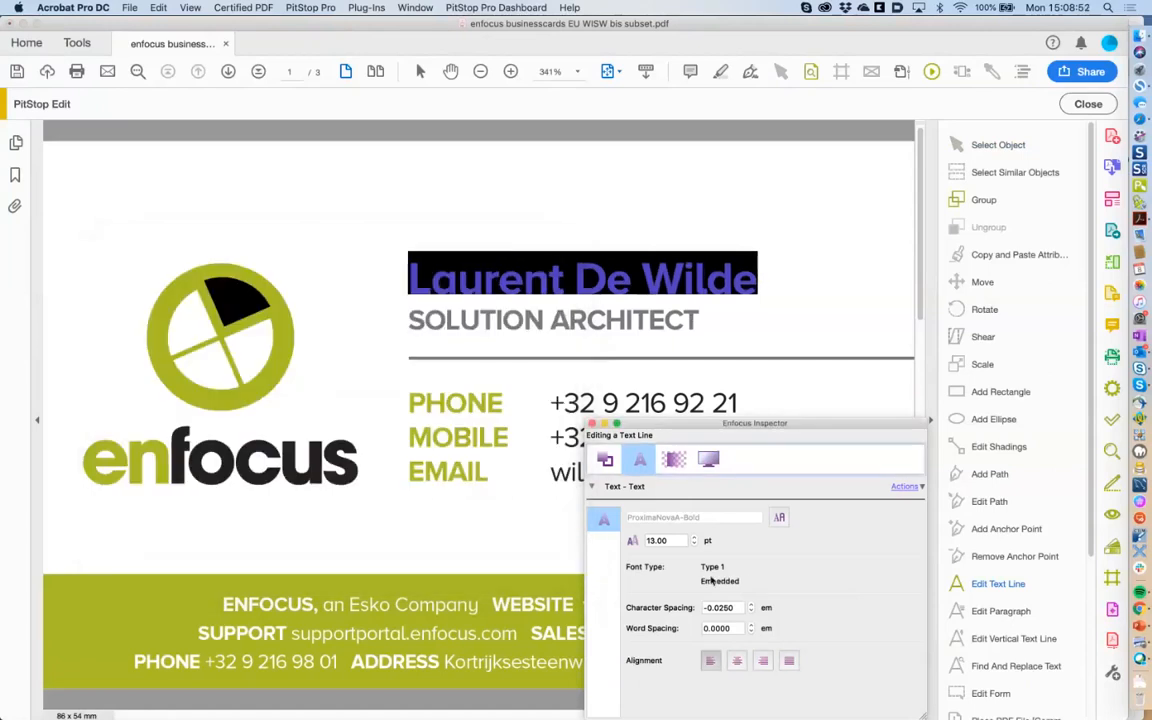
# Check the fonts of the PHONE line and the name line in the Inspector.
pyautogui.click(642, 300)
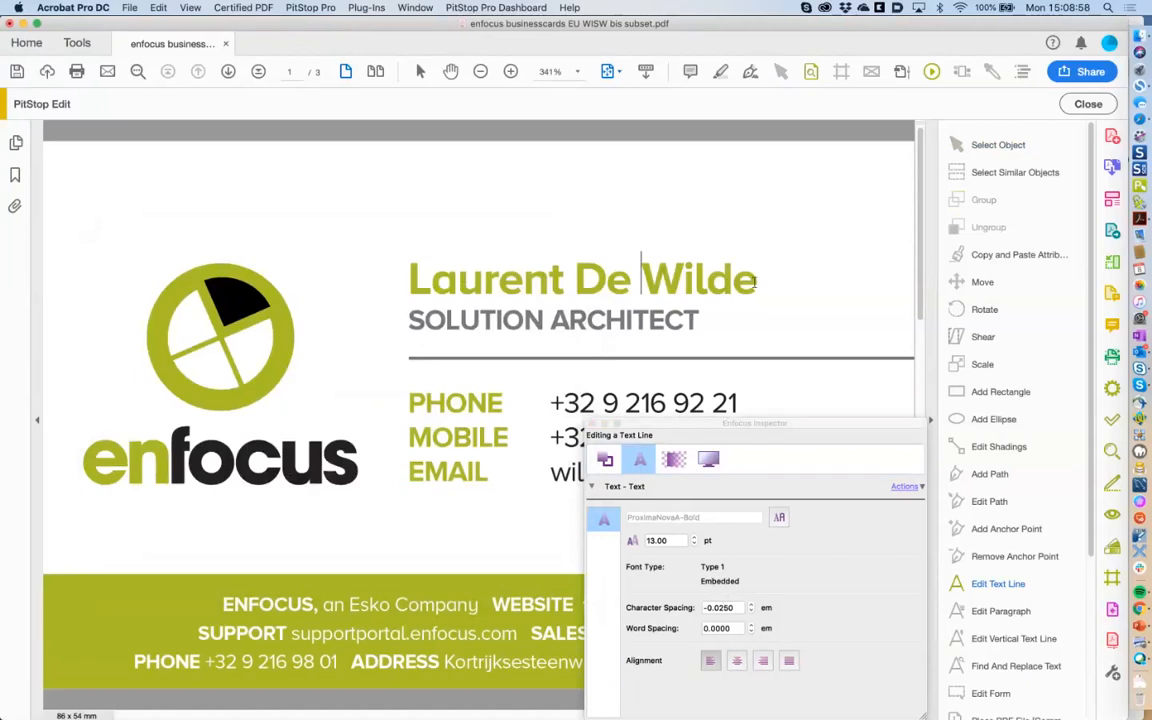
pyautogui.click(475, 400)
pyautogui.click(580, 275)
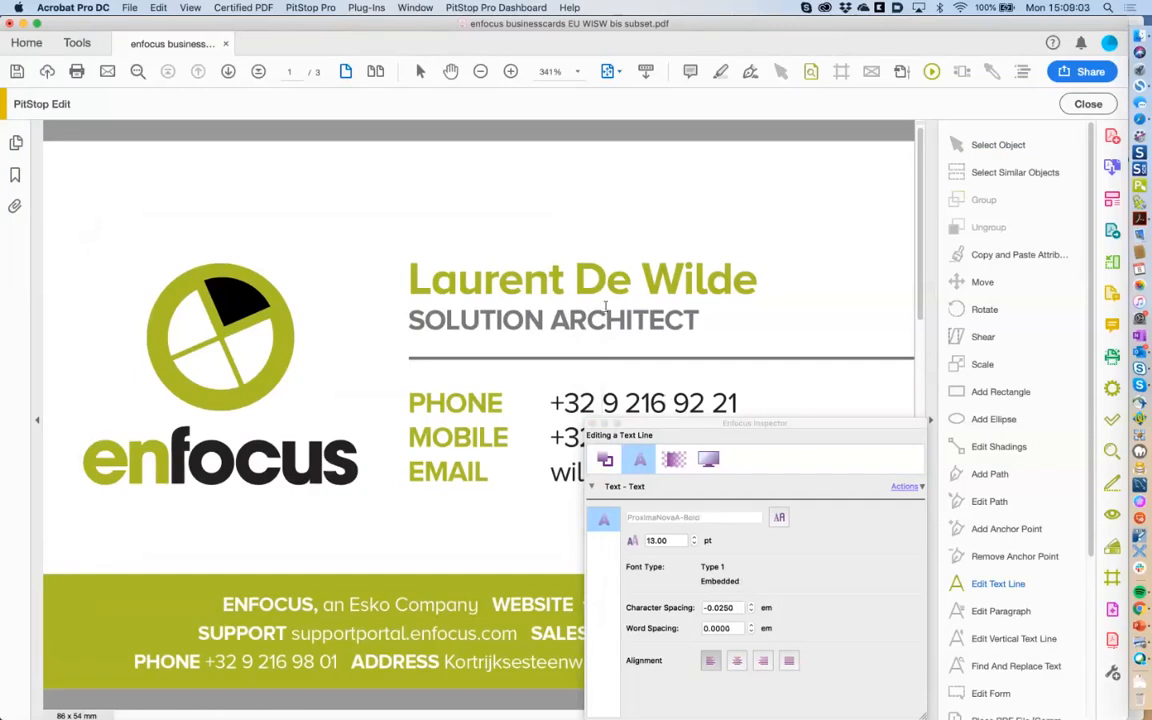
# From Finder, open enfocus businesscards EU WISW bis.indd in InDesign CC 2019.
pyautogui.click(1137, 38)
pyautogui.click(573, 216)
pyautogui.click(632, 130)
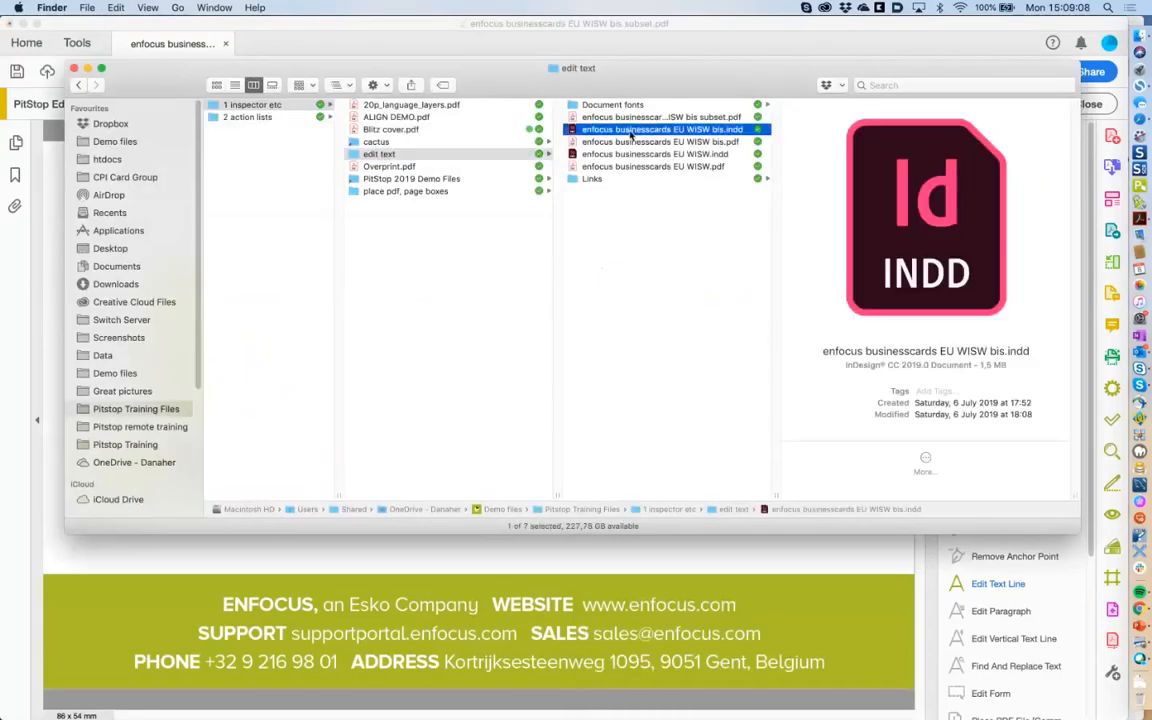
pyautogui.doubleClick(632, 130)
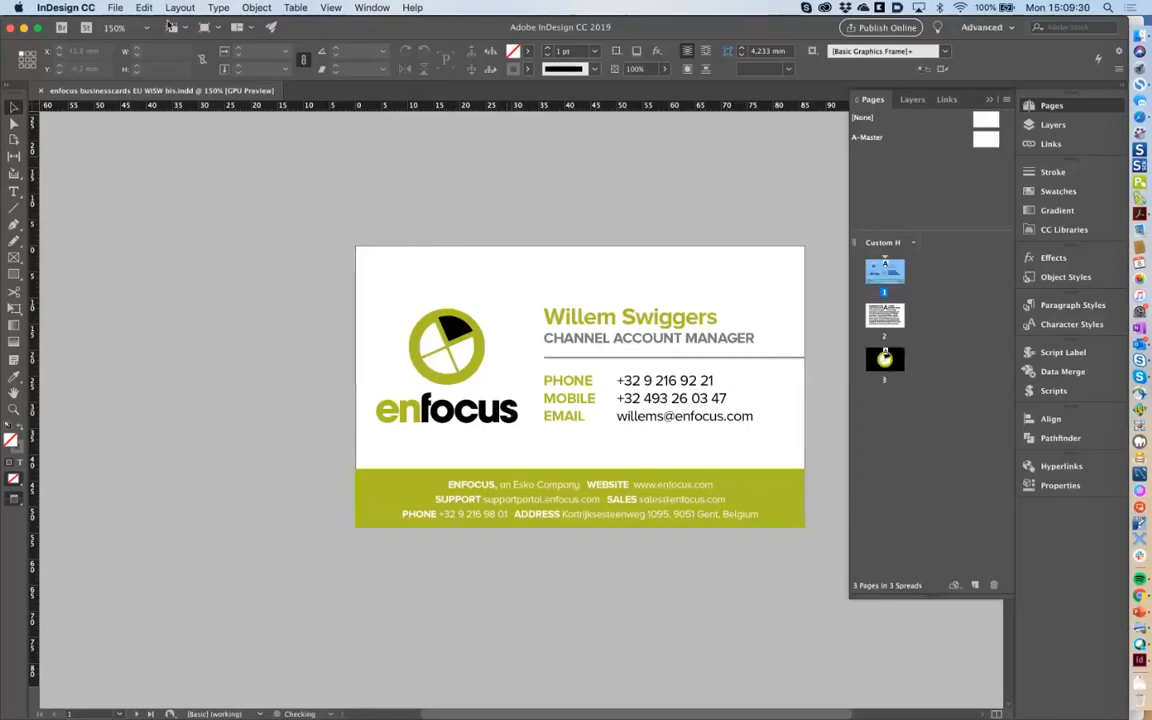
pyautogui.click(115, 7)
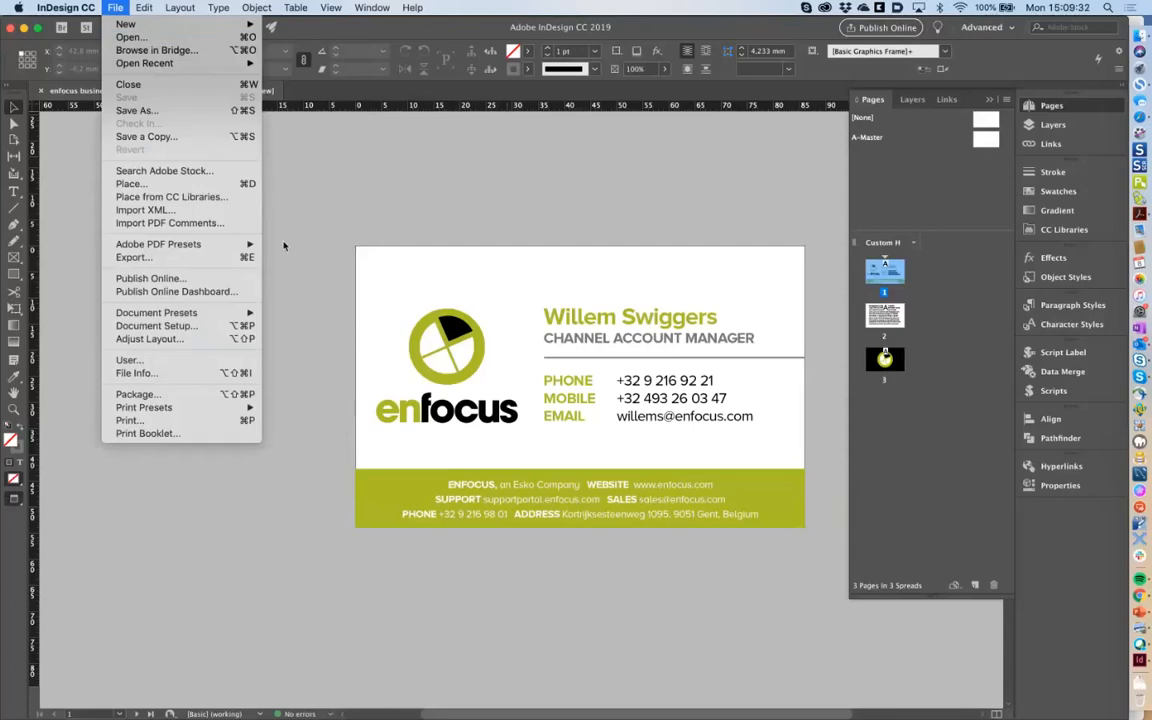
# Export the business card to abc.pdf, subsetting fonts only below 1% of characters used.
pyautogui.click(226, 259)
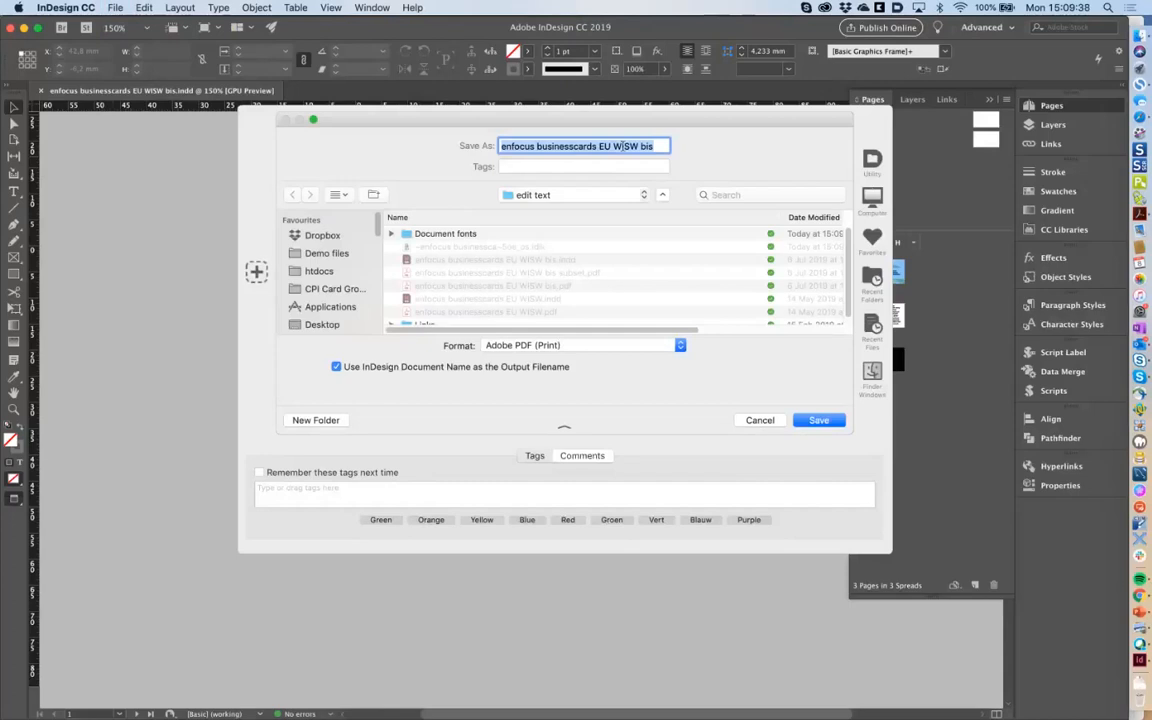
pyautogui.write('abc')
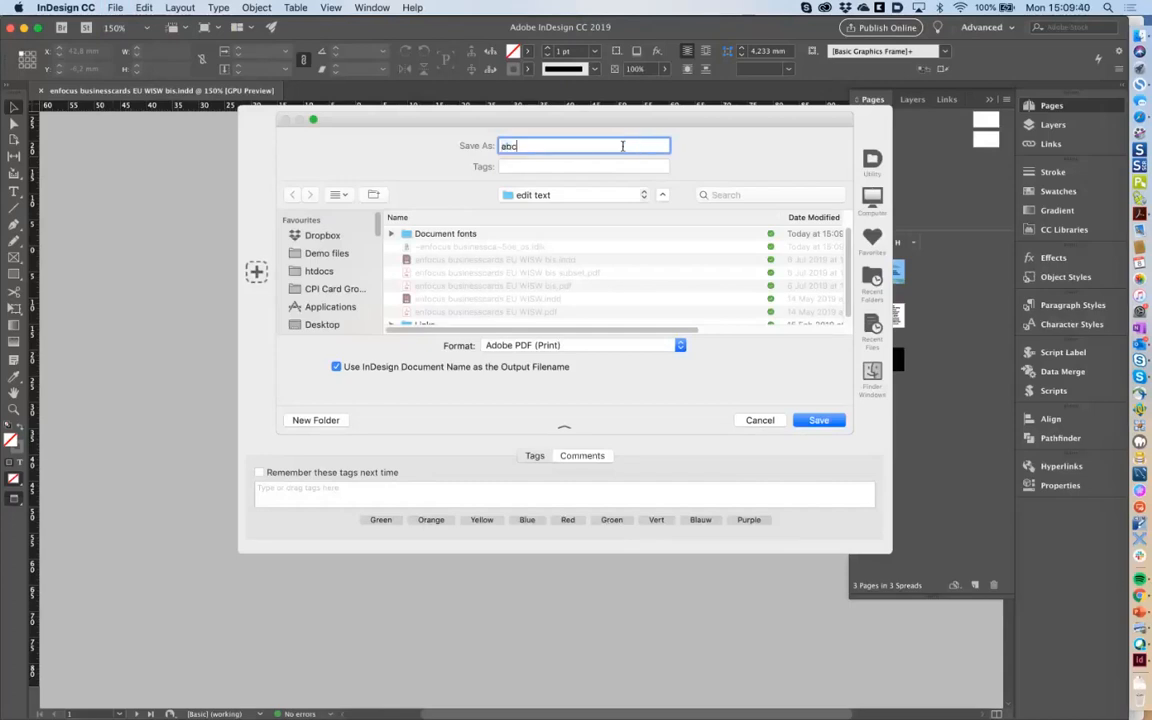
pyautogui.click(820, 421)
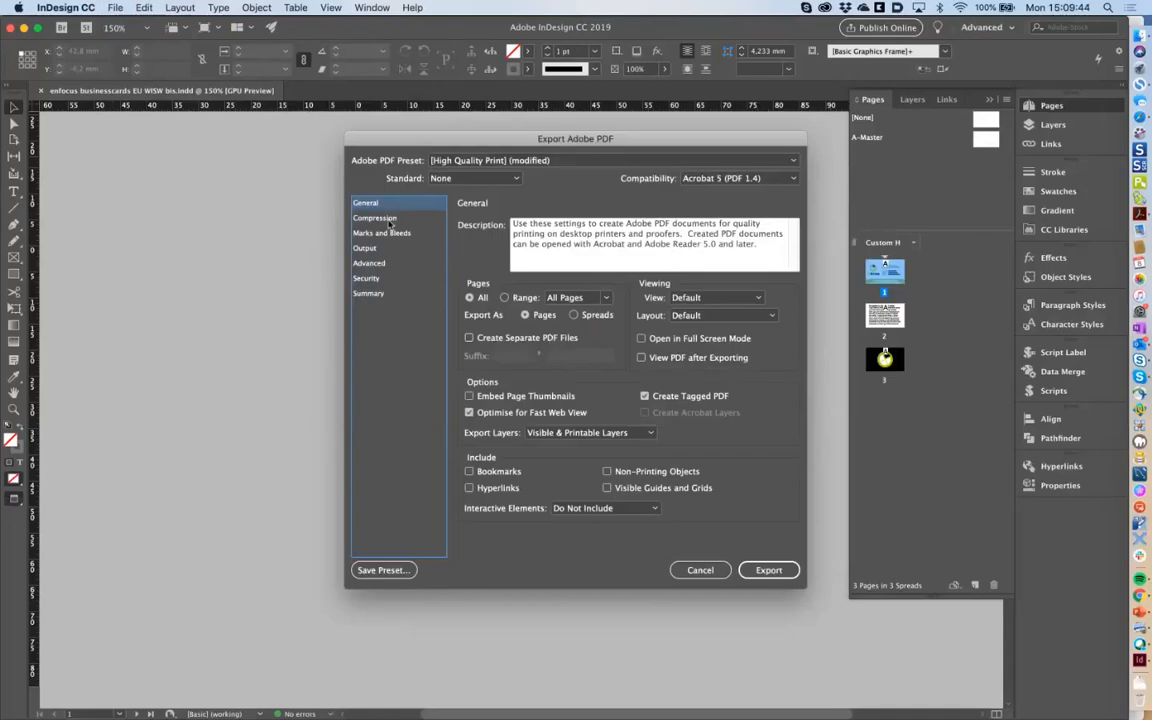
pyautogui.click(366, 248)
pyautogui.click(370, 263)
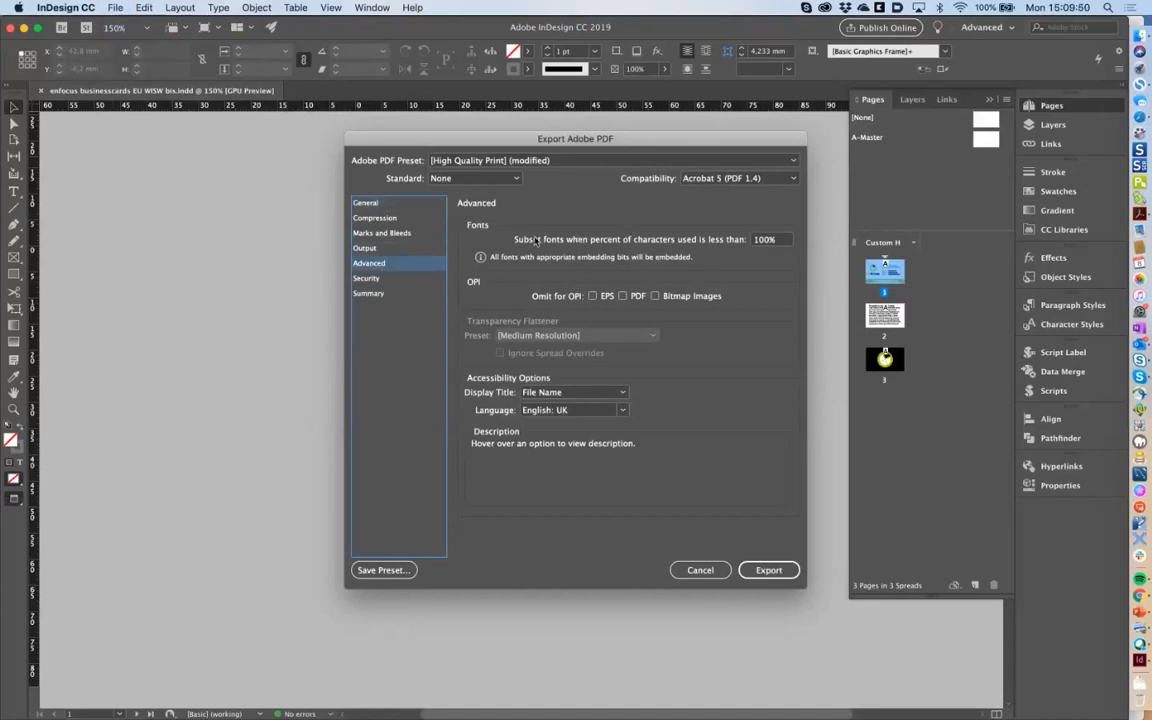
pyautogui.click(781, 242)
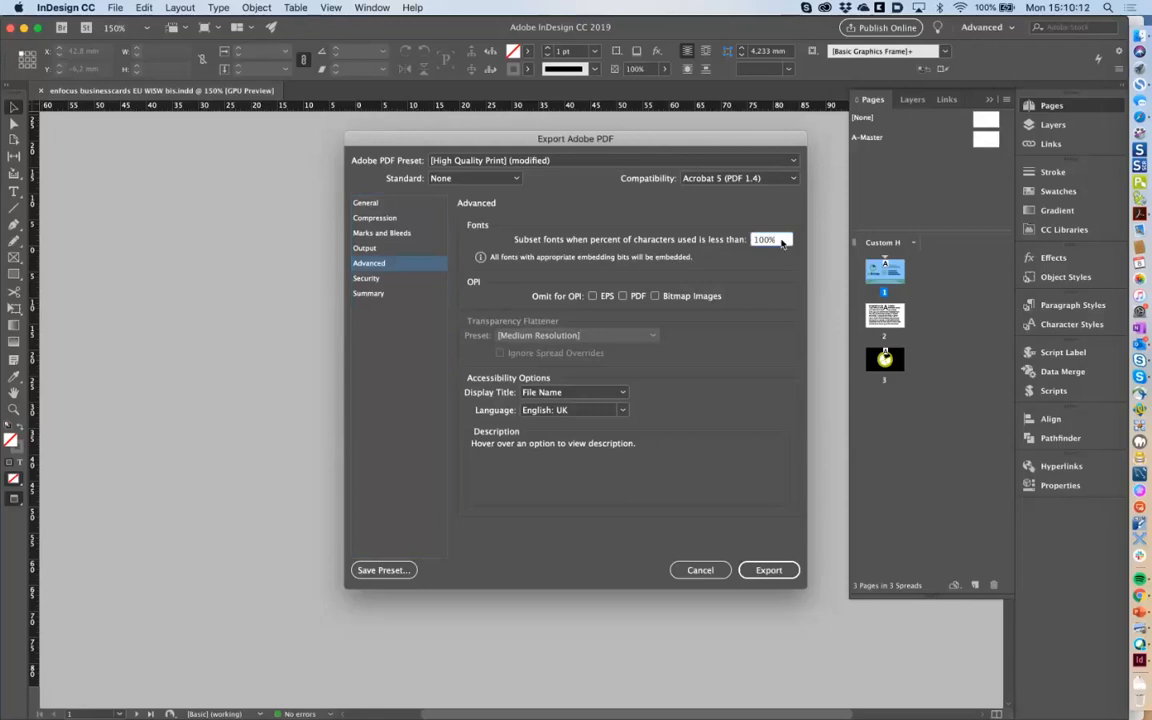
pyautogui.press('BackSpace')
pyautogui.press('BackSpace')
pyautogui.click(763, 574)
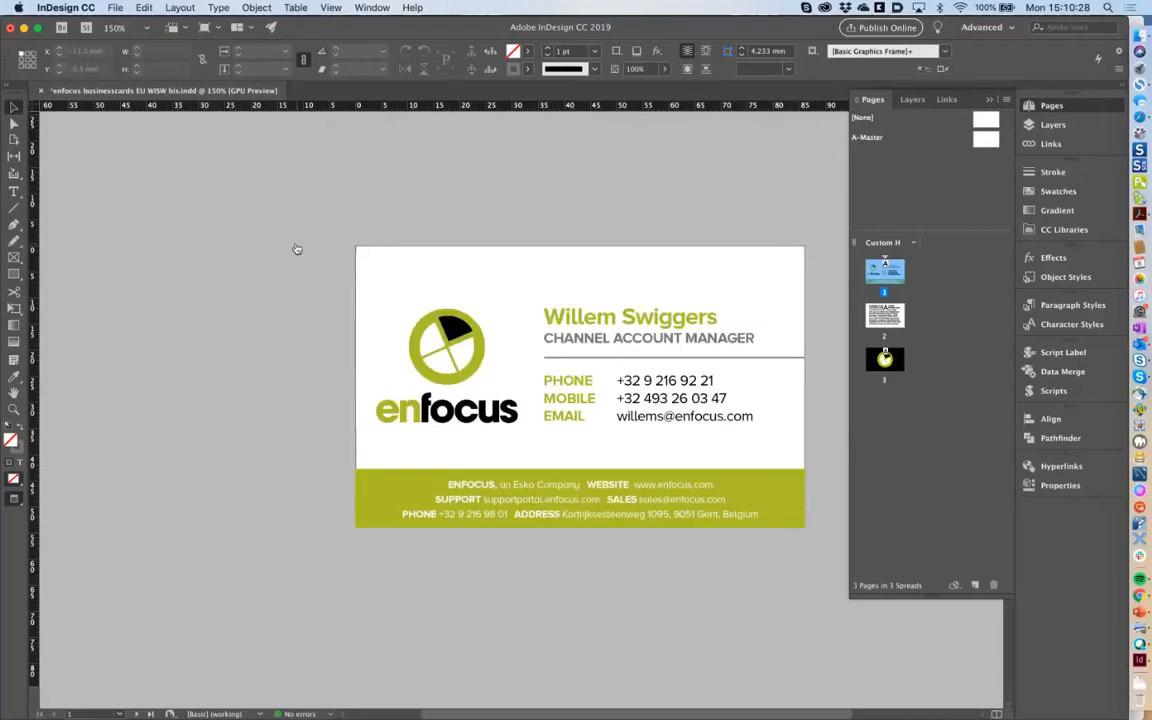
pyautogui.press('super+Tab')
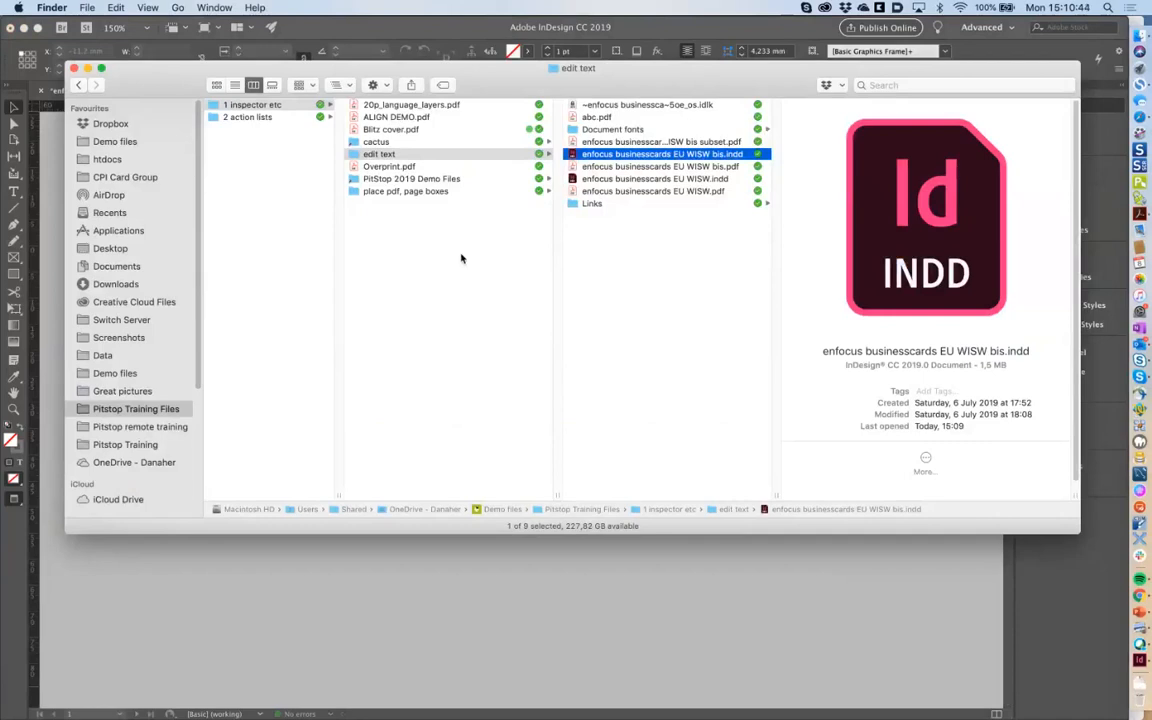
# Switch the edit text folder to list view and compare the bis subset and bis business card PDFs.
pyautogui.click(461, 258)
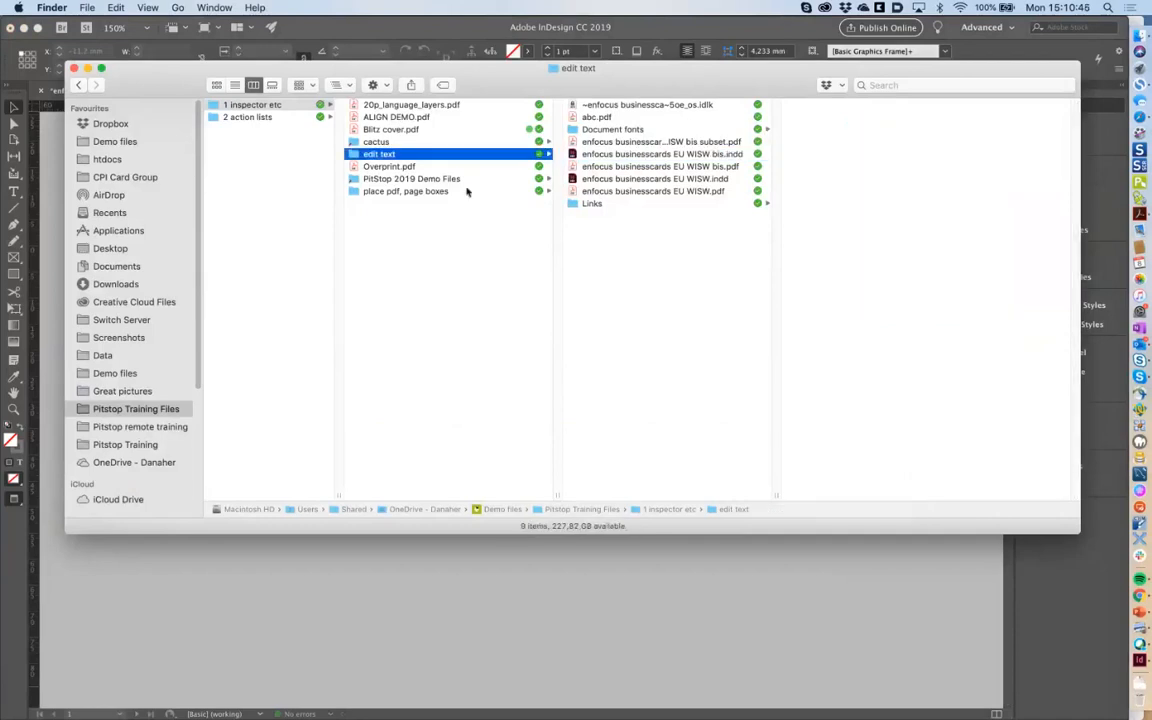
pyautogui.click(238, 85)
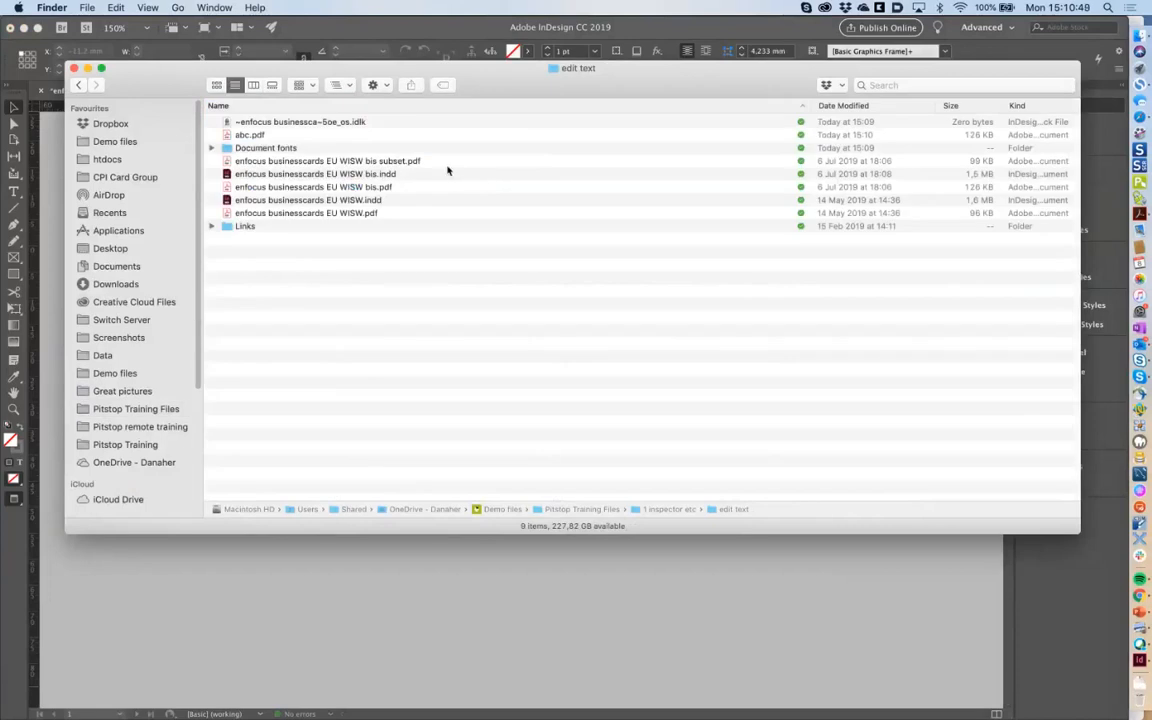
pyautogui.click(436, 162)
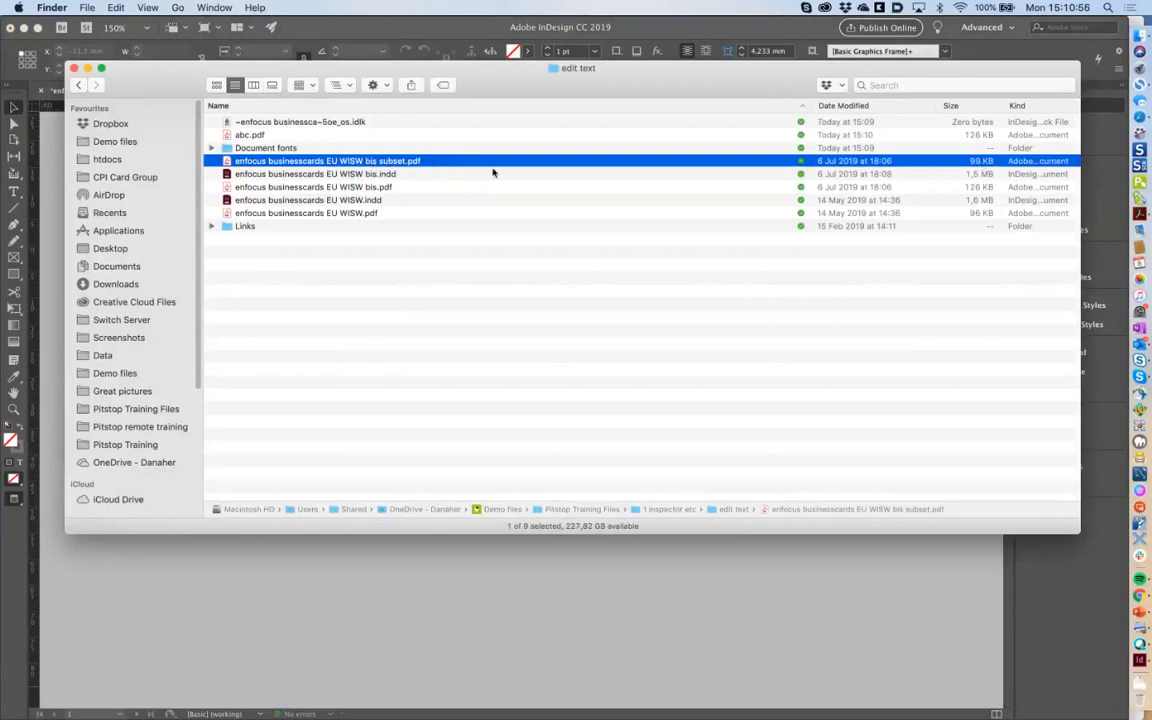
pyautogui.click(420, 188)
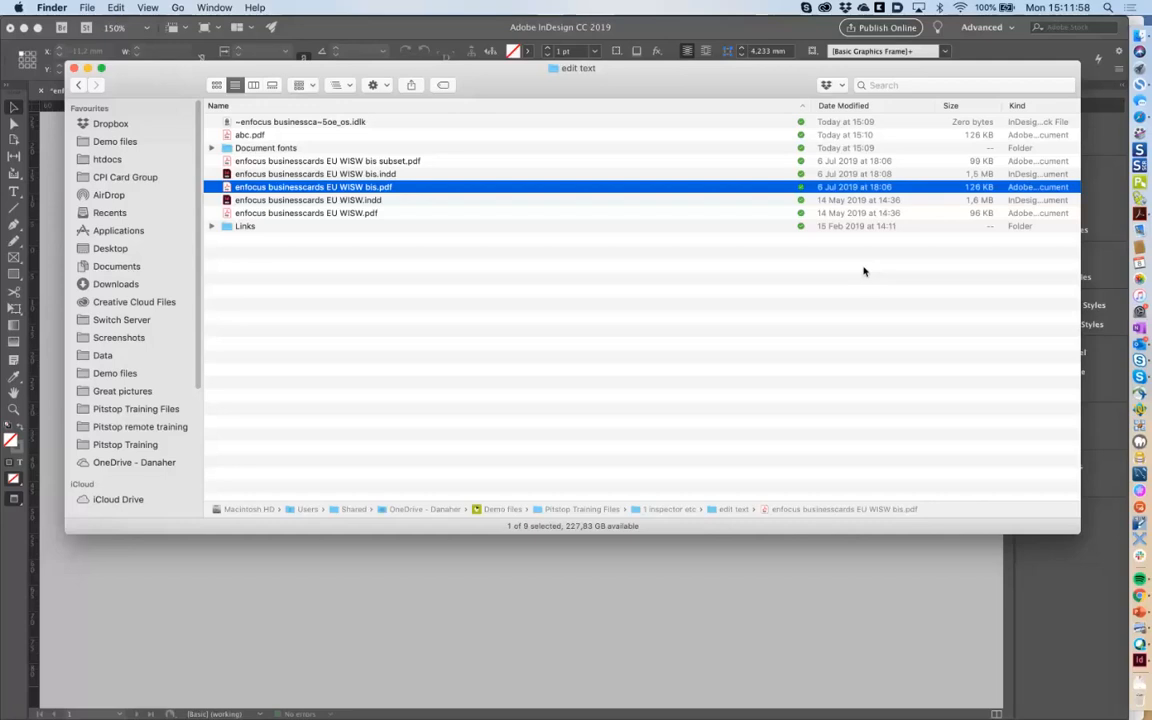
# Hide InDesign with Cmd-H and reposition the Finder window.
pyautogui.click(864, 271)
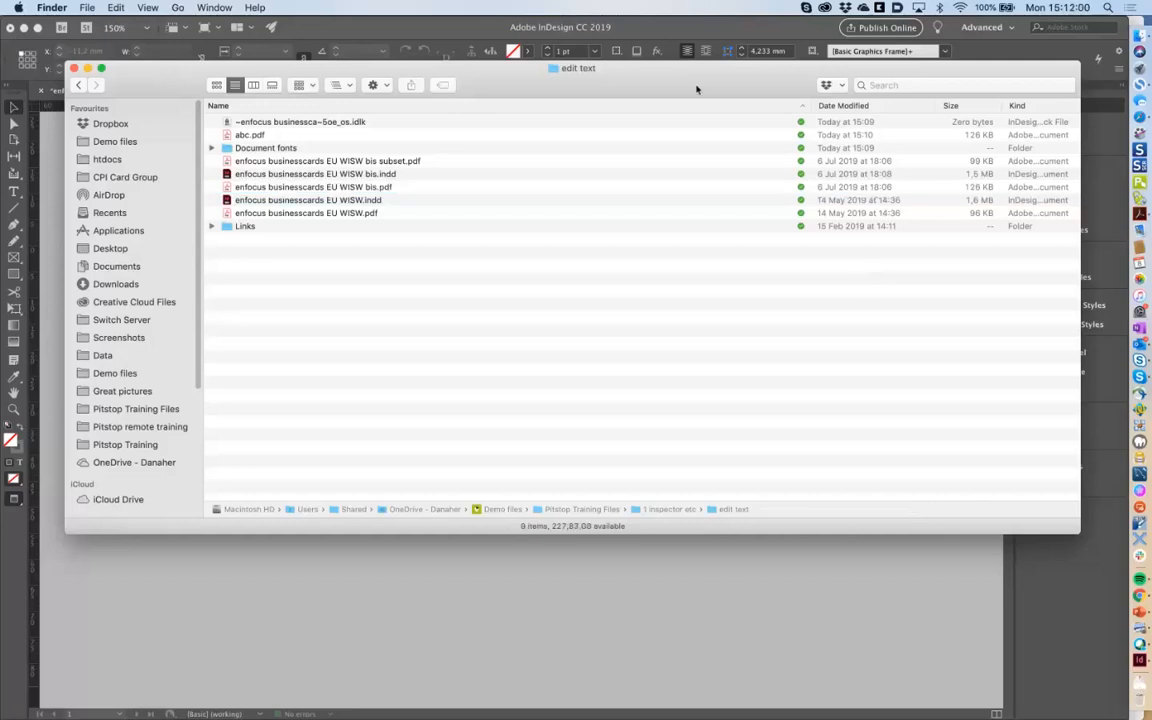
pyautogui.moveTo(697, 89); pyautogui.dragTo(729, 272)
pyautogui.click(657, 158)
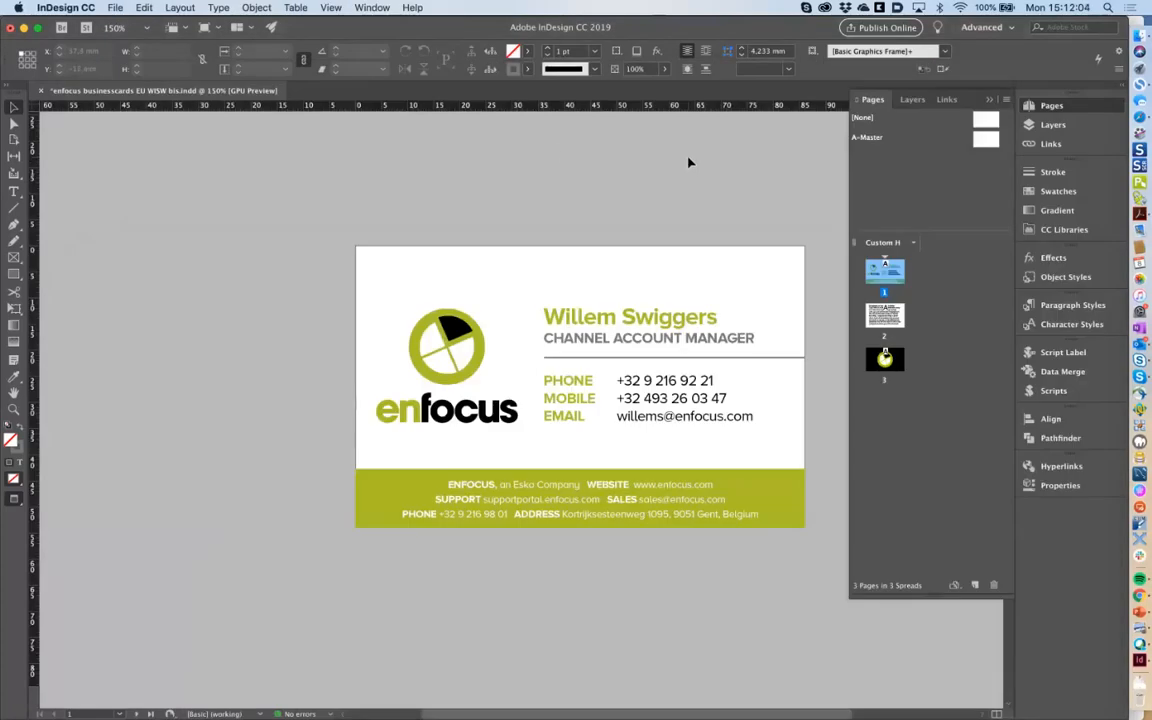
pyautogui.press('super+h')
pyautogui.moveTo(676, 256); pyautogui.dragTo(658, 196)
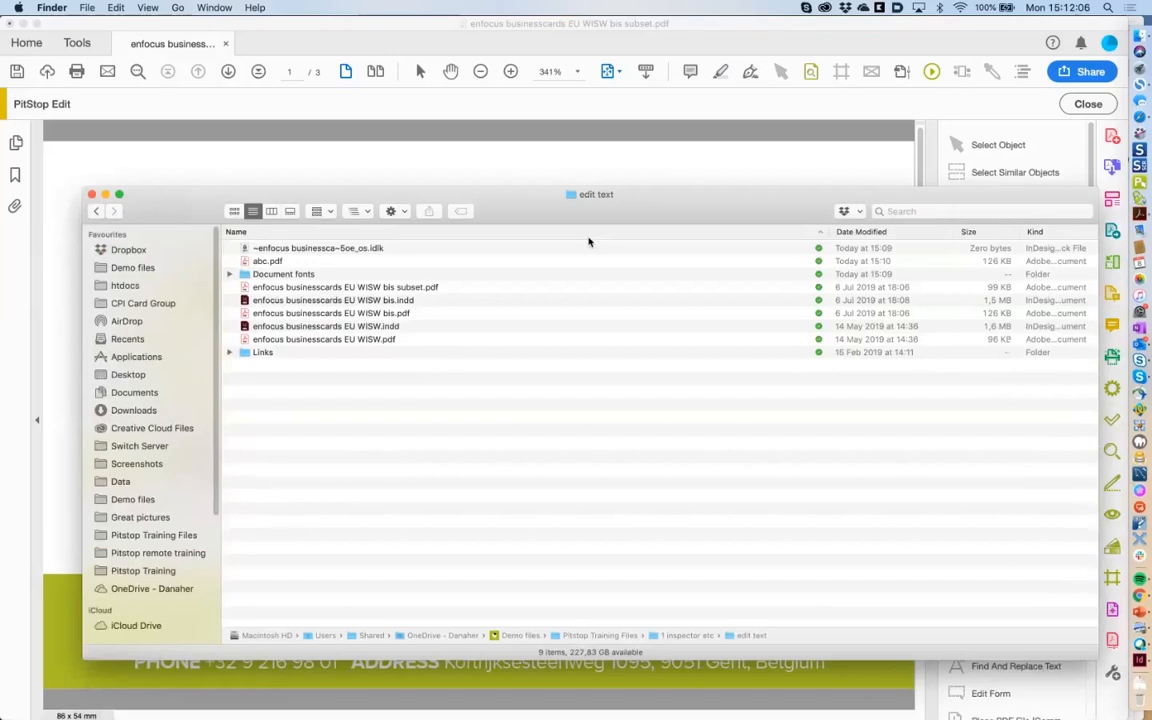
# Open enfocus businesscards EU WISW bis.pdf in Acrobat and list its fonts in Document Properties.
pyautogui.click(399, 315)
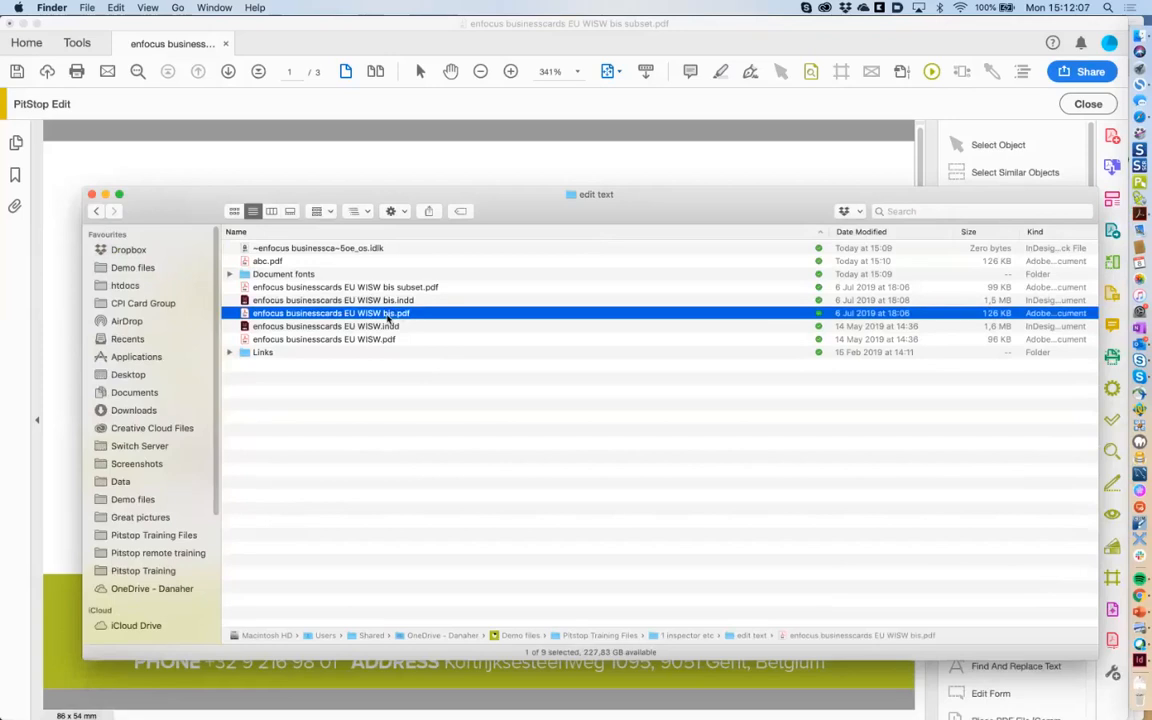
pyautogui.press('super+h')
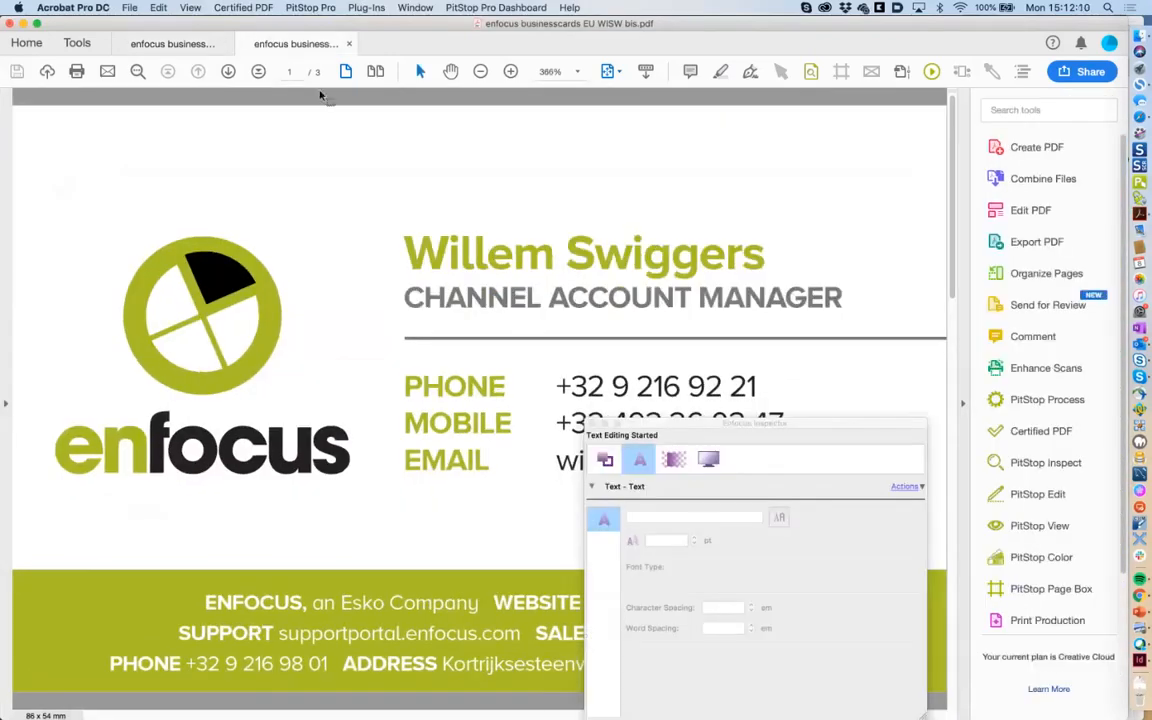
pyautogui.press('super+d')
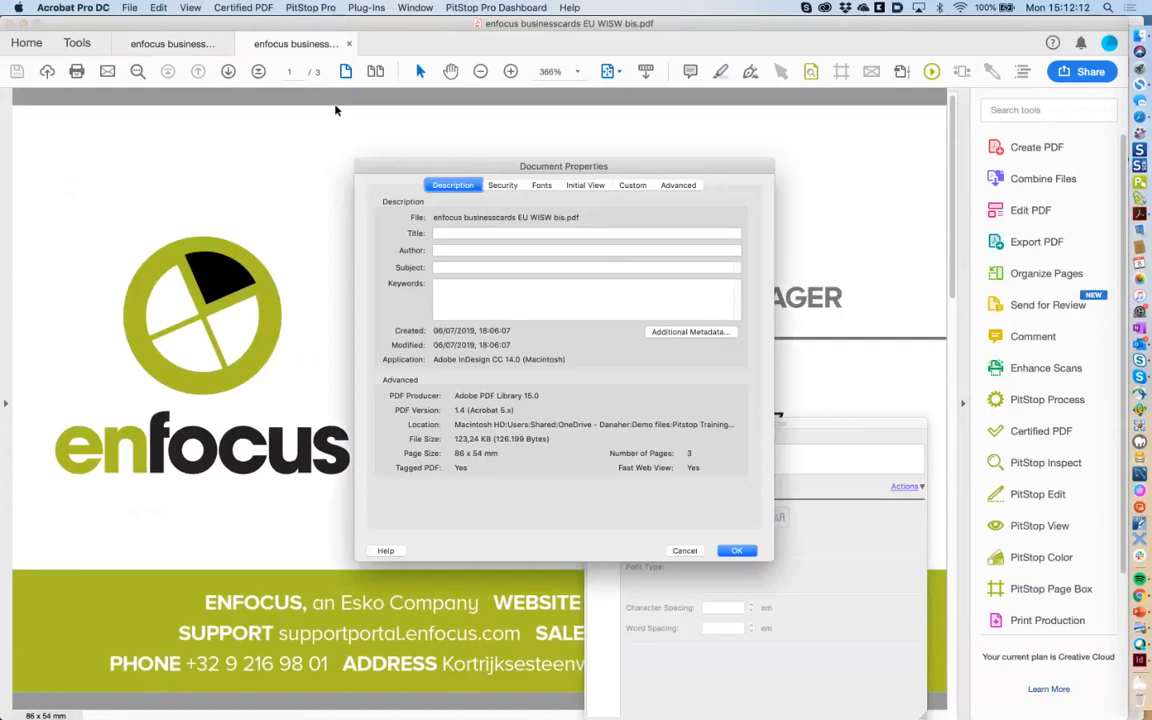
pyautogui.click(541, 185)
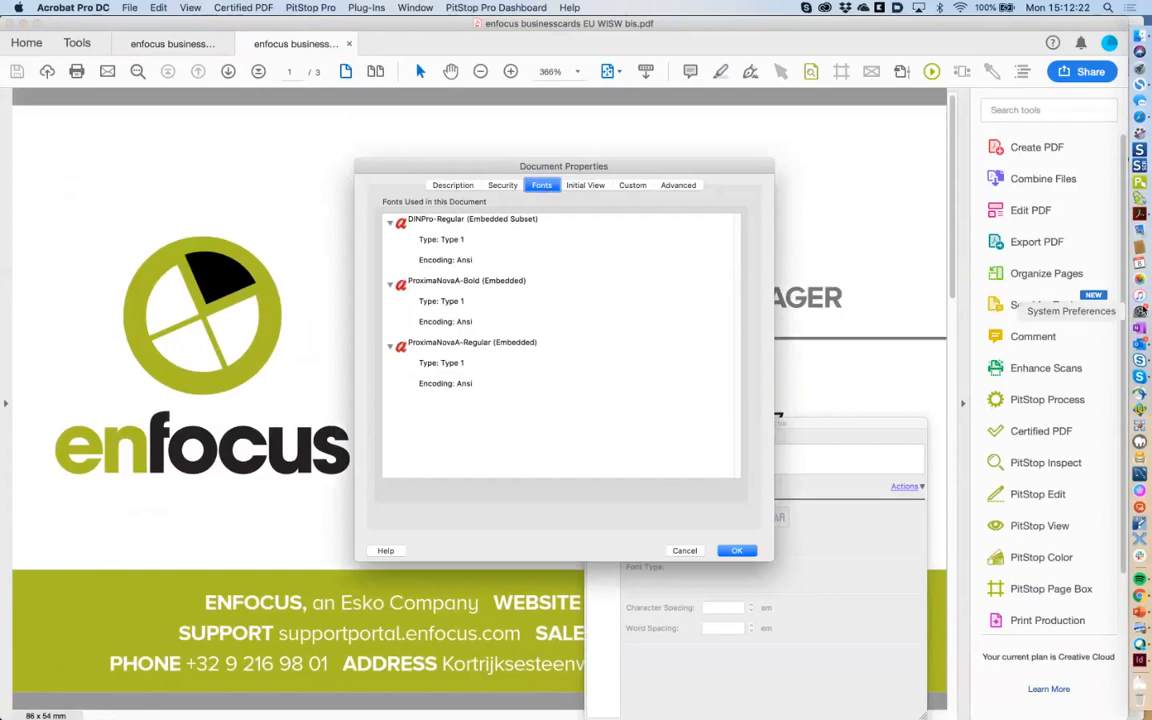
pyautogui.click(1140, 311)
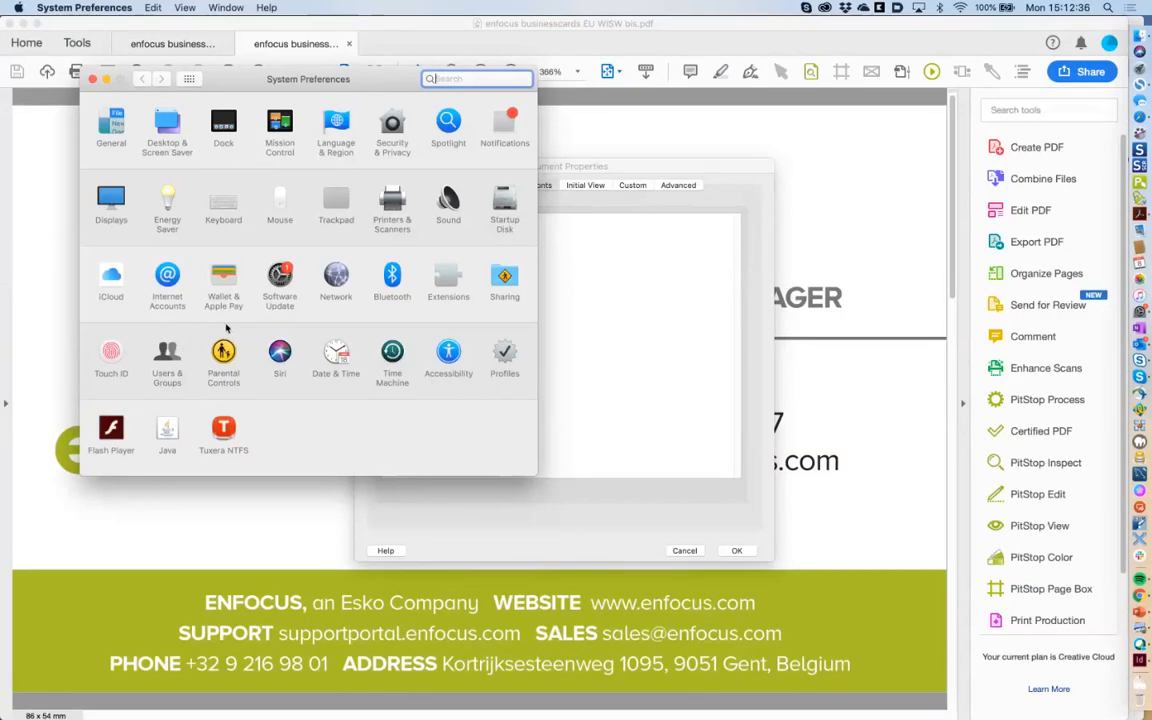
# Open Accessibility in System Preferences and scroll through its sidebar categories.
pyautogui.click(448, 352)
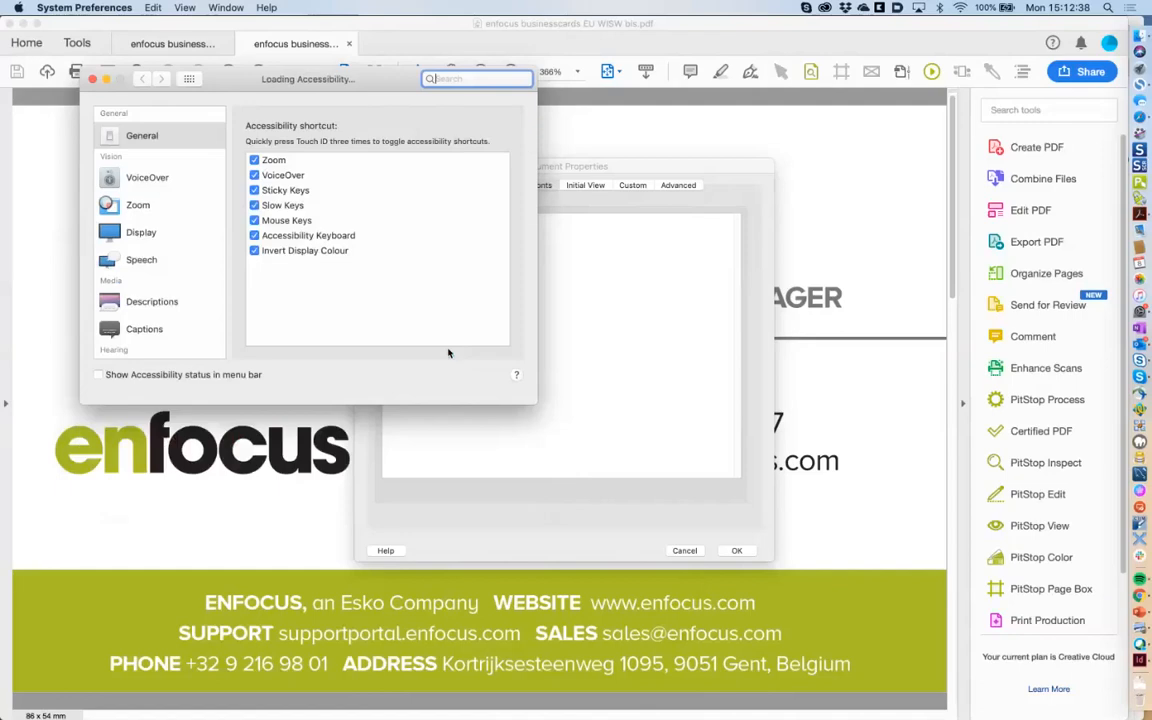
pyautogui.moveTo(223, 225); pyautogui.dragTo(221, 336)
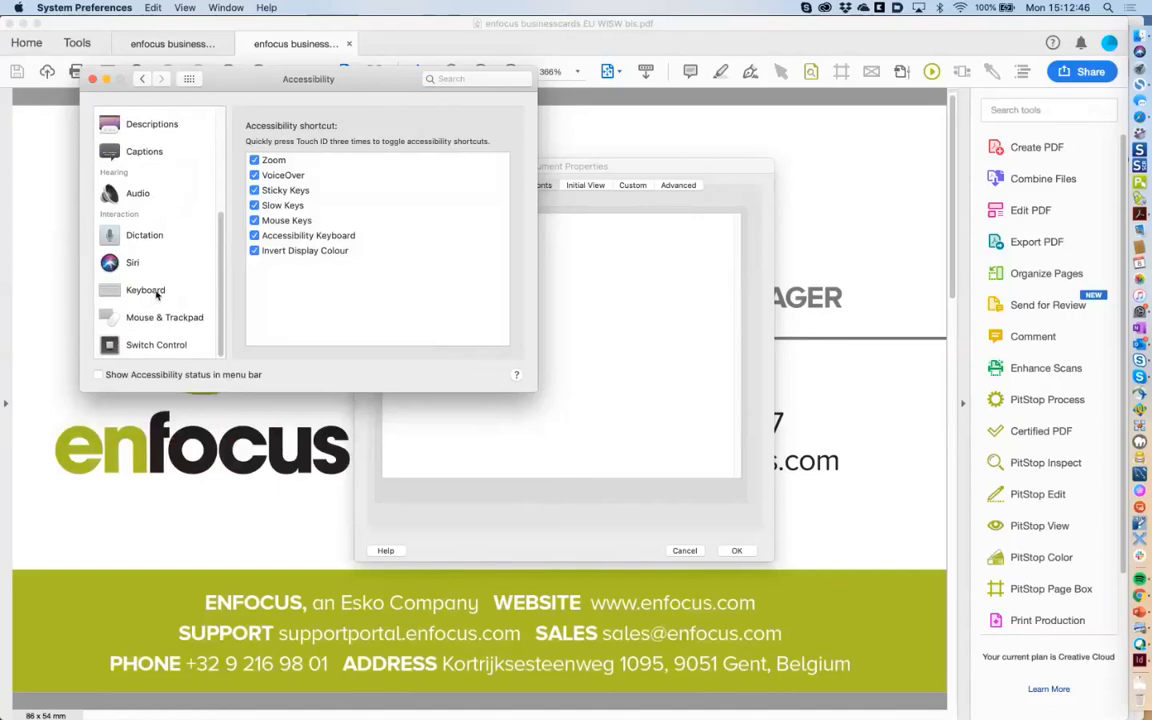
pyautogui.scroll(5, 205, 280)
pyautogui.scroll(3, 214, 245)
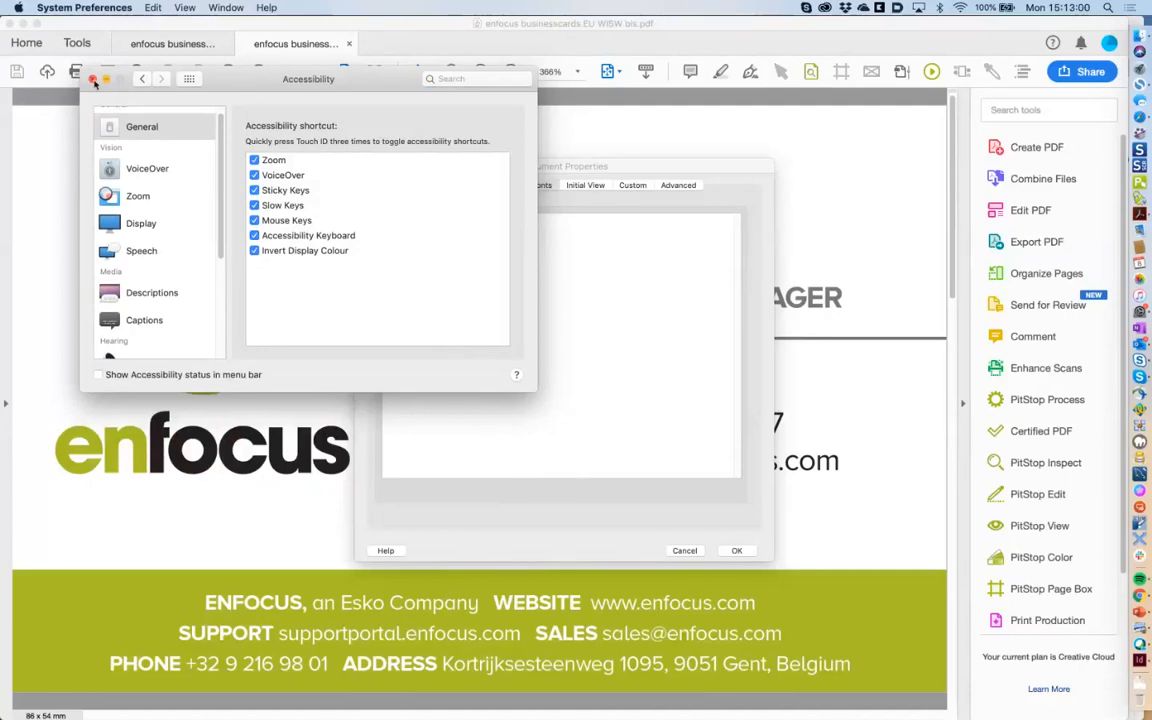
pyautogui.scroll(1, 218, 176)
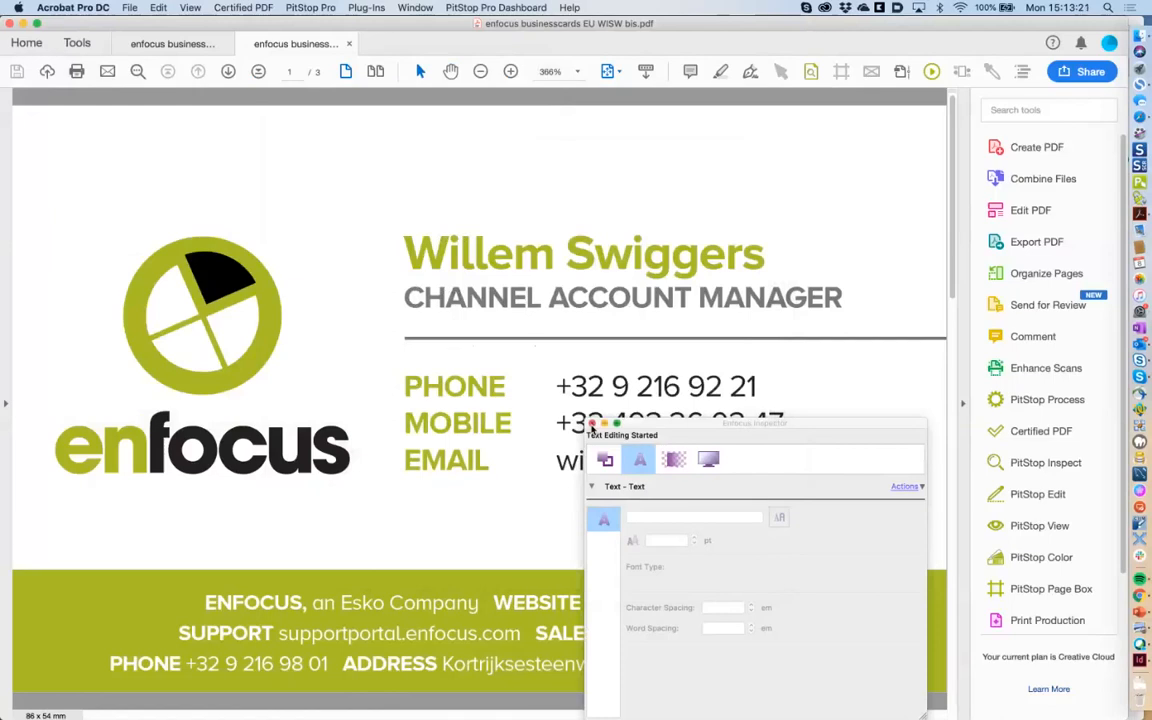
# On page 2, select the CHANNEL ACCOUNT MANAGER and name heading lines with the PitStop select tool.
pyautogui.click(667, 428)
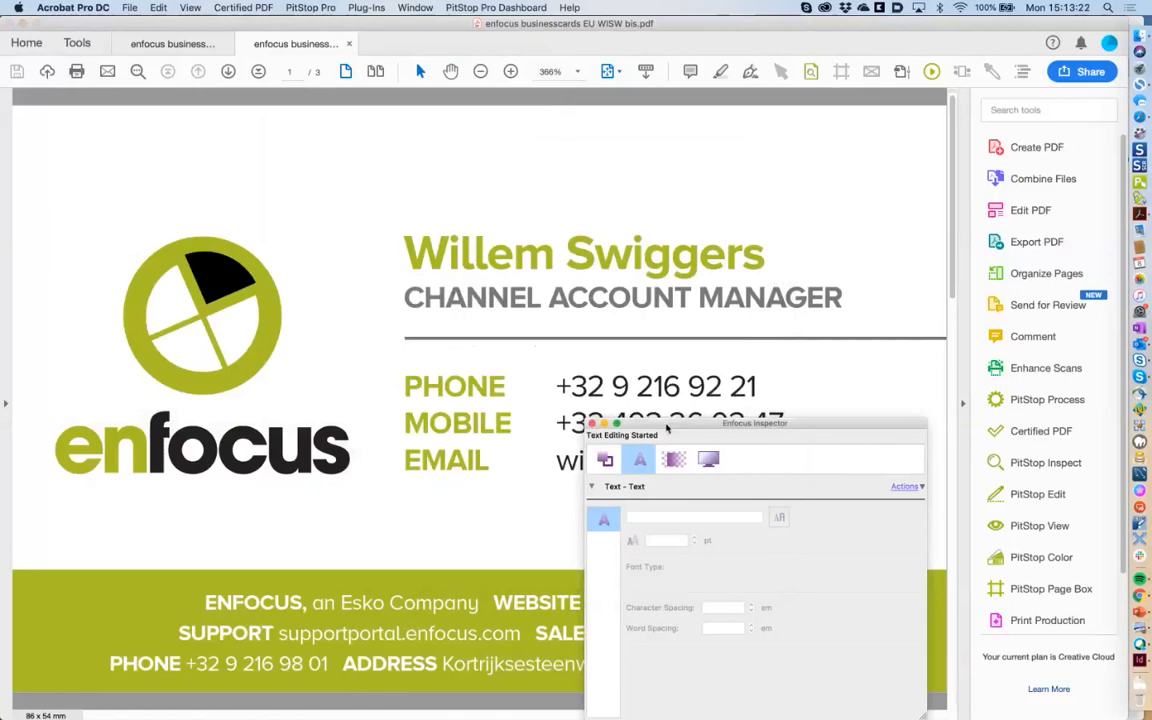
pyautogui.click(953, 323)
pyautogui.moveTo(704, 424); pyautogui.dragTo(644, 402)
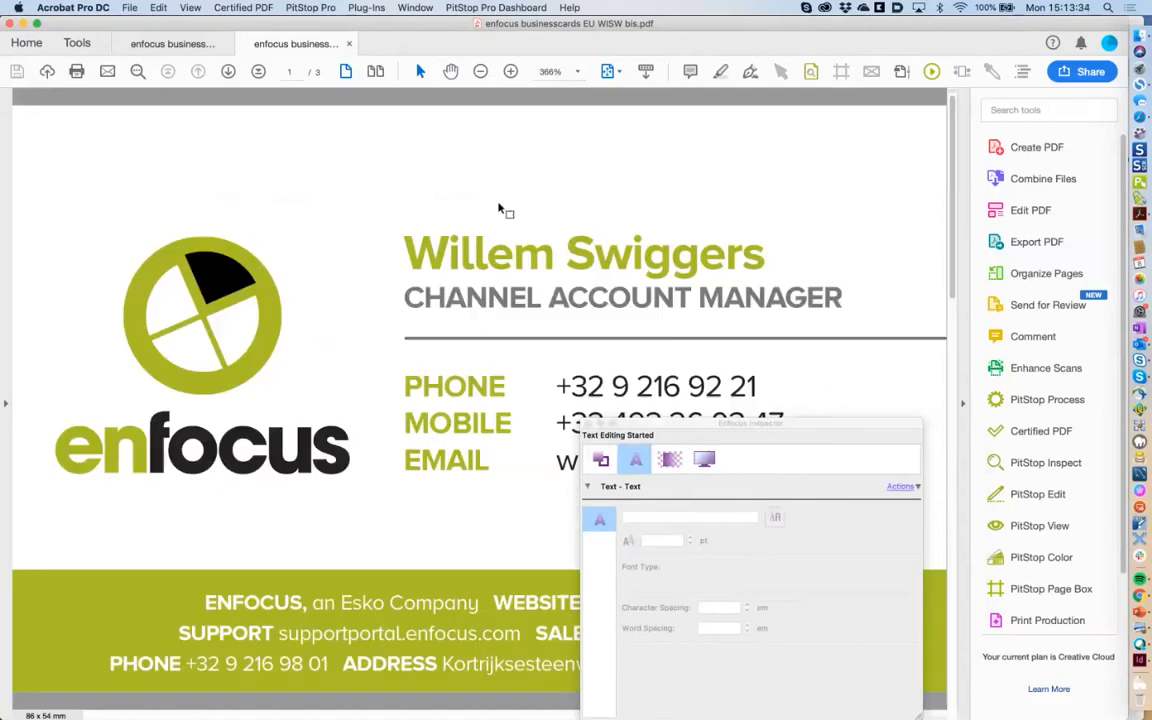
pyautogui.click(782, 73)
pyautogui.click(576, 284)
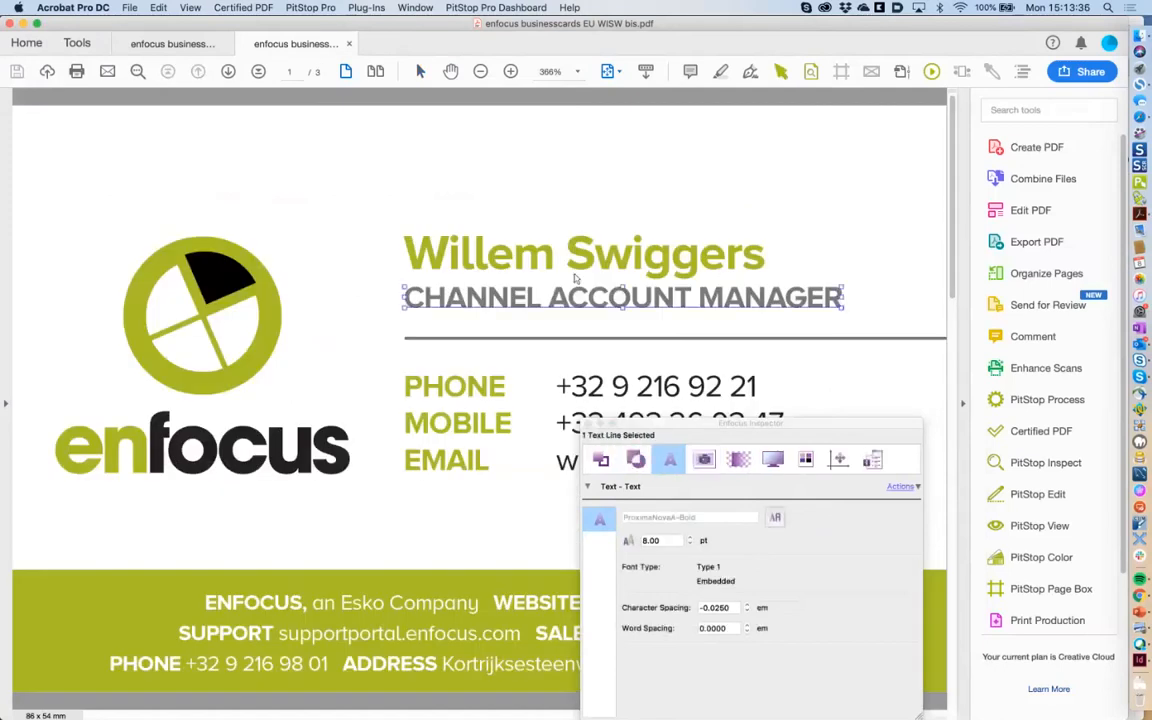
pyautogui.click(577, 268)
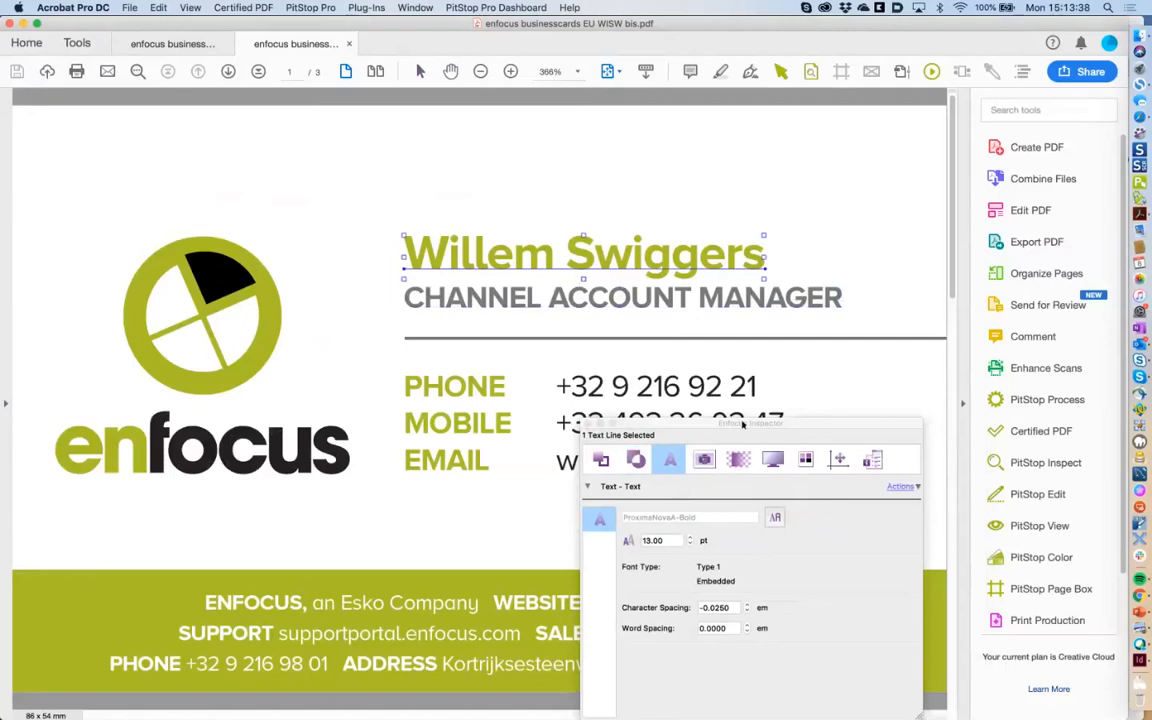
# Marquee-select the phone, mobile and email lines, then all green footer text, to inspect them.
pyautogui.moveTo(742, 424); pyautogui.dragTo(506, 477)
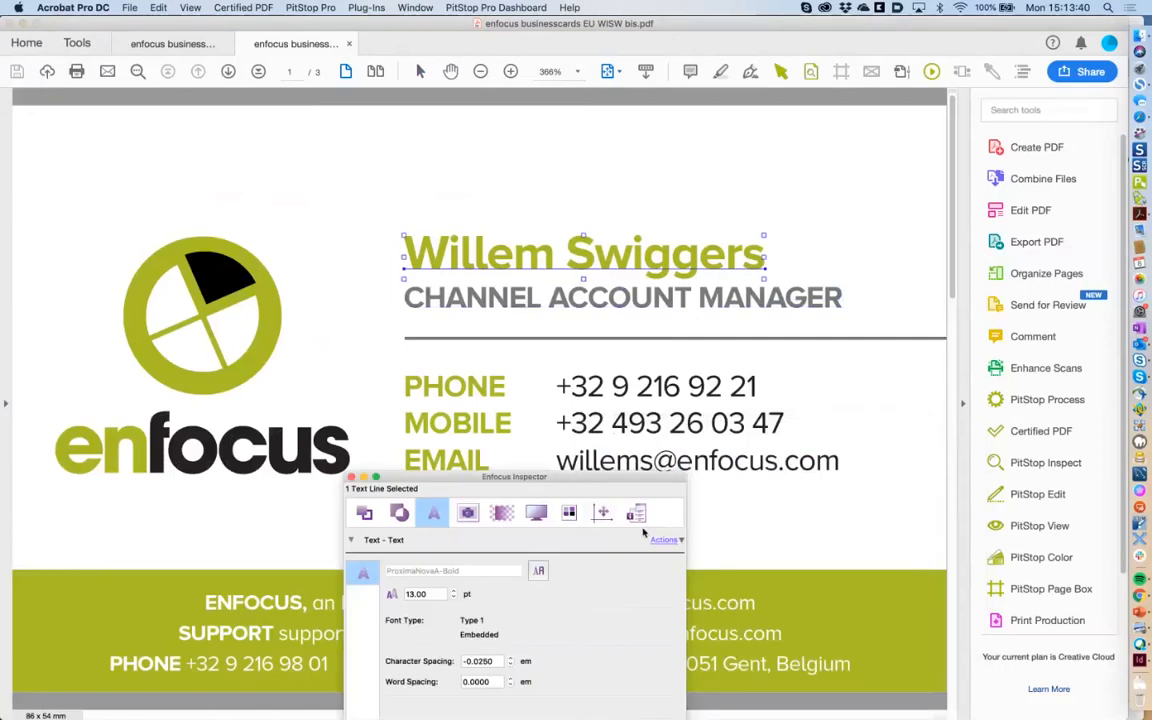
pyautogui.moveTo(621, 479); pyautogui.dragTo(603, 550)
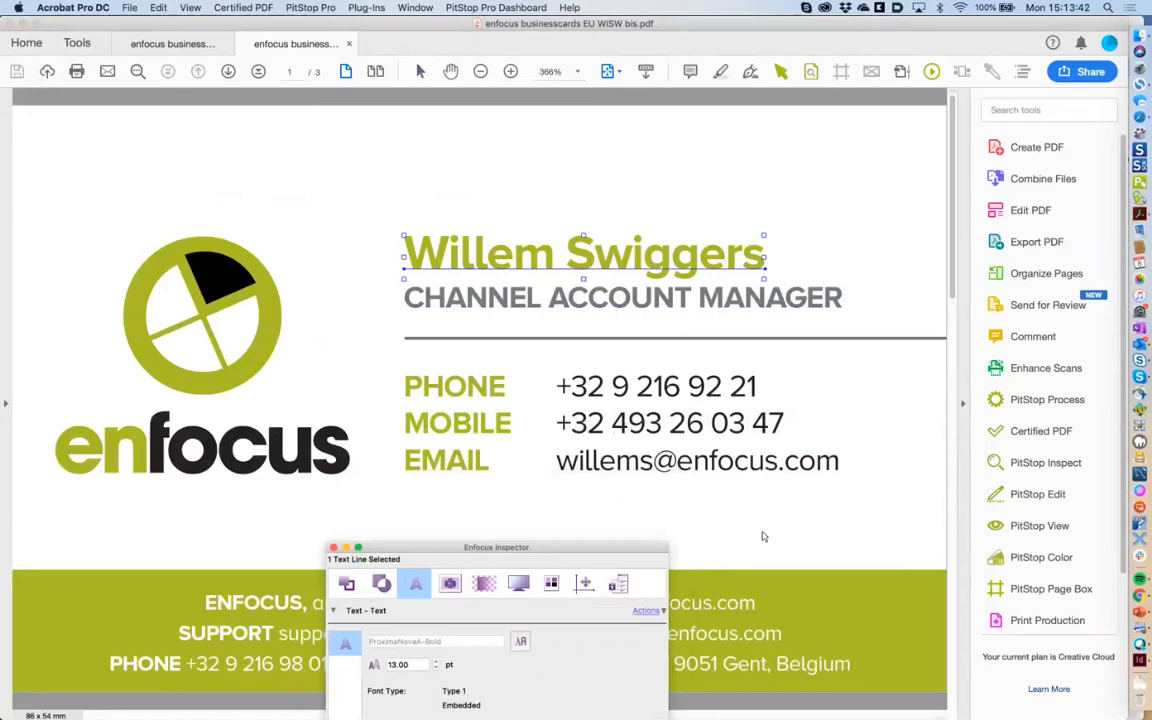
pyautogui.moveTo(870, 512); pyautogui.dragTo(395, 358)
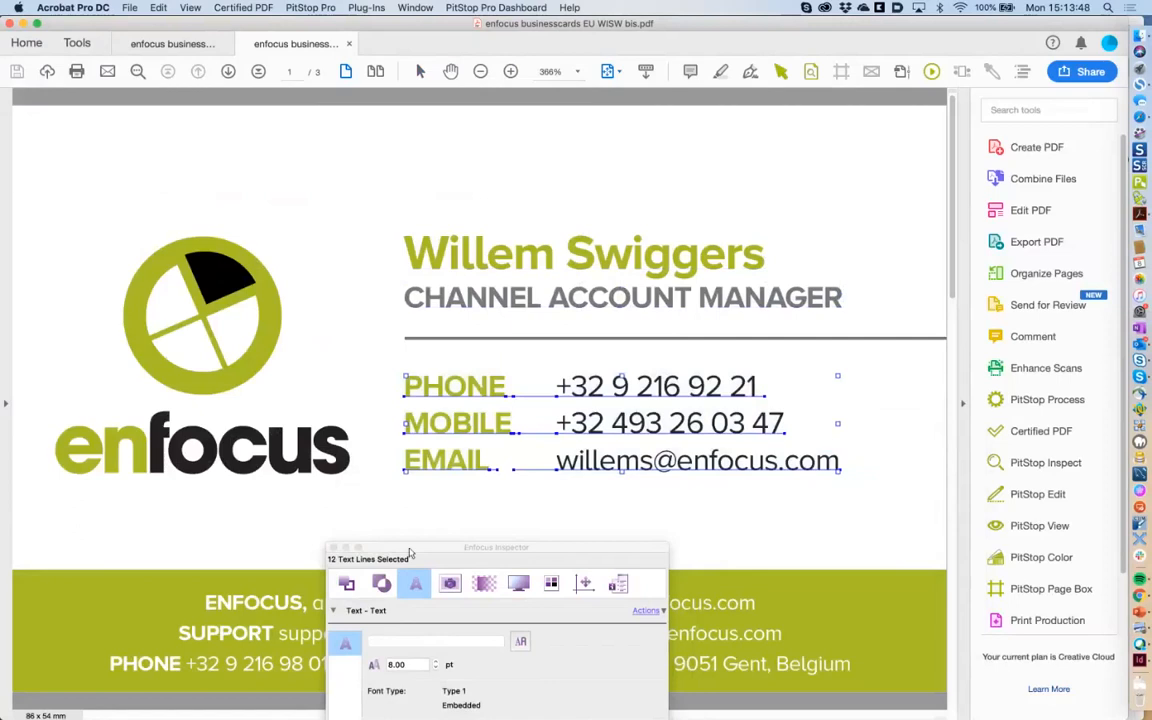
pyautogui.moveTo(406, 561); pyautogui.dragTo(396, 256)
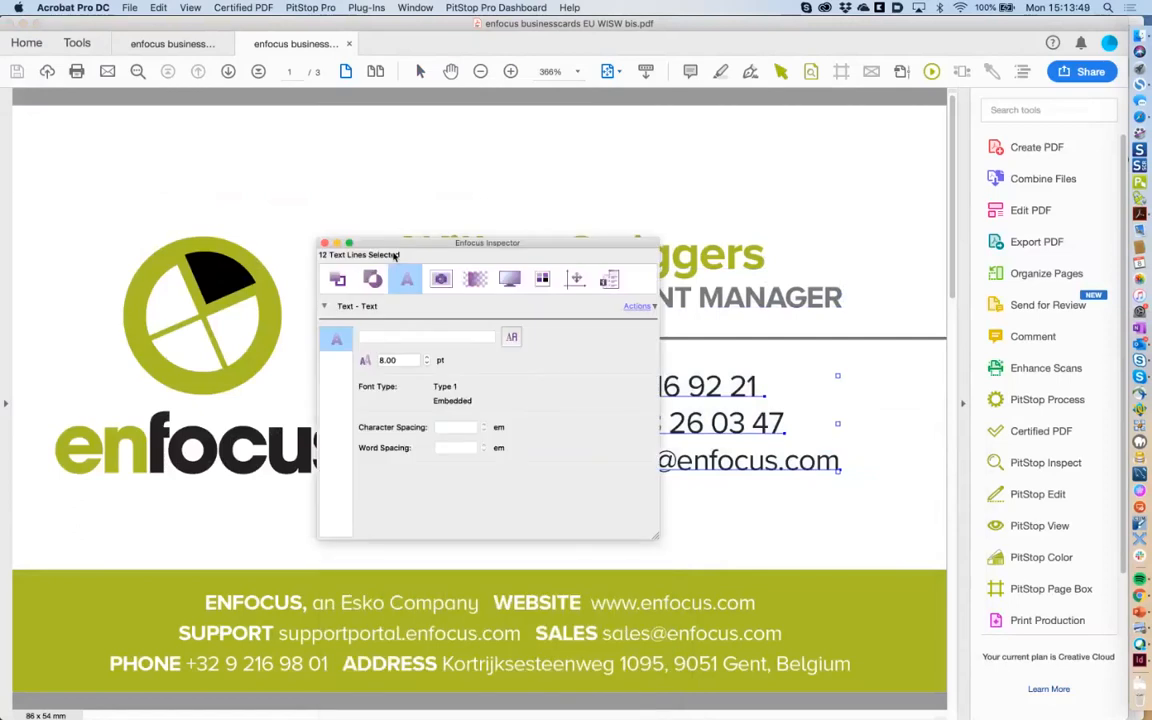
pyautogui.moveTo(84, 557); pyautogui.dragTo(864, 685)
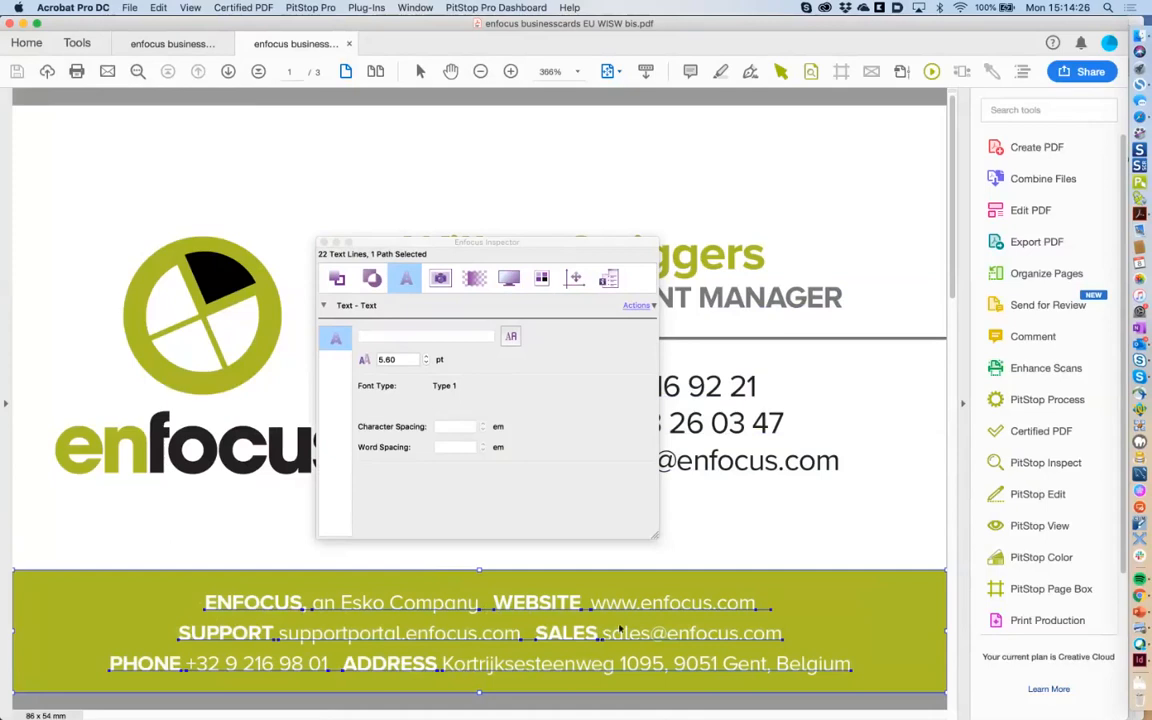
# Select the footer address line, shown as 5.6 pt ProximaNovaA-Regular, for text actions.
pyautogui.click(705, 551)
pyautogui.click(645, 665)
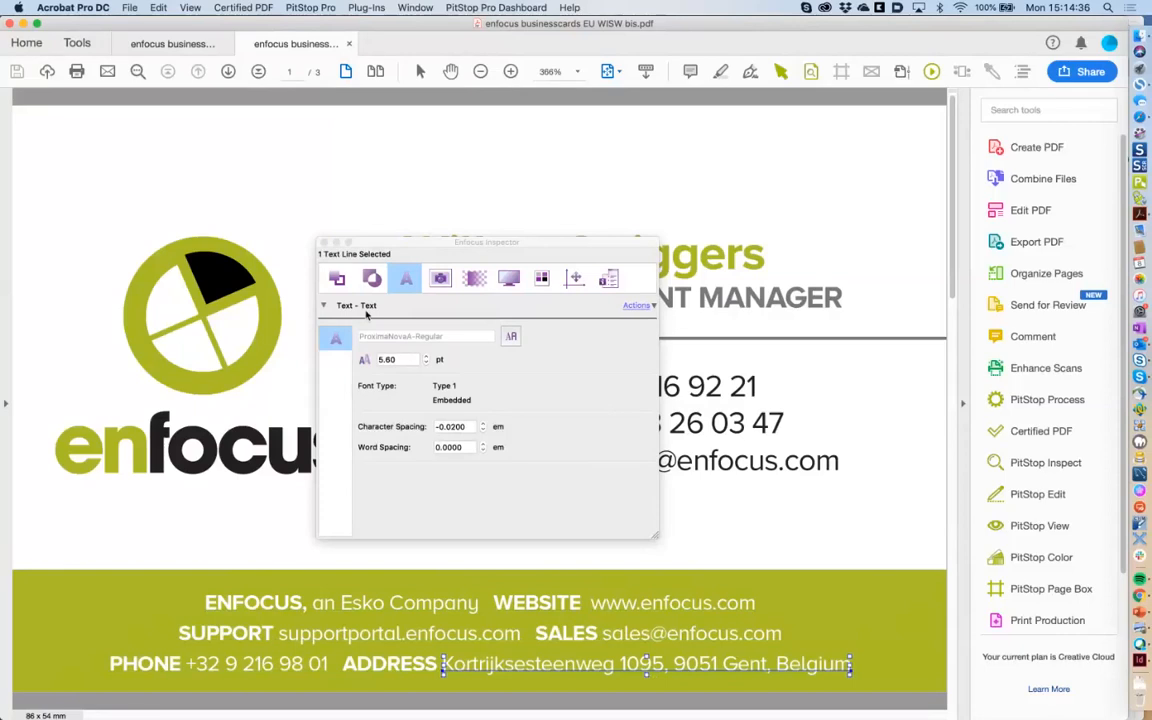
pyautogui.click(640, 306)
pyautogui.click(640, 306)
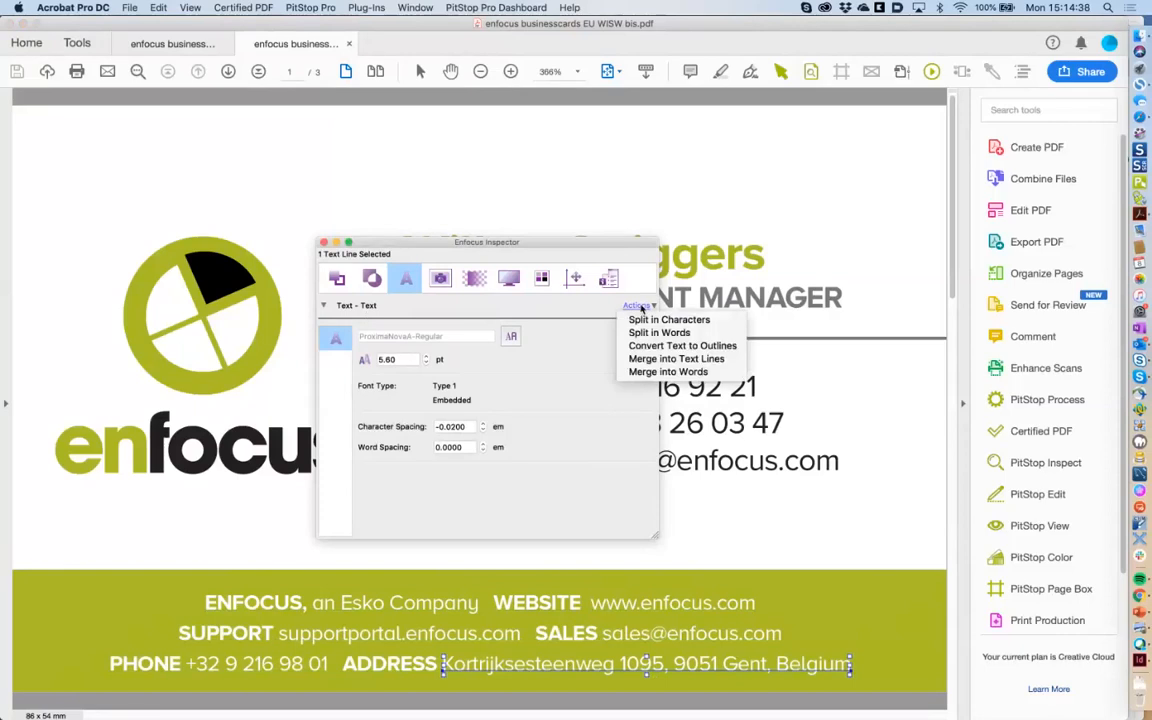
# Split the footer address line into words, drag 9051 away, and undo the move.
pyautogui.click(688, 333)
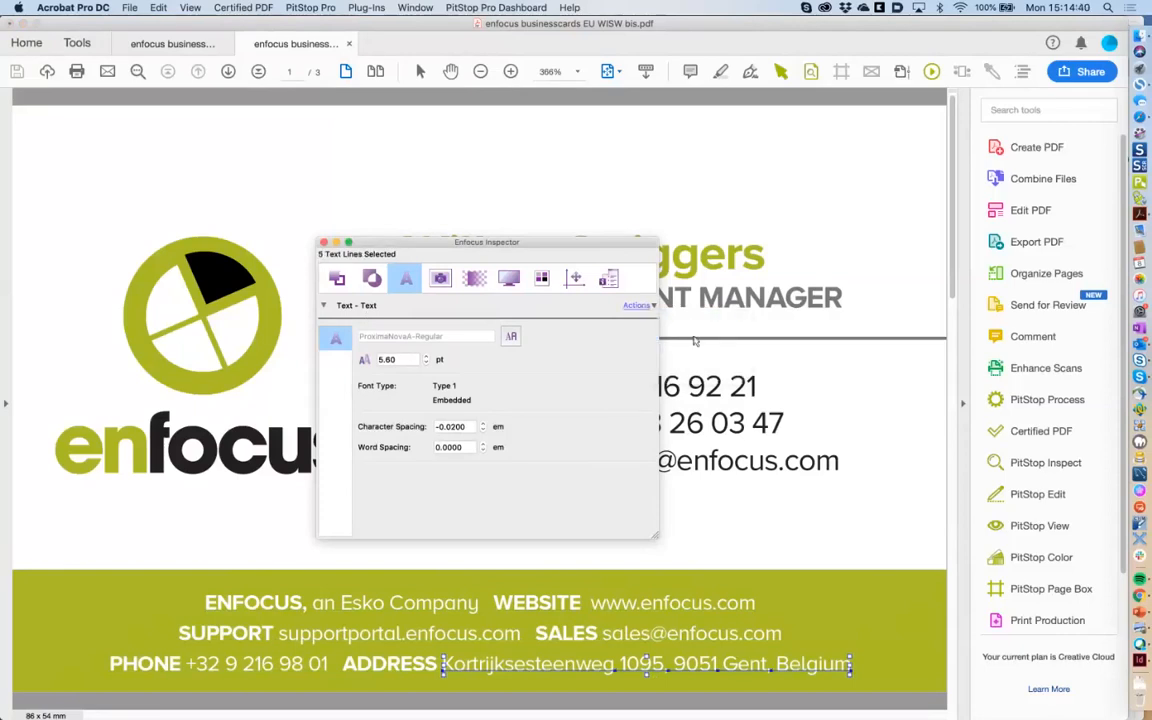
pyautogui.click(731, 617)
pyautogui.click(710, 661)
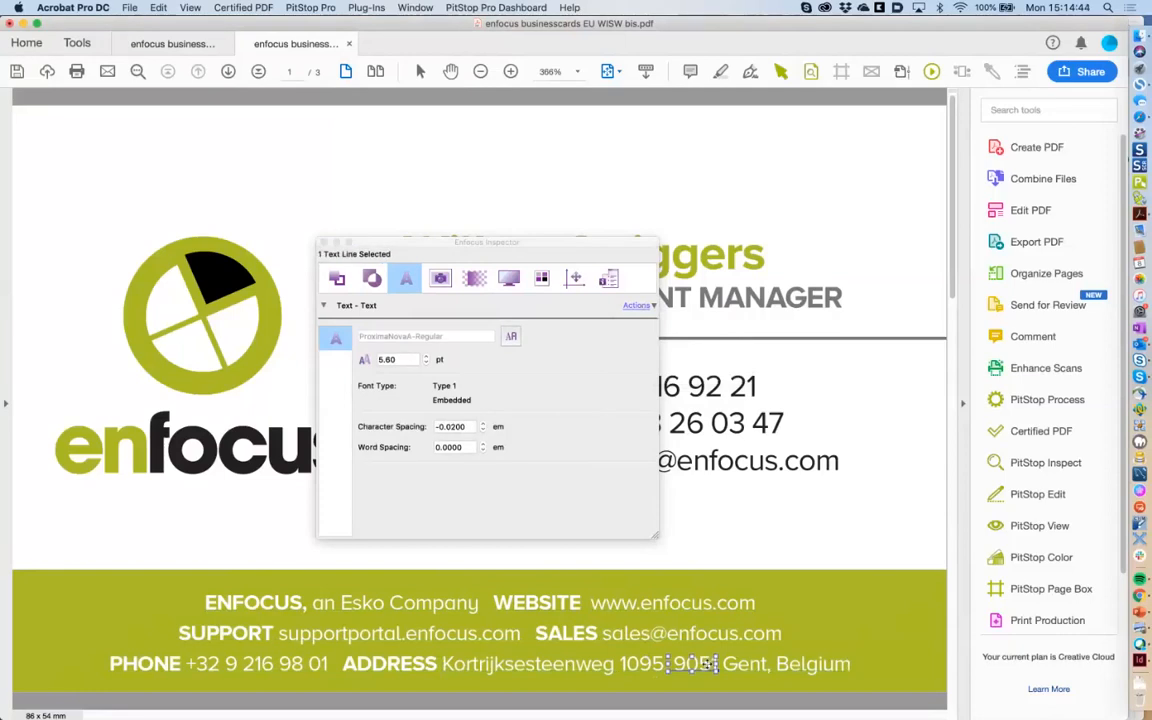
pyautogui.moveTo(710, 661); pyautogui.dragTo(744, 578)
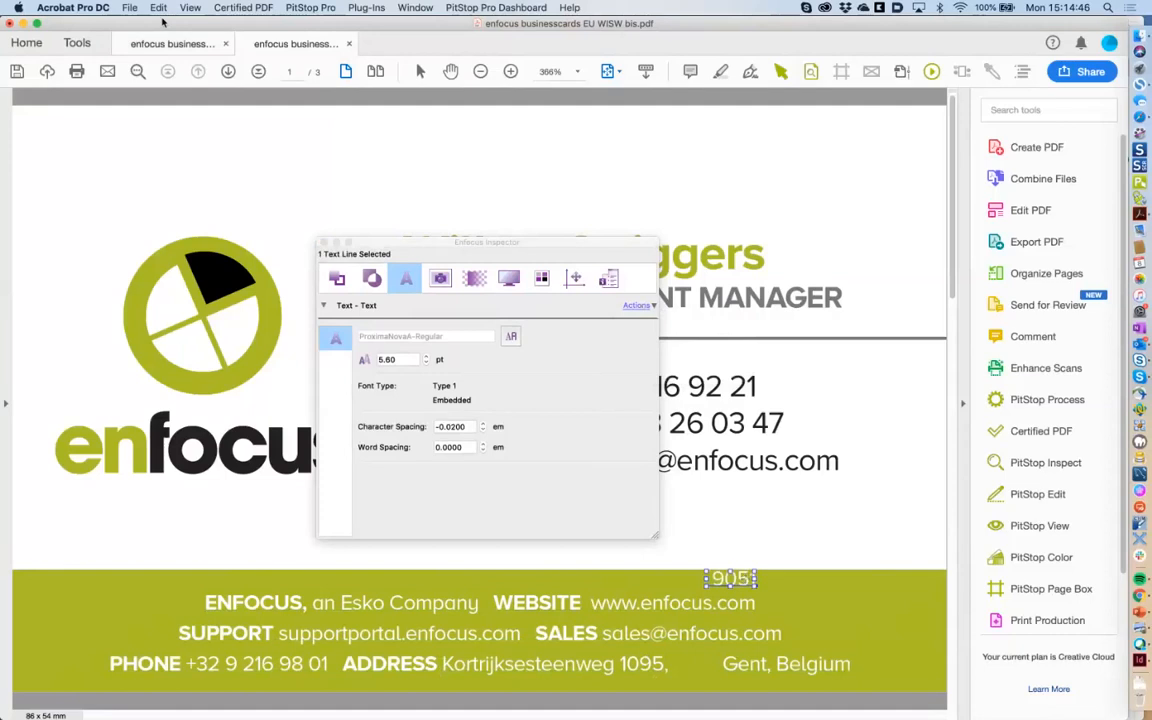
pyautogui.click(157, 8)
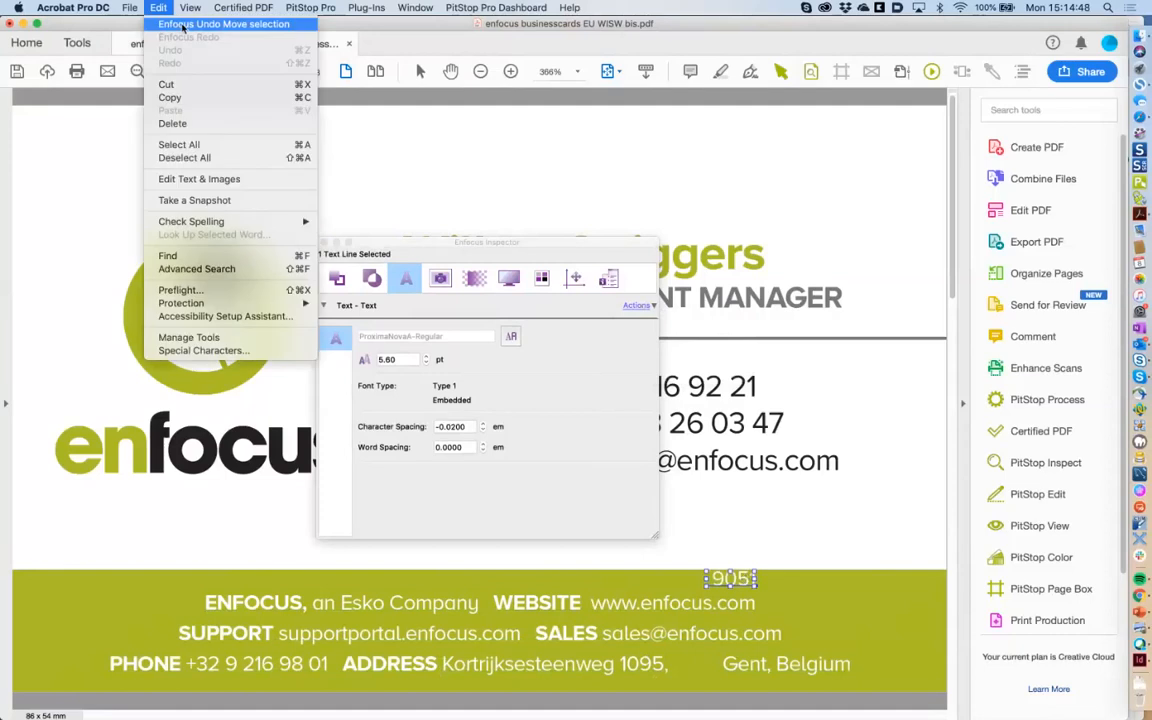
pyautogui.click(175, 25)
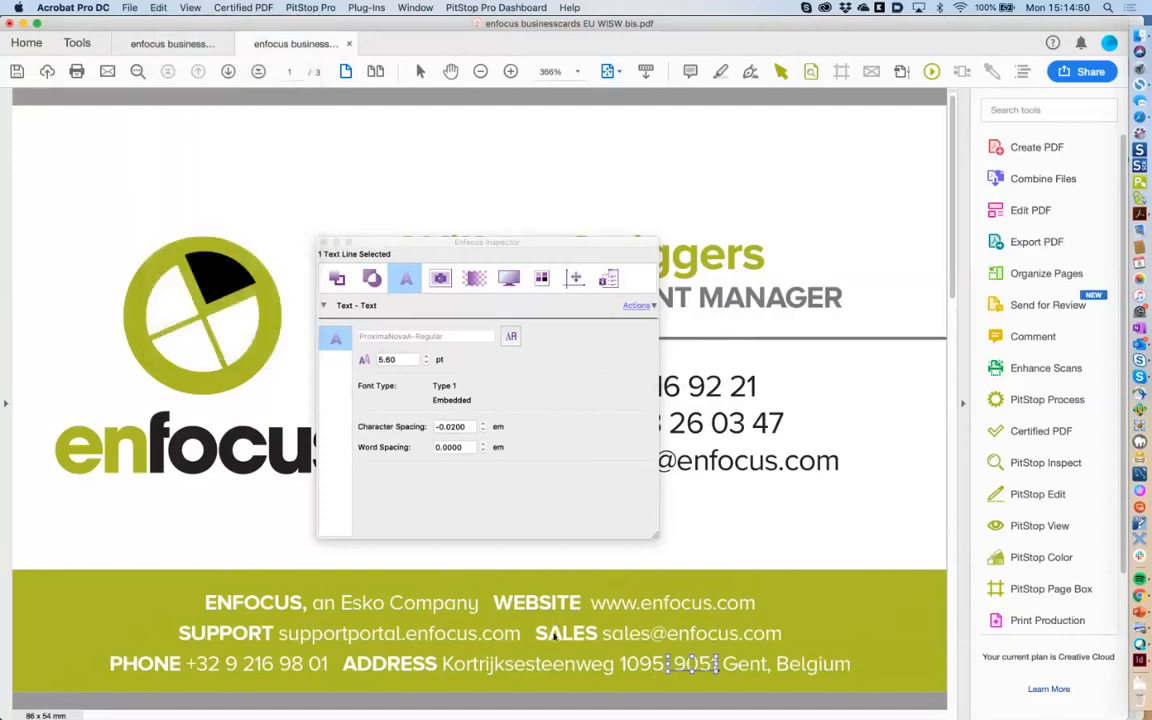
# Select the green footer background and dismiss its text actions list without choosing.
pyautogui.click(626, 668)
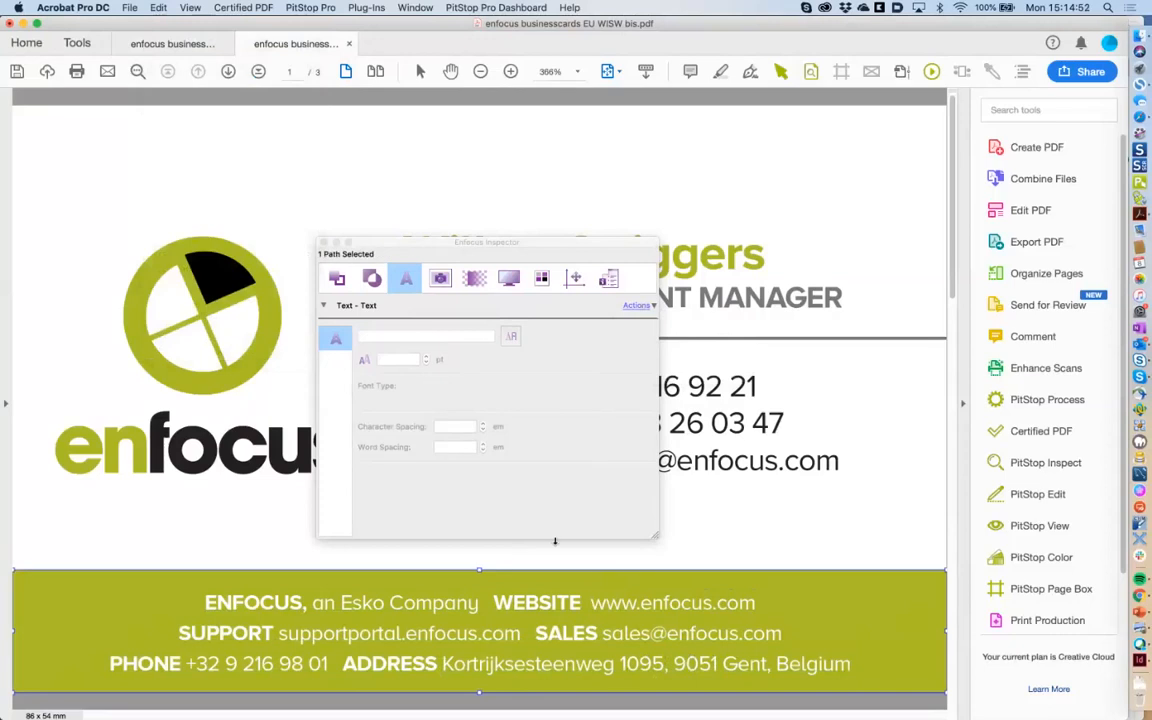
pyautogui.click(637, 305)
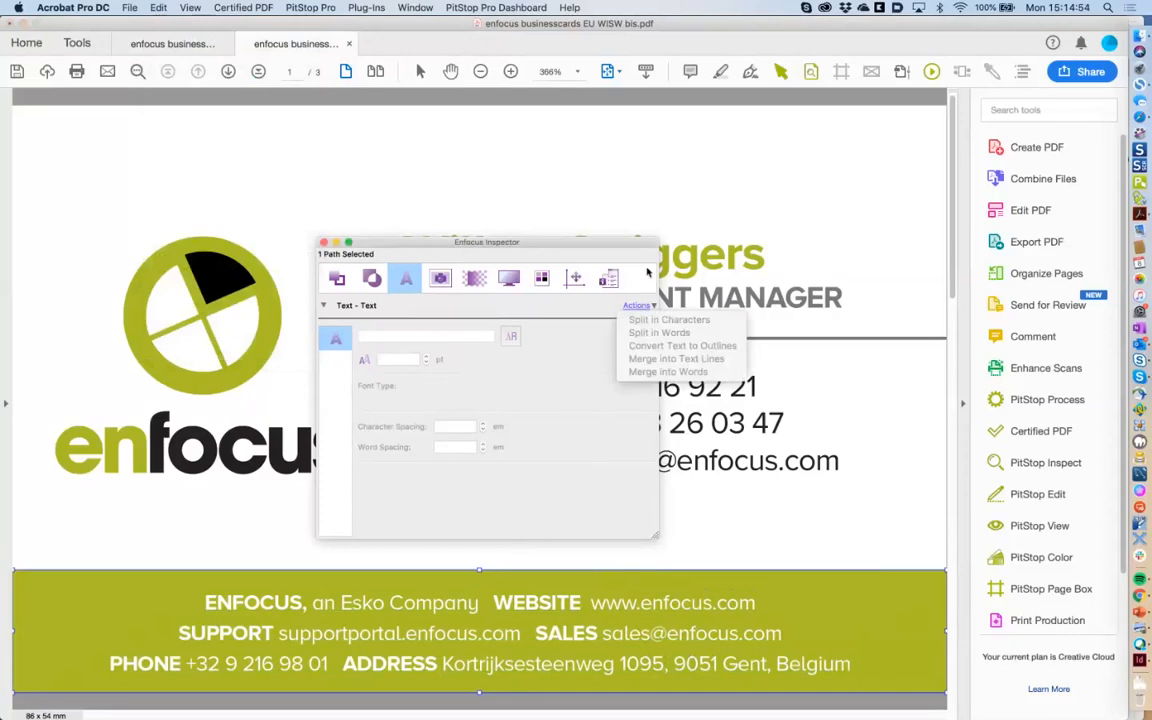
pyautogui.press('Escape')
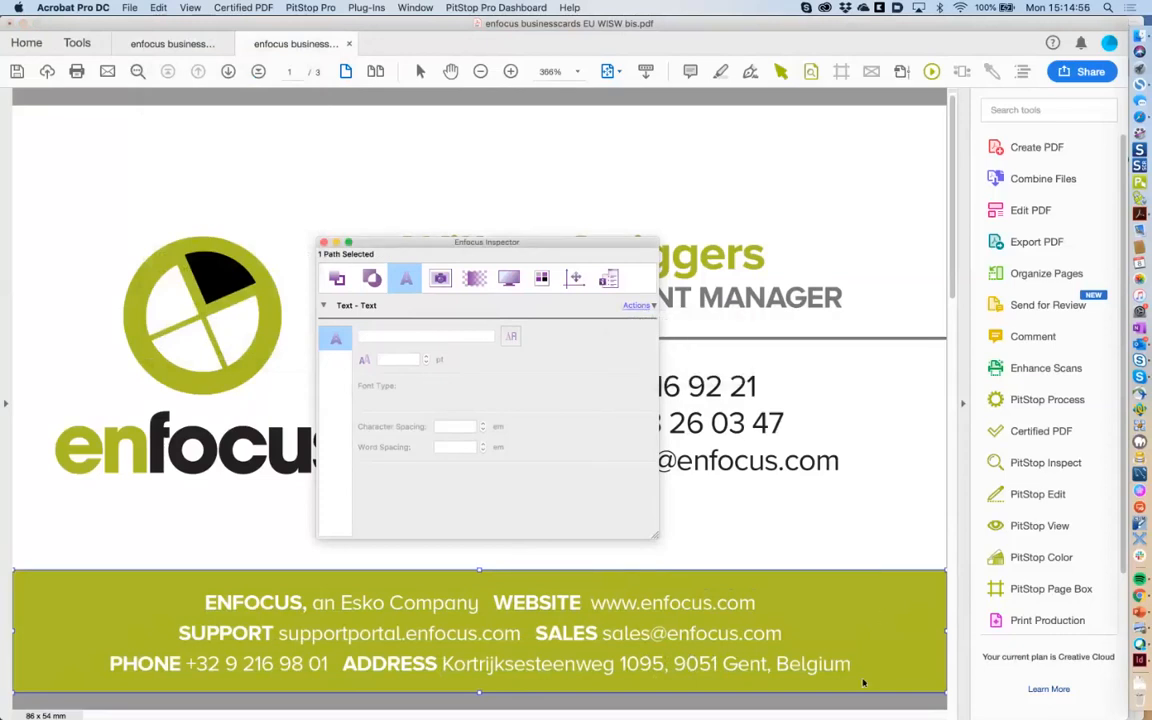
# Set the five address words to 4 pt, then undo back to the original size.
pyautogui.moveTo(871, 678); pyautogui.dragTo(461, 649)
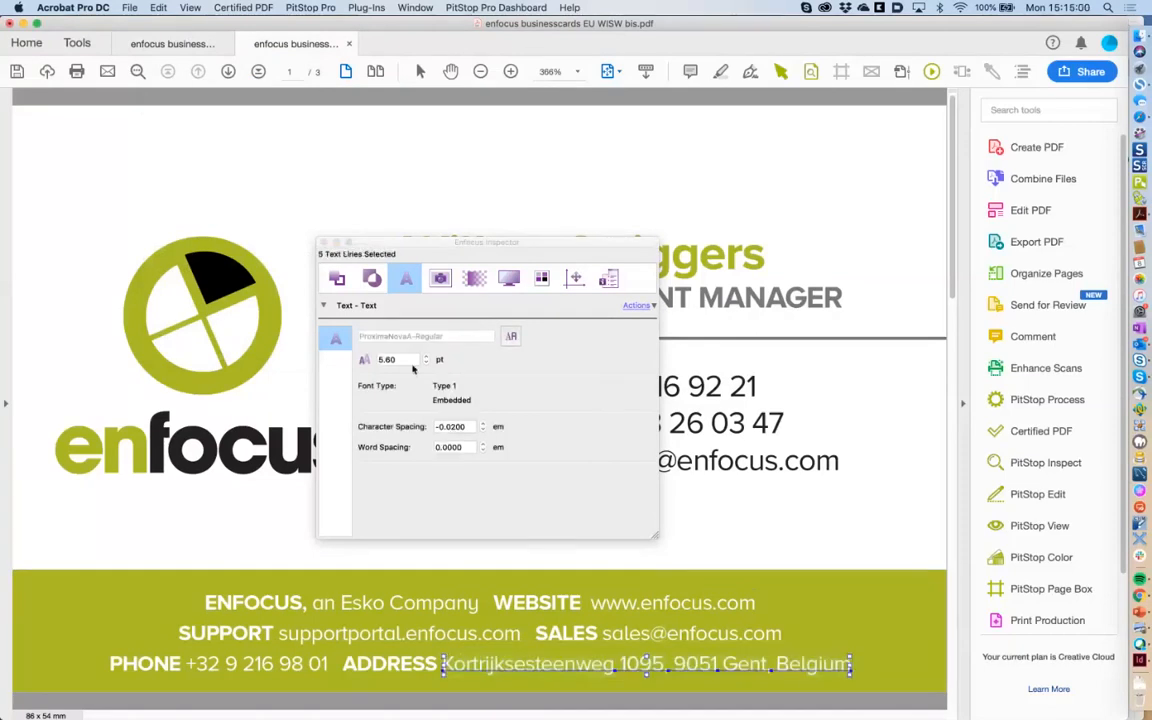
pyautogui.click(421, 357)
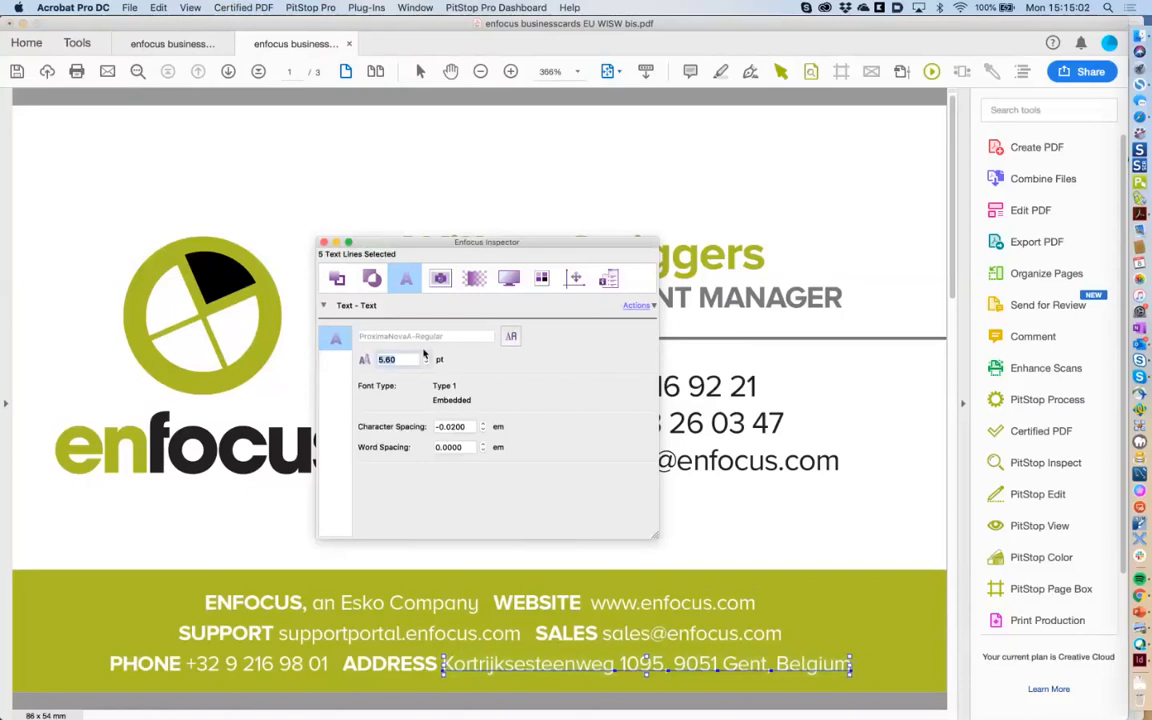
pyautogui.write('4')
pyautogui.press('Return')
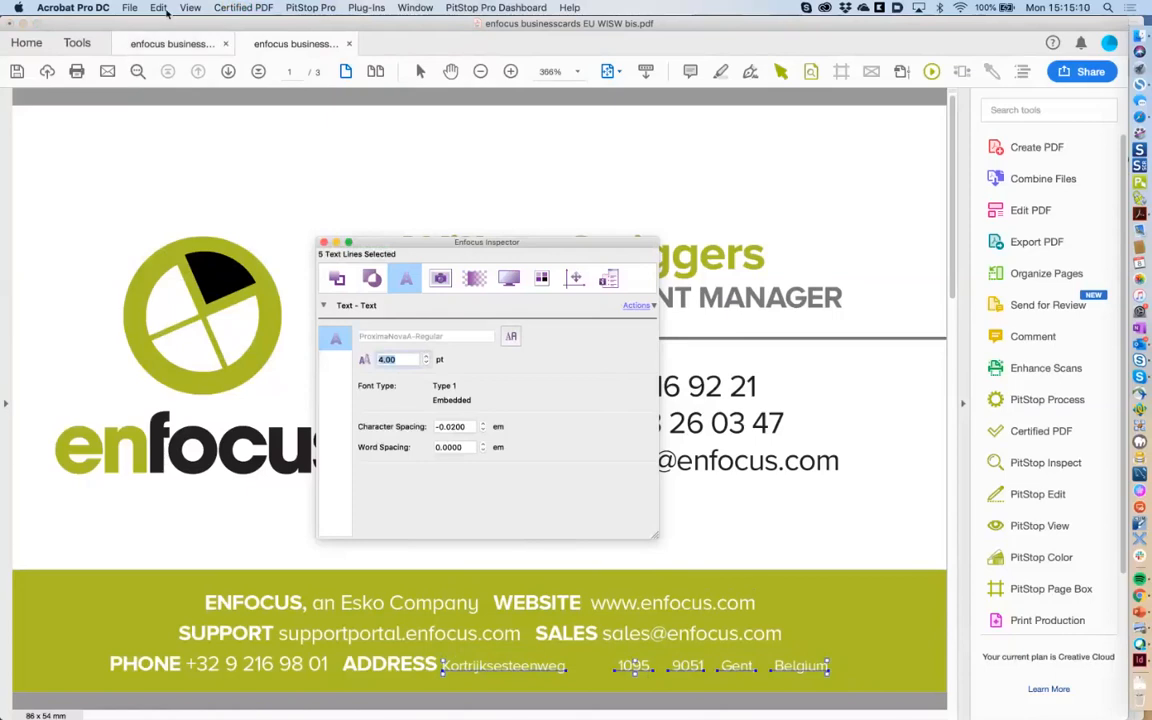
pyautogui.click(162, 8)
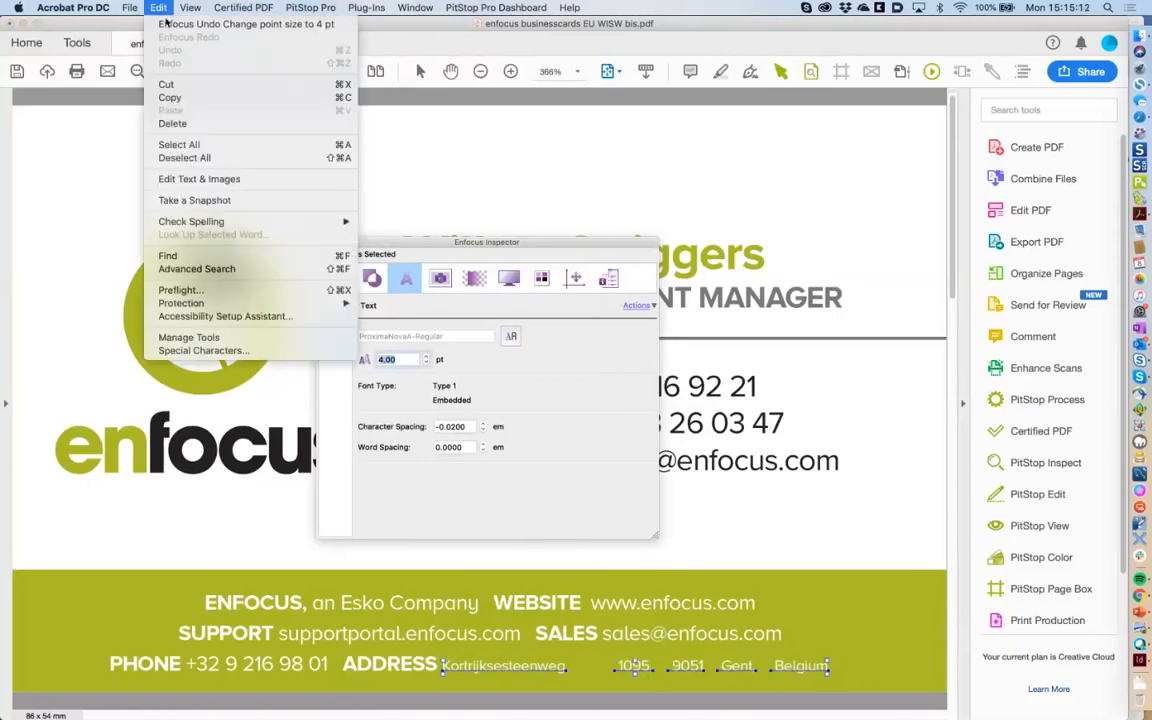
pyautogui.click(165, 23)
# Merge the address words into one text line, try 4 pt, and undo to 5.6 pt.
pyautogui.click(638, 305)
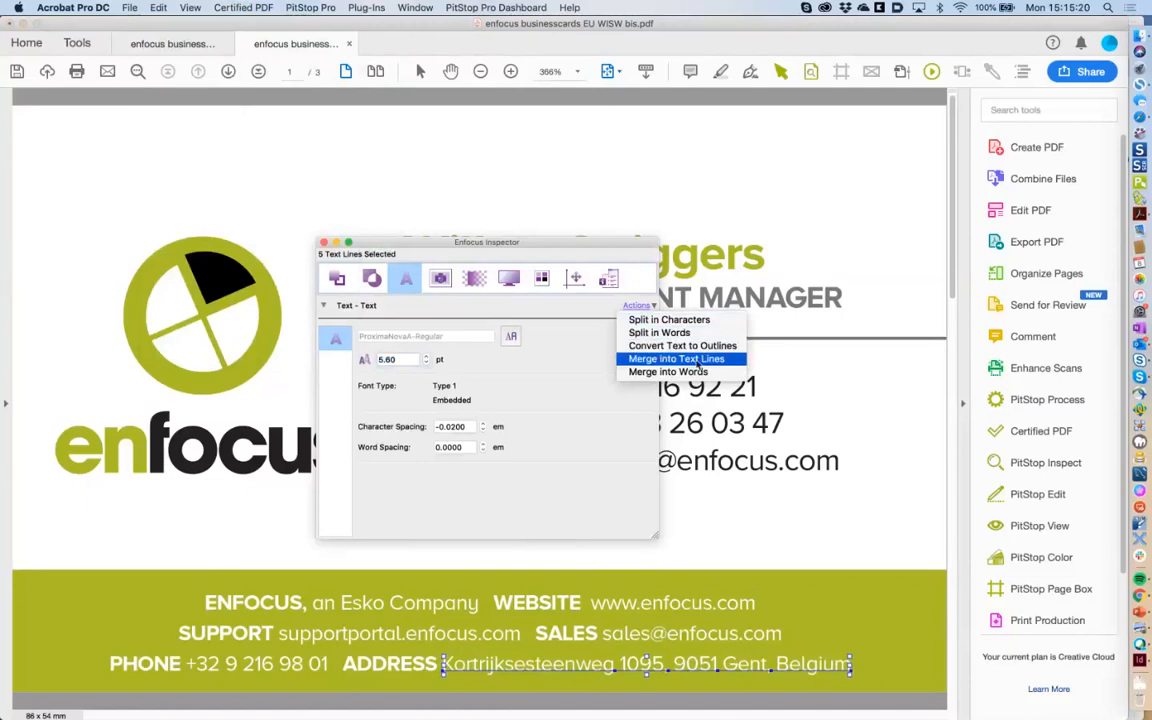
pyautogui.click(700, 359)
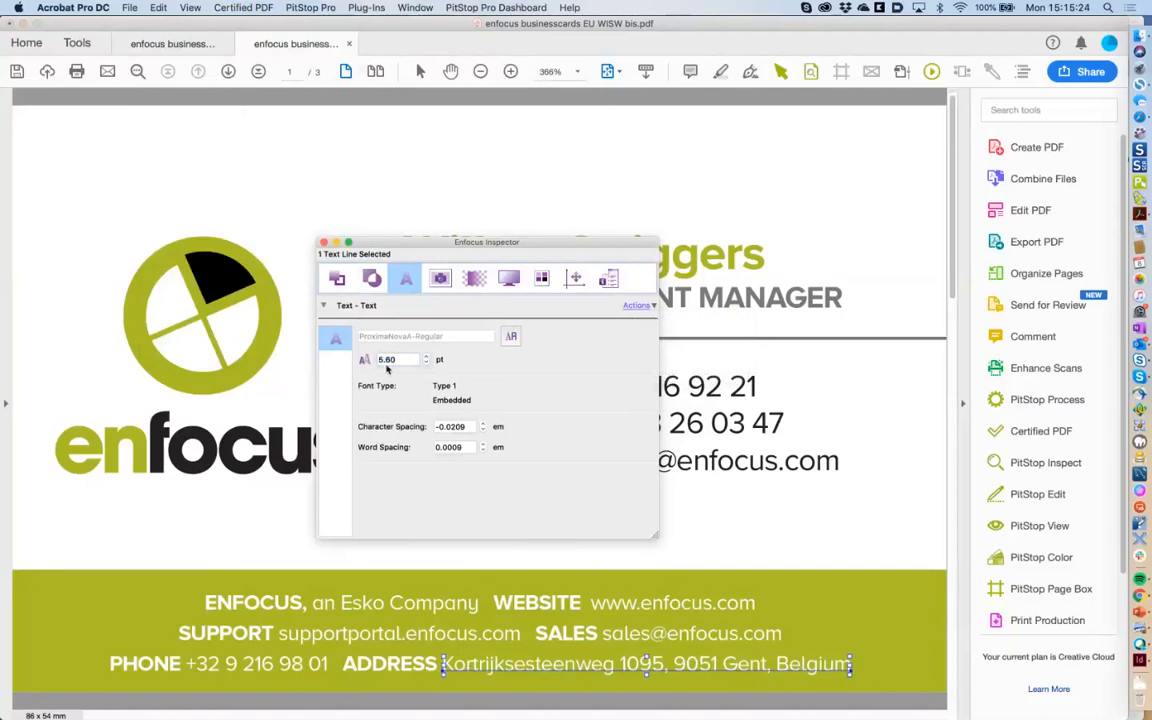
pyautogui.moveTo(398, 361); pyautogui.dragTo(353, 362)
pyautogui.write('4')
pyautogui.press('Return')
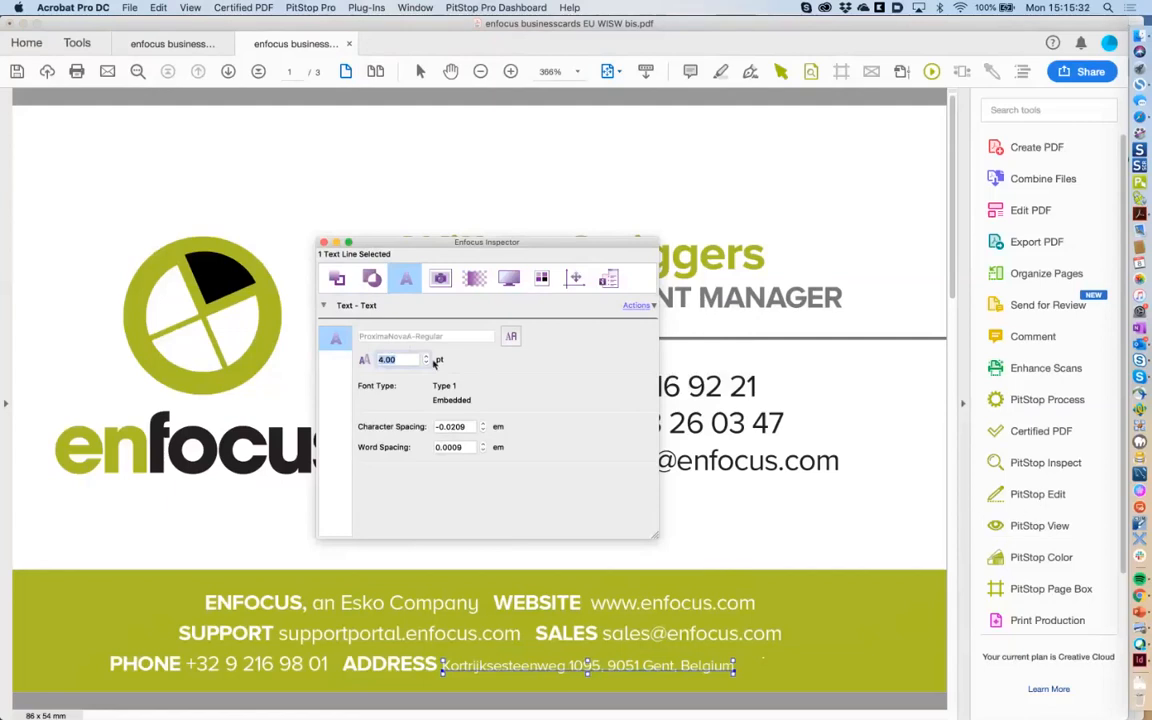
pyautogui.click(158, 7)
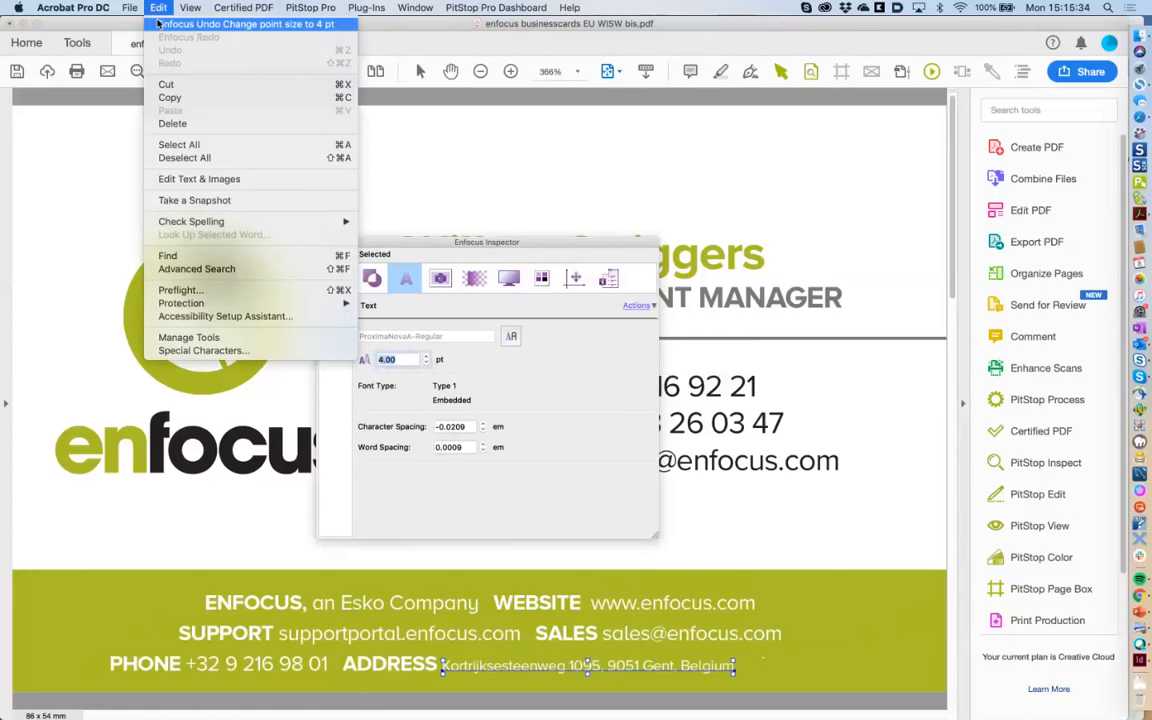
pyautogui.click(158, 22)
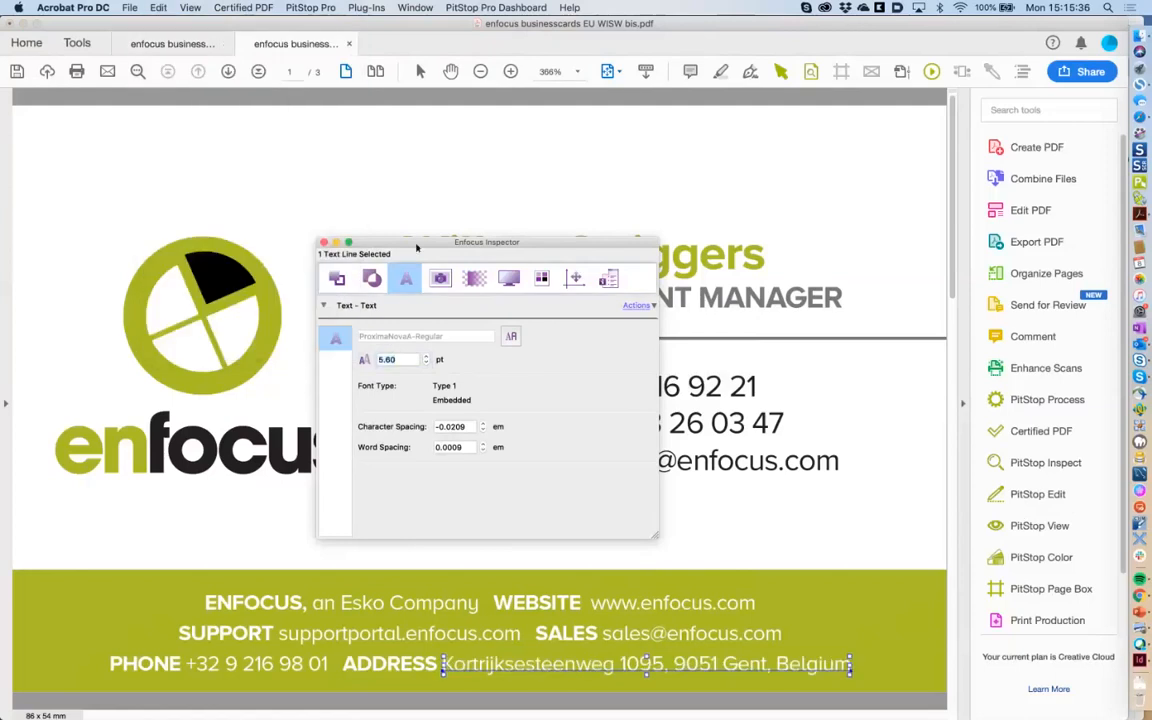
pyautogui.moveTo(418, 247); pyautogui.dragTo(433, 270)
# Convert the card's large green name heading to outlines with Convert Text to Outlines.
pyautogui.click(433, 268)
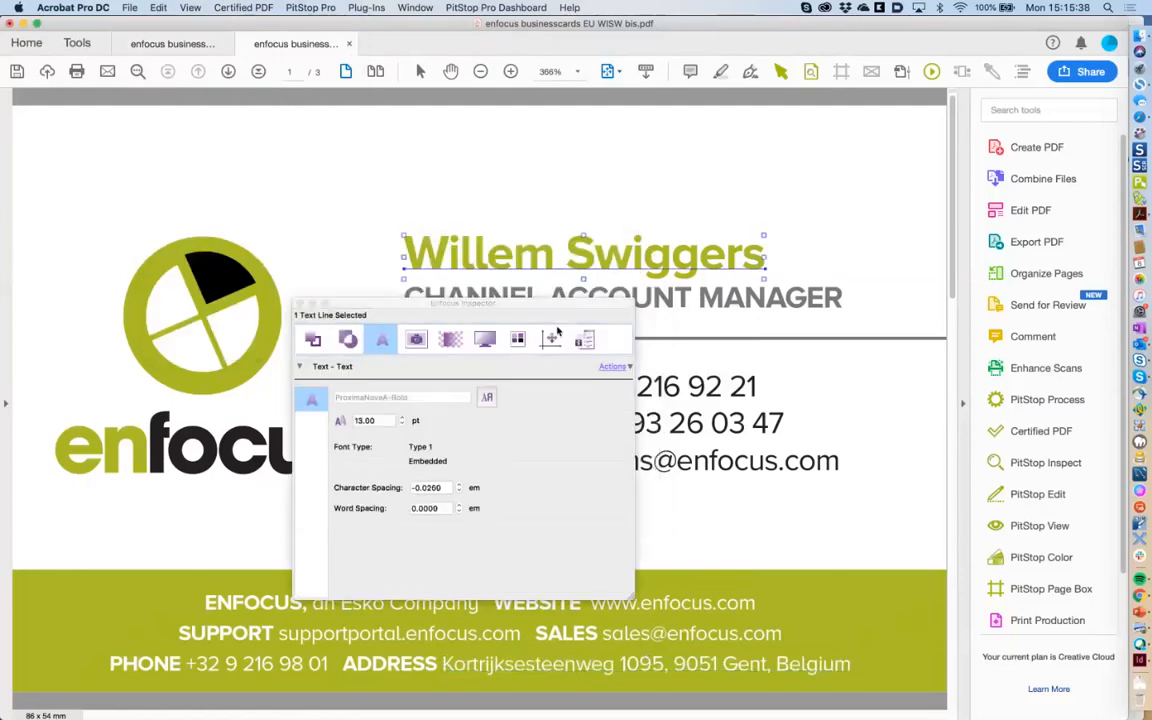
pyautogui.click(613, 366)
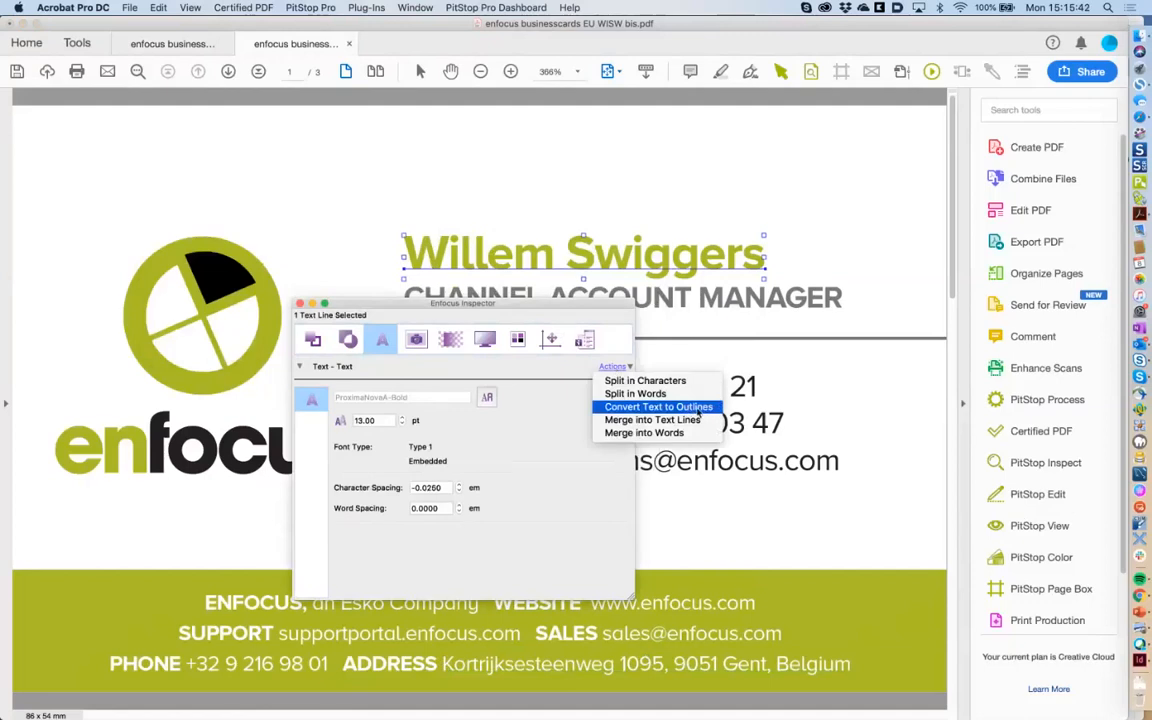
pyautogui.click(690, 408)
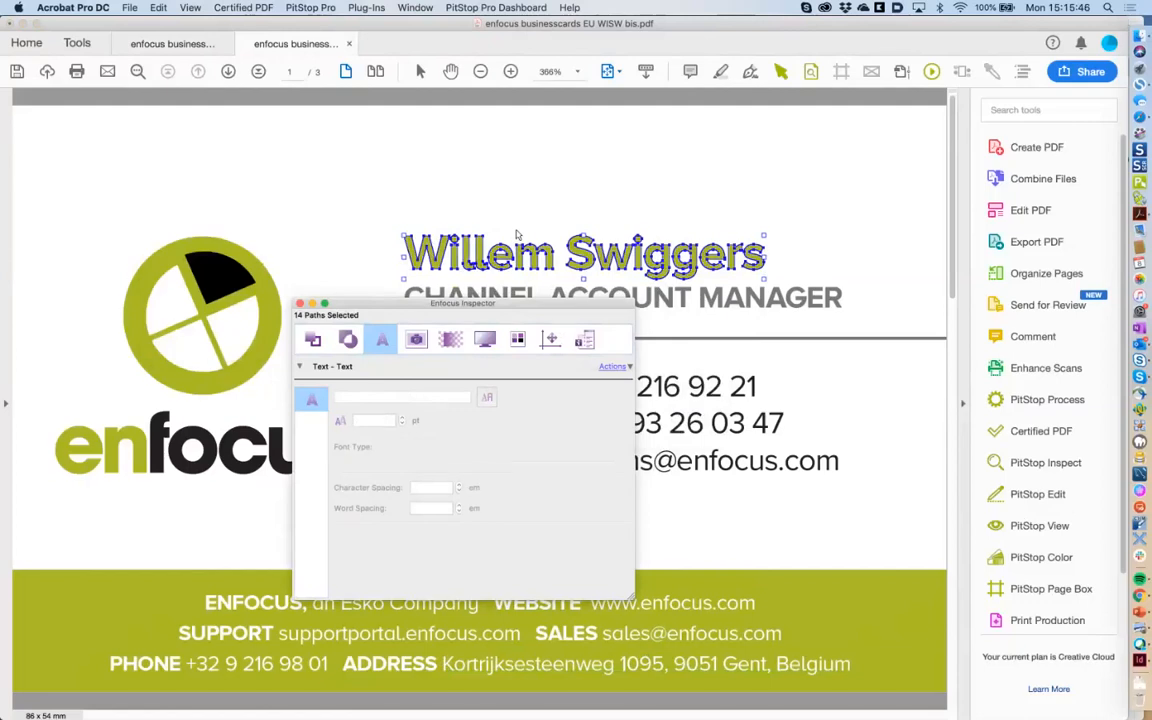
pyautogui.moveTo(470, 303); pyautogui.dragTo(743, 346)
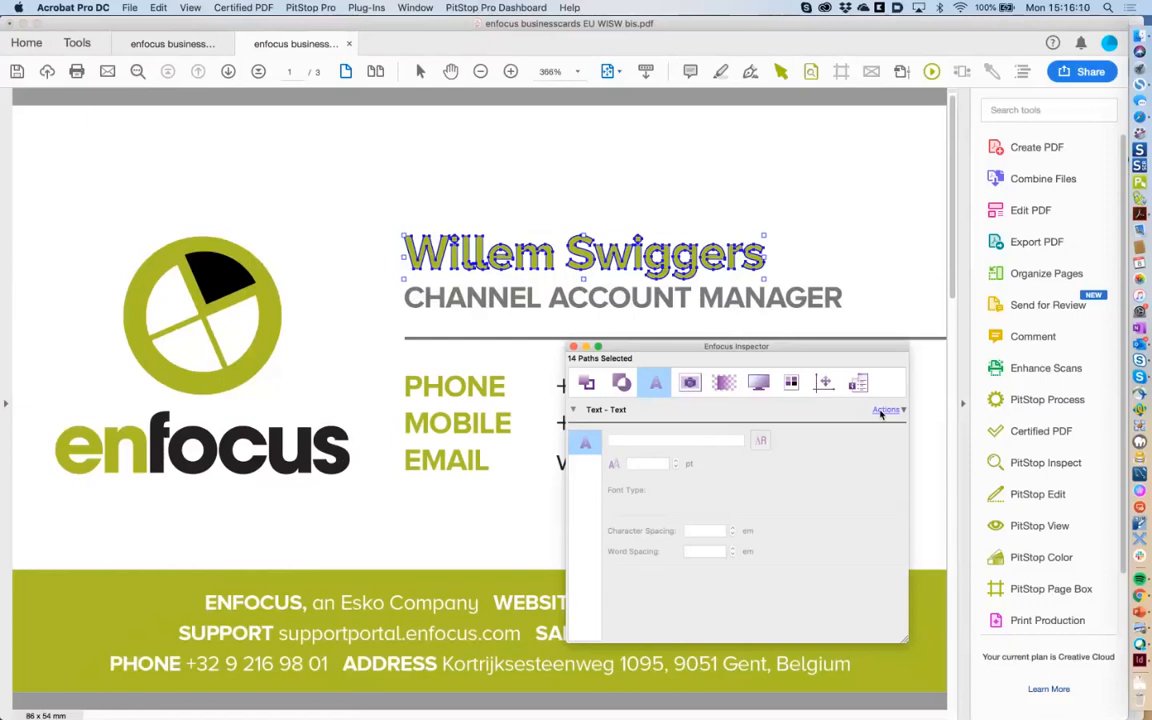
# In Accessibility > Display, drag the cursor size slider from Normal to nearly Large.
pyautogui.click(1140, 310)
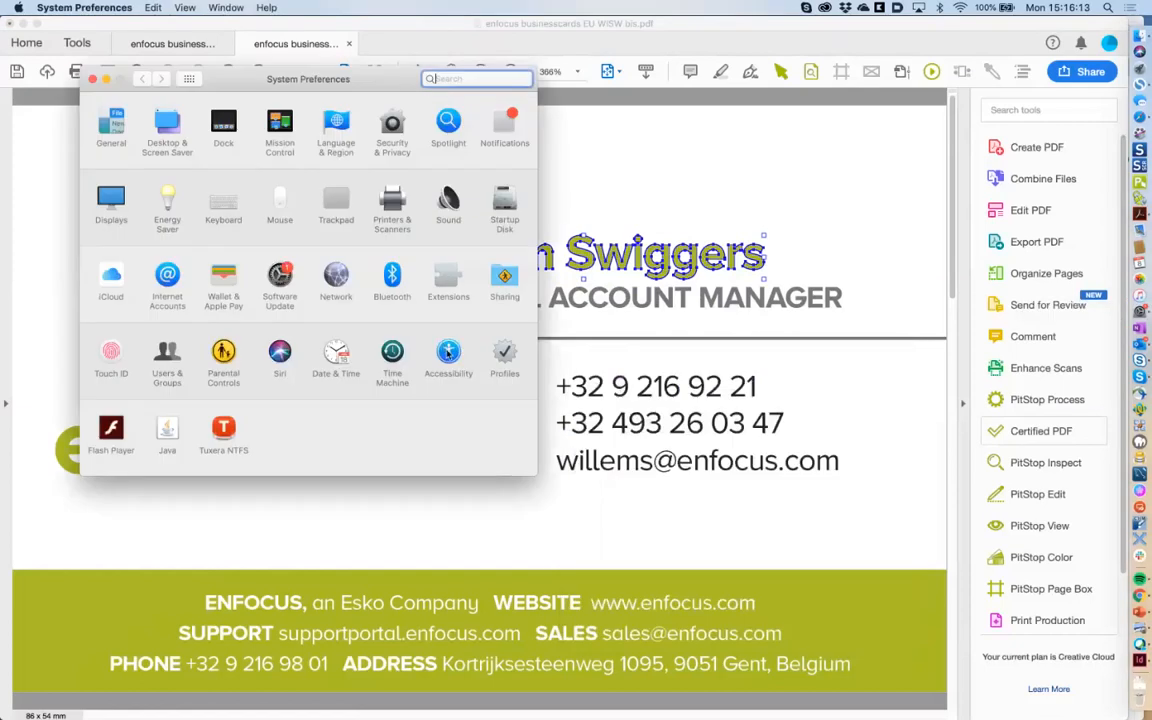
pyautogui.click(448, 358)
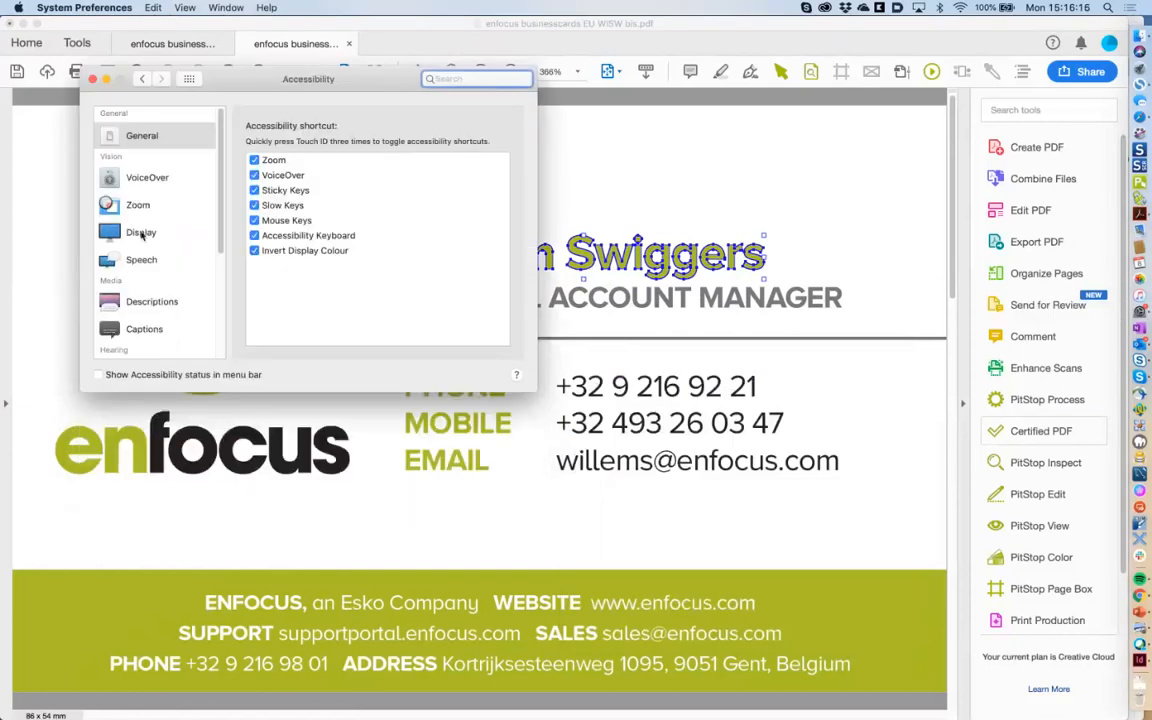
pyautogui.click(141, 232)
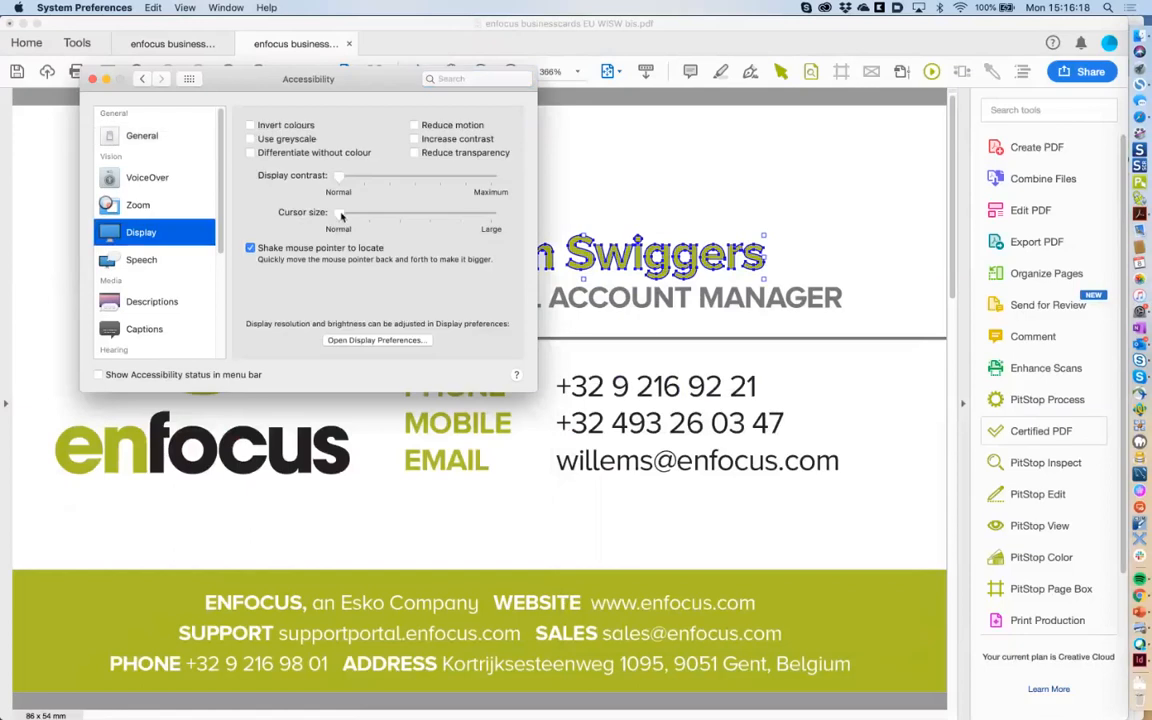
pyautogui.moveTo(341, 214); pyautogui.dragTo(398, 212)
pyautogui.moveTo(398, 213)
pyautogui.mouseDown()
pyautogui.moveTo(470, 217)
pyautogui.moveTo(460, 215)
pyautogui.mouseUp()
# Close the accessibility settings and select the CHANNEL ACCOUNT MANAGER line, dismissing its Actions menu.
pyautogui.click(92, 79)
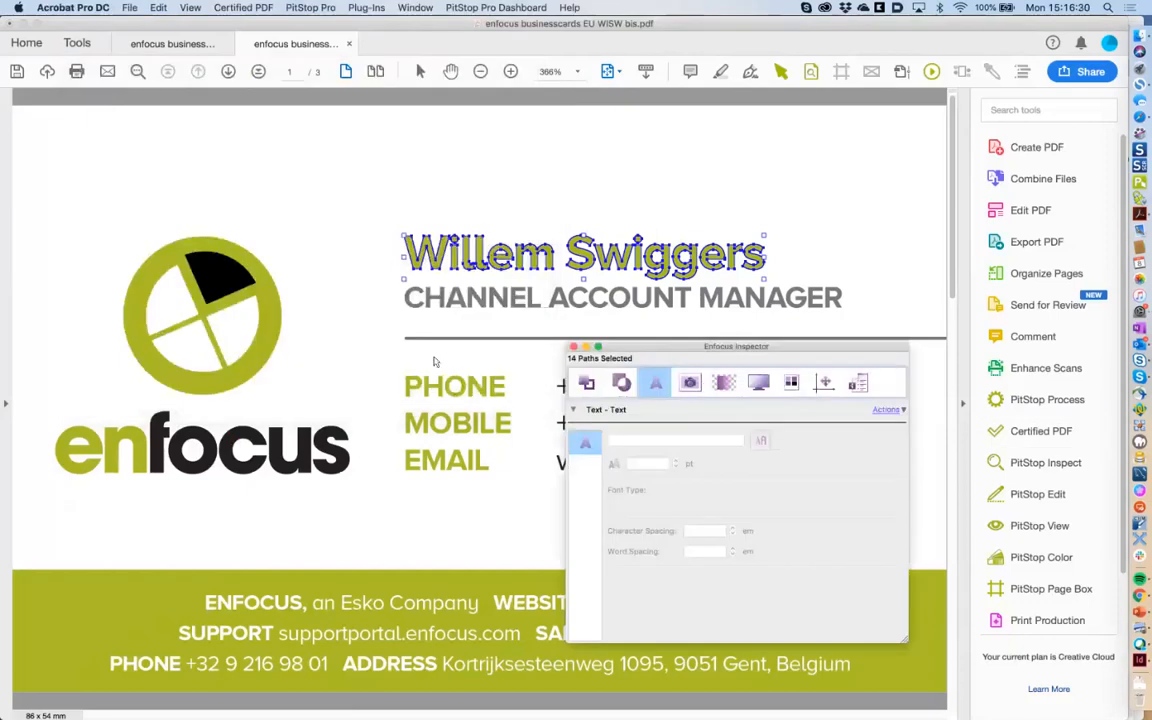
pyautogui.moveTo(629, 349); pyautogui.dragTo(676, 373)
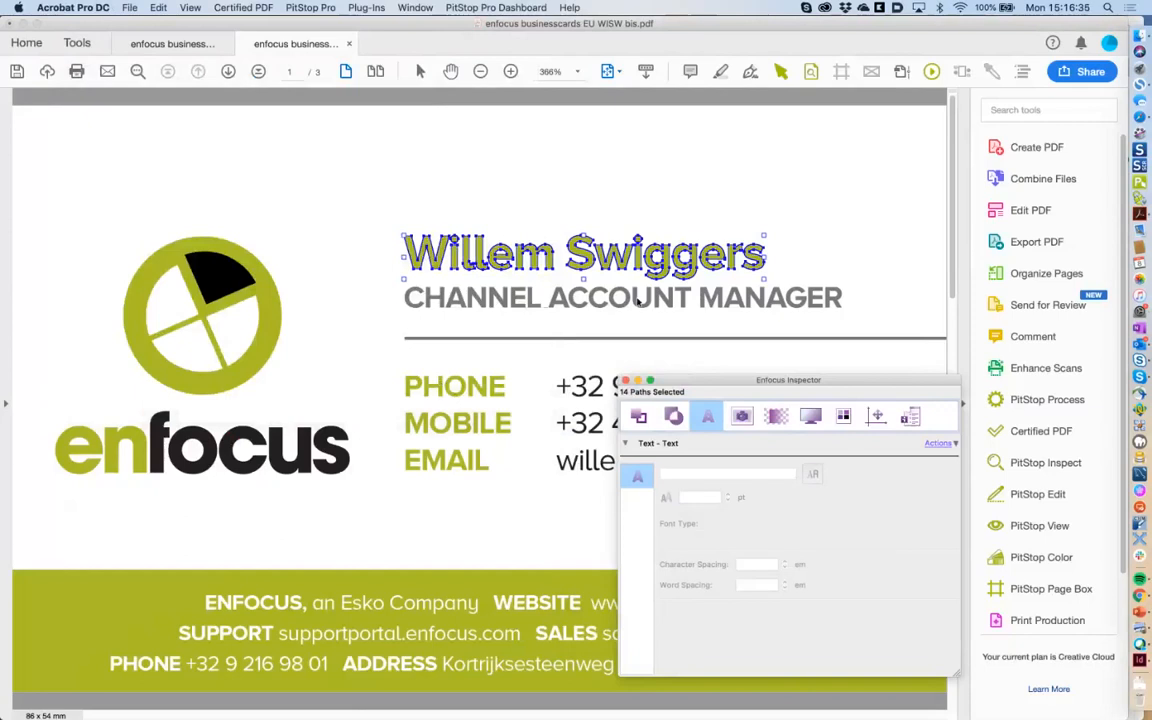
pyautogui.click(638, 299)
pyautogui.click(940, 443)
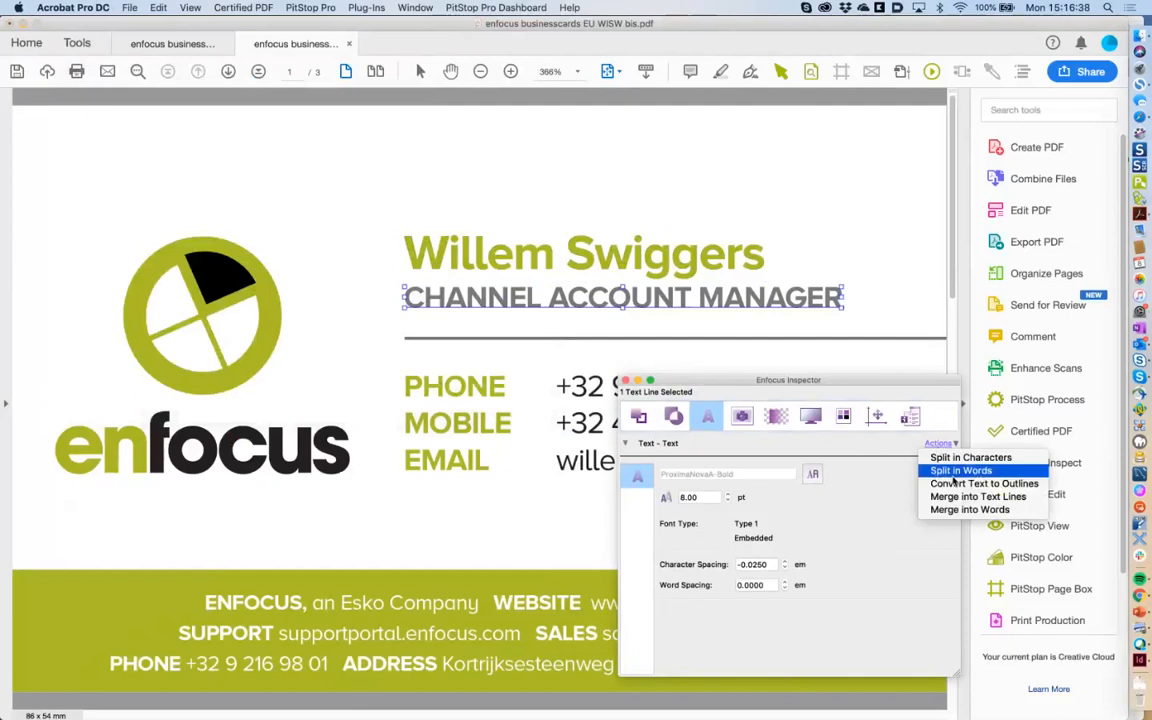
pyautogui.click(861, 453)
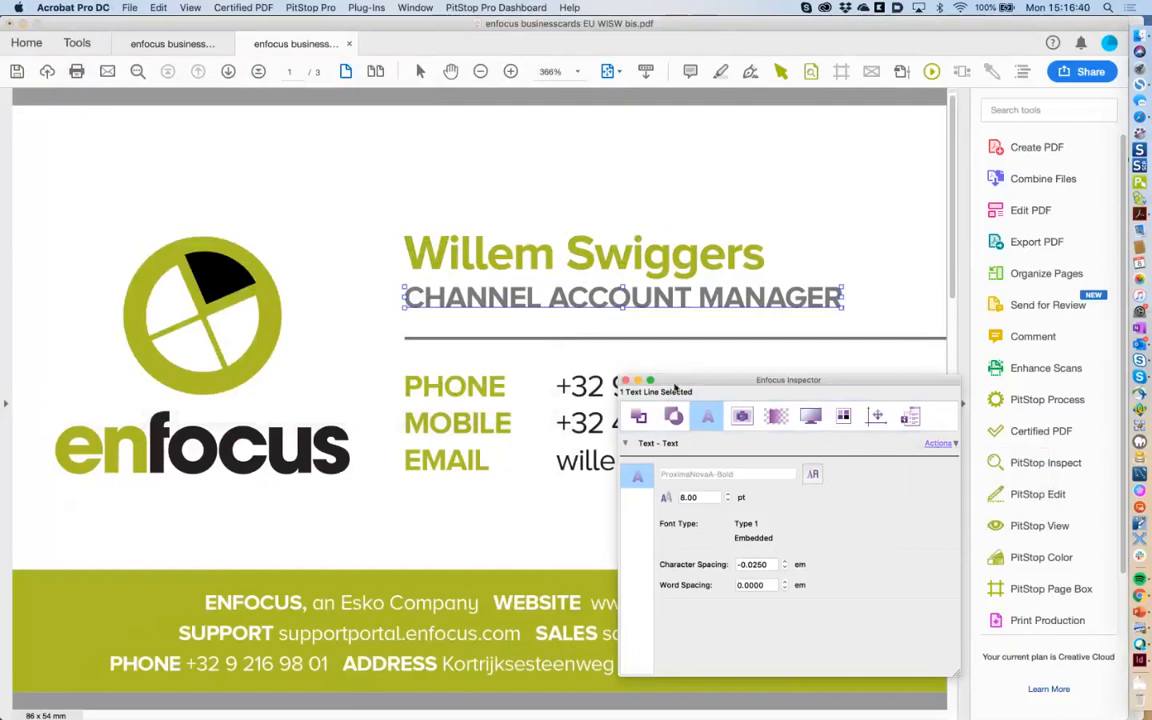
# Select the g glyph in Swiggers to show its properties in the Enfocus Inspector.
pyautogui.click(620, 332)
pyautogui.moveTo(677, 380); pyautogui.dragTo(648, 380)
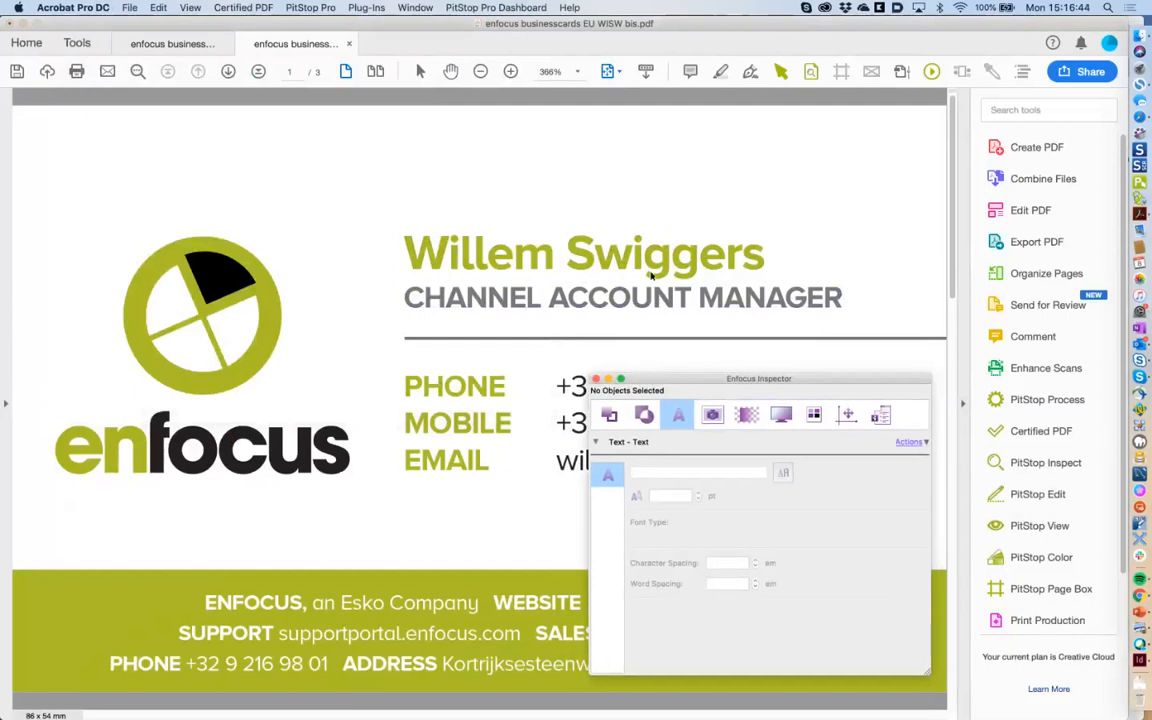
pyautogui.click(655, 269)
pyautogui.click(655, 266)
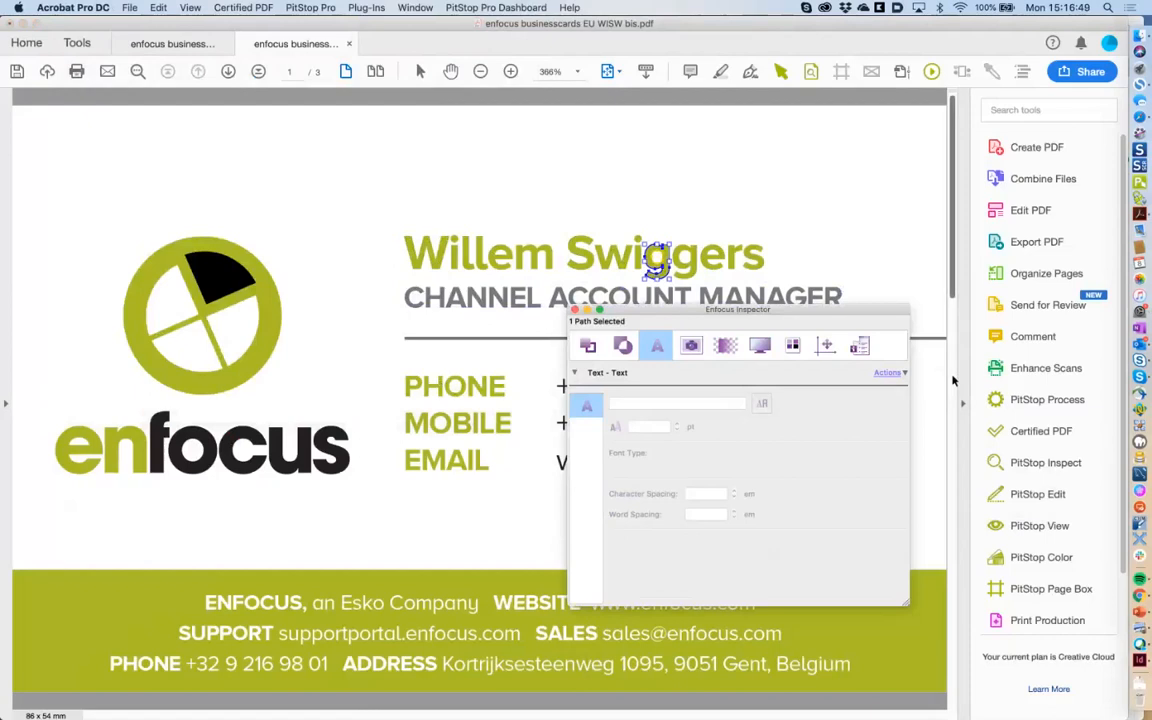
# Go to page 2 and inspect the 13-line 'Paragraphs as logical text entities' block, then deselect it.
pyautogui.click(953, 380)
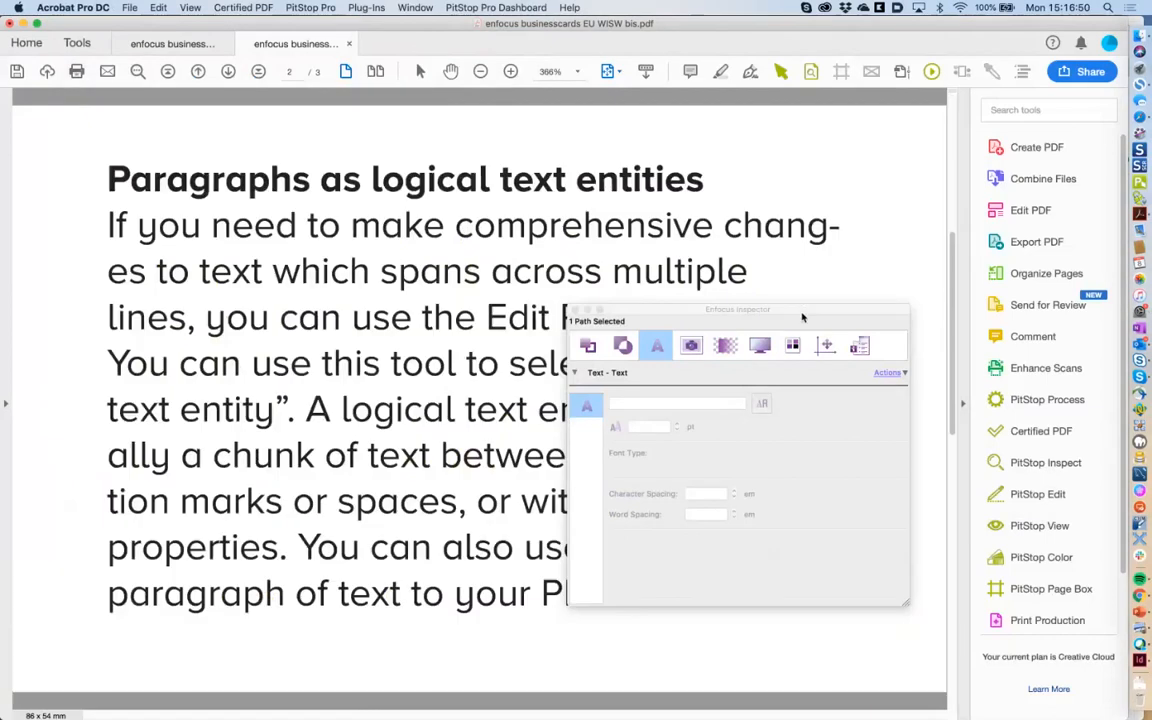
pyautogui.moveTo(801, 313); pyautogui.dragTo(827, 381)
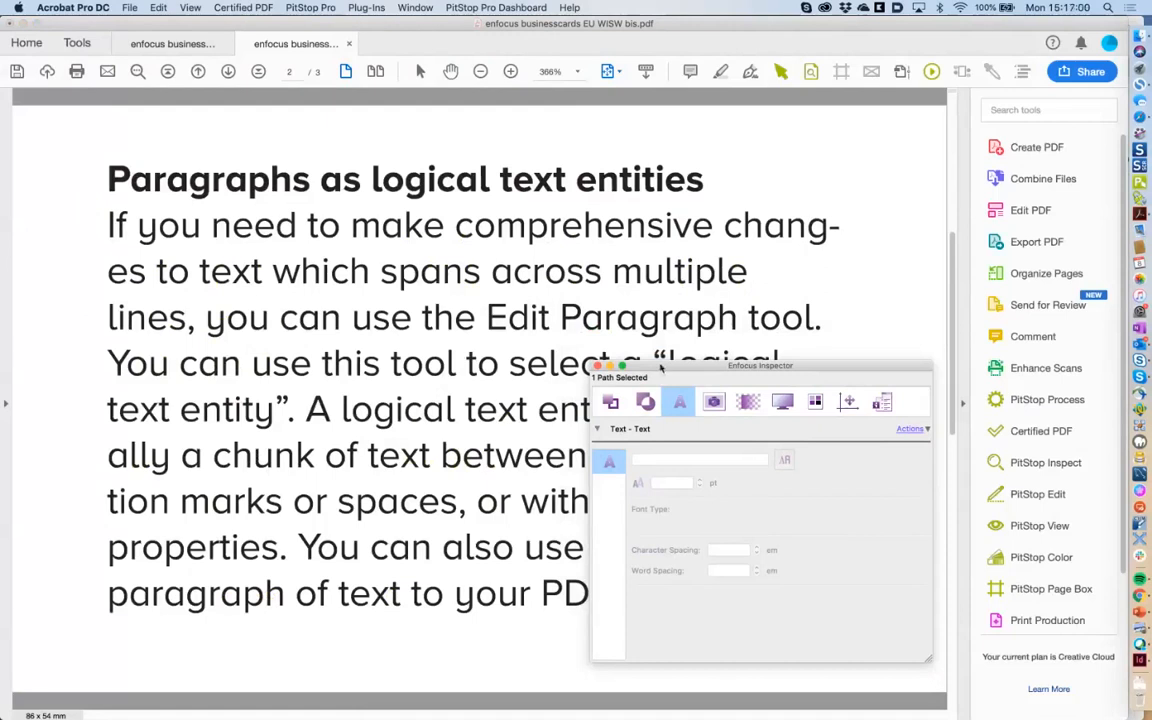
pyautogui.moveTo(660, 368); pyautogui.dragTo(647, 388)
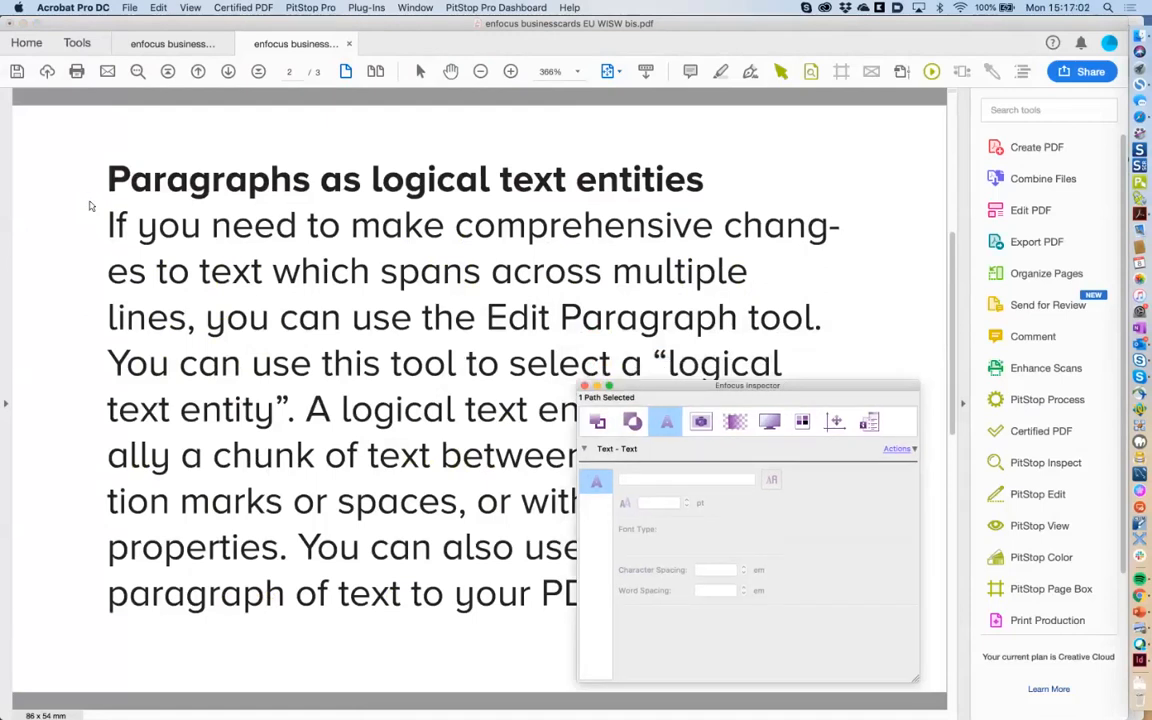
pyautogui.moveTo(89, 206); pyautogui.dragTo(899, 628)
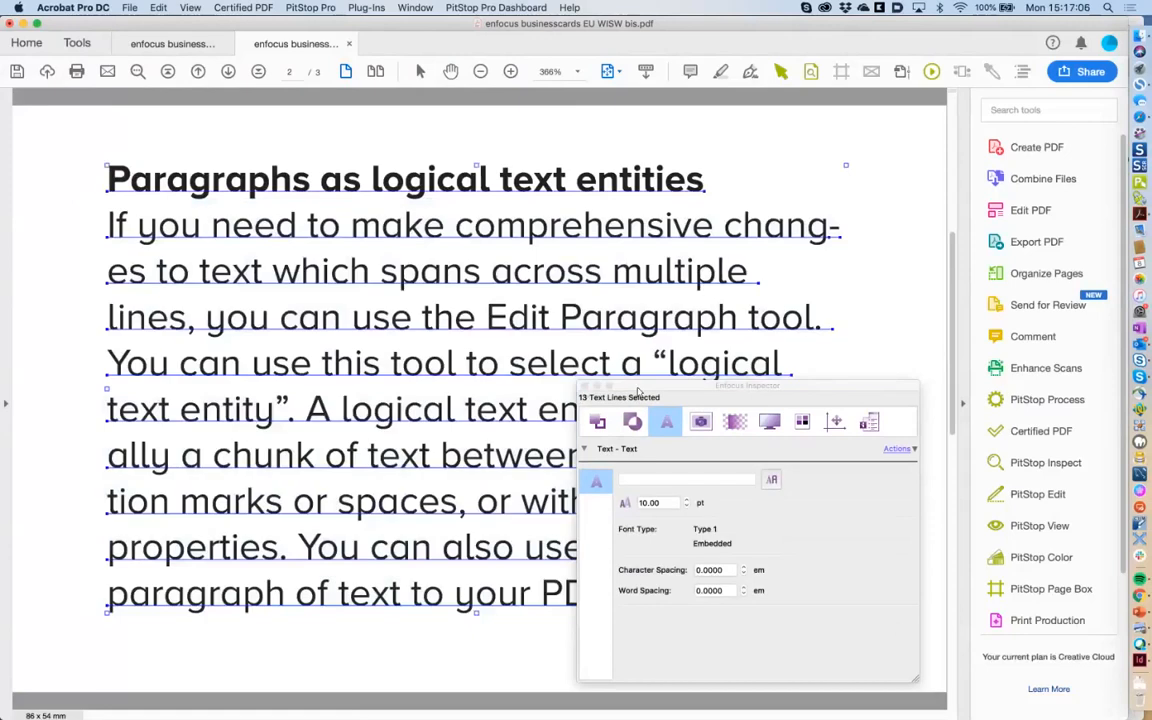
pyautogui.moveTo(639, 391); pyautogui.dragTo(737, 651)
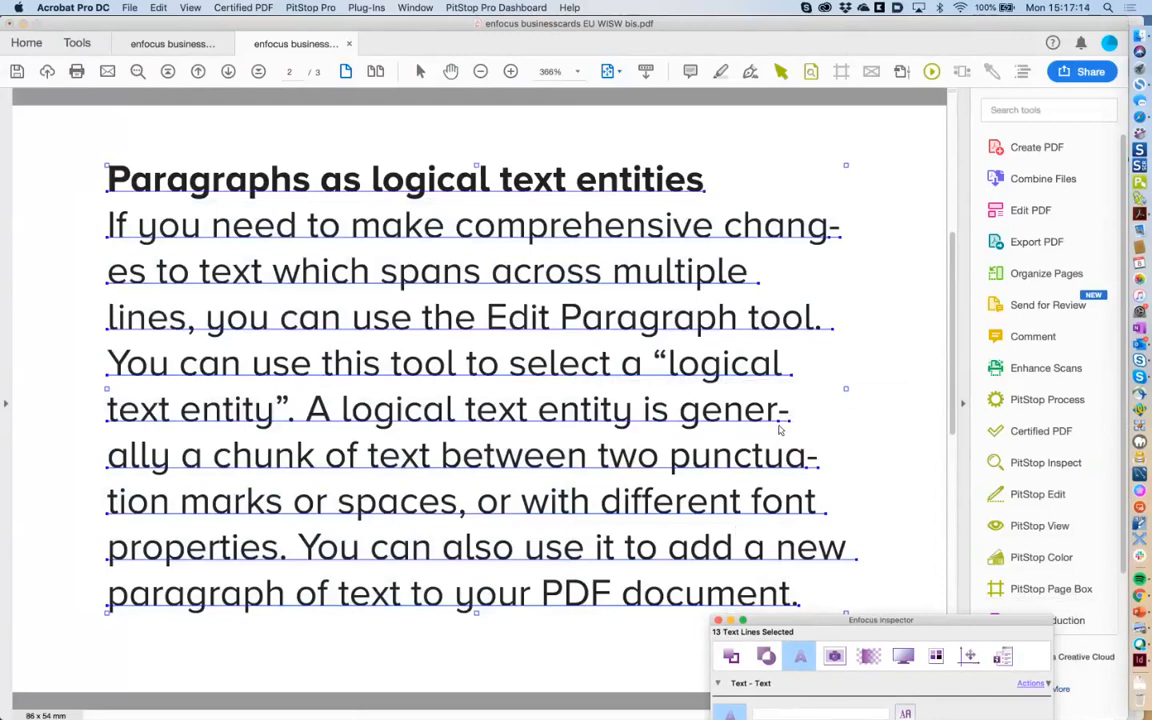
pyautogui.moveTo(777, 619); pyautogui.dragTo(670, 520)
pyautogui.click(874, 434)
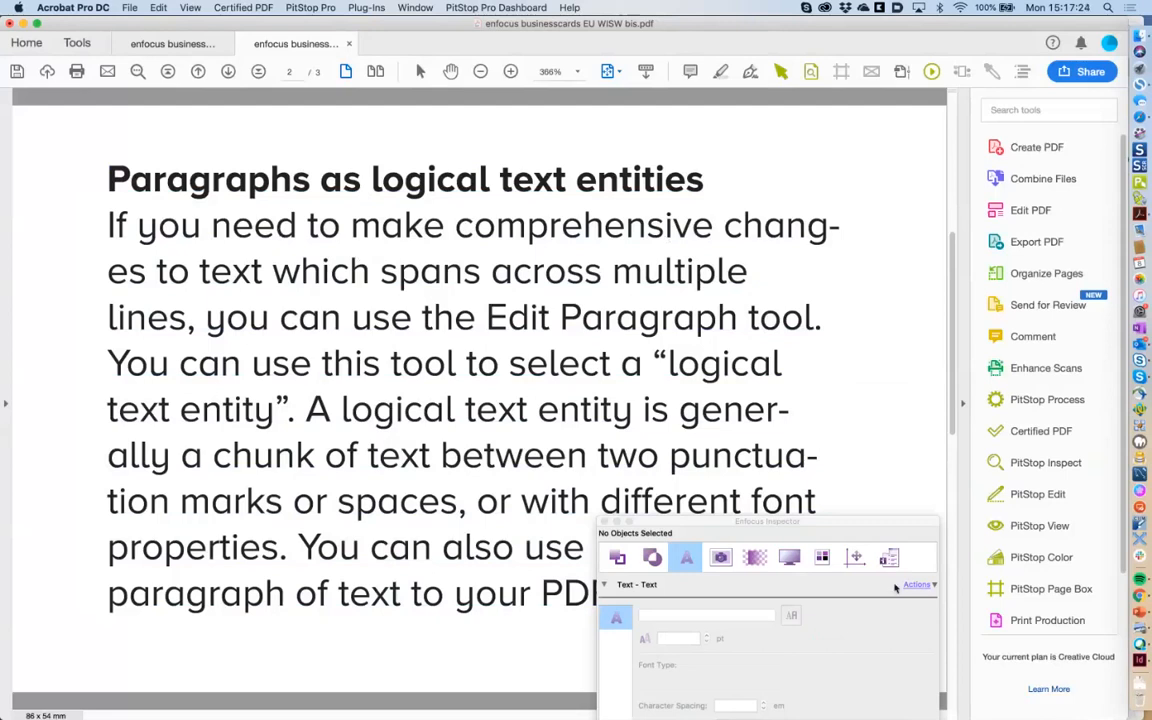
pyautogui.moveTo(870, 524); pyautogui.dragTo(861, 506)
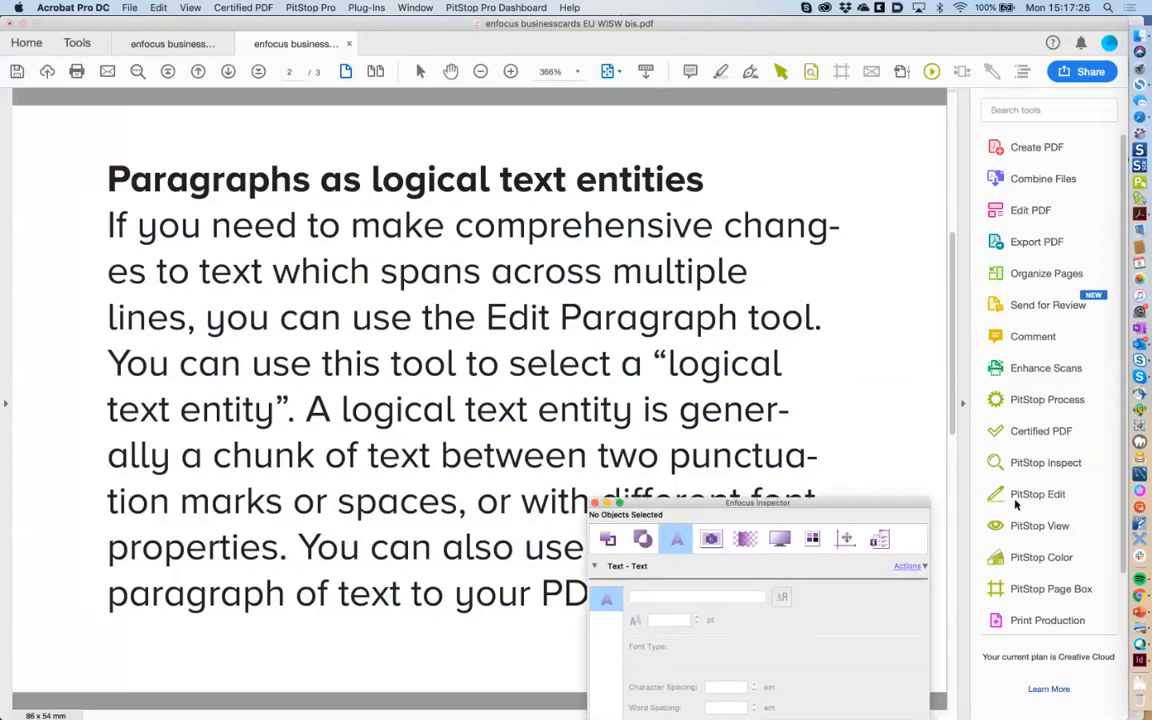
# Switch PitStop Edit to Edit Paragraph mode and start editing the page 2 paragraph.
pyautogui.click(1036, 494)
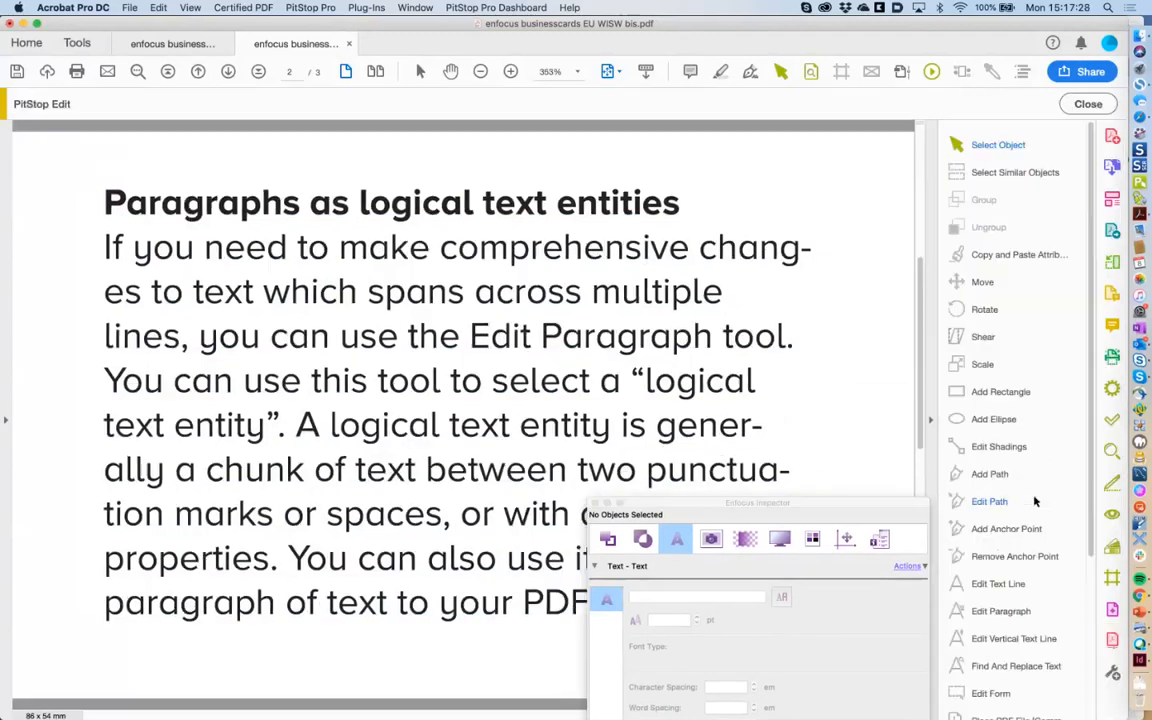
pyautogui.moveTo(886, 509); pyautogui.dragTo(877, 509)
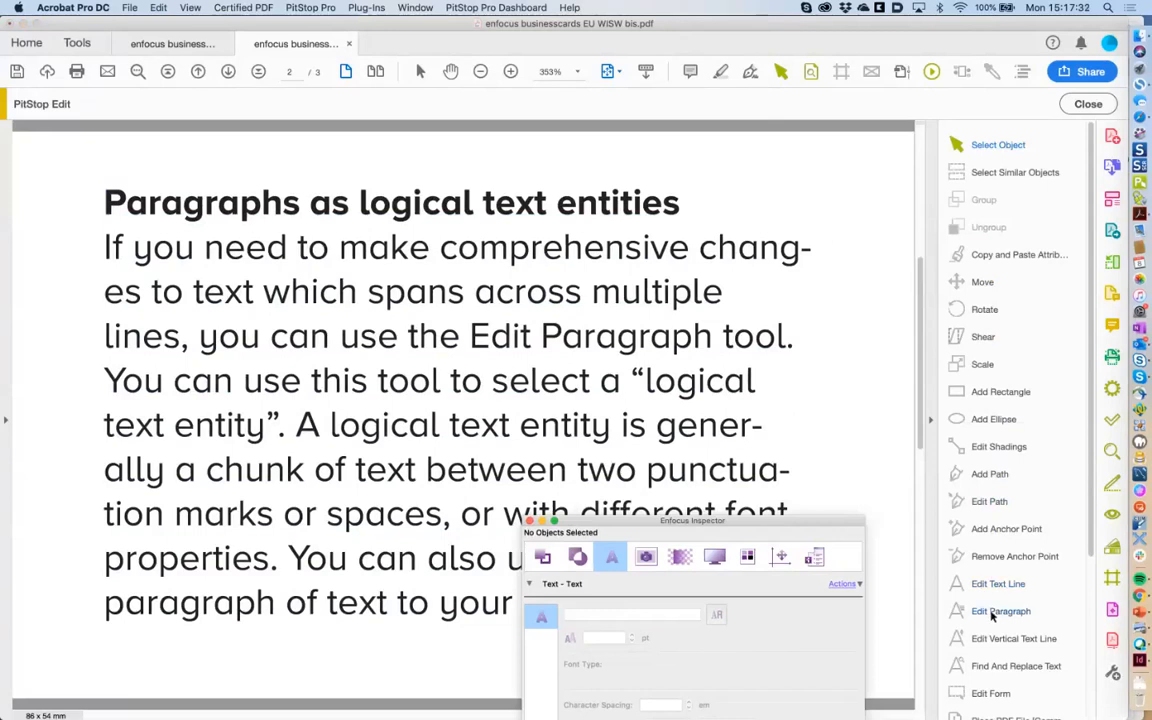
pyautogui.click(997, 612)
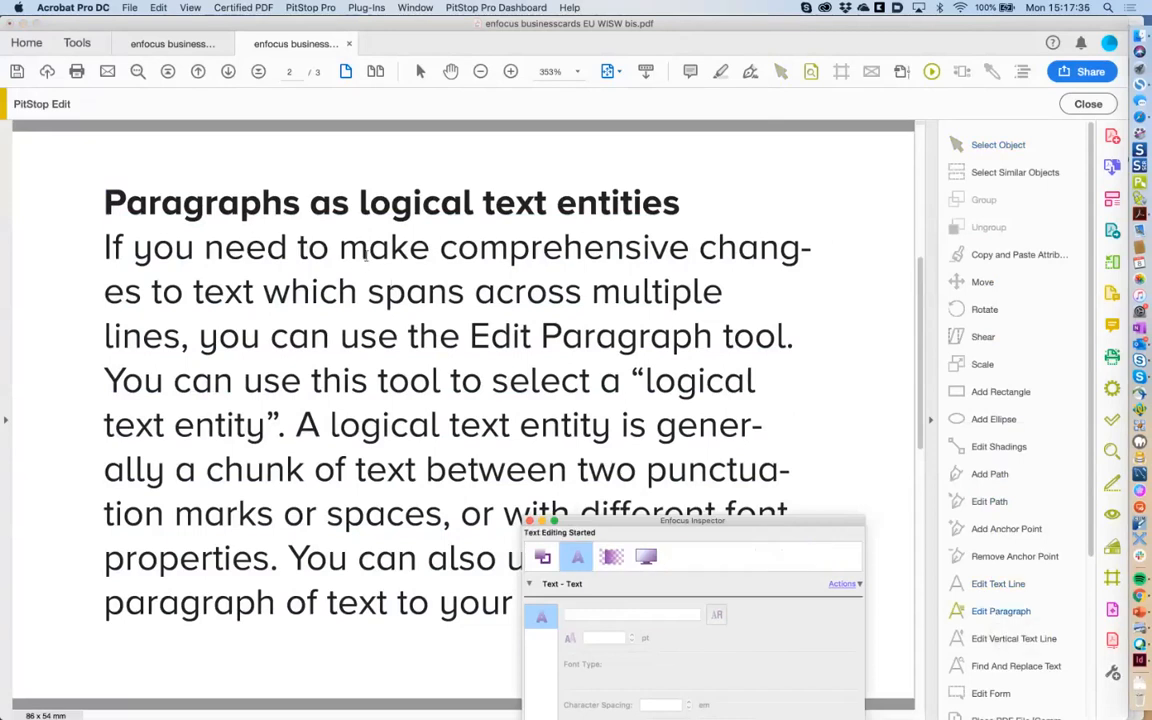
pyautogui.click(368, 254)
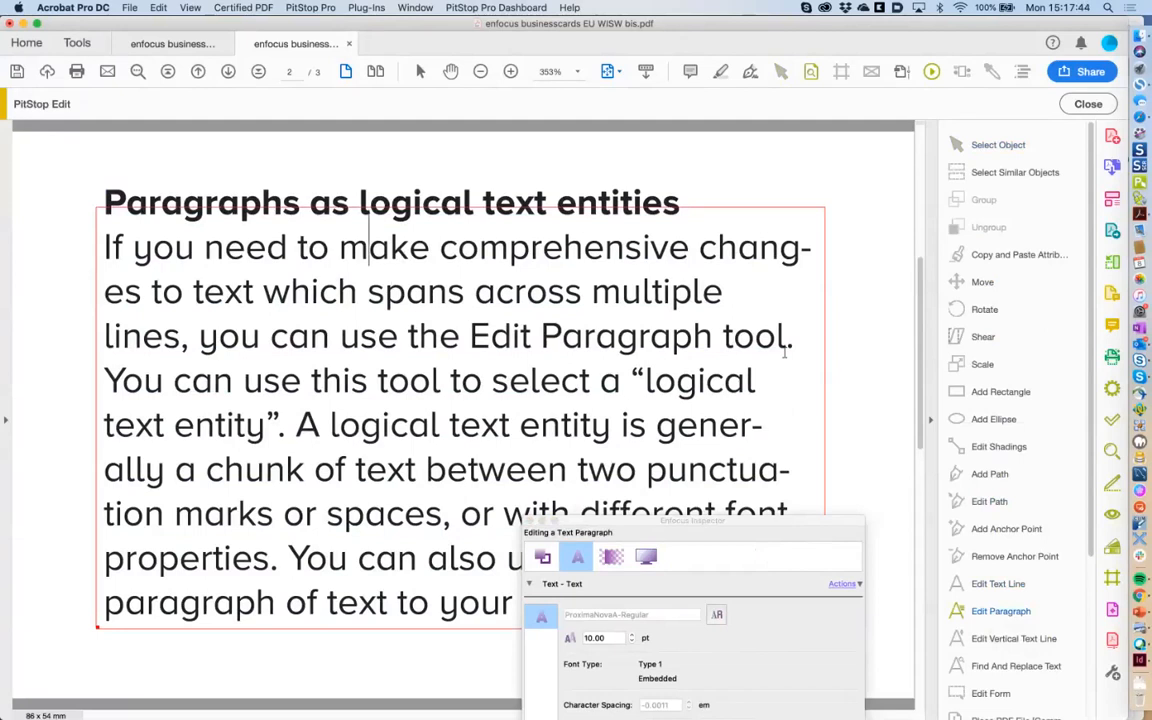
# Replace 'chang-es' in the first sentence with 'modifications'.
pyautogui.moveTo(700, 259); pyautogui.dragTo(142, 288)
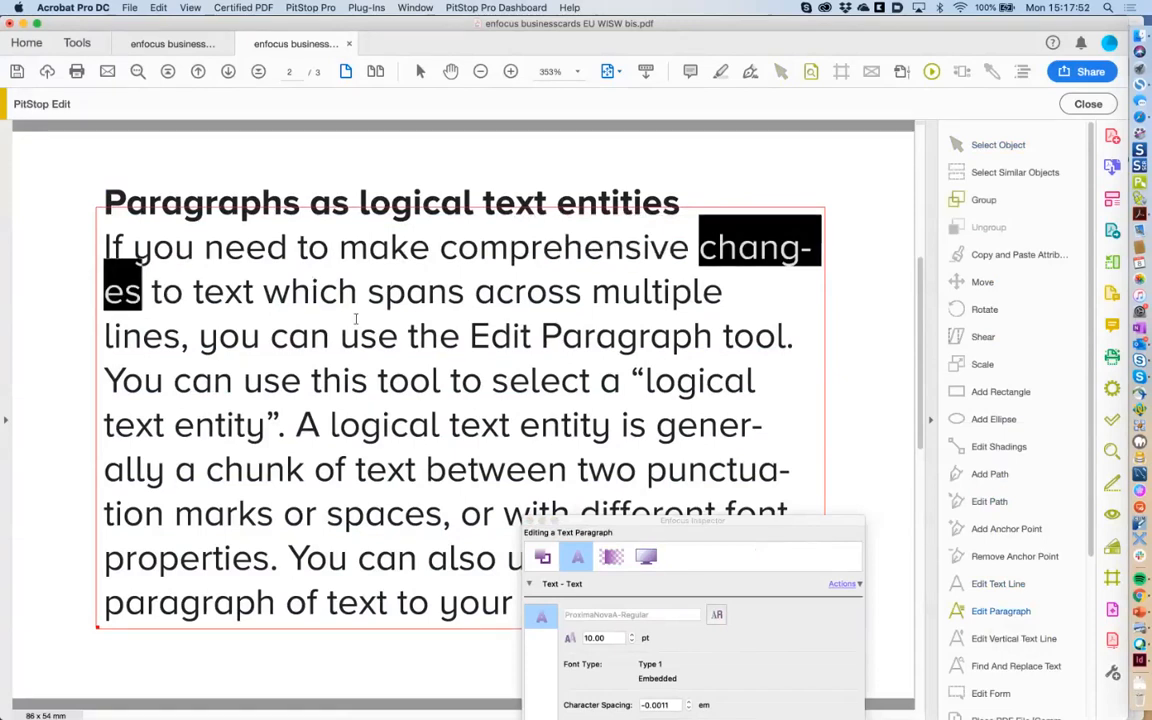
pyautogui.press('Left')
pyautogui.press('Right')
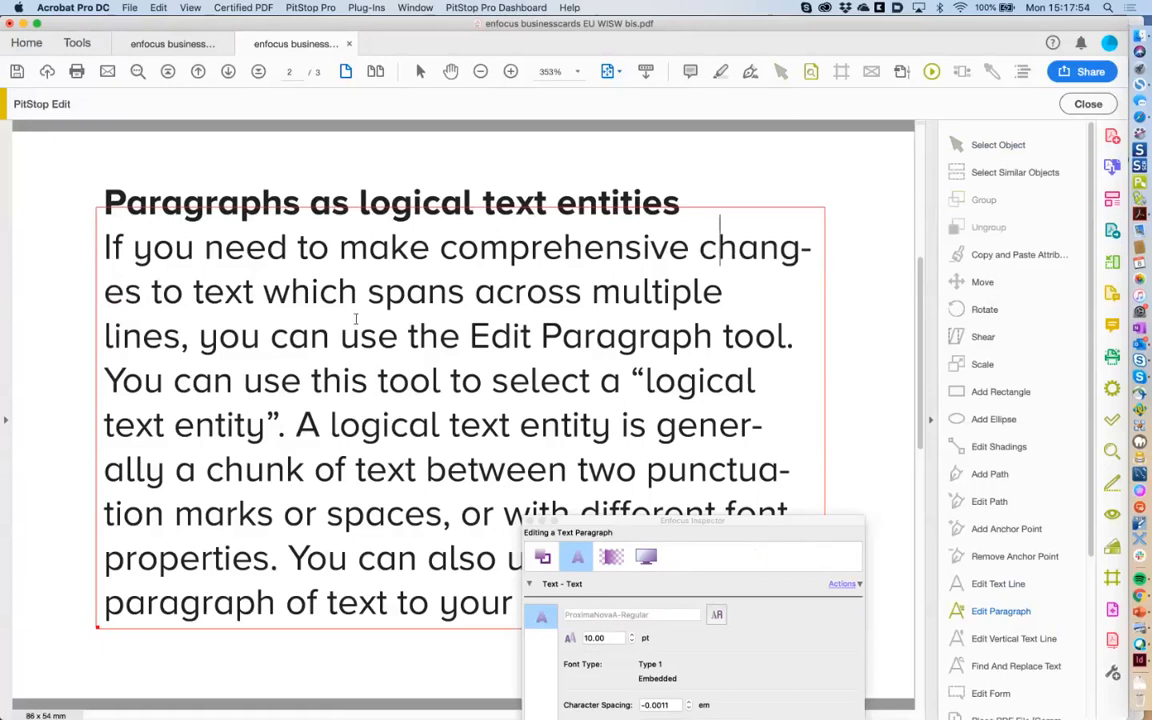
pyautogui.write('modifi')
pyautogui.press('Left')
pyautogui.press('Left')
pyautogui.press('BackSpace')
pyautogui.press('BackSpace')
pyautogui.press('BackSpace')
pyautogui.press('BackSpace')
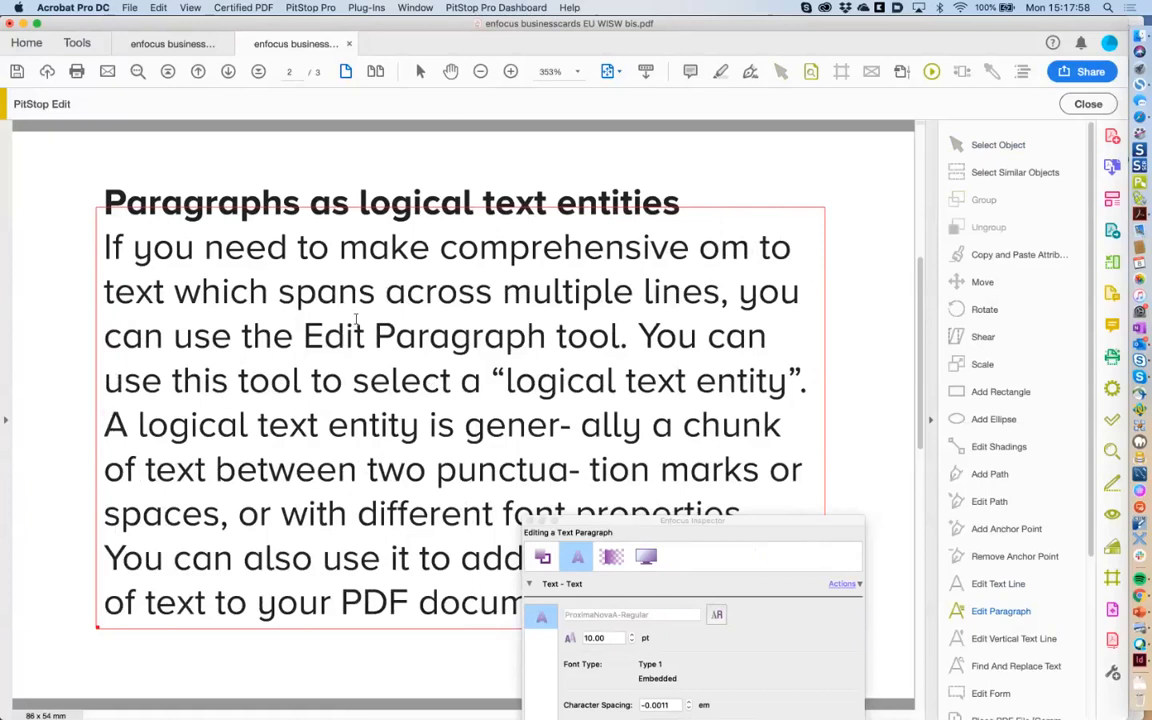
pyautogui.press('Delete')
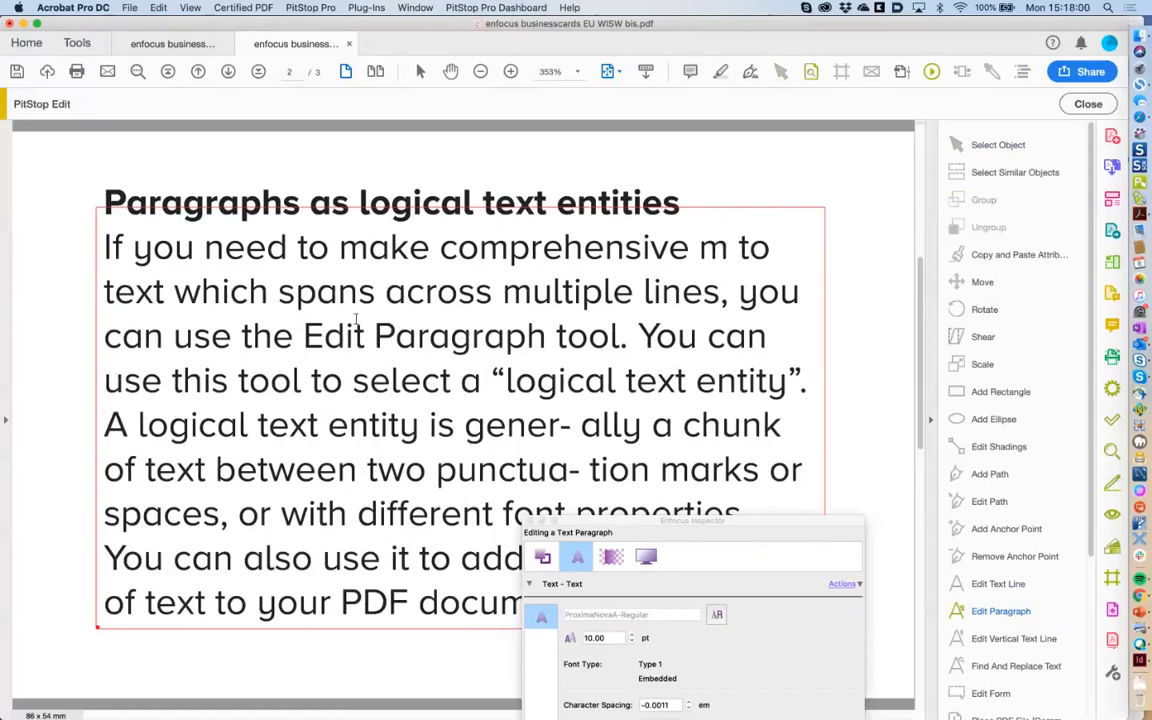
pyautogui.press('Right')
pyautogui.press('Right')
pyautogui.press('Right')
pyautogui.write('odificati')
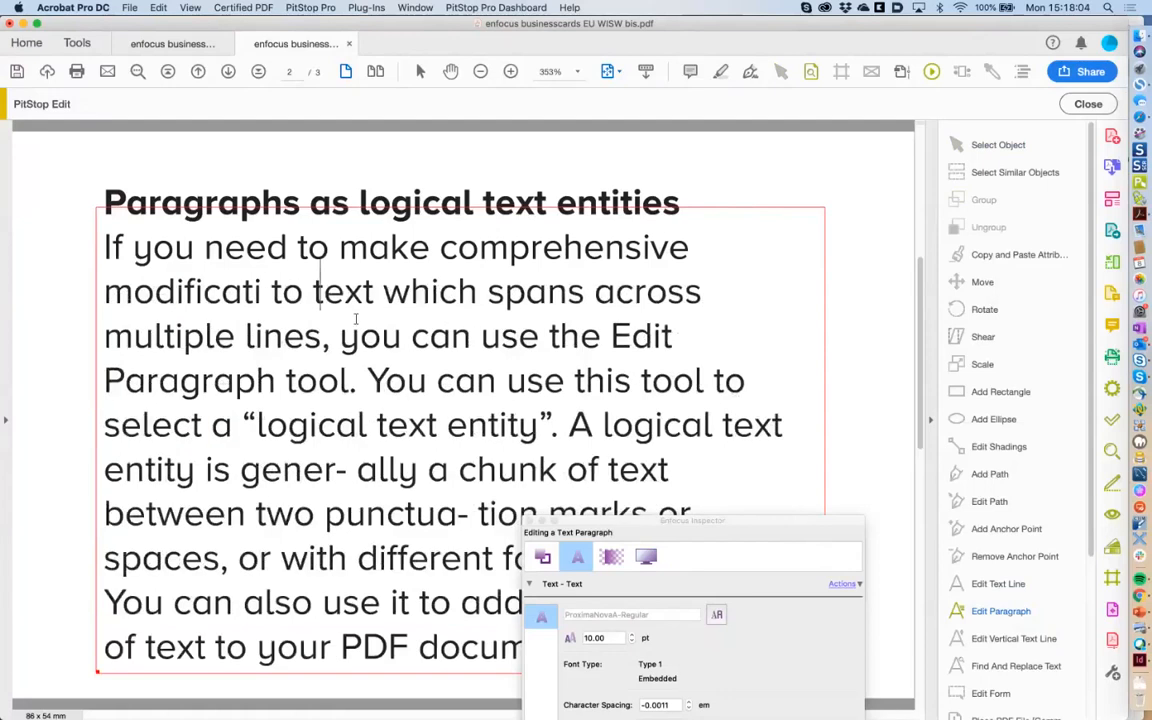
pyautogui.write('ons')
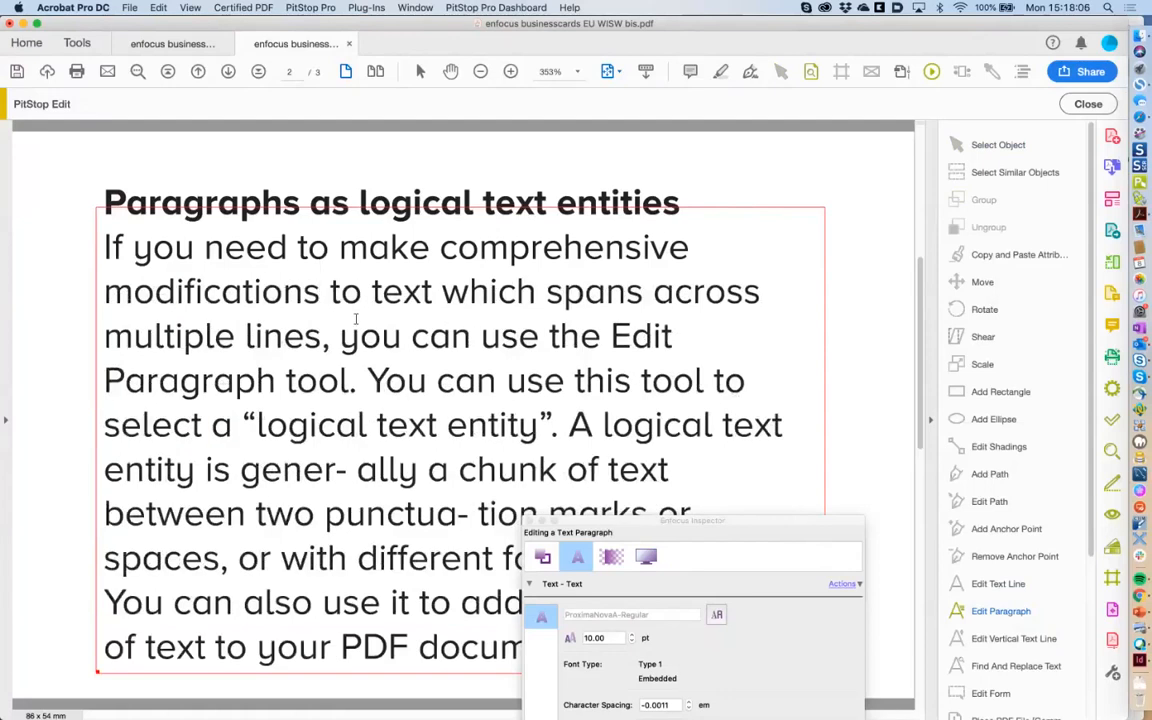
# Hyphenate the new word as 'modifi-cations' and close the Enfocus Inspector.
pyautogui.moveTo(596, 522); pyautogui.dragTo(788, 532)
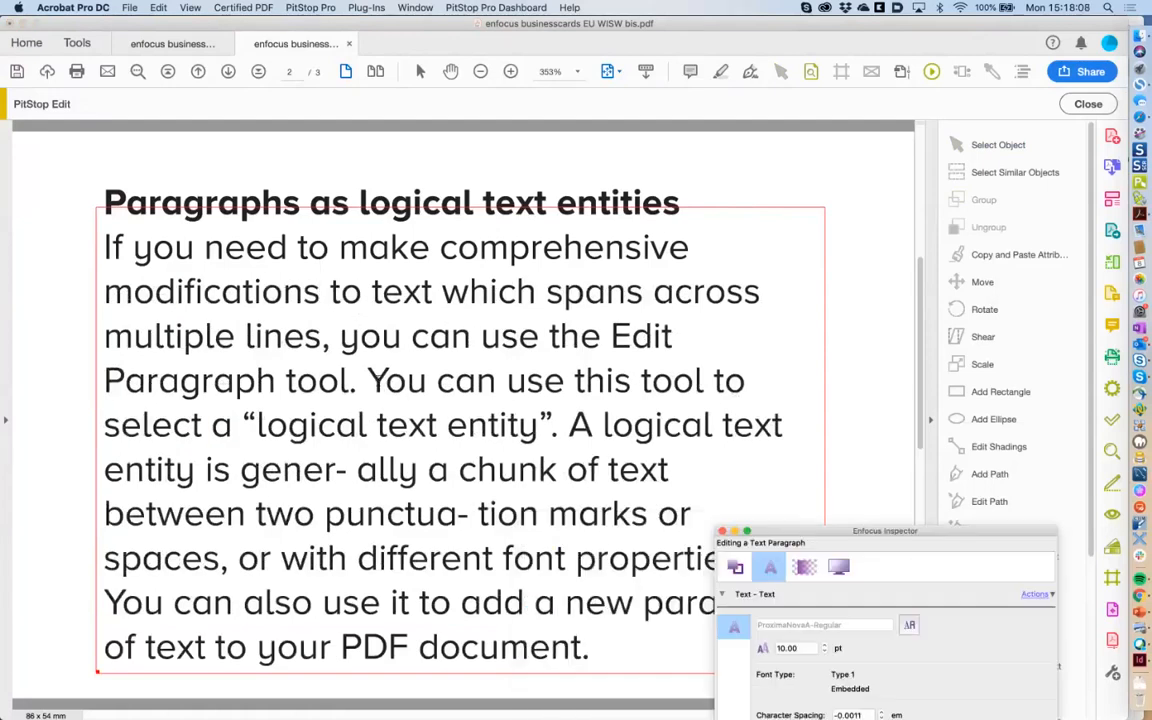
pyautogui.click(215, 292)
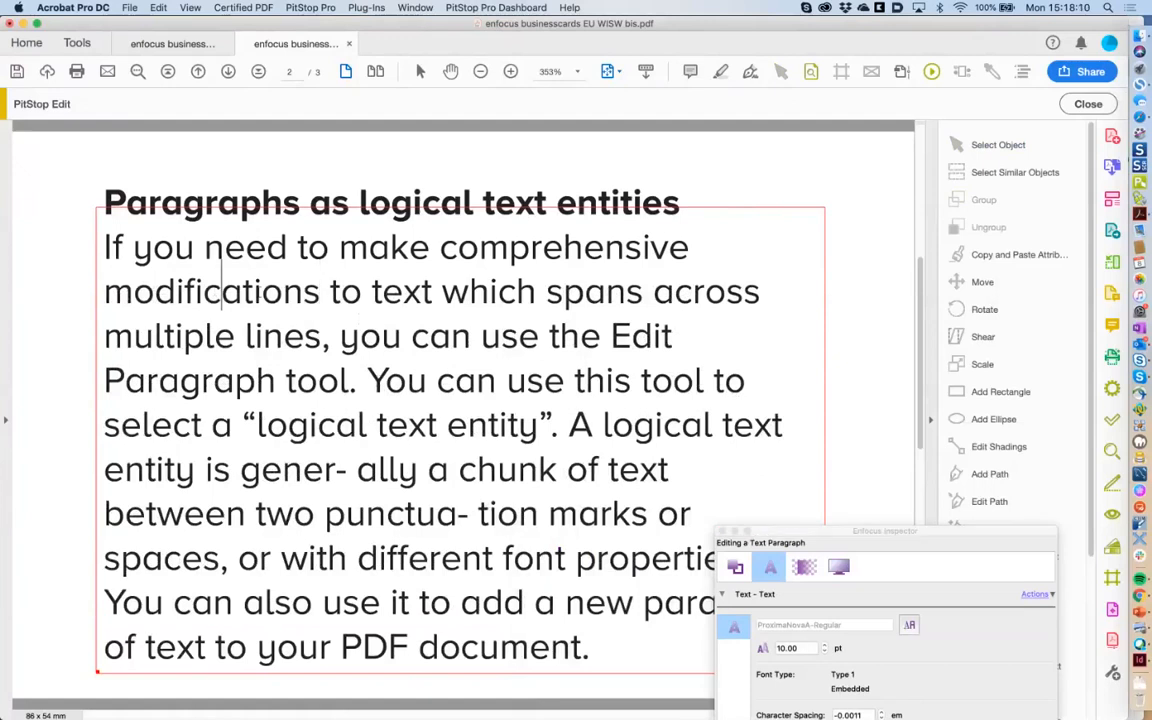
pyautogui.click(206, 291)
pyautogui.write('-')
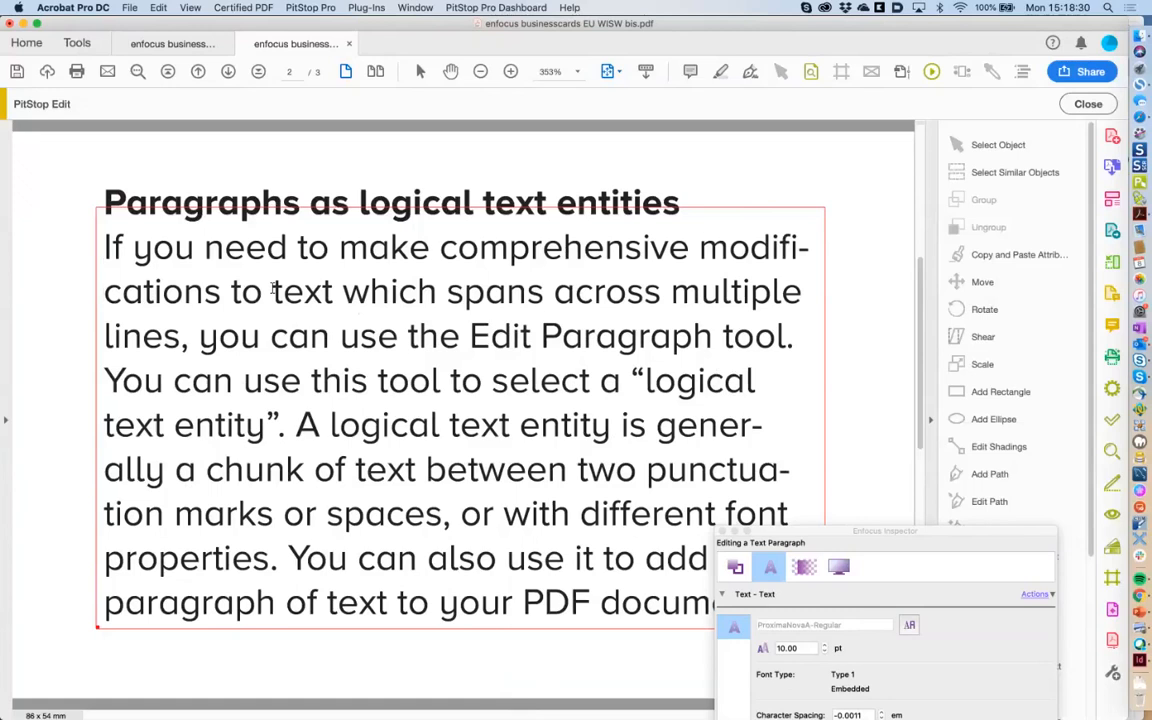
pyautogui.moveTo(848, 542); pyautogui.dragTo(664, 443)
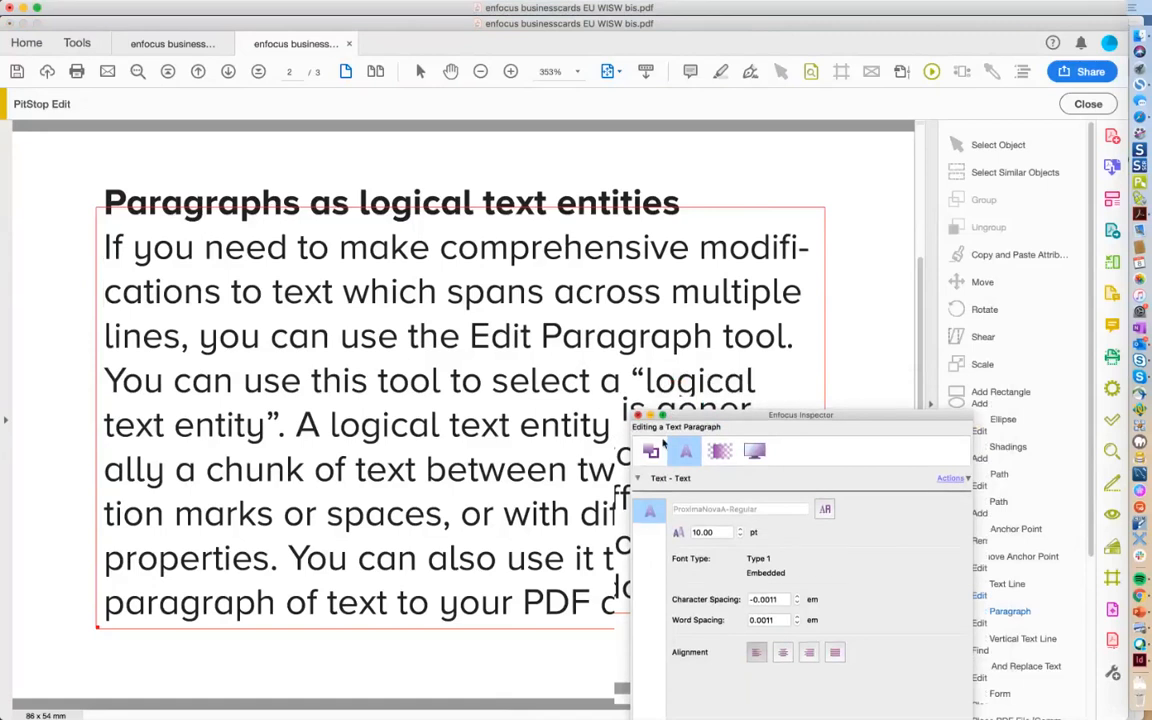
pyautogui.click(638, 415)
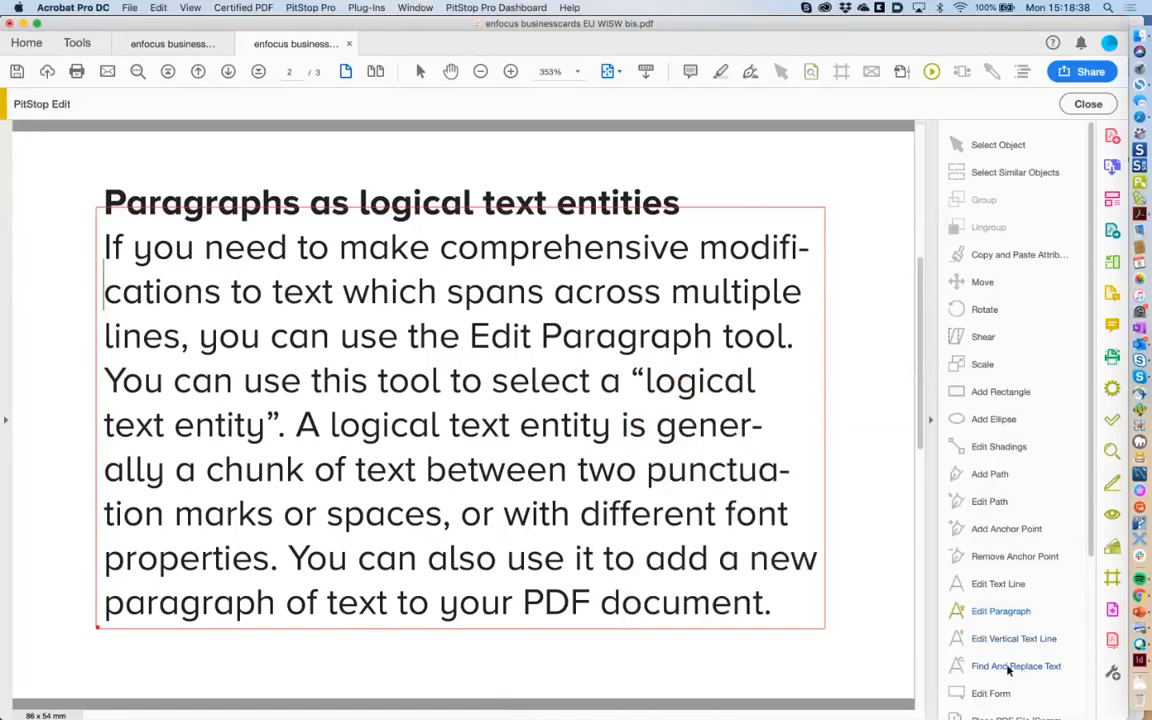
# In PitStop Find And Replace Text, enter 'text' to find and 'TEXT' as the replacement.
pyautogui.click(1008, 666)
pyautogui.moveTo(794, 226); pyautogui.dragTo(792, 381)
pyautogui.click(788, 395)
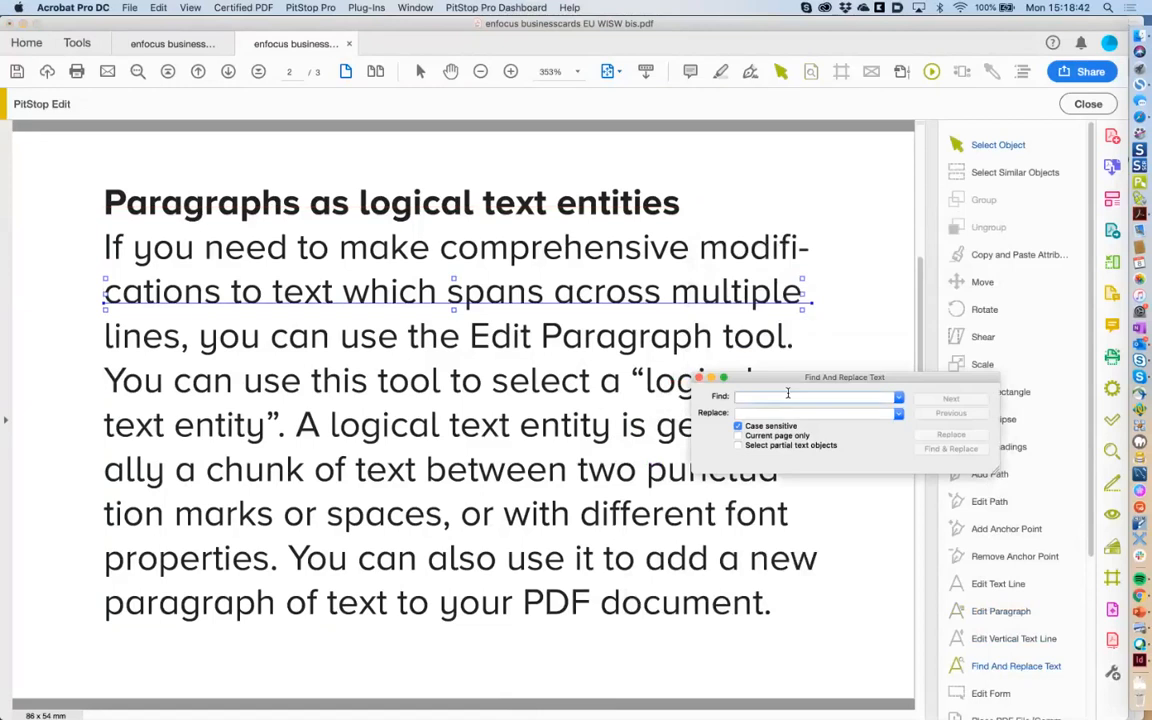
pyautogui.write('text')
pyautogui.click(784, 413)
pyautogui.write('TEXT')
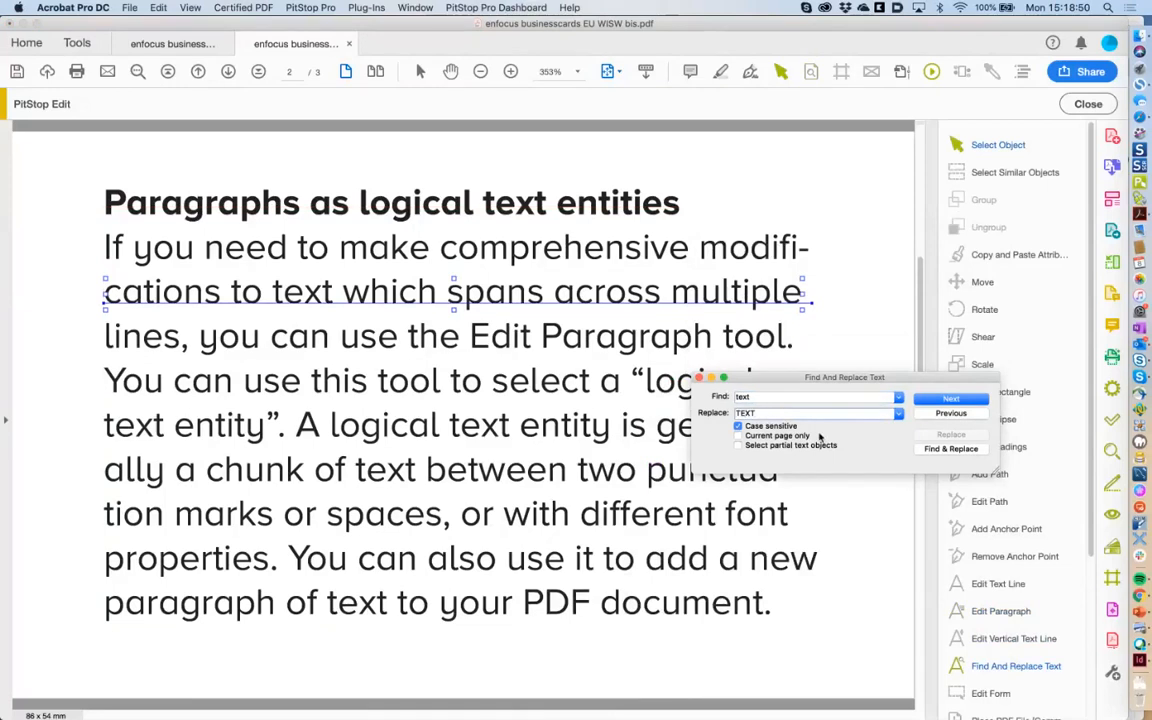
# Replace every occurrence of 'text' with 'TEXT' on page 2, then close the dialog.
pyautogui.click(933, 450)
pyautogui.click(937, 450)
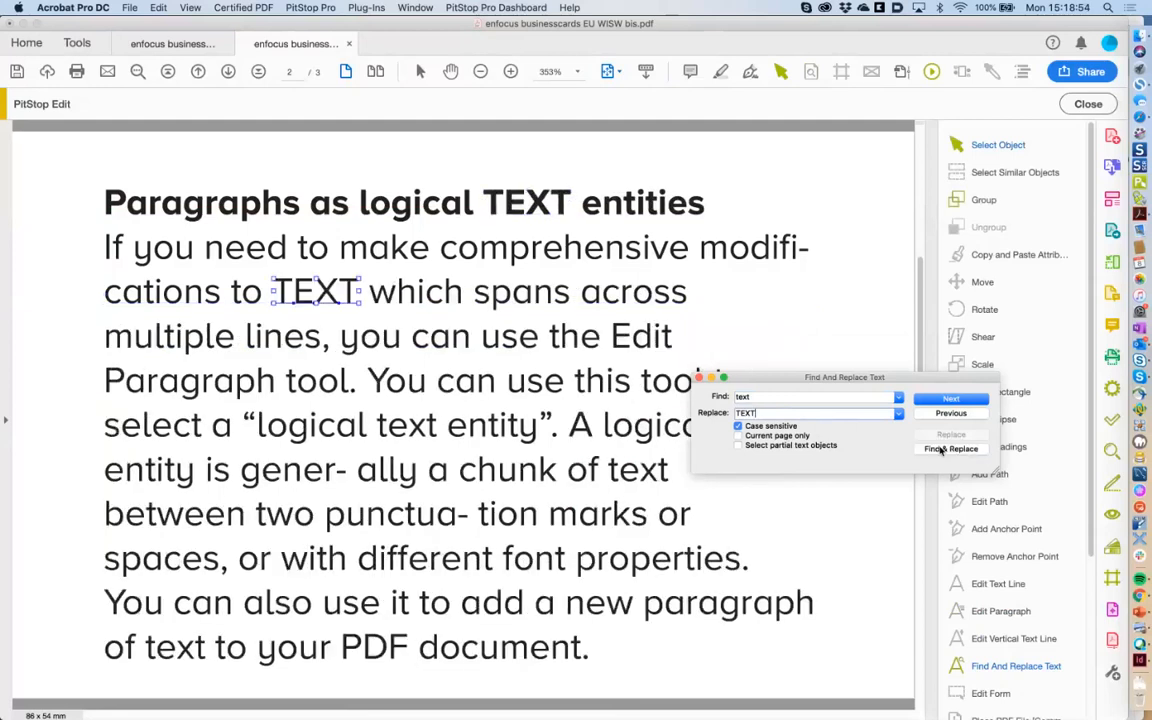
pyautogui.click(940, 450)
pyautogui.click(940, 450)
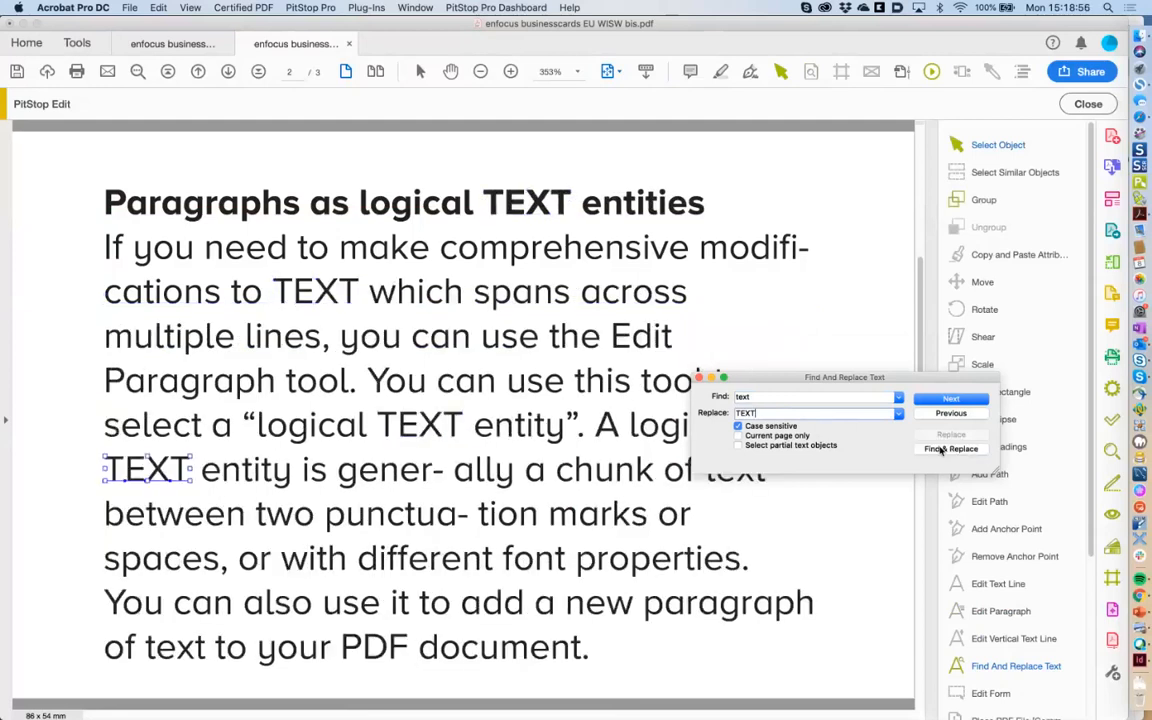
pyautogui.click(940, 450)
pyautogui.click(940, 450)
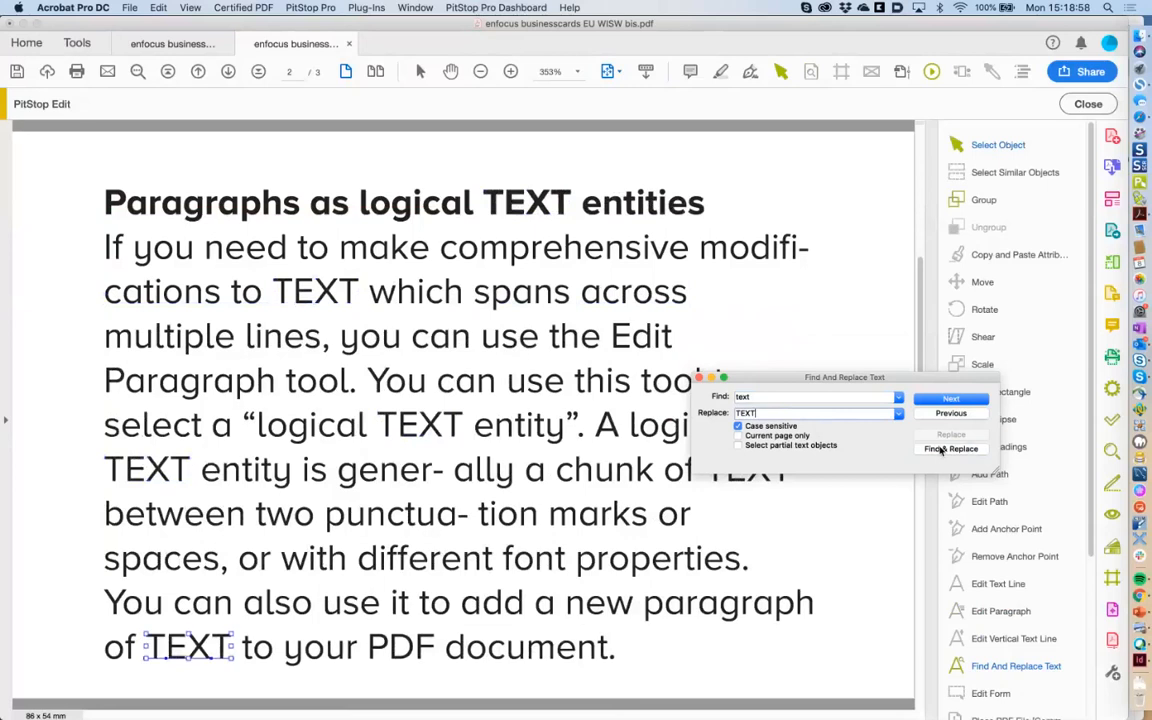
pyautogui.moveTo(845, 377); pyautogui.dragTo(895, 381)
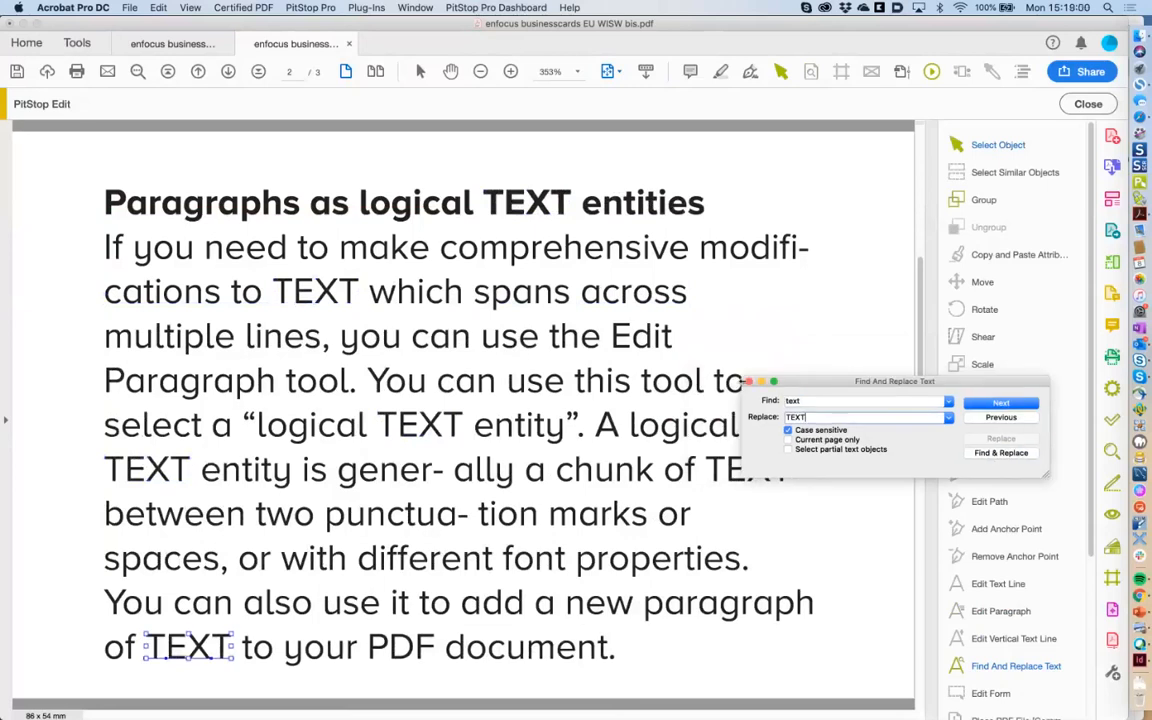
pyautogui.click(748, 382)
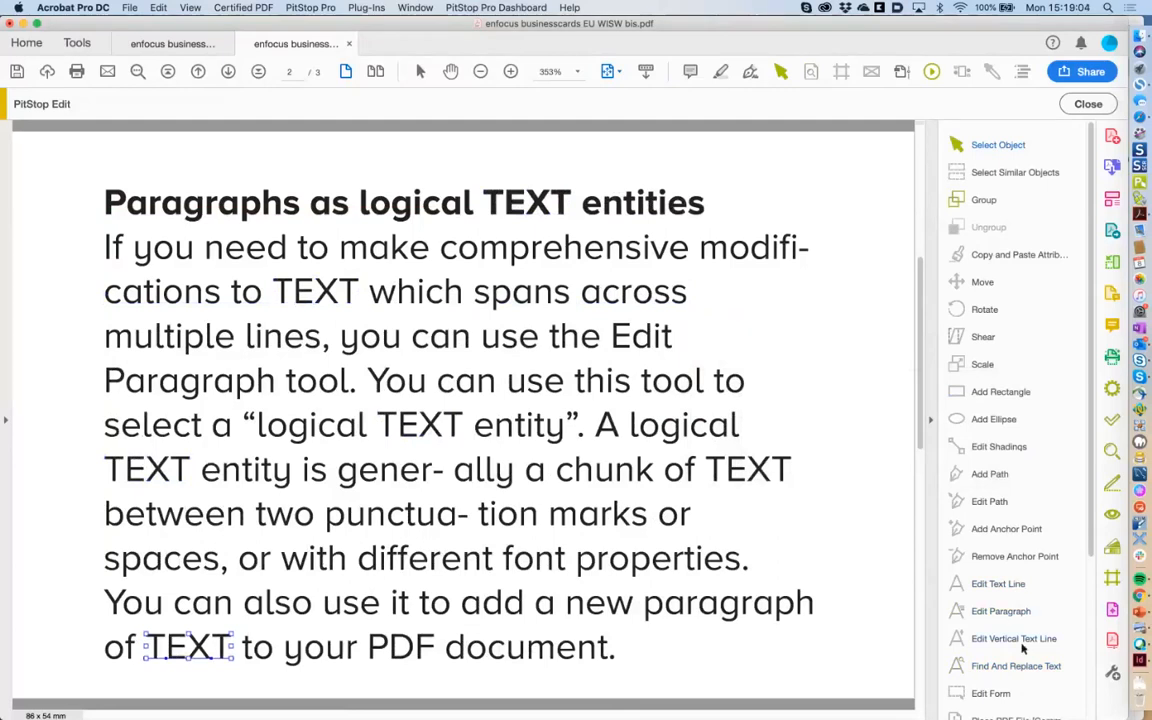
# In Edit Paragraph mode, delete the hyphens in 'gener- ally' and 'punctua- tion'.
pyautogui.click(1000, 611)
pyautogui.click(447, 470)
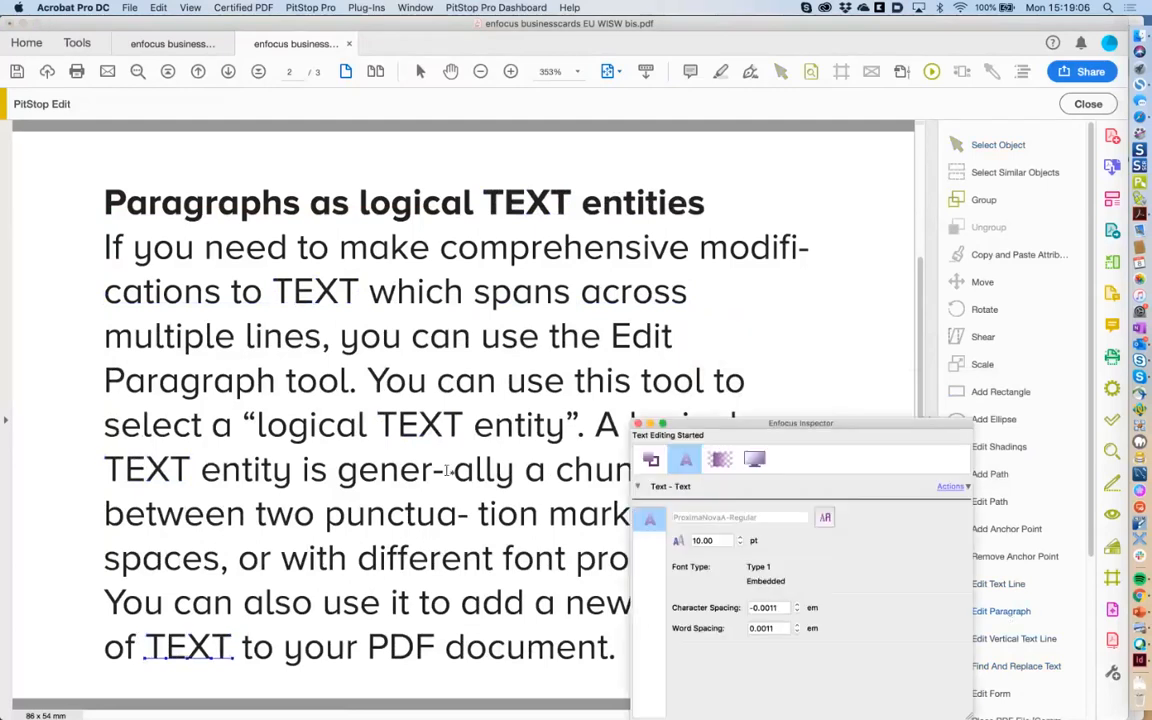
pyautogui.click(409, 479)
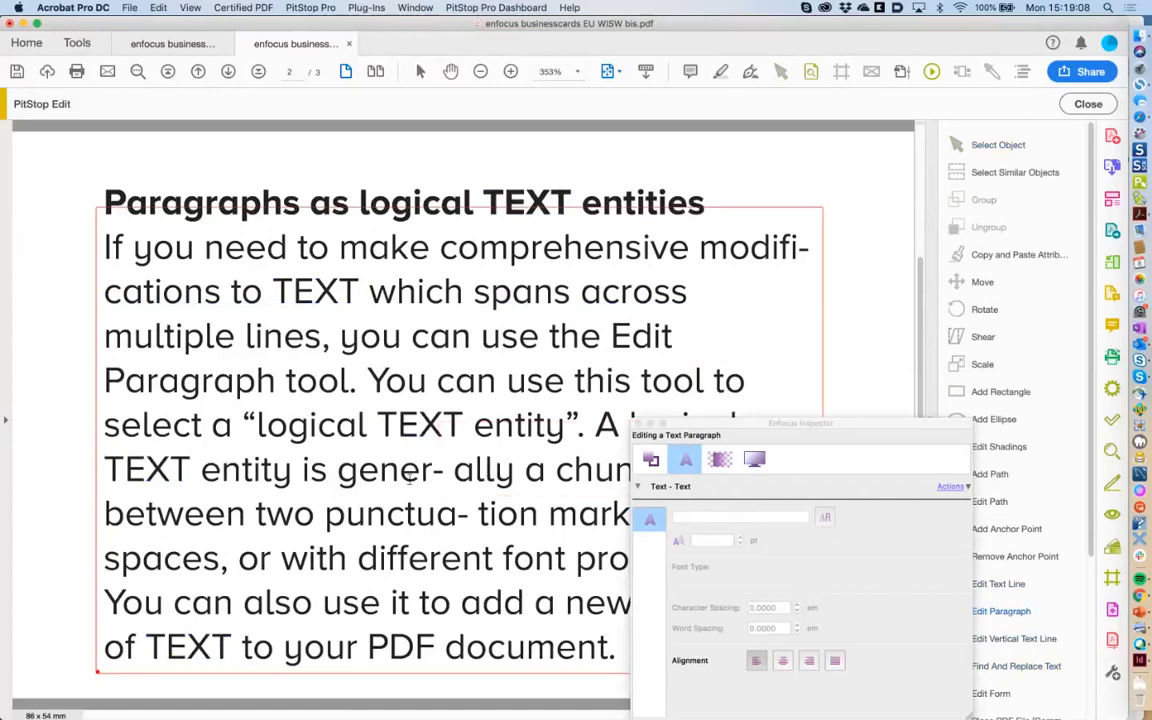
pyautogui.click(455, 476)
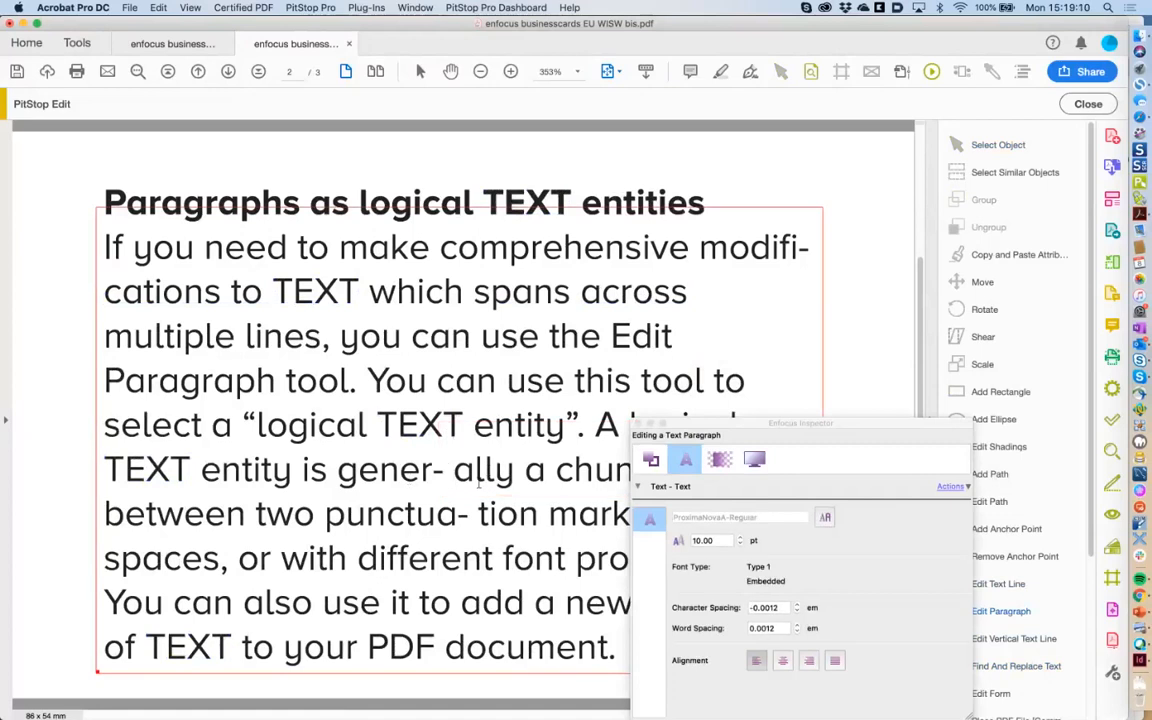
pyautogui.press('Left')
pyautogui.press('Left')
pyautogui.press('Delete')
pyautogui.press('Delete')
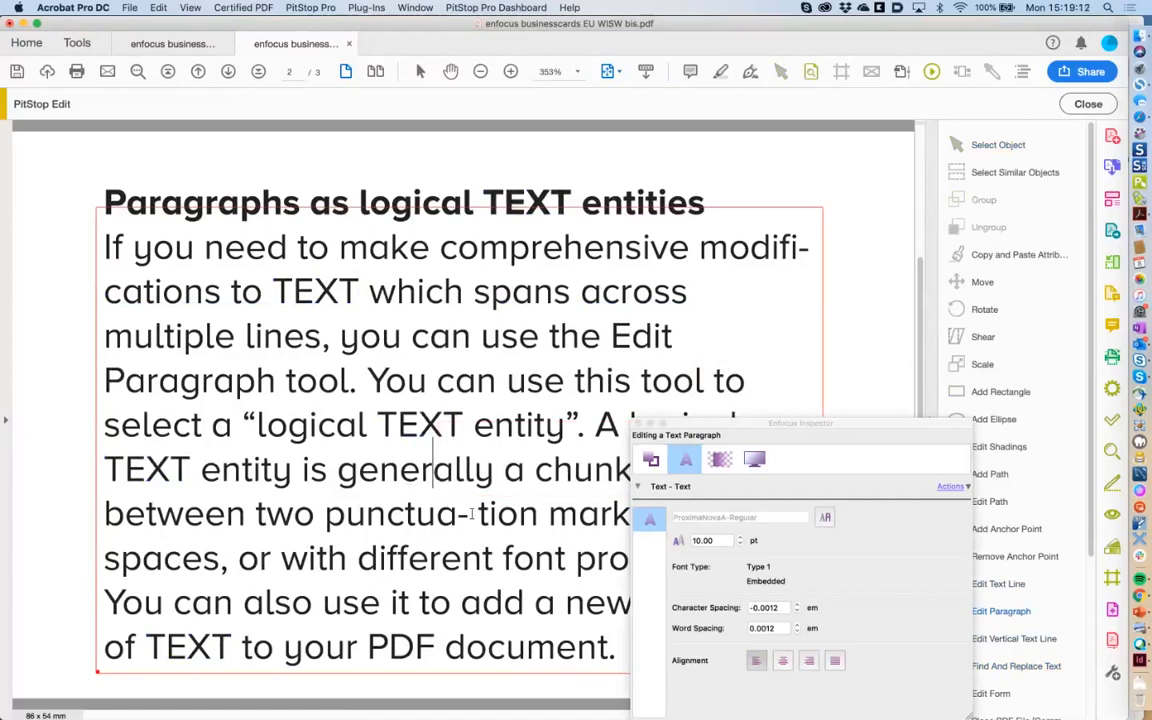
pyautogui.click(472, 513)
pyautogui.press('Left')
pyautogui.press('Left')
pyautogui.press('Delete')
pyautogui.press('Delete')
# Close the Inspector and switch to the enfocus businesscards EU WISW bis subset.pdf tab.
pyautogui.moveTo(691, 425); pyautogui.dragTo(864, 273)
pyautogui.moveTo(857, 275); pyautogui.dragTo(683, 345)
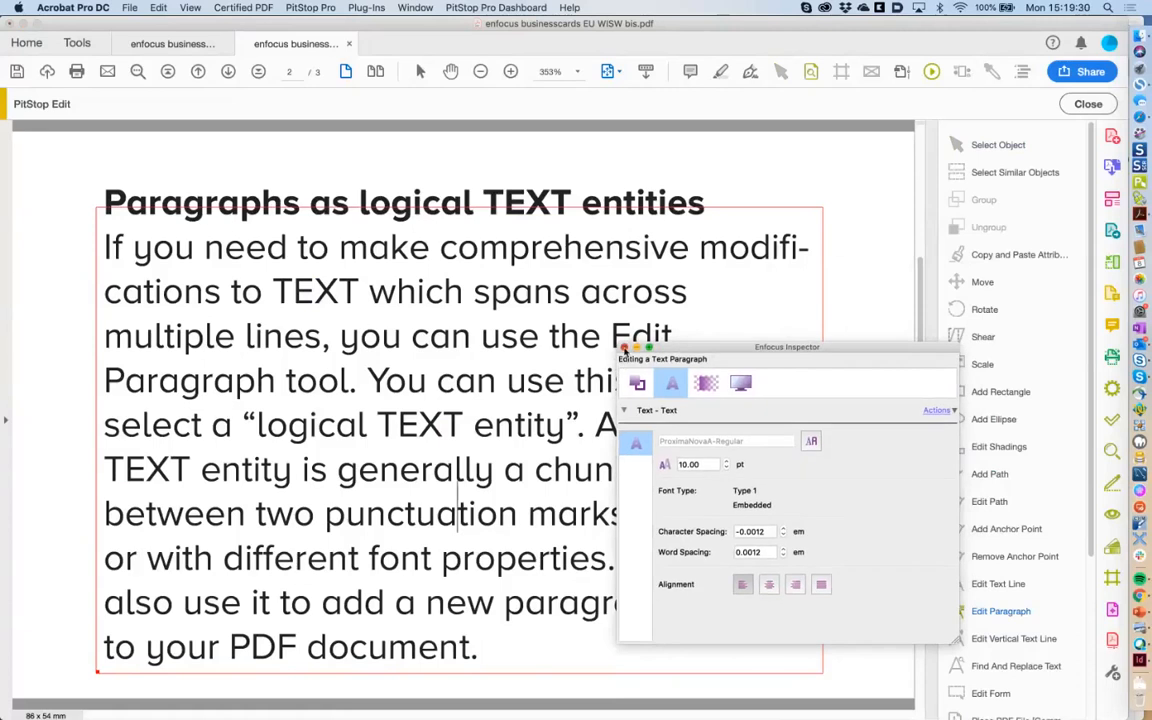
pyautogui.click(624, 348)
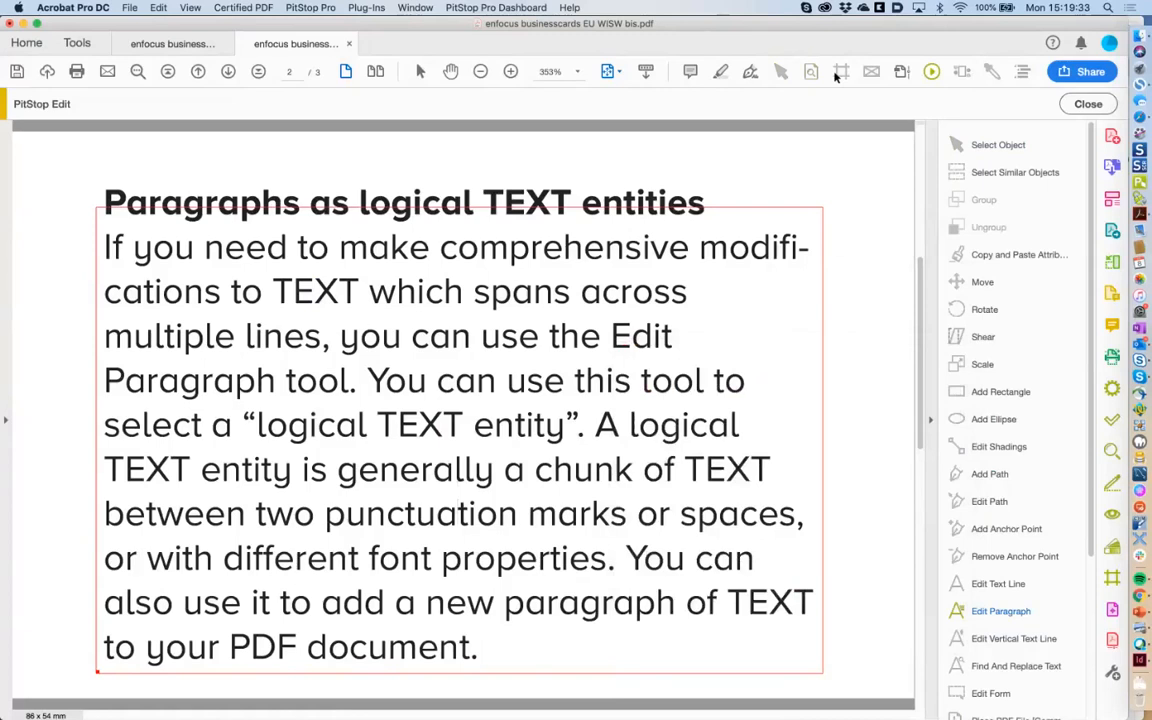
pyautogui.click(200, 44)
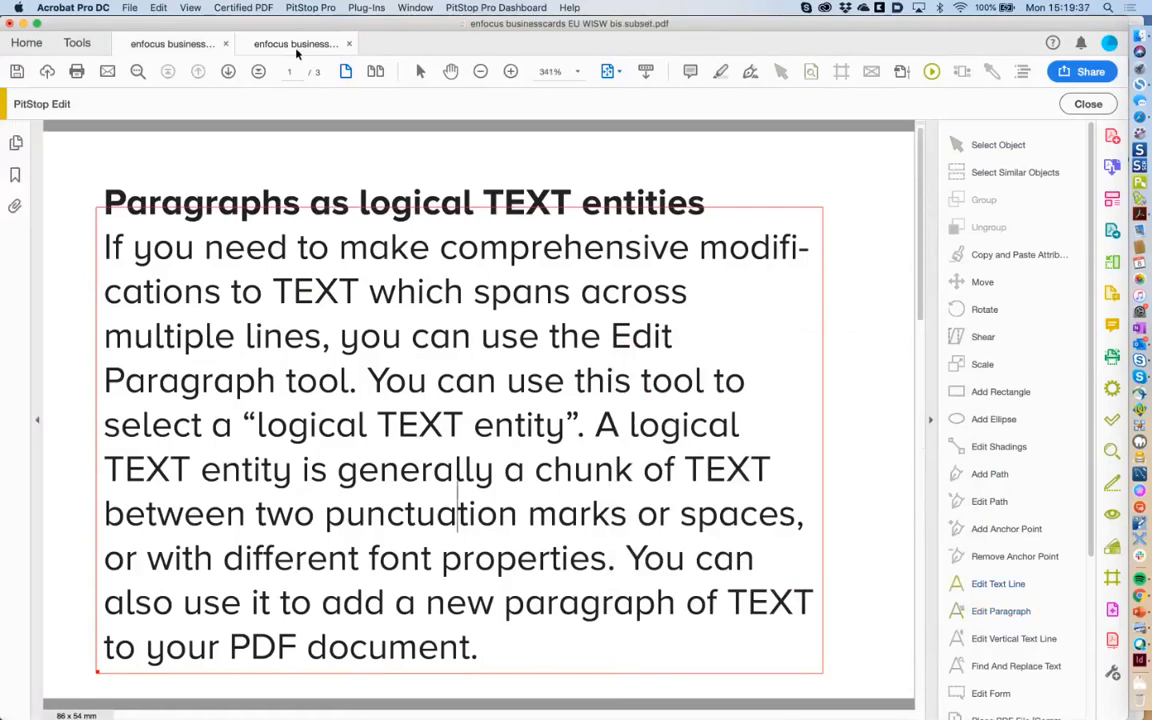
# Open voglia_bici_2010_ok.pdf from PitStop 2019 Demo Files > 3. Show objects outside page box.
pyautogui.click(1140, 41)
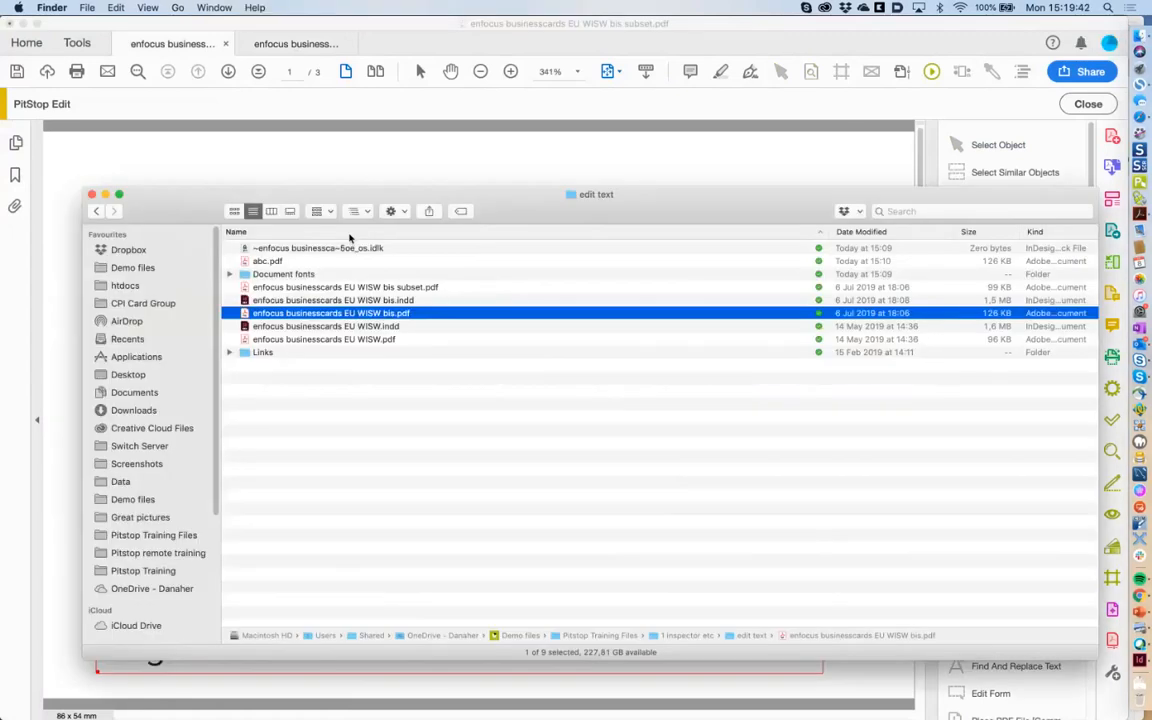
pyautogui.click(171, 535)
pyautogui.click(297, 232)
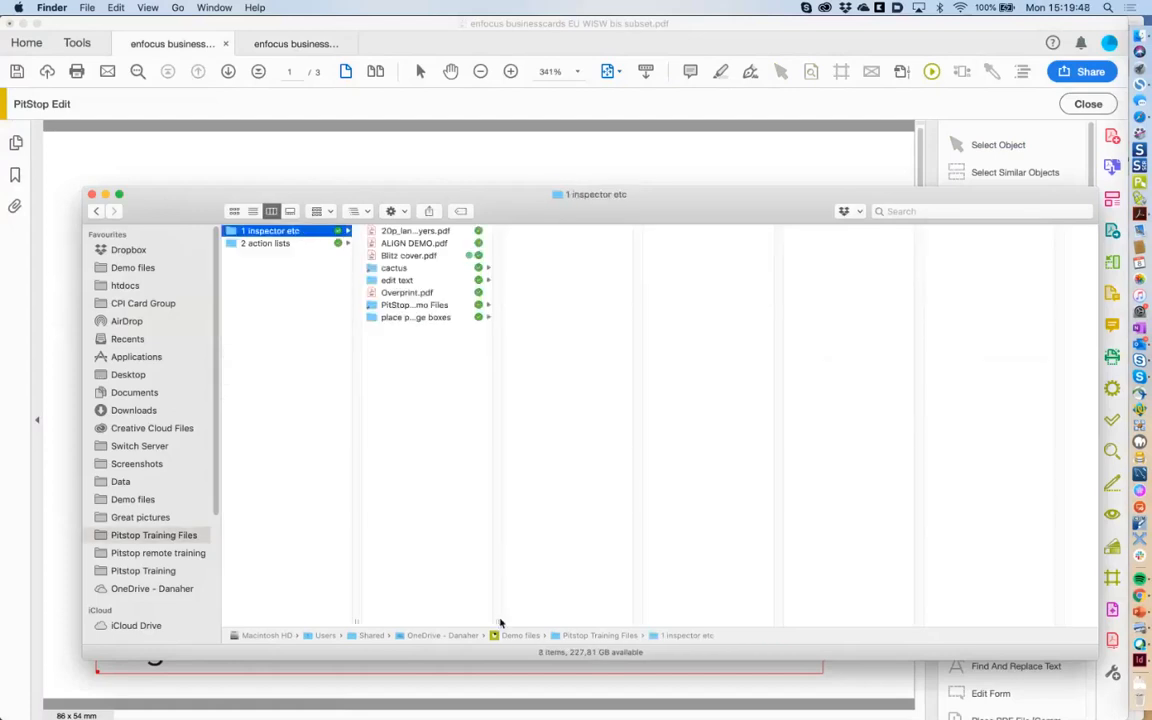
pyautogui.moveTo(499, 620); pyautogui.dragTo(534, 621)
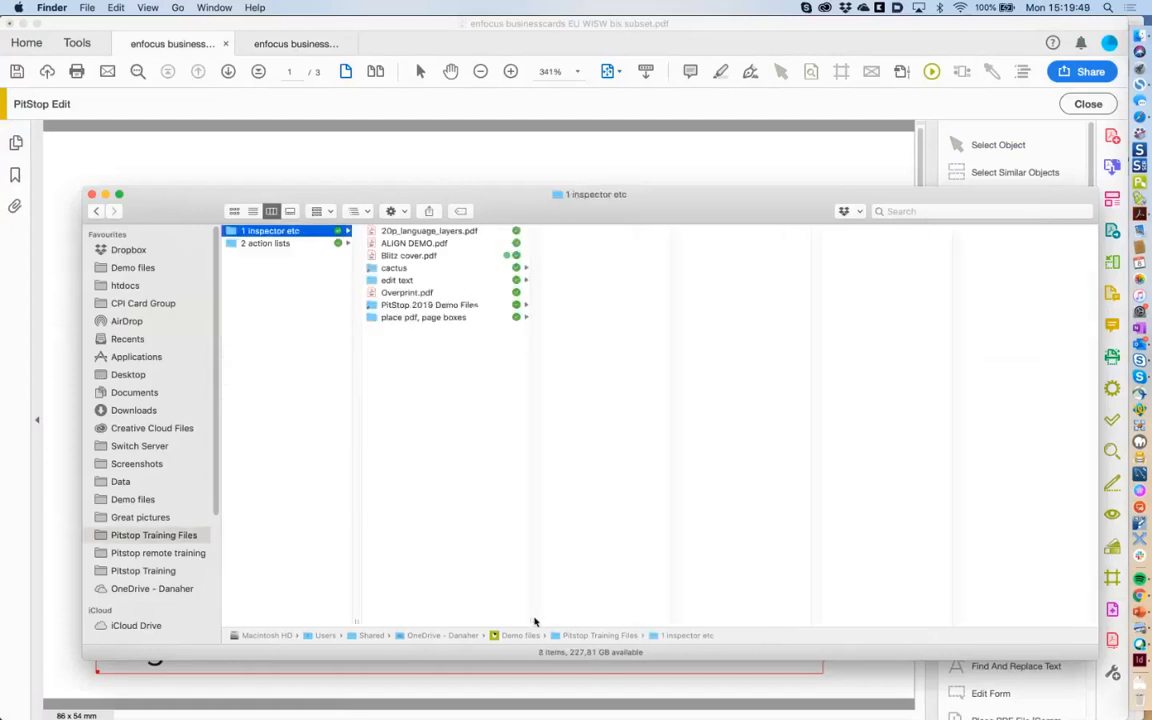
pyautogui.click(447, 304)
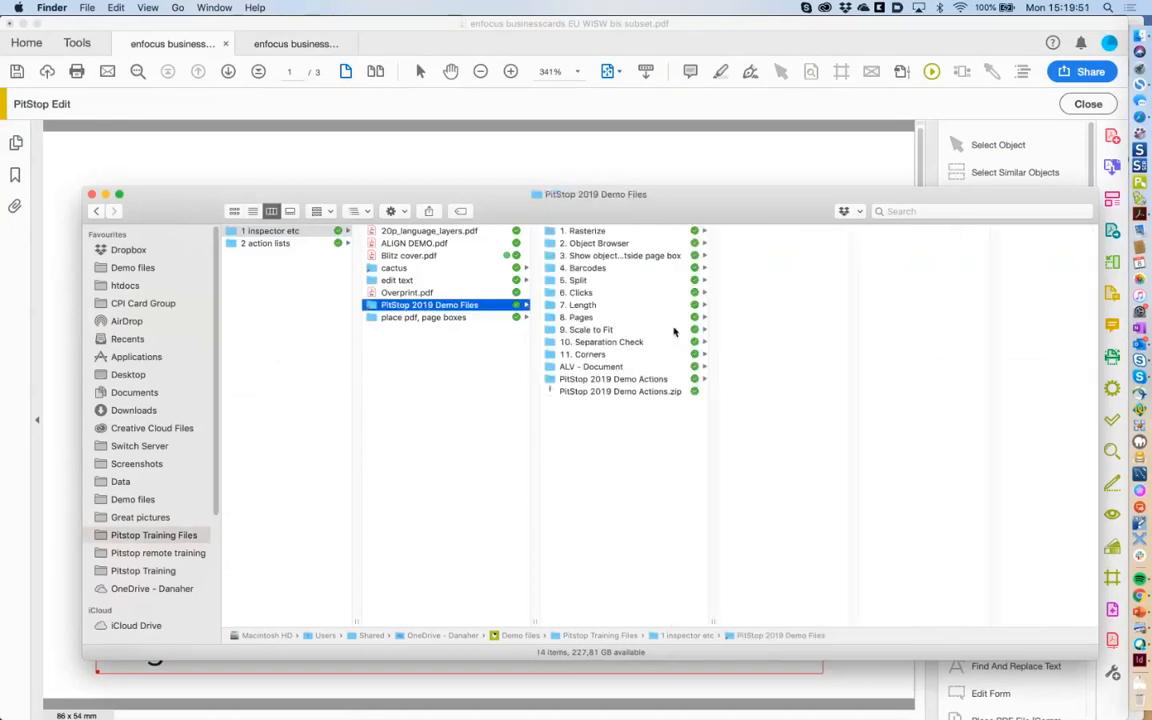
pyautogui.click(630, 256)
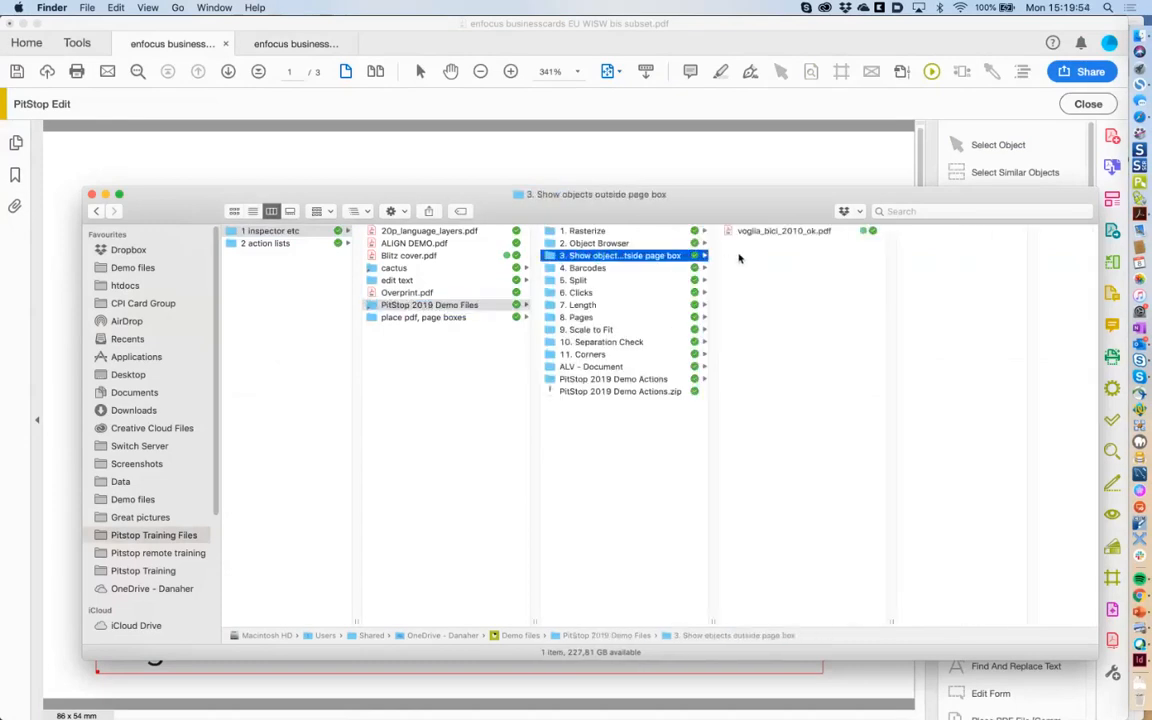
pyautogui.click(745, 240)
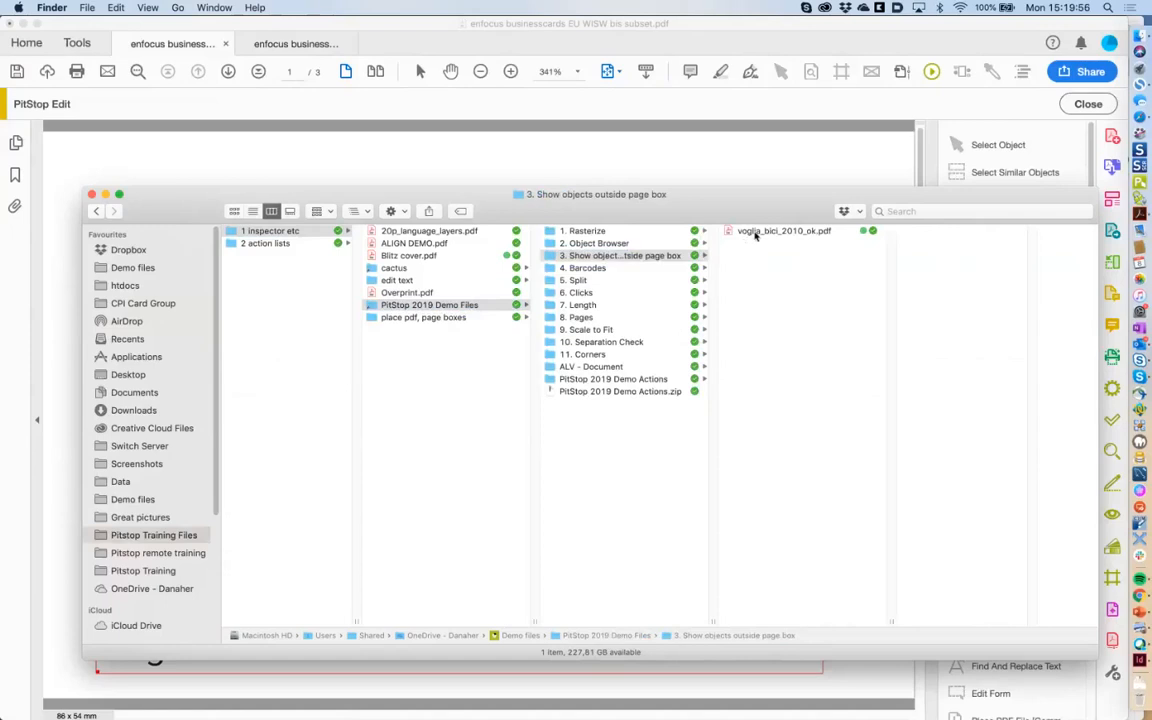
pyautogui.click(757, 232)
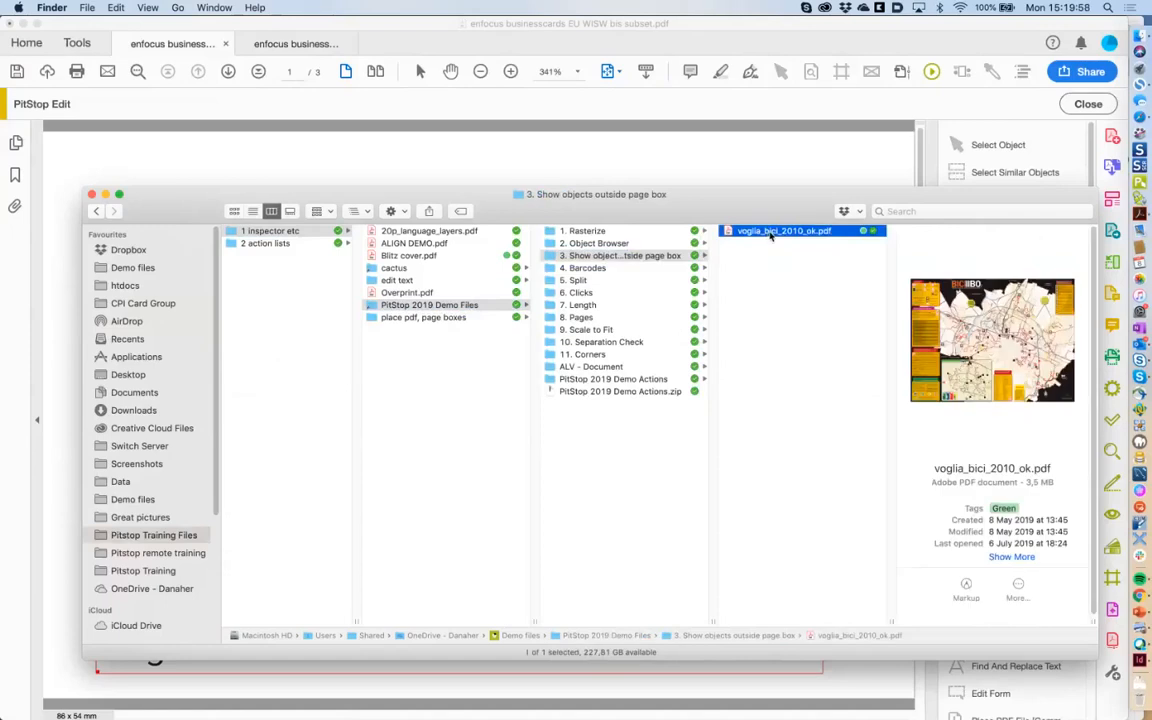
pyautogui.doubleClick(770, 232)
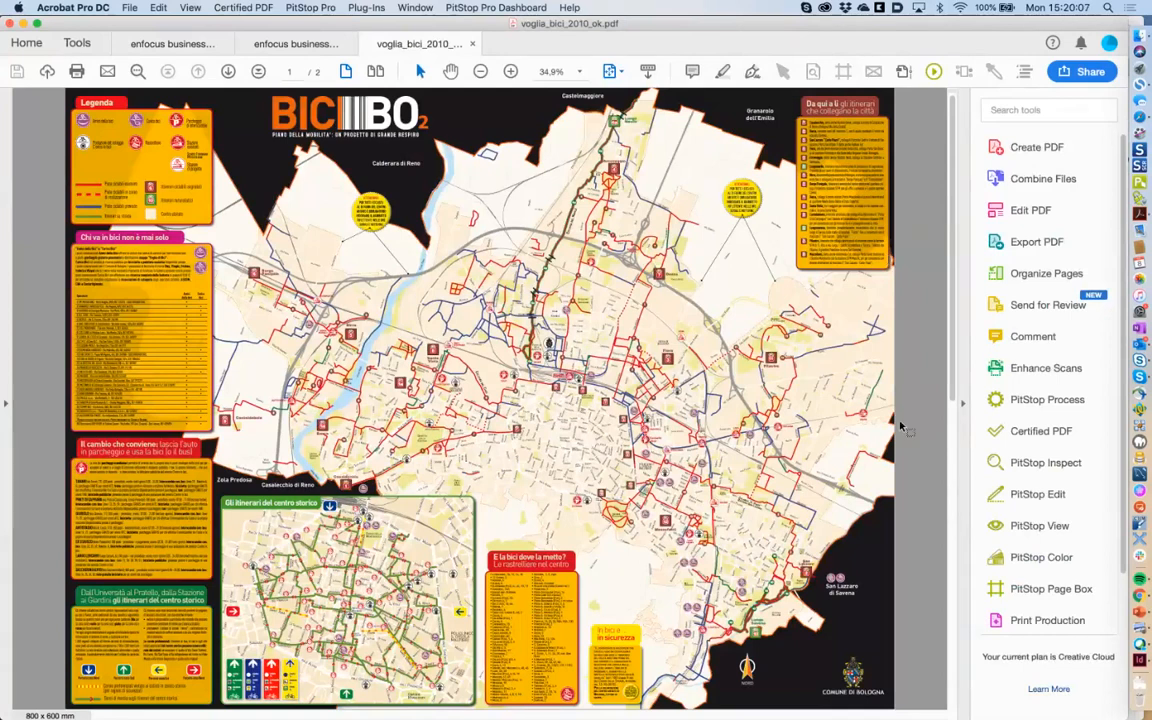
# Show the bicycle map in wireframe with PitStop View's Show Objects Outside Page Box enabled.
pyautogui.click(873, 72)
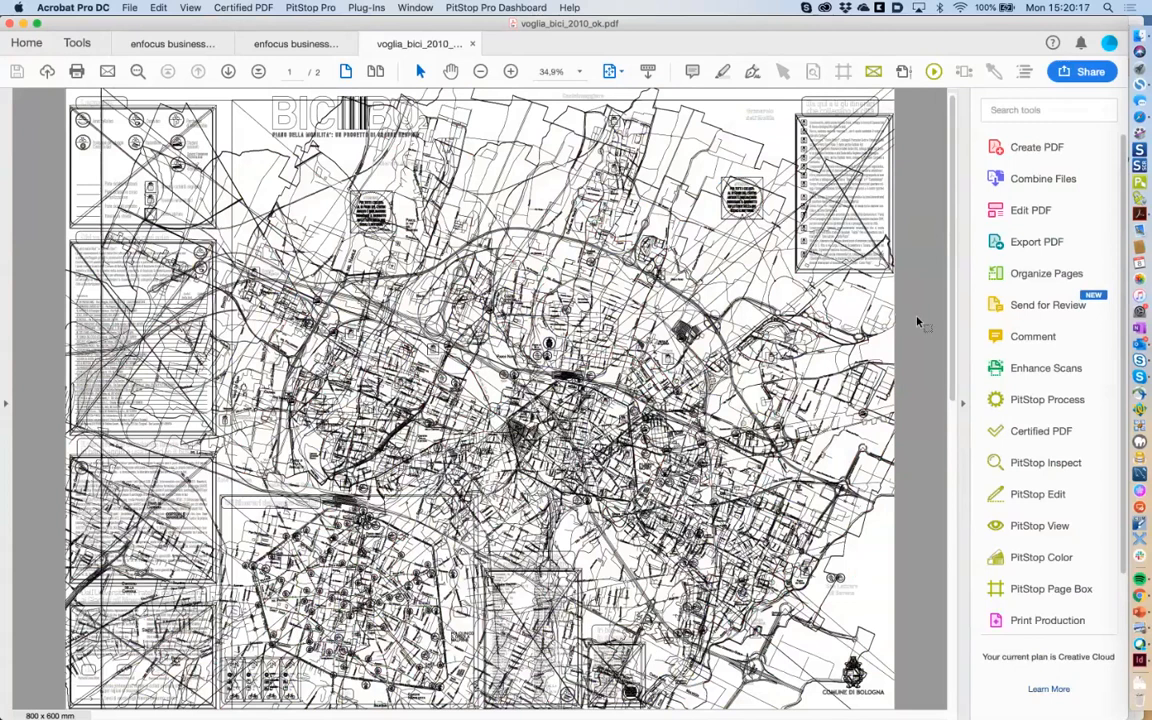
pyautogui.click(1024, 521)
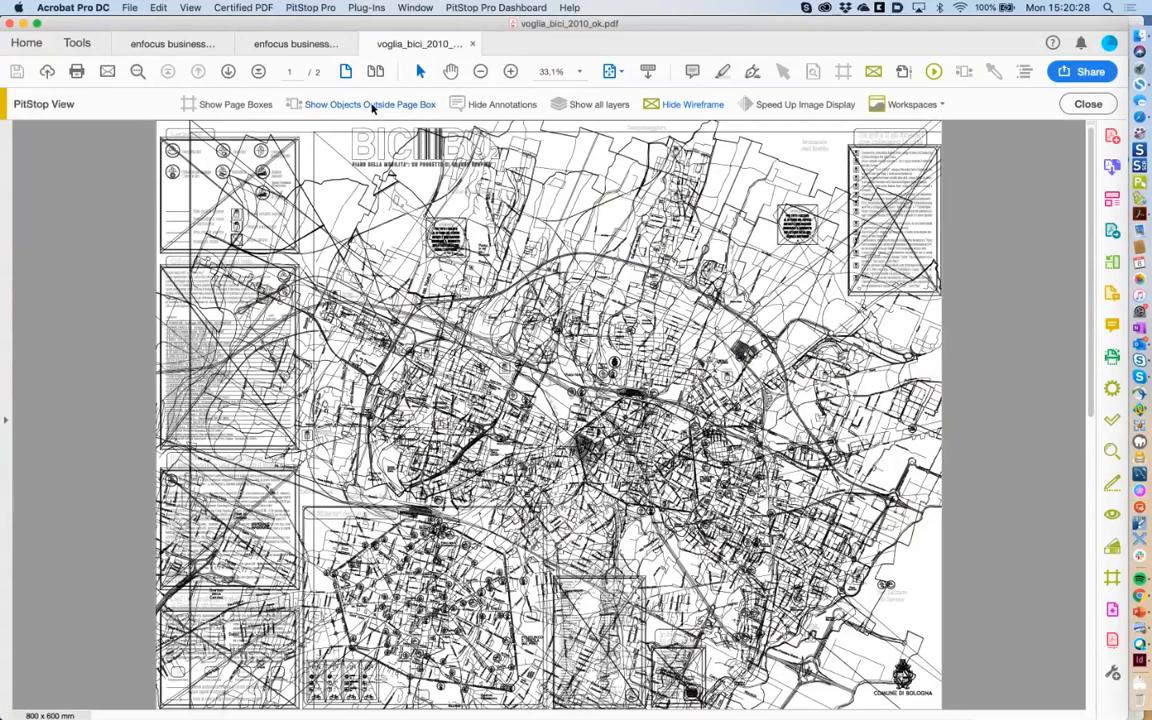
pyautogui.click(372, 108)
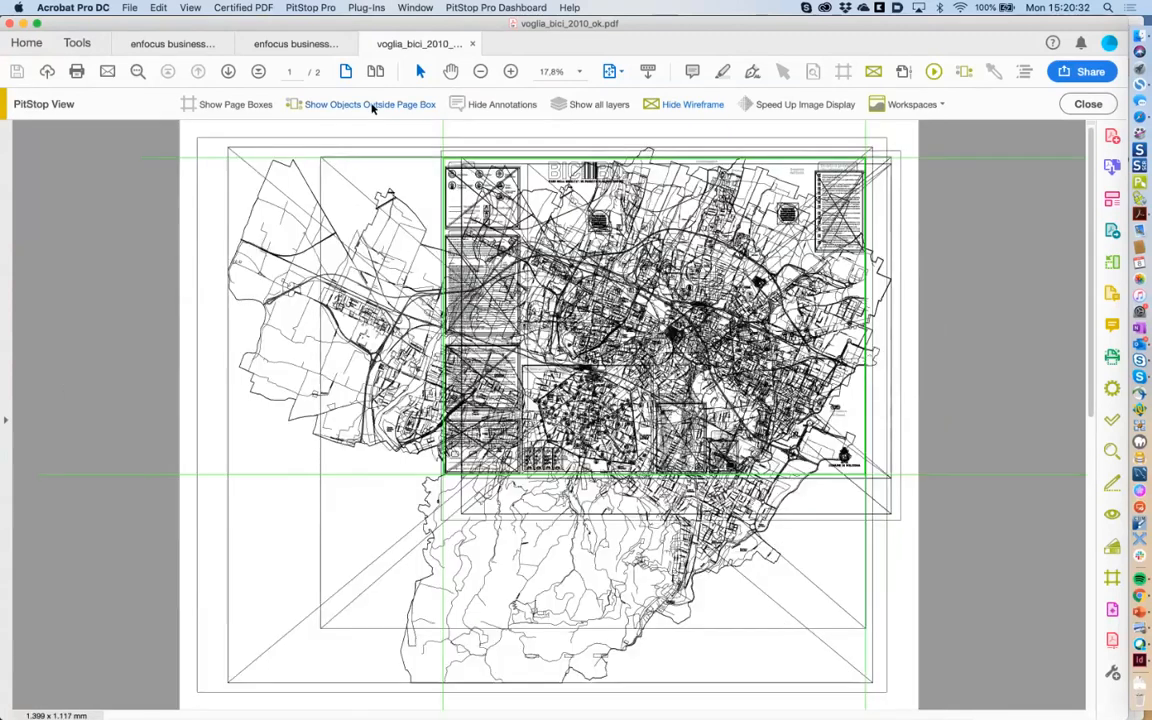
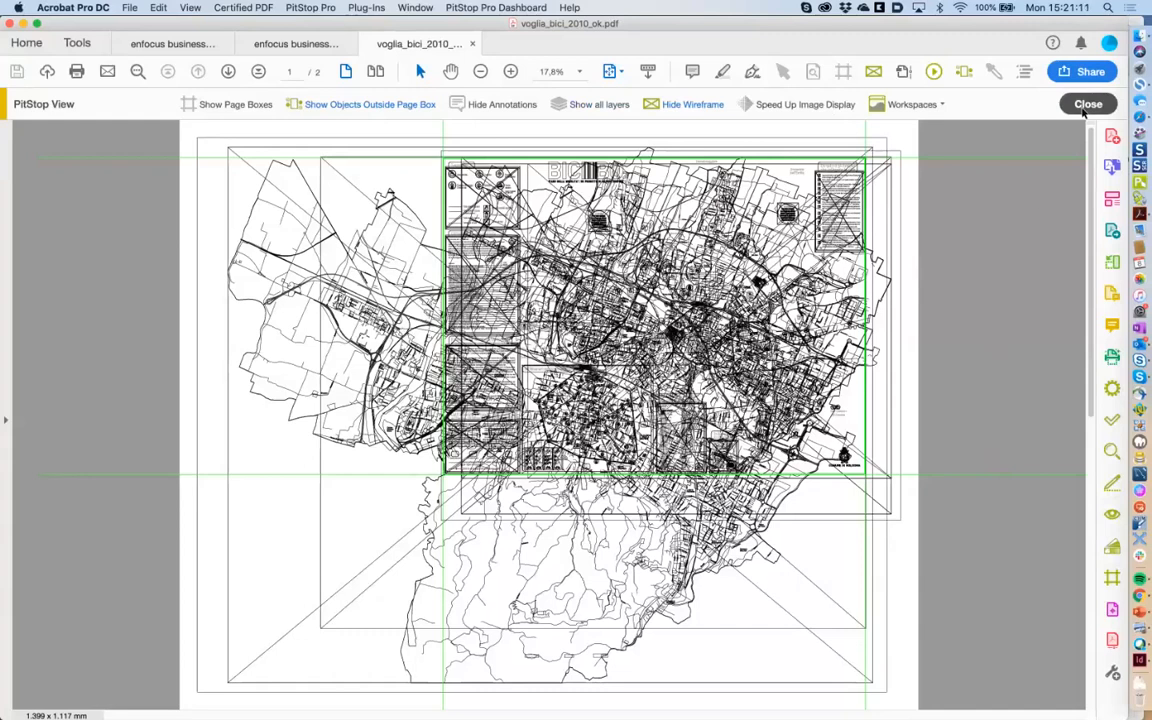
# Leave PitStop View and close the bicycle map and both business cards PDFs without saving.
pyautogui.click(1083, 108)
pyautogui.press('super+Tab')
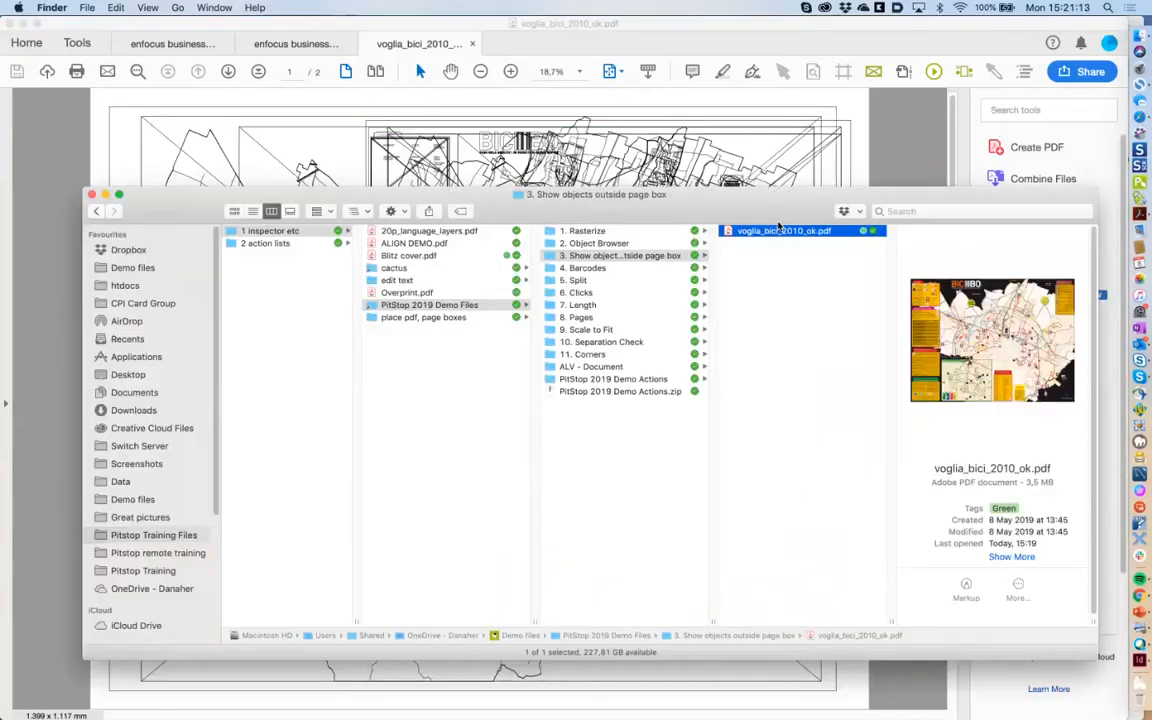
pyautogui.click(869, 142)
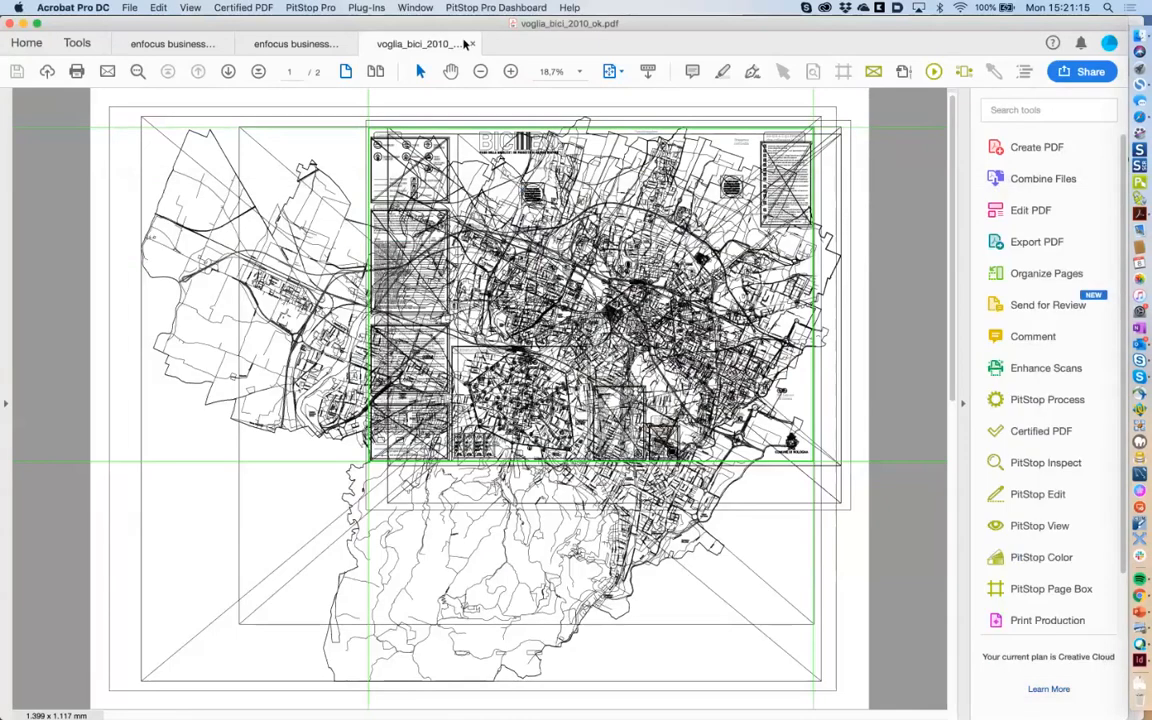
pyautogui.click(473, 45)
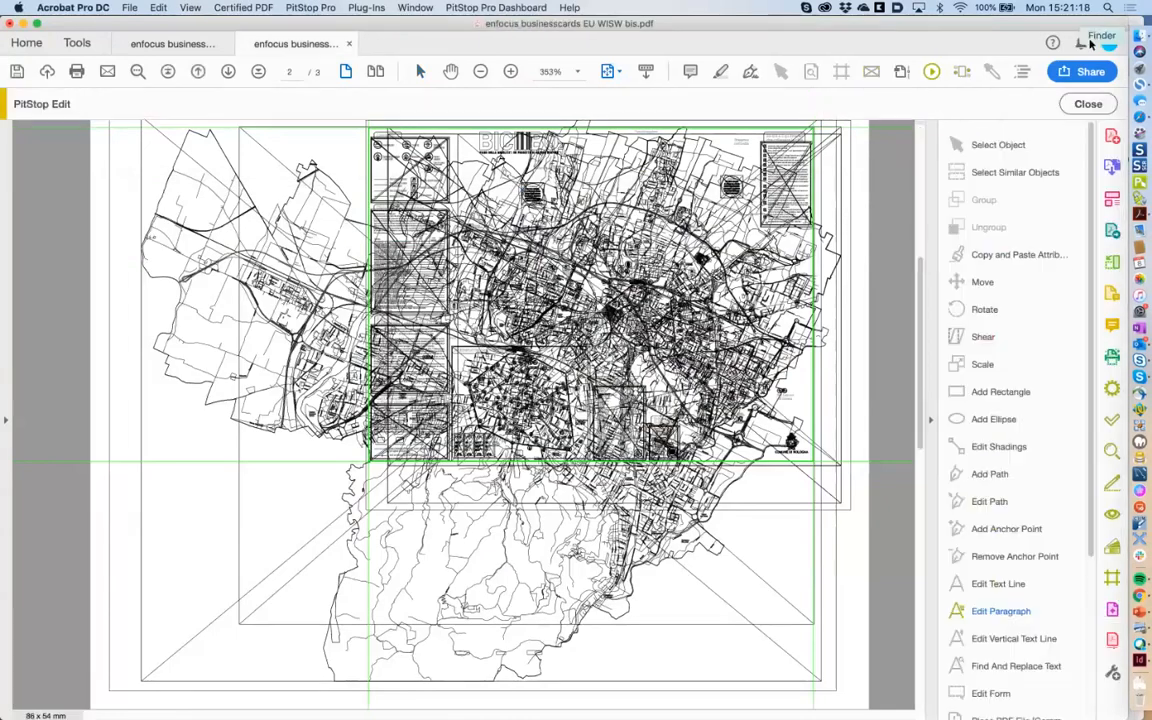
pyautogui.click(349, 44)
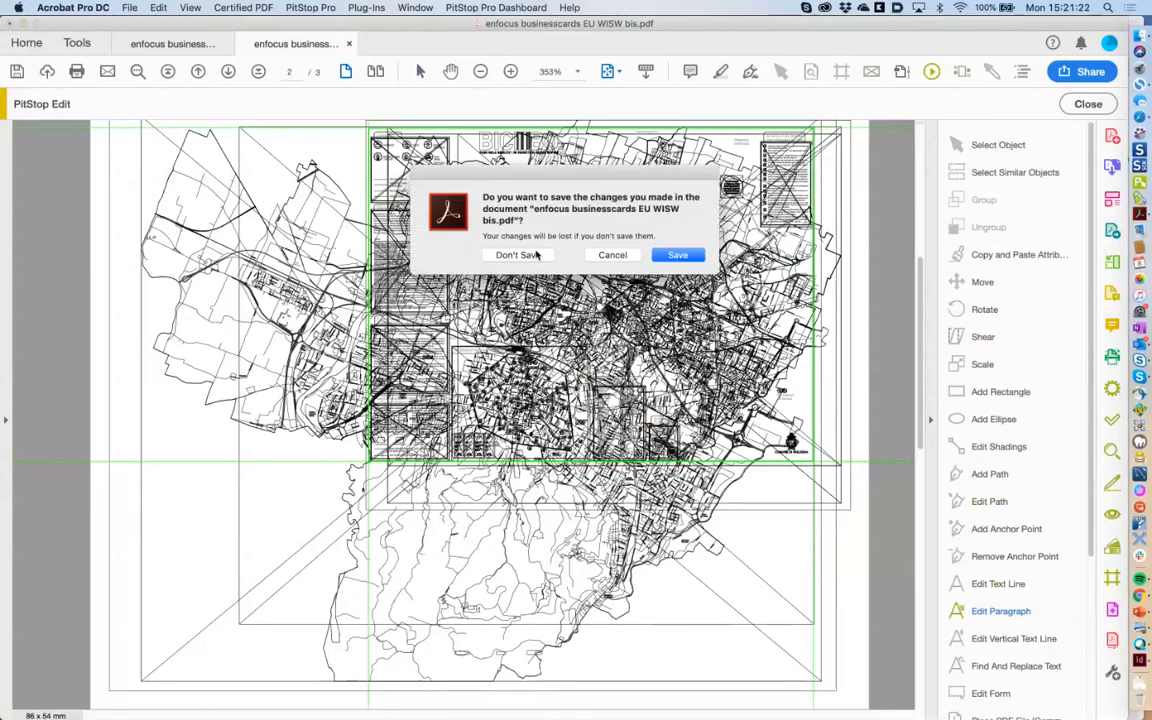
pyautogui.click(517, 255)
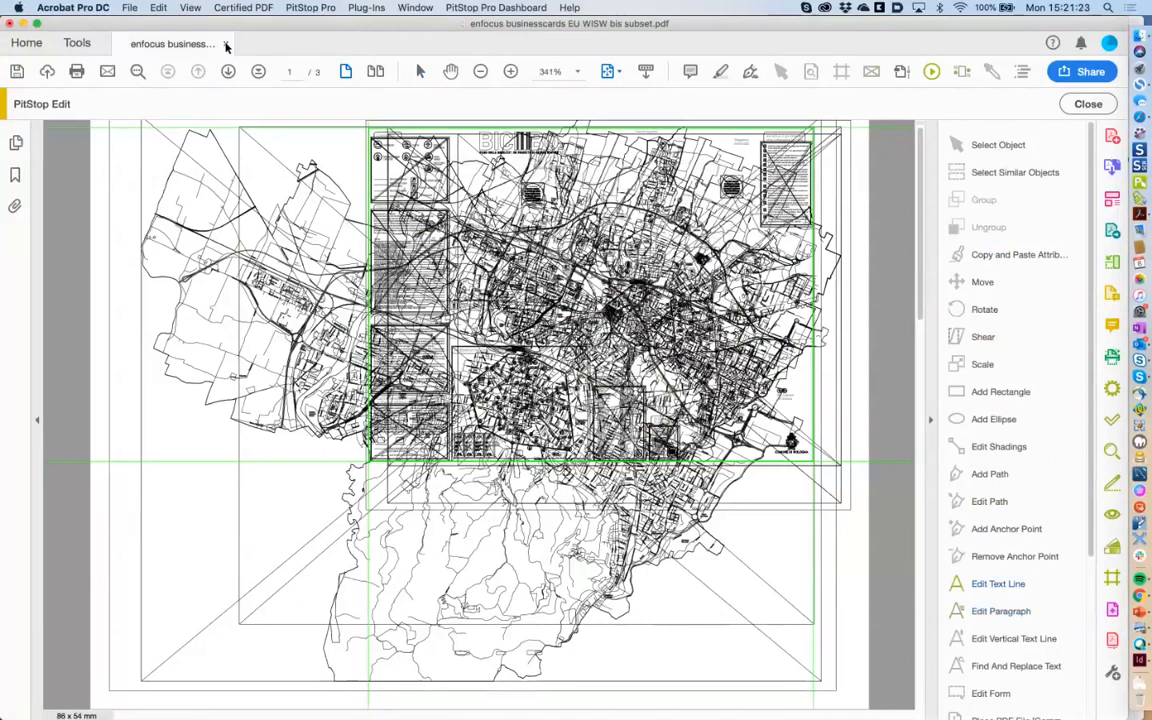
pyautogui.click(226, 44)
pyautogui.click(518, 255)
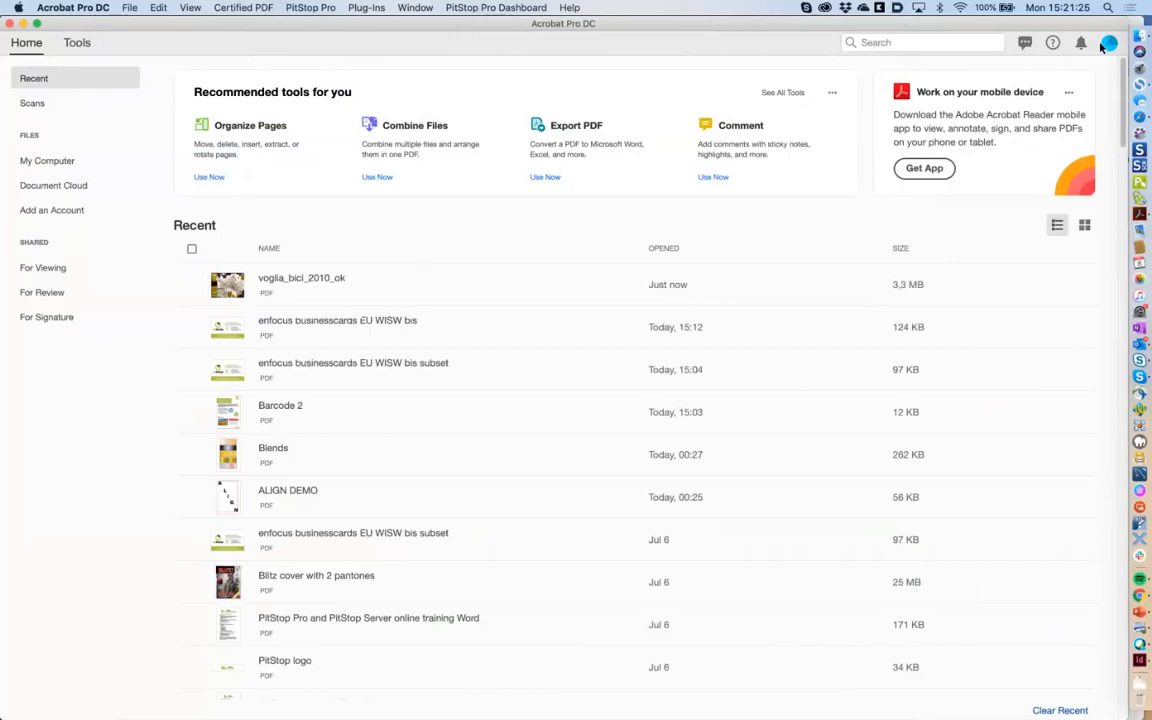
# Open cycle-code.pdf from the 2. Object Browser demo folder in Finder.
pyautogui.press('super+Tab')
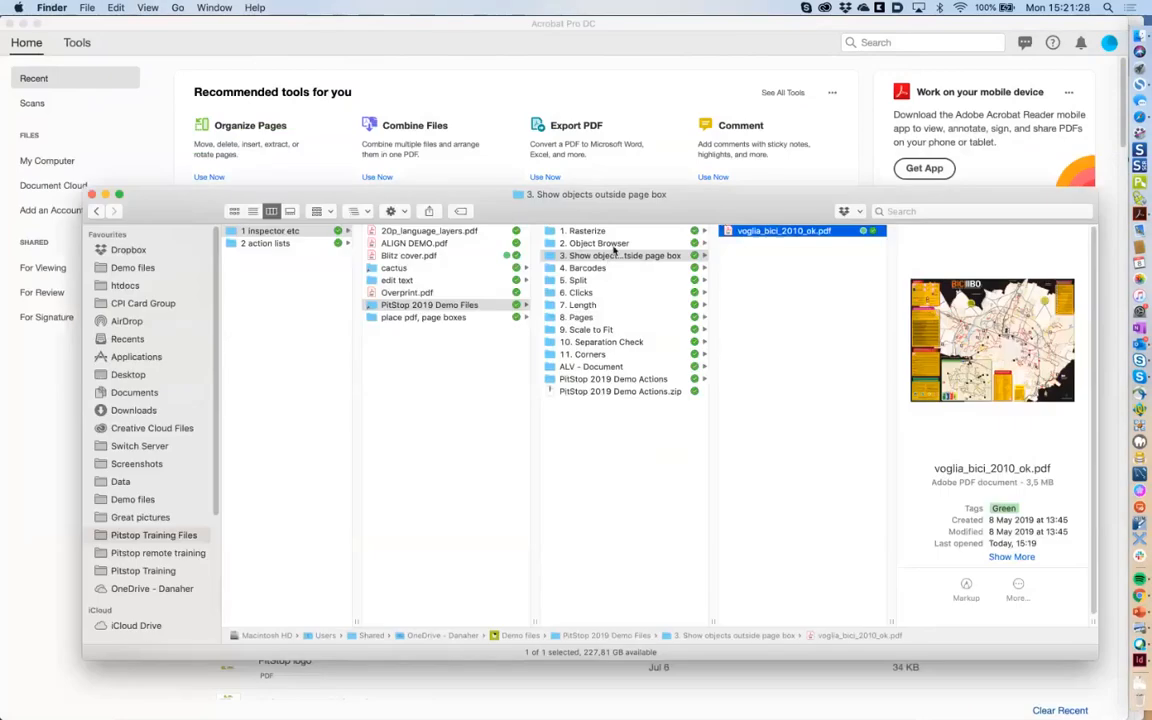
pyautogui.click(614, 244)
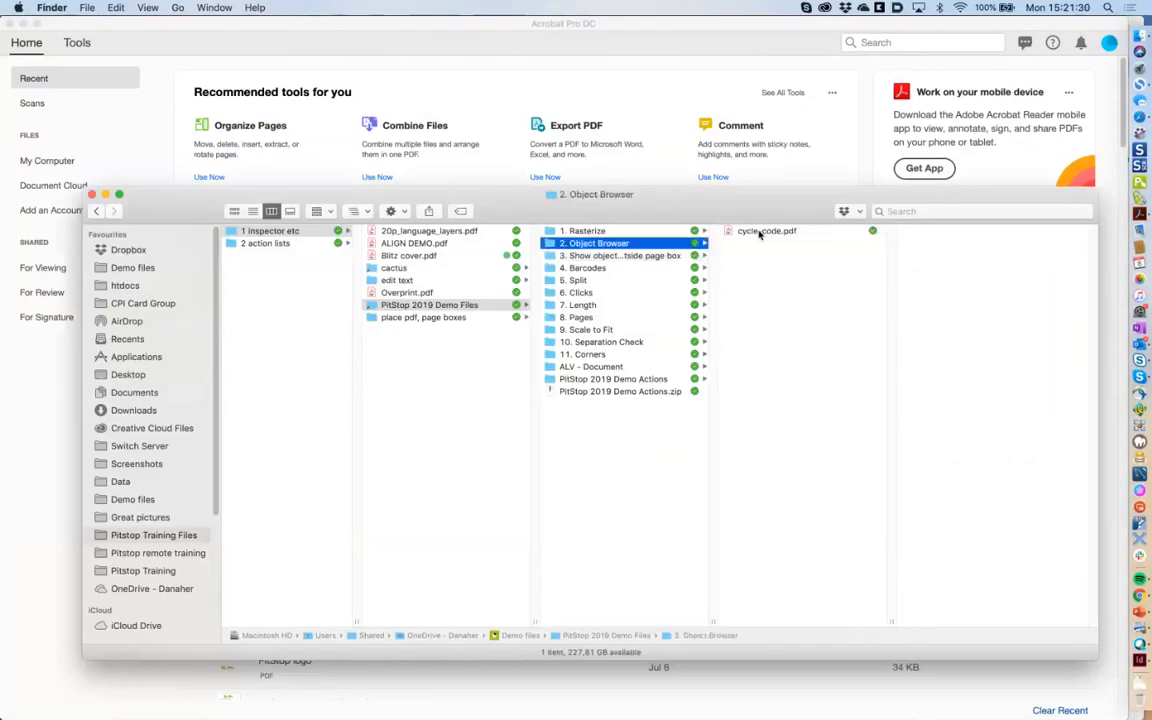
pyautogui.click(765, 232)
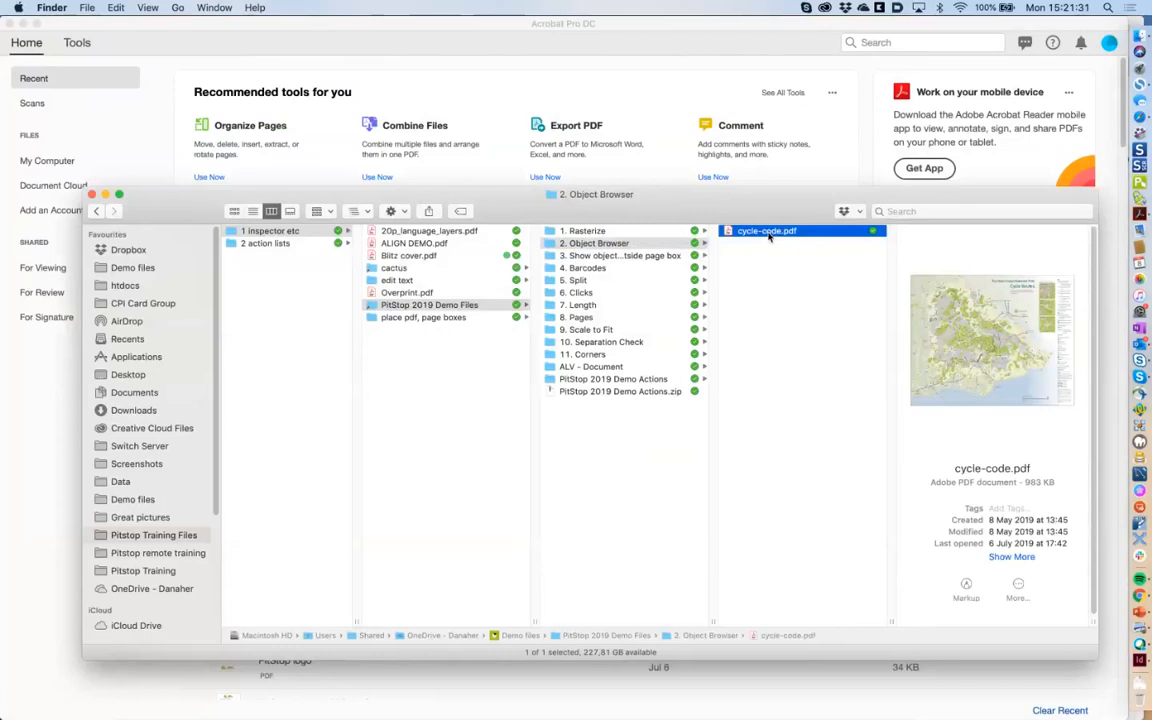
pyautogui.doubleClick(767, 232)
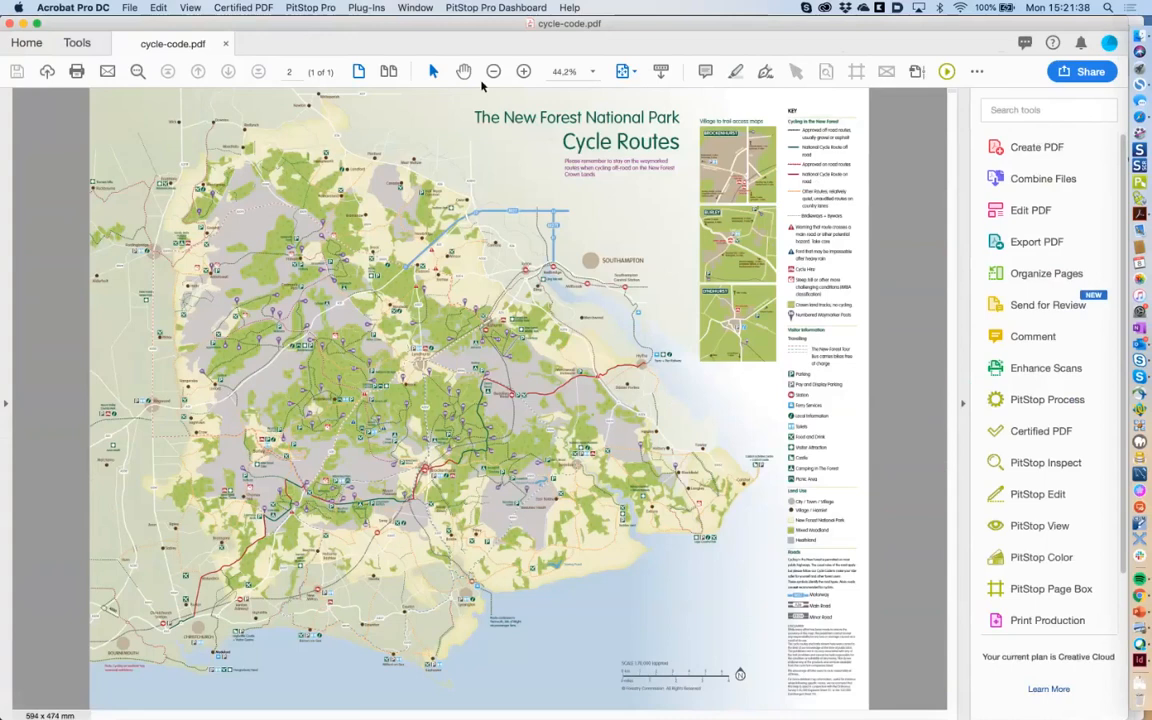
# Zoom the cycle map to 125% and select the woodland path near Hamptworth with PitStop Select Objects.
pyautogui.click(523, 72)
pyautogui.click(523, 72)
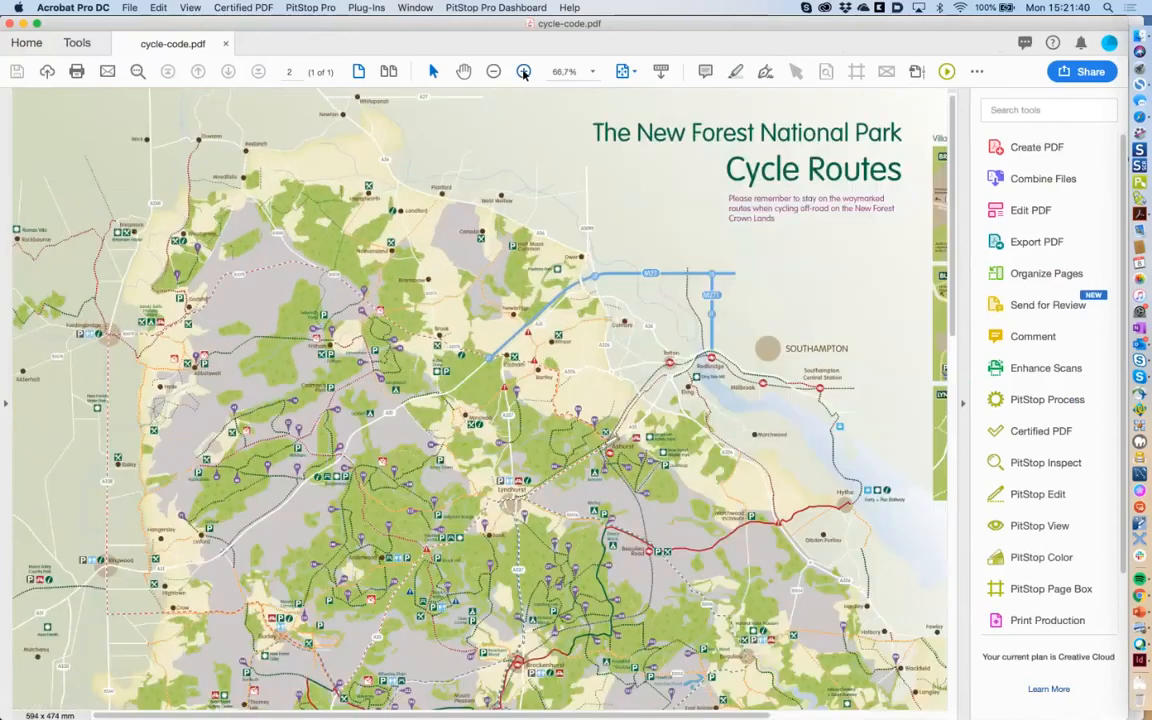
pyautogui.click(523, 72)
pyautogui.click(523, 72)
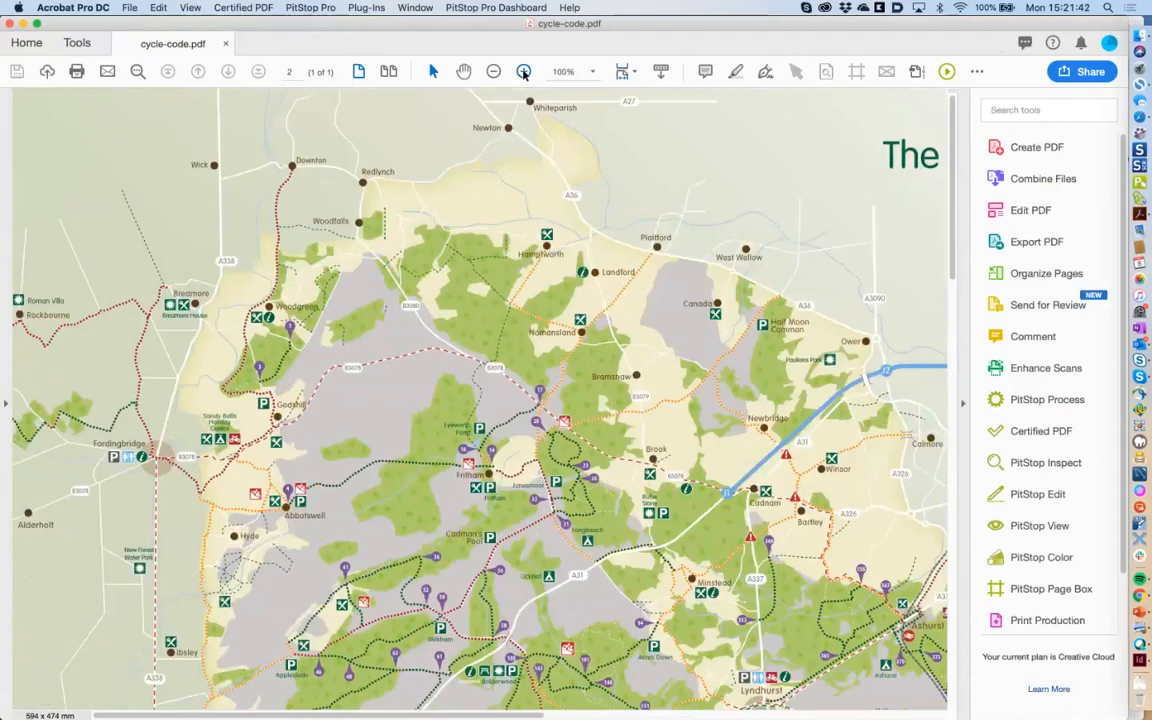
pyautogui.click(523, 72)
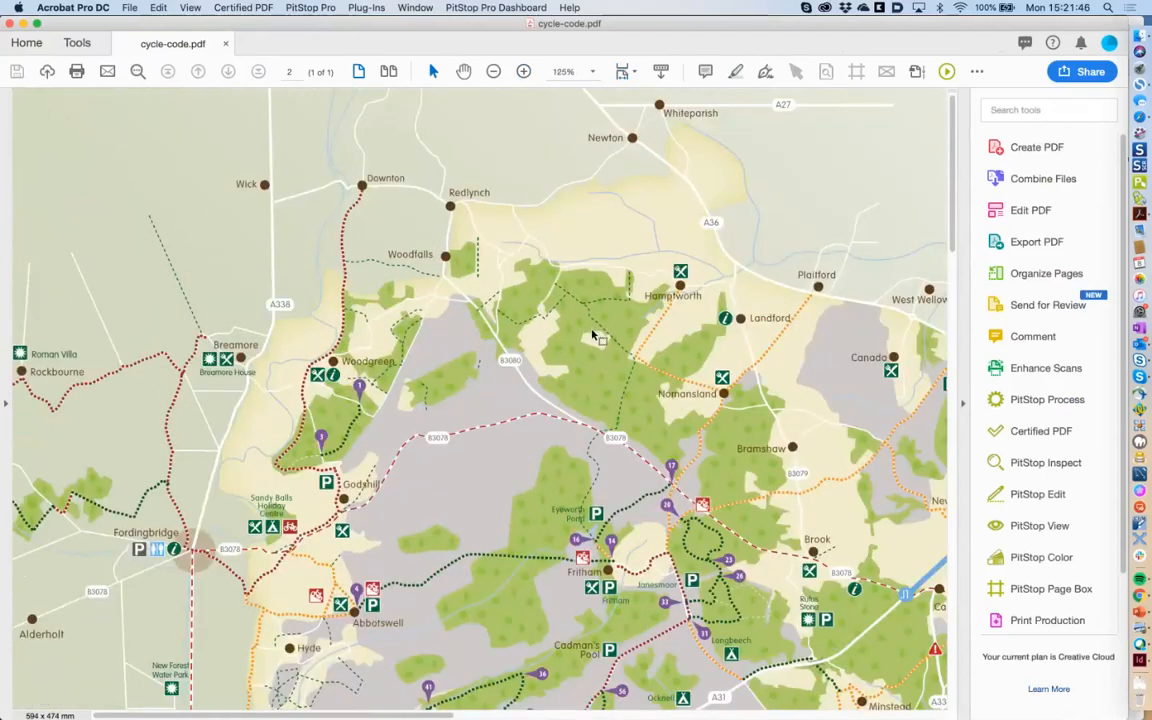
pyautogui.doubleClick(796, 71)
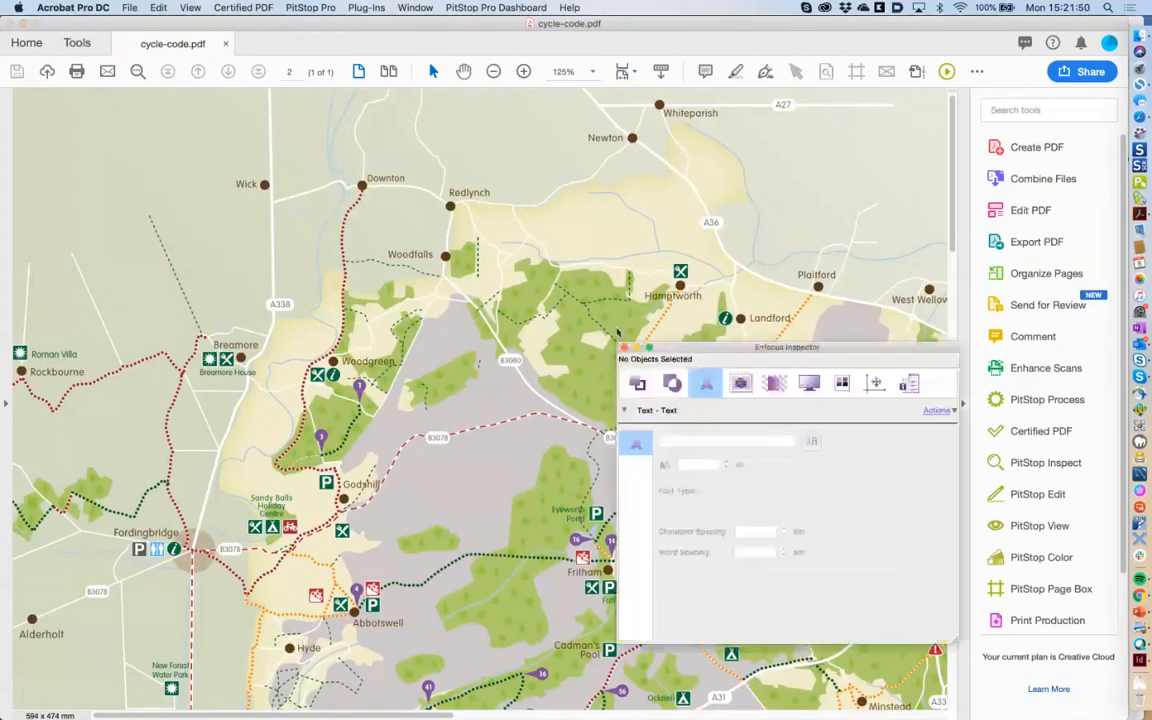
pyautogui.click(590, 376)
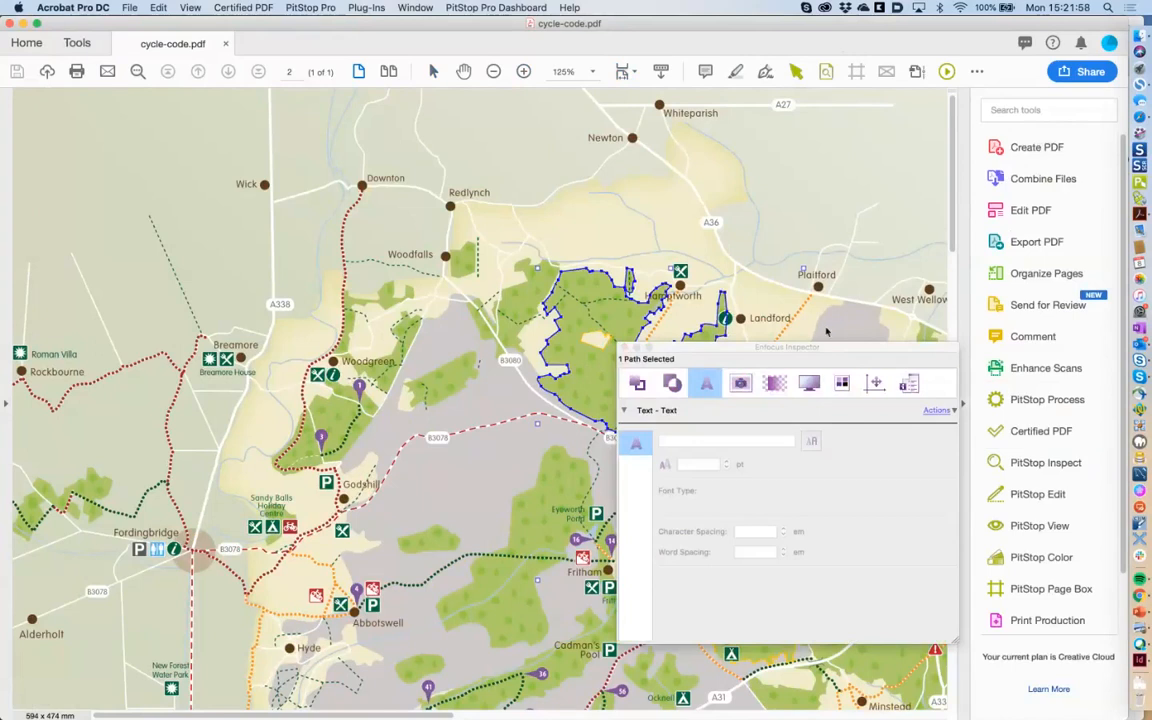
# Open PitStop's Object Browser listing the map's page objects.
pyautogui.click(323, 12)
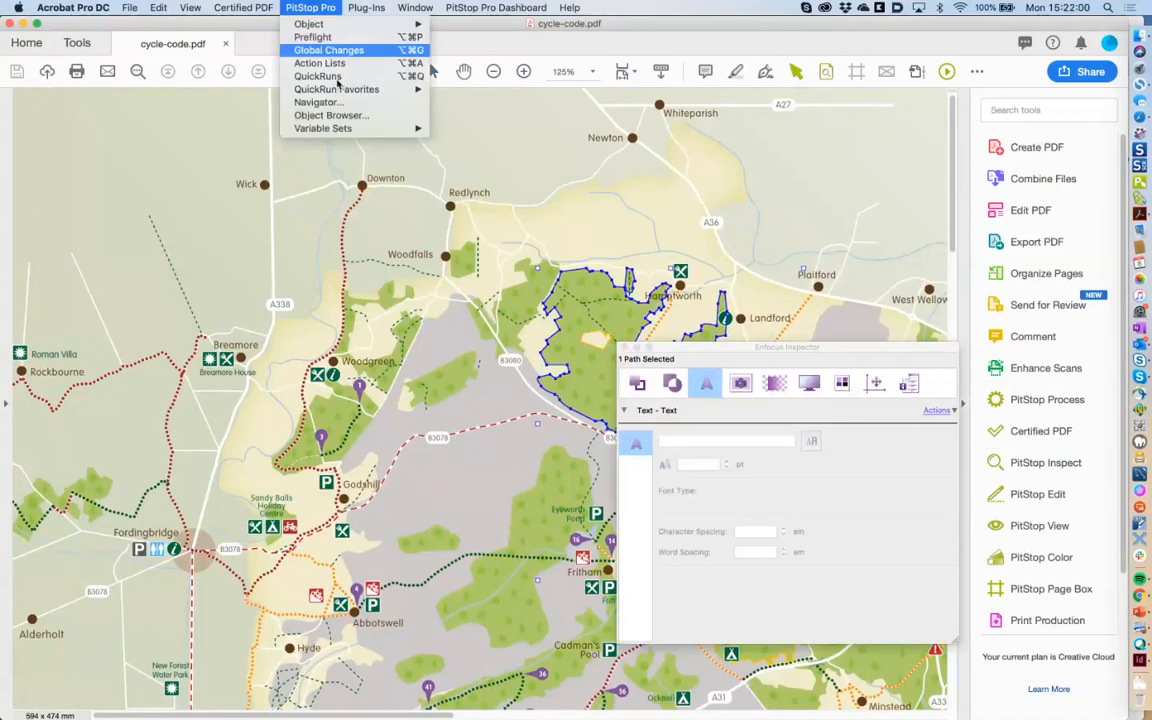
pyautogui.click(344, 115)
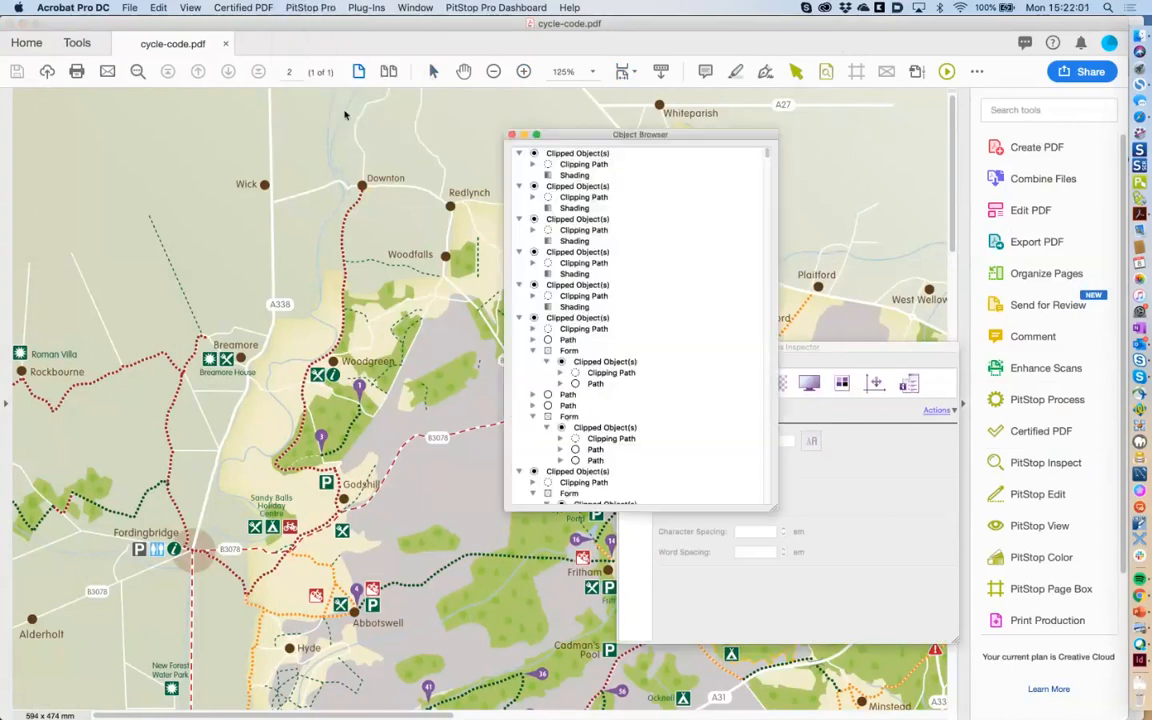
pyautogui.scroll(-5, 650, 319)
pyautogui.scroll(-5, 650, 319)
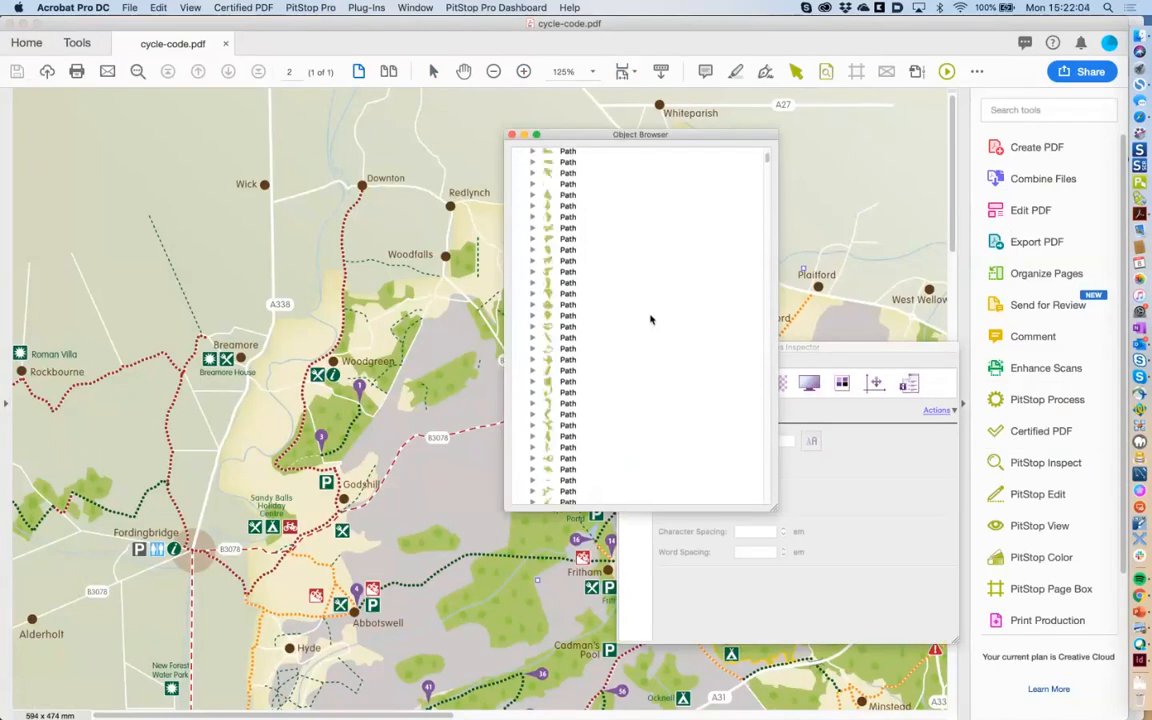
pyautogui.scroll(-5, 650, 319)
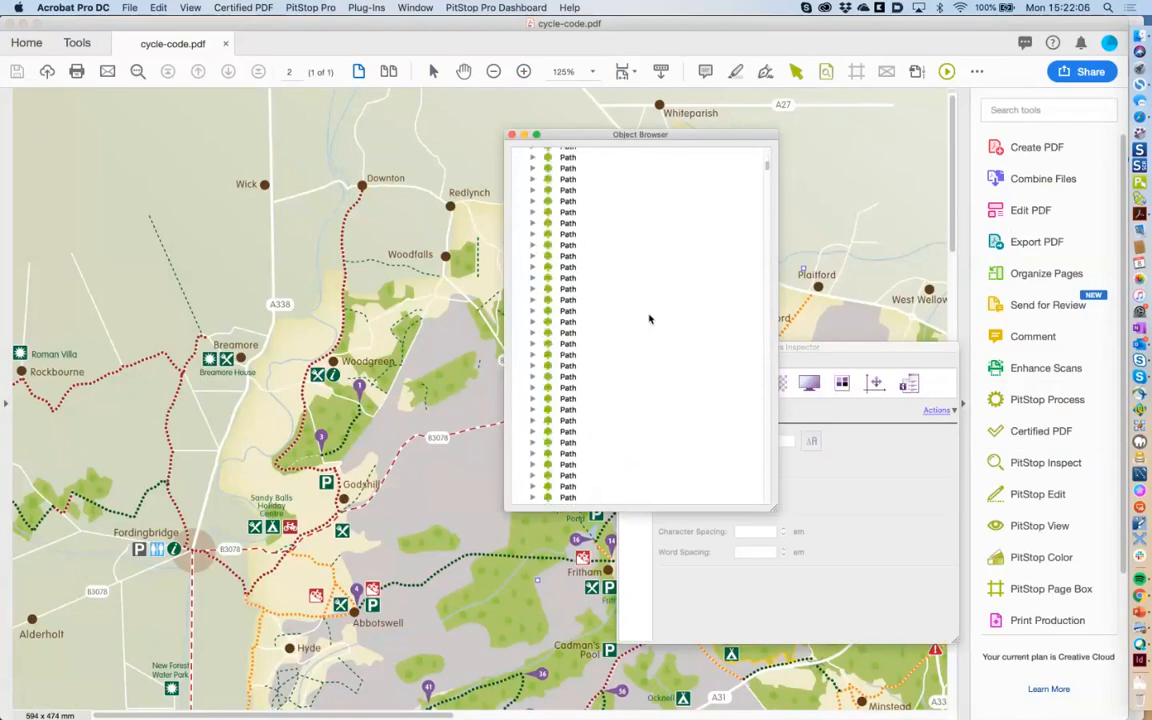
pyautogui.scroll(3, 640, 325)
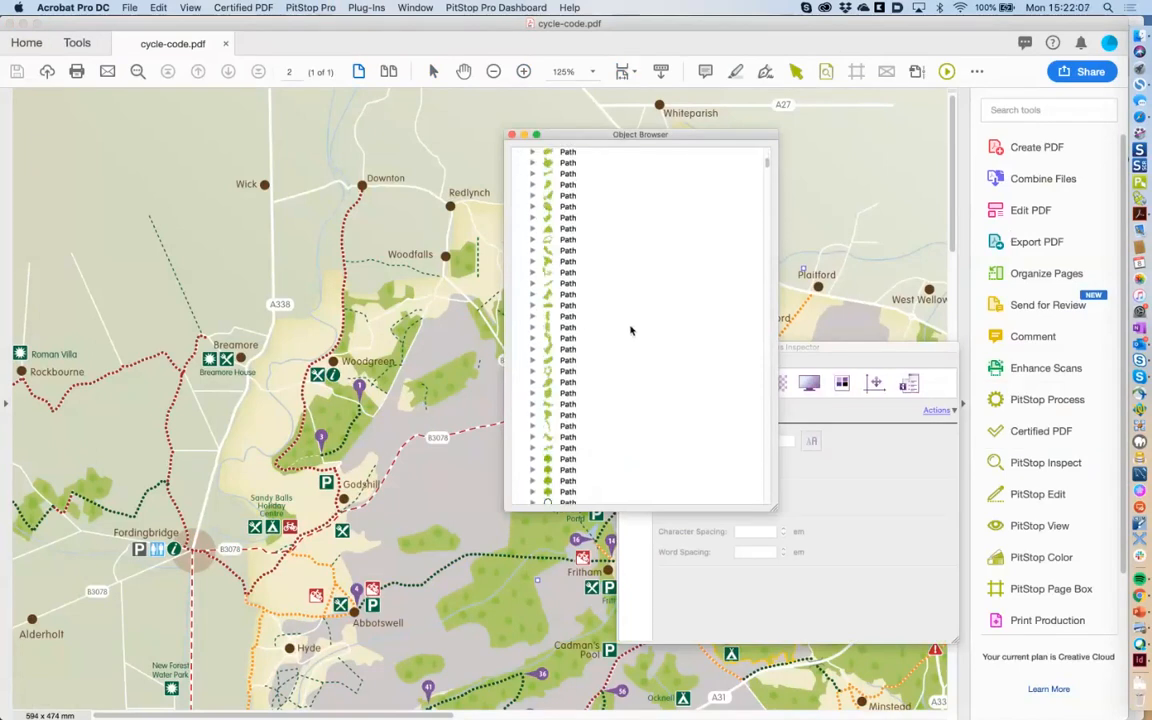
# Select all 906 tree-symbol Path entries in the Object Browser.
pyautogui.click(625, 405)
pyautogui.scroll(-5, 625, 406)
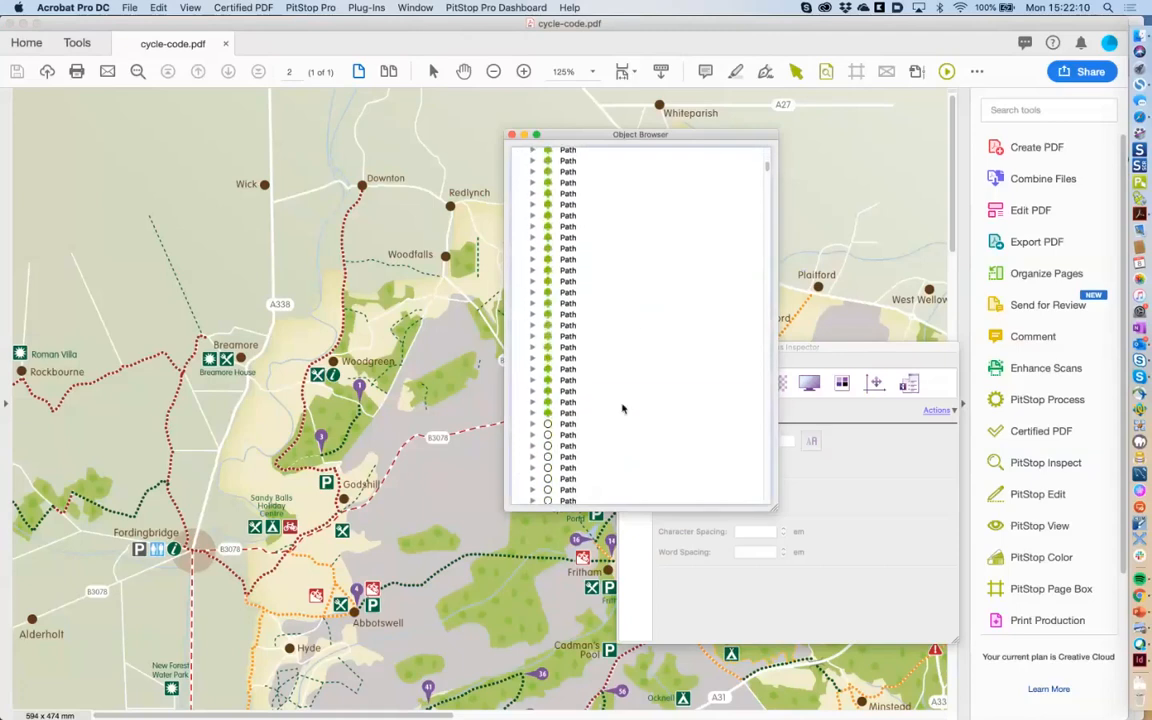
pyautogui.keyDown('shift'); pyautogui.click(603, 405); pyautogui.keyUp('shift')
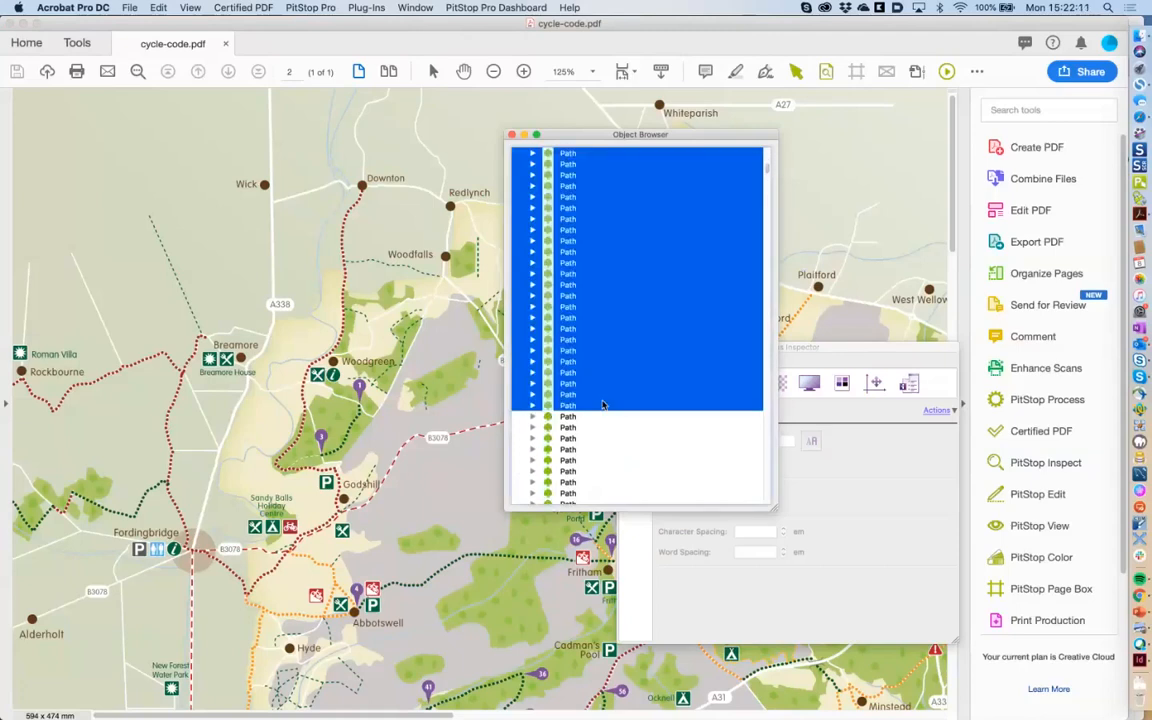
pyautogui.scroll(-3, 605, 406)
pyautogui.scroll(3, 606, 407)
pyautogui.scroll(-6, 607, 408)
pyautogui.scroll(-5, 607, 408)
pyautogui.scroll(-10, 608, 409)
pyautogui.scroll(-10, 607, 408)
pyautogui.scroll(-10, 607, 408)
pyautogui.scroll(-3, 607, 408)
pyautogui.scroll(1, 607, 408)
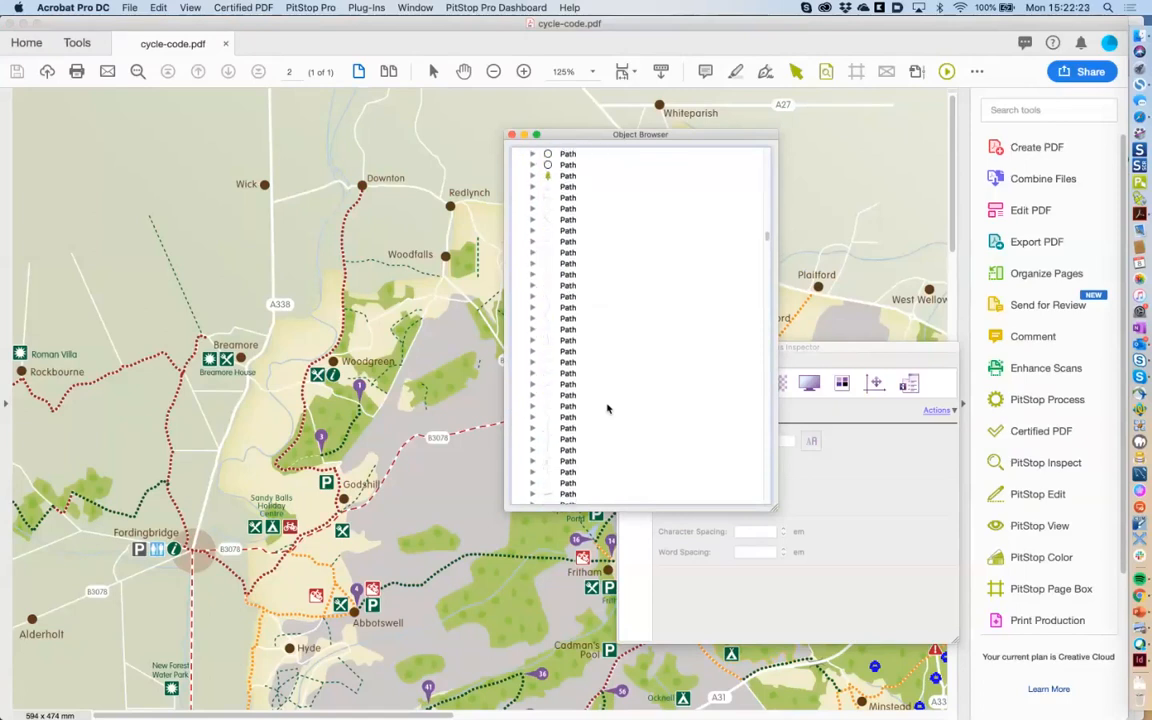
pyautogui.scroll(5, 607, 408)
pyautogui.keyDown('shift'); pyautogui.click(584, 271); pyautogui.keyUp('shift')
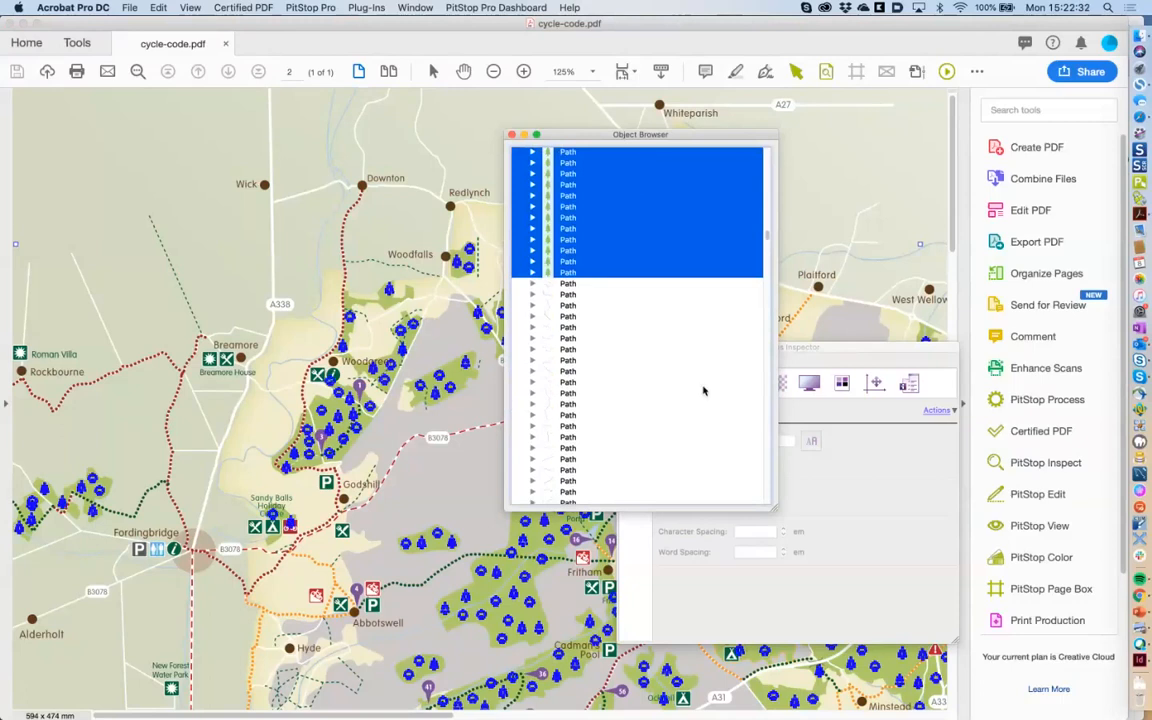
# Lower the trees' Green fill component to 6.54 in Fill and Stroke, then close the Object Browser.
pyautogui.click(820, 356)
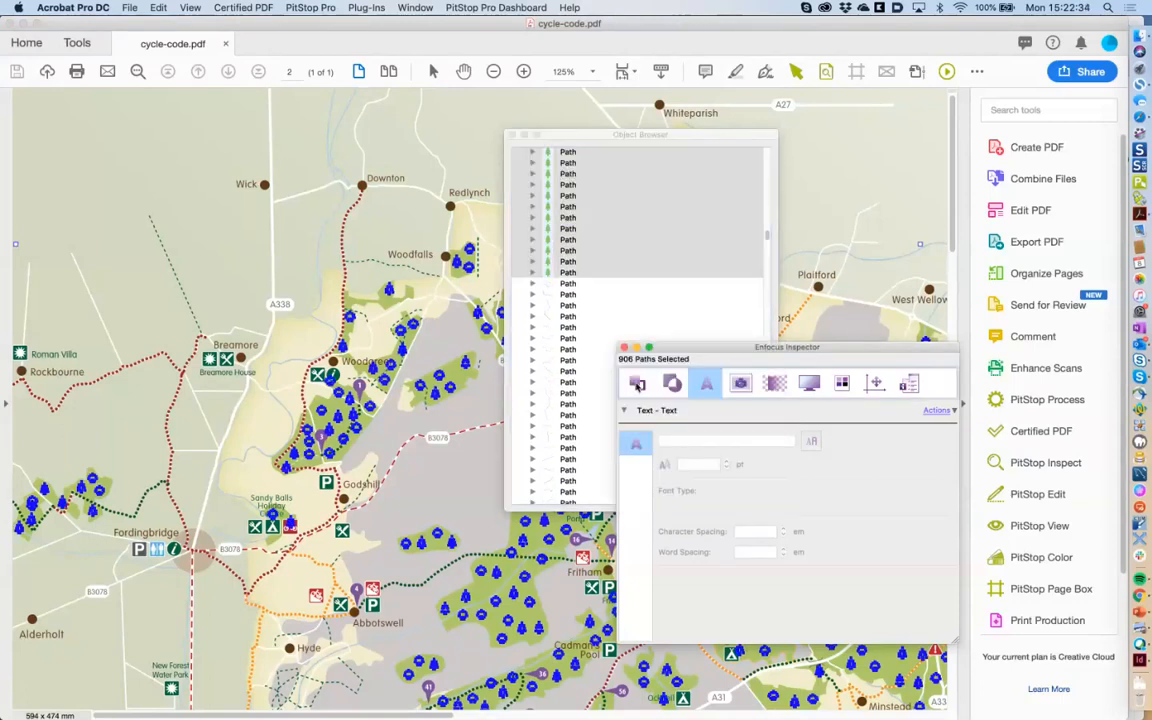
pyautogui.click(638, 384)
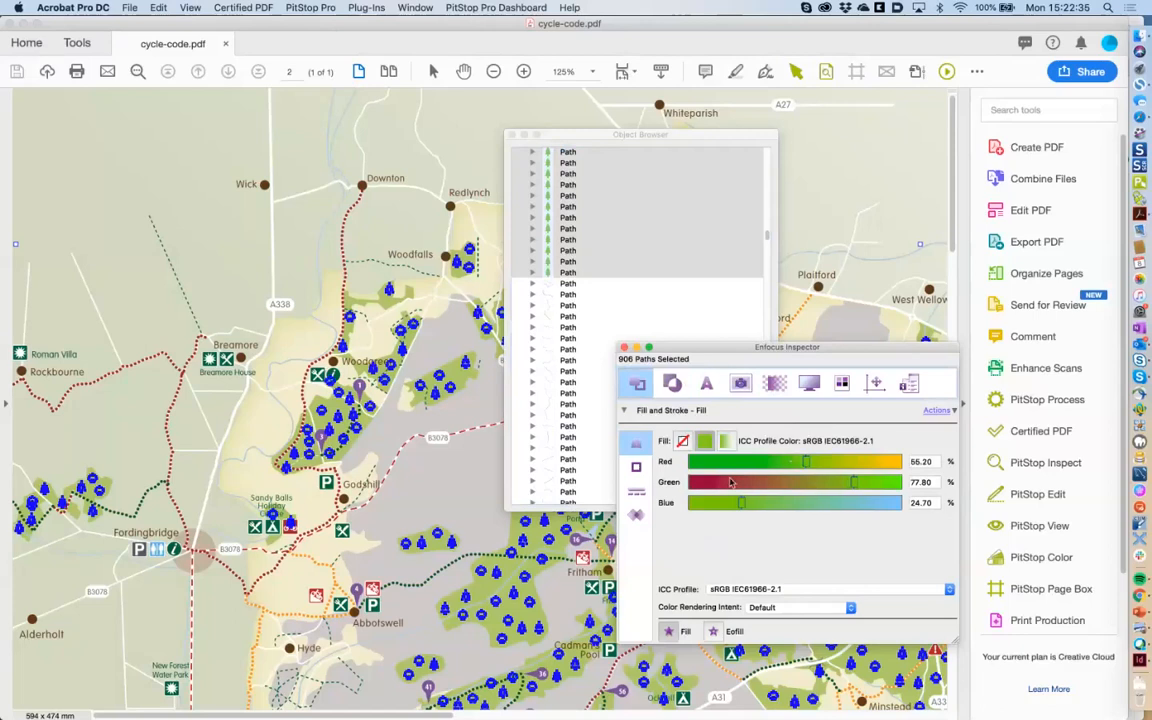
pyautogui.moveTo(731, 483); pyautogui.dragTo(711, 487)
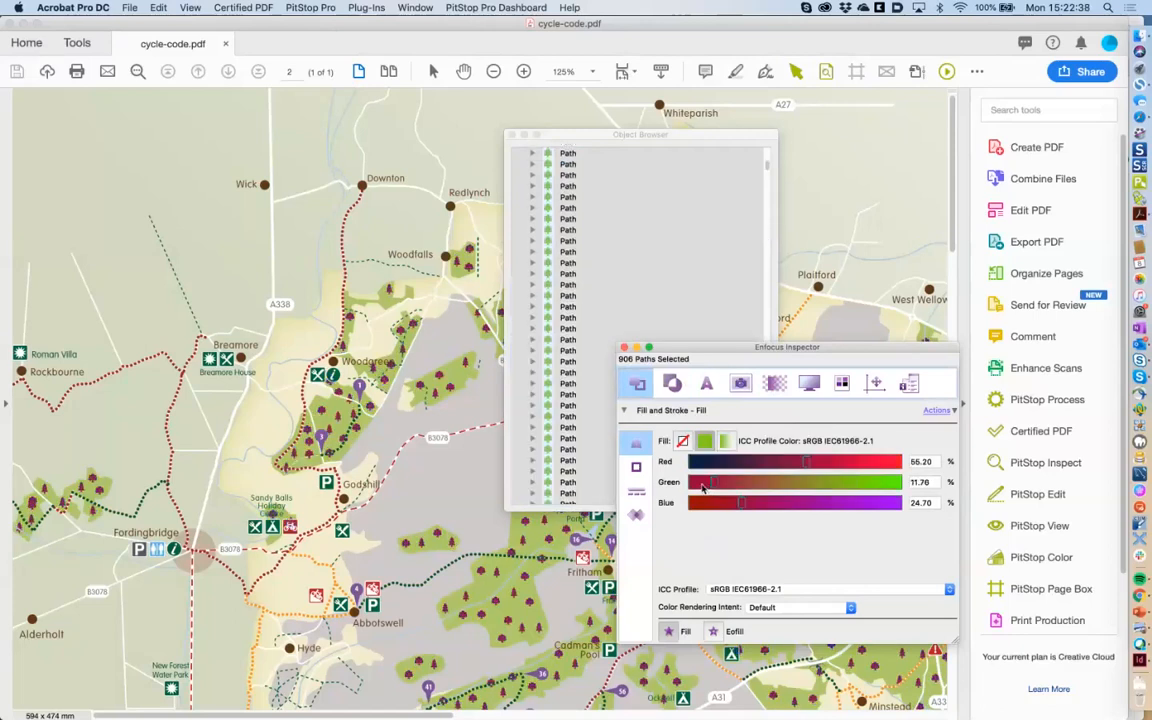
pyautogui.click(702, 485)
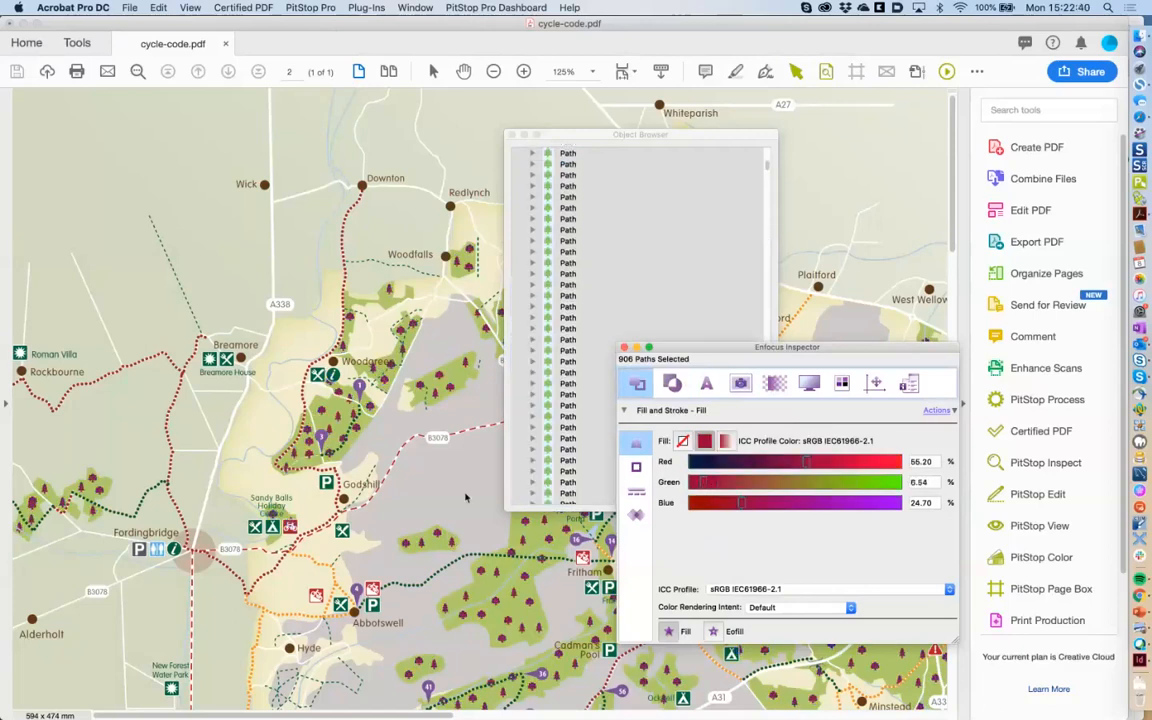
pyautogui.click(453, 514)
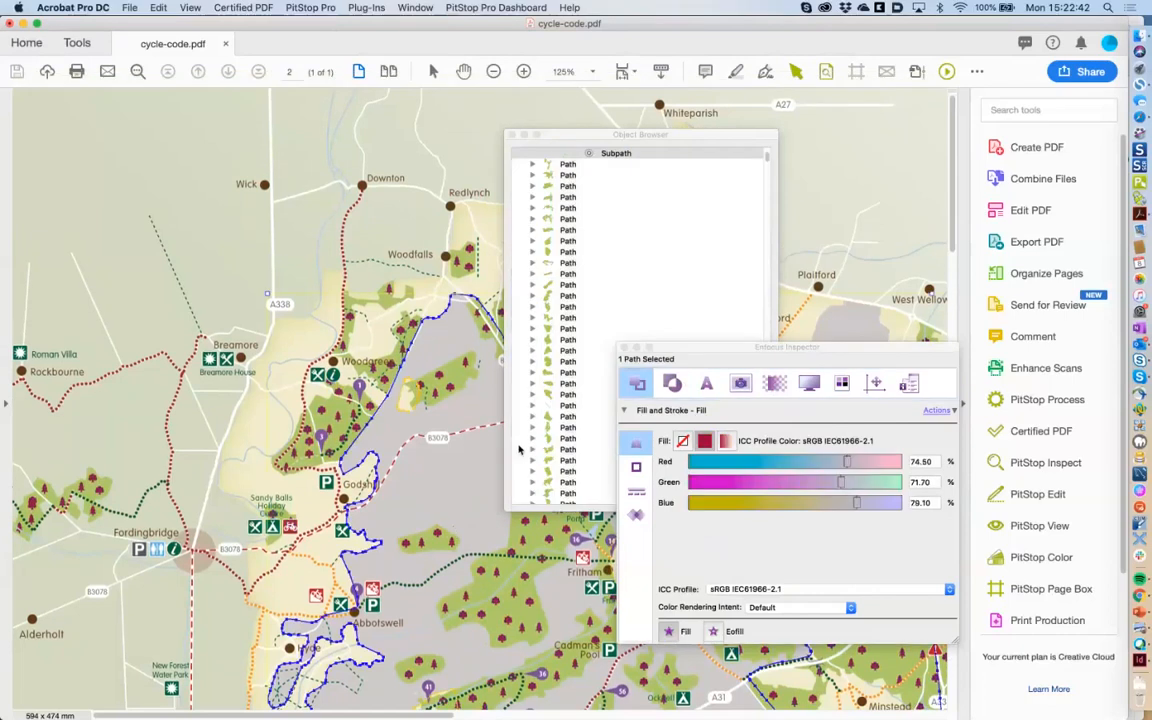
pyautogui.click(512, 134)
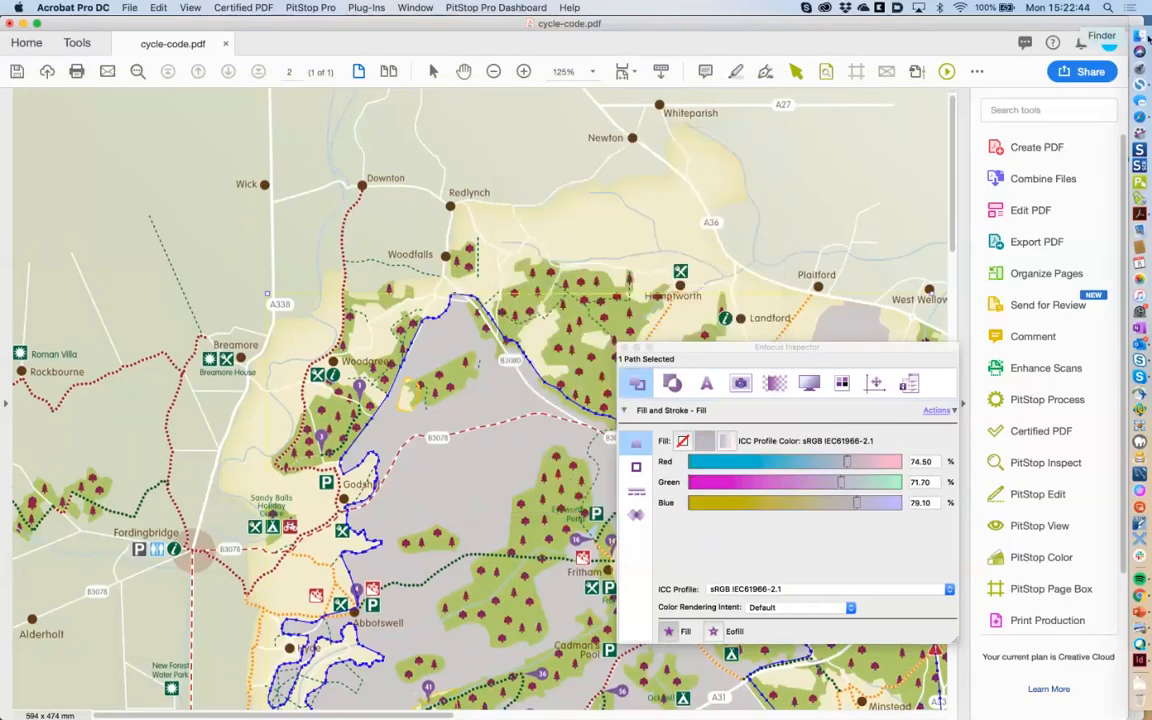
pyautogui.click(1143, 37)
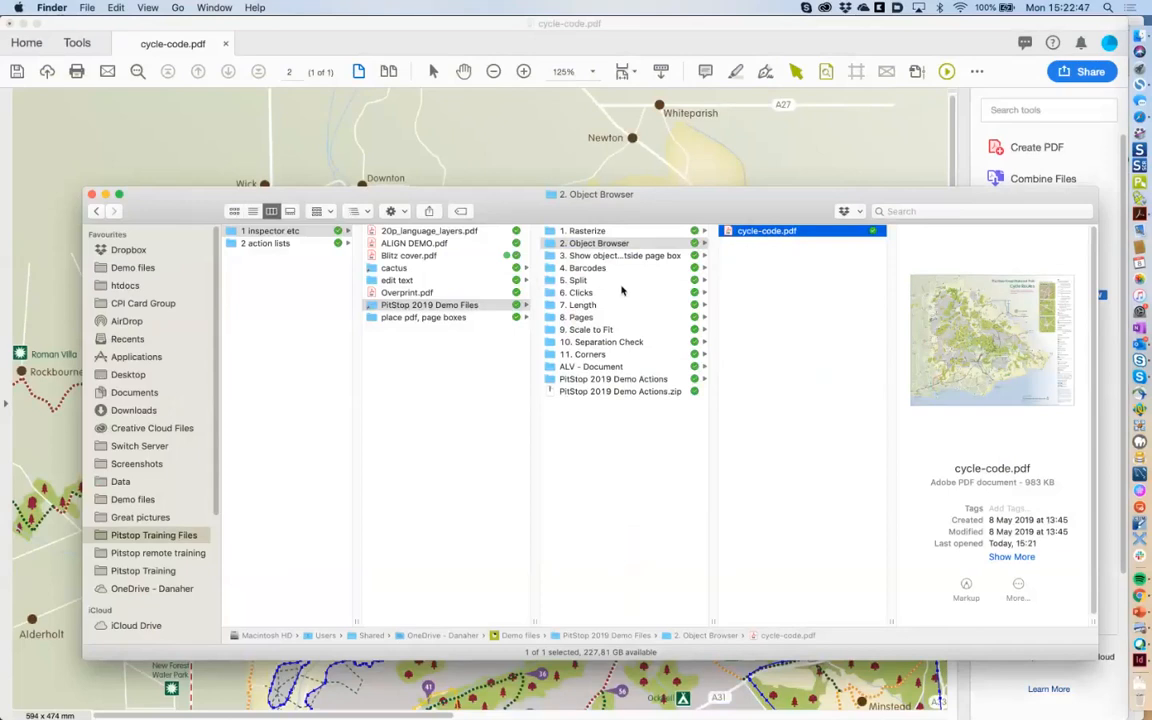
# Open 2. Map.pdf from the 1. Rasterize folder and move the inspector off the world map.
pyautogui.click(609, 233)
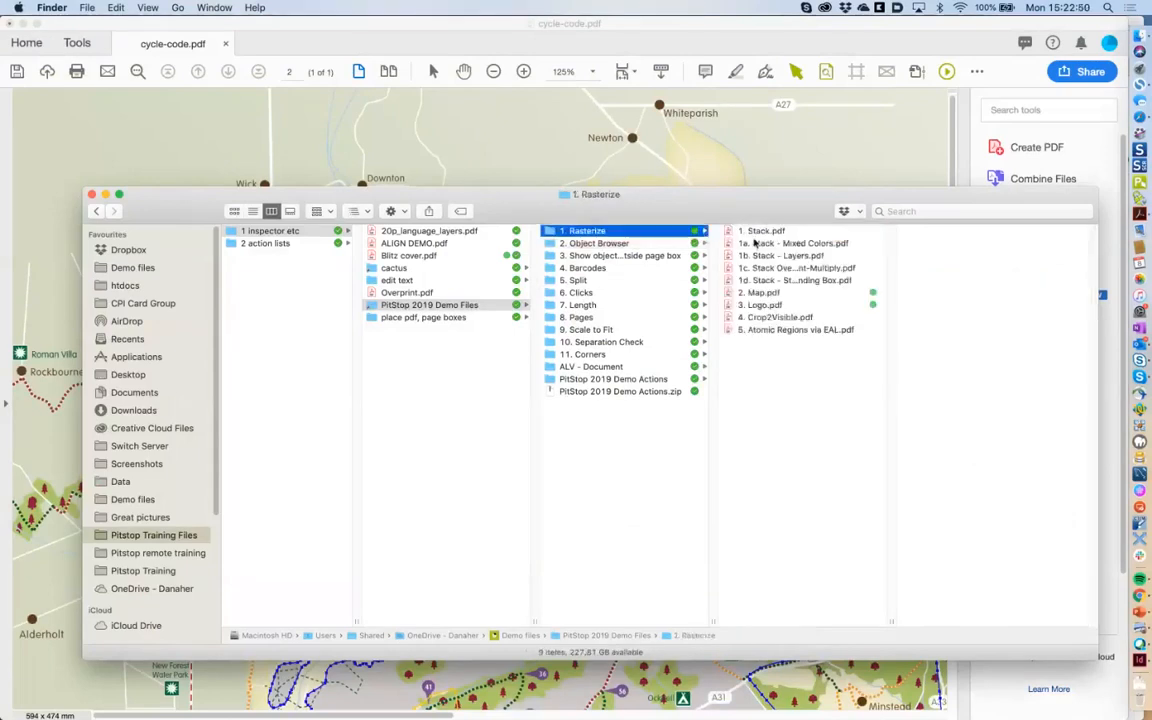
pyautogui.click(766, 293)
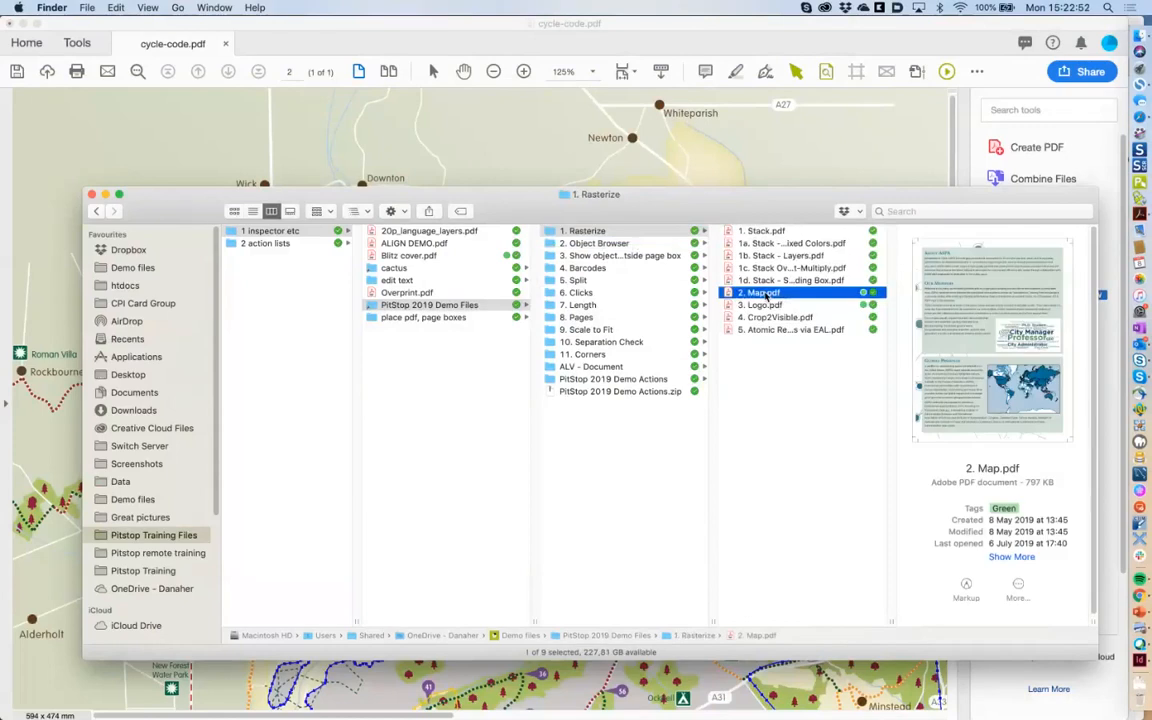
pyautogui.doubleClick(766, 293)
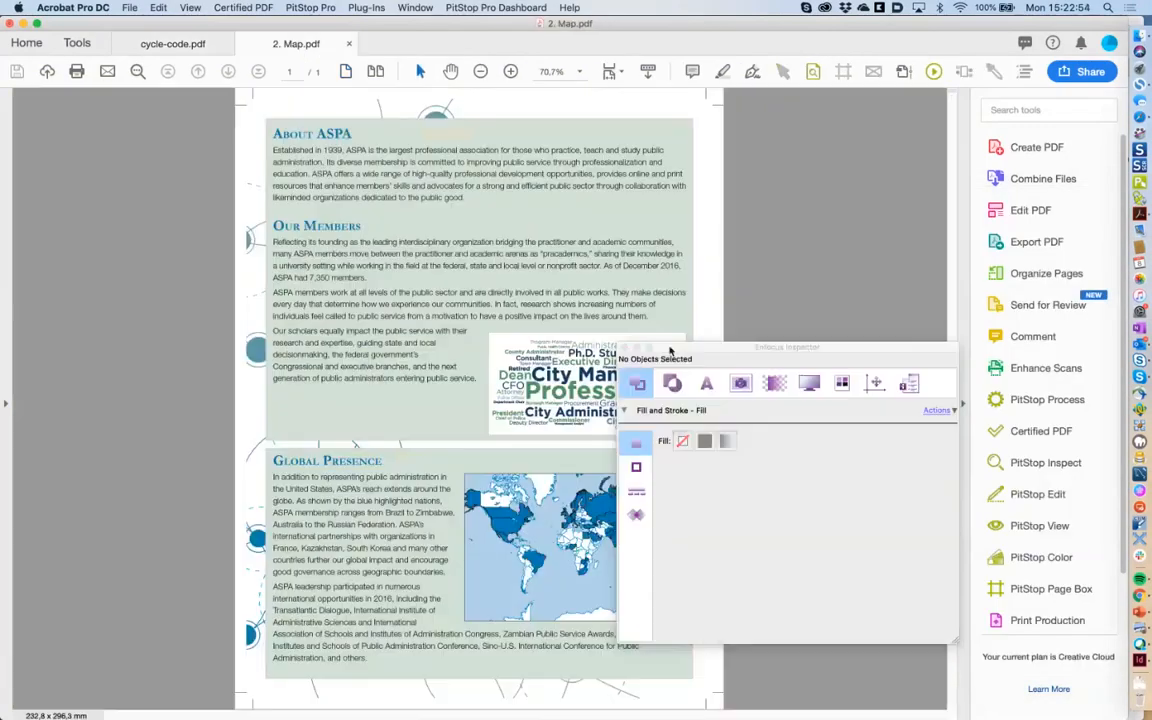
pyautogui.moveTo(670, 350); pyautogui.dragTo(772, 337)
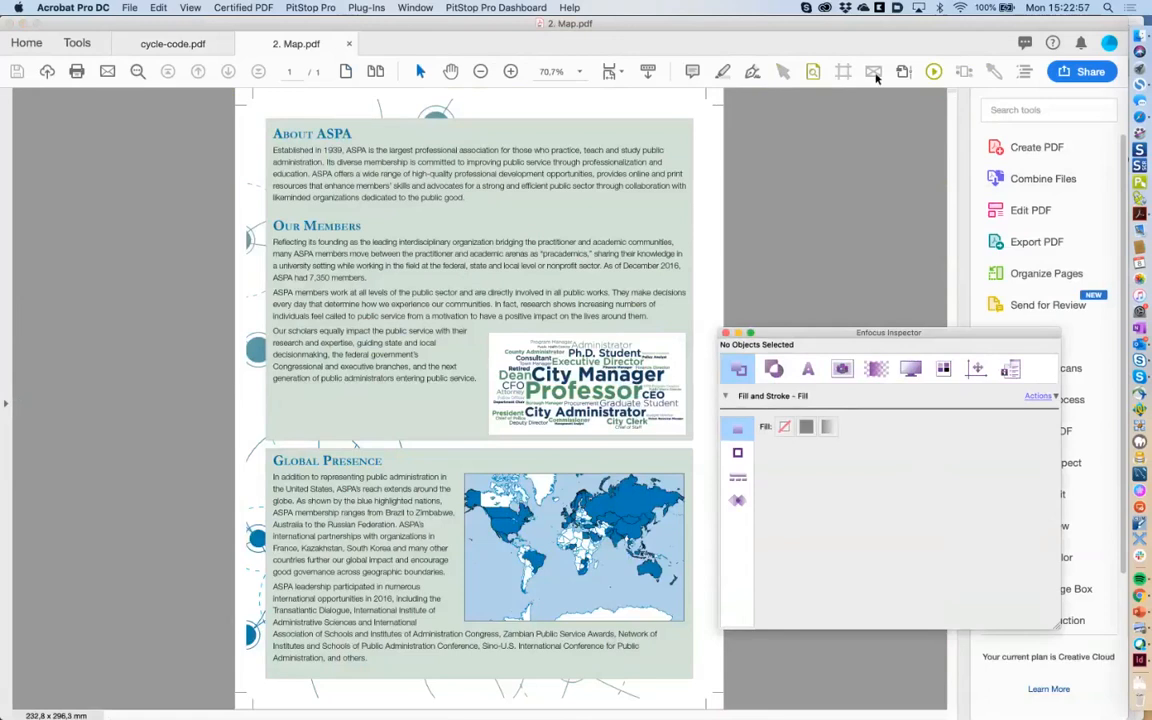
# View 2. Map.pdf in wireframe, zoom to 125% on the world map, and choose PitStop Select Objects.
pyautogui.click(874, 72)
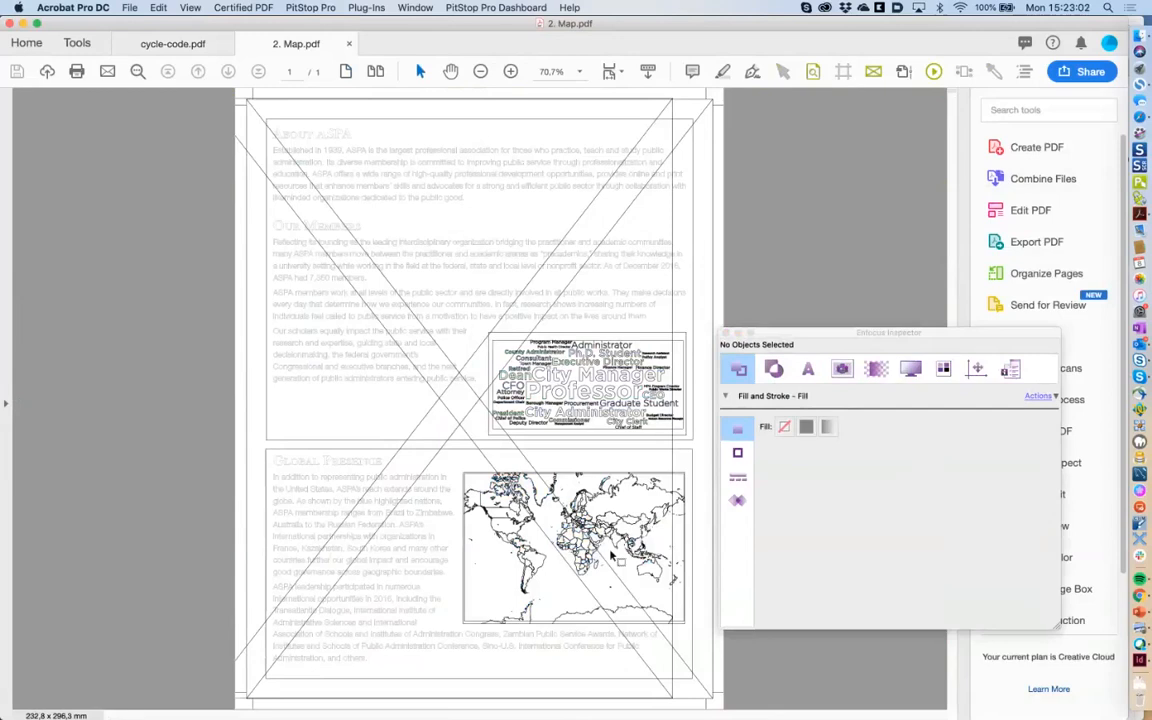
pyautogui.moveTo(773, 331); pyautogui.dragTo(797, 307)
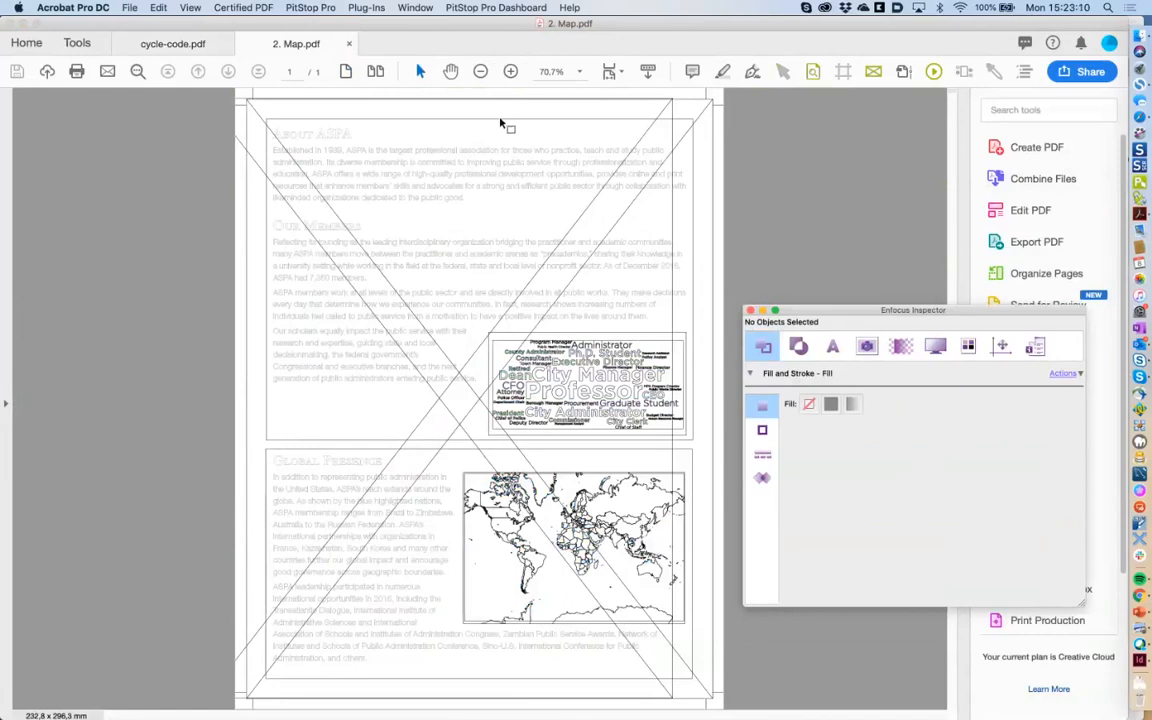
pyautogui.click(511, 72)
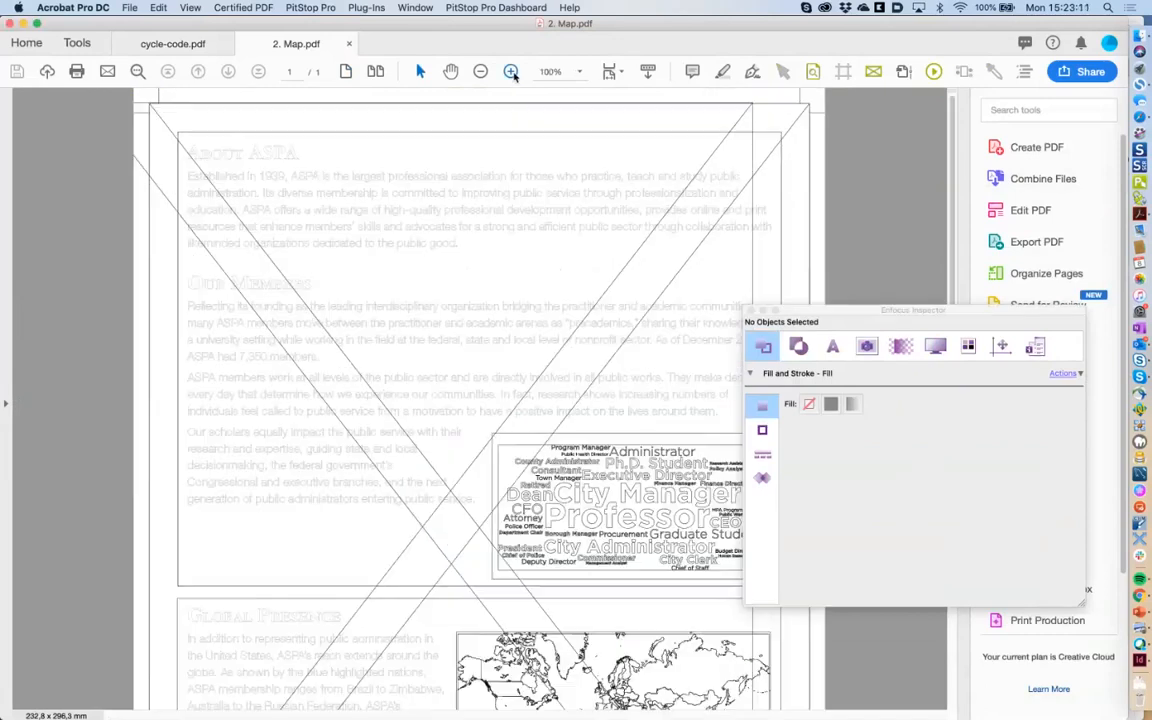
pyautogui.click(511, 72)
pyautogui.scroll(-5, 952, 300)
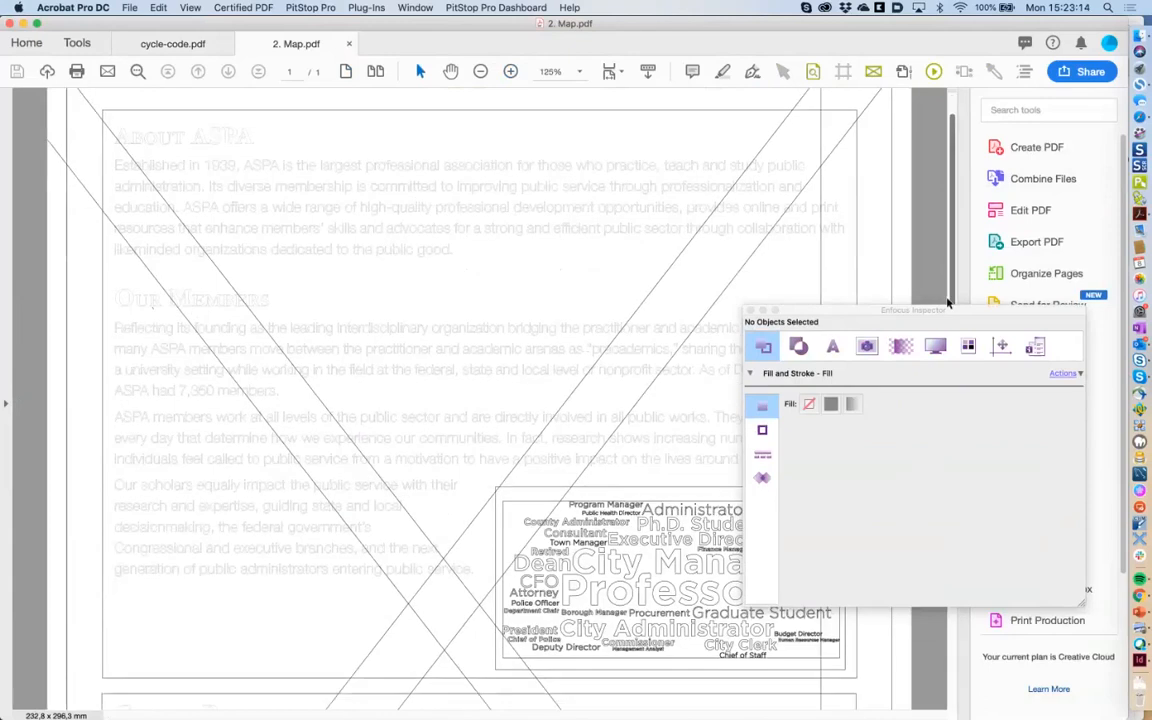
pyautogui.scroll(-5, 955, 420)
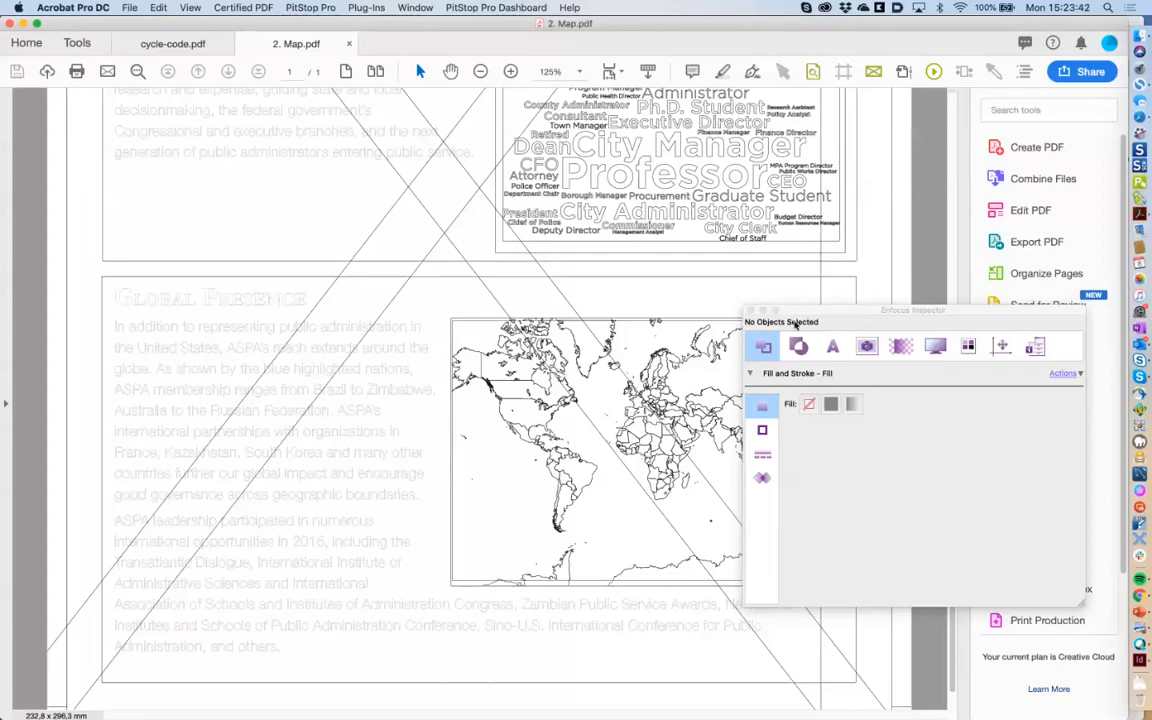
pyautogui.moveTo(796, 323); pyautogui.dragTo(922, 328)
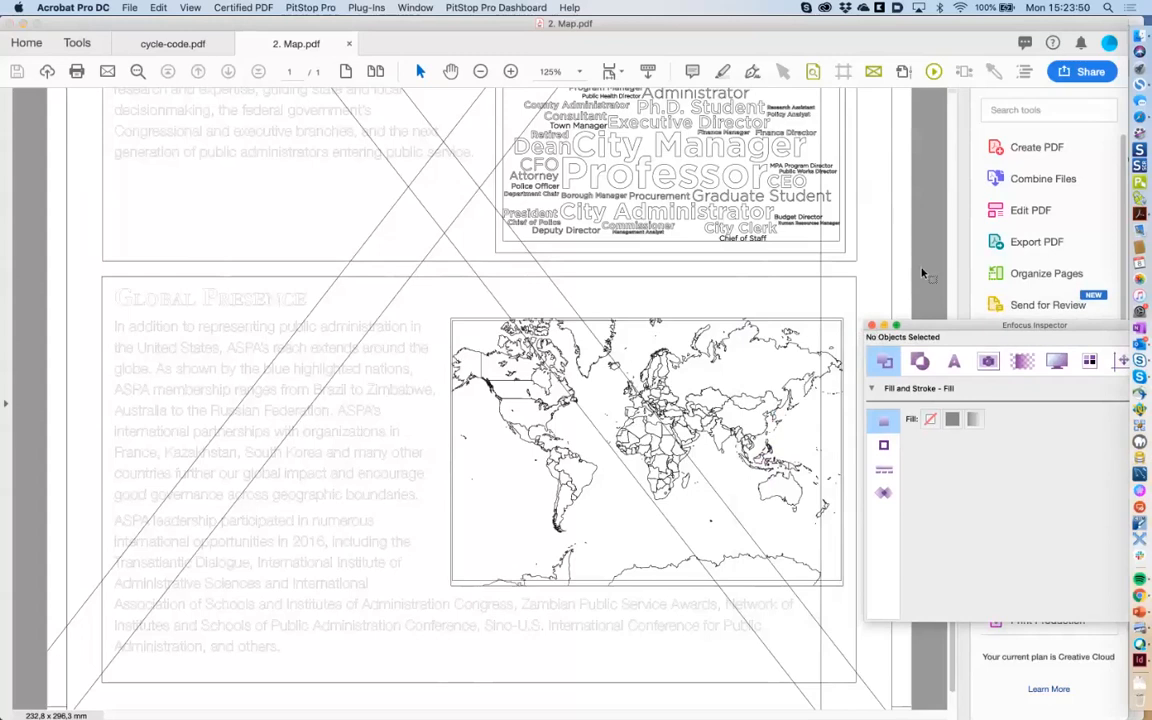
pyautogui.click(784, 72)
# Return to colour view, select every world map object, and show the 1247-path inspector summary.
pyautogui.click(874, 72)
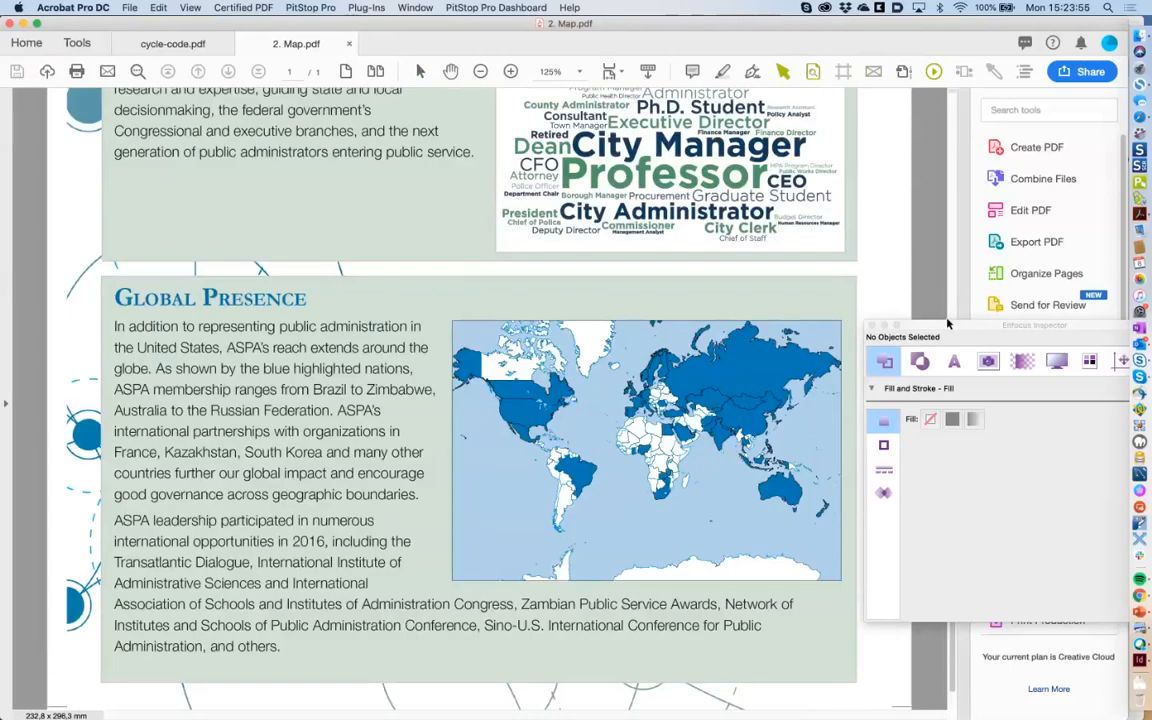
pyautogui.moveTo(844, 315); pyautogui.dragTo(452, 588)
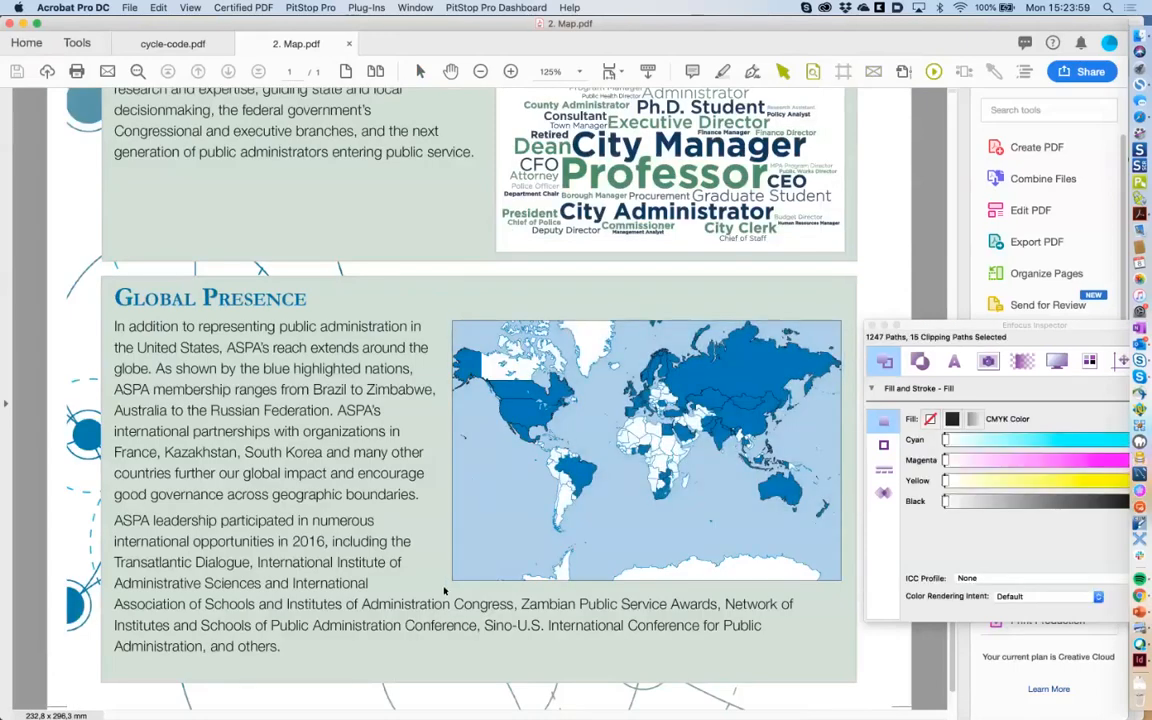
pyautogui.moveTo(970, 328); pyautogui.dragTo(771, 390)
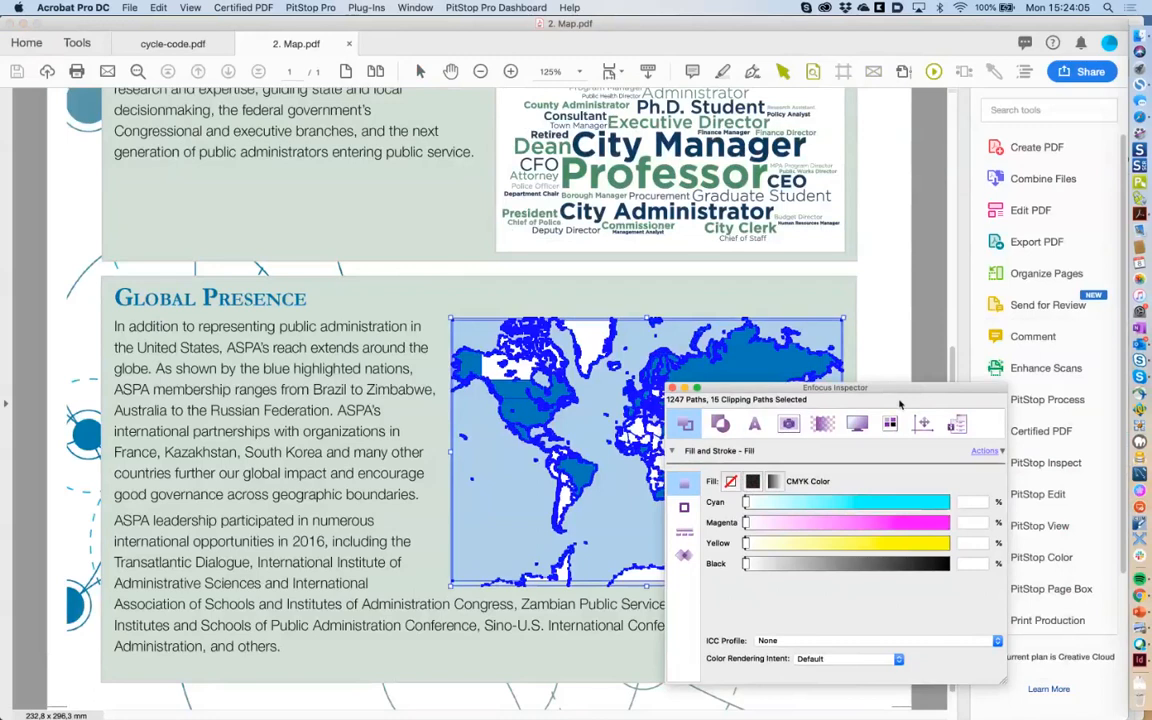
pyautogui.click(956, 424)
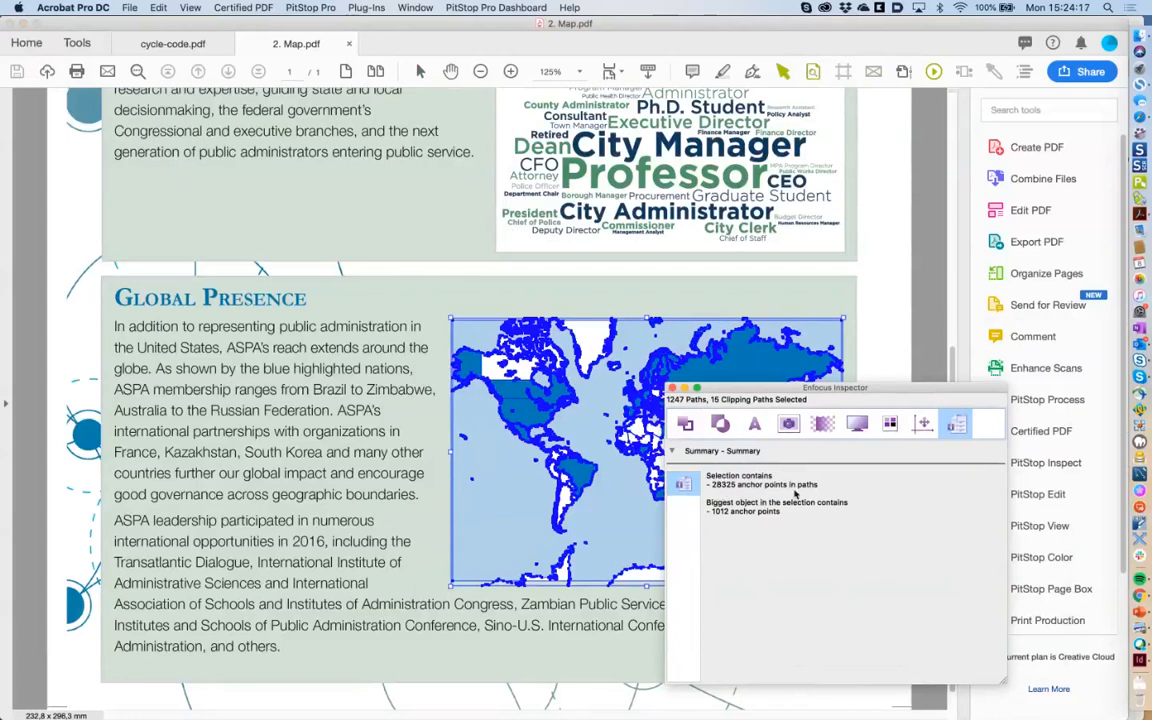
pyautogui.moveTo(736, 395); pyautogui.dragTo(762, 398)
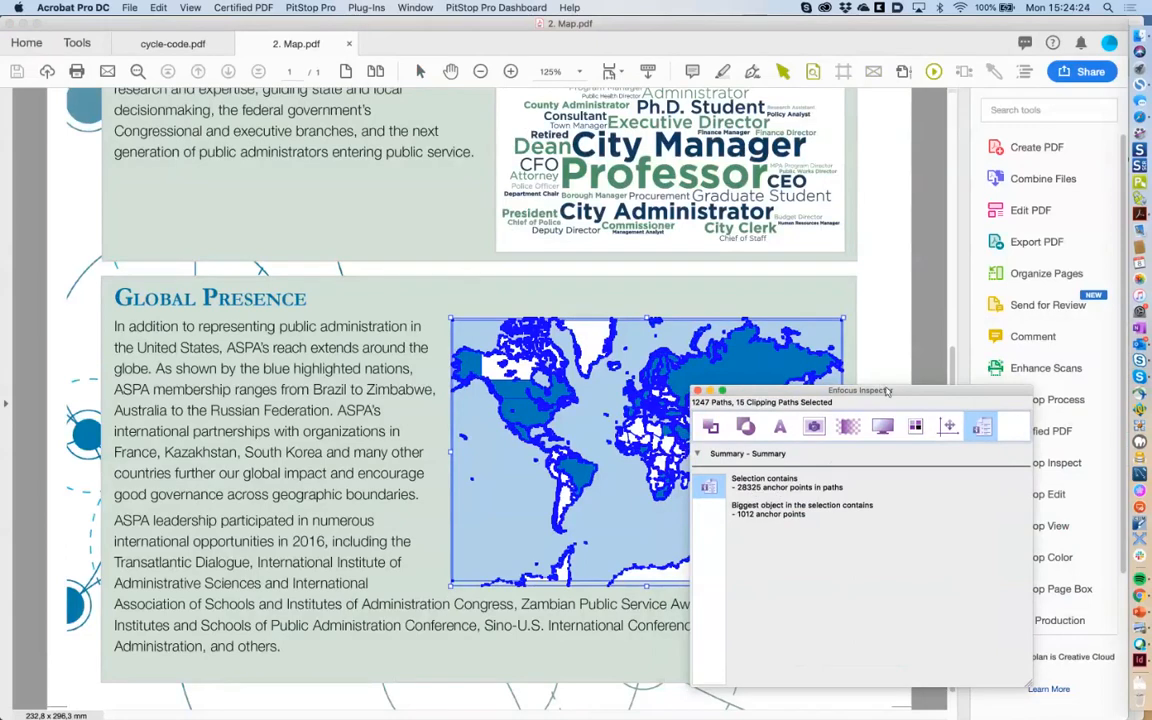
pyautogui.moveTo(886, 391); pyautogui.dragTo(771, 389)
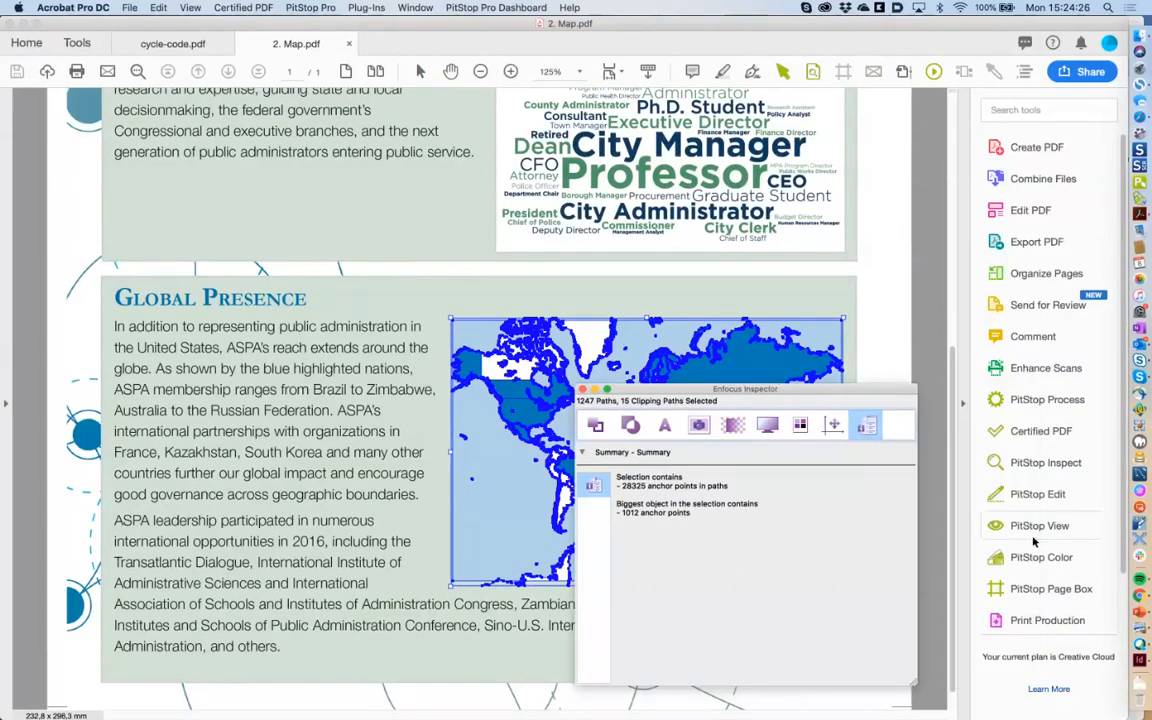
# Open the PitStop Edit tool set and scroll its list down to Rasterize Selection.
pyautogui.click(1034, 501)
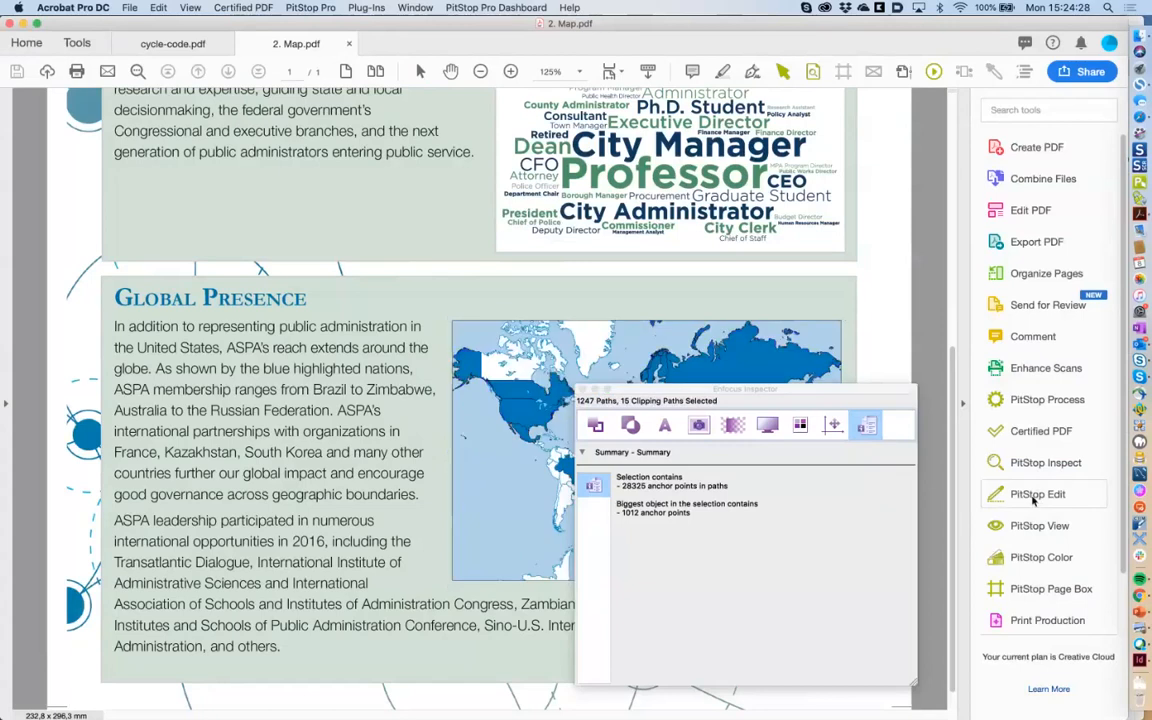
pyautogui.click(1040, 501)
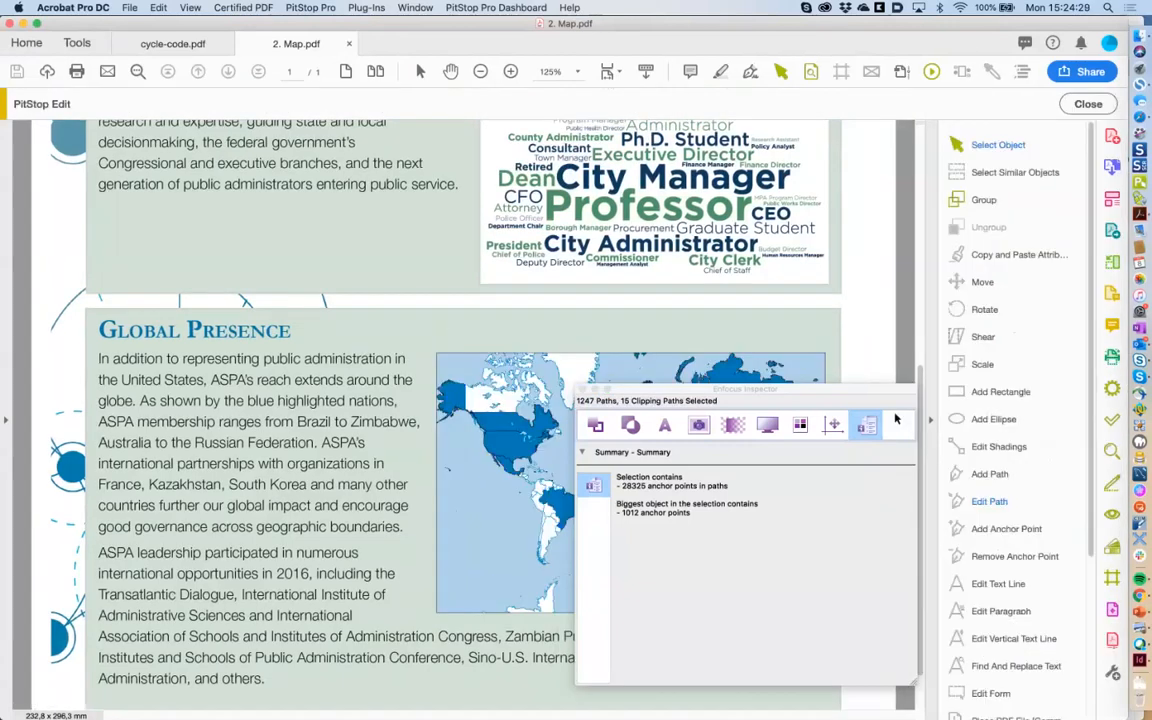
pyautogui.moveTo(886, 390); pyautogui.dragTo(778, 392)
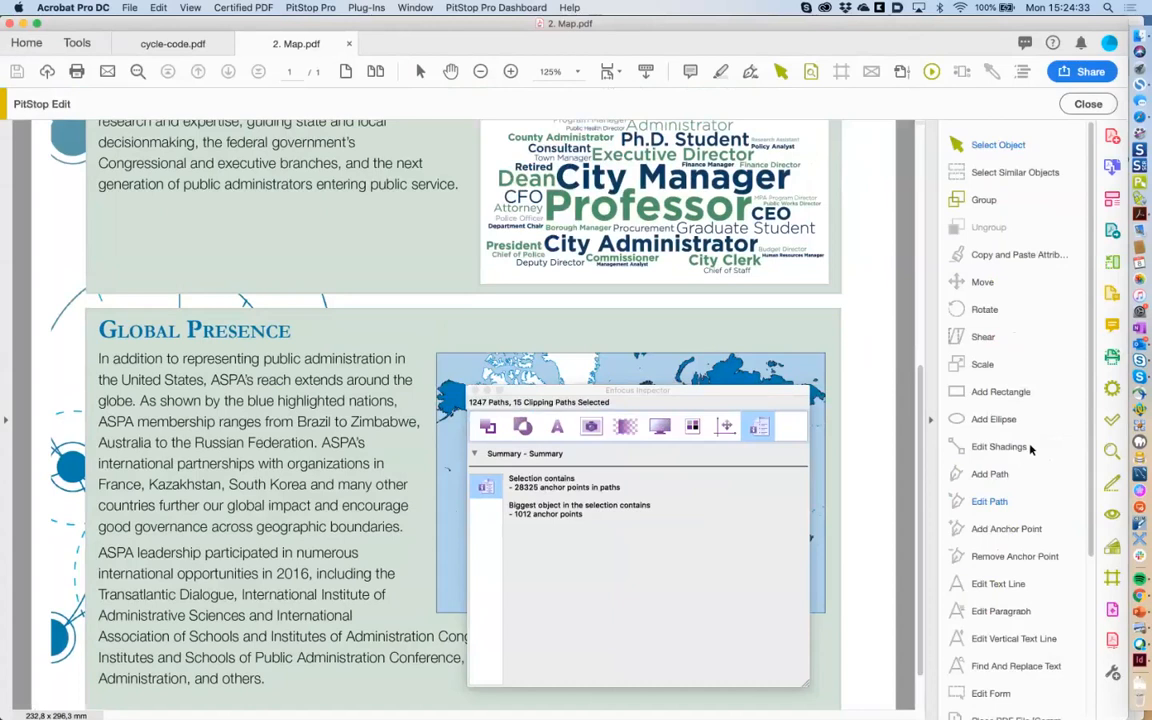
pyautogui.scroll(-5, 1030, 450)
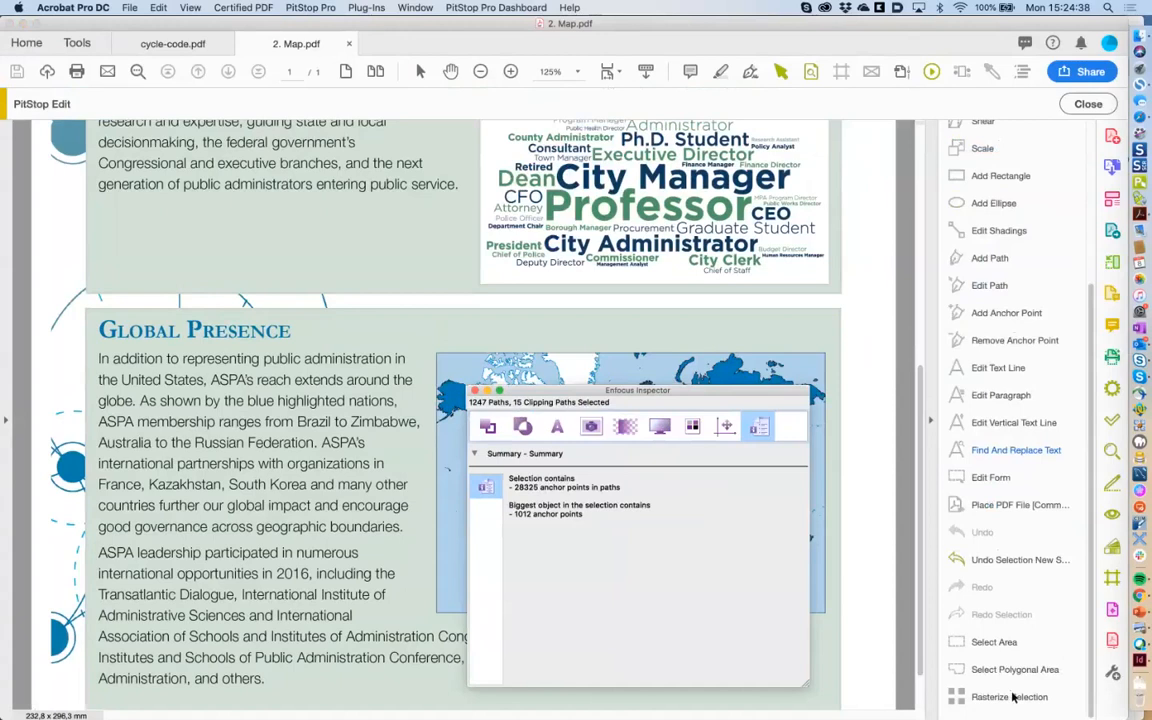
pyautogui.scroll(-2, 460, 220)
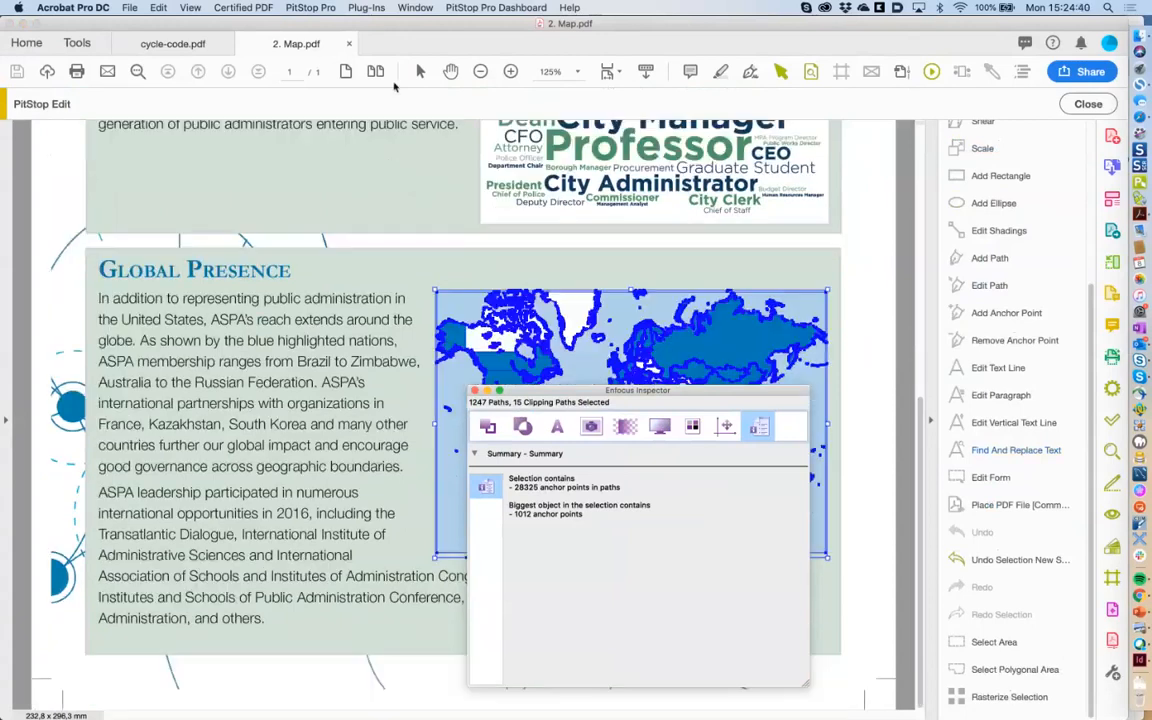
# Rasterize the selected map paths at 600 ppi with ZIP compression using Rasterize Selection.
pyautogui.click(310, 8)
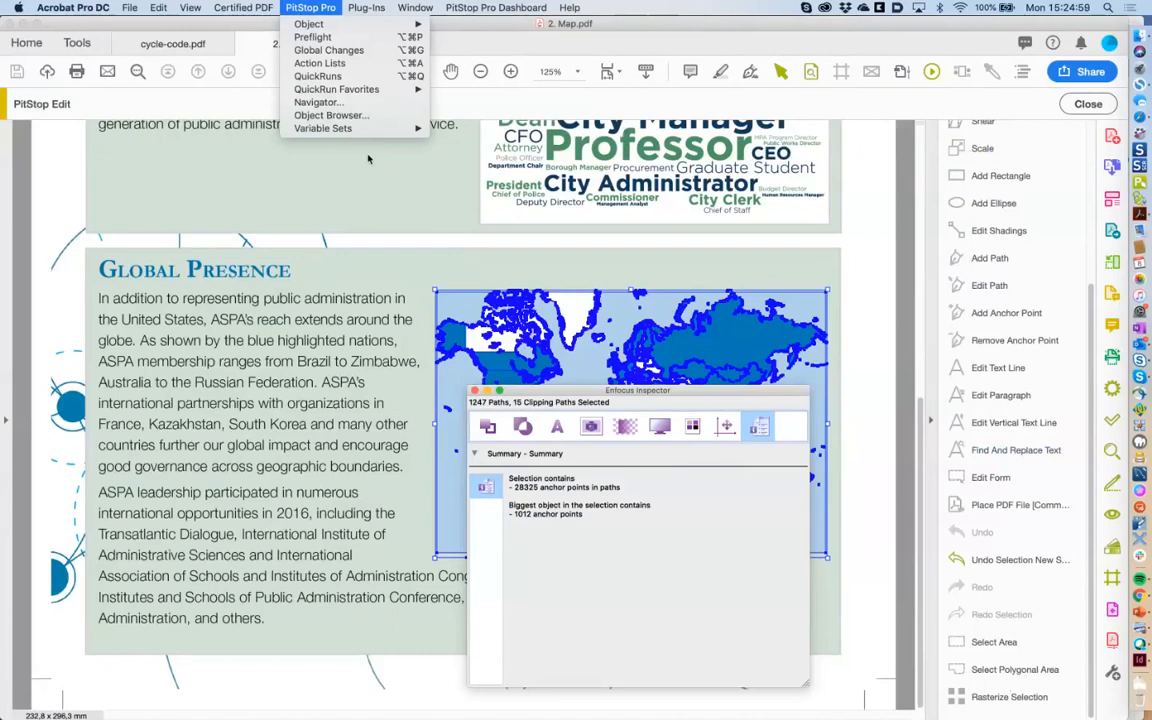
pyautogui.moveTo(338, 33)
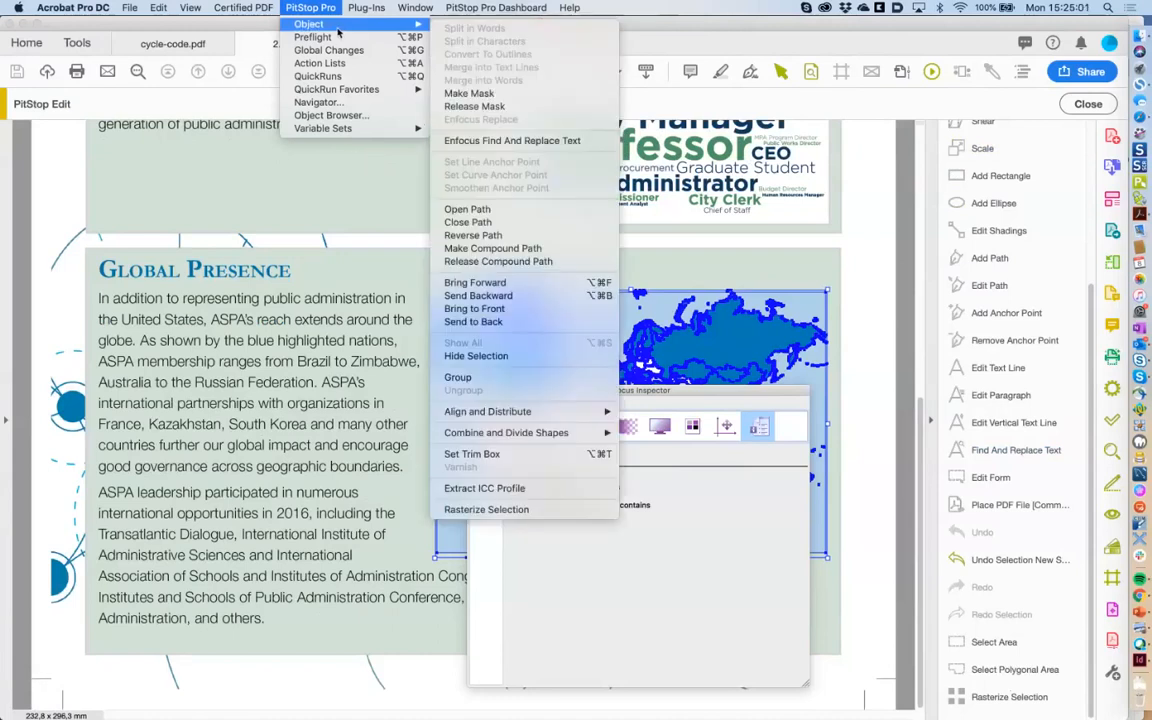
pyautogui.click(547, 509)
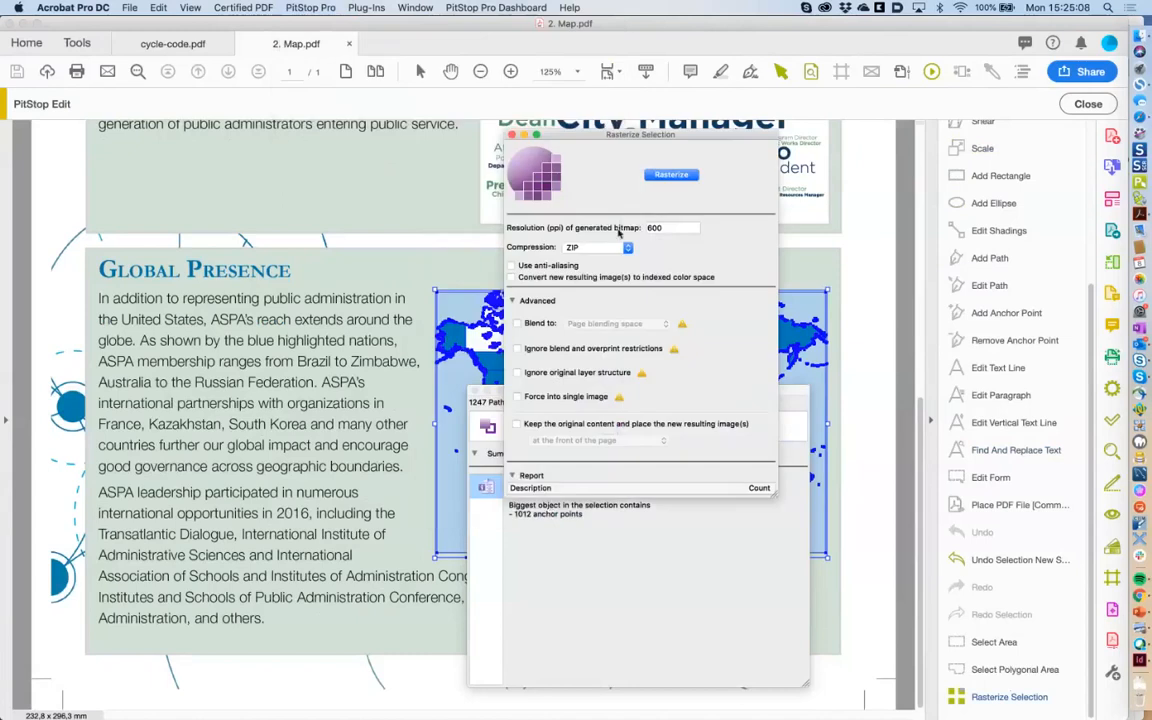
pyautogui.doubleClick(671, 229)
pyautogui.click(678, 228)
pyautogui.click(612, 248)
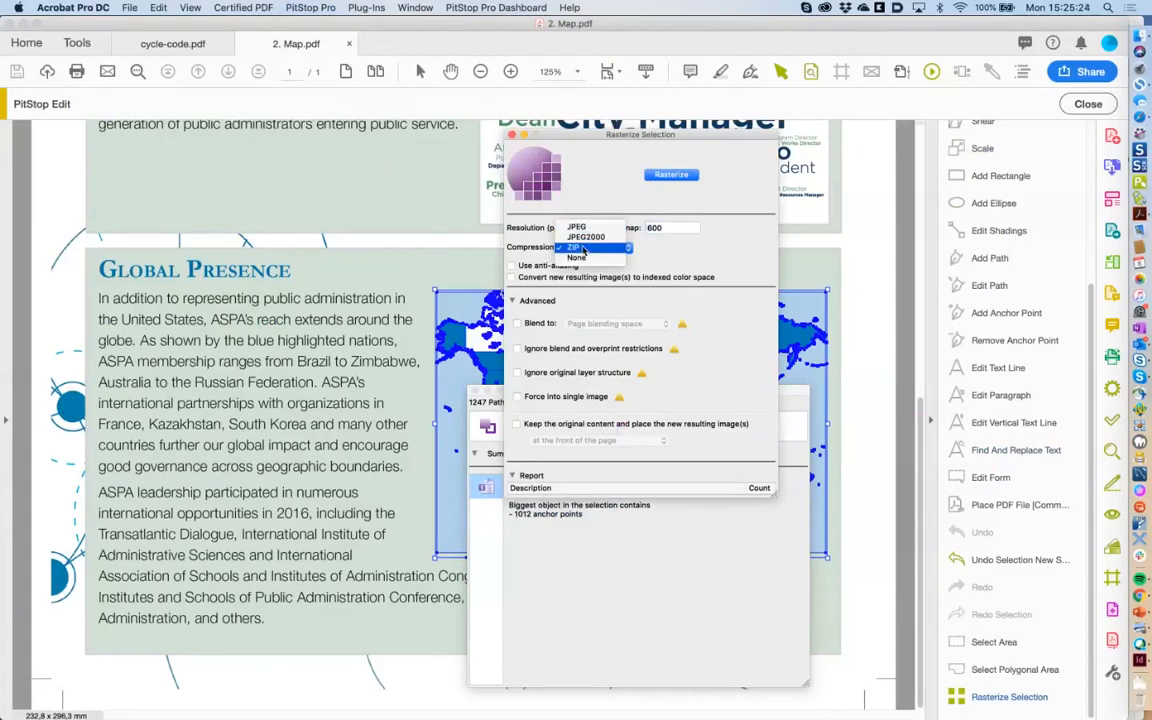
pyautogui.click(583, 249)
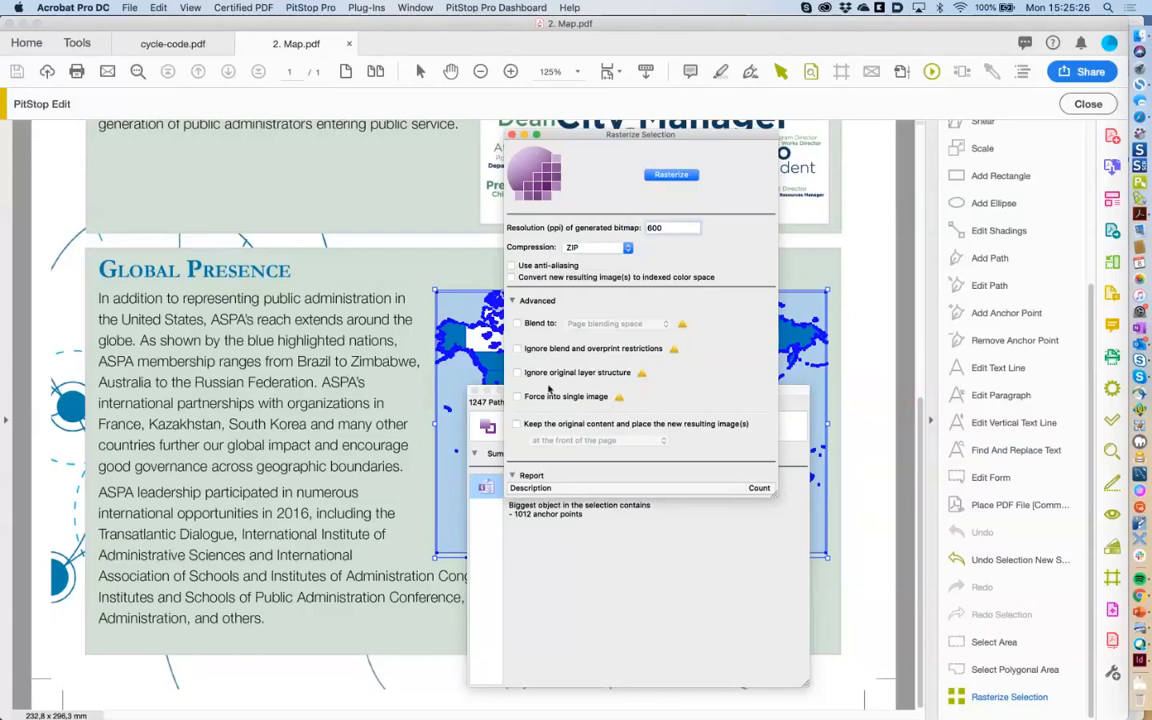
pyautogui.click(668, 177)
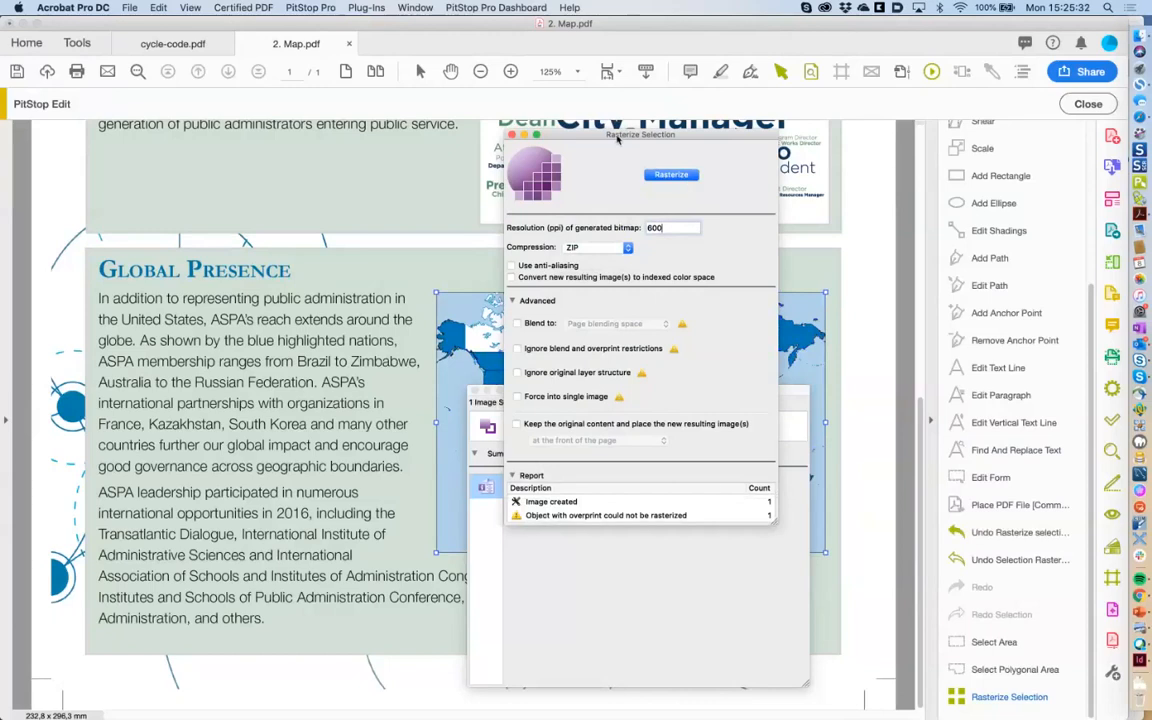
# Check the new 2477 x 1658 px image in the inspector's Image tab and switch to outline view.
pyautogui.moveTo(585, 144); pyautogui.dragTo(252, 227)
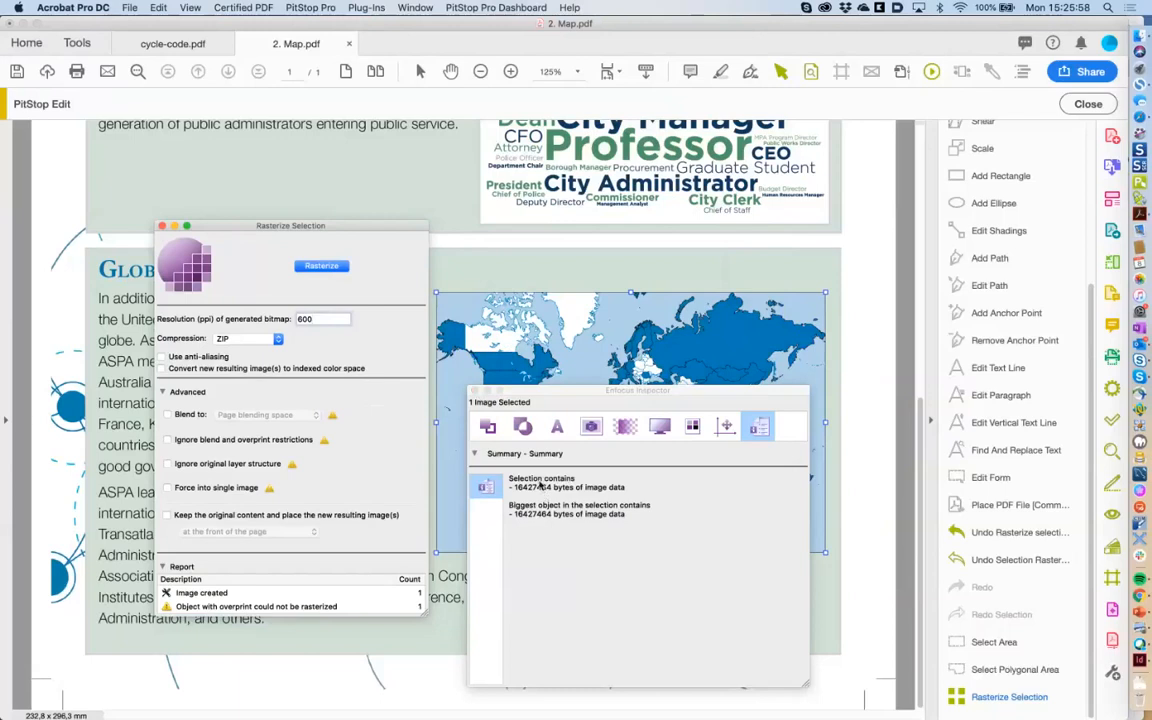
pyautogui.click(592, 428)
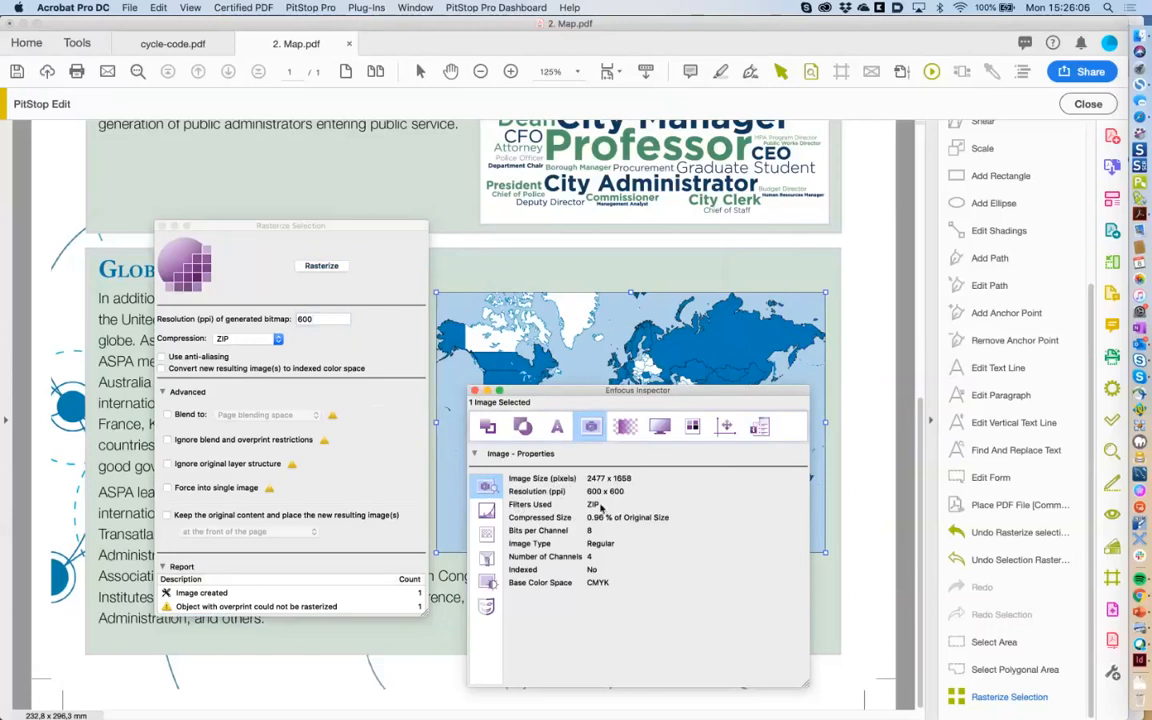
pyautogui.moveTo(575, 393); pyautogui.dragTo(620, 408)
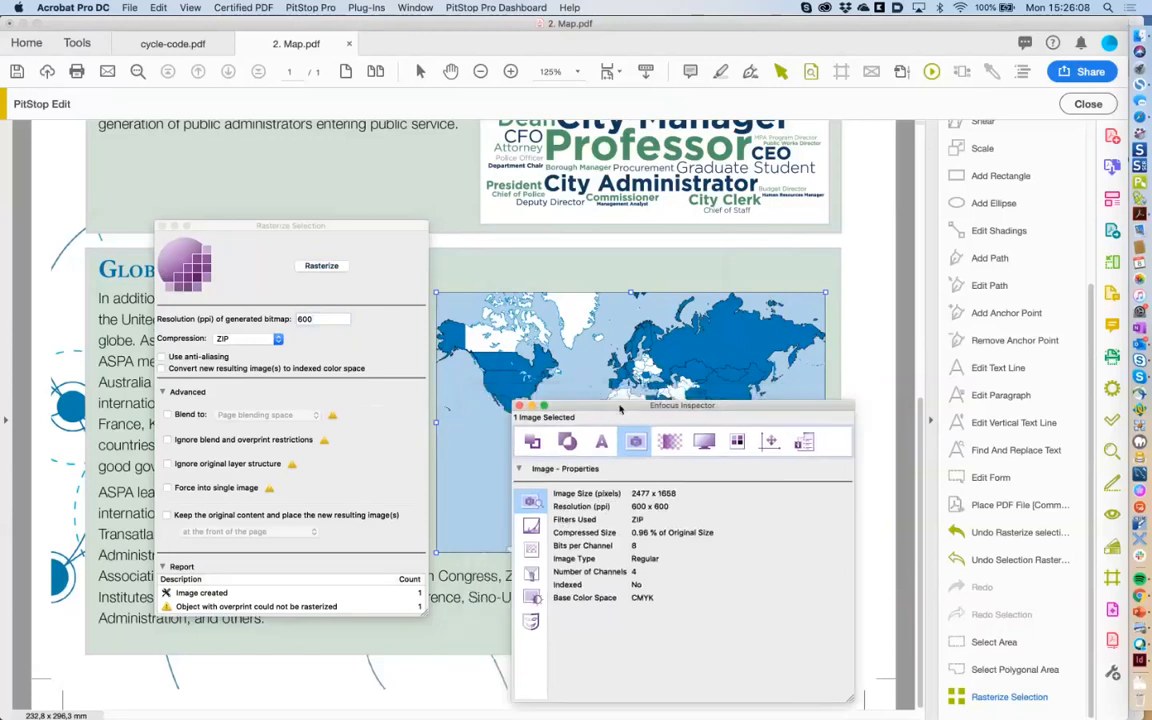
pyautogui.click(869, 75)
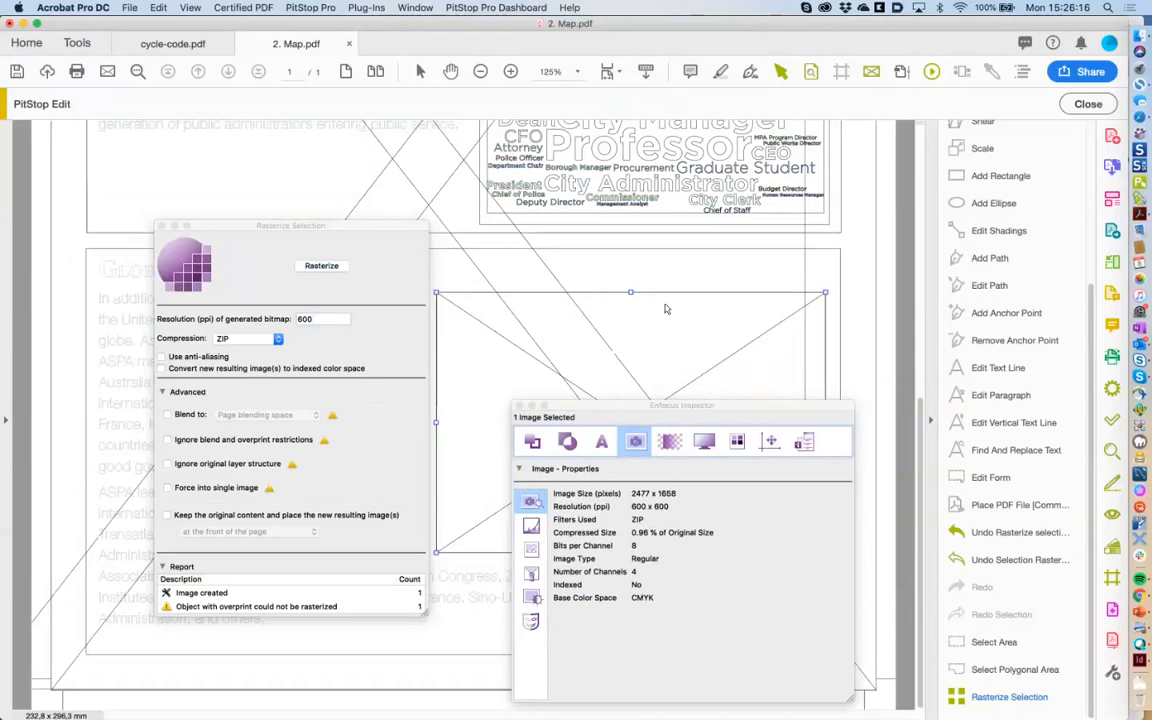
# Close the Rasterize dialog, both PDFs without saving, and the Inspector, then stop Webex sharing.
pyautogui.click(162, 228)
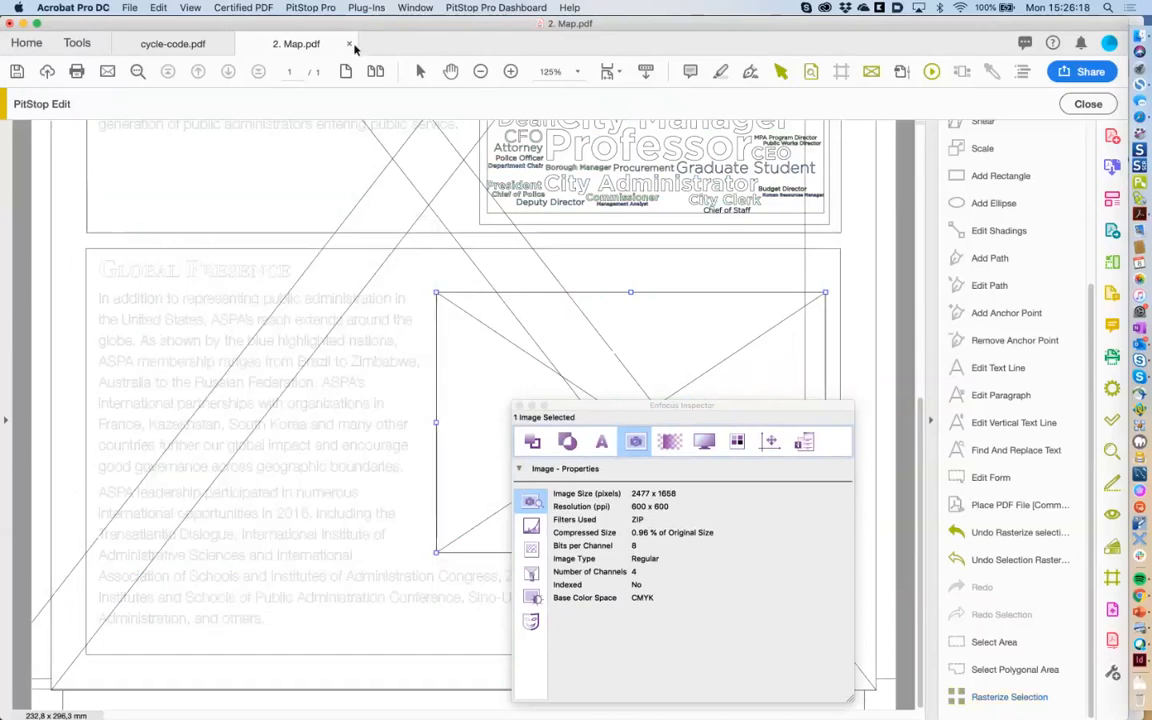
pyautogui.click(350, 44)
pyautogui.click(520, 251)
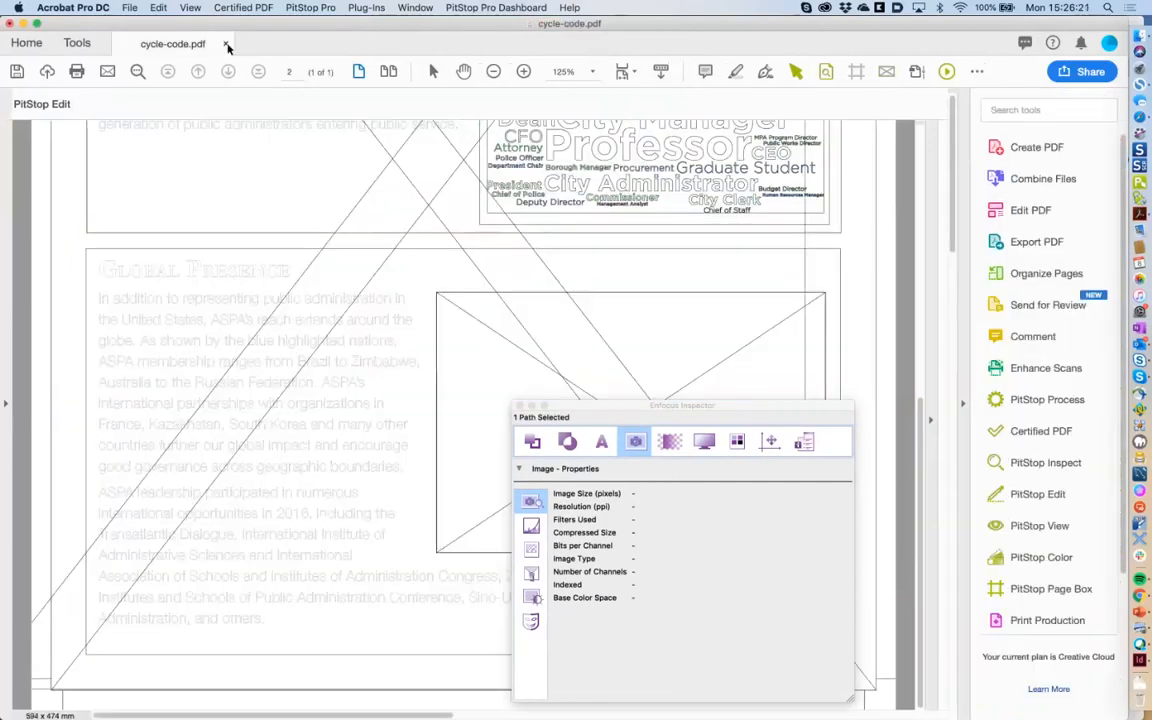
pyautogui.click(227, 45)
pyautogui.click(522, 249)
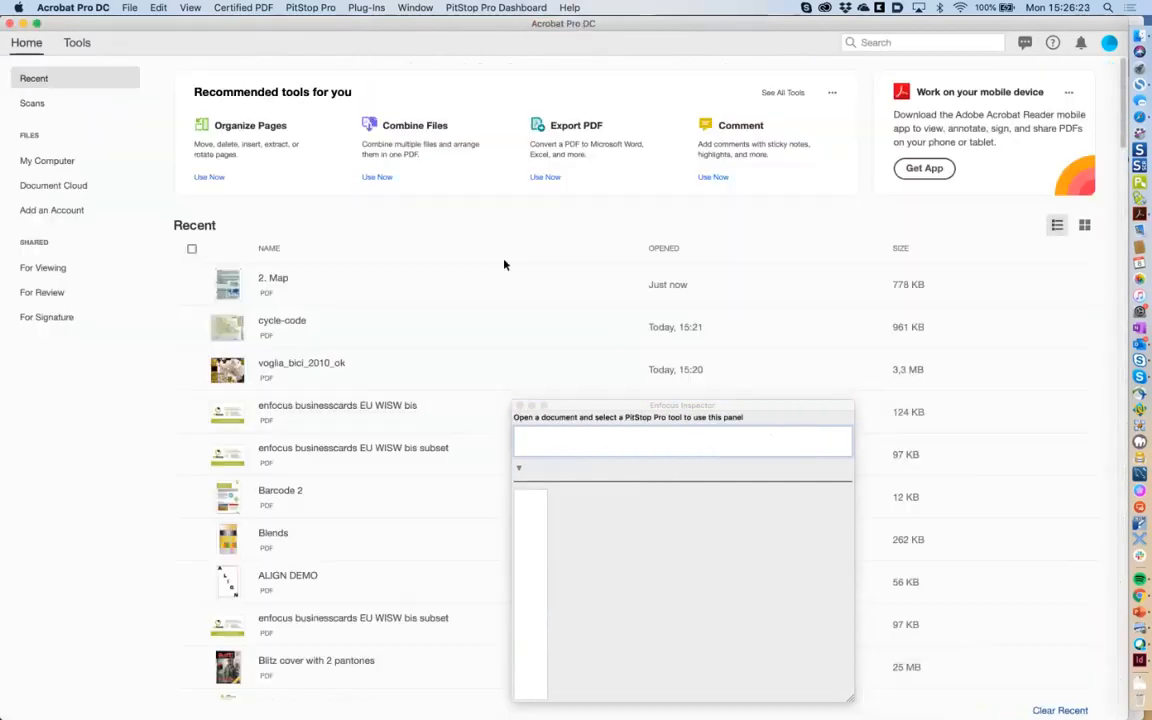
pyautogui.click(518, 405)
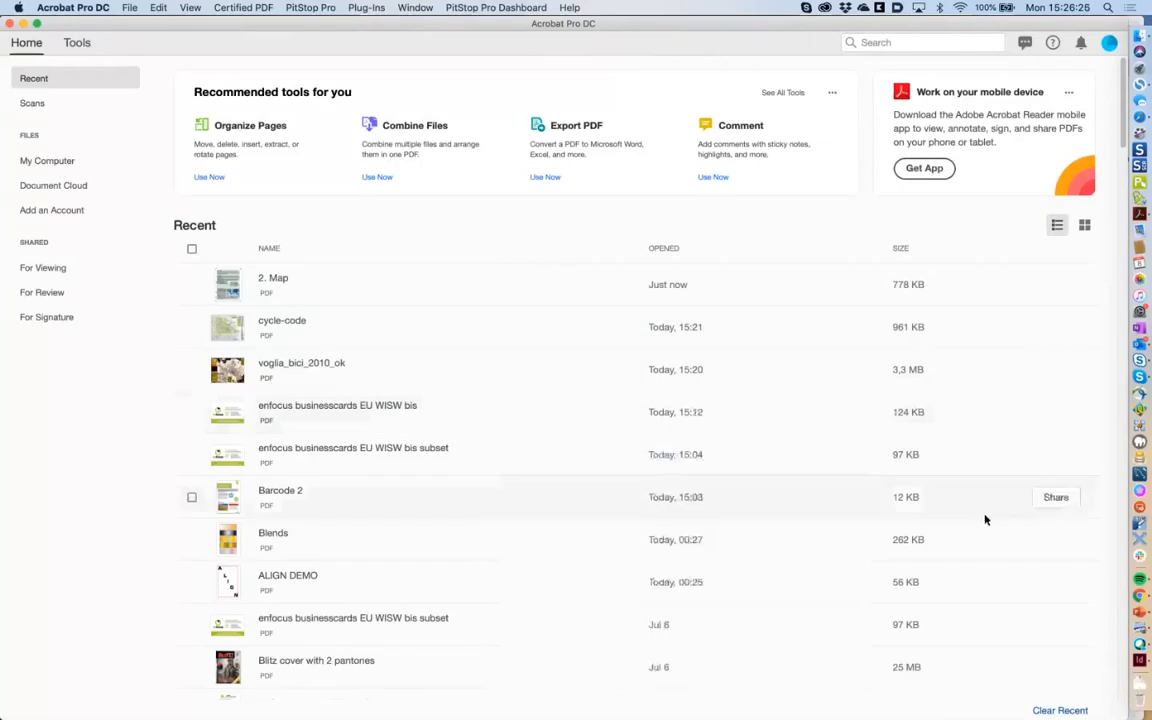
pyautogui.click(1140, 646)
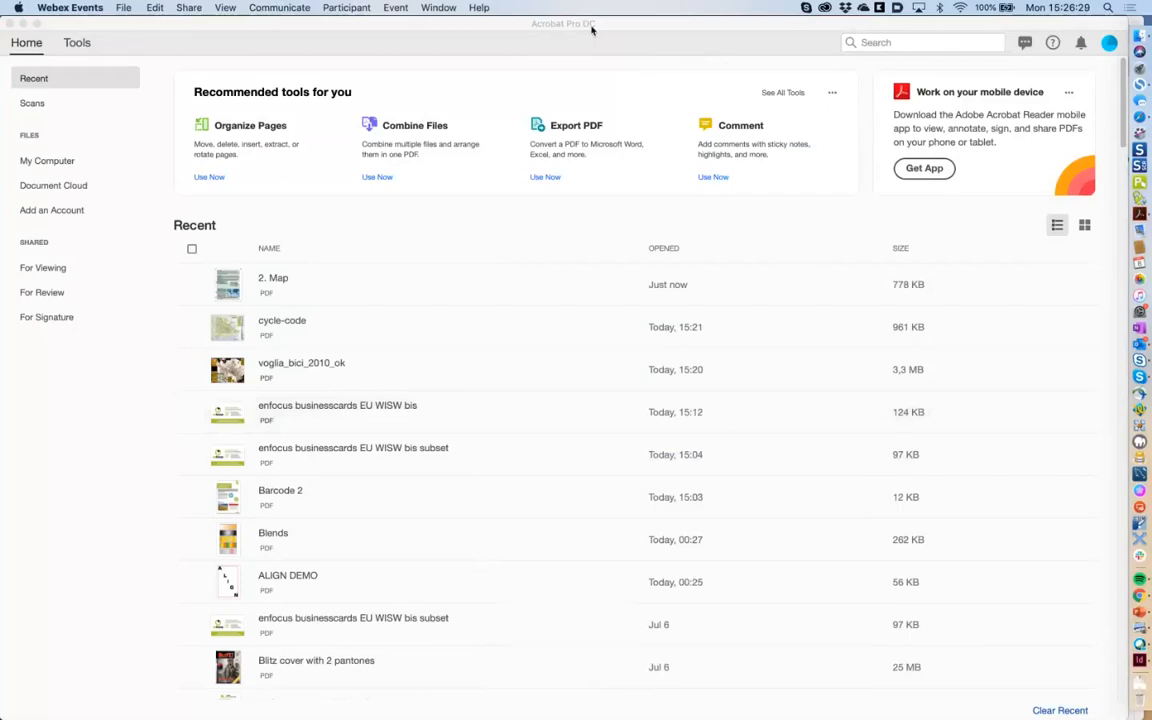
pyautogui.click(436, 38)
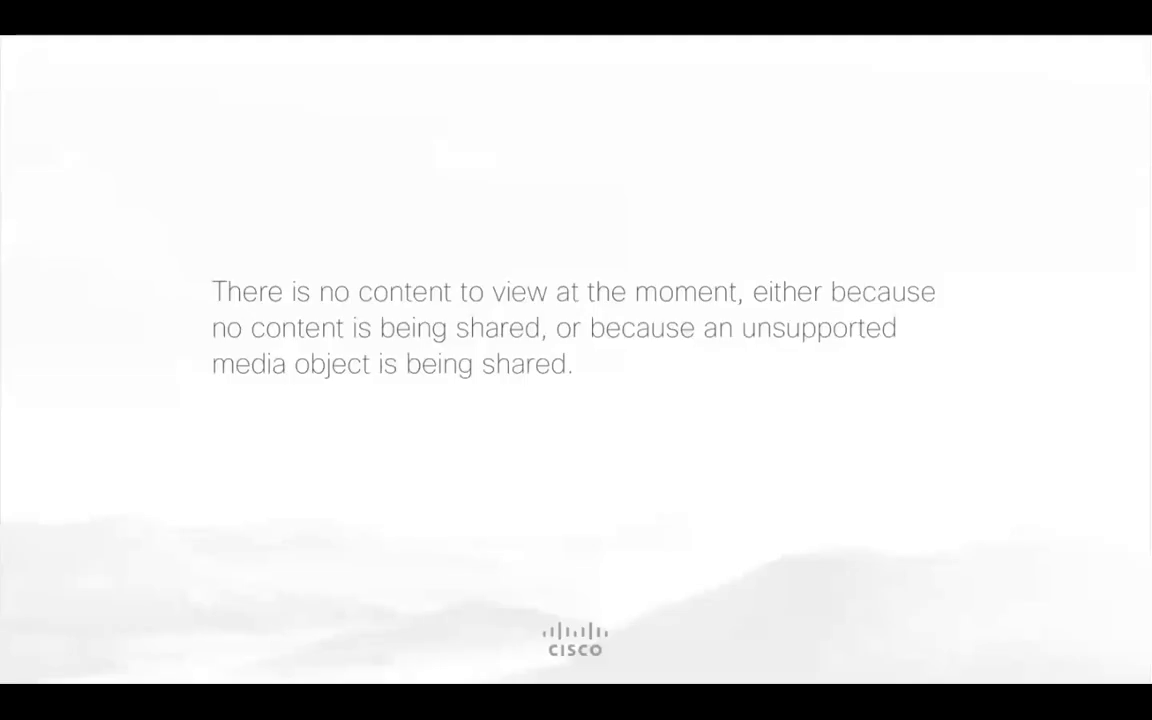
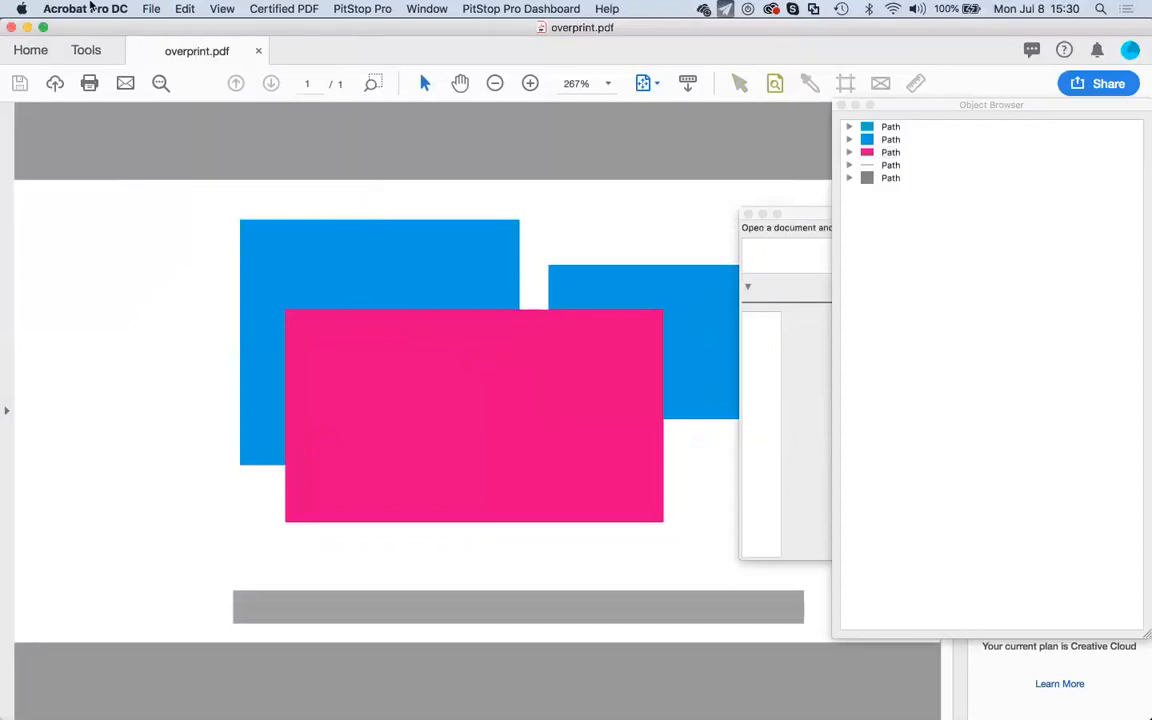
# Confirm Use Overprint Preview is Always in Page Display preferences and move the Object Browser beside the page.
pyautogui.click(91, 7)
pyautogui.click(262, 77)
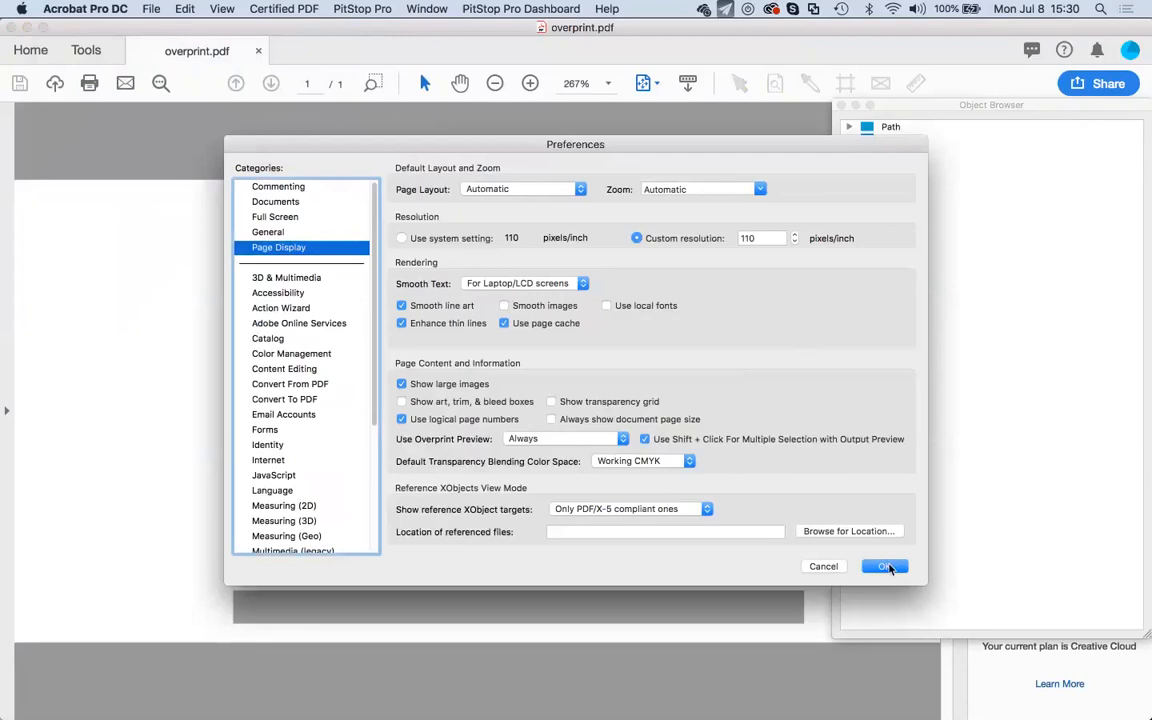
pyautogui.click(886, 567)
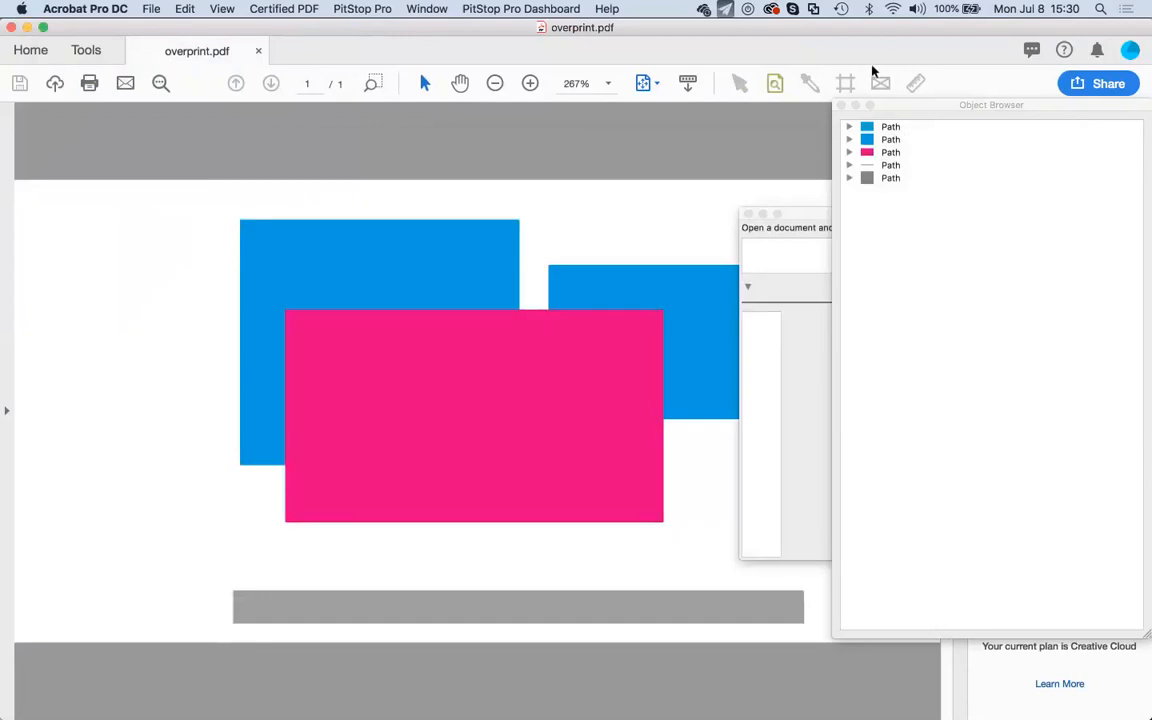
pyautogui.moveTo(885, 113); pyautogui.dragTo(986, 205)
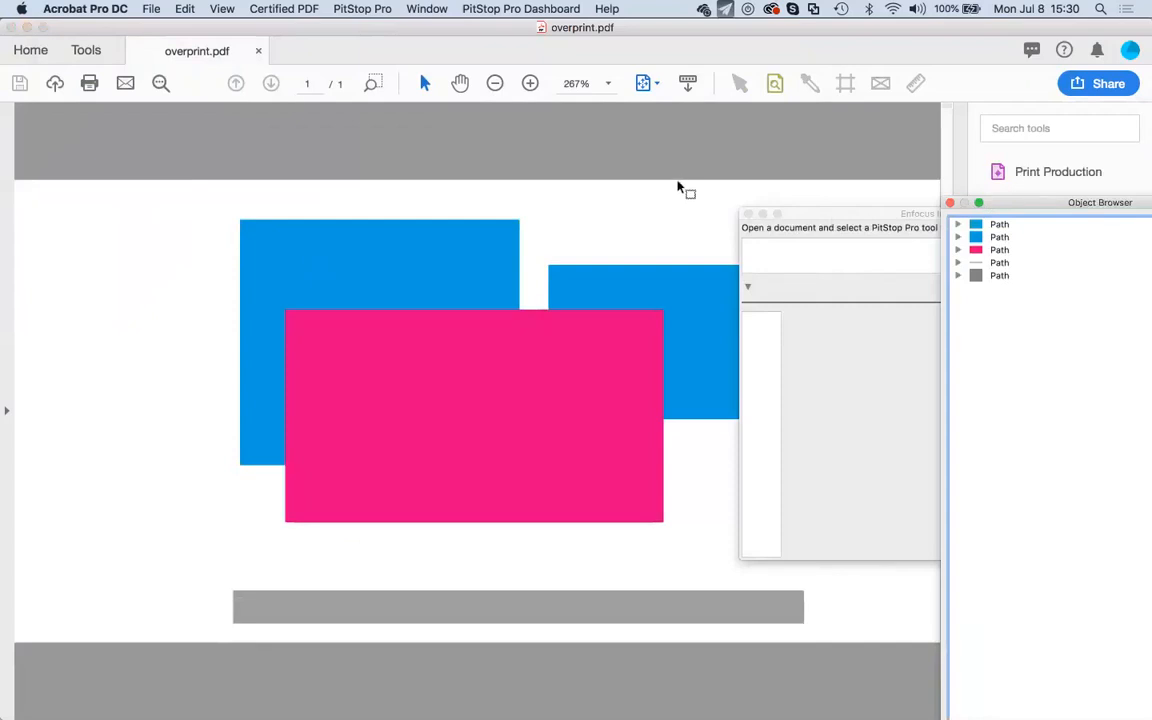
# Select the pink rectangle with the PitStop select tool and bring up its overprint settings.
pyautogui.click(739, 83)
pyautogui.click(509, 379)
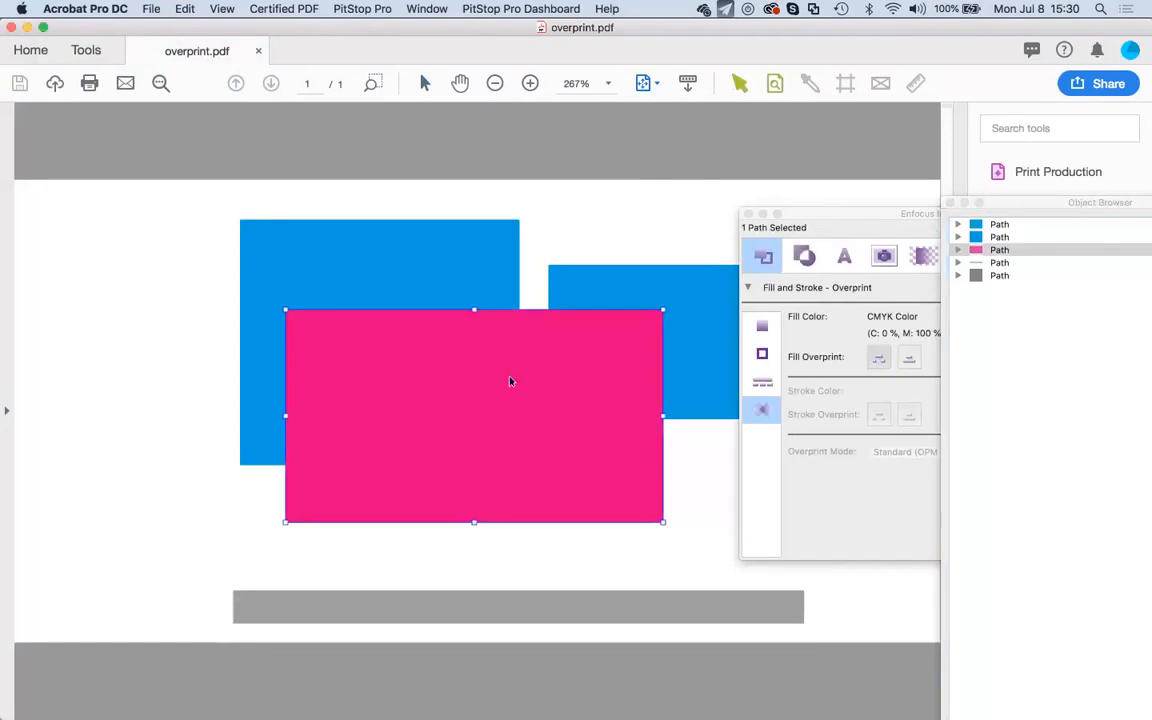
pyautogui.moveTo(860, 213); pyautogui.dragTo(695, 184)
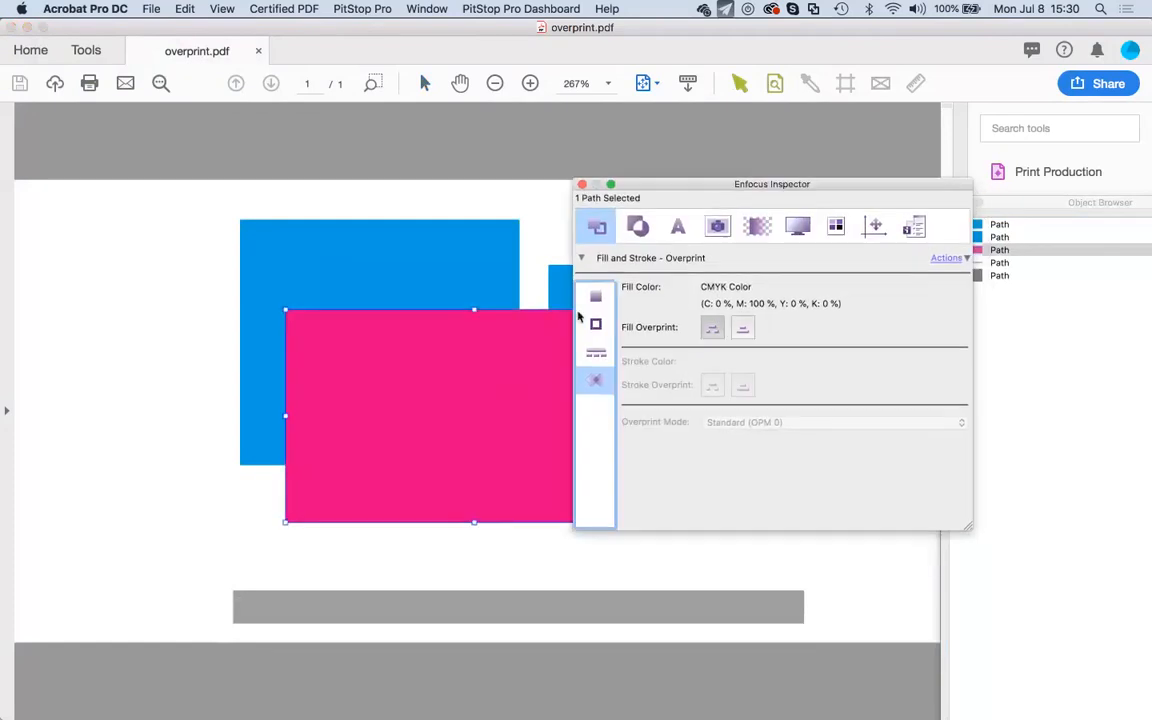
pyautogui.click(713, 331)
pyautogui.moveTo(714, 184); pyautogui.dragTo(941, 232)
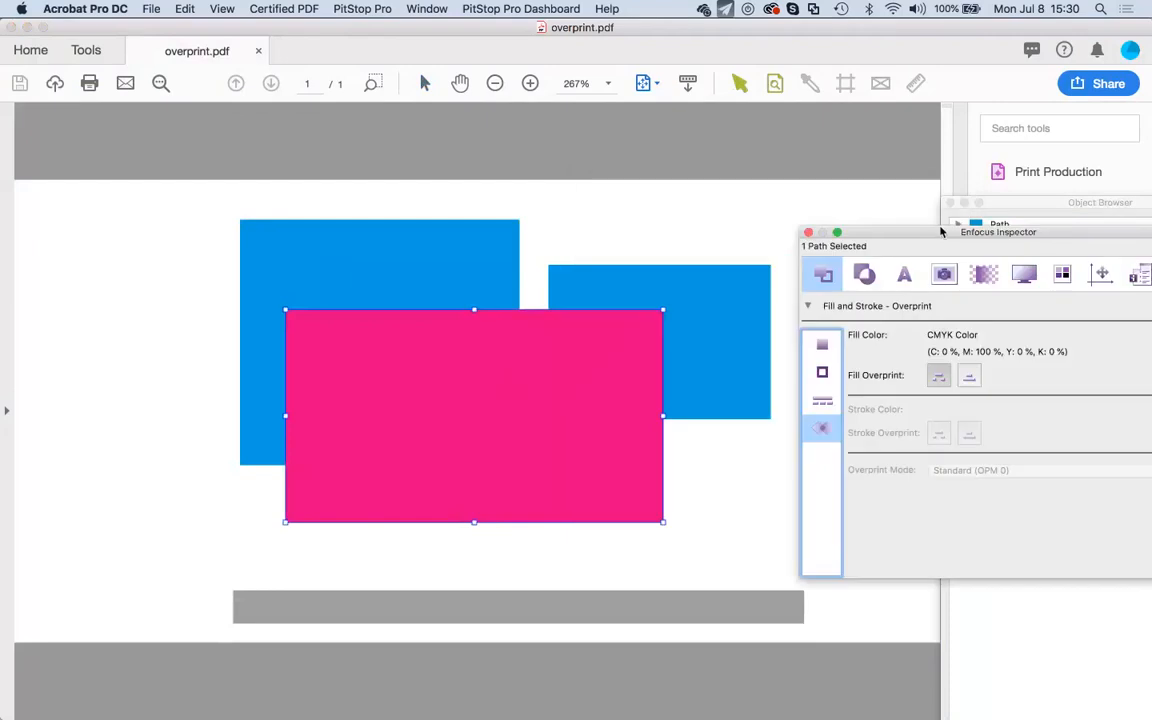
# Position the pink rectangle over the right blue rectangle and turn Fill Overprint on.
pyautogui.click(571, 418)
pyautogui.moveTo(571, 418)
pyautogui.mouseDown()
pyautogui.moveTo(592, 428)
pyautogui.moveTo(558, 406)
pyautogui.mouseUp()
pyautogui.moveTo(884, 226); pyautogui.dragTo(796, 162)
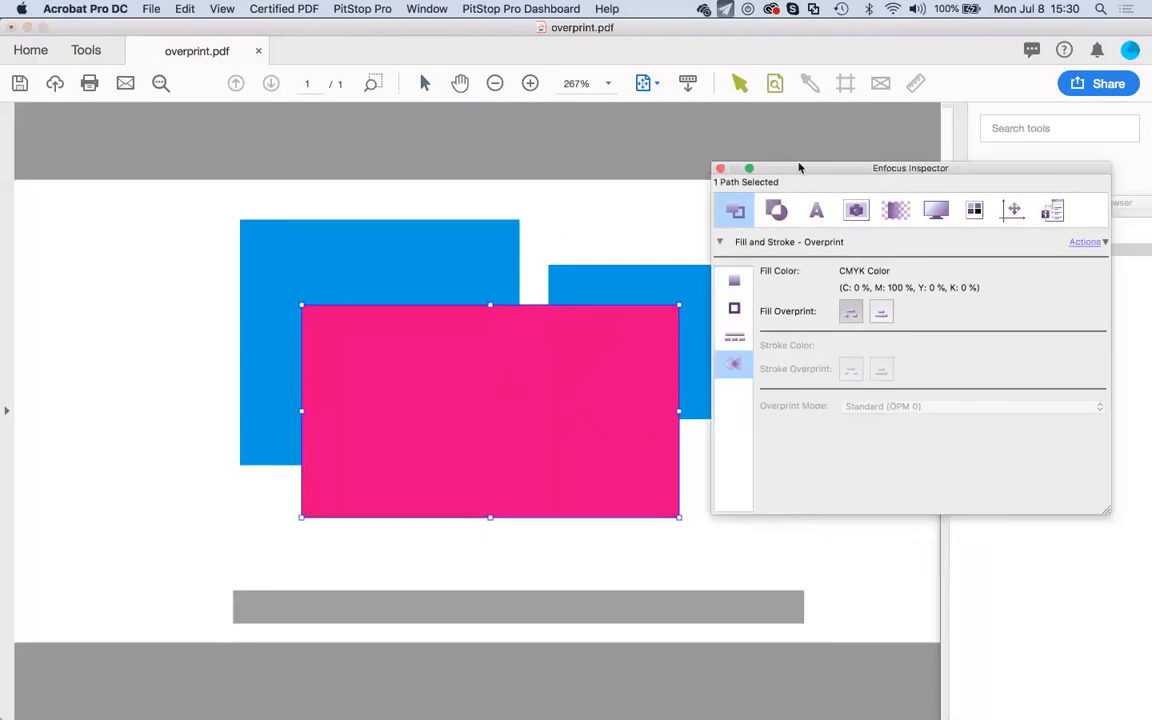
pyautogui.click(881, 312)
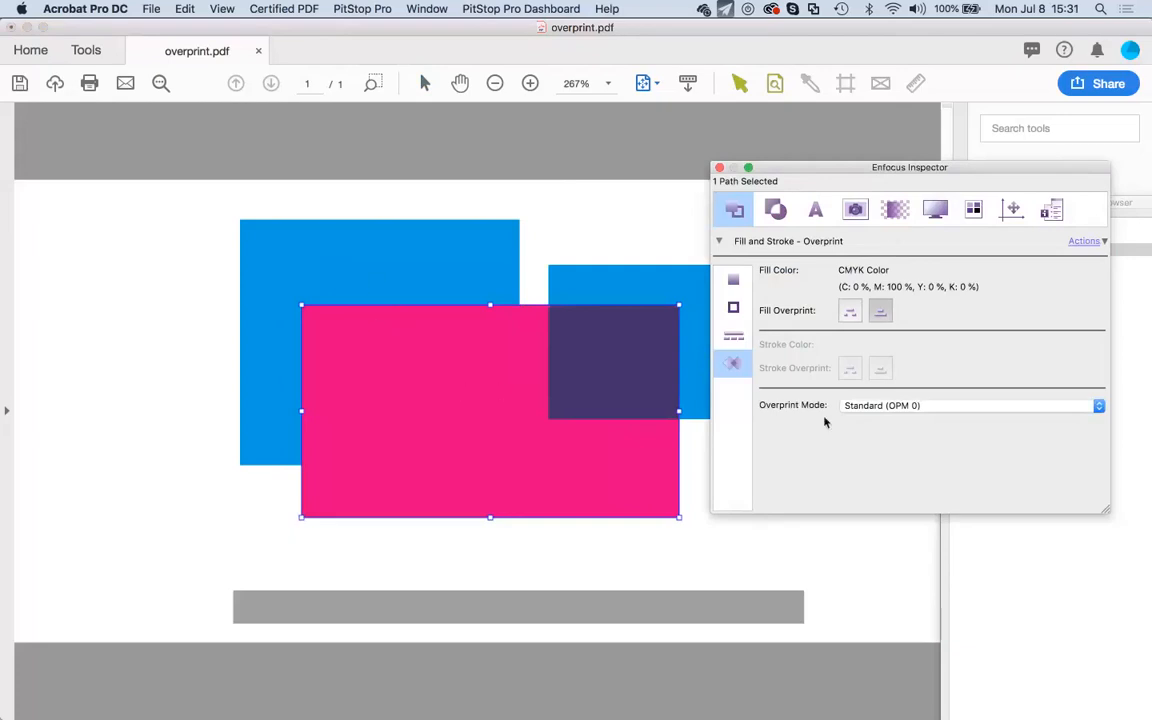
pyautogui.moveTo(858, 168); pyautogui.dragTo(962, 342)
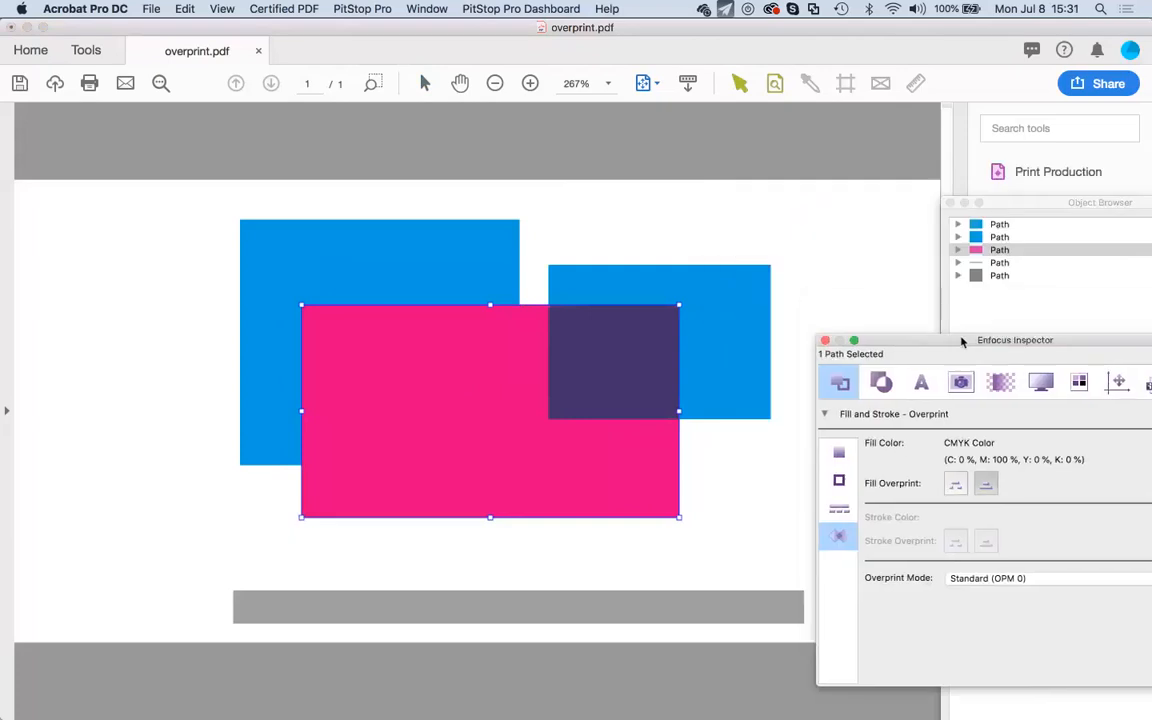
# Show the Fill pane and compare both blue rectangles; the right one uses PANTONE Process Cyan C.
pyautogui.click(776, 84)
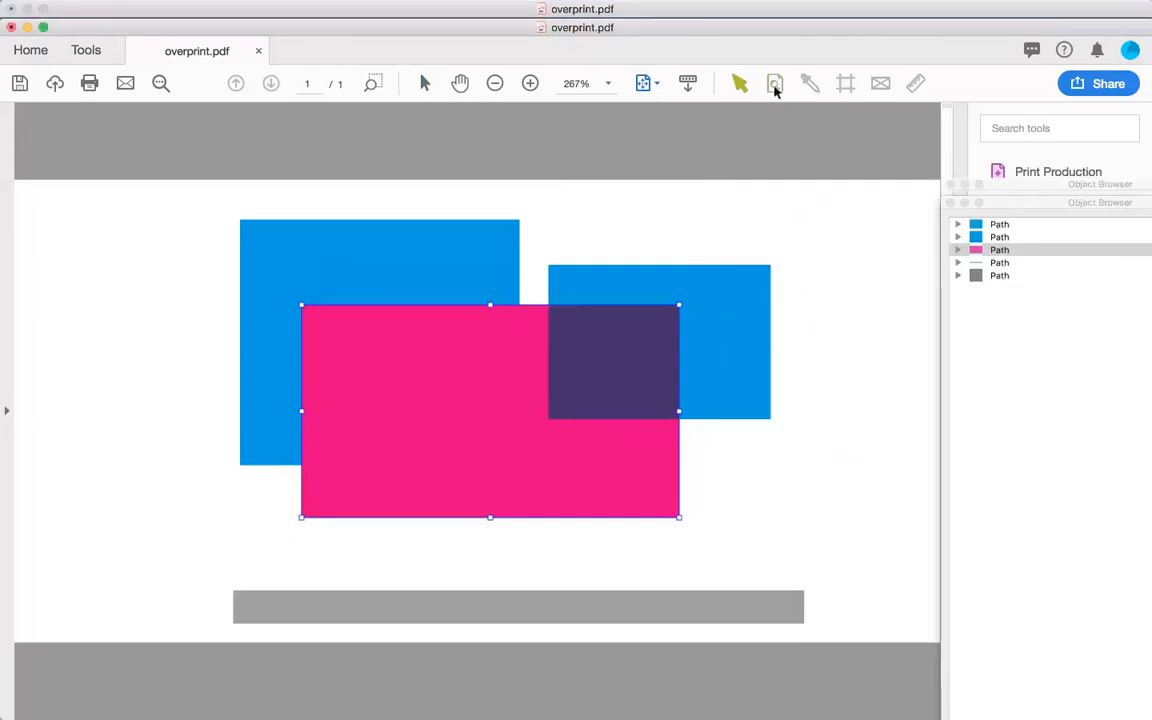
pyautogui.click(776, 86)
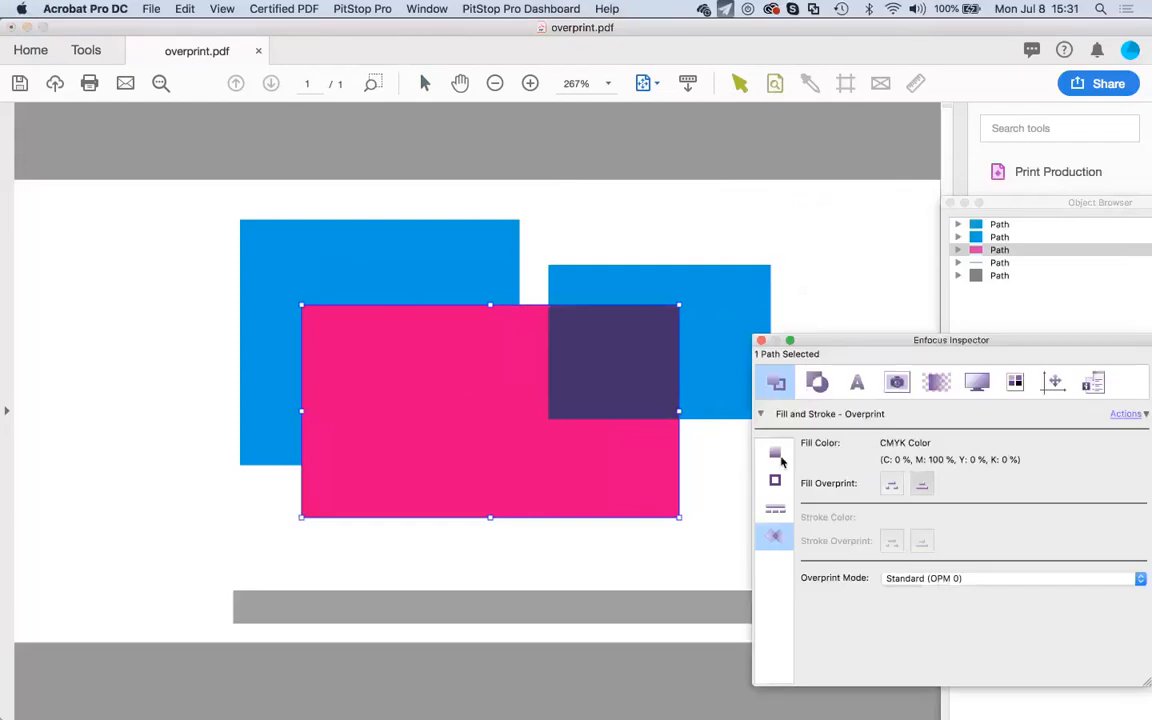
pyautogui.click(775, 455)
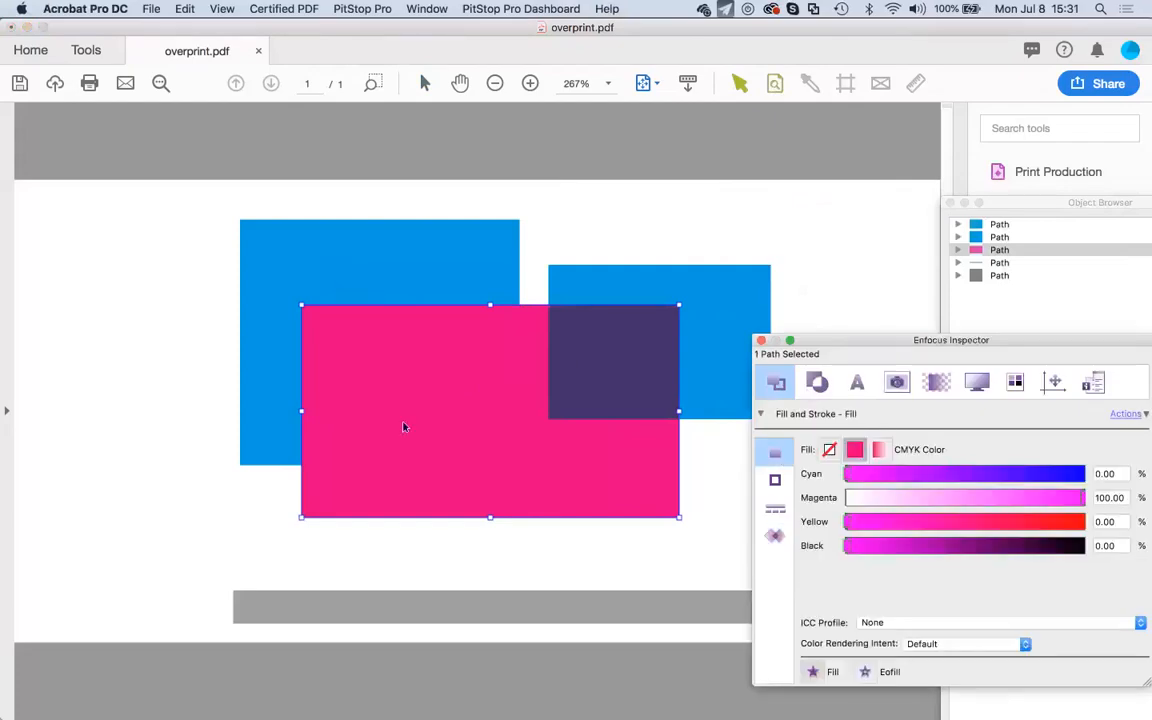
pyautogui.click(577, 377)
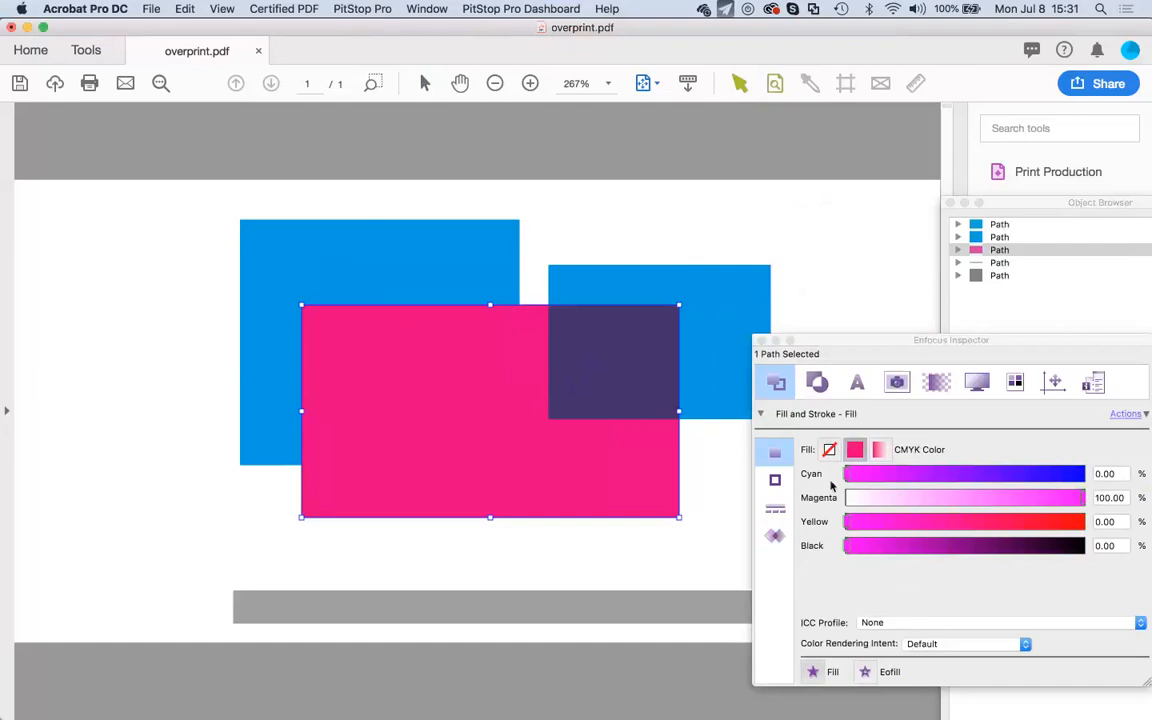
pyautogui.click(404, 289)
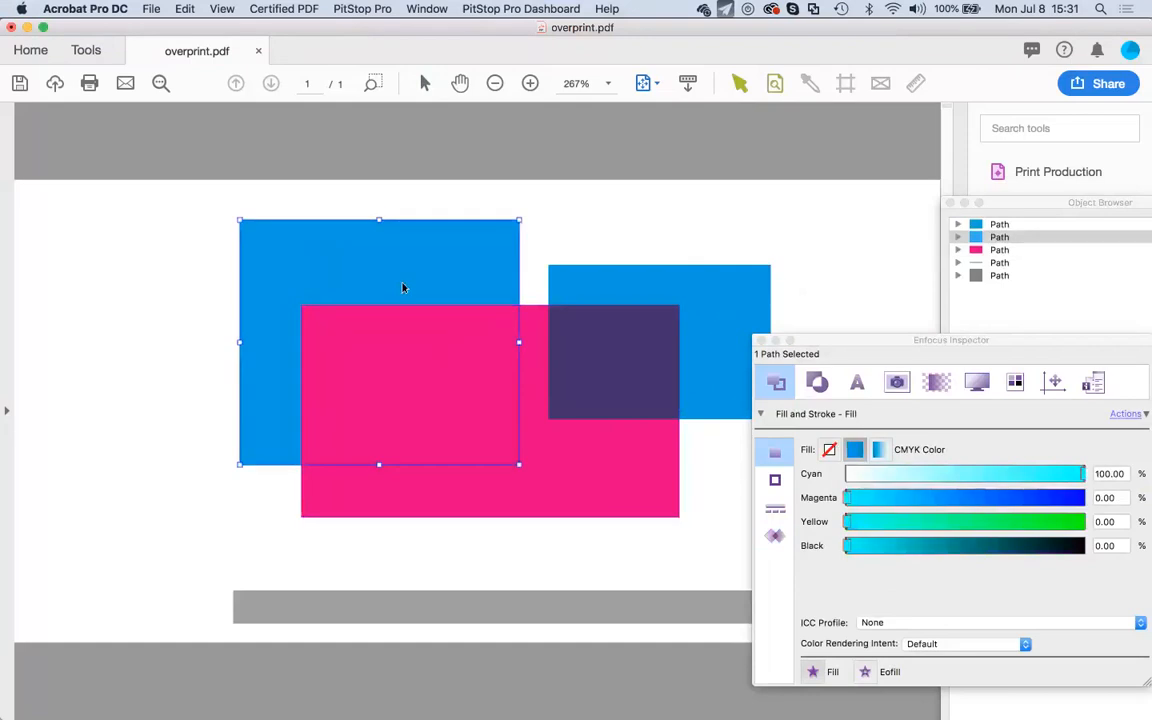
pyautogui.click(683, 297)
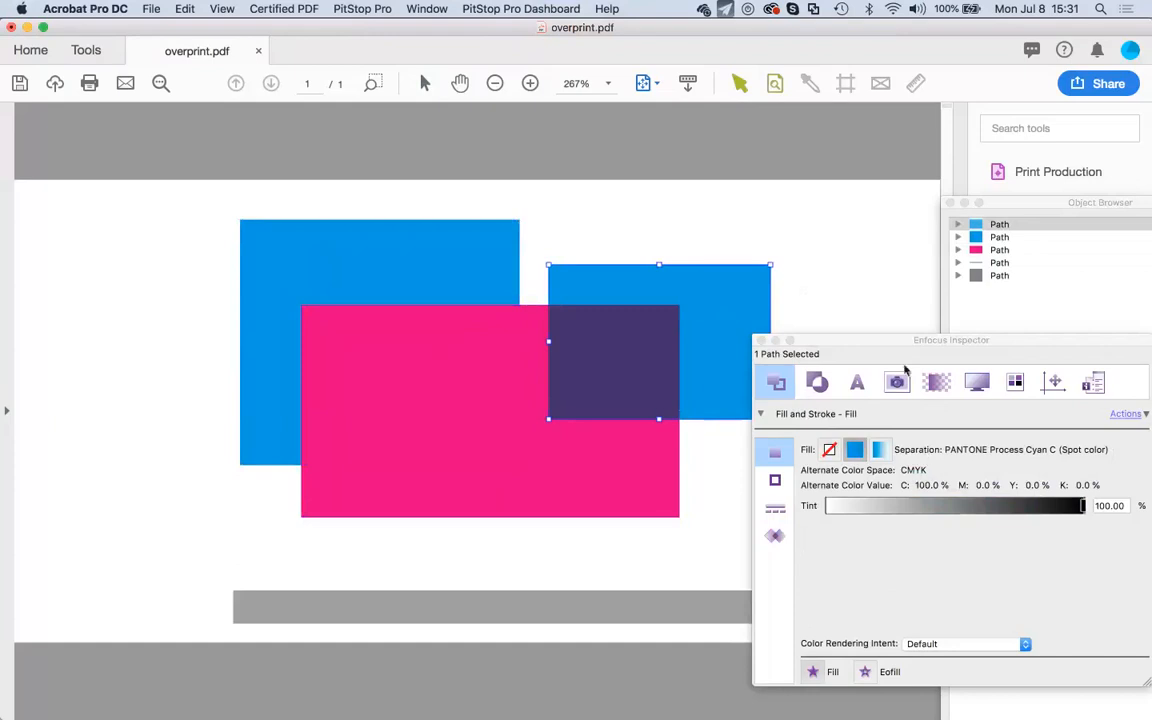
pyautogui.moveTo(889, 334); pyautogui.dragTo(921, 326)
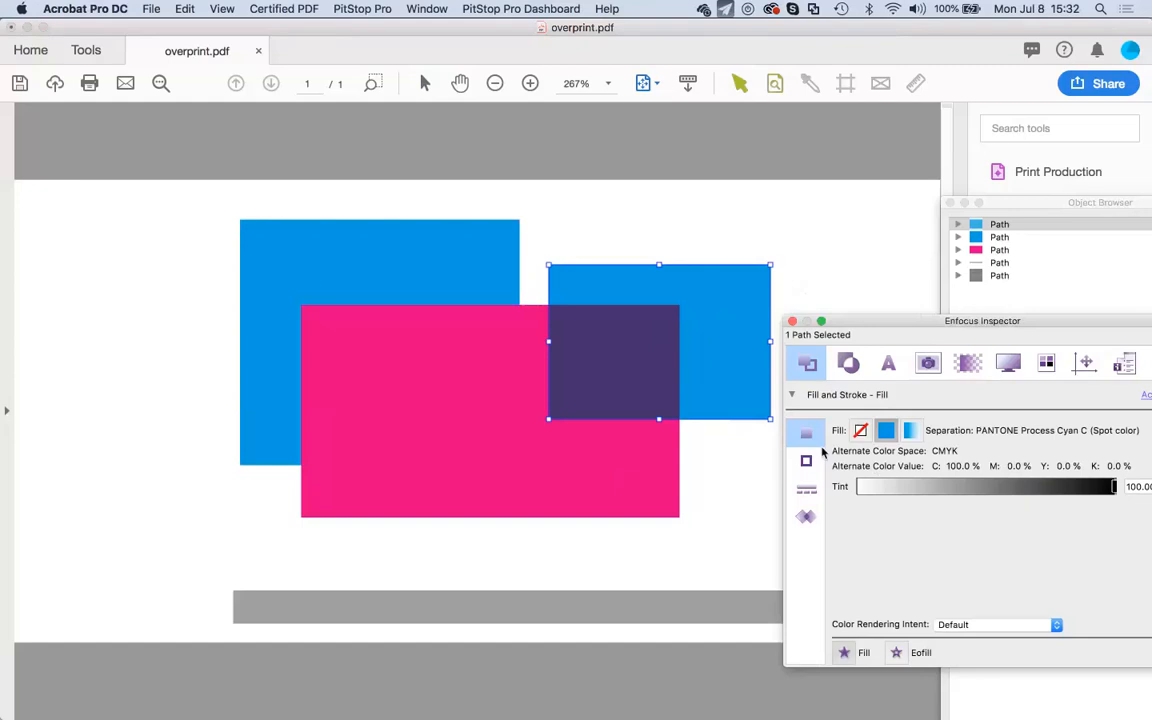
# Set the pink rectangle's Overprint Mode to Illustrator (OPM 1) in the Overprint pane.
pyautogui.click(806, 516)
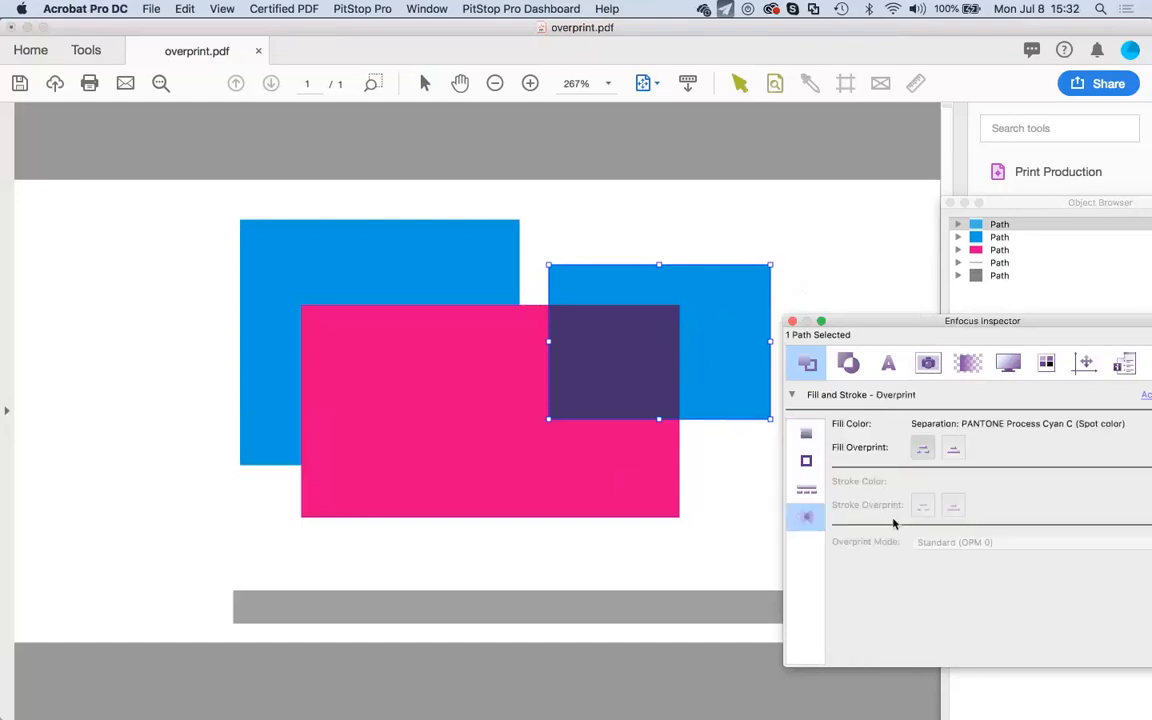
pyautogui.click(635, 442)
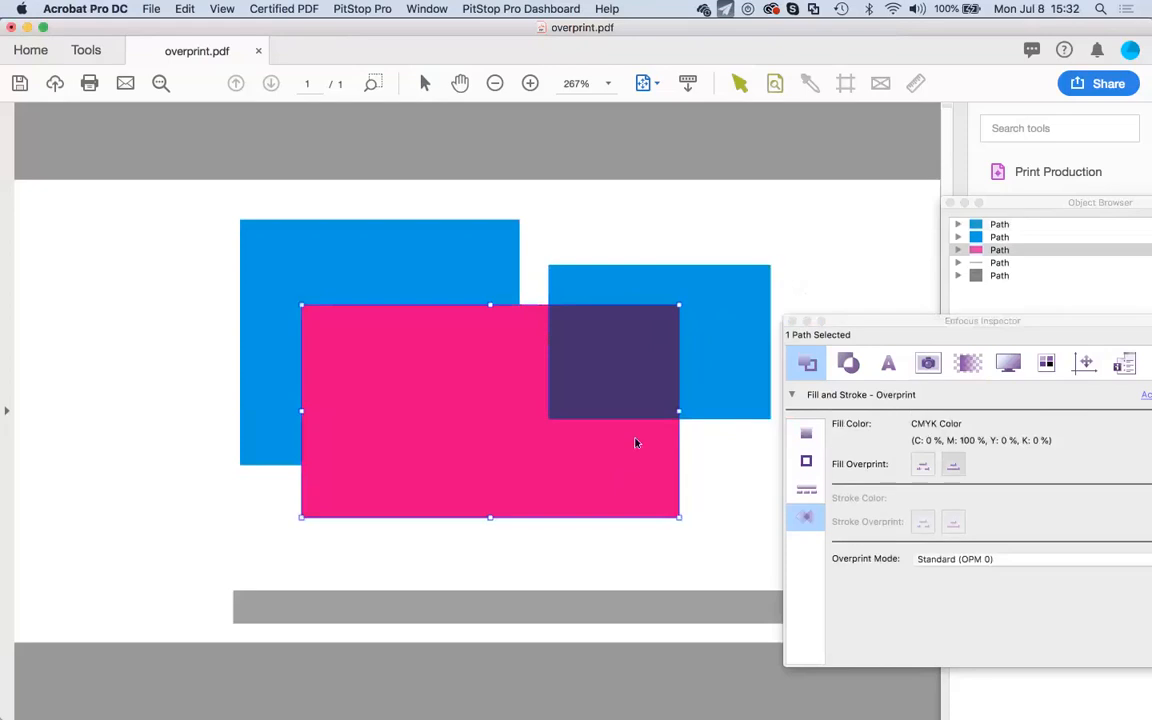
pyautogui.click(1006, 559)
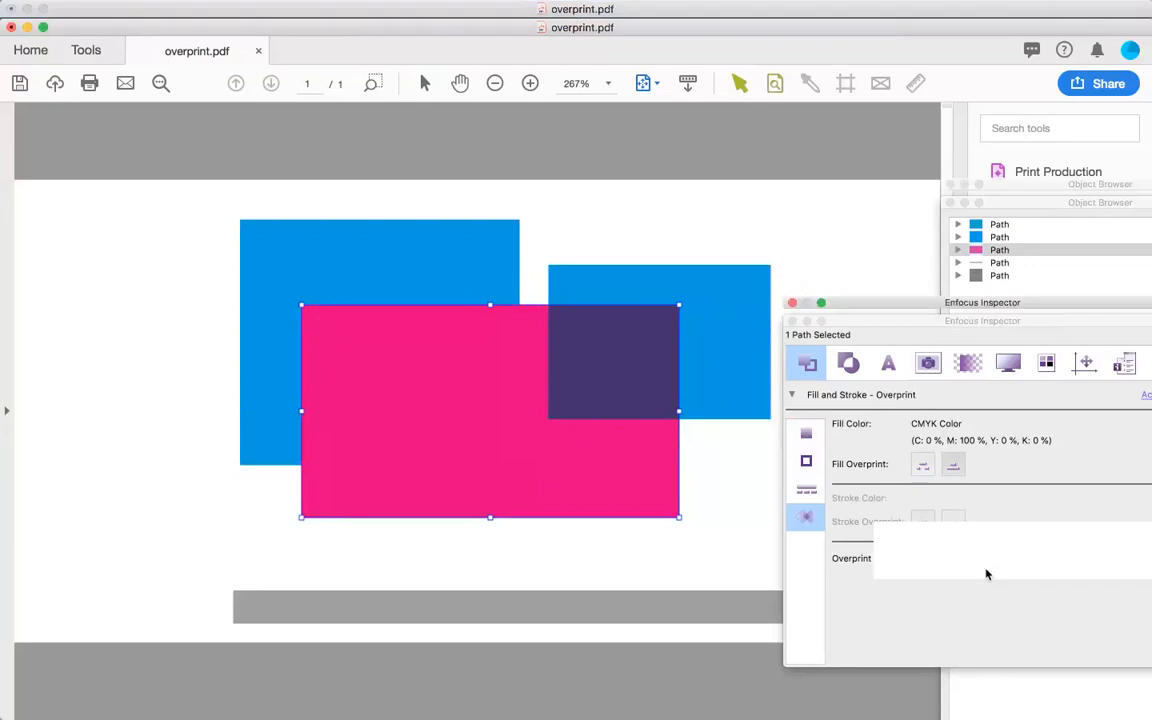
pyautogui.click(986, 572)
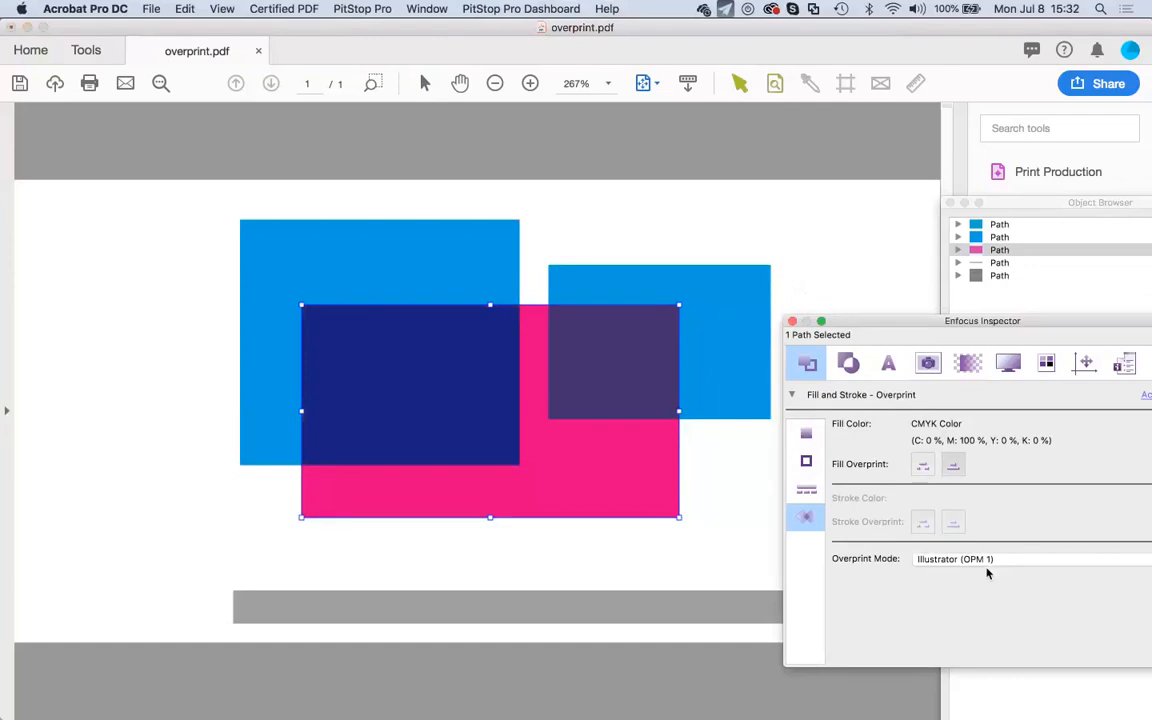
pyautogui.moveTo(868, 320); pyautogui.dragTo(808, 205)
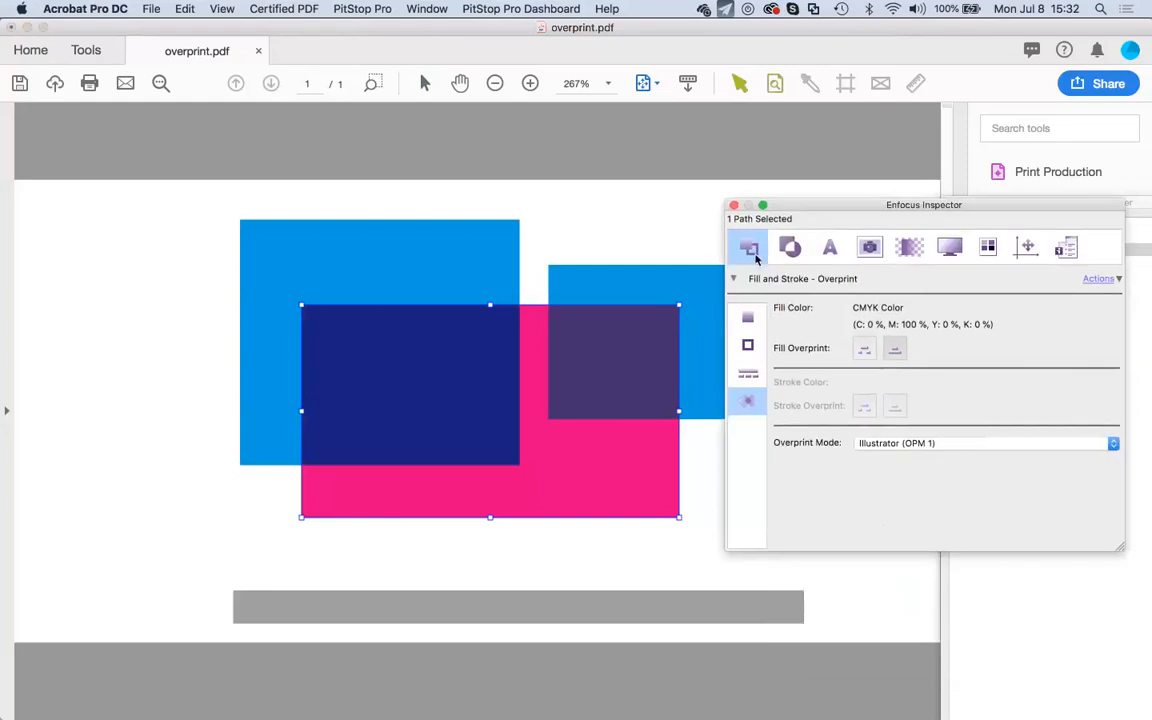
pyautogui.click(411, 329)
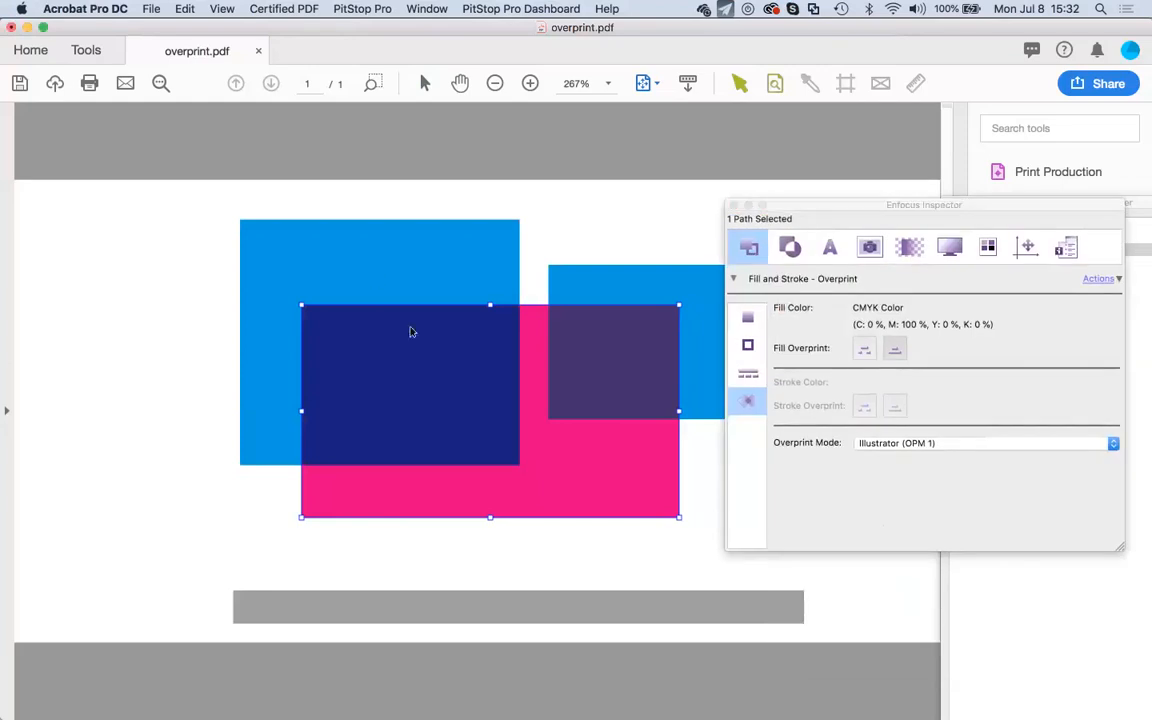
pyautogui.click(373, 281)
pyautogui.click(563, 445)
# Enter 10 for Cyan in the pink rectangle's fill, making it CMYK 10/100/0/0.
pyautogui.click(790, 320)
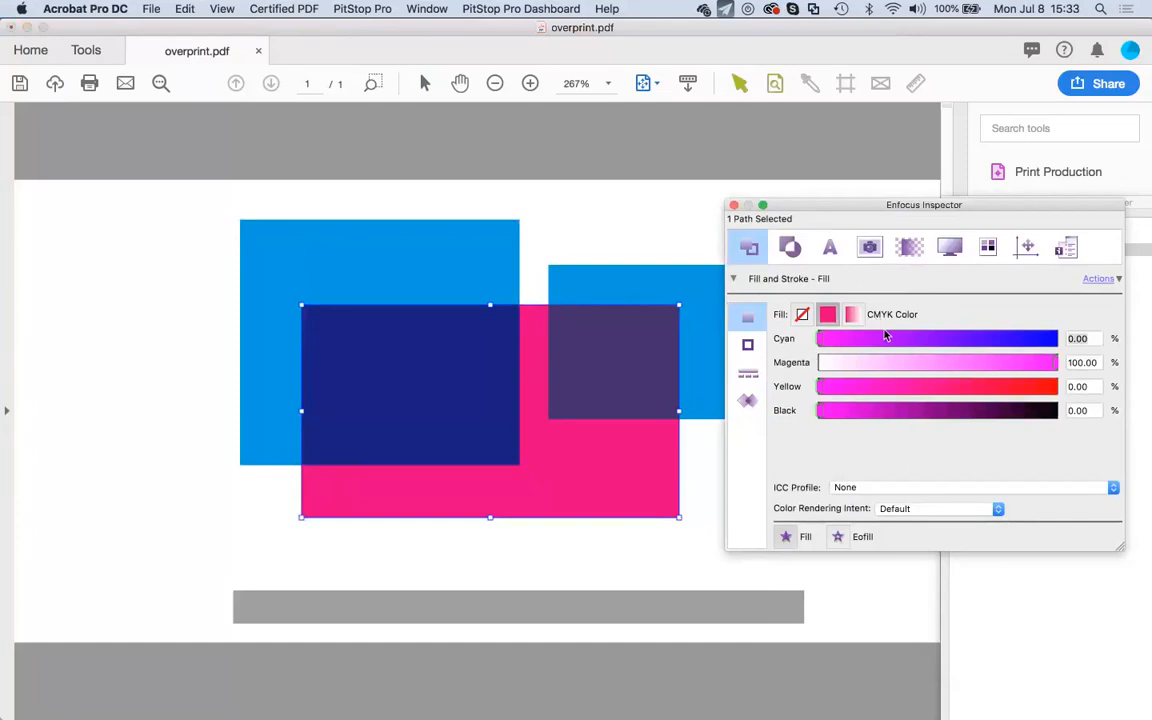
pyautogui.write('10')
pyautogui.moveTo(993, 206); pyautogui.dragTo(928, 182)
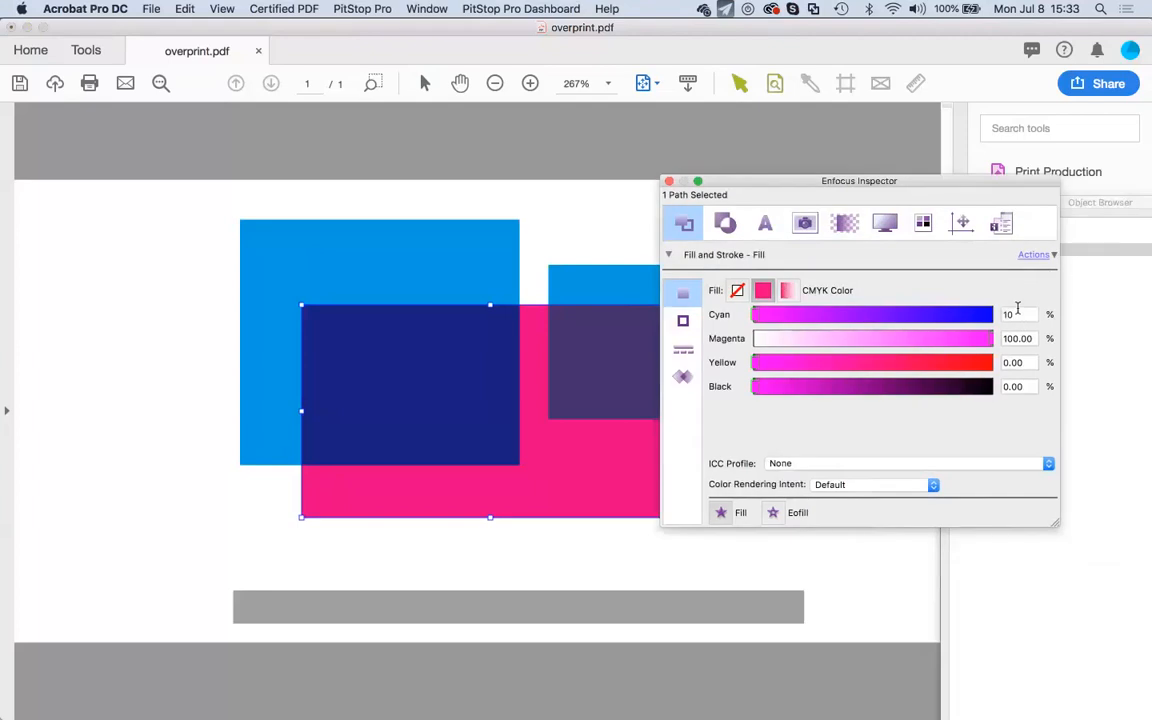
pyautogui.press('Return')
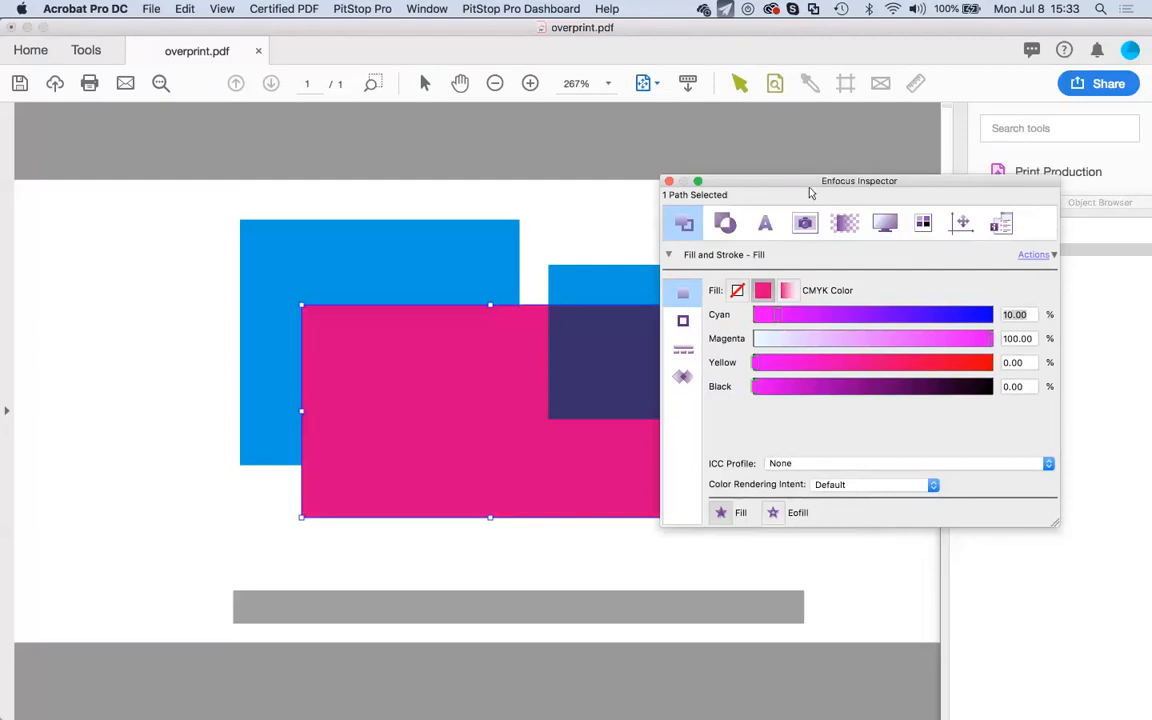
pyautogui.moveTo(809, 188); pyautogui.dragTo(802, 180)
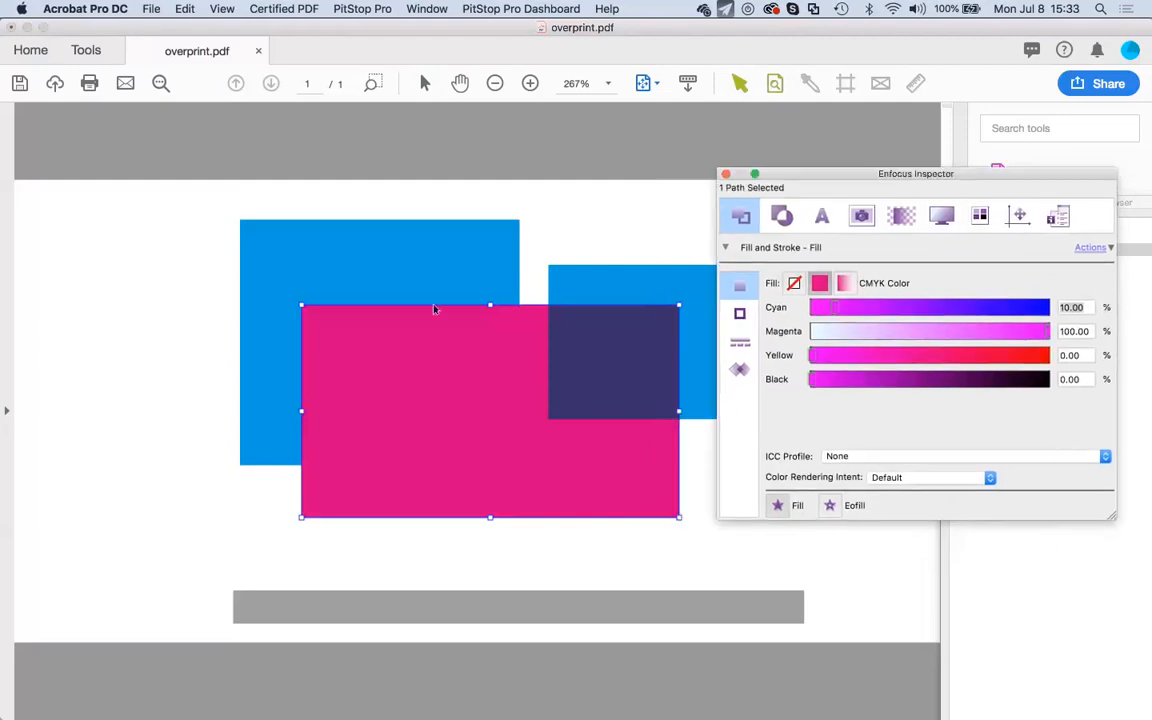
# Verify the pink rectangle's ink values with the Eyedropper, then return to the Overprint pane.
pyautogui.click(809, 84)
pyautogui.click(390, 351)
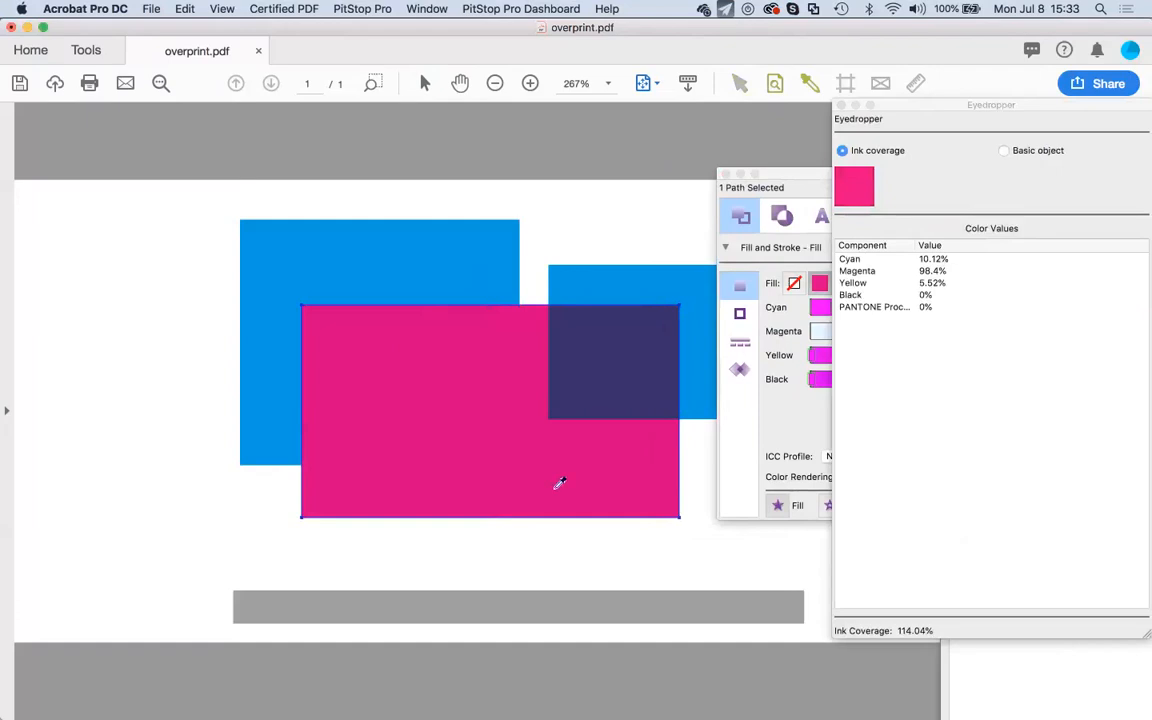
pyautogui.click(841, 106)
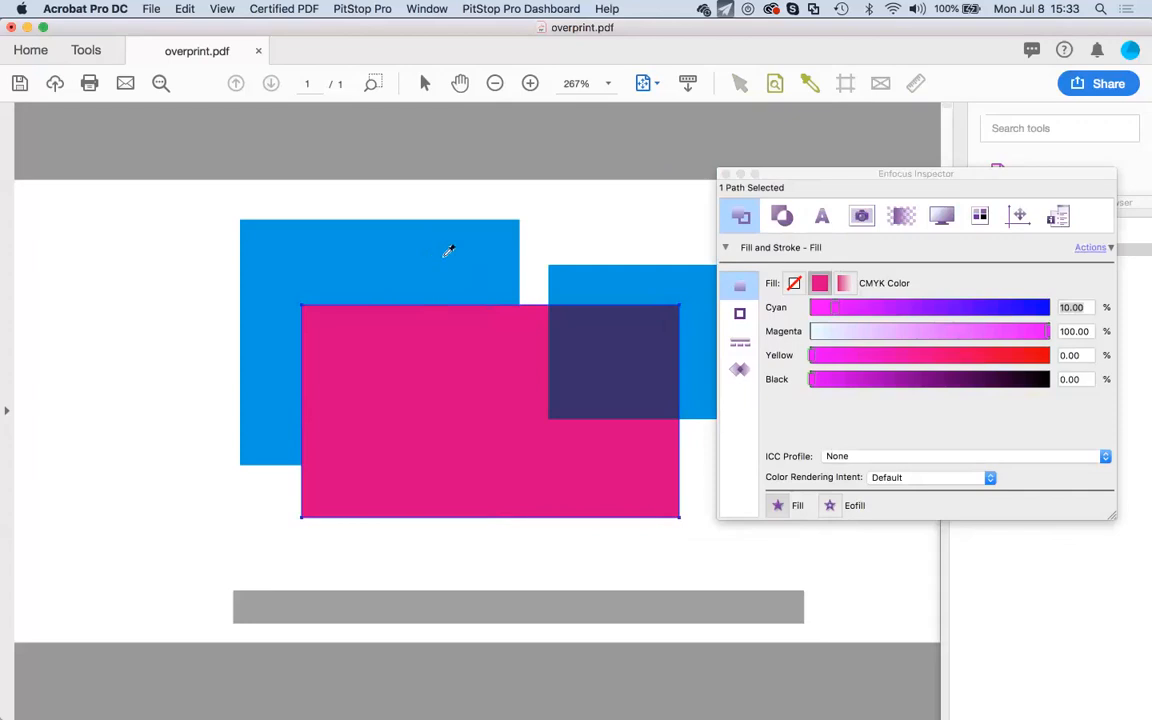
pyautogui.click(740, 369)
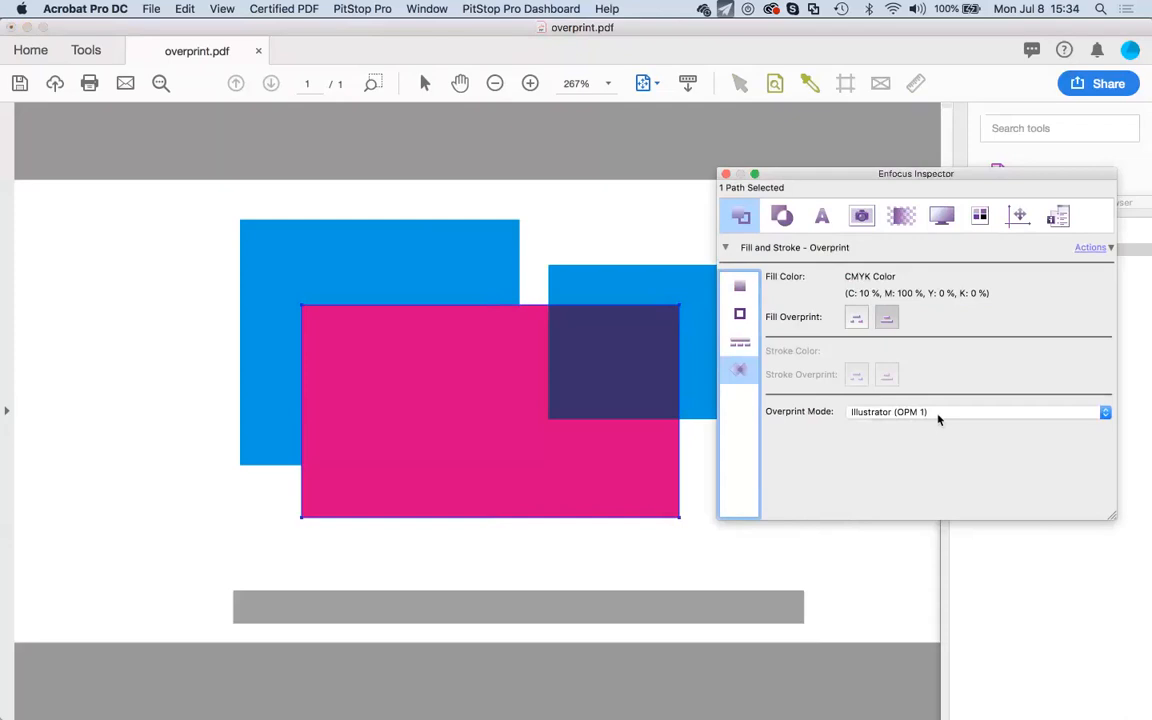
# Keep the pink rectangle's overprint mode at Illustrator (OPM 1).
pyautogui.click(938, 419)
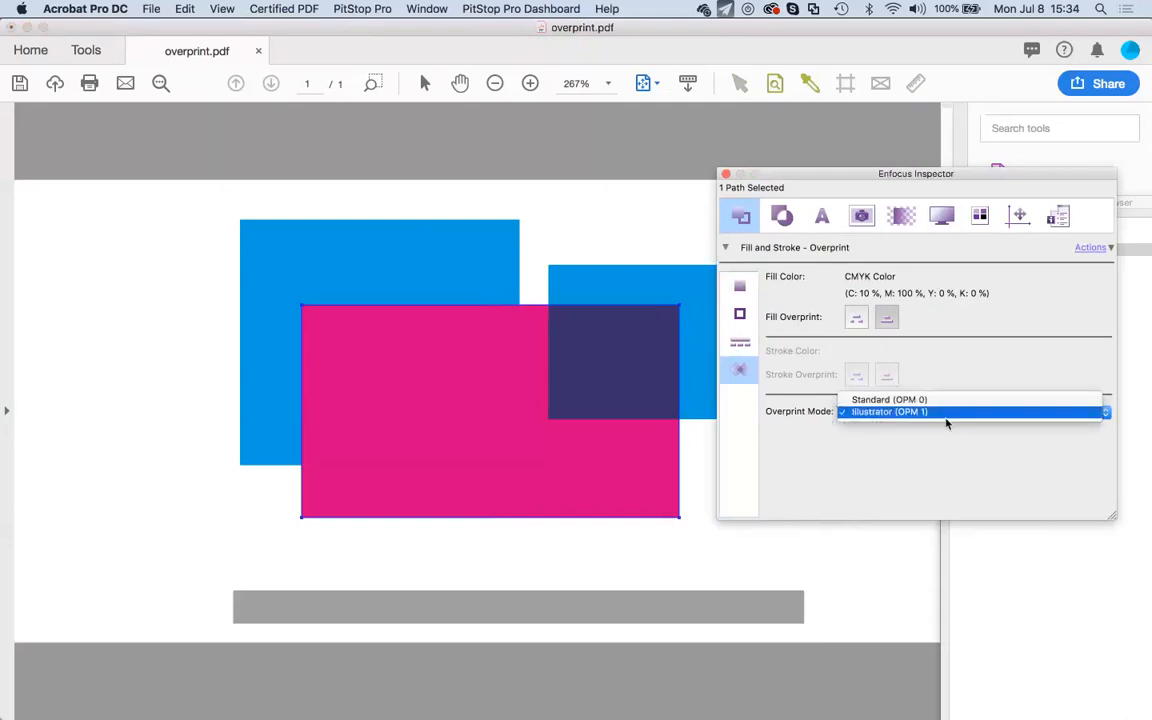
pyautogui.click(946, 423)
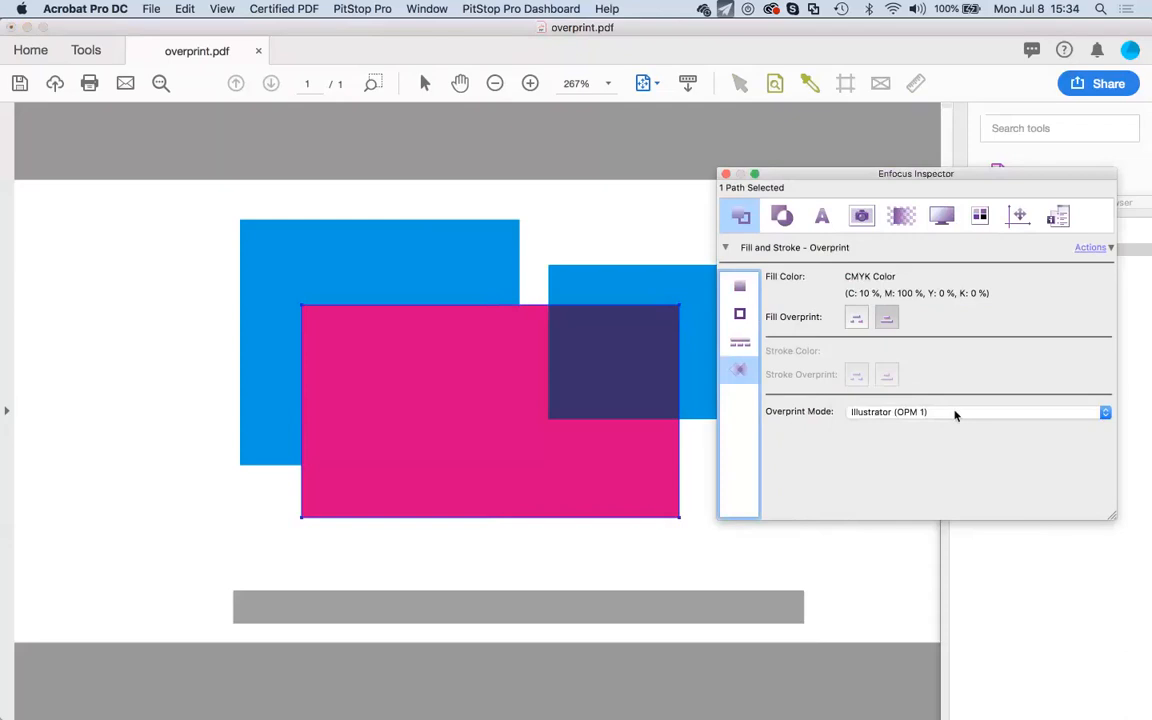
pyautogui.click(955, 415)
pyautogui.click(955, 418)
pyautogui.moveTo(792, 182); pyautogui.dragTo(780, 155)
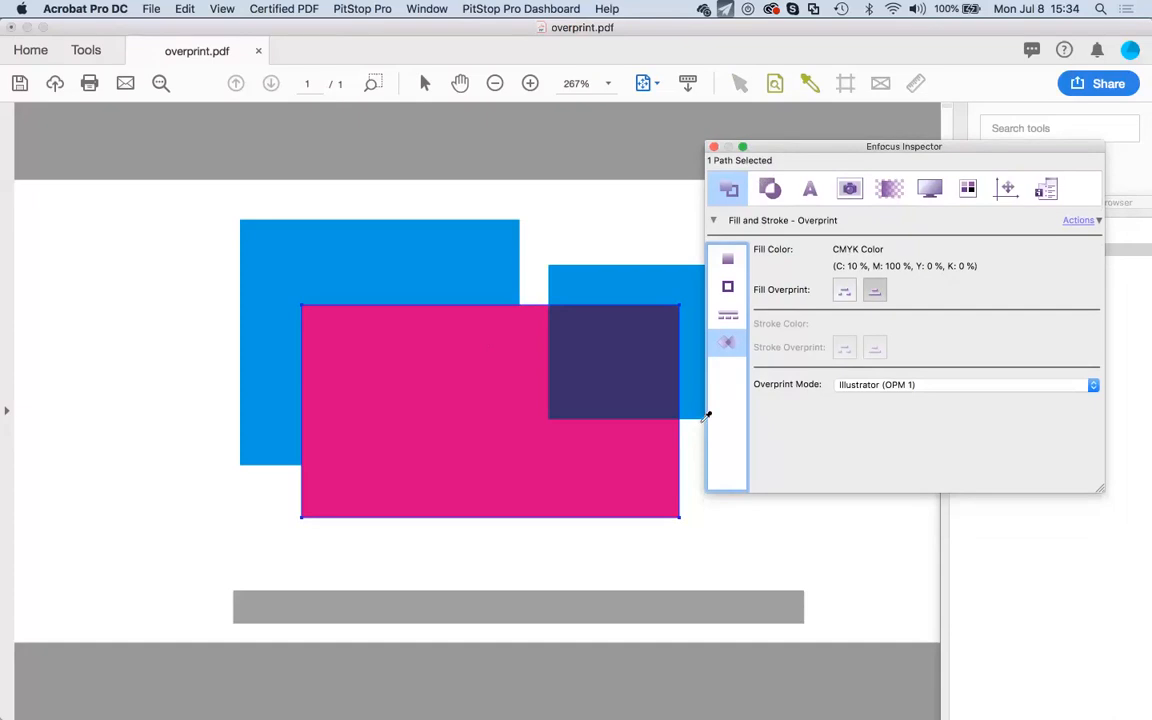
pyautogui.click(513, 421)
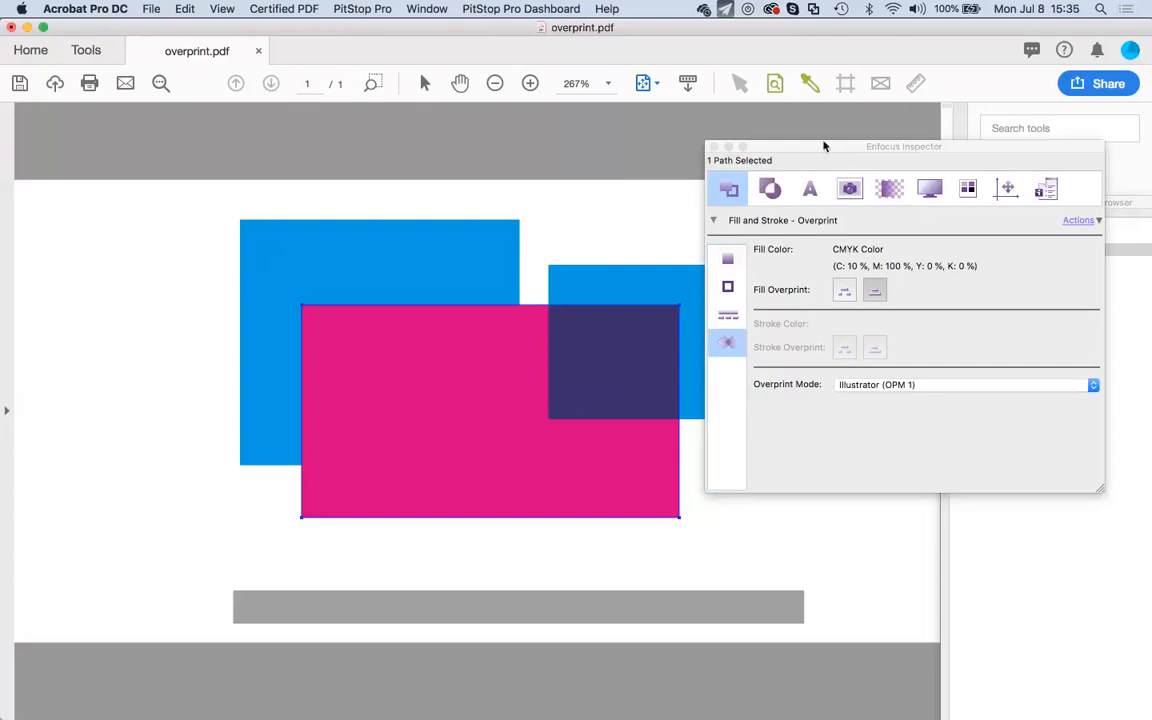
pyautogui.moveTo(824, 146); pyautogui.dragTo(811, 132)
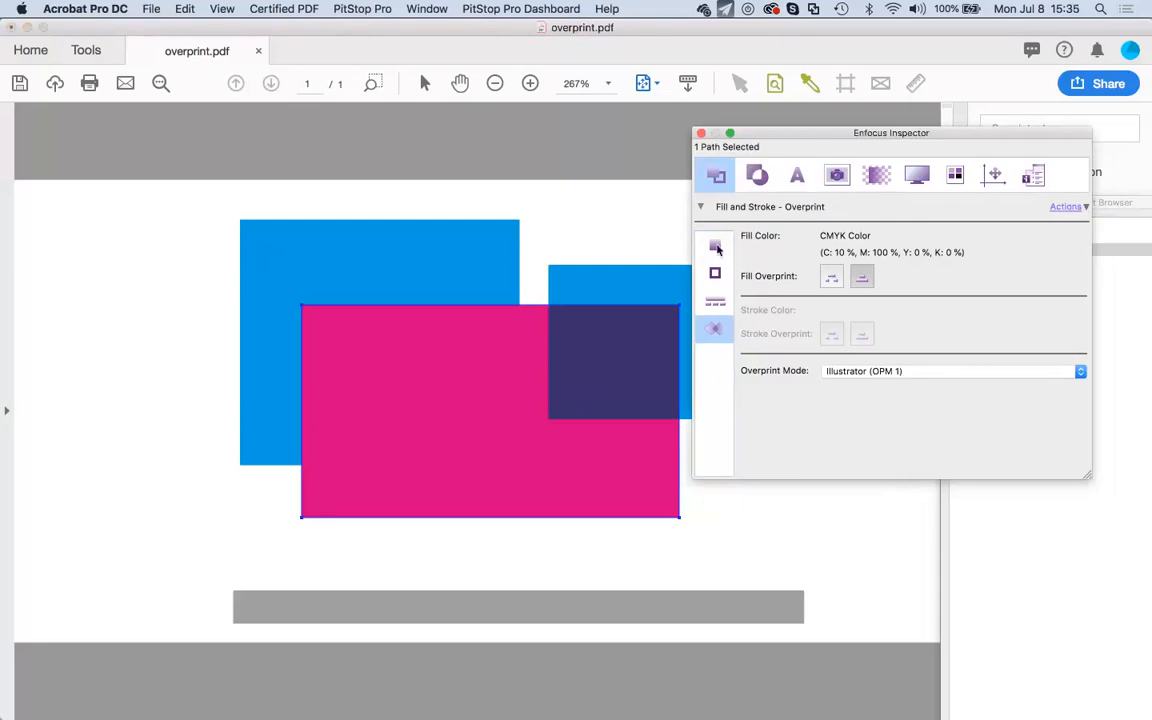
# Convert the pink rectangle's fill to RGB with Actions > Convert to RGB (using Preferences).
pyautogui.click(715, 247)
pyautogui.click(1066, 206)
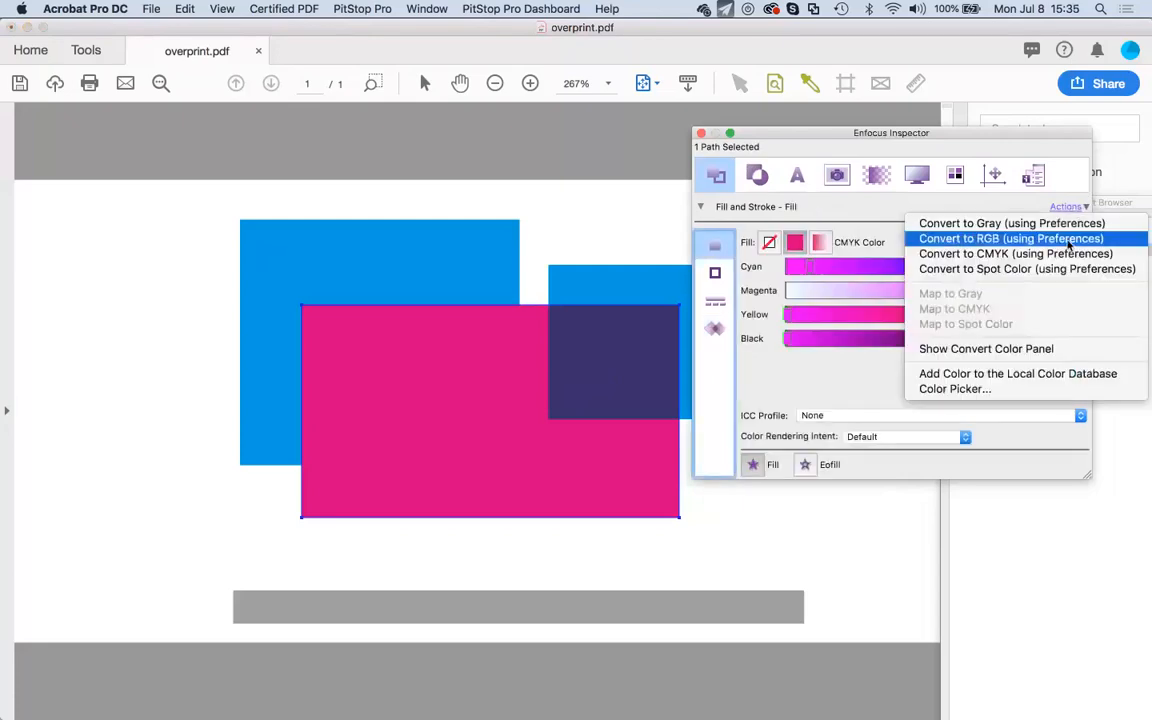
pyautogui.click(1068, 240)
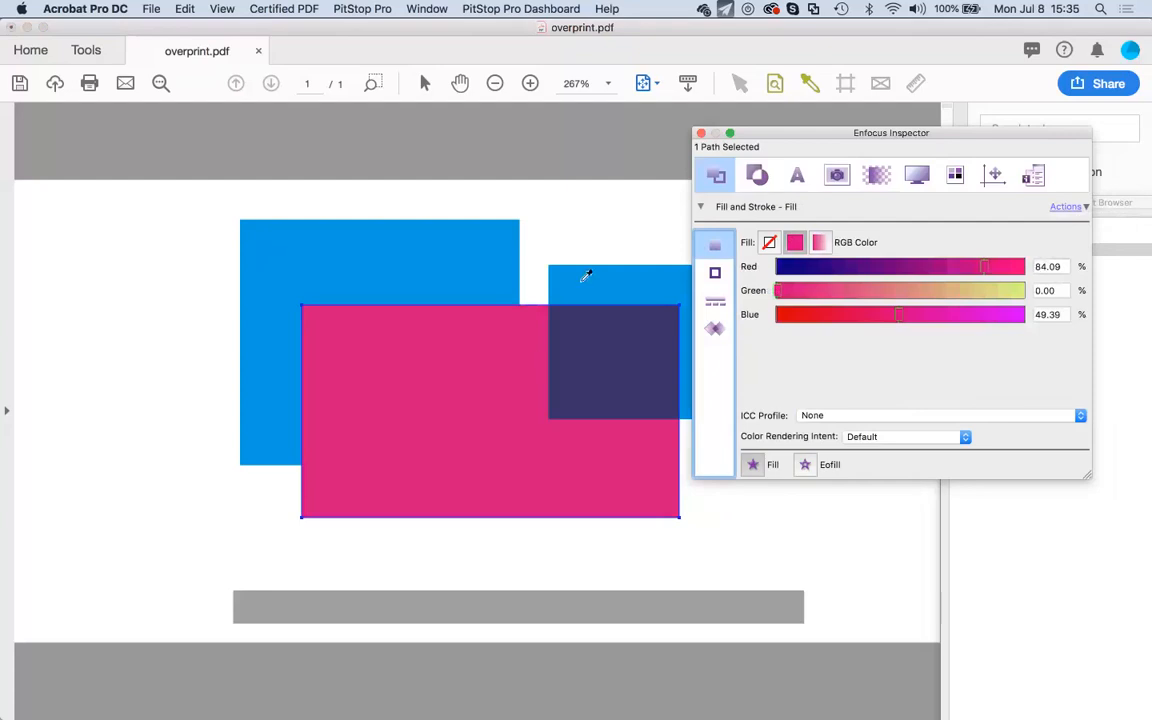
pyautogui.click(740, 84)
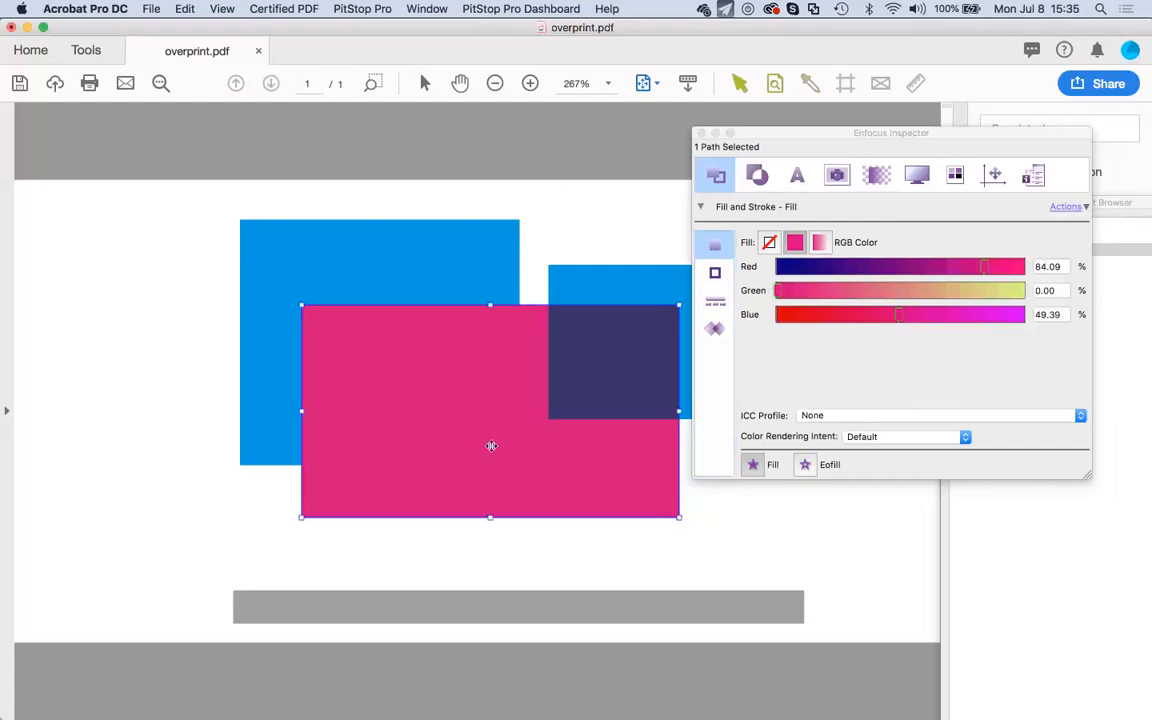
# Drag the pink rectangle lower and right, then move the Inspector aside to reveal the Object Browser.
pyautogui.moveTo(491, 446)
pyautogui.mouseDown()
pyautogui.moveTo(524, 417)
pyautogui.moveTo(499, 460)
pyautogui.mouseUp()
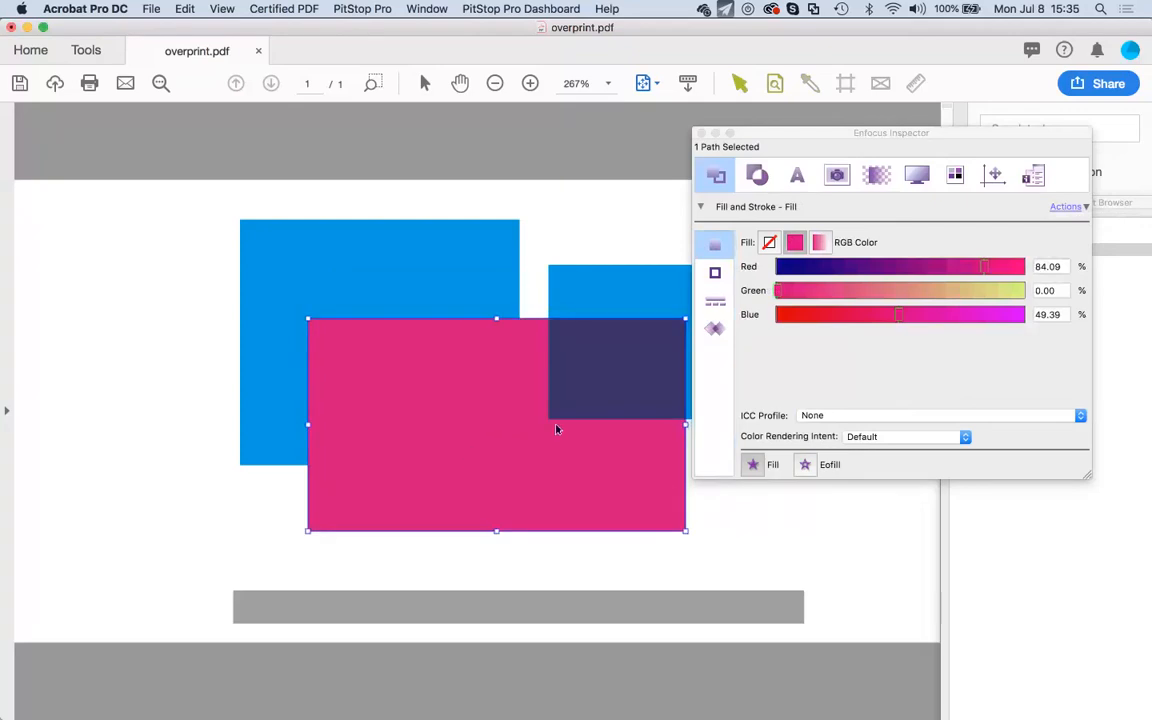
pyautogui.moveTo(557, 430); pyautogui.dragTo(599, 454)
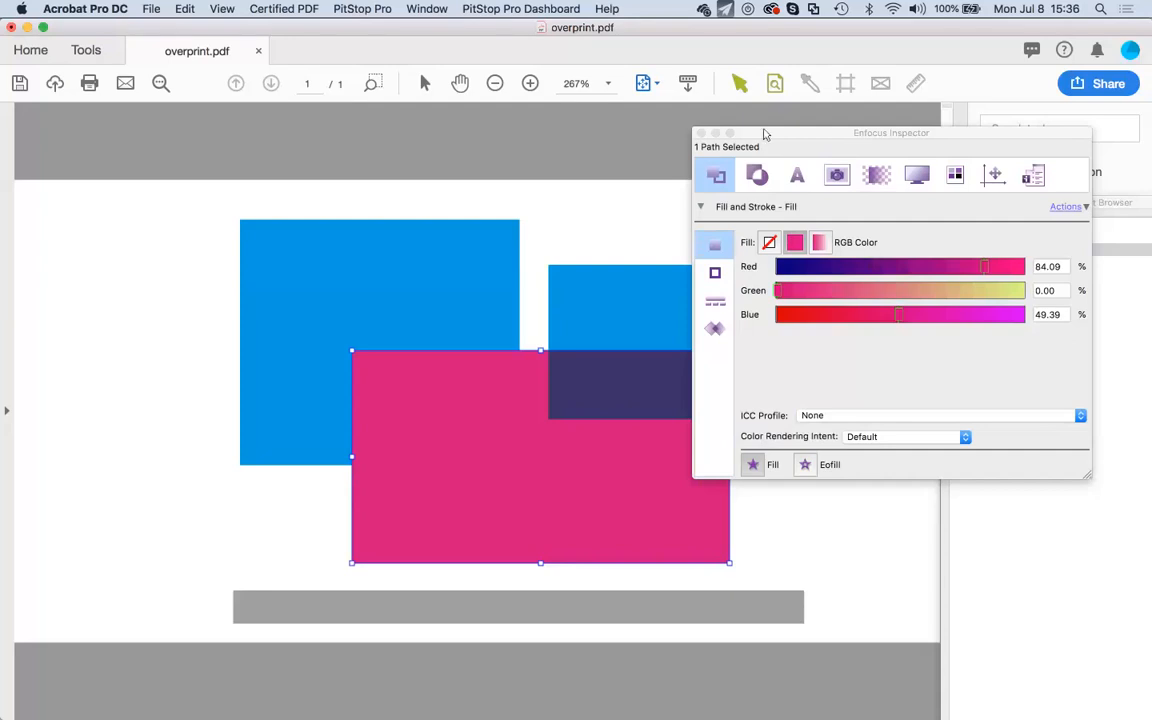
pyautogui.moveTo(765, 133); pyautogui.dragTo(660, 145)
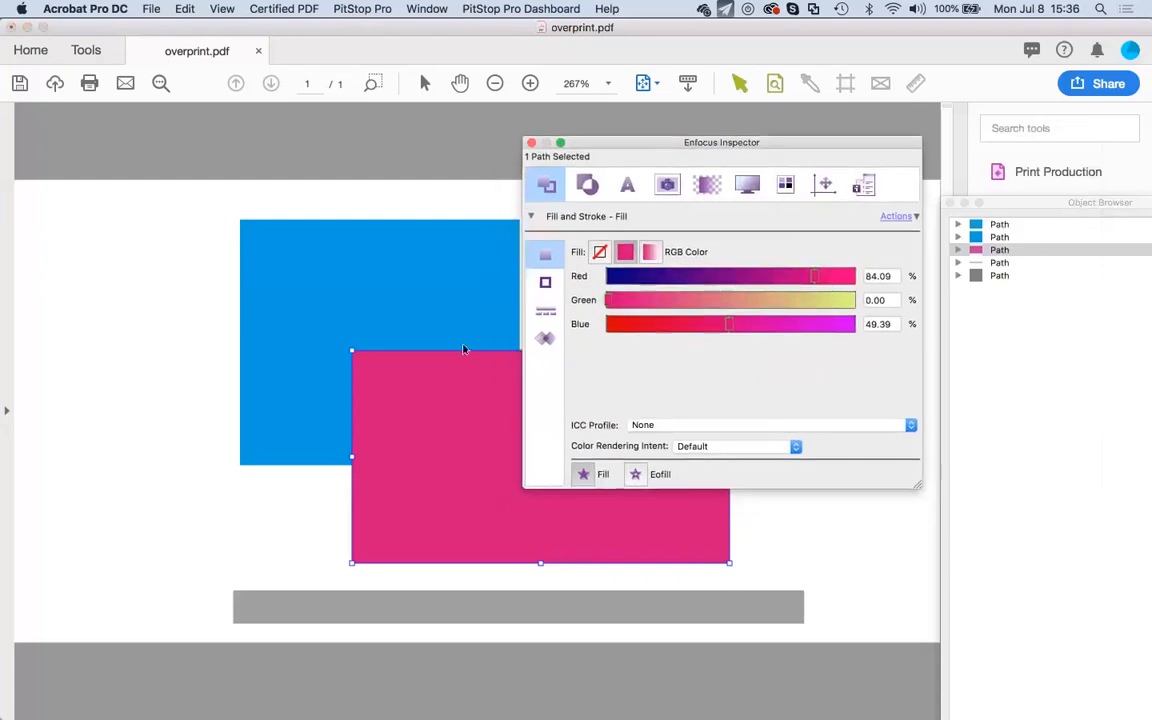
pyautogui.click(458, 418)
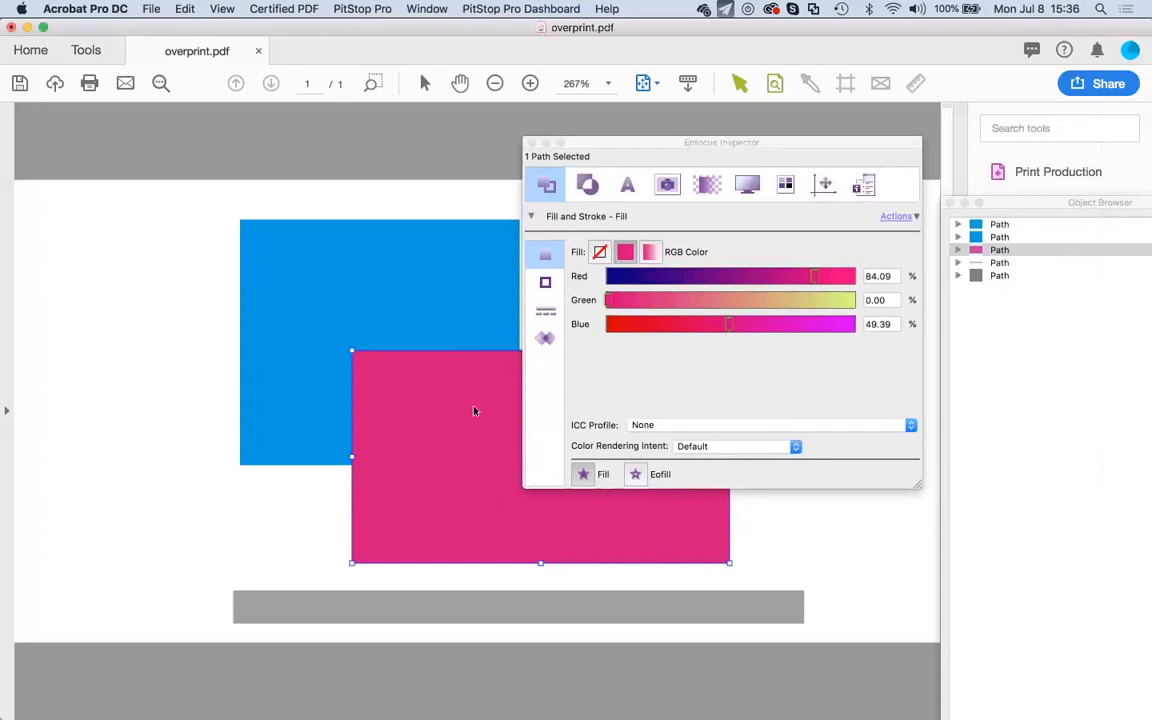
# Set the pink rectangle's blending to Multiply in Transparency - General.
pyautogui.click(708, 186)
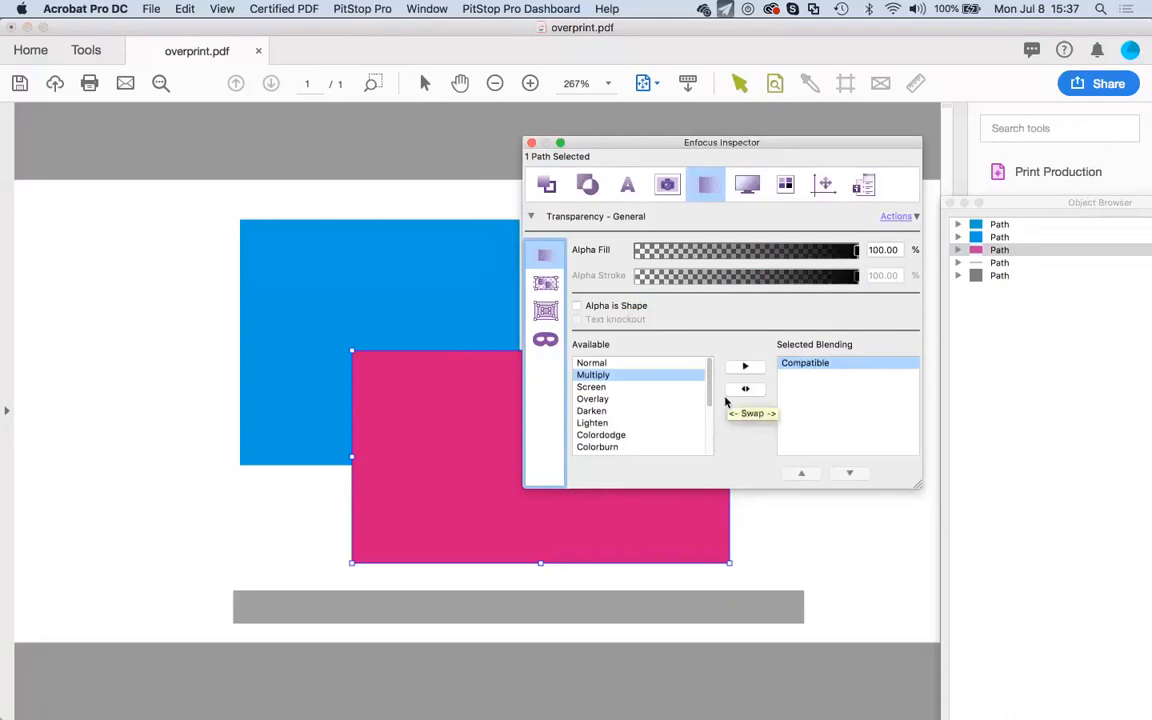
pyautogui.click(607, 376)
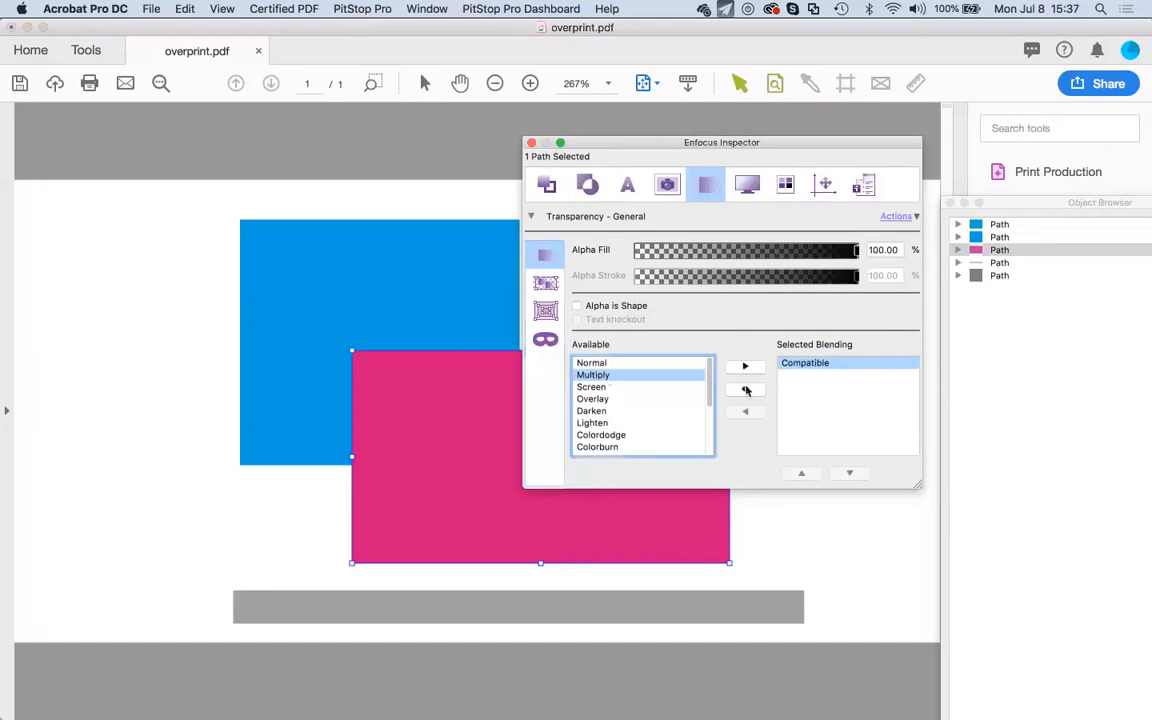
pyautogui.click(745, 390)
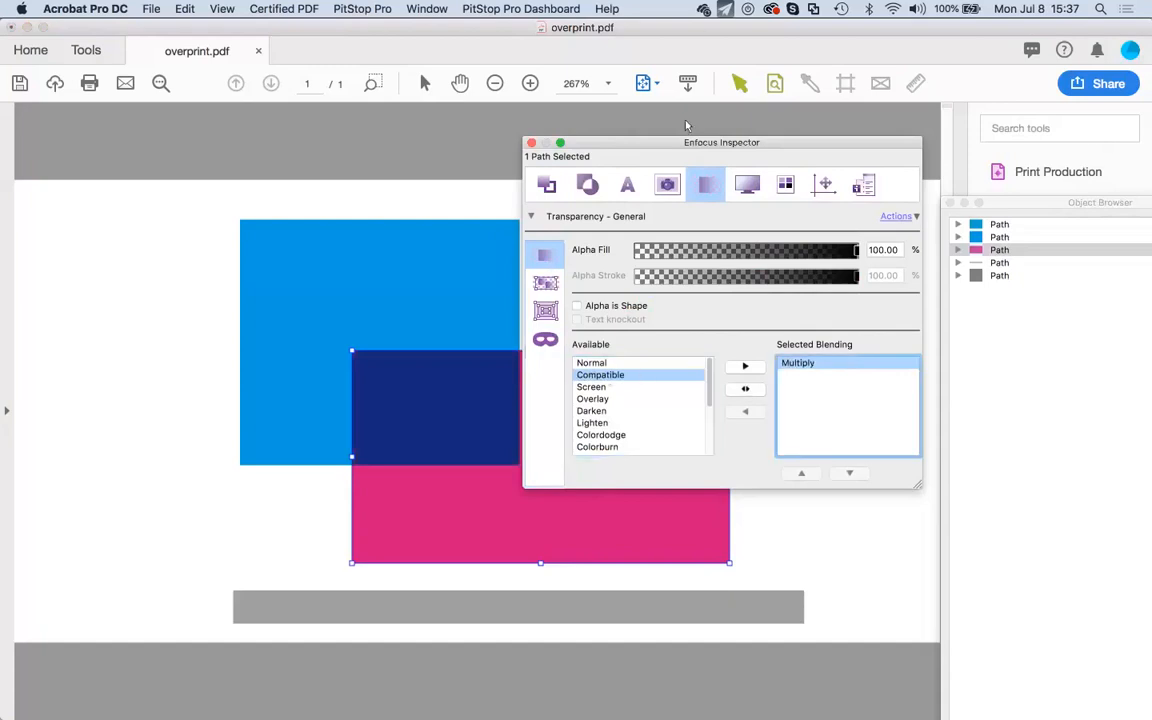
pyautogui.moveTo(691, 143); pyautogui.dragTo(911, 154)
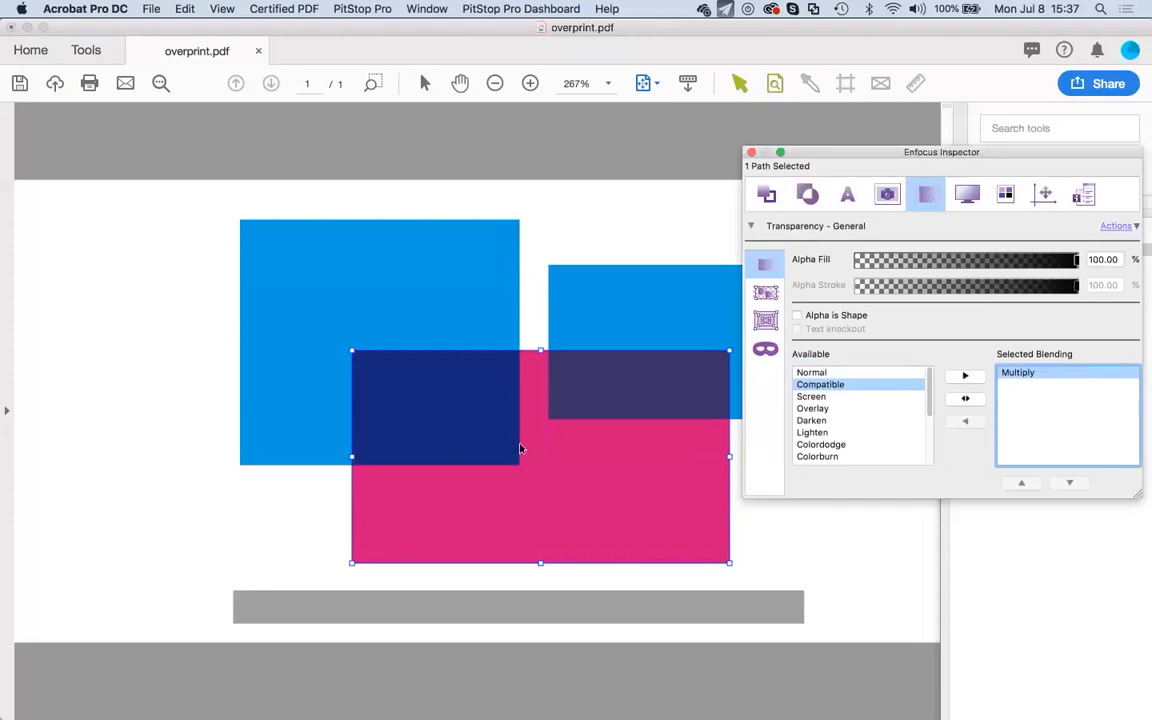
# Toggle the pink rectangle's Fill Overprint off and on, leaving it on.
pyautogui.click(571, 484)
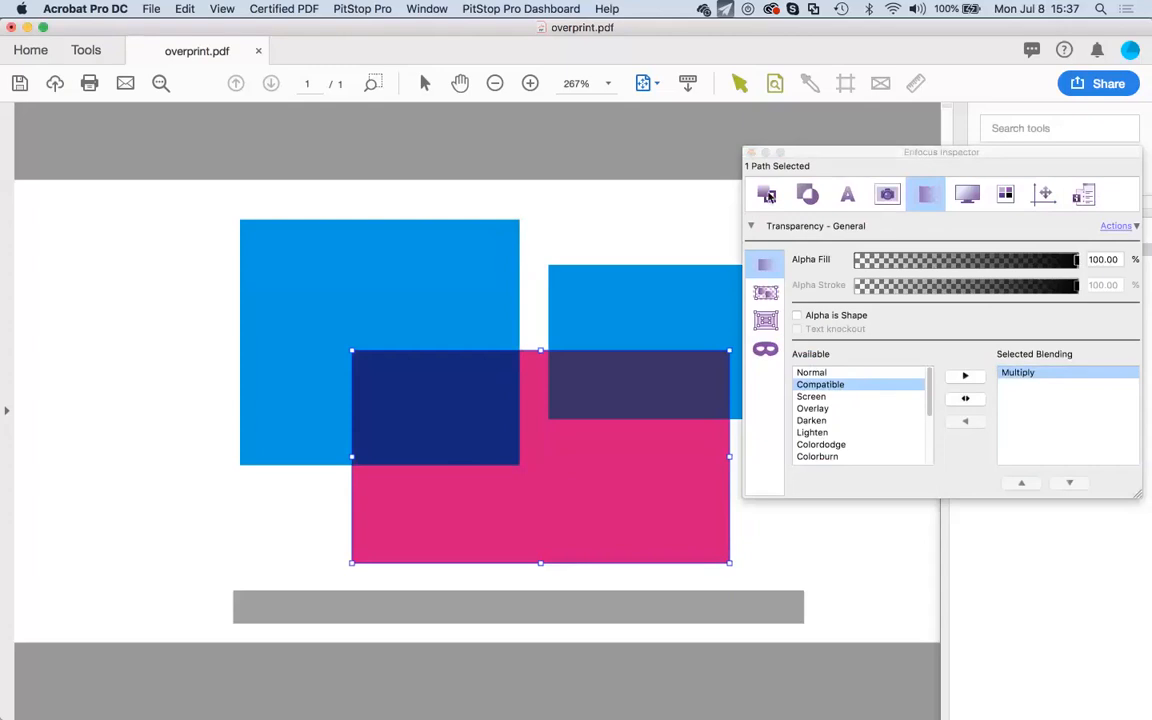
pyautogui.click(768, 195)
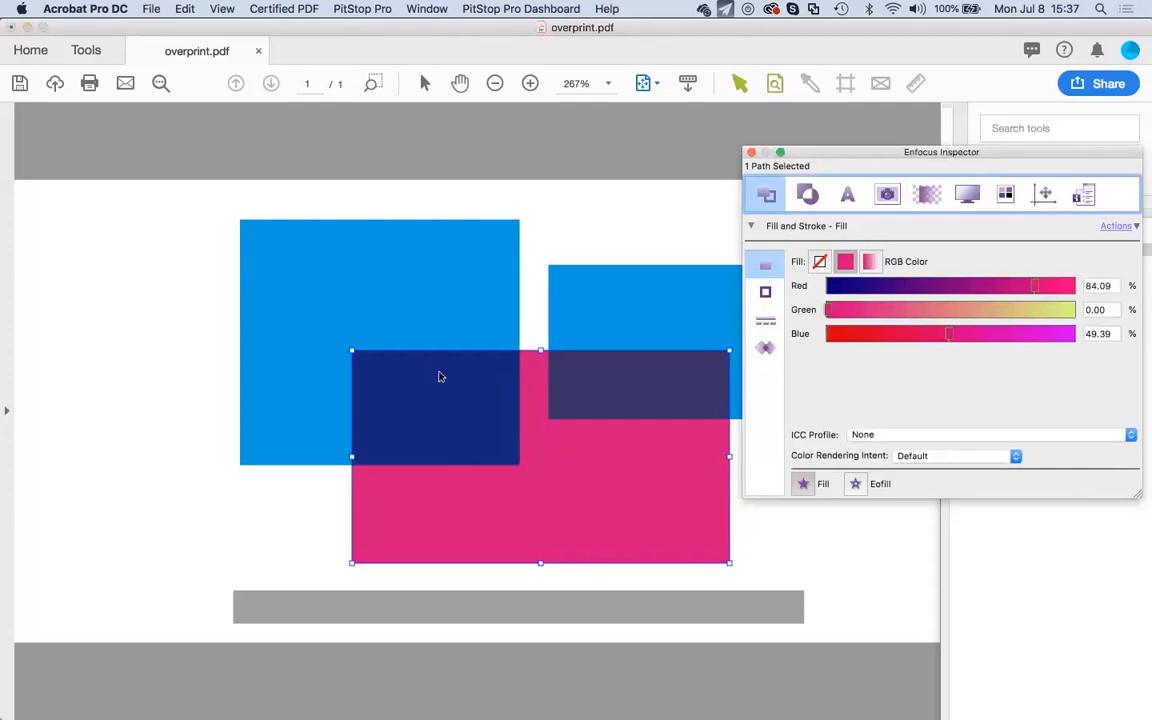
pyautogui.click(766, 348)
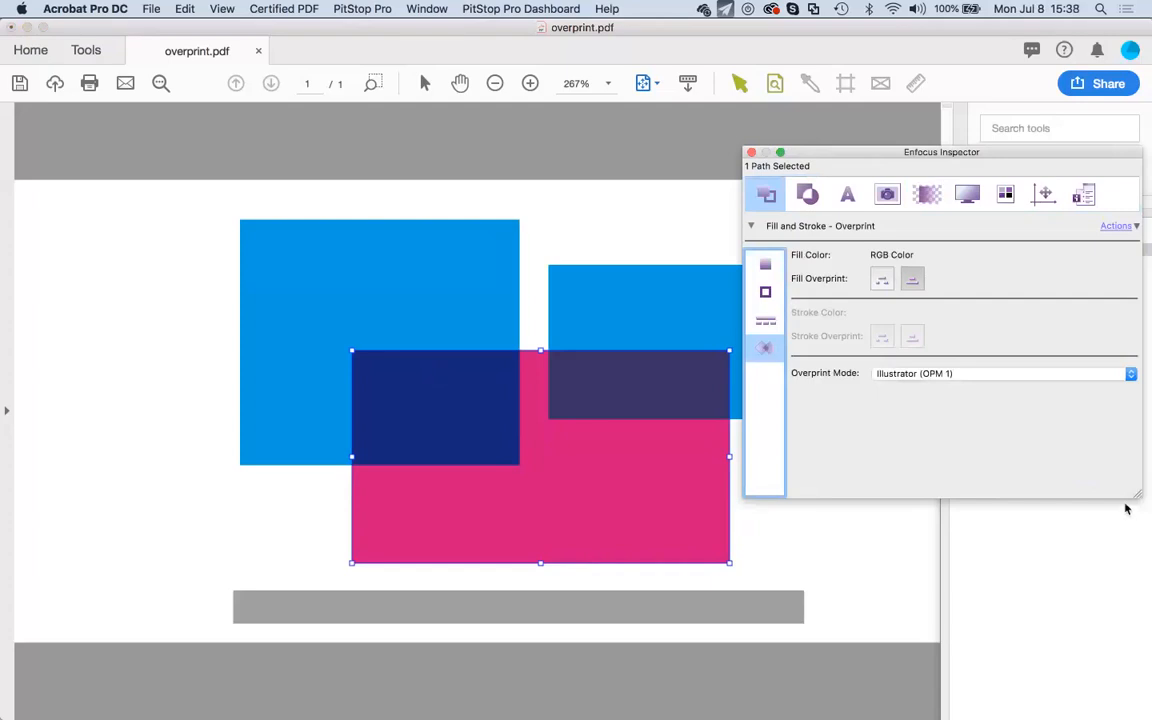
pyautogui.click(881, 279)
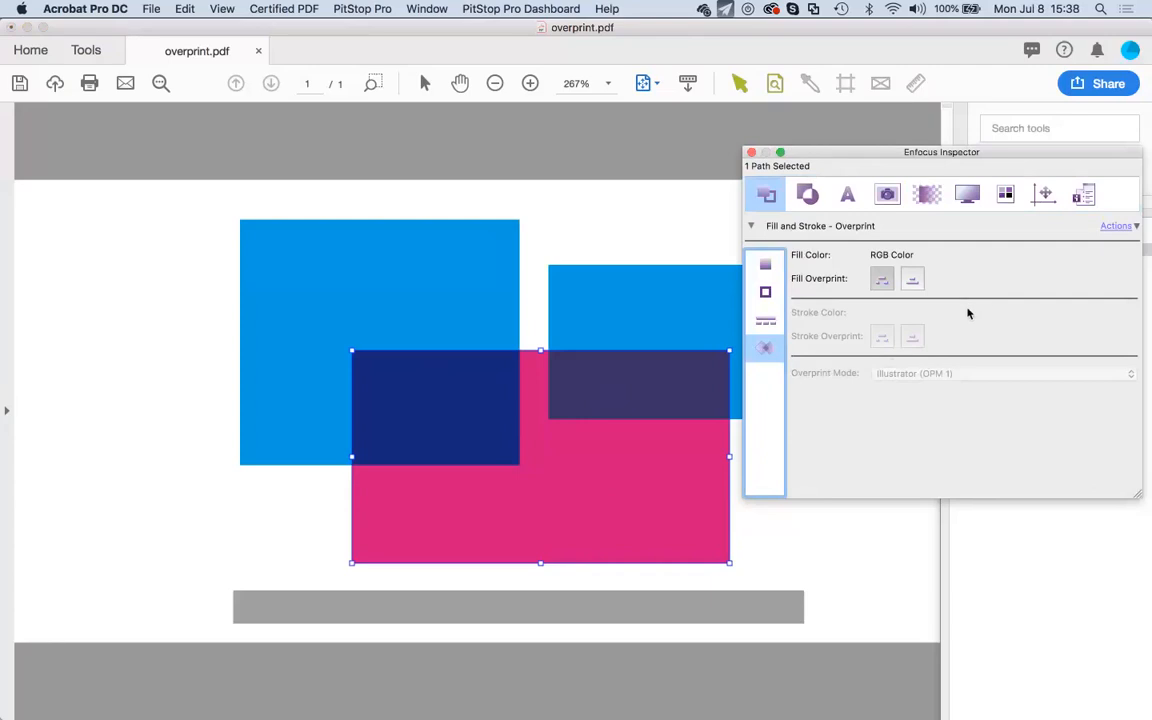
pyautogui.click(913, 282)
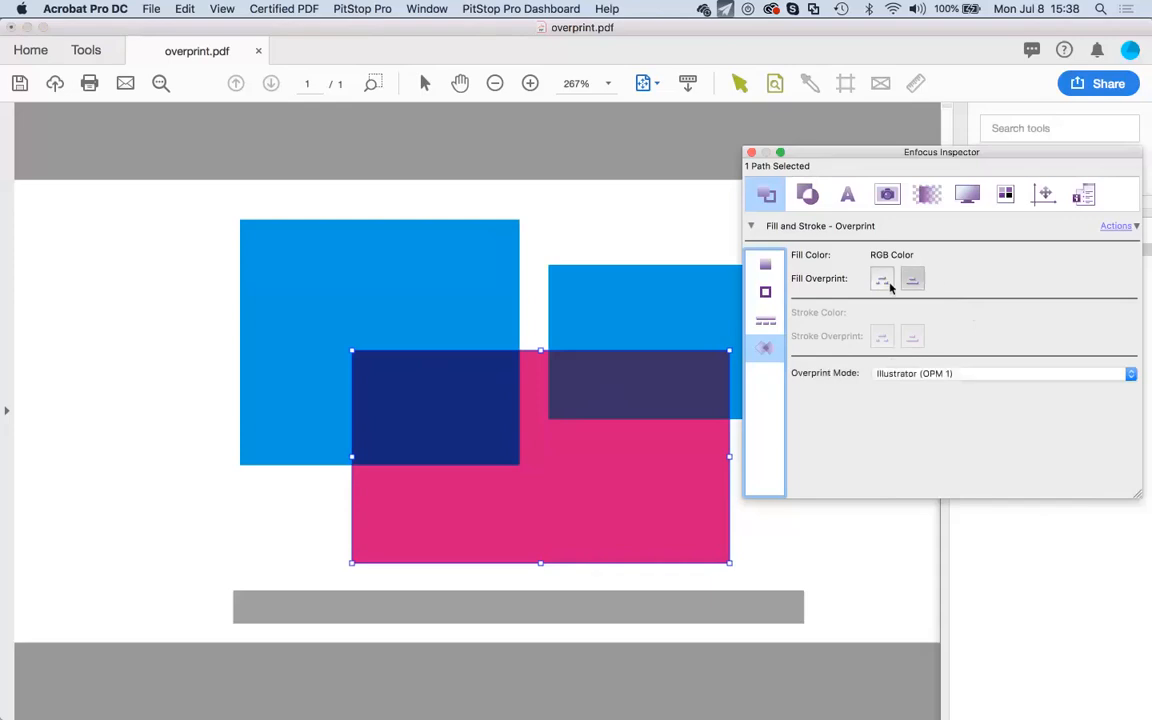
pyautogui.click(887, 284)
pyautogui.click(913, 283)
pyautogui.click(881, 285)
pyautogui.click(911, 280)
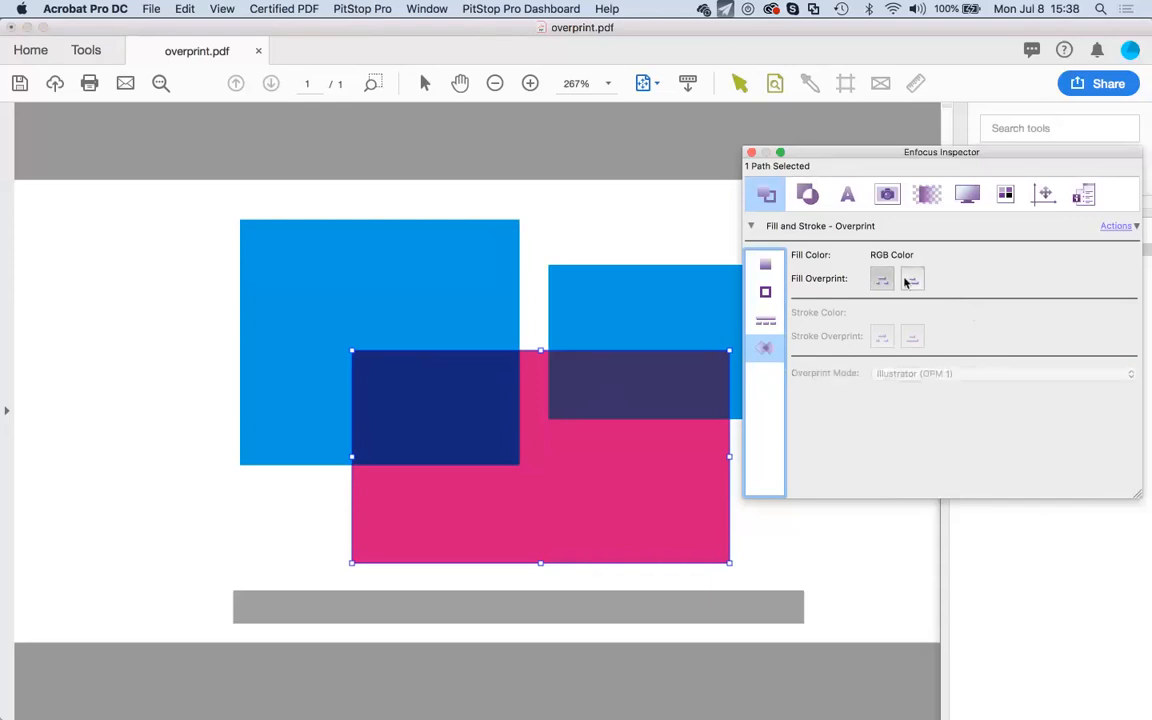
# Change the overprint mode to Standard (OPM 0) with fill overprint kept on.
pyautogui.click(912, 372)
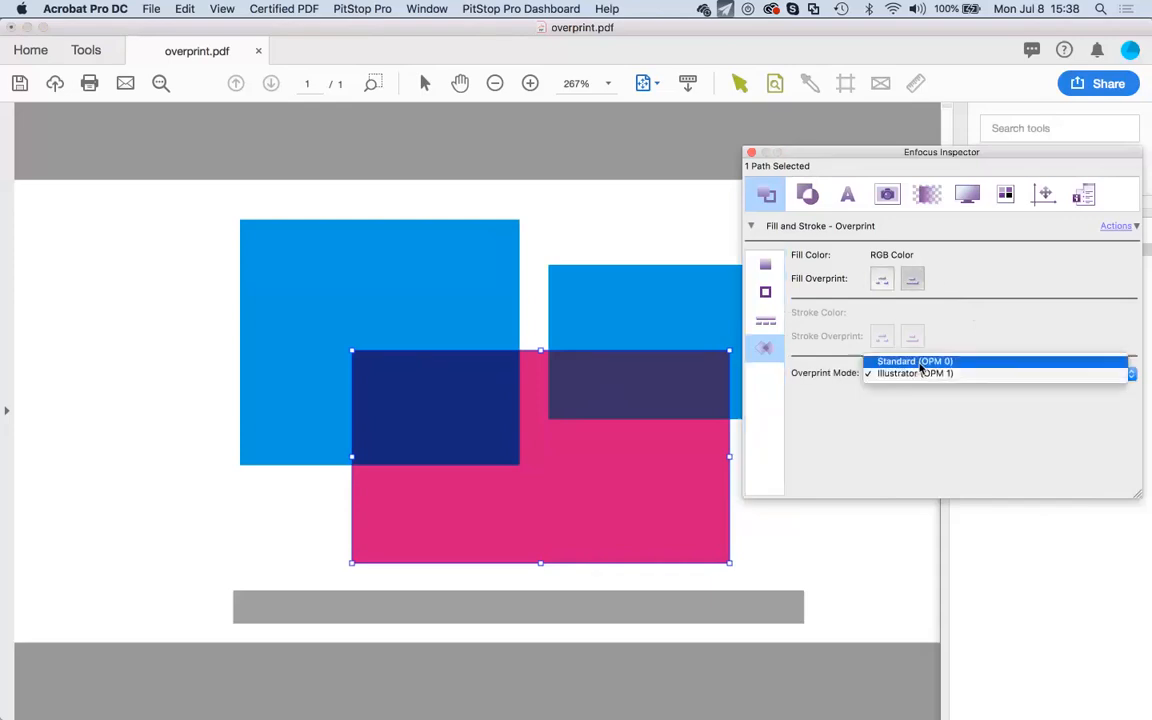
pyautogui.click(912, 360)
pyautogui.click(914, 281)
pyautogui.click(914, 282)
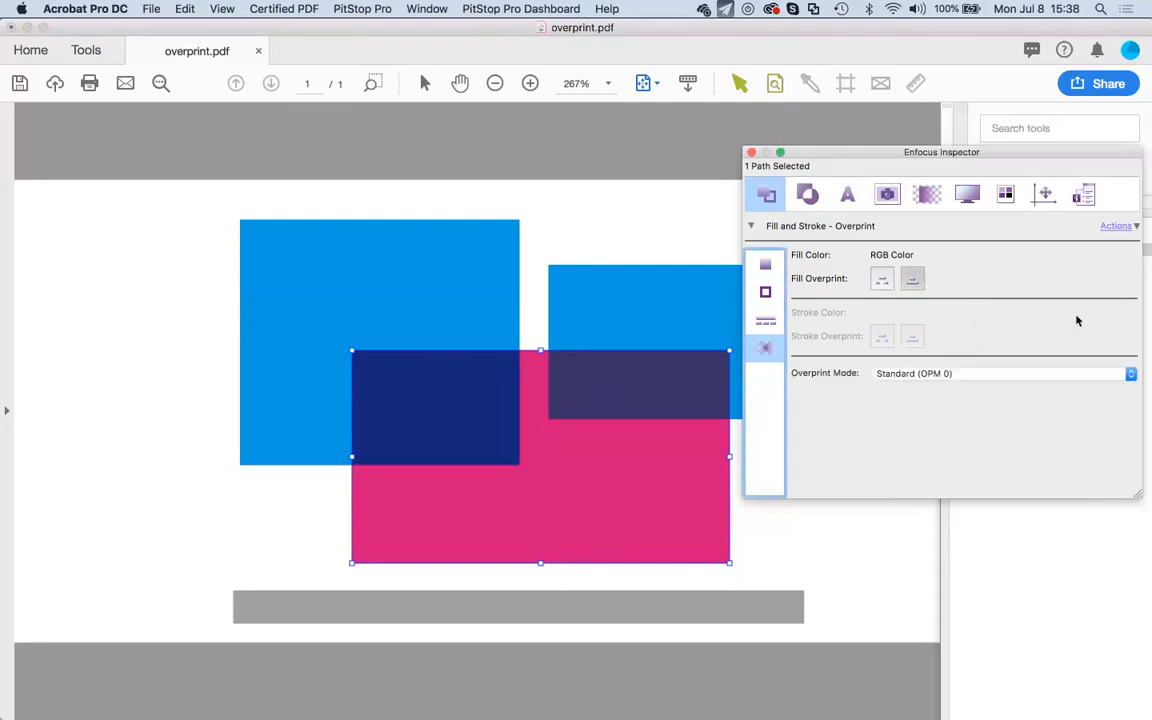
pyautogui.click(930, 196)
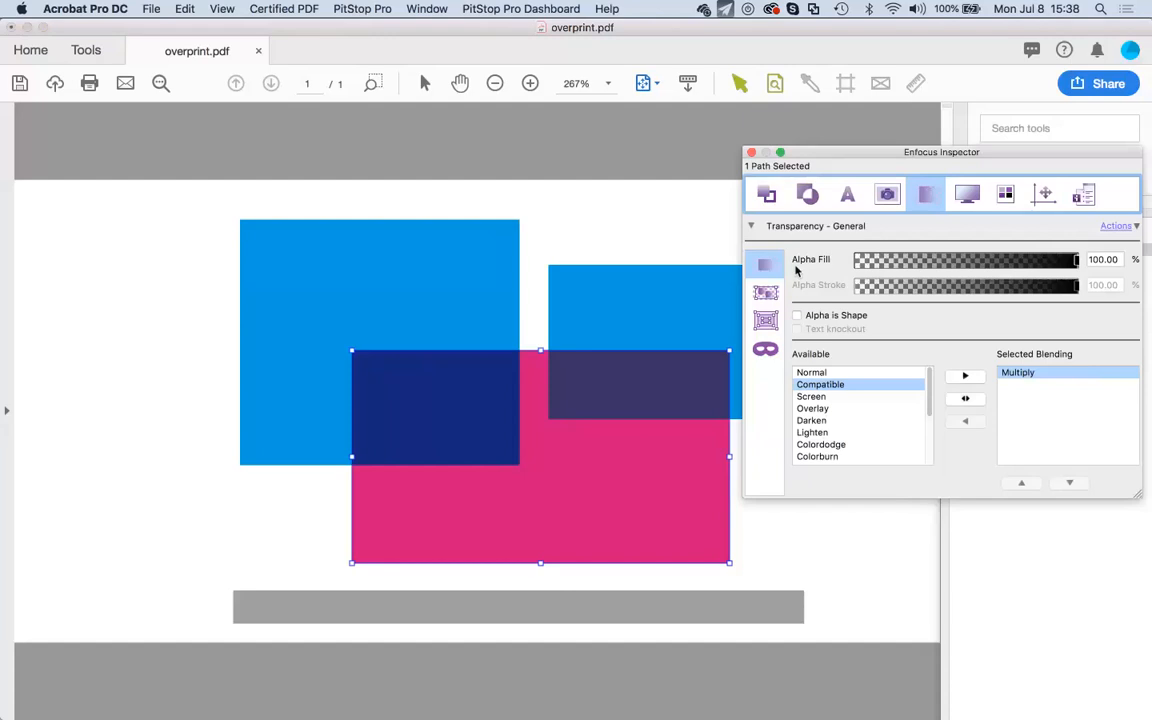
# Open overprint transparency.pdf from the recent files list.
pyautogui.click(148, 9)
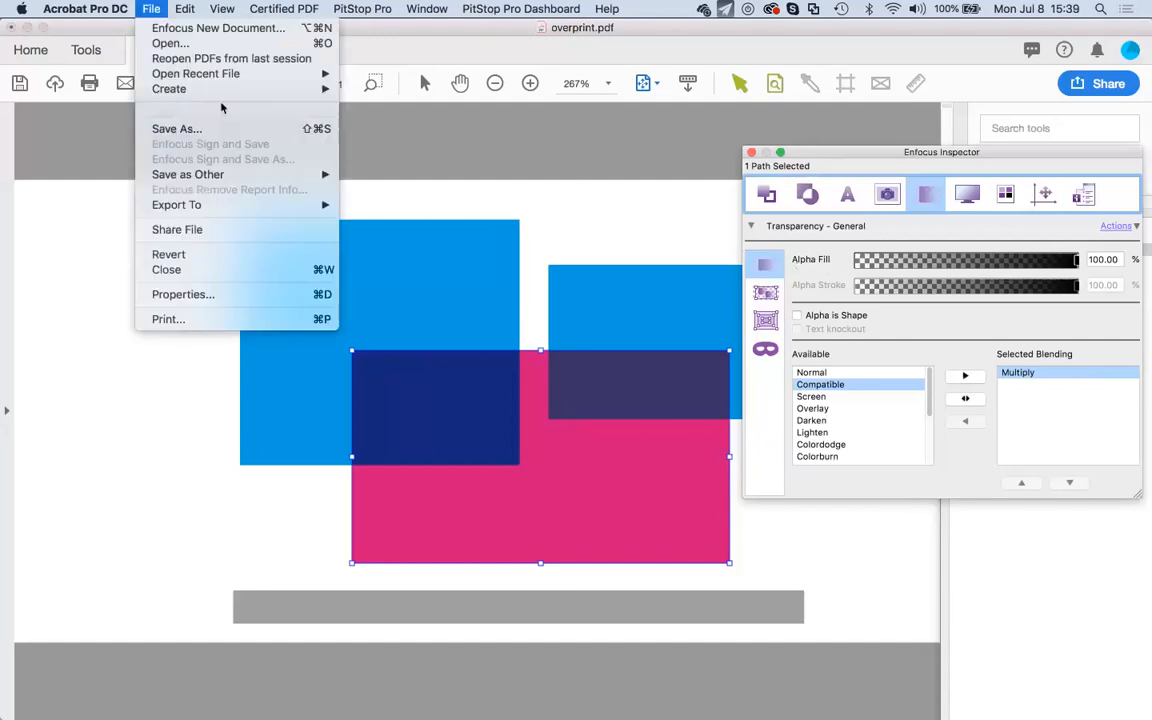
pyautogui.moveTo(252, 75)
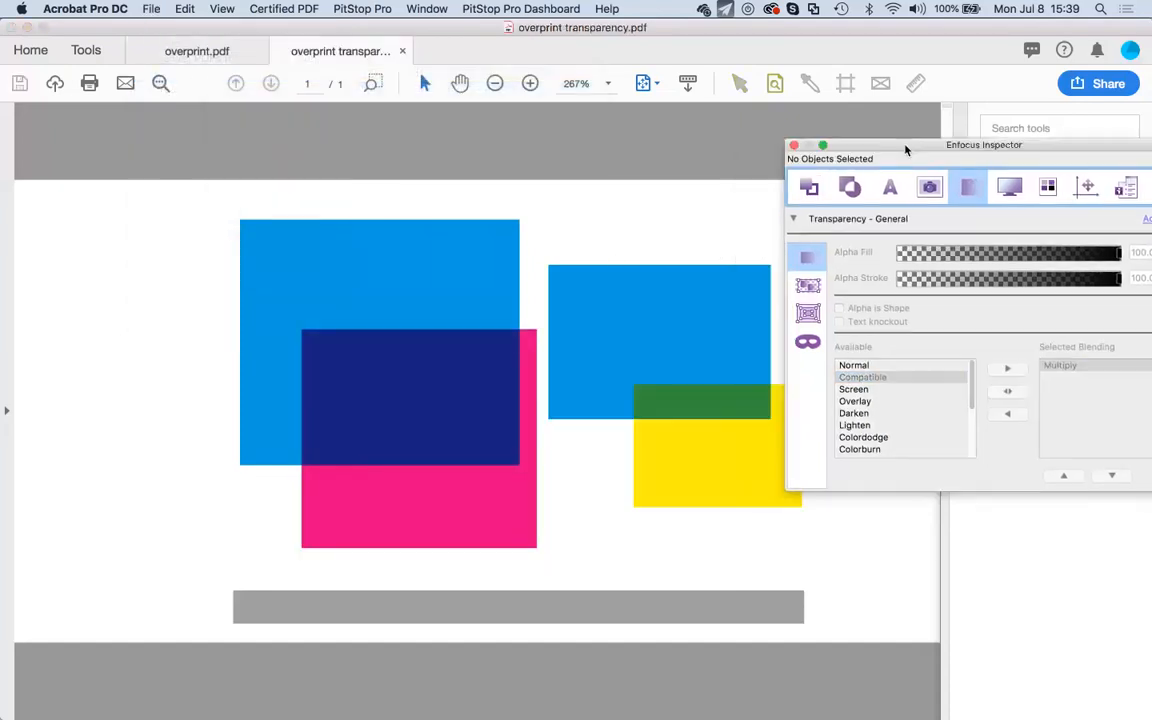
pyautogui.moveTo(866, 152); pyautogui.dragTo(963, 187)
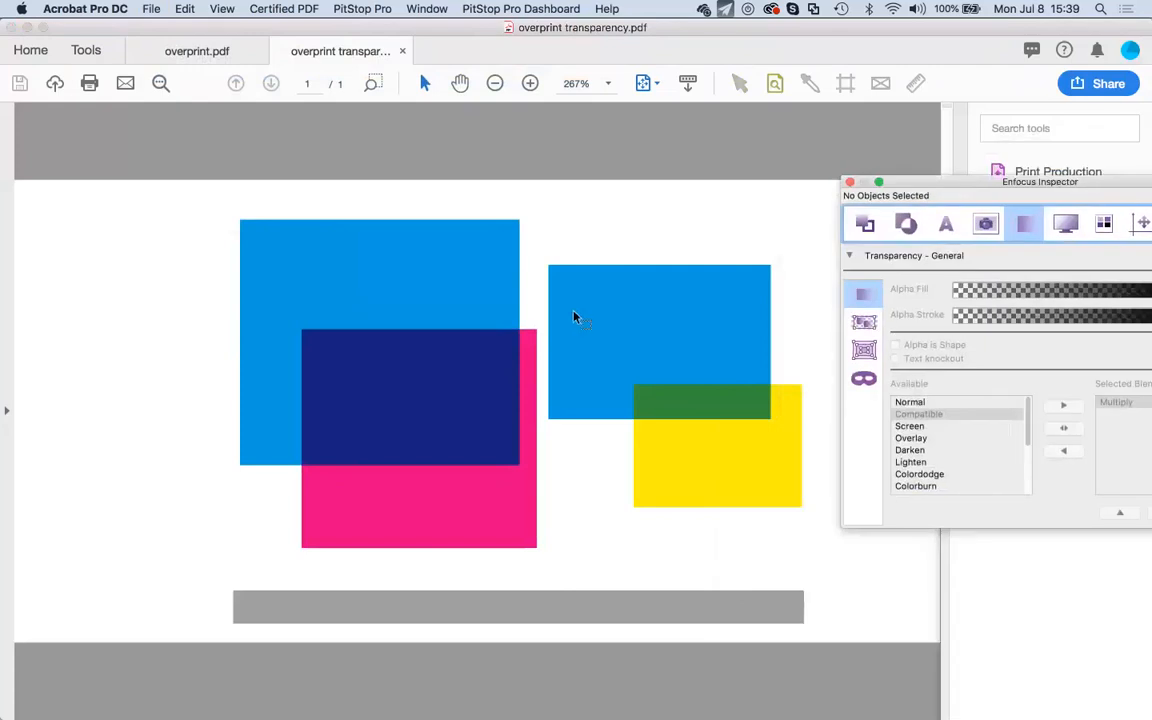
# Select the magenta rectangle and view its overprint settings: CMYK 0/100/0/0, Standard (OPM 0).
pyautogui.click(741, 84)
pyautogui.click(424, 515)
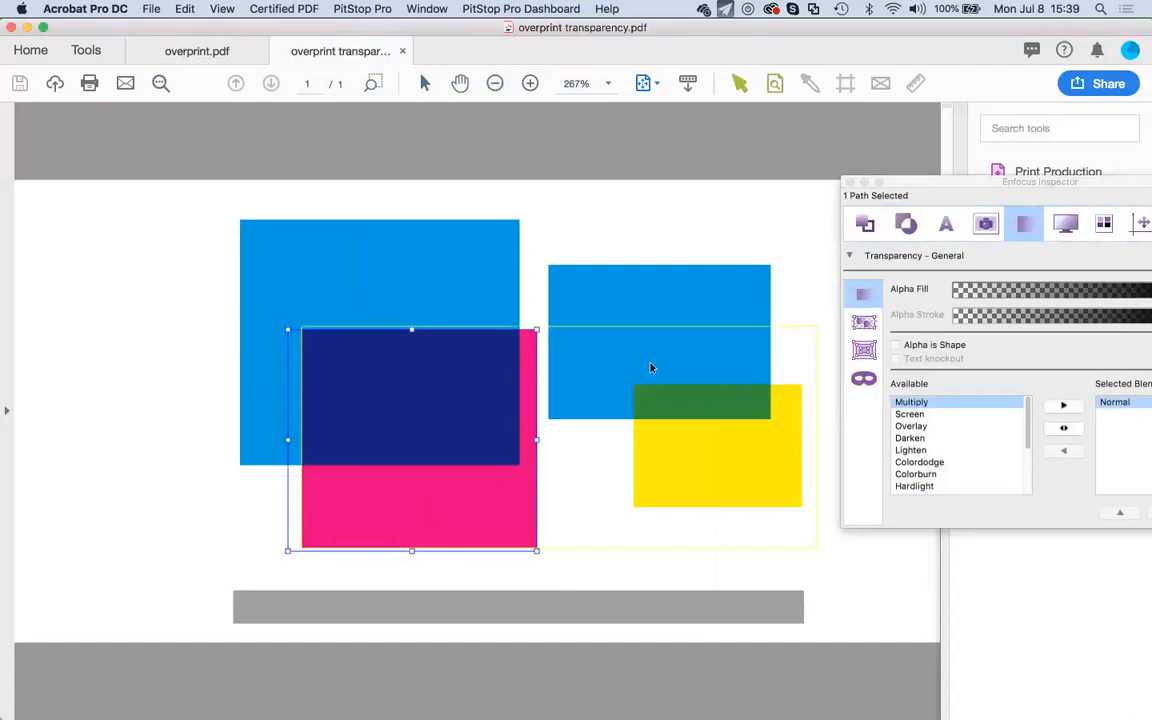
pyautogui.moveTo(954, 175); pyautogui.dragTo(821, 177)
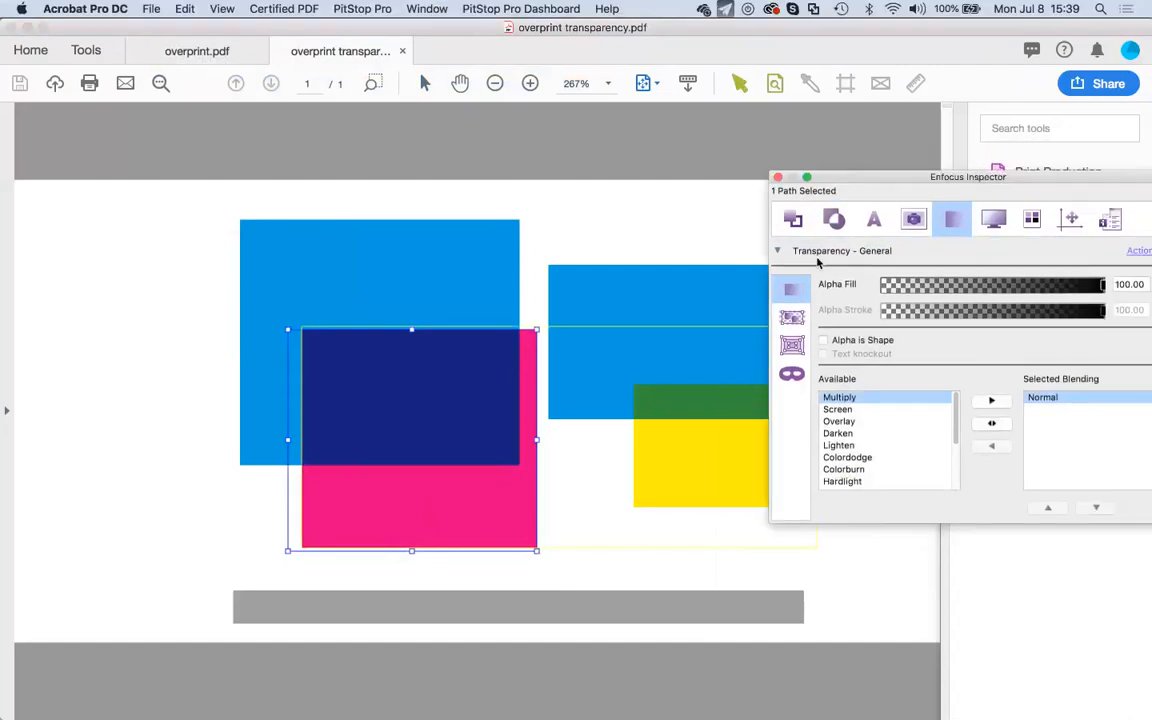
pyautogui.click(793, 219)
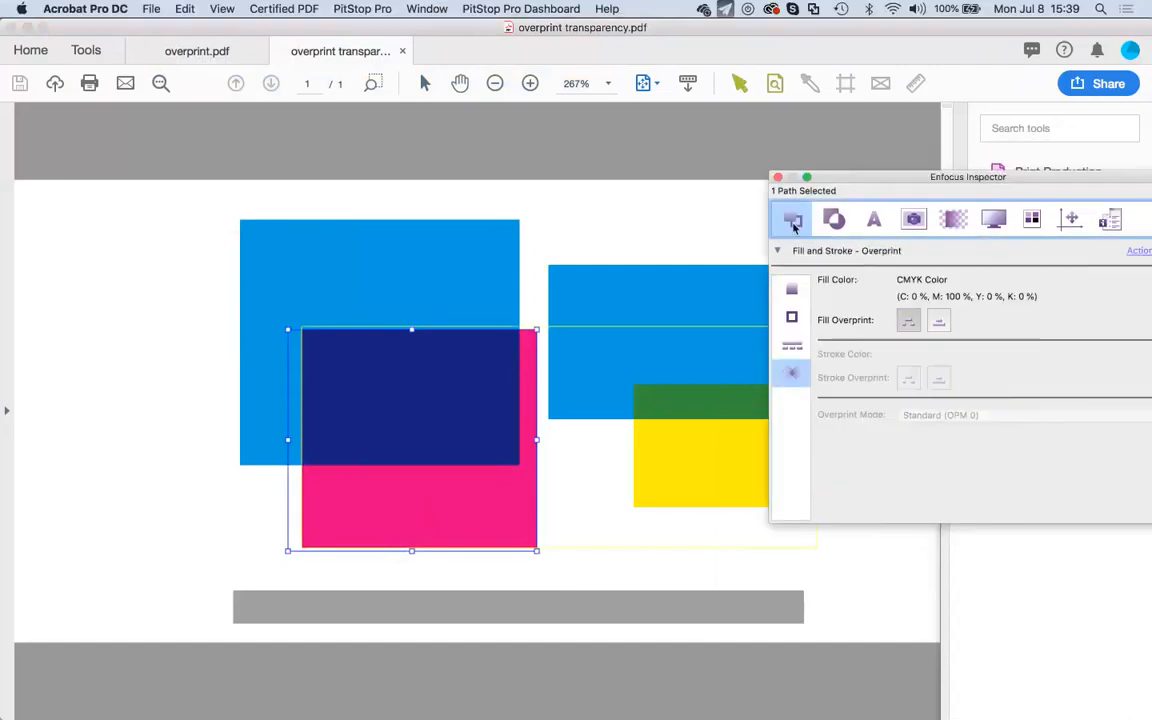
# Show the pink rectangle's Transparency - General settings: Normal blending at 100% fill alpha.
pyautogui.click(792, 290)
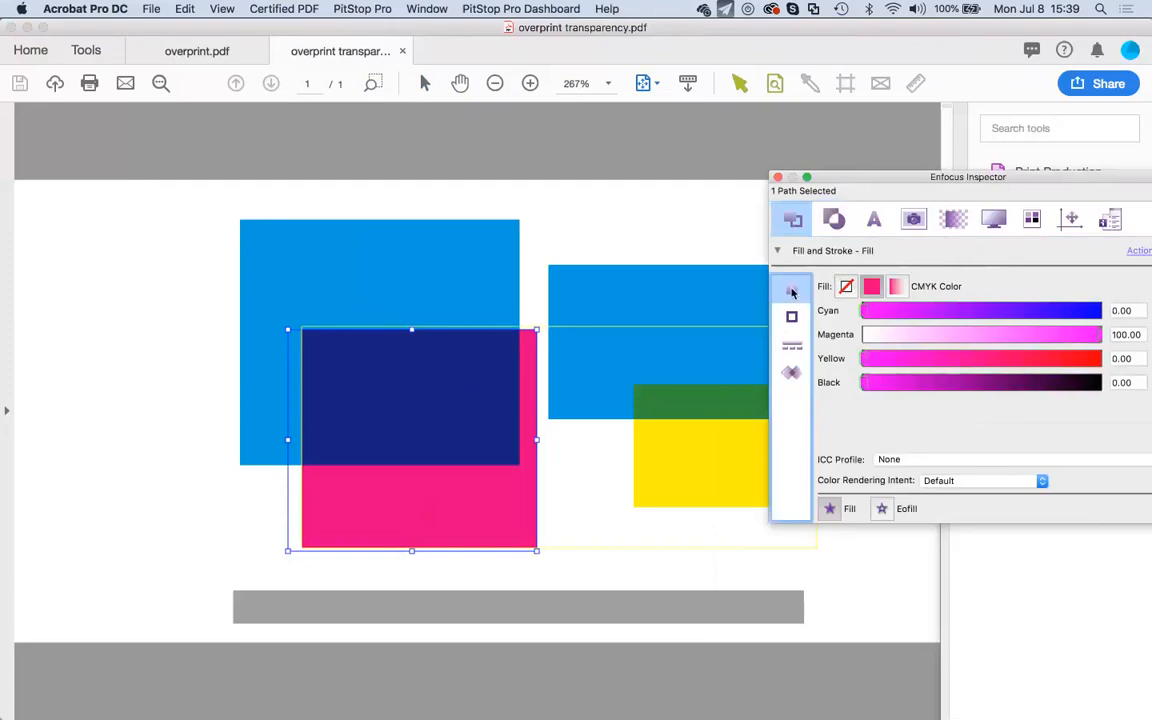
pyautogui.click(490, 385)
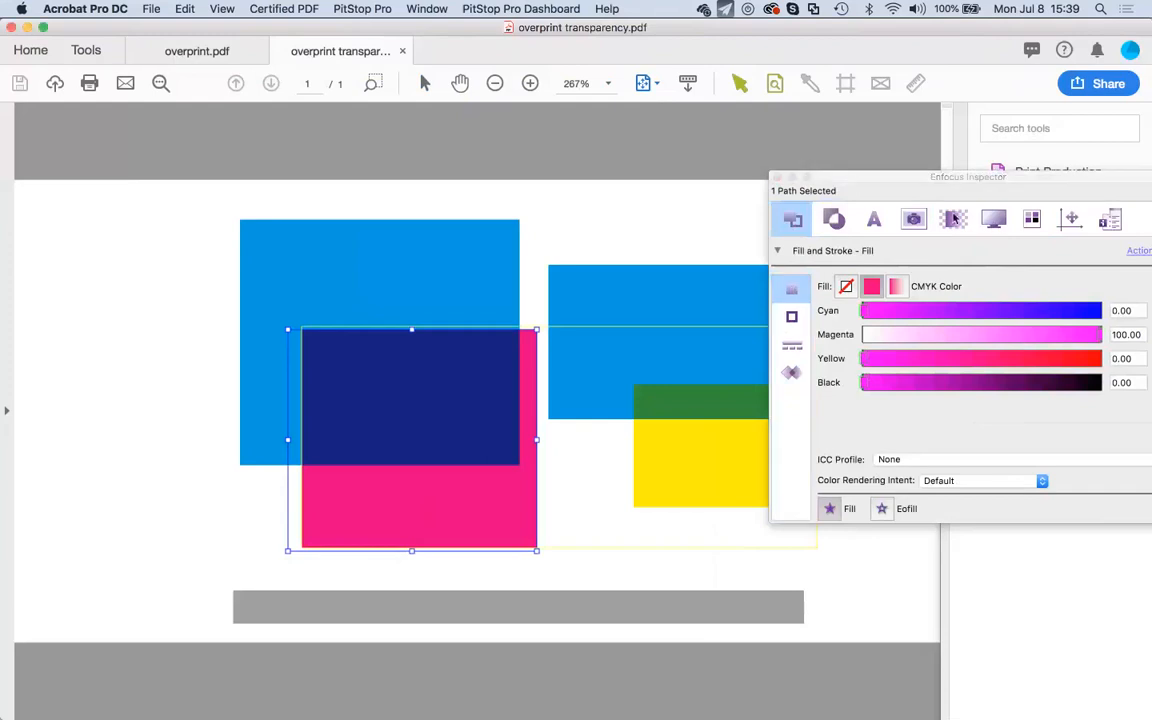
pyautogui.click(955, 220)
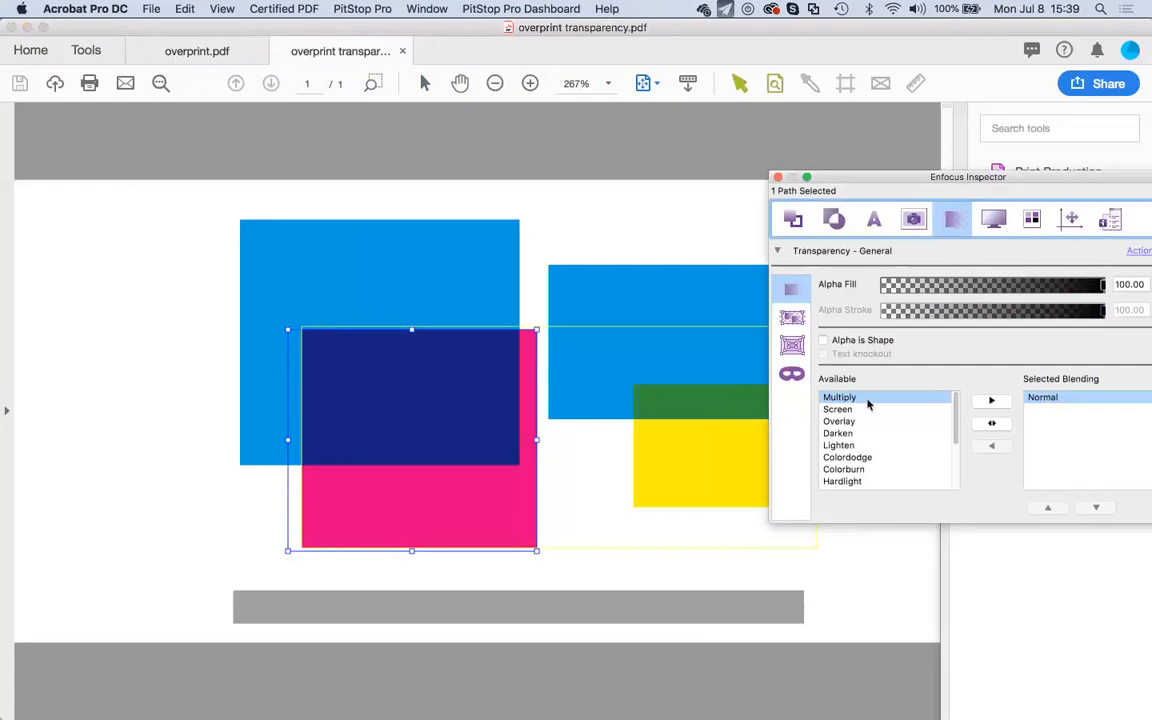
# Select the yellow rectangle and shift the Enfocus Inspector slightly left.
pyautogui.click(670, 449)
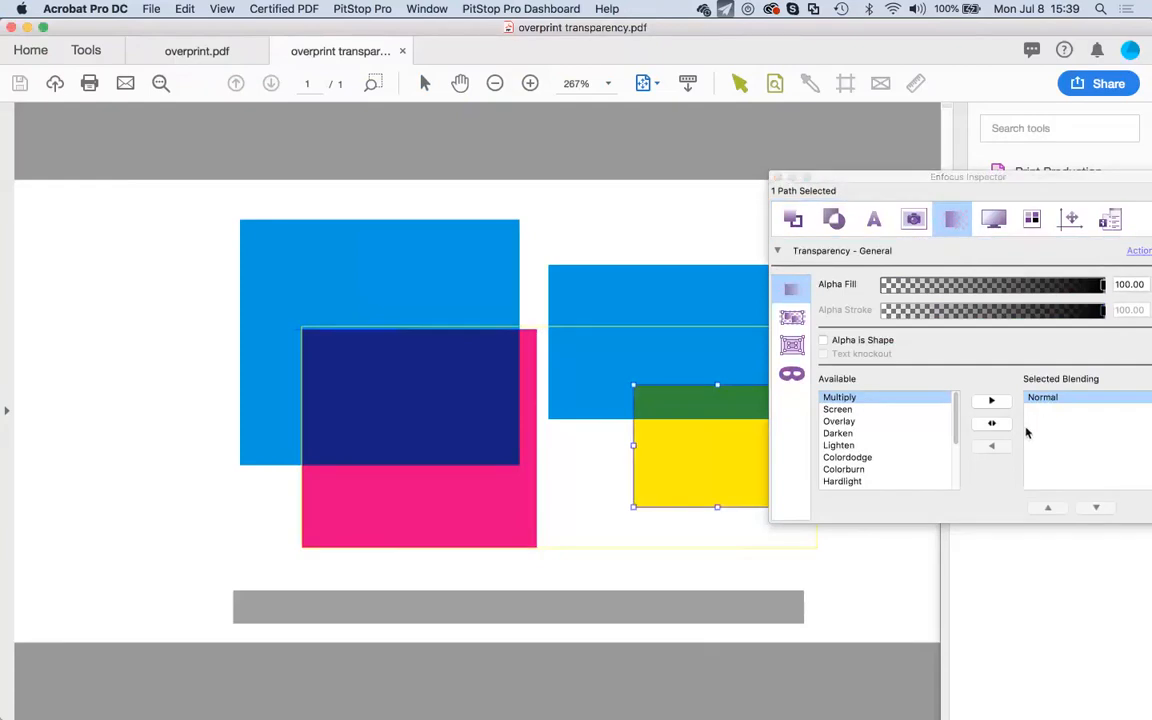
pyautogui.scroll(-3, 856, 447)
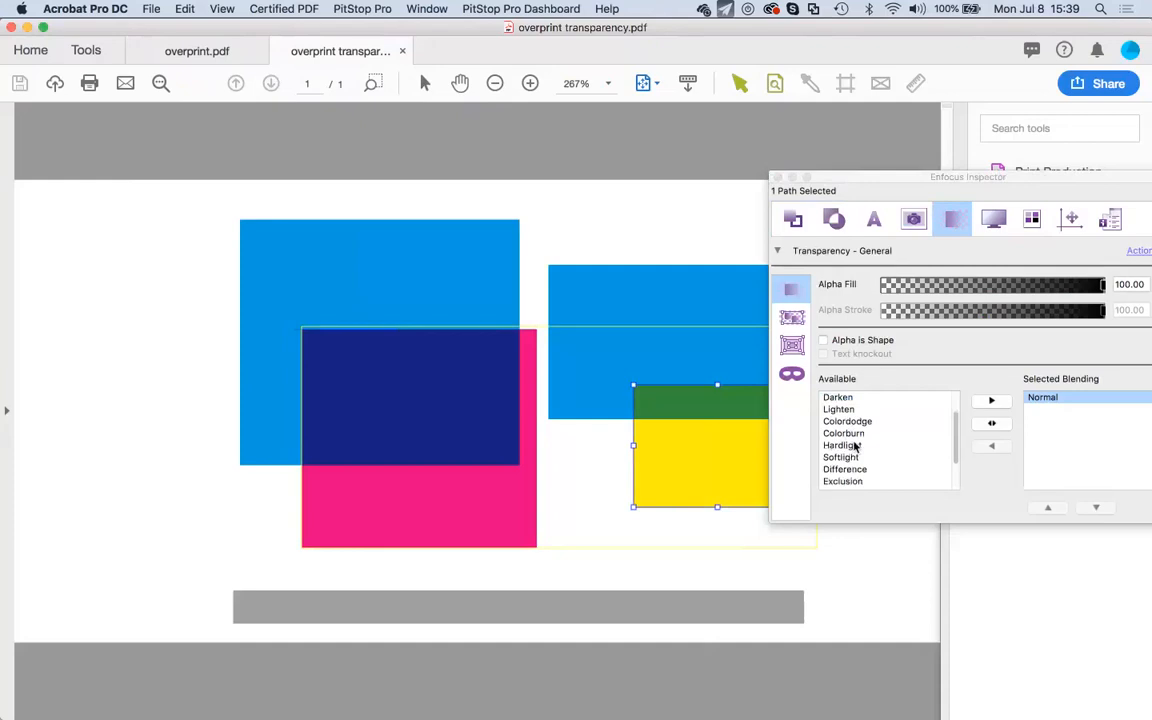
pyautogui.scroll(-2, 866, 479)
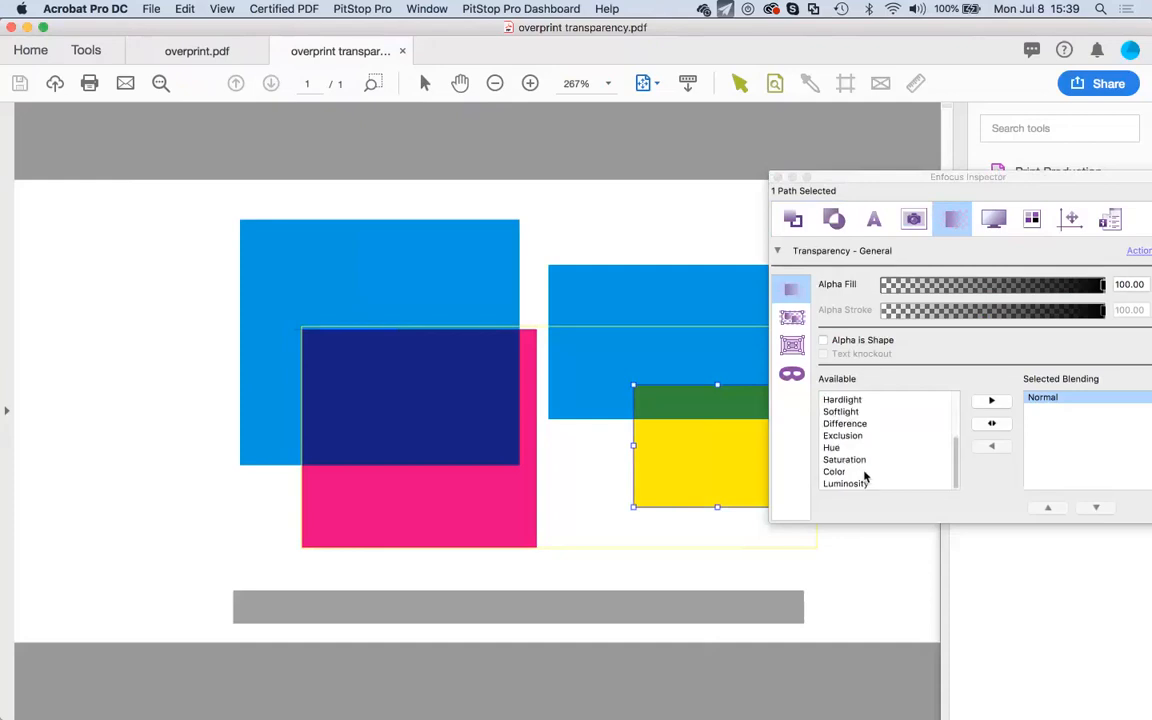
pyautogui.scroll(3, 866, 479)
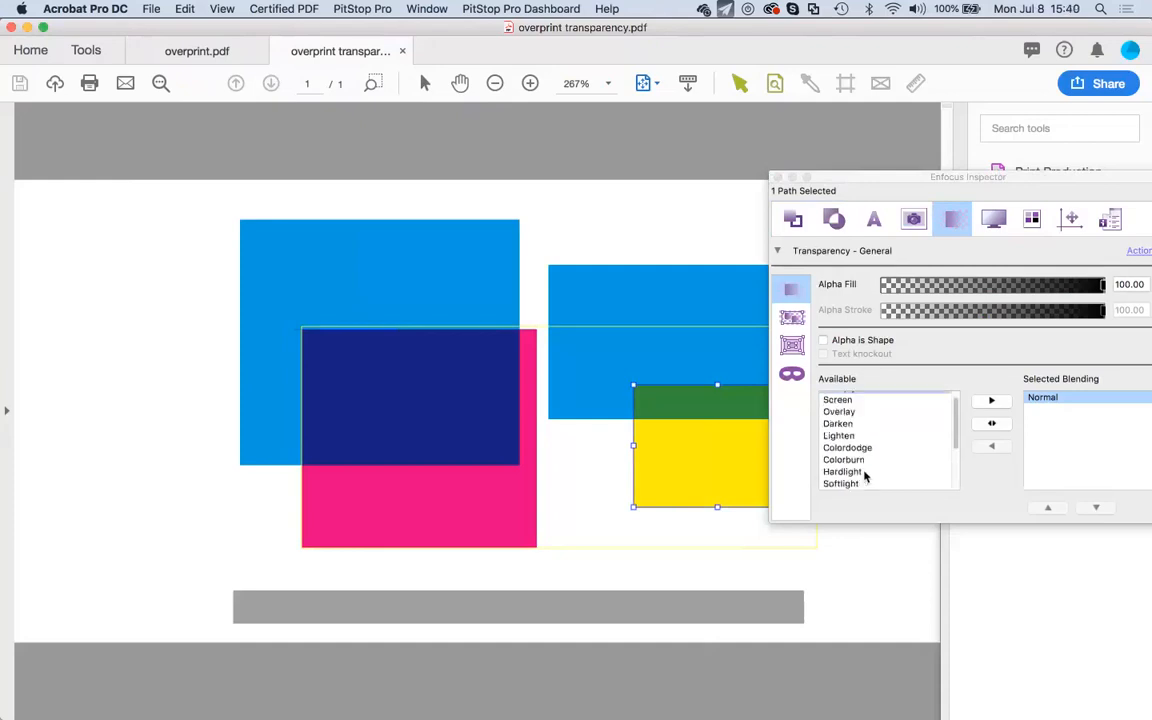
pyautogui.scroll(1, 840, 445)
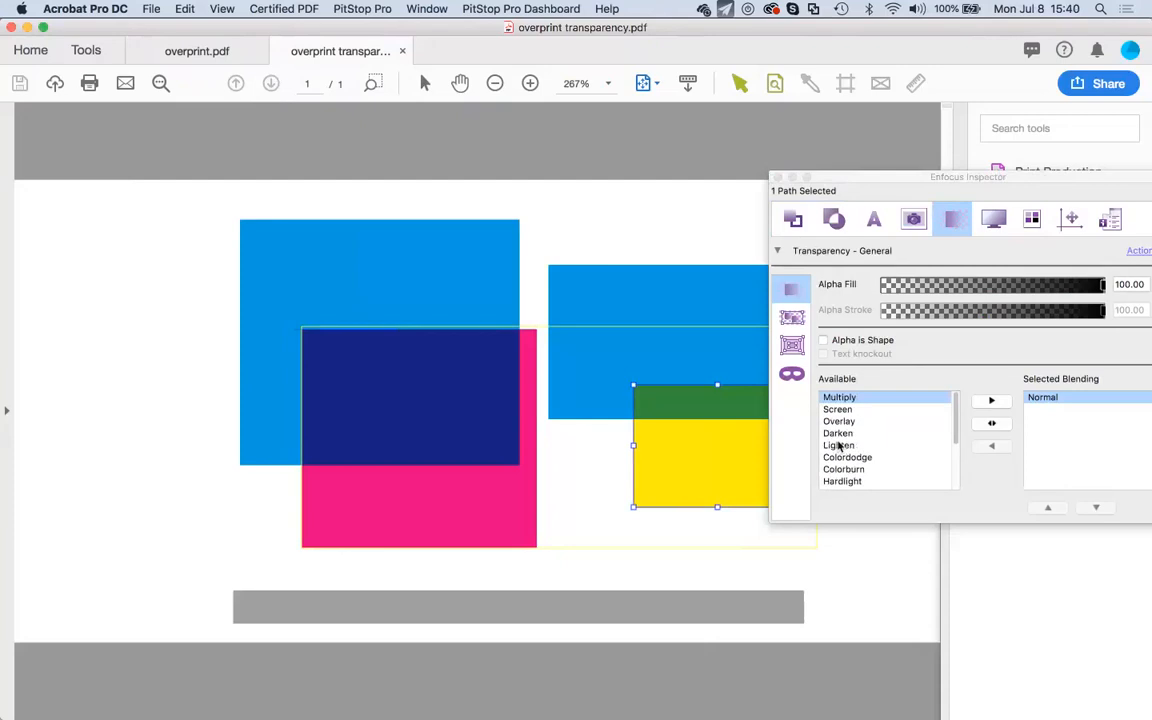
pyautogui.click(955, 452)
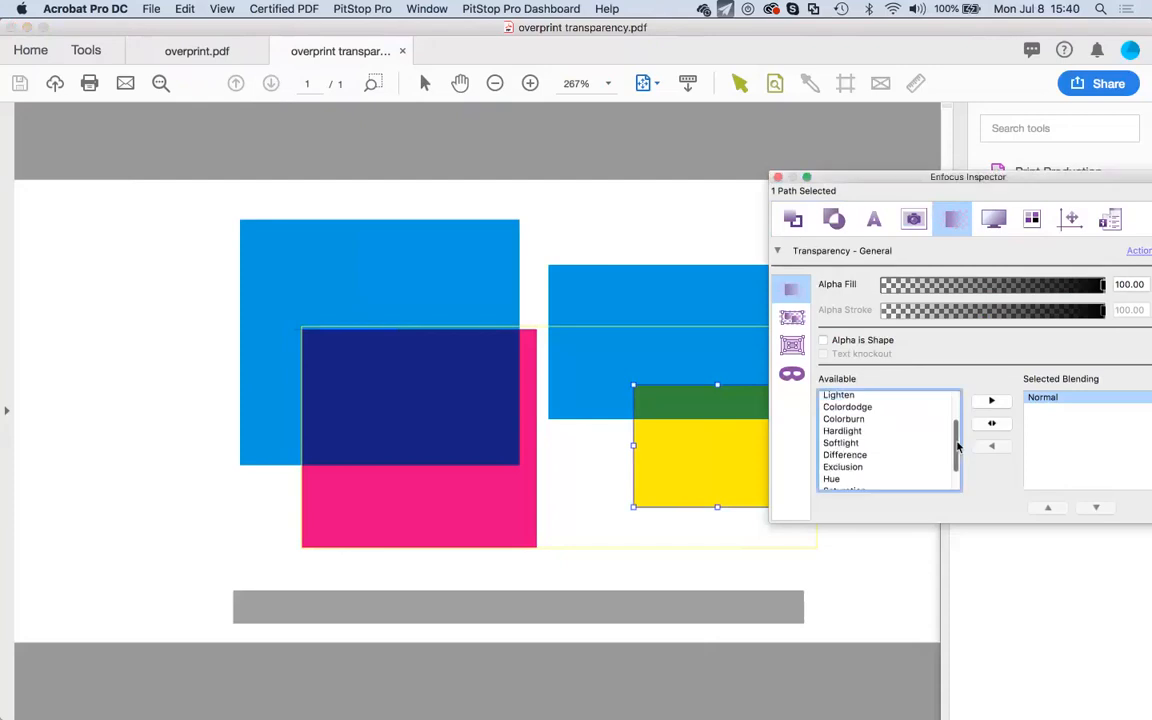
pyautogui.moveTo(955, 452); pyautogui.dragTo(951, 360)
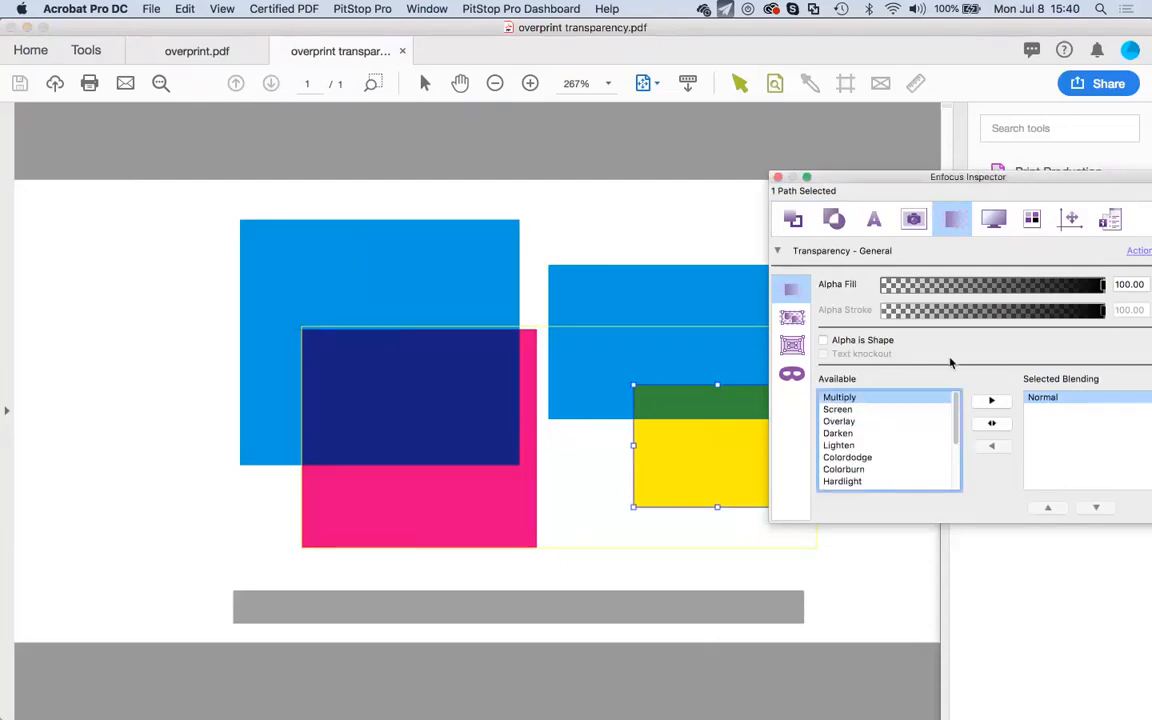
pyautogui.moveTo(903, 177); pyautogui.dragTo(886, 156)
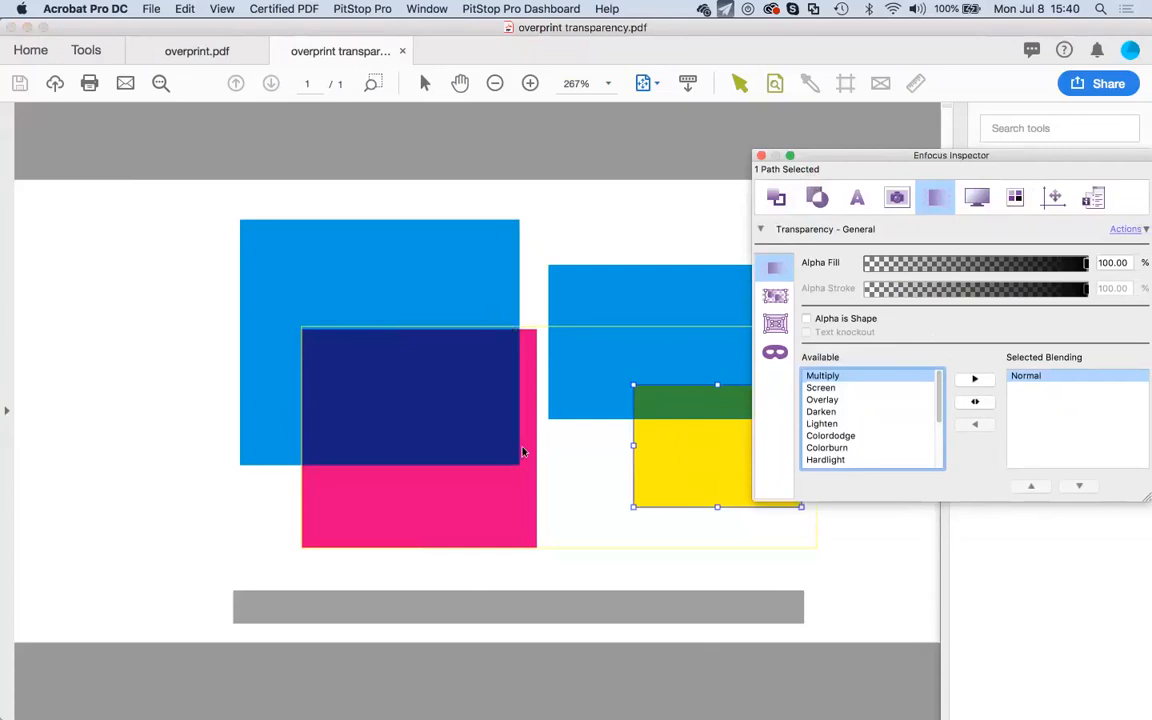
# Bring the Object Browser in front of the Inspector, listing four paths and a Form group.
pyautogui.click(340, 7)
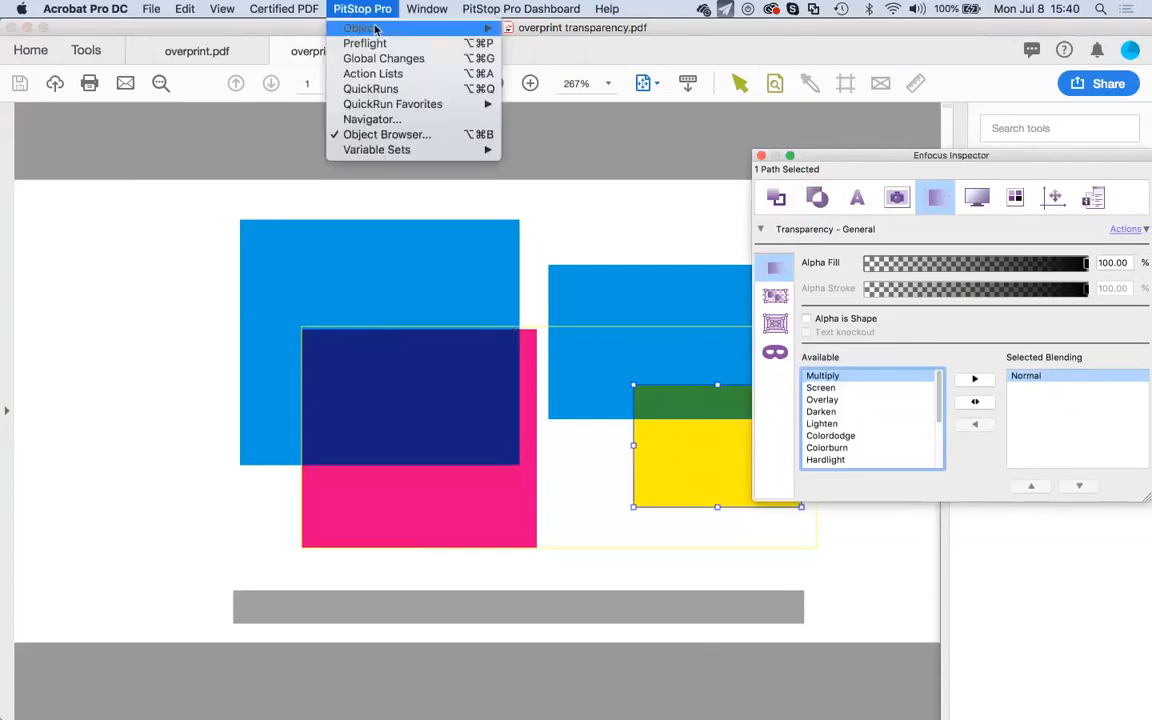
pyautogui.click(1036, 552)
pyautogui.moveTo(986, 172); pyautogui.dragTo(929, 119)
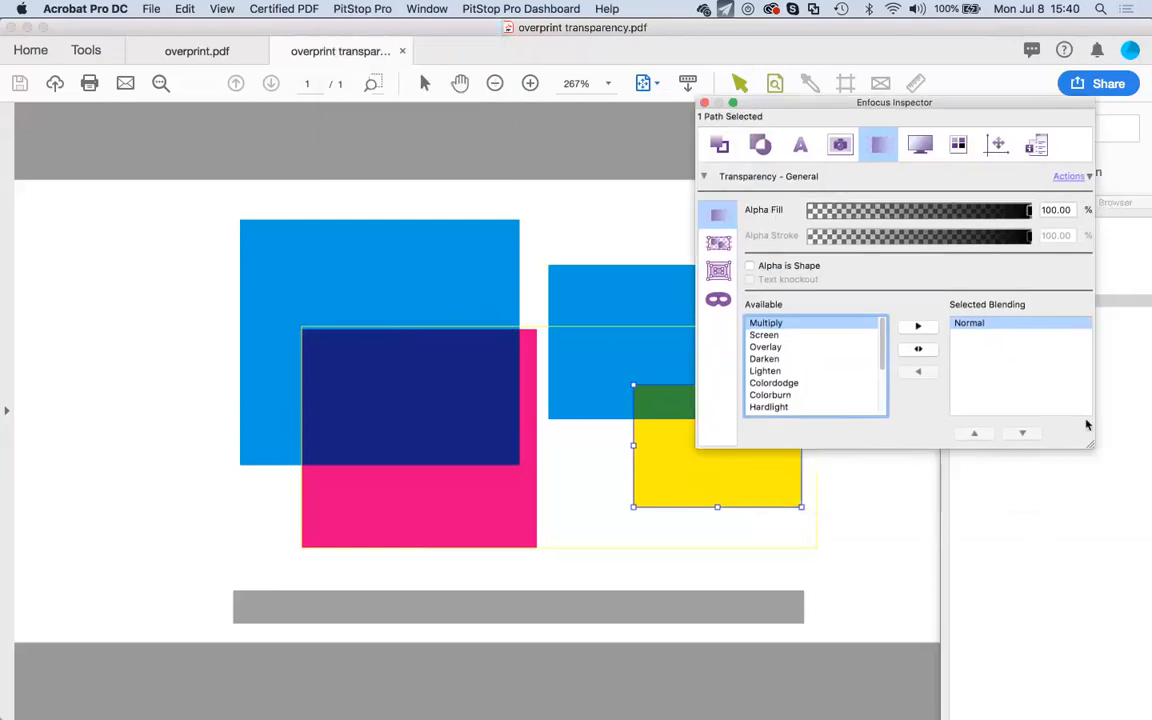
pyautogui.moveTo(1111, 210); pyautogui.dragTo(924, 172)
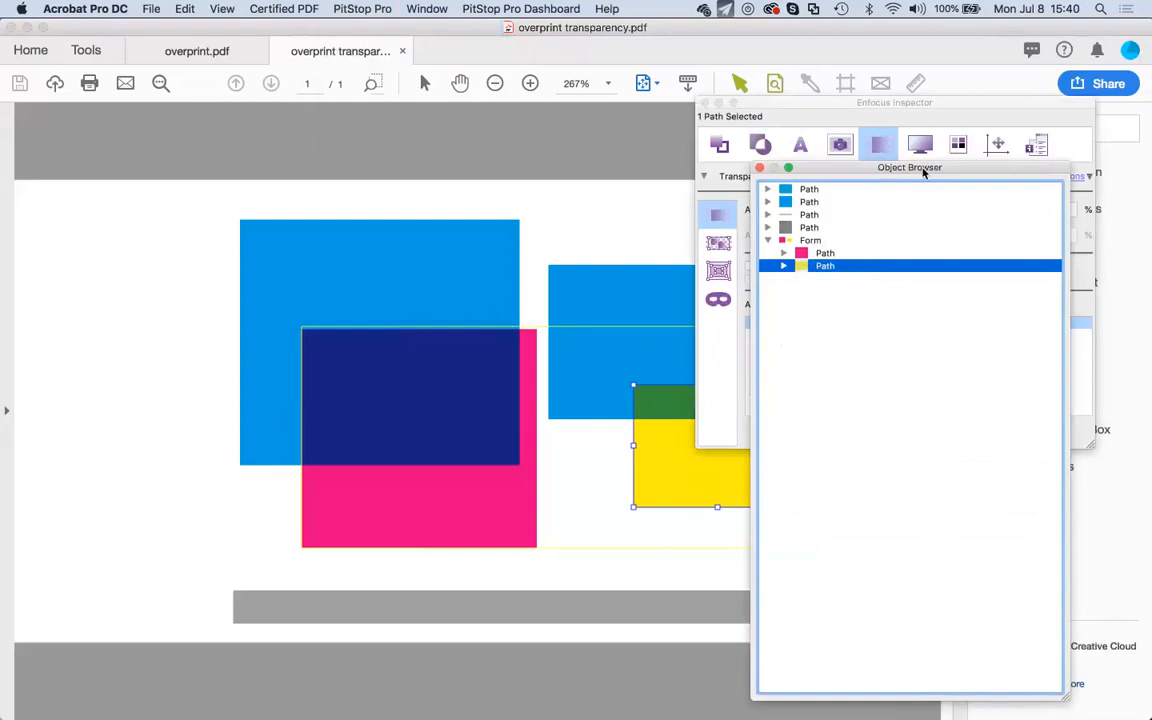
# In the Object Browser, select only the Form group holding the pink and yellow paths.
pyautogui.click(829, 255)
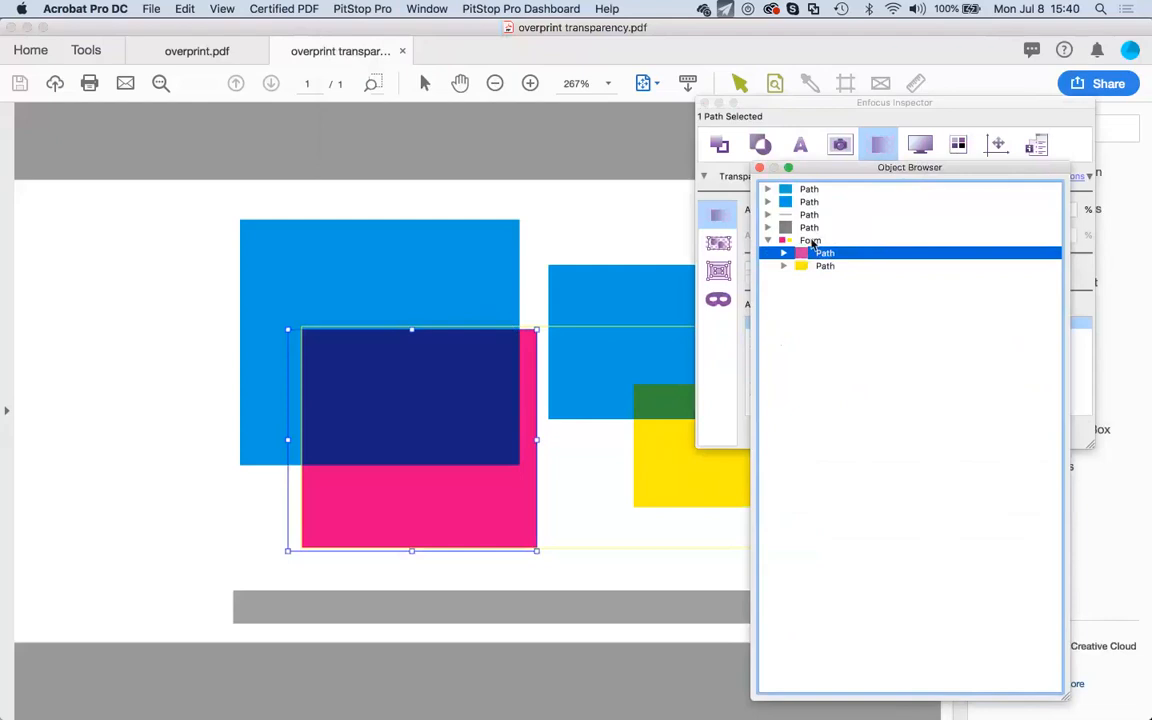
pyautogui.click(812, 243)
pyautogui.click(812, 243)
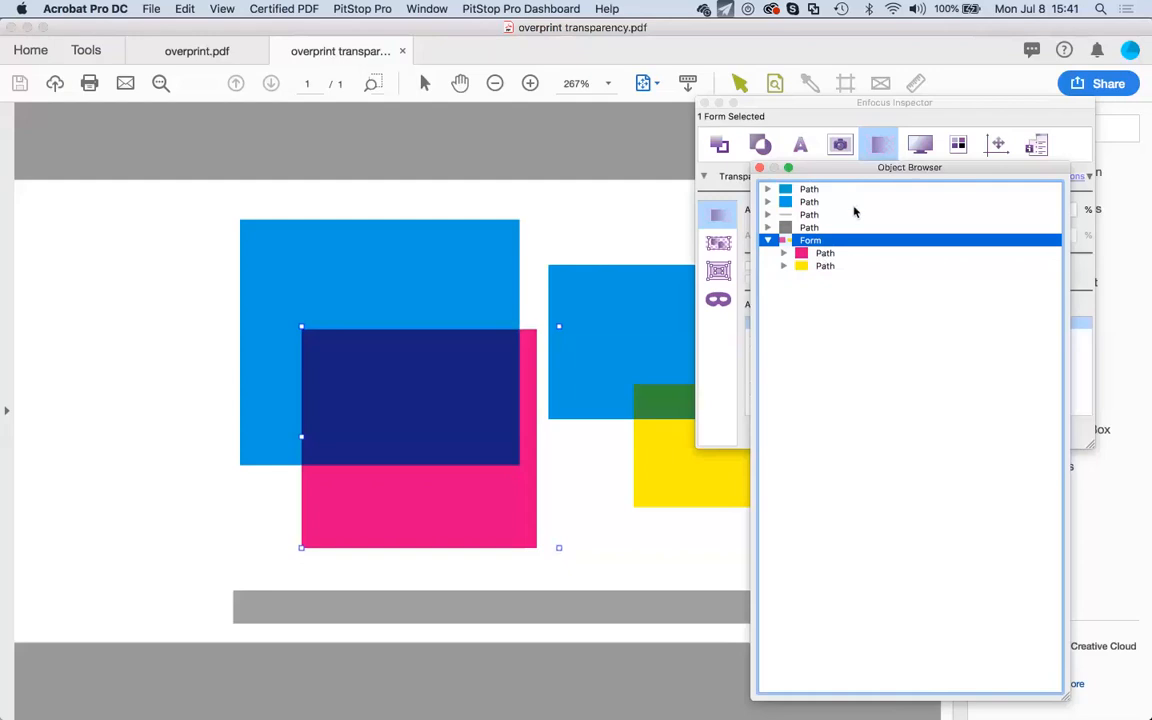
pyautogui.click(858, 105)
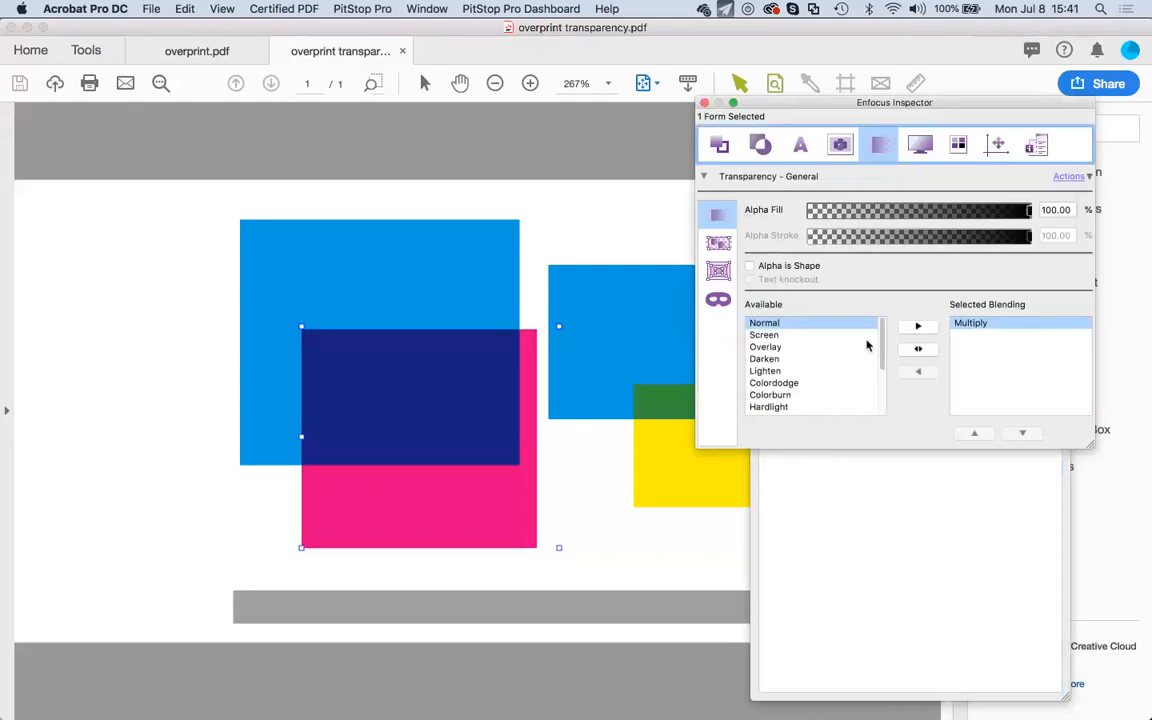
pyautogui.click(979, 327)
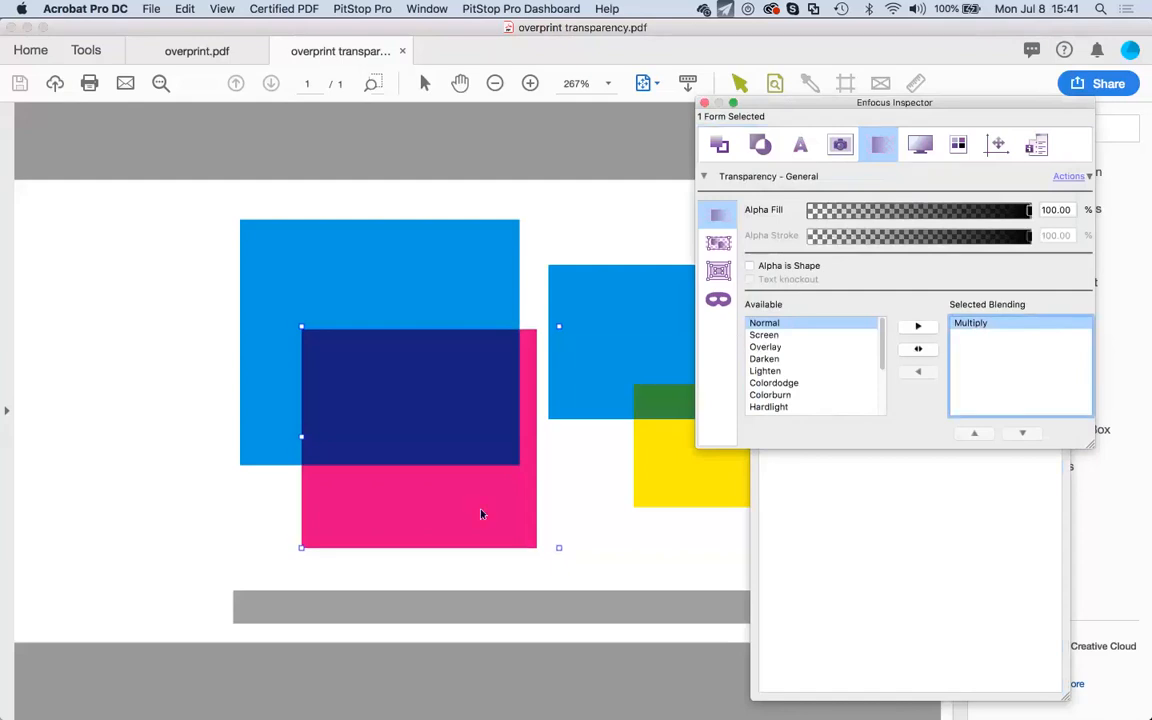
pyautogui.click(665, 470)
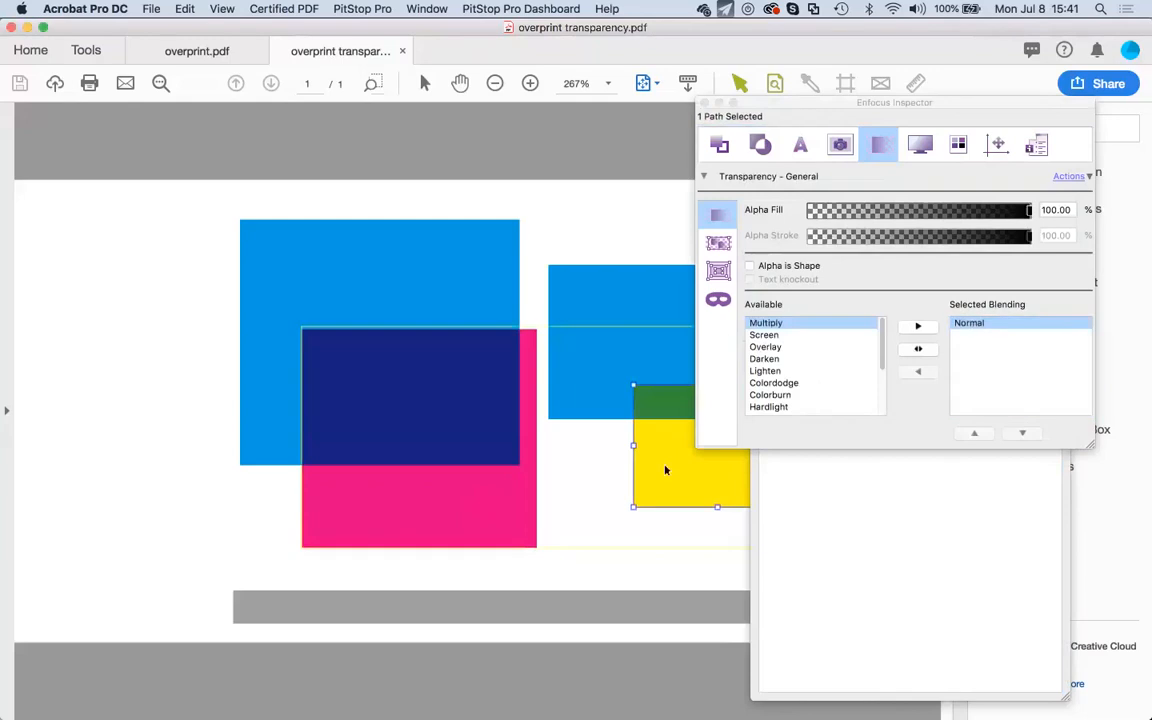
pyautogui.click(511, 482)
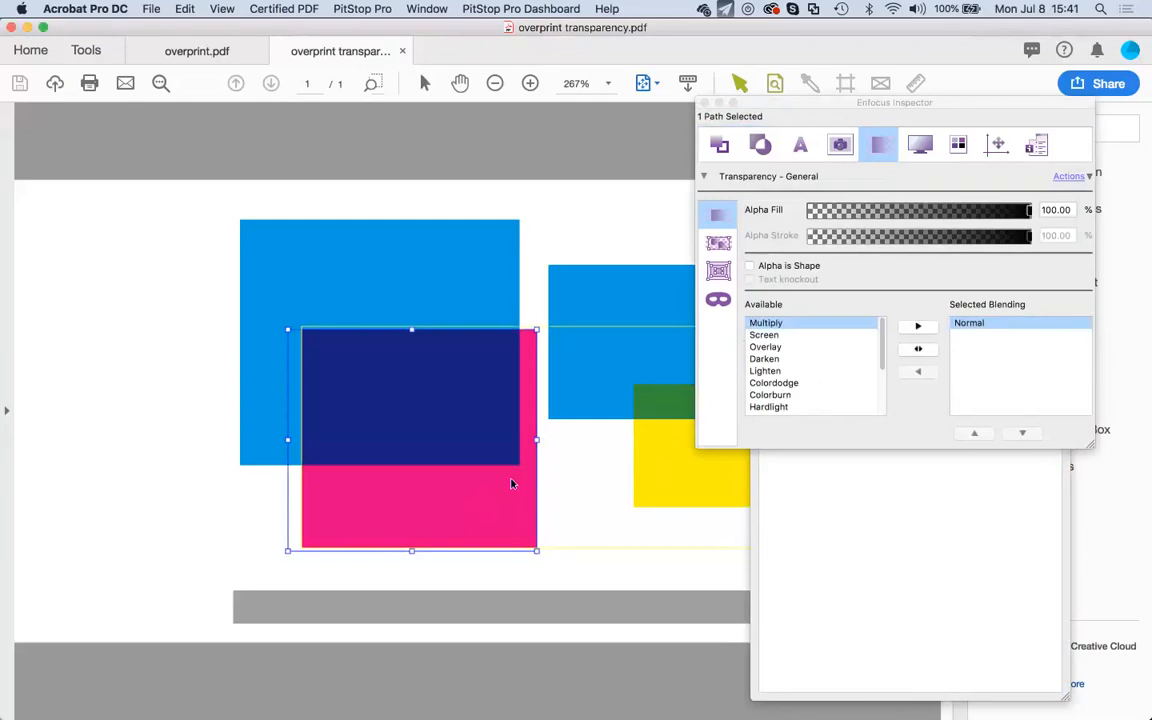
pyautogui.click(891, 491)
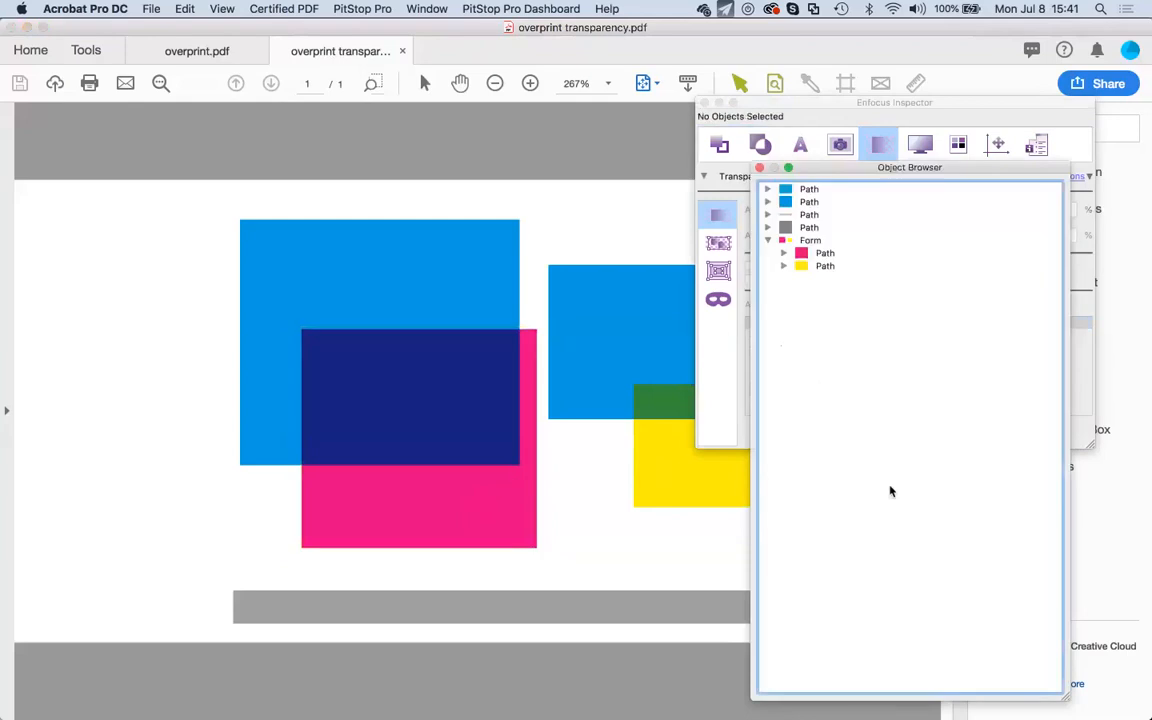
pyautogui.click(815, 240)
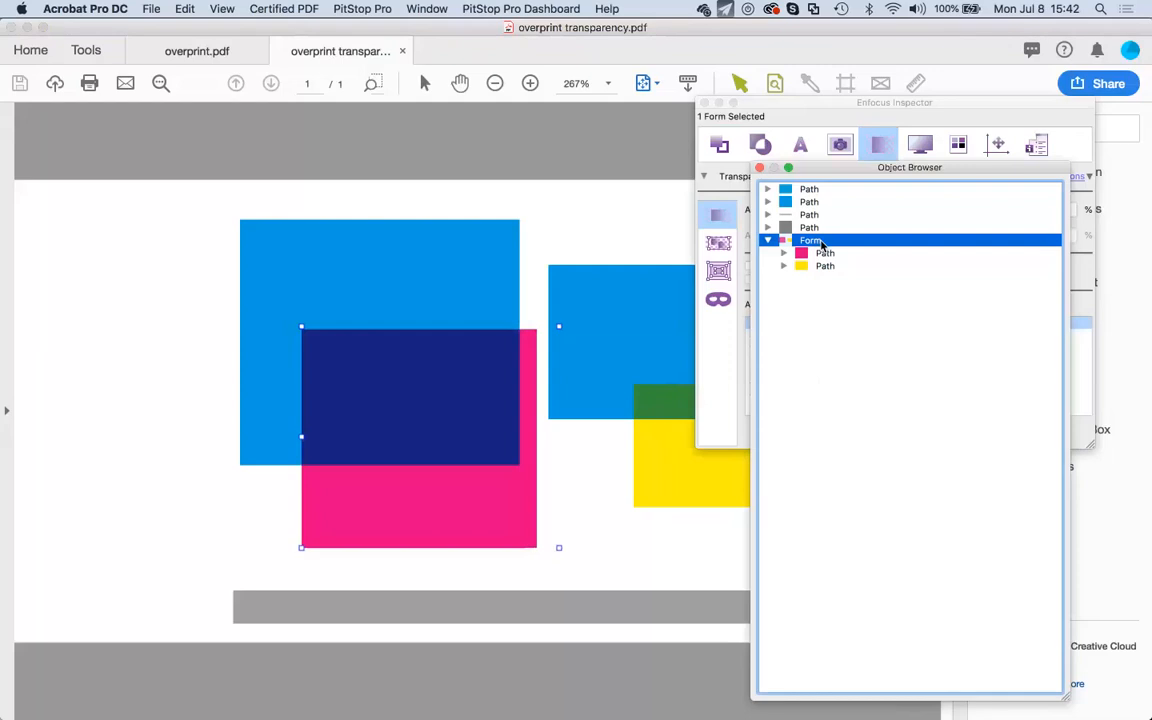
# Select the pink rectangle, move the Object Browser aside, and switch to overprint.pdf.
pyautogui.click(500, 450)
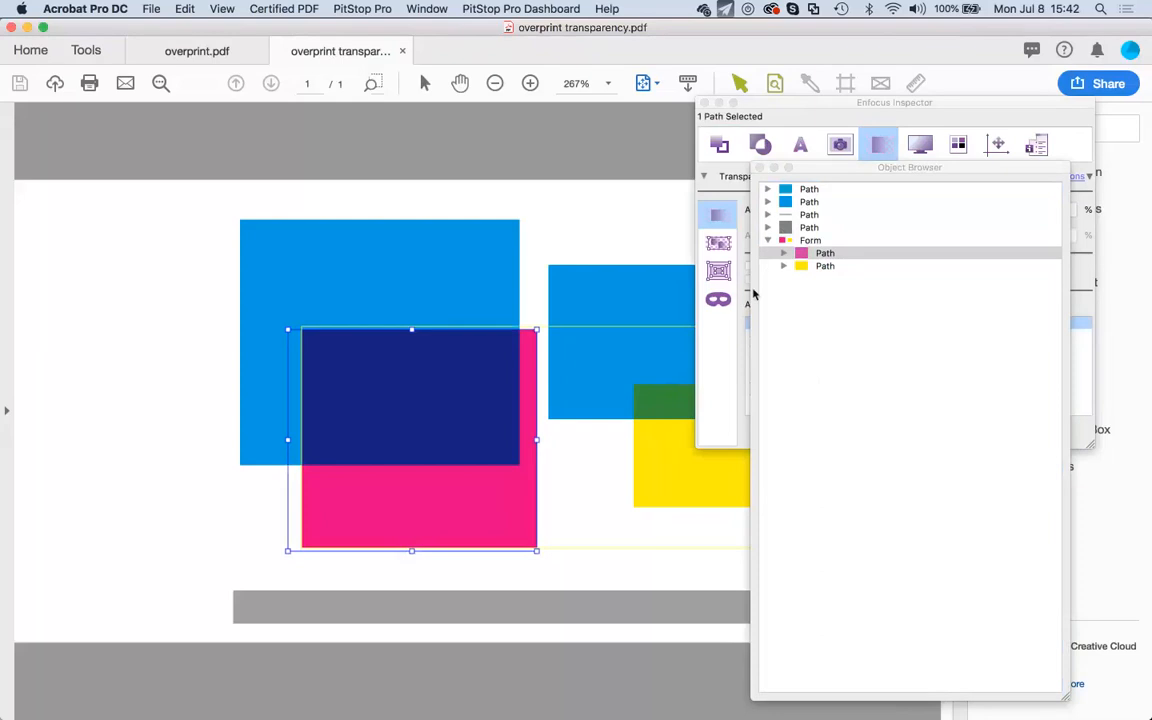
pyautogui.moveTo(845, 173); pyautogui.dragTo(875, 272)
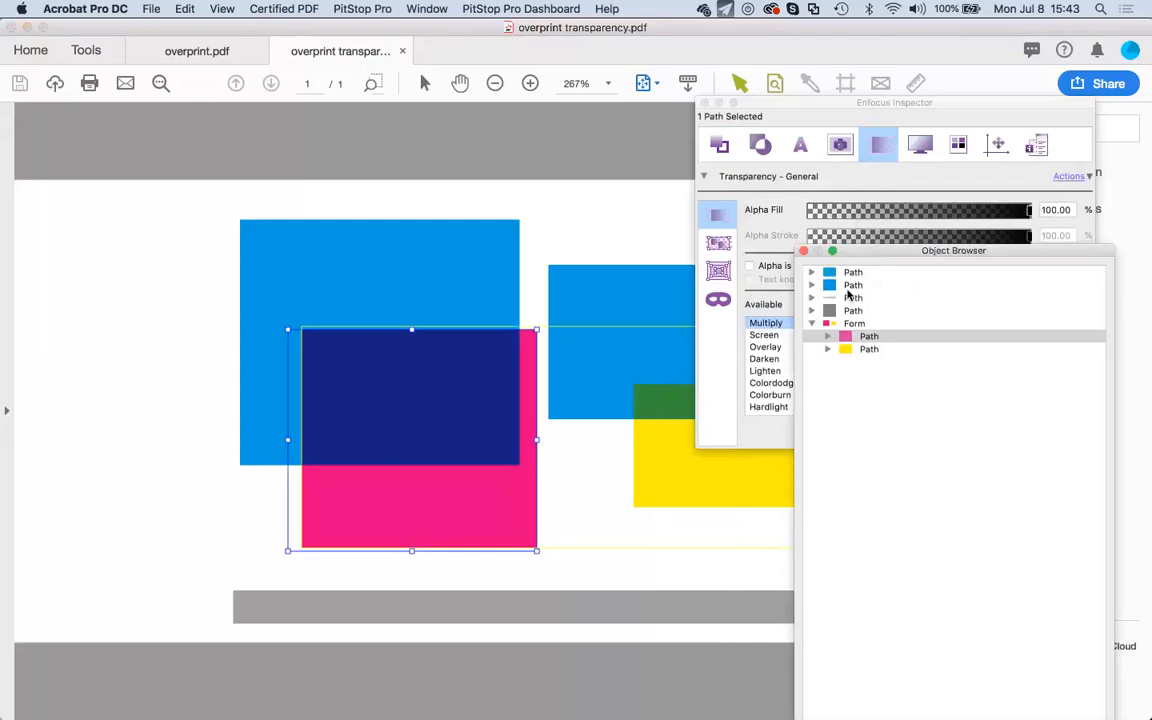
pyautogui.click(210, 52)
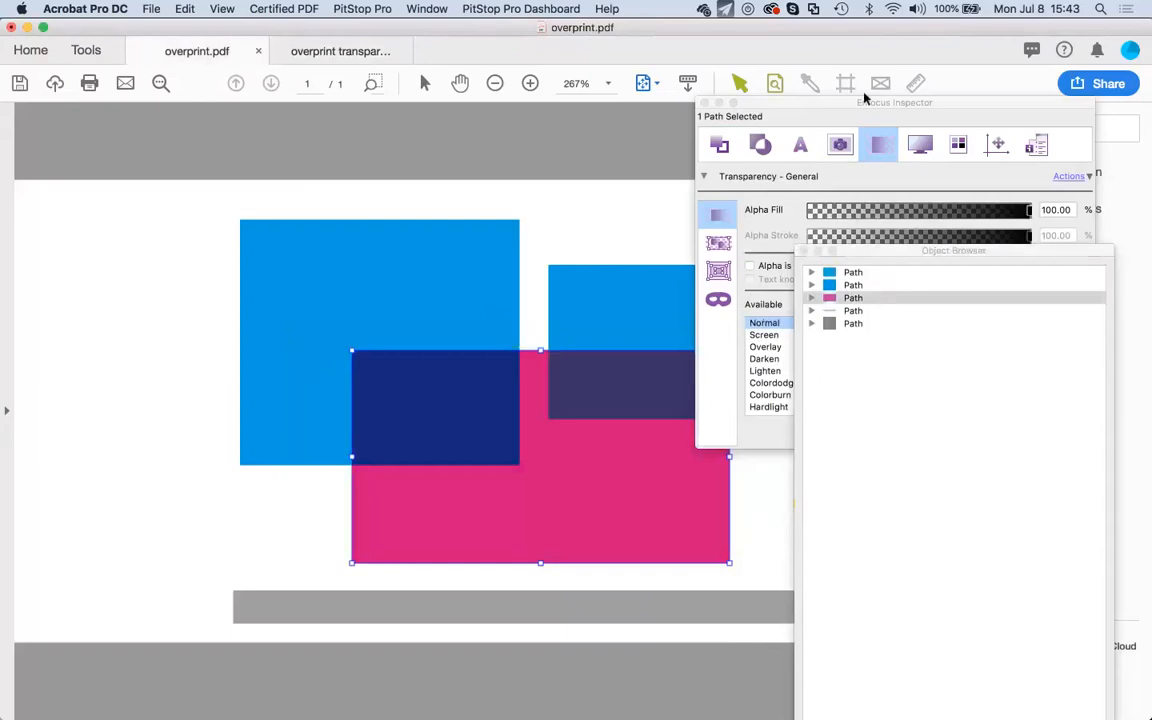
# Set the pink rectangle's fill to Red, Green and Blue 100, turning it white.
pyautogui.moveTo(811, 108); pyautogui.dragTo(780, 90)
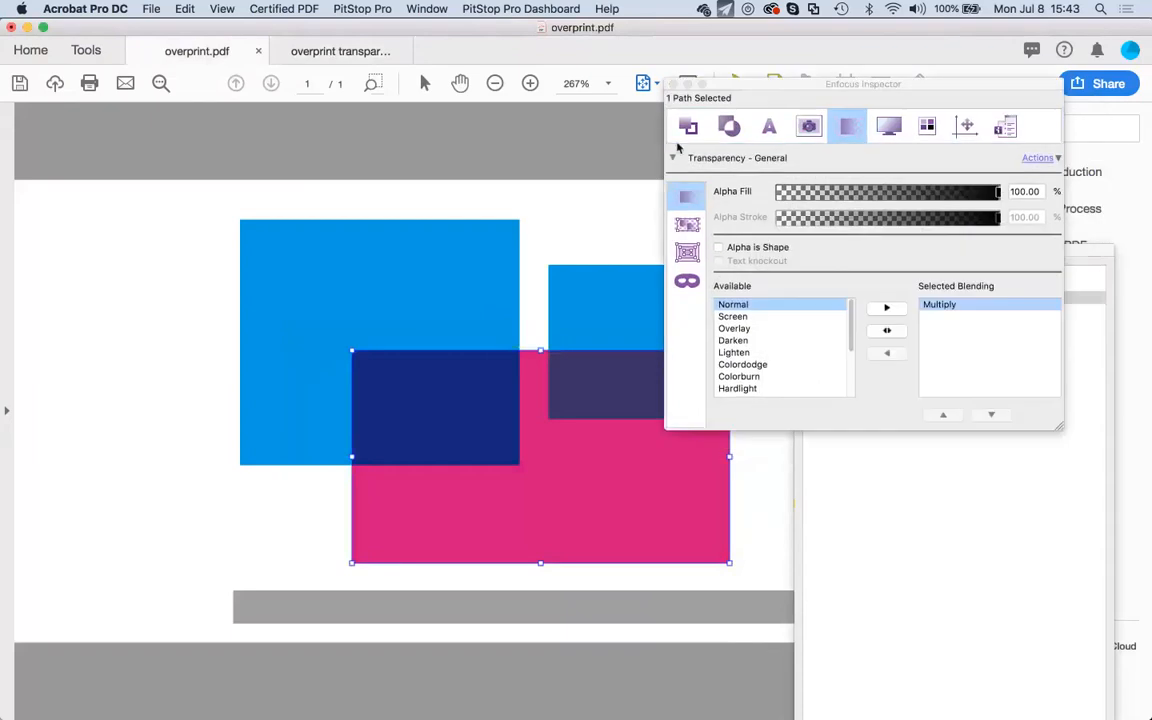
pyautogui.click(688, 127)
pyautogui.click(957, 220)
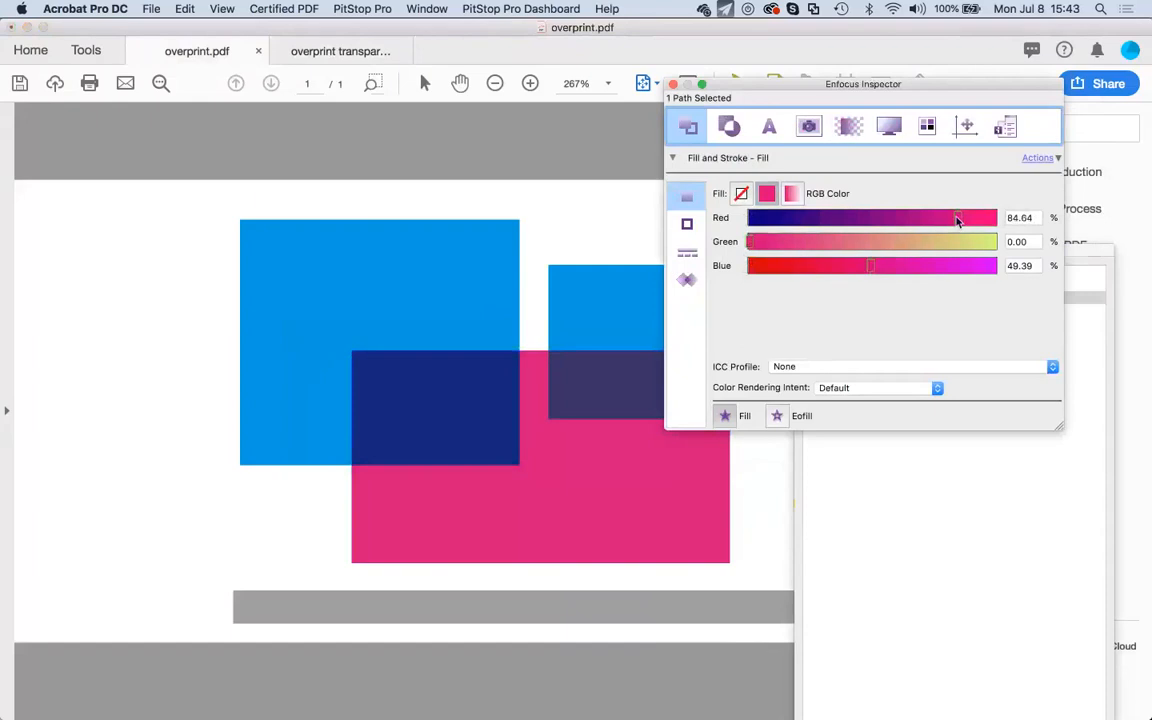
pyautogui.moveTo(957, 220); pyautogui.dragTo(1016, 221)
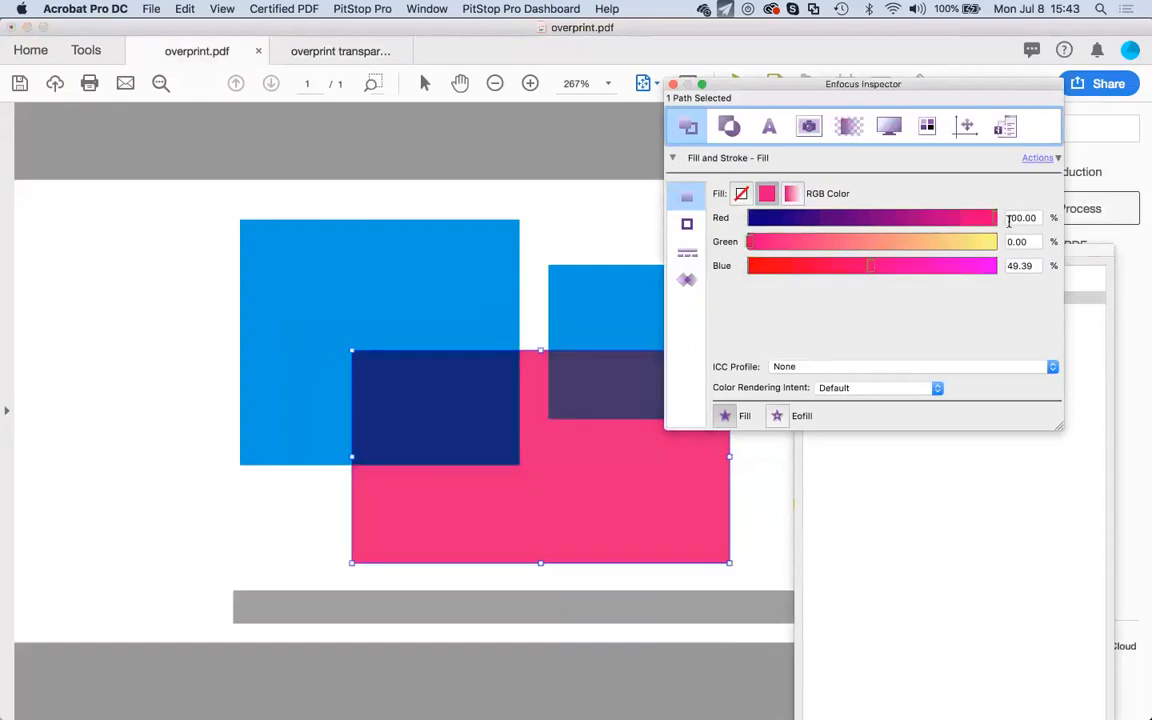
pyautogui.moveTo(752, 245); pyautogui.dragTo(731, 247)
pyautogui.moveTo(996, 218); pyautogui.dragTo(1055, 242)
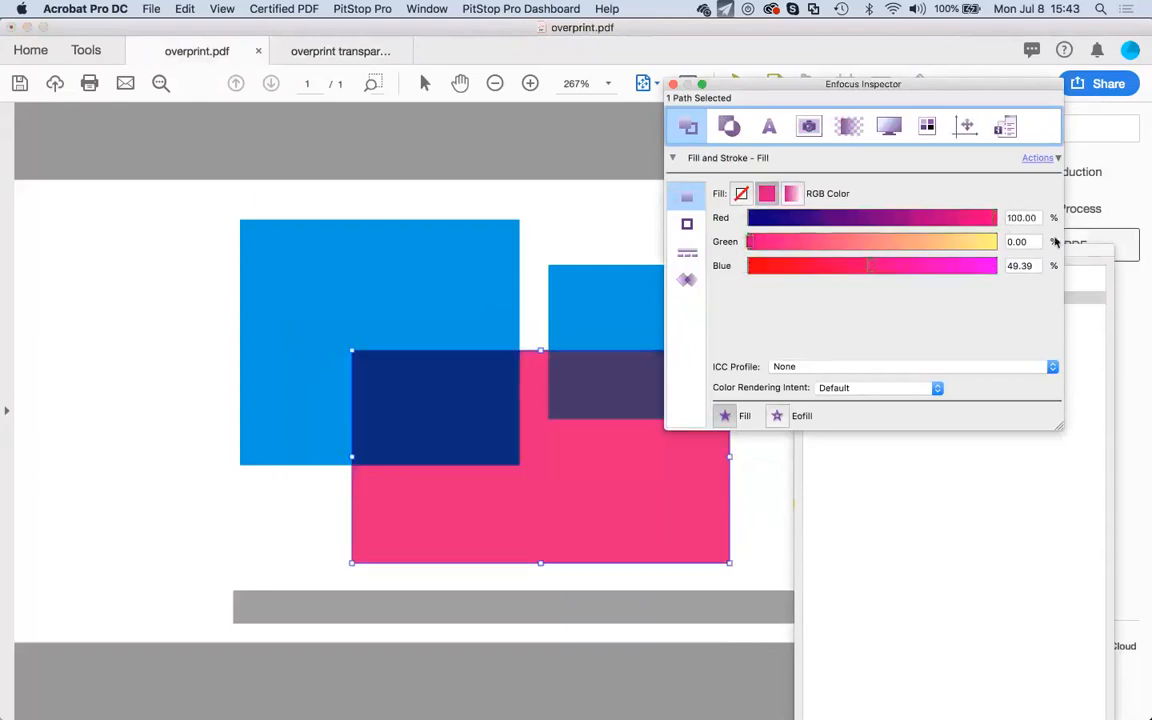
pyautogui.moveTo(749, 242); pyautogui.dragTo(975, 255)
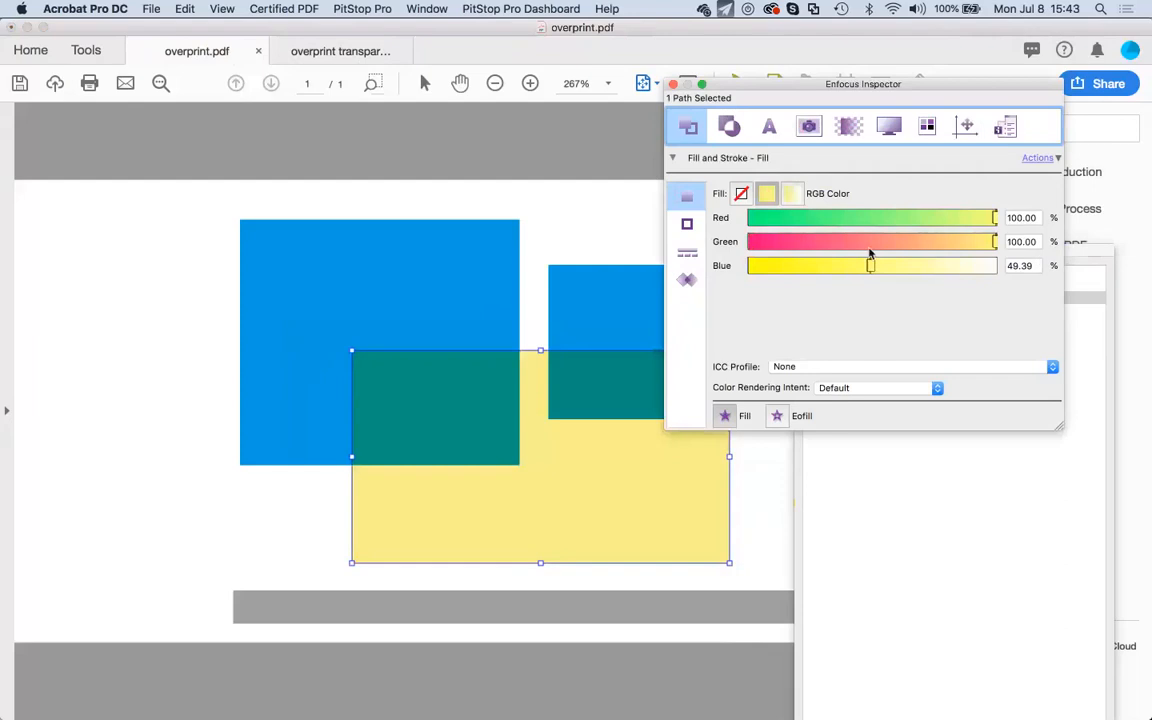
pyautogui.moveTo(870, 265); pyautogui.dragTo(996, 266)
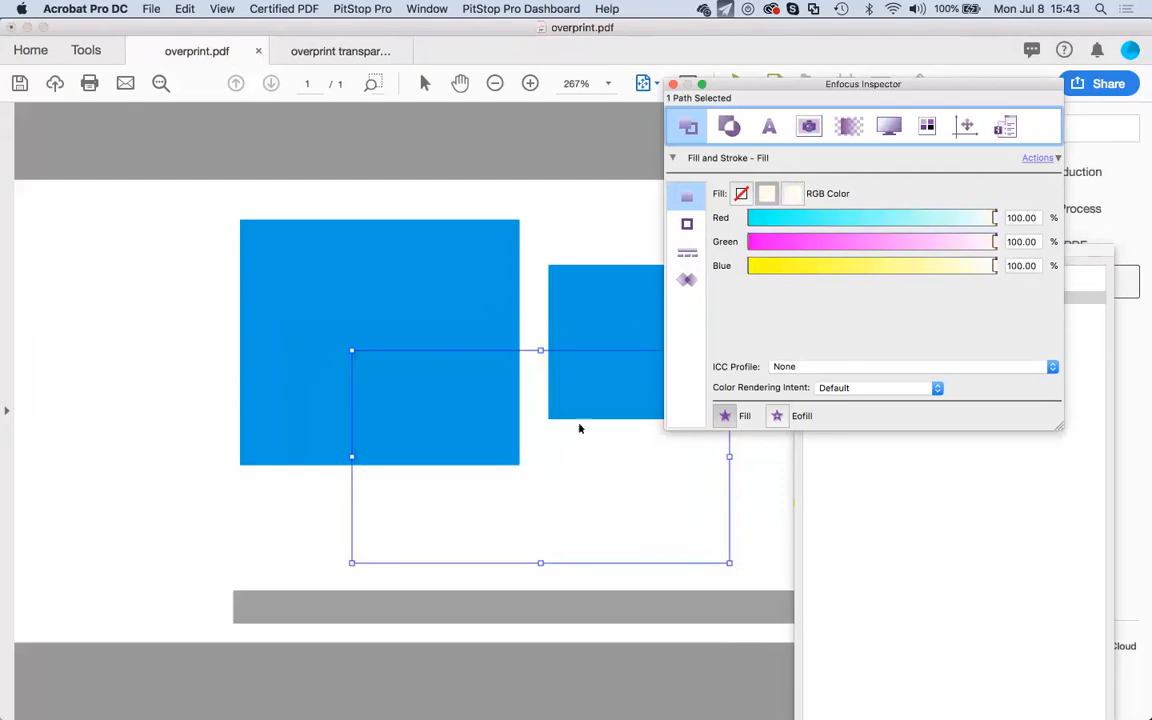
# Turn off the white rectangle's fill overprint and change its blending from Multiply to Normal.
pyautogui.click(688, 283)
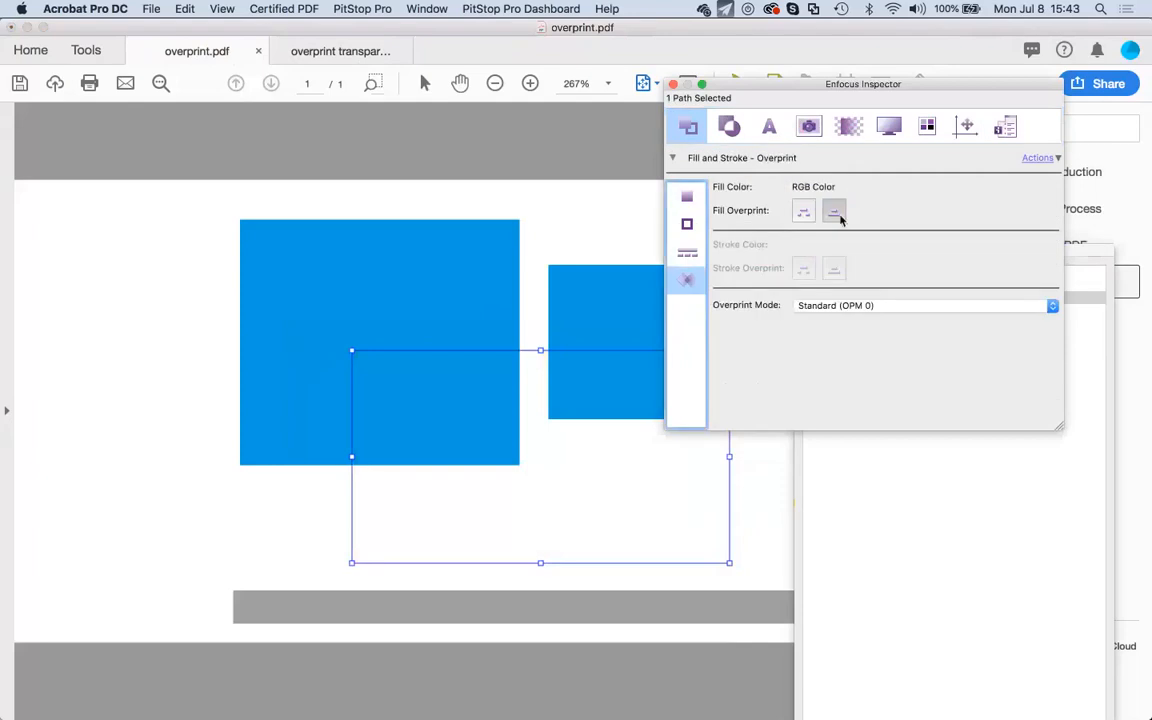
pyautogui.click(805, 213)
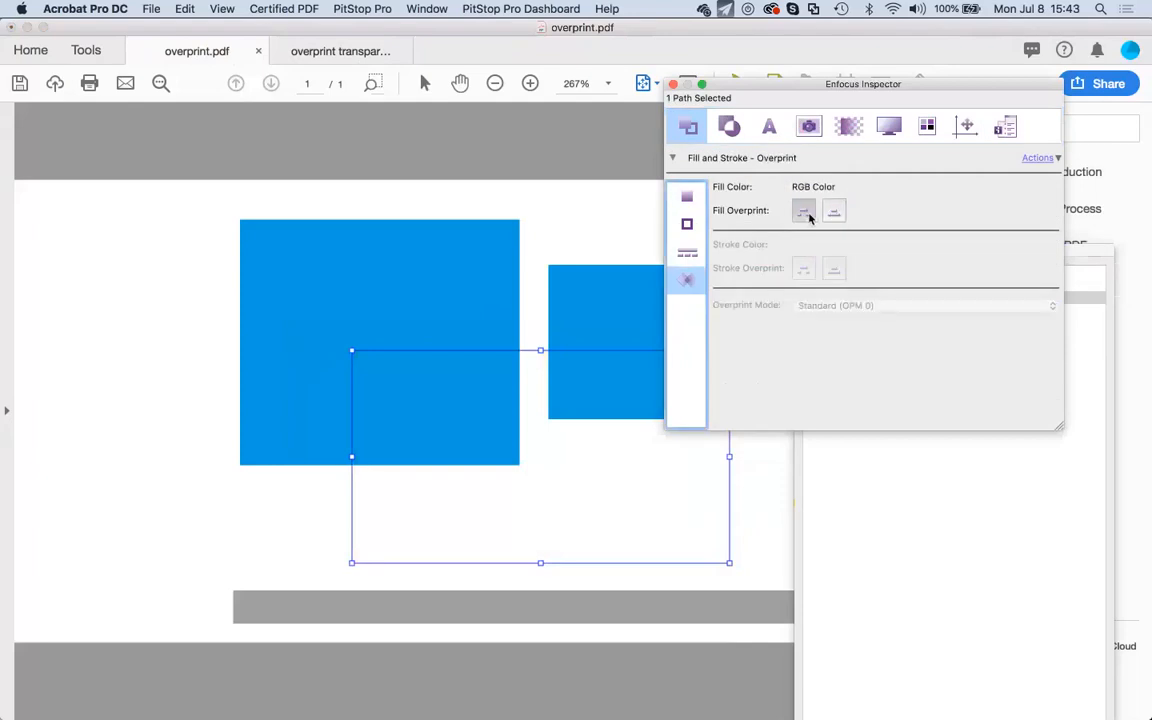
pyautogui.click(848, 126)
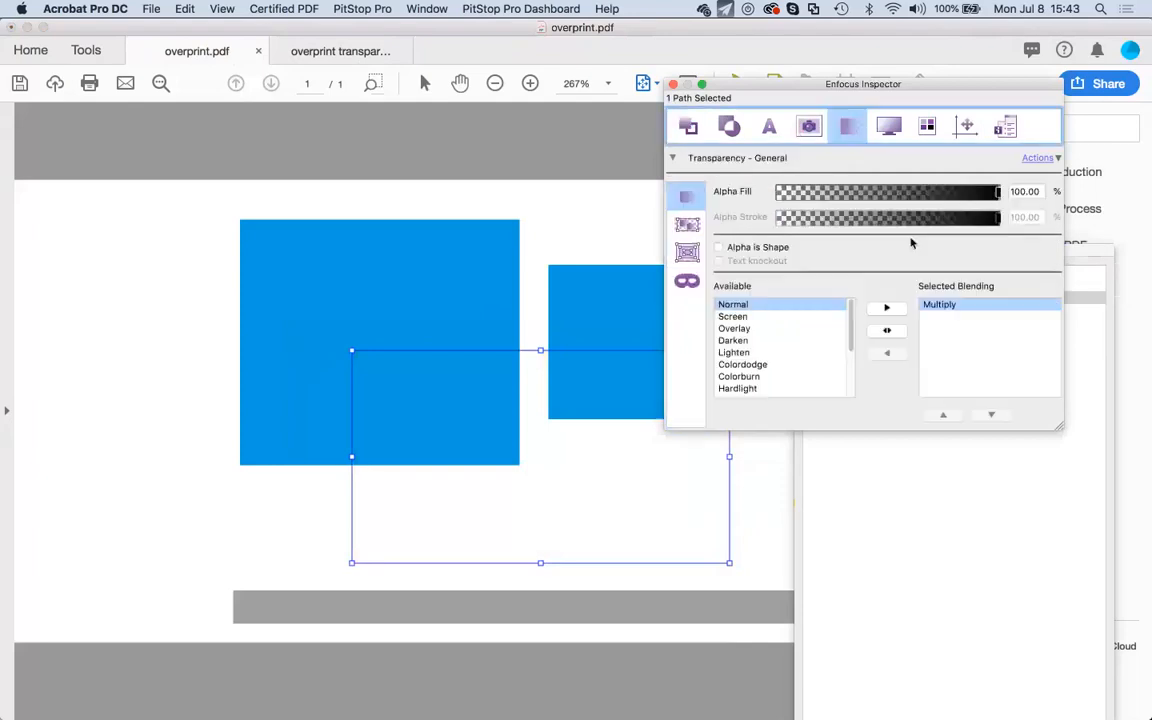
pyautogui.click(887, 329)
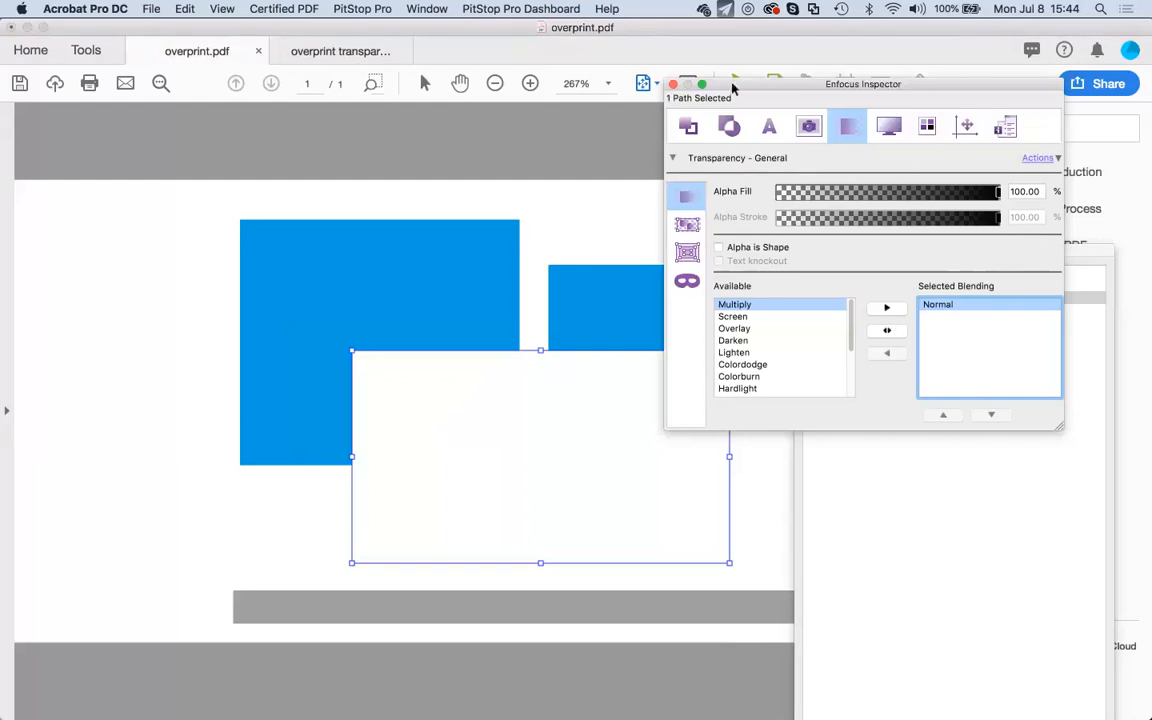
pyautogui.moveTo(731, 85); pyautogui.dragTo(736, 105)
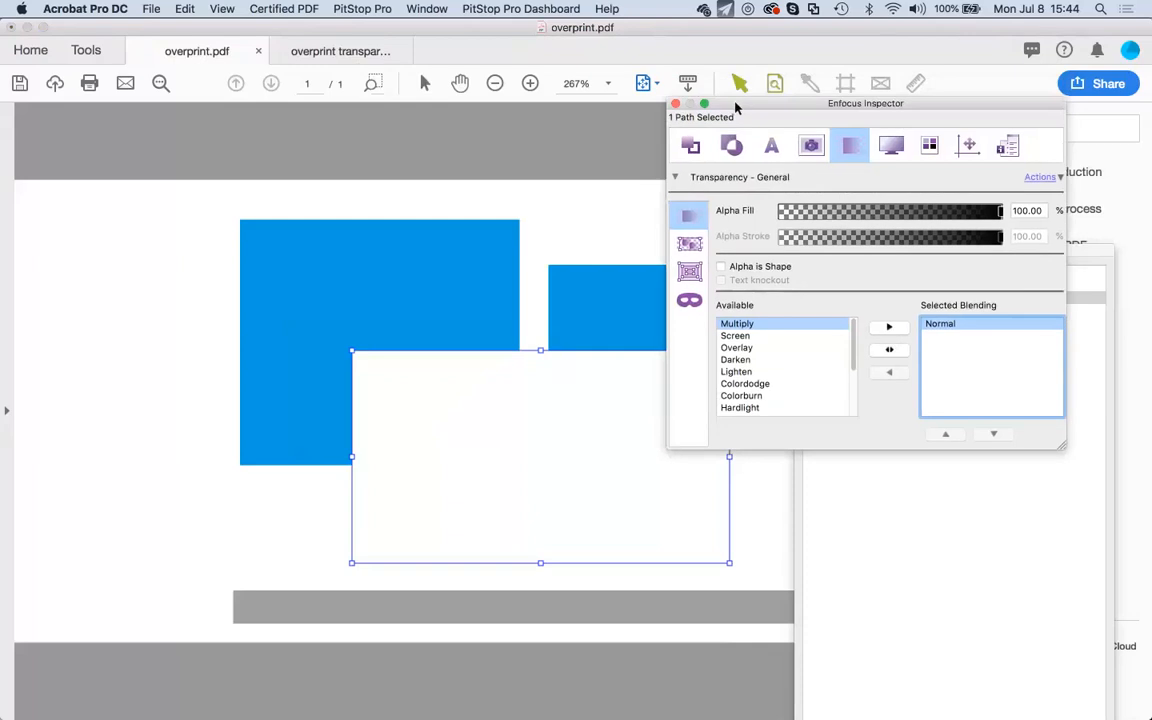
# Close the Enfocus Inspector and Object Browser windows.
pyautogui.click(676, 104)
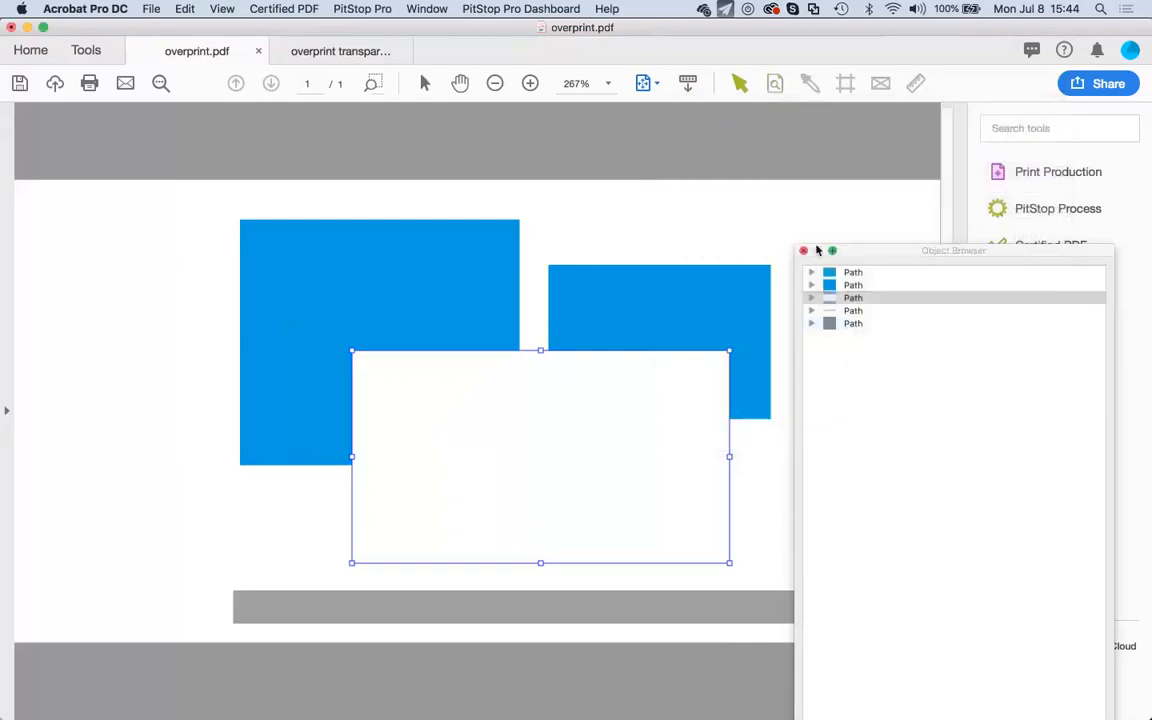
pyautogui.click(806, 250)
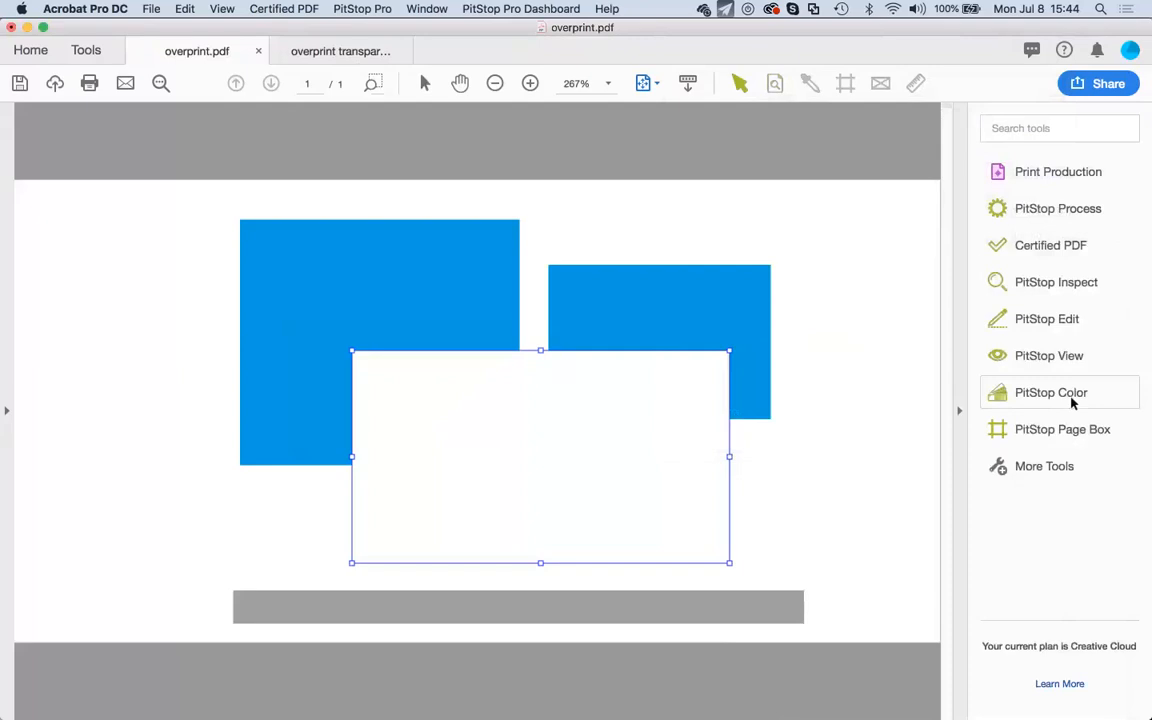
pyautogui.click(352, 8)
pyautogui.click(352, 8)
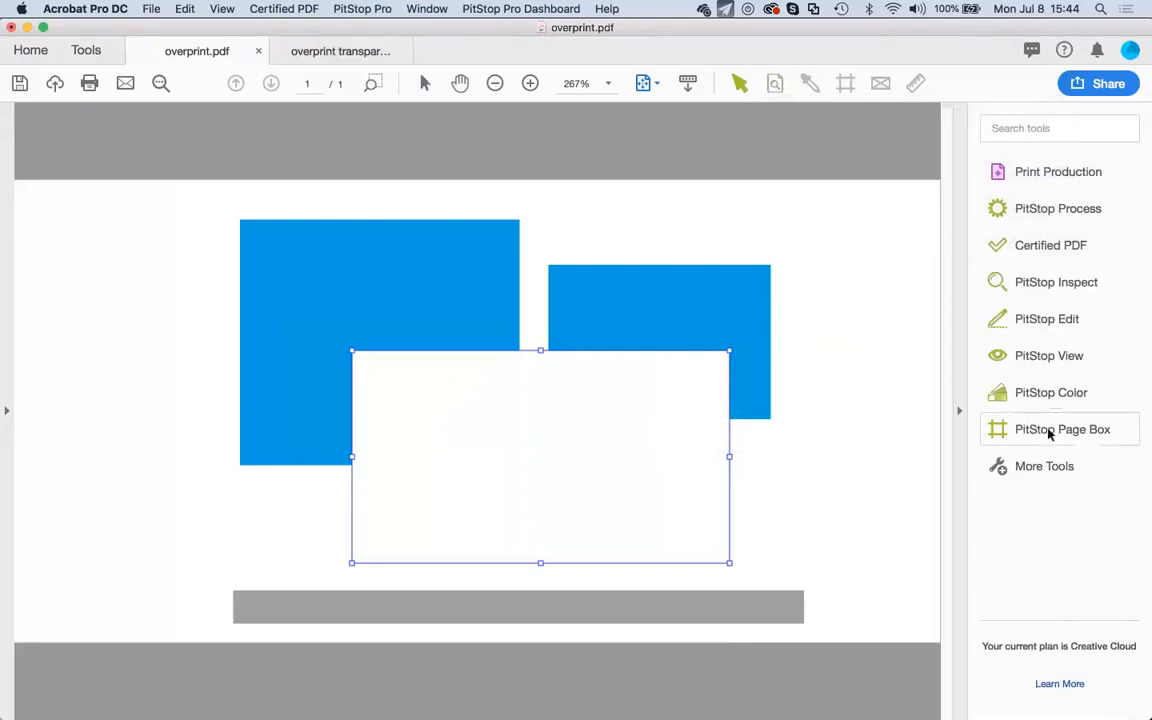
# Bring up the PitStop View tools and their Workspaces menu.
pyautogui.click(1047, 358)
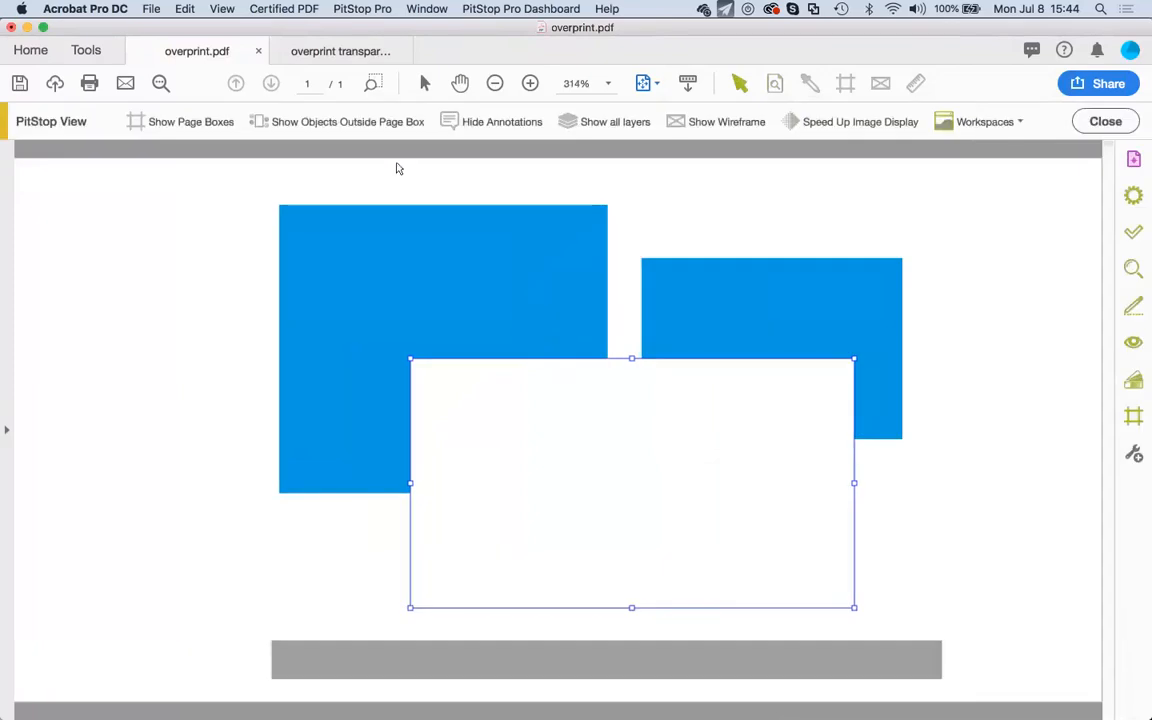
pyautogui.click(1022, 124)
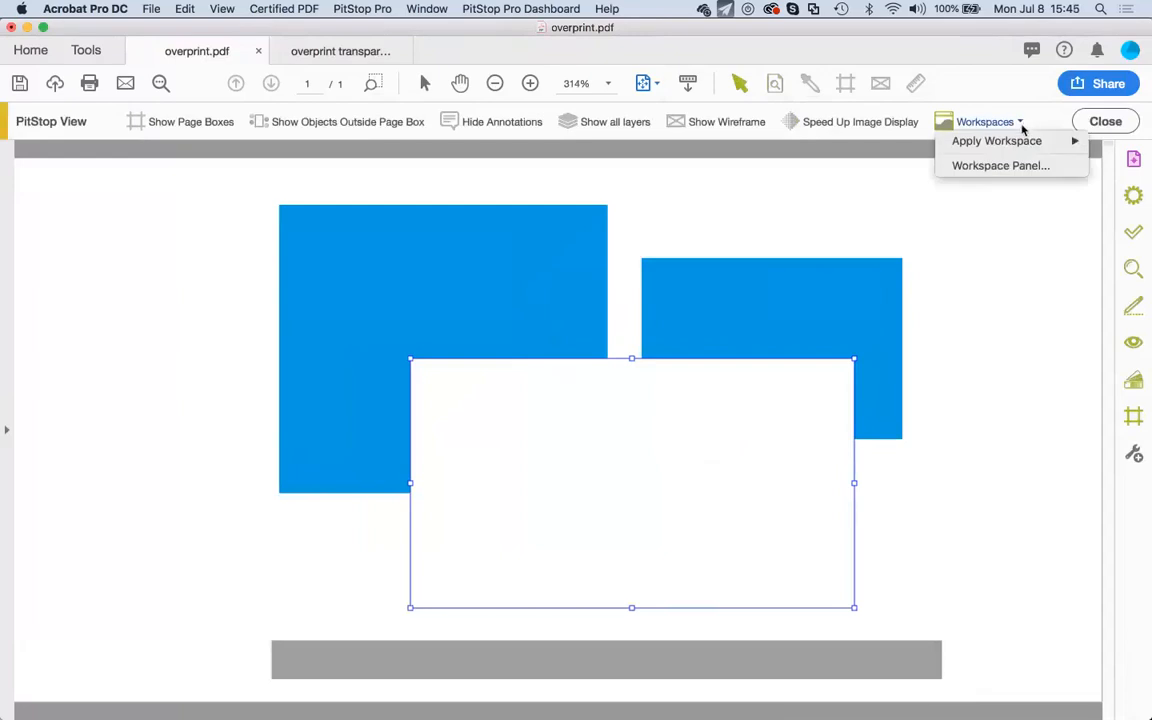
pyautogui.moveTo(1023, 141)
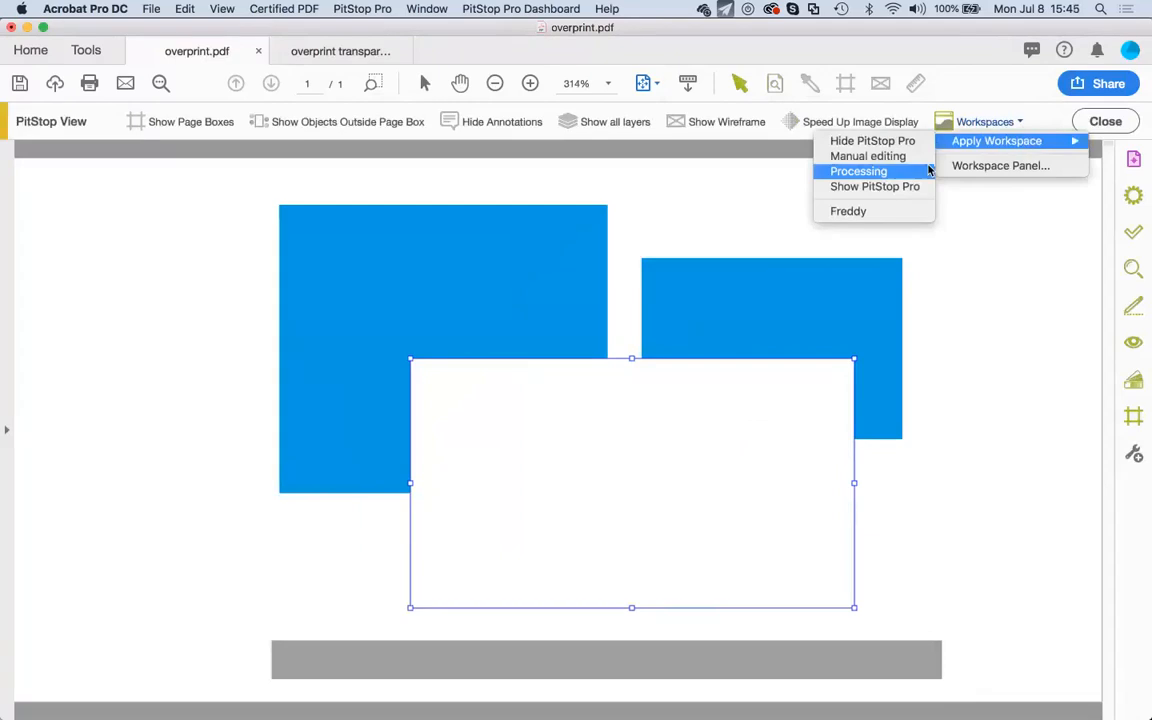
# From the Workspace Panel, open the local Freddy workspace in the Workspace Editor.
pyautogui.click(996, 170)
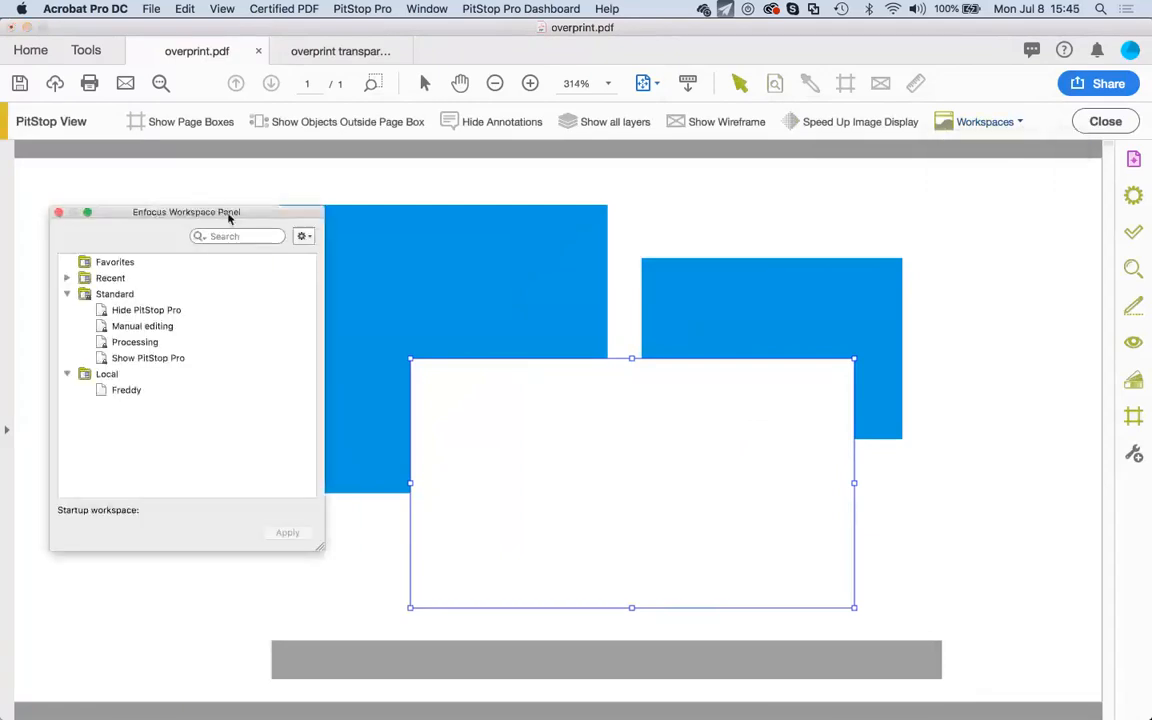
pyautogui.moveTo(229, 217); pyautogui.dragTo(419, 109)
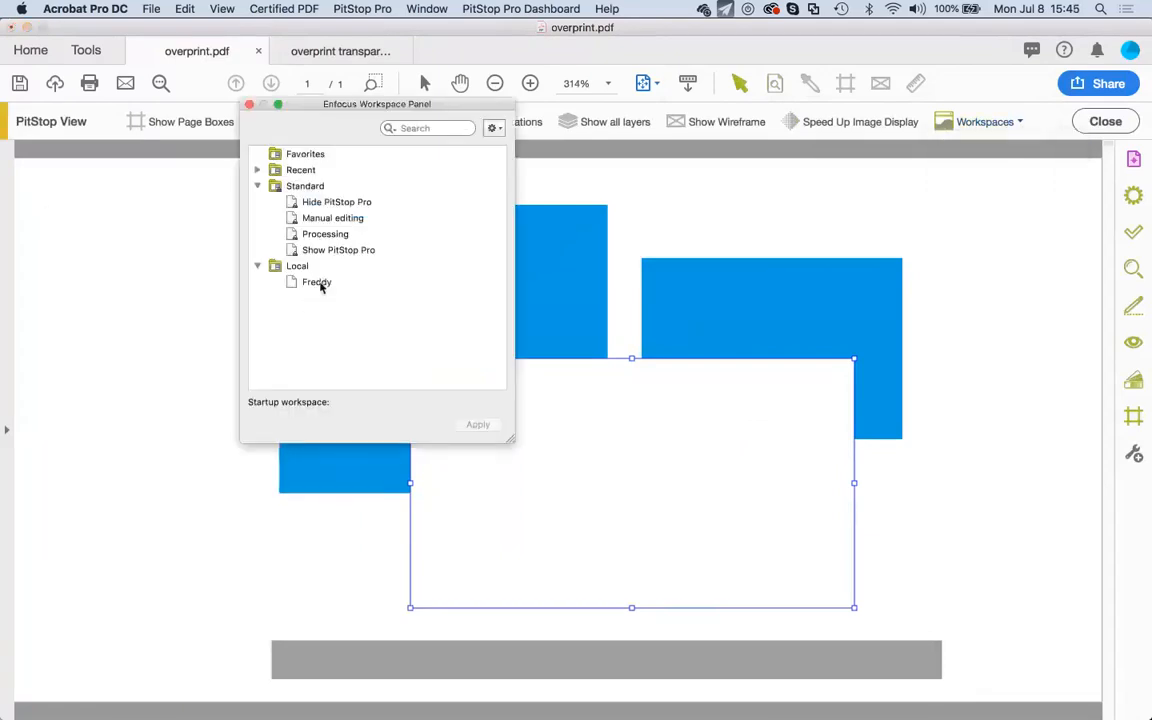
pyautogui.click(318, 283)
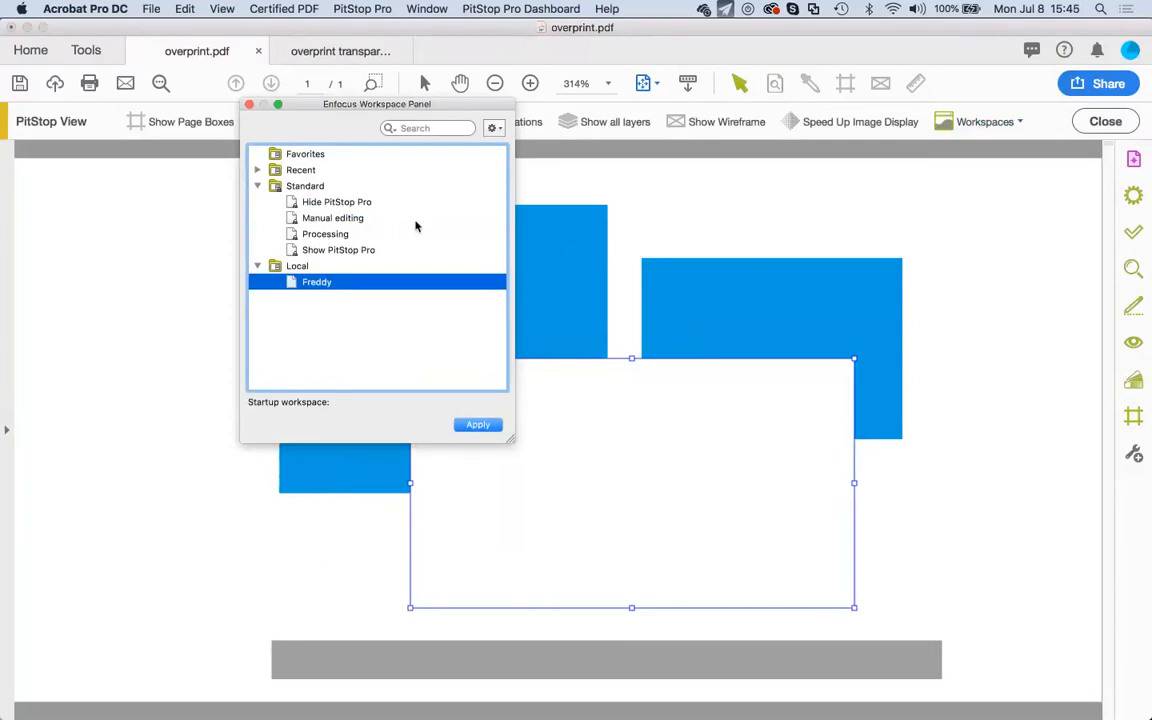
pyautogui.doubleClick(318, 283)
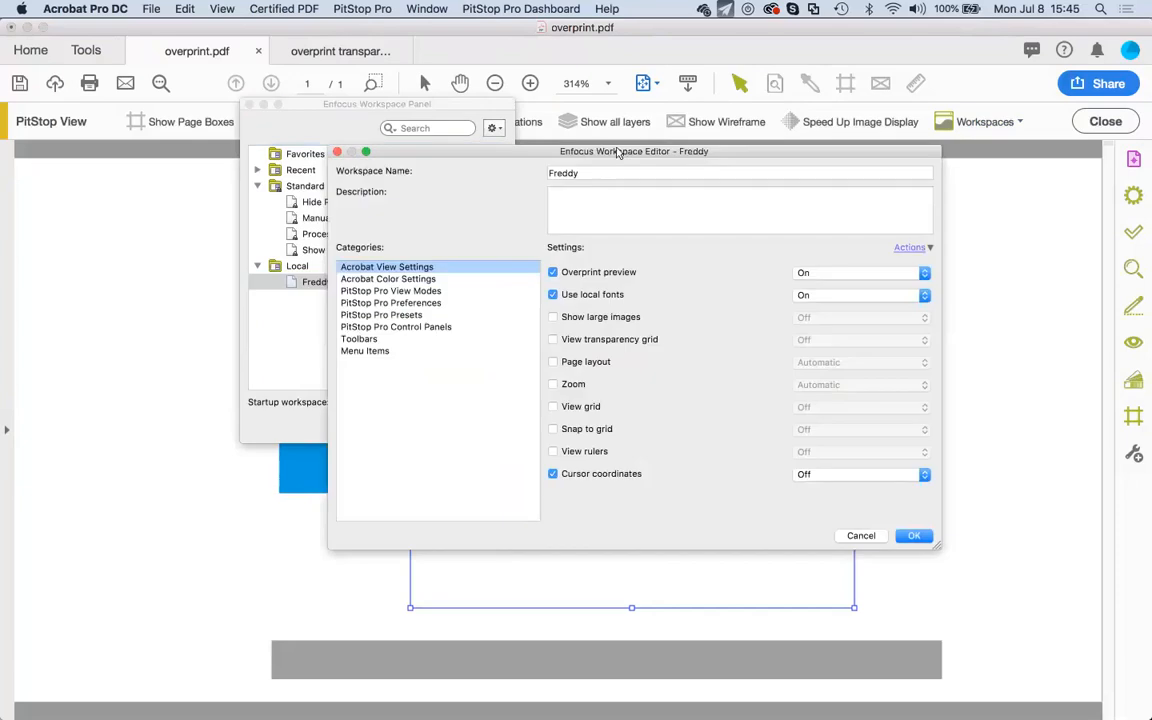
# Review the Freddy workspace's categories, keeping Overprint preview control enabled.
pyautogui.moveTo(623, 156); pyautogui.dragTo(647, 176)
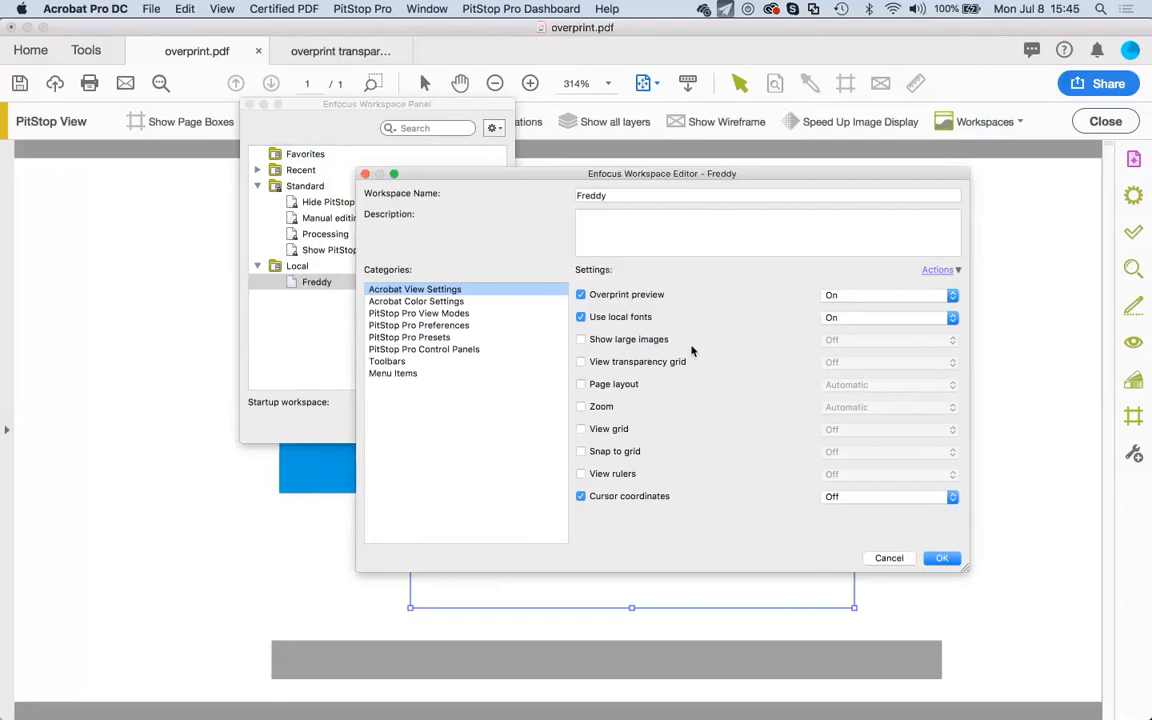
pyautogui.click(391, 287)
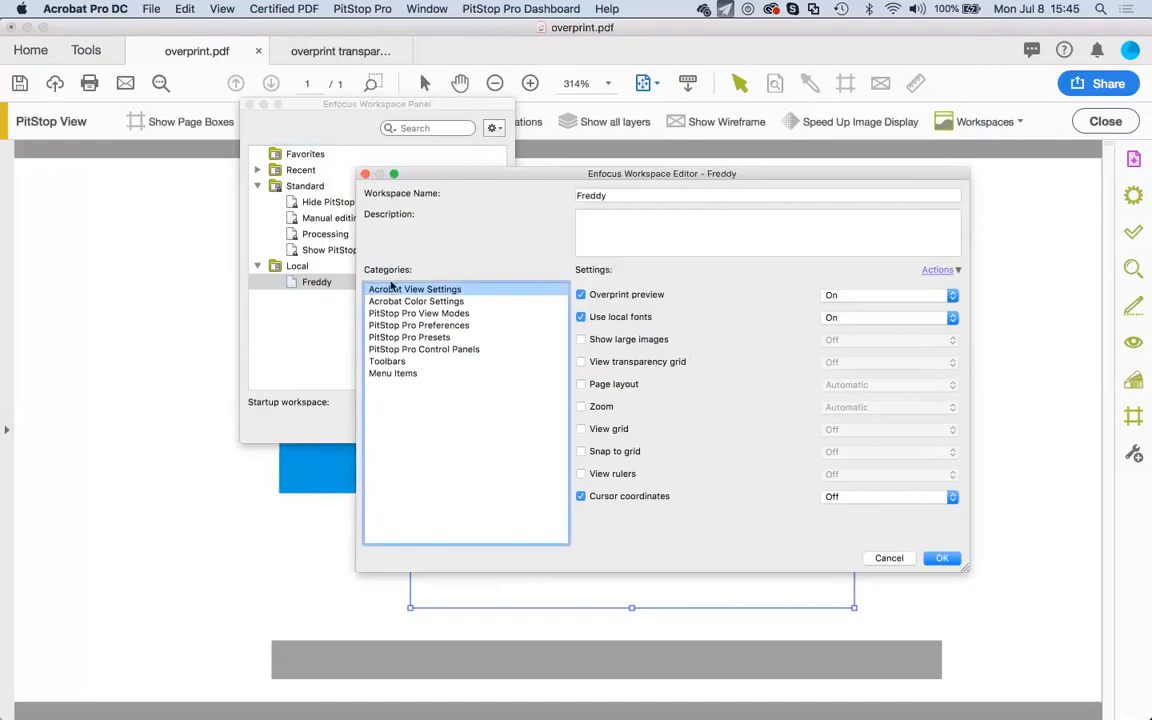
pyautogui.click(590, 297)
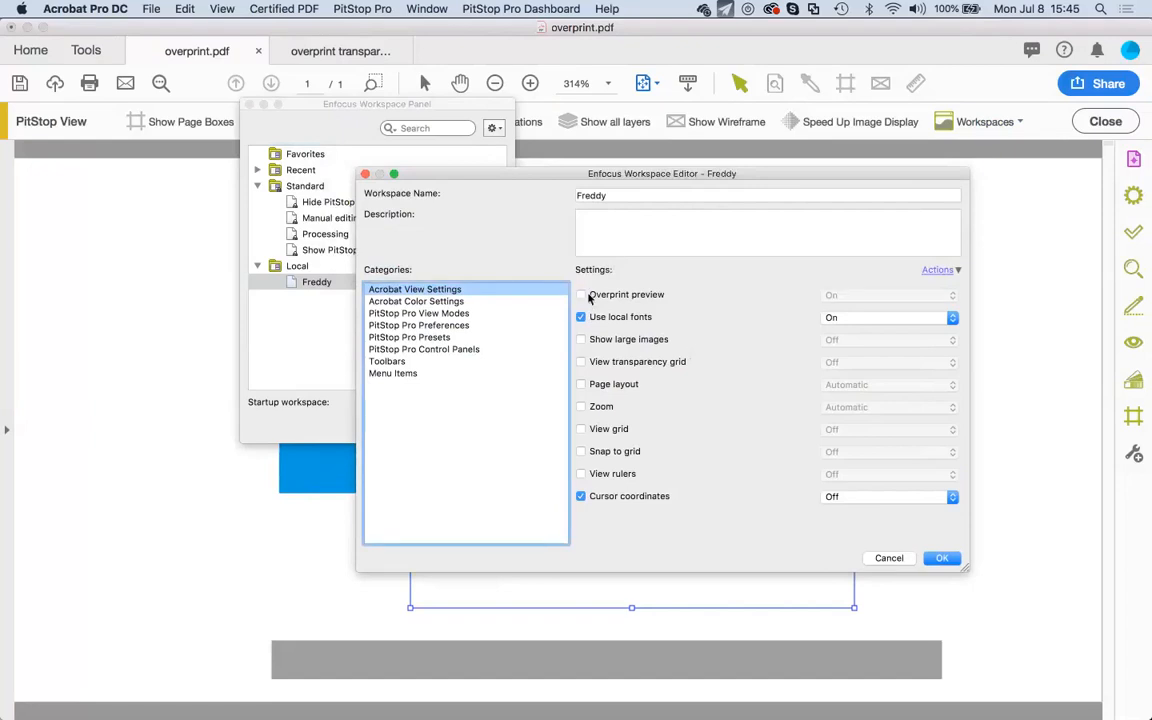
pyautogui.click(590, 297)
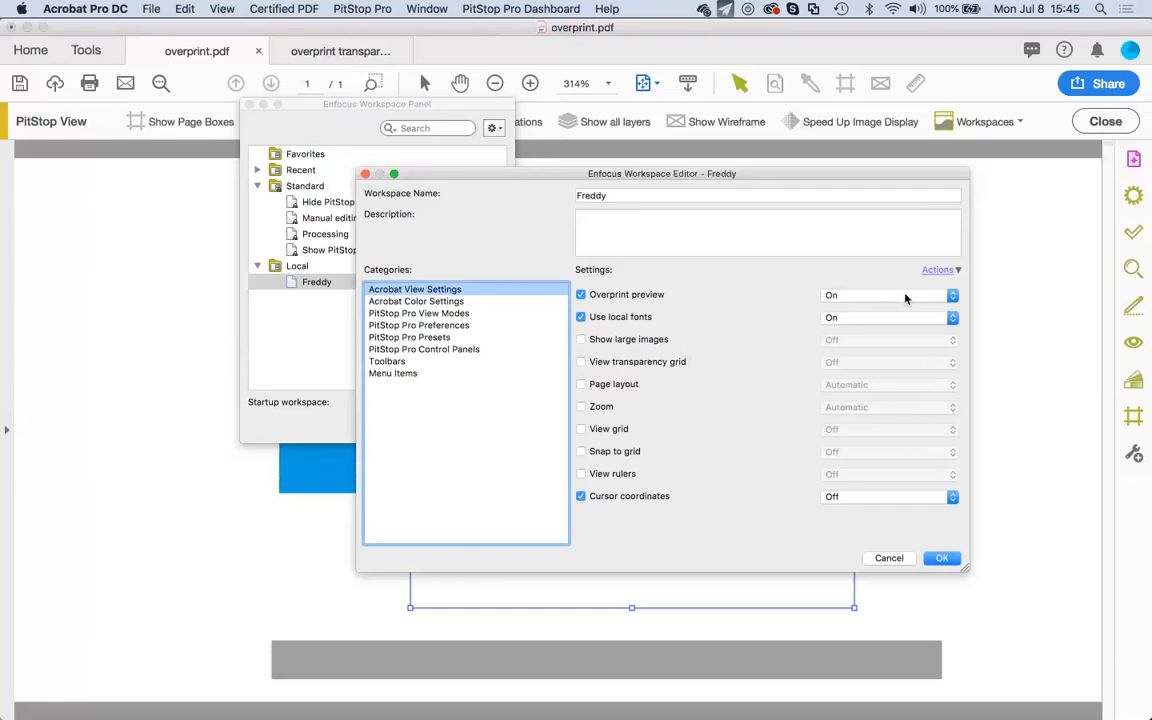
pyautogui.click(462, 300)
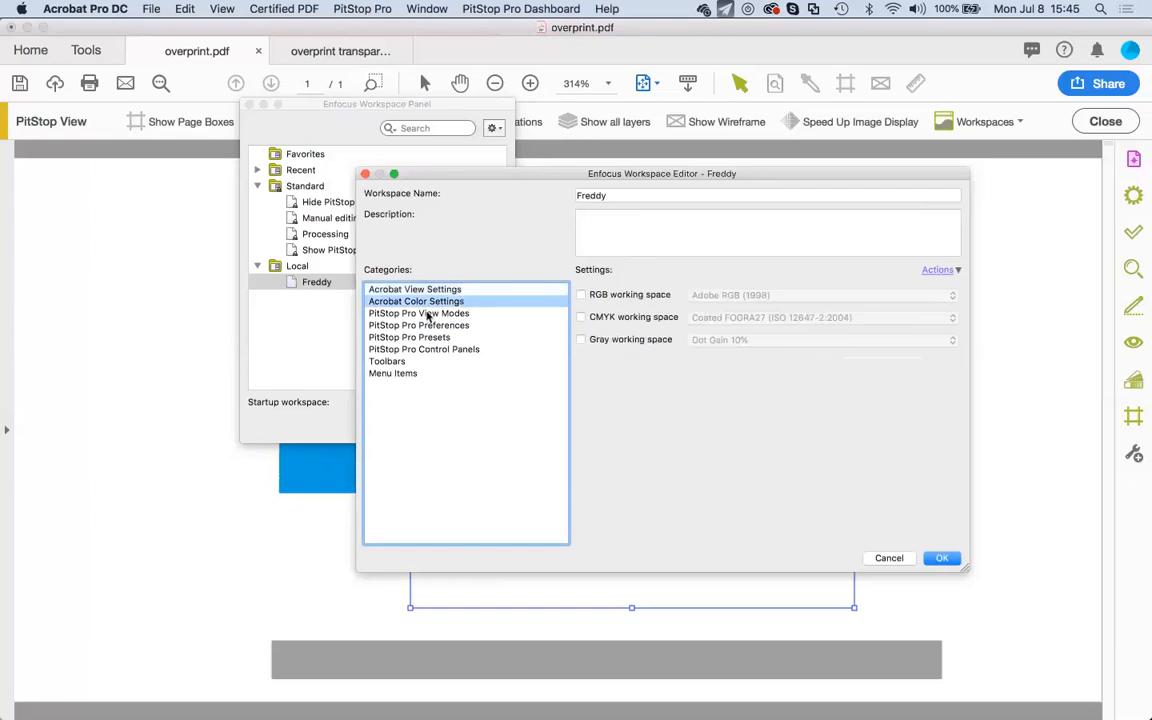
pyautogui.click(428, 316)
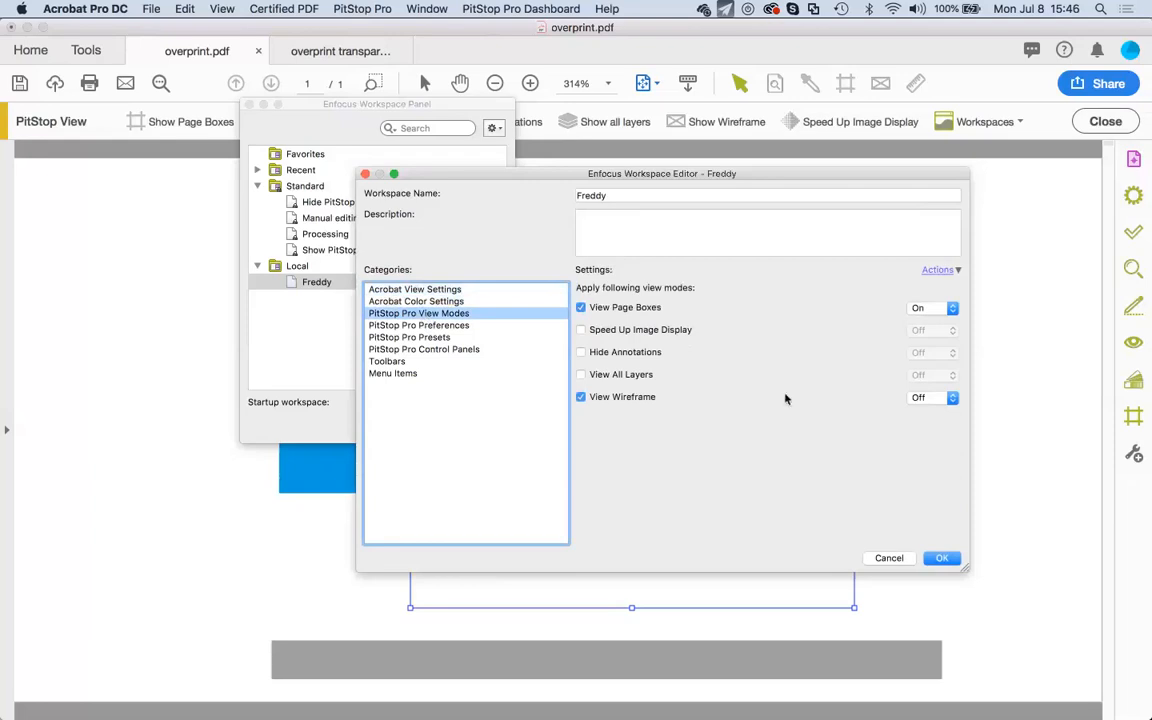
pyautogui.click(423, 326)
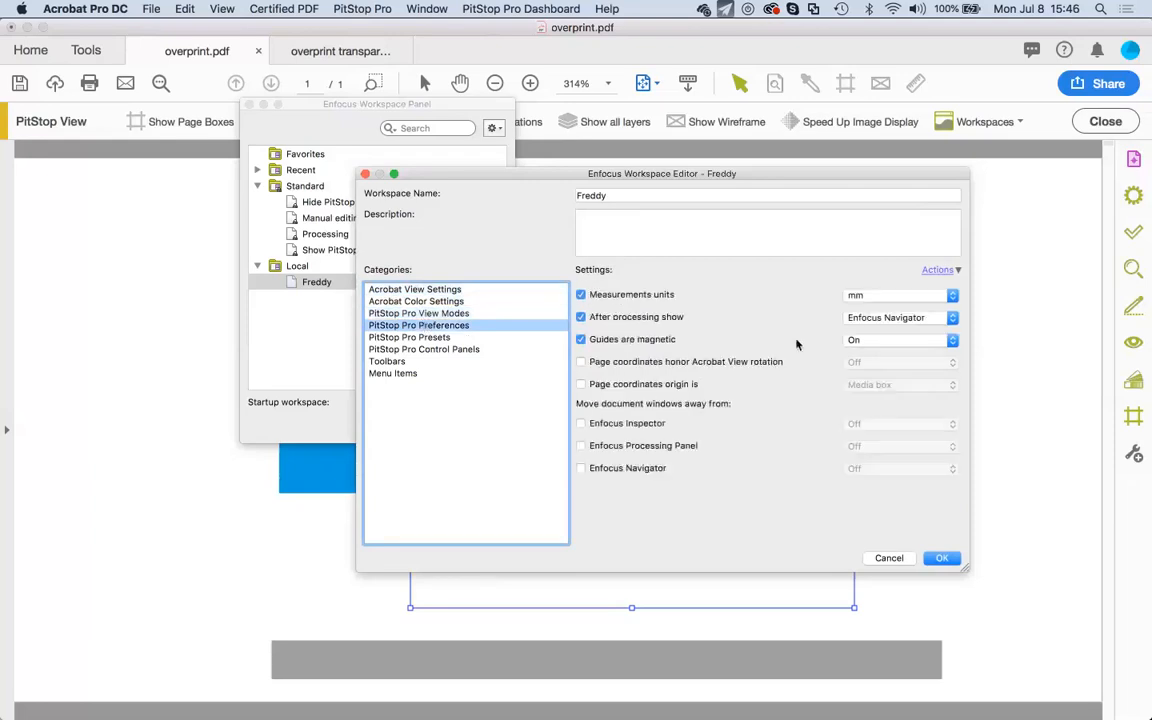
pyautogui.click(445, 339)
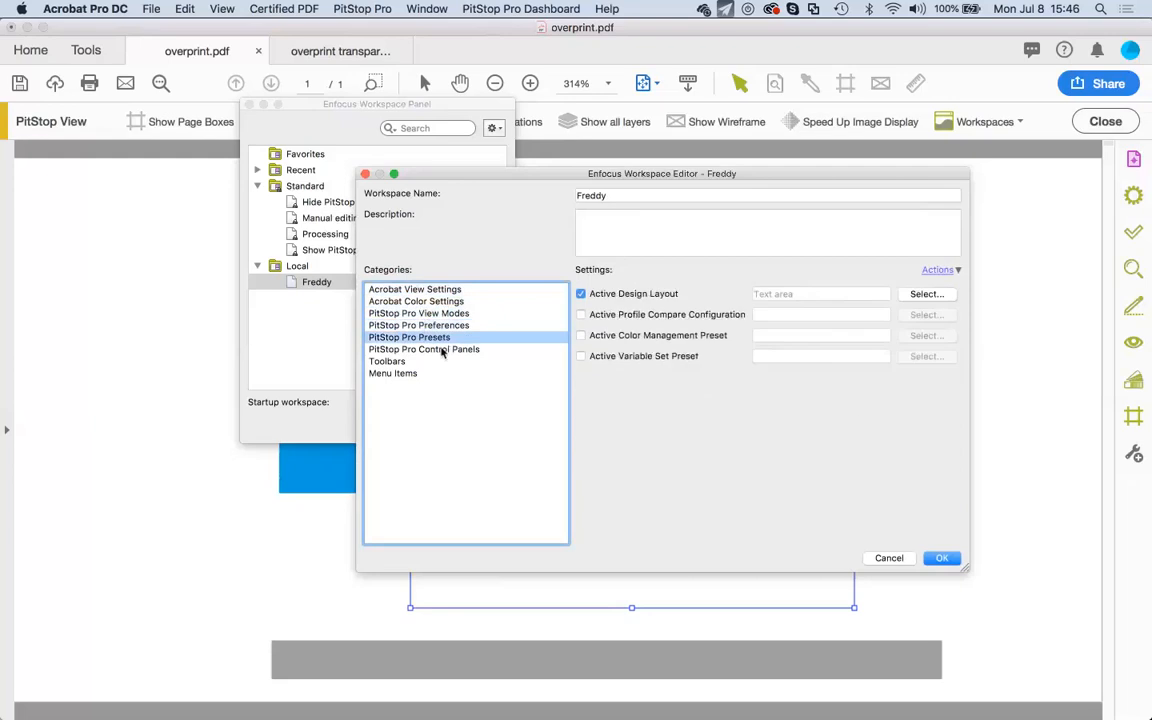
pyautogui.click(438, 350)
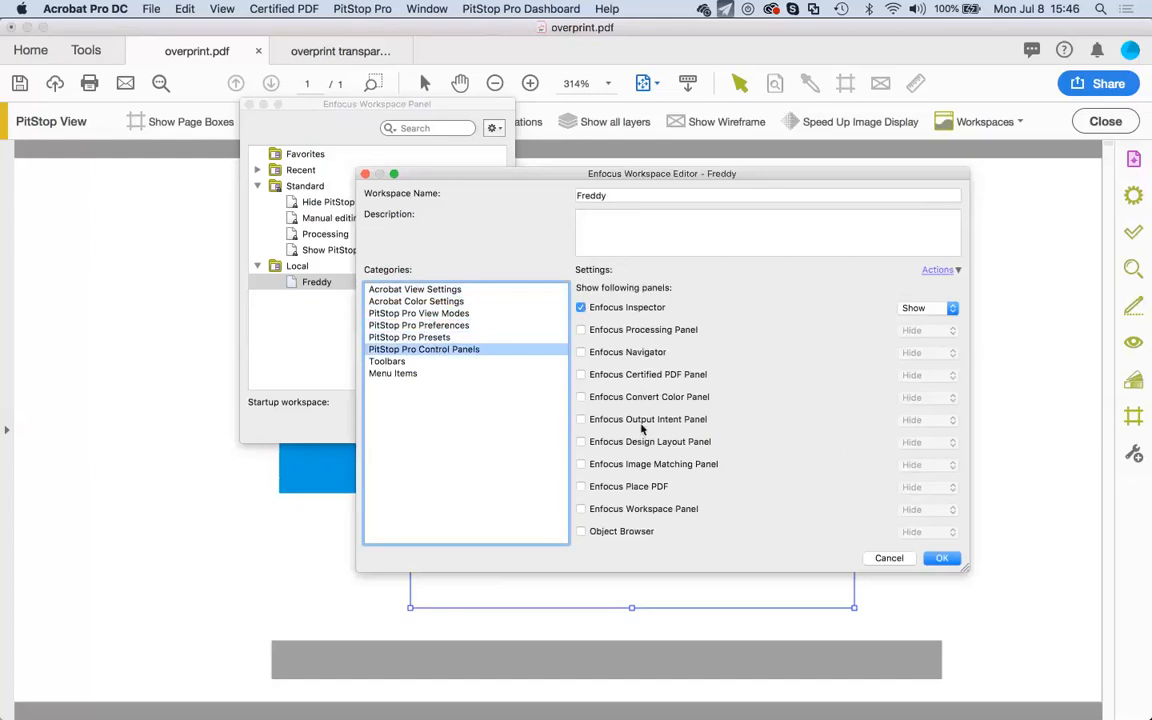
# Add the Enfocus Processing Panel set to Show and save the workspace.
pyautogui.click(582, 331)
pyautogui.click(933, 332)
pyautogui.click(929, 342)
pyautogui.click(942, 559)
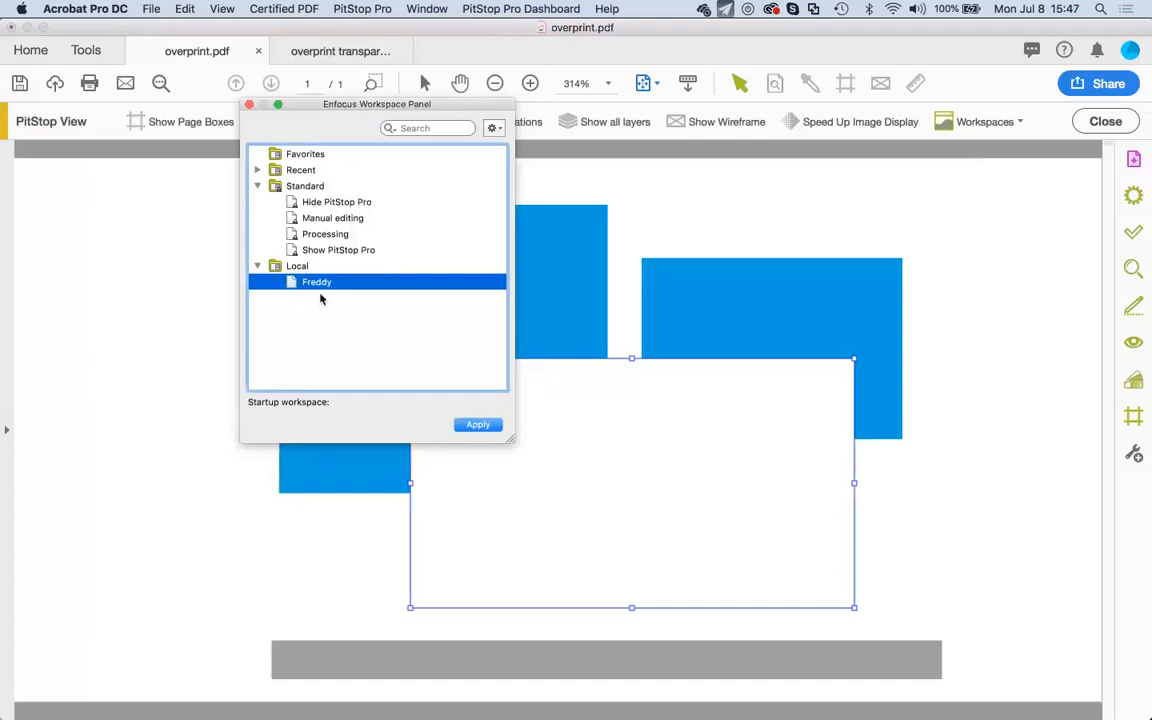
# Apply the Freddy workspace, then close the Action Lists and Enfocus Inspector panels.
pyautogui.click(472, 426)
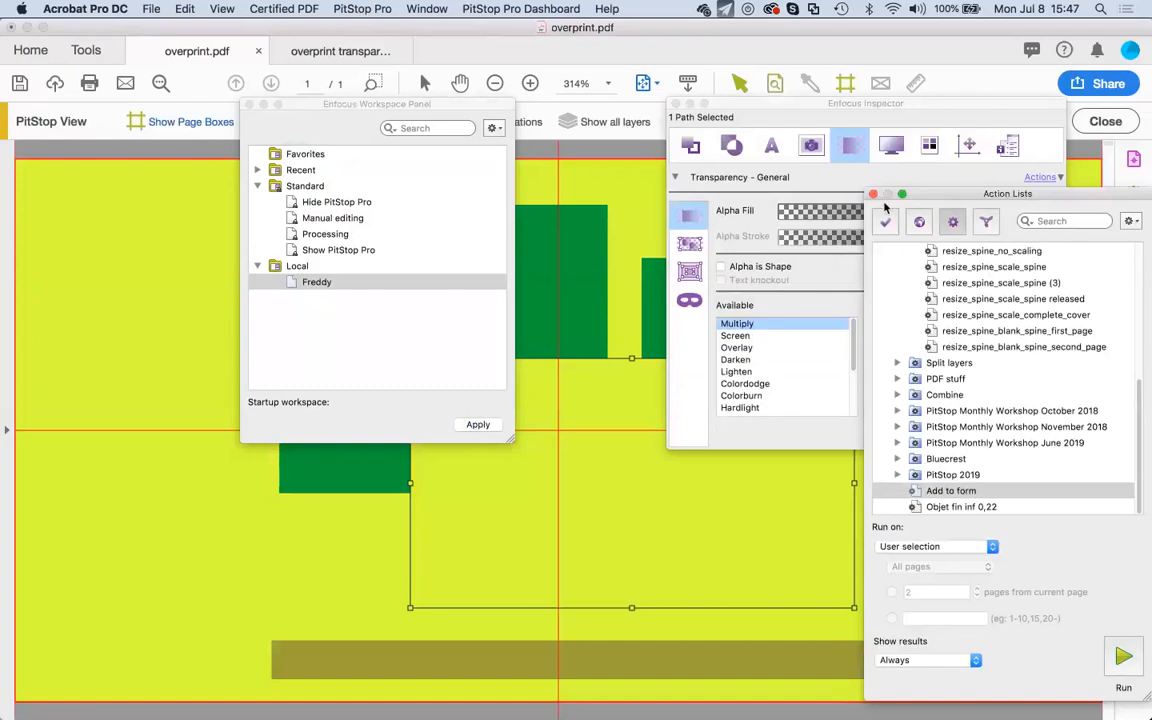
pyautogui.click(318, 282)
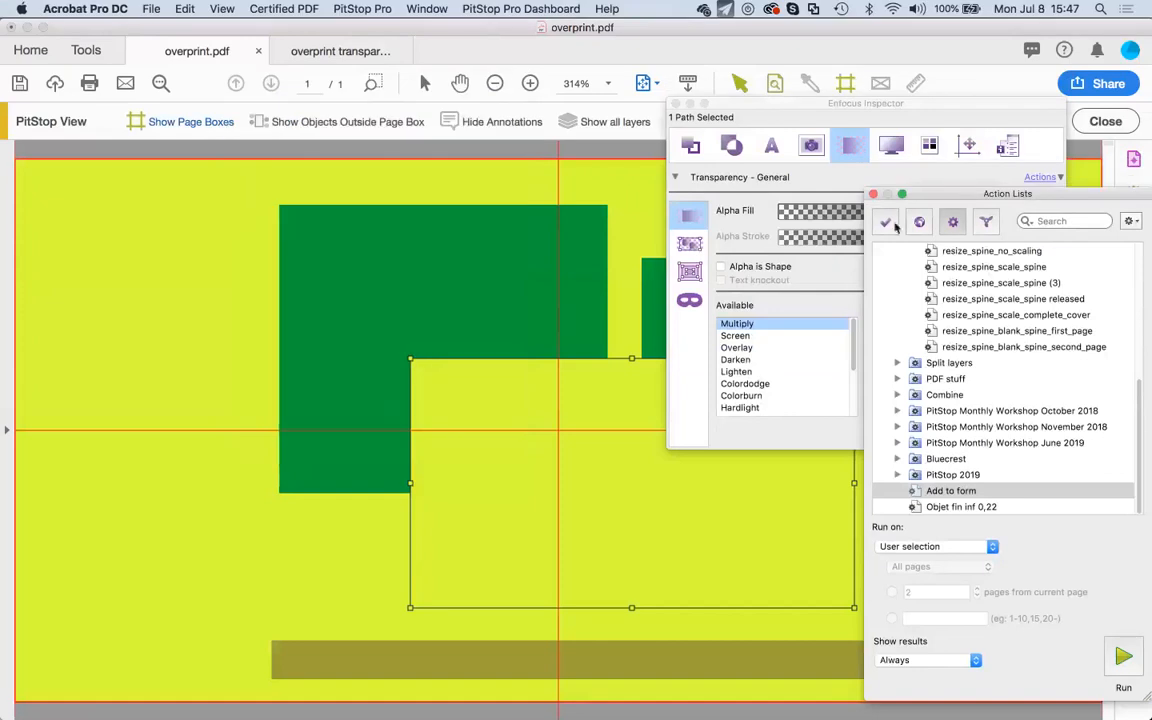
pyautogui.click(873, 194)
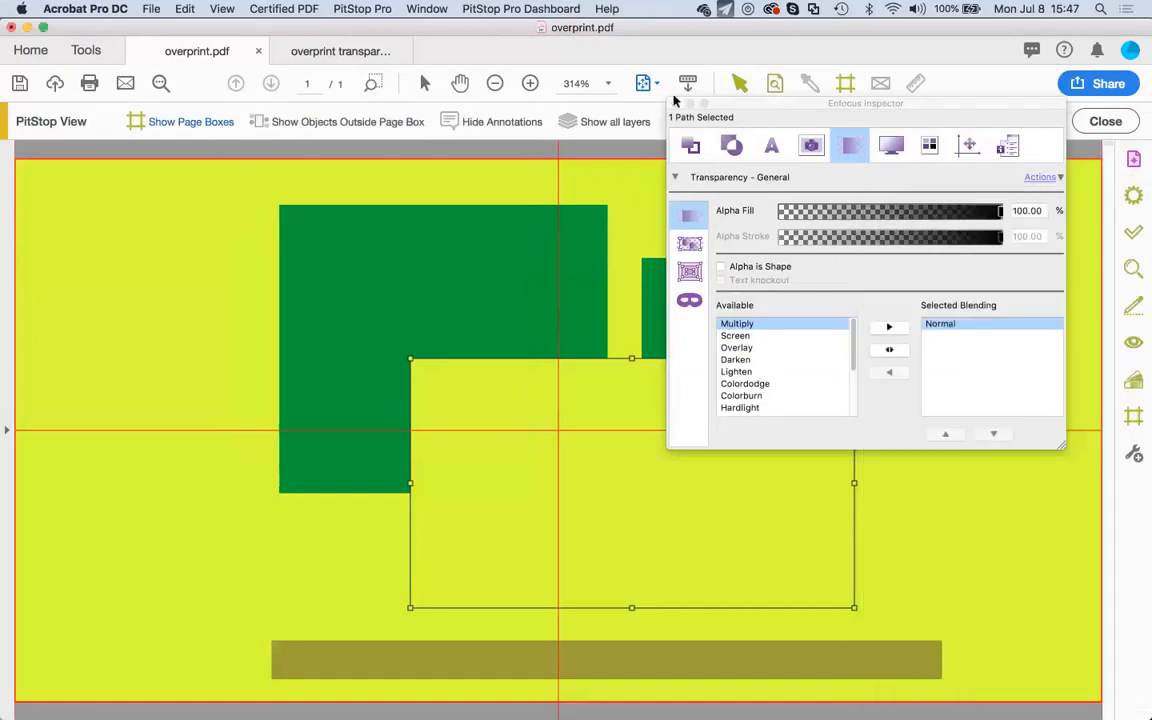
pyautogui.click(674, 103)
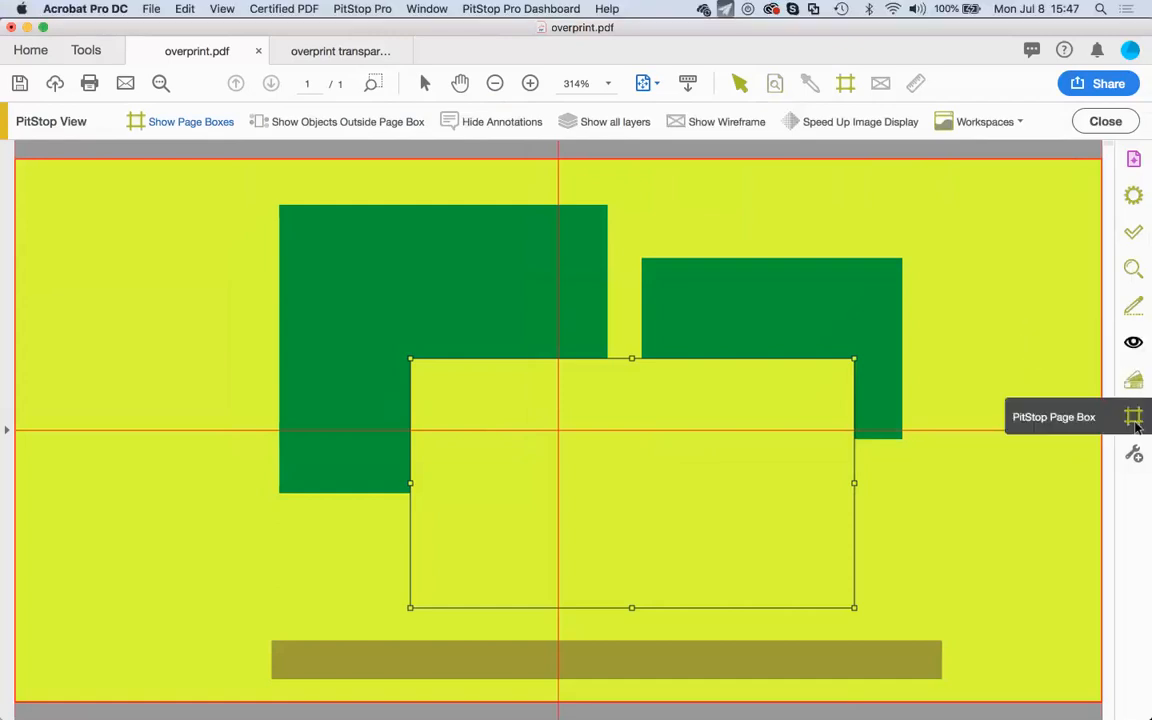
# Open the PitStop Page Box tools and toggle the Text area design layout off.
pyautogui.click(1133, 416)
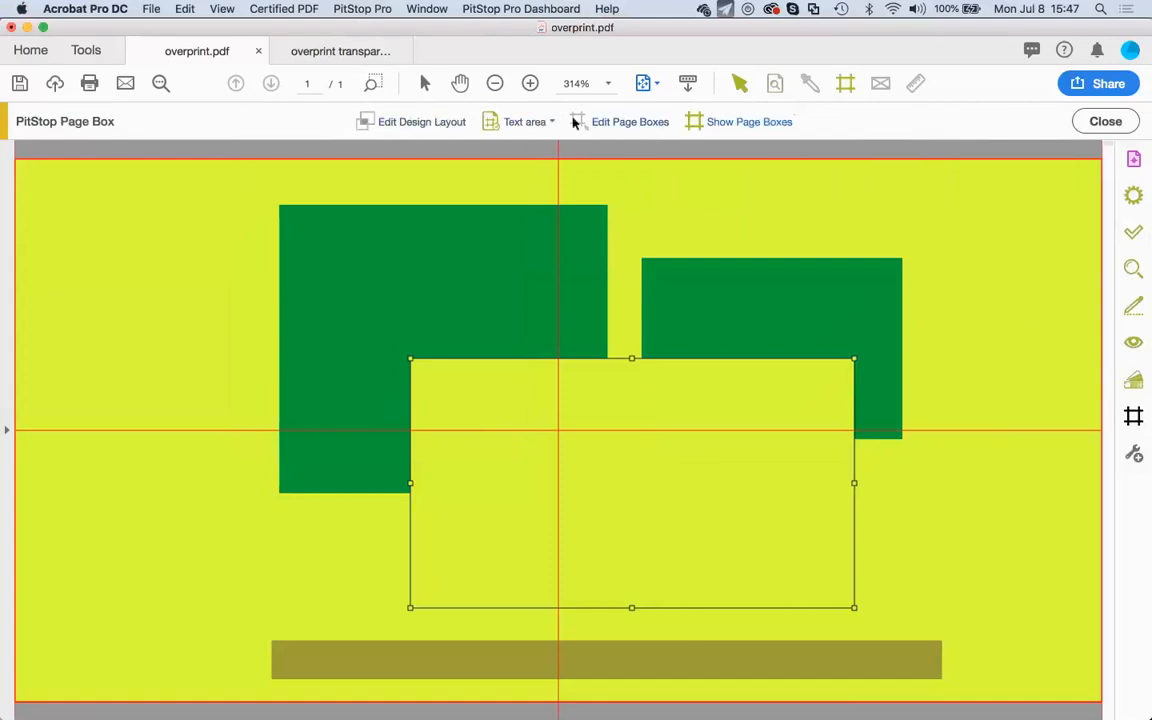
pyautogui.click(468, 124)
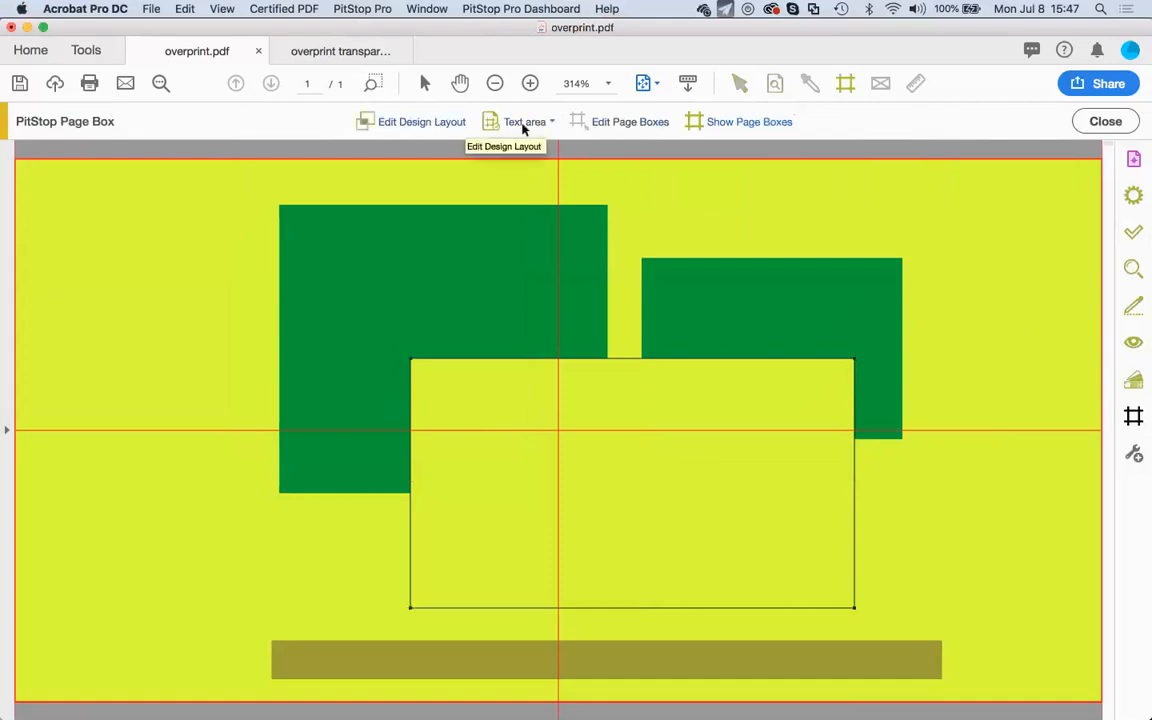
pyautogui.click(552, 122)
pyautogui.moveTo(720, 141)
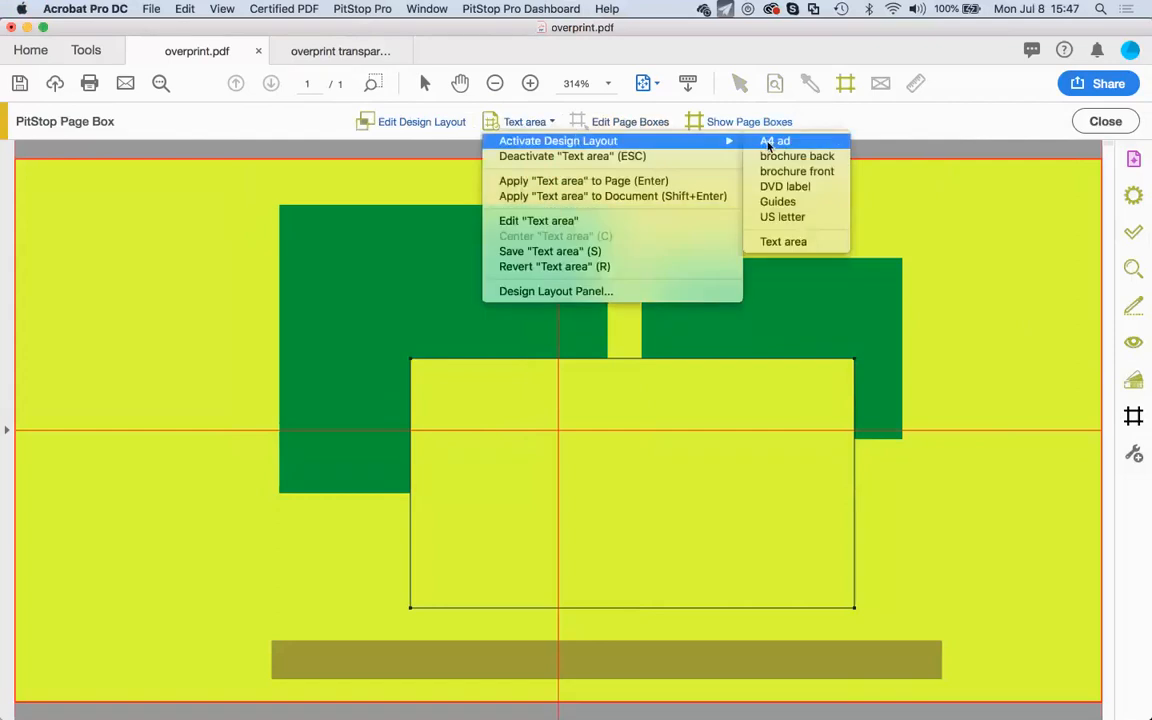
pyautogui.click(654, 158)
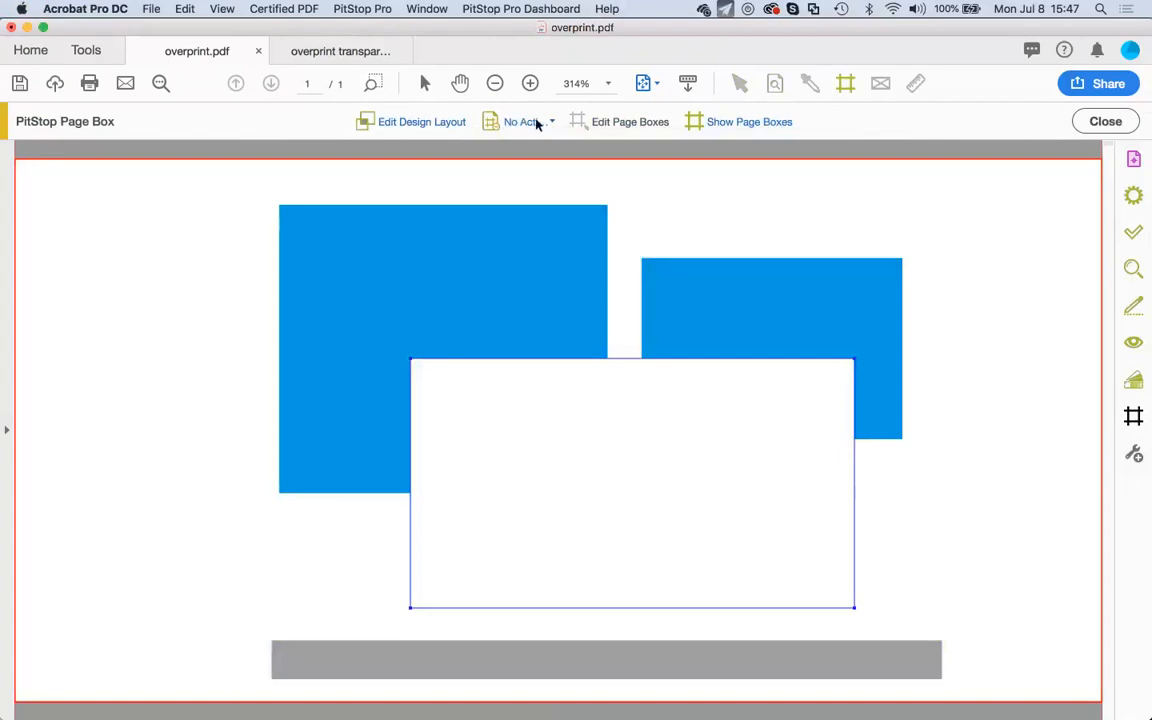
# Reactivate the Text area design layout and open it in the Design Layout Editor.
pyautogui.click(545, 122)
pyautogui.moveTo(594, 150)
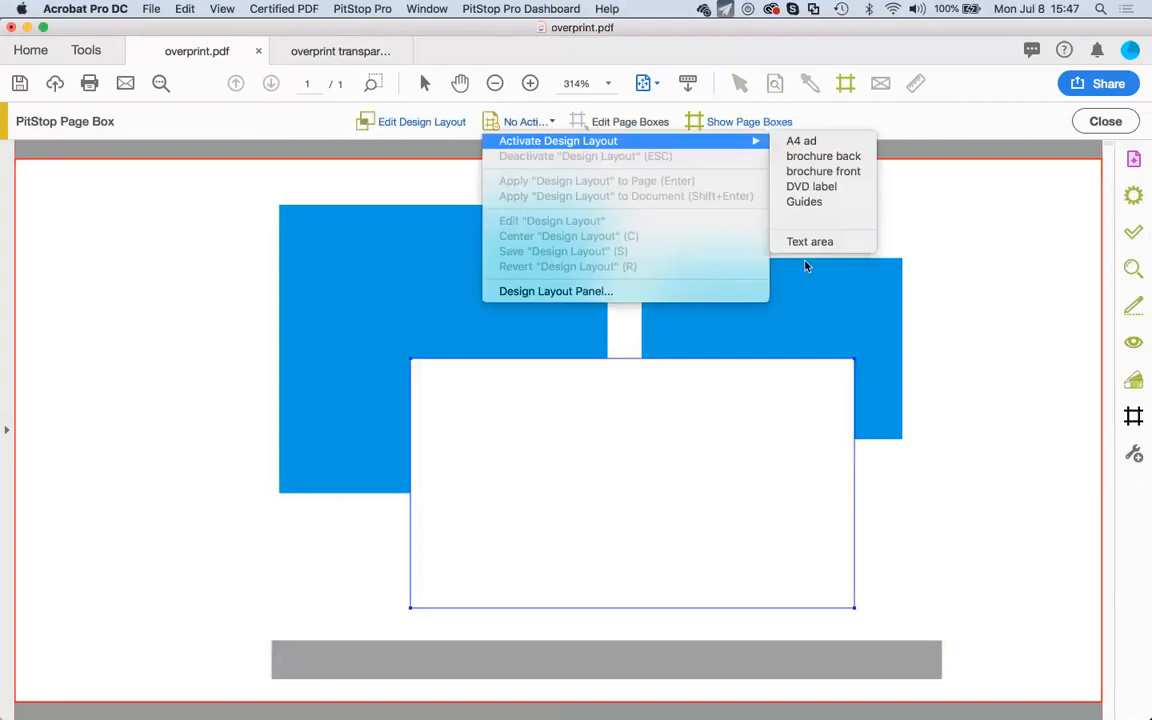
pyautogui.click(812, 247)
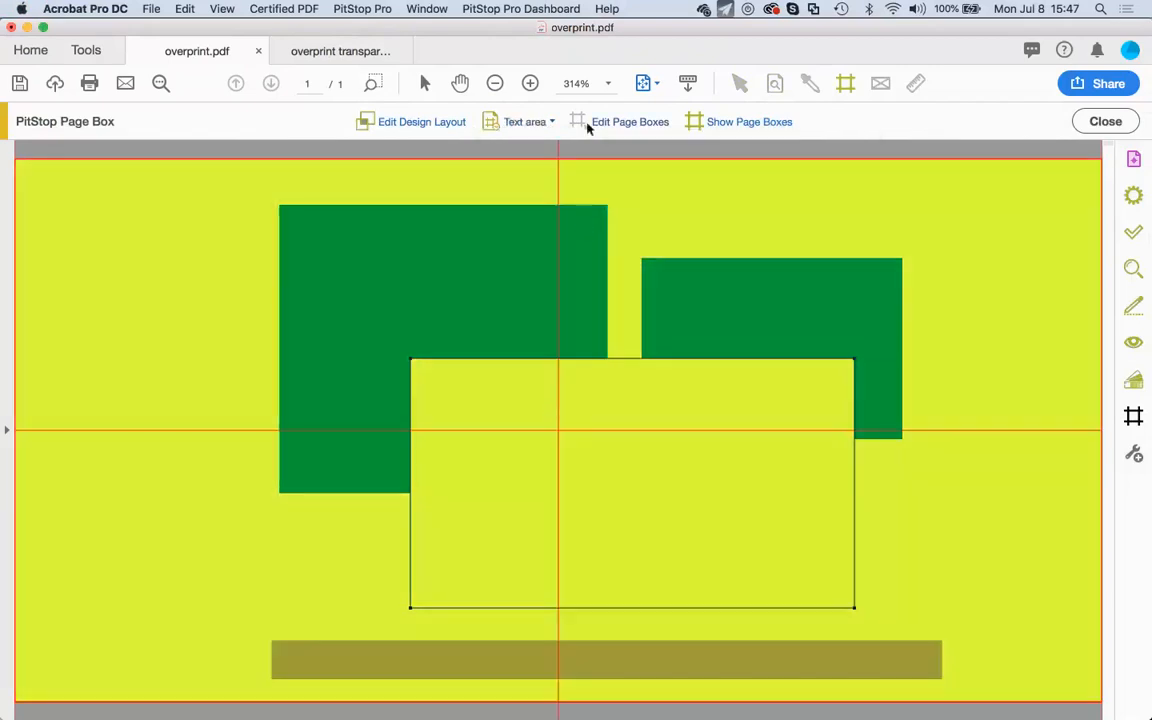
pyautogui.click(548, 122)
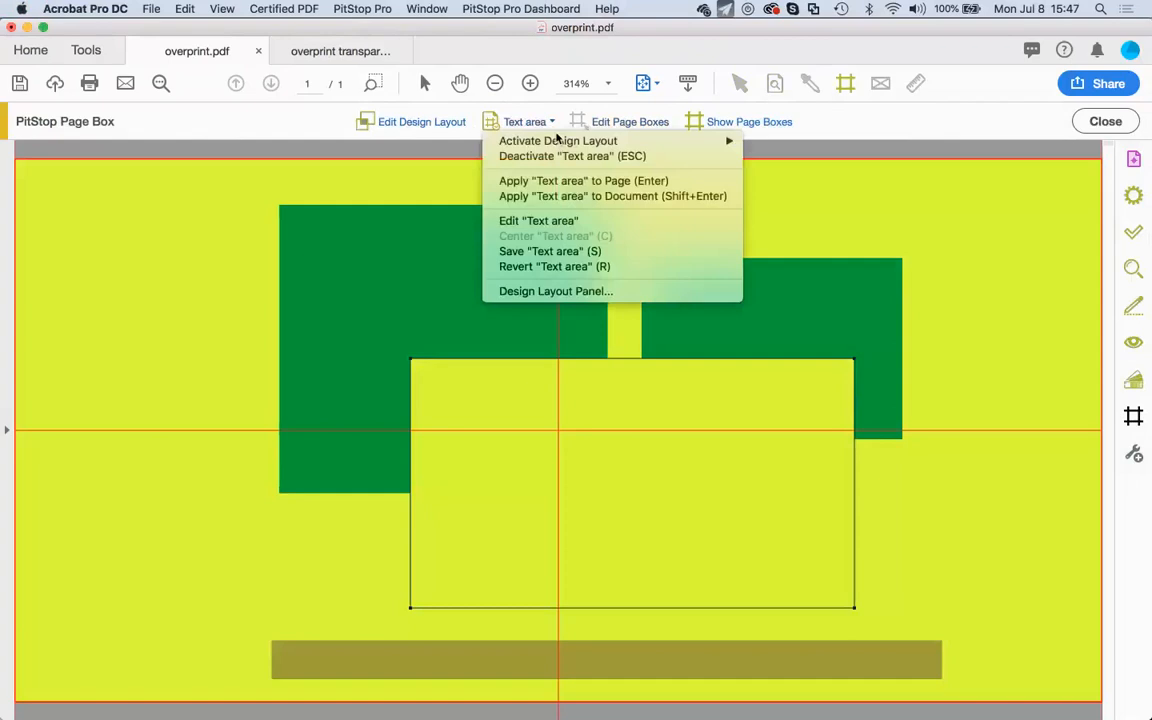
pyautogui.click(570, 221)
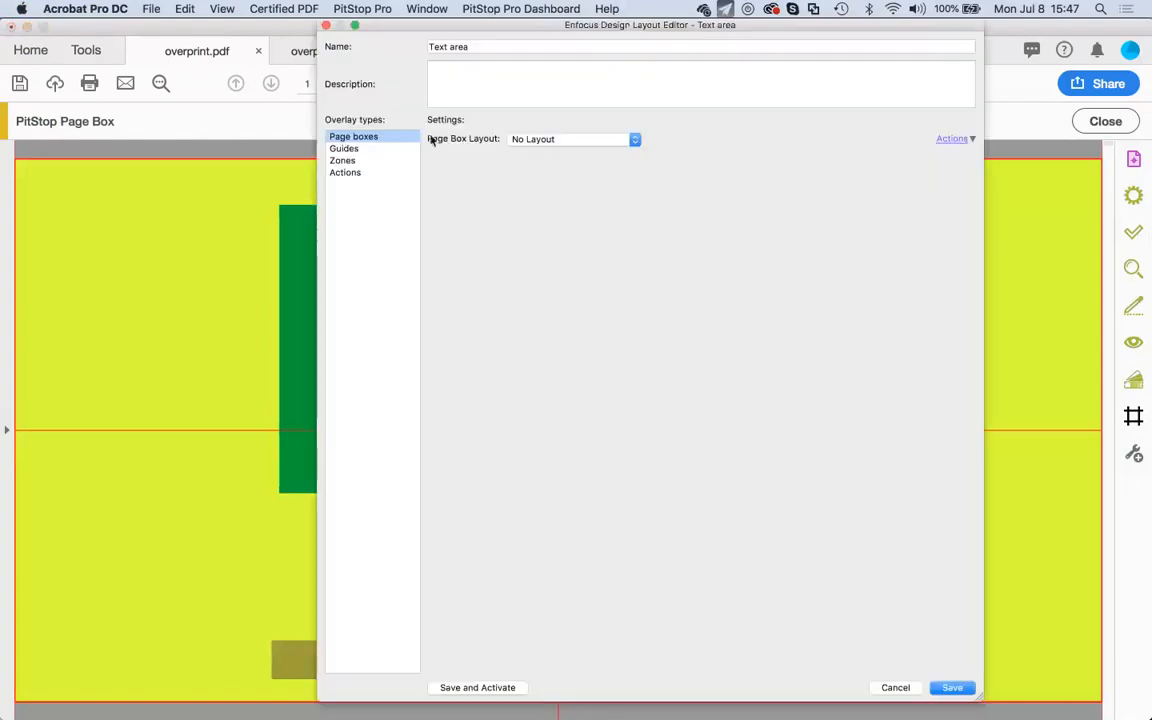
# Review the Text area layout's Guides, Actions and Page boxes settings, then list recent files.
pyautogui.click(360, 150)
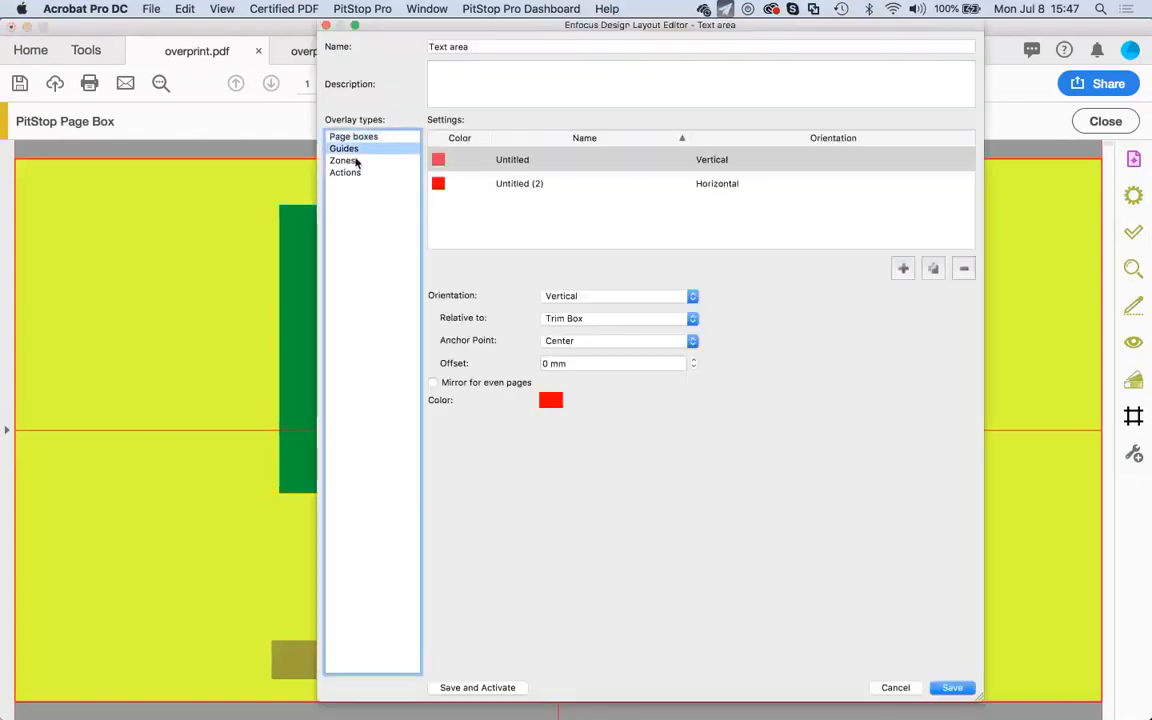
pyautogui.click(358, 170)
pyautogui.click(344, 149)
pyautogui.click(370, 141)
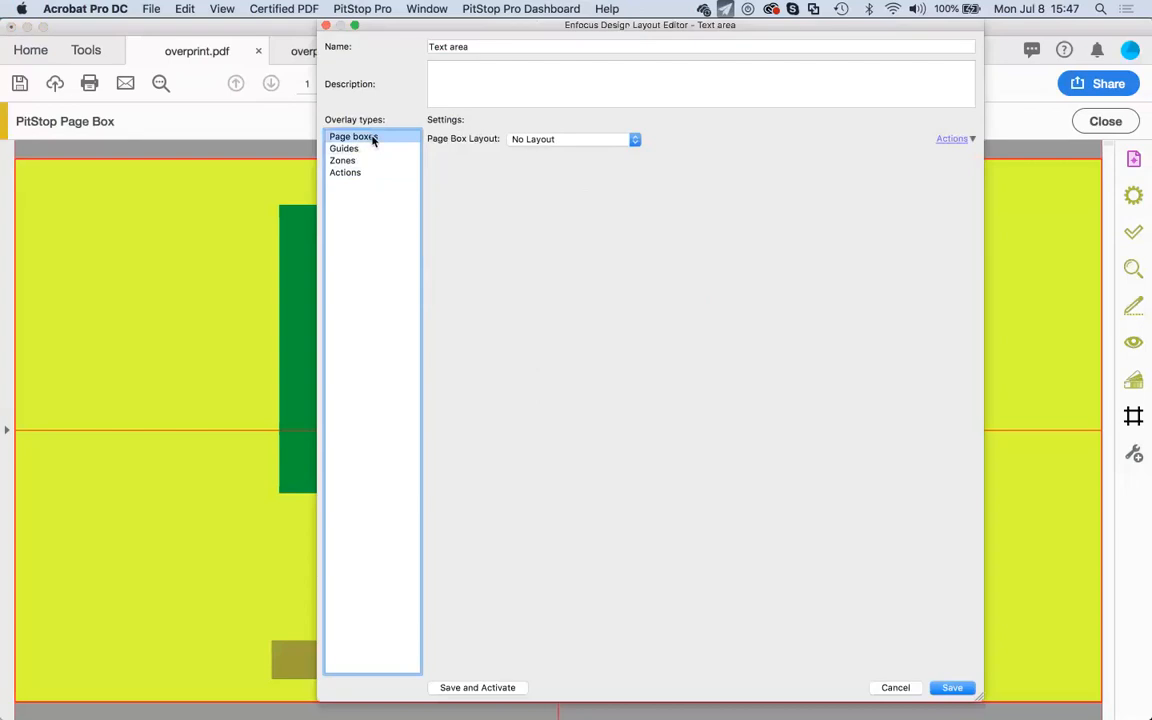
pyautogui.click(150, 9)
pyautogui.moveTo(270, 74)
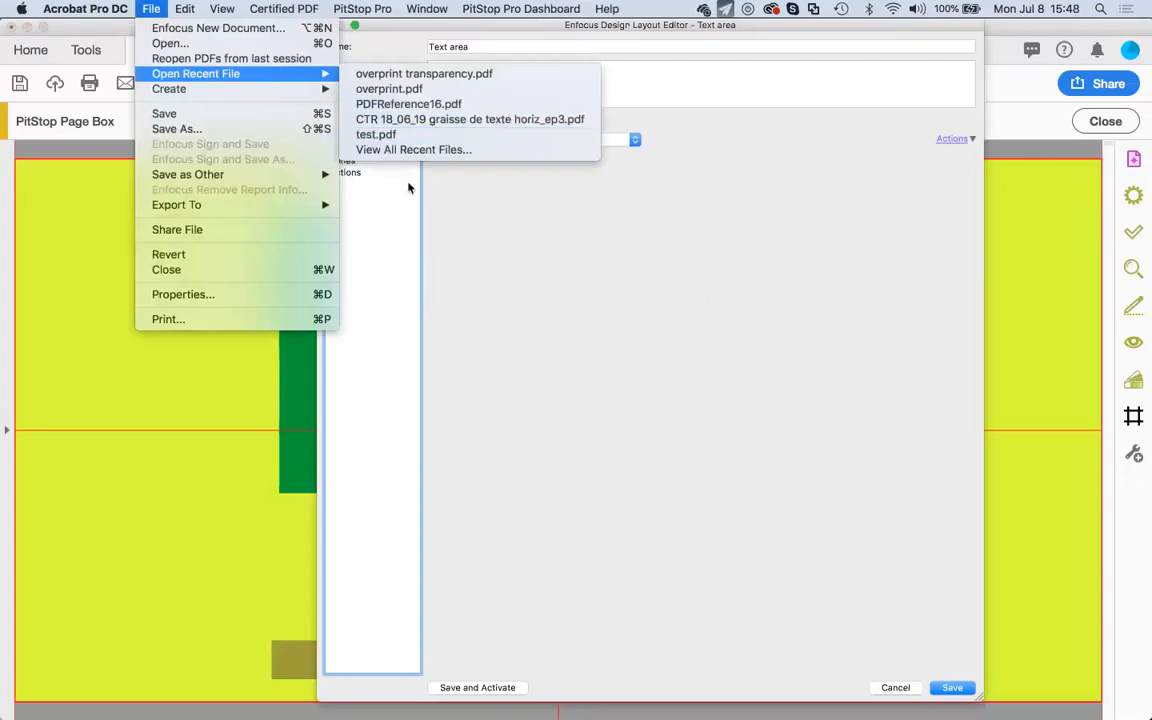
# Open the Buch_dtv book PDF from _fp_ > events > 2019 > 07 PitStop Workshop.
pyautogui.click(187, 45)
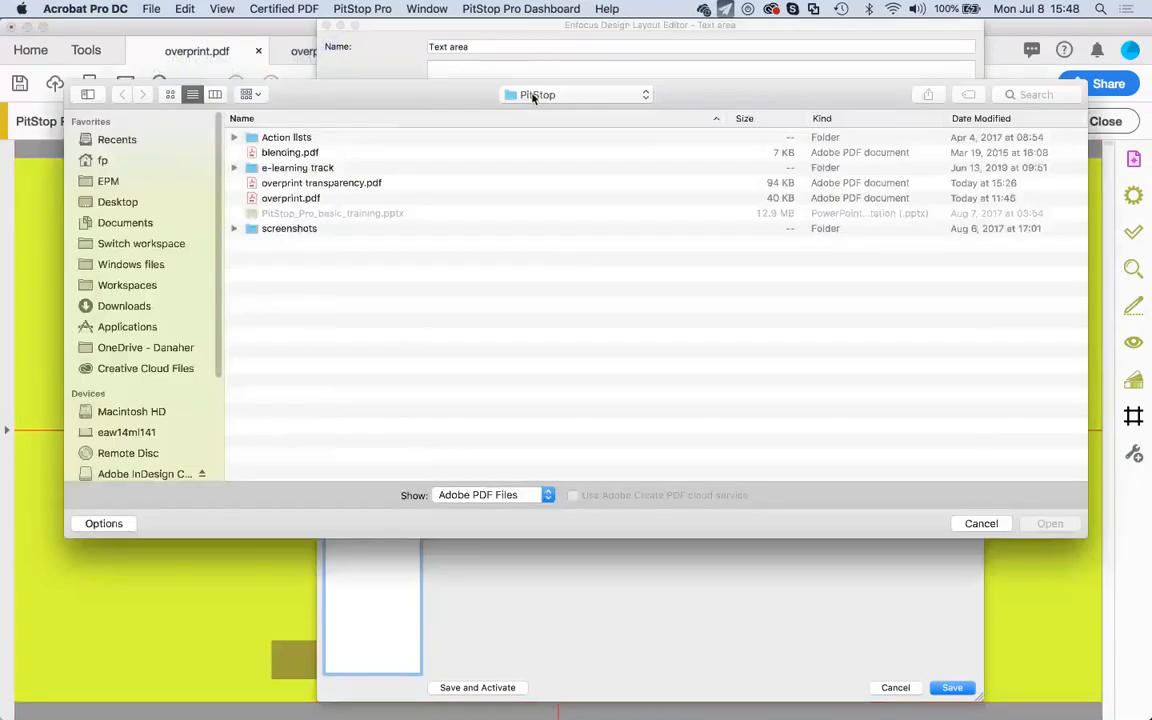
pyautogui.click(533, 97)
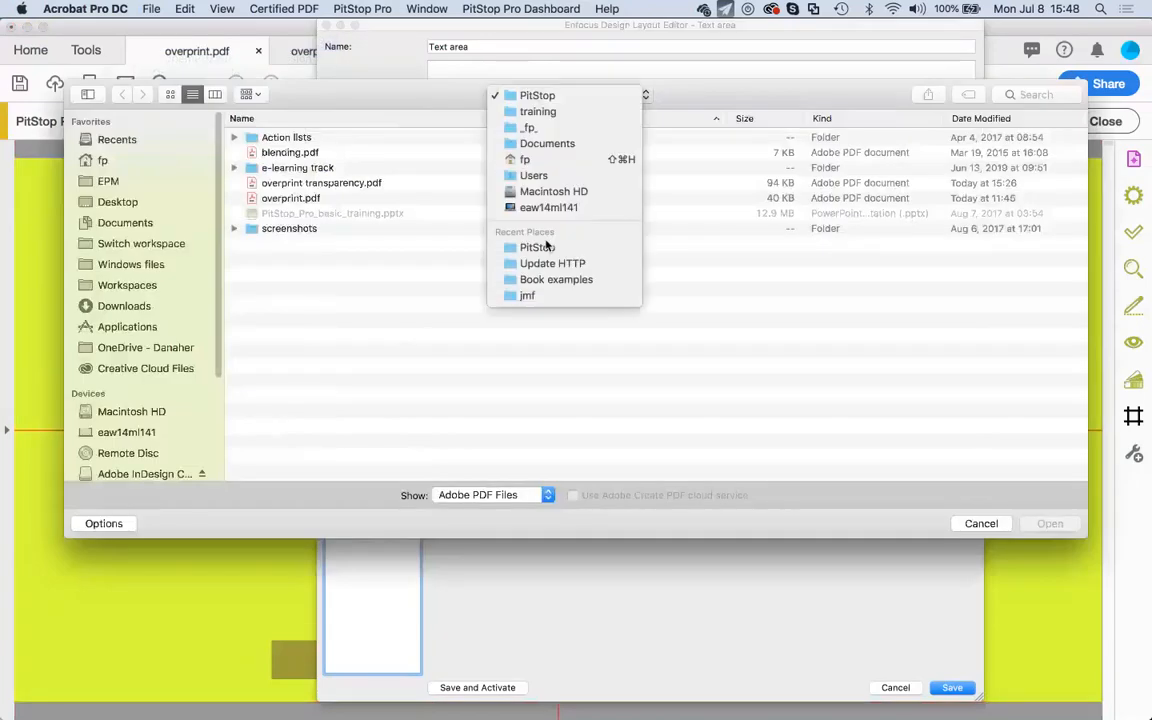
pyautogui.click(548, 128)
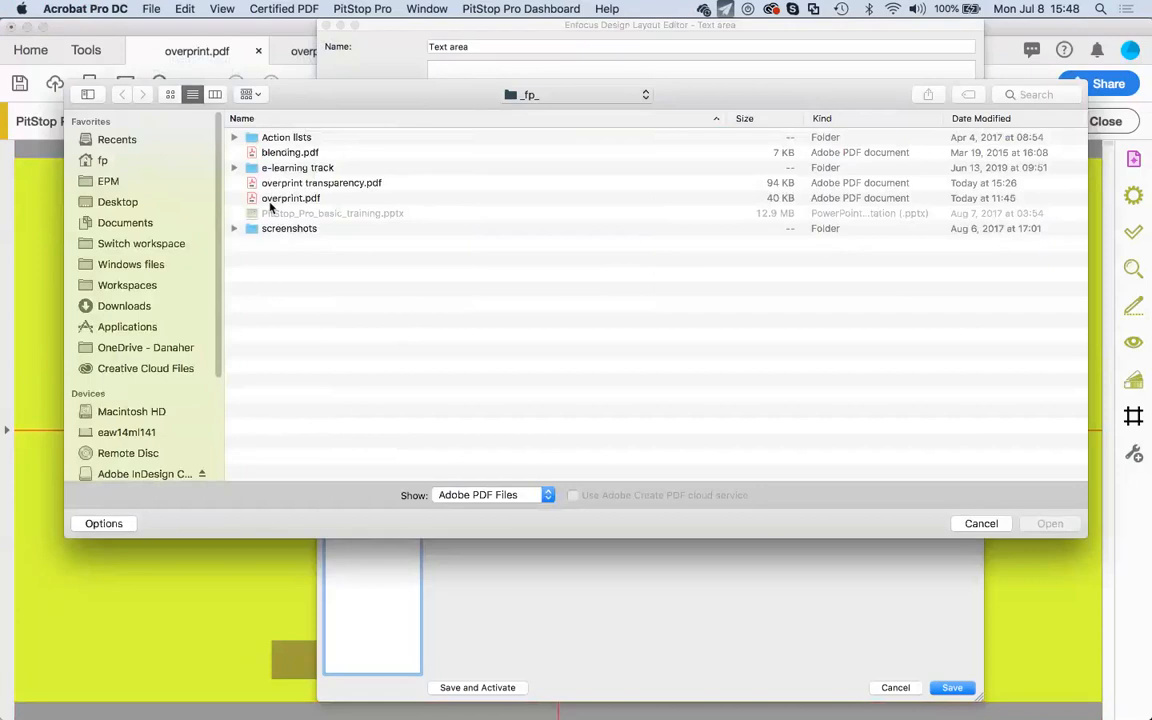
pyautogui.doubleClick(289, 245)
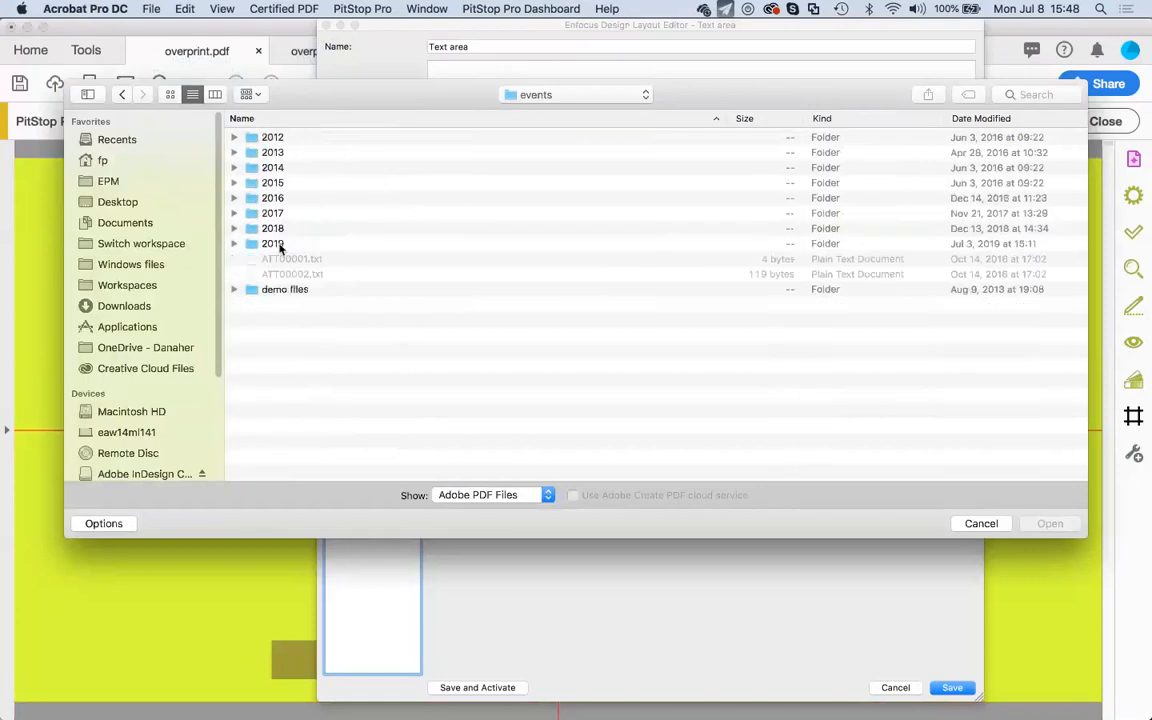
pyautogui.doubleClick(278, 245)
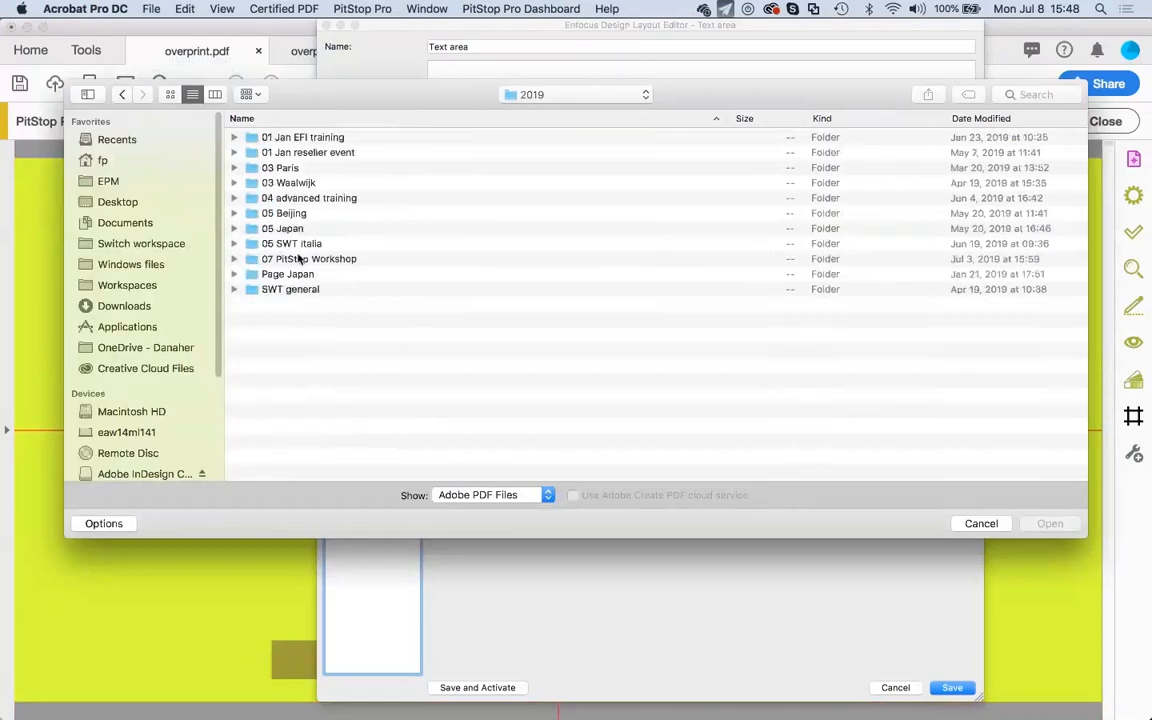
pyautogui.doubleClick(298, 259)
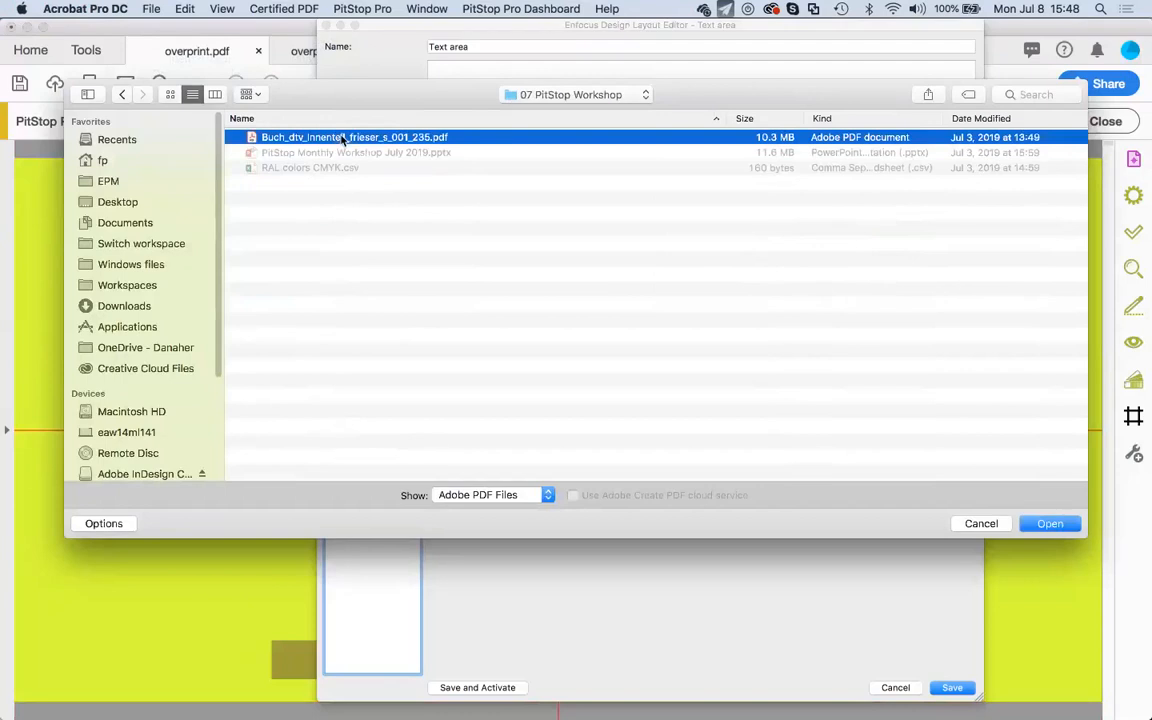
pyautogui.doubleClick(343, 140)
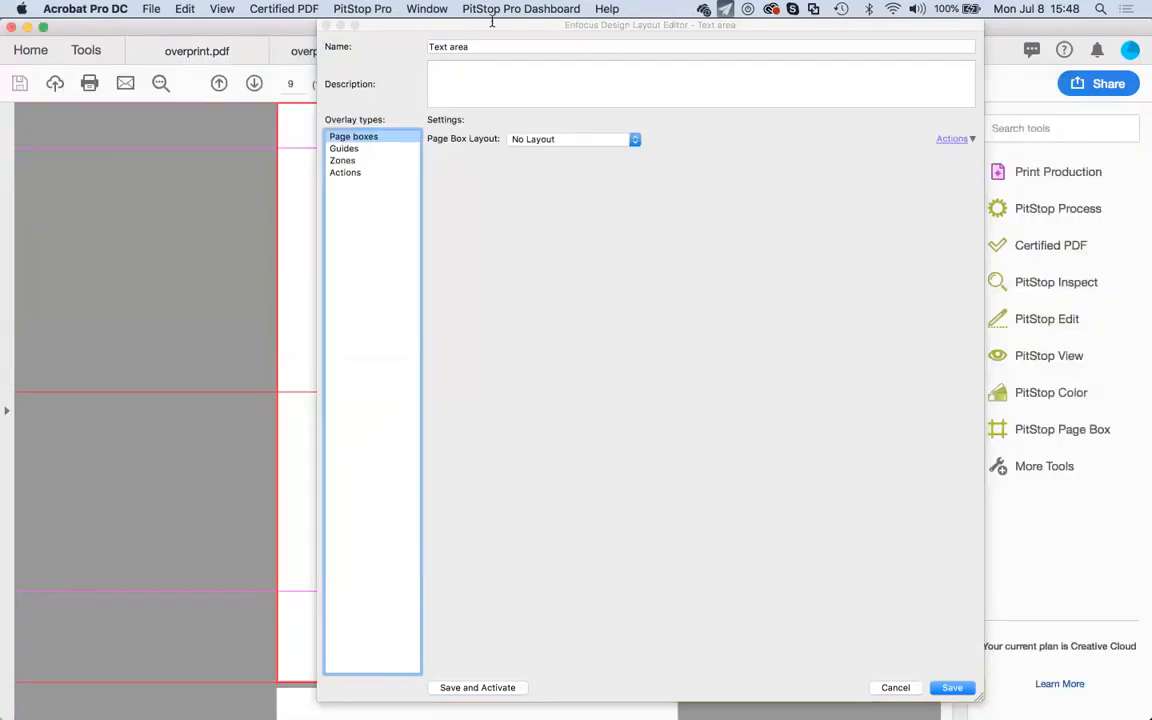
# Move the layout editor aside and page back and forth through the book around page 9.
pyautogui.moveTo(492, 33); pyautogui.dragTo(800, 165)
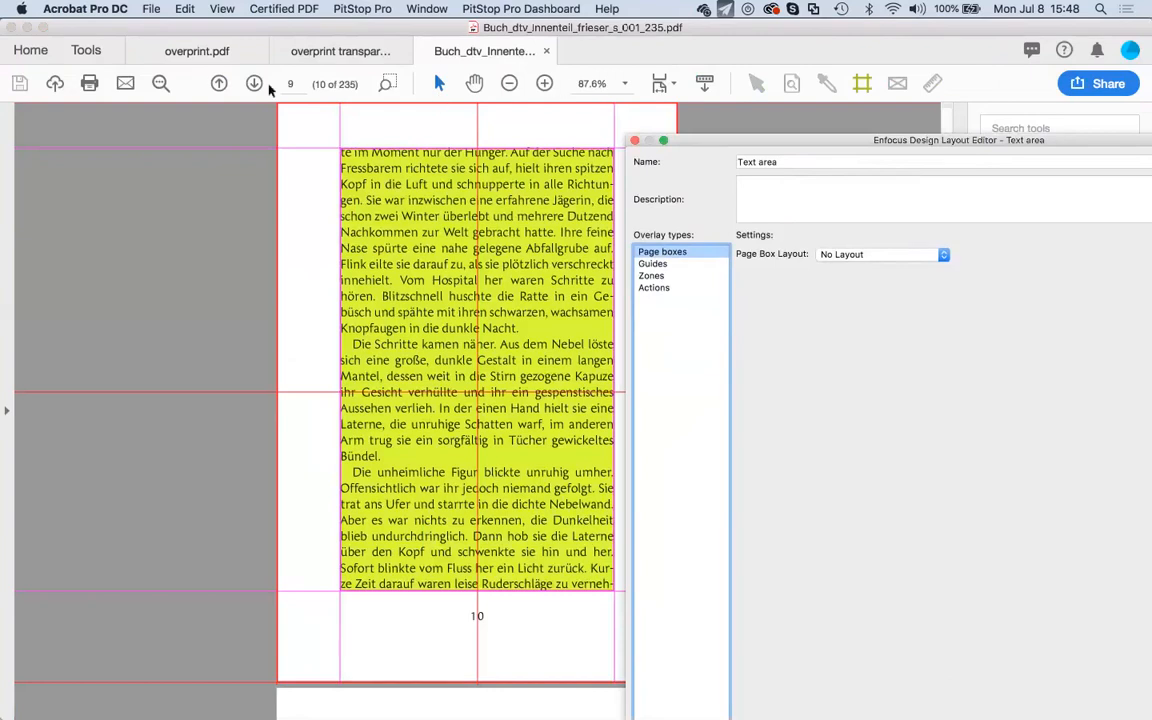
pyautogui.click(220, 83)
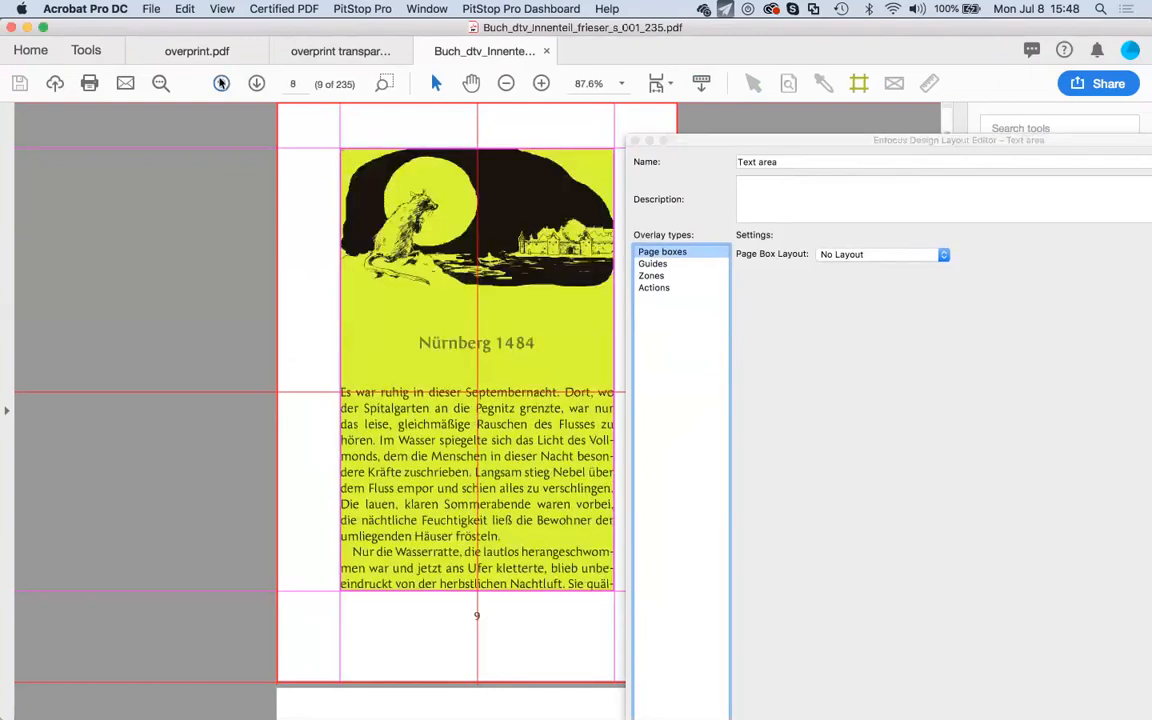
pyautogui.click(220, 83)
pyautogui.click(257, 83)
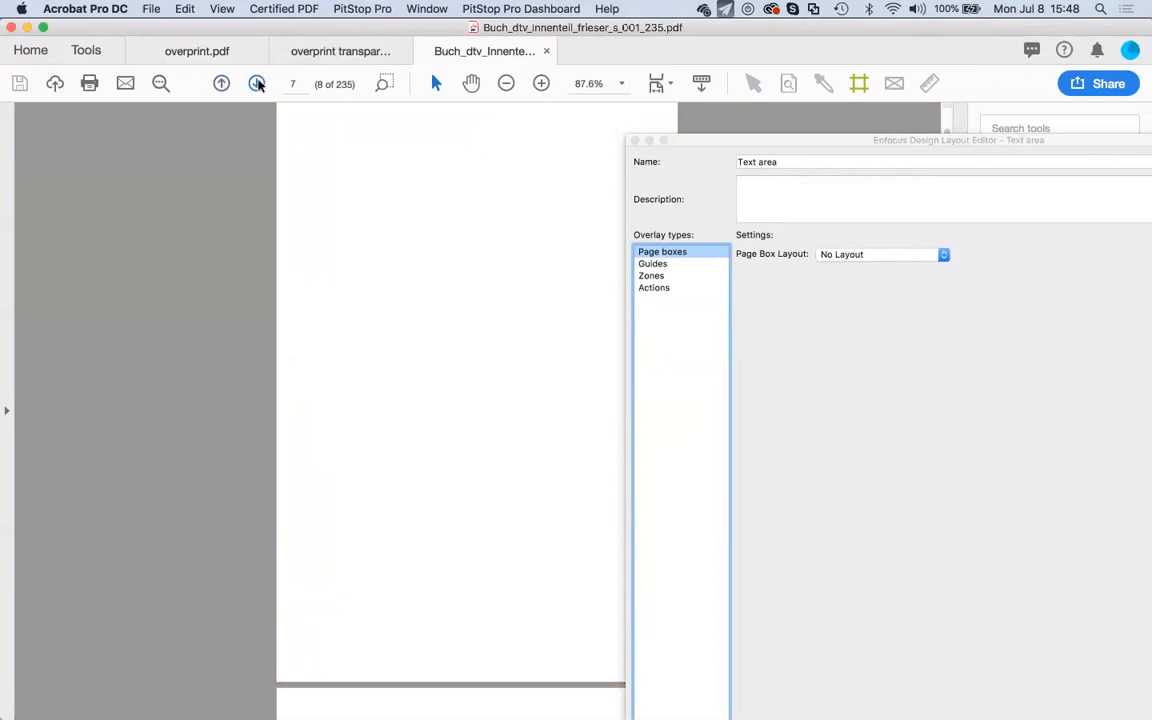
pyautogui.click(257, 83)
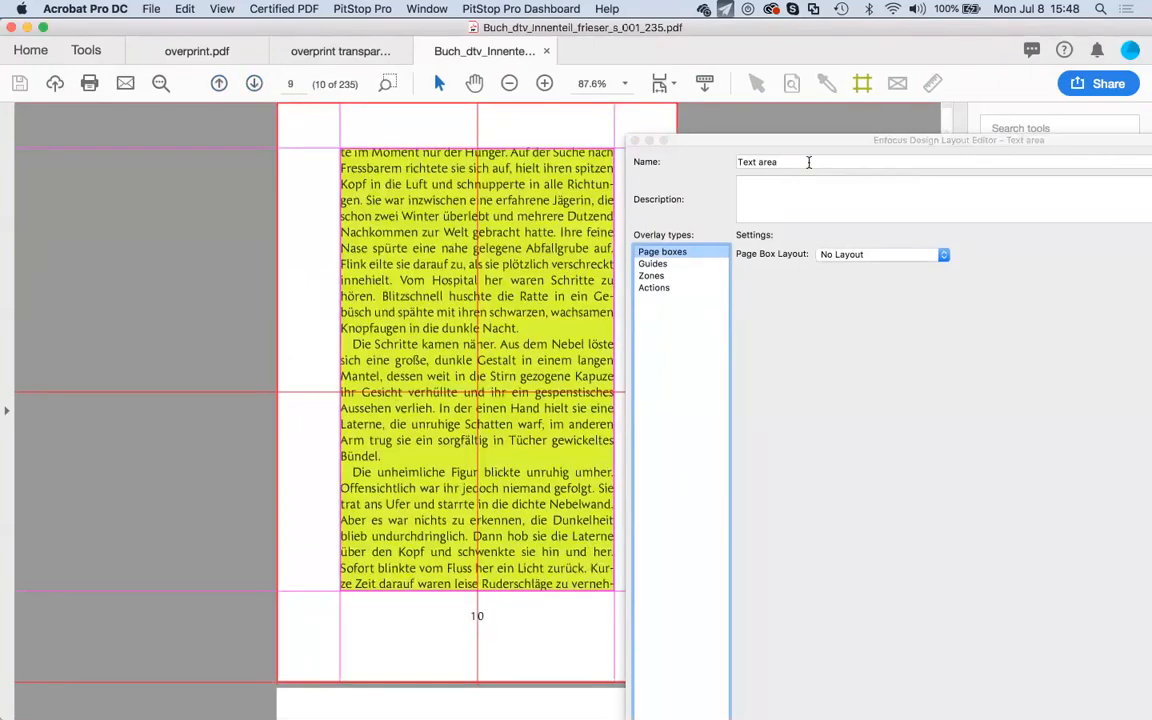
pyautogui.moveTo(805, 144); pyautogui.dragTo(466, 254)
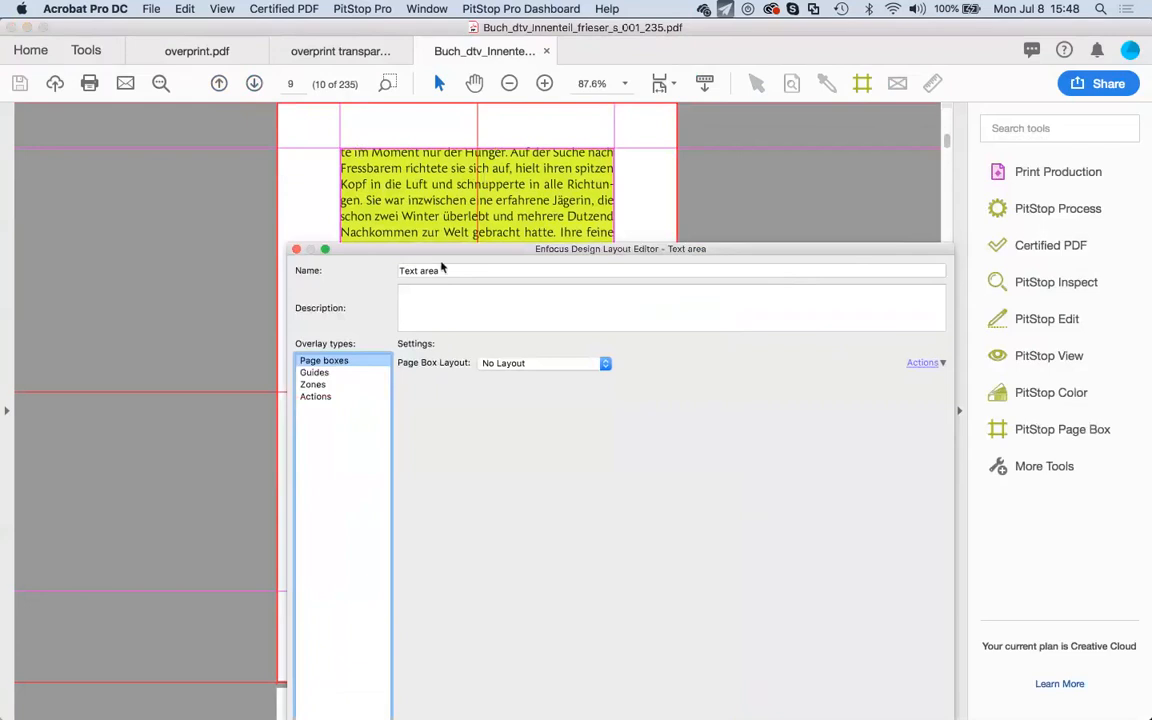
pyautogui.moveTo(424, 250); pyautogui.dragTo(500, 28)
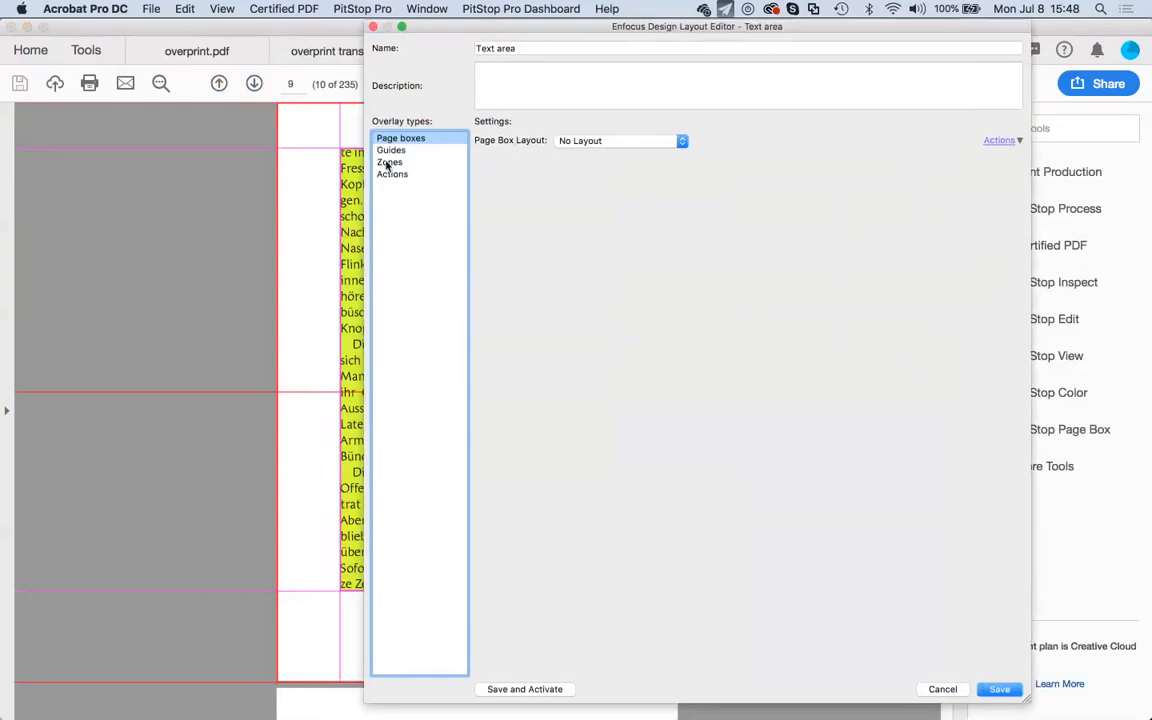
# Inspect the Text area zone, the Set art box action and the horizontal guide's settings.
pyautogui.click(388, 163)
pyautogui.click(650, 163)
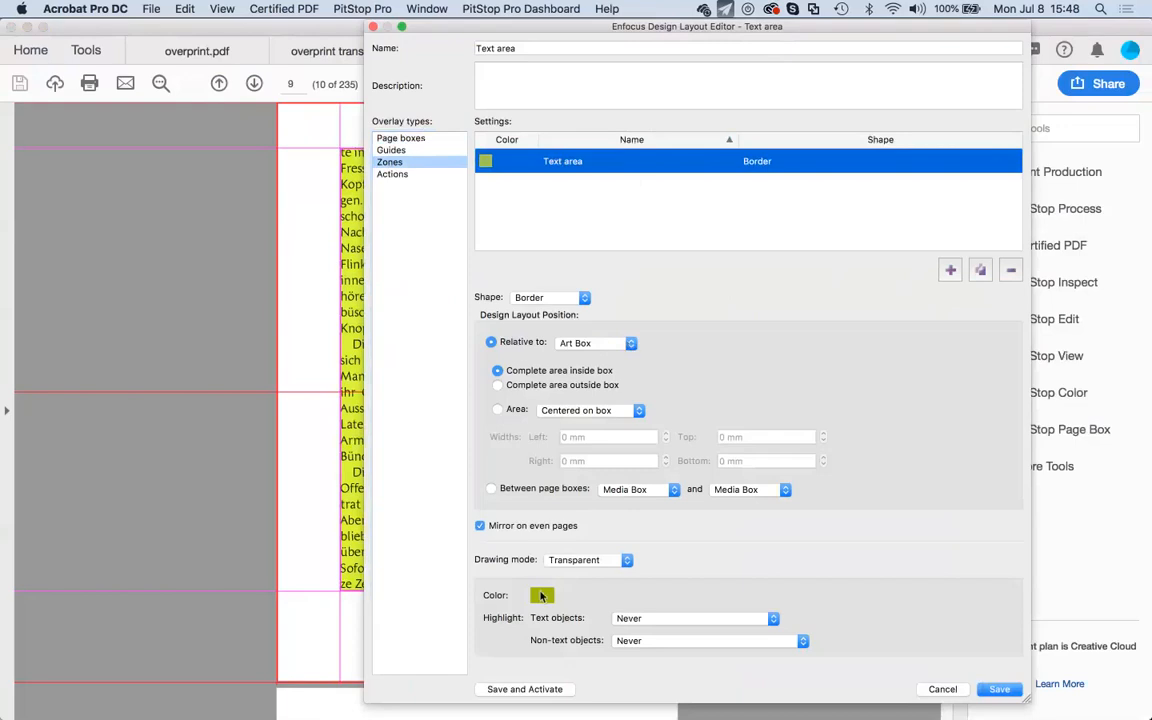
pyautogui.click(392, 174)
pyautogui.click(539, 163)
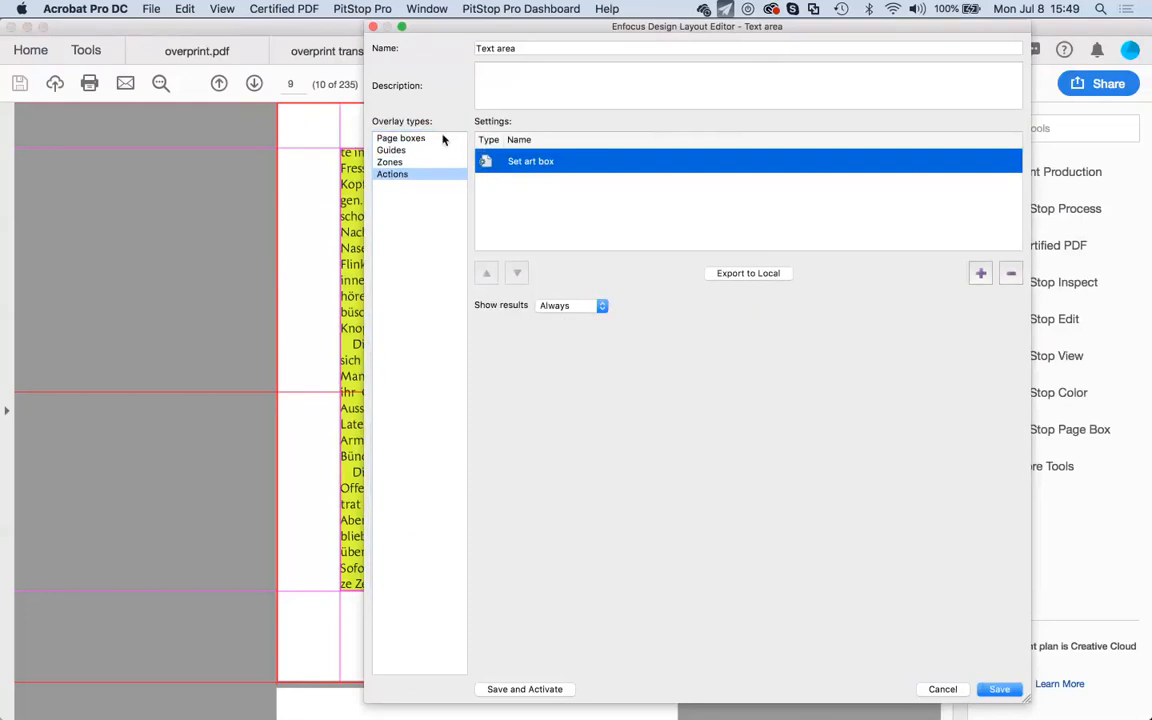
pyautogui.click(392, 150)
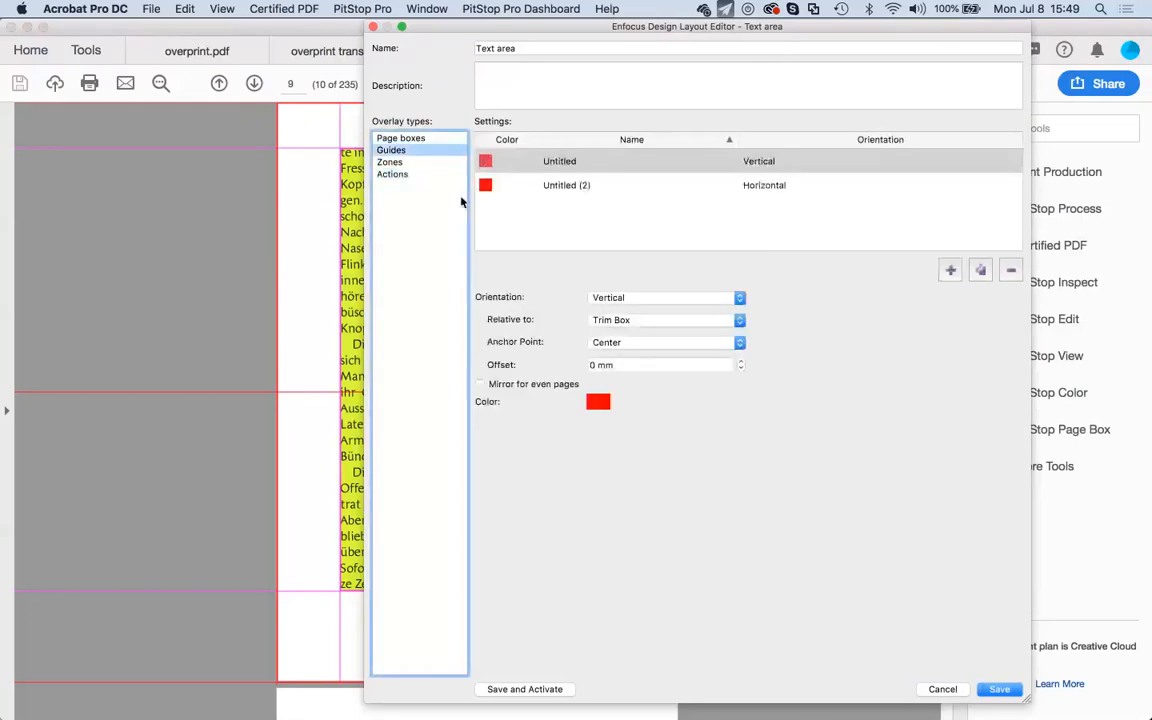
pyautogui.moveTo(487, 29); pyautogui.dragTo(580, 45)
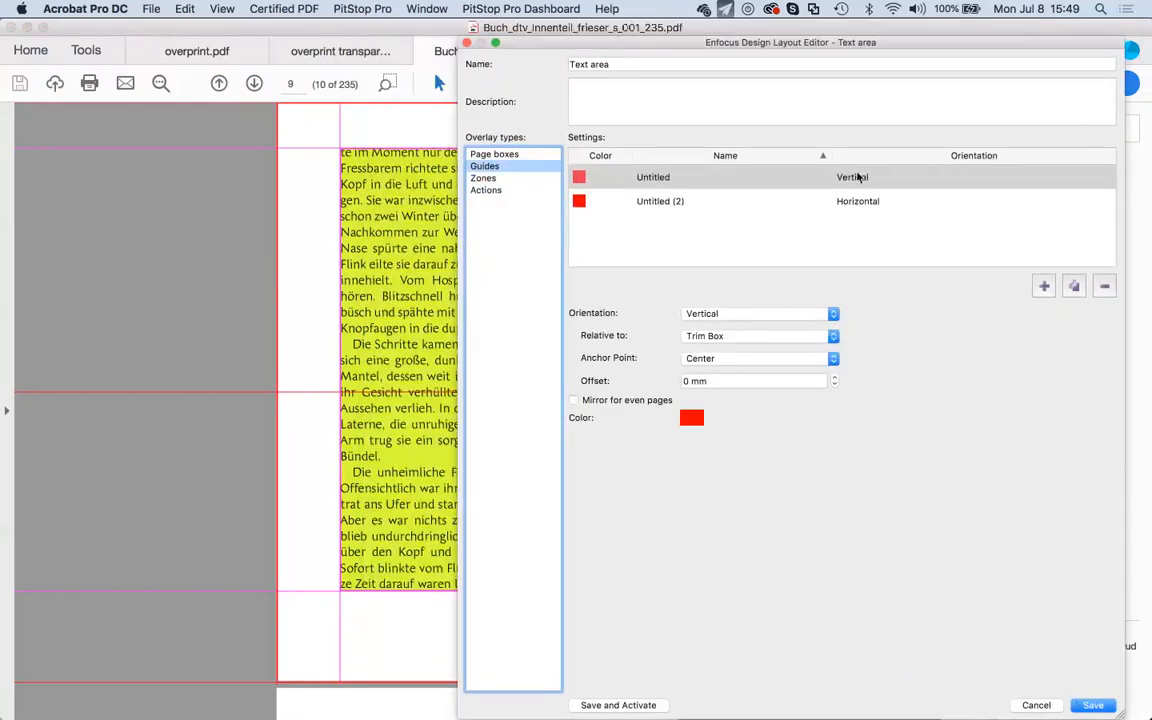
pyautogui.click(858, 201)
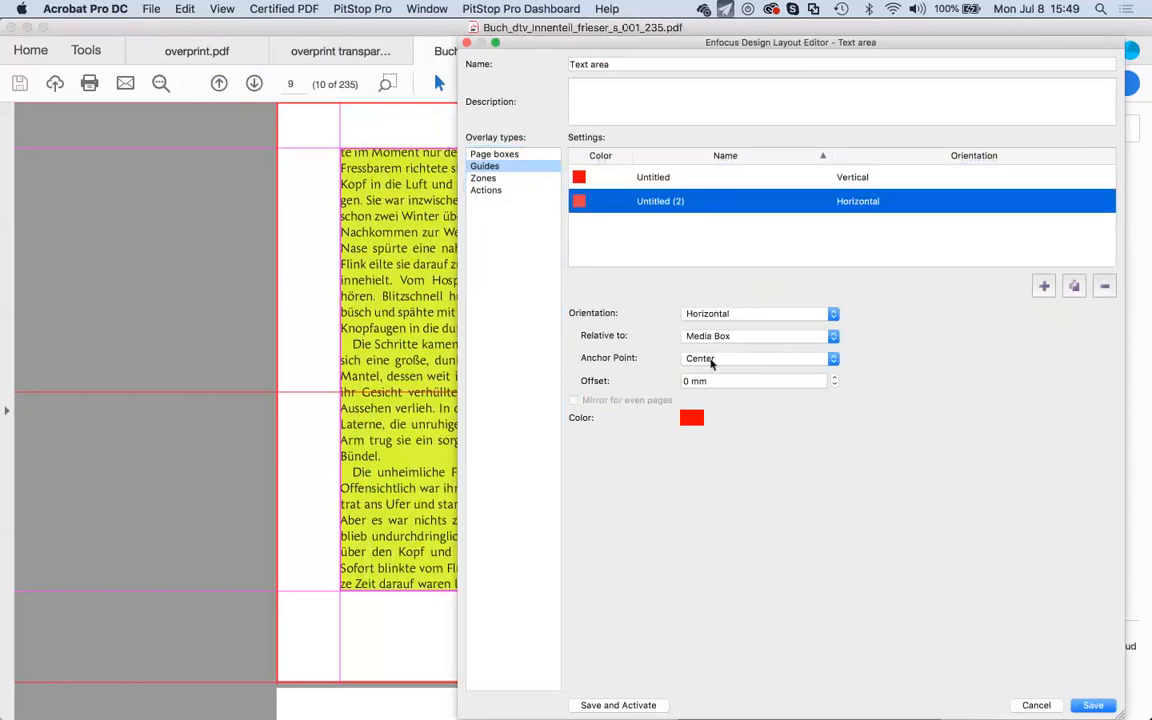
pyautogui.moveTo(700, 42); pyautogui.dragTo(915, 76)
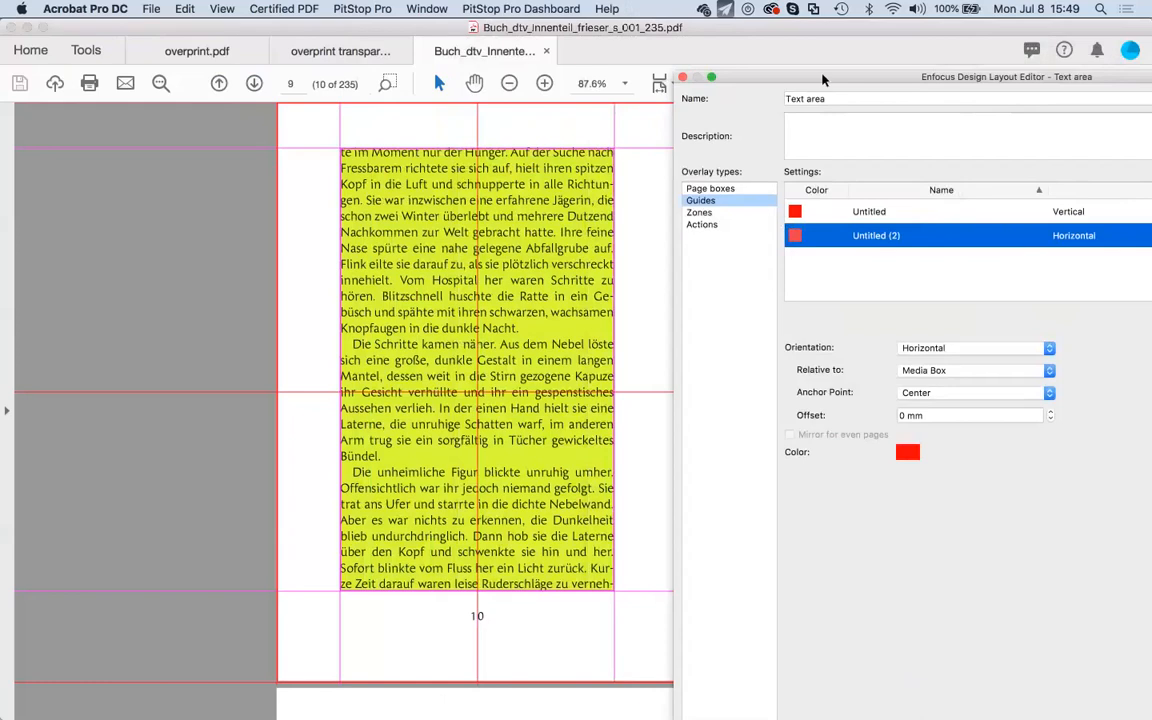
pyautogui.moveTo(824, 80); pyautogui.dragTo(705, 30)
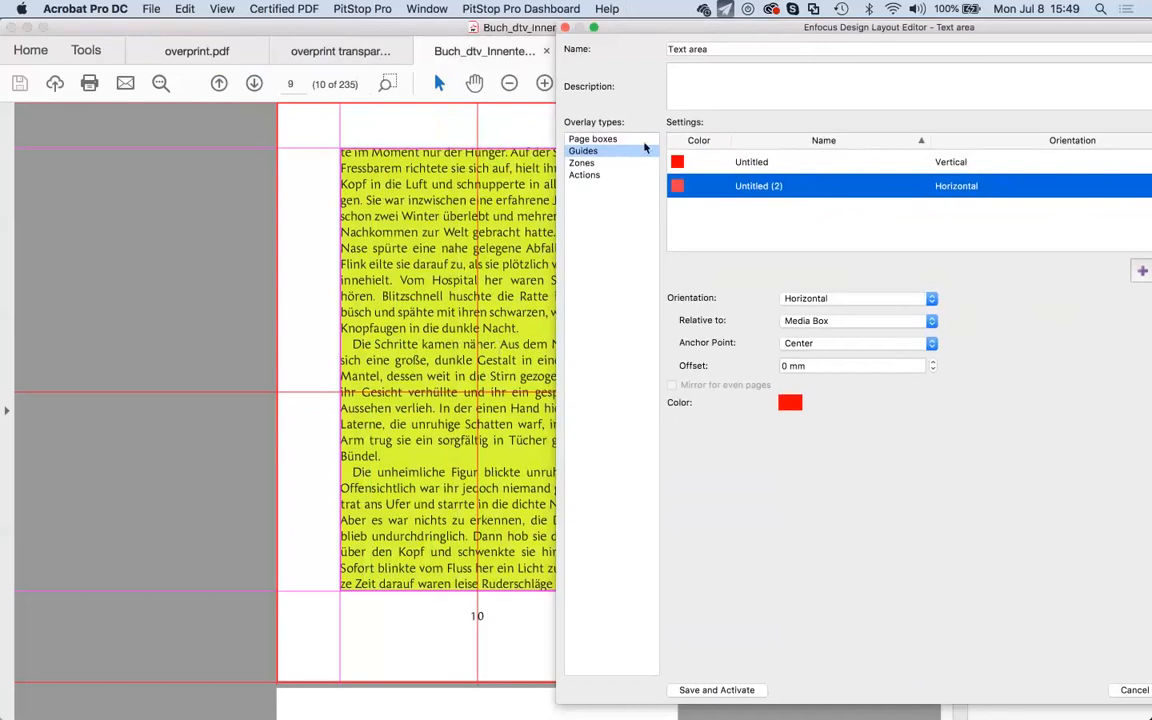
pyautogui.moveTo(665, 29); pyautogui.dragTo(663, 27)
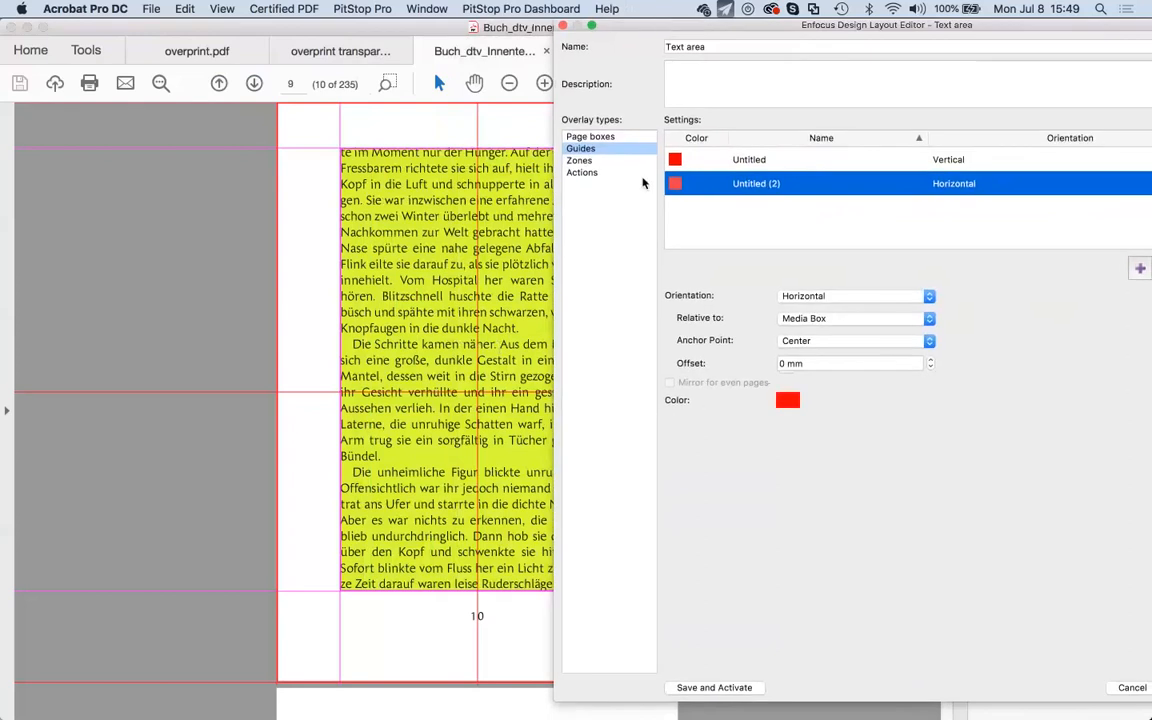
pyautogui.moveTo(660, 32); pyautogui.dragTo(646, 33)
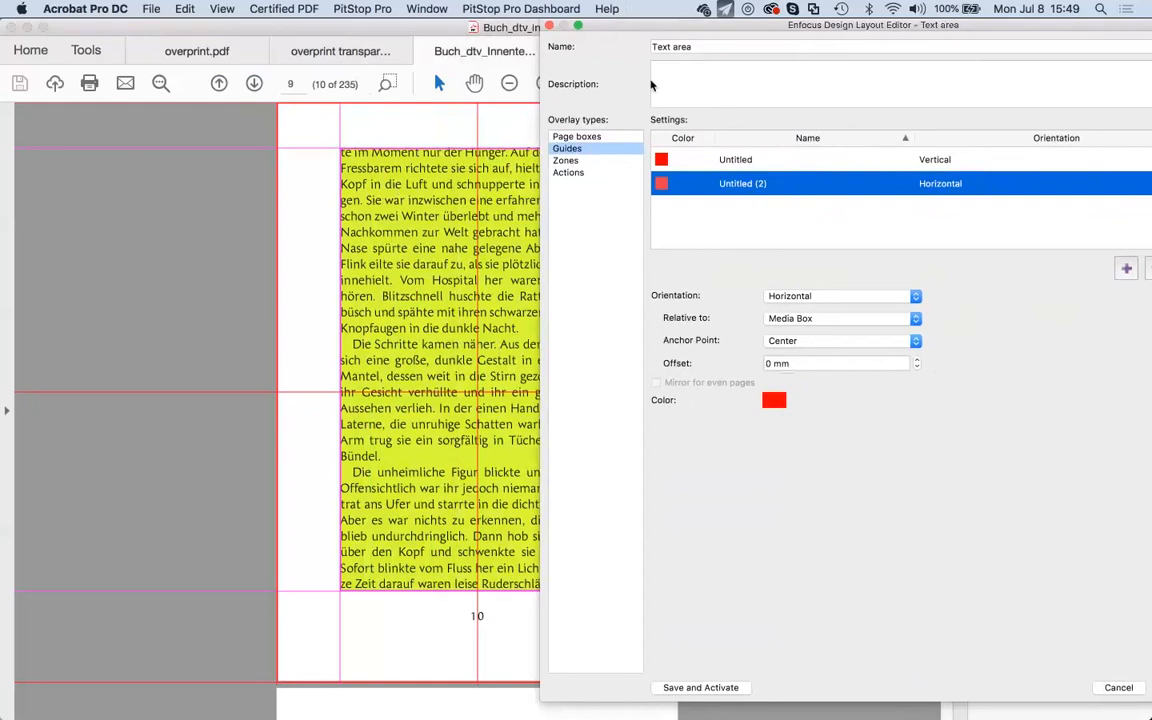
pyautogui.moveTo(675, 34); pyautogui.dragTo(530, 33)
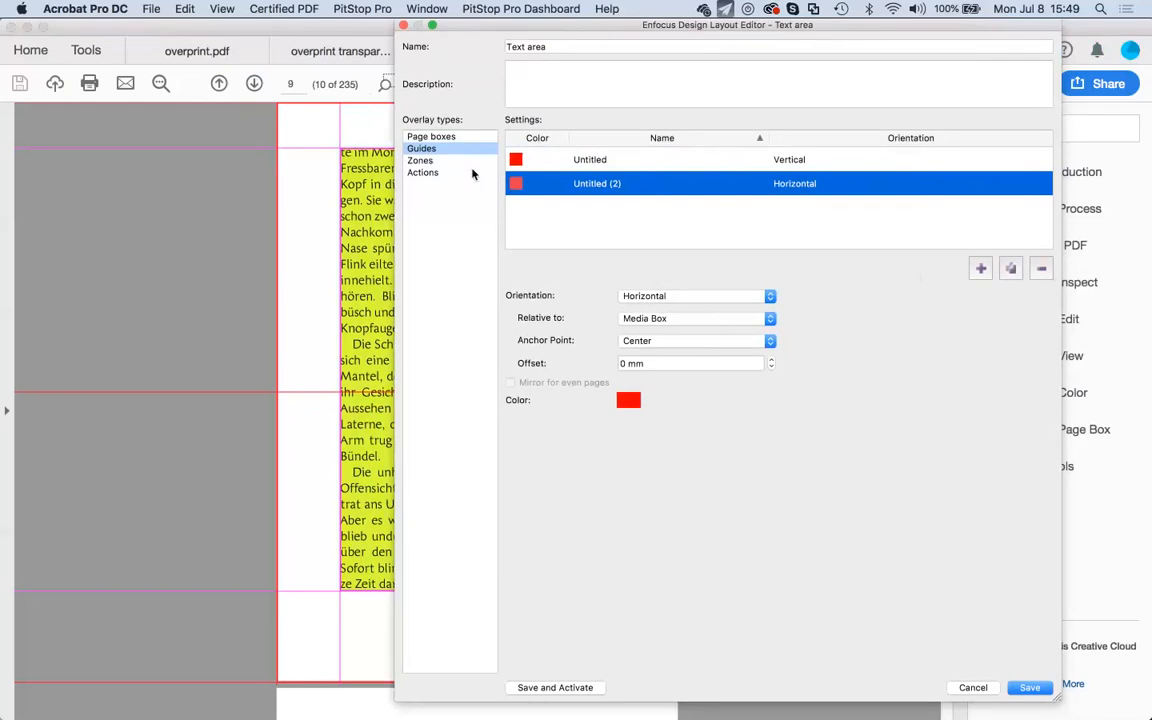
# Keep one vertical and one horizontal red guide, then Save and Activate the layout.
pyautogui.click(435, 161)
pyautogui.click(434, 150)
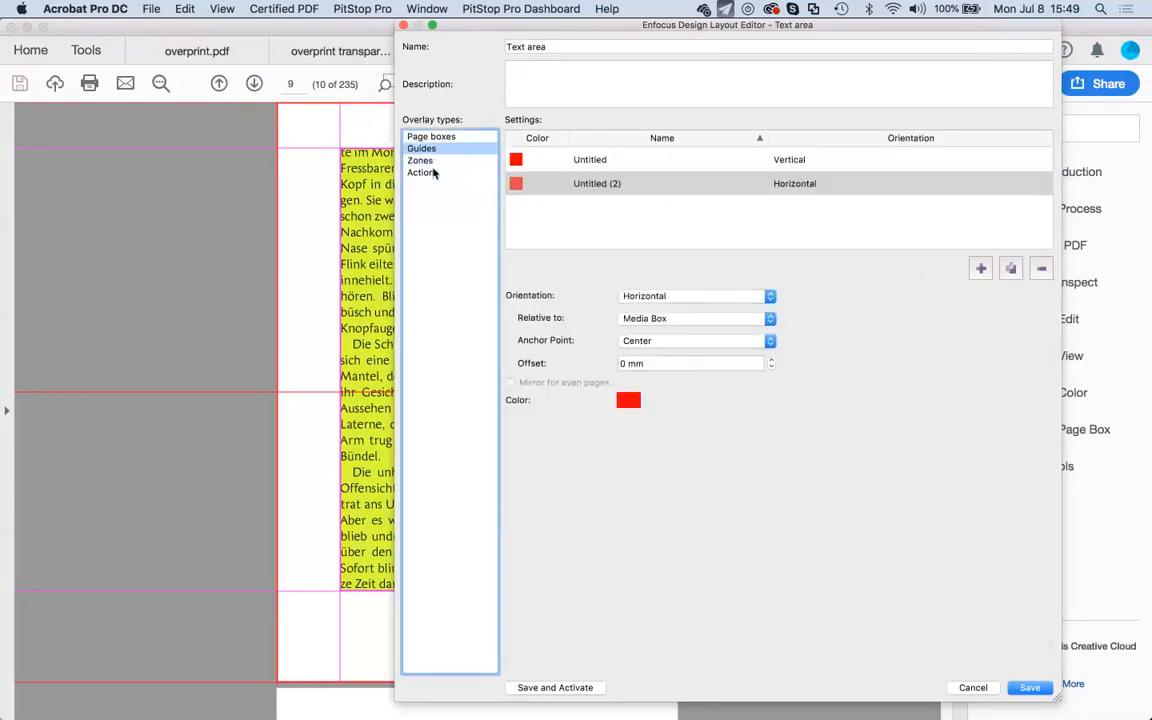
pyautogui.click(425, 160)
pyautogui.click(432, 149)
pyautogui.click(440, 138)
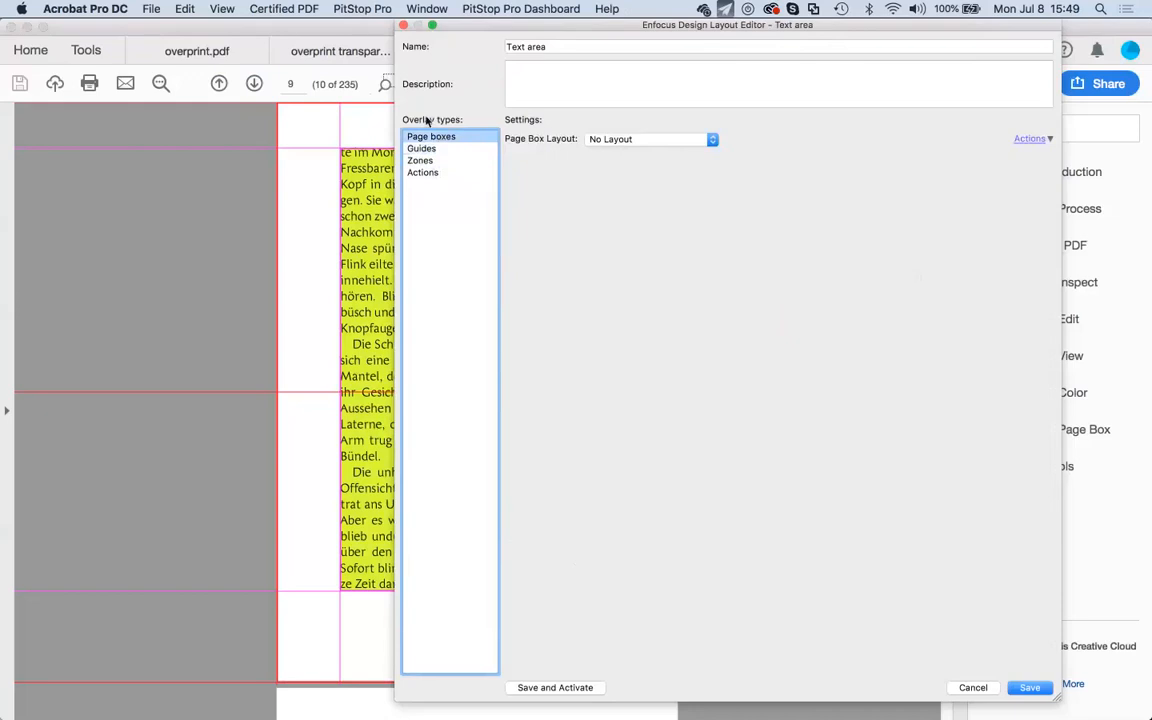
pyautogui.click(436, 148)
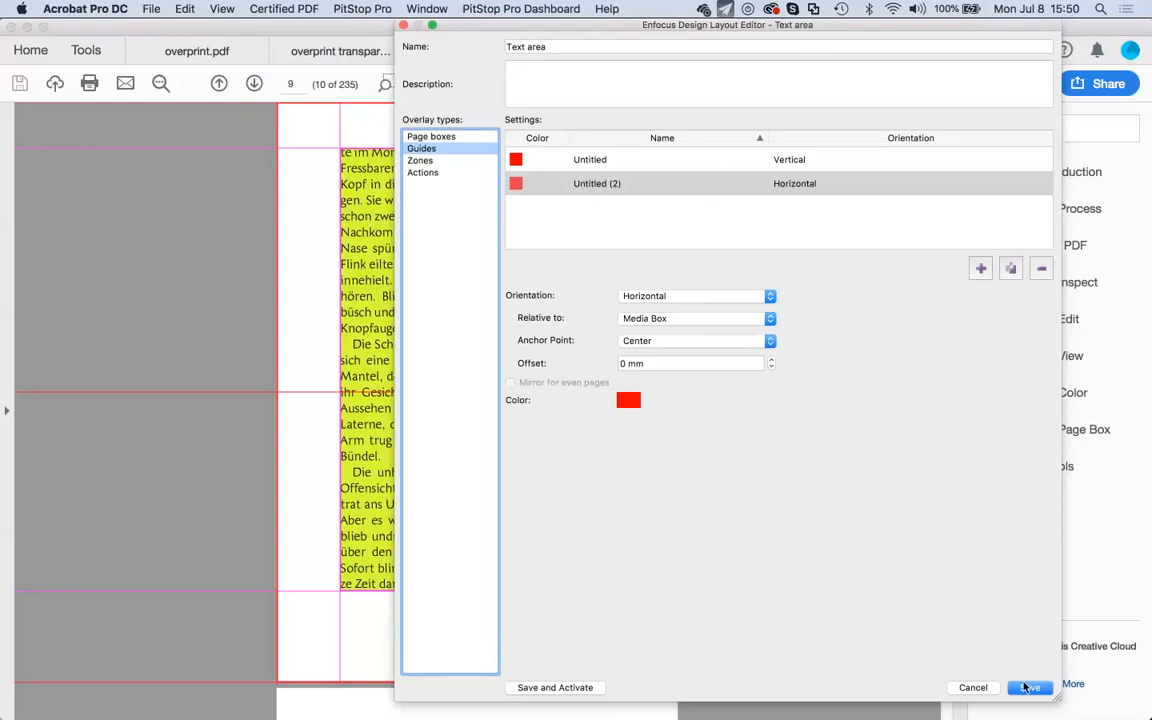
pyautogui.click(570, 689)
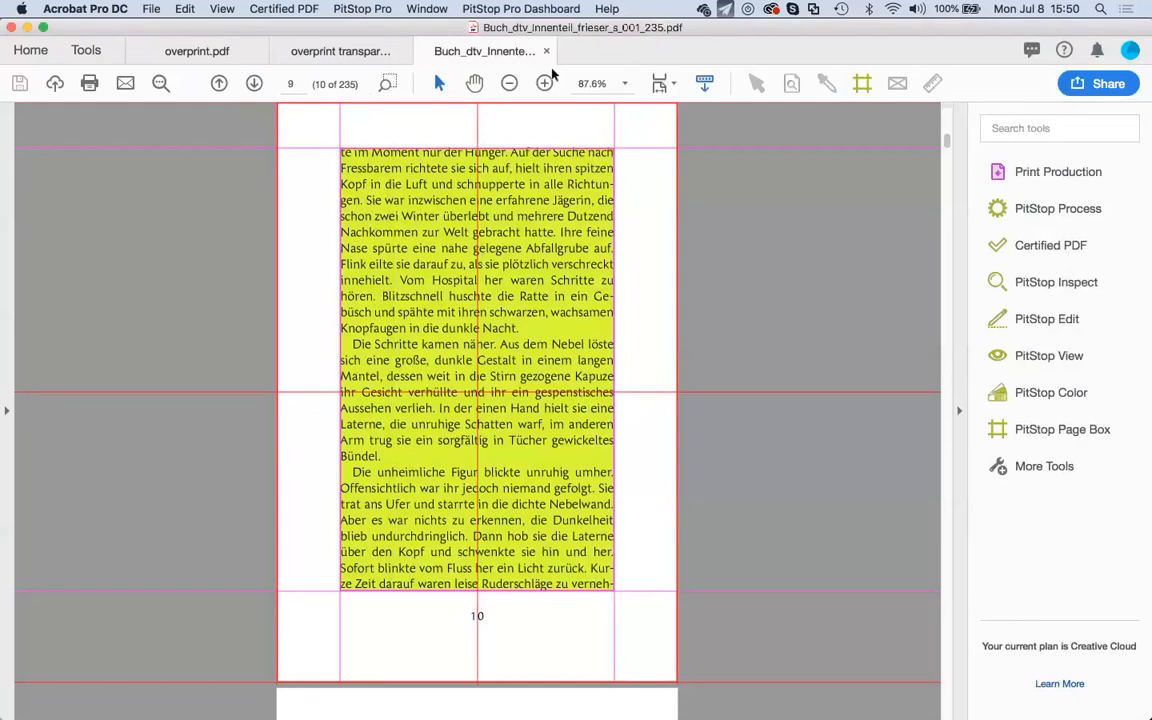
# Open the PitStop Page Box tools for the book PDF and list its design layouts.
pyautogui.click(362, 8)
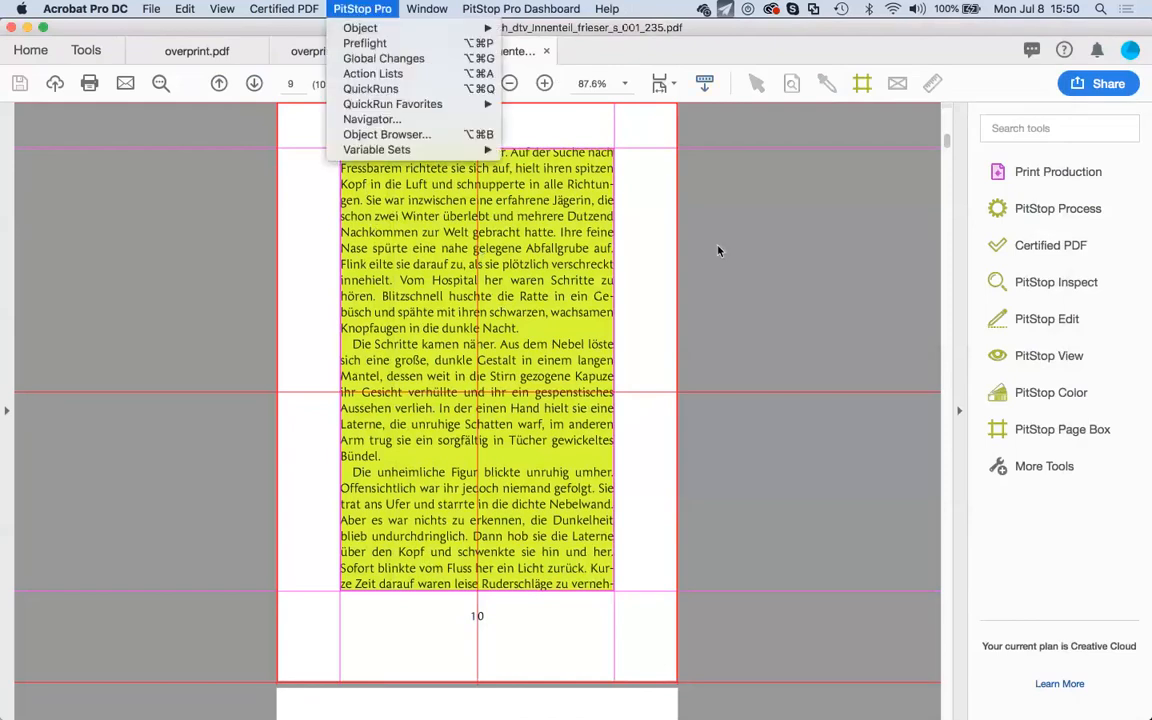
pyautogui.click(718, 250)
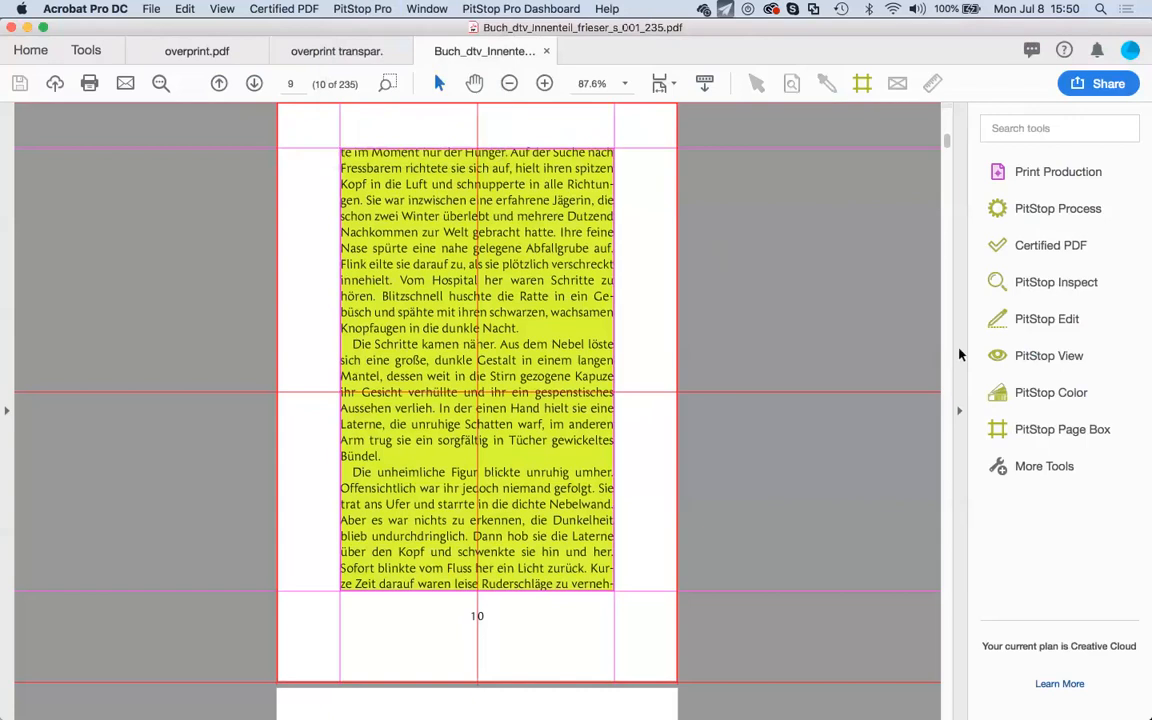
pyautogui.click(1063, 428)
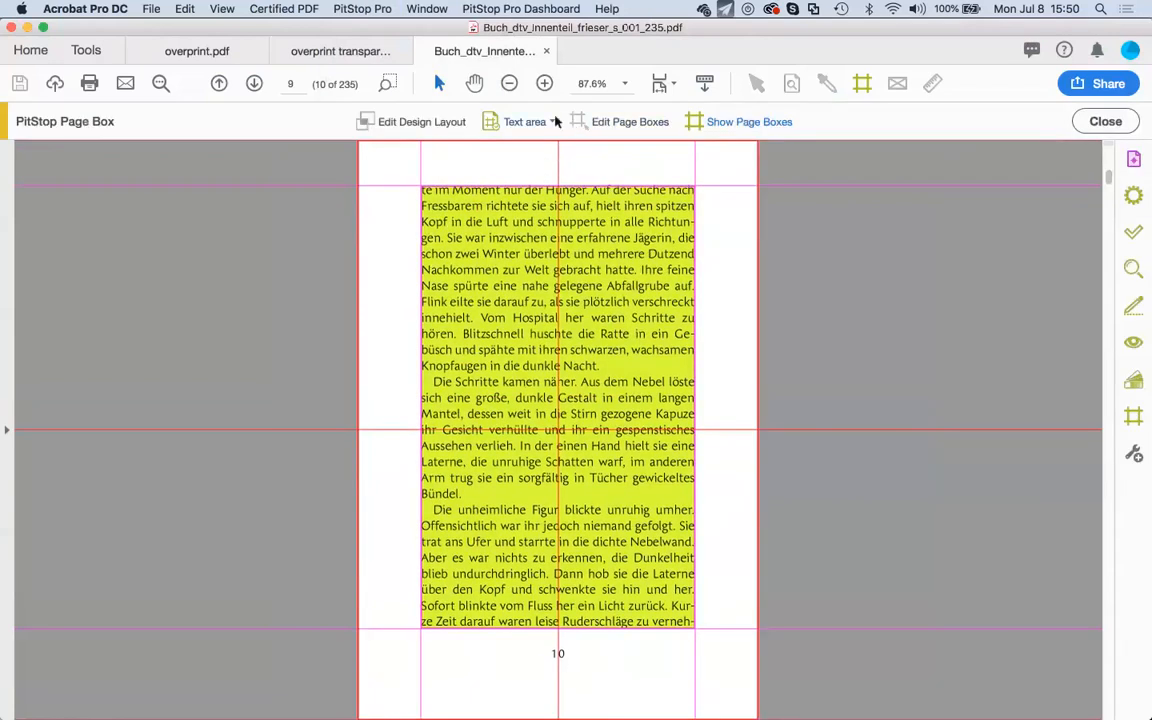
pyautogui.click(554, 121)
# Activate the DVD label design layout and switch to the PitStop View tools.
pyautogui.moveTo(719, 146)
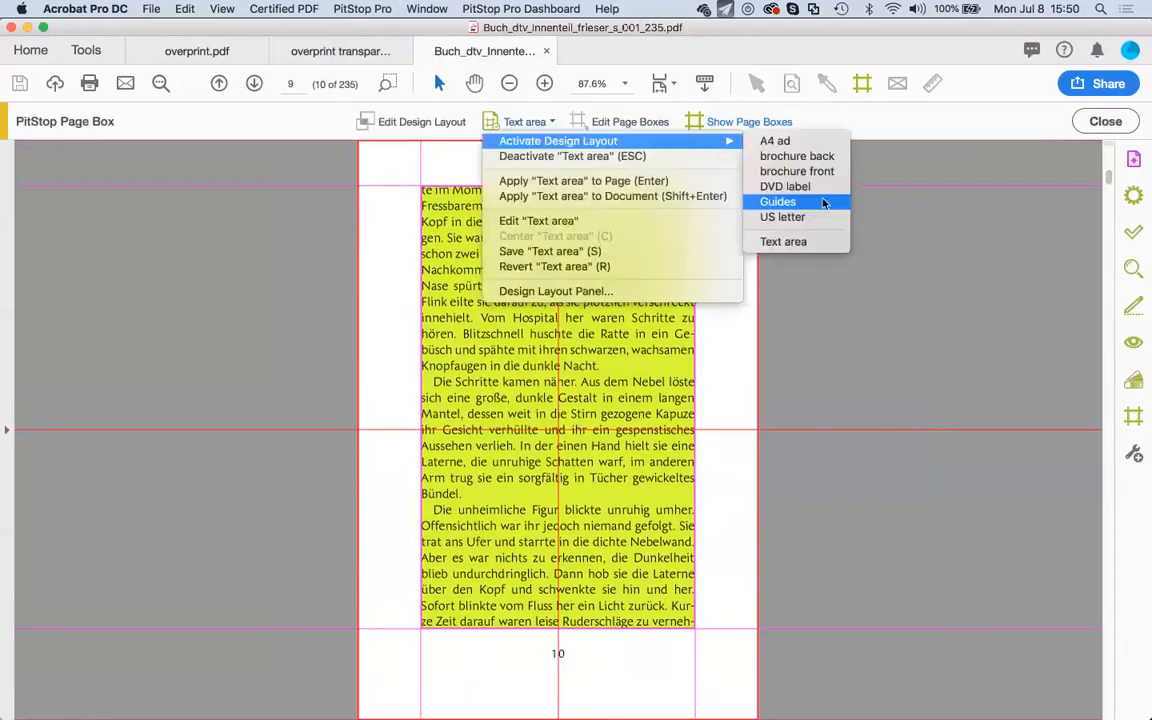
pyautogui.click(818, 188)
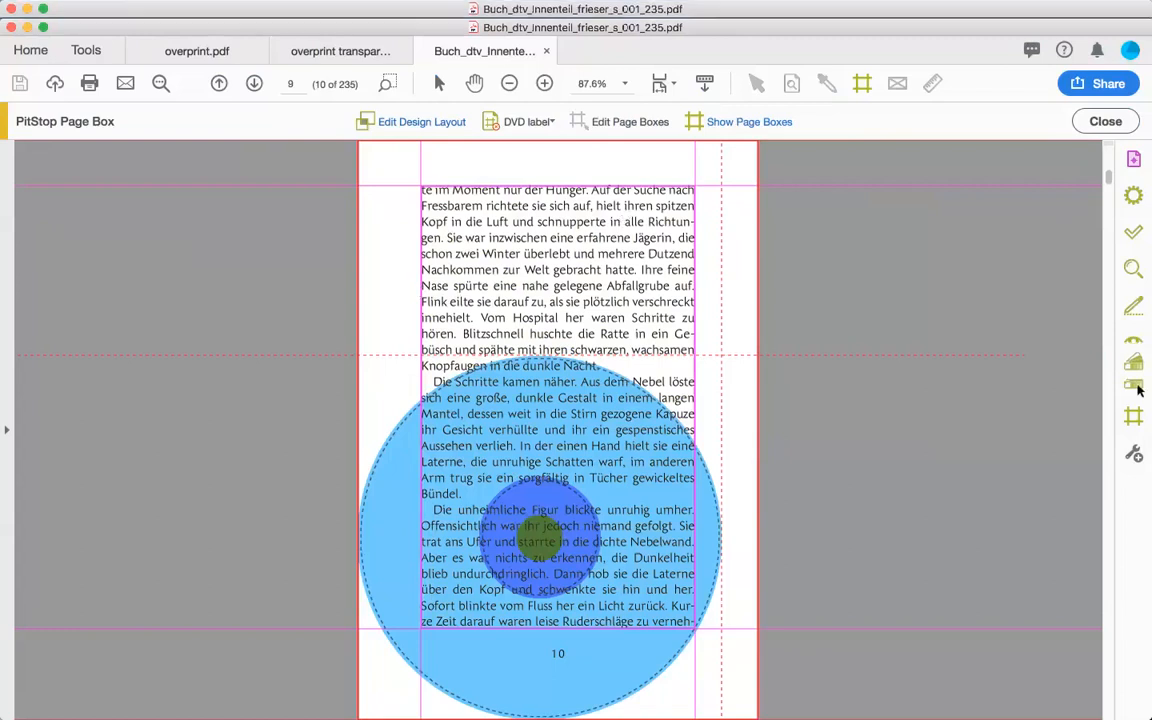
pyautogui.click(1136, 346)
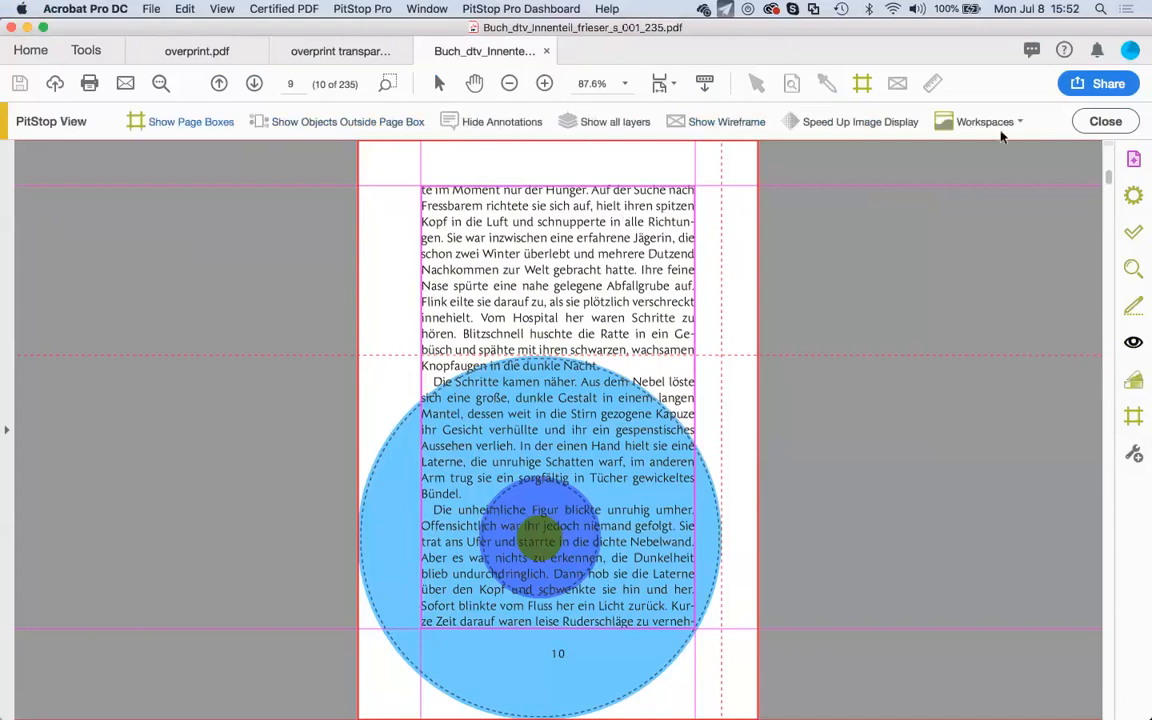
# Apply the custom editing workspace, close Inspector and Action Lists, then reopen the Enfocus Inspector.
pyautogui.click(1015, 121)
pyautogui.moveTo(1022, 141)
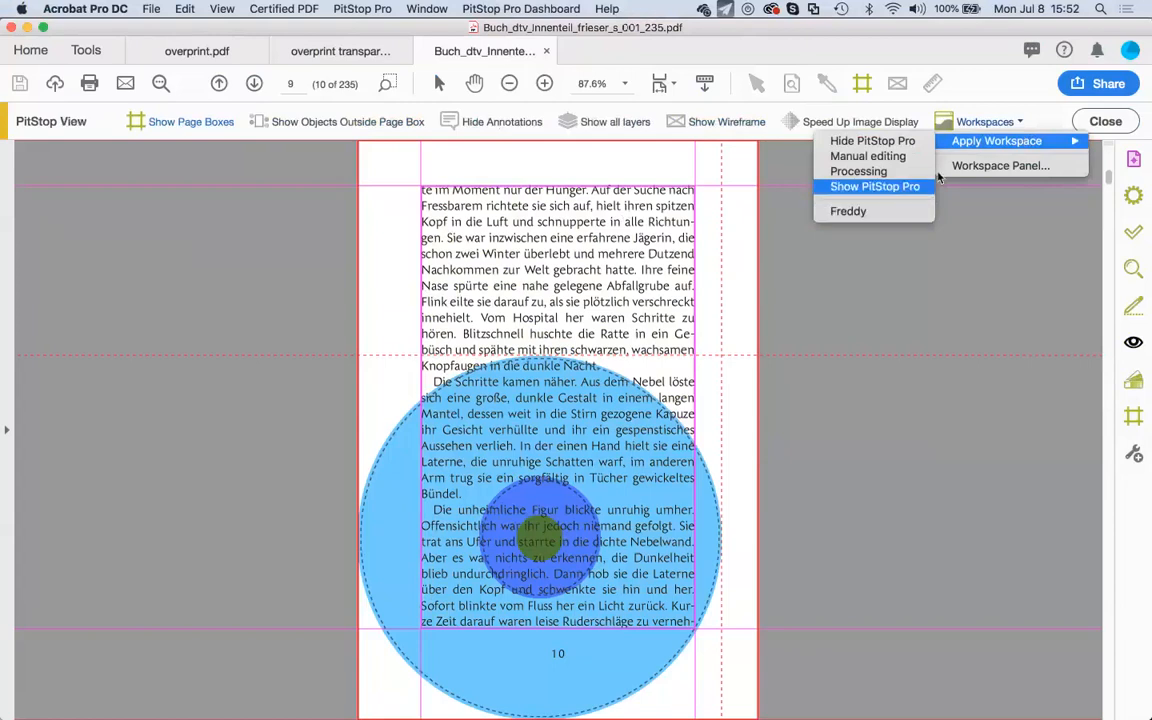
pyautogui.click(884, 213)
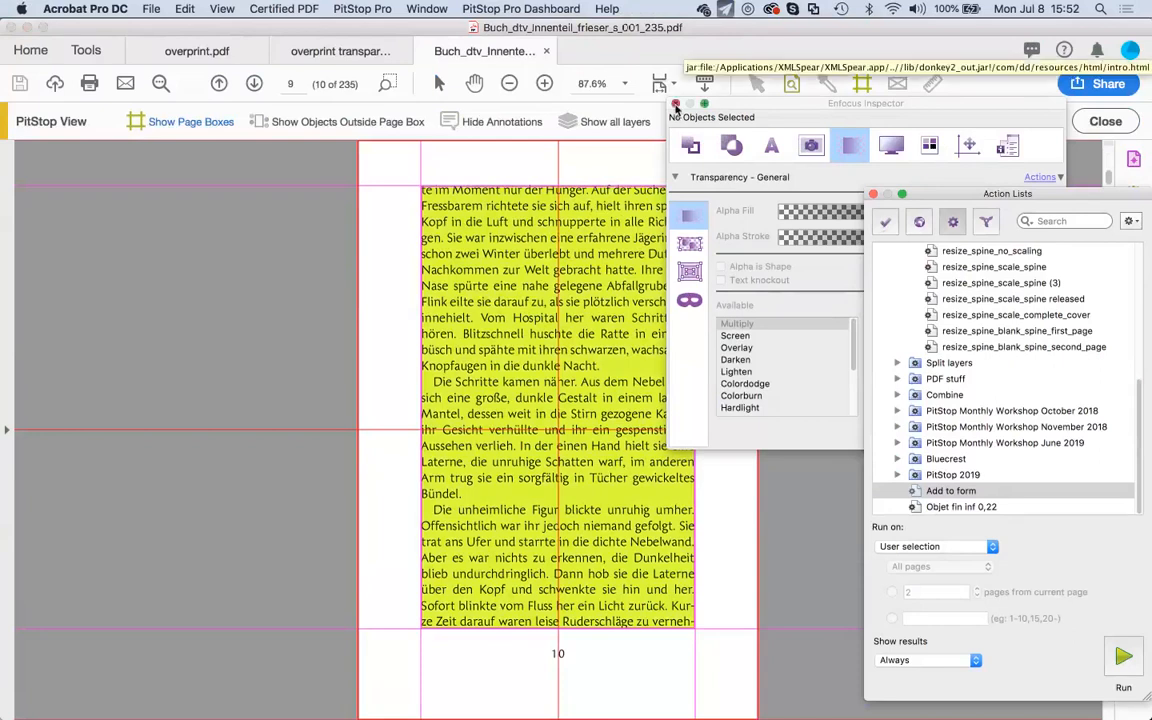
pyautogui.click(675, 105)
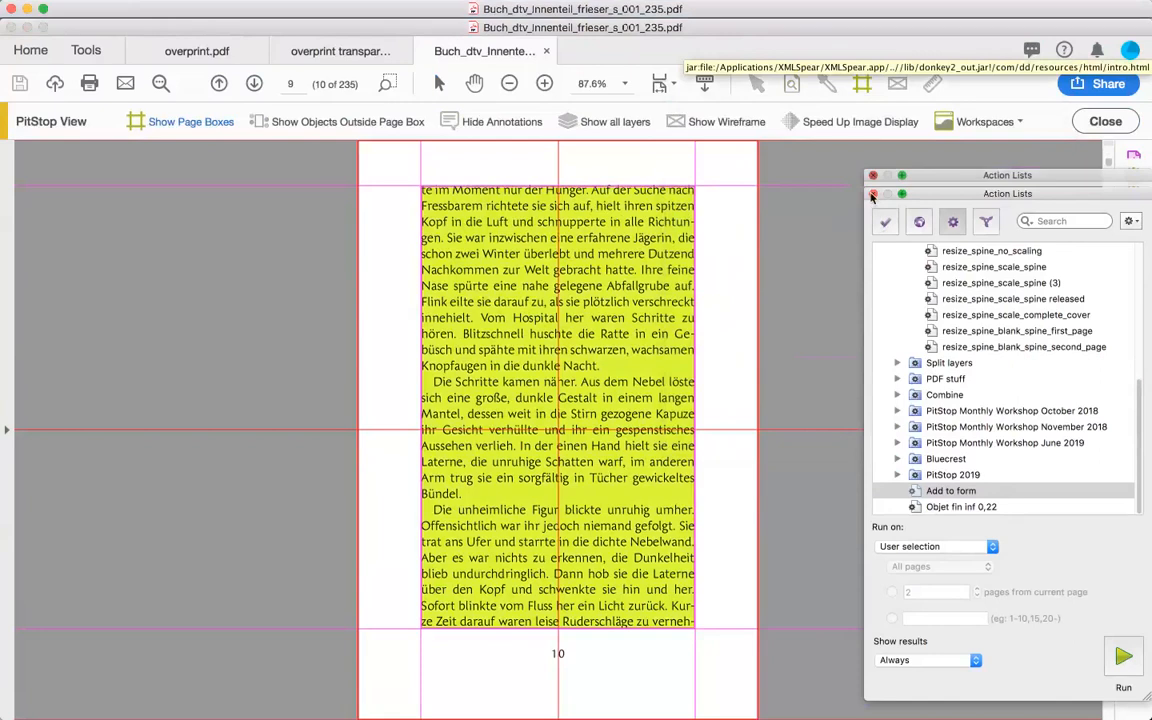
pyautogui.click(872, 195)
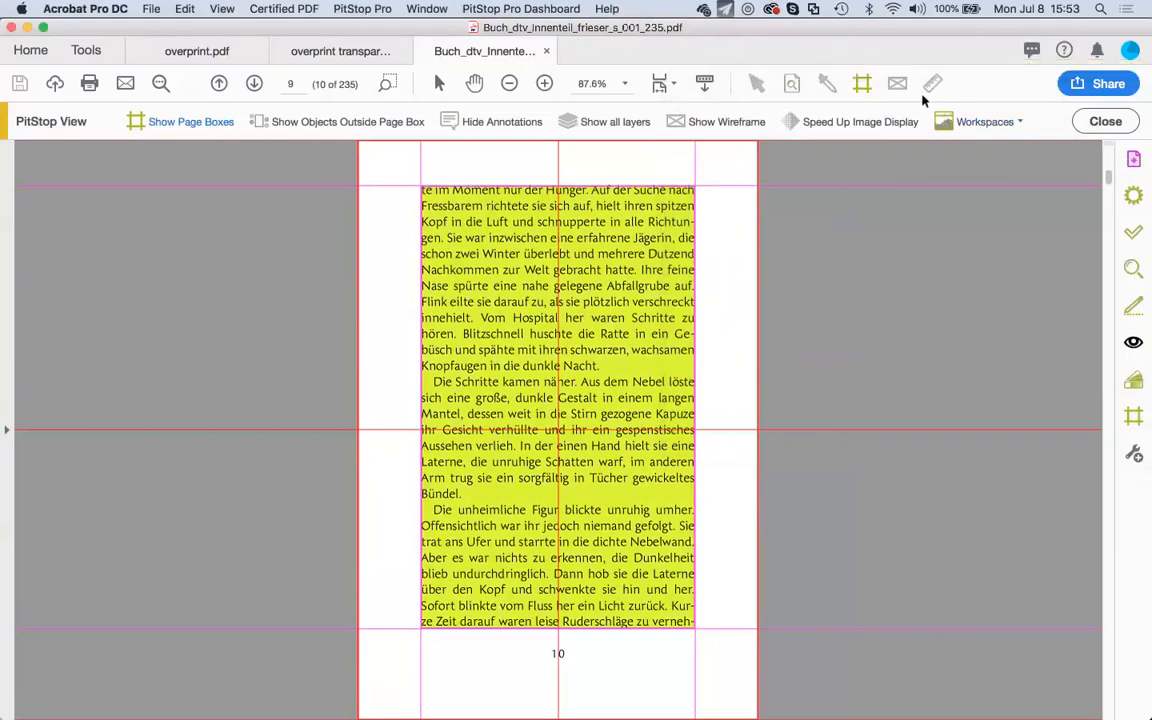
pyautogui.click(794, 86)
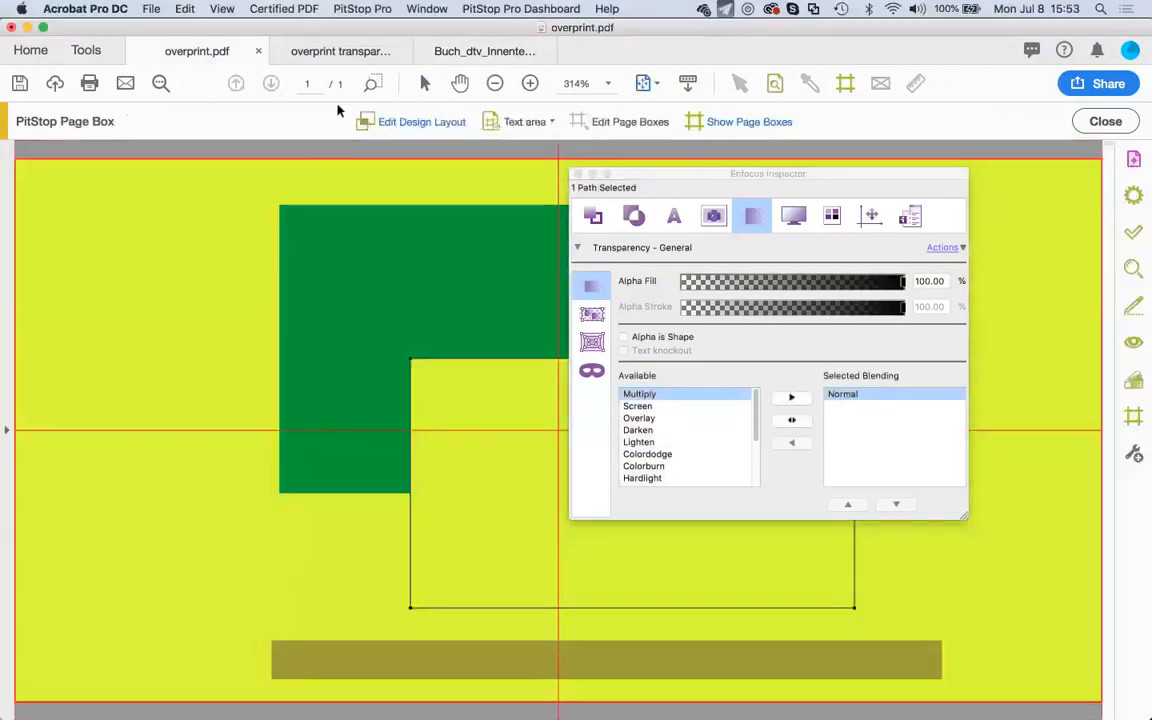
# Switch to overprint transparency.pdf and move the Inspector clear of the rectangles.
pyautogui.click(340, 52)
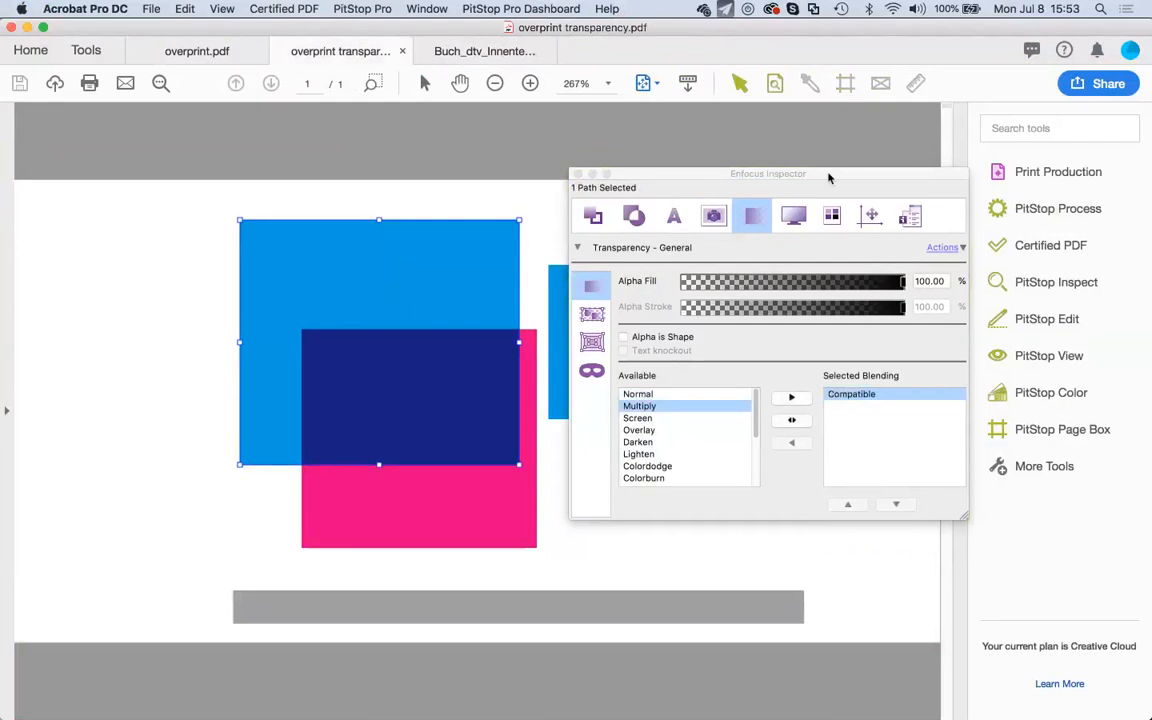
pyautogui.moveTo(828, 177); pyautogui.dragTo(730, 131)
pyautogui.click(845, 203)
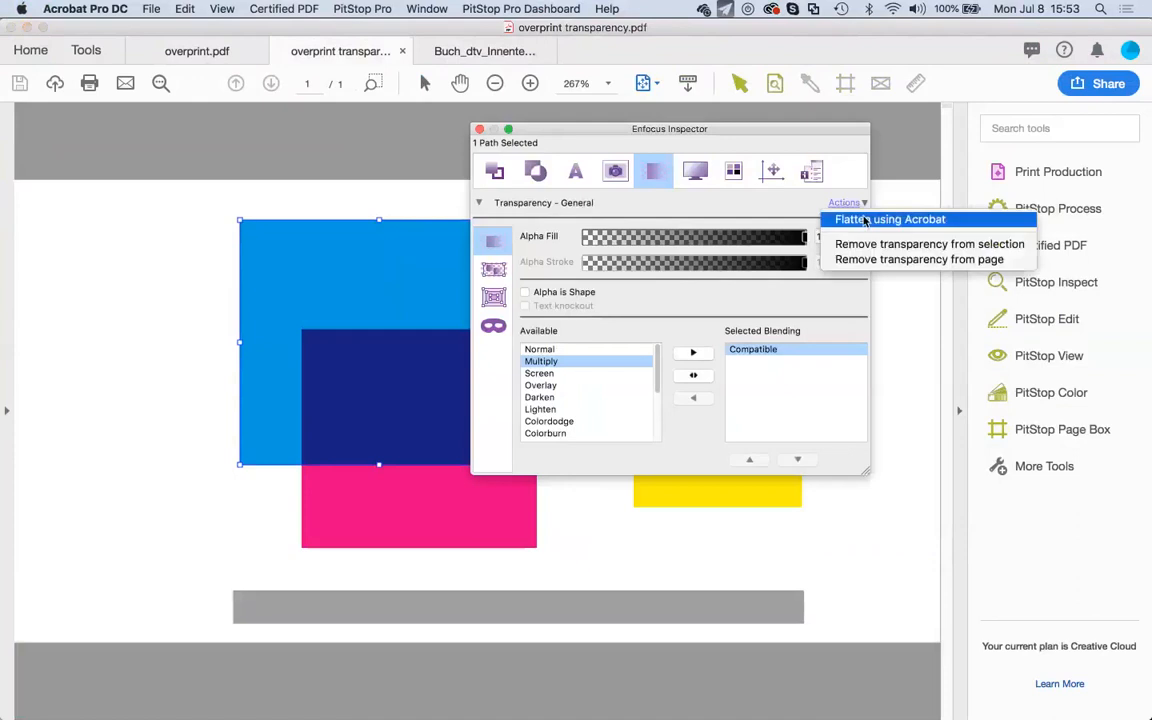
pyautogui.click(866, 220)
# Show the blue rectangle's CMYK 100/0/0/0 fill and open the Color Picker for it.
pyautogui.click(492, 176)
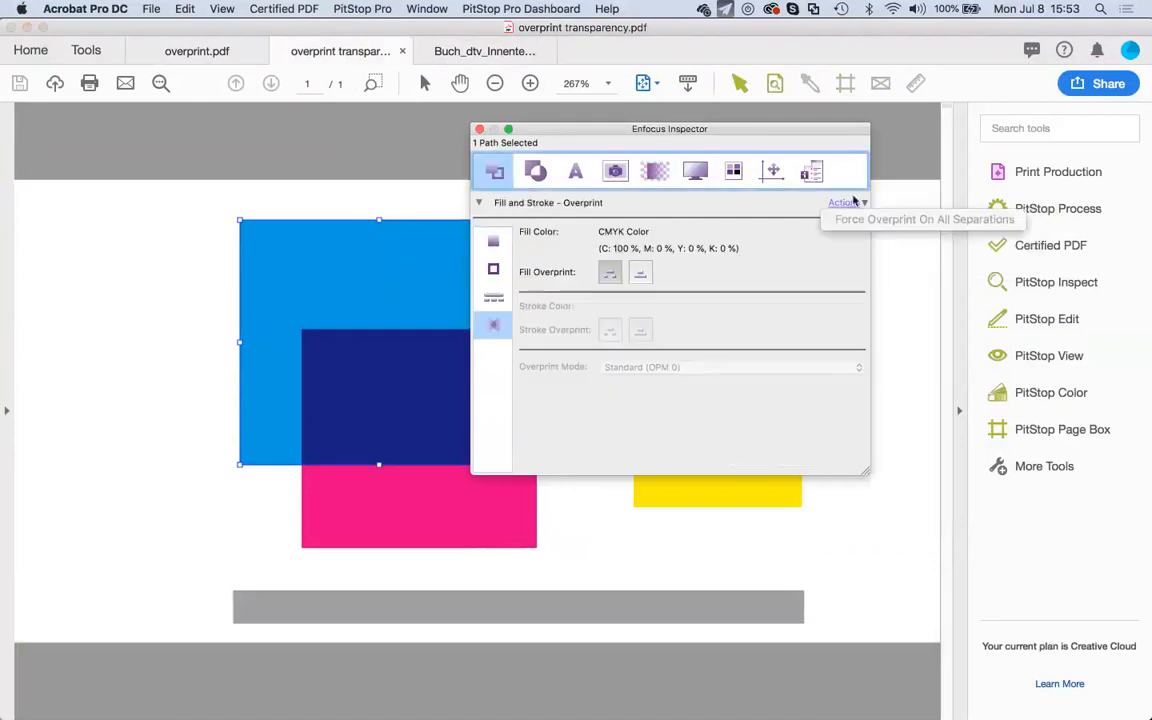
pyautogui.click(500, 238)
pyautogui.click(500, 238)
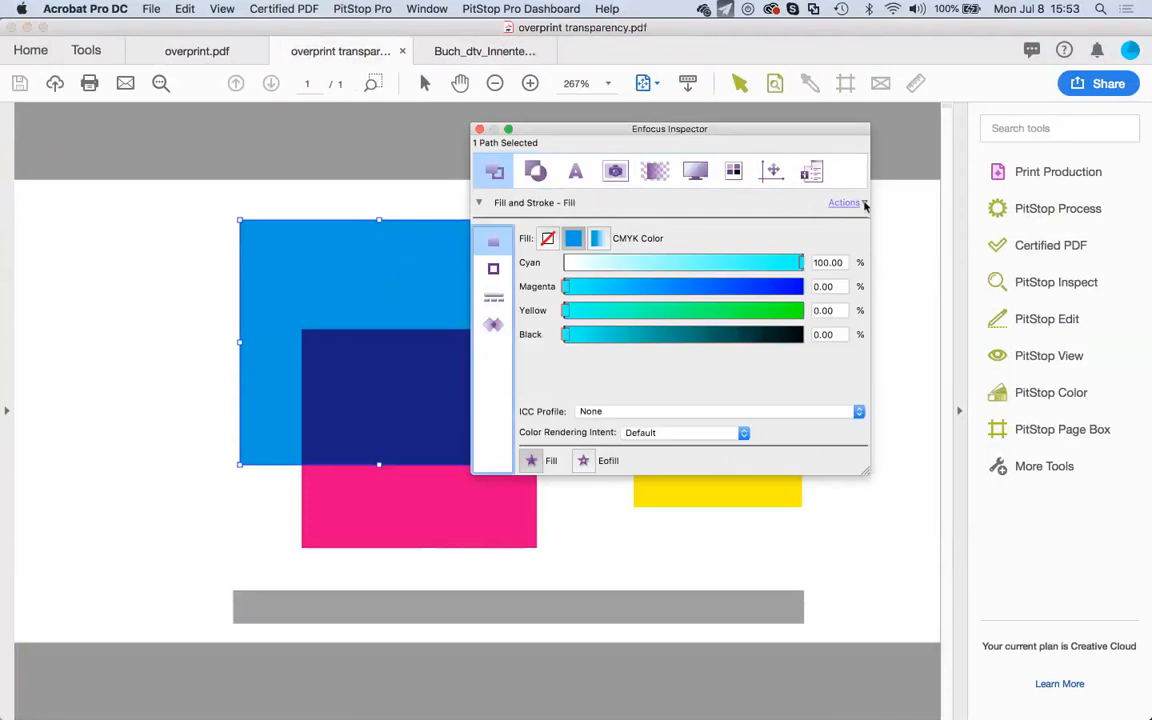
pyautogui.click(866, 205)
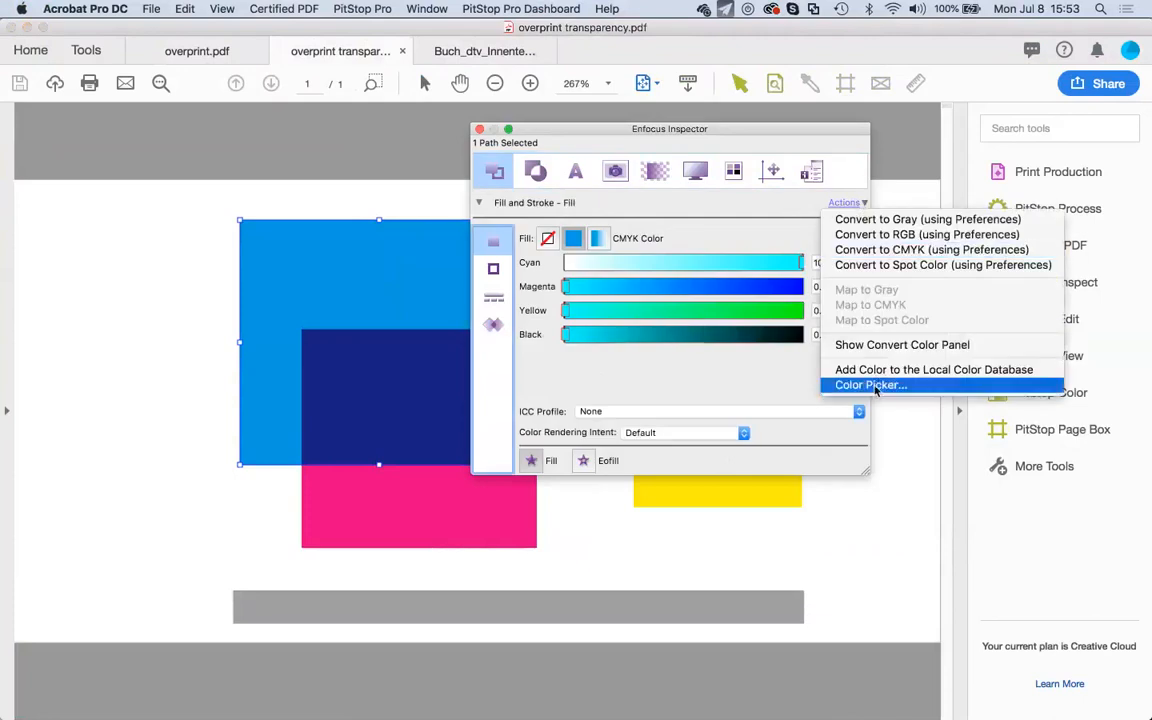
pyautogui.click(876, 388)
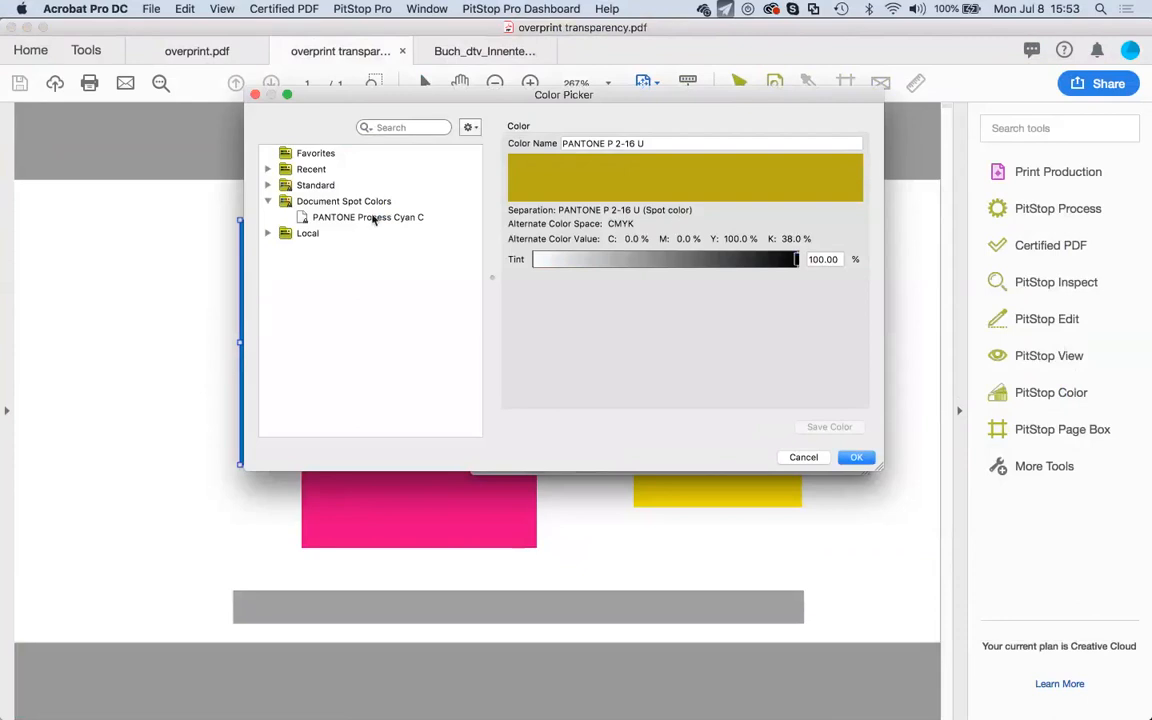
# Apply PANTONE 100 C from PANTONE+ Solid Coated-V3 with its CMYK alternate to the fill.
pyautogui.click(270, 186)
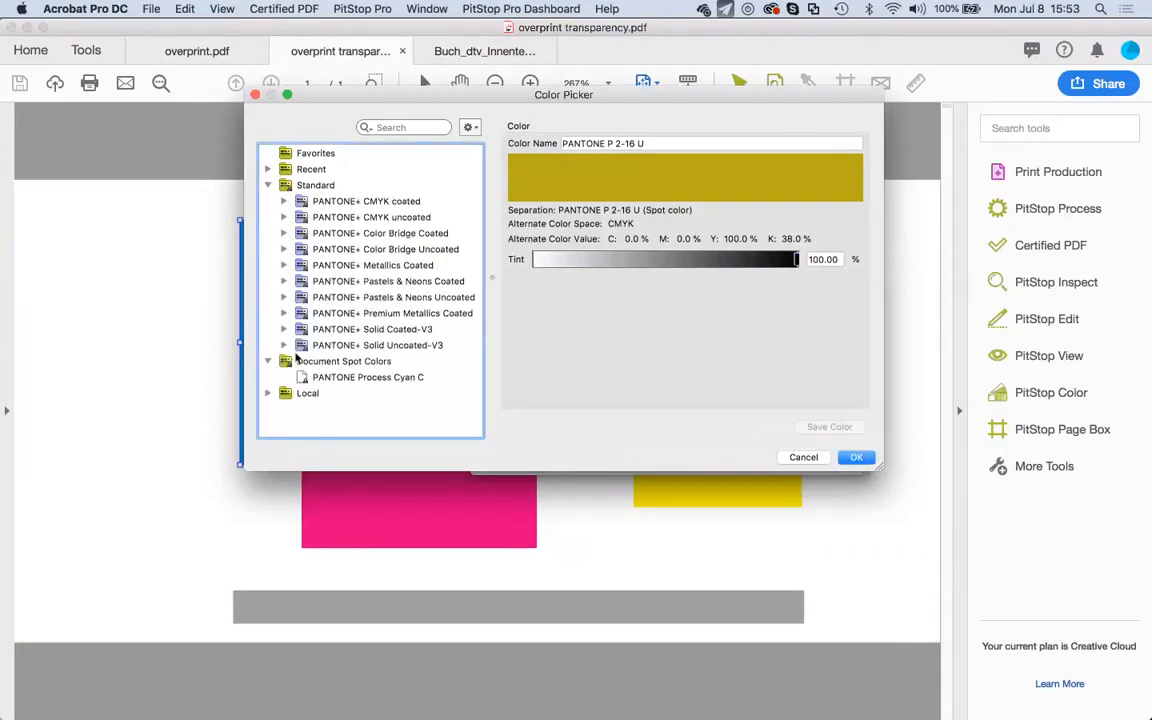
pyautogui.click(284, 330)
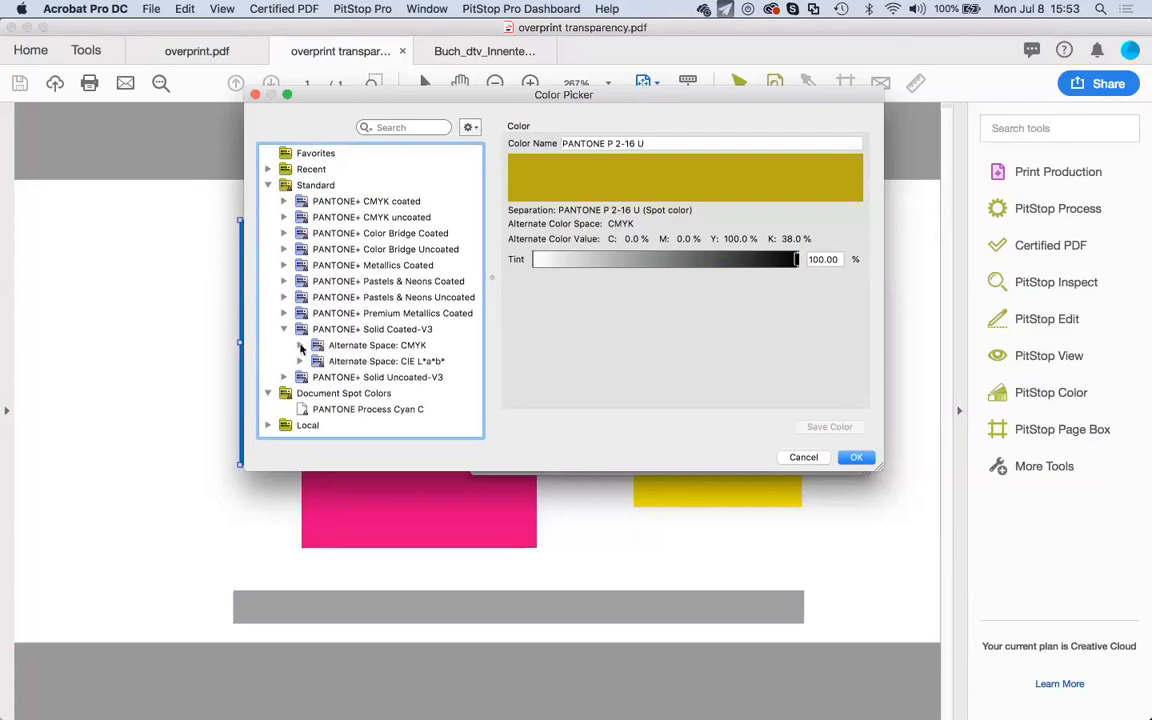
pyautogui.click(300, 345)
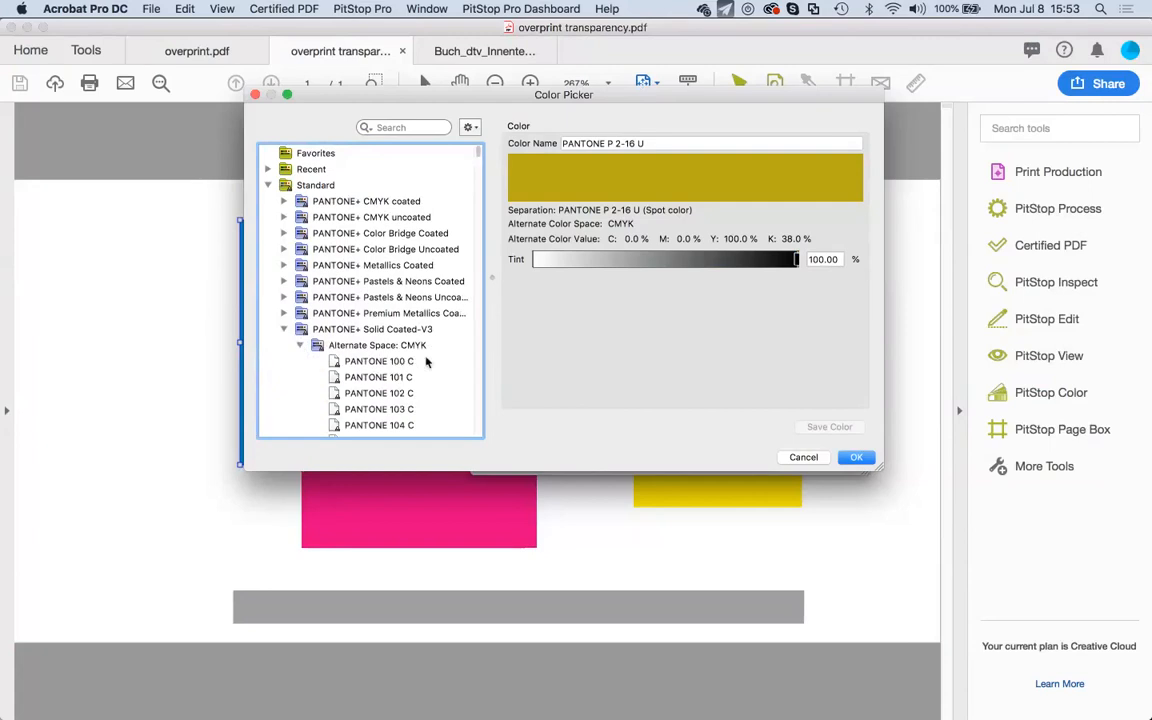
pyautogui.click(425, 361)
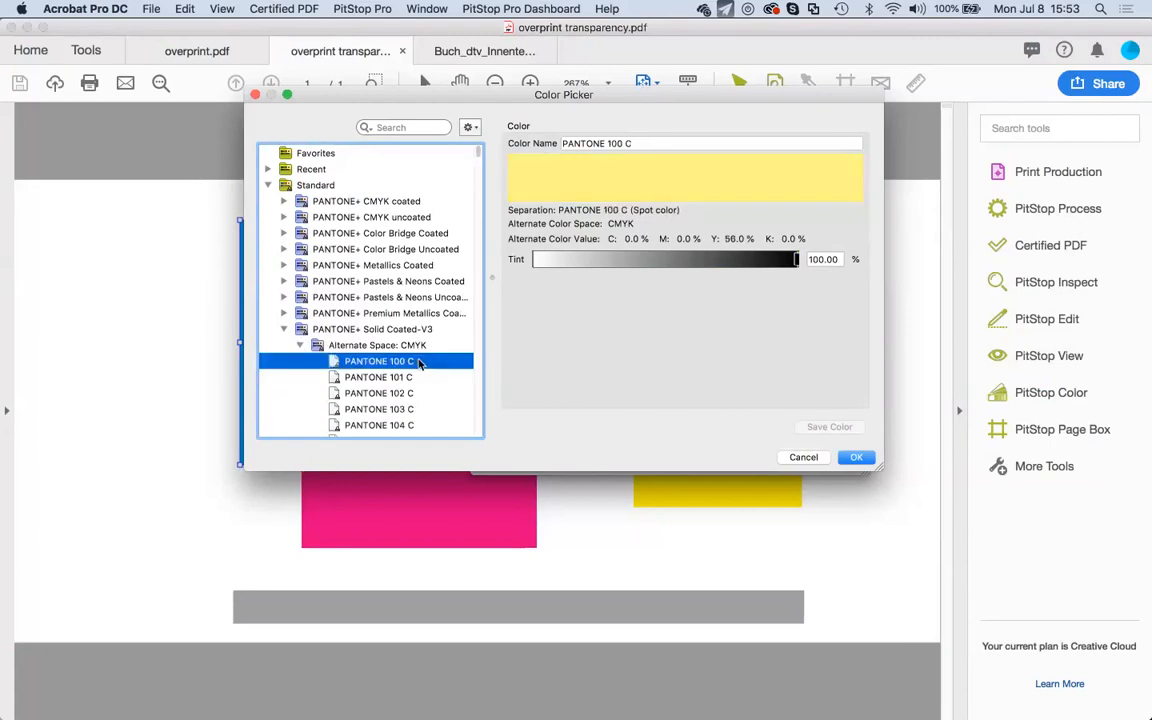
pyautogui.click(857, 457)
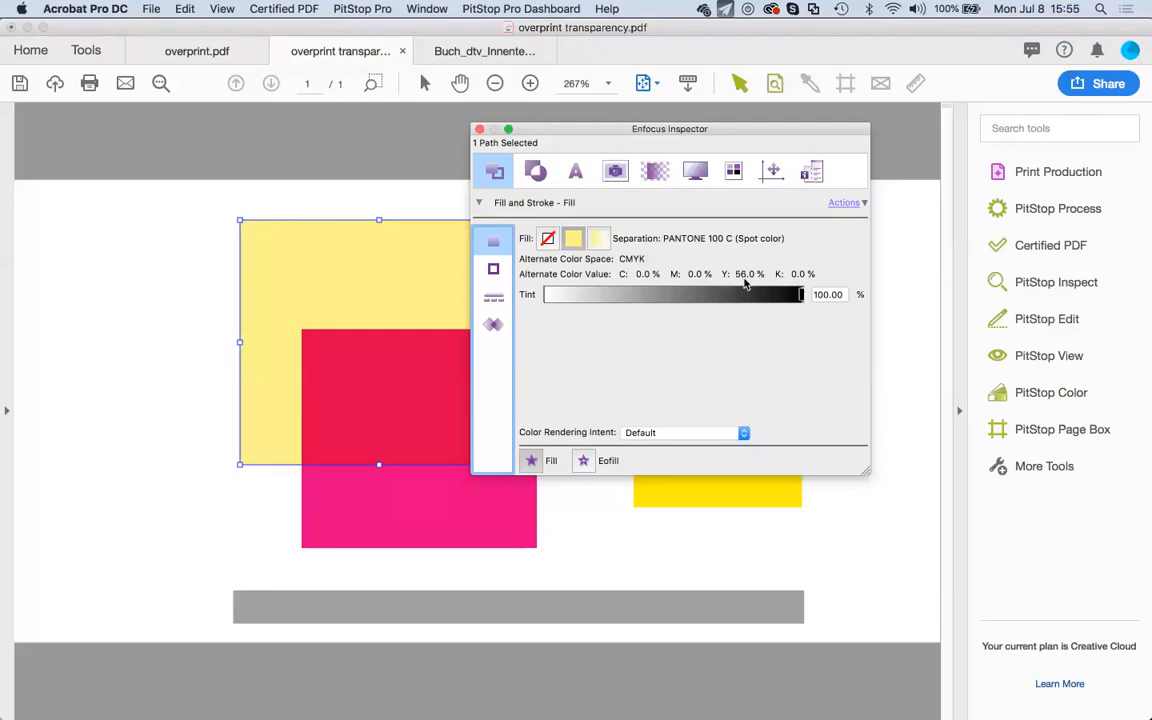
# Reapply PANTONE 100 C to the fill using the CIE L*a*b* alternate (92/-8/66).
pyautogui.click(842, 204)
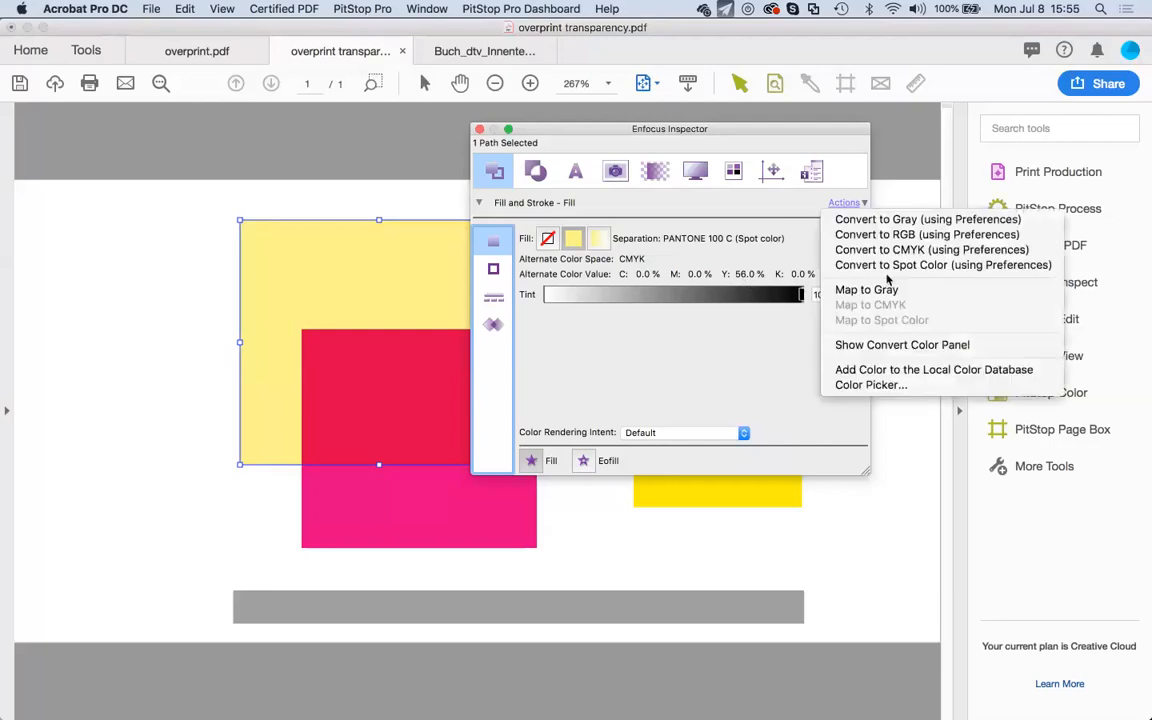
pyautogui.click(866, 385)
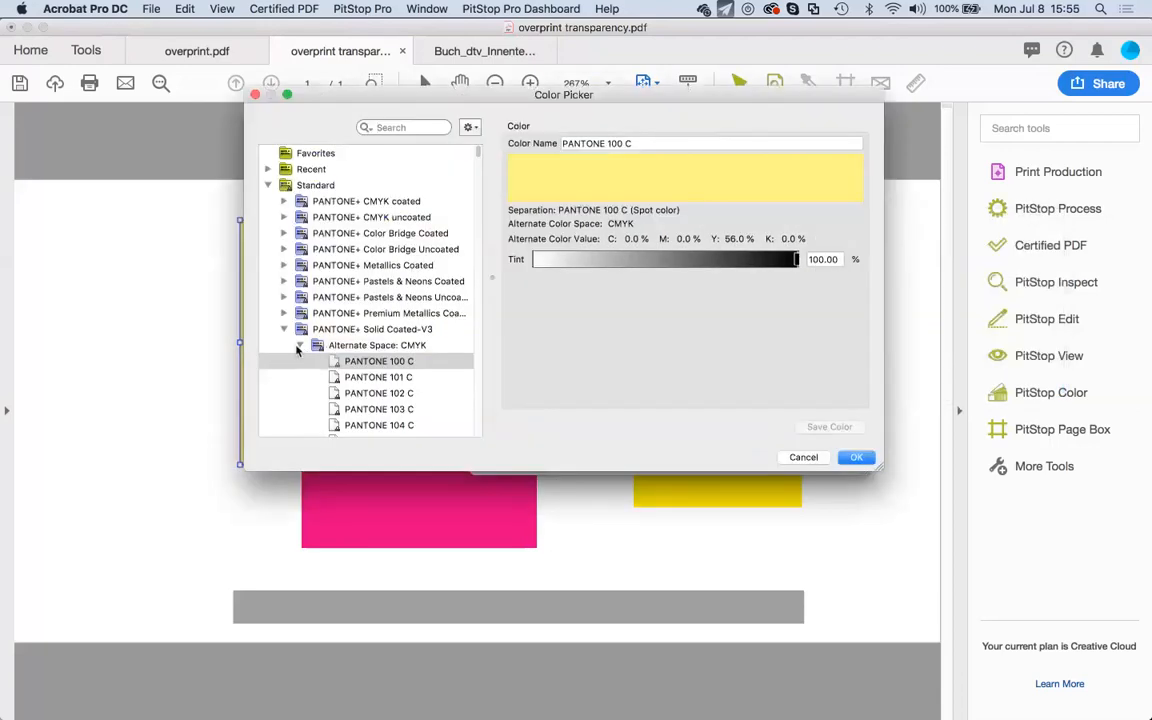
pyautogui.click(299, 345)
pyautogui.click(299, 361)
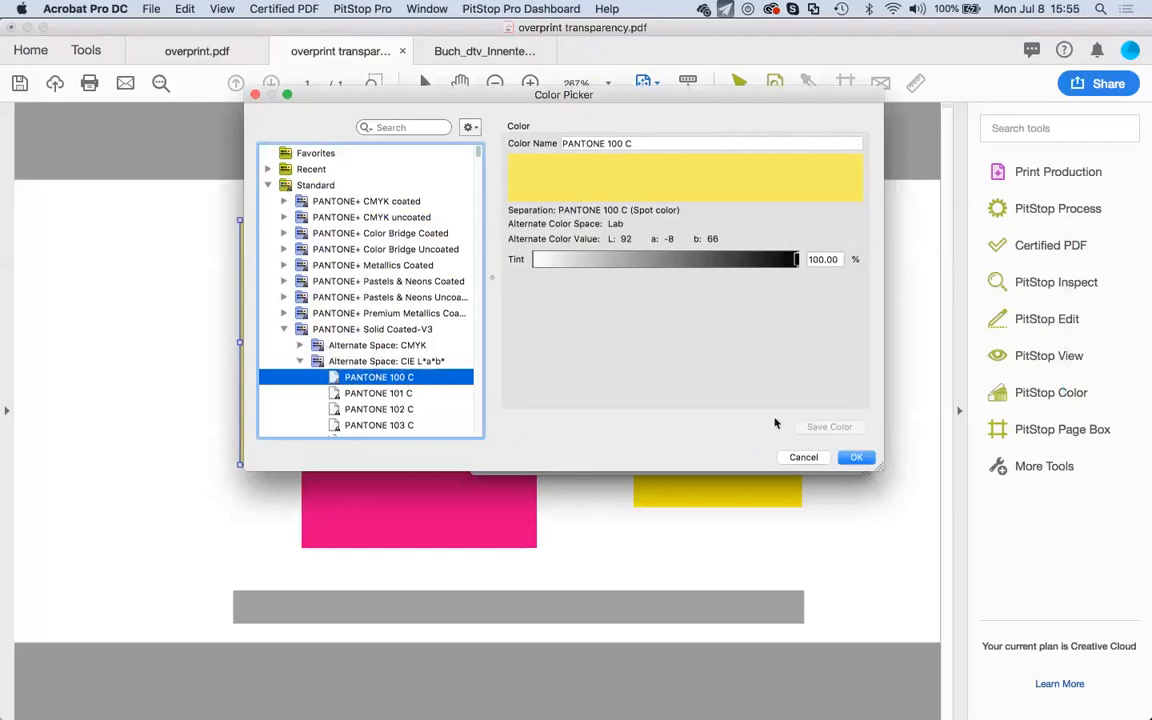
pyautogui.click(856, 457)
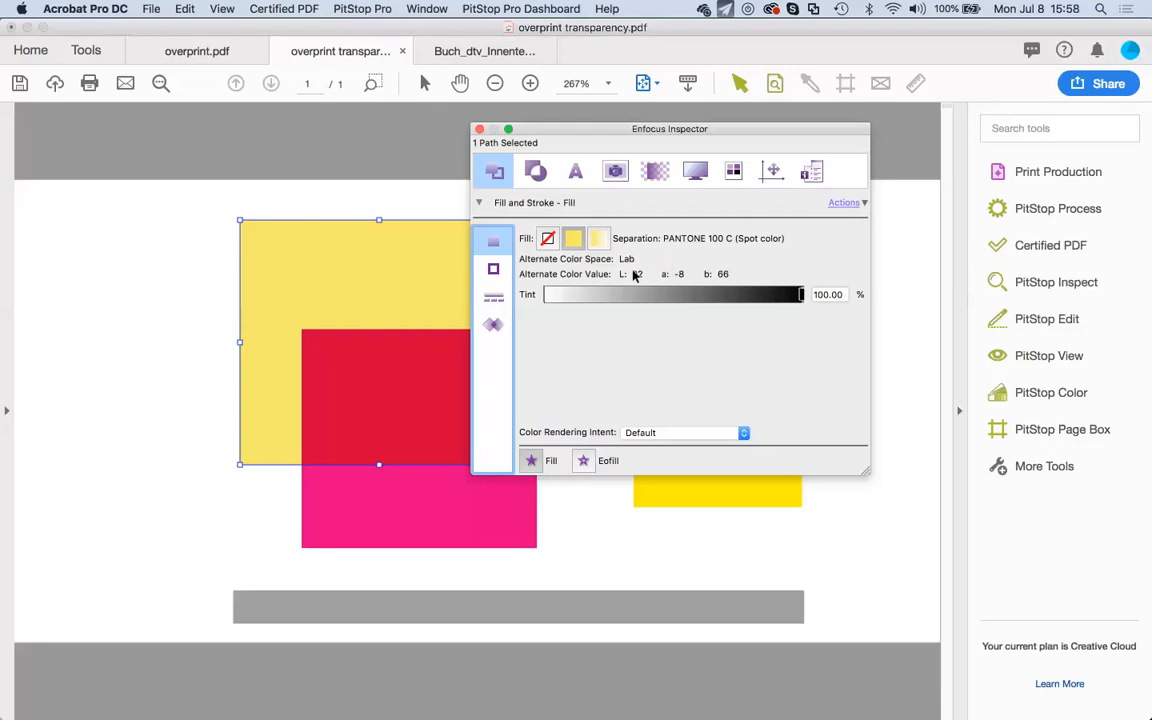
# Open the Color Picker for the PANTONE 100 C fill and collapse the PANTONE+ Solid Coated-V3 library.
pyautogui.click(861, 203)
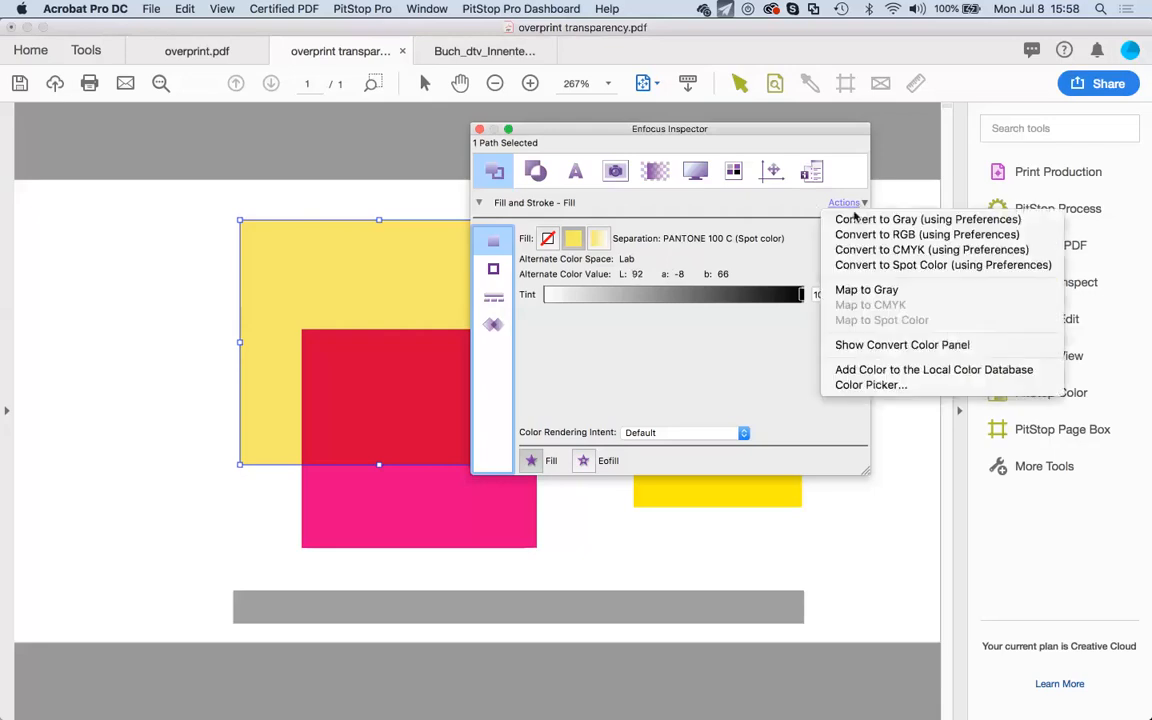
pyautogui.click(871, 385)
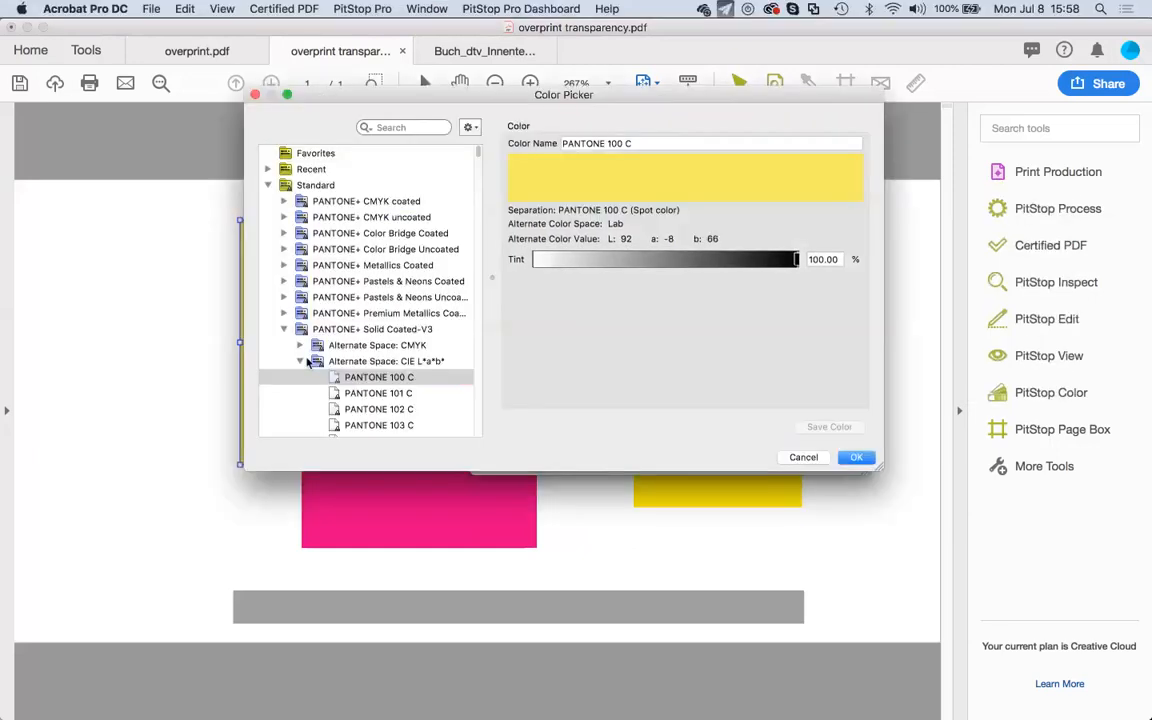
pyautogui.click(285, 330)
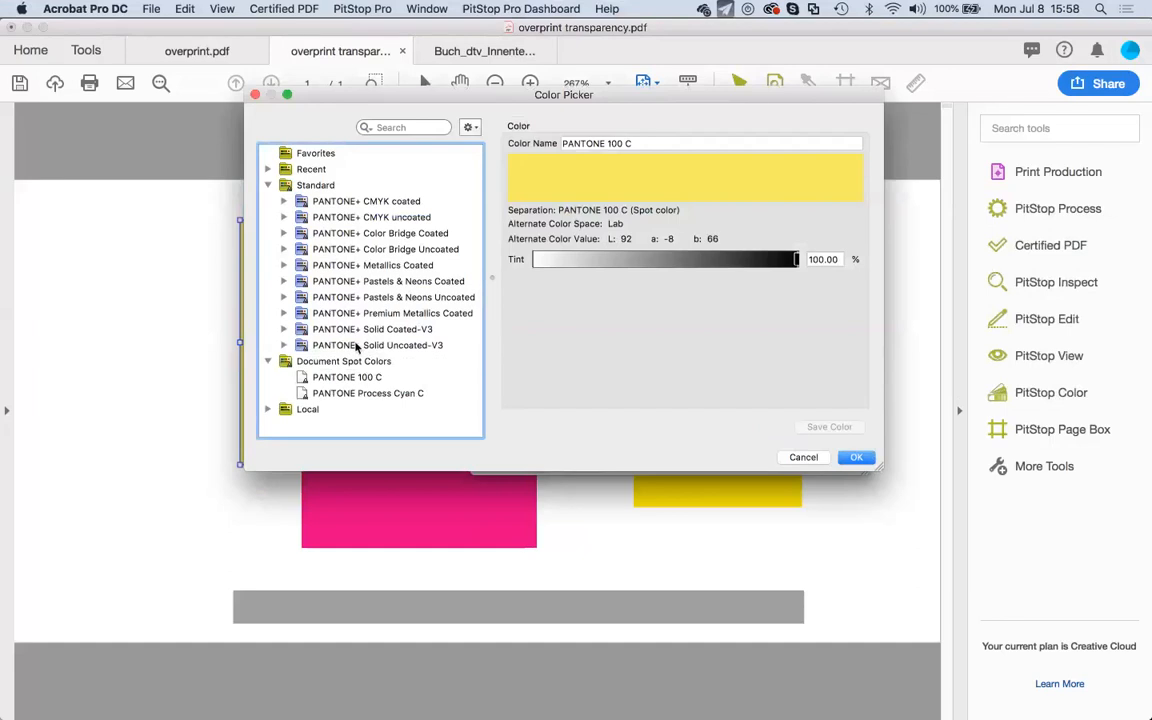
pyautogui.moveTo(377, 102); pyautogui.dragTo(357, 100)
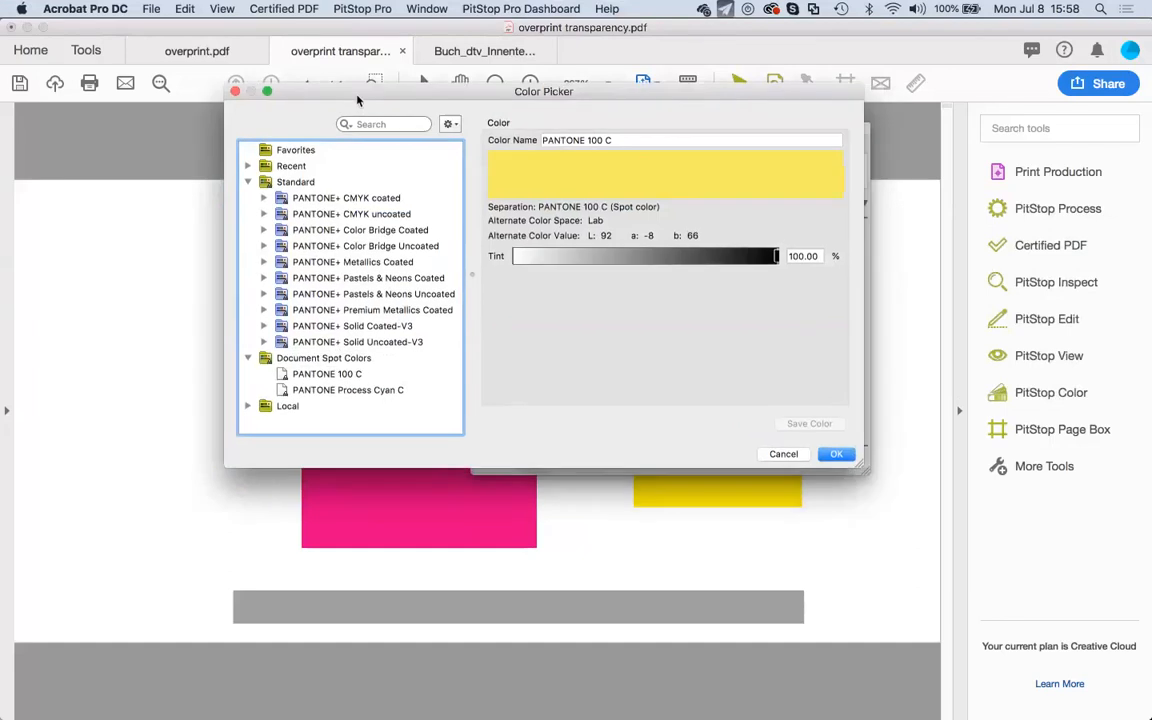
# Expand the Local library and select its RAL colors group (RAL 1023 to RAL 6038).
pyautogui.click(247, 405)
pyautogui.scroll(-5, 320, 390)
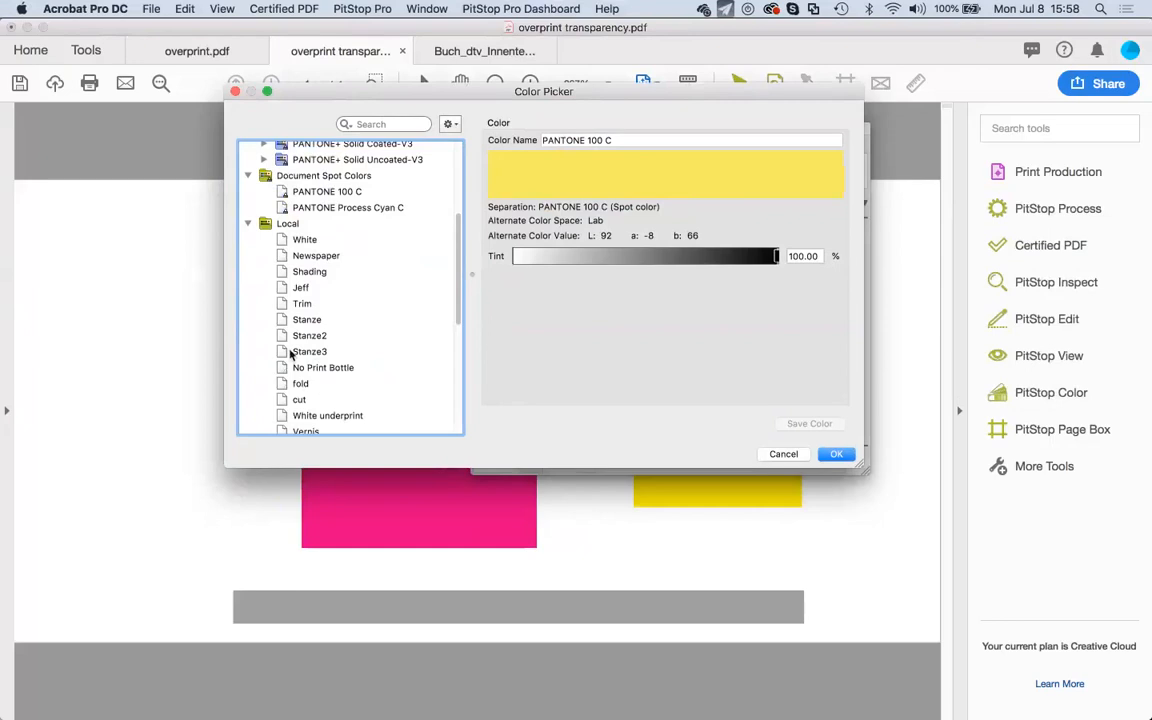
pyautogui.scroll(-5, 291, 355)
pyautogui.scroll(-1, 291, 353)
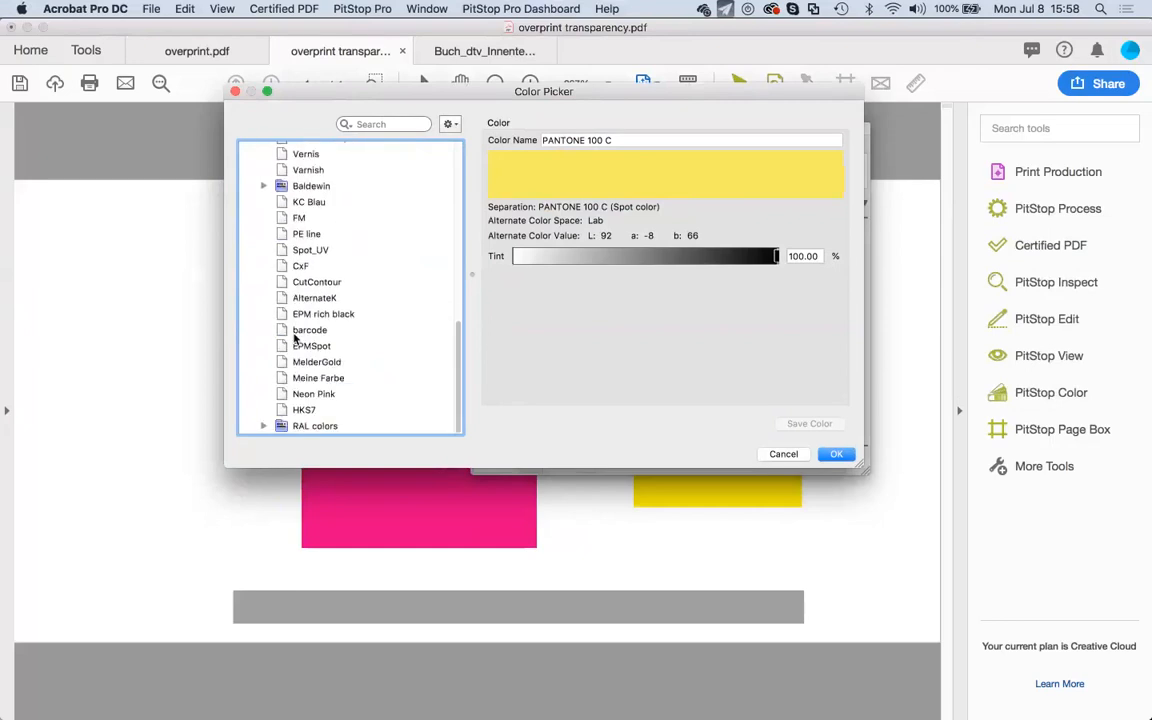
pyautogui.click(263, 426)
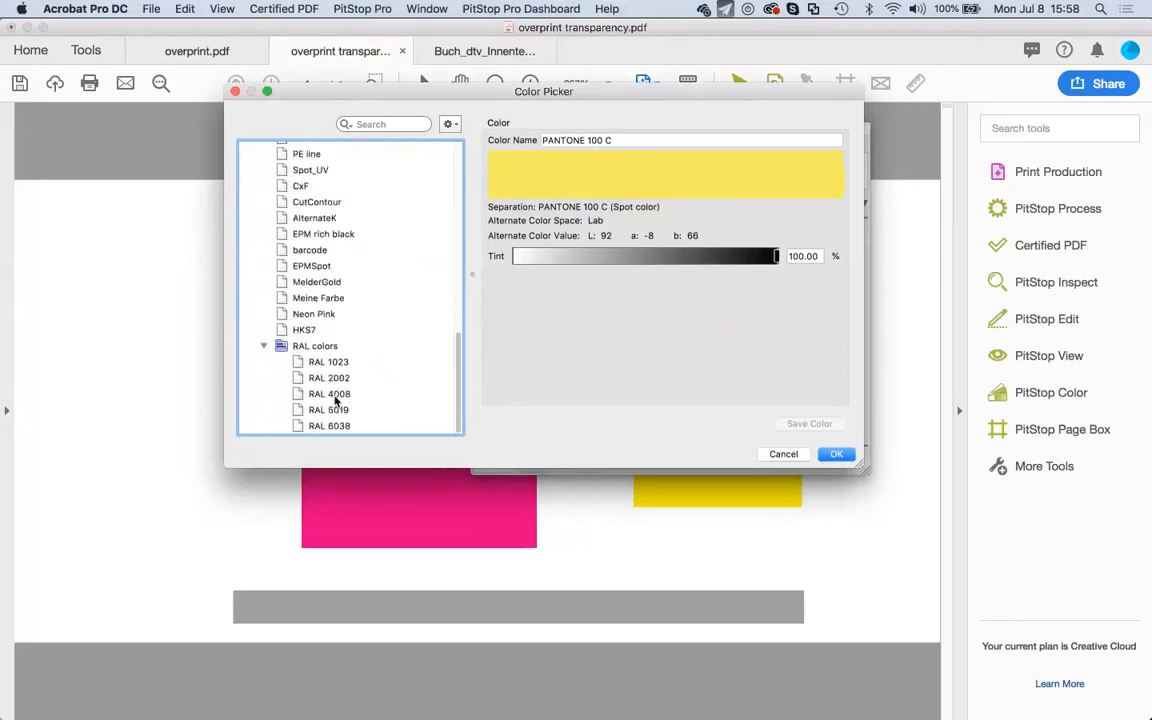
pyautogui.click(315, 345)
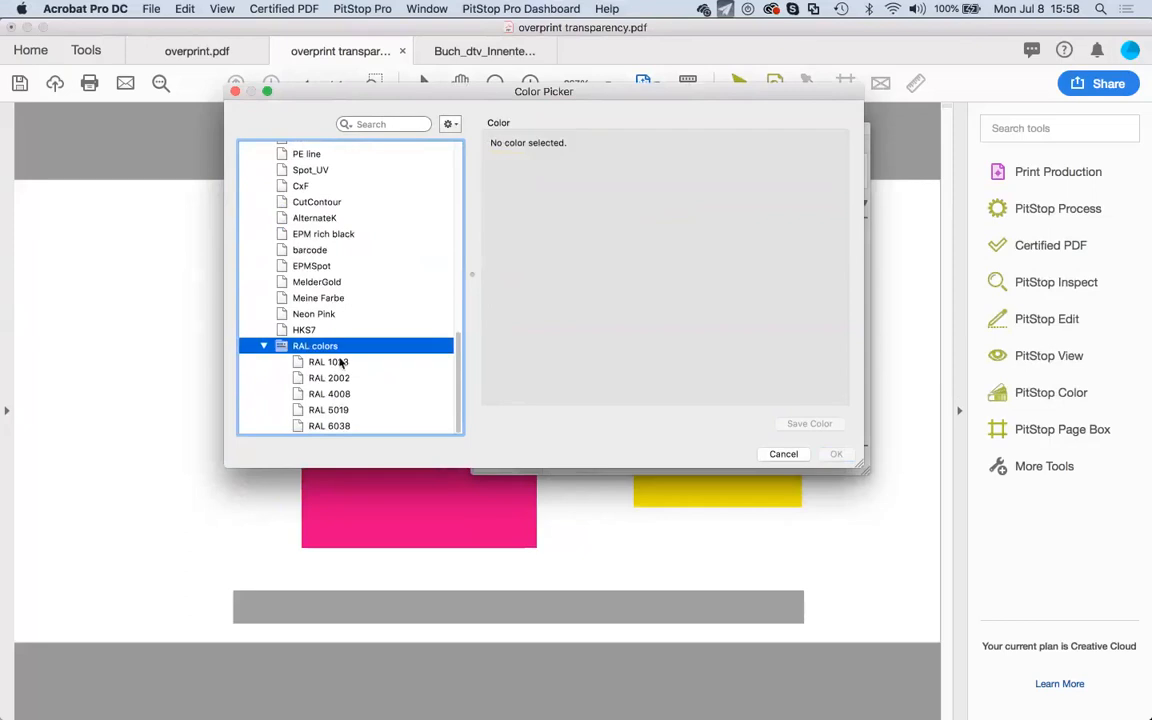
pyautogui.click(341, 363)
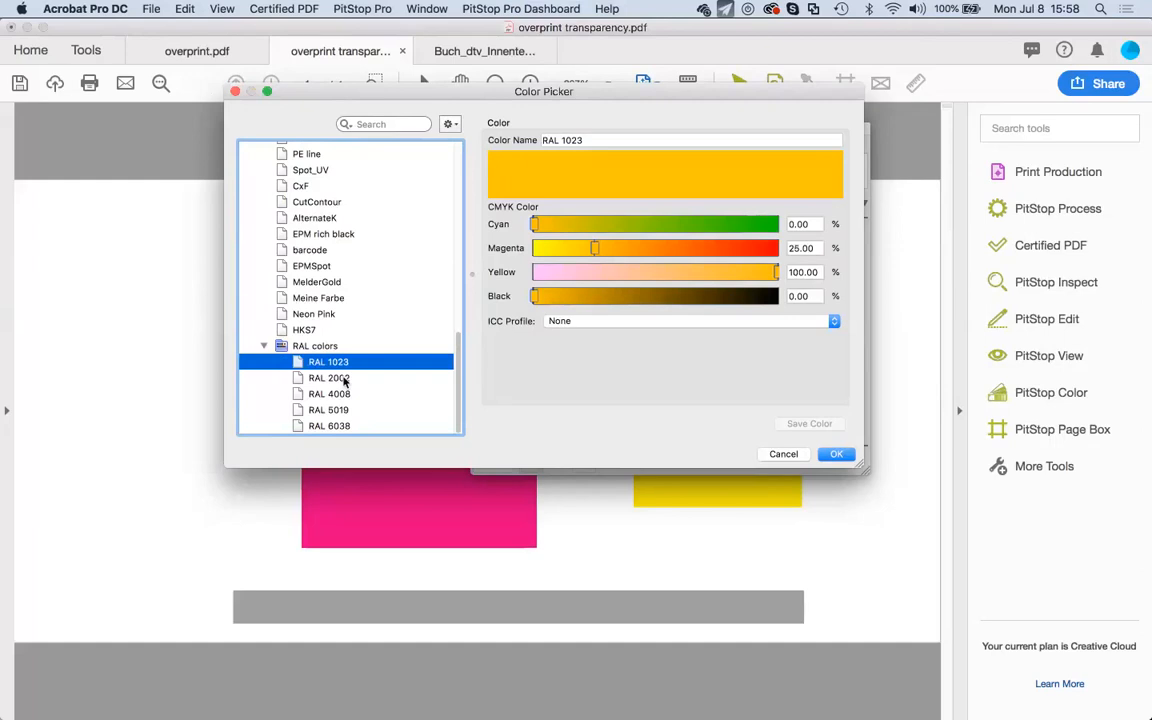
pyautogui.click(341, 395)
pyautogui.click(333, 410)
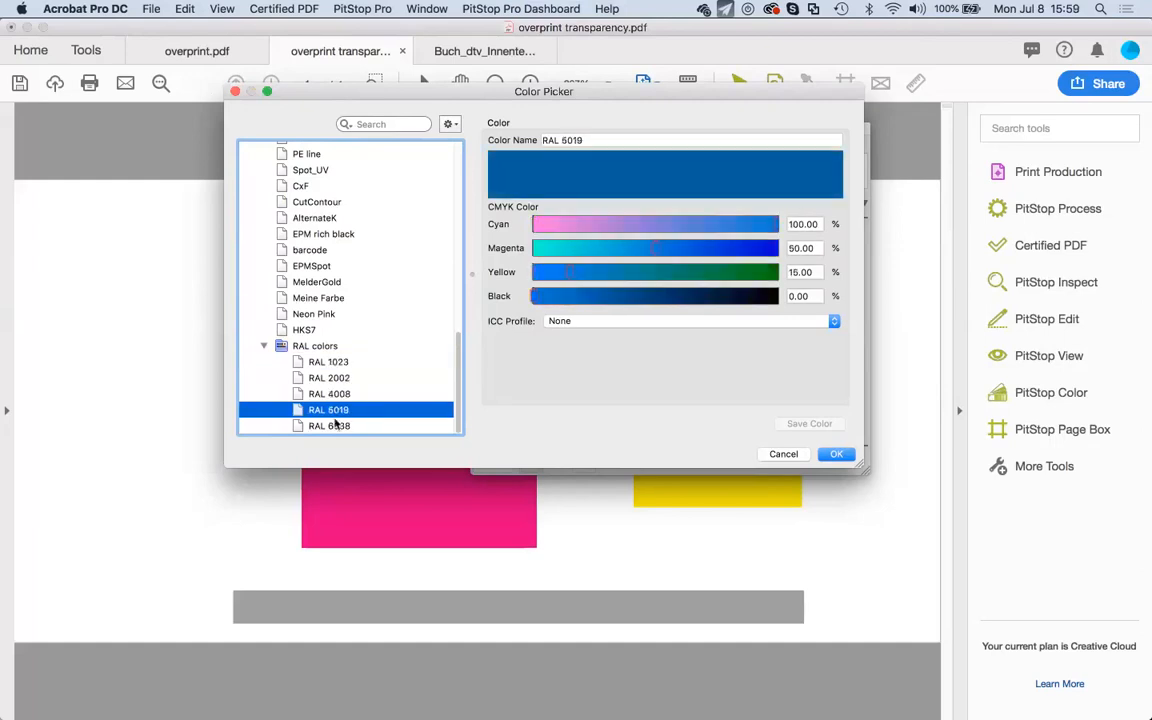
pyautogui.click(336, 425)
pyautogui.click(336, 378)
pyautogui.click(340, 346)
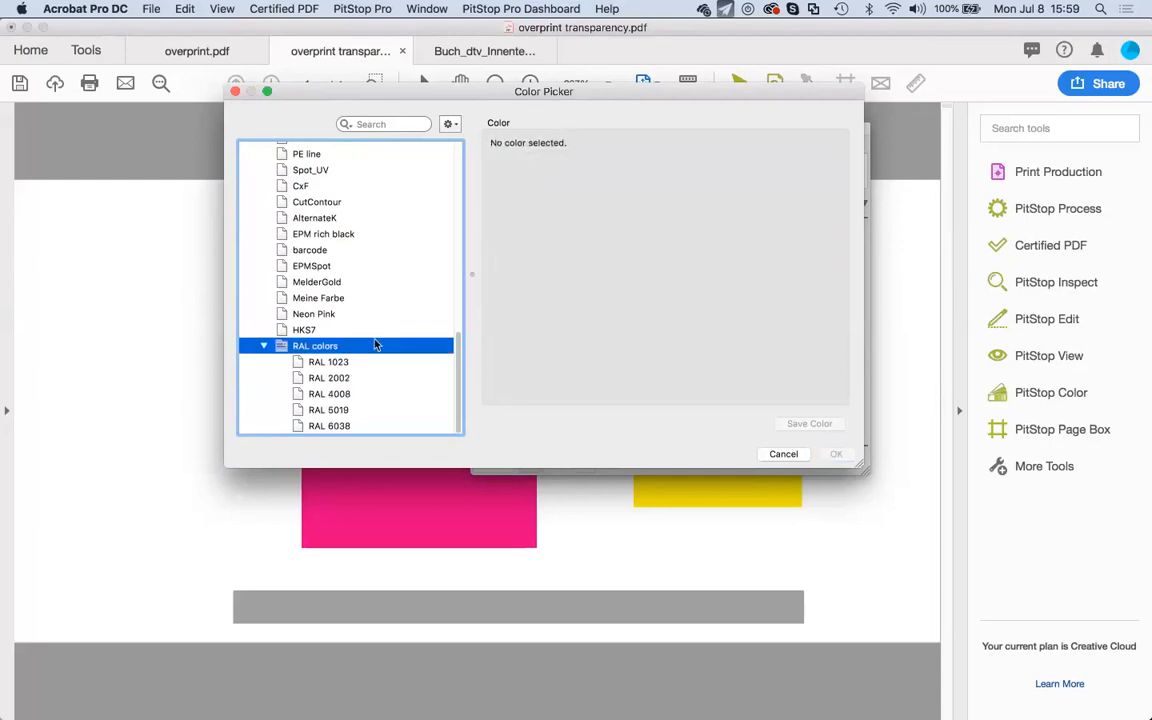
pyautogui.press('Down')
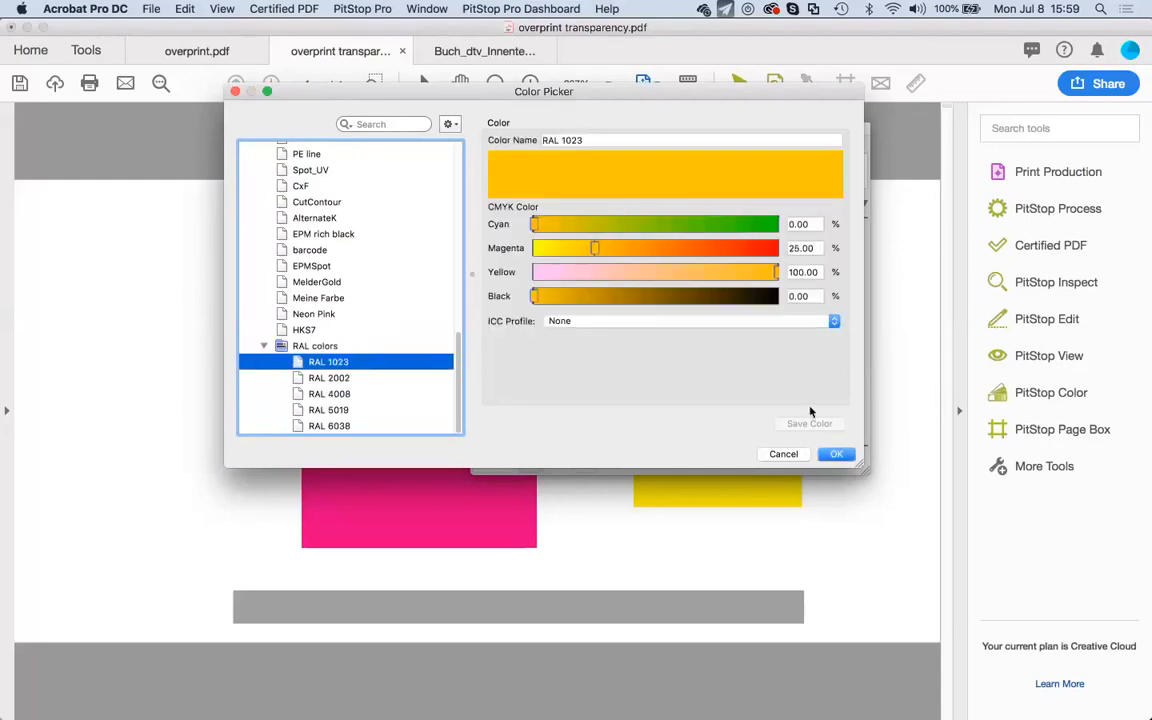
pyautogui.click(783, 455)
pyautogui.click(312, 345)
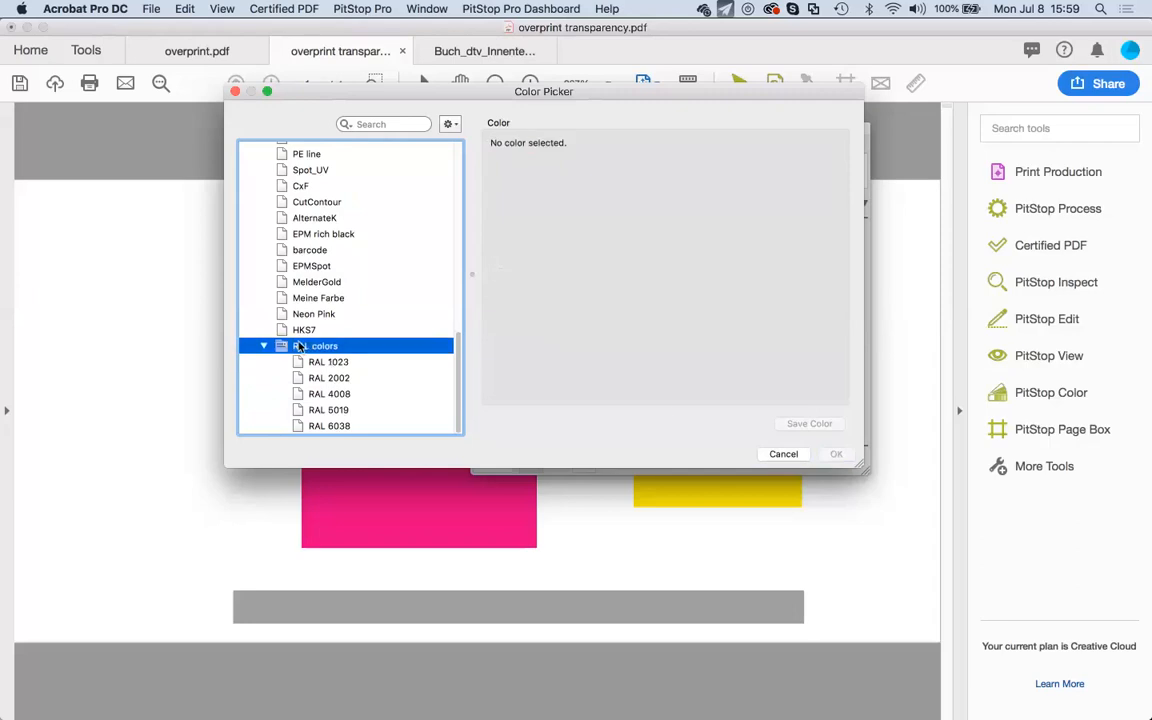
# Remove the existing RAL colors group from the Local library.
pyautogui.rightClick(306, 346)
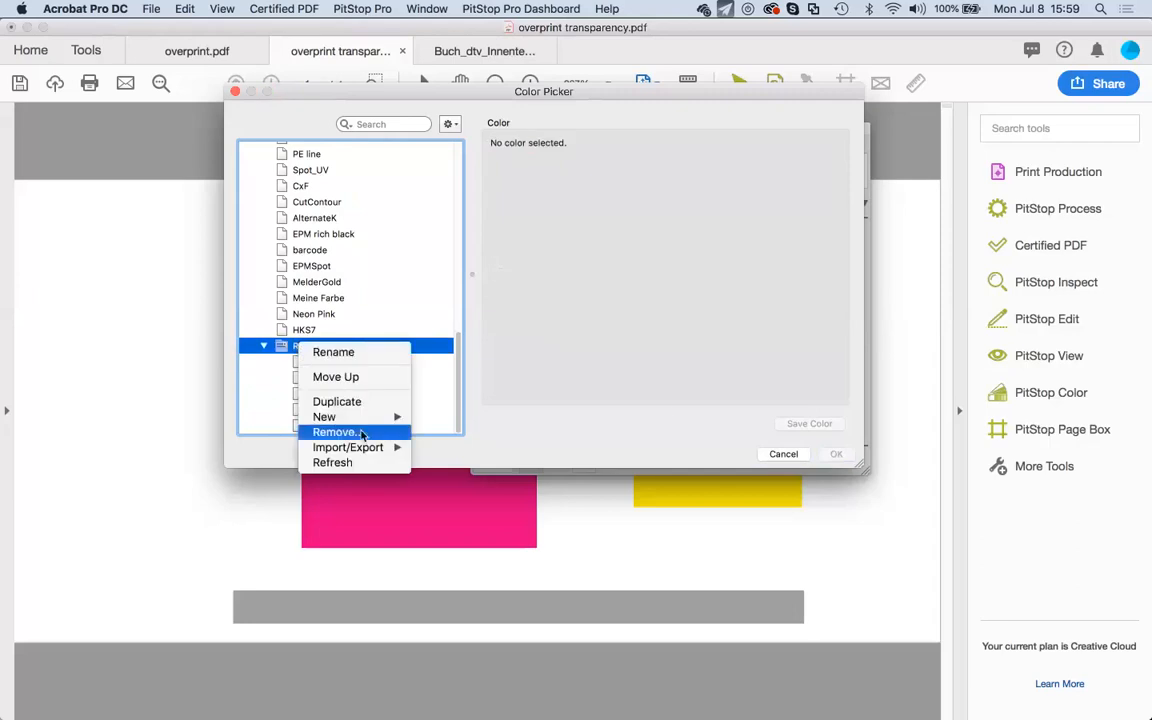
pyautogui.click(362, 433)
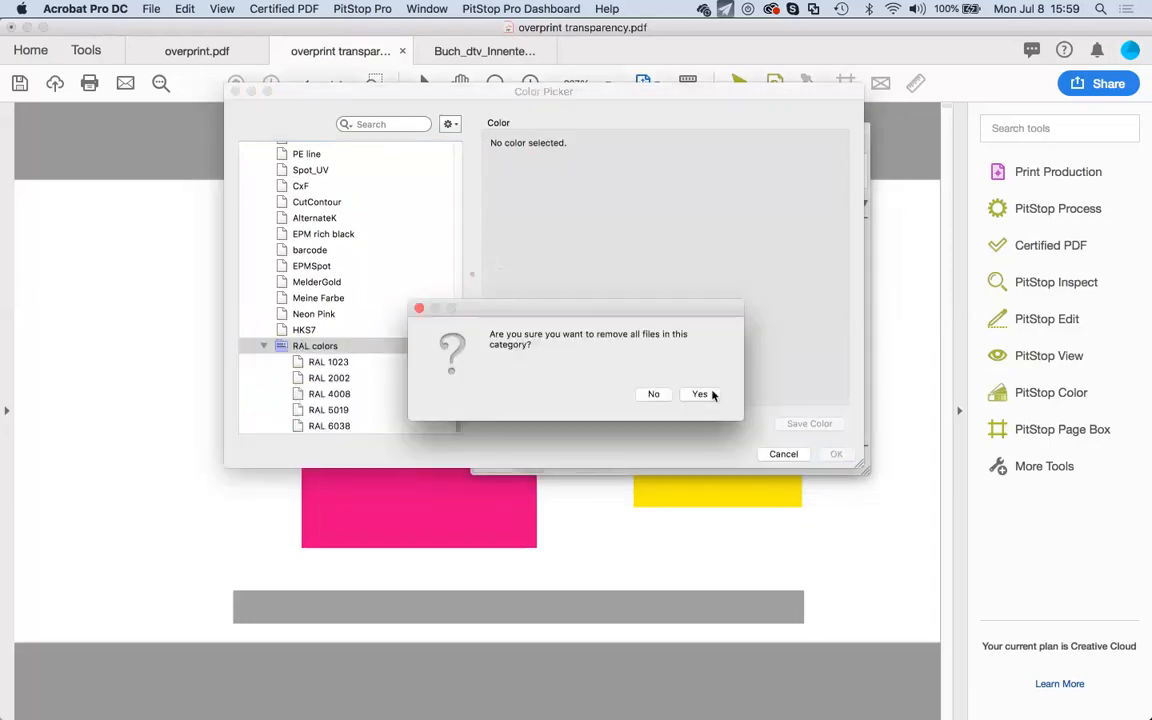
pyautogui.click(700, 394)
# Start importing colours into the Local library from the 07 PitStop Workshop folder.
pyautogui.scroll(5, 300, 365)
pyautogui.click(287, 326)
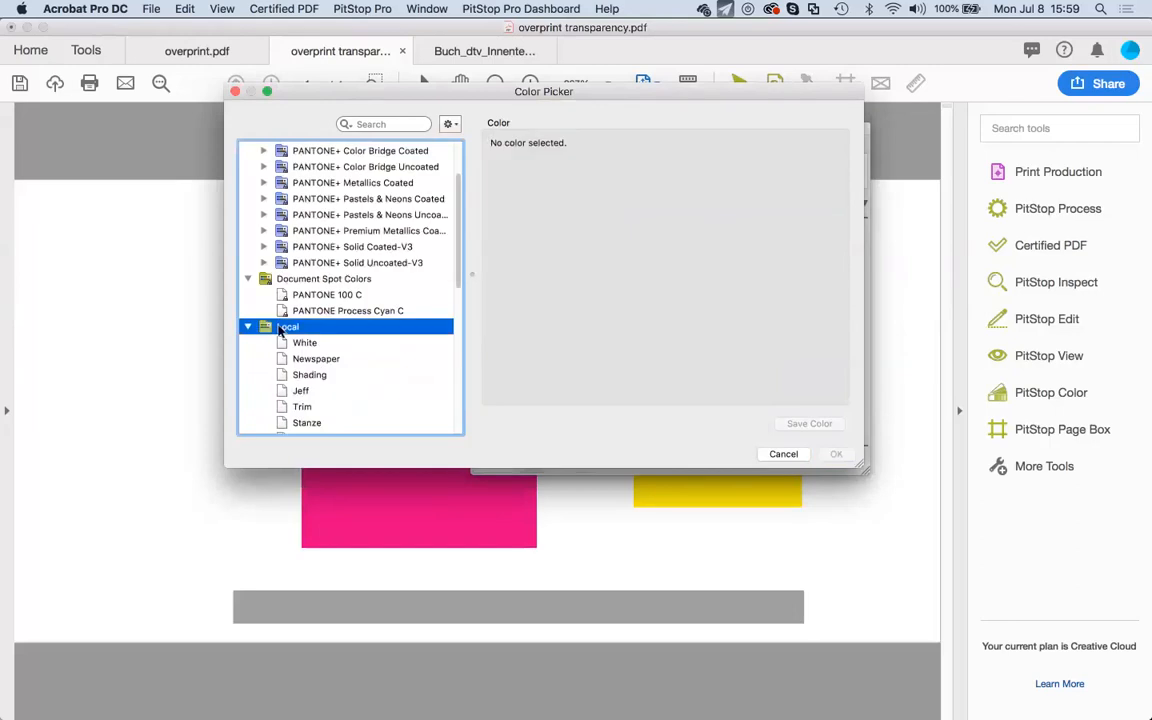
pyautogui.rightClick(284, 327)
pyautogui.moveTo(379, 355)
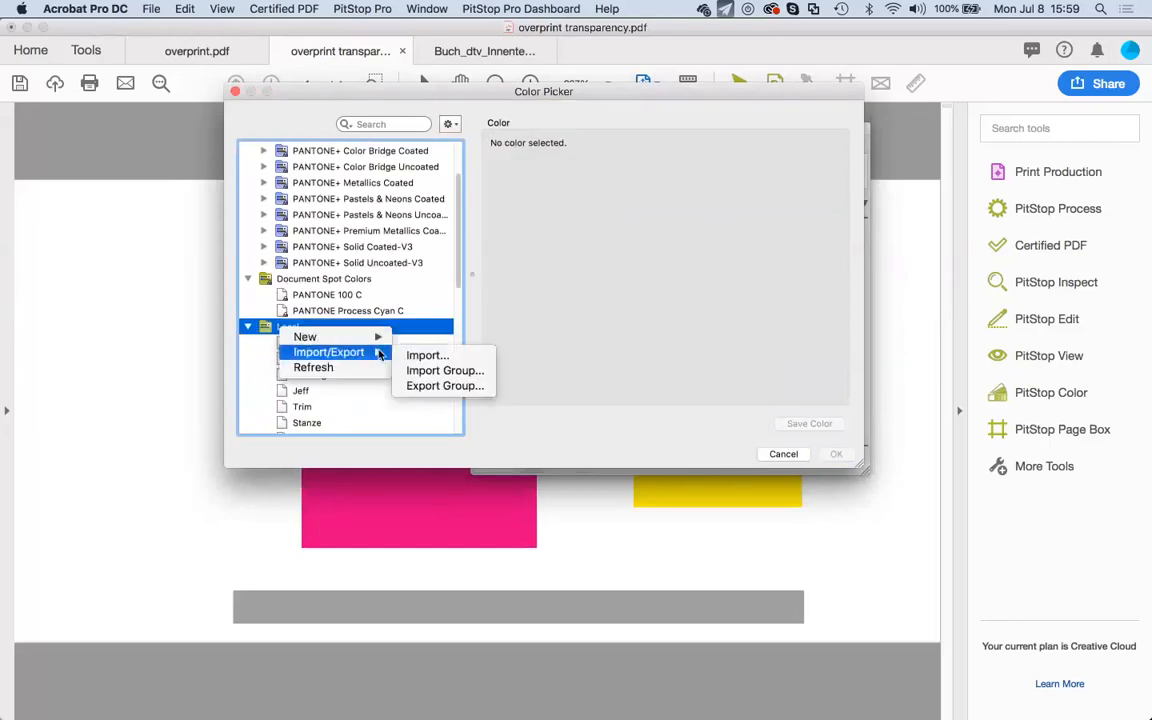
pyautogui.click(714, 266)
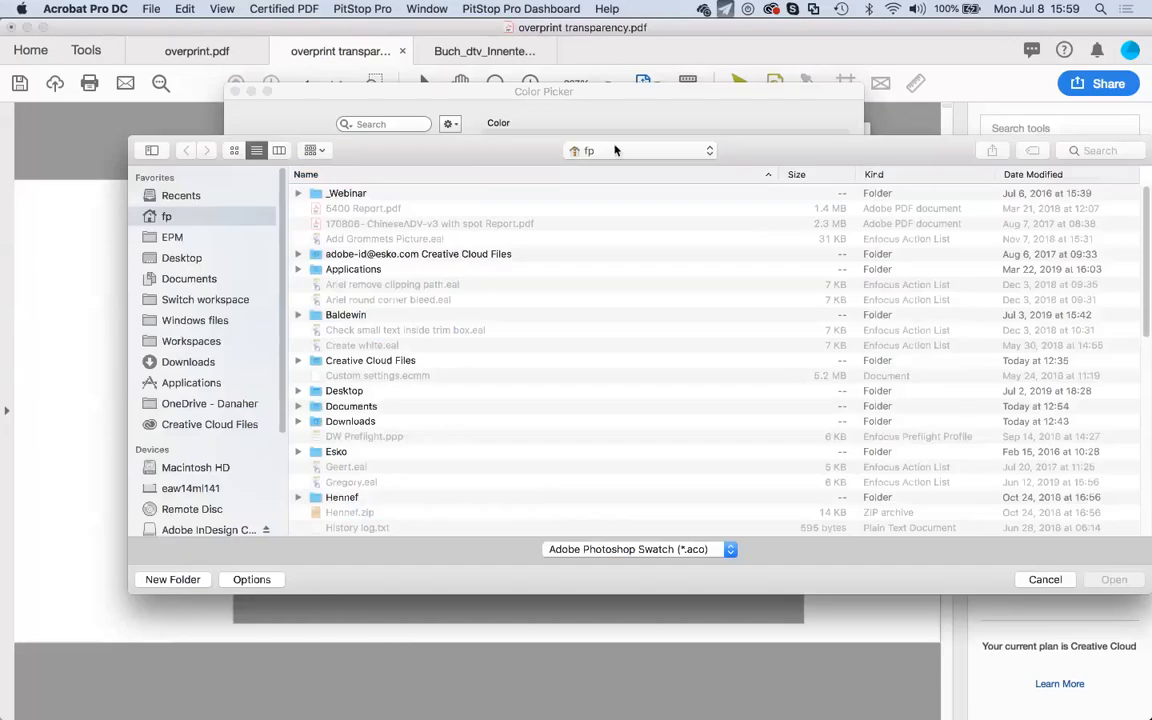
pyautogui.click(615, 150)
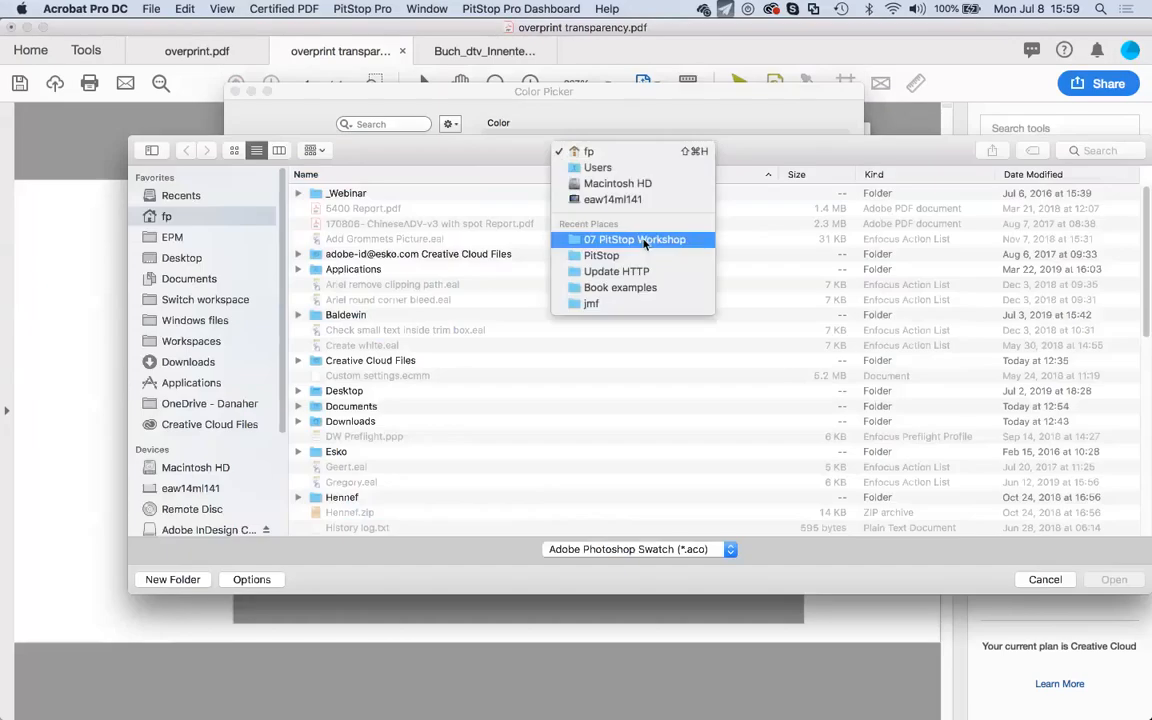
pyautogui.click(628, 241)
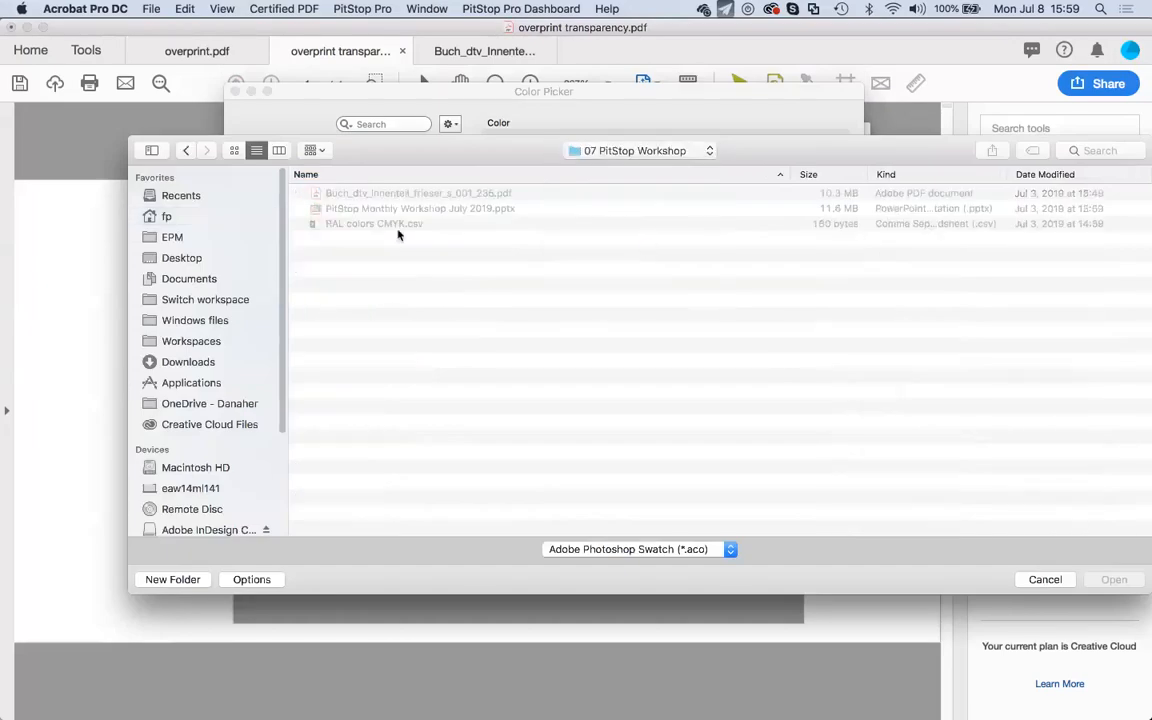
# Import RAL colors CMYK.csv as a CSV file after previewing its contents.
pyautogui.click(640, 549)
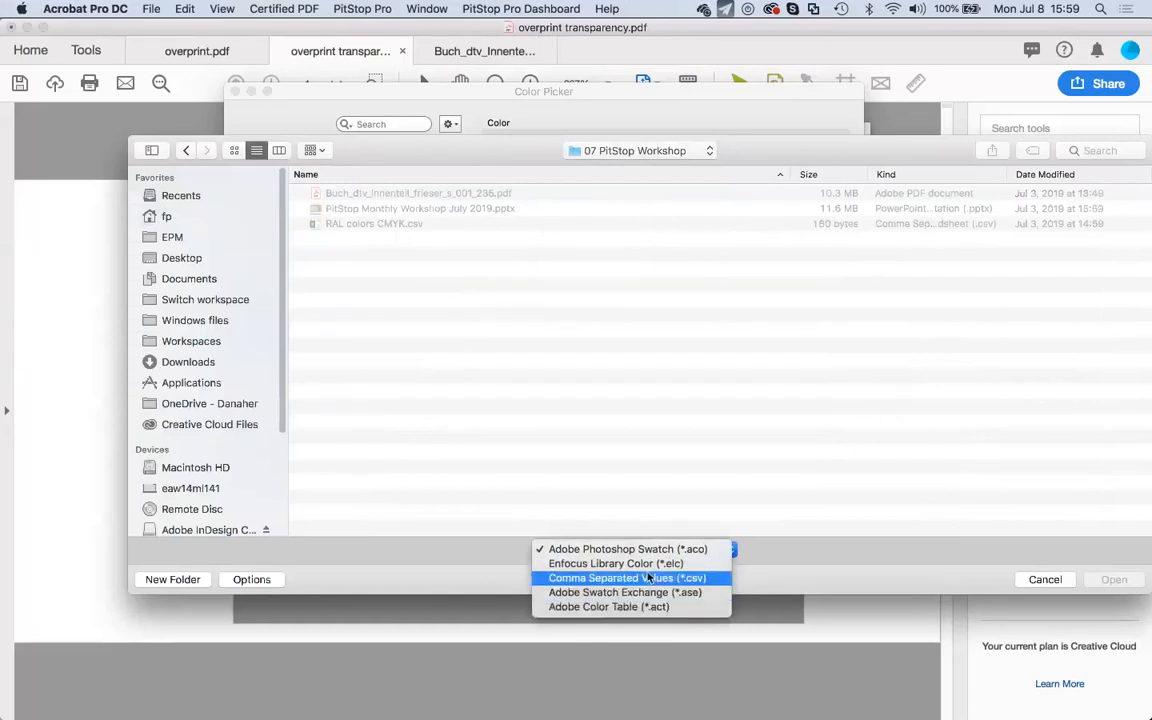
pyautogui.click(650, 580)
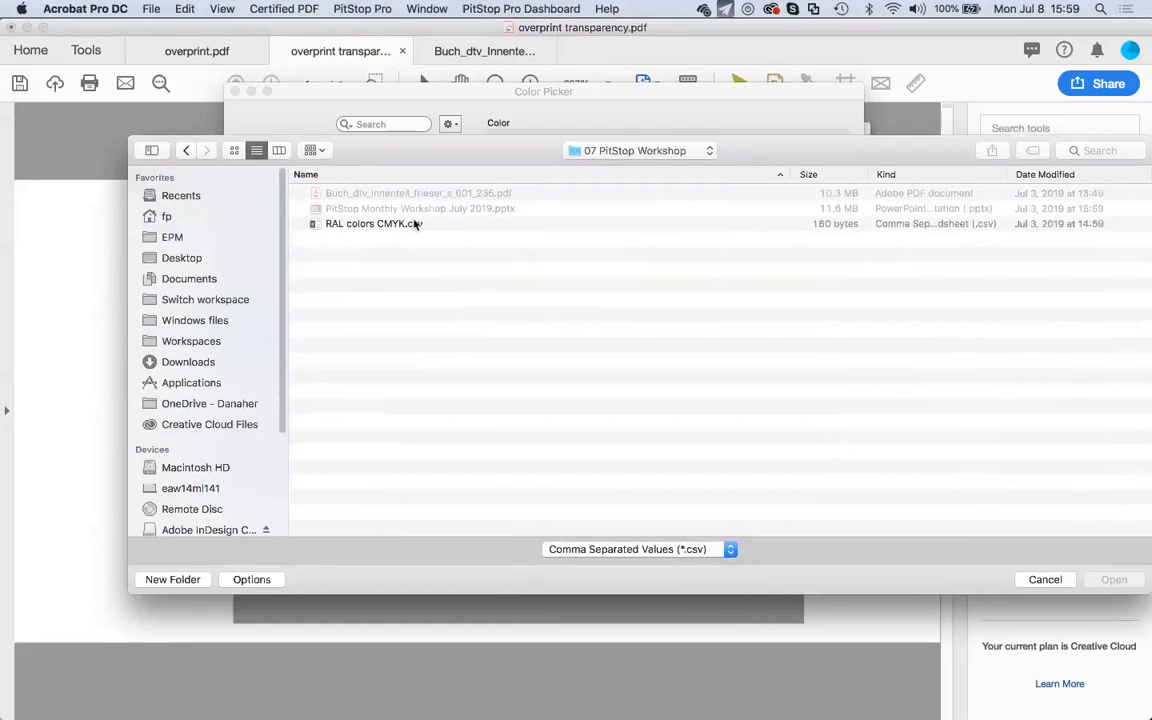
pyautogui.click(415, 224)
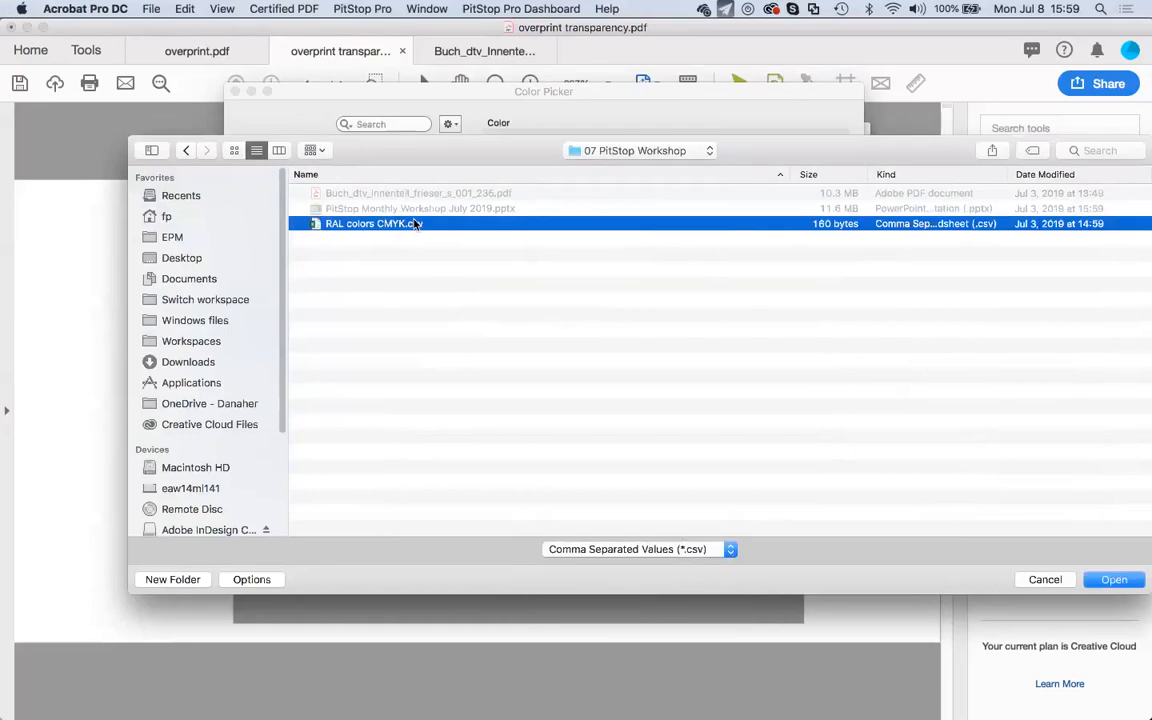
pyautogui.press('space')
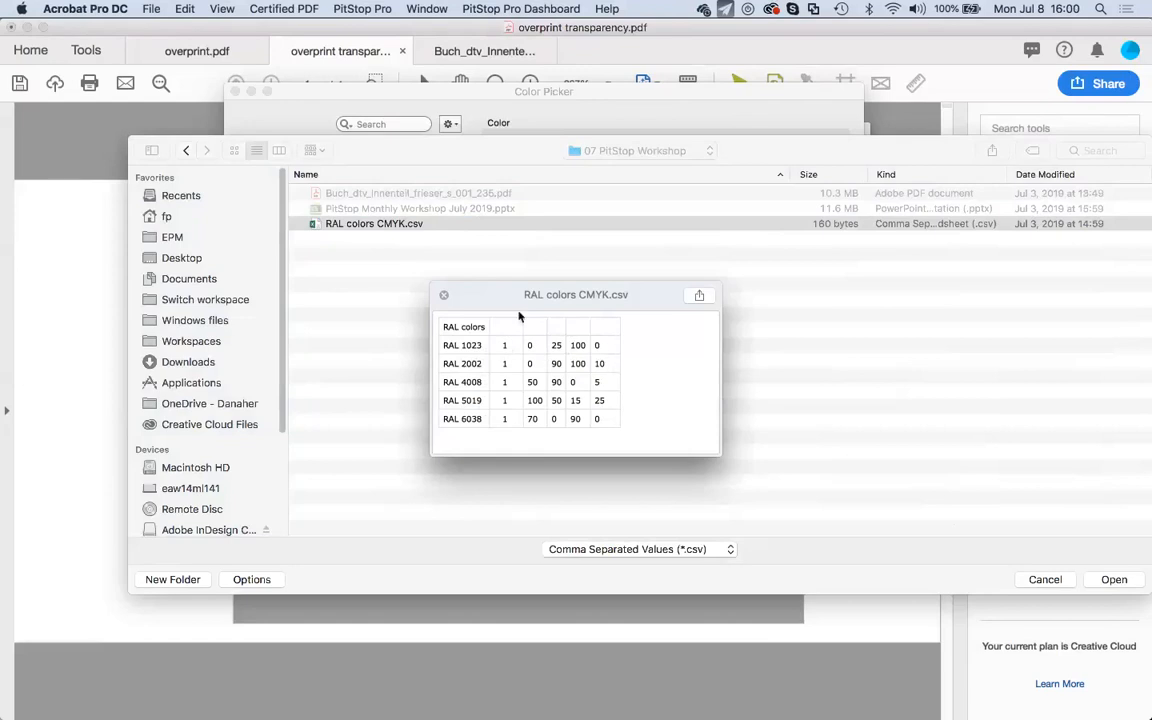
pyautogui.click(444, 296)
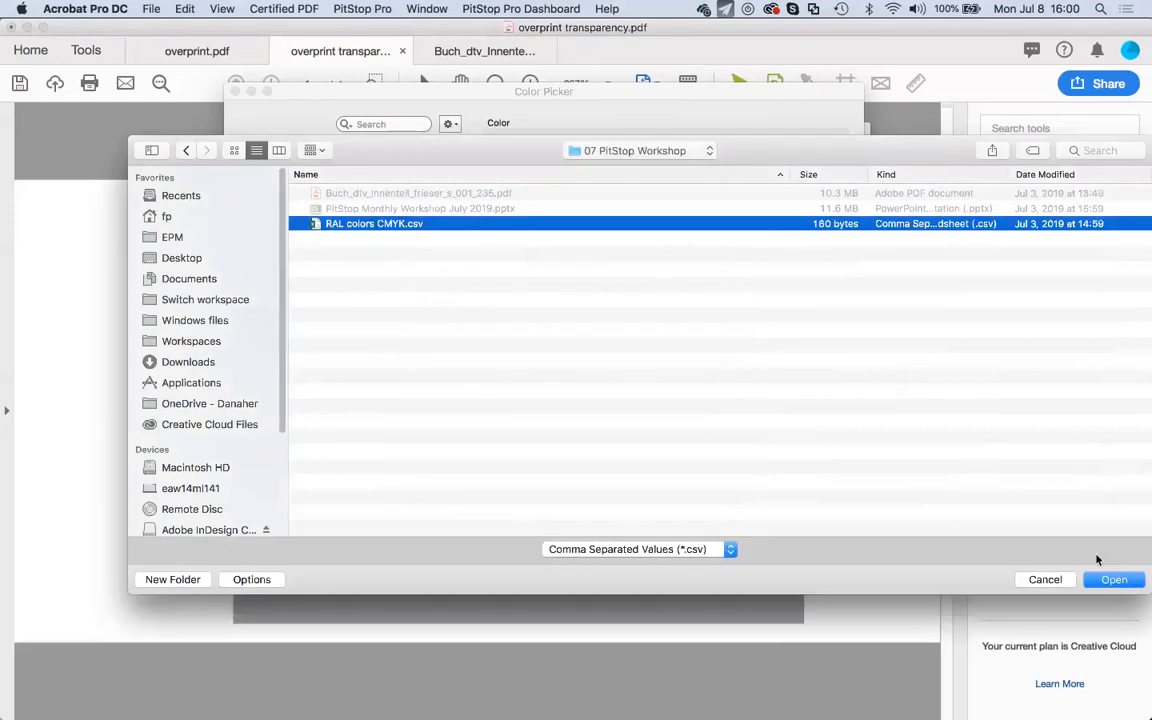
pyautogui.click(1107, 577)
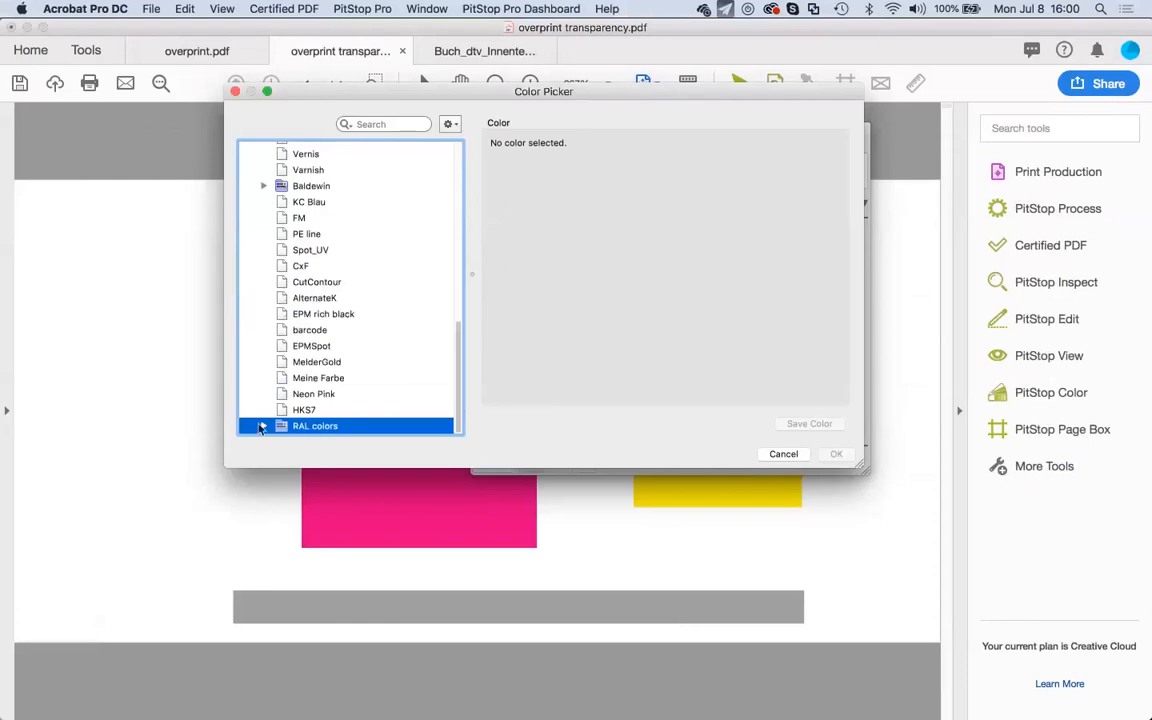
# Fill the yellow rectangle with RAL 1023, then close the Enfocus Inspector and deselect the orange rectangle.
pyautogui.click(263, 425)
pyautogui.click(340, 361)
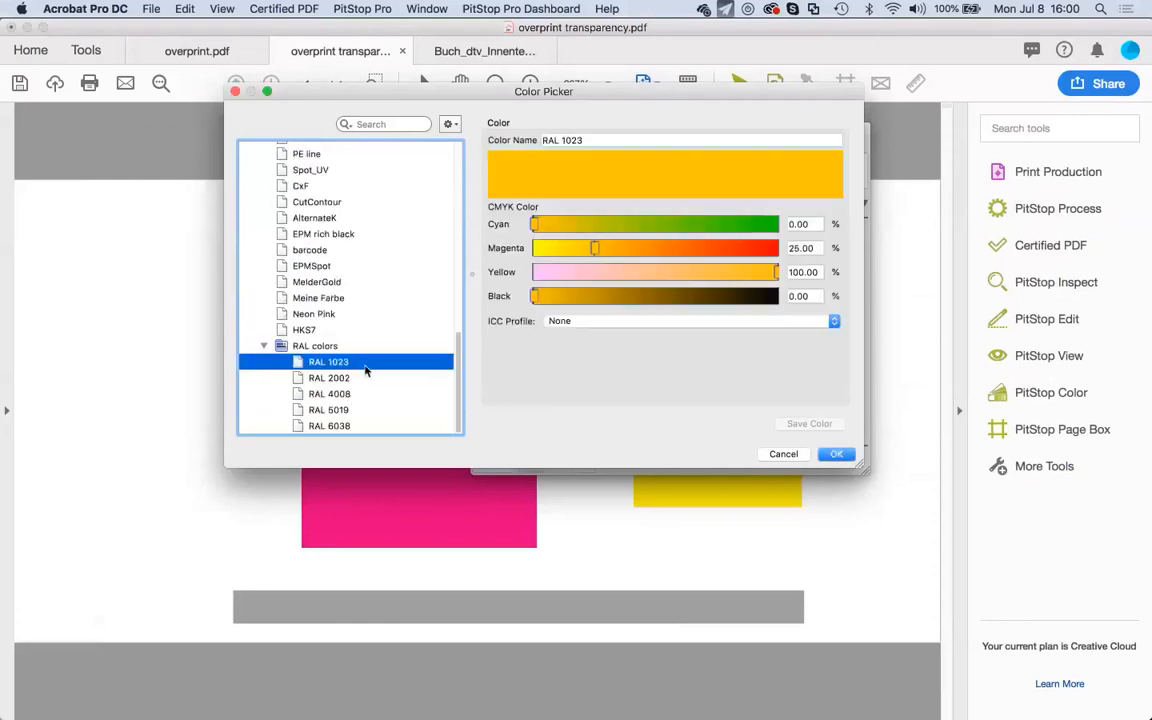
pyautogui.click(837, 455)
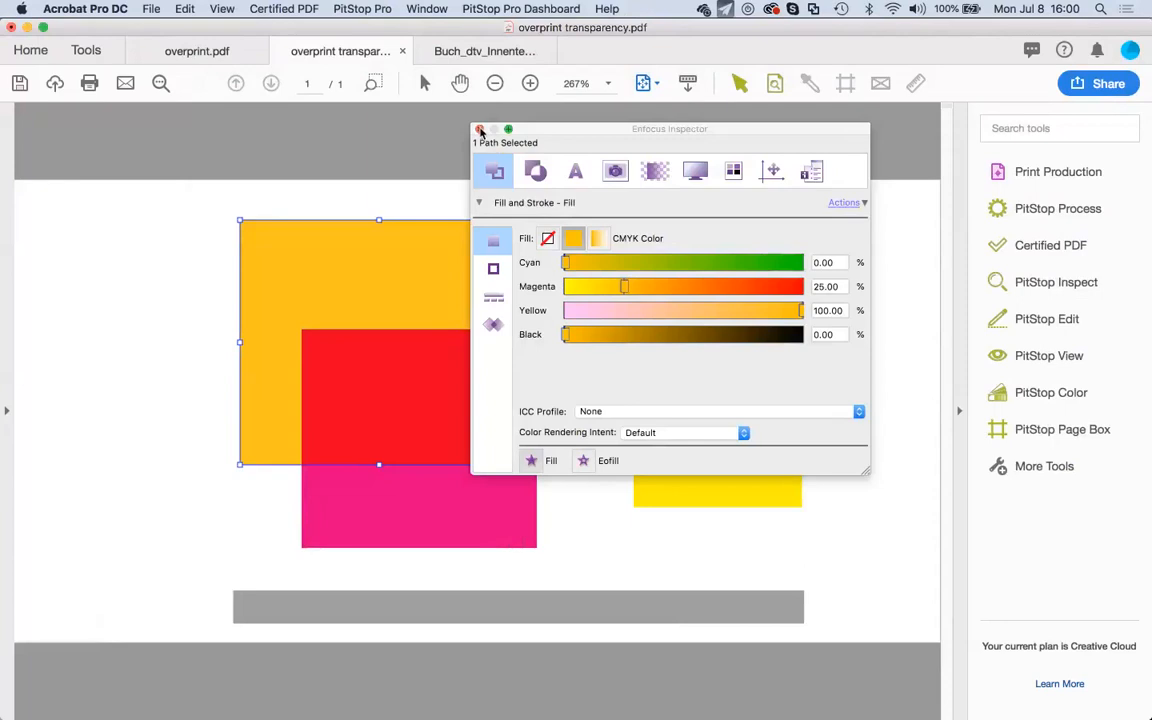
pyautogui.click(480, 130)
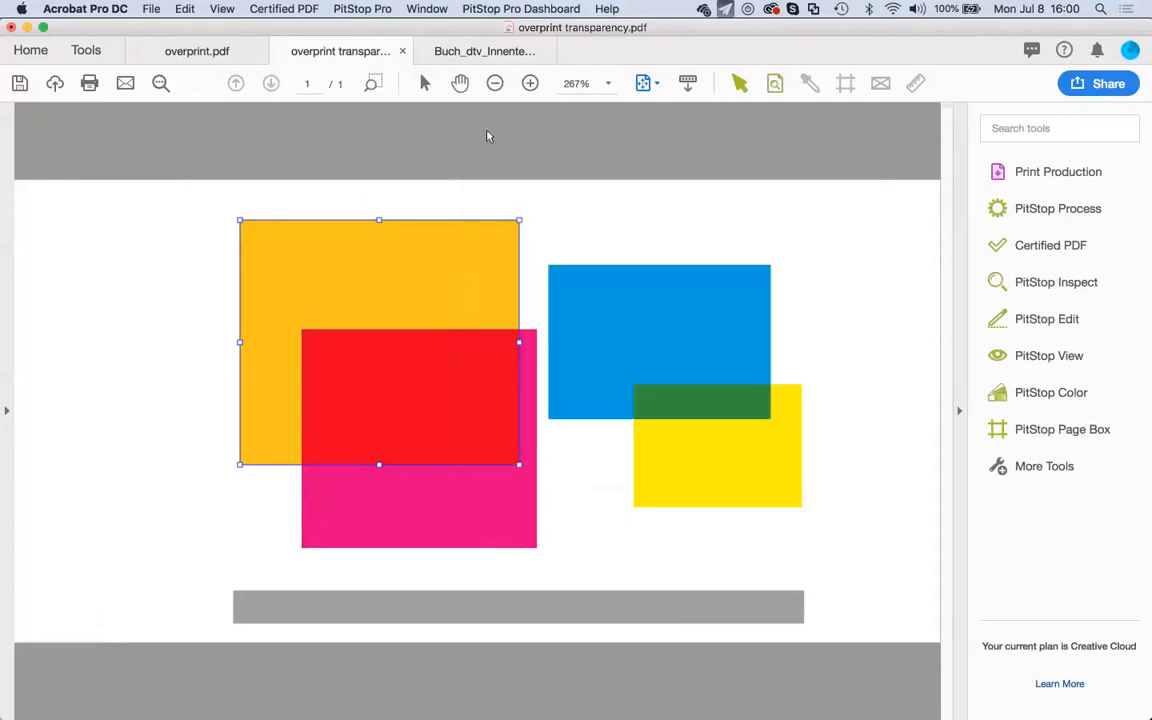
pyautogui.click(672, 238)
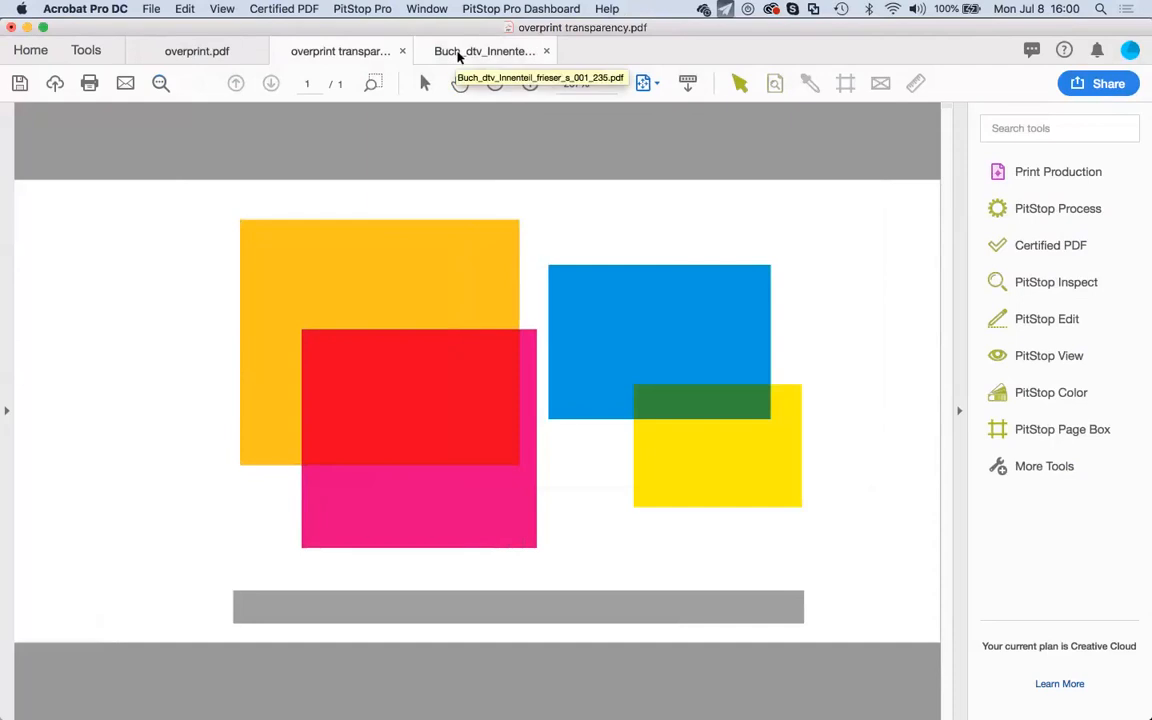
# Save a Reduced Size PDF copy of the Buch_dtv book as test.pdf, keeping existing compatibility.
pyautogui.click(457, 55)
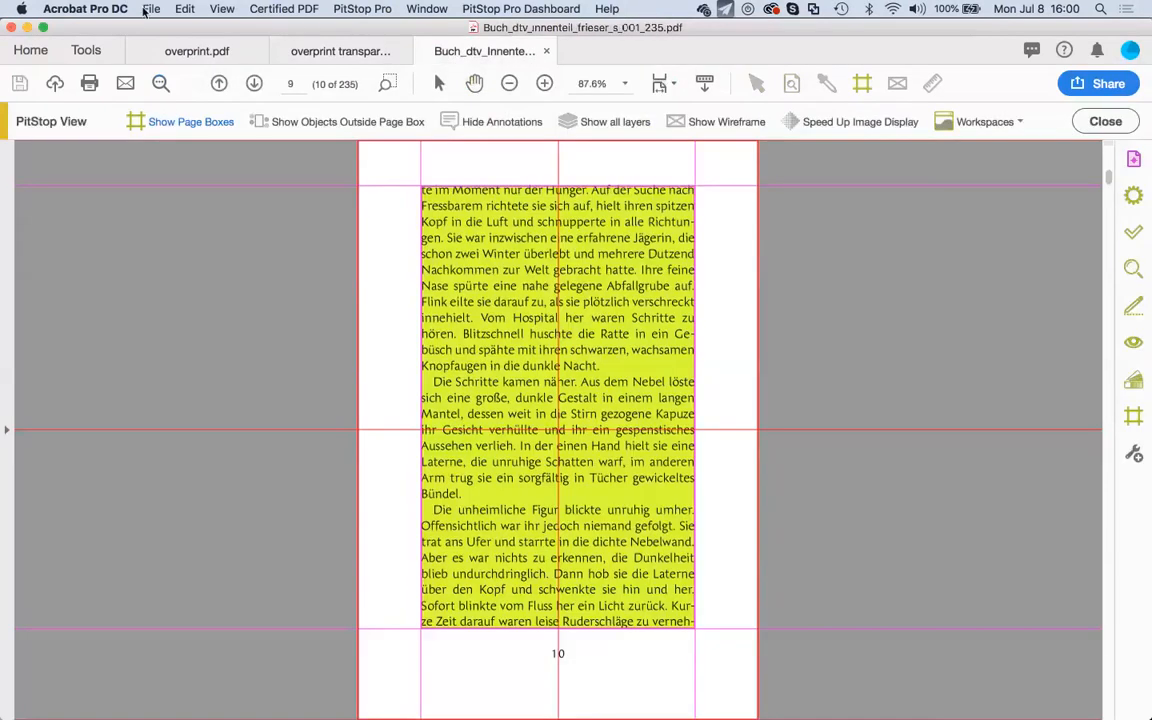
pyautogui.click(150, 9)
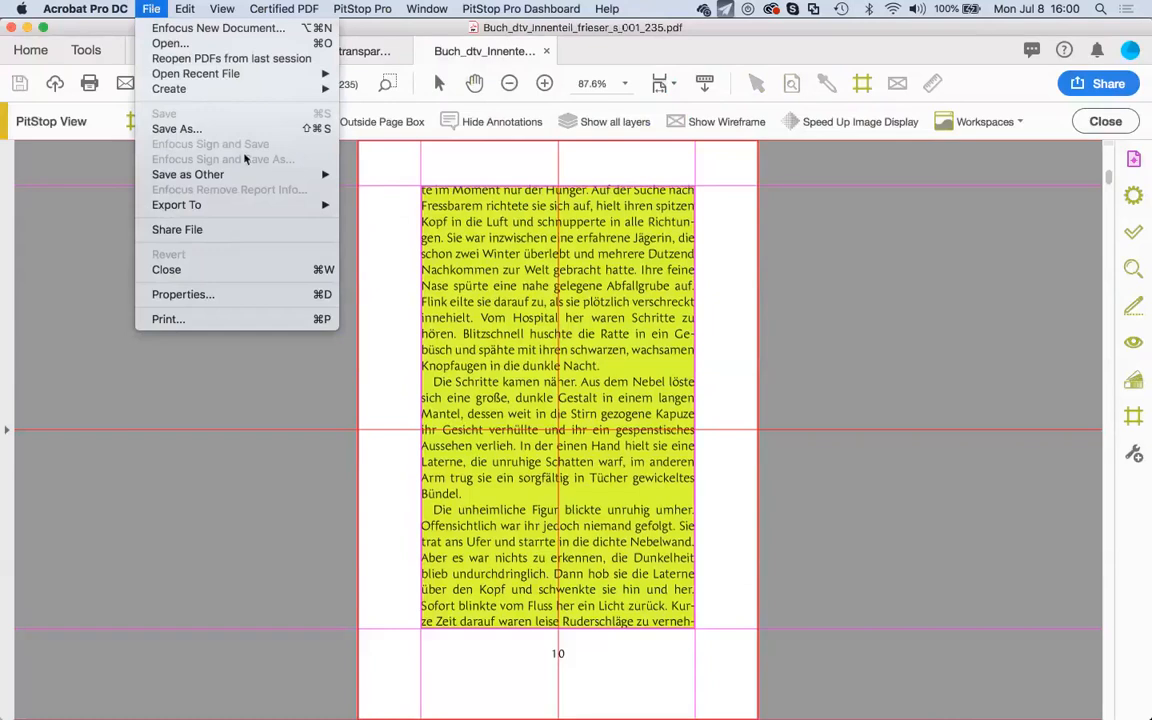
pyautogui.moveTo(320, 175)
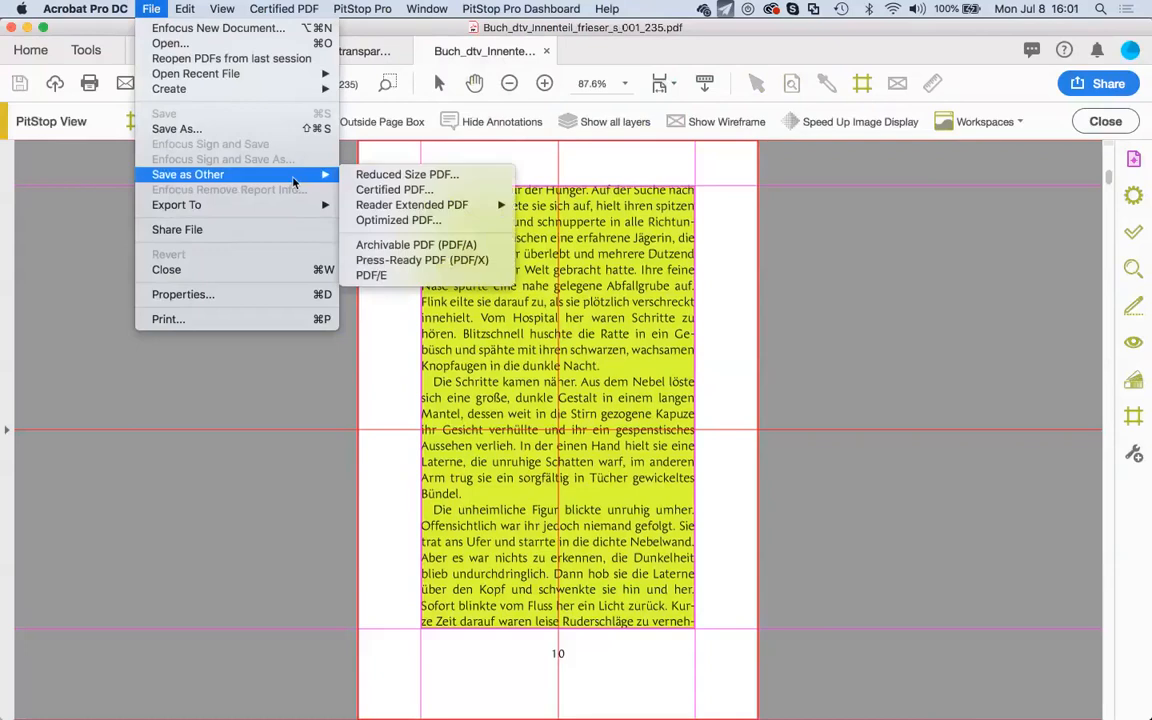
pyautogui.click(402, 180)
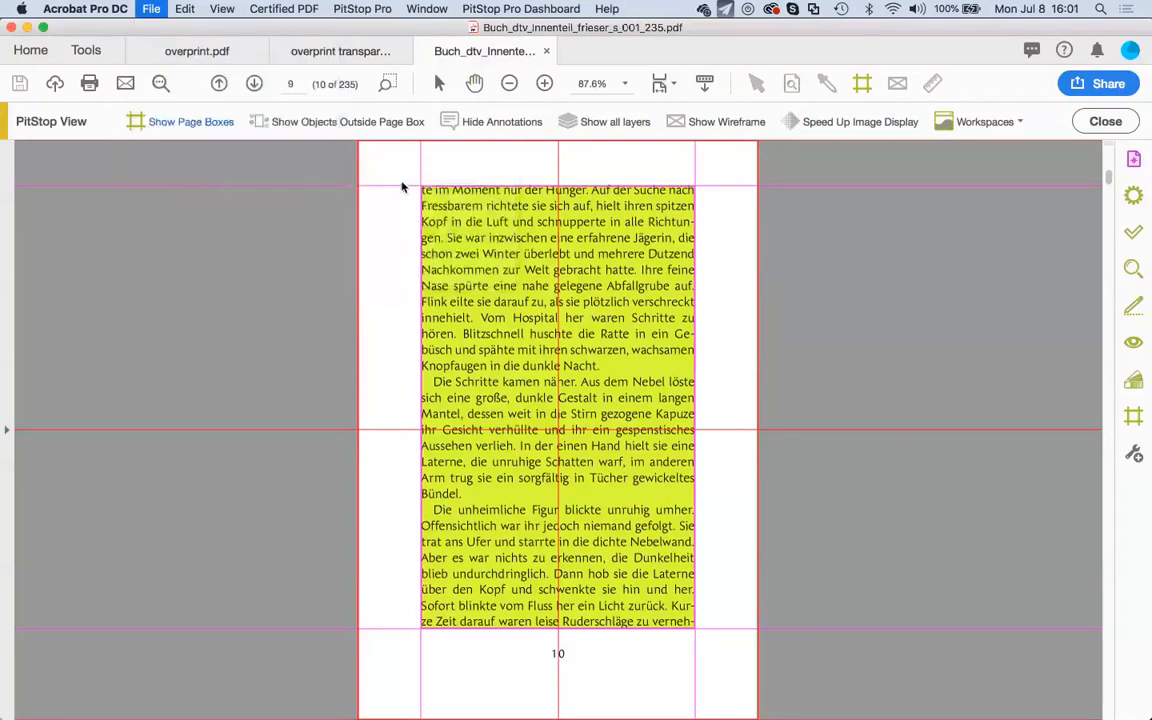
pyautogui.moveTo(610, 298); pyautogui.dragTo(522, 221)
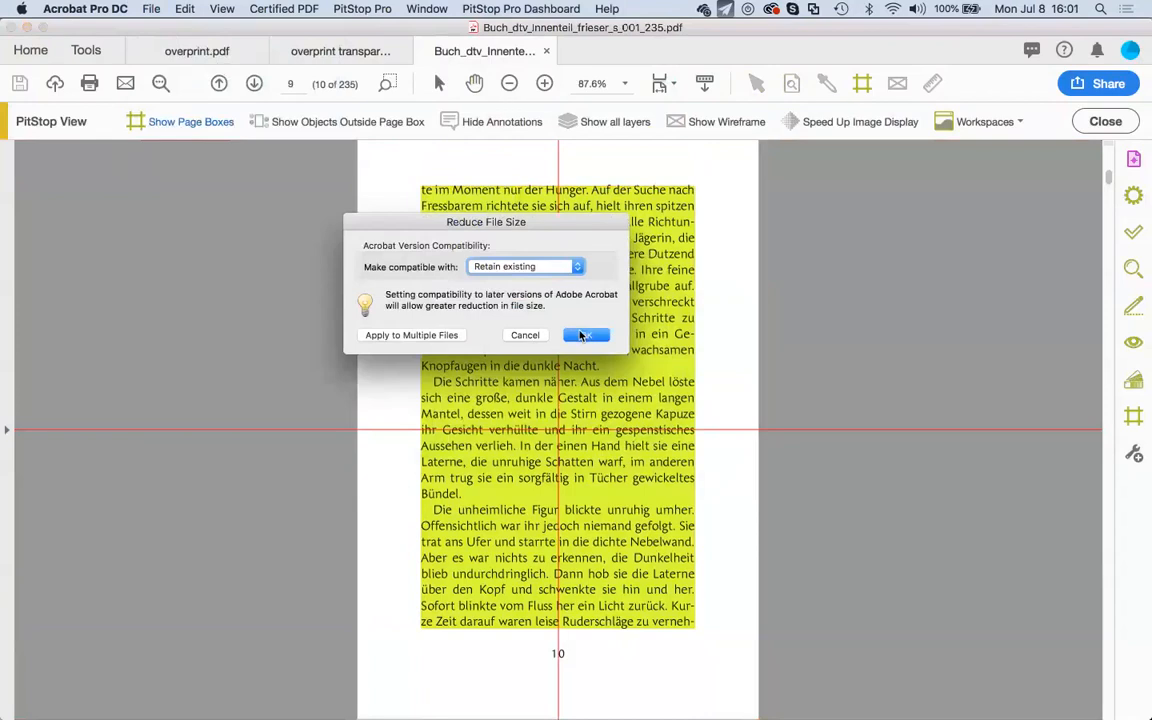
pyautogui.click(582, 335)
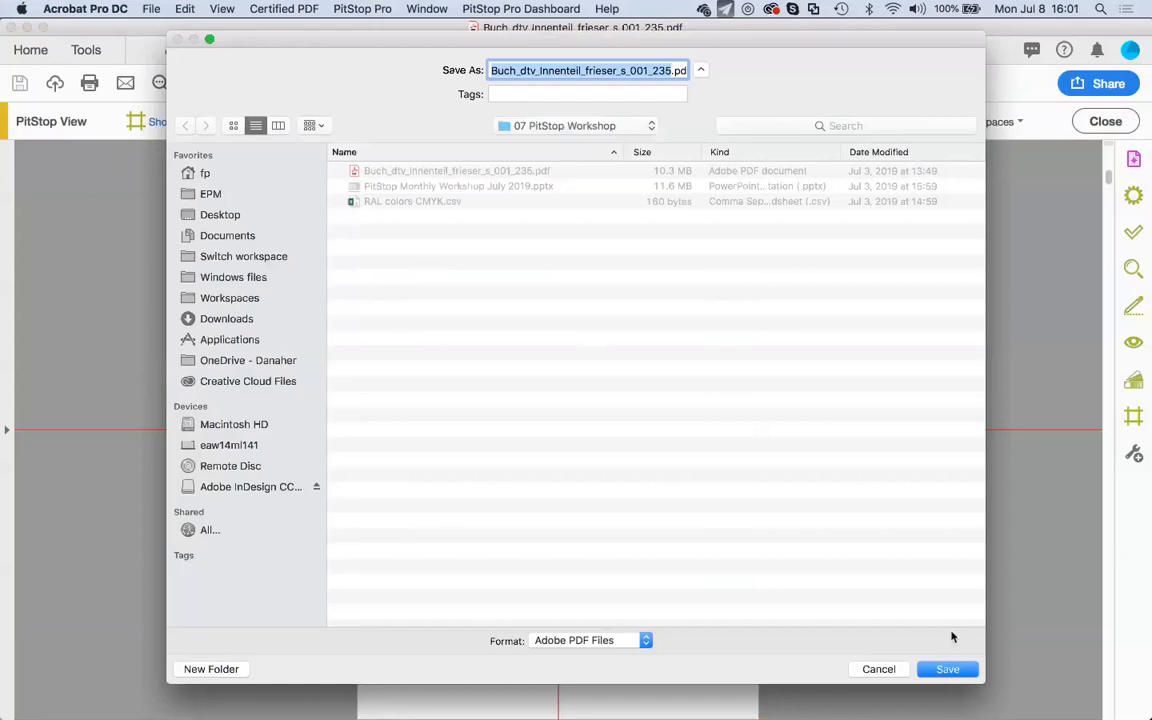
pyautogui.write('test.pdf')
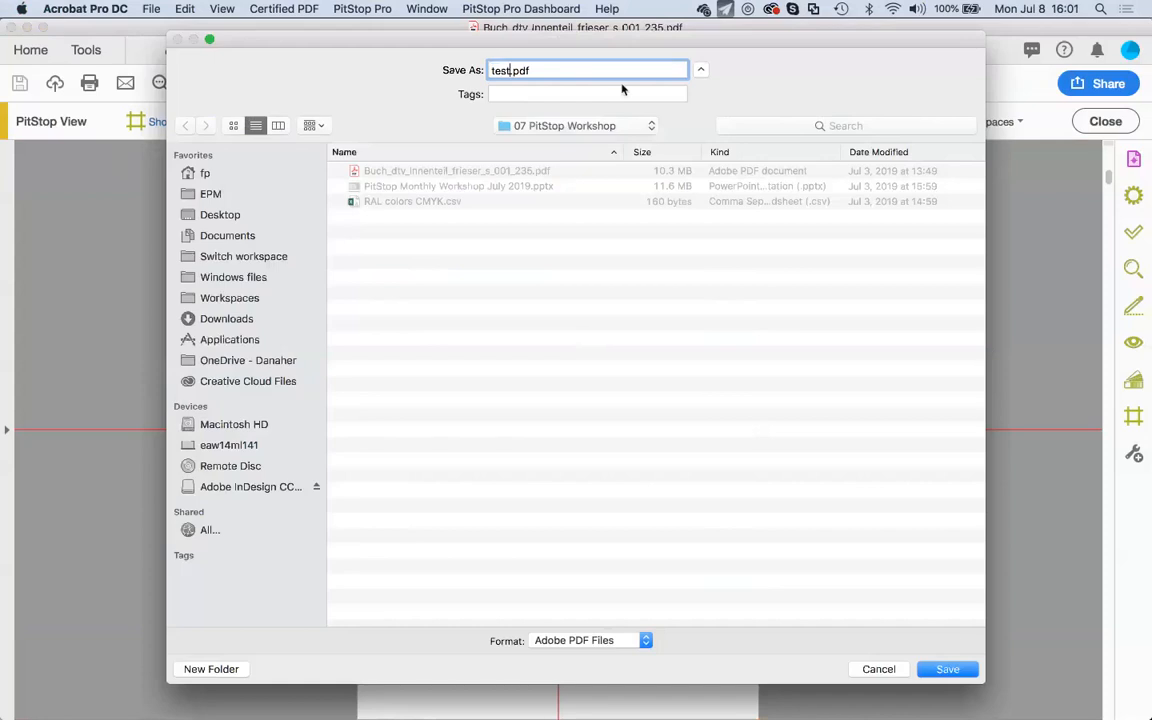
pyautogui.press('Return')
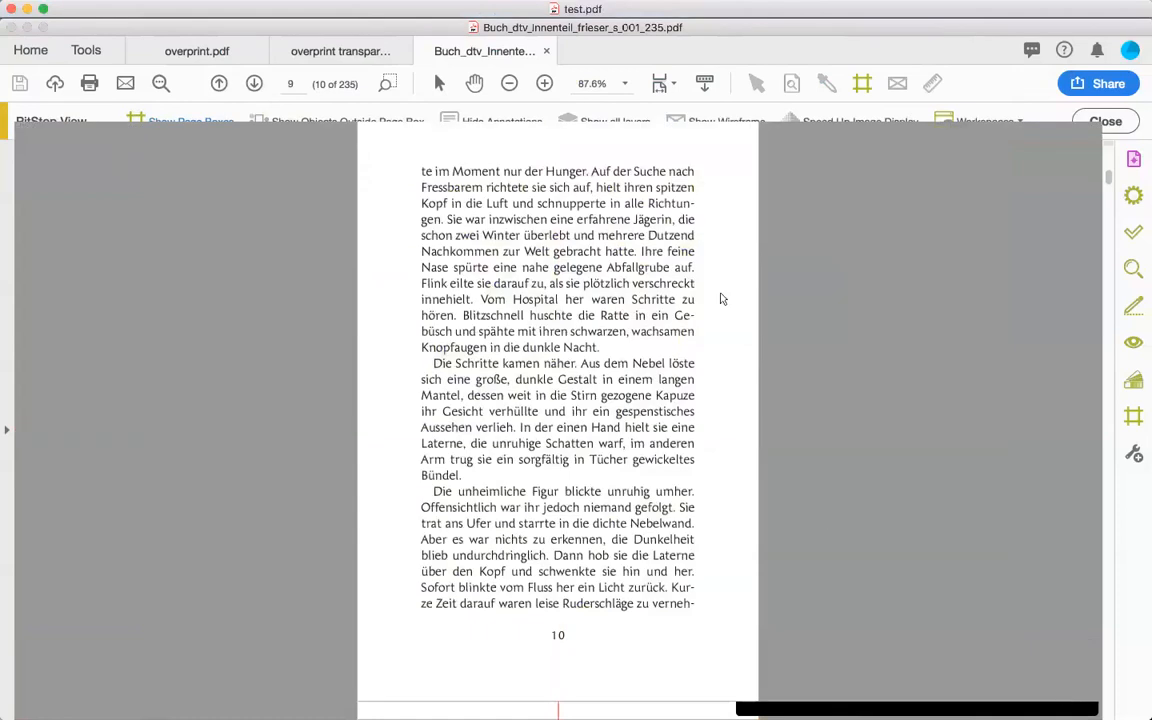
# Start a Save As of test.pdf into 07 PitStop Workshop with Adobe PDF Files, Optimized format.
pyautogui.click(160, 9)
pyautogui.click(295, 129)
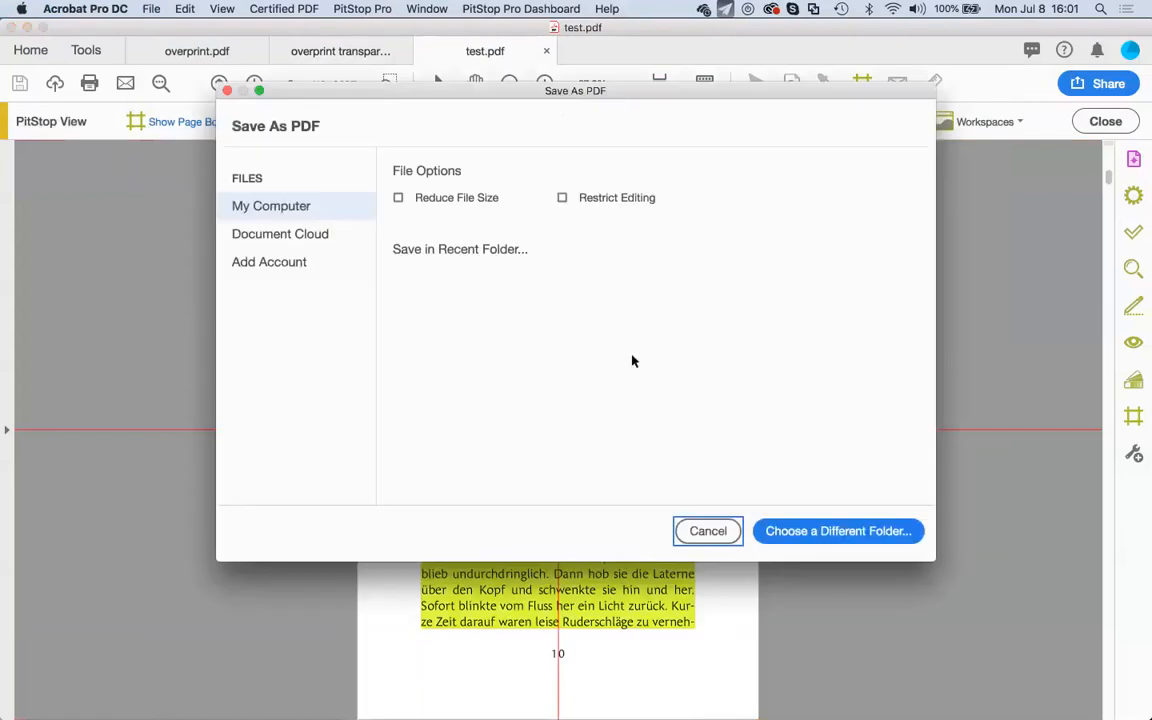
pyautogui.click(603, 317)
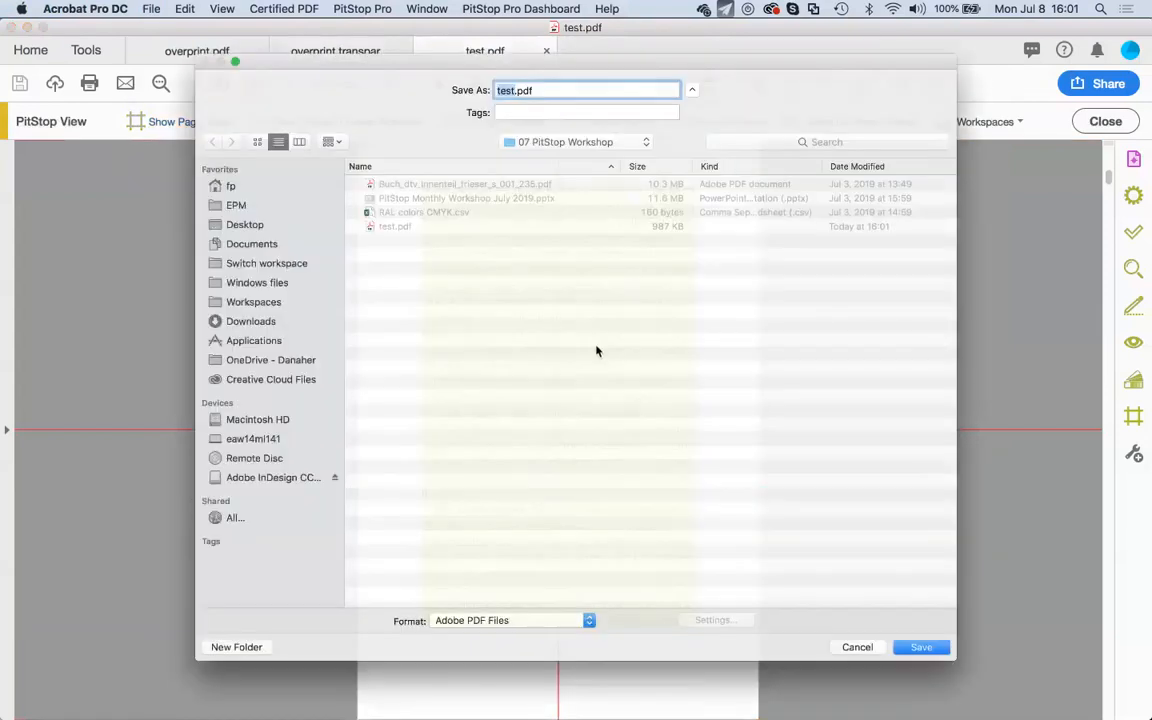
pyautogui.click(527, 640)
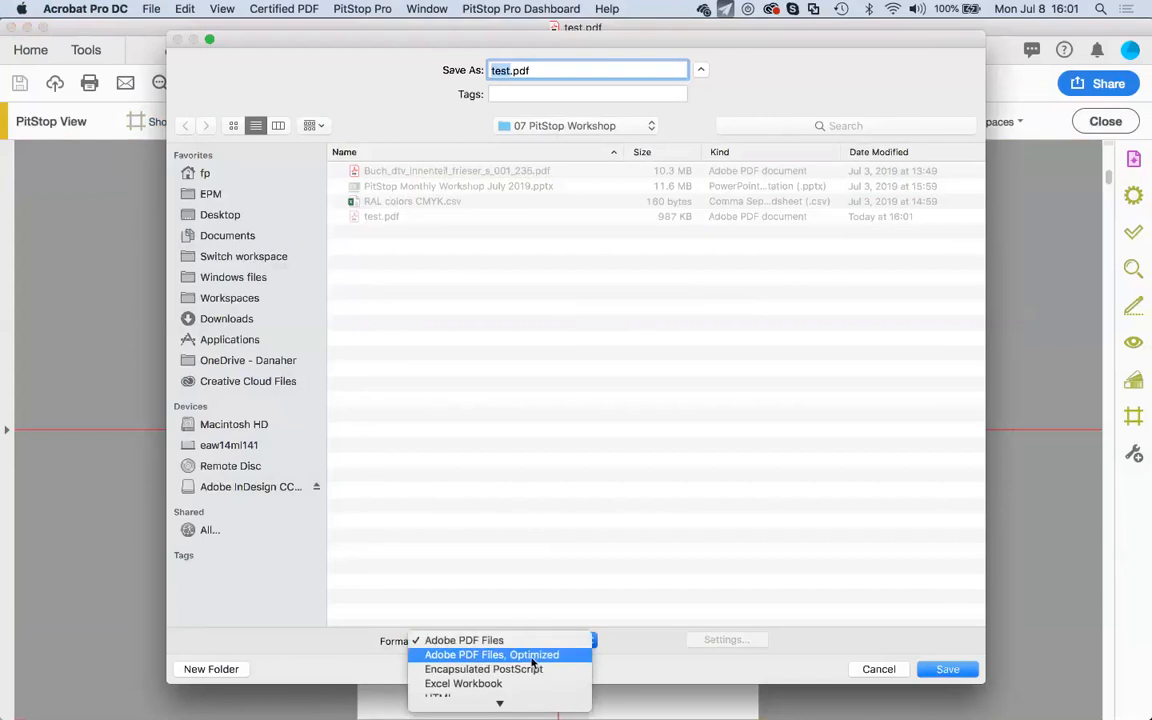
pyautogui.click(535, 656)
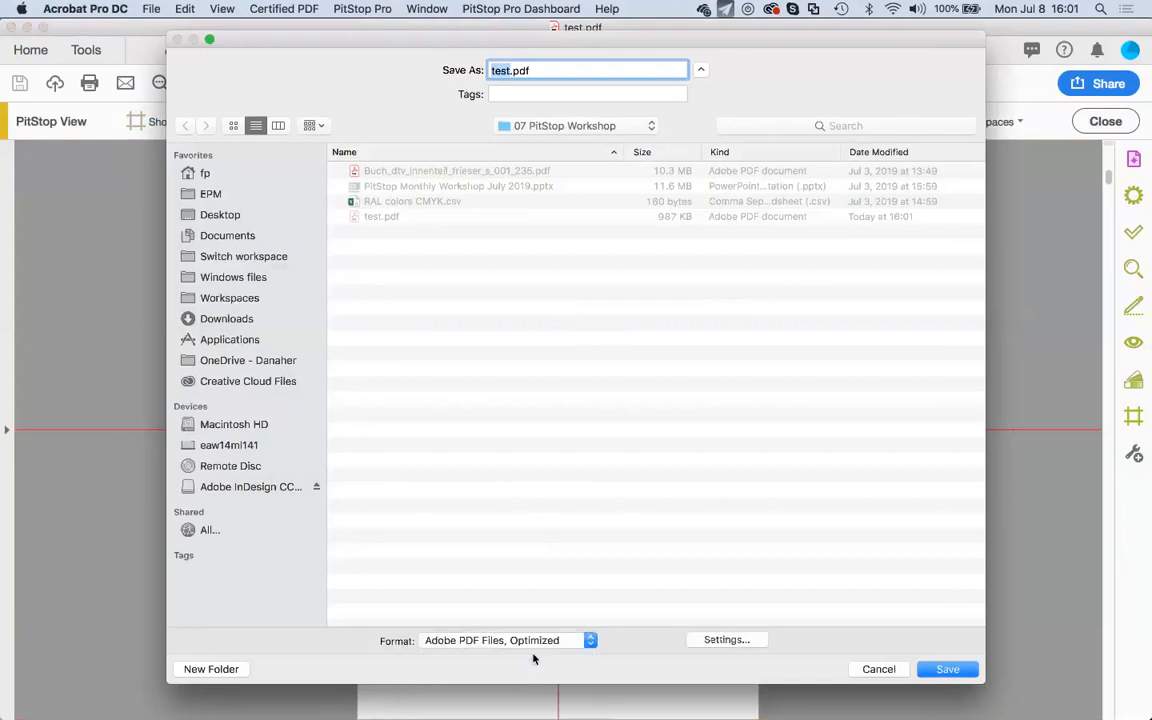
# Open the PDF Optimizer settings and audit space usage: 986,939 bytes, content streams 66.47%.
pyautogui.click(727, 641)
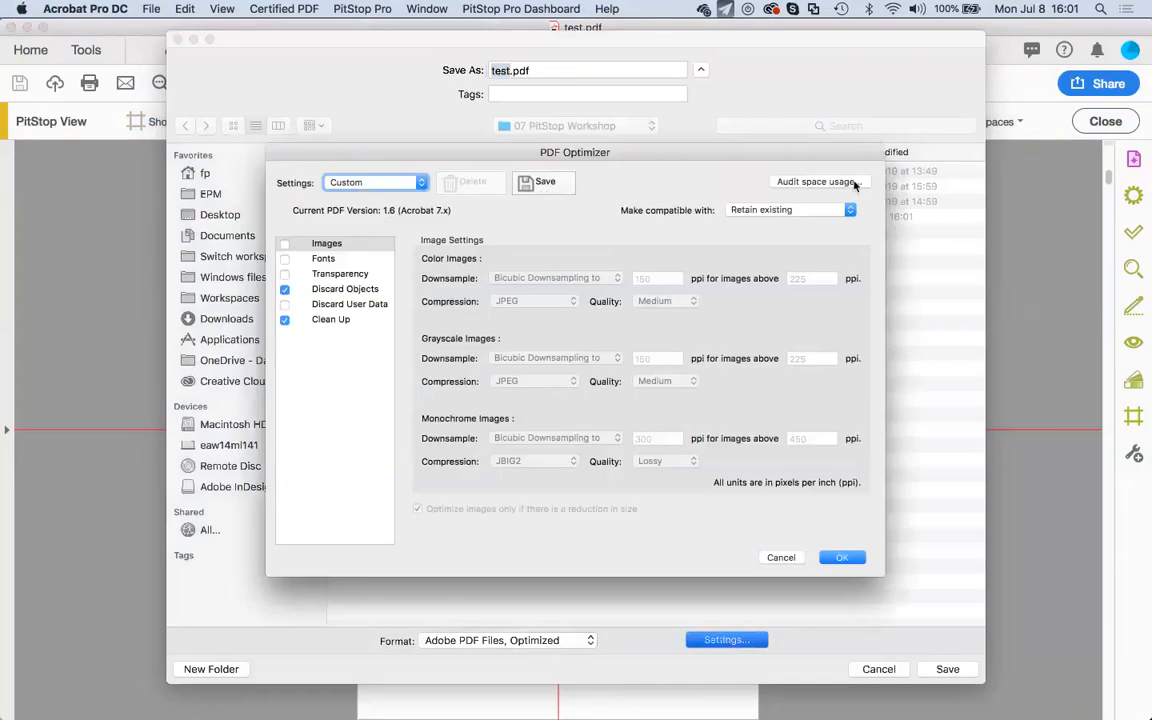
pyautogui.click(855, 184)
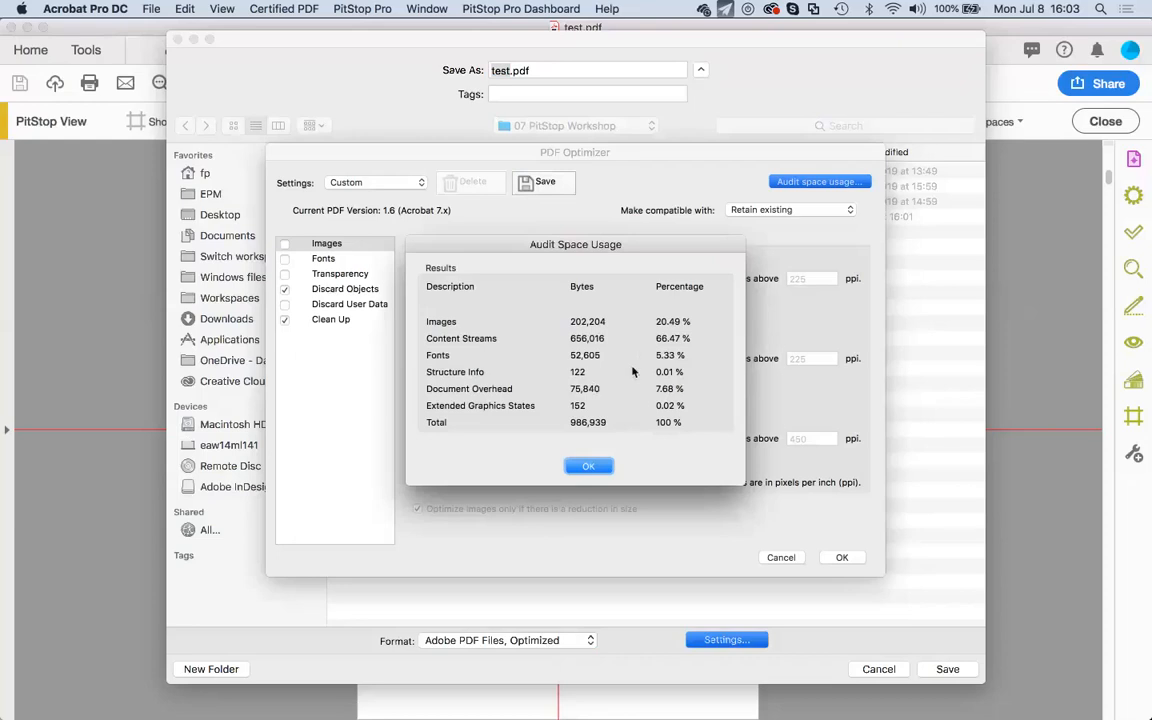
# Dismiss the audit report and PDF Optimizer, then cancel the Save As without saving.
pyautogui.click(594, 467)
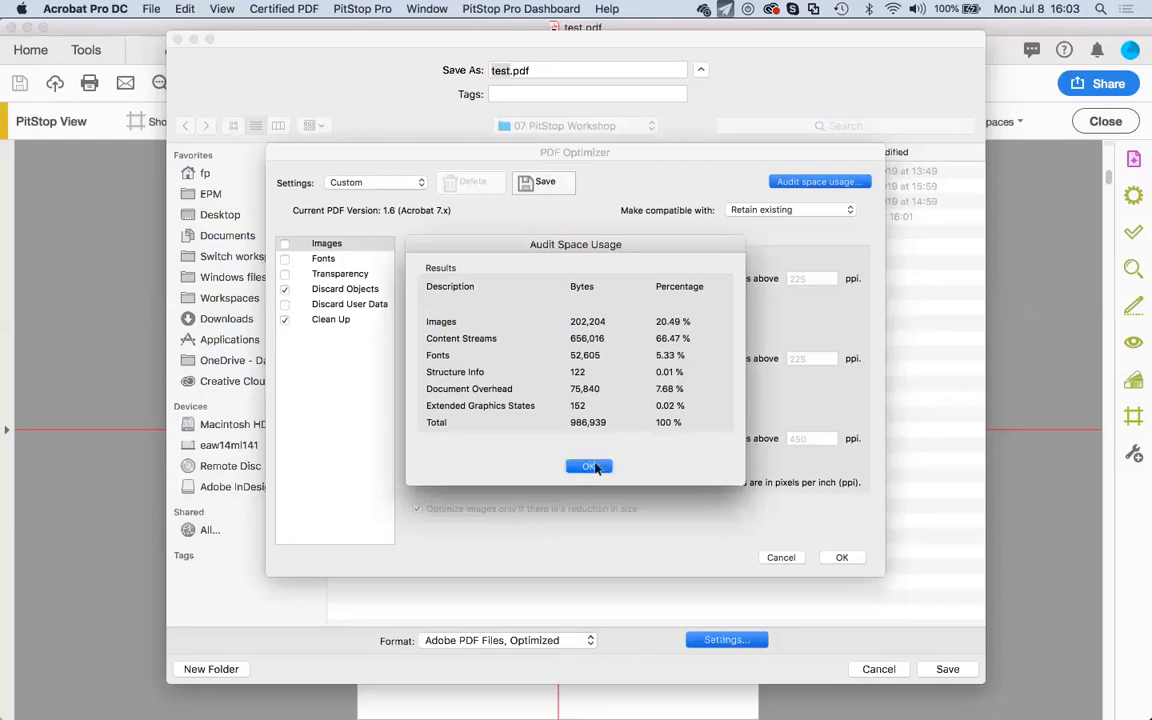
pyautogui.click(788, 559)
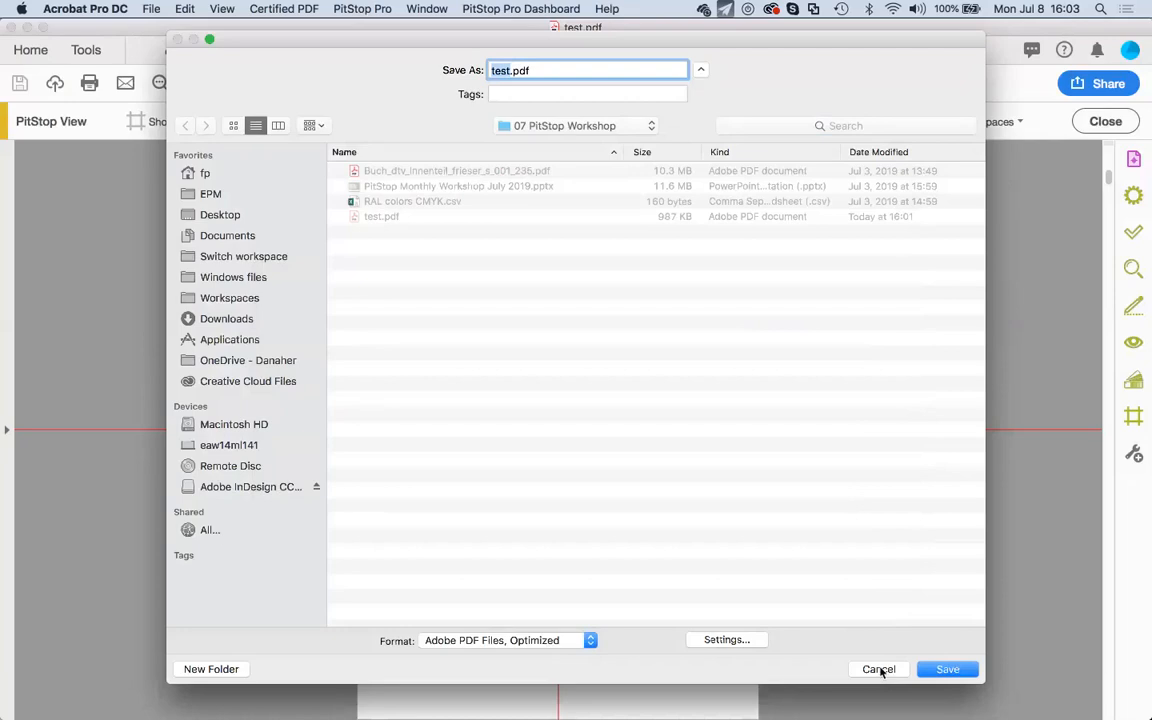
pyautogui.click(879, 670)
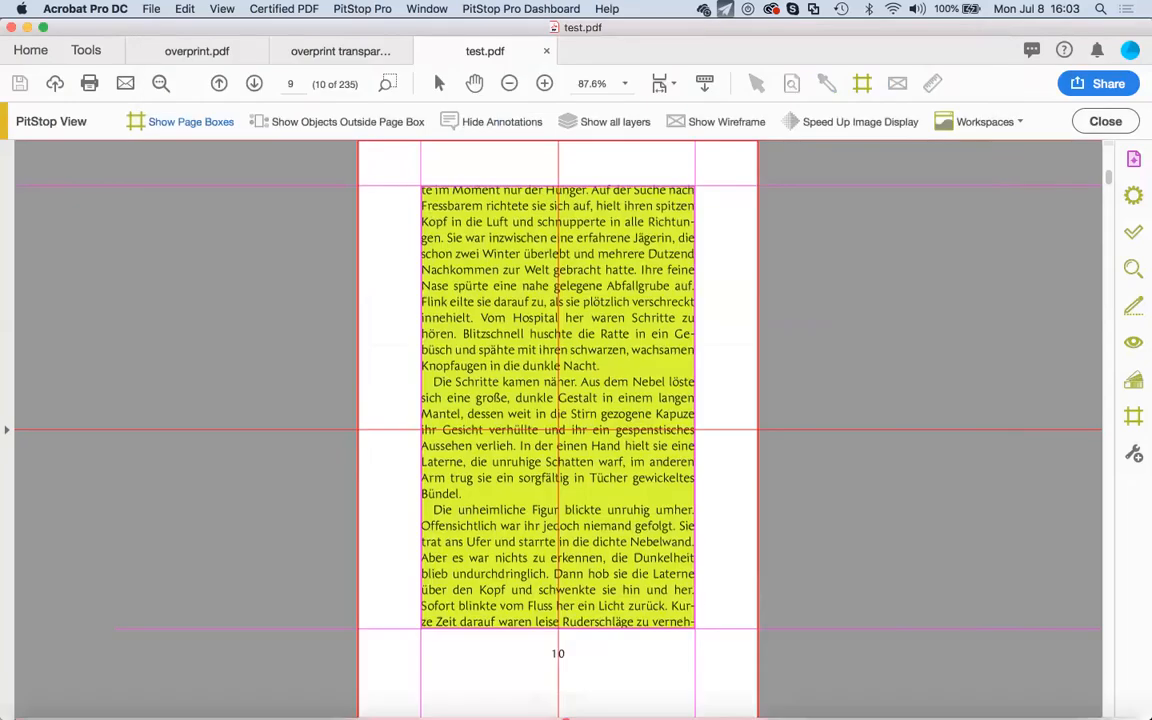
pyautogui.moveTo(565, 717)
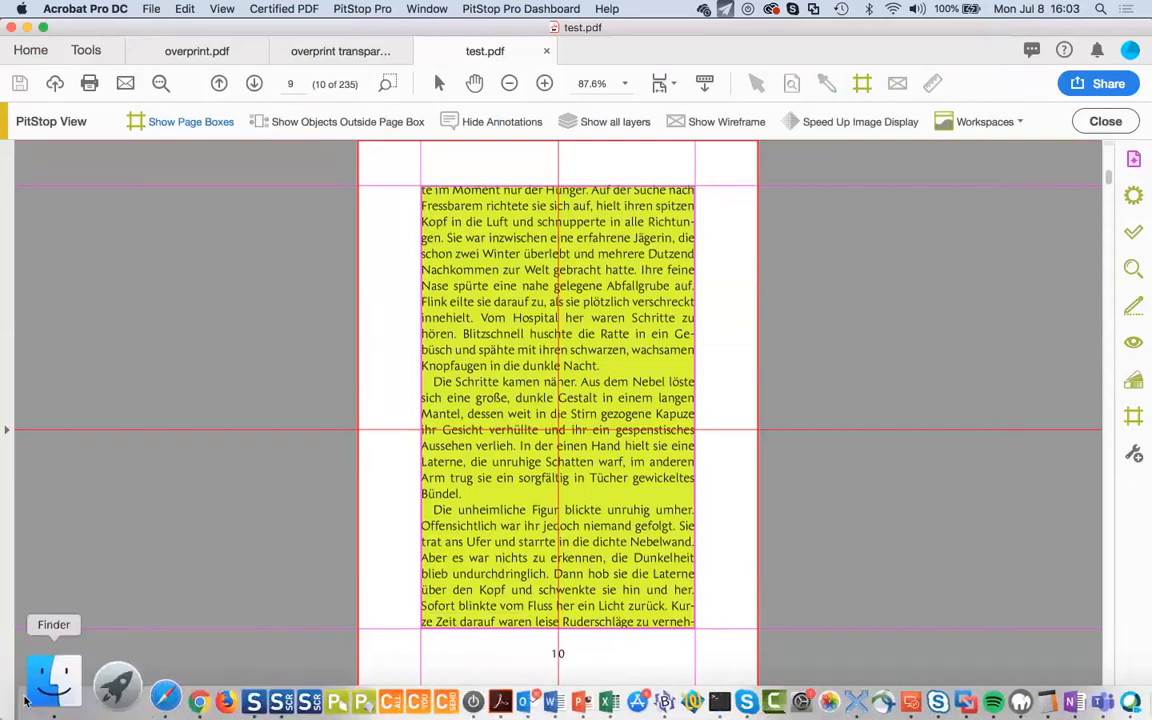
# Switch between Finder and Safari, ending on Finder's format specifications pdf folder.
pyautogui.click(35, 690)
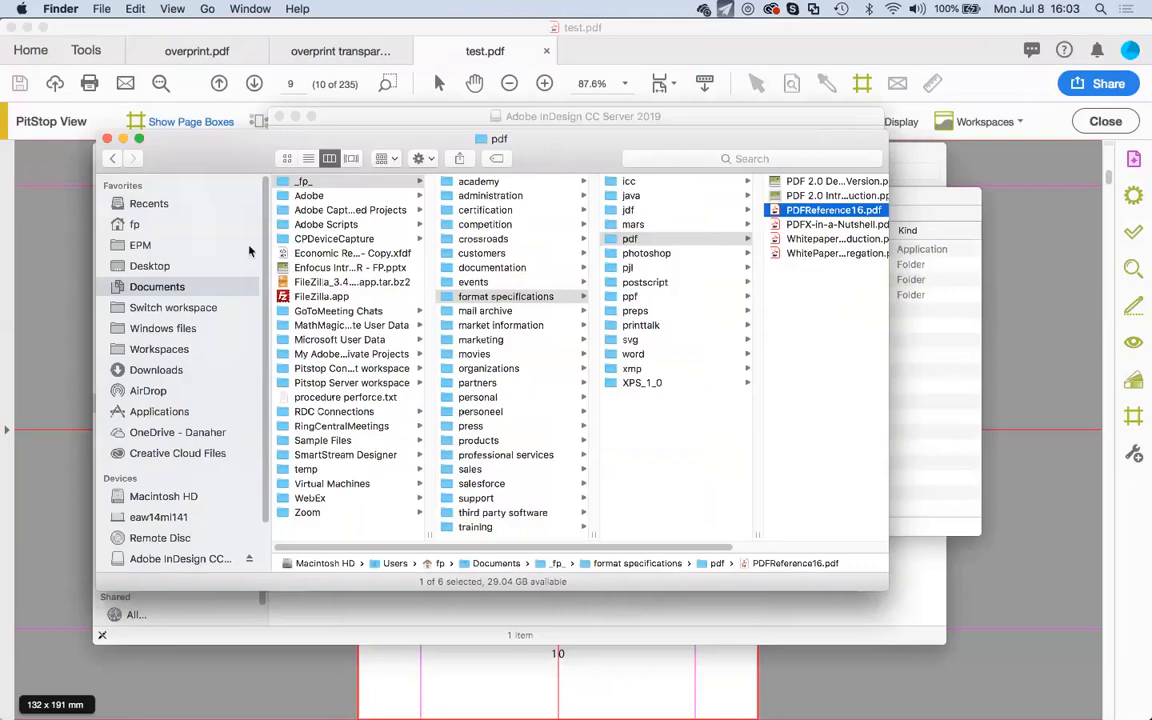
pyautogui.scroll(-3, 248, 383)
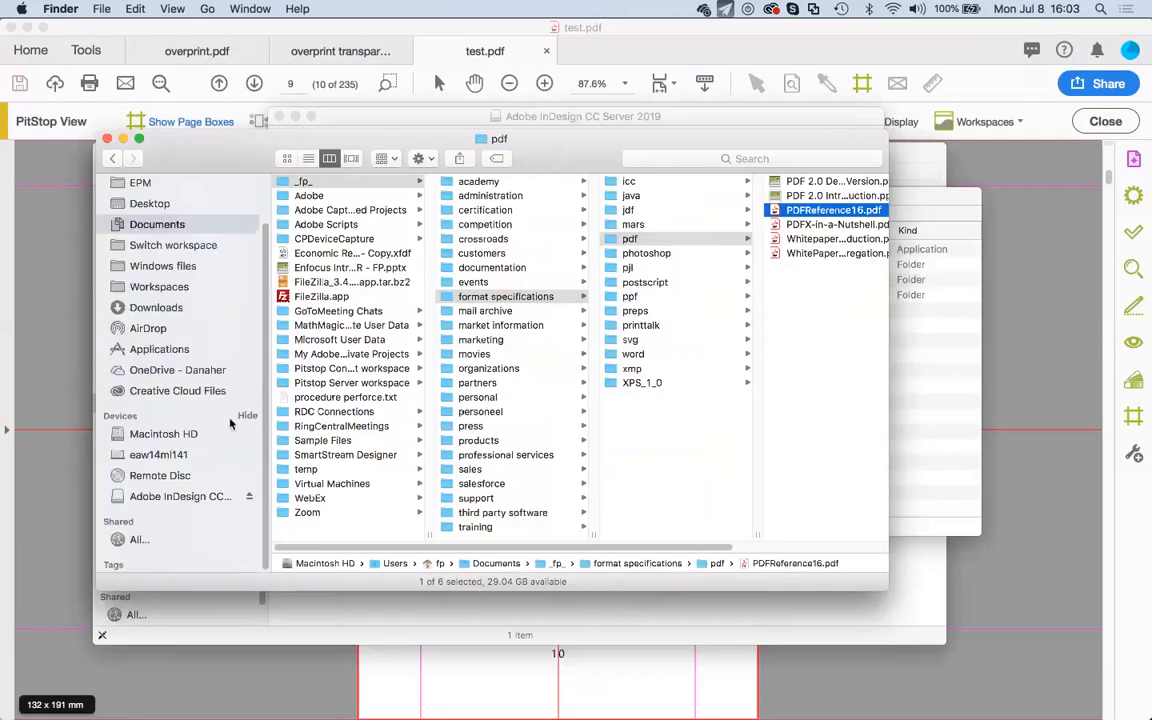
pyautogui.scroll(1, 235, 420)
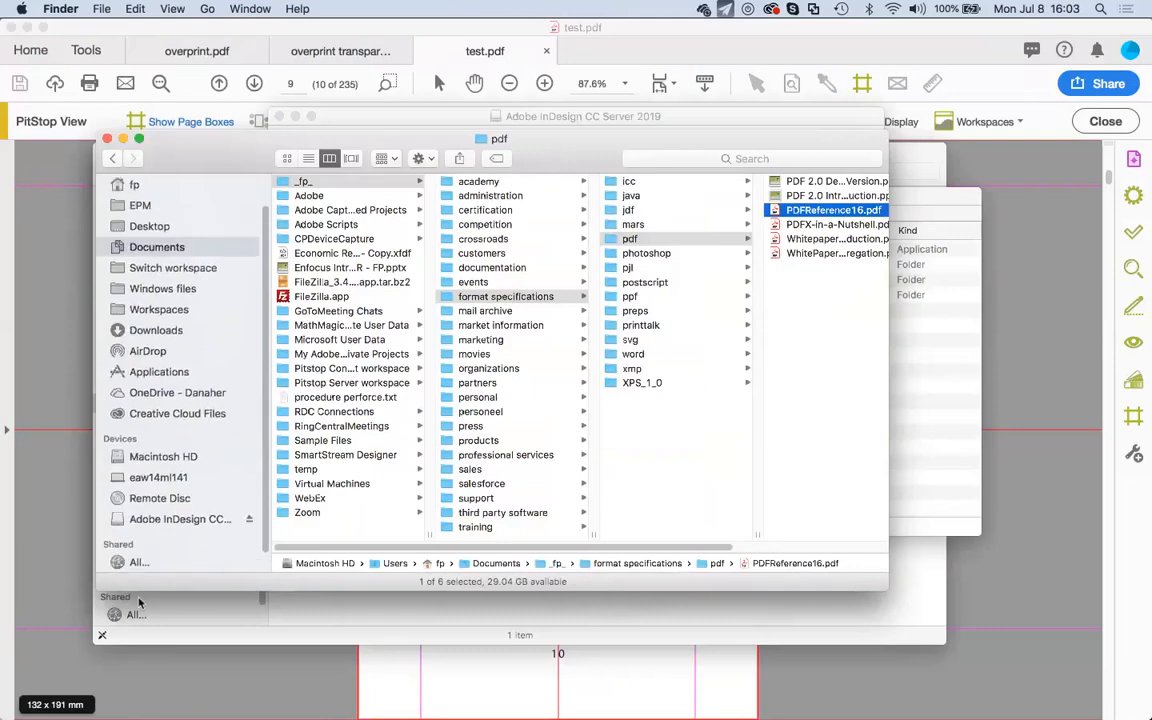
pyautogui.moveTo(103, 700)
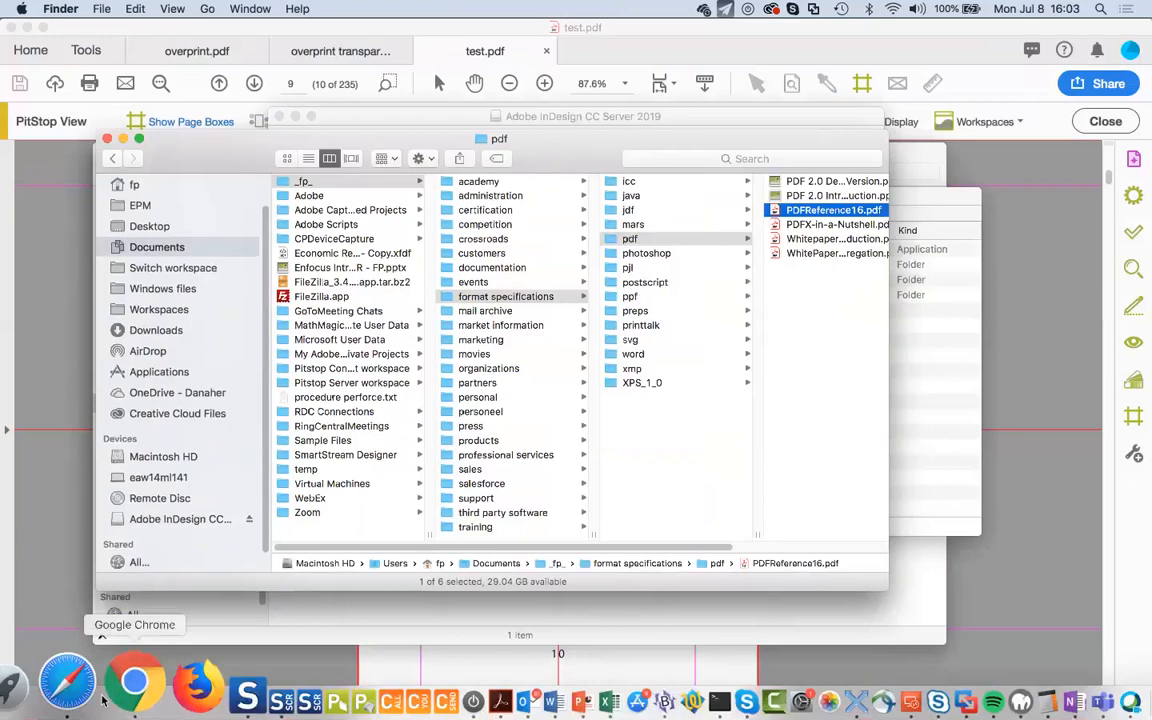
pyautogui.click(92, 698)
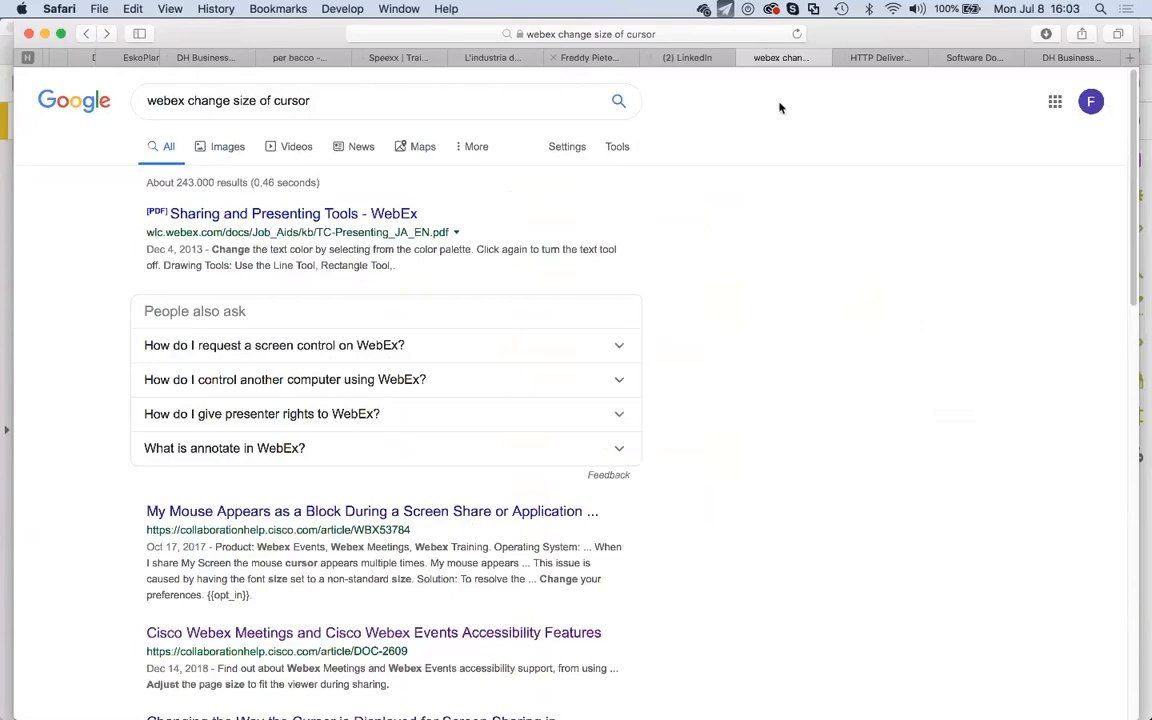
pyautogui.moveTo(609, 708)
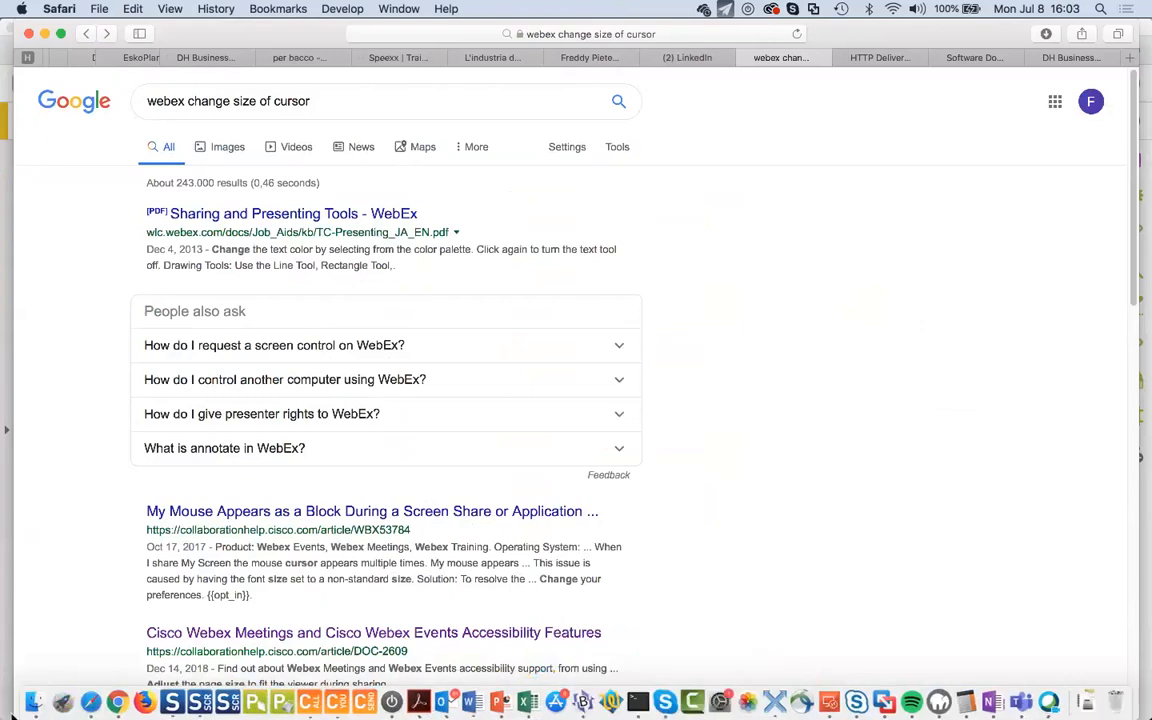
pyautogui.click(37, 688)
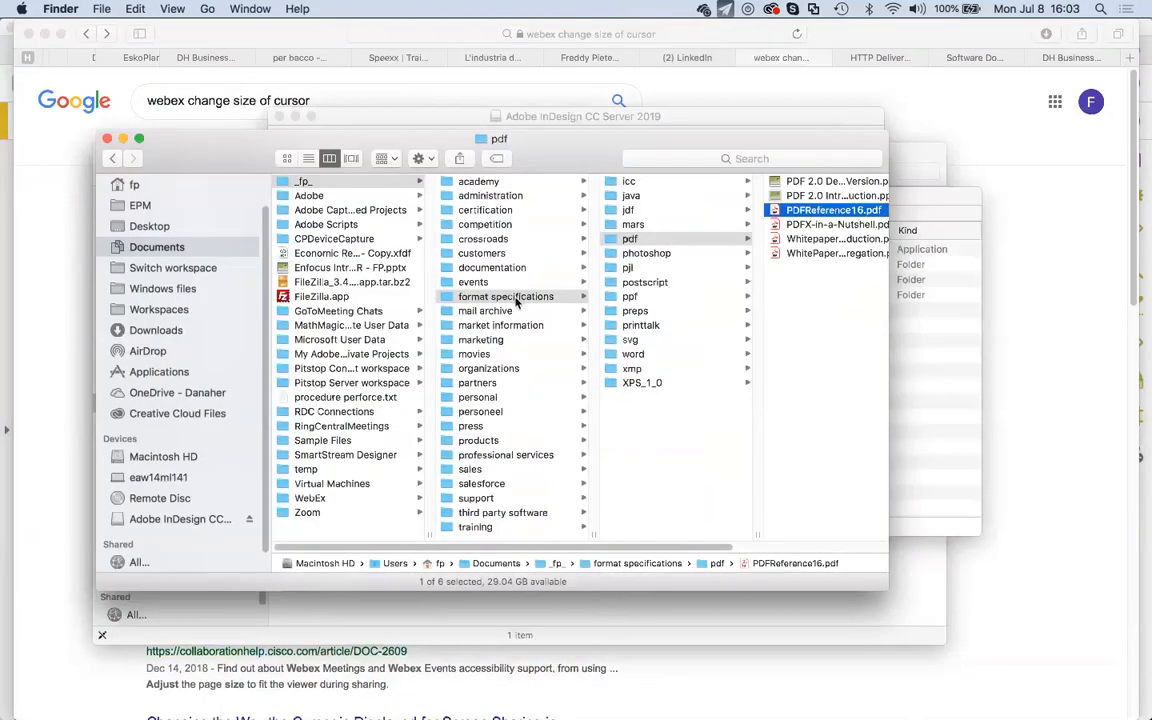
# Show AirDrop in Finder and accept and open Pitstop Training presentation.pdf.
pyautogui.click(150, 350)
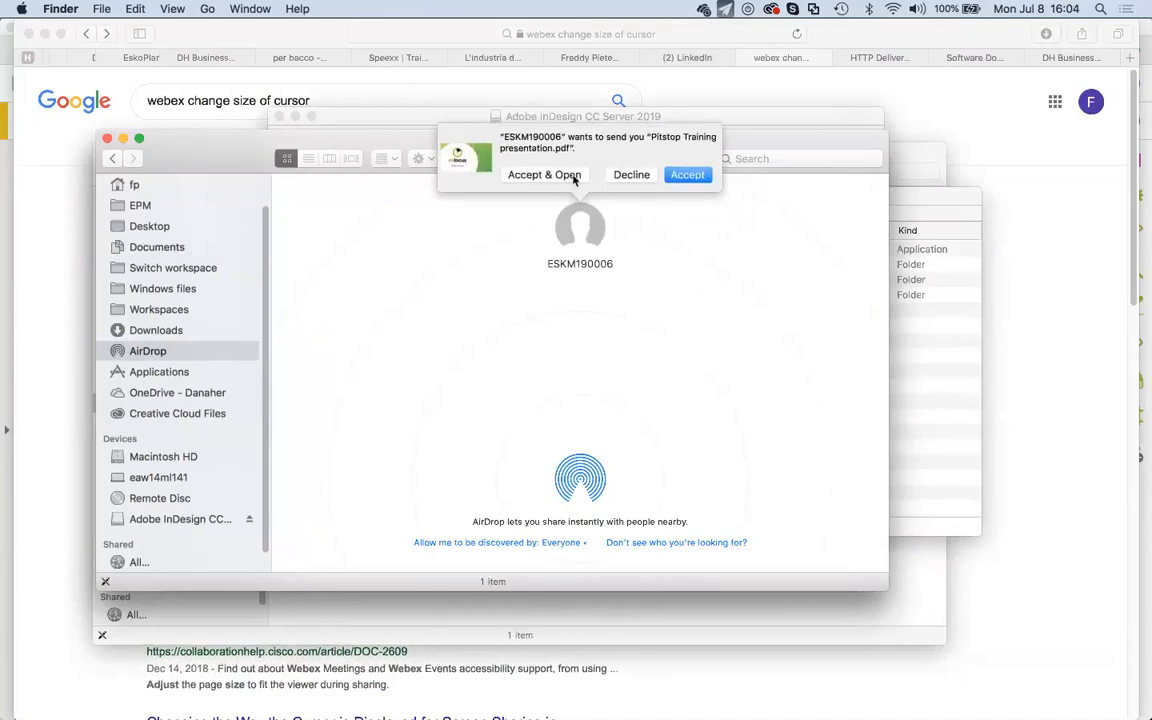
pyautogui.click(544, 175)
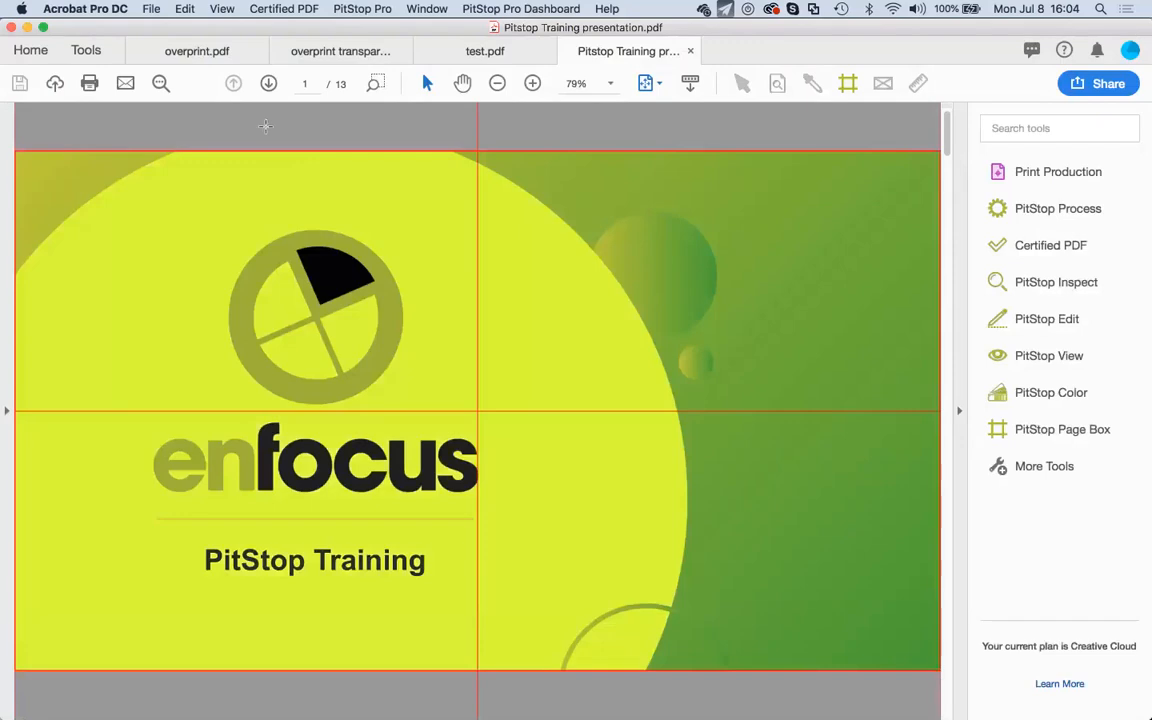
# Page forward to slide 11, Training files, and follow its bit.ly link, allowing the connection.
pyautogui.click(267, 84)
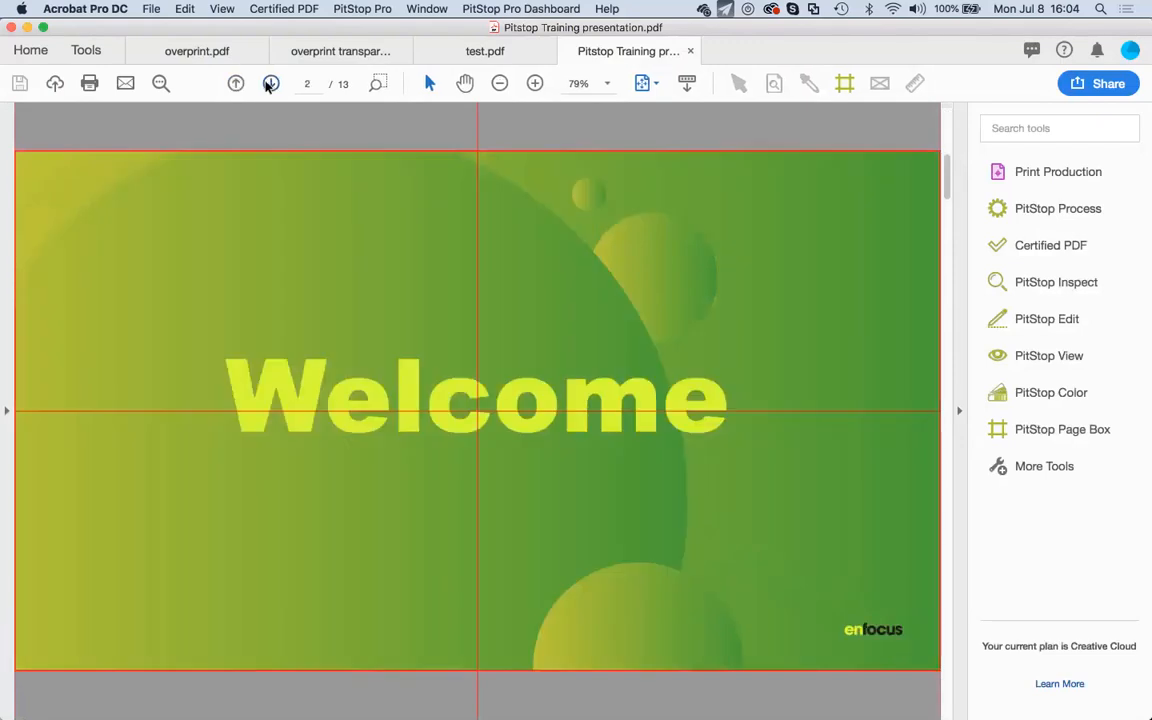
pyautogui.click(267, 84)
pyautogui.click(267, 84)
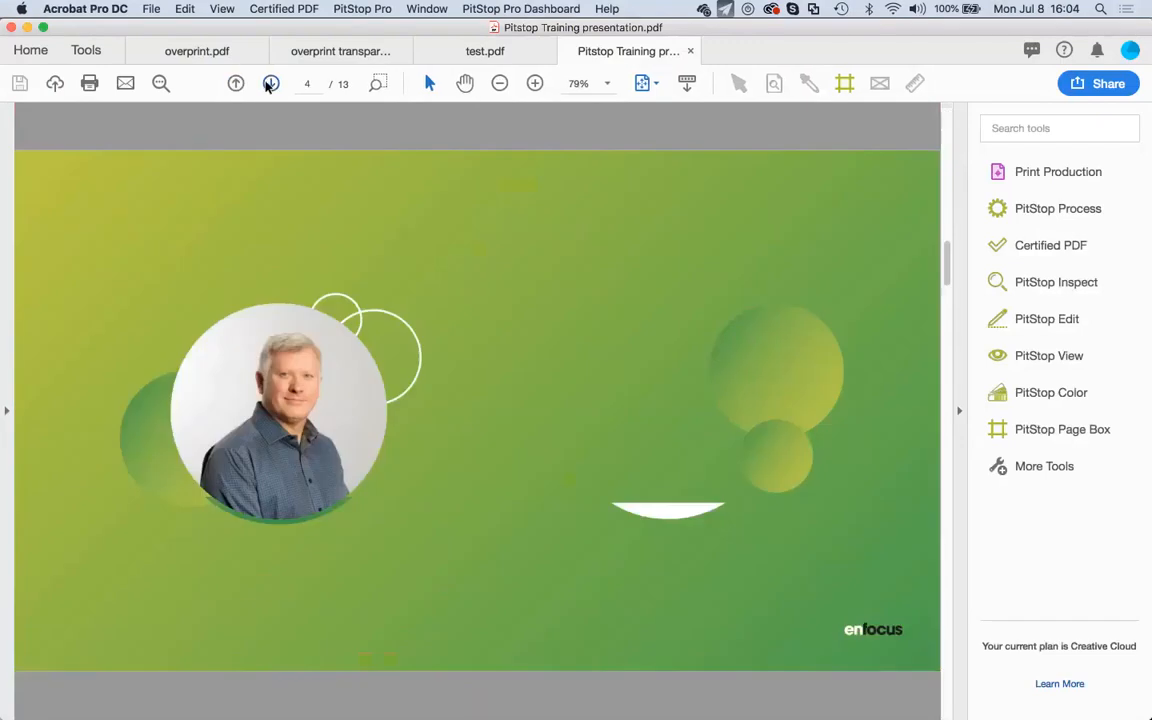
pyautogui.click(267, 84)
pyautogui.click(267, 84)
pyautogui.click(267, 84)
pyautogui.click(267, 84)
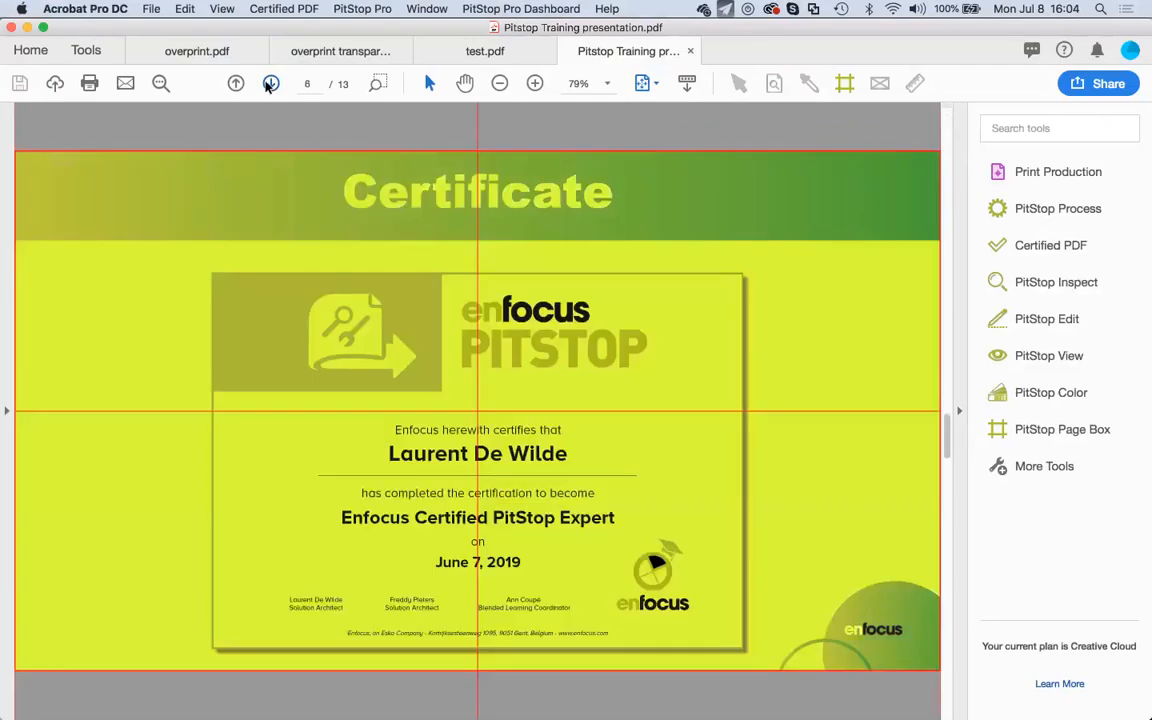
pyautogui.click(267, 84)
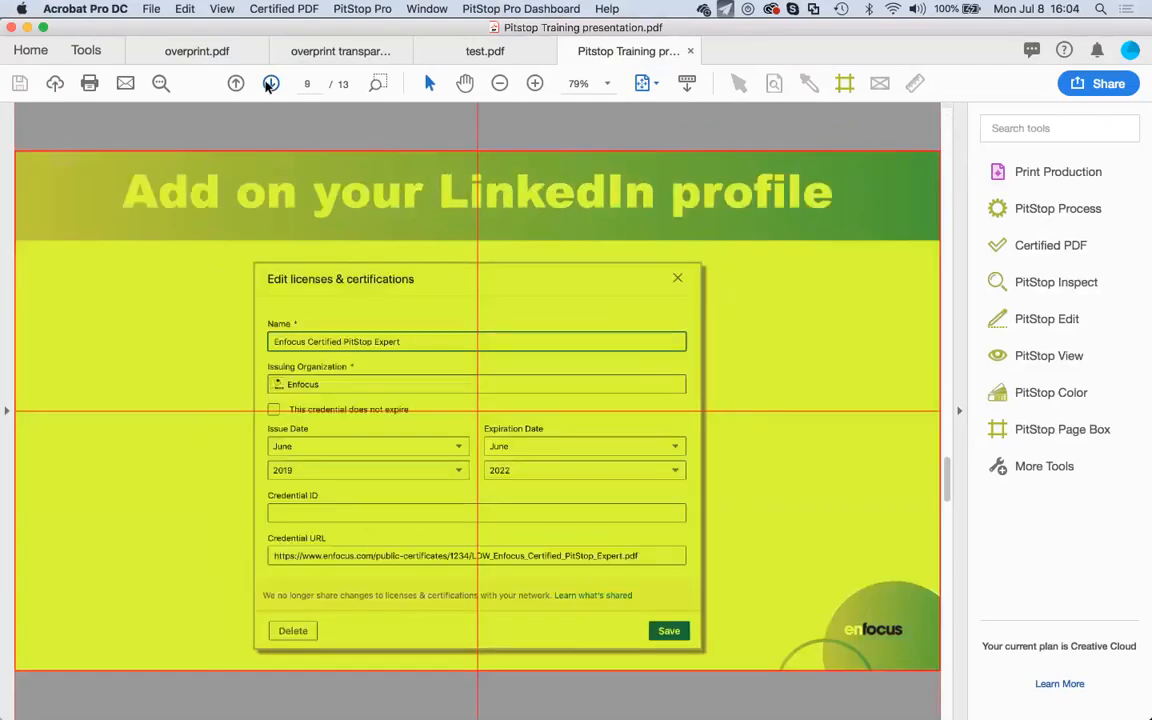
pyautogui.click(267, 84)
pyautogui.click(267, 84)
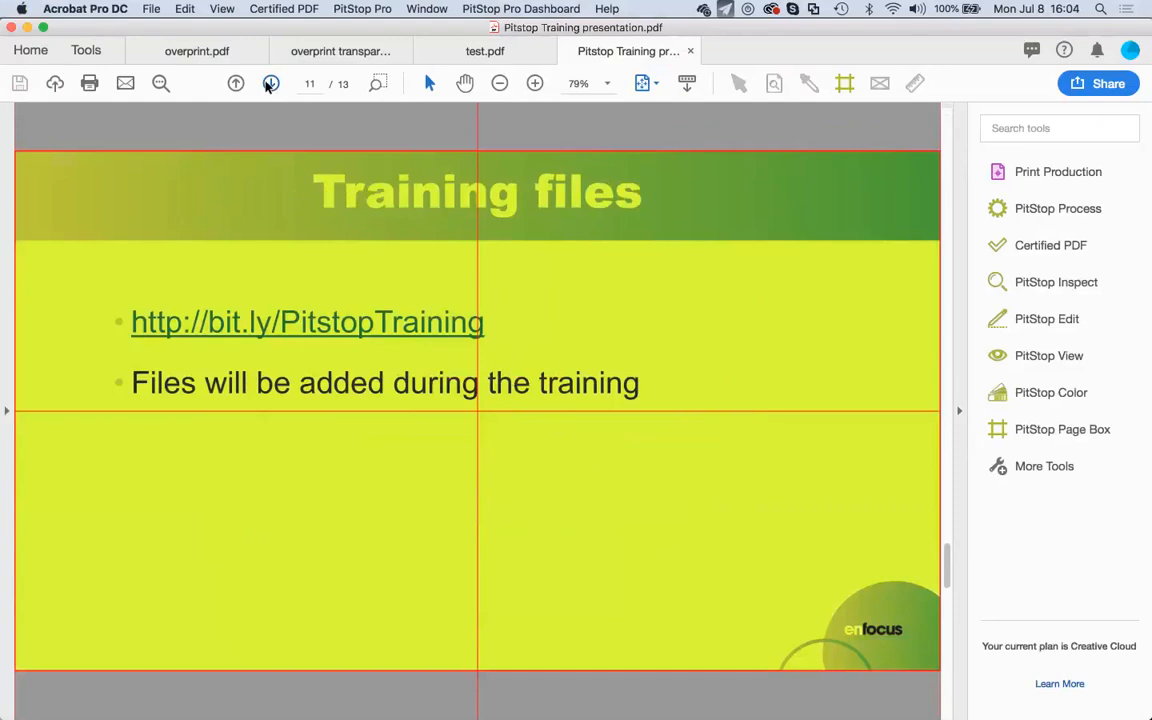
pyautogui.click(364, 334)
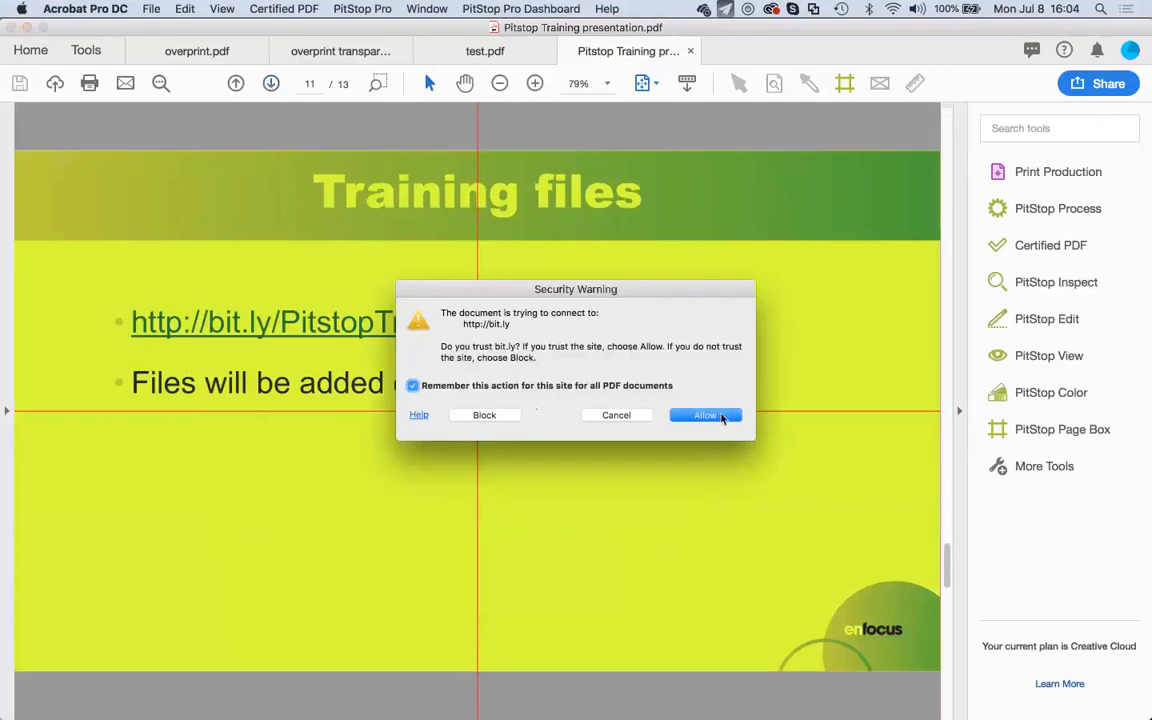
pyautogui.click(722, 417)
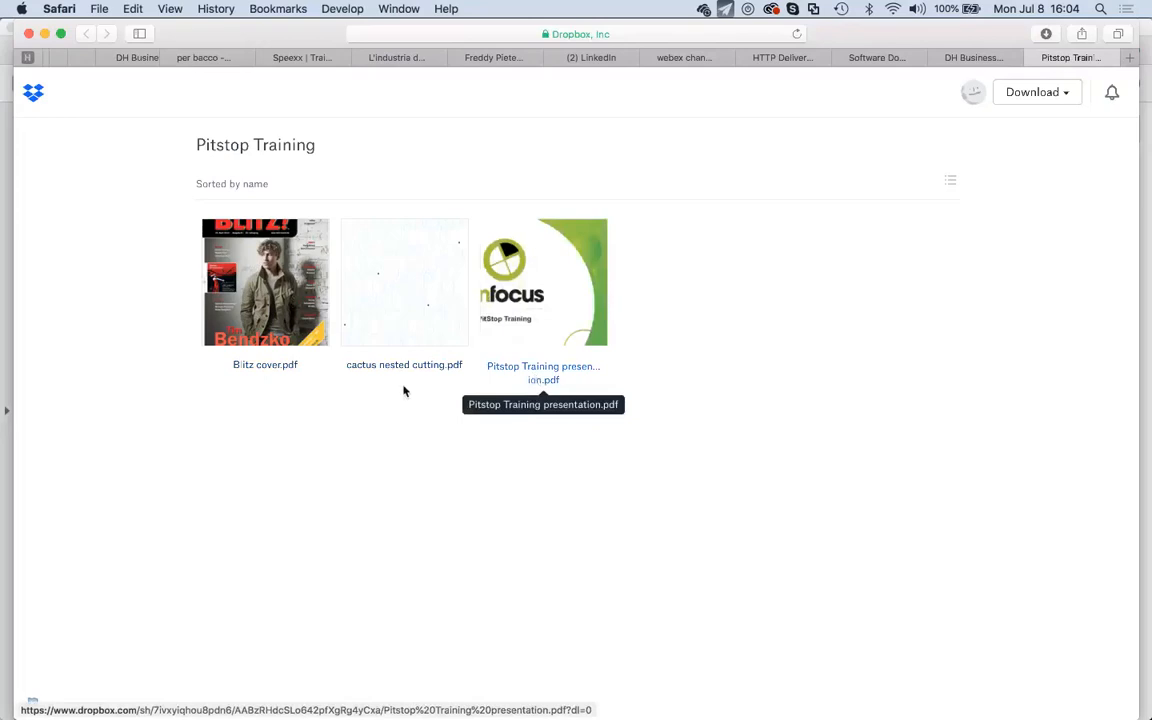
# Search Finder for 'overprint.pdf' and drag the first match onto Safari to open it.
pyautogui.click(33, 685)
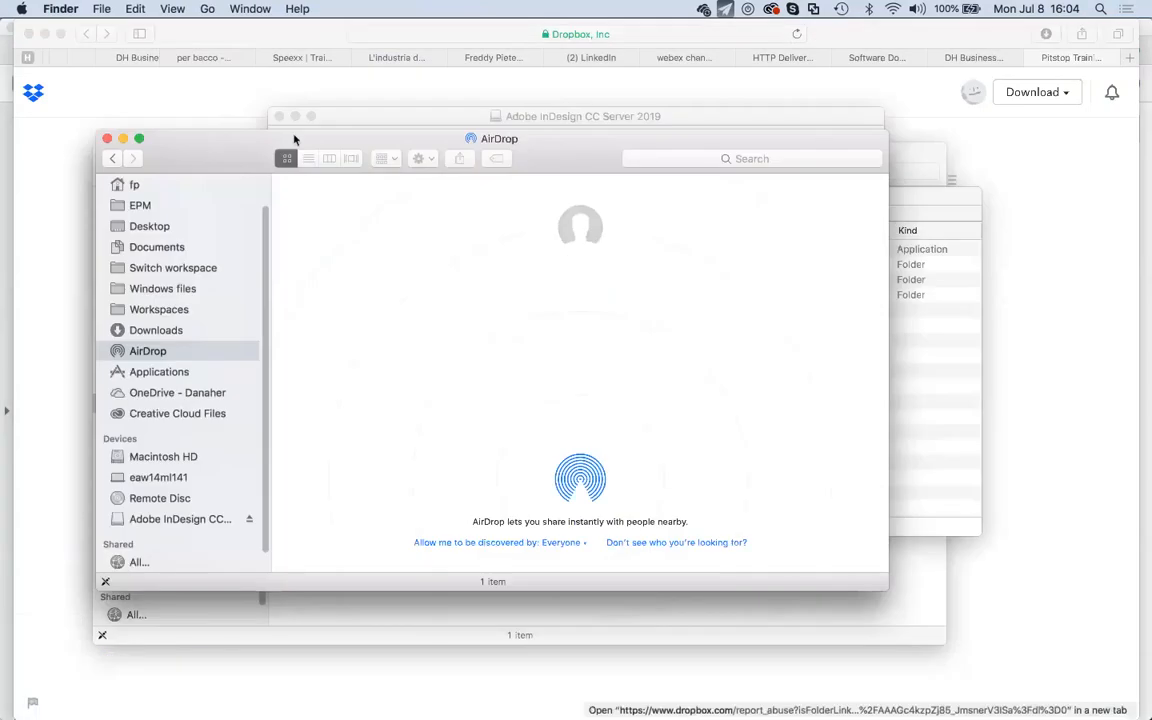
pyautogui.moveTo(293, 139); pyautogui.dragTo(849, 309)
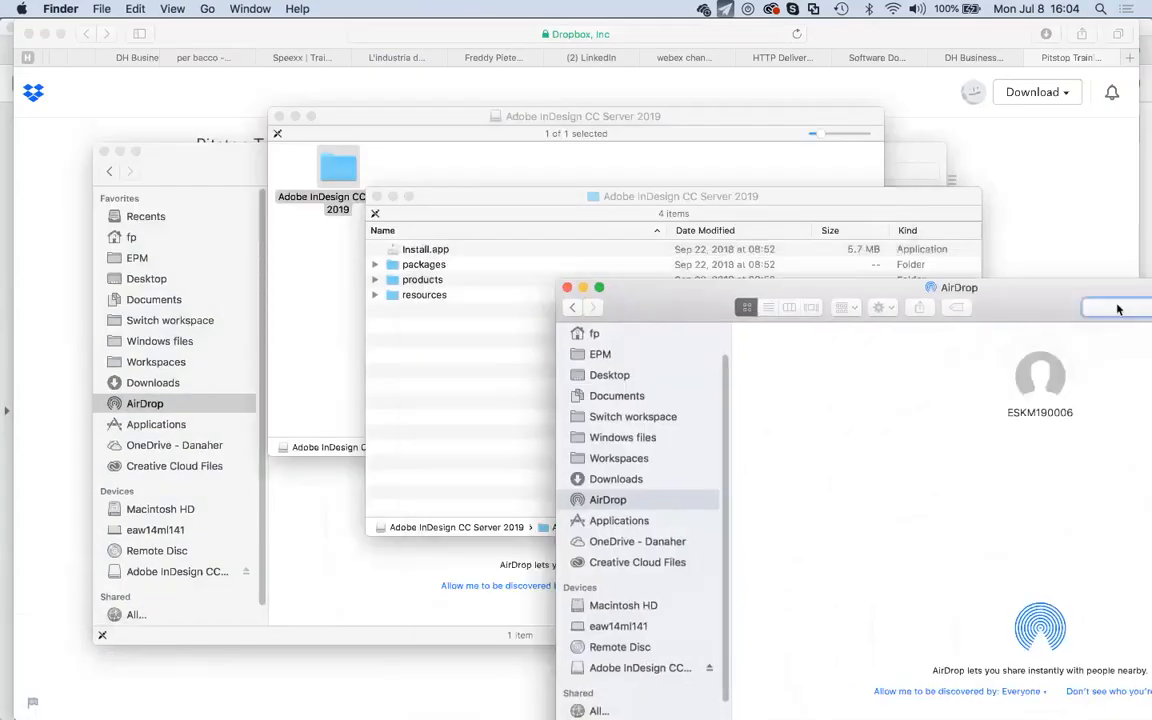
pyautogui.write('opv')
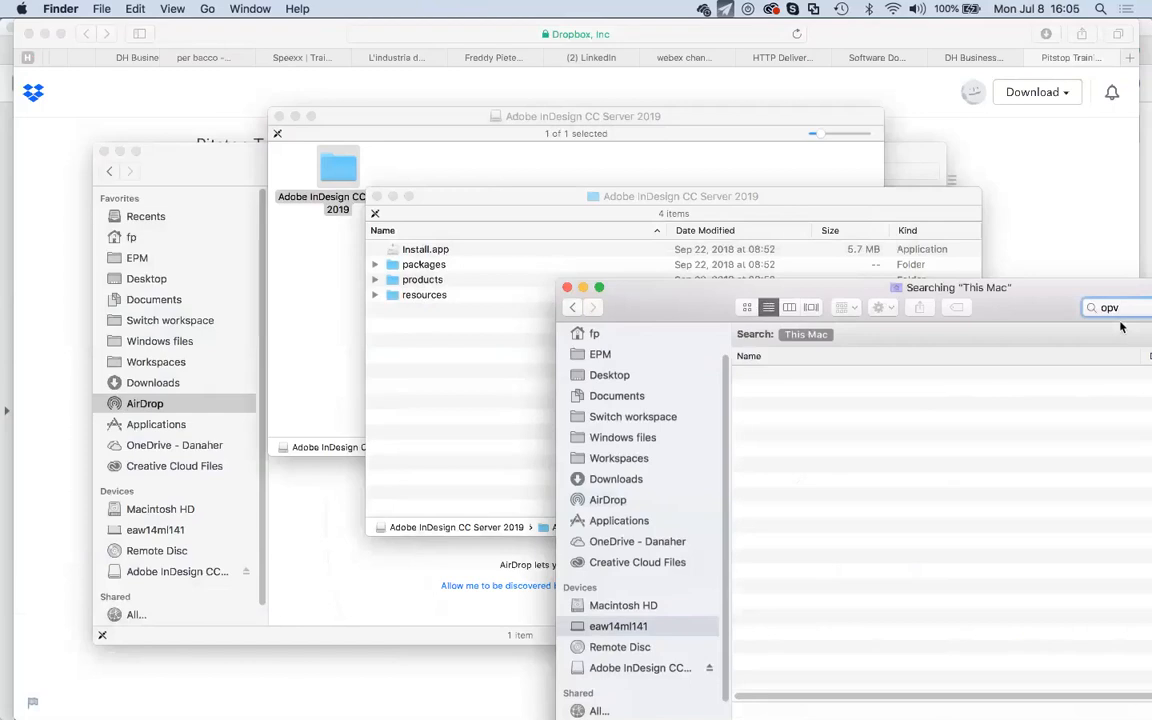
pyautogui.press('BackSpace')
pyautogui.press('BackSpace')
pyautogui.write('verp')
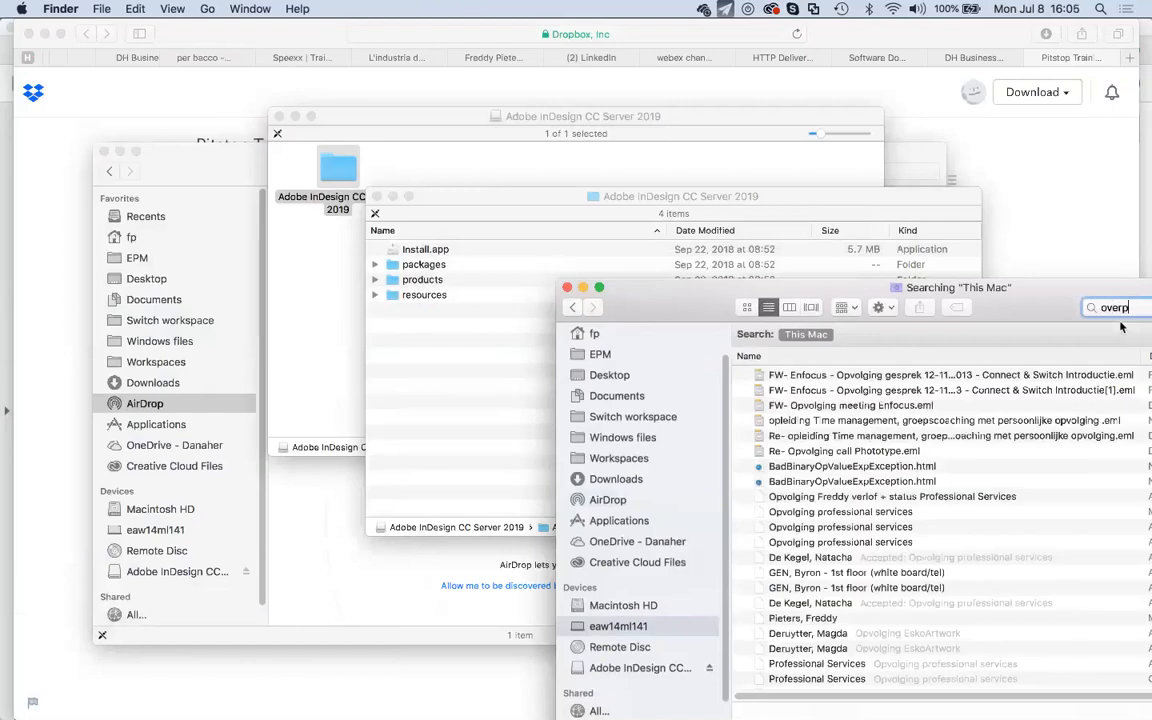
pyautogui.write('rint.pdf')
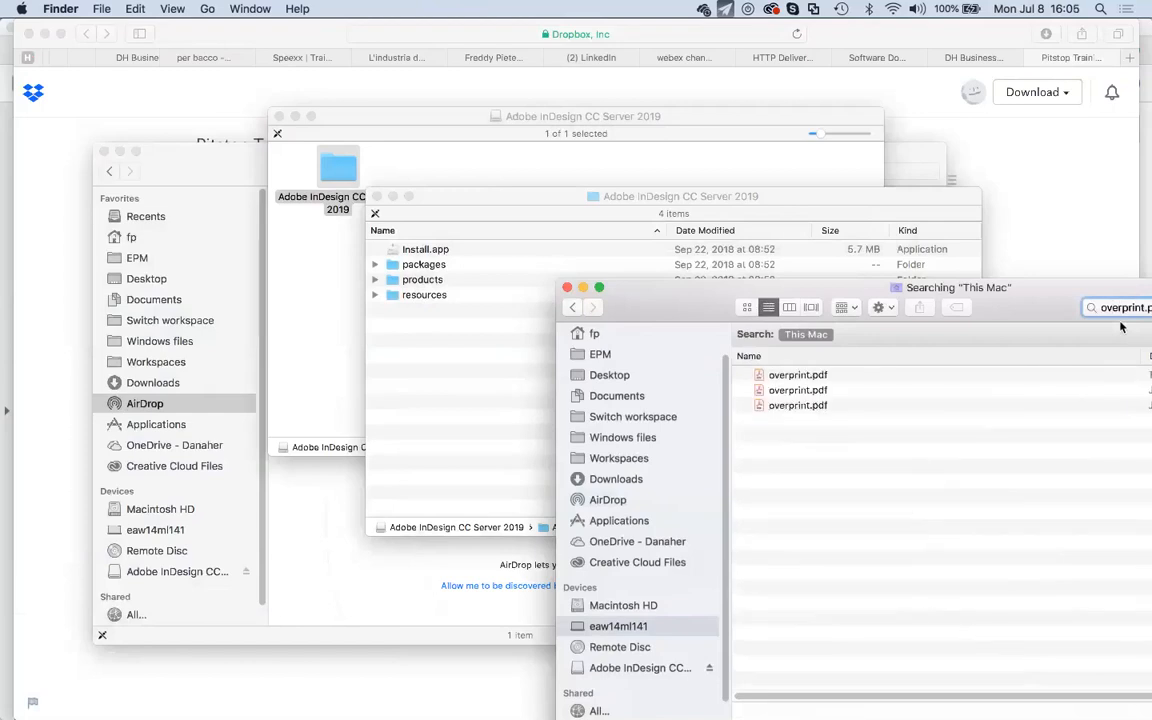
pyautogui.moveTo(1045, 290); pyautogui.dragTo(875, 304)
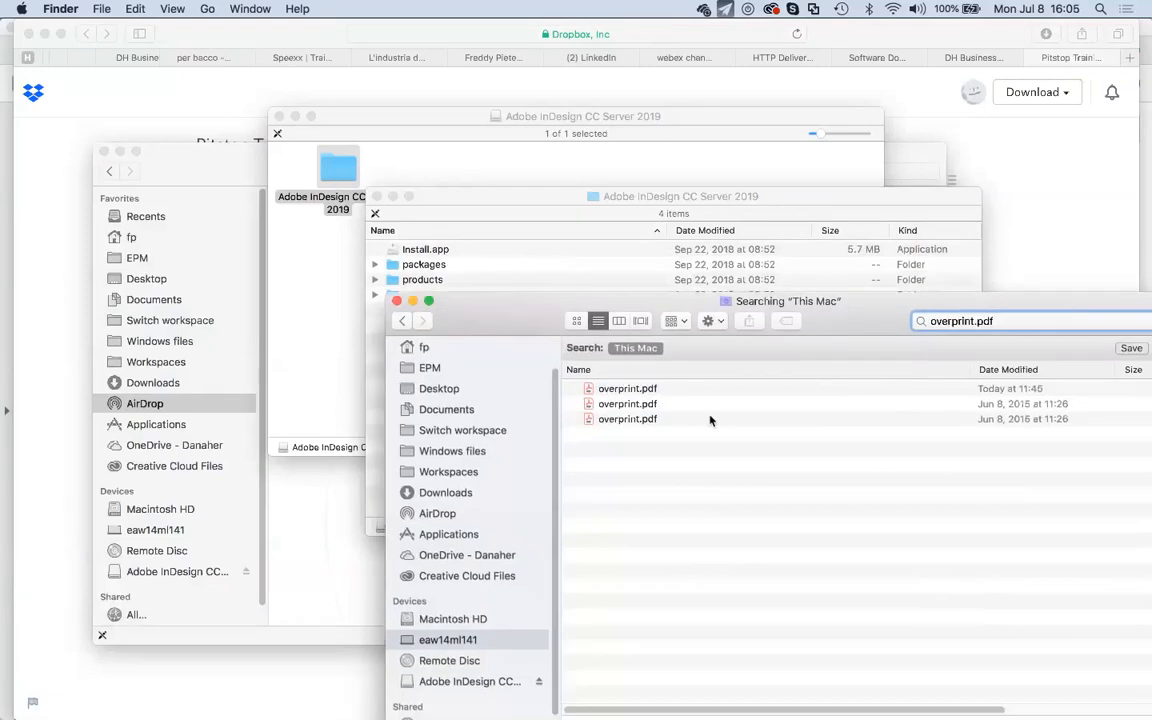
pyautogui.moveTo(655, 388); pyautogui.dragTo(150, 138)
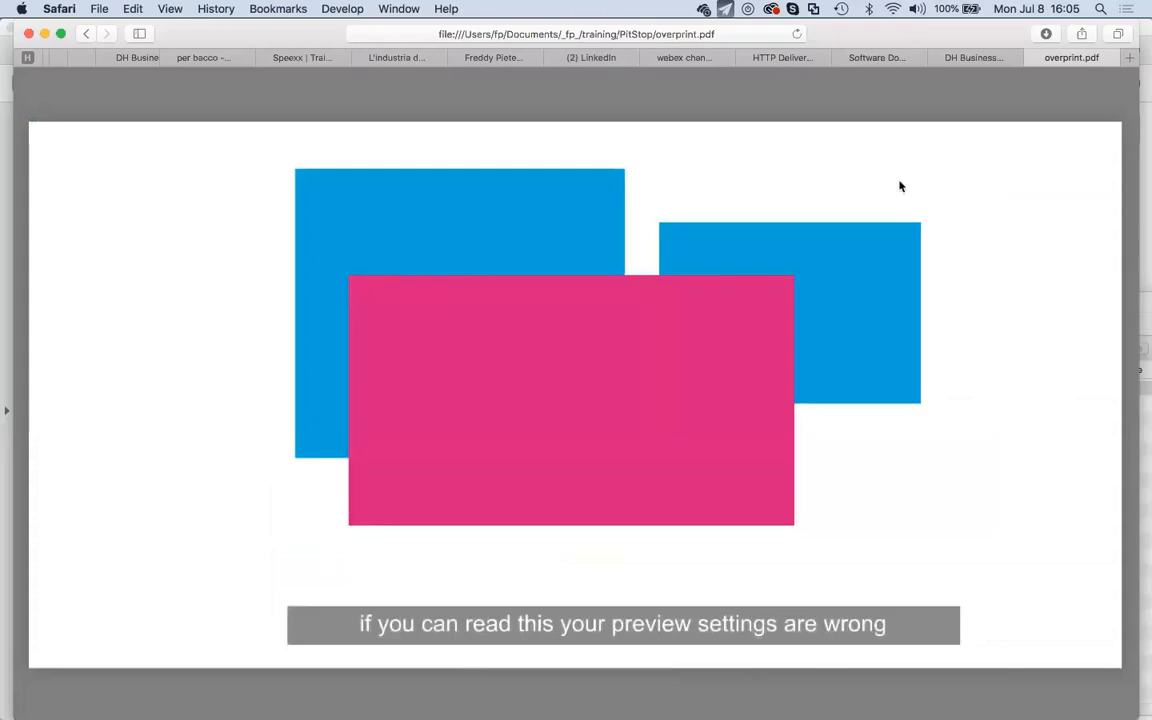
# Close the overprint.pdf Safari tab and bring Acrobat's Pitstop Training presentation back to page 11.
pyautogui.click(1034, 58)
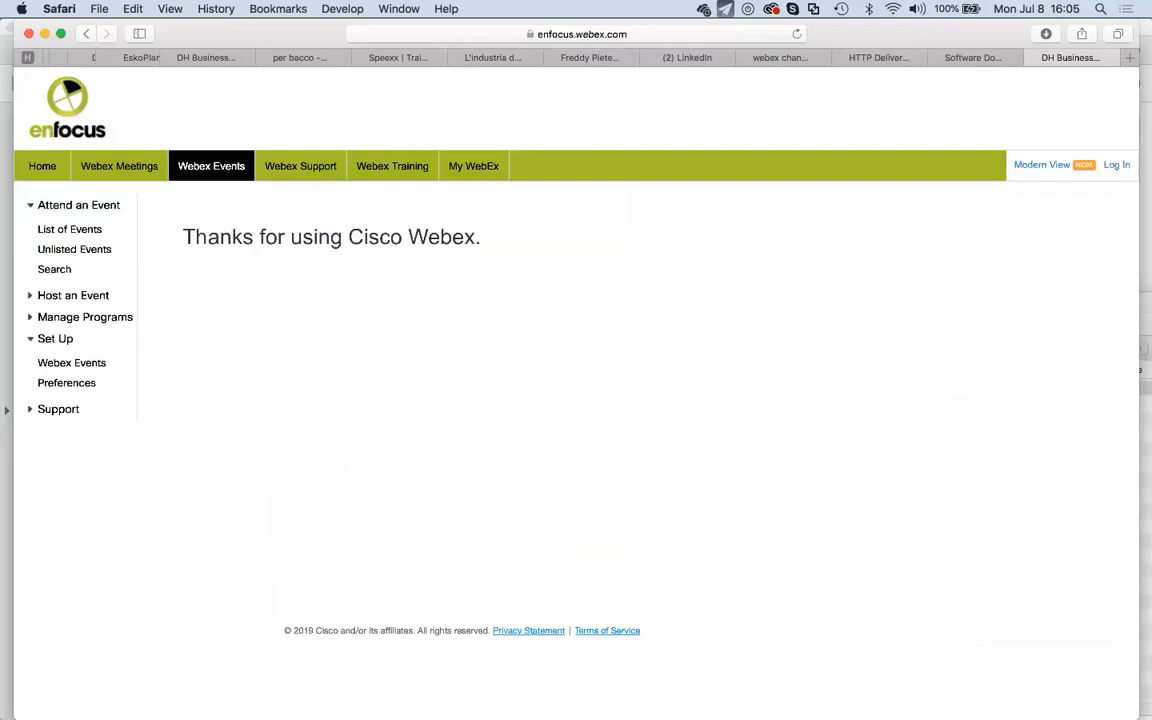
pyautogui.moveTo(510, 690)
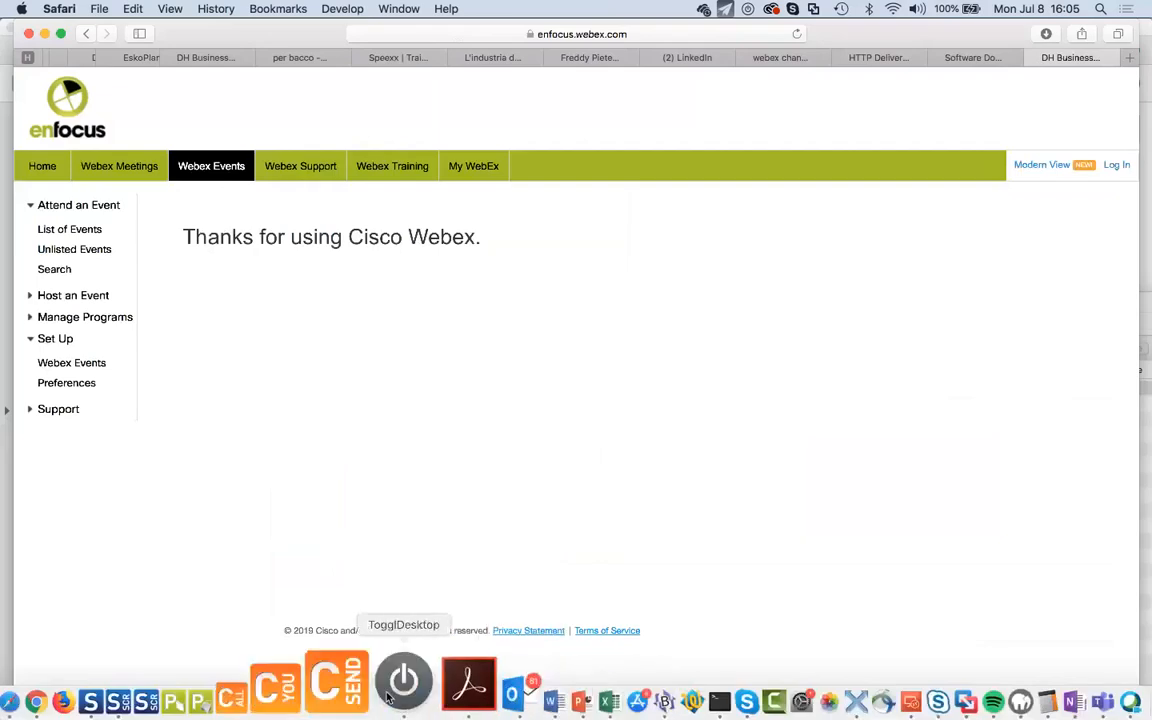
pyautogui.click(422, 688)
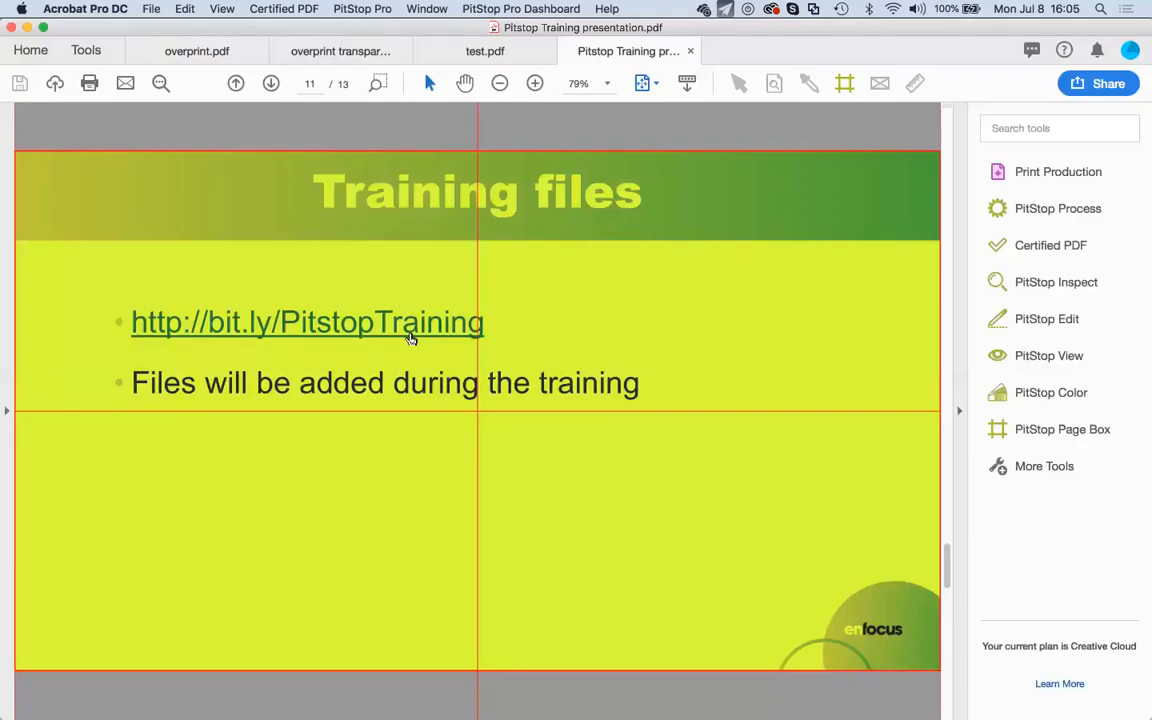
pyautogui.click(406, 330)
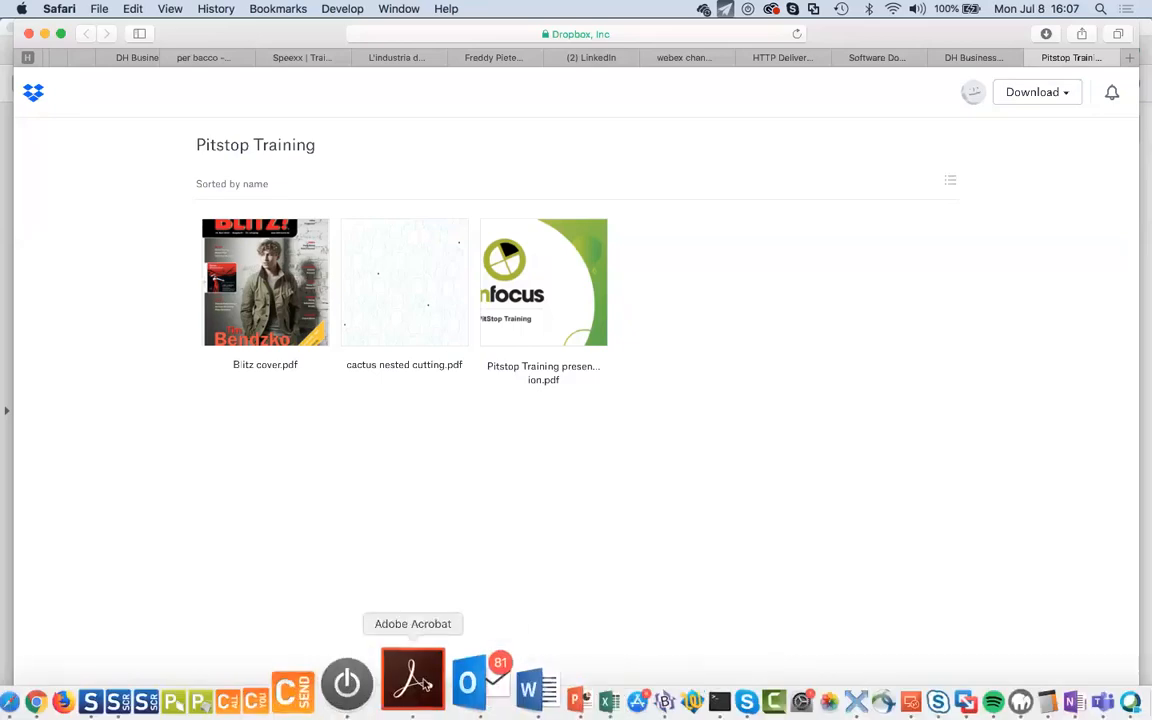
# Open the bit.ly link from Acrobat into a second Dropbox tab, then return to Acrobat.
pyautogui.click(425, 683)
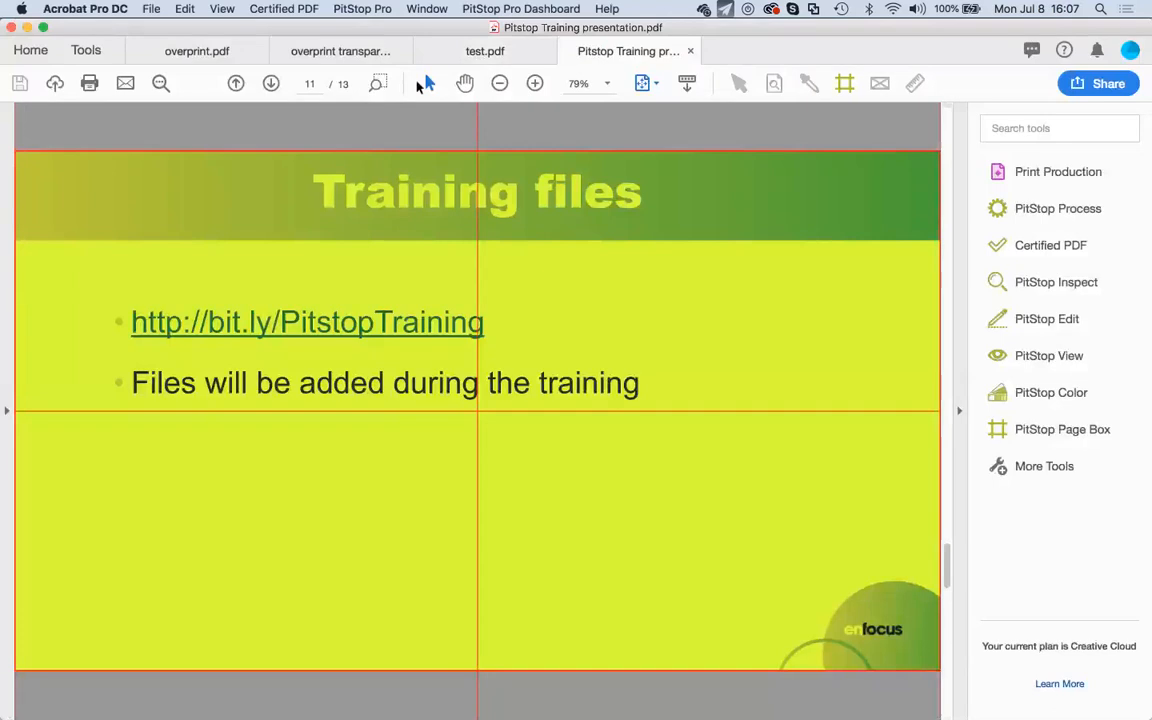
pyautogui.tripleClick(337, 335)
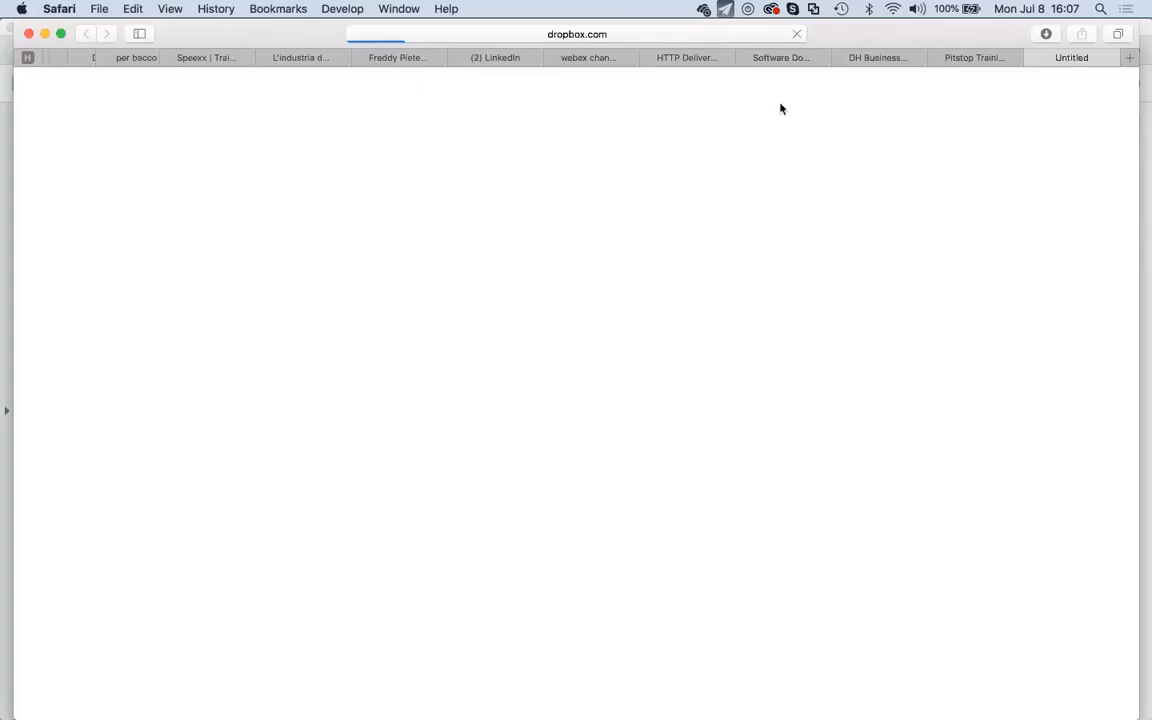
pyautogui.moveTo(549, 699)
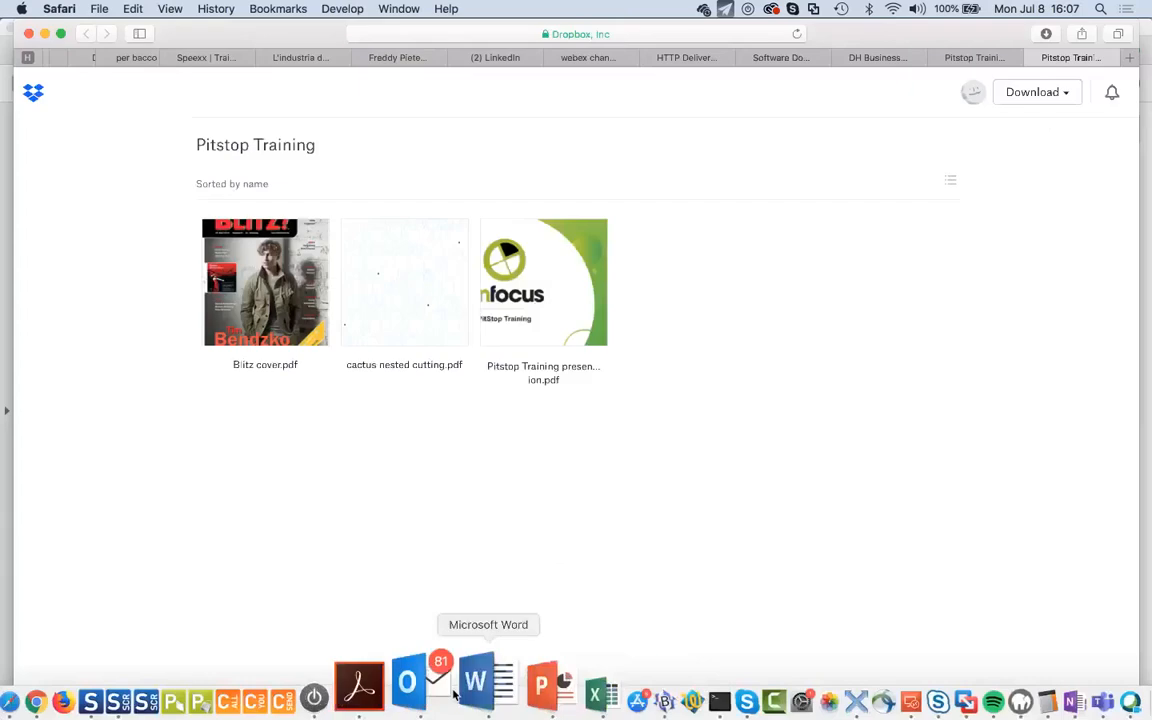
pyautogui.click(418, 690)
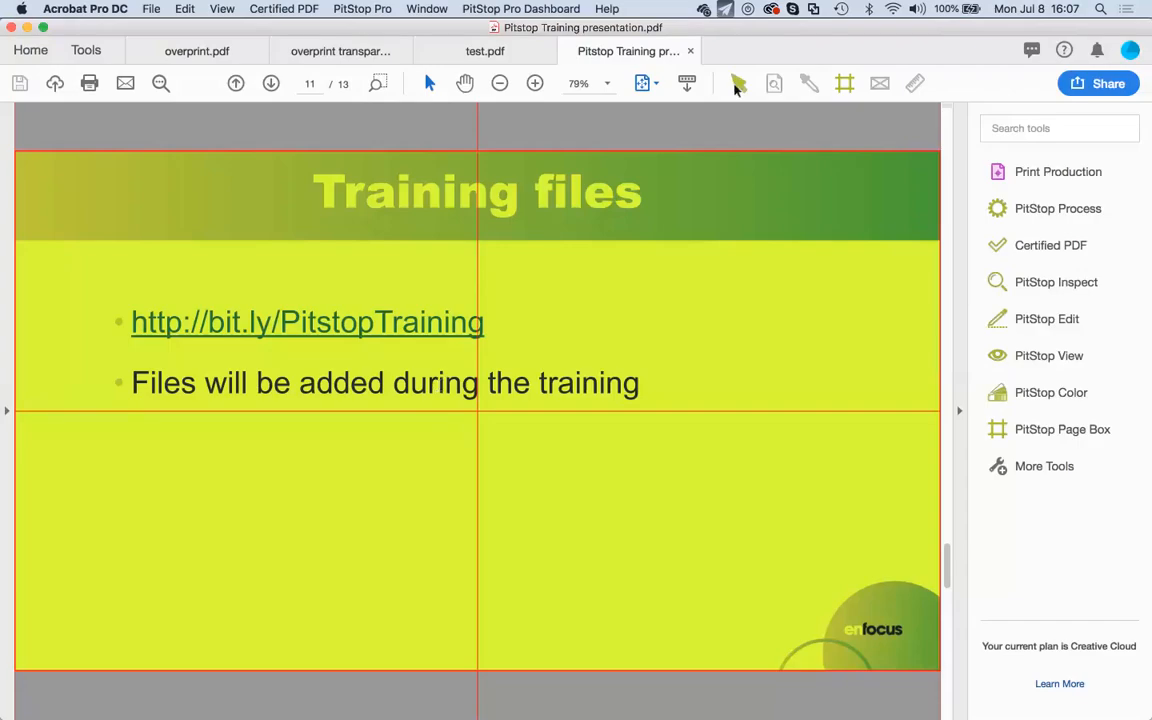
# Inspect the line 'Files will be added during the training' in Enfocus Inspector's Text tab: ArialMT, 32 pt.
pyautogui.click(433, 383)
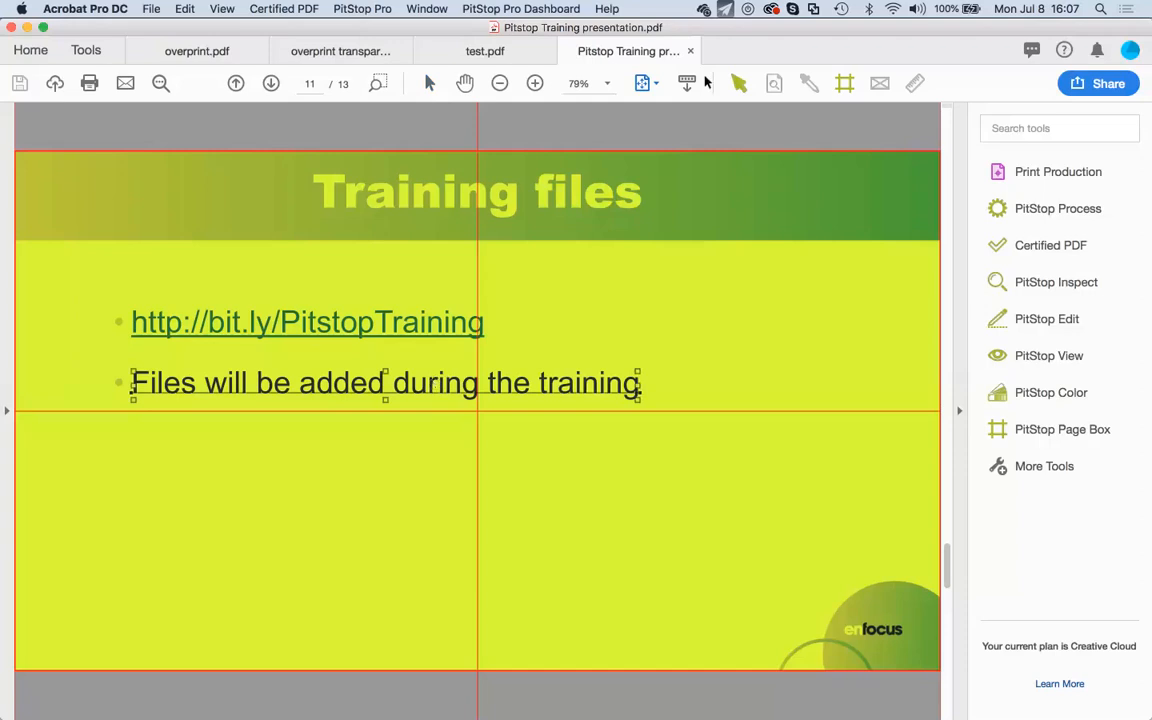
pyautogui.click(776, 86)
pyautogui.click(575, 171)
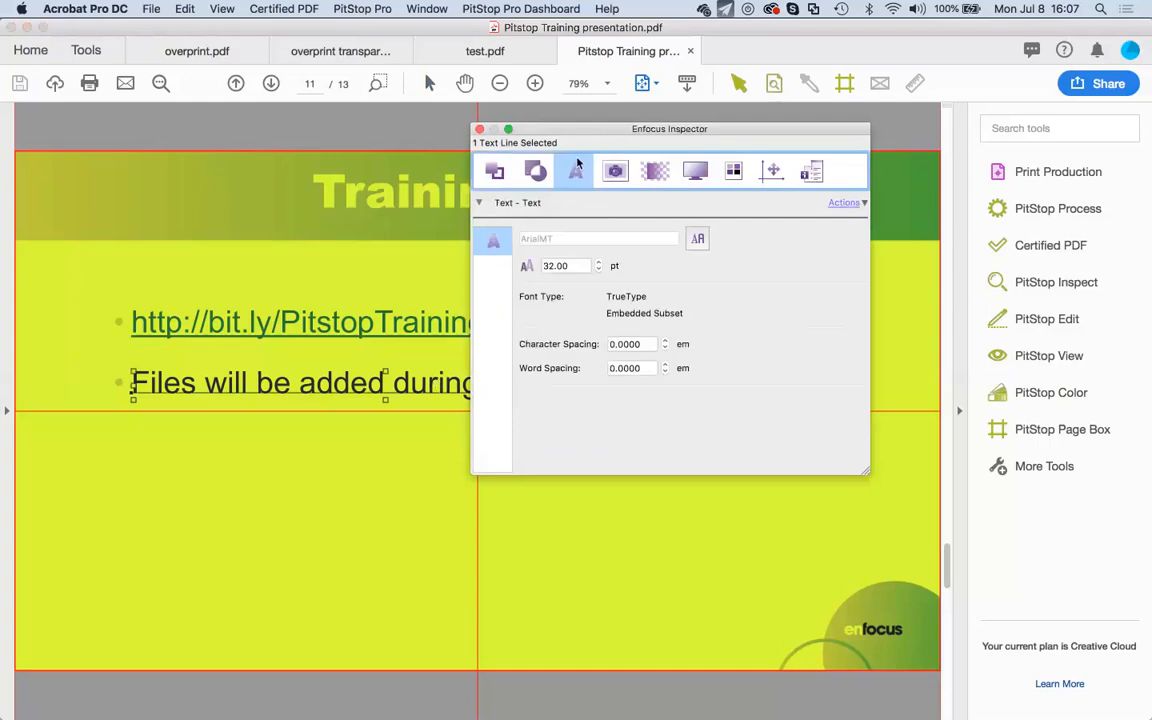
pyautogui.moveTo(600, 129); pyautogui.dragTo(440, 182)
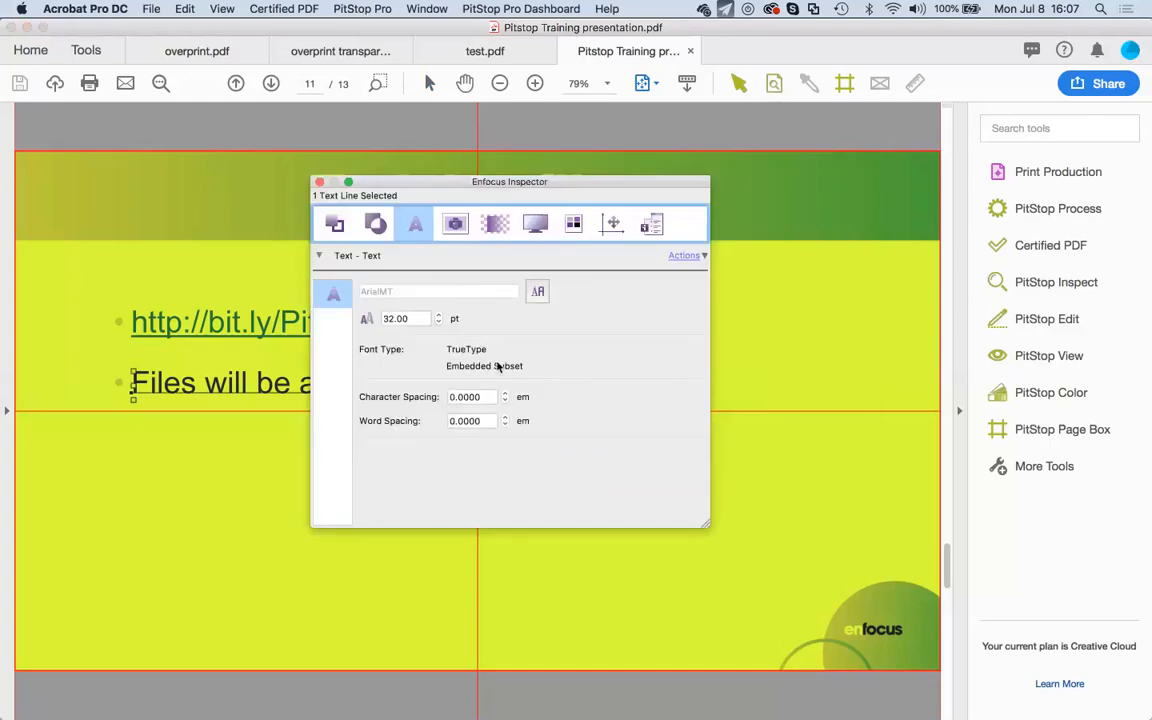